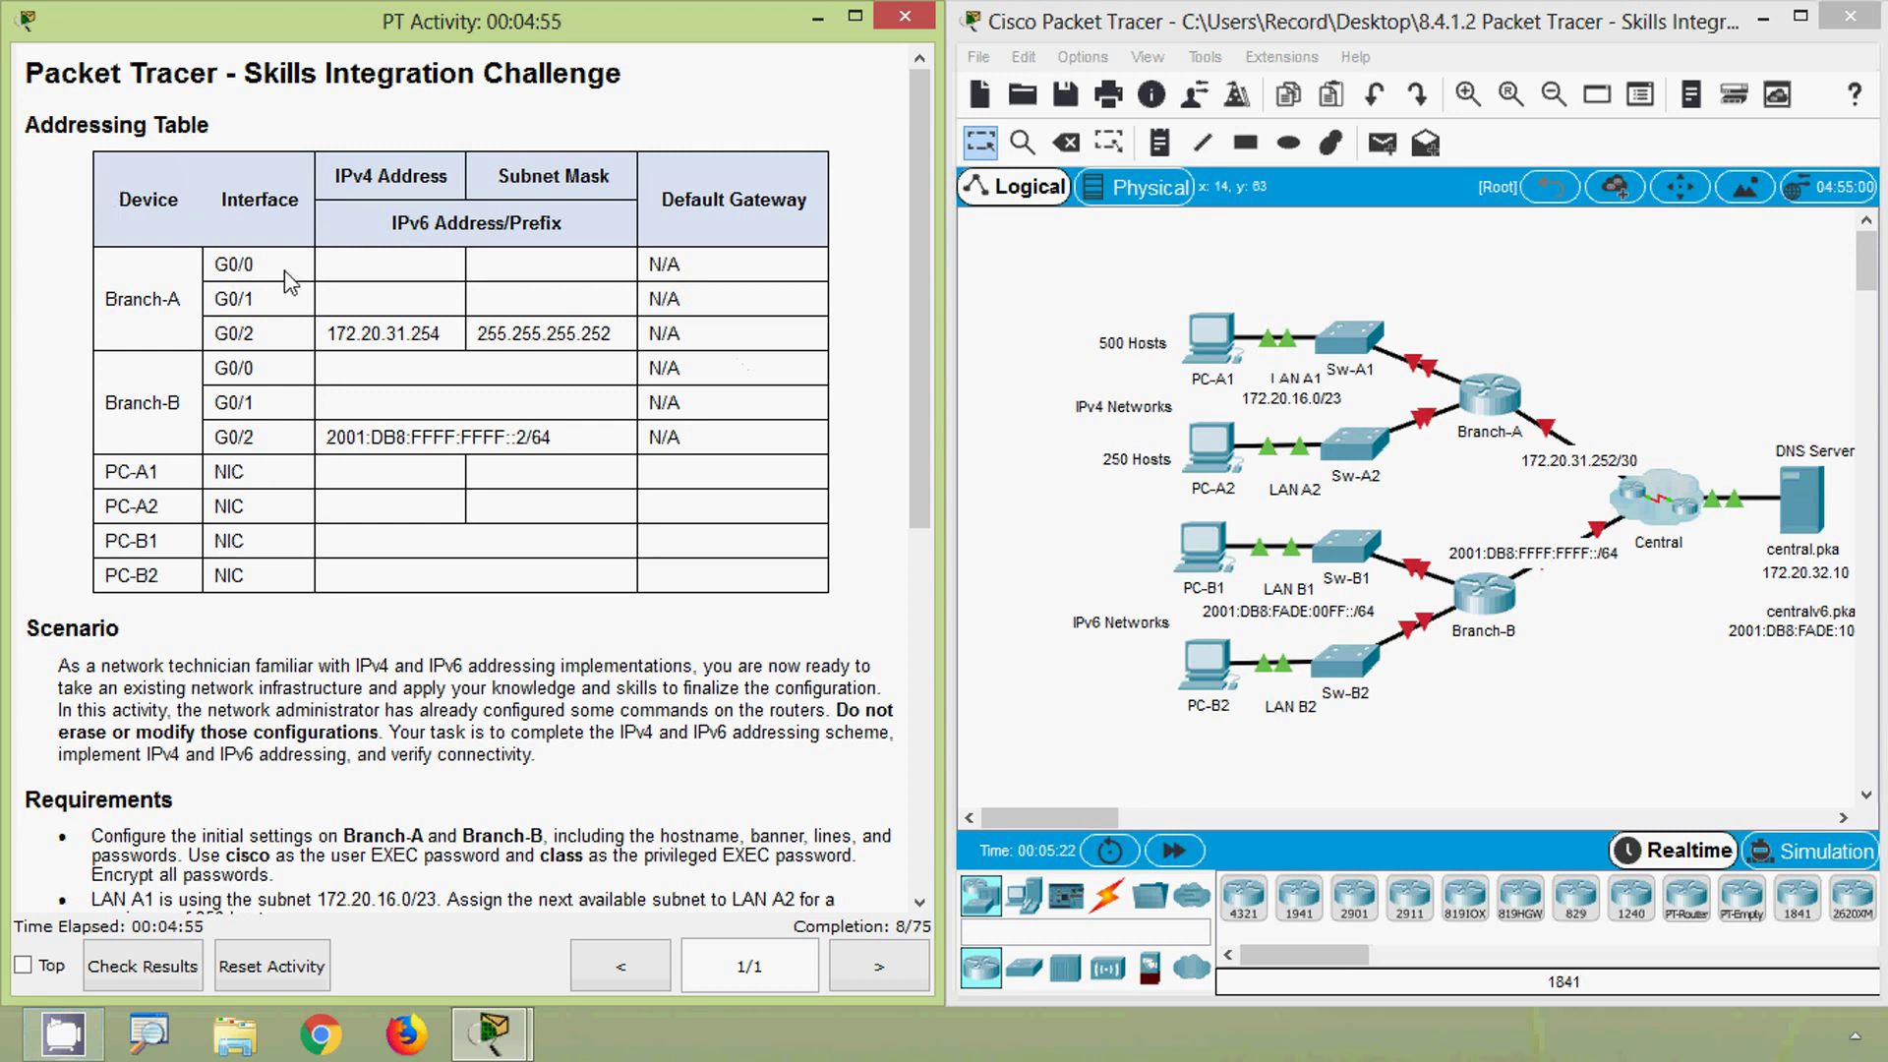
- Scroll through the requirements document, then bring the Packet Tracer window to the front
scroll(443, 398, down, 3)
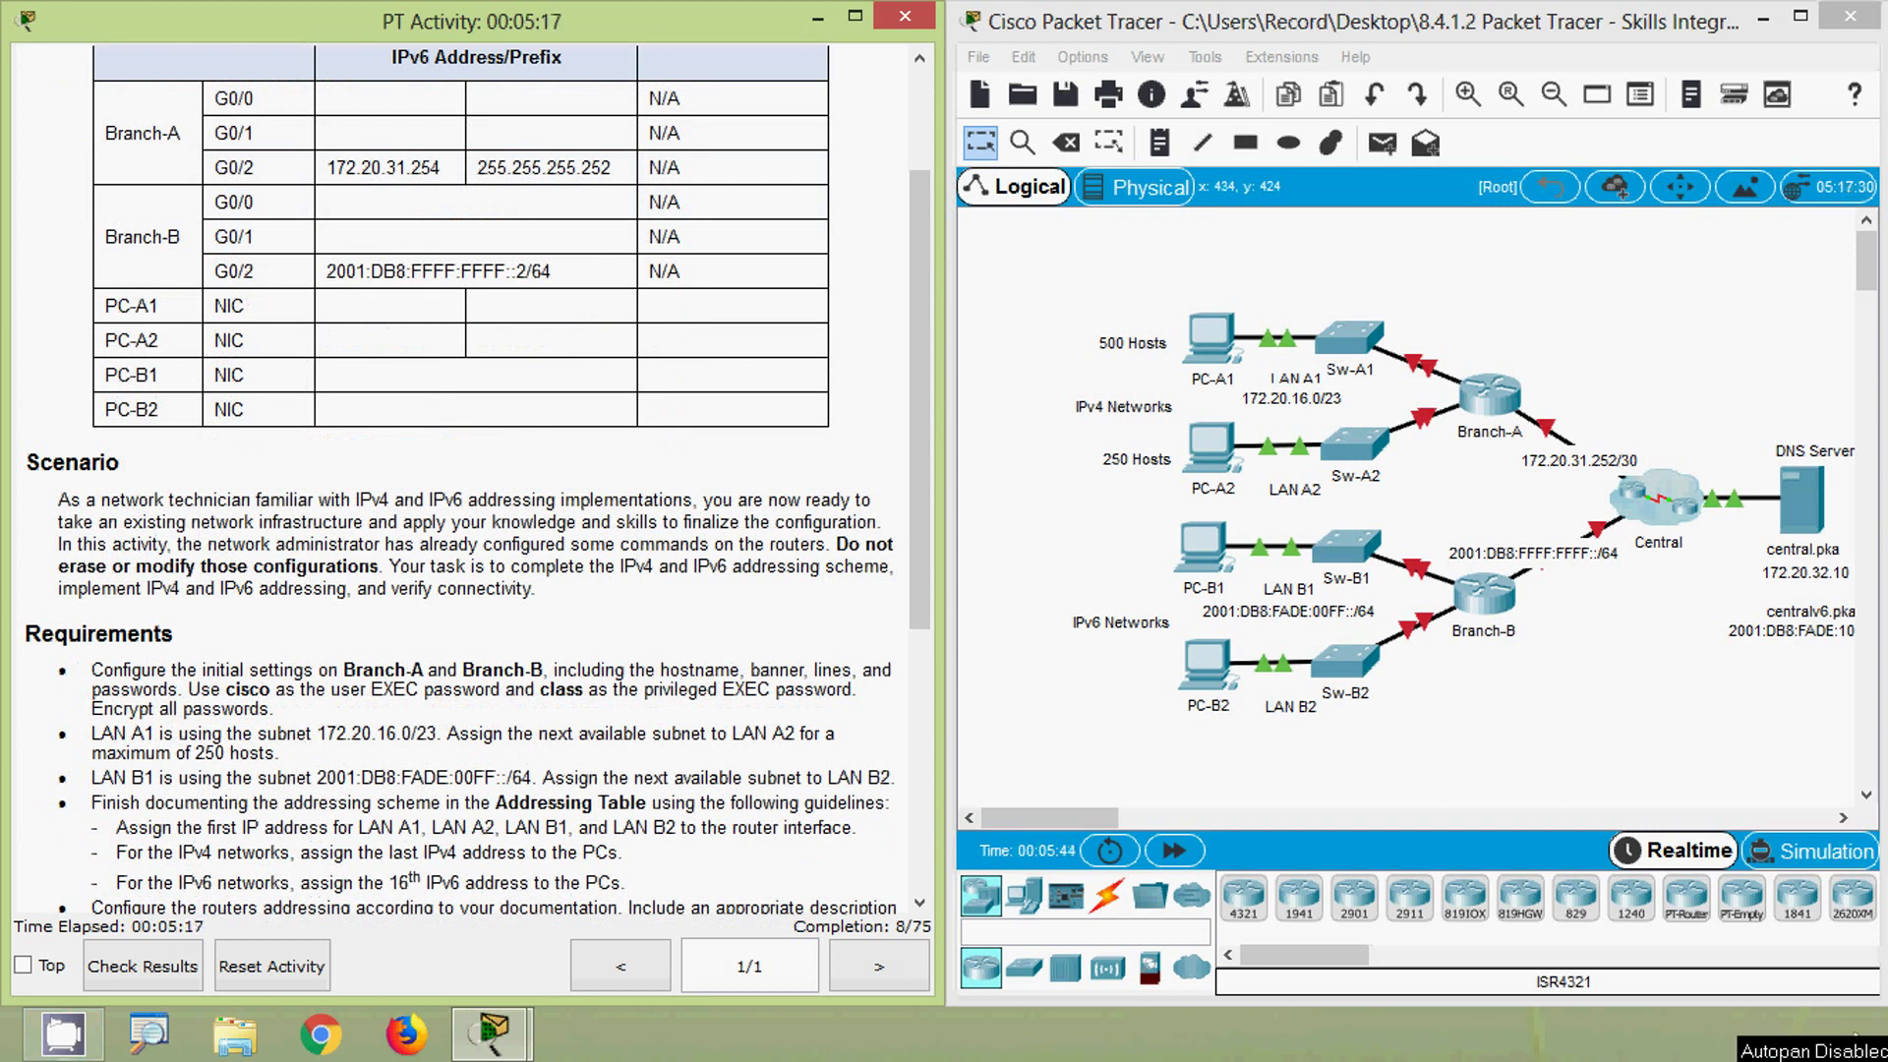
scroll(230, 588, down, 3)
scroll(223, 588, down, 1)
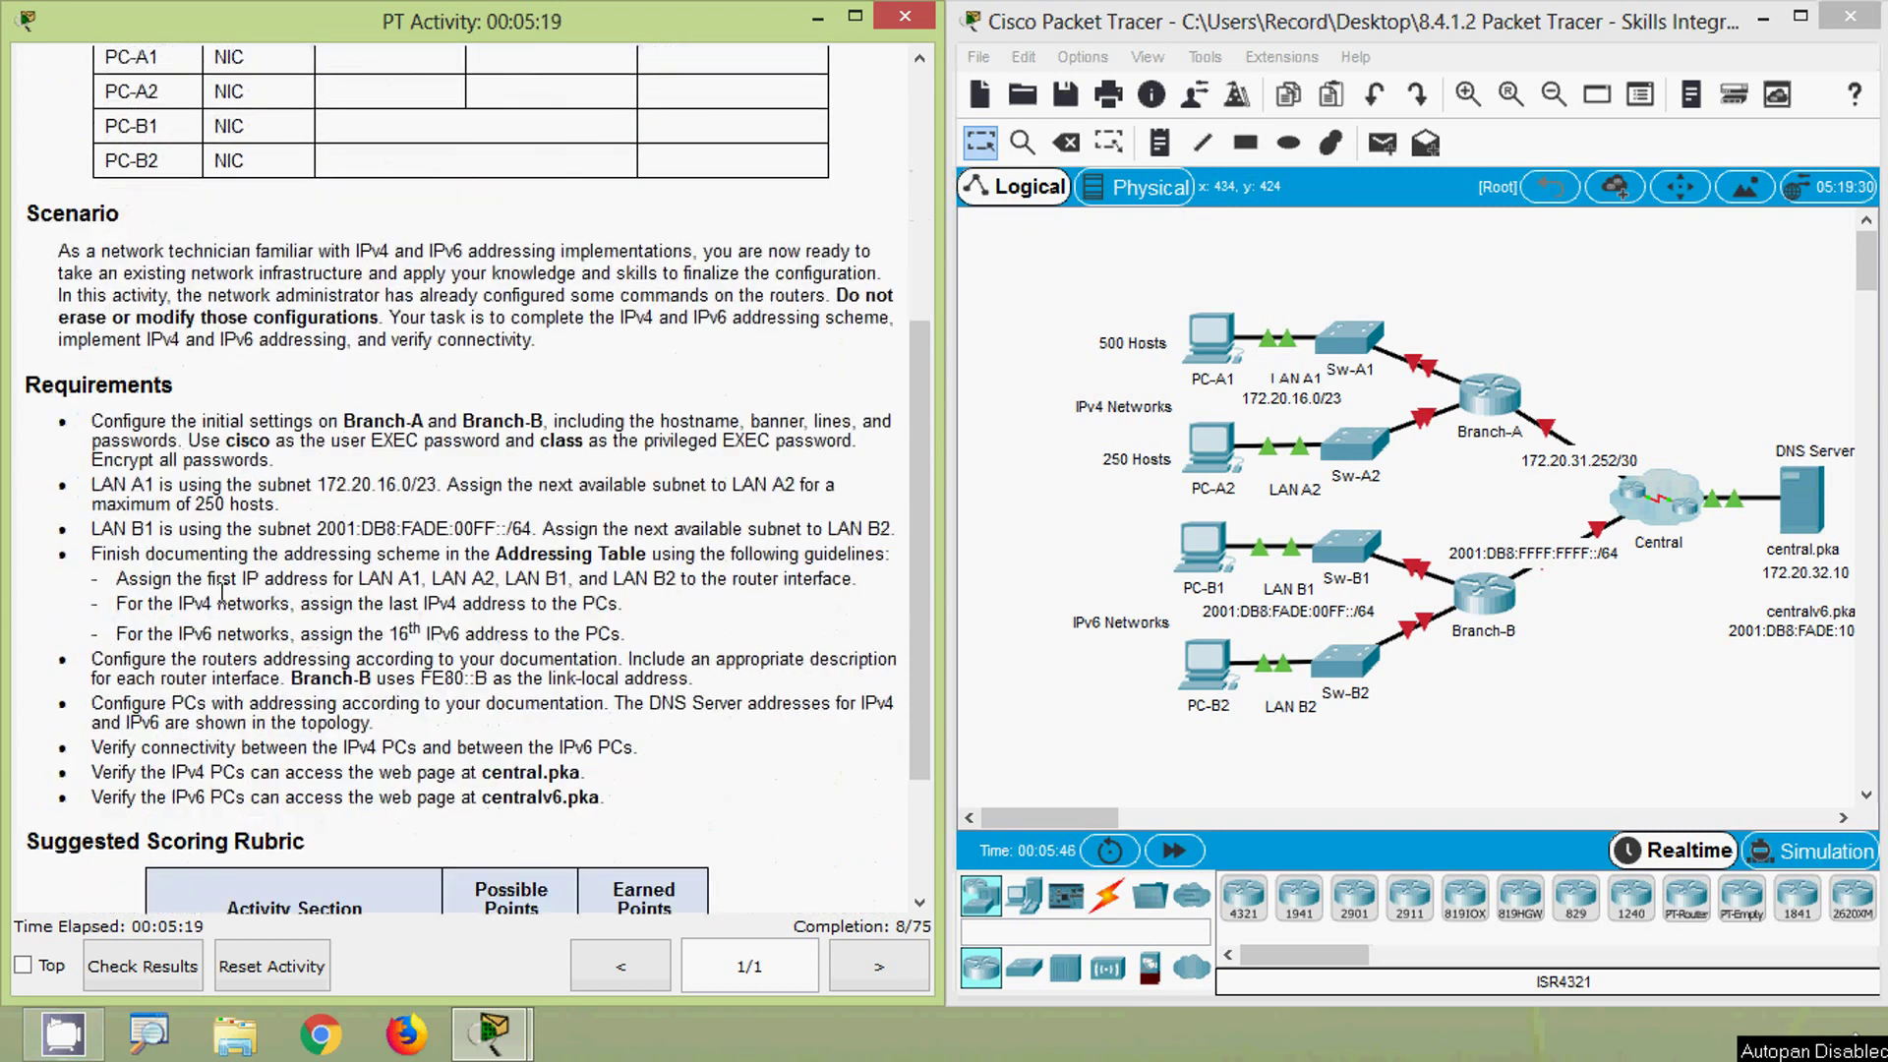
drag(24, 392, 175, 386)
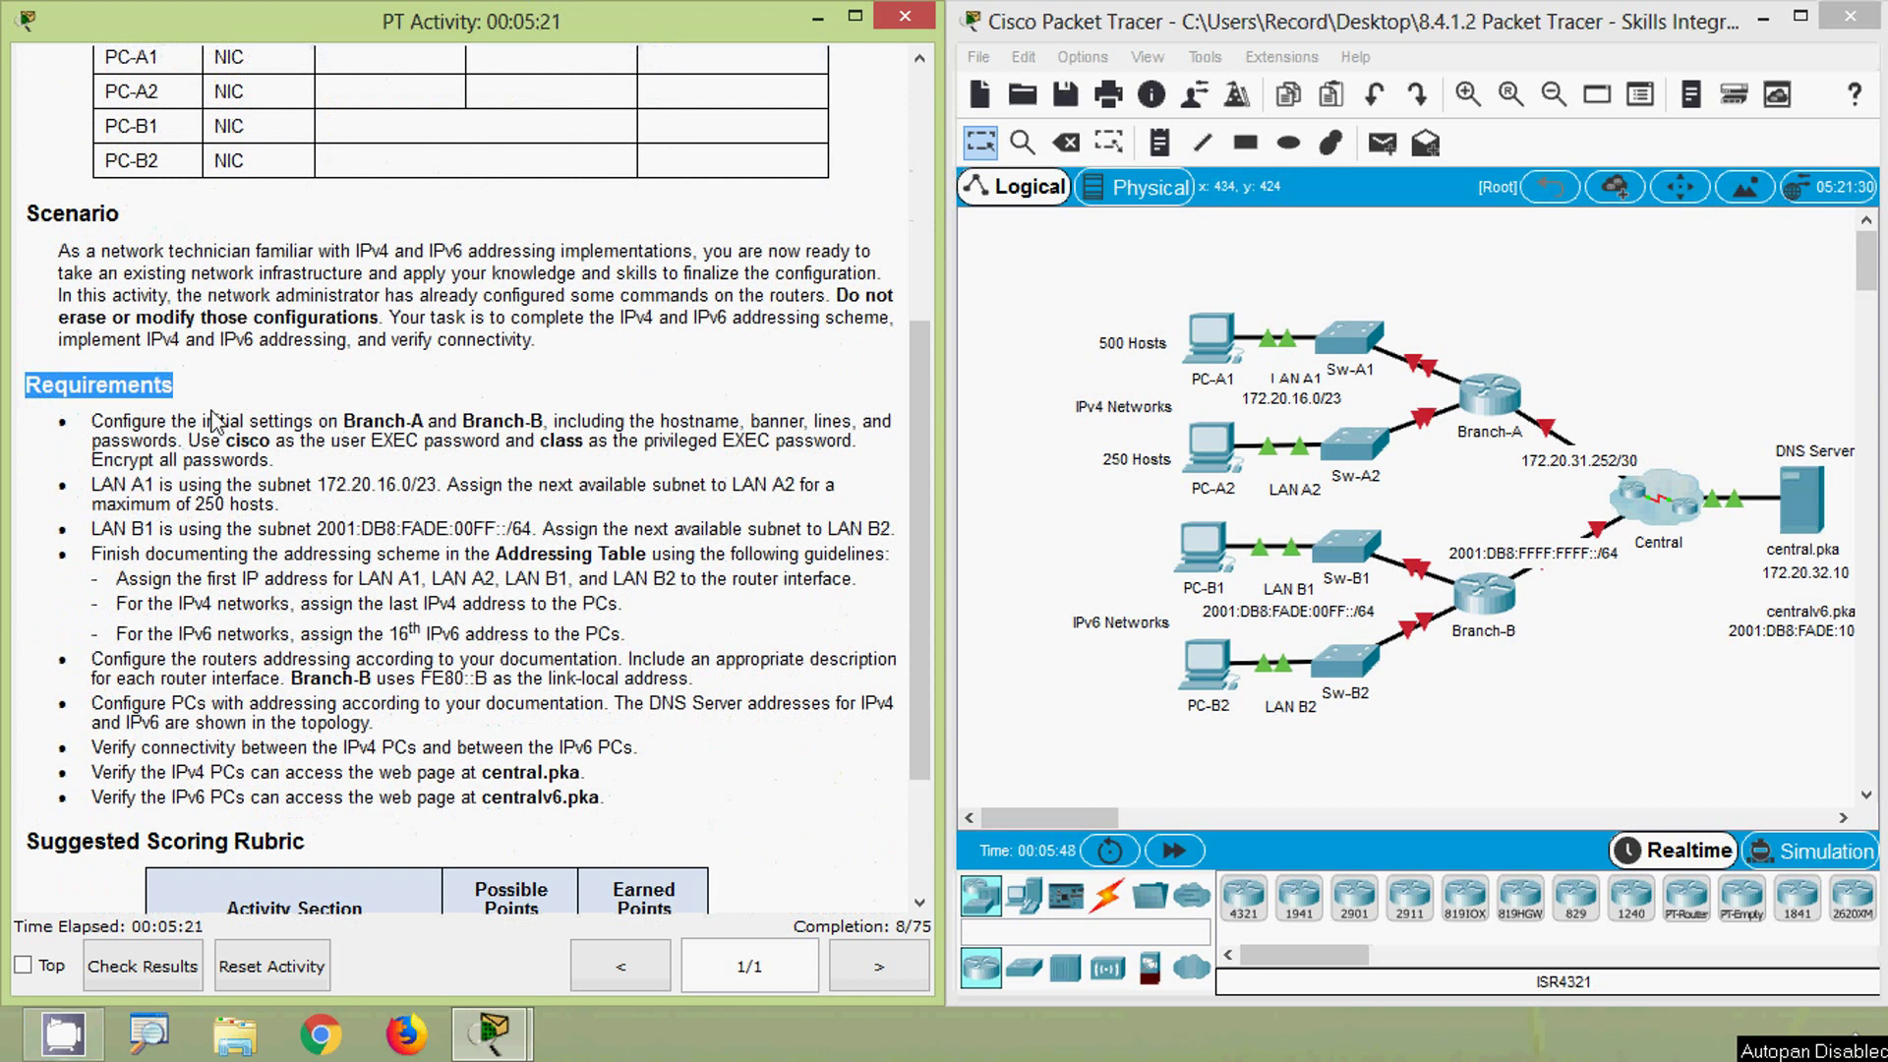
click(218, 418)
scroll(325, 536, down, 1)
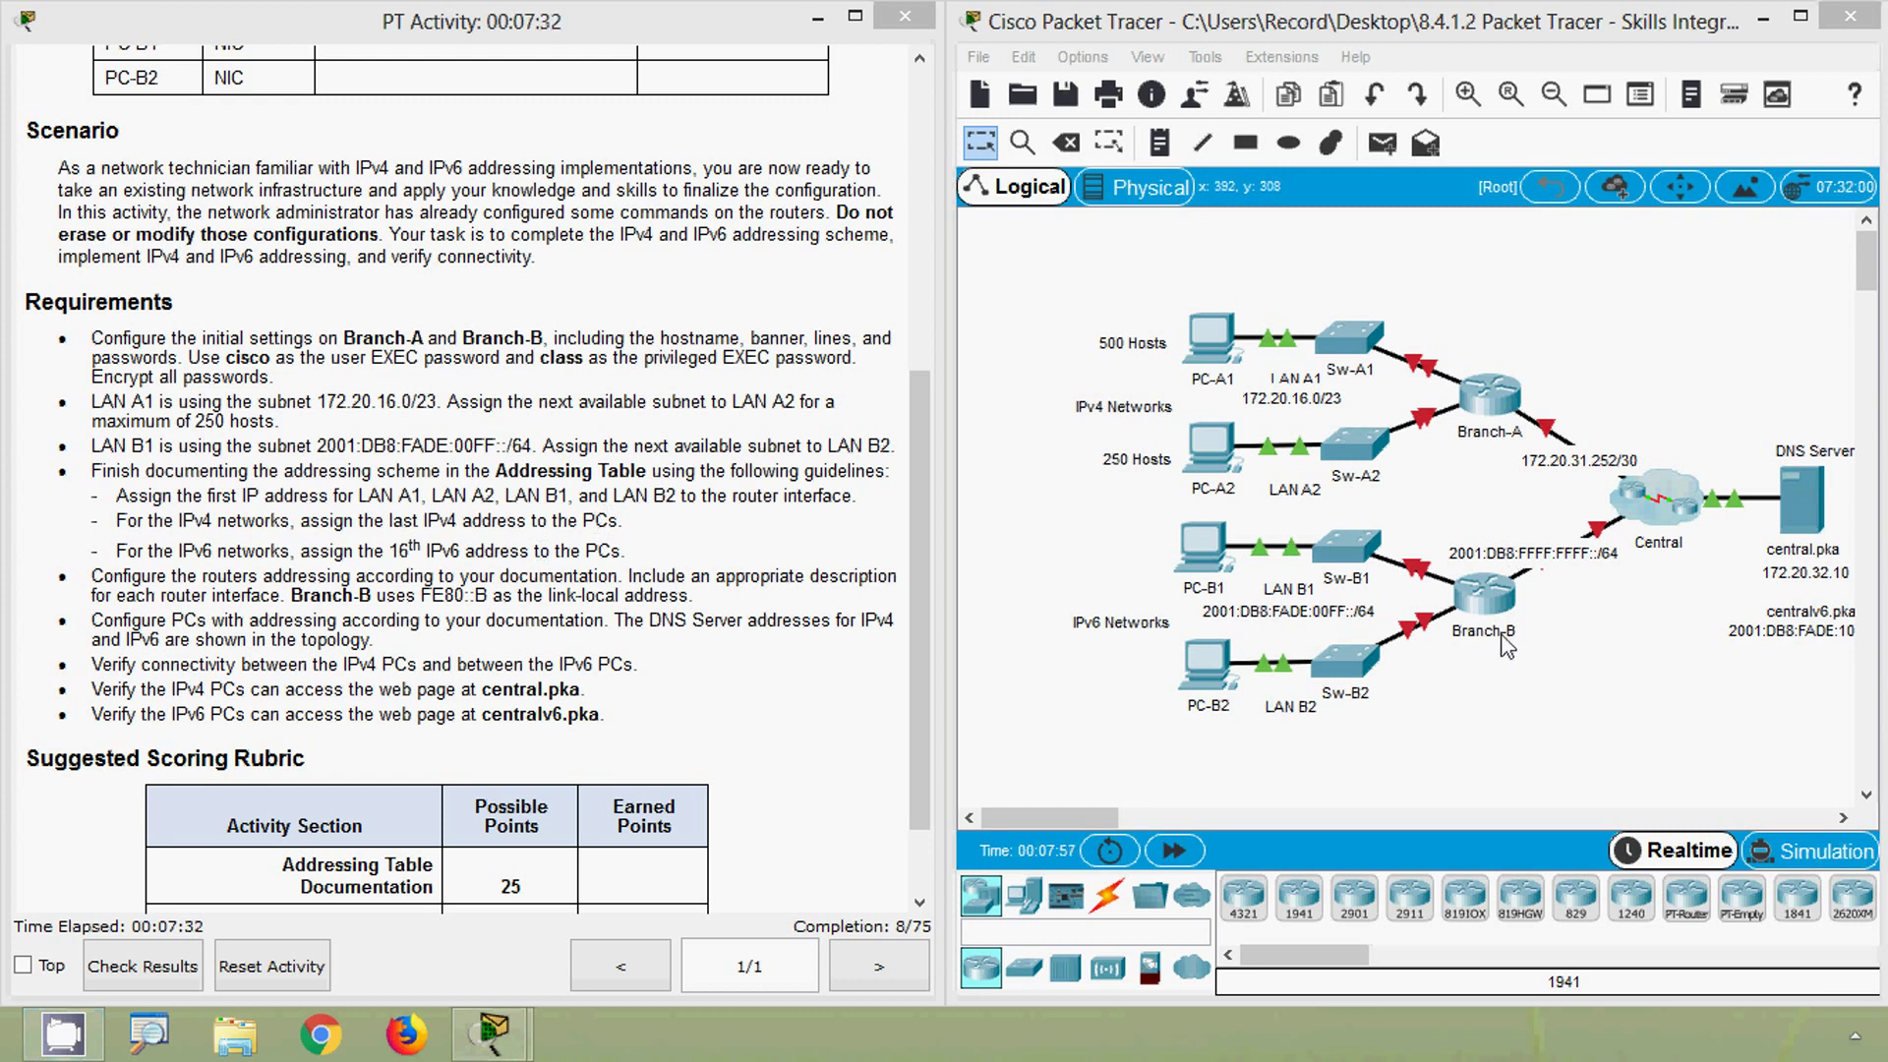
click(1573, 752)
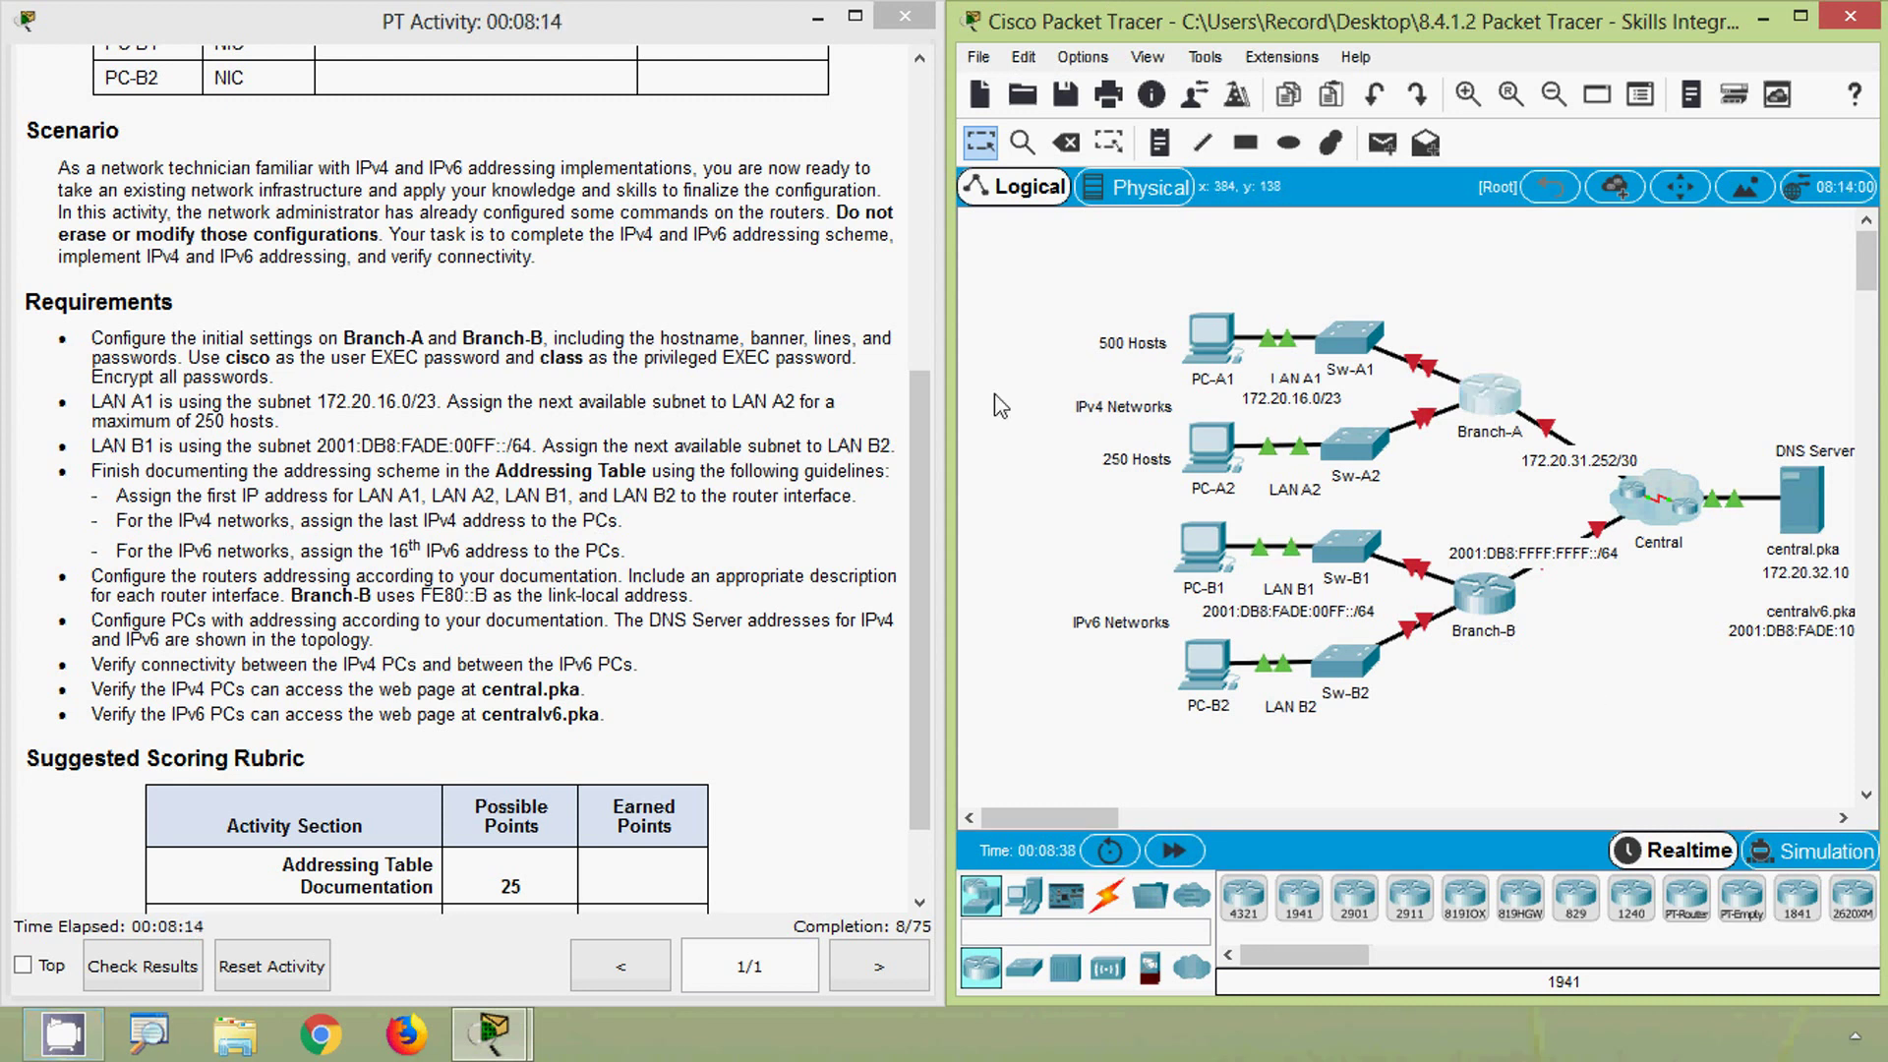
- Open Branch-A's CLI and enter global configuration mode with enable and configure terminal
click(768, 182)
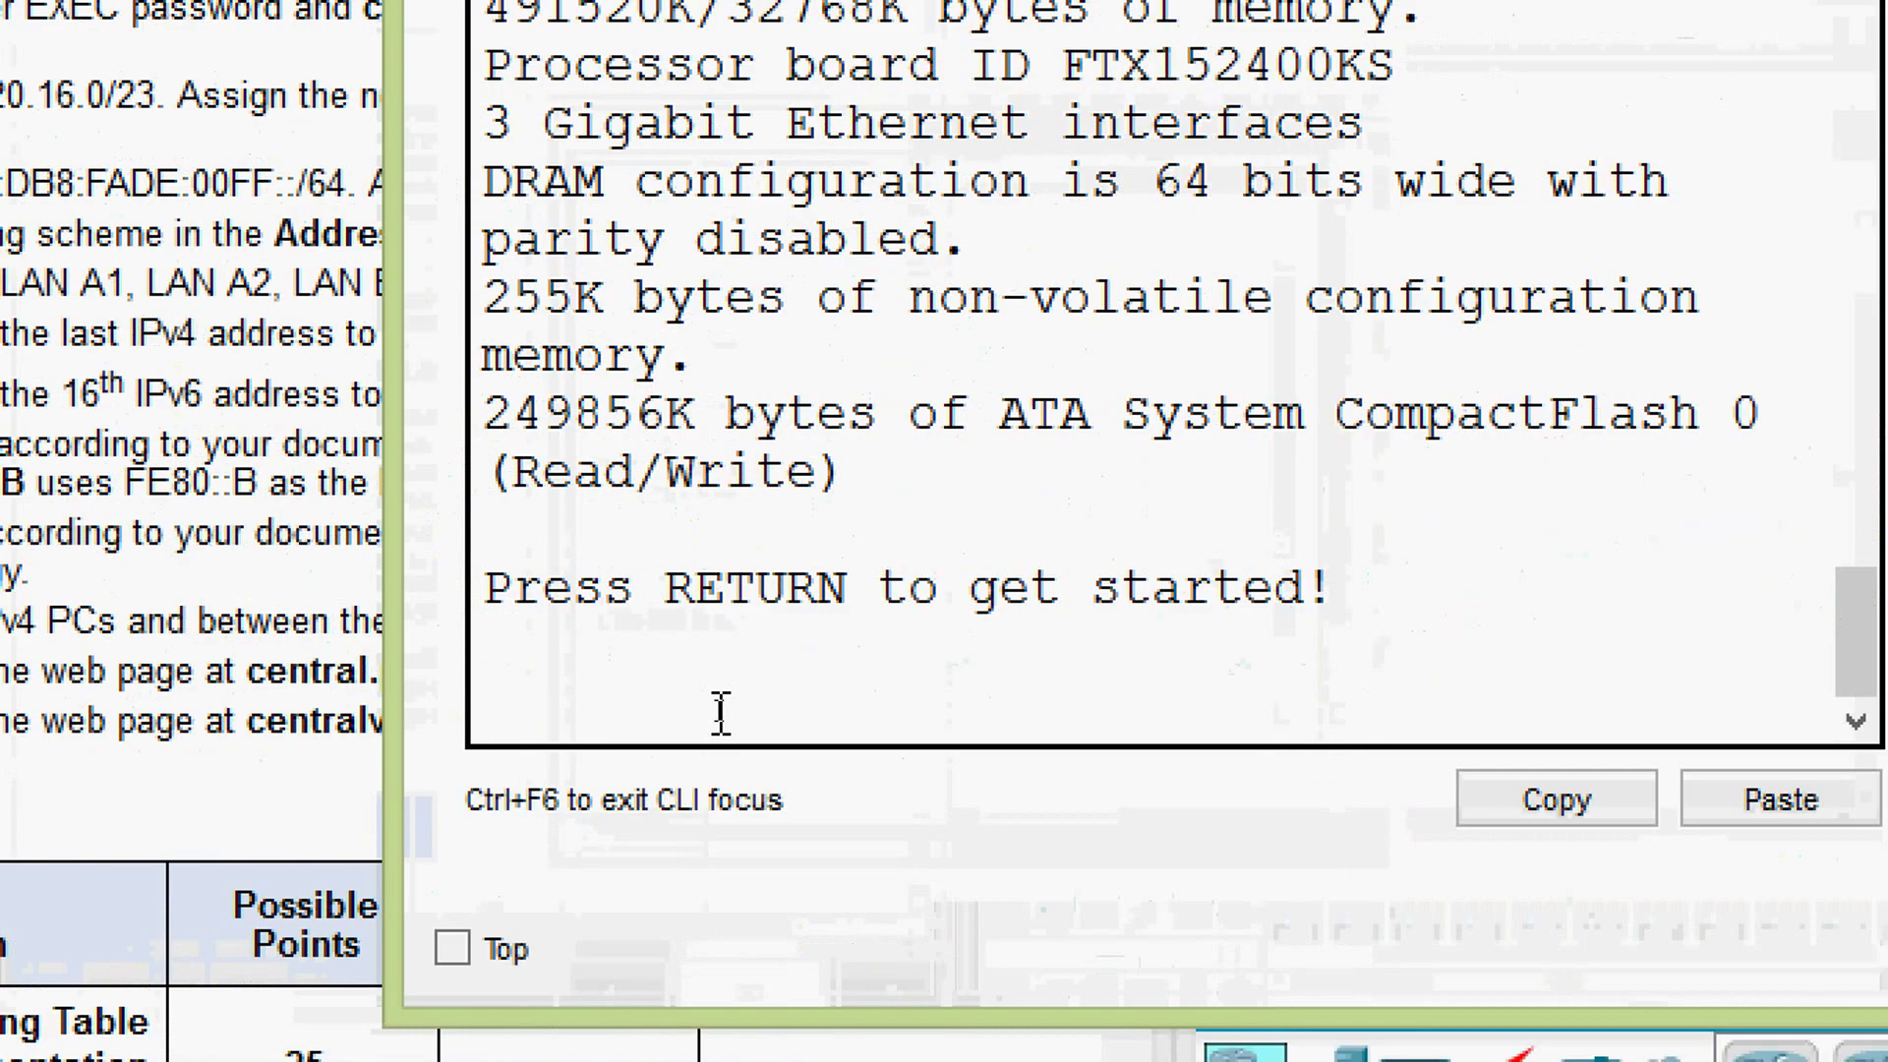
key(Return)
key(Return)
key(Return)
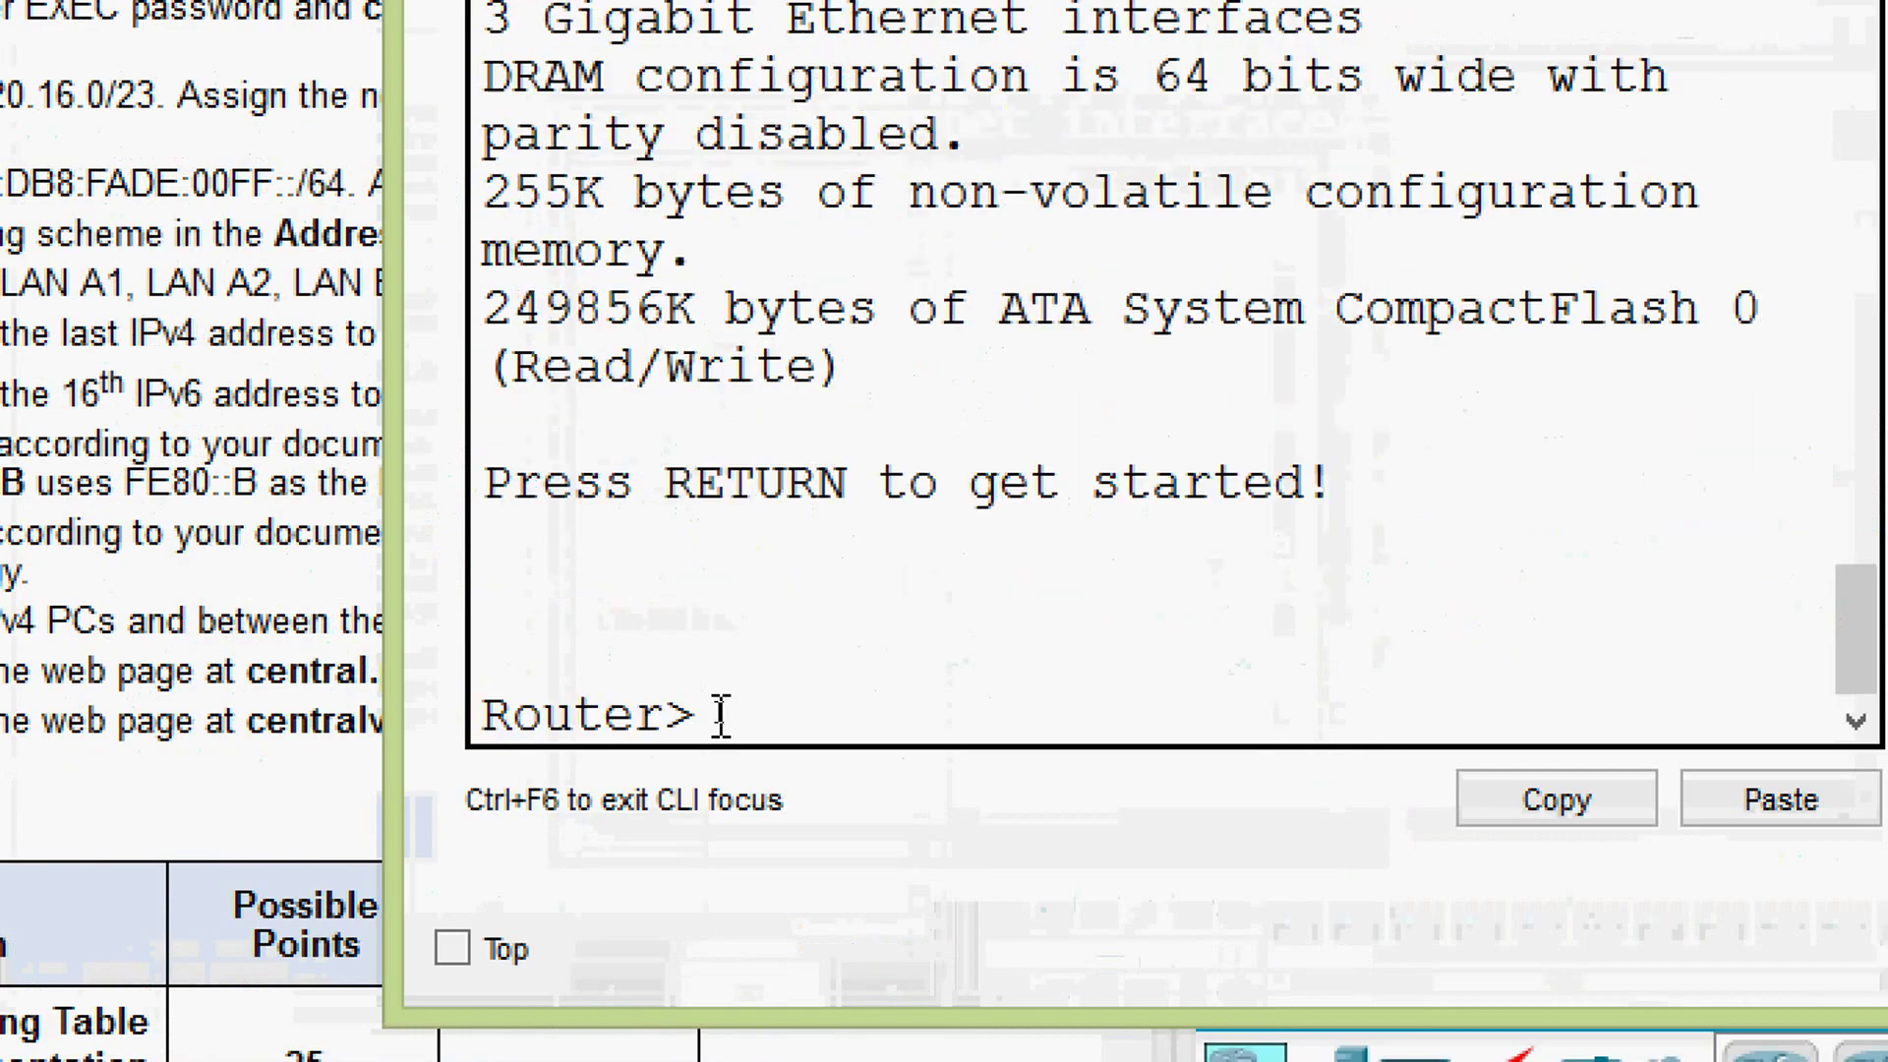
text(ena)
key(Tab)
key(Return)
text(conf)
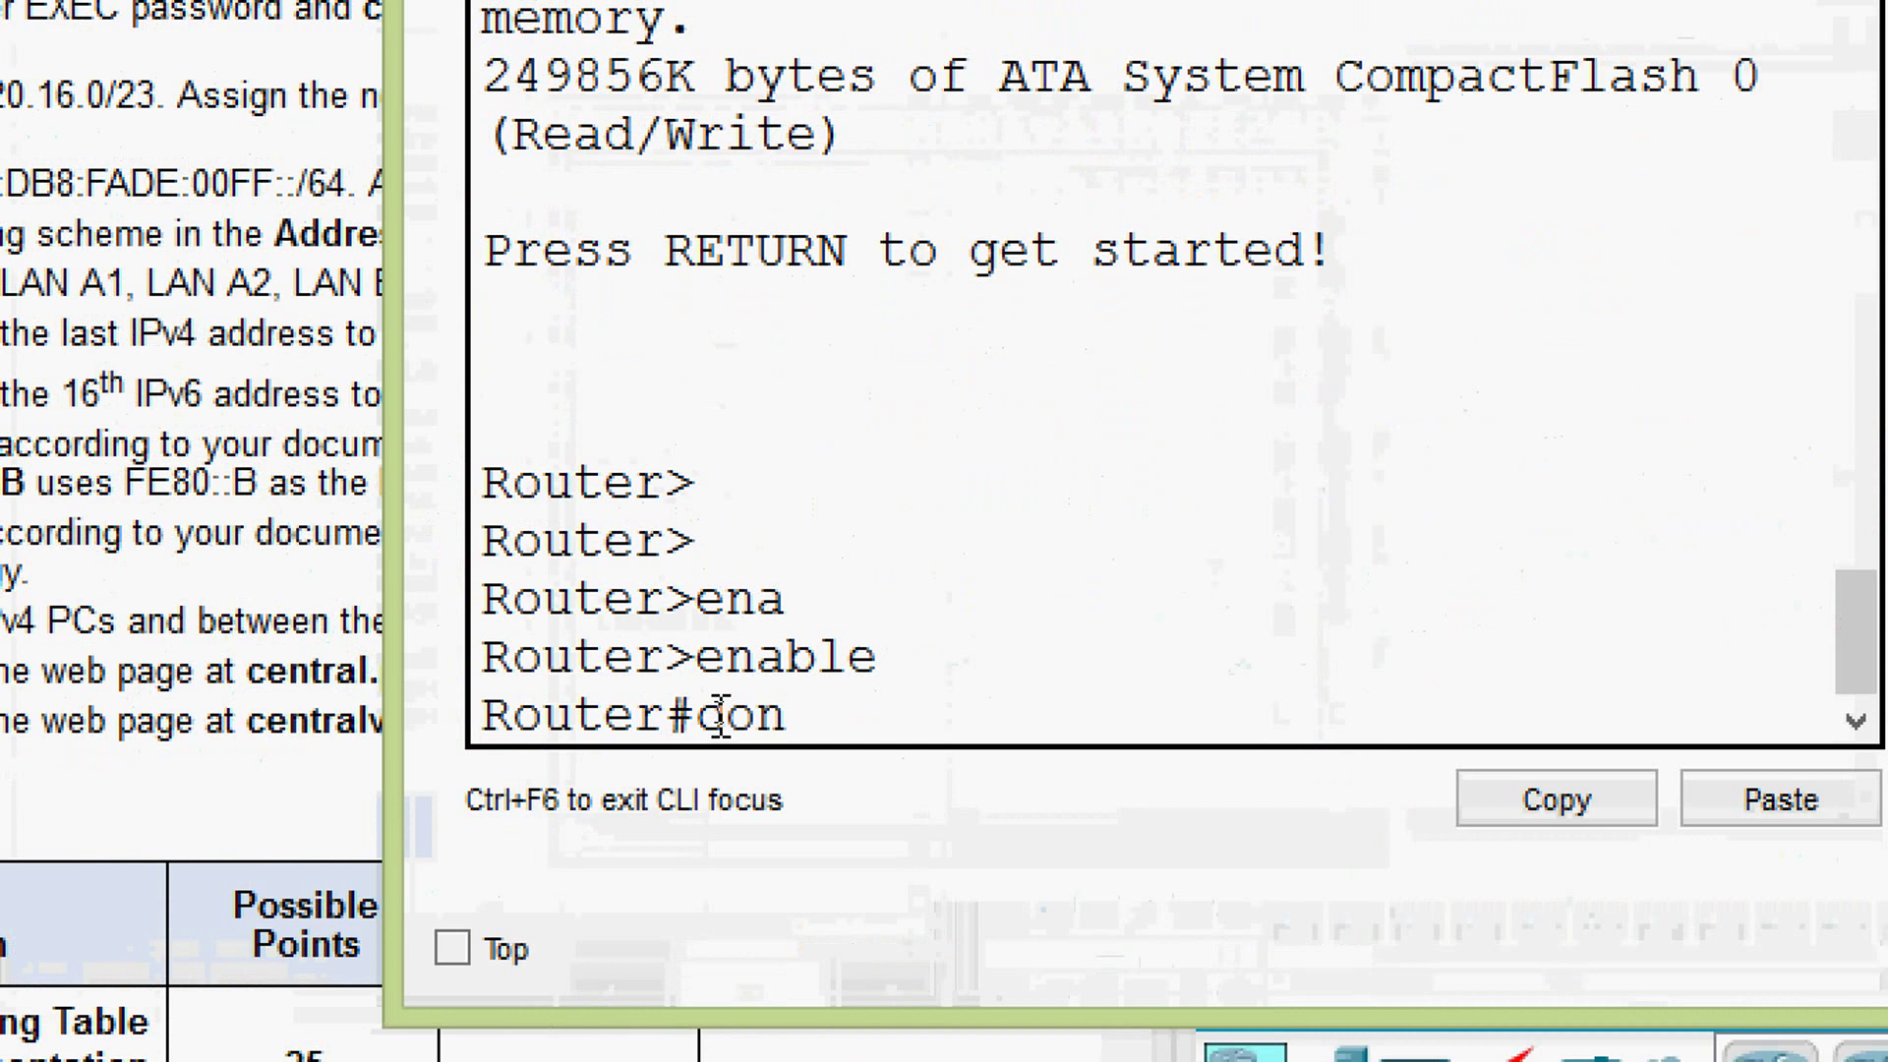
key(Tab)
text(t)
key(Tab)
key(Return)
- Set the hostname to Branch-A and the MOTD banner to '$ warning $'
text(host)
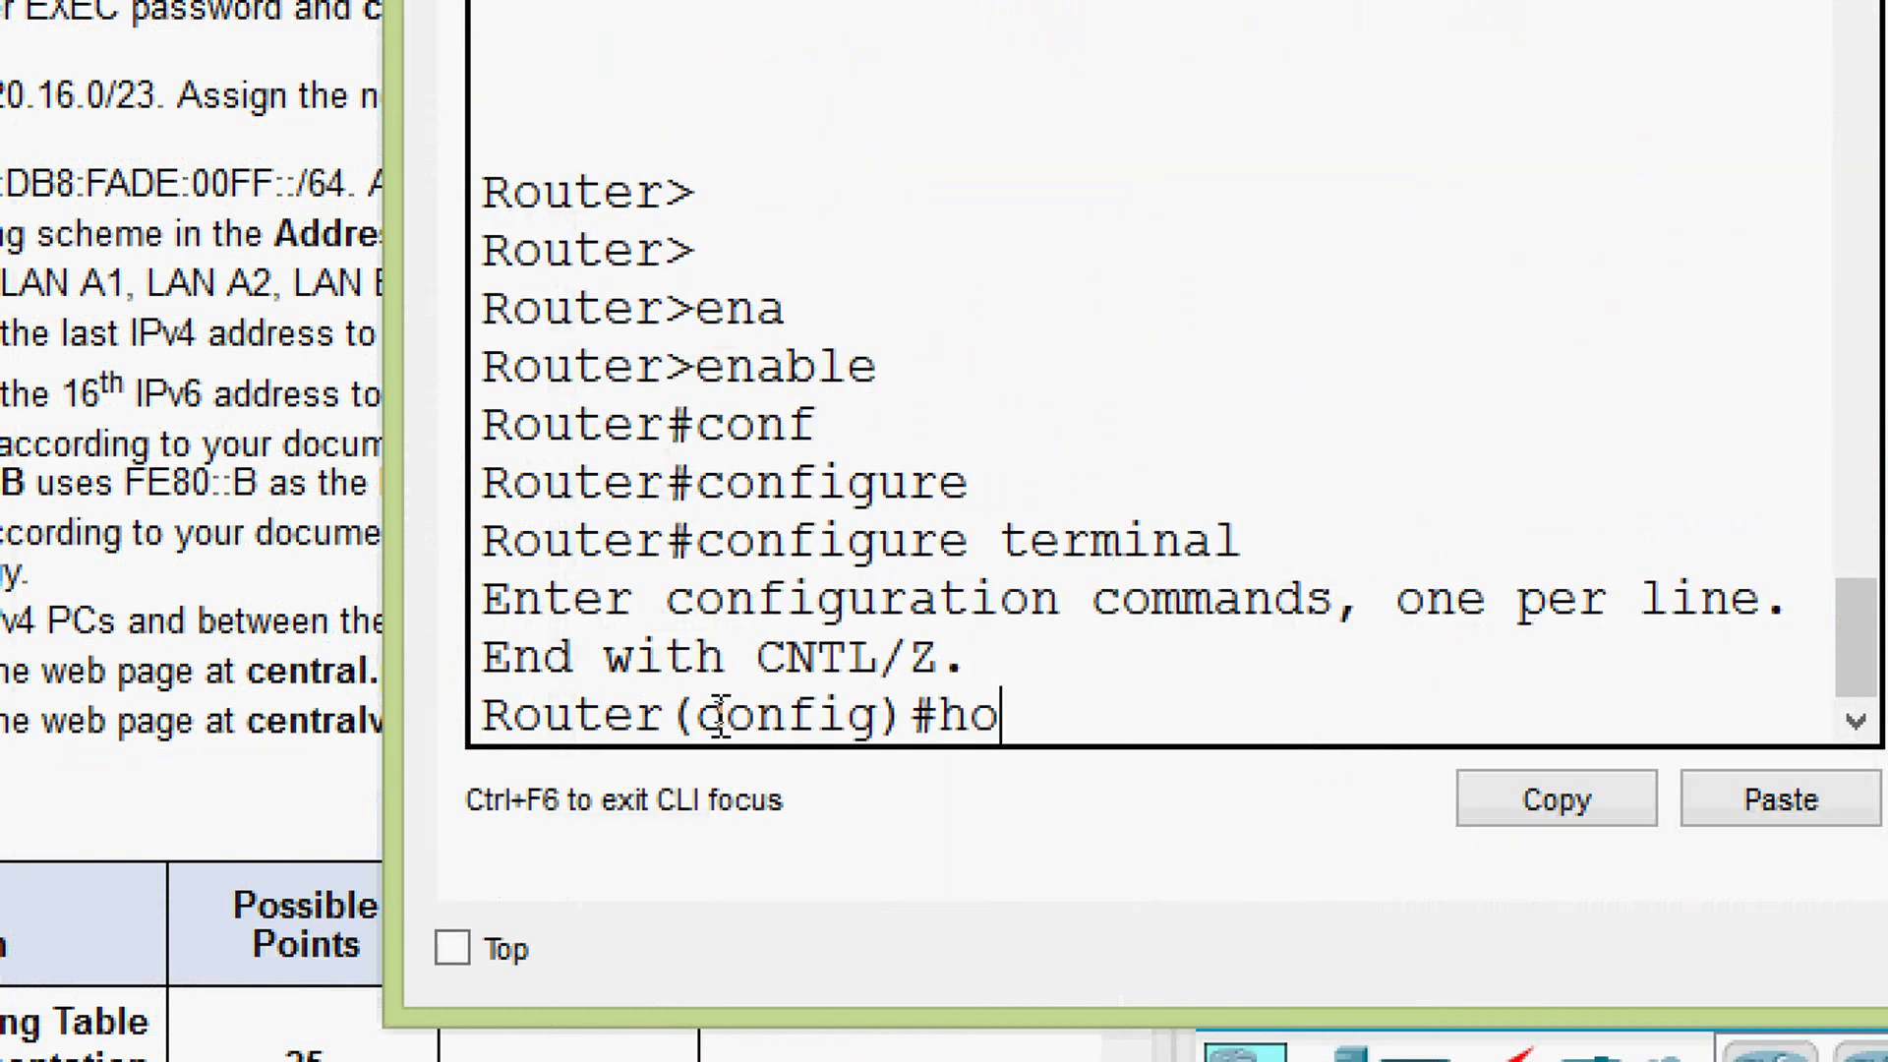
key(Tab)
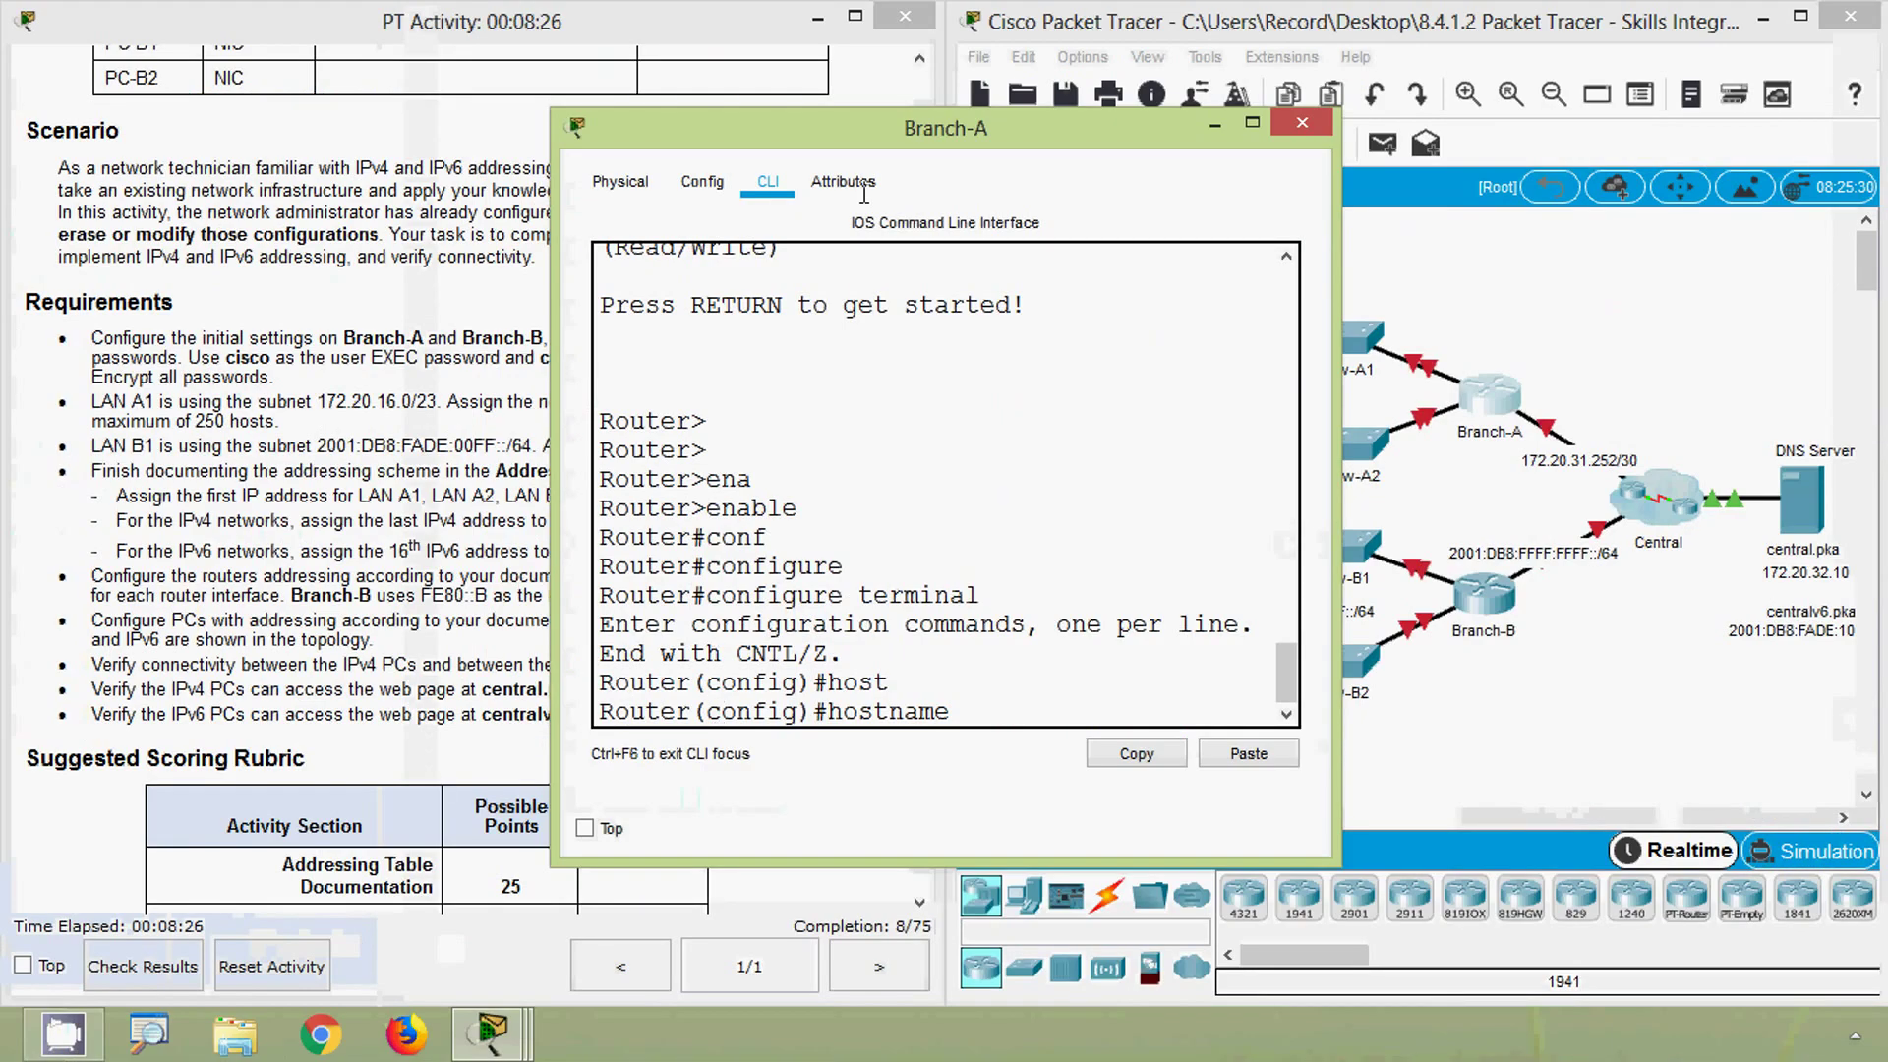
text(Branch-A)
key(Return)
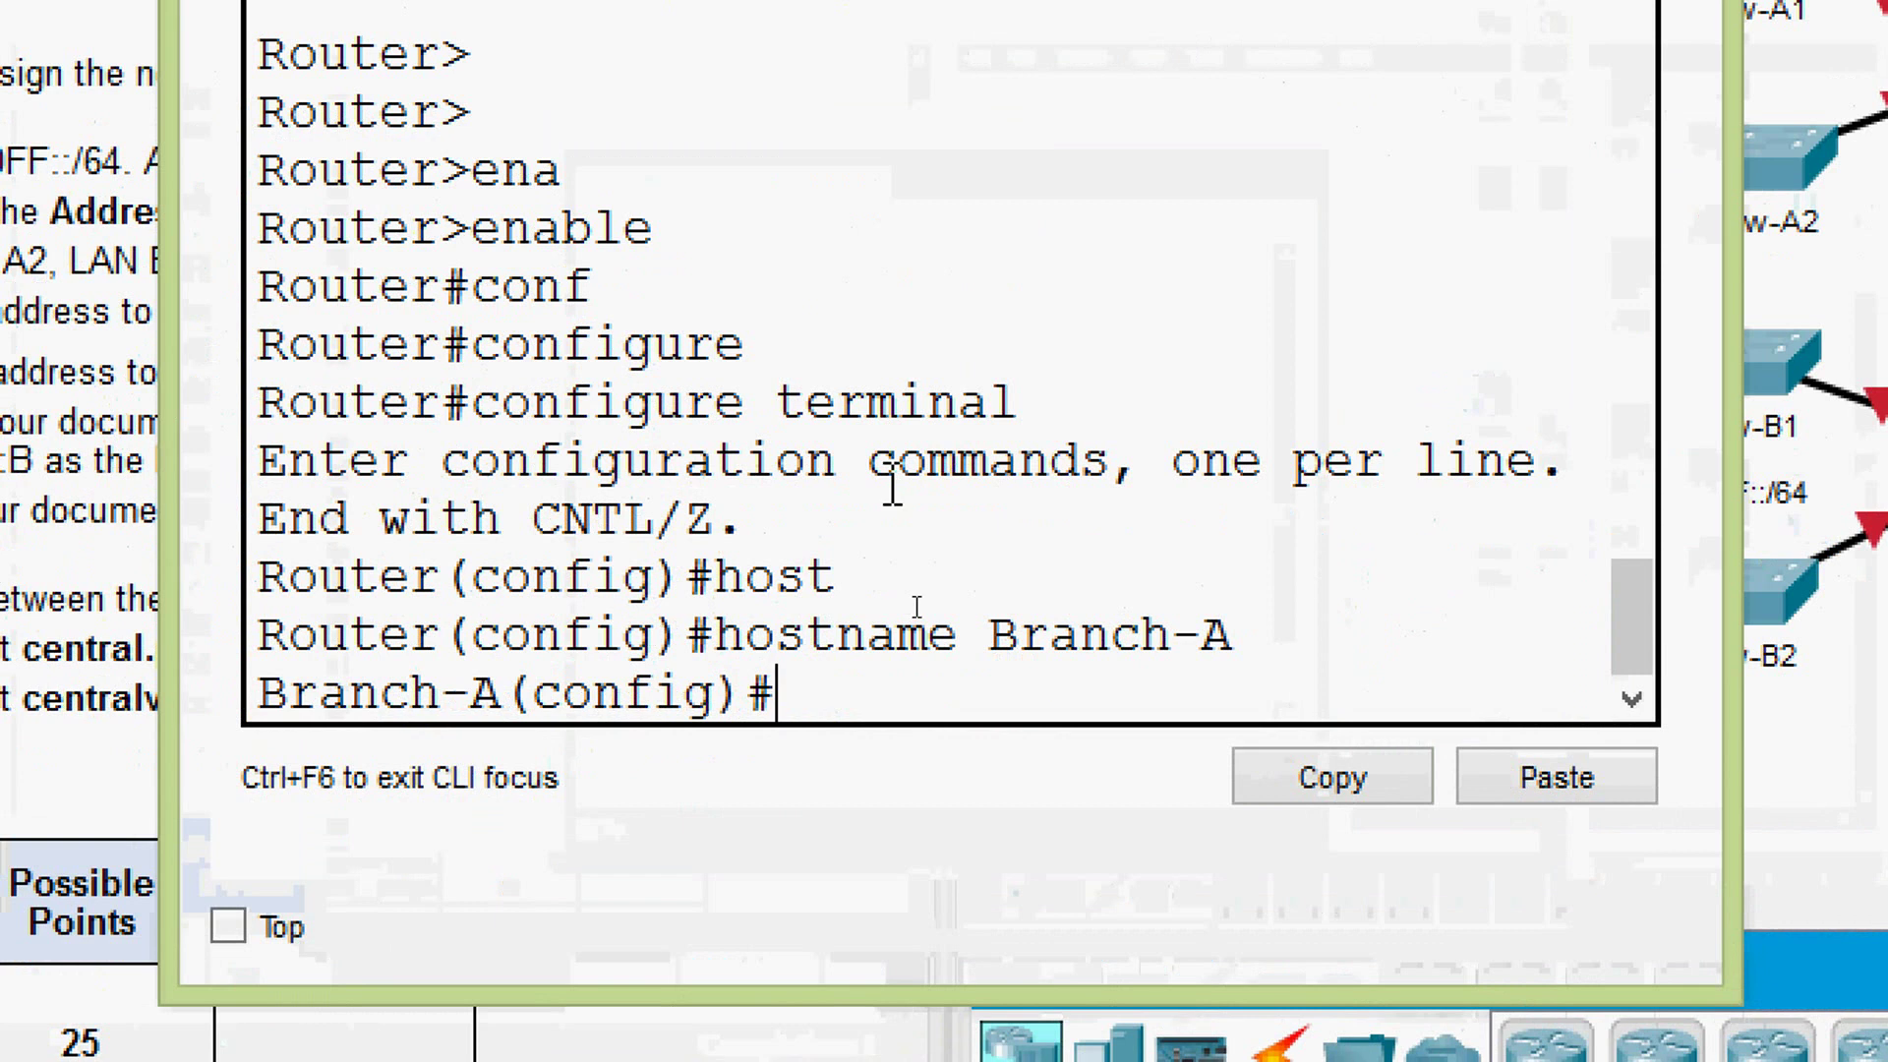
text(banner)
key(Tab)
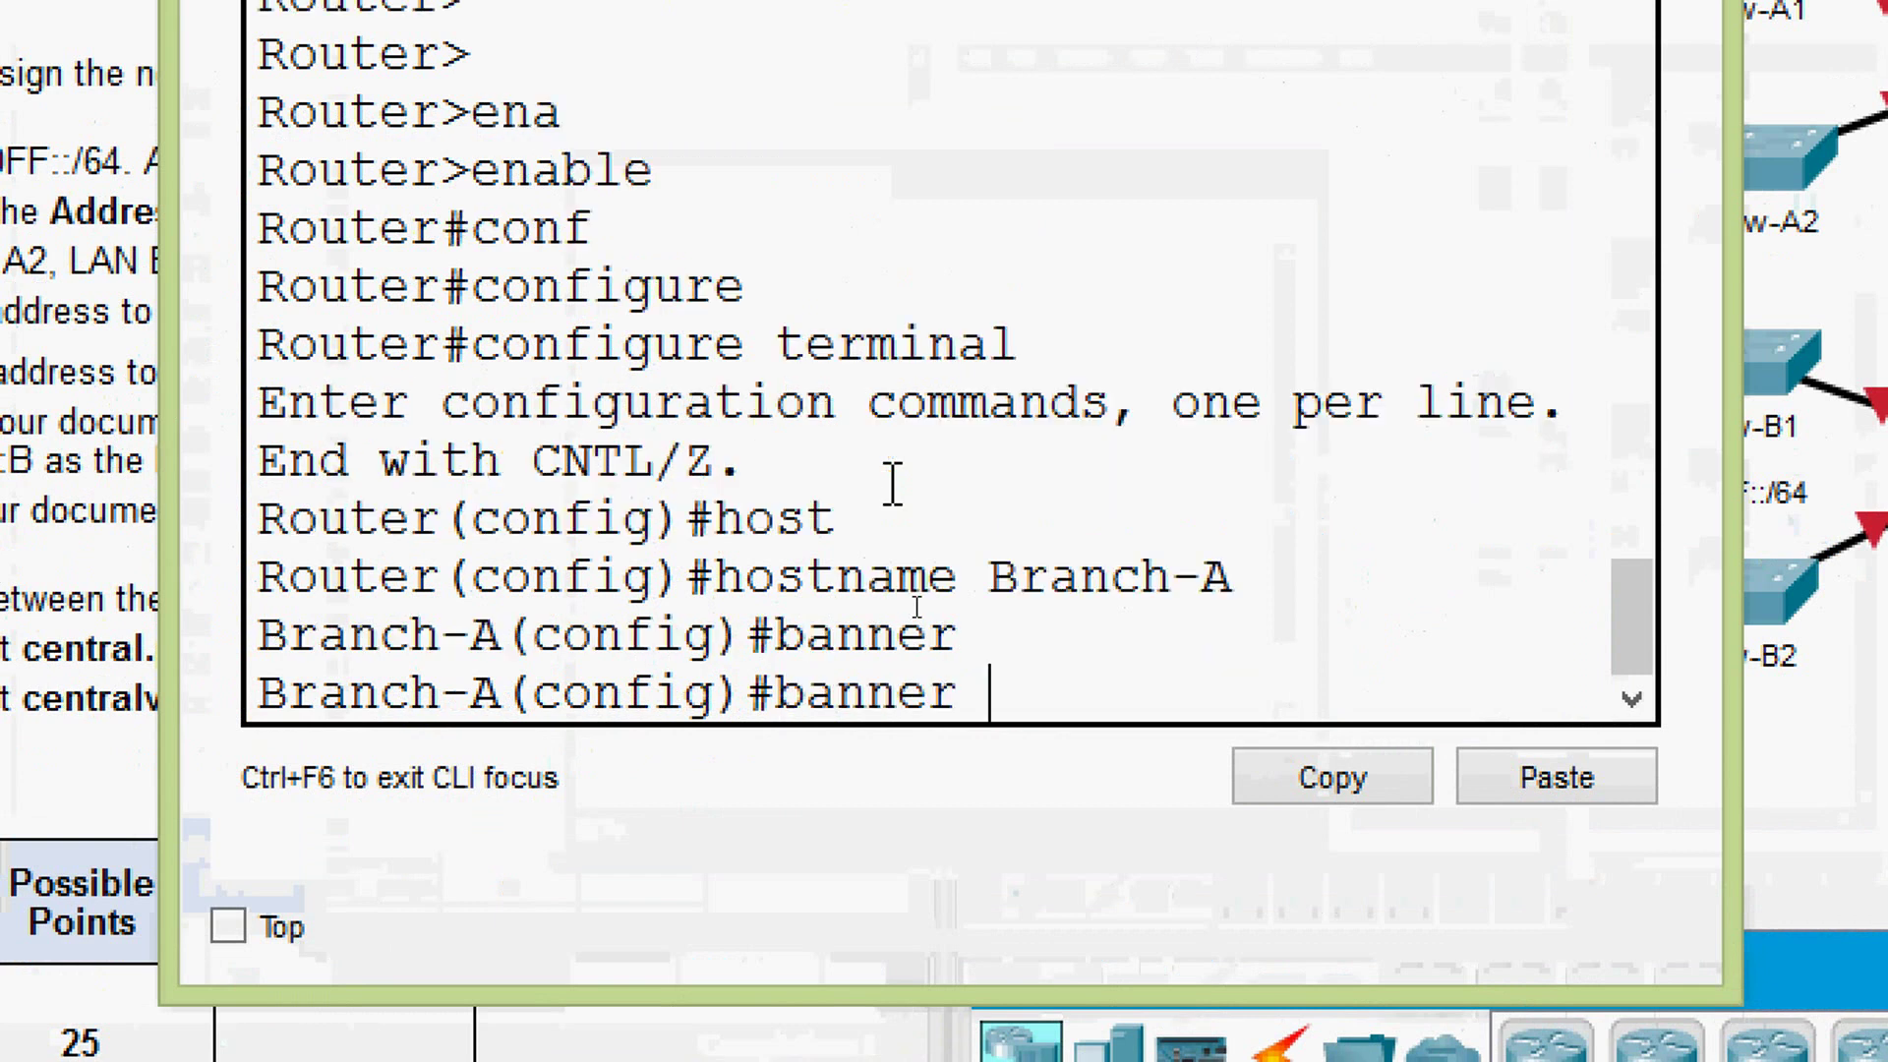
text(modtd)
key(Tab)
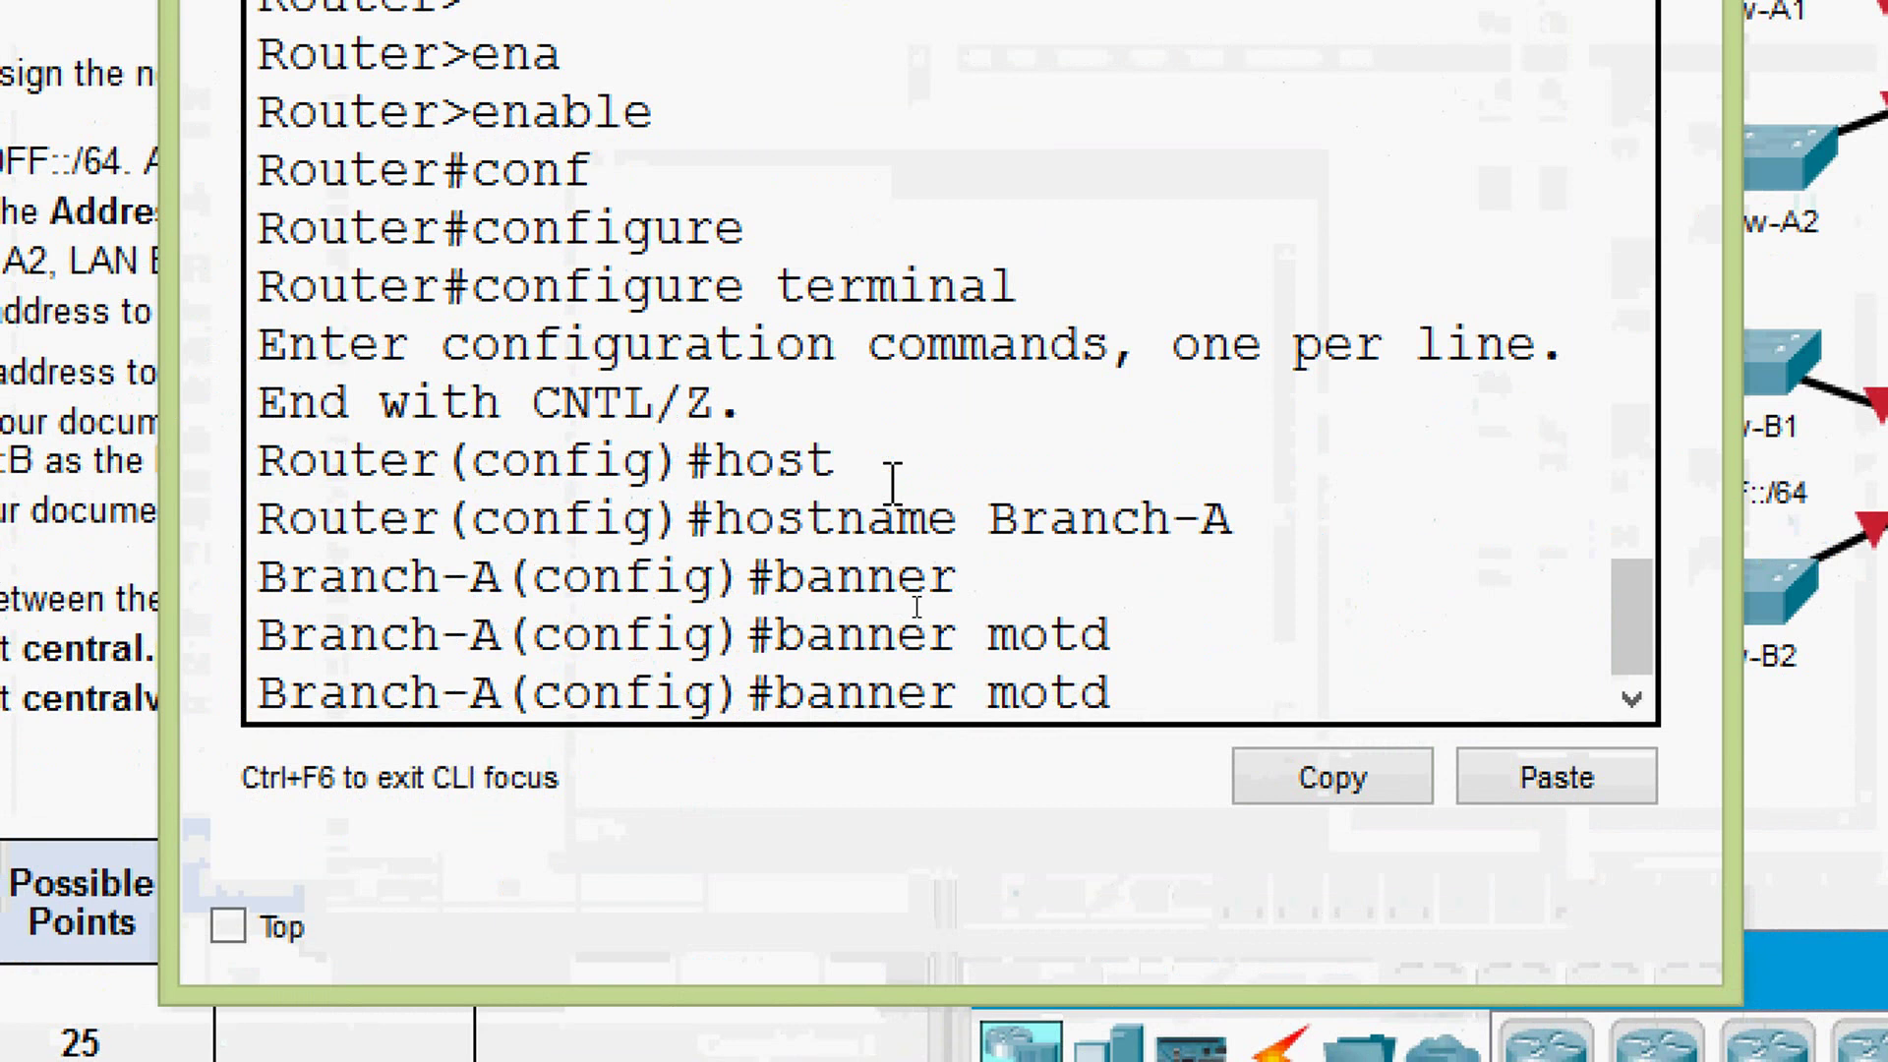
text($ warning)
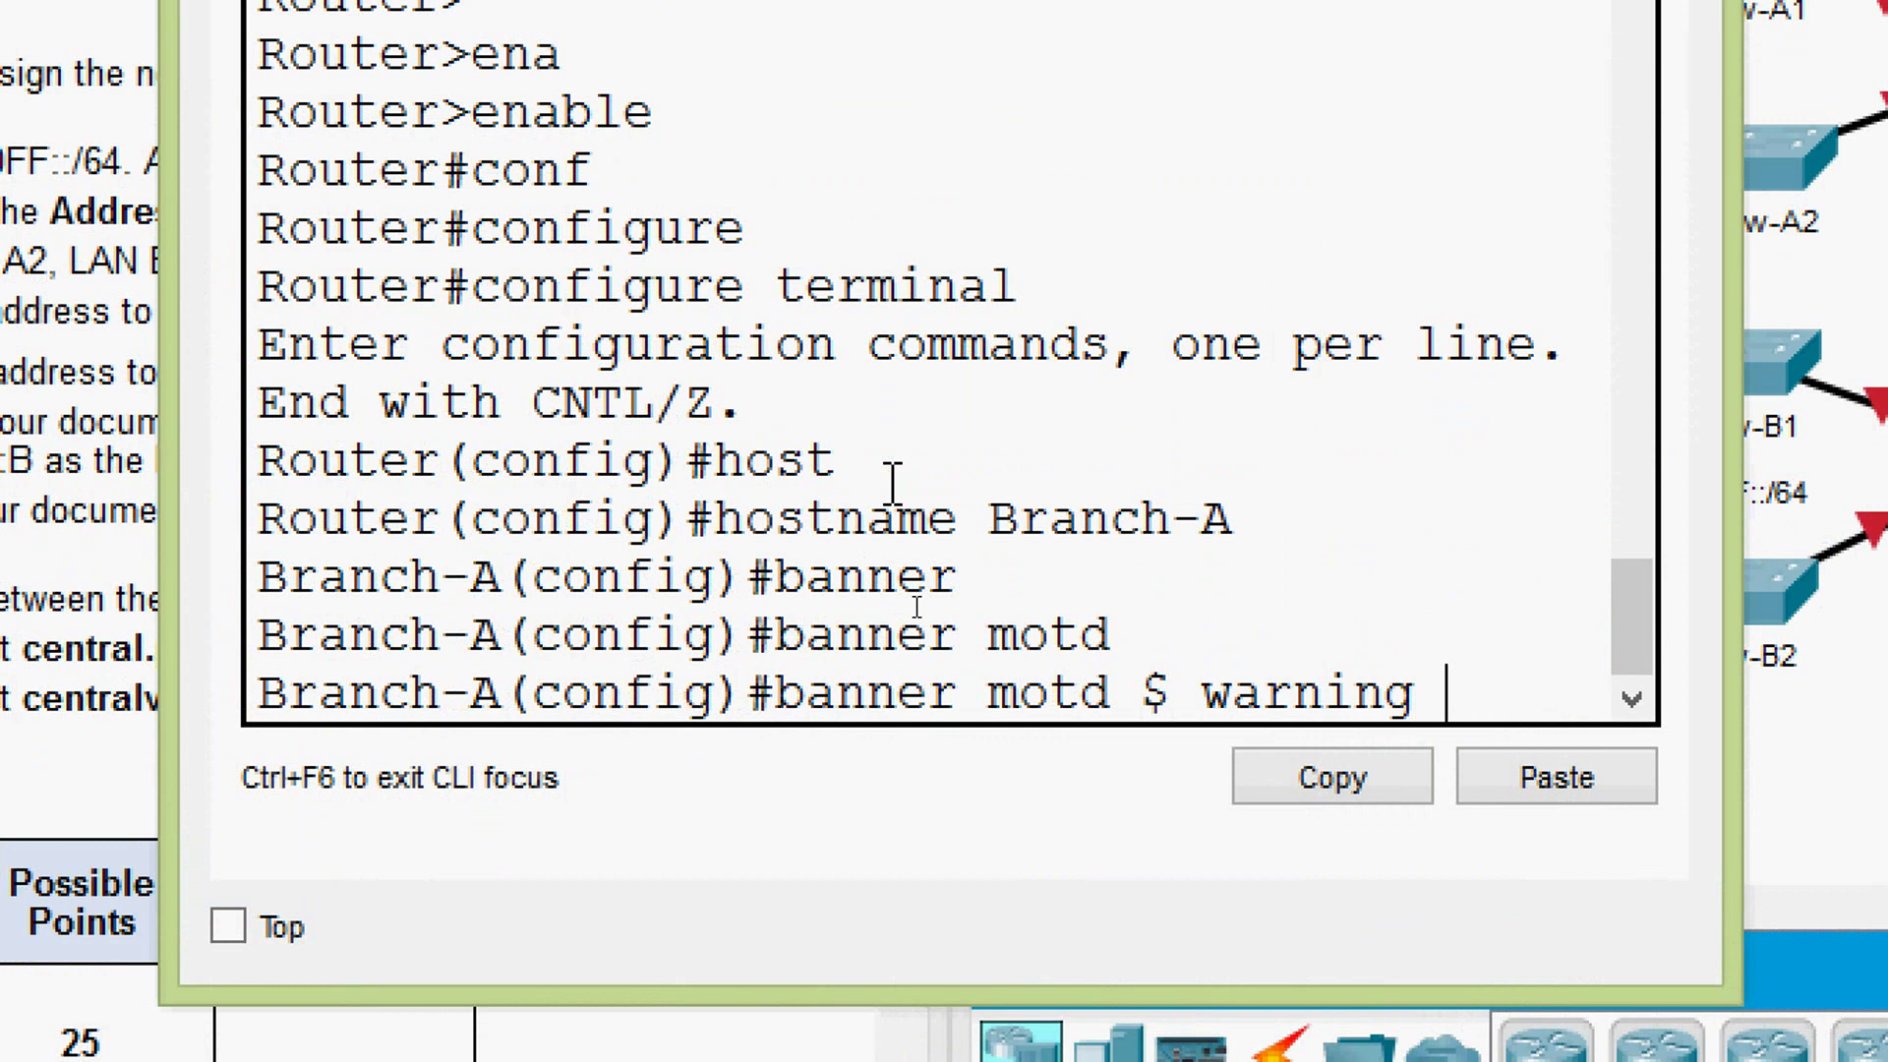
text( $)
key(Return)
key(Return)
key(Return)
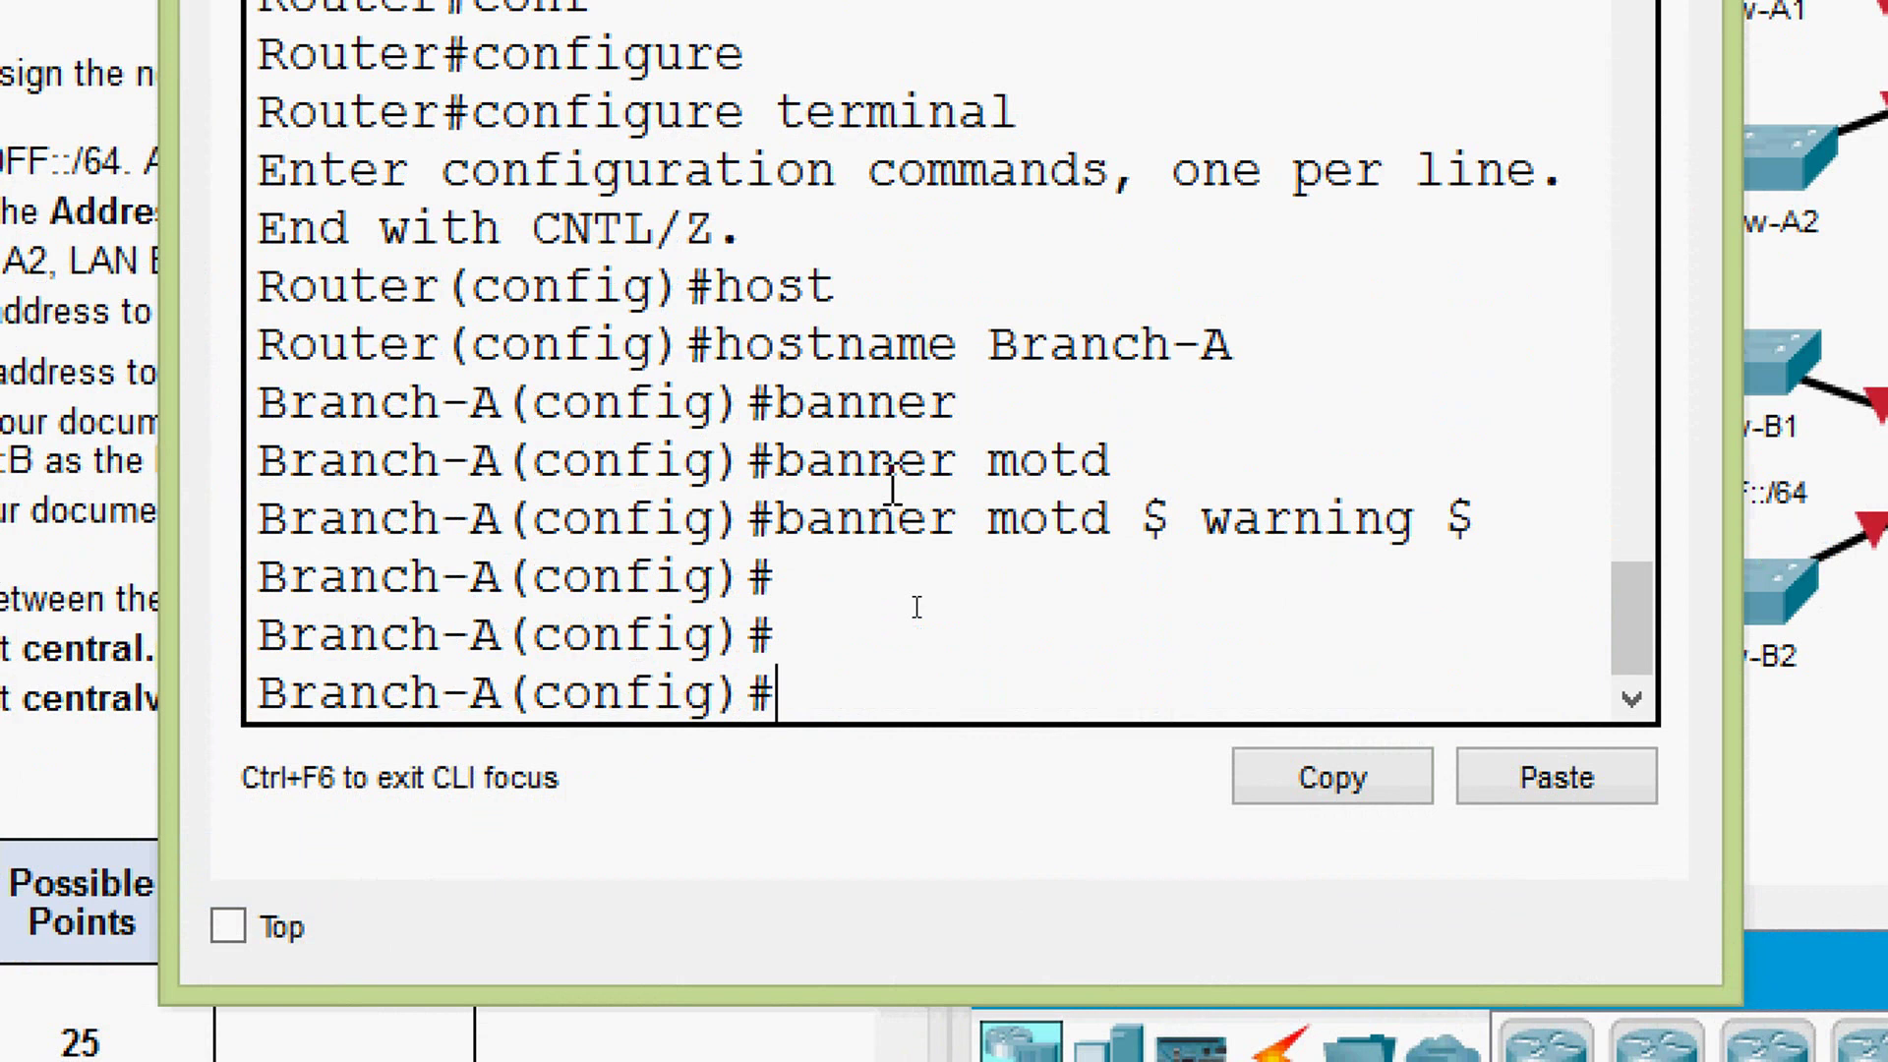
text(line)
key(Tab)
text(vt)
key(Tab)
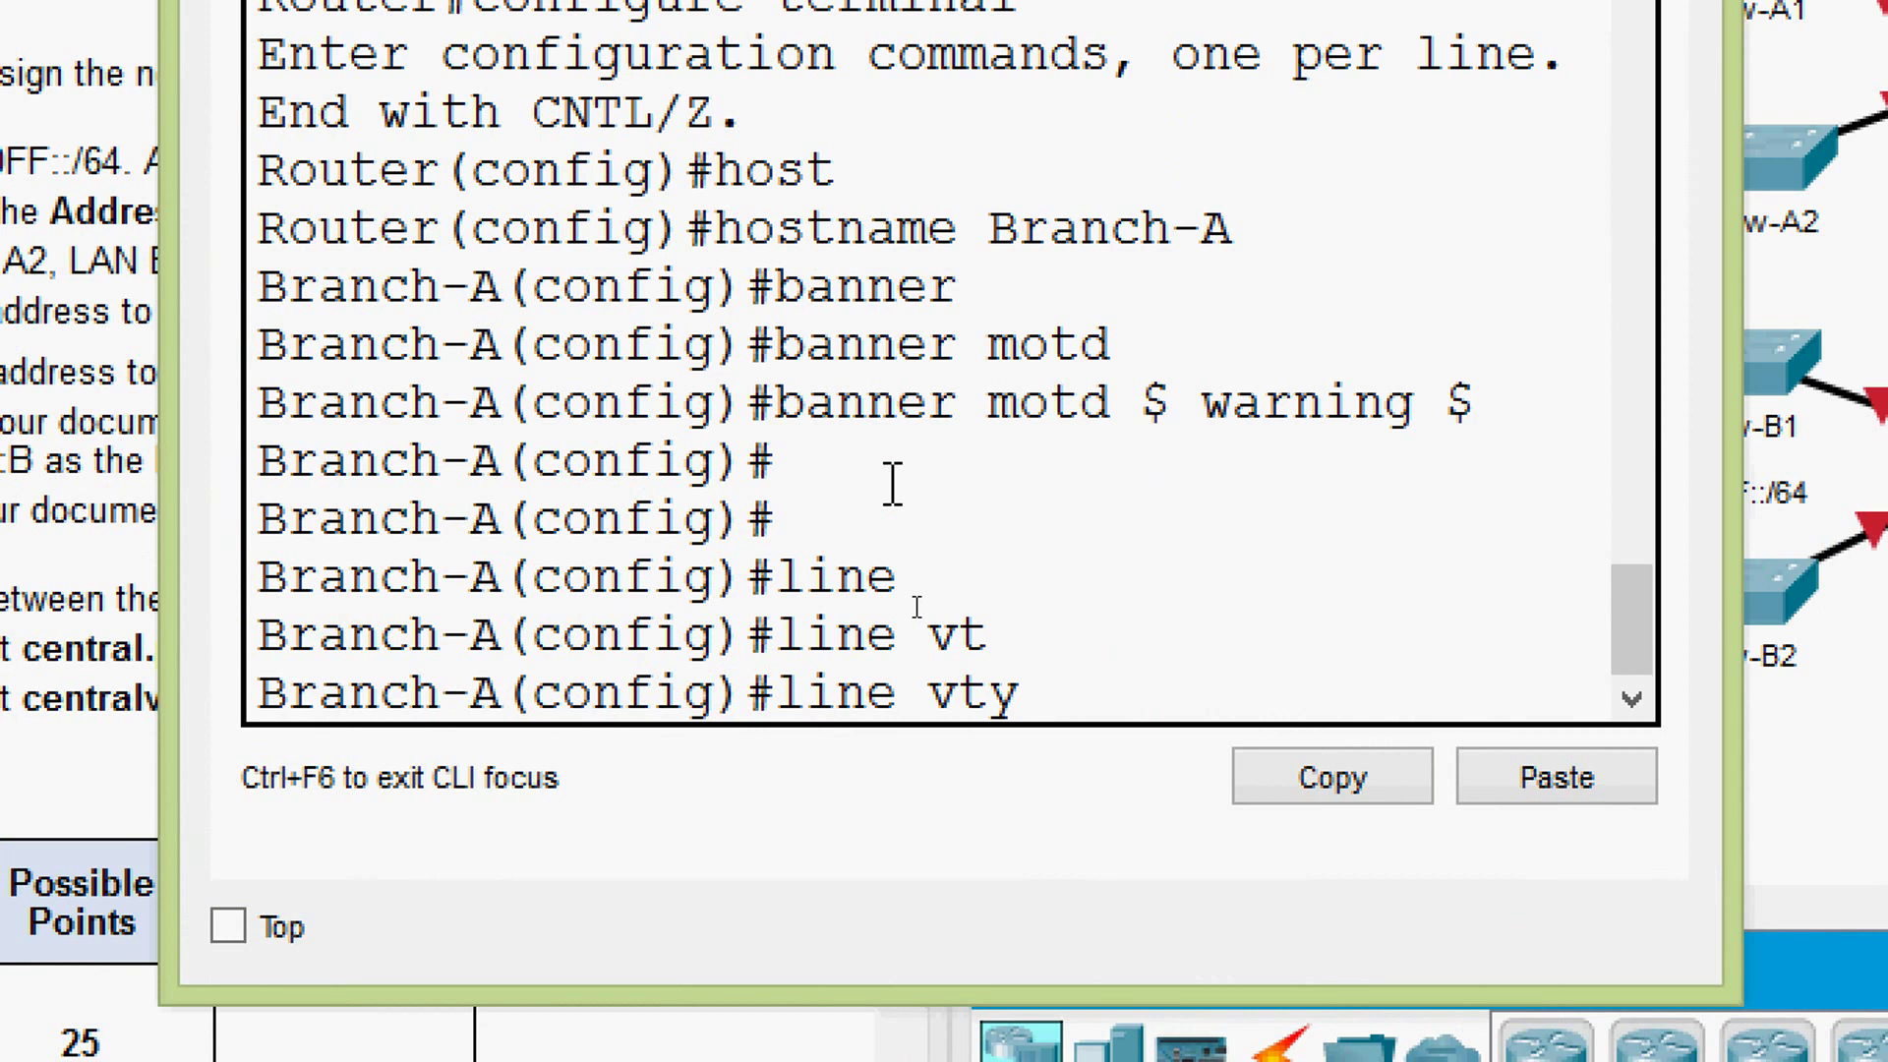
text(0 15)
key(Return)
text(pas)
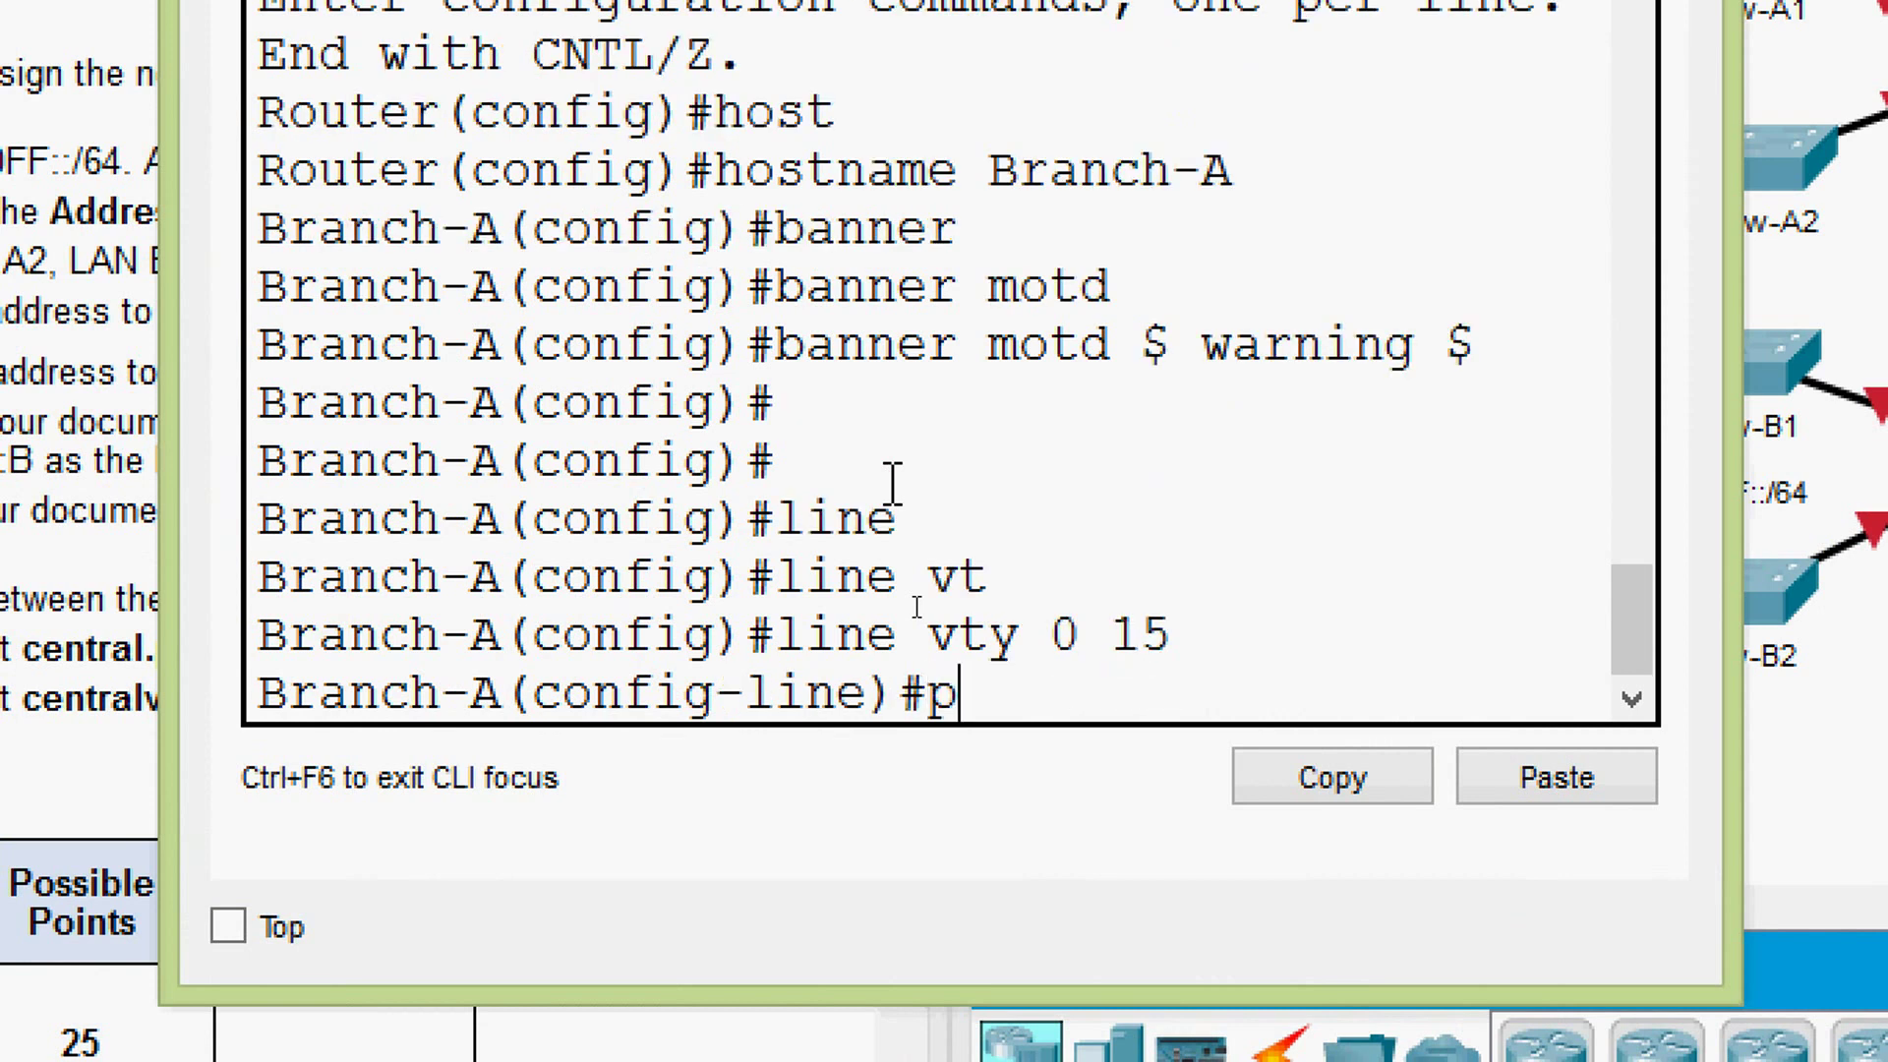
key(Tab)
text(class)
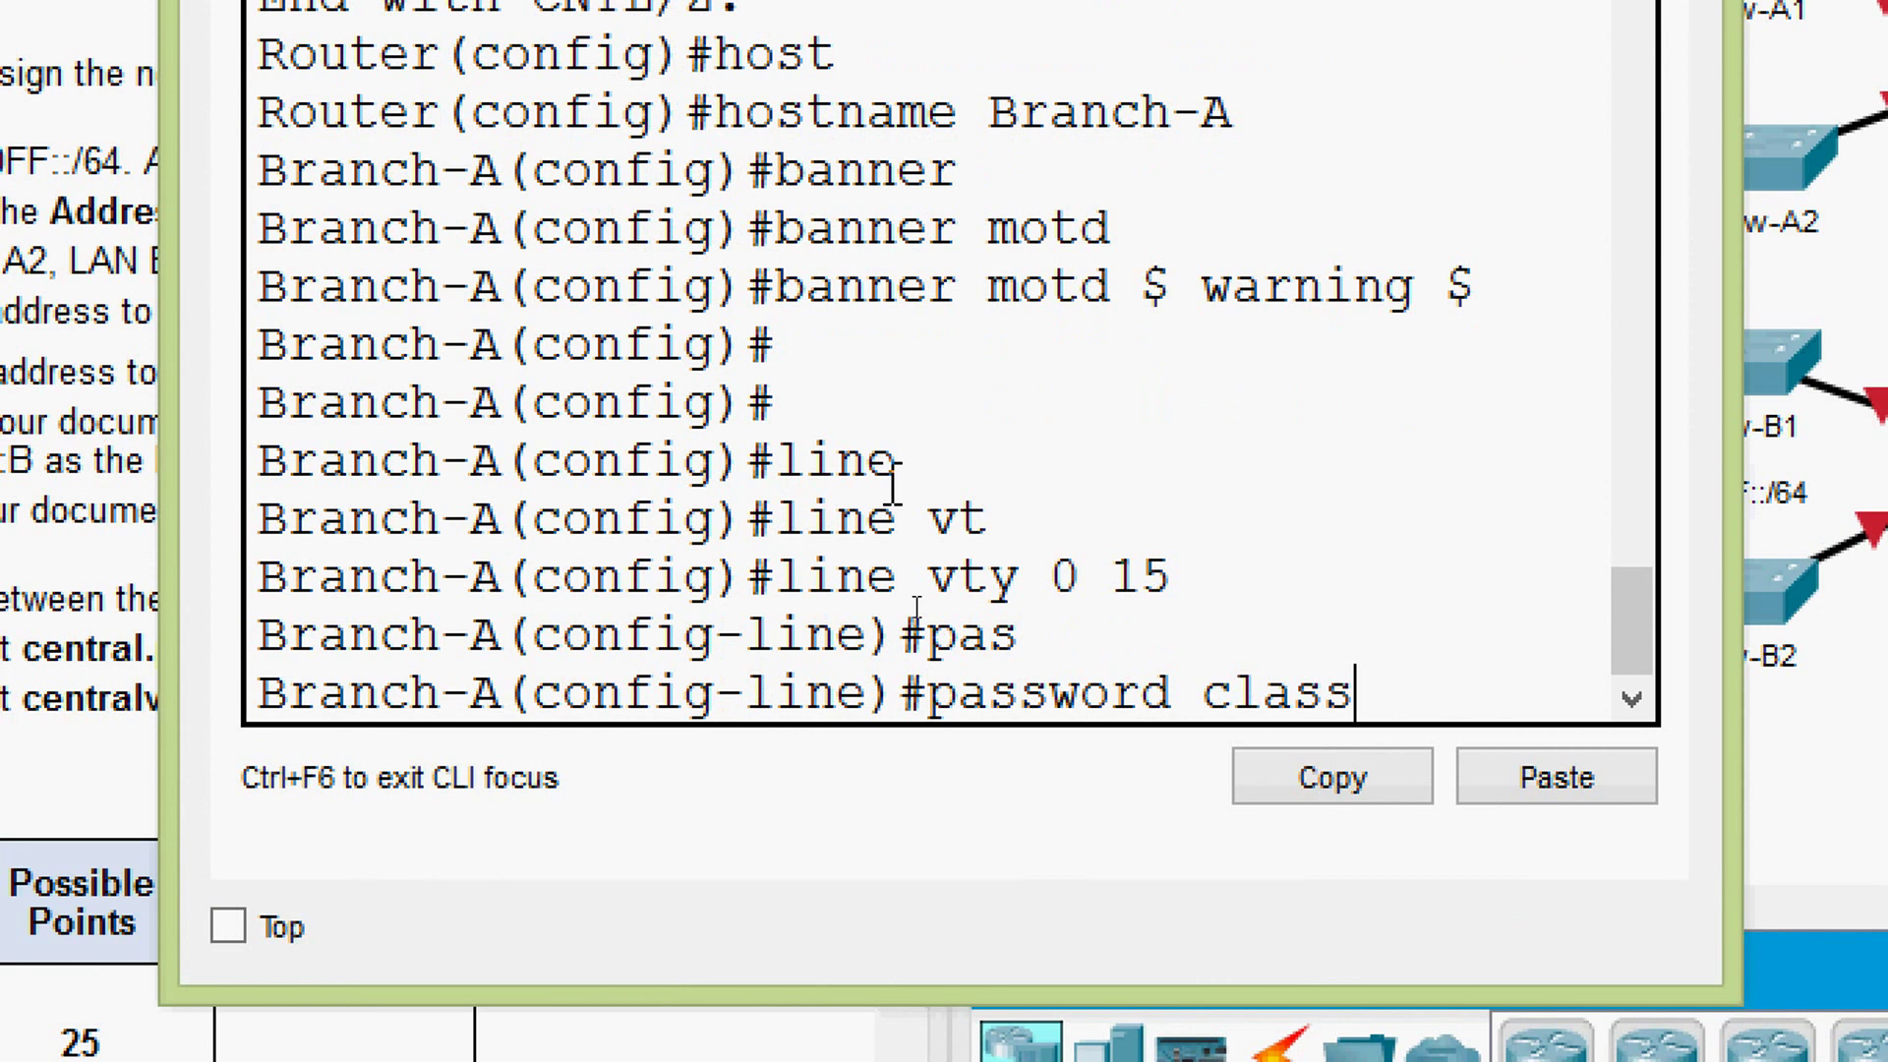
key(BackSpace)
key(BackSpace)
key(BackSpace)
key(BackSpace)
key(BackSpace)
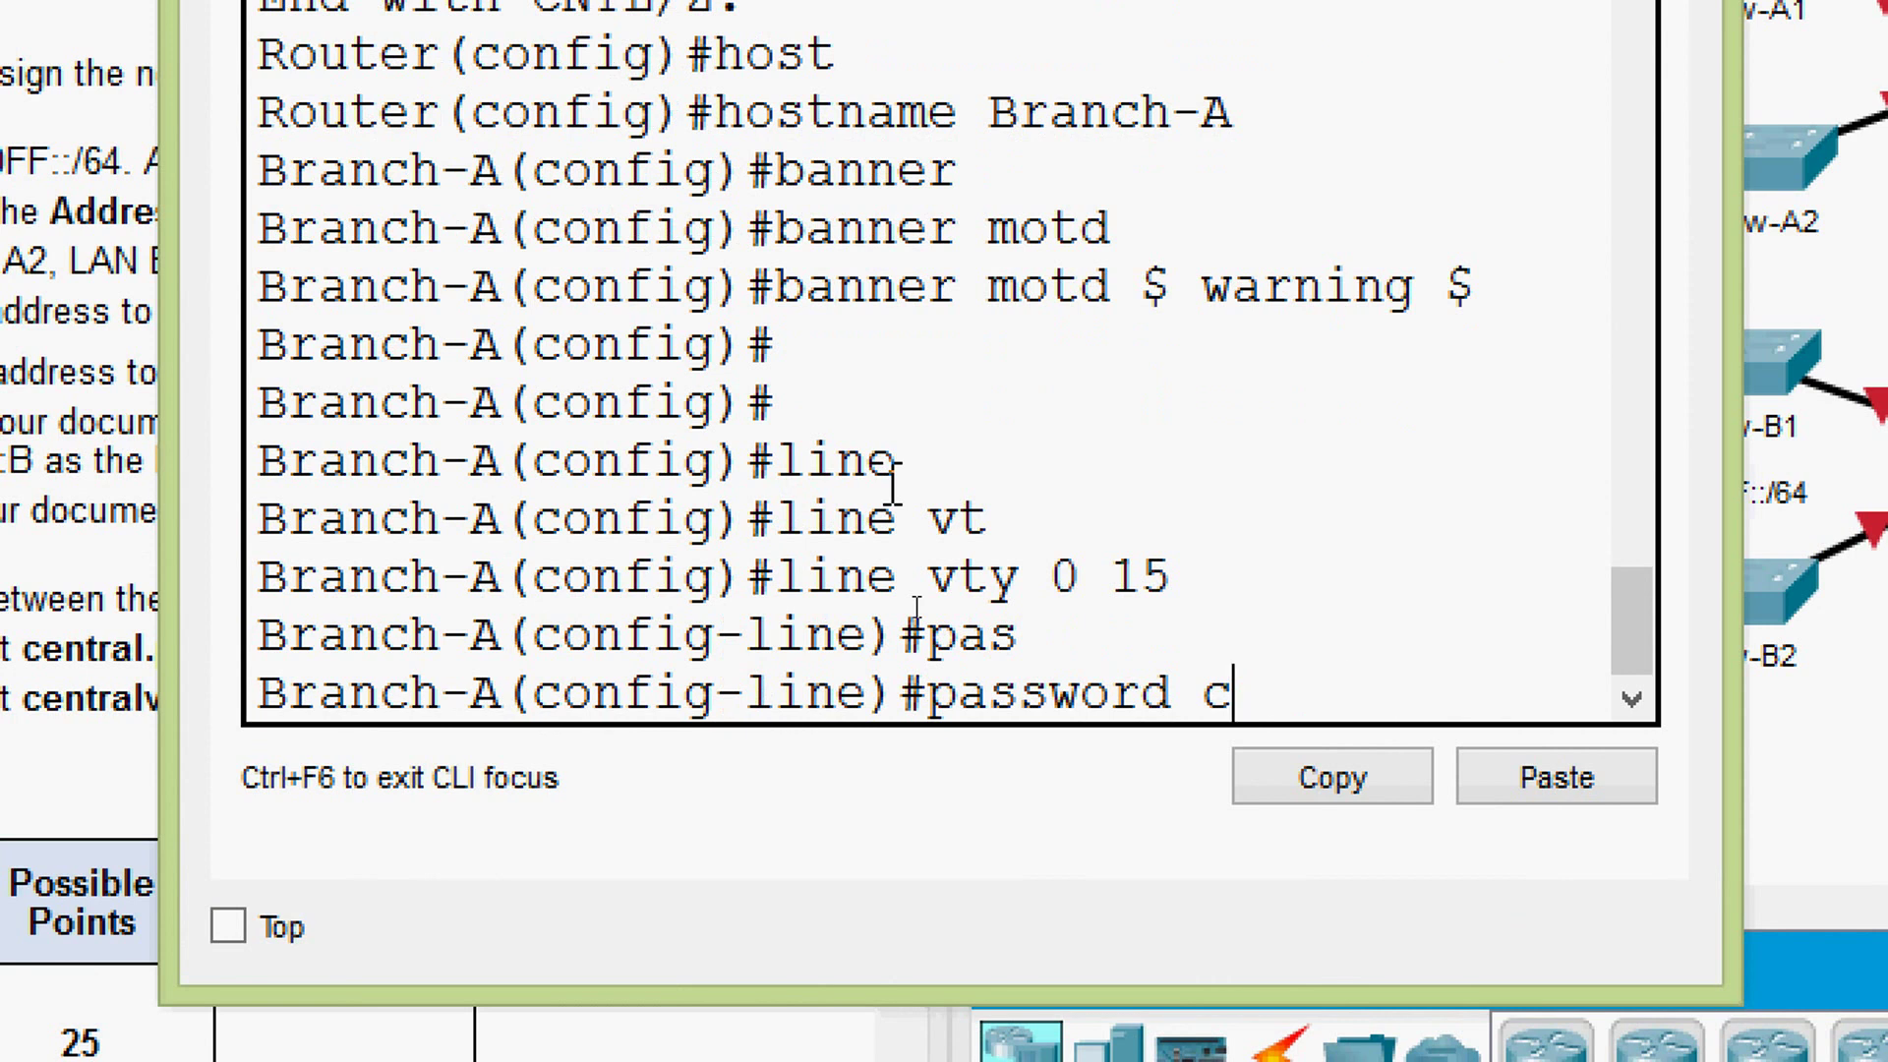
text(cisco)
key(Return)
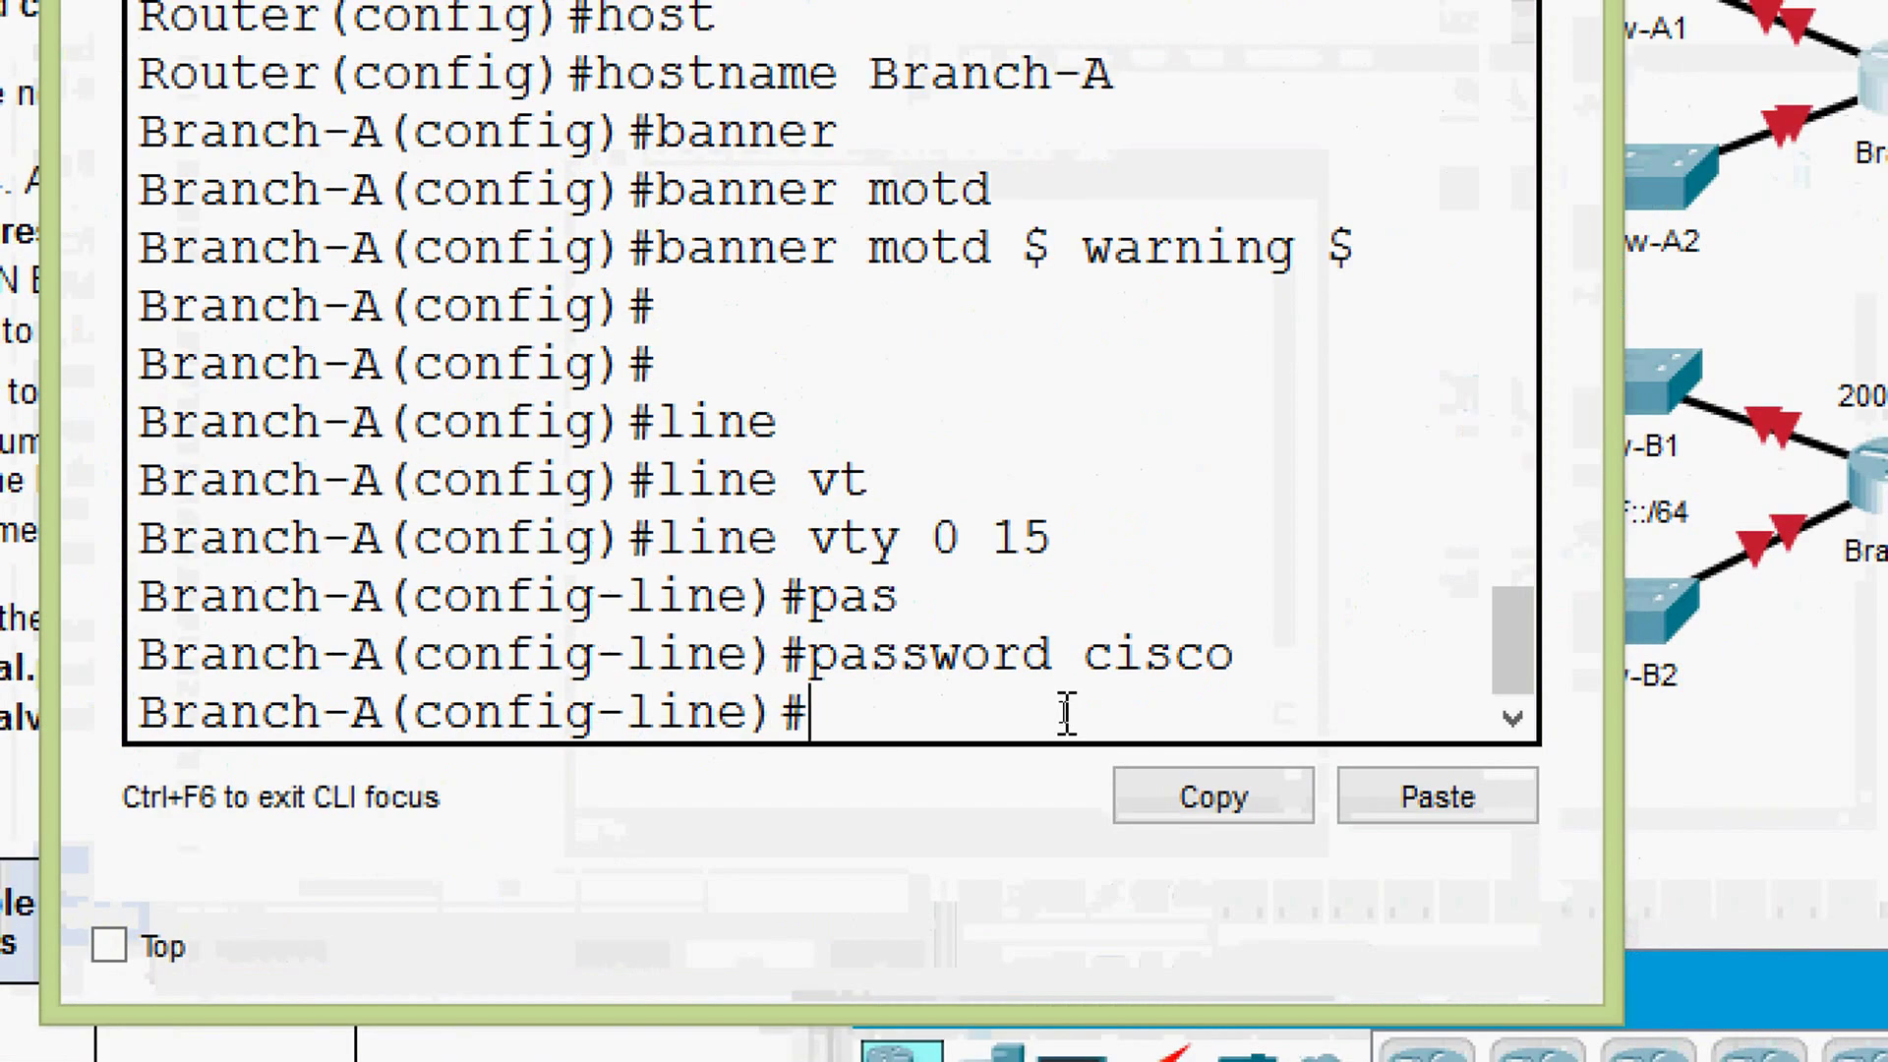
text(exit)
key(Return)
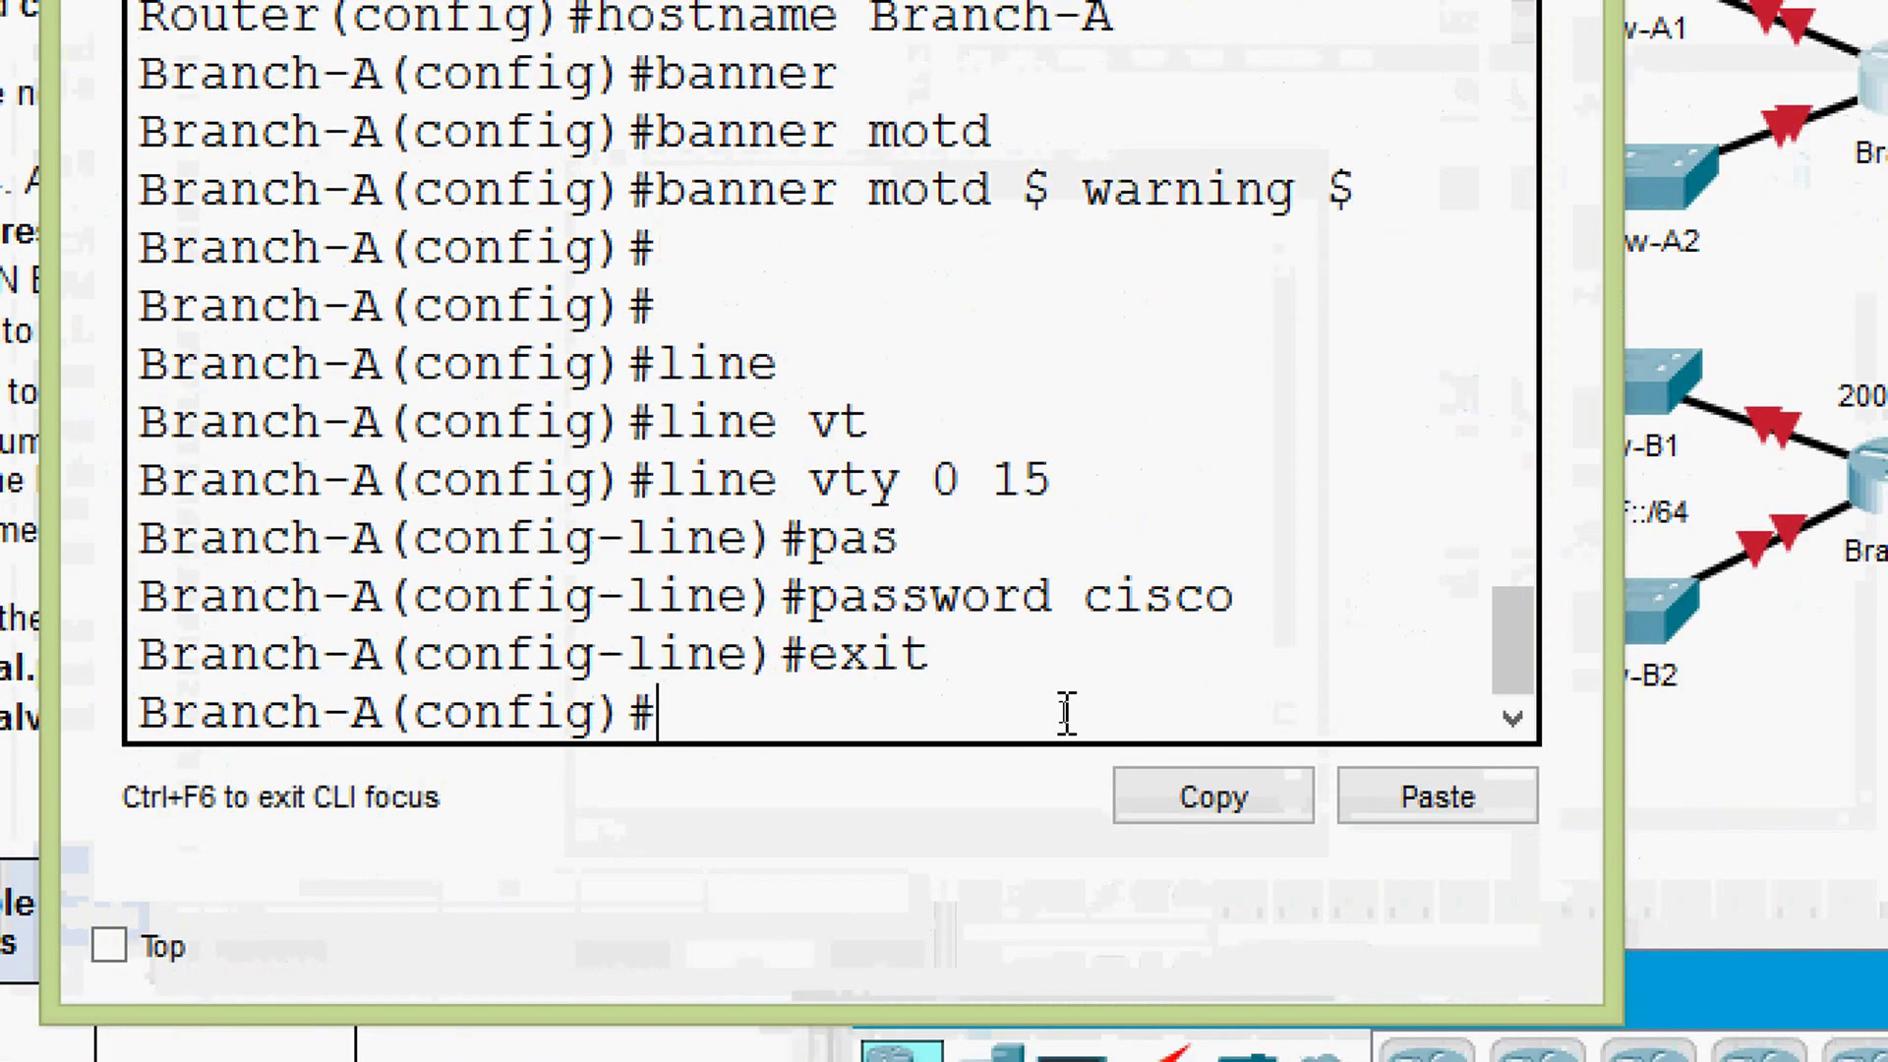
text(line)
key(Tab)
text(con)
key(Tab)
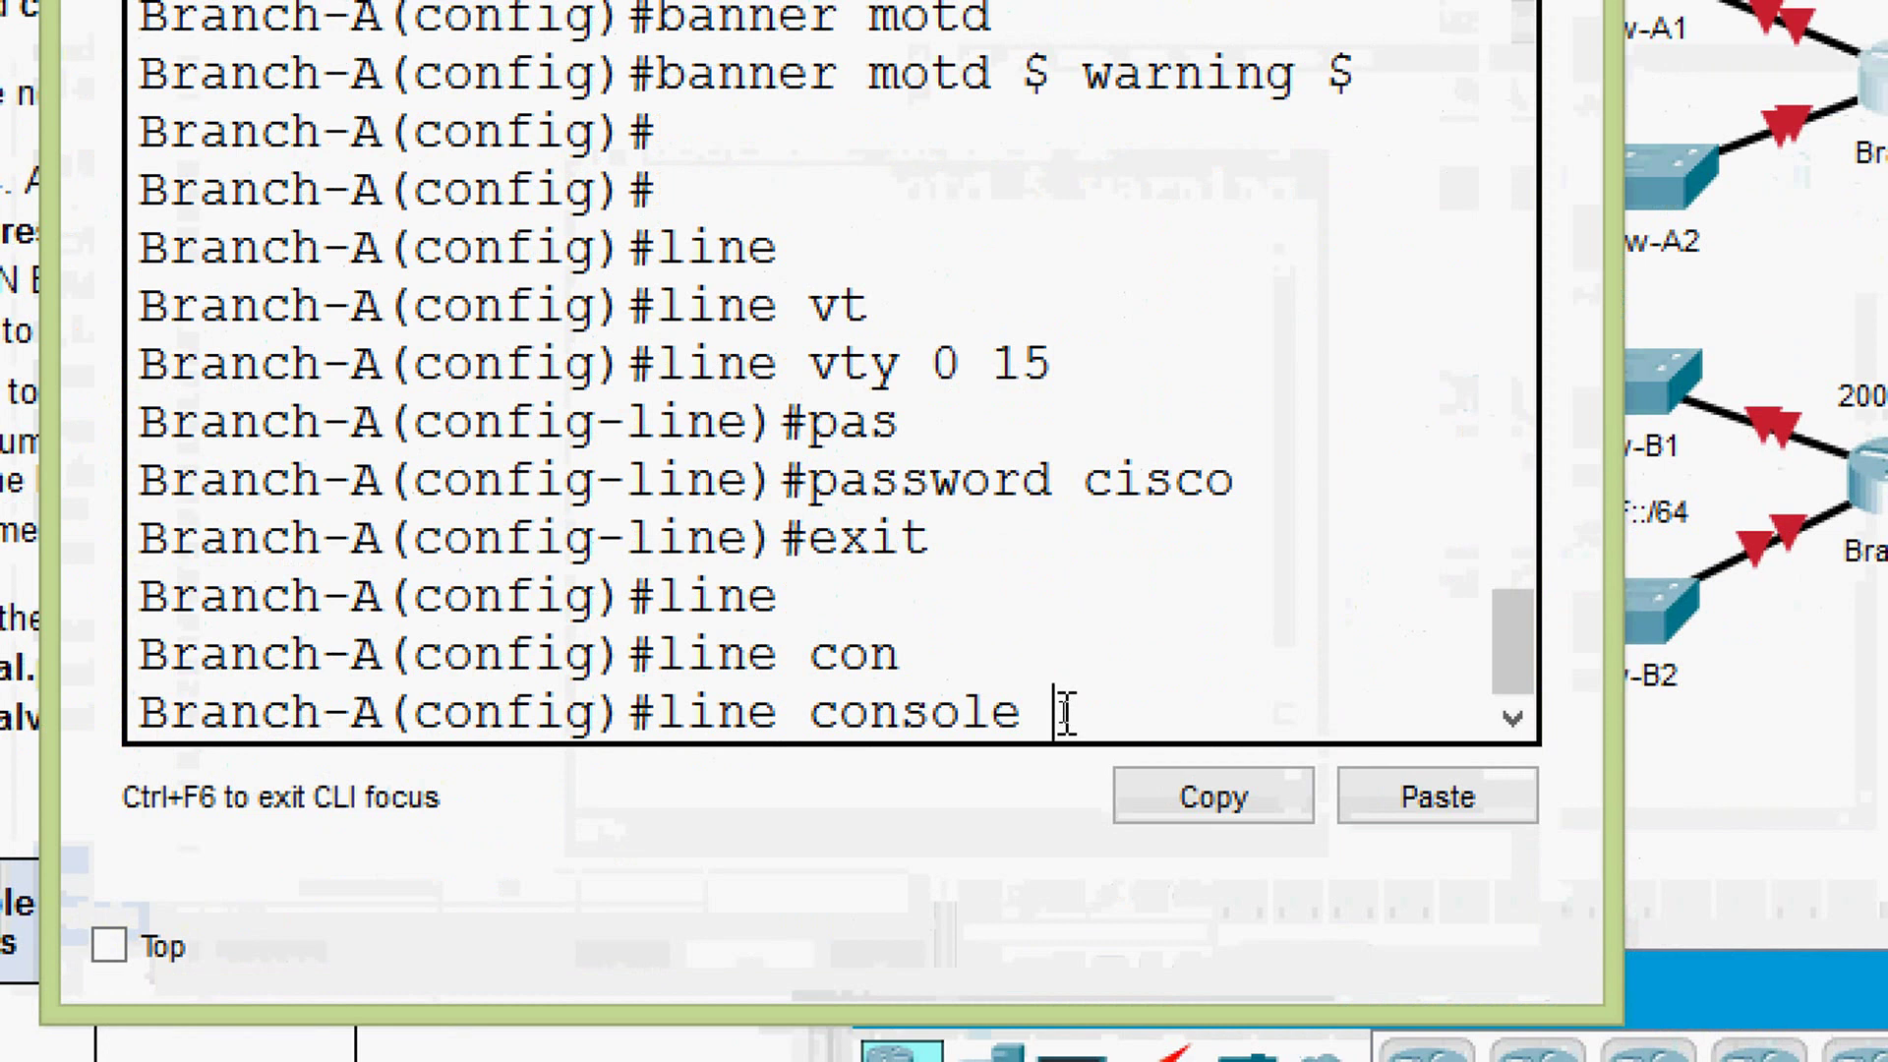
text(0)
key(Return)
text(pas)
key(Tab)
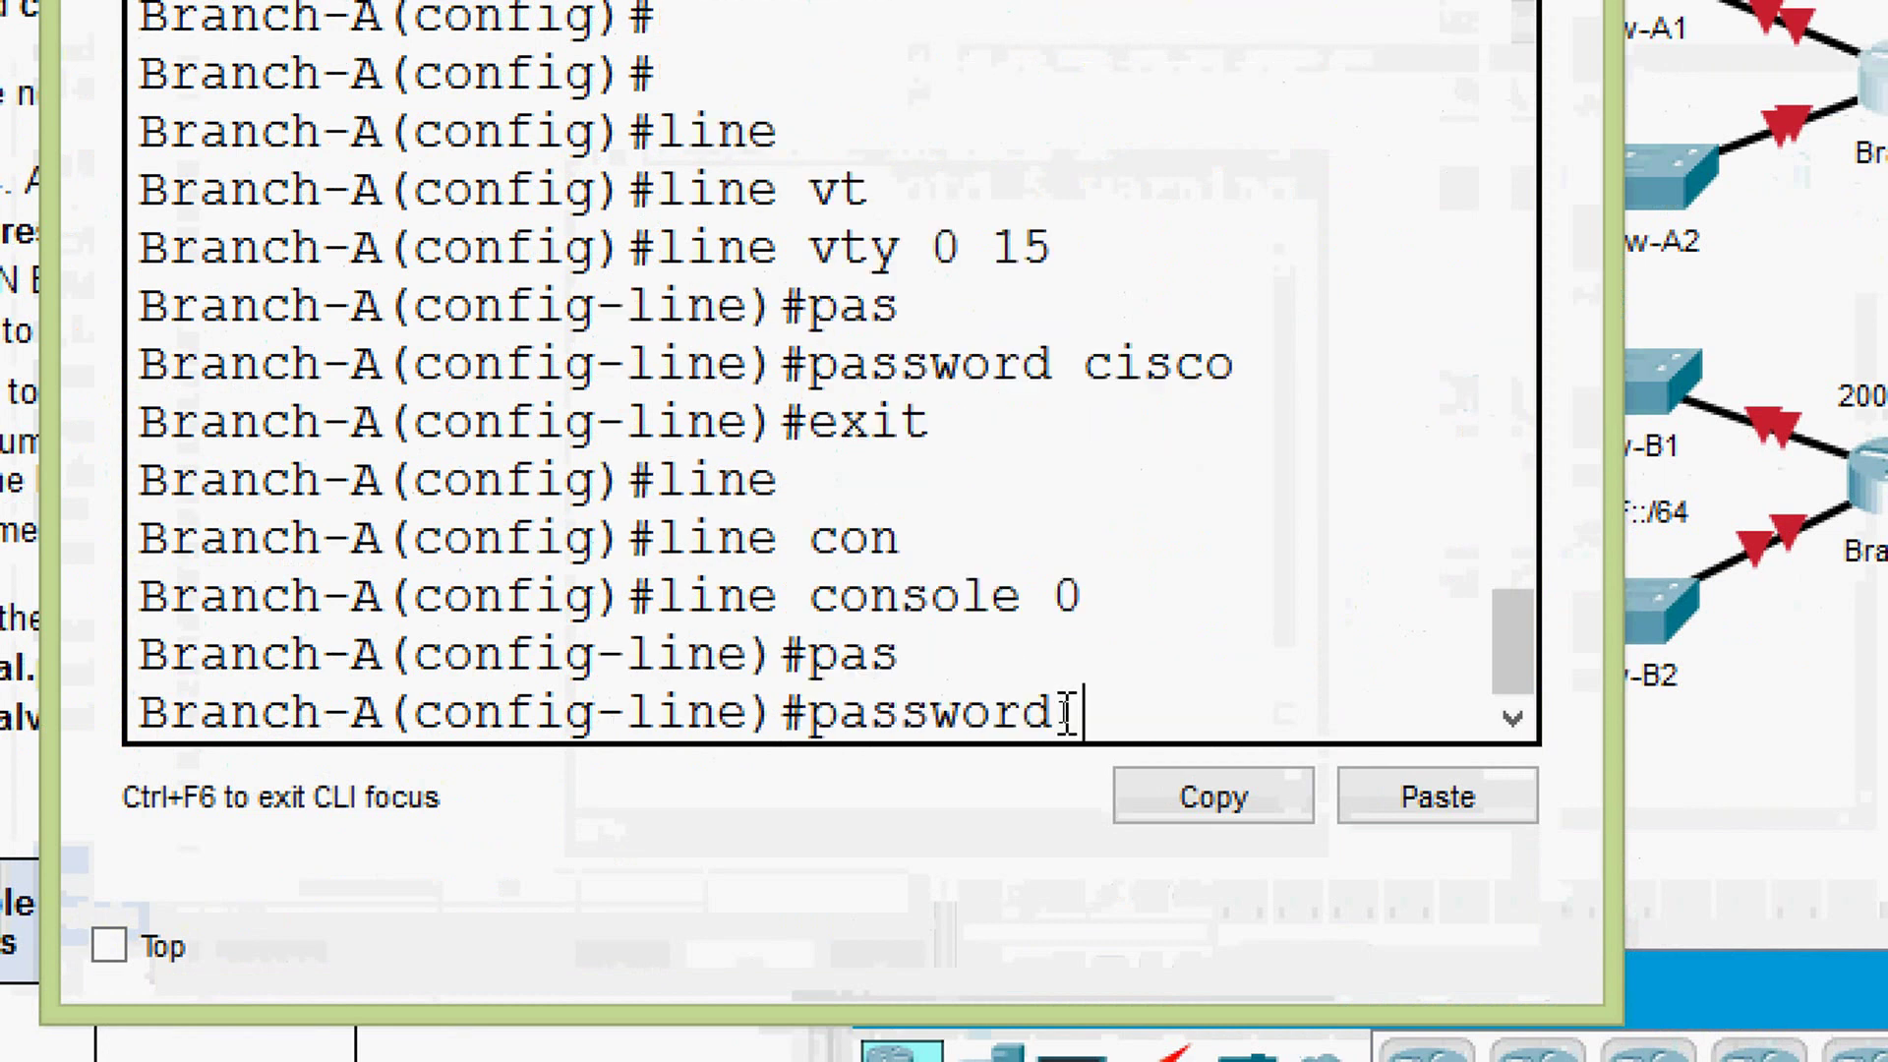
text(cisco)
key(Return)
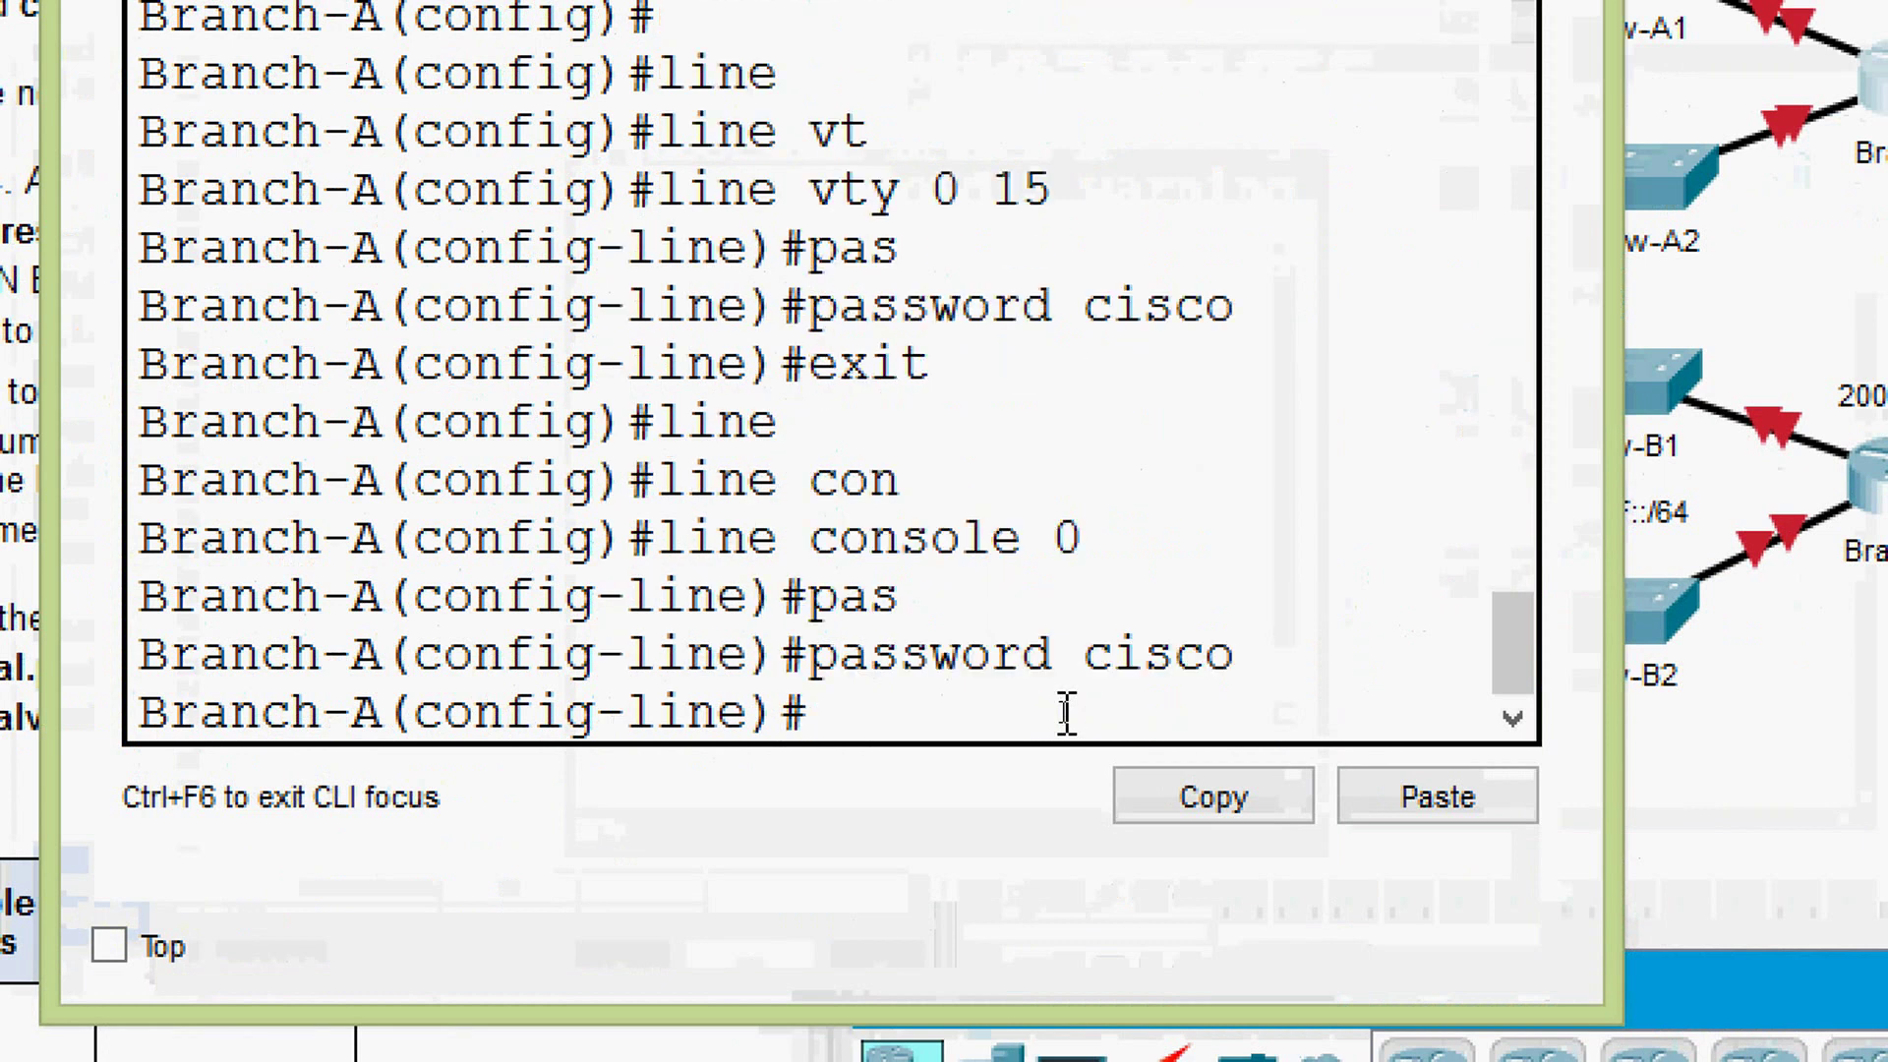
text(login)
key(Return)
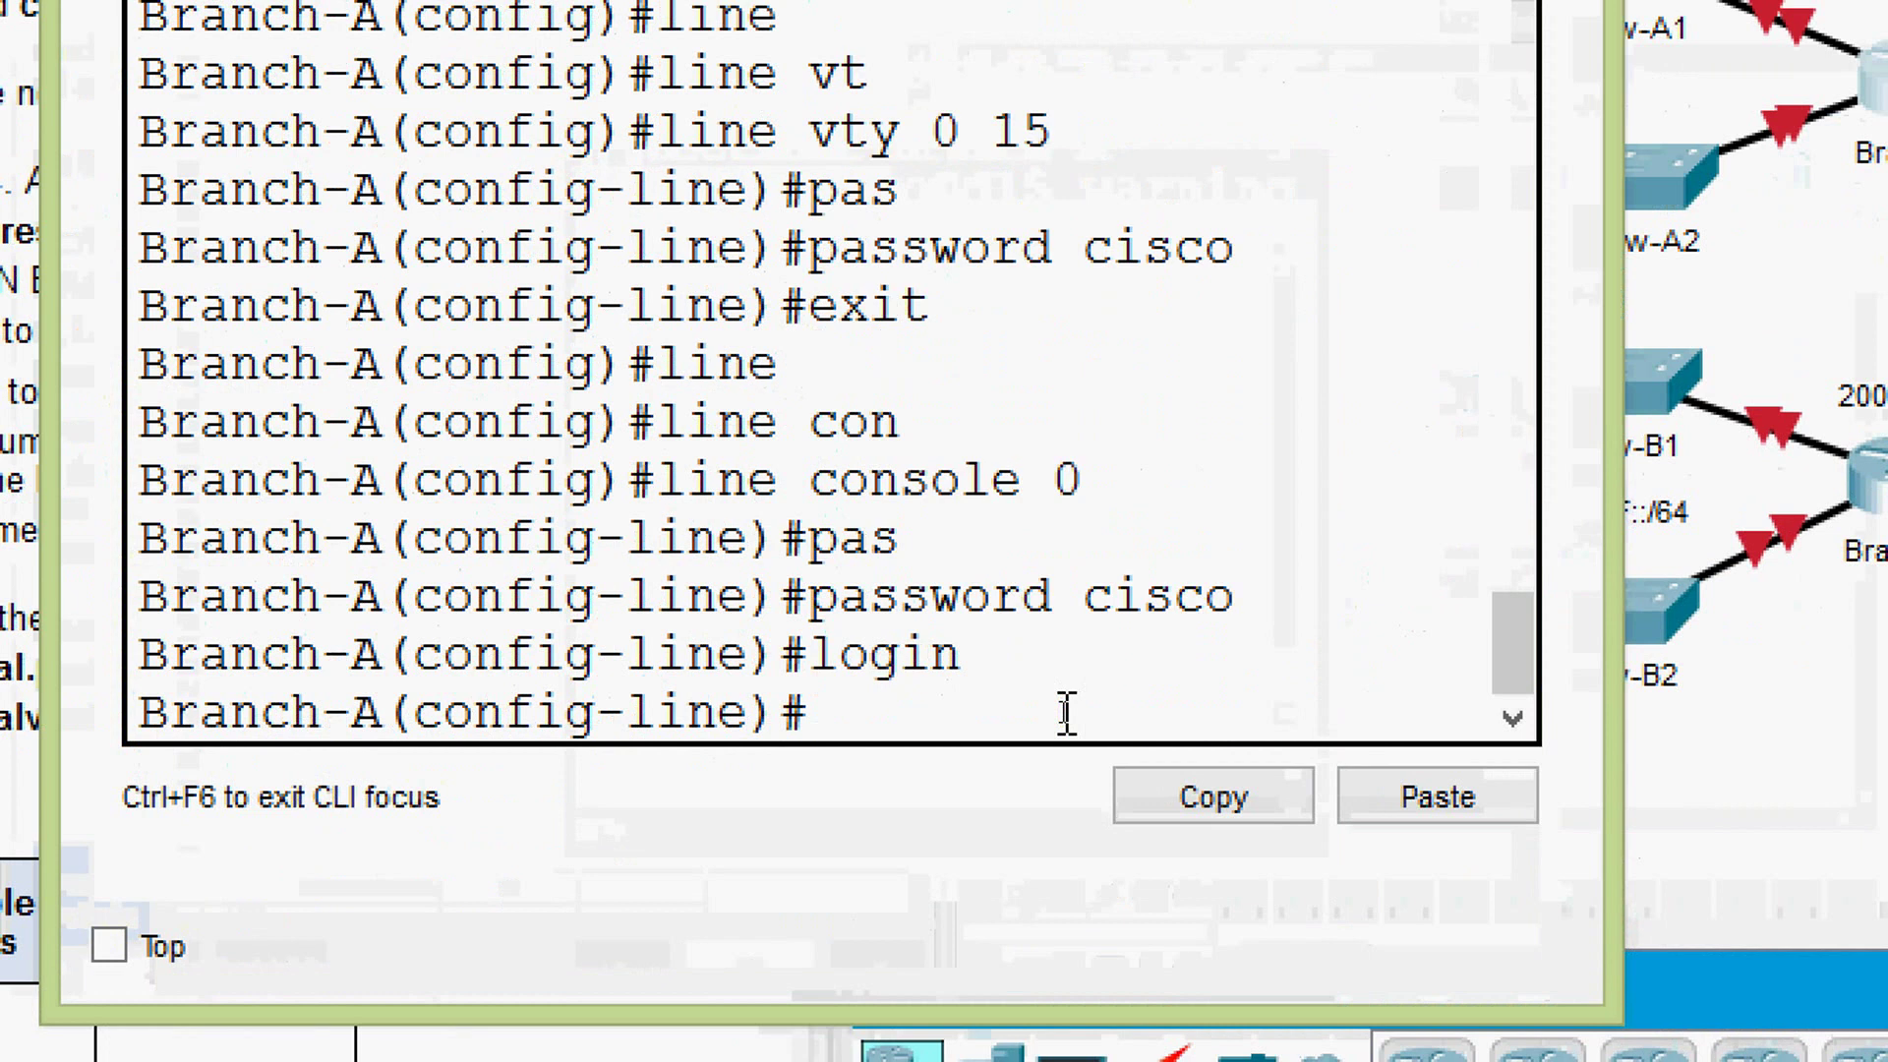
text(exit)
key(Return)
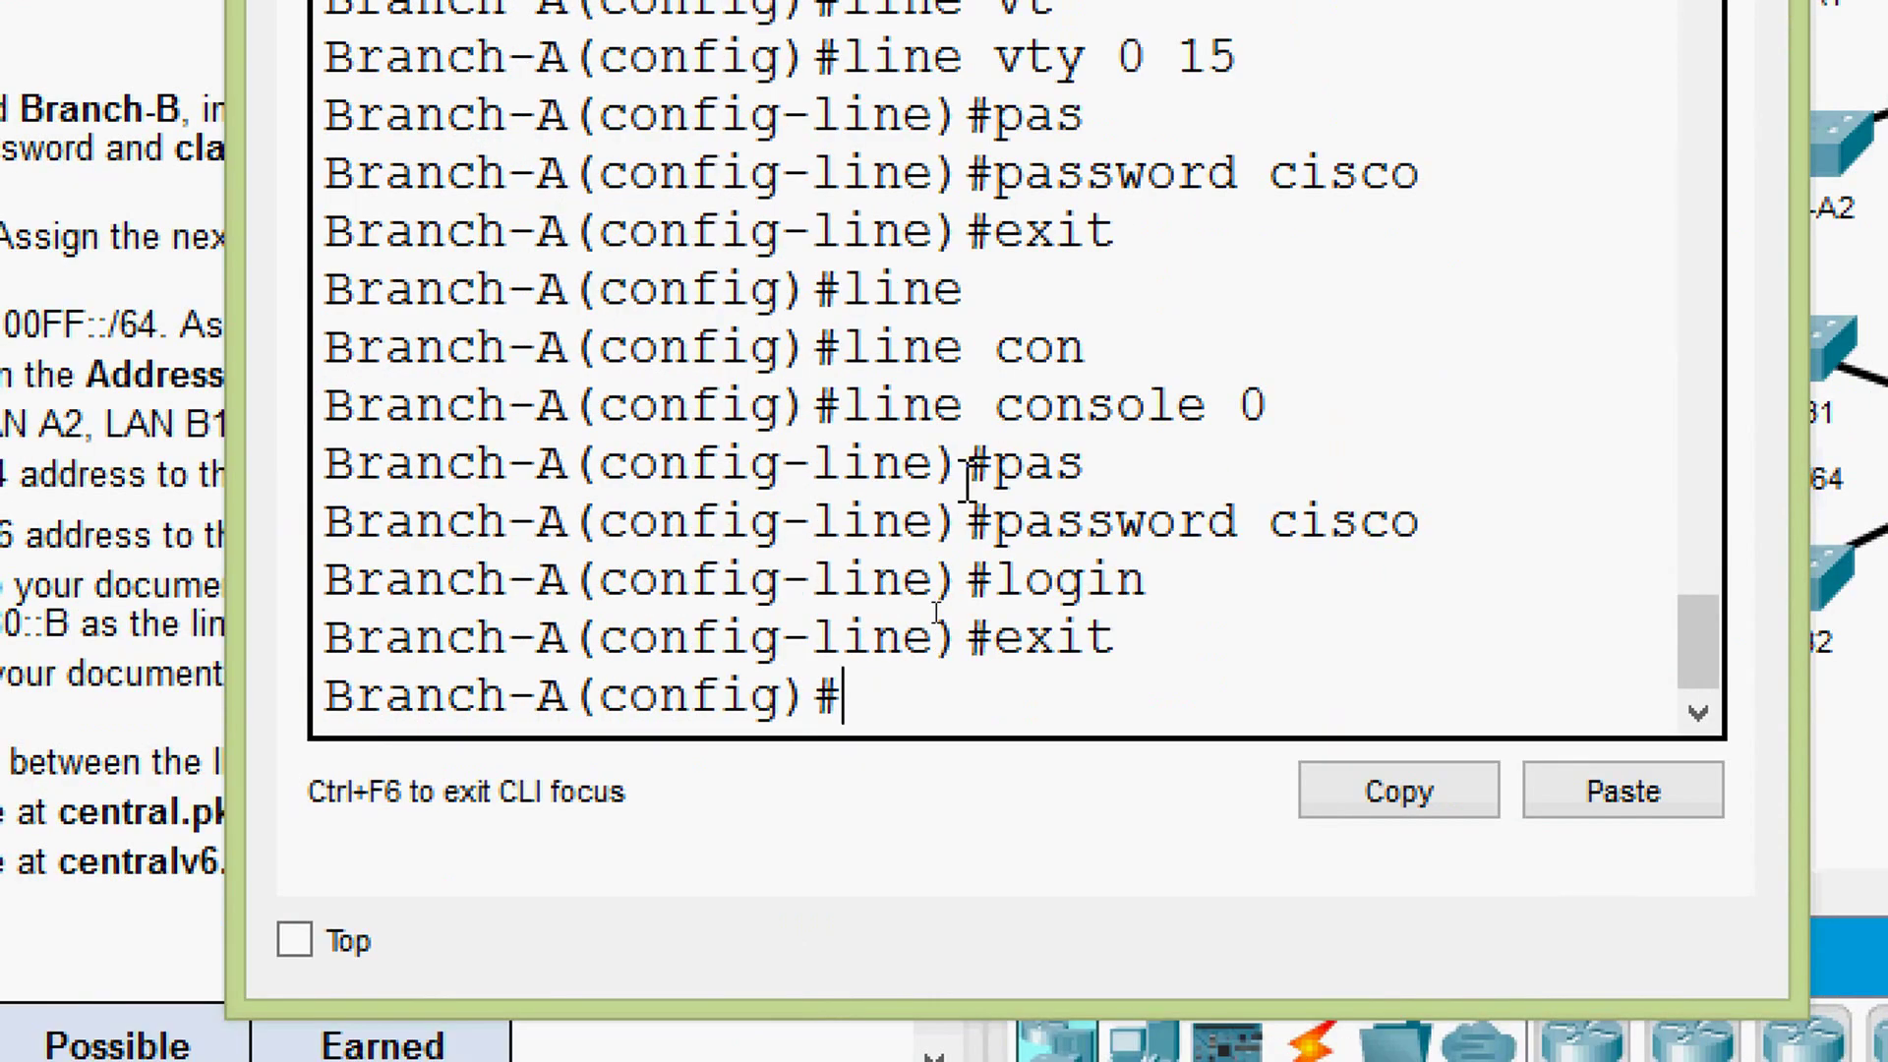
text(ena)
key(Tab)
text(se)
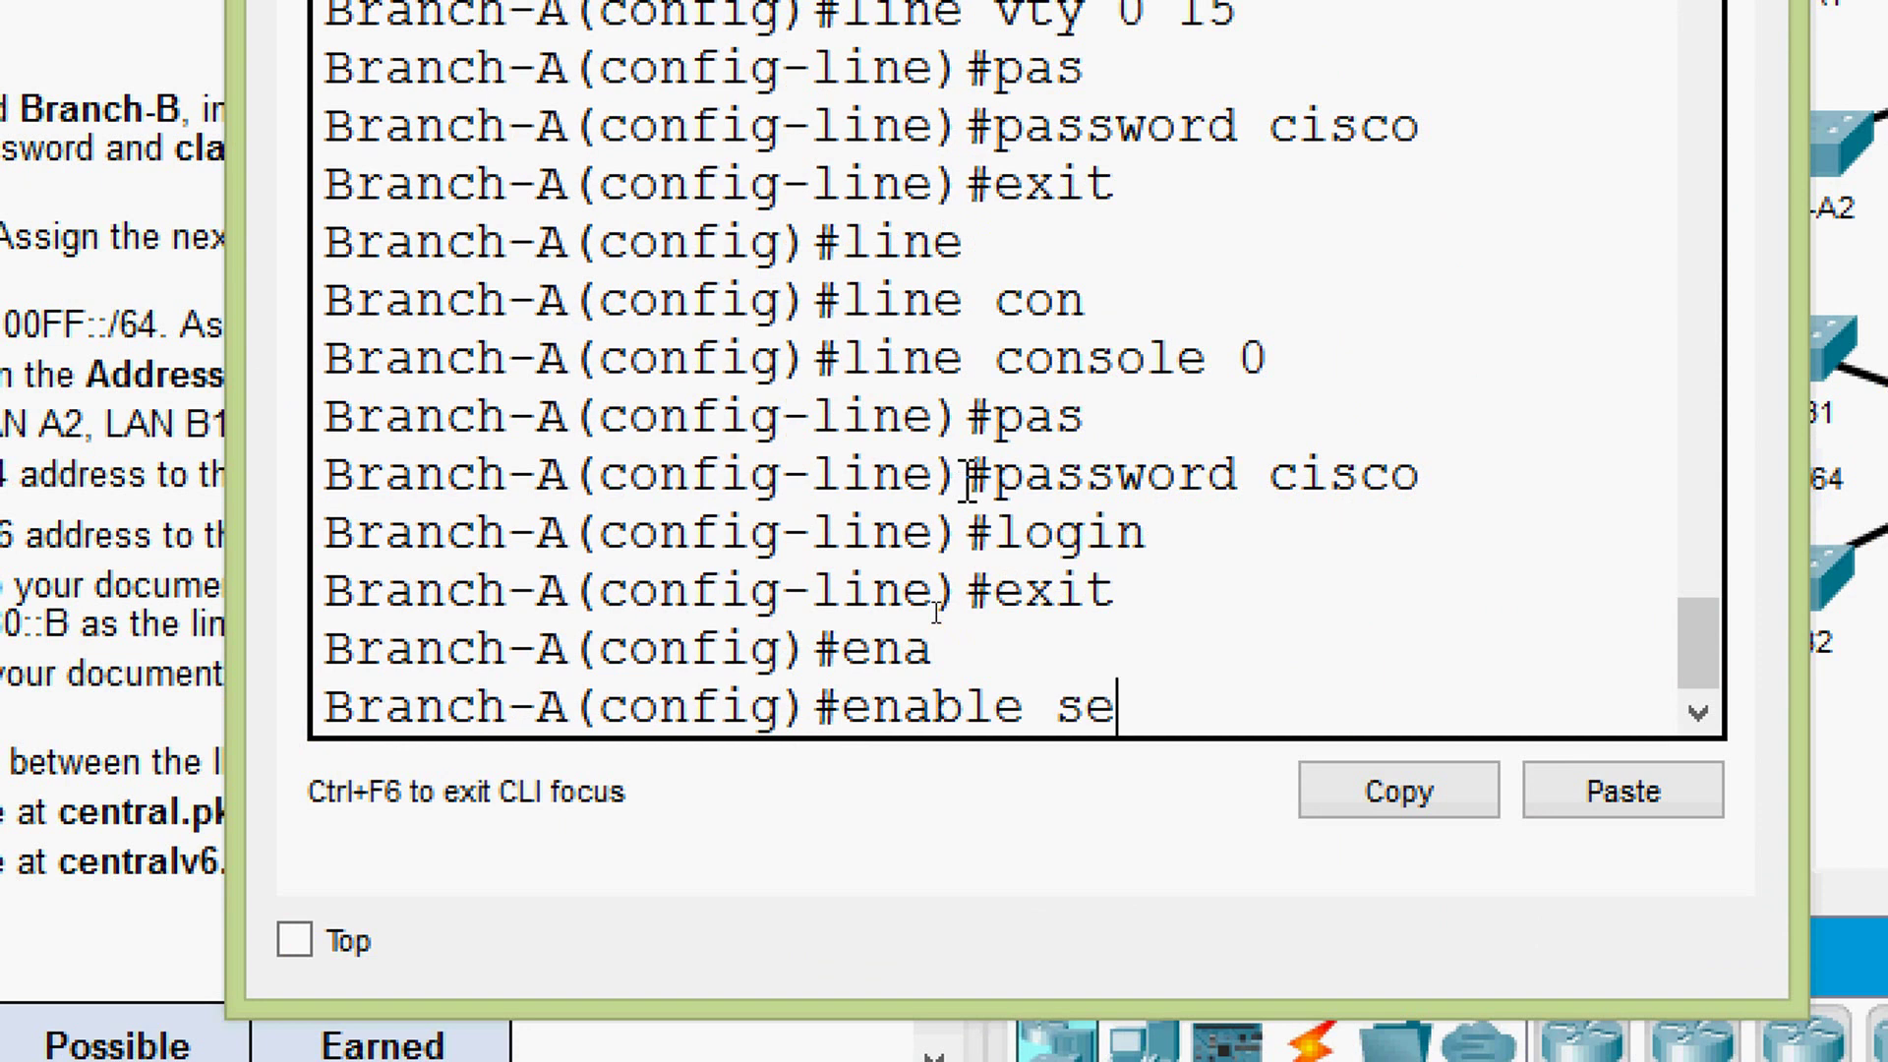
key(Tab)
text(class)
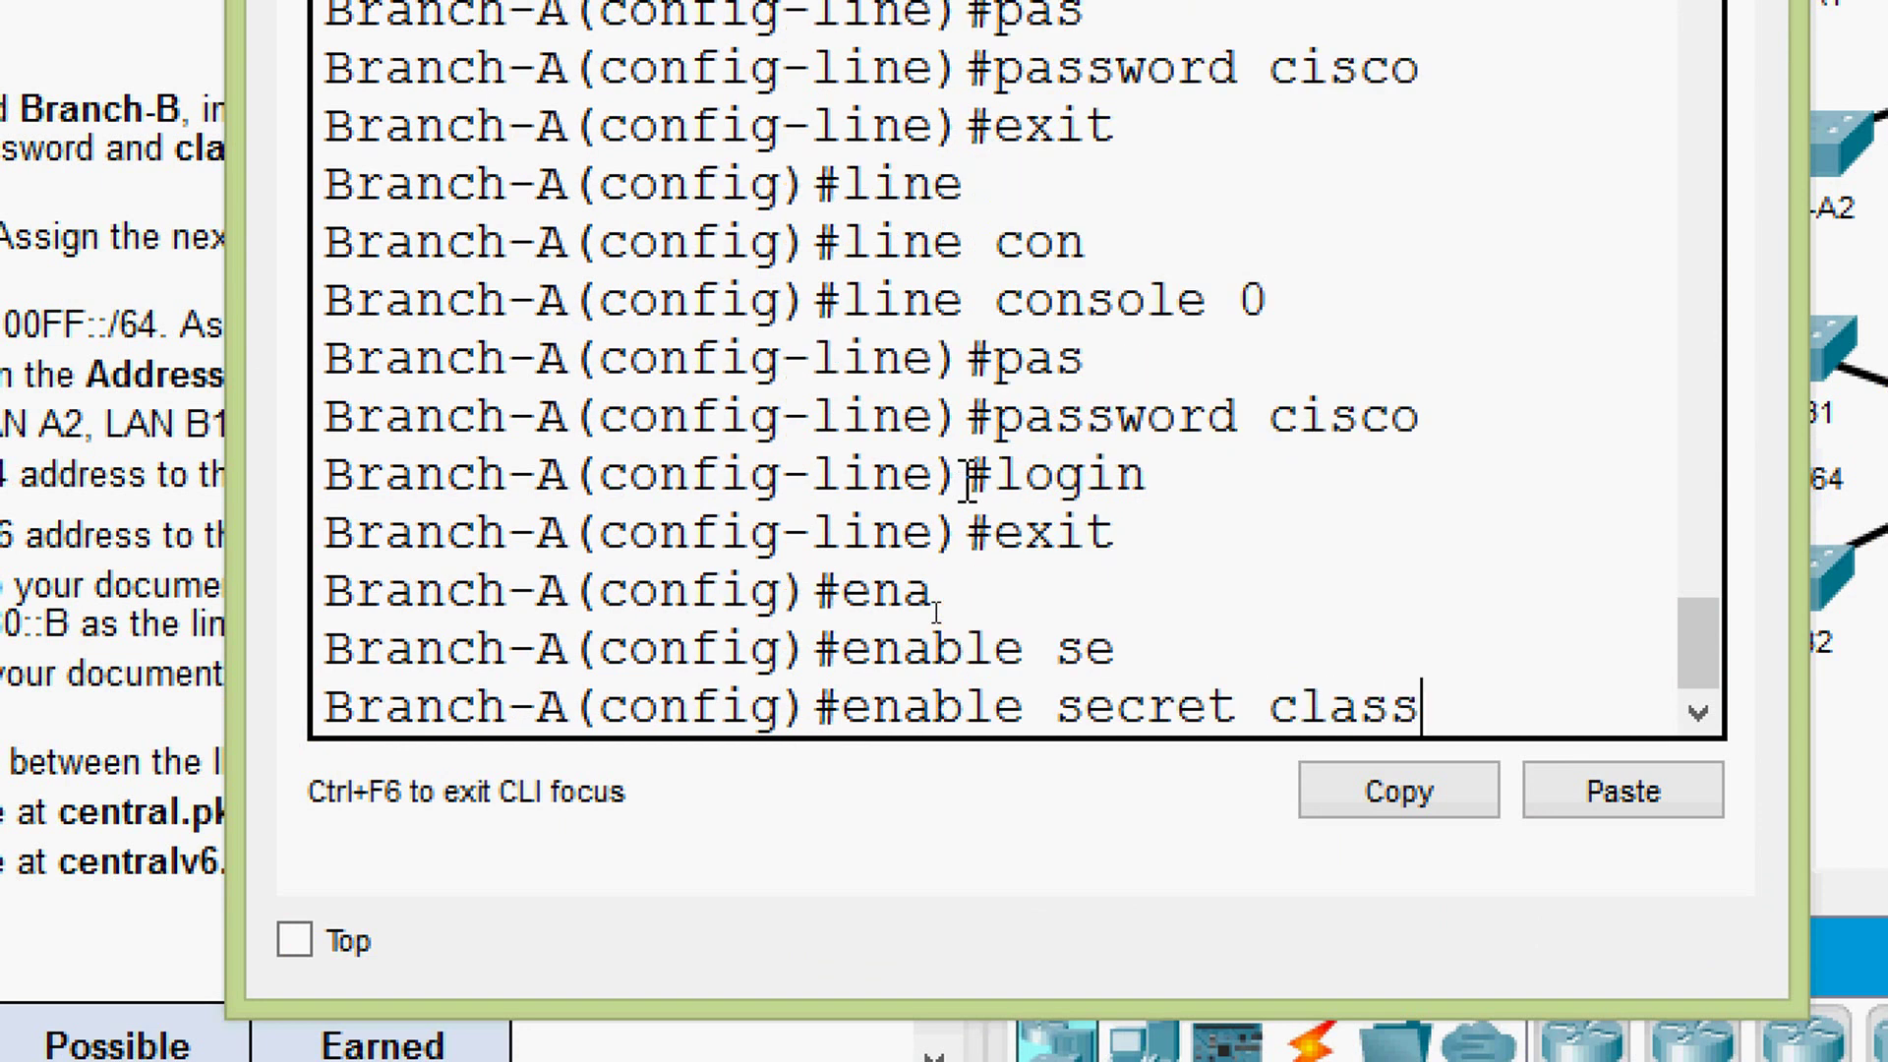
key(Return)
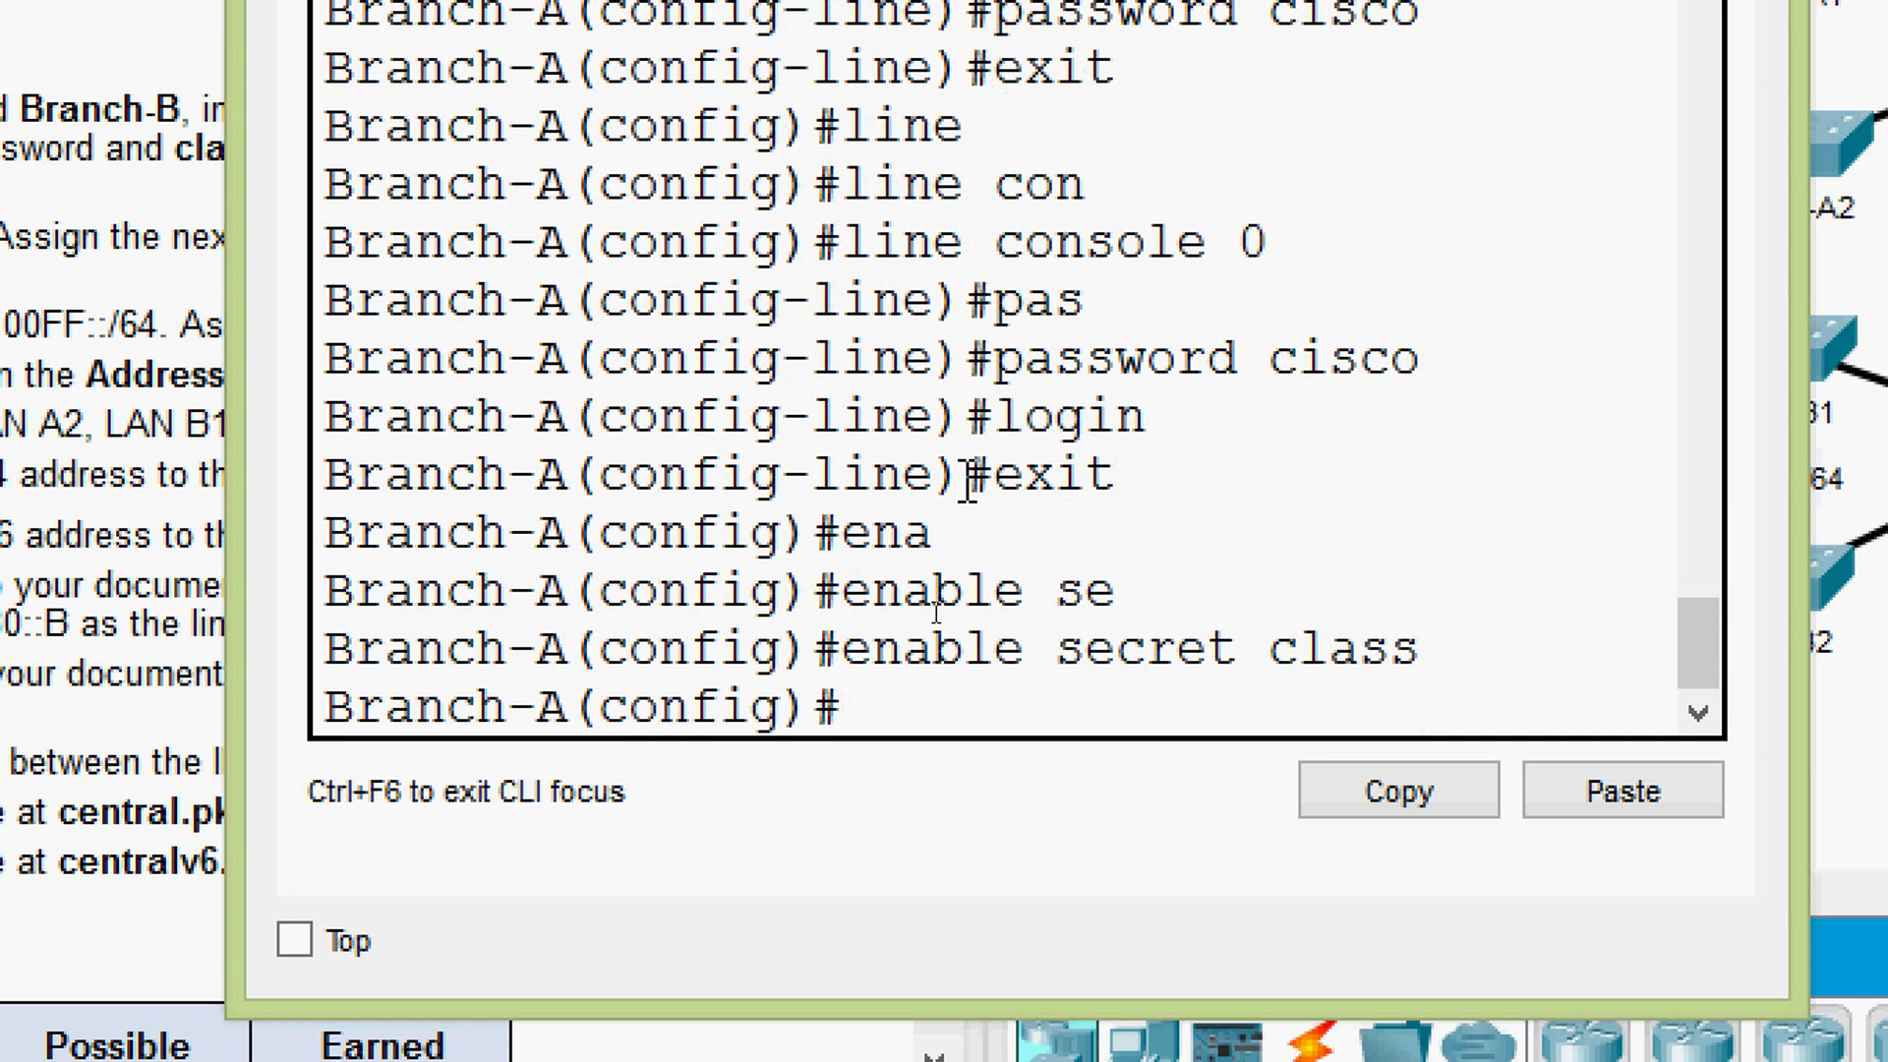
- Turn on service password-encryption and close the Branch-A window
text(ser)
key(Tab)
text(pas)
key(Tab)
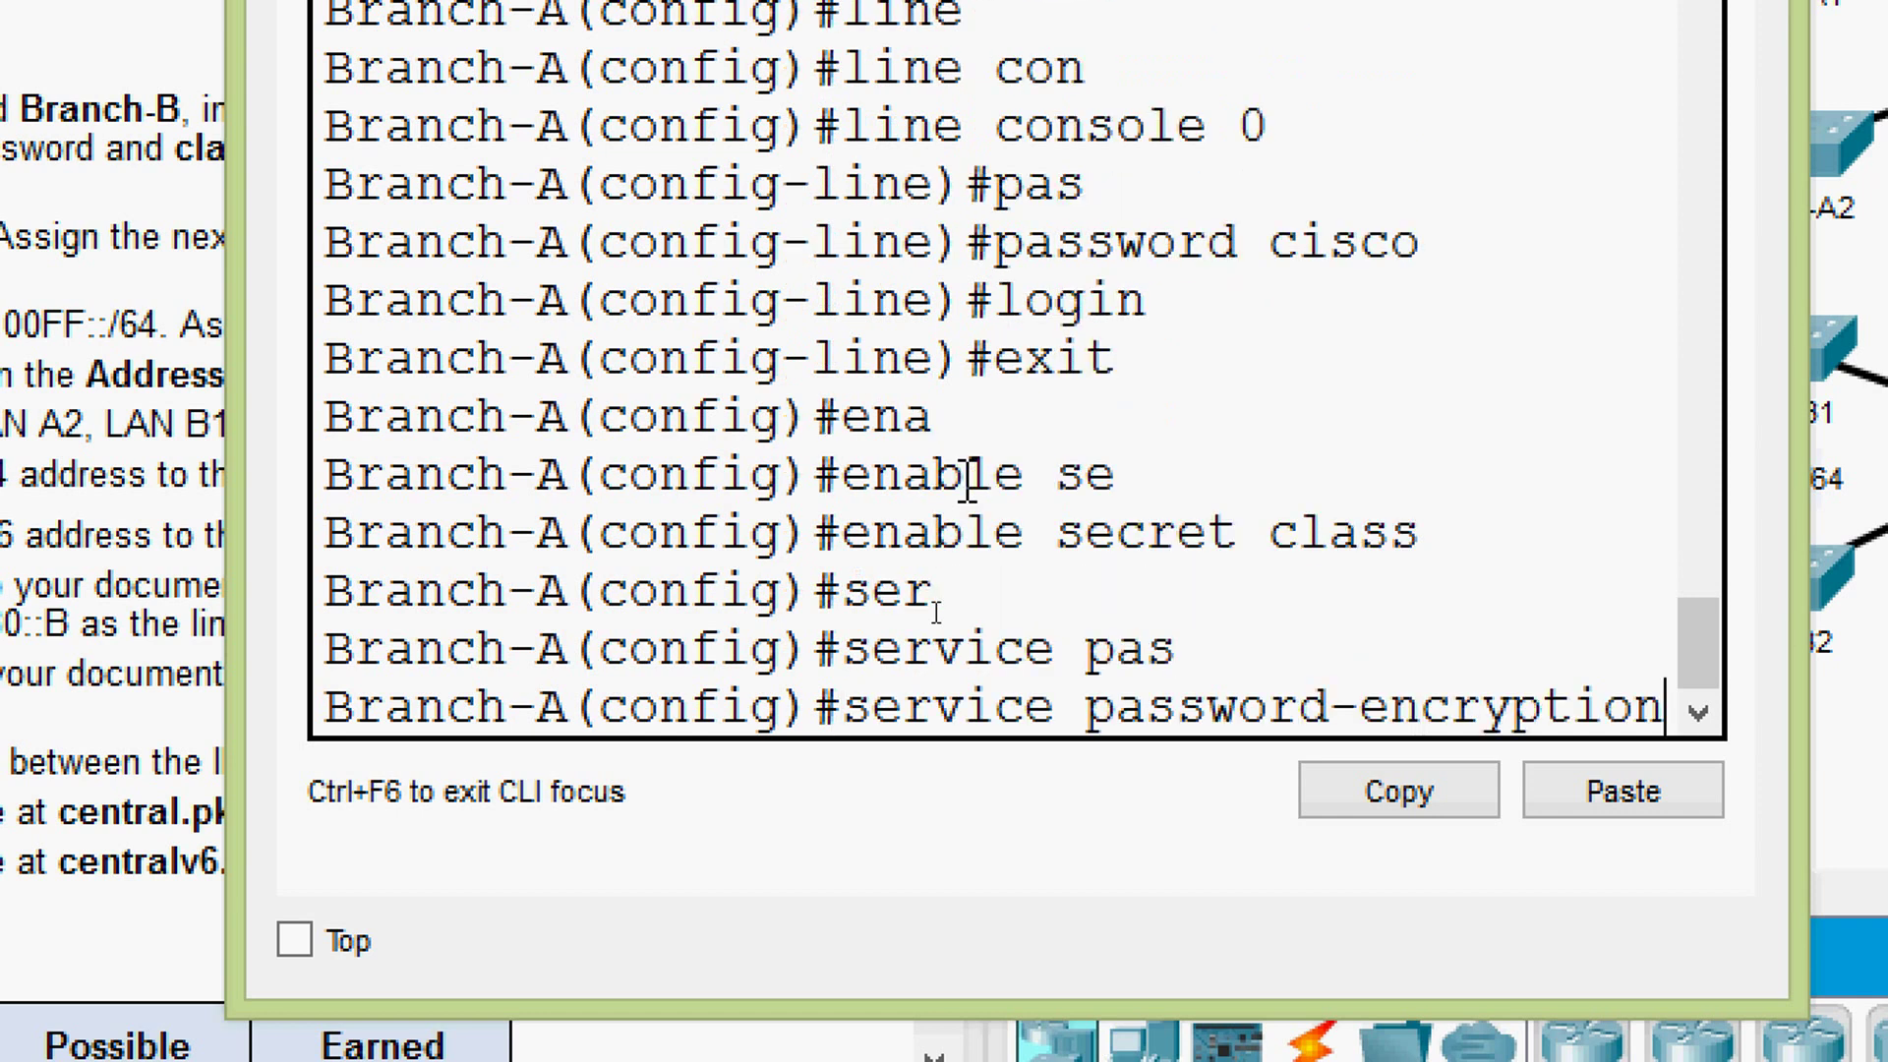
key(Return)
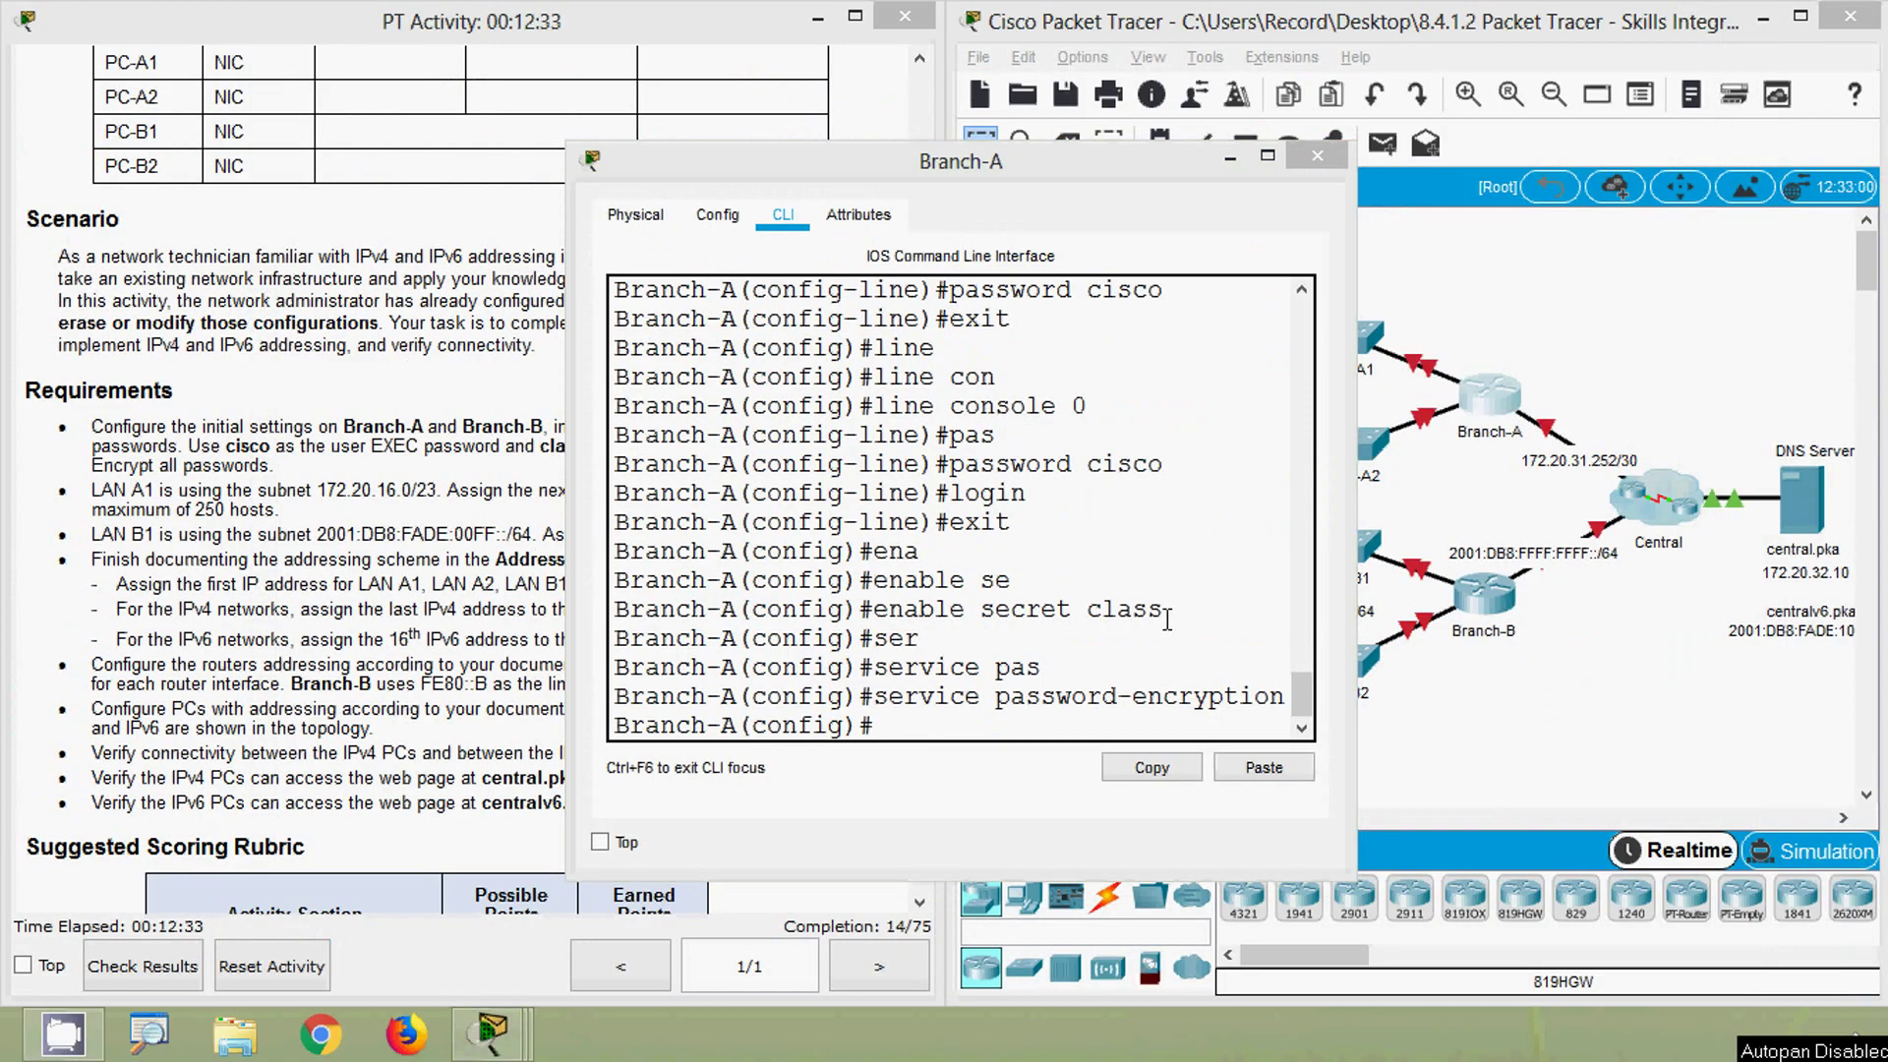
click(1318, 156)
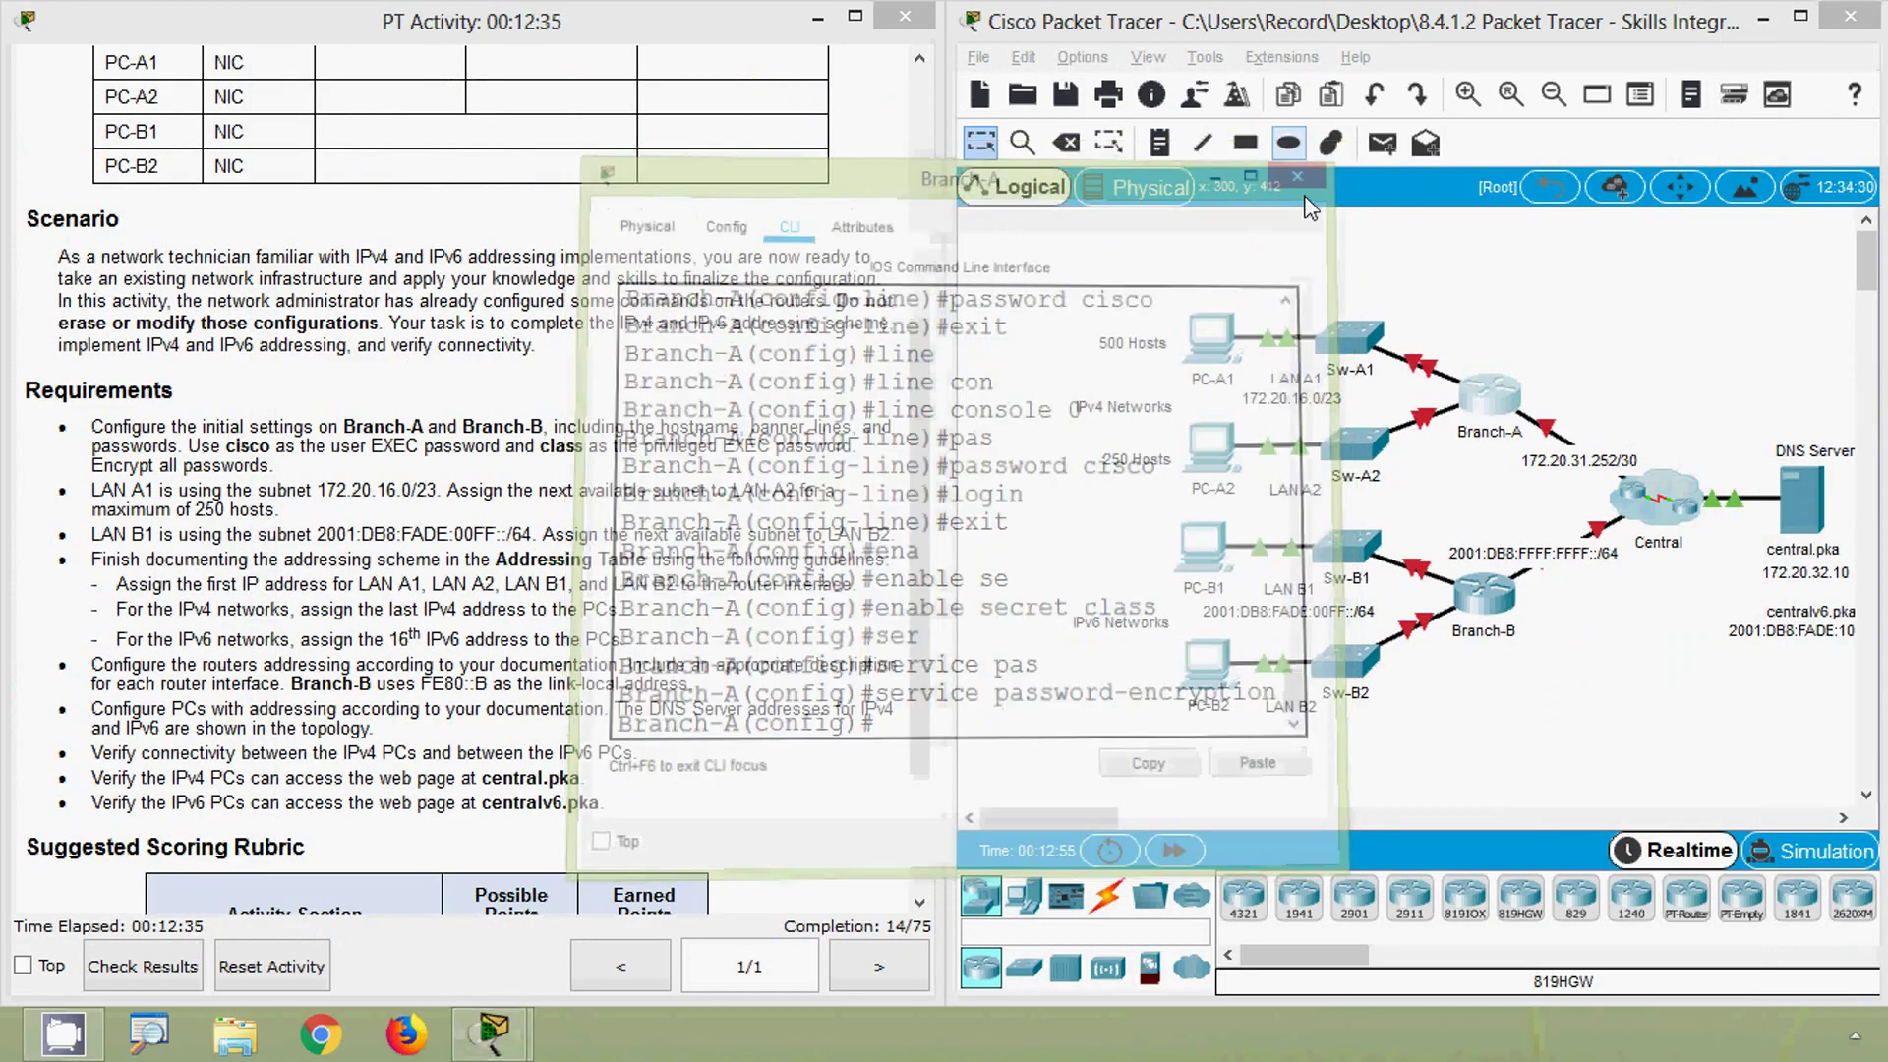
- Open Branch-B's CLI and enter global configuration mode
click(1491, 594)
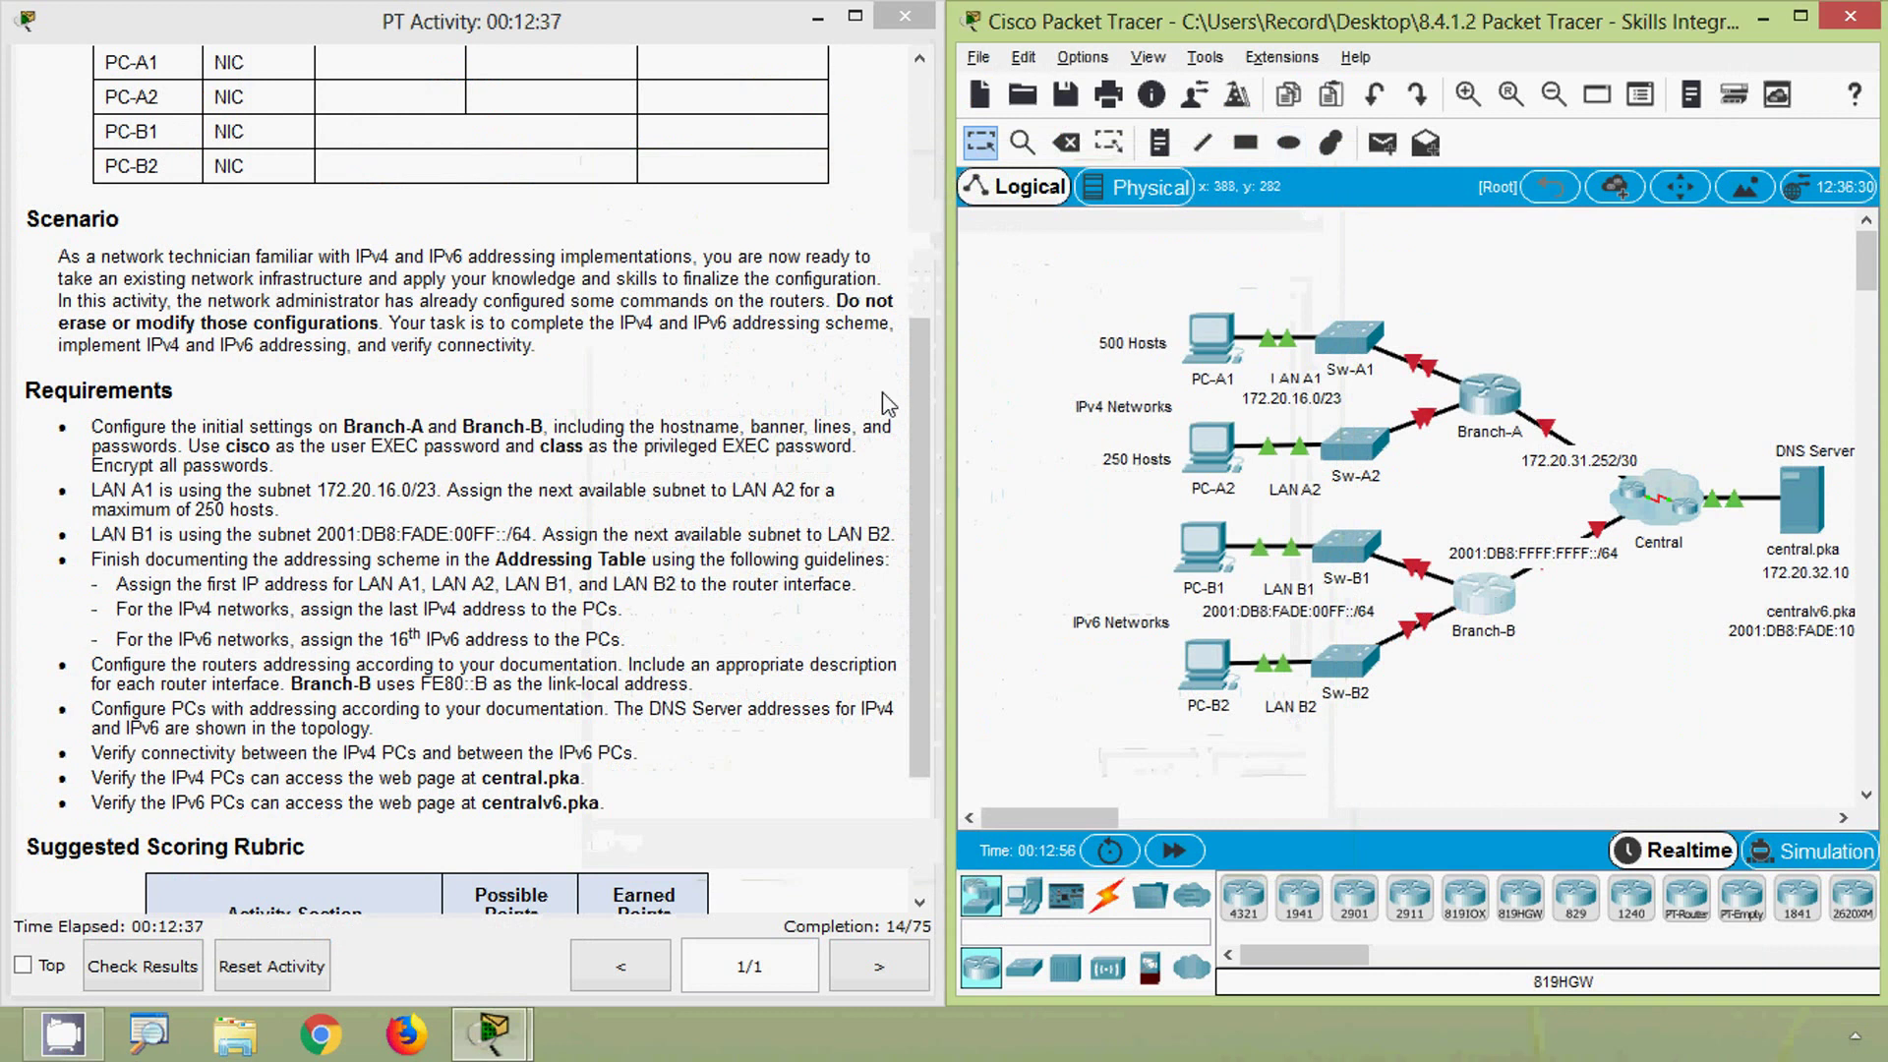
click(770, 182)
drag(786, 130, 710, 67)
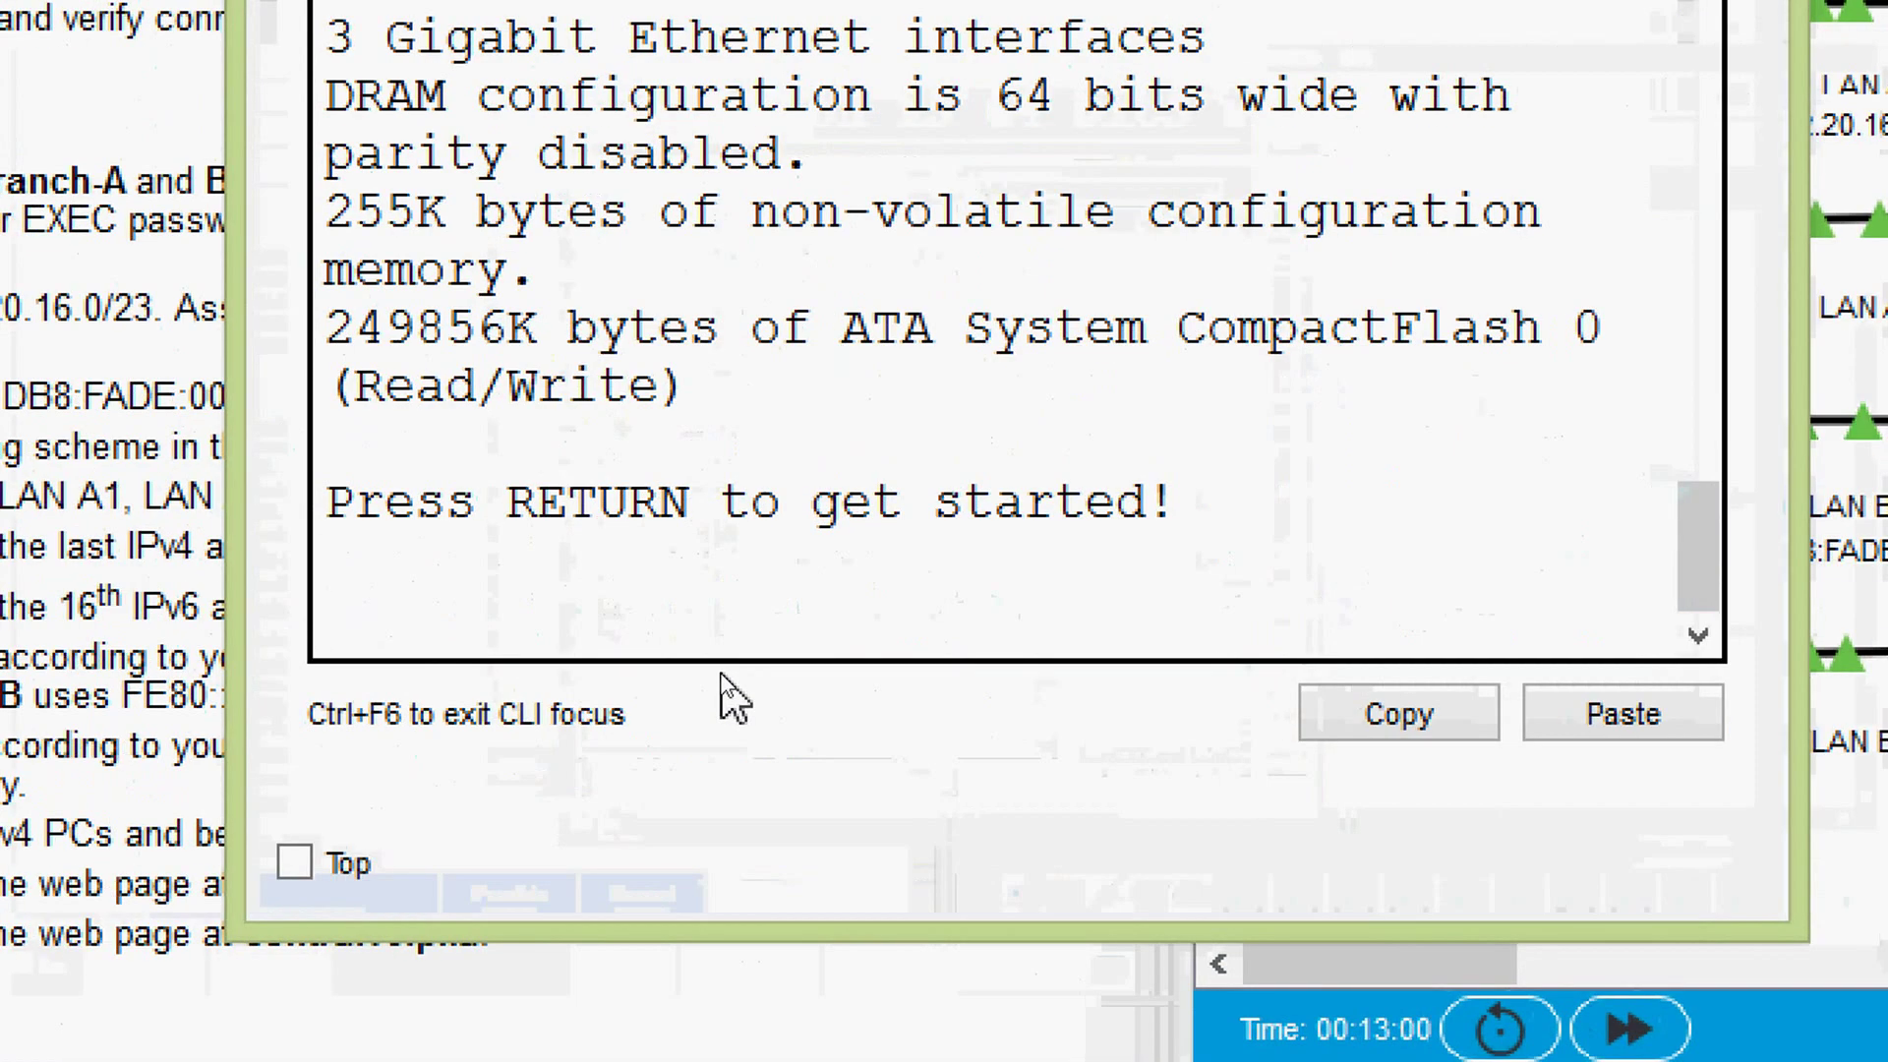
key(Return)
key(Return)
text(ena)
key(Tab)
key(Return)
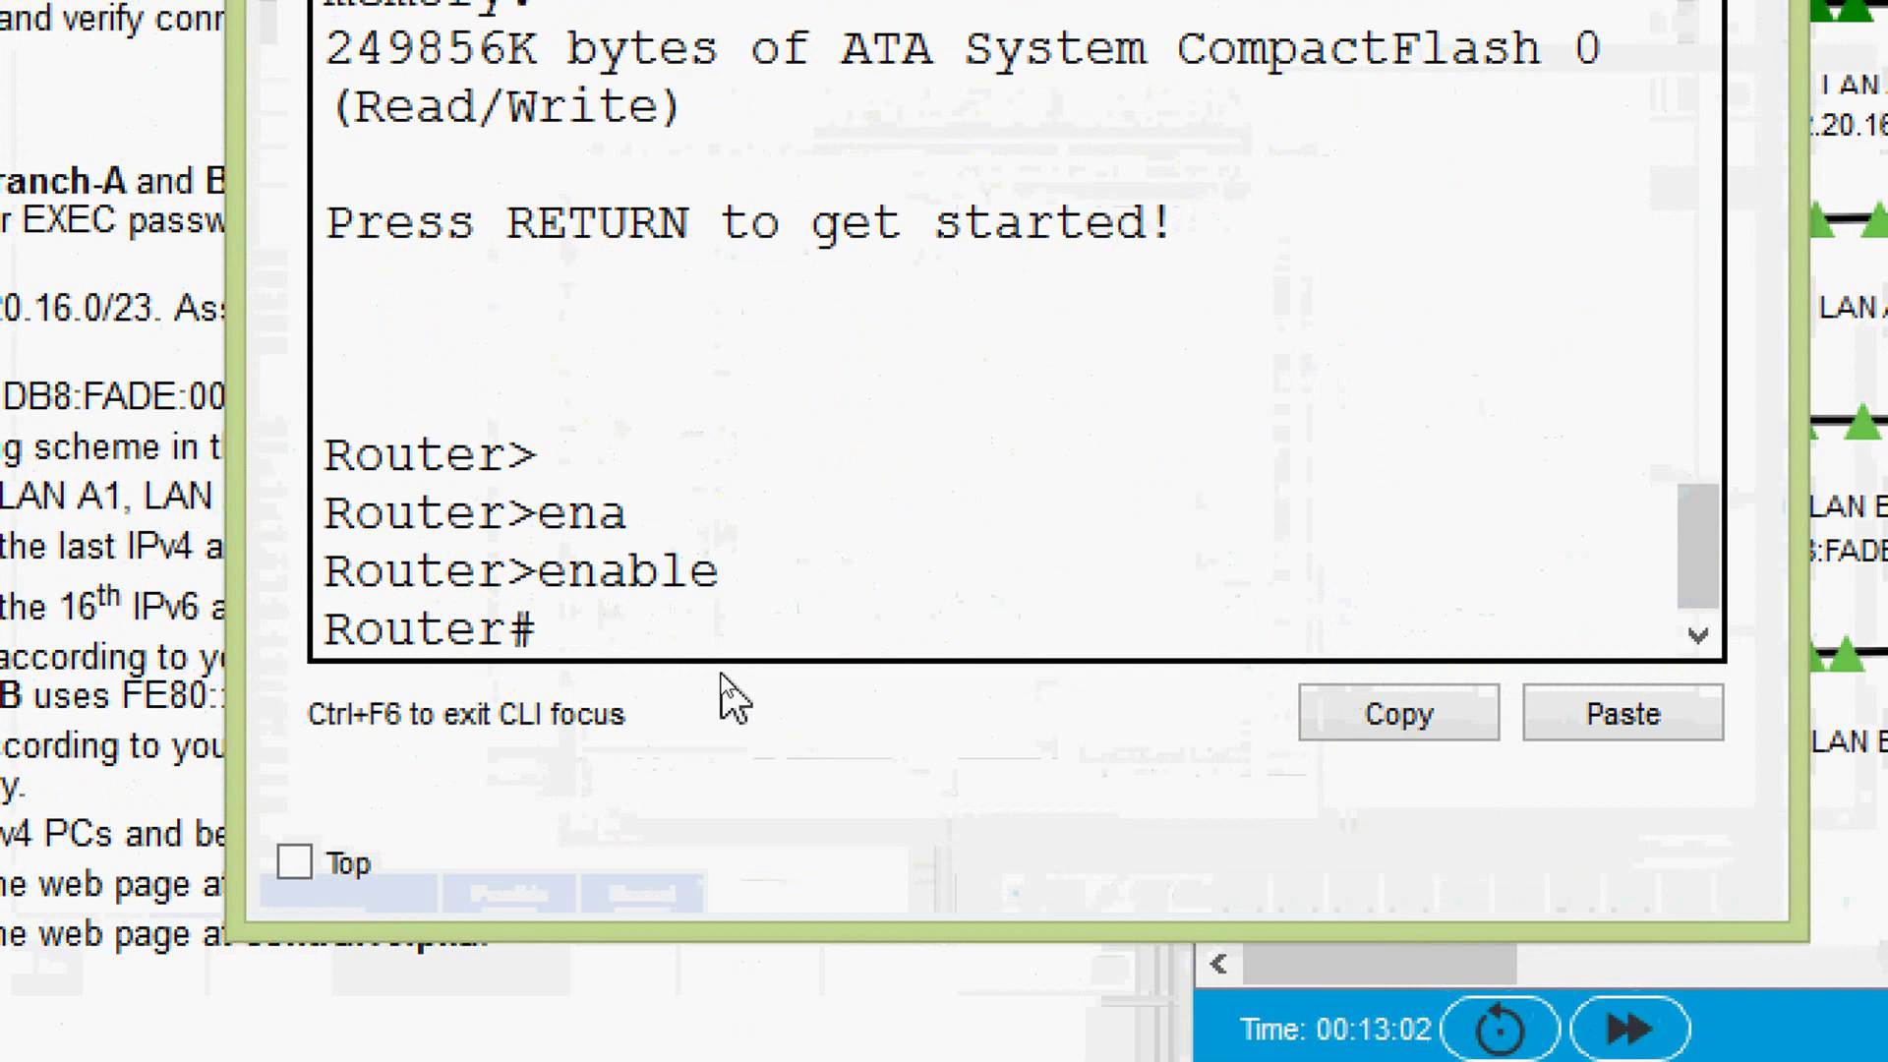
text(conf)
key(Tab)
- Set hostname Brach-B and the MOTD banner '& warning &'
key(Tab)
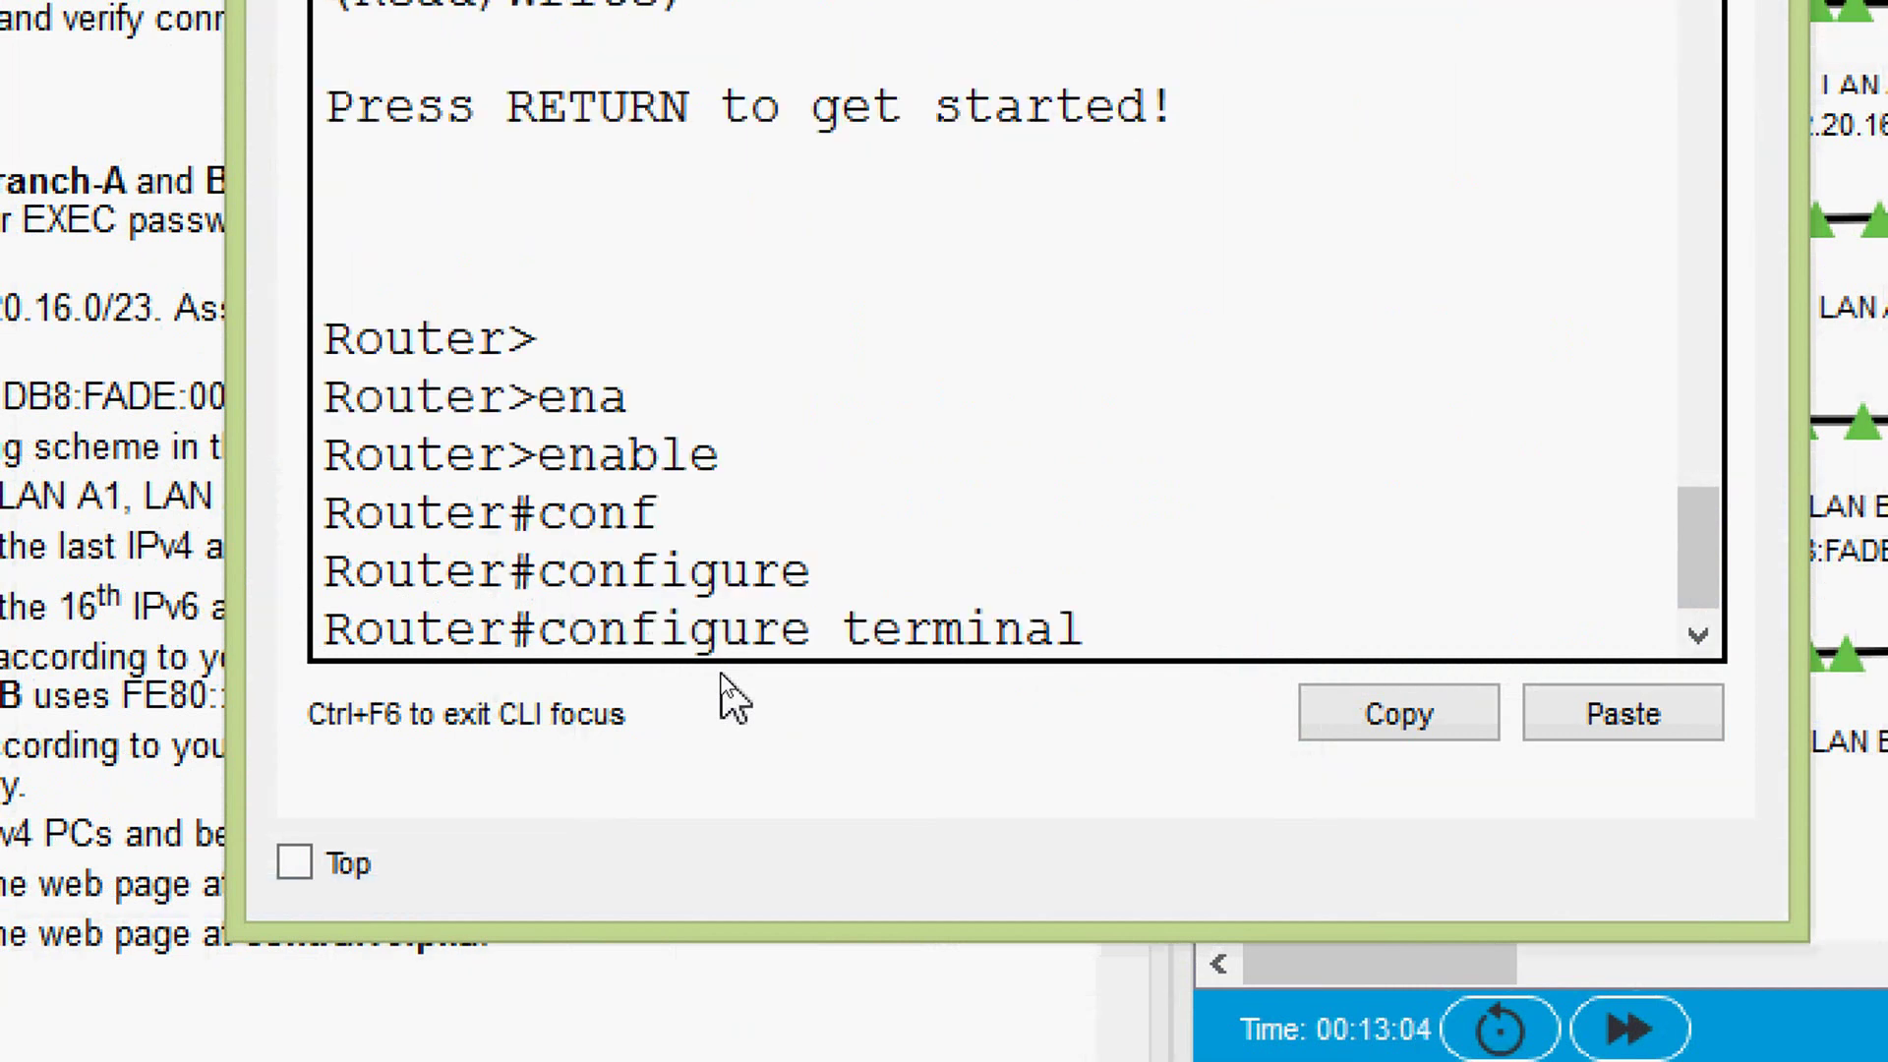
key(Return)
text(ho)
key(Tab)
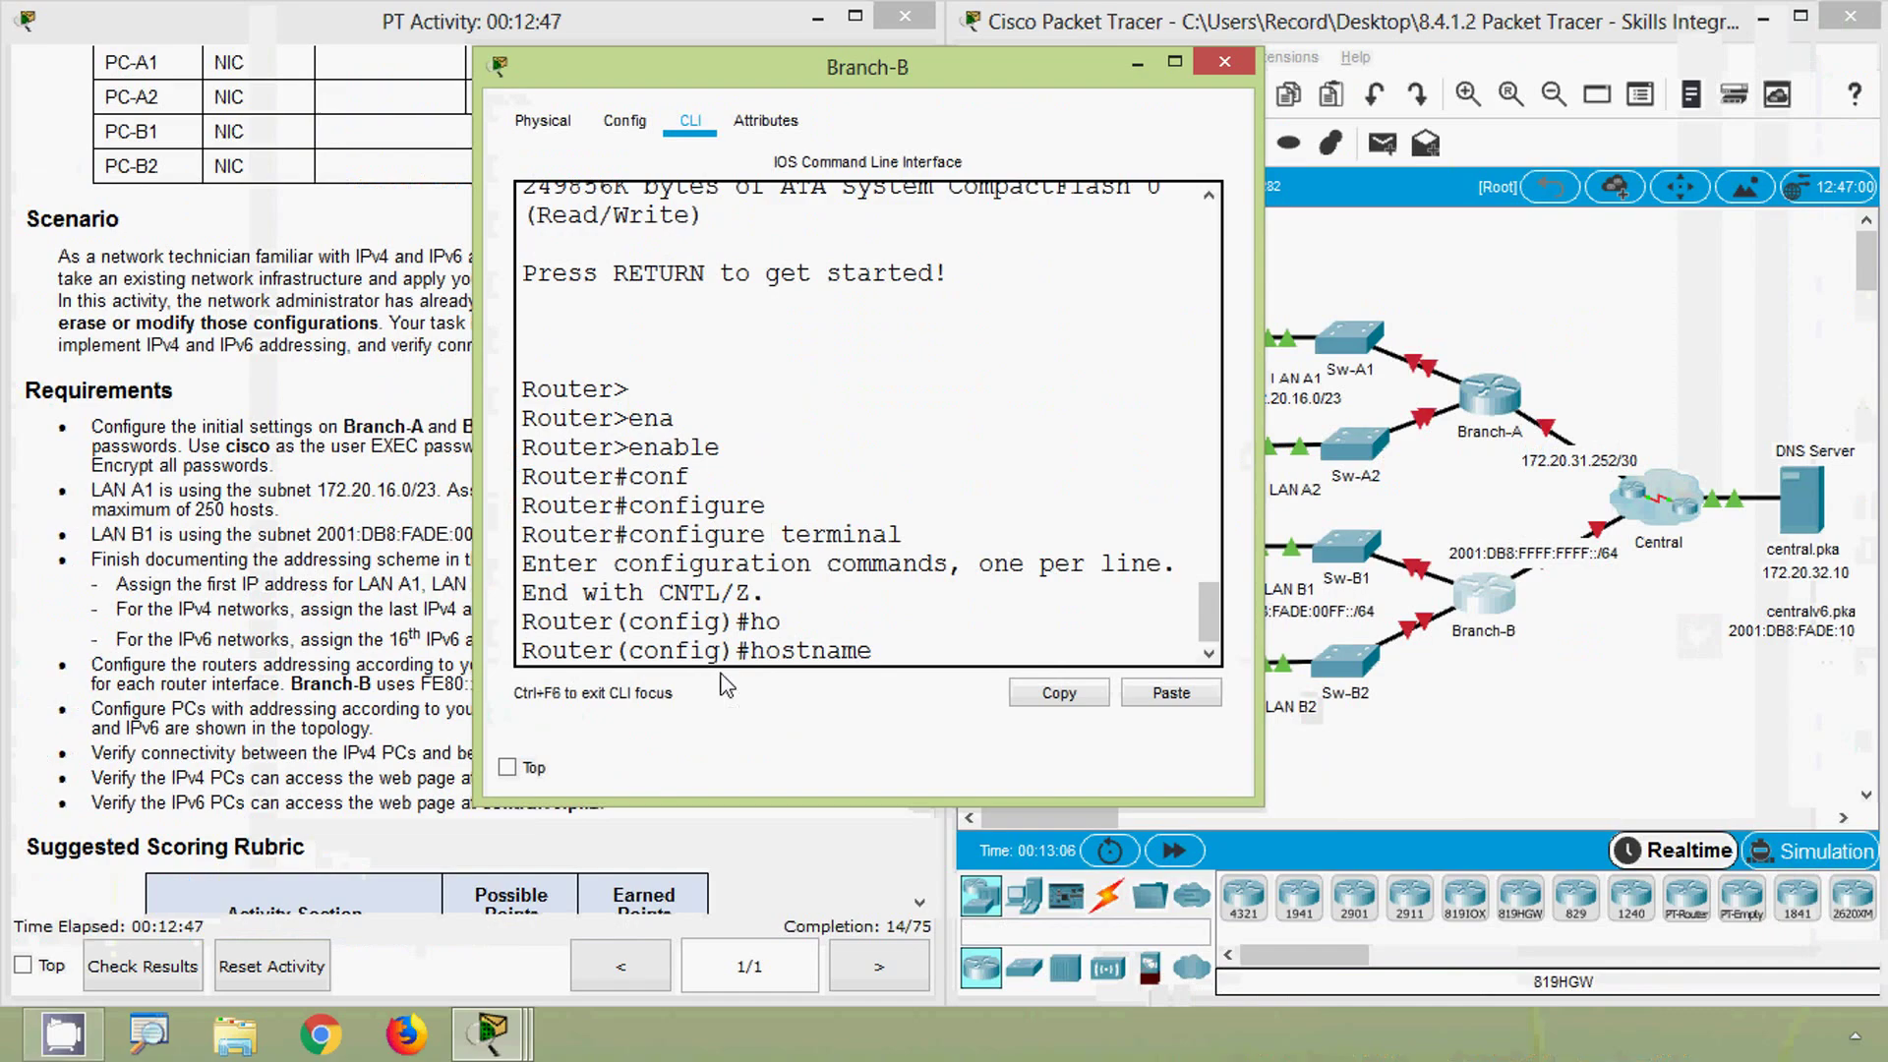
text(Brach-B)
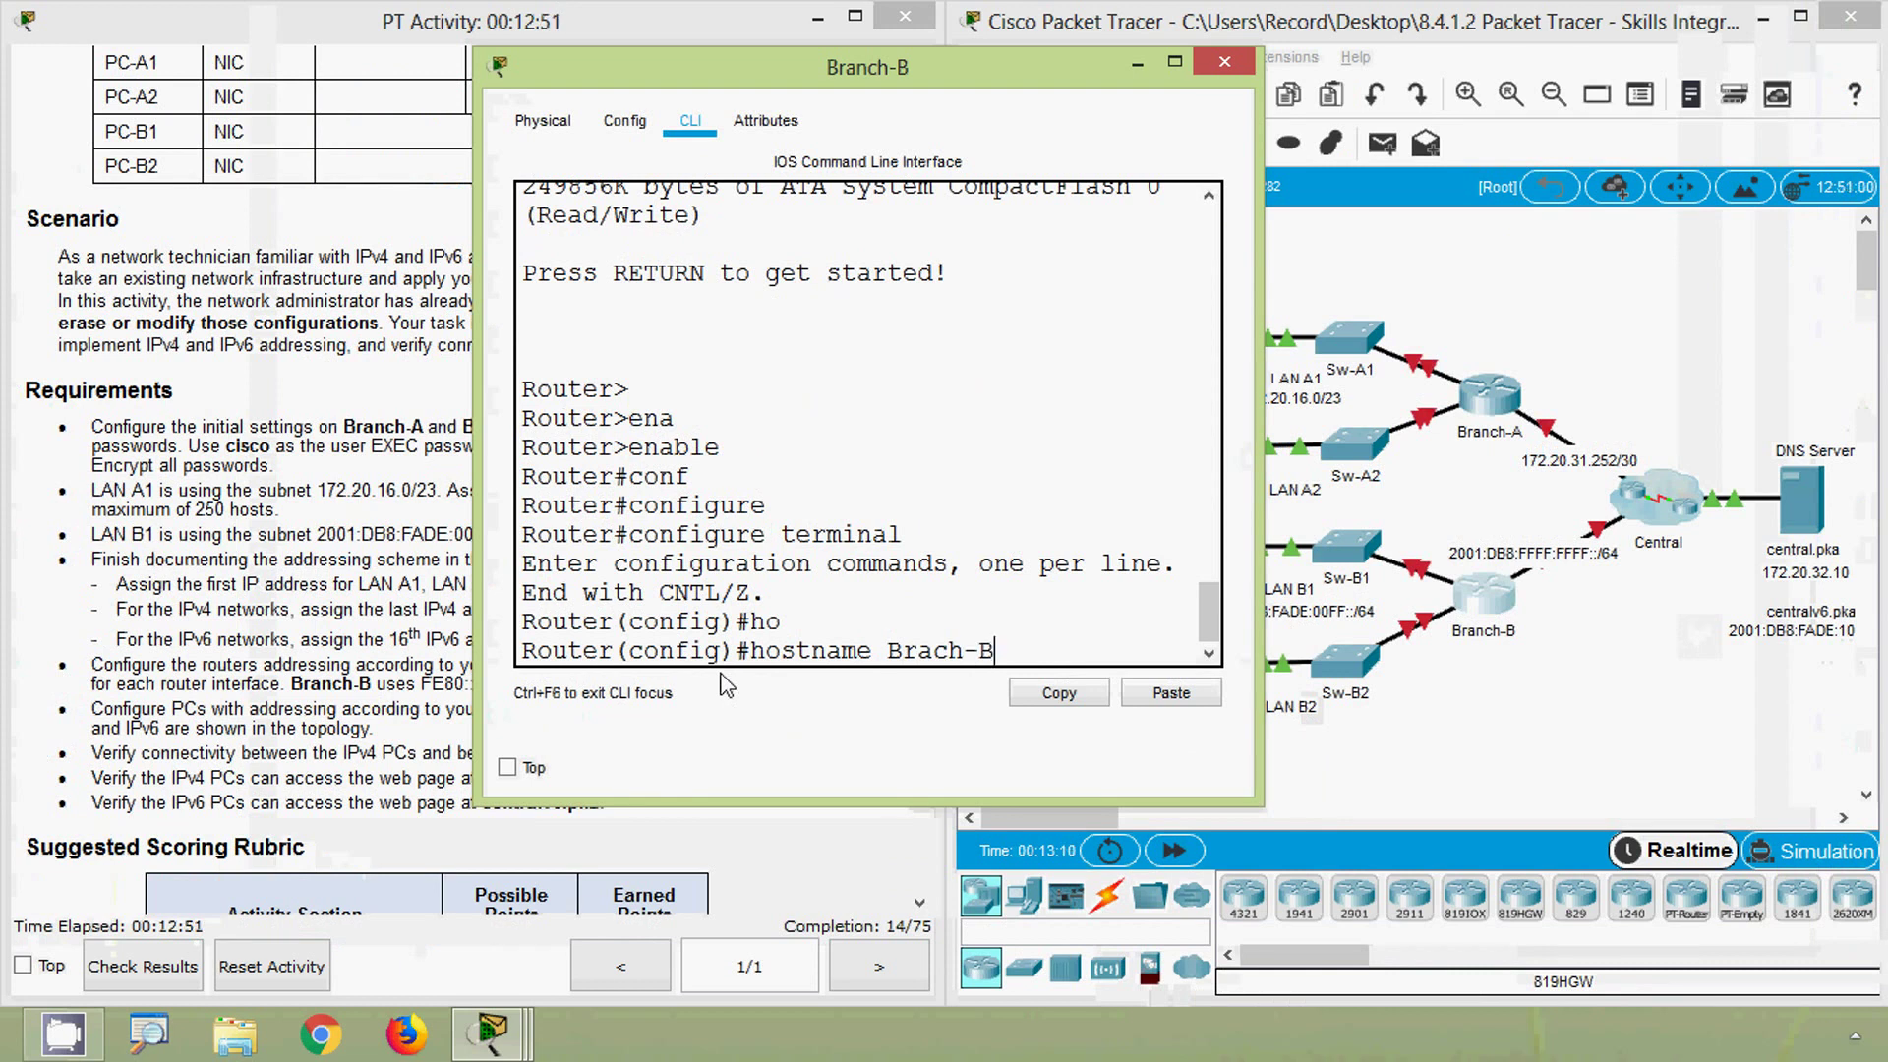
key(Return)
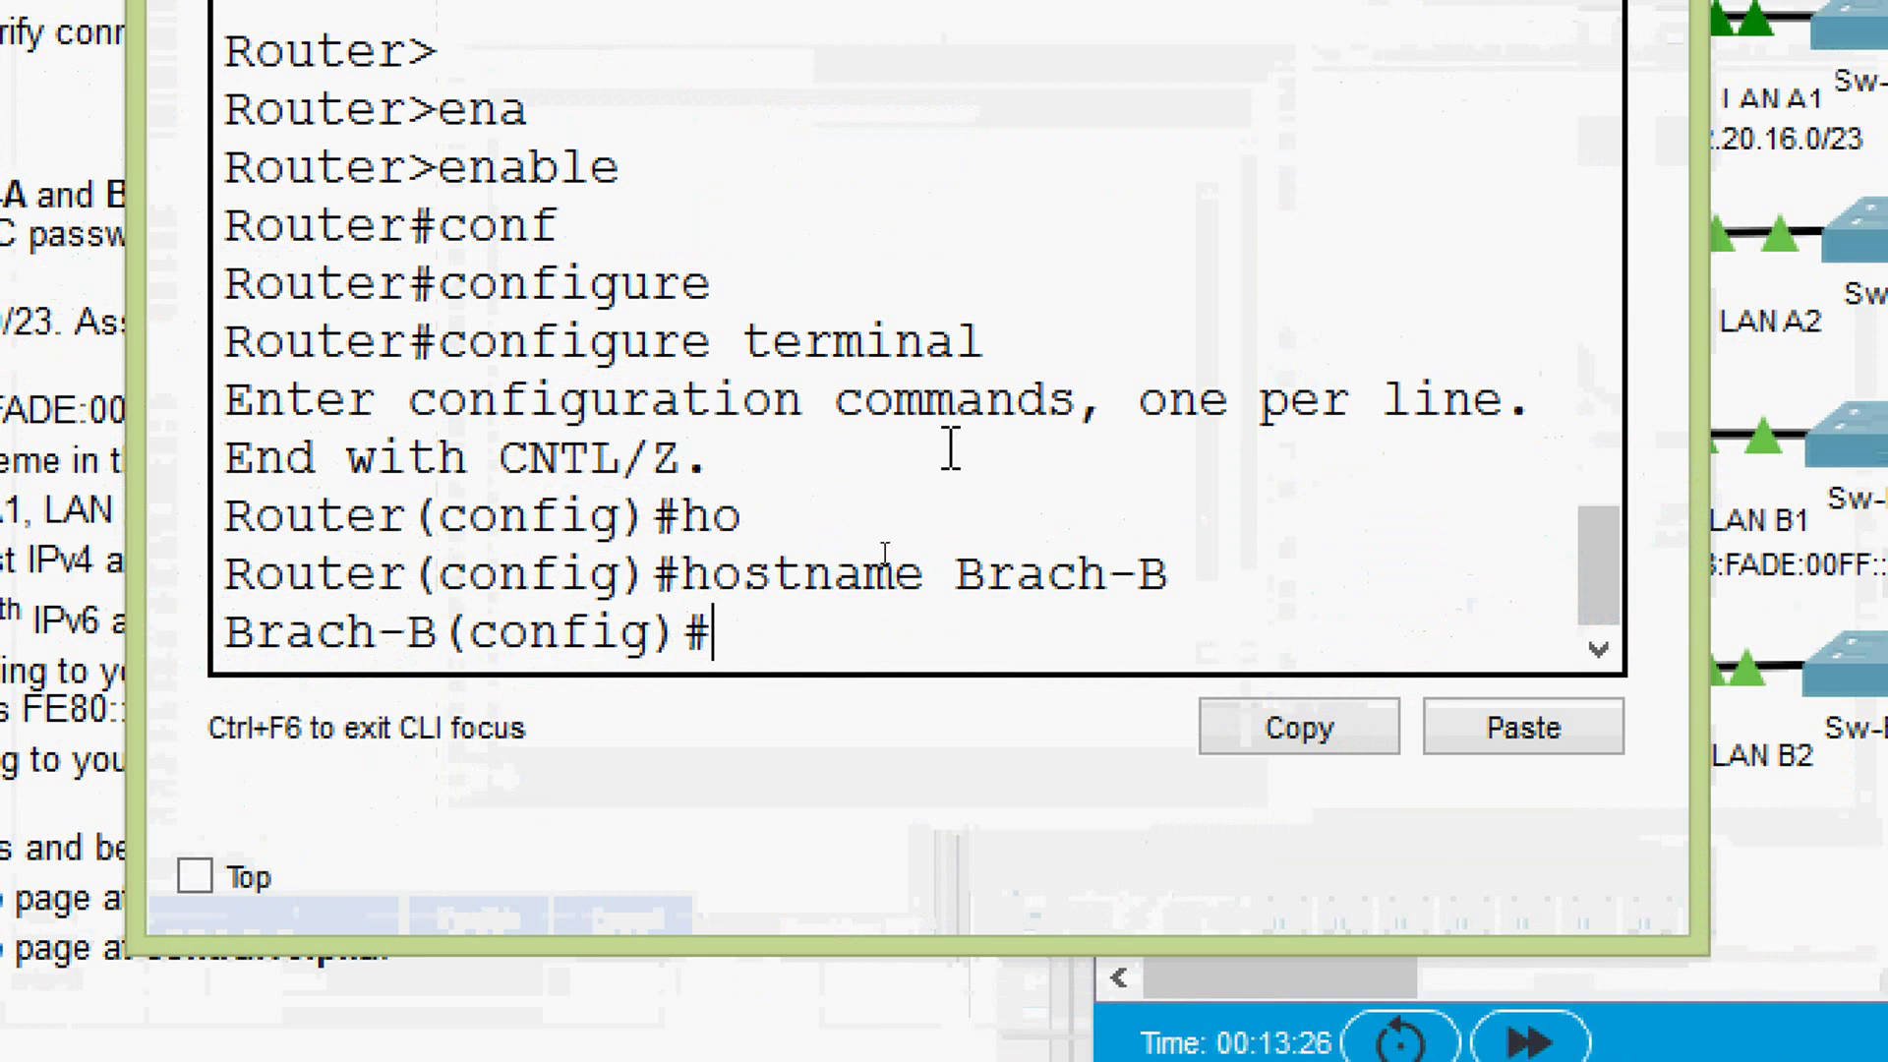
text(banner)
key(Tab)
text(mod)
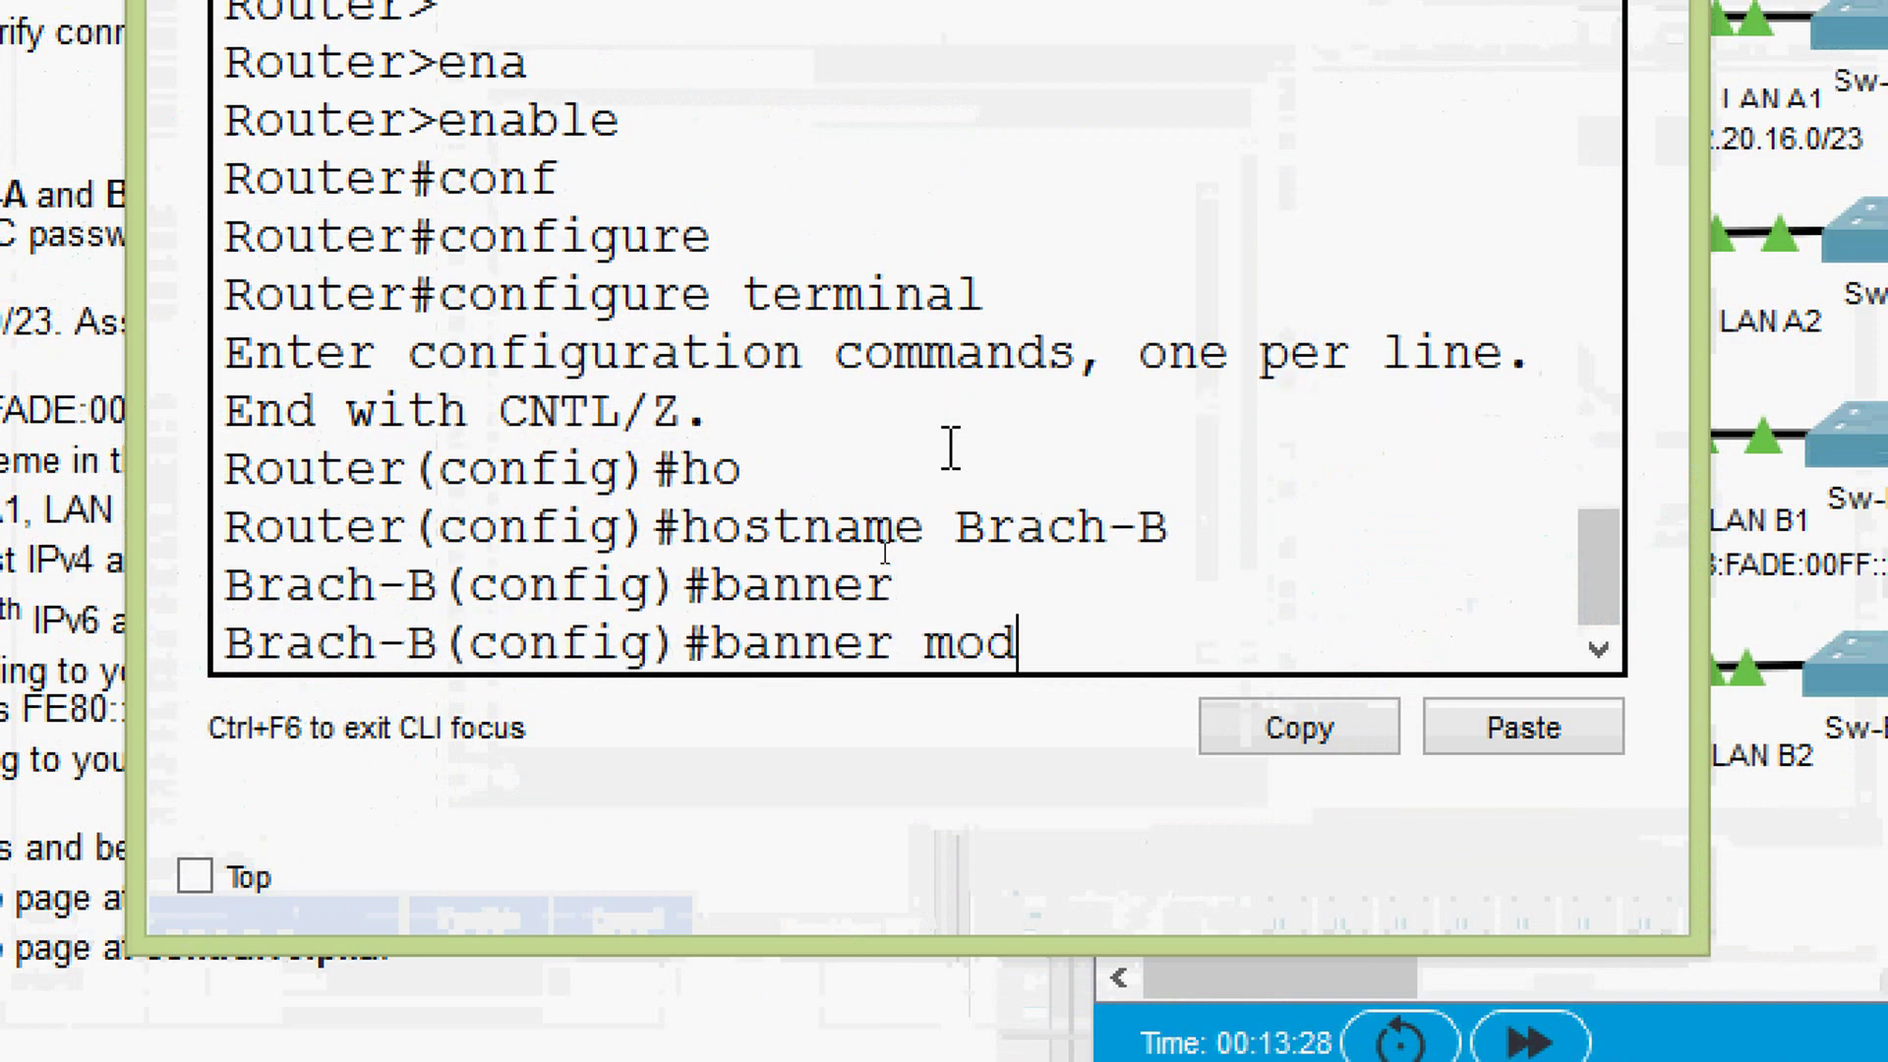
key(BackSpace)
text(t)
key(Tab)
text(& warning)
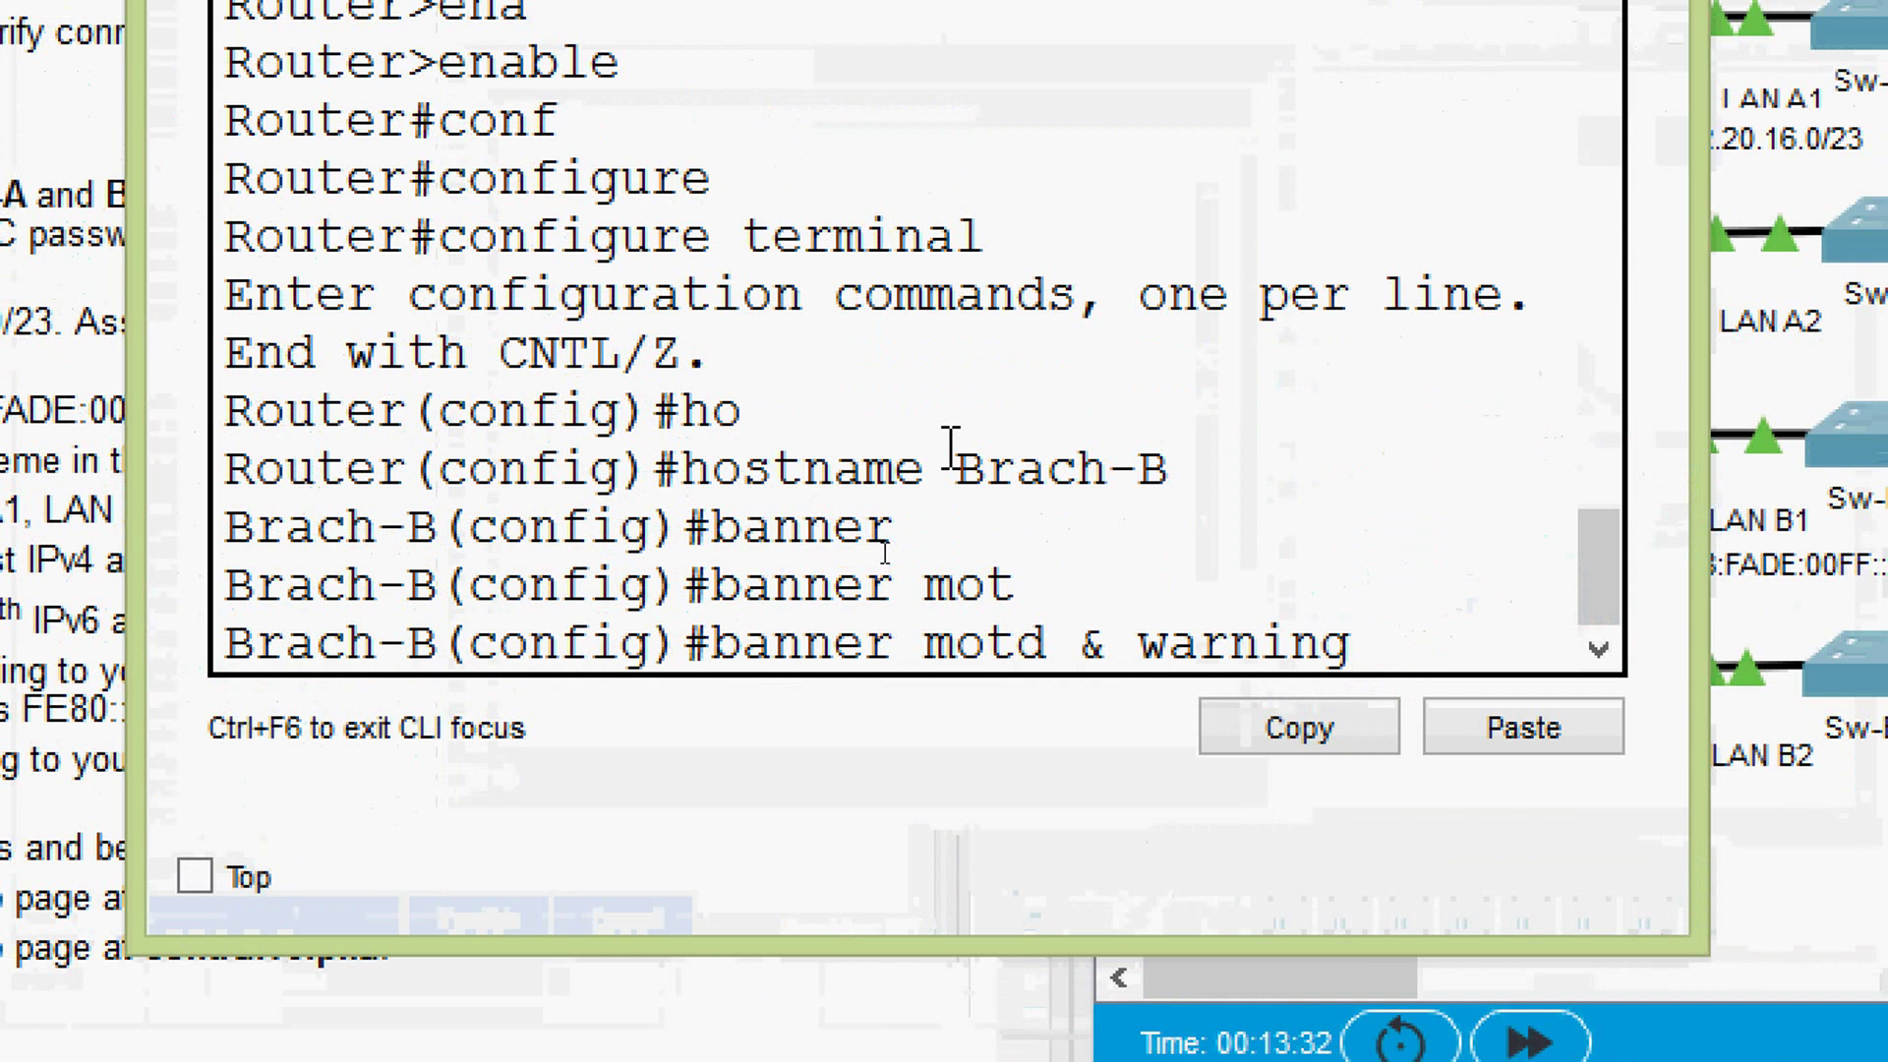
text( &)
key(Return)
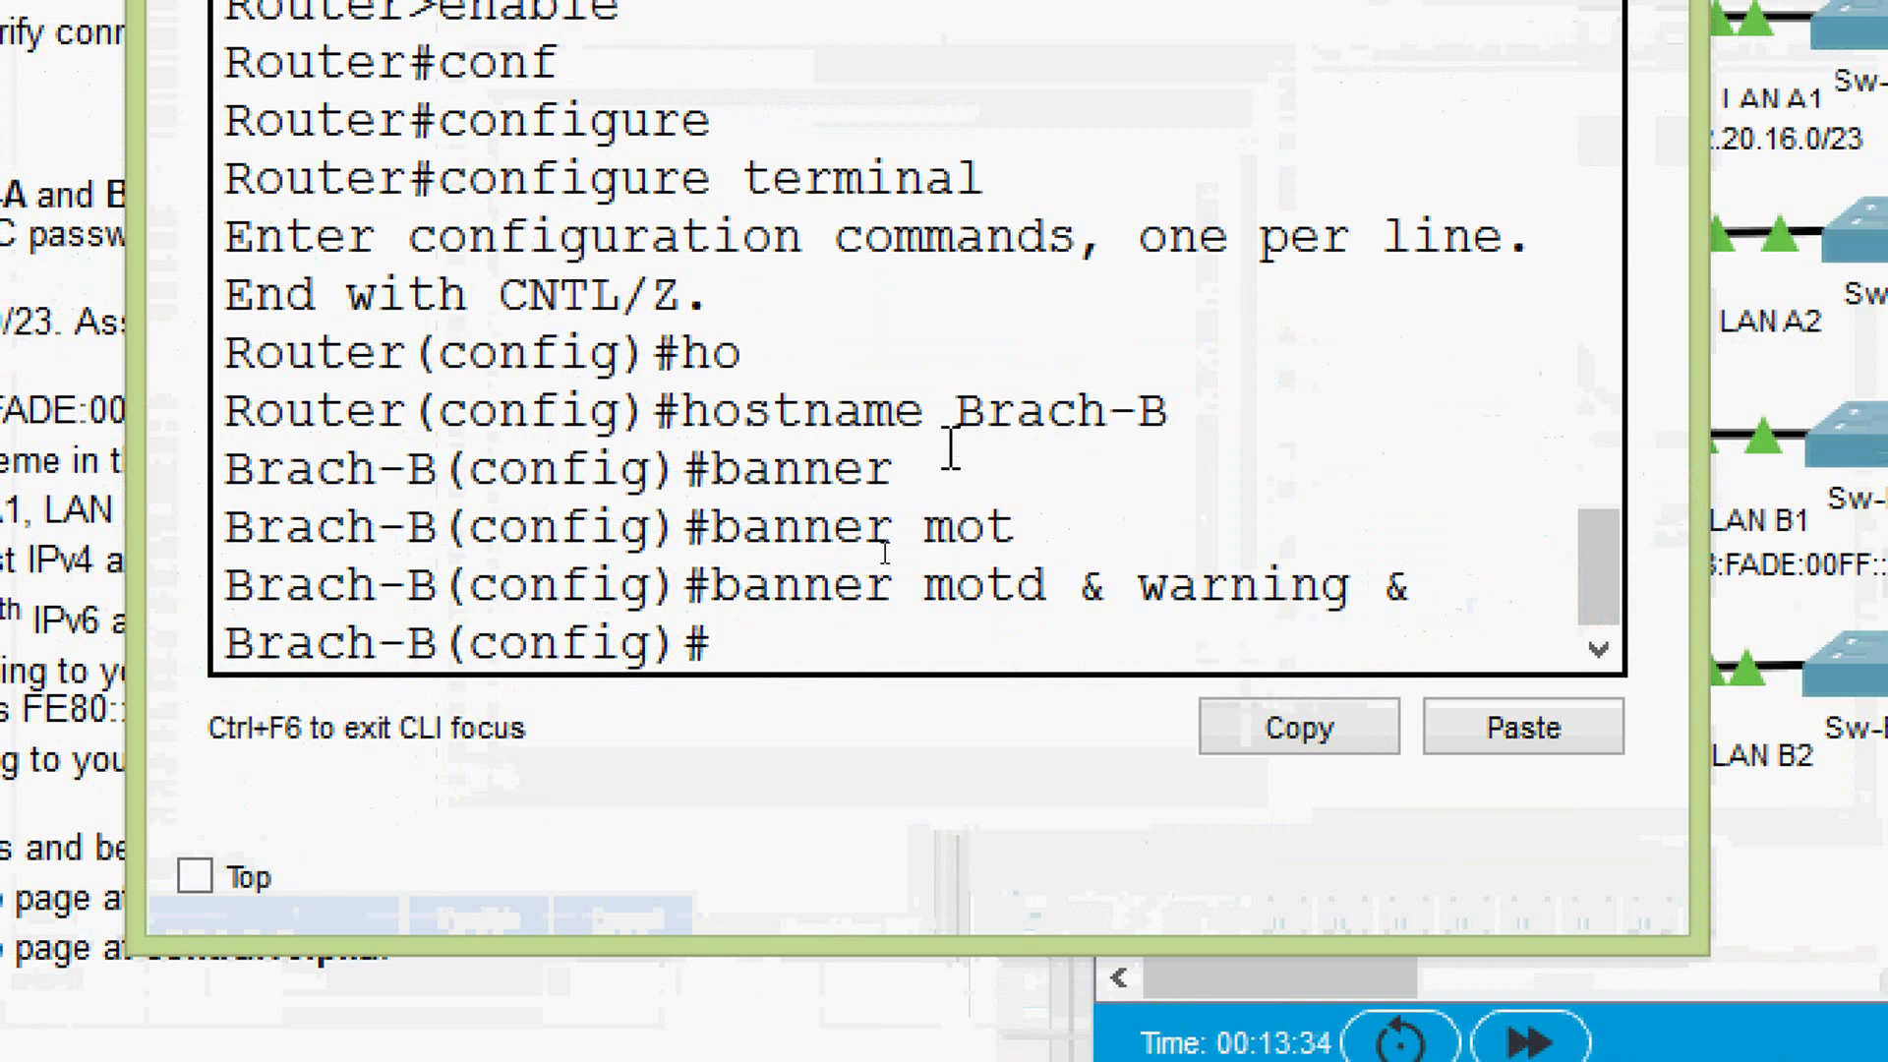
text(ena)
key(Tab)
text(se)
key(Tab)
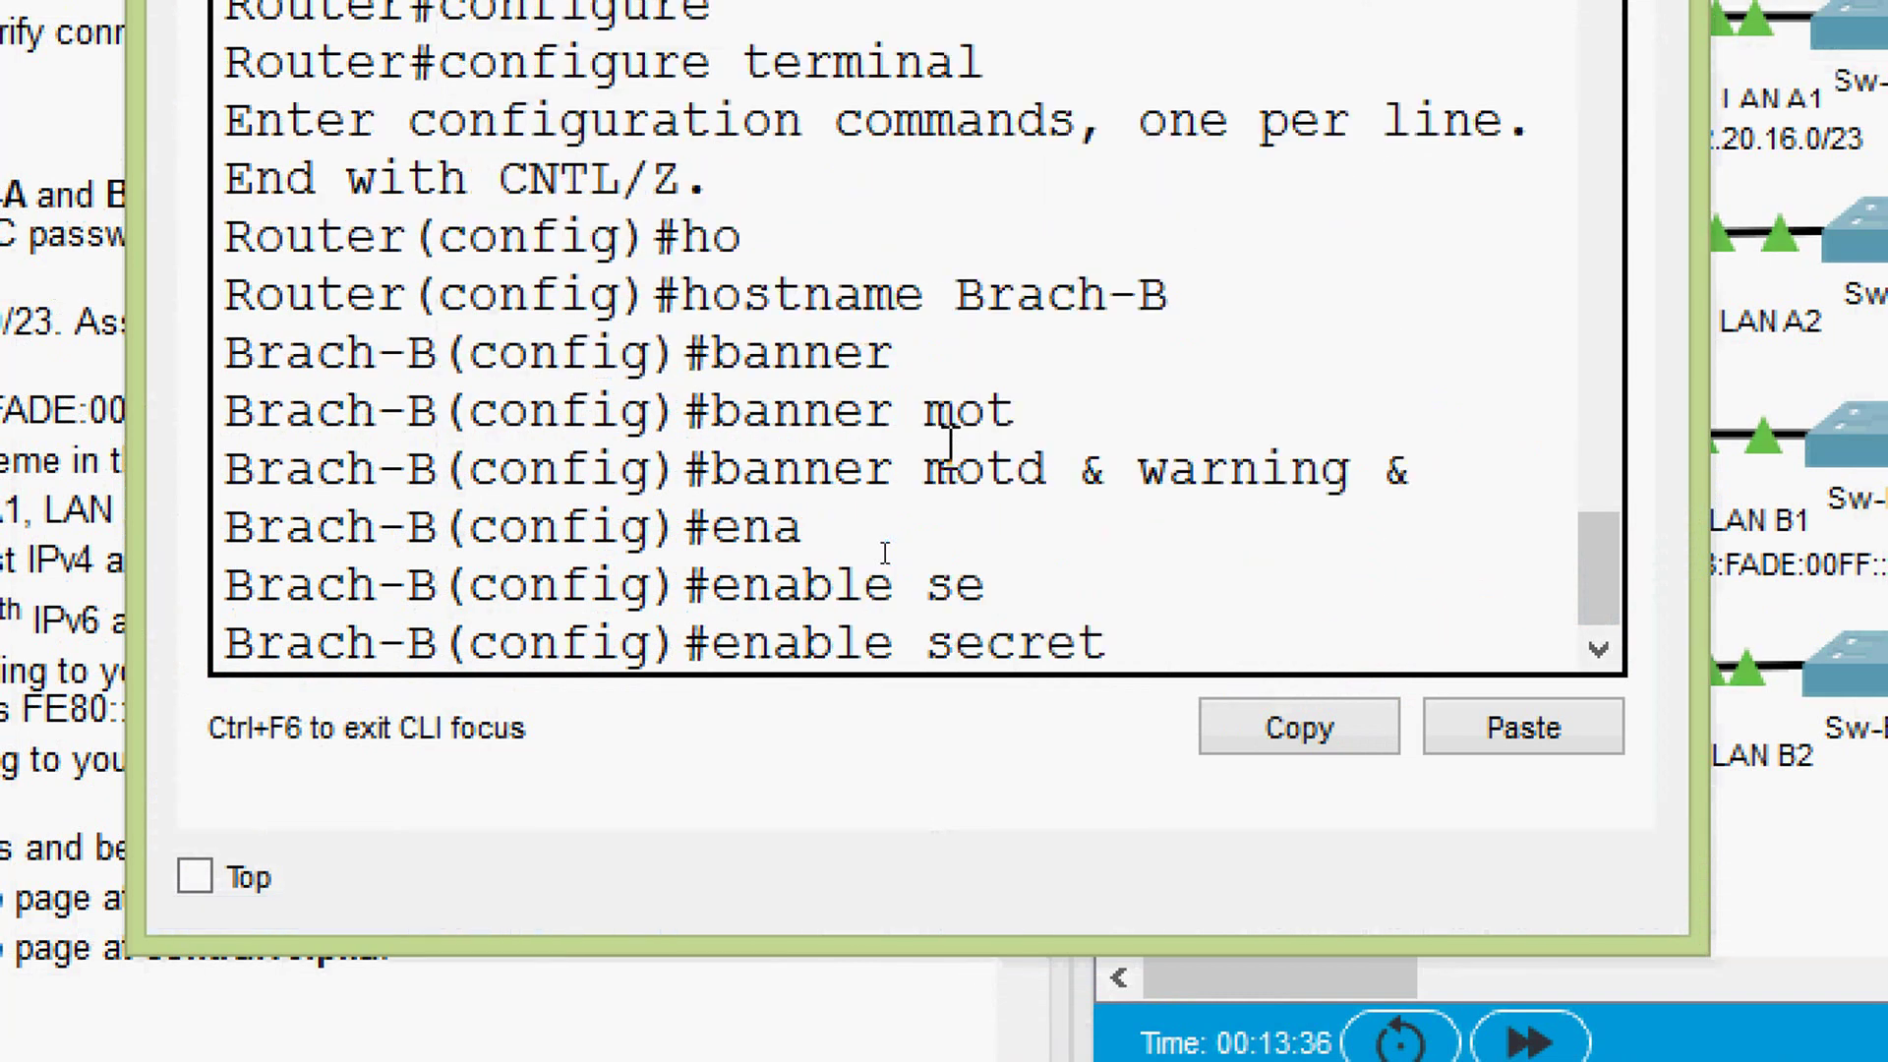
text(class)
key(Return)
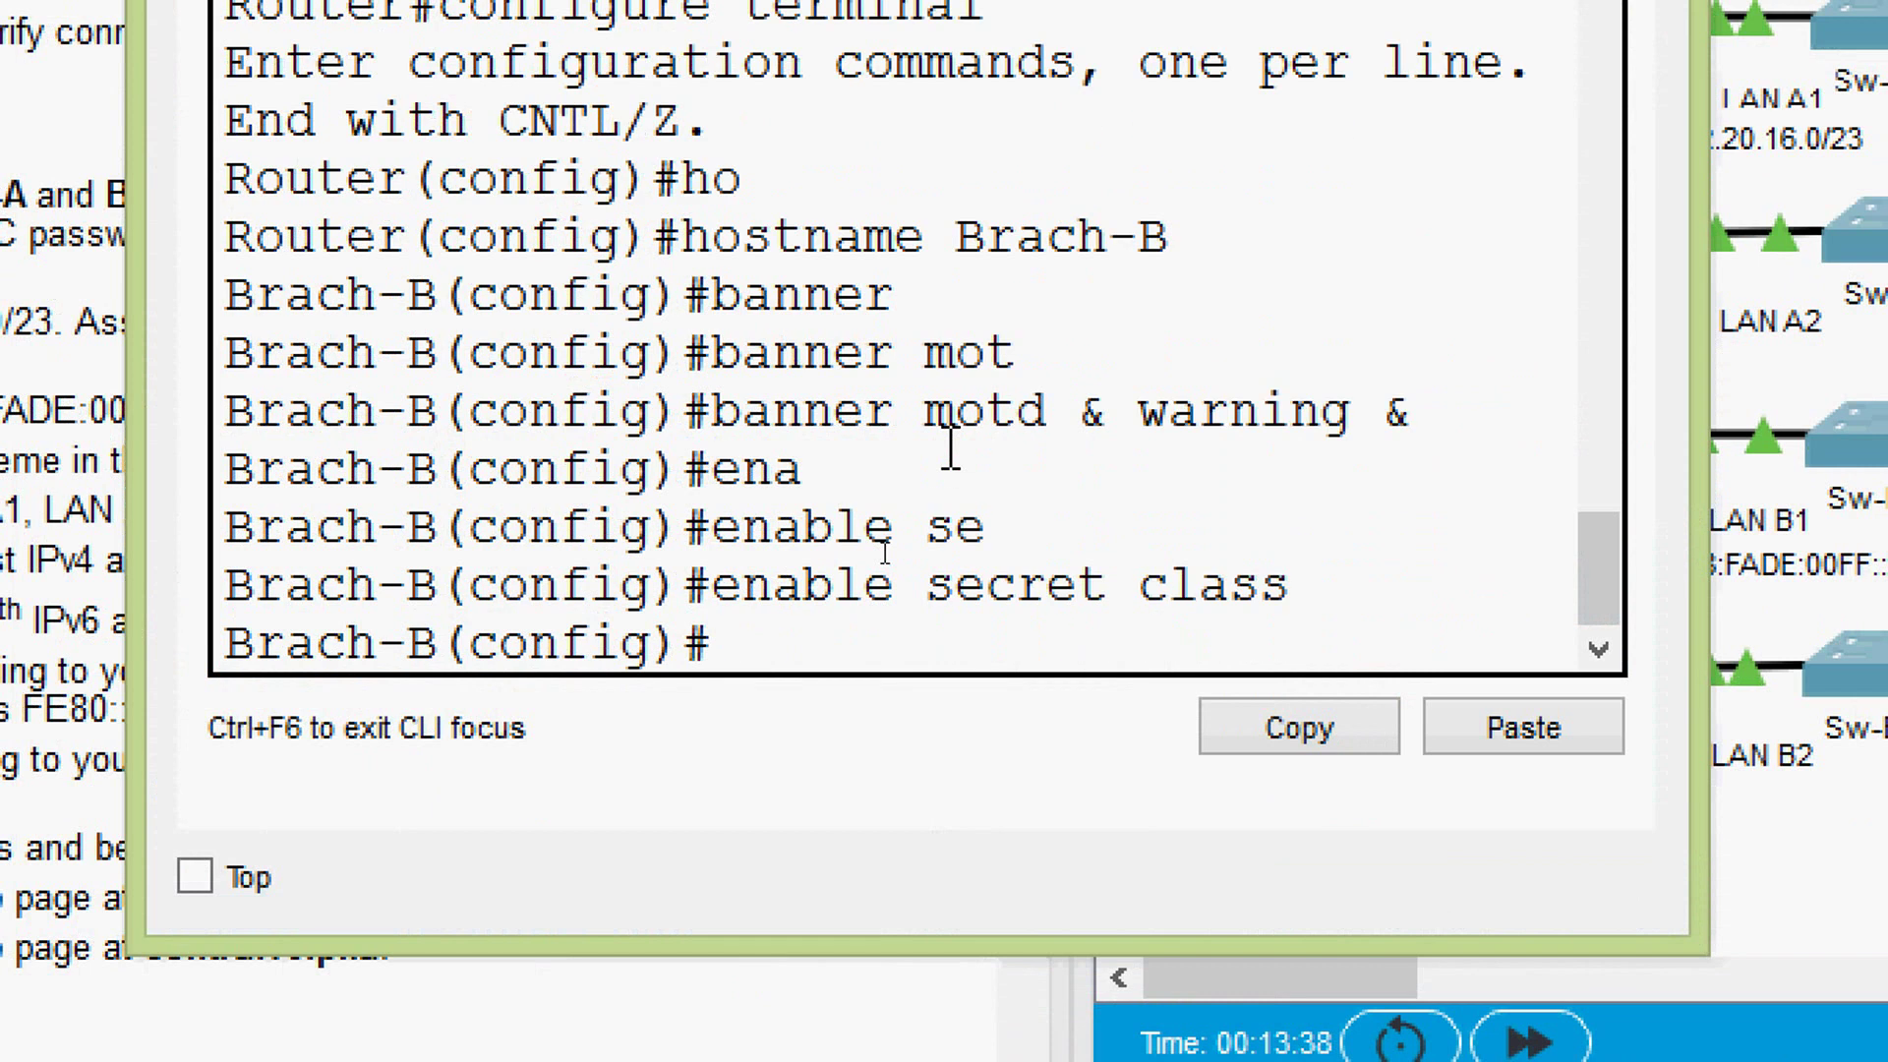
text(line)
key(Tab)
text(co)
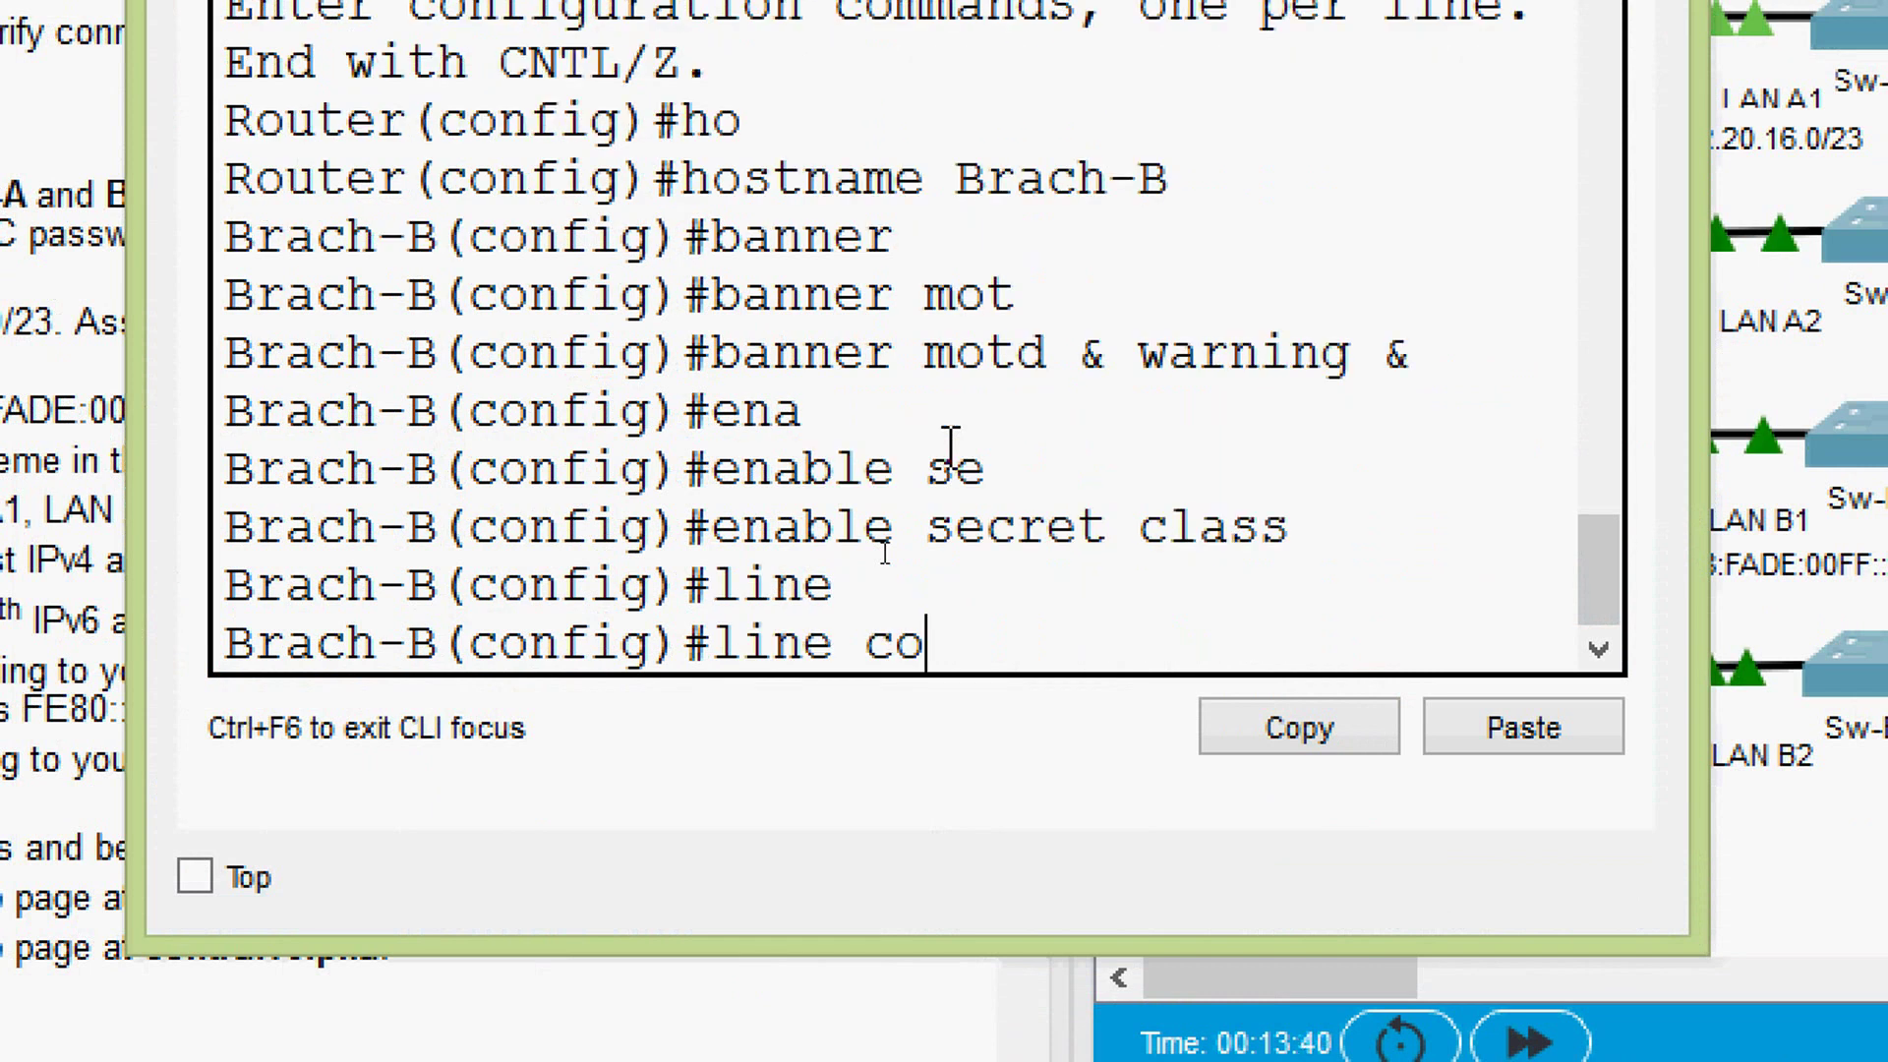
key(Tab)
text(0)
key(Return)
text(pas)
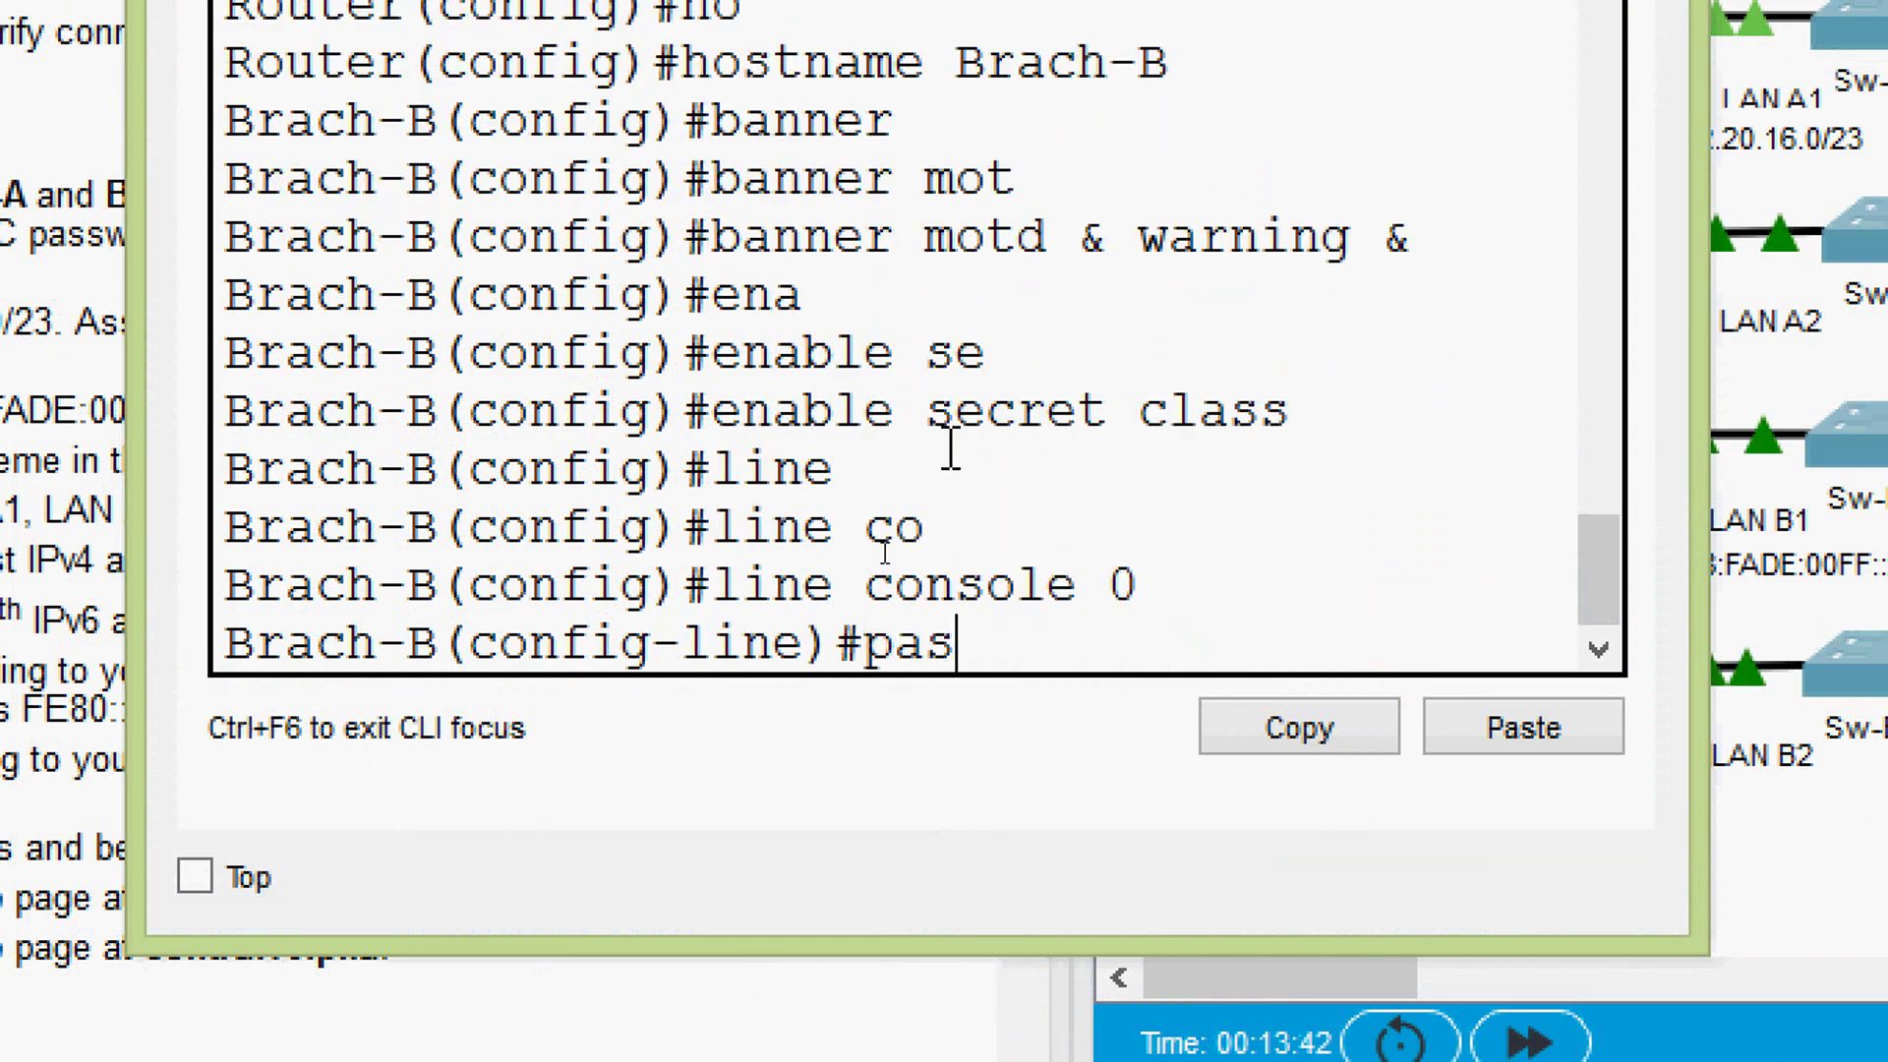
key(Tab)
text(cisco)
key(Return)
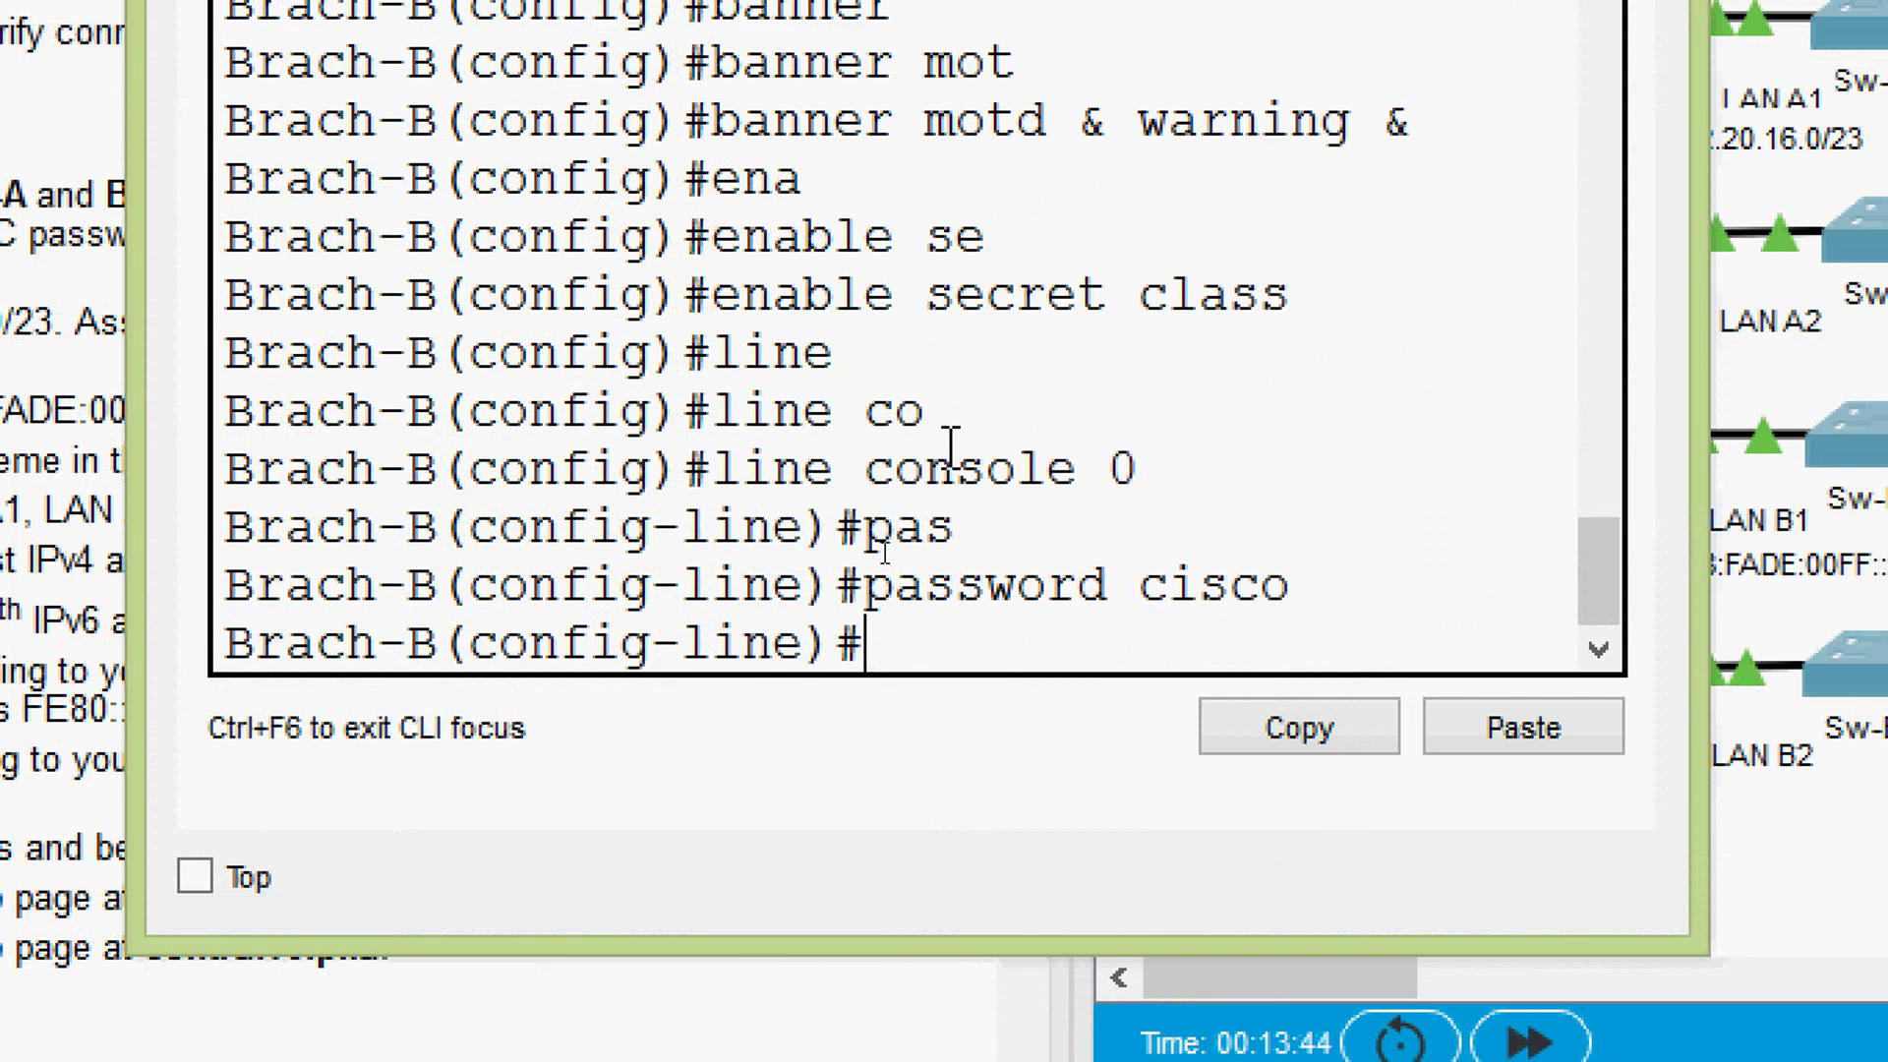
text(login)
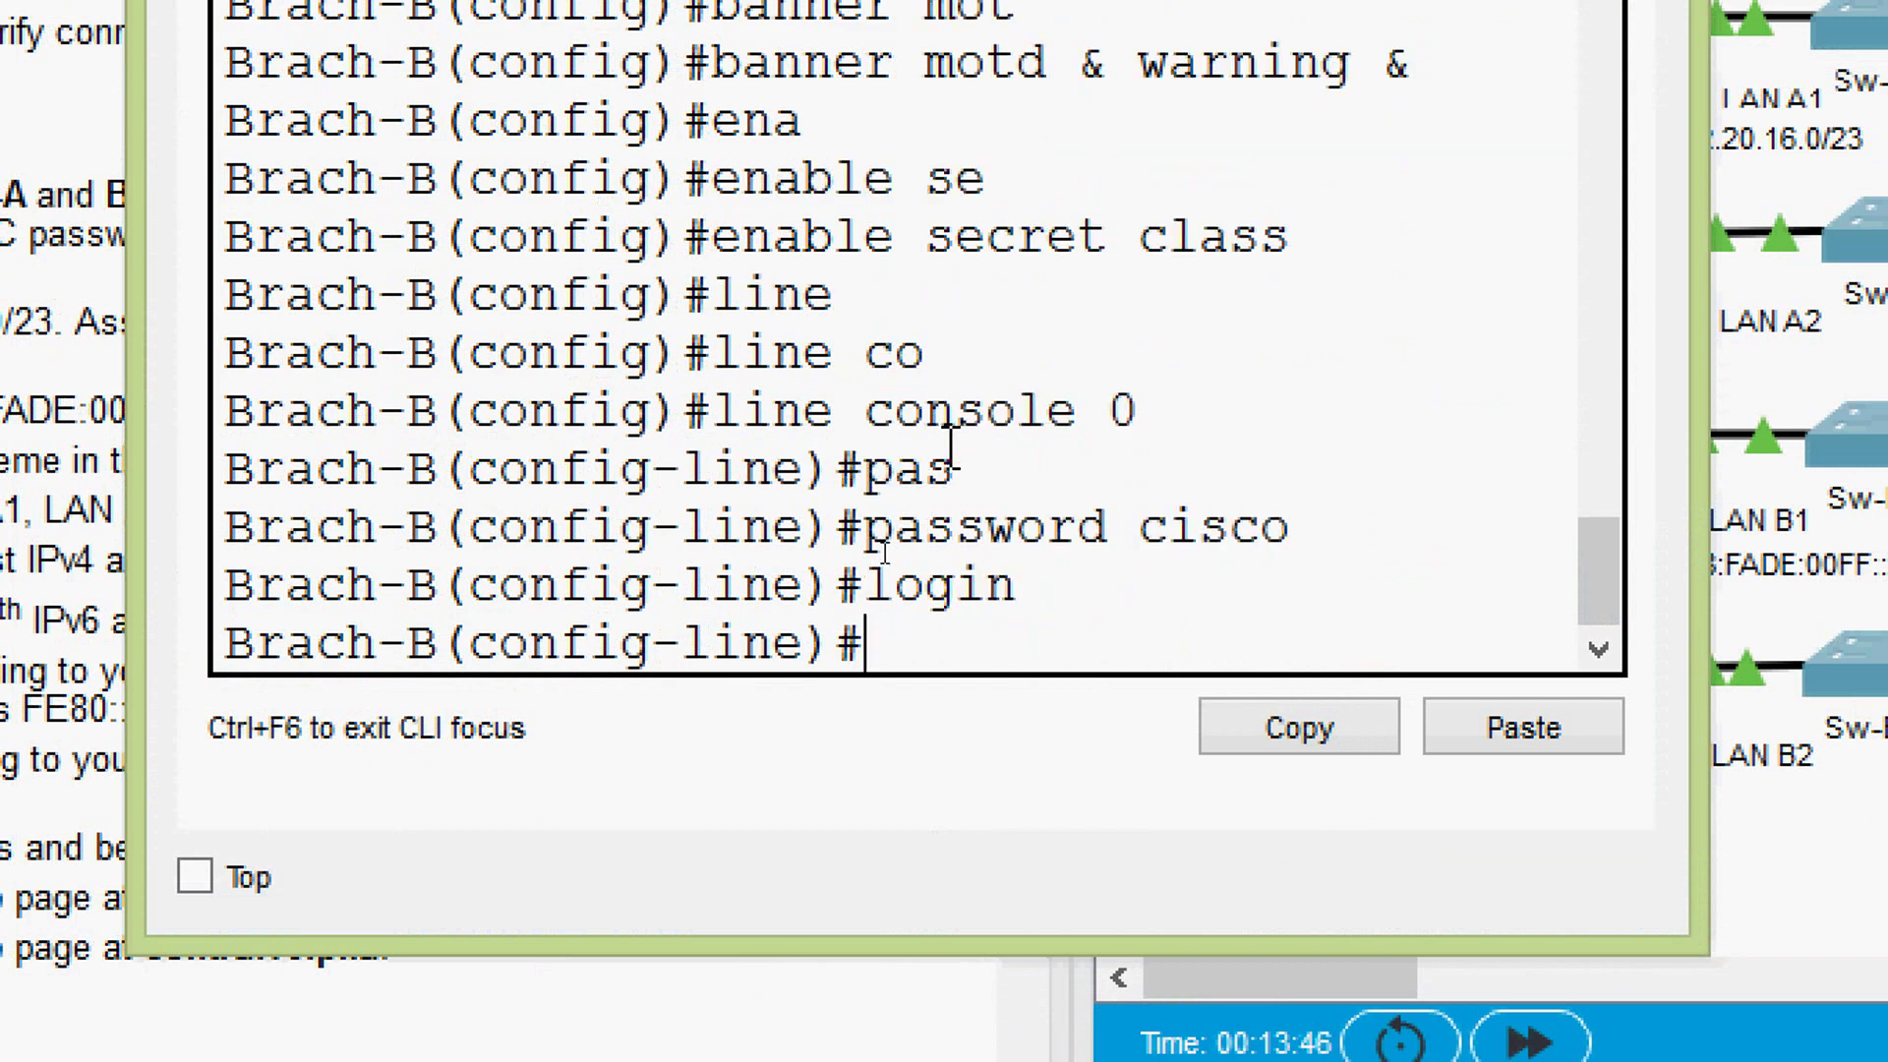
text(exit)
key(Return)
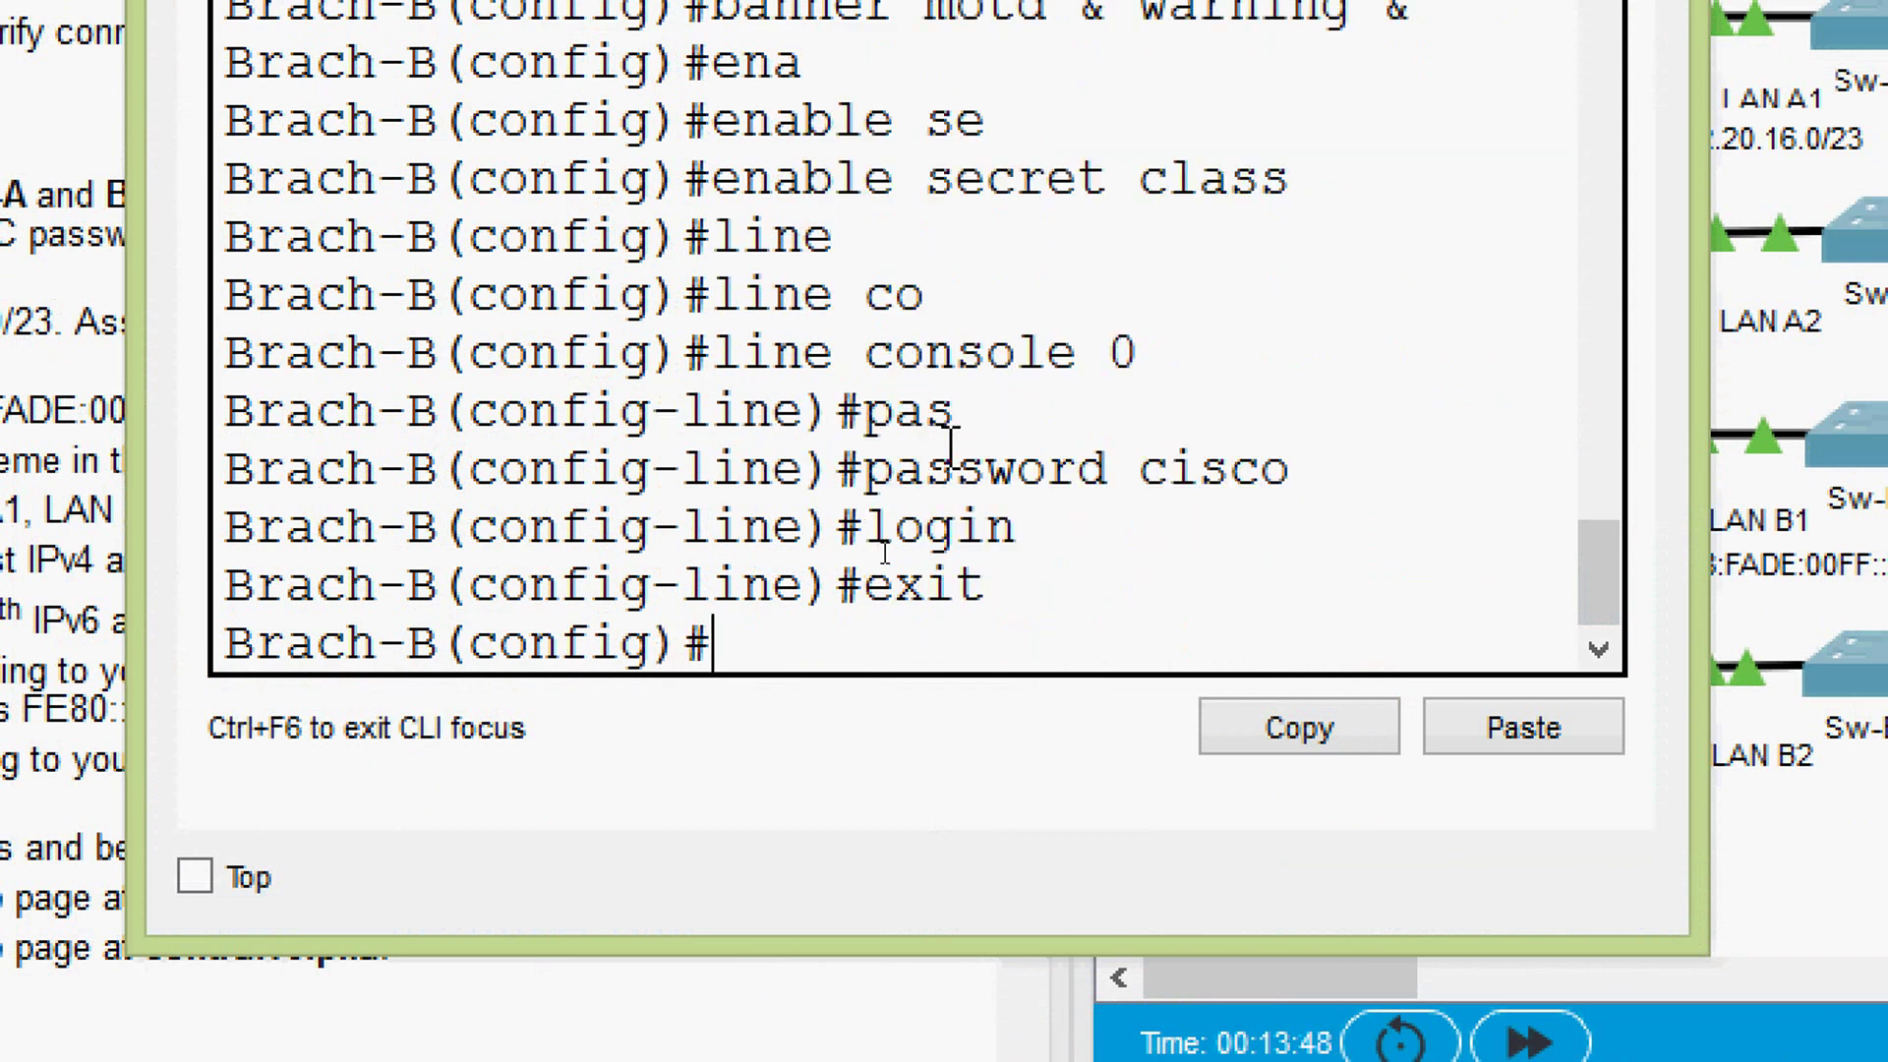
text(line)
key(Tab)
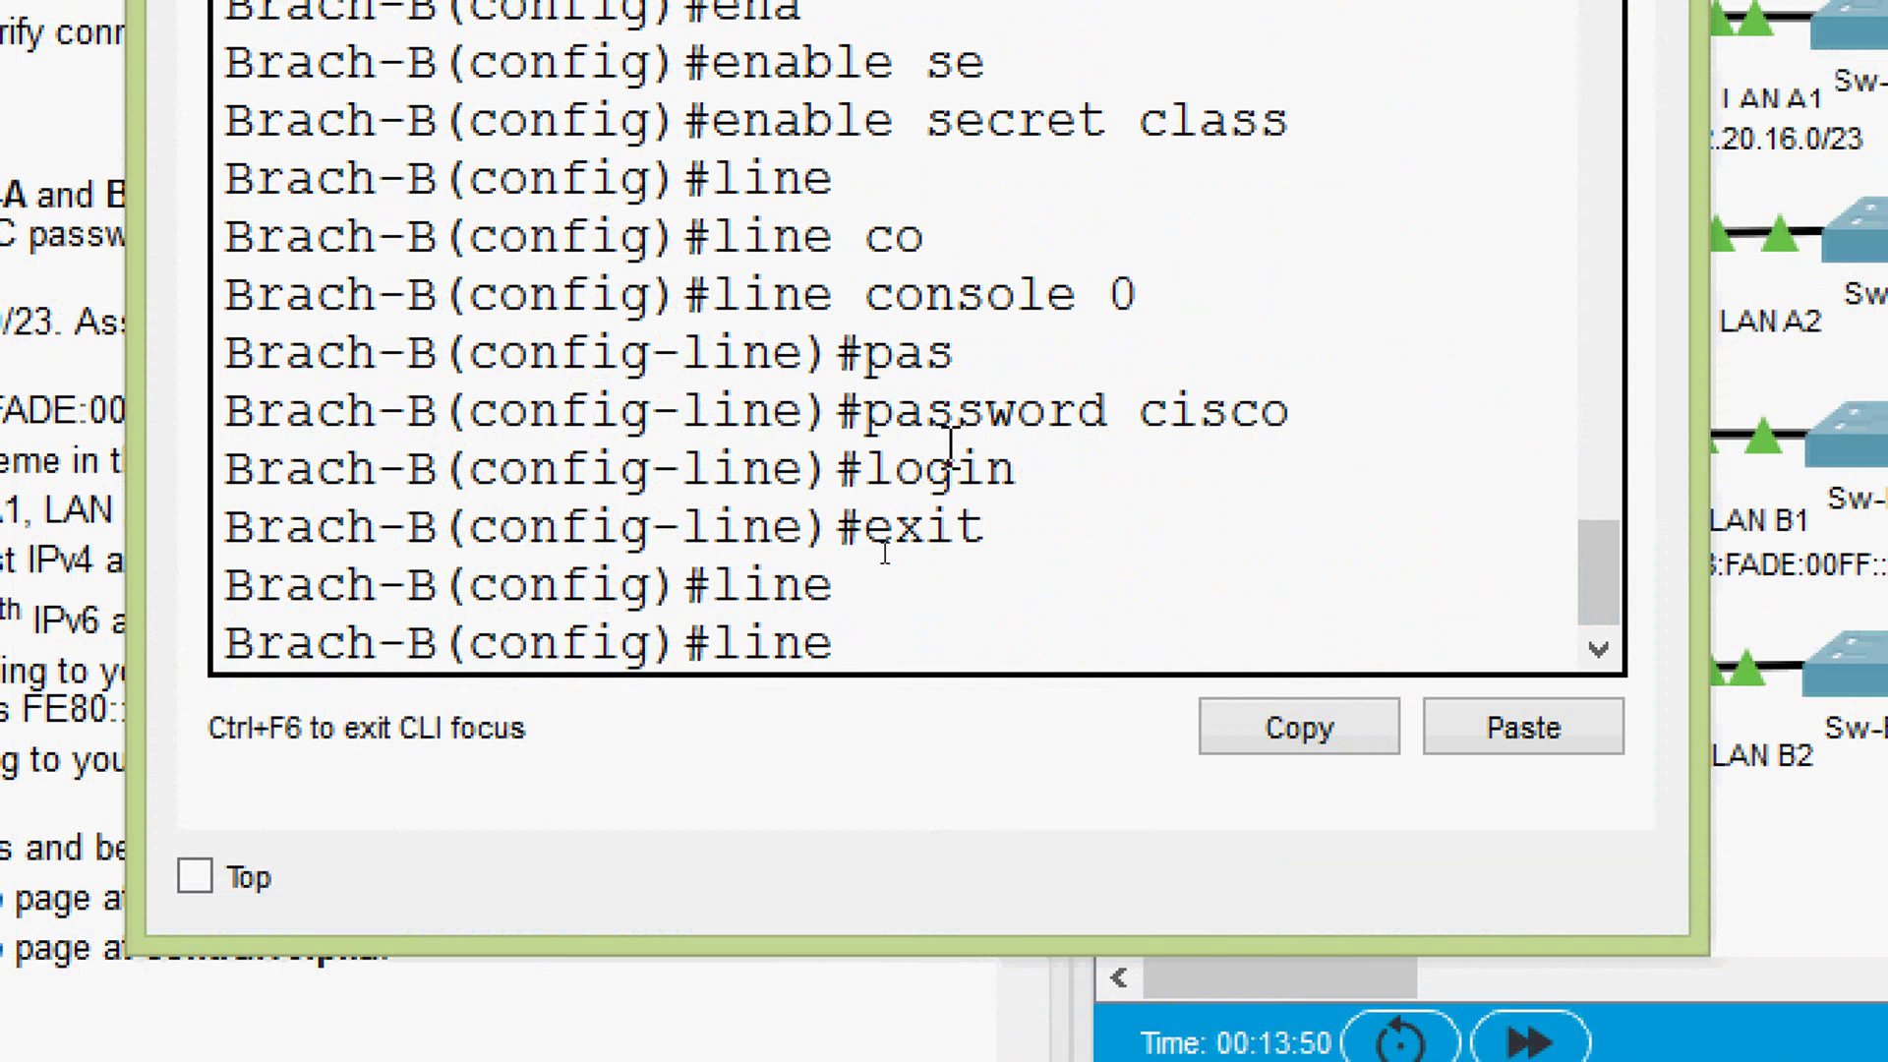
text(vt)
key(Tab)
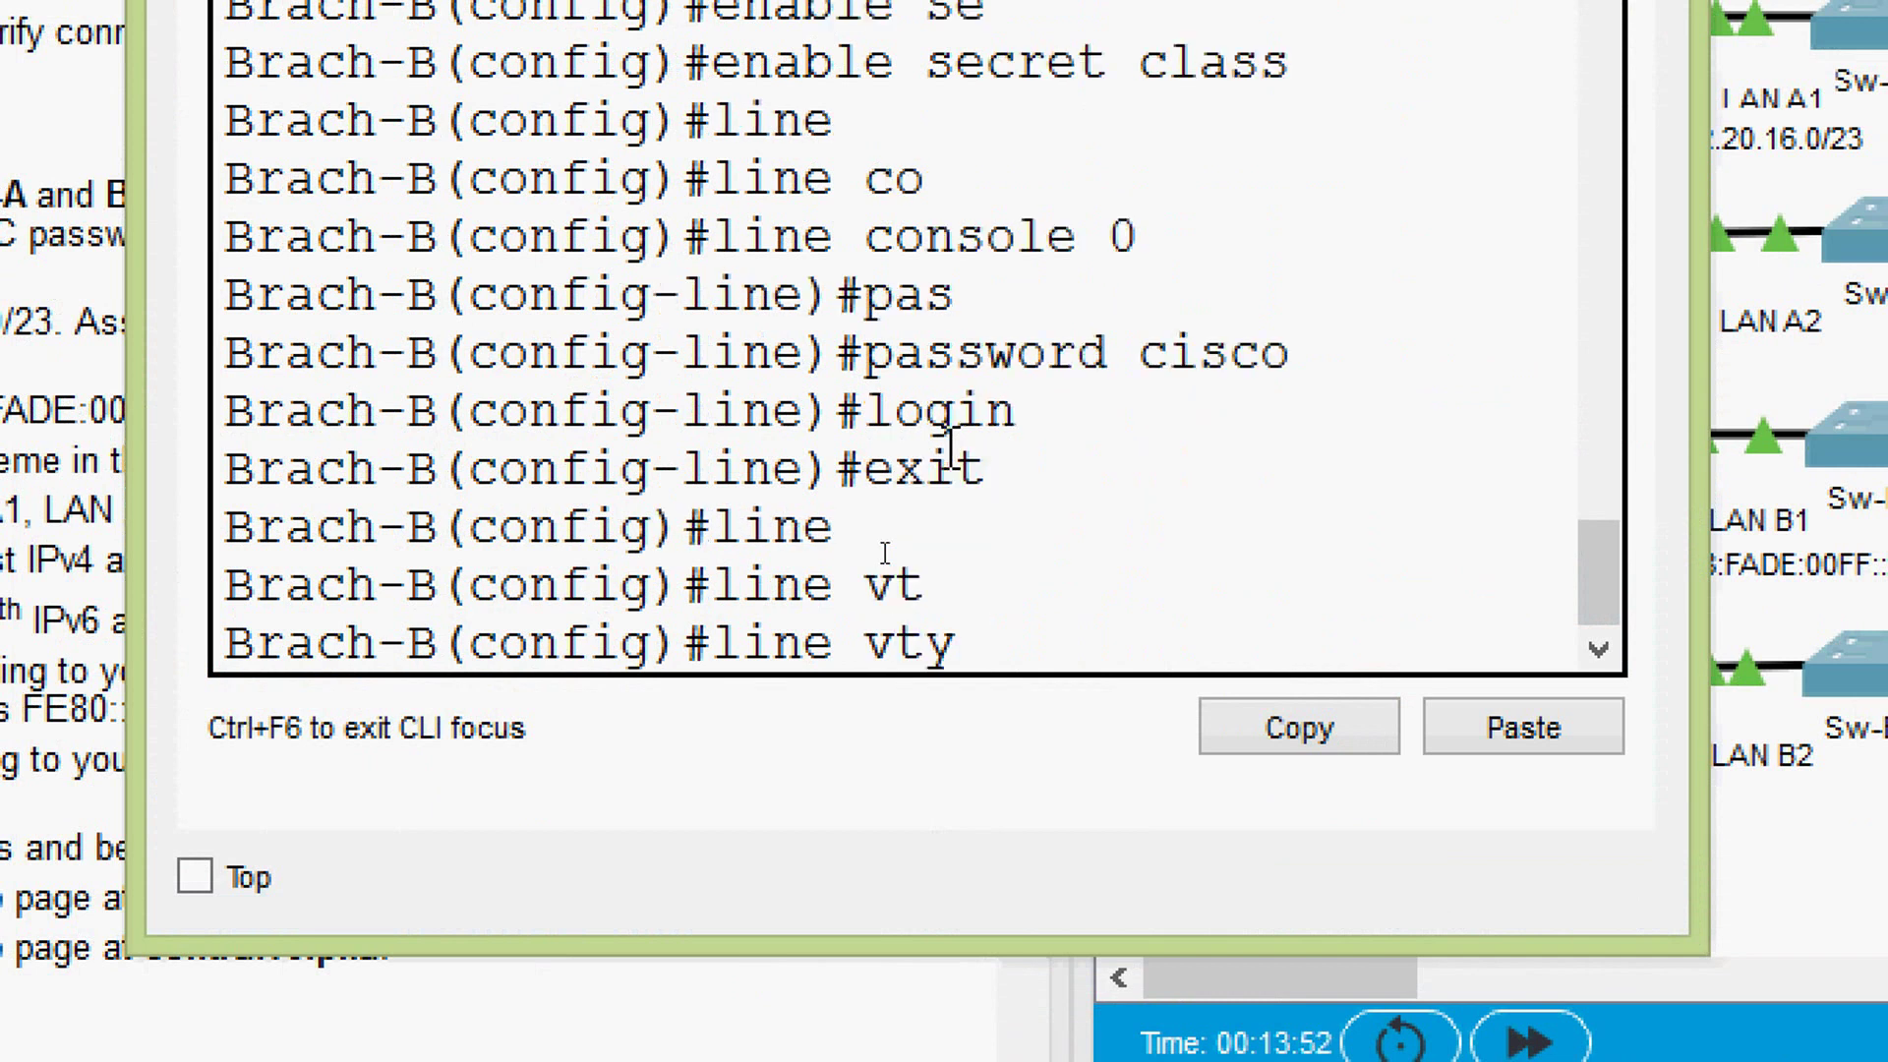
text(0 15)
key(Return)
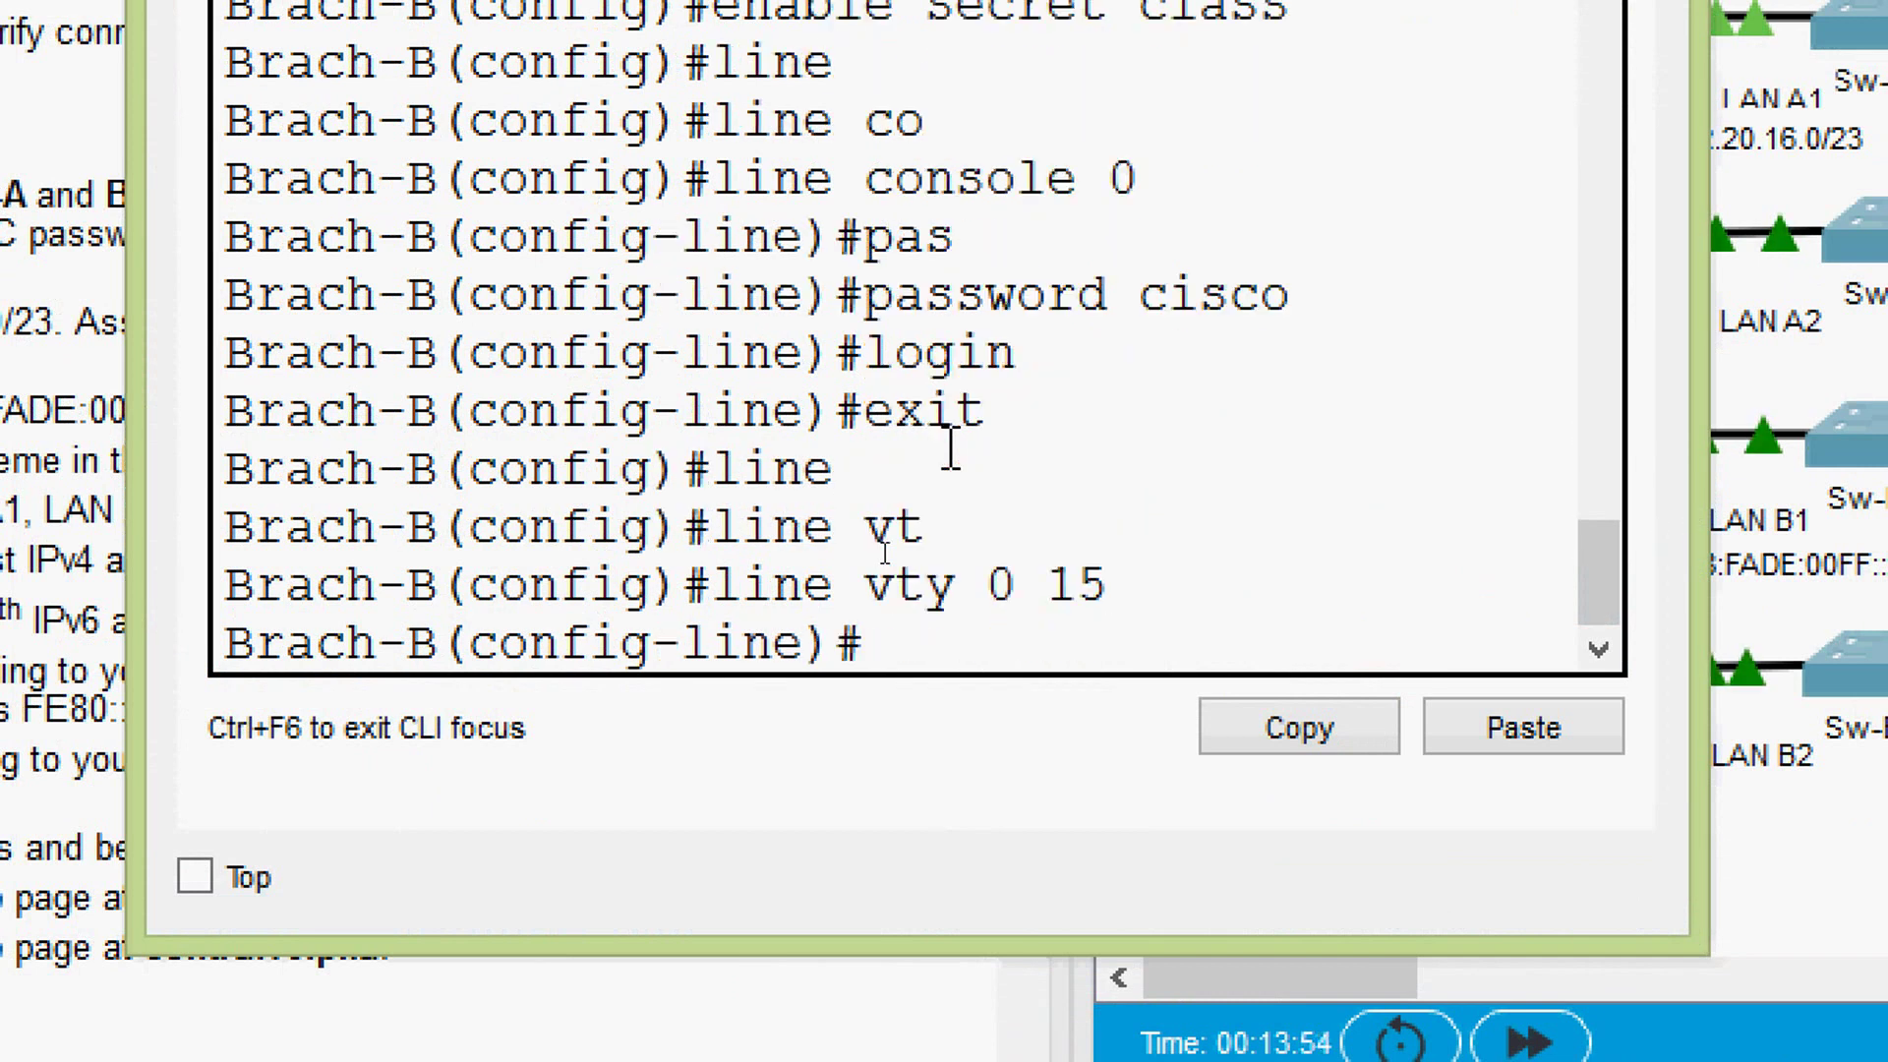
text(pas)
key(Tab)
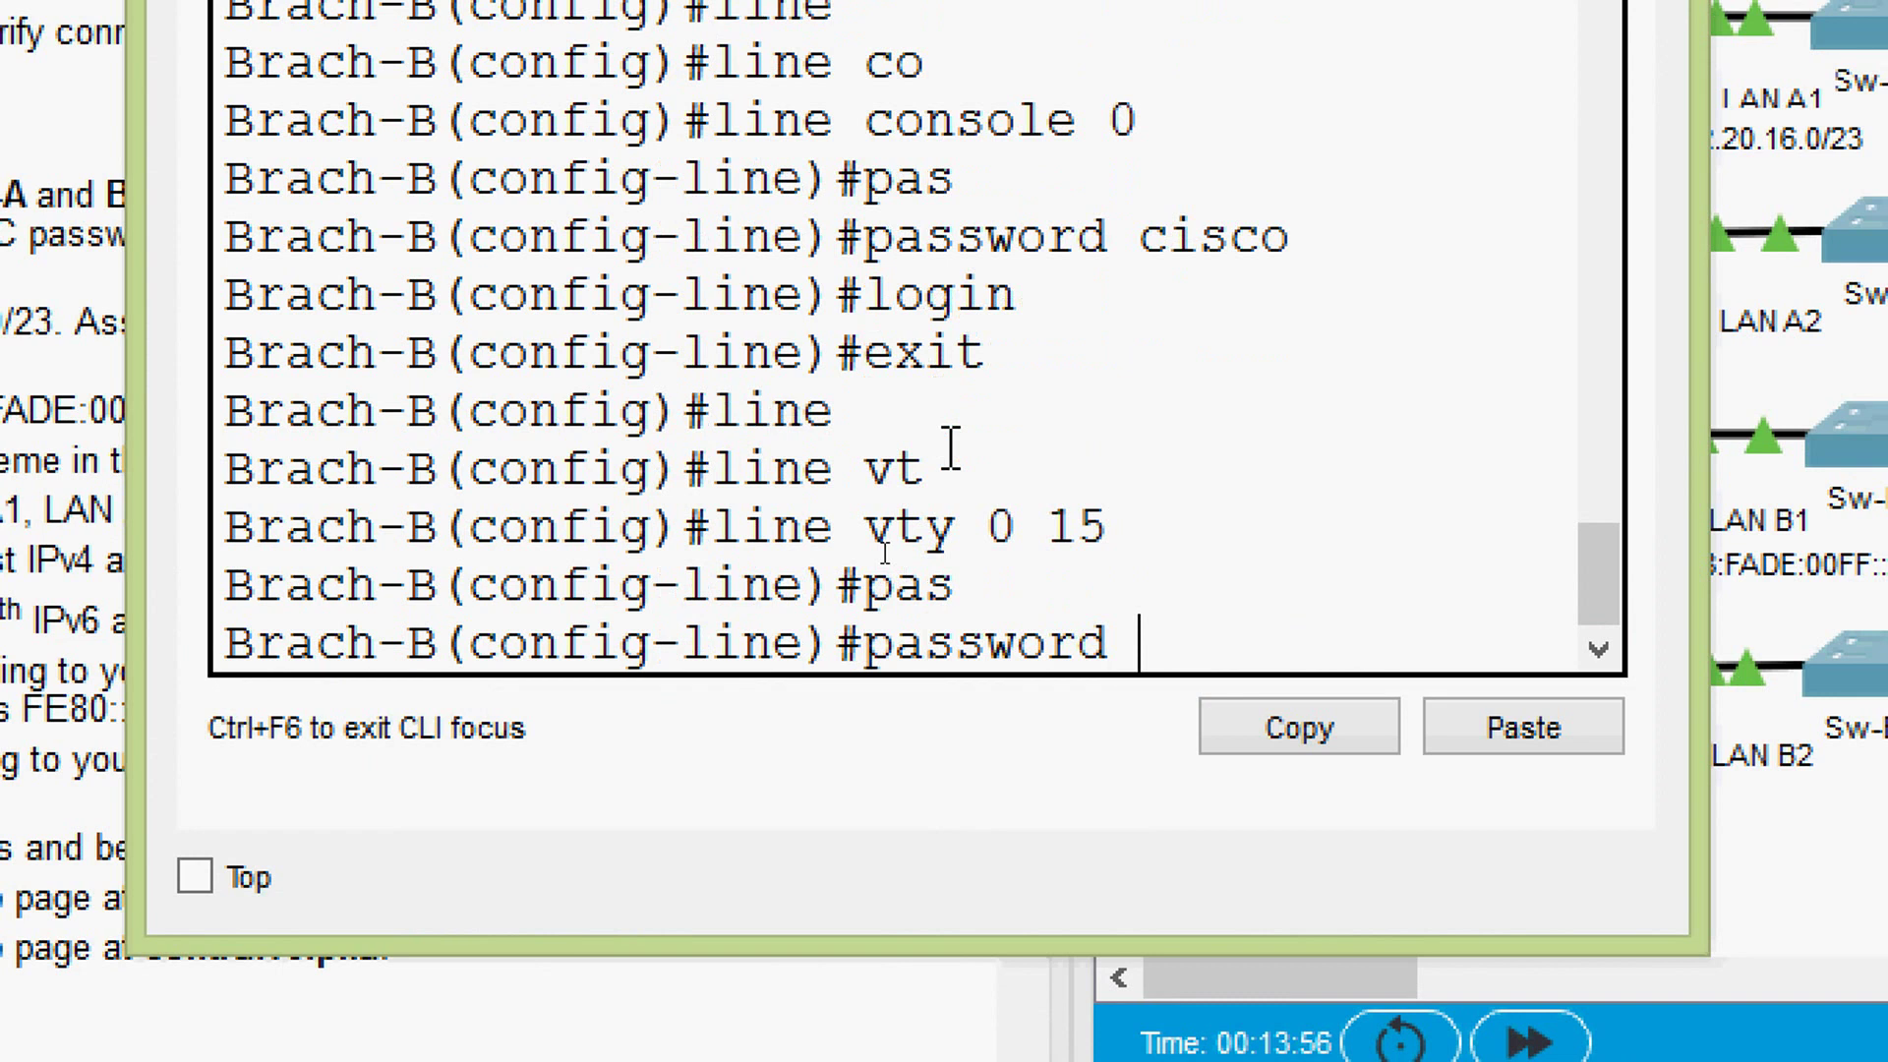
text(cisco)
key(Return)
text(e)#e)
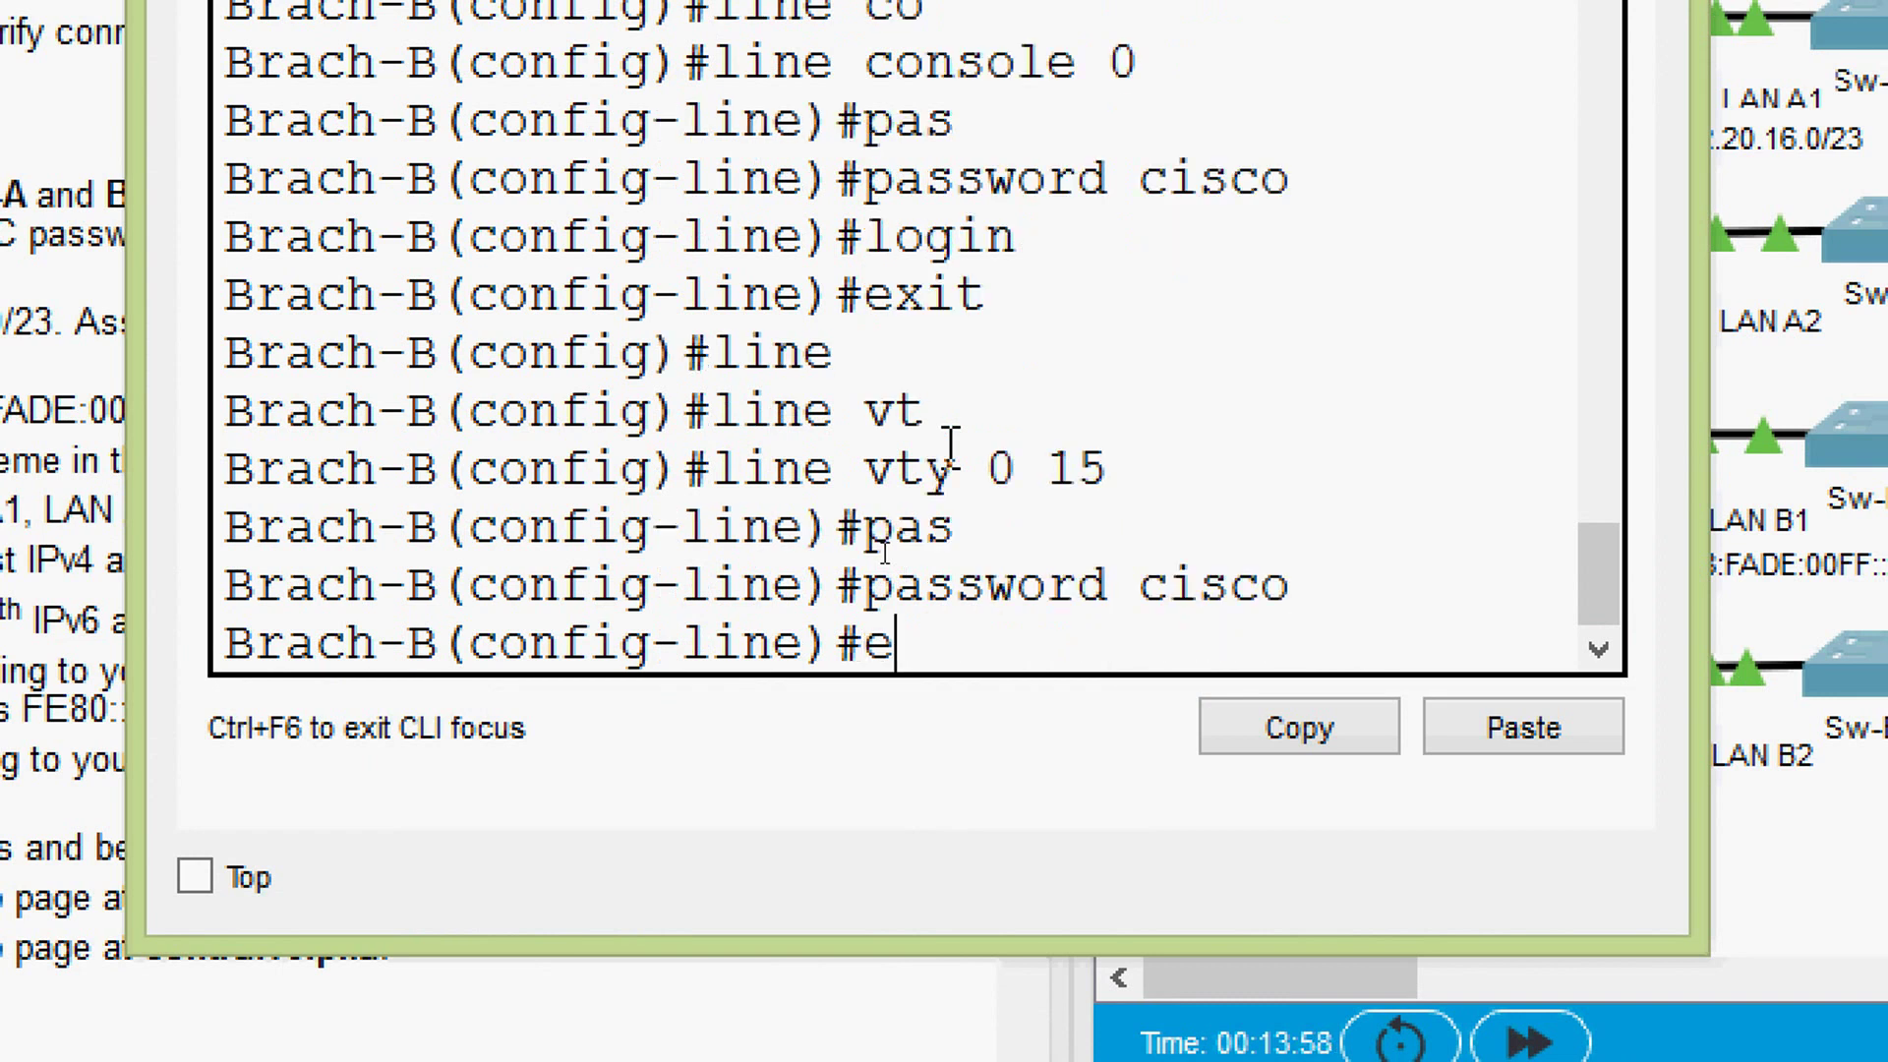
text(xit)
key(Return)
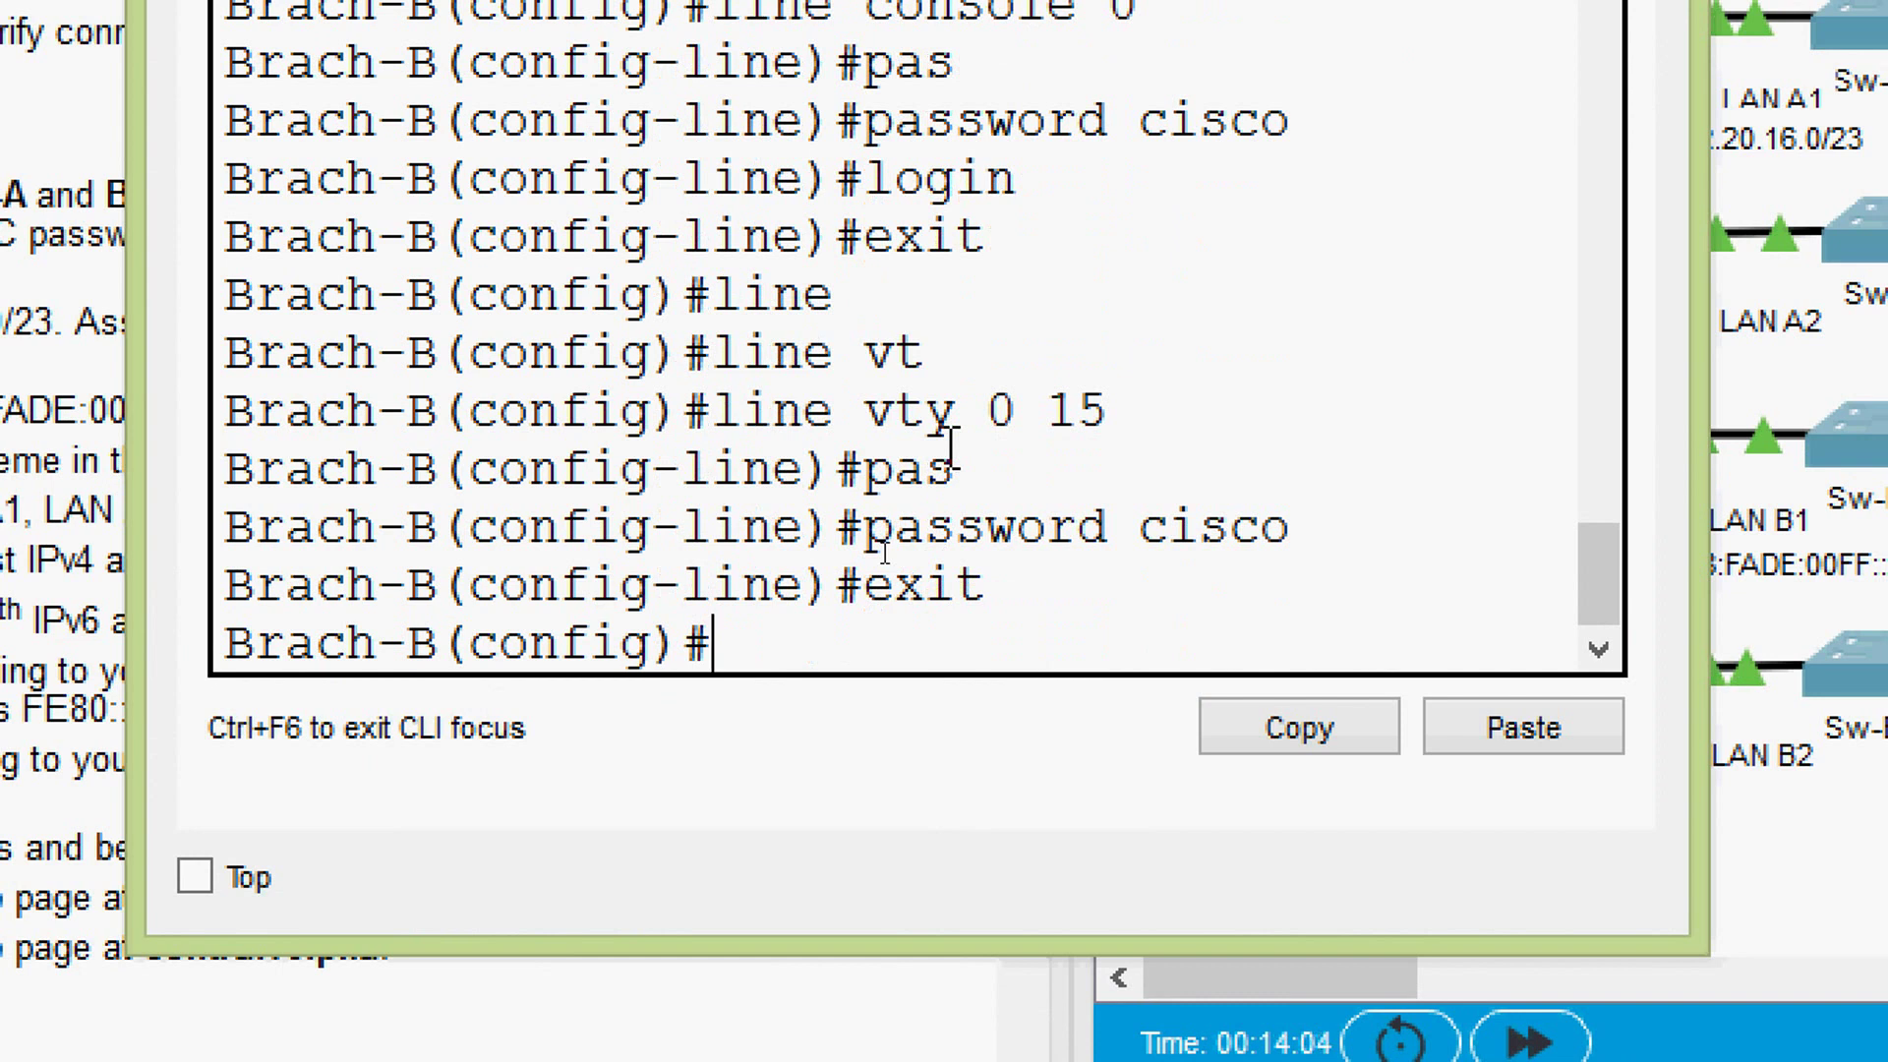
- Enable service password-encryption on Brach-B
text(ser)
key(Tab)
text(pas)
key(Tab)
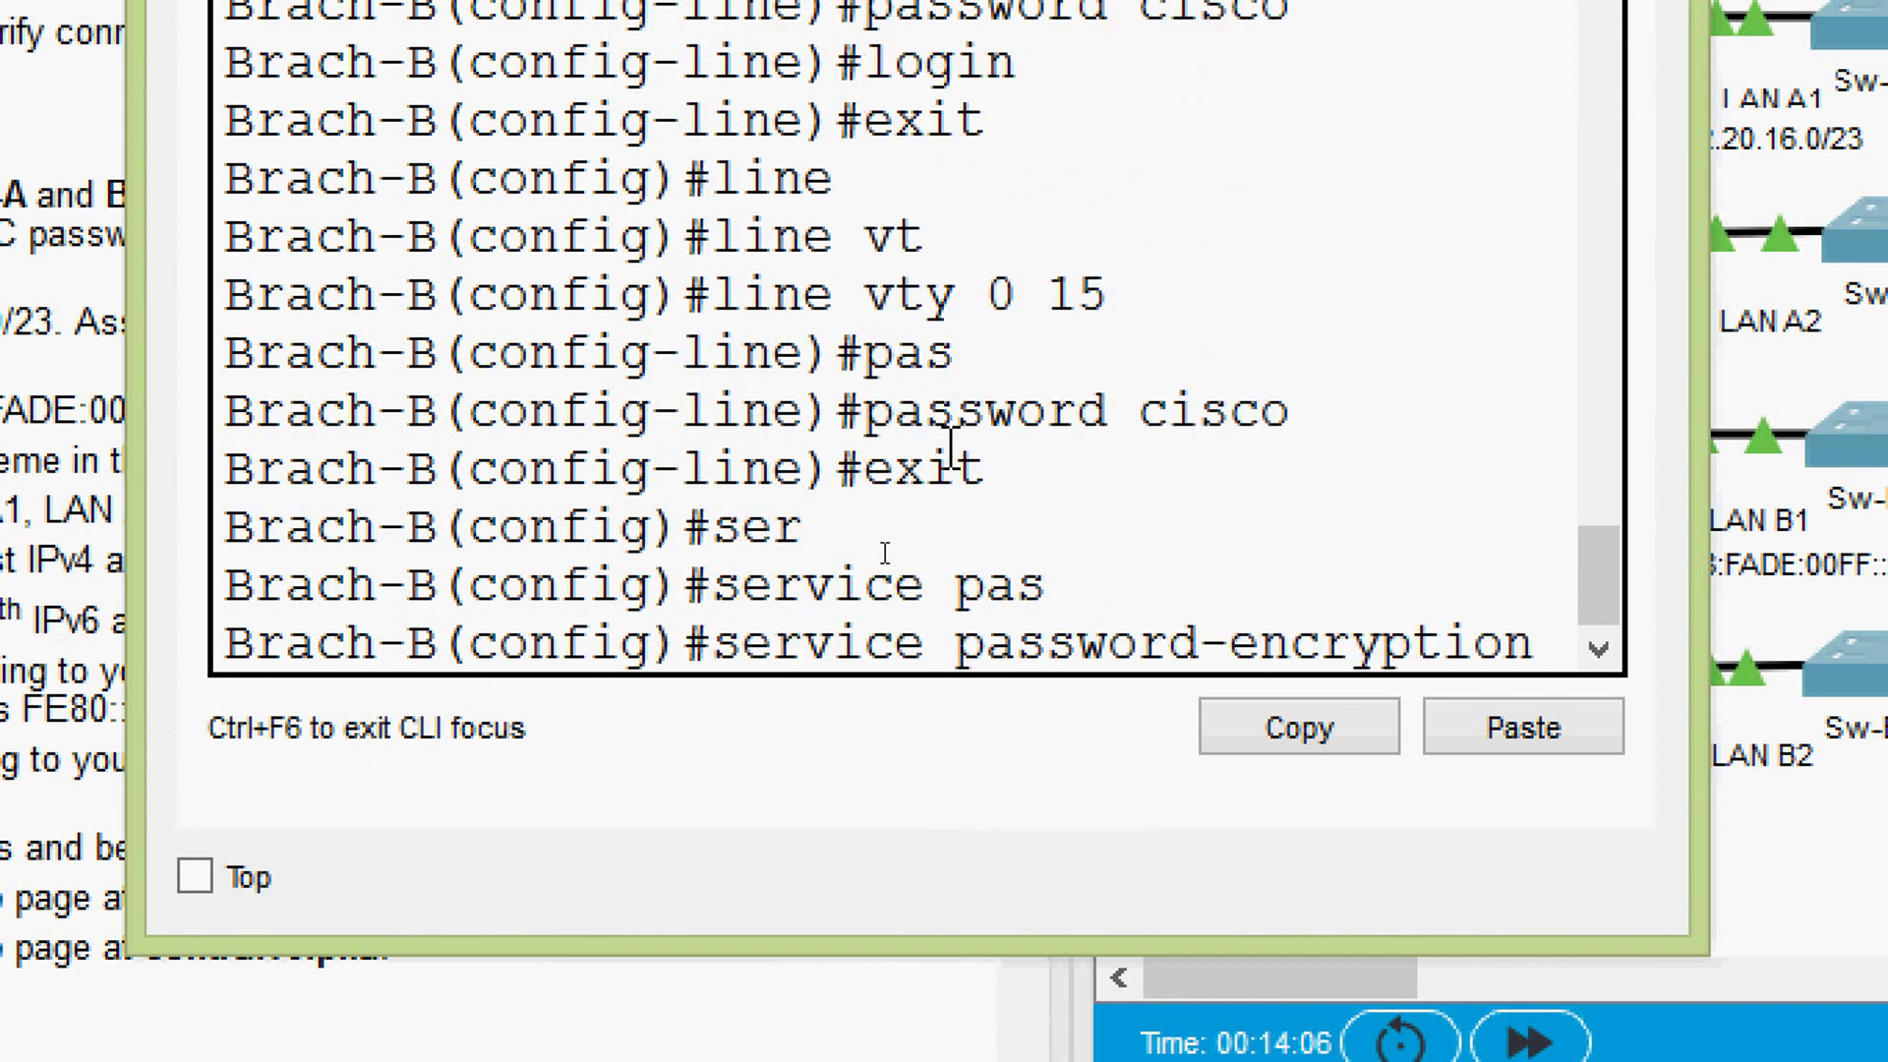
key(Return)
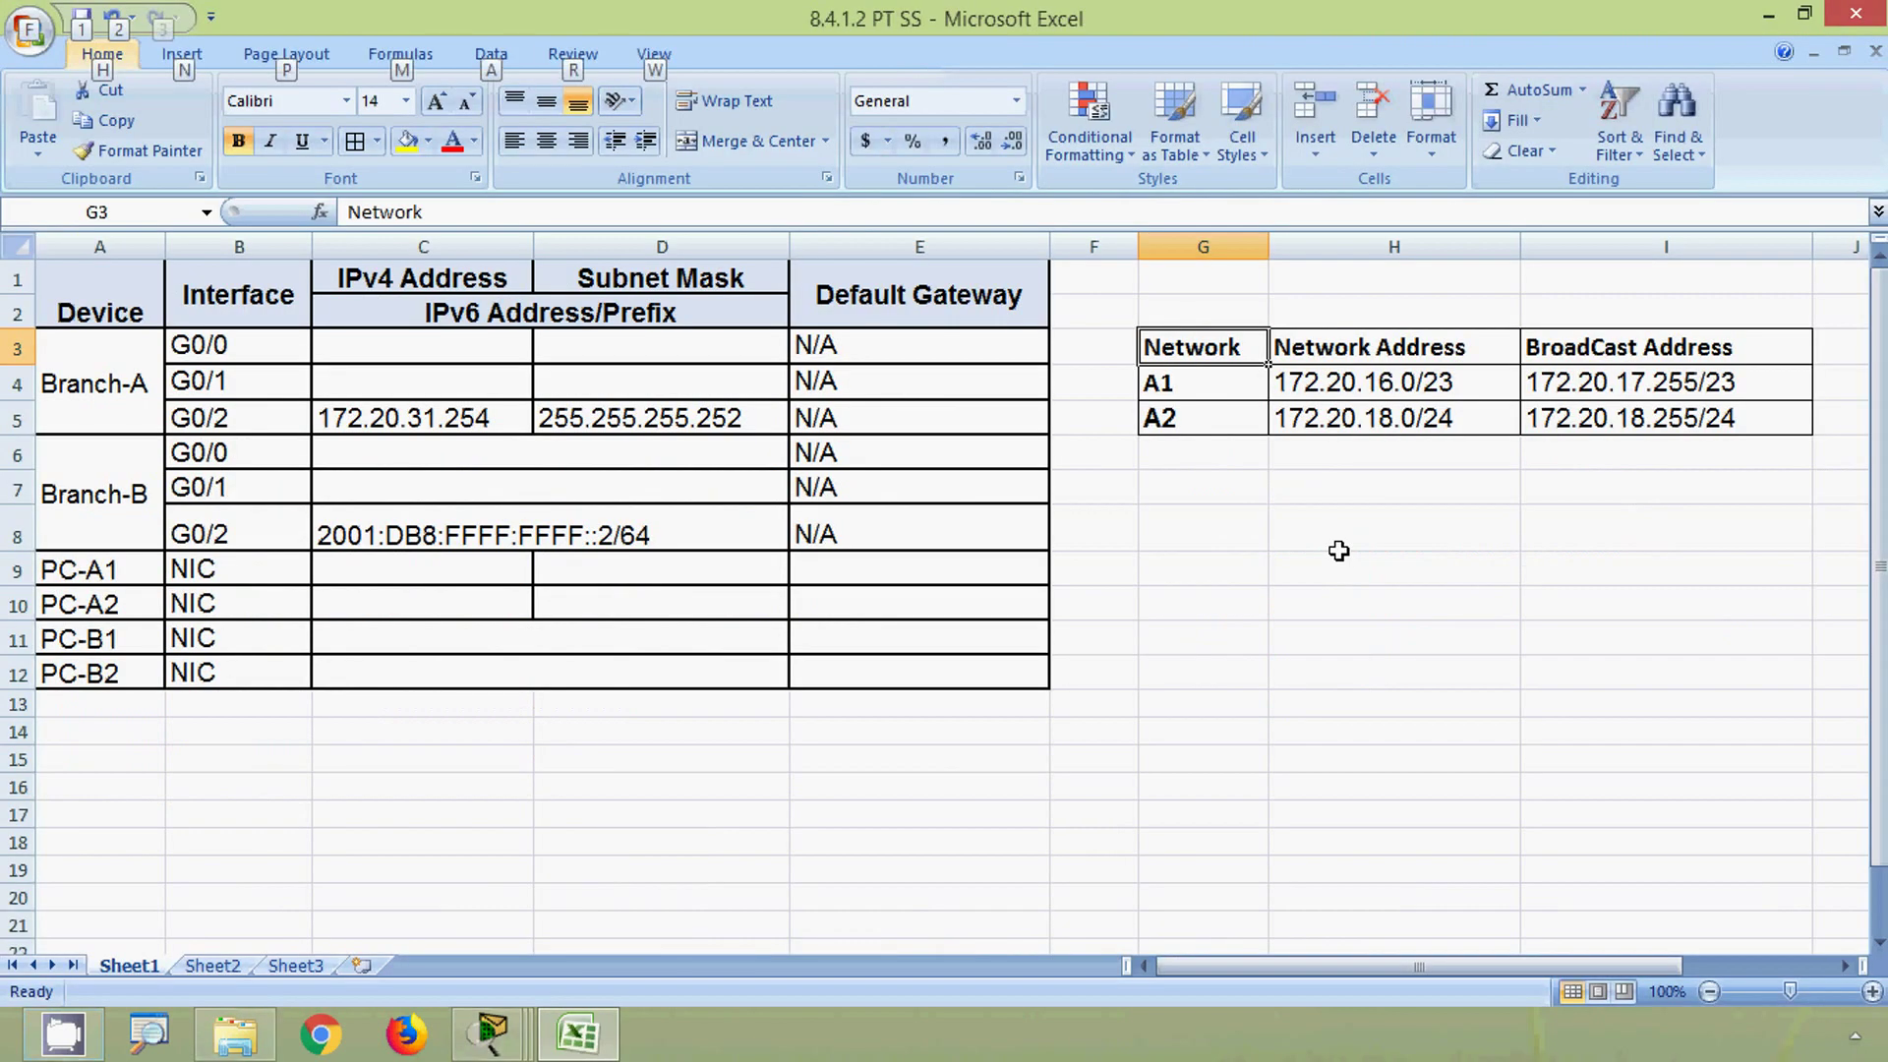
- Check the A1 network 172.20.16.0/23 and A2 broadcast 172.20.18.255/24 cells
click(1205, 390)
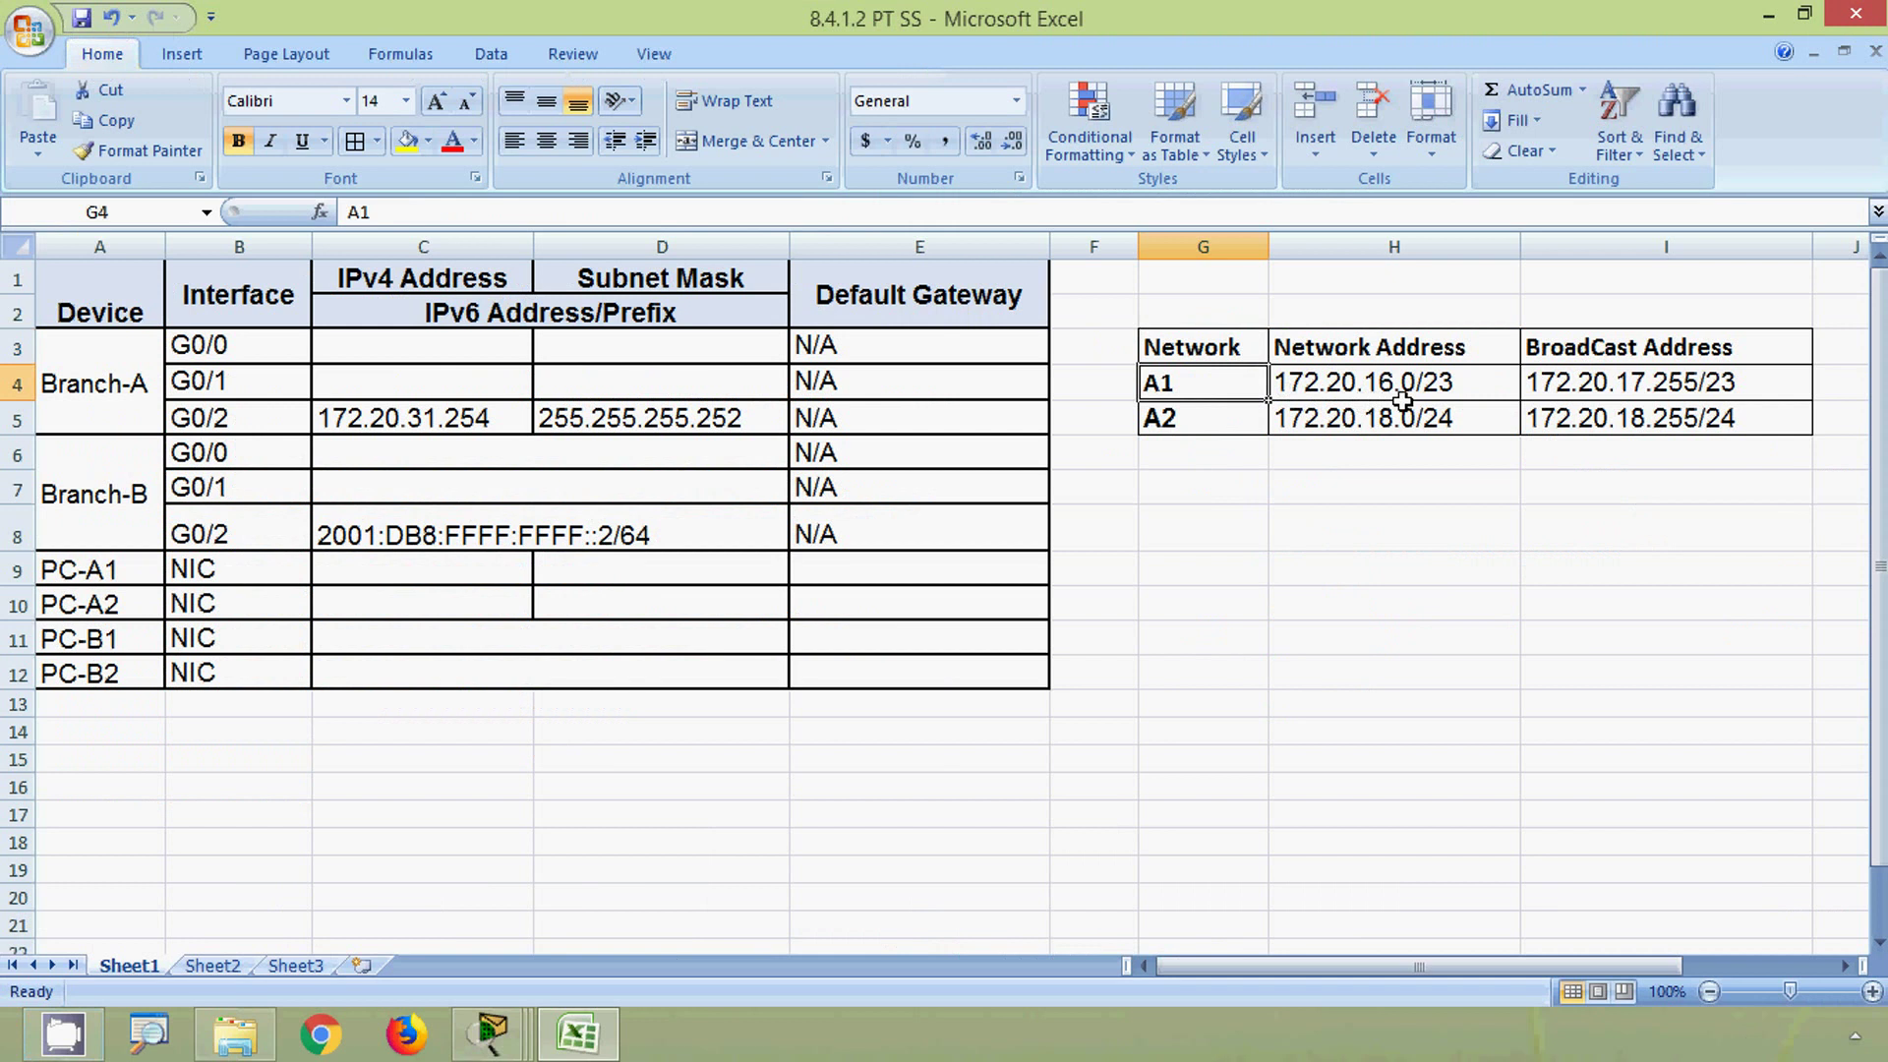
click(1394, 391)
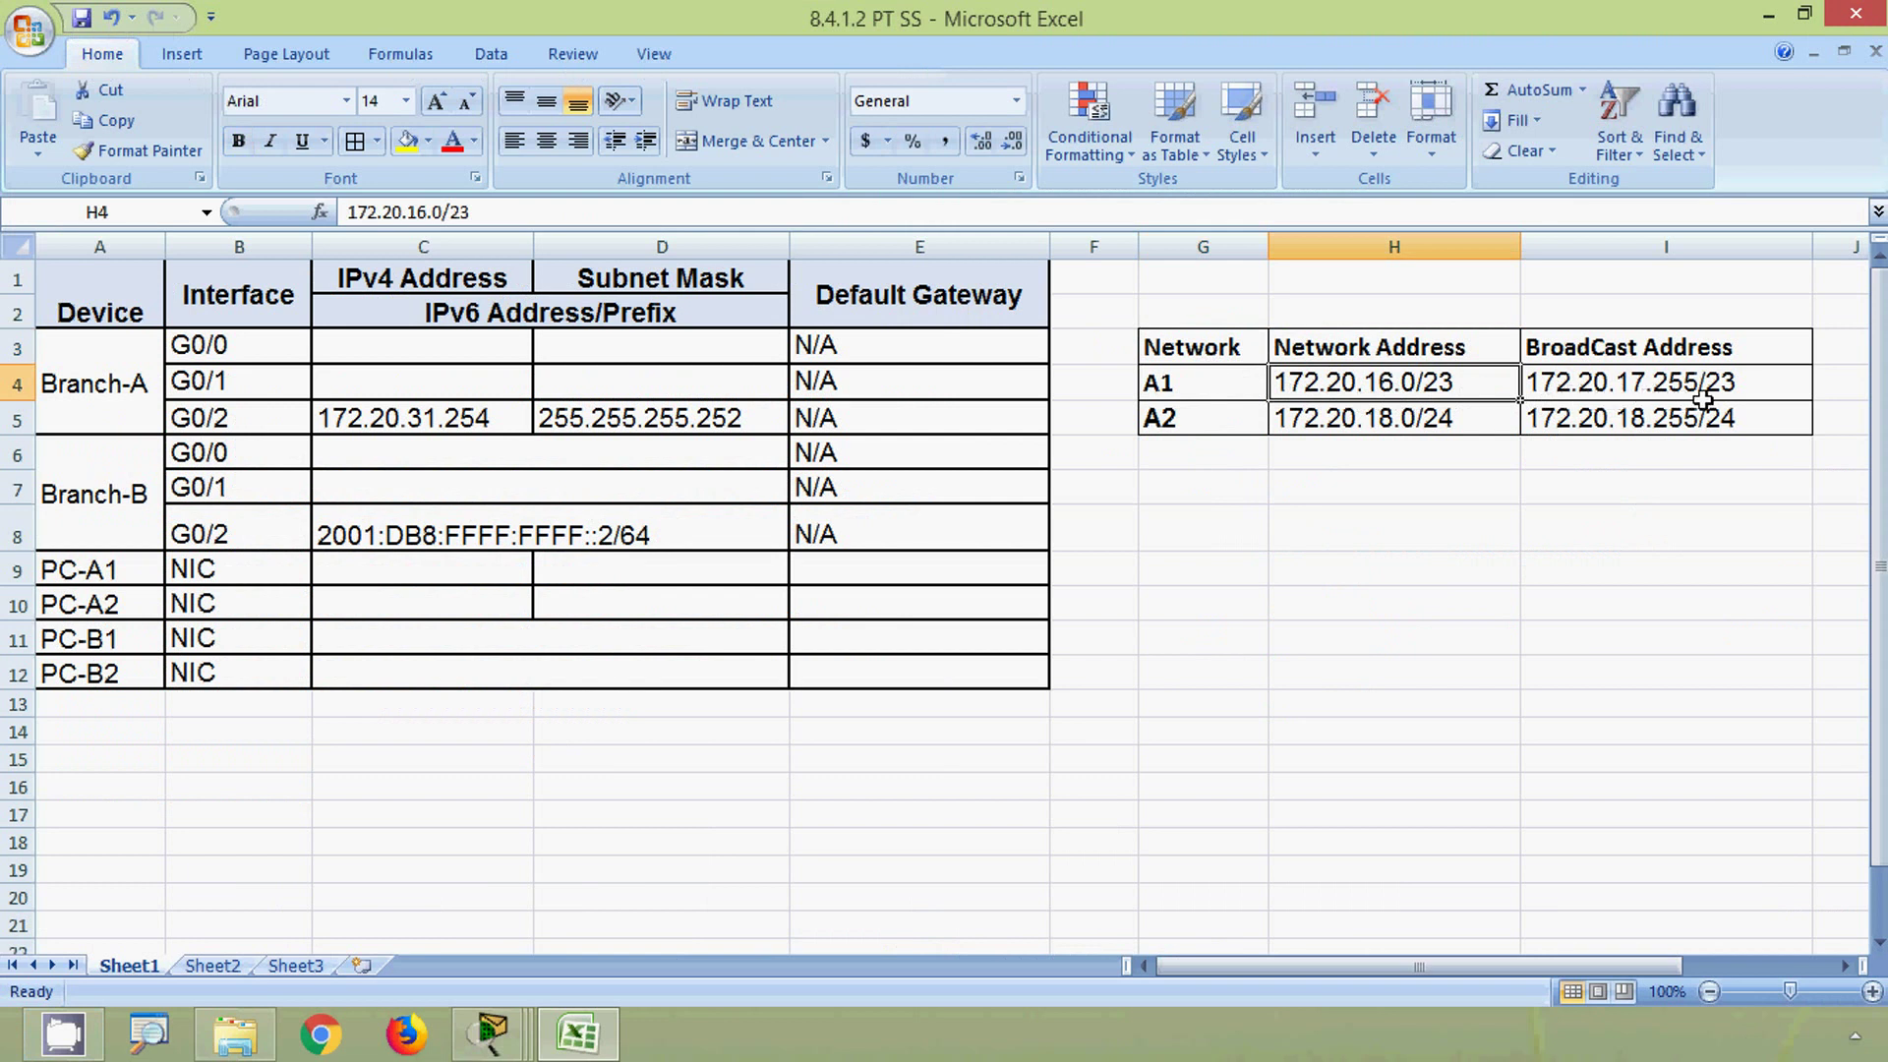
key(Down)
key(Left)
key(alt)
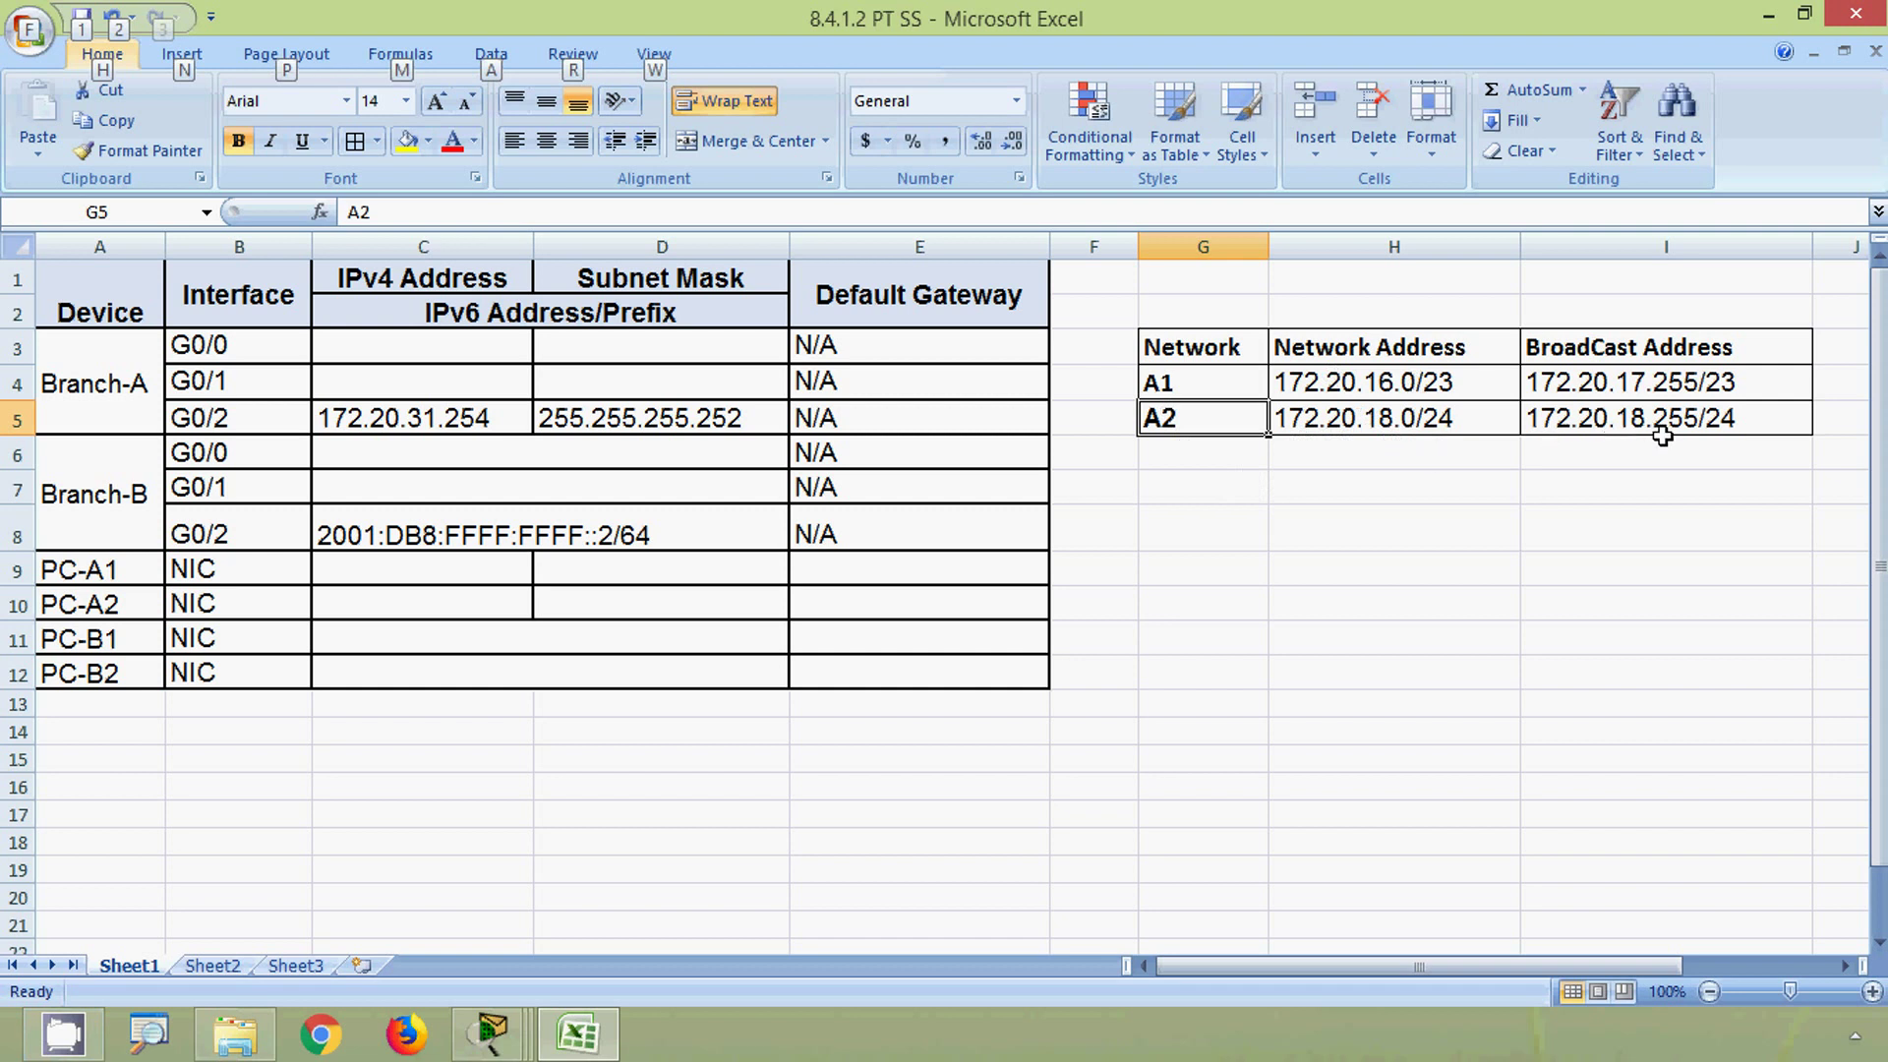
click(1662, 433)
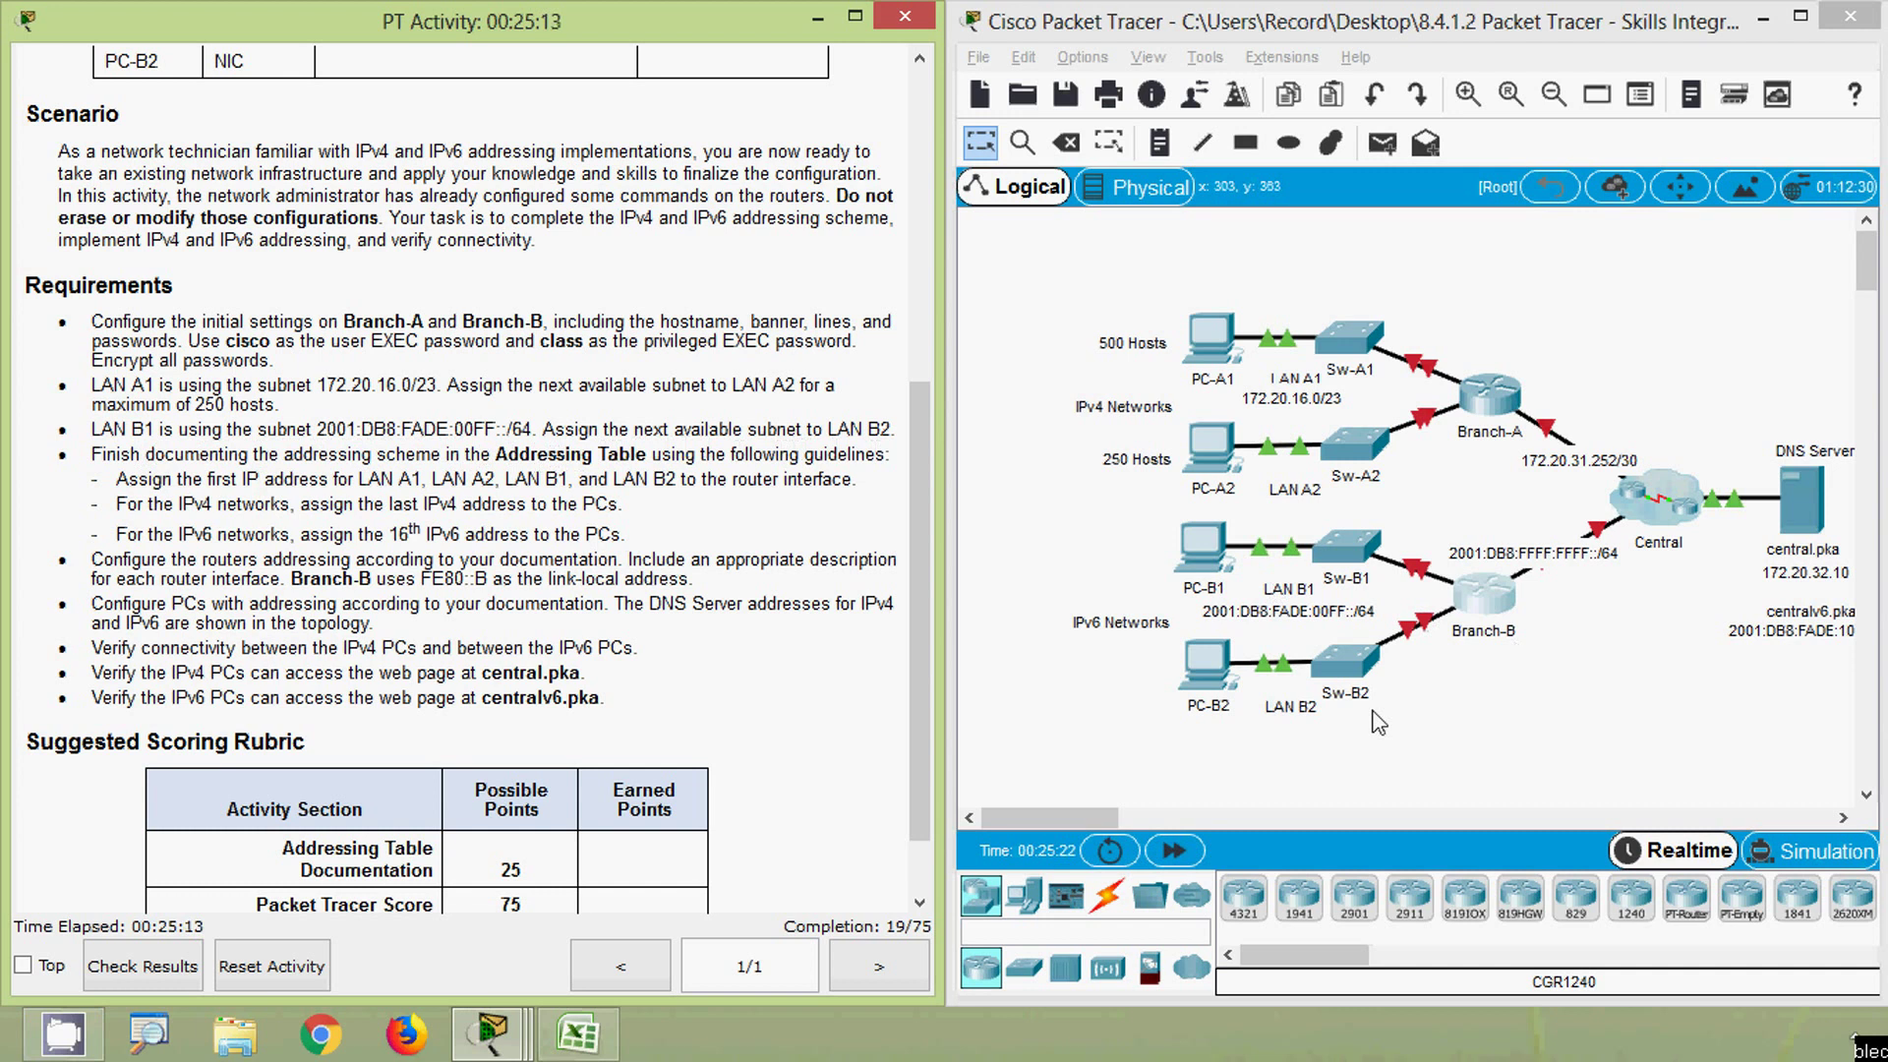
key(alt+Tab)
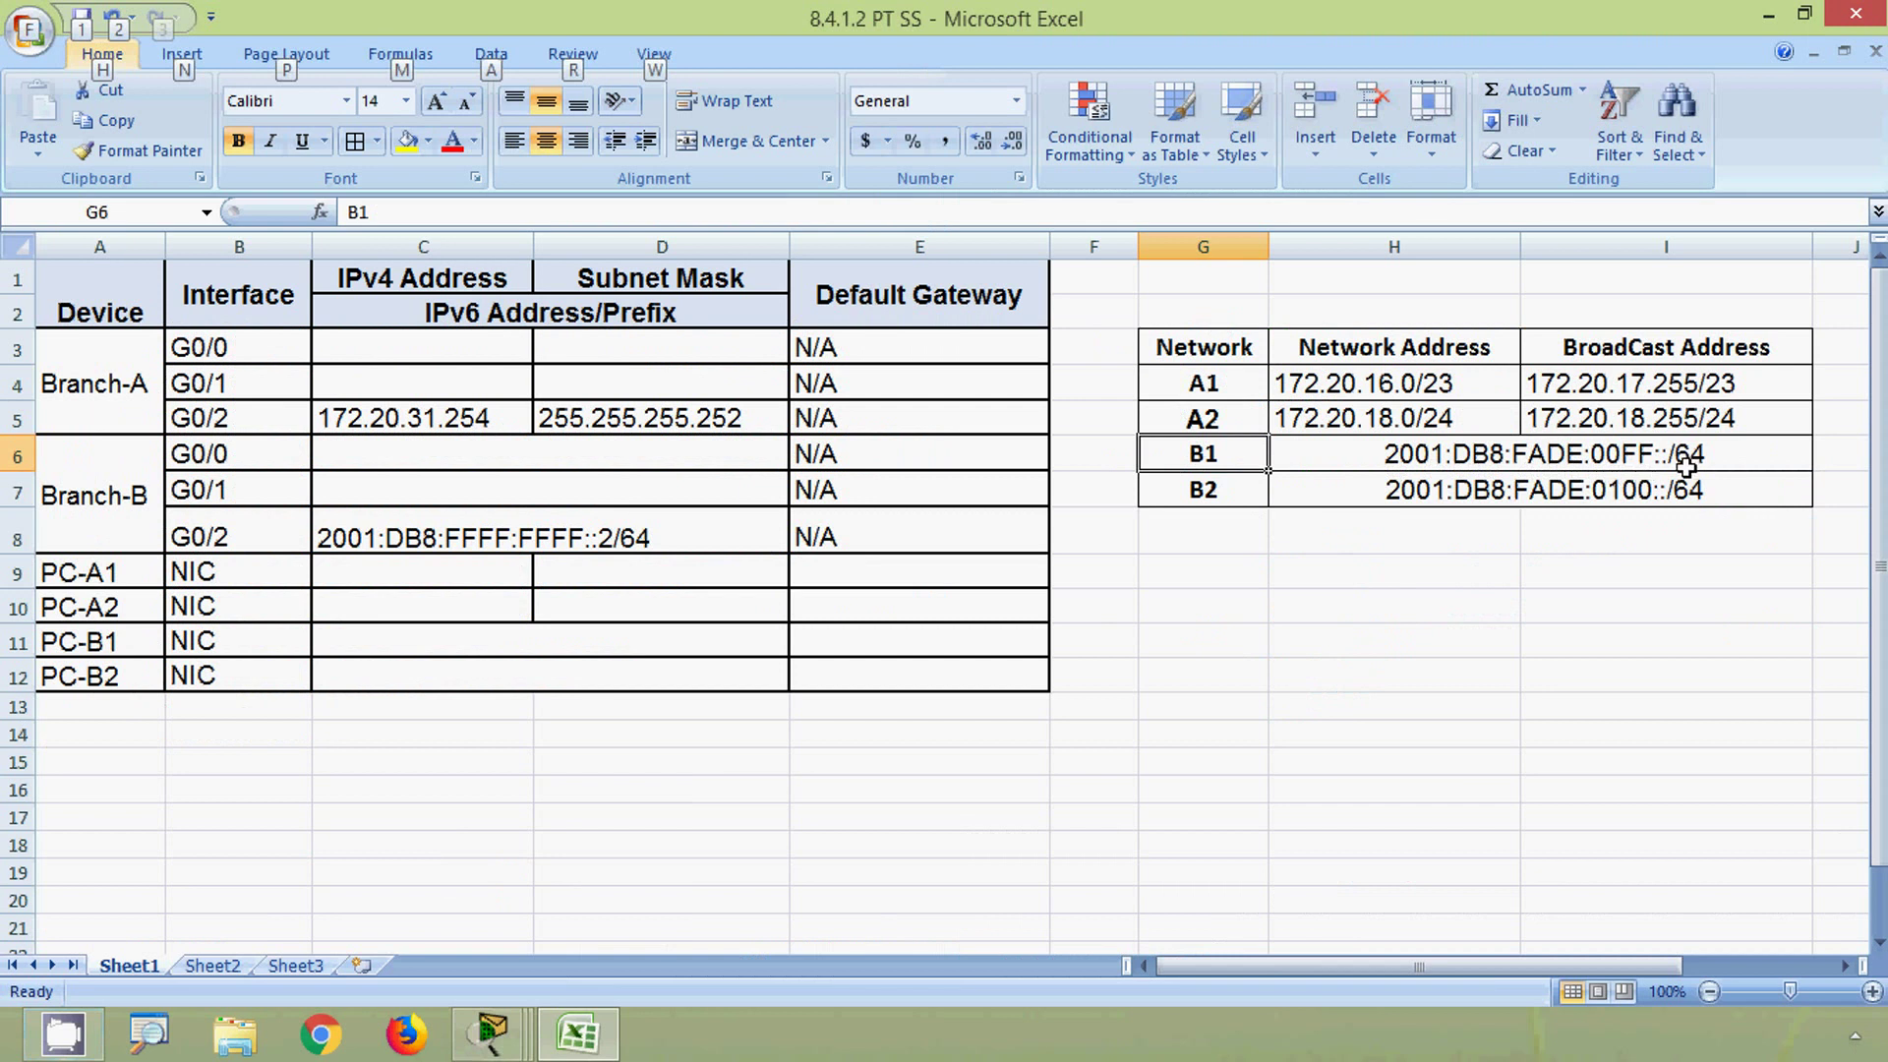
key(Escape)
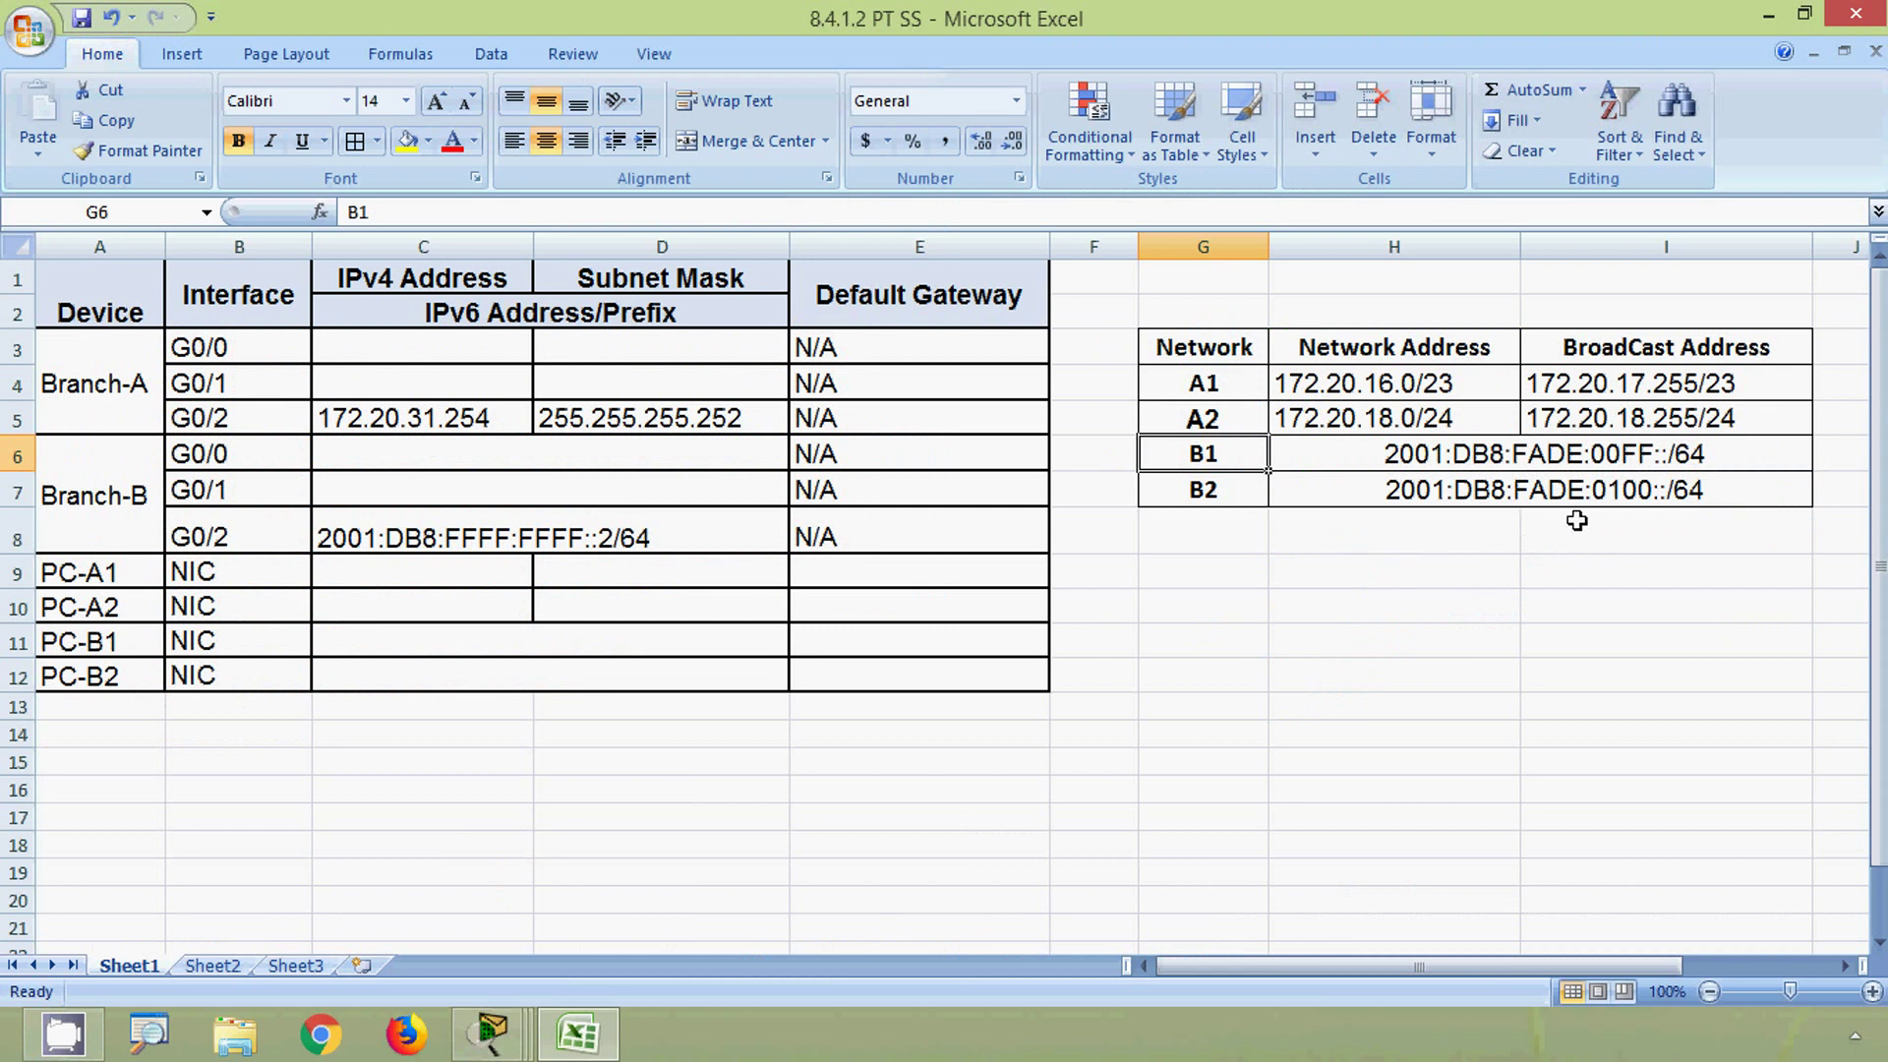
click(1620, 458)
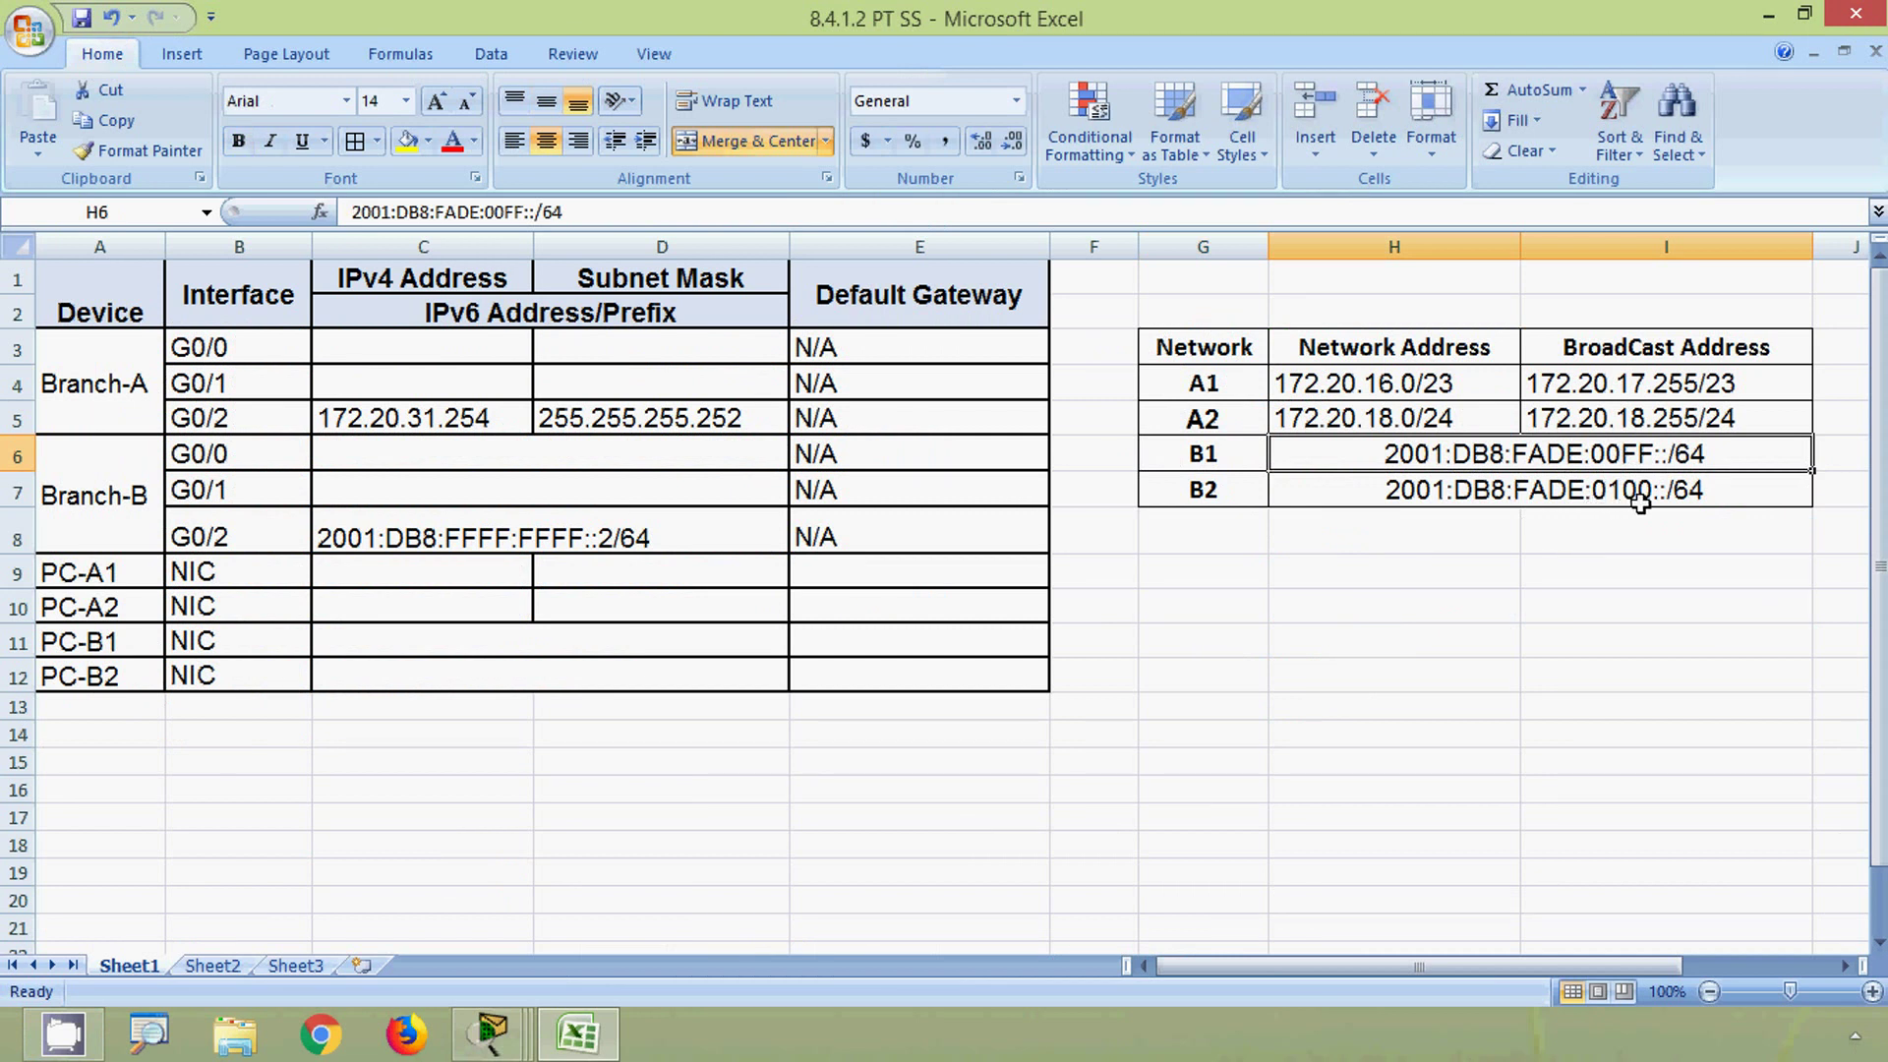
click(1640, 490)
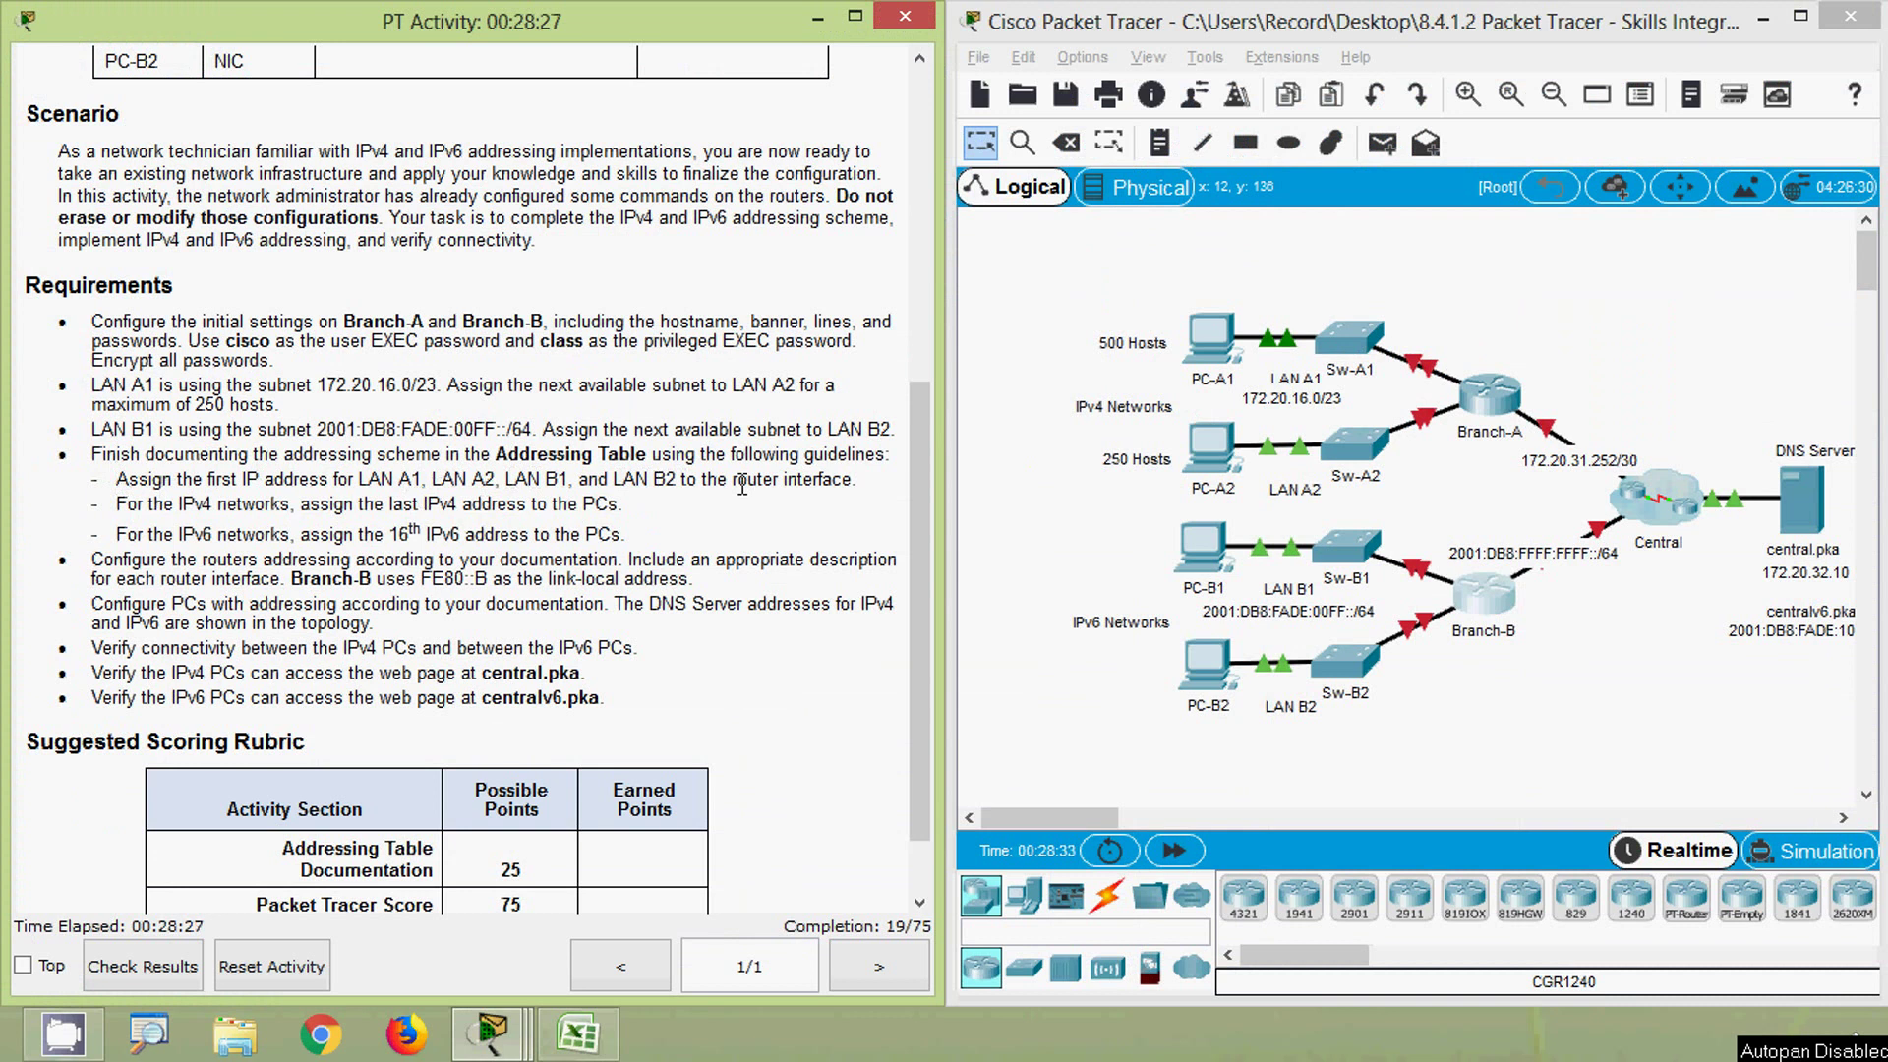
- Hide Excel to read Branch-A's Gig0/1 link to Sw-A1, then bring the addressing table back
click(578, 1032)
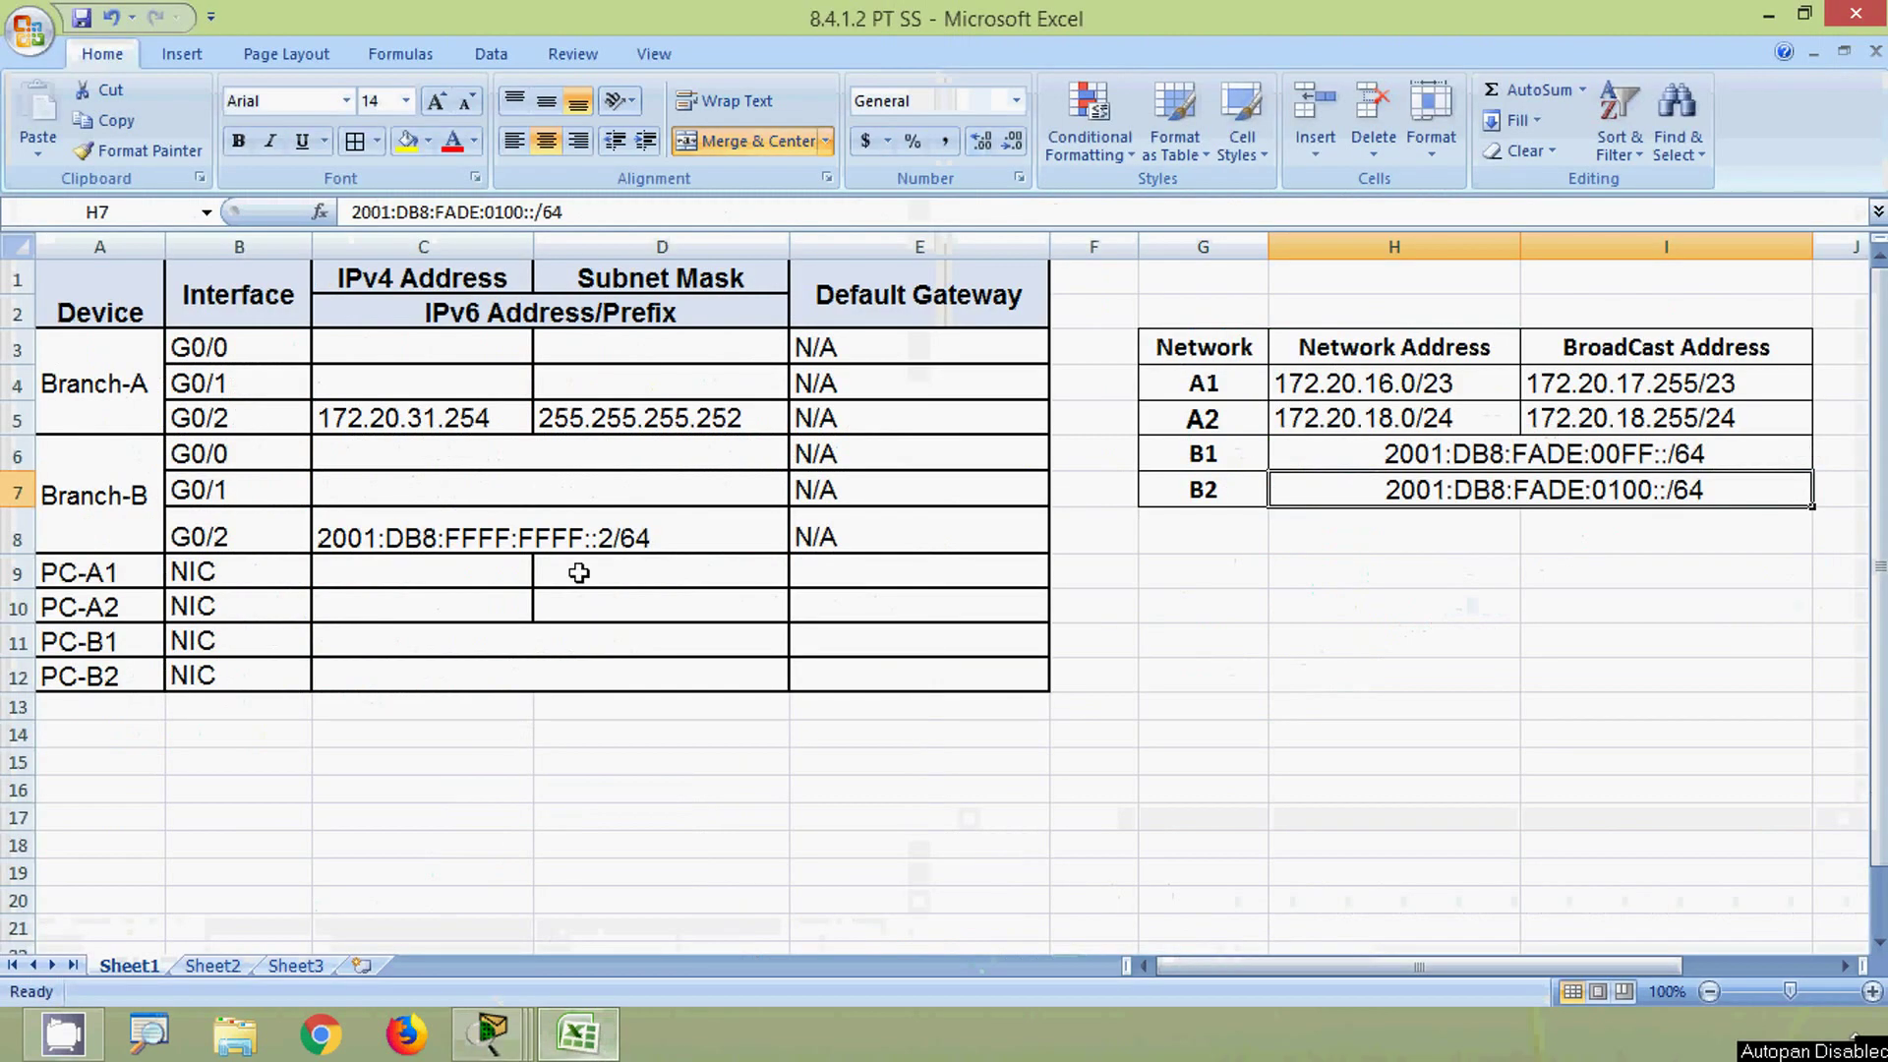
click(1767, 16)
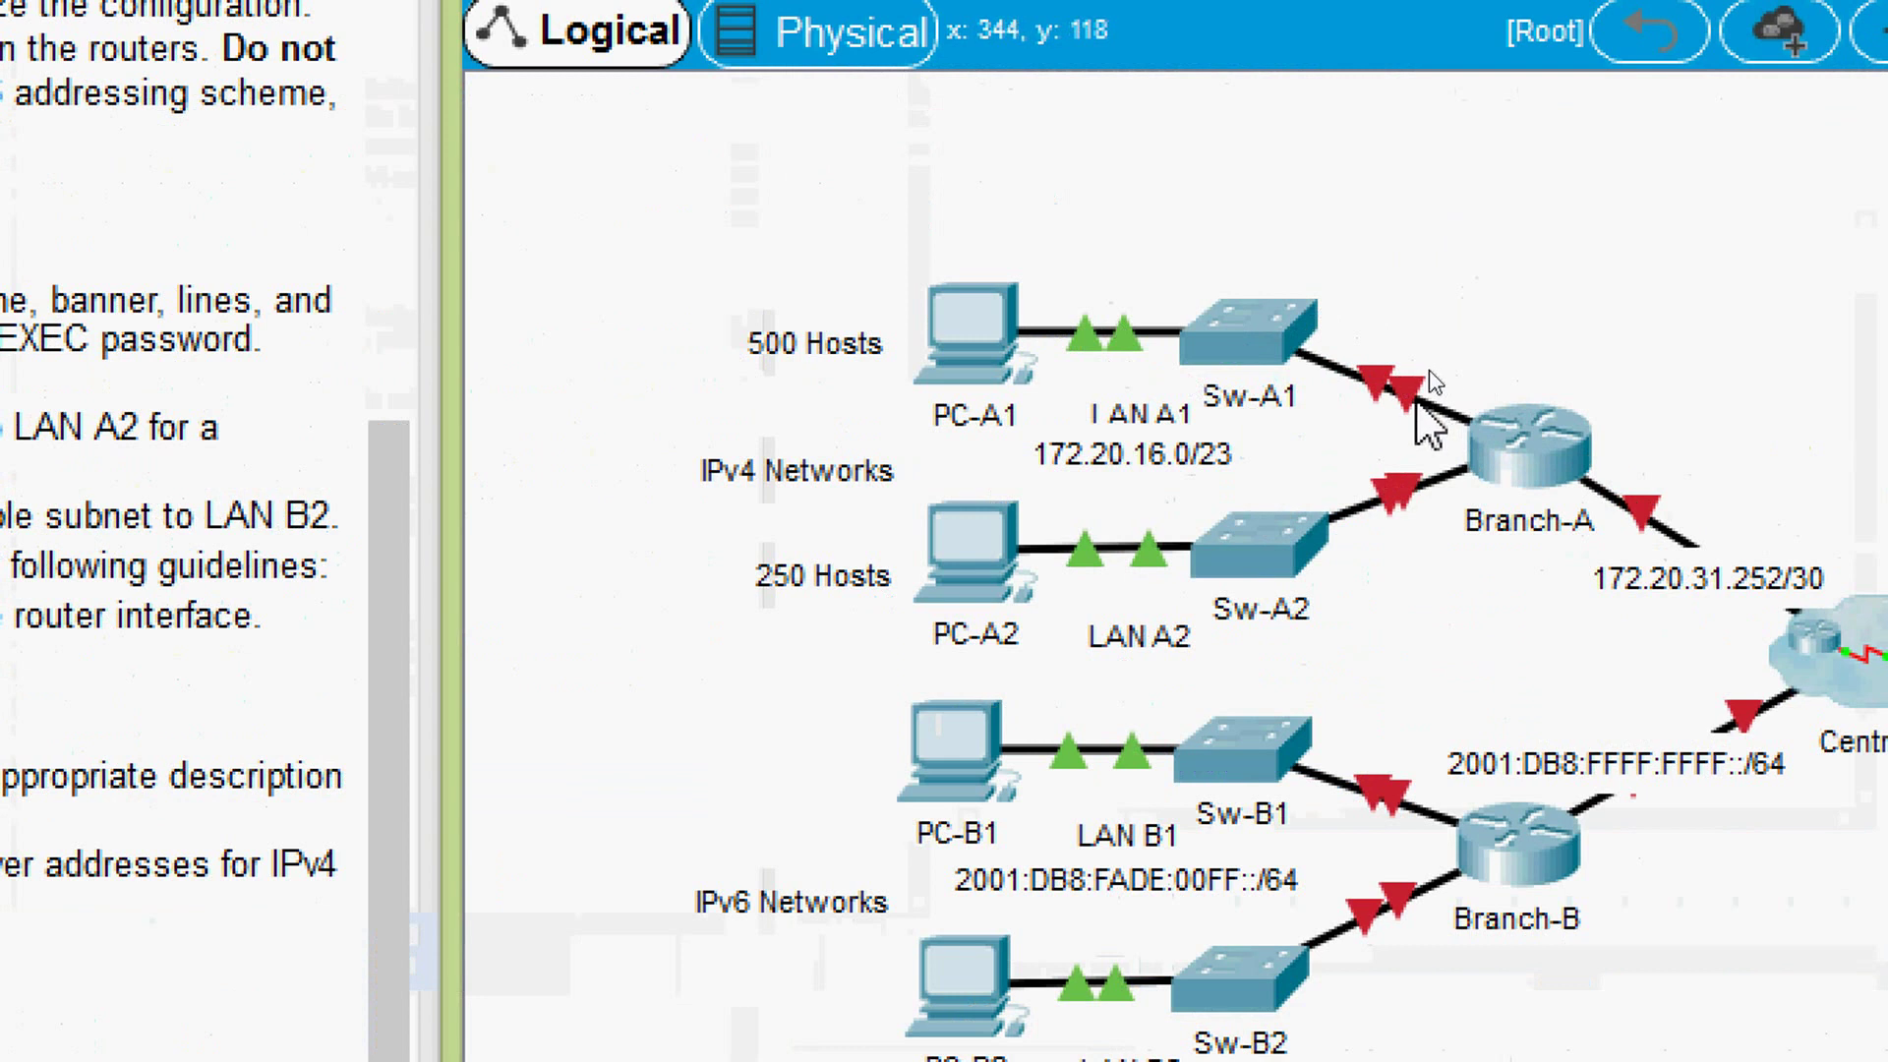
mouse_move(1411, 402)
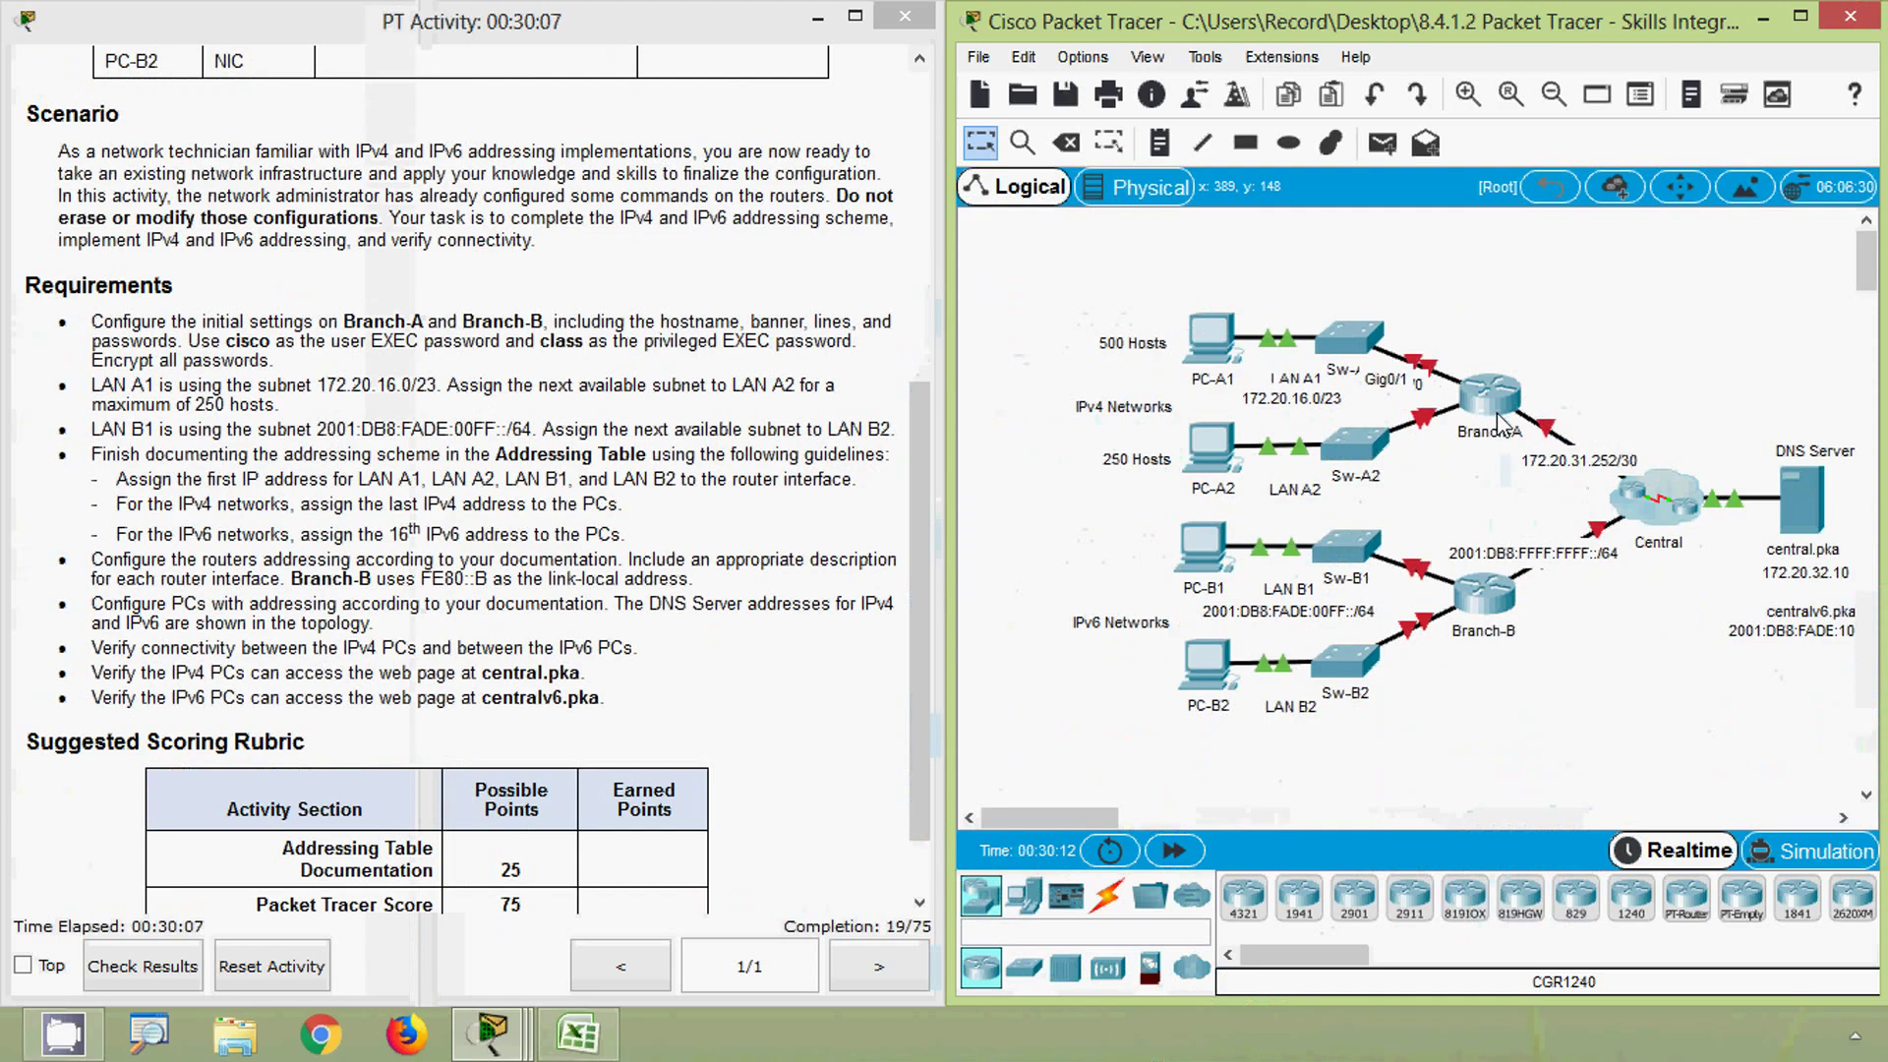
click(588, 1055)
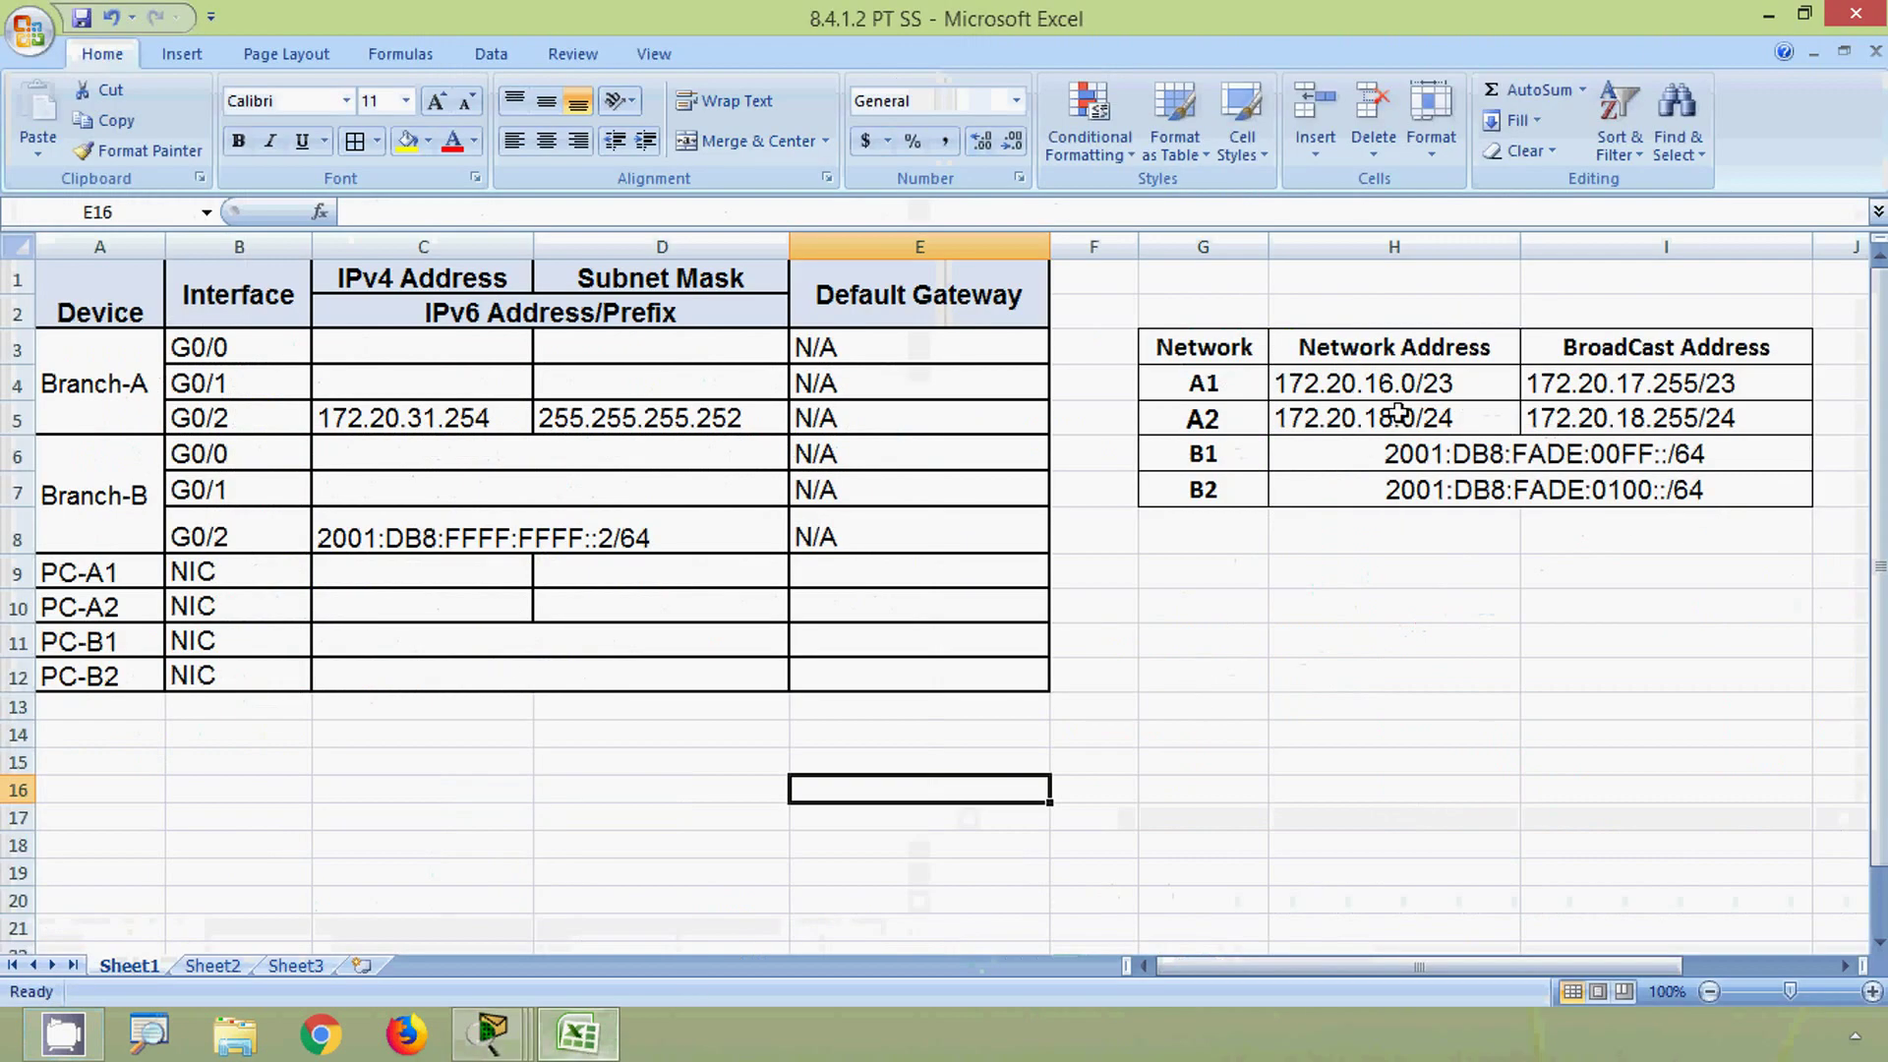
- Fill Branch-A G0/0's row with address 172.20.16.1 and mask 255.255.254.0
click(1396, 386)
click(448, 212)
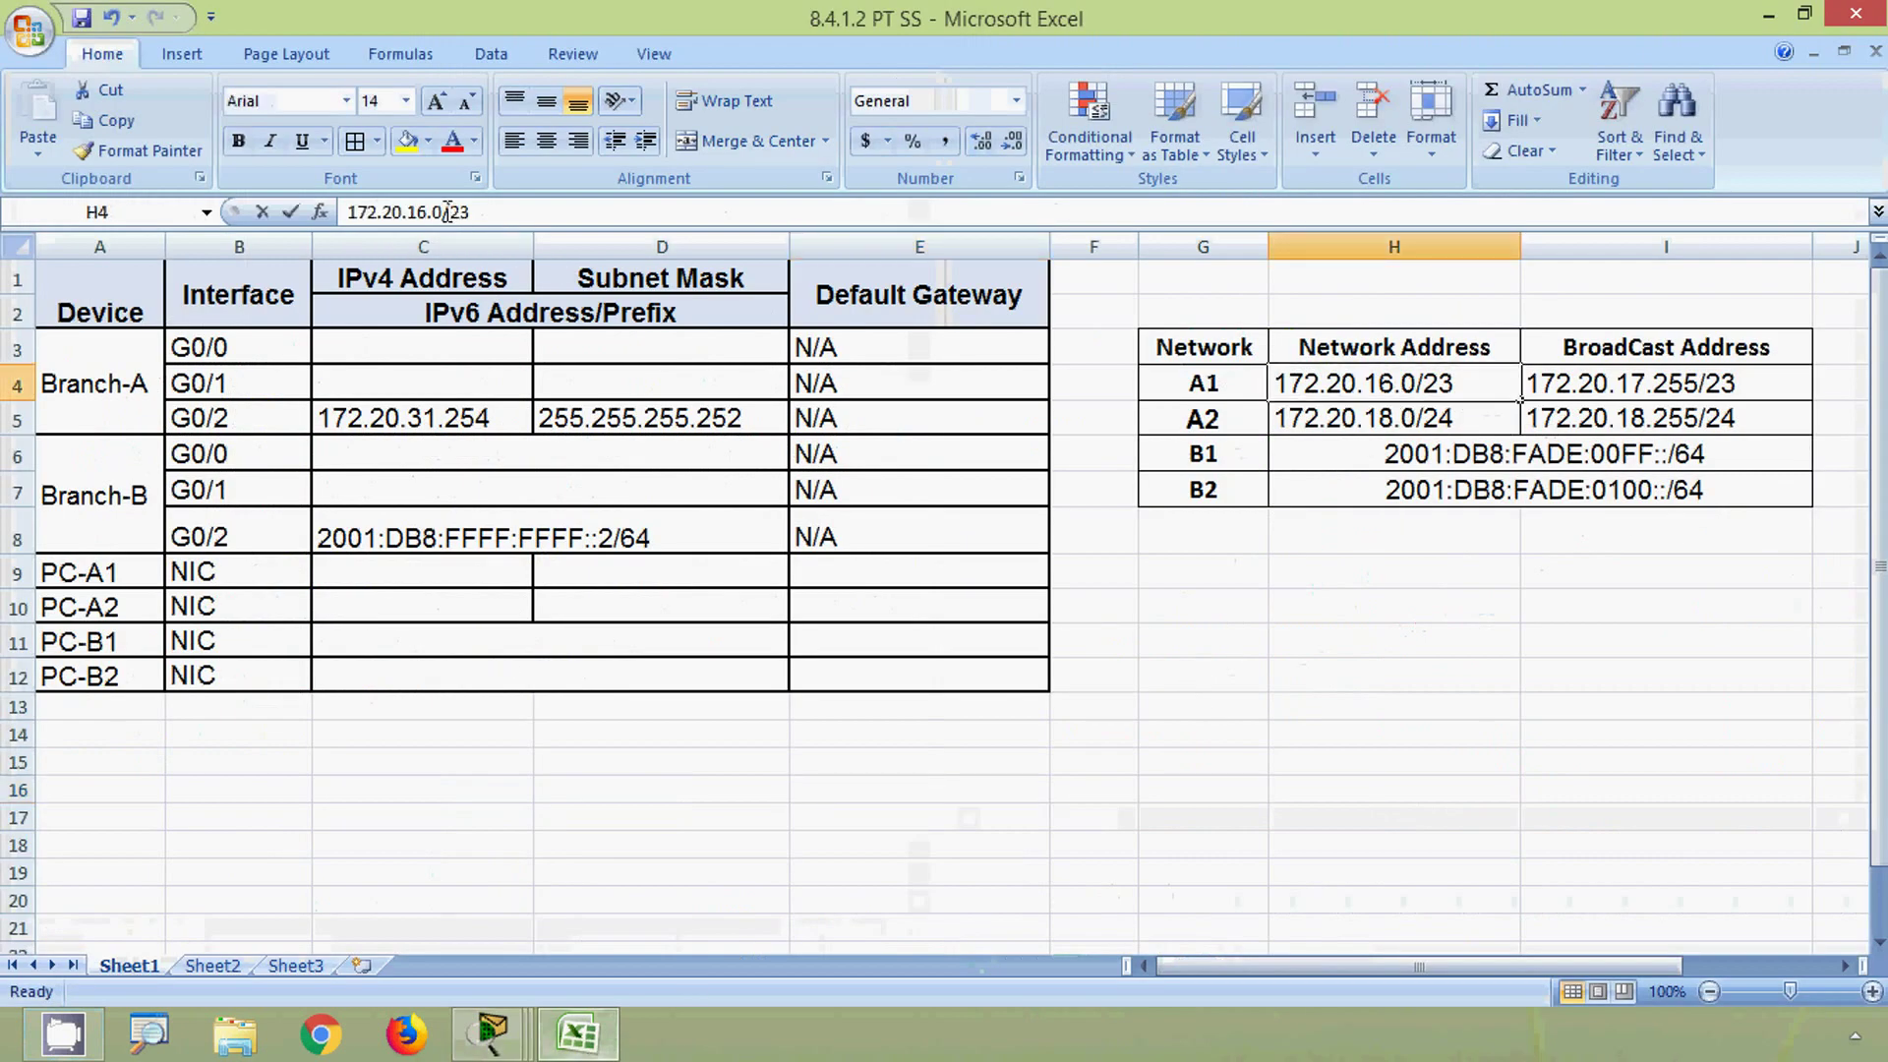
drag(447, 211, 342, 218)
key(ctrl+c)
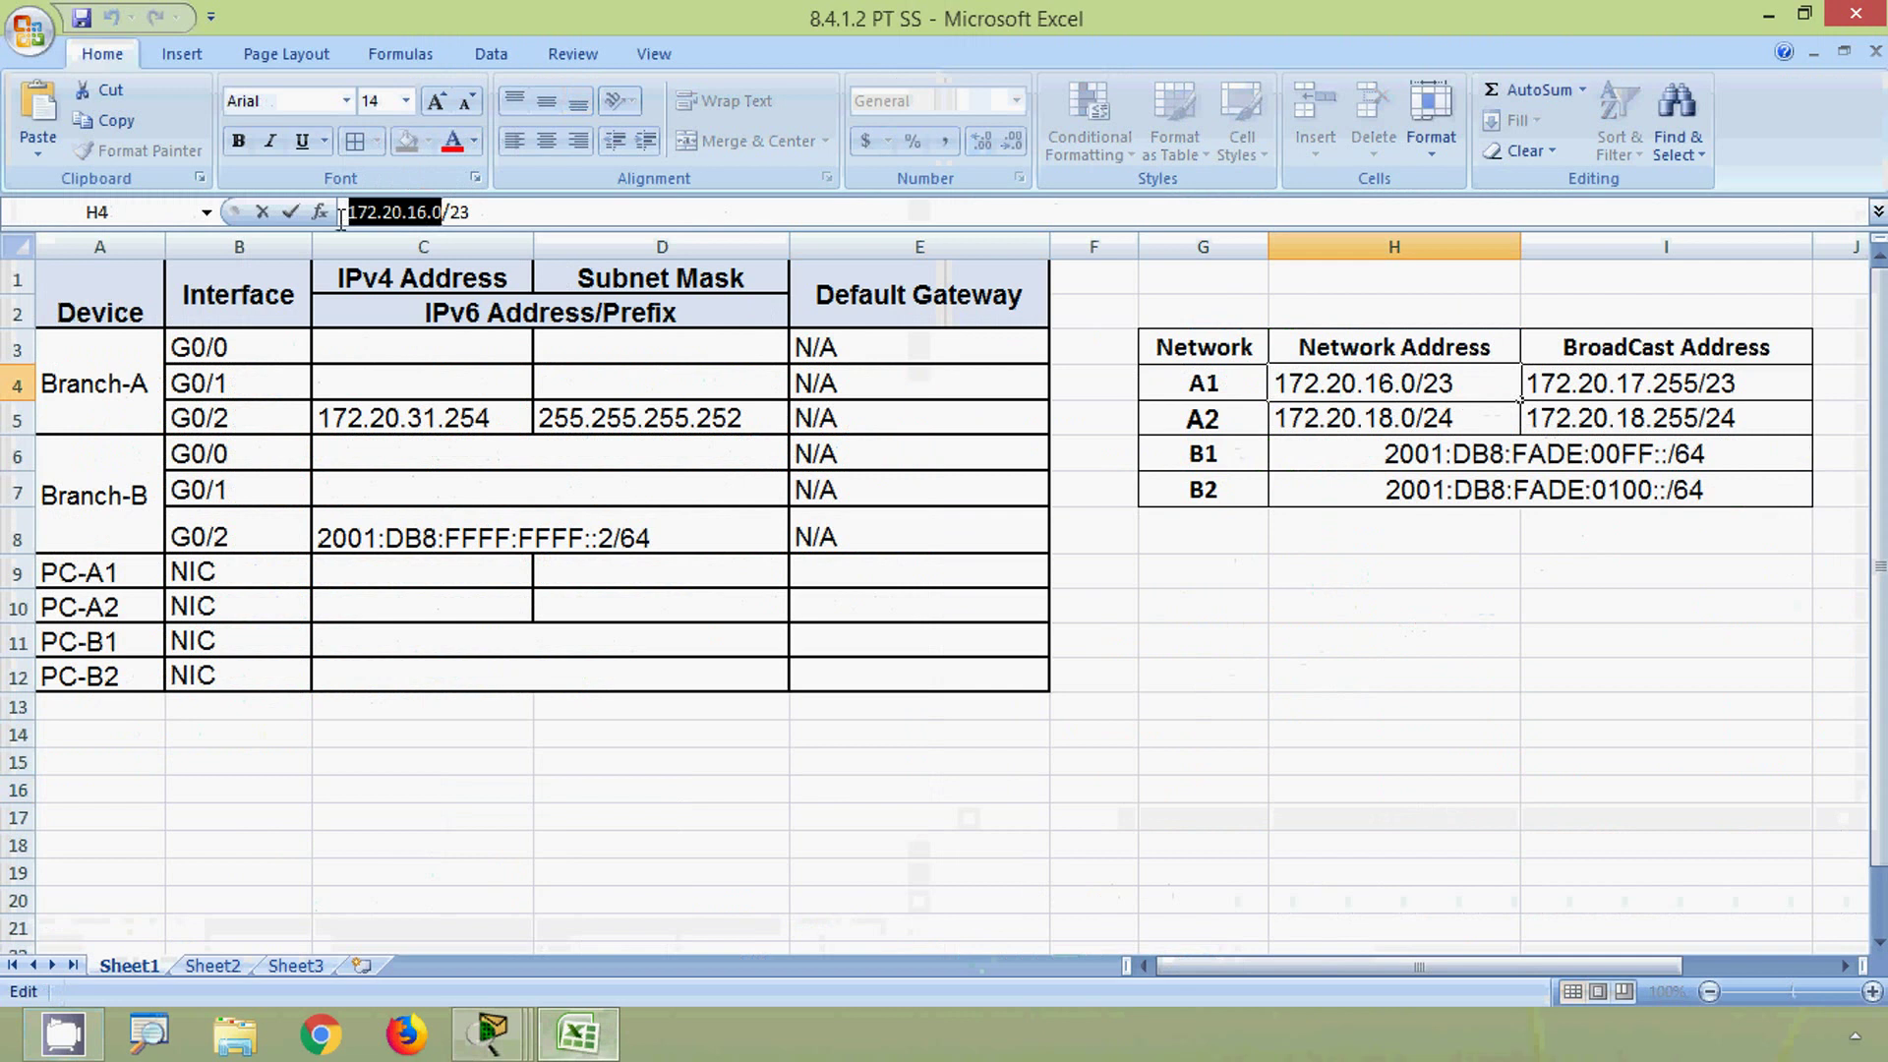
click(18, 348)
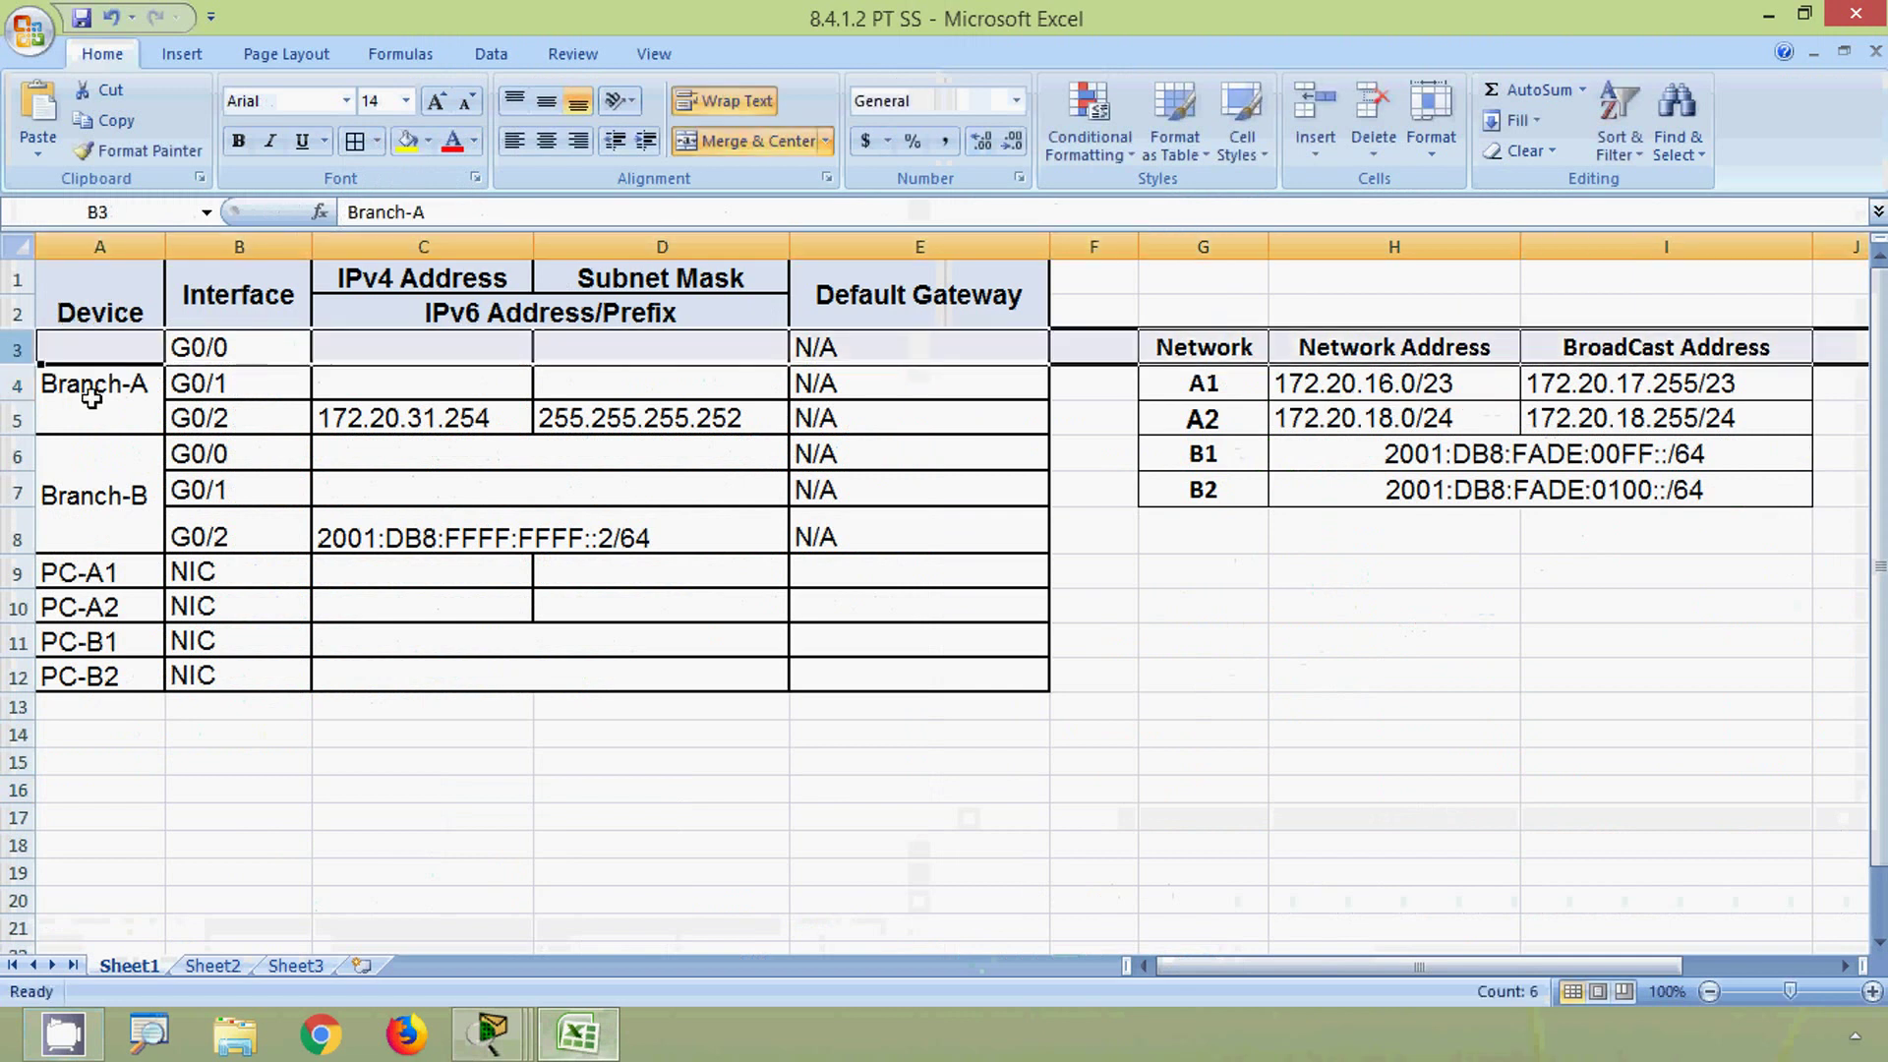
click(385, 350)
click(385, 213)
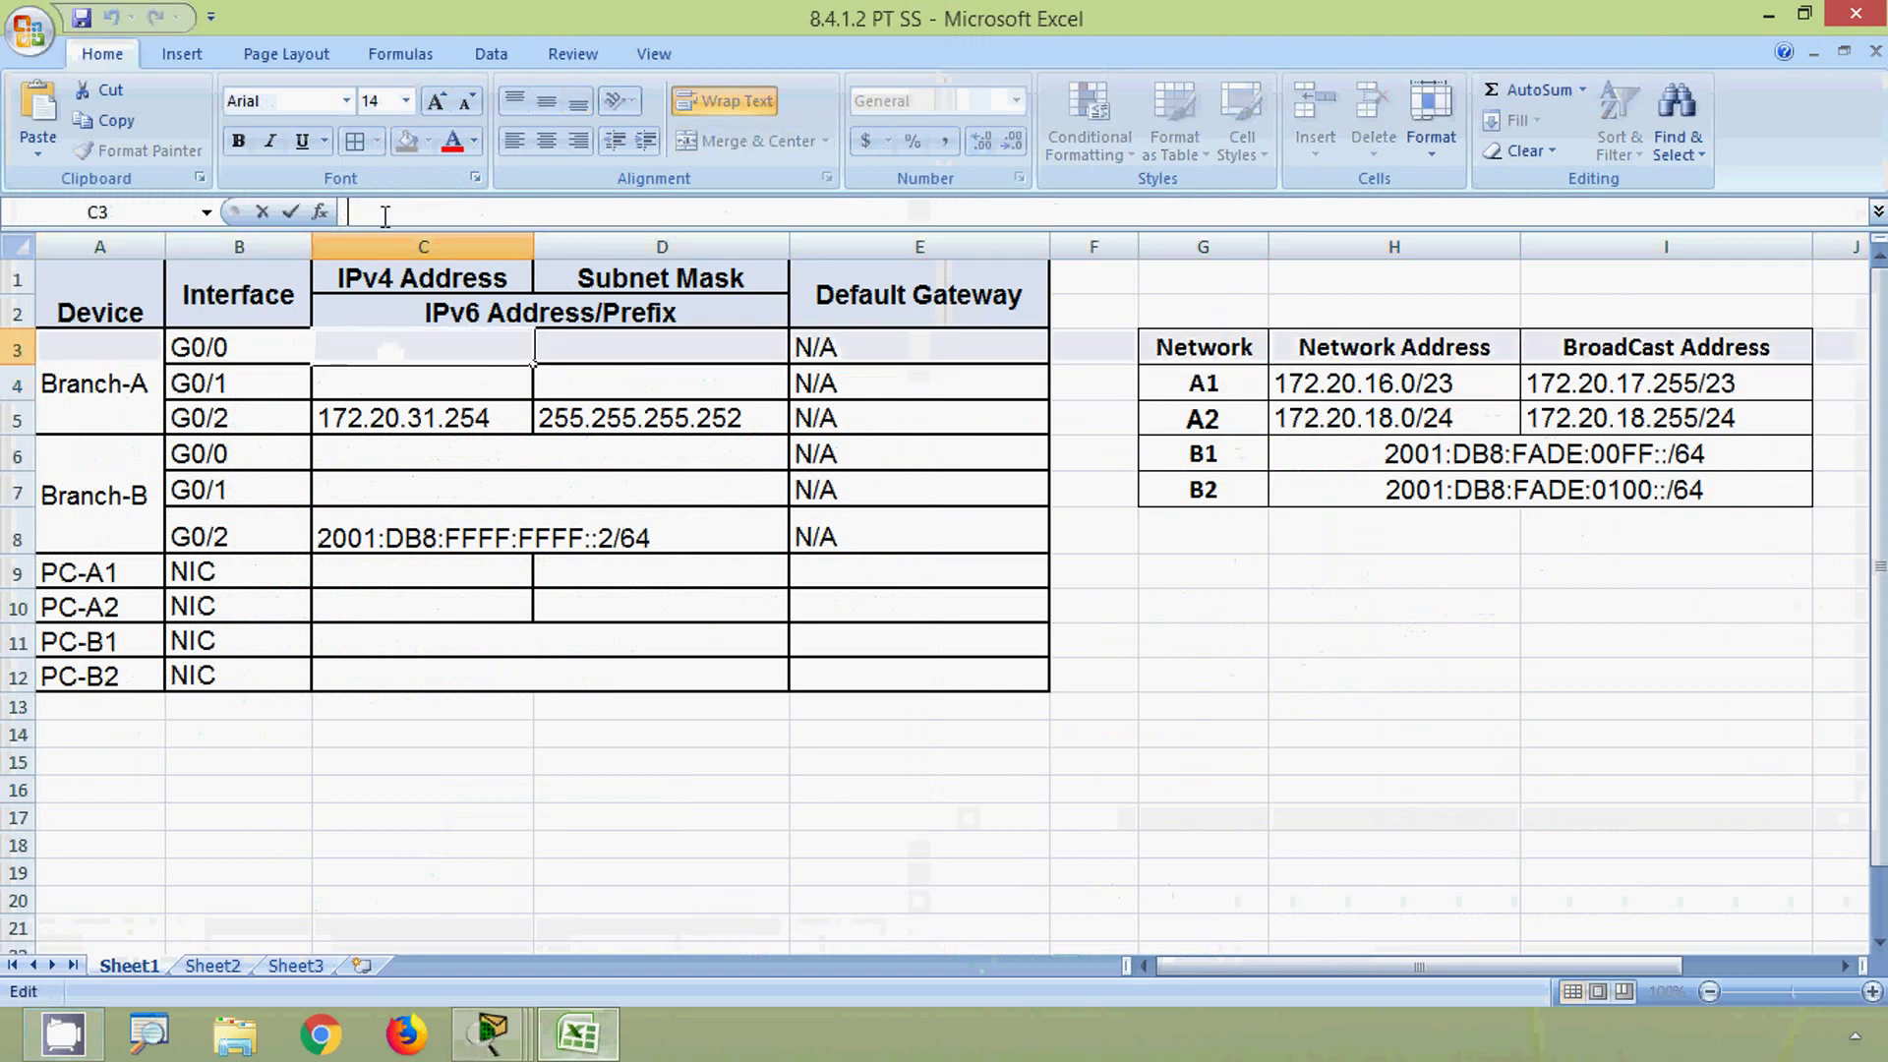
key(ctrl+v)
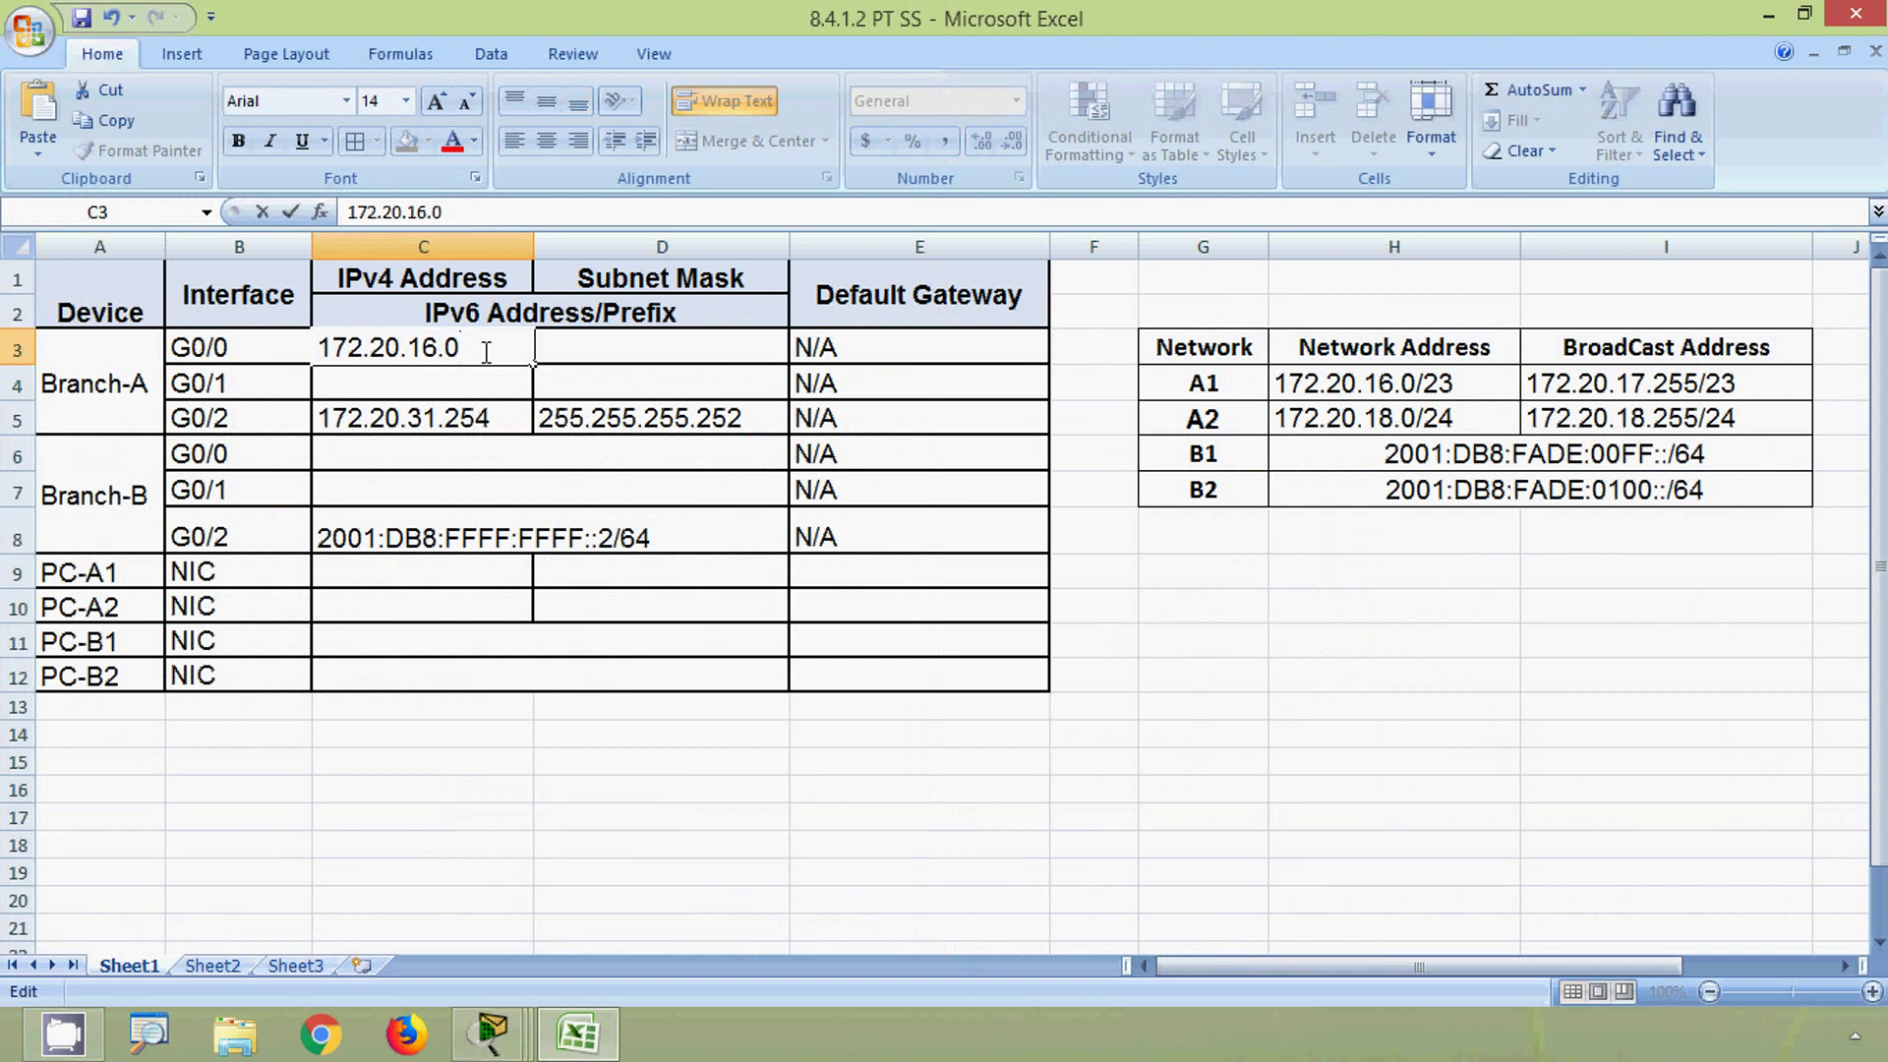
text(1)
click(554, 339)
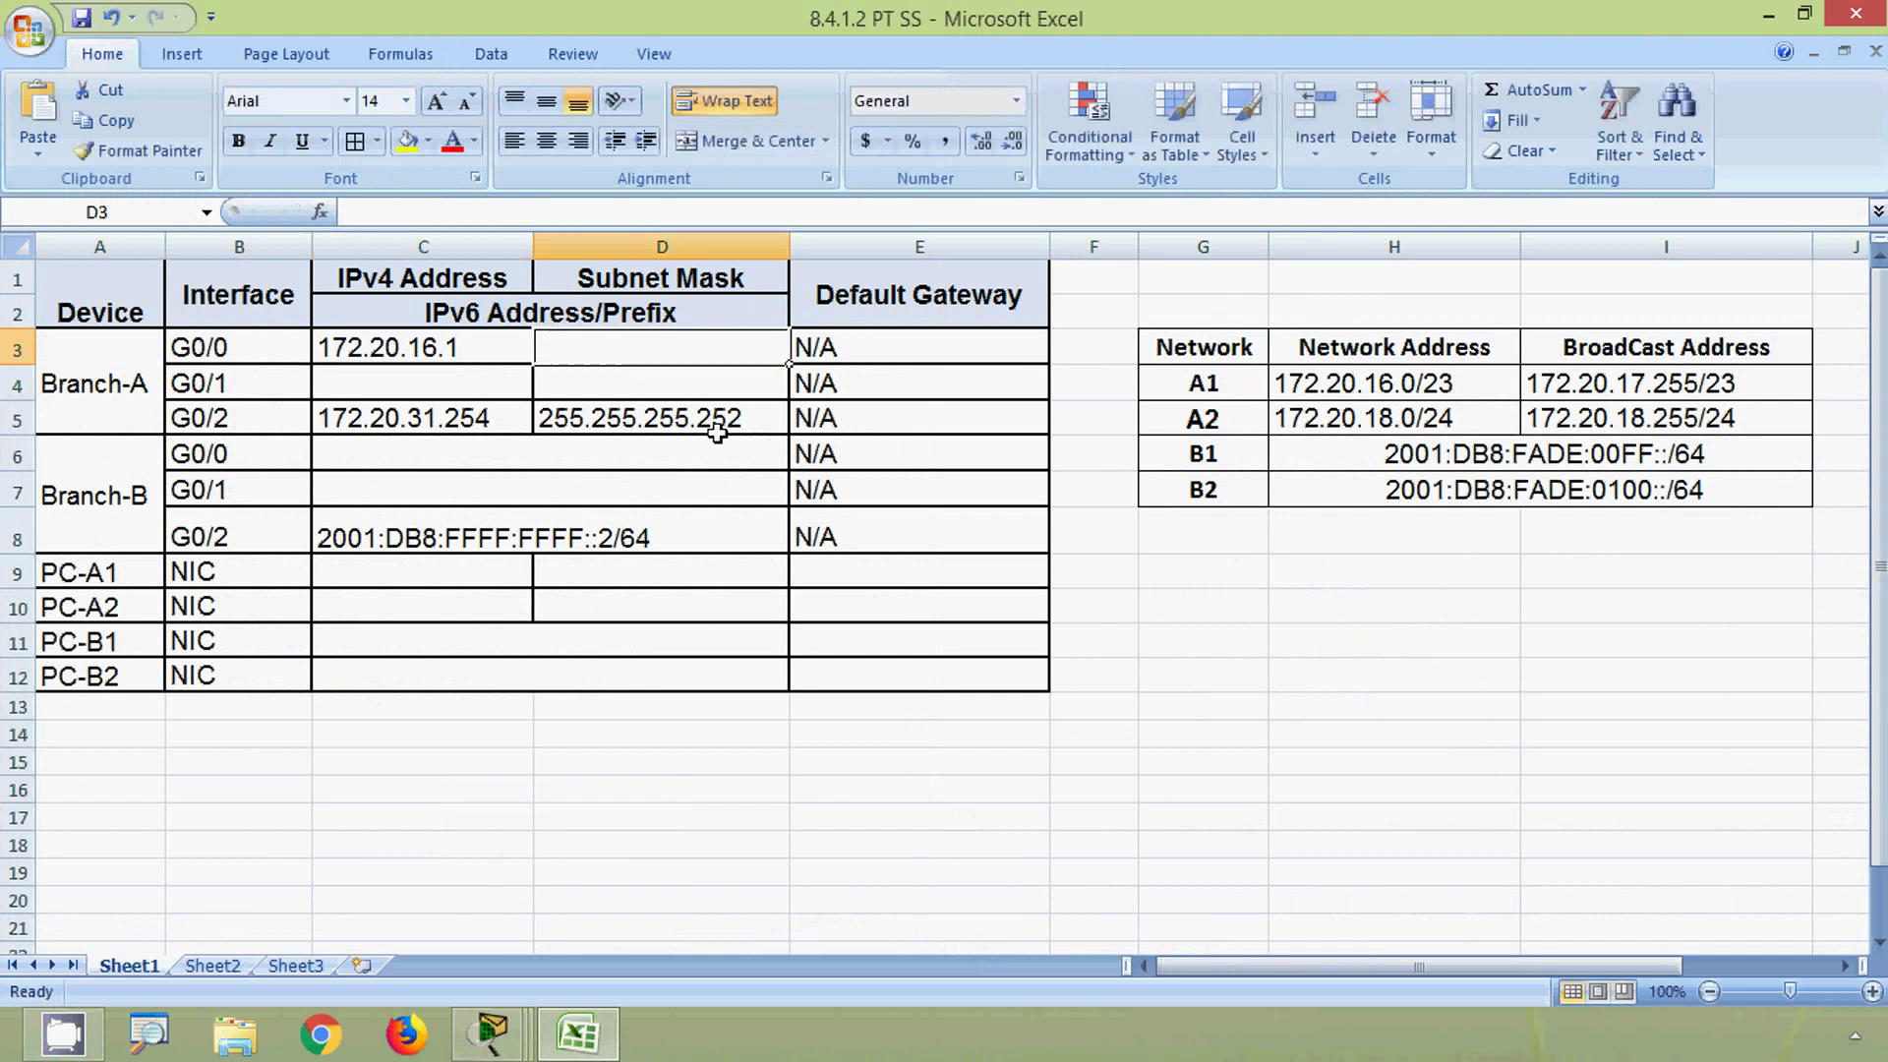
key(alt)
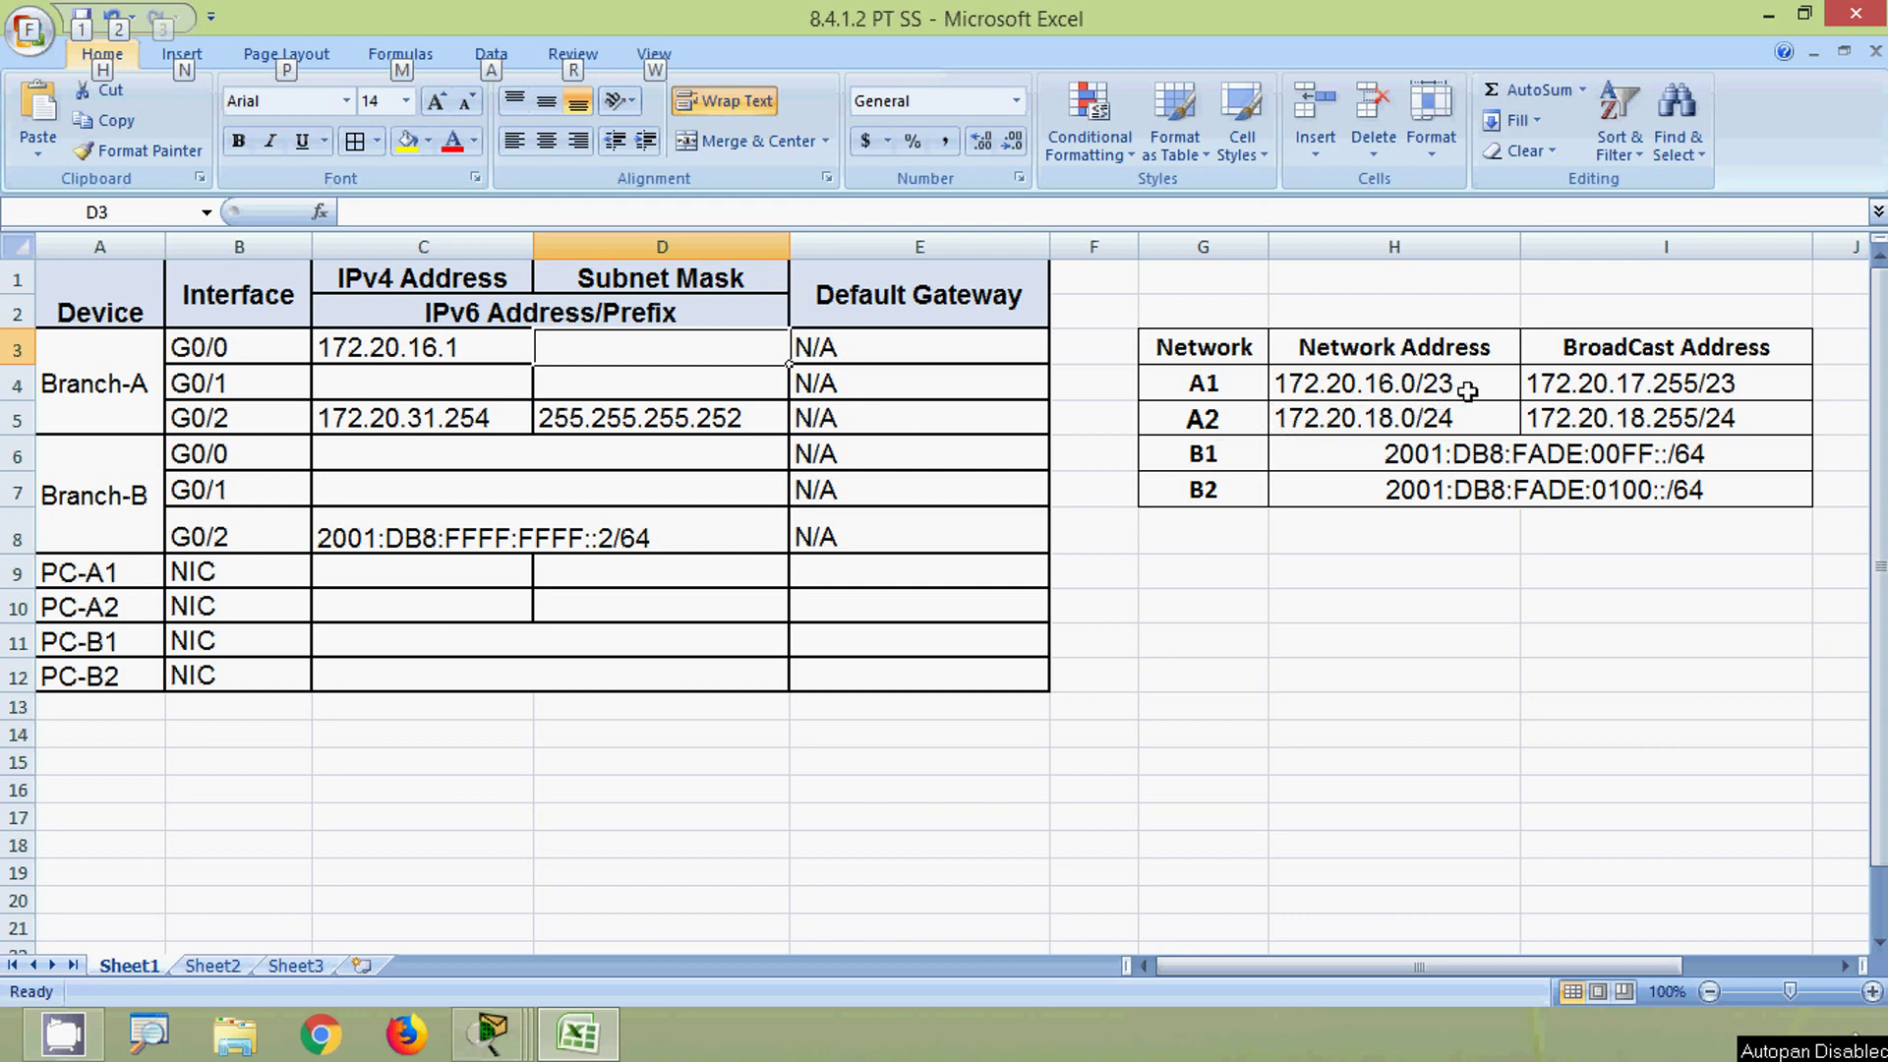
key(alt)
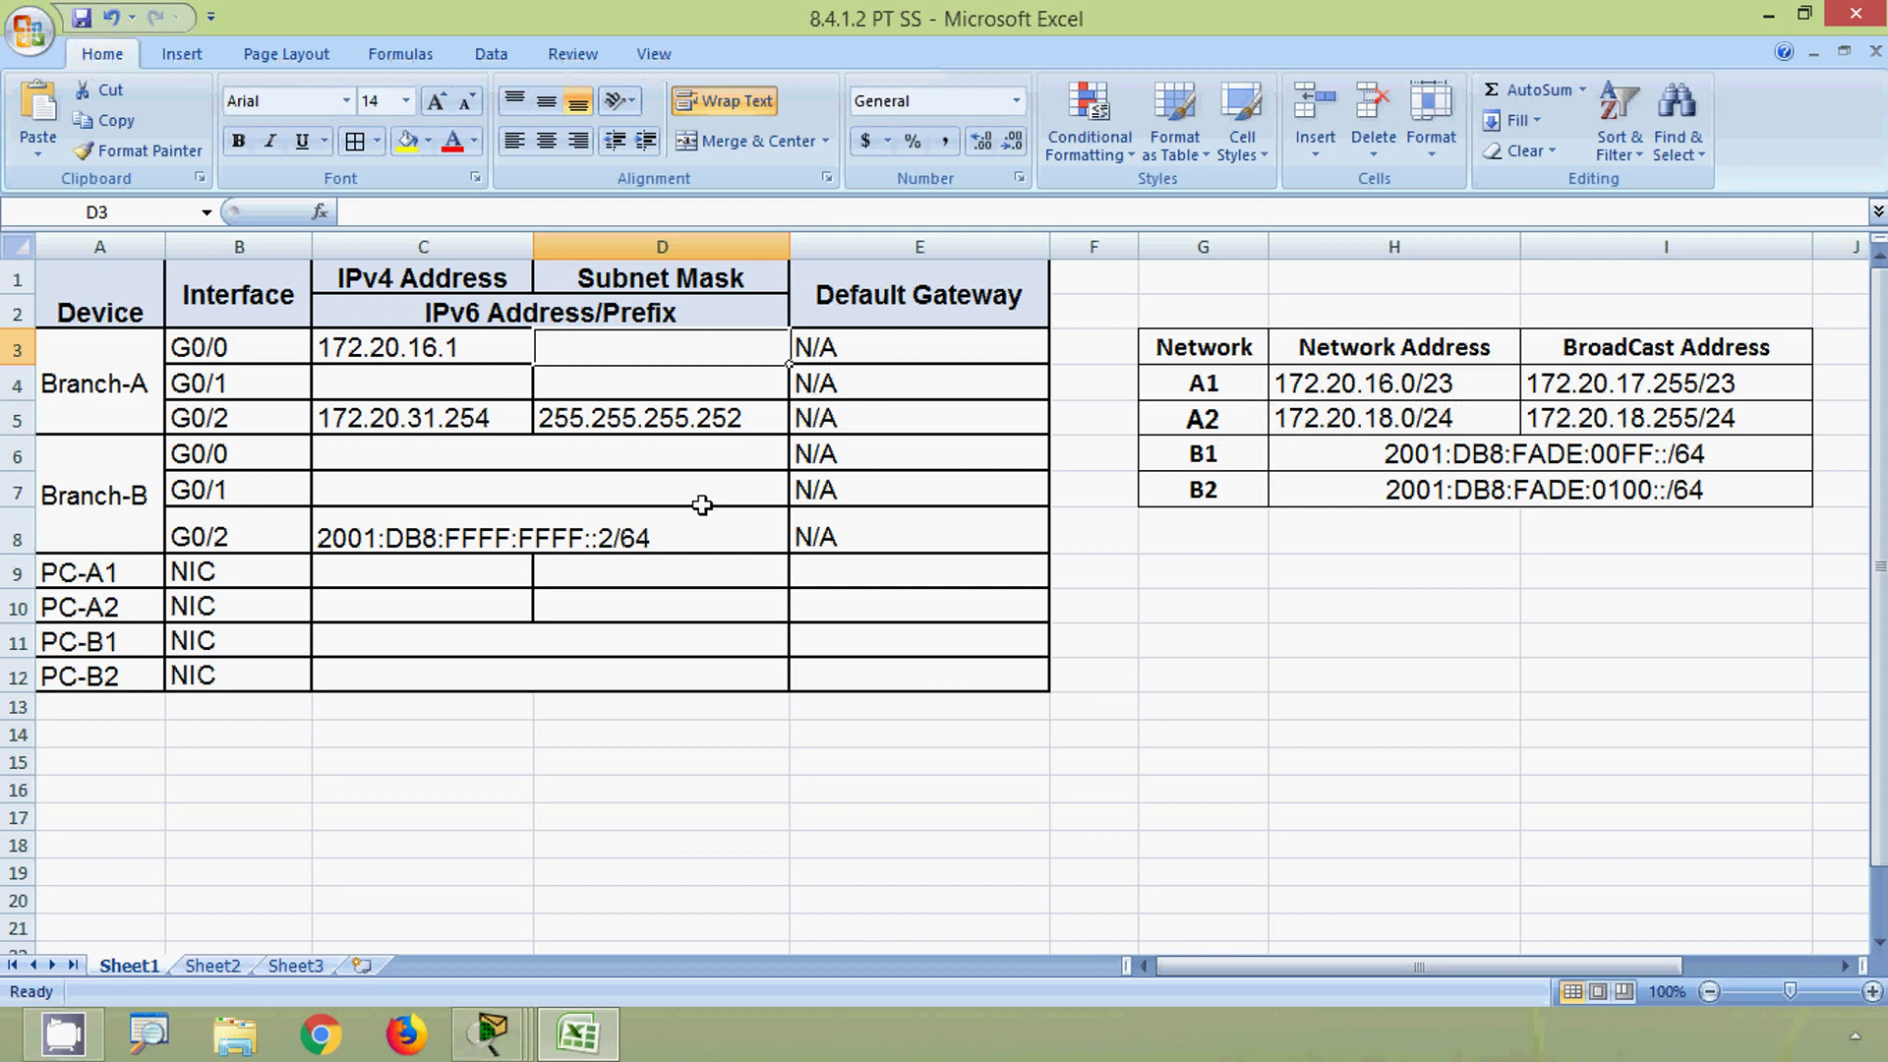
text(255)
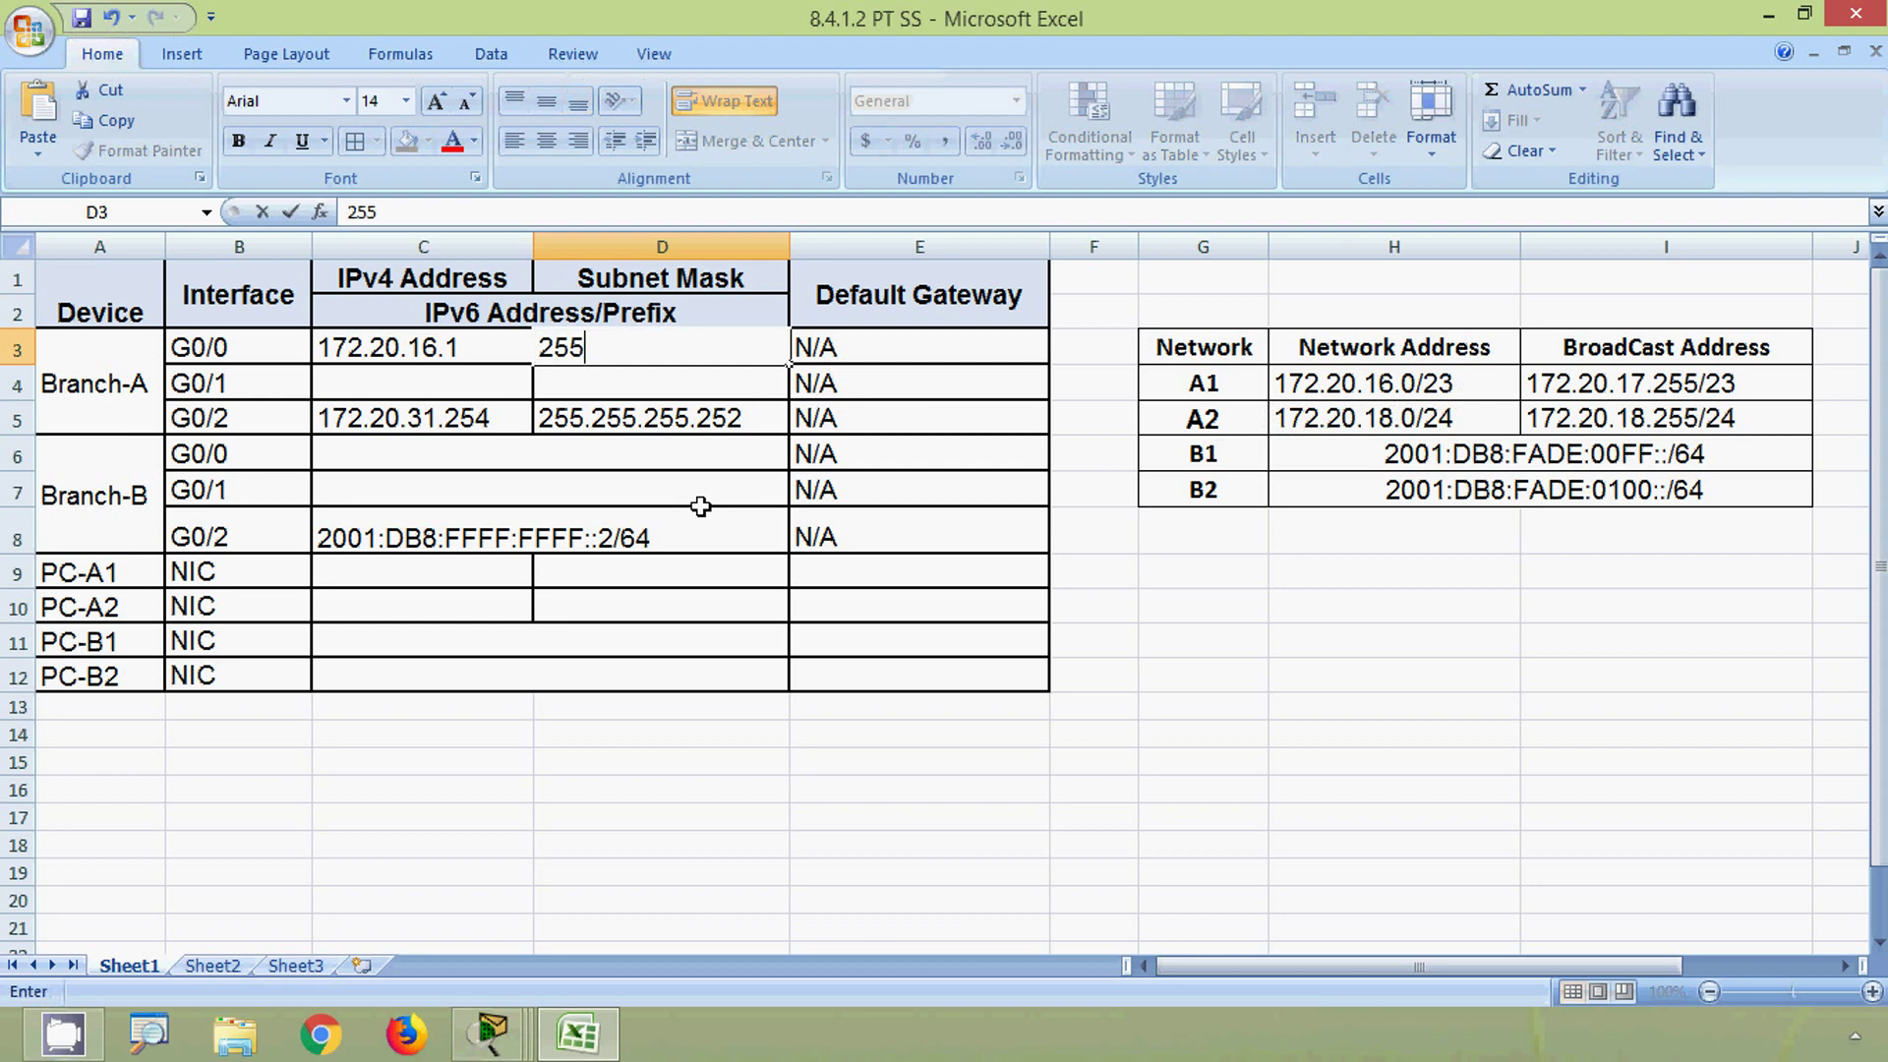
text(.255.254)
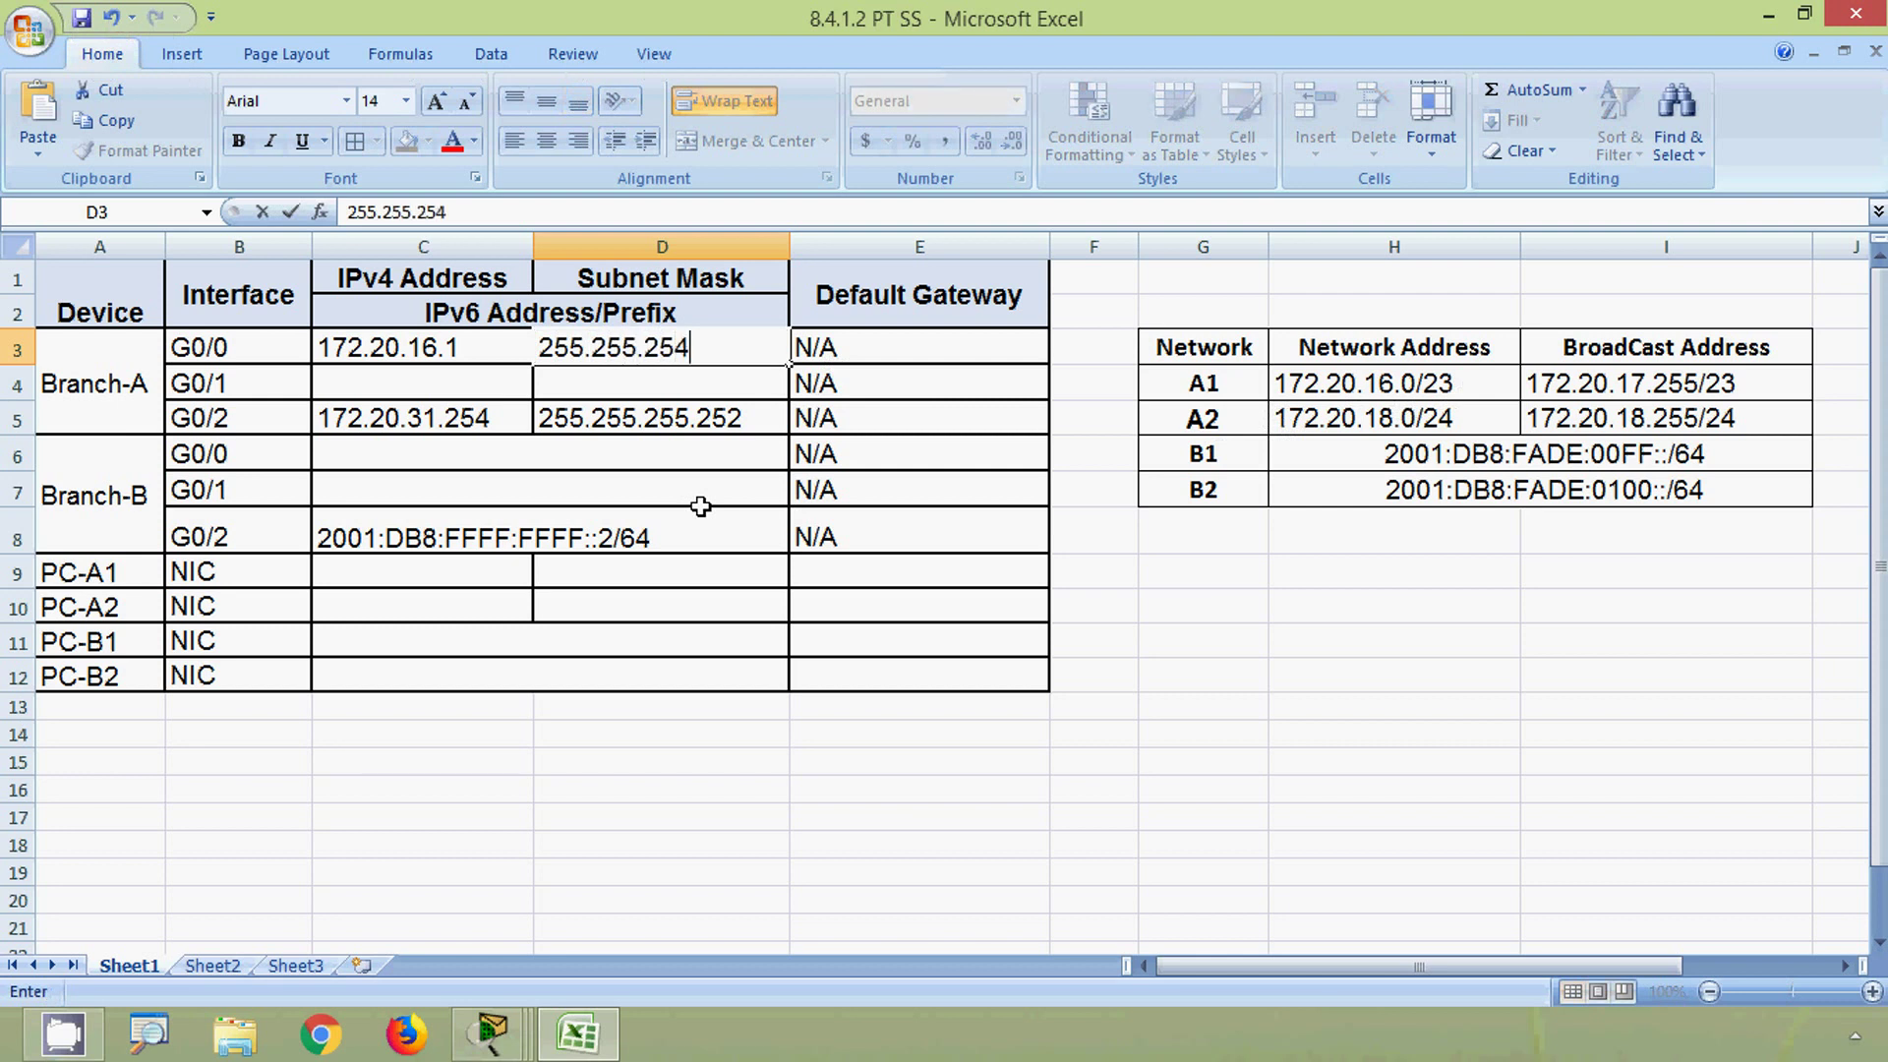
text(.0)
key(Return)
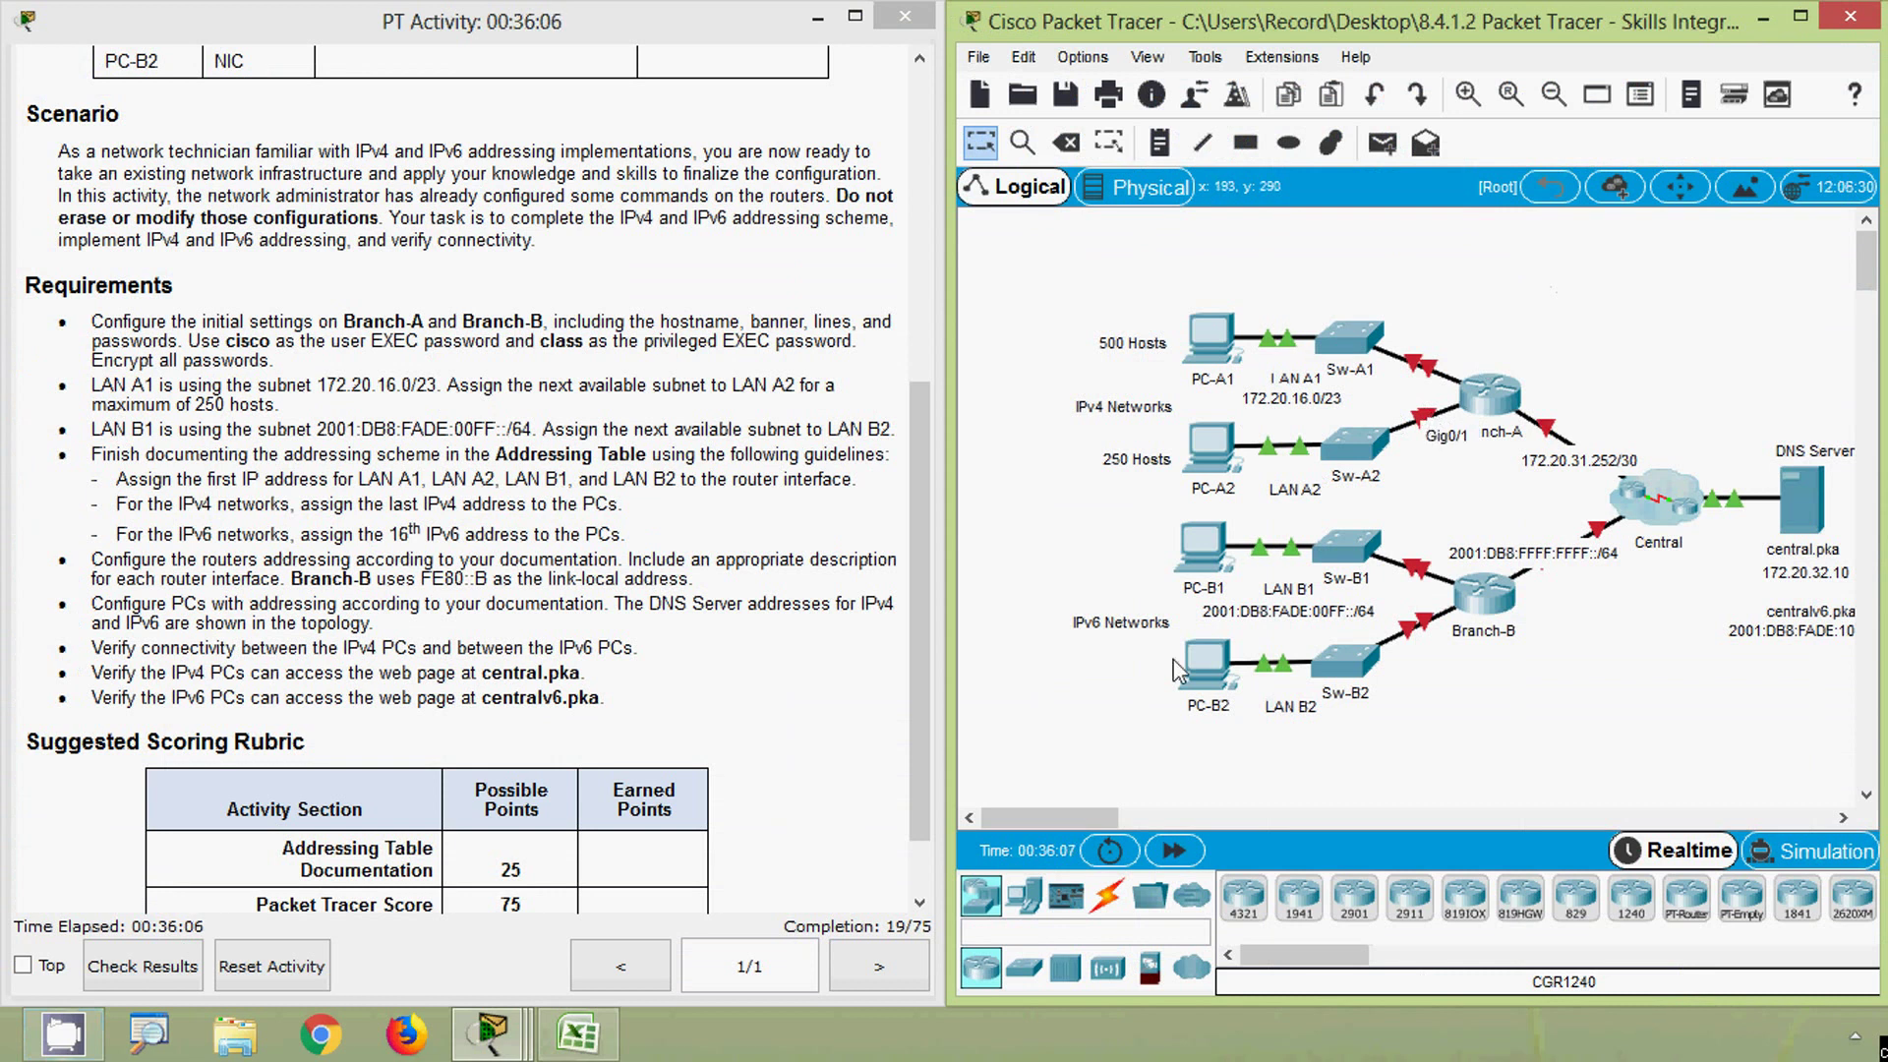
- Enter 172.20.18.1 as G0/1's IPv4 address in C4, based on the A2 network prefix
click(578, 1033)
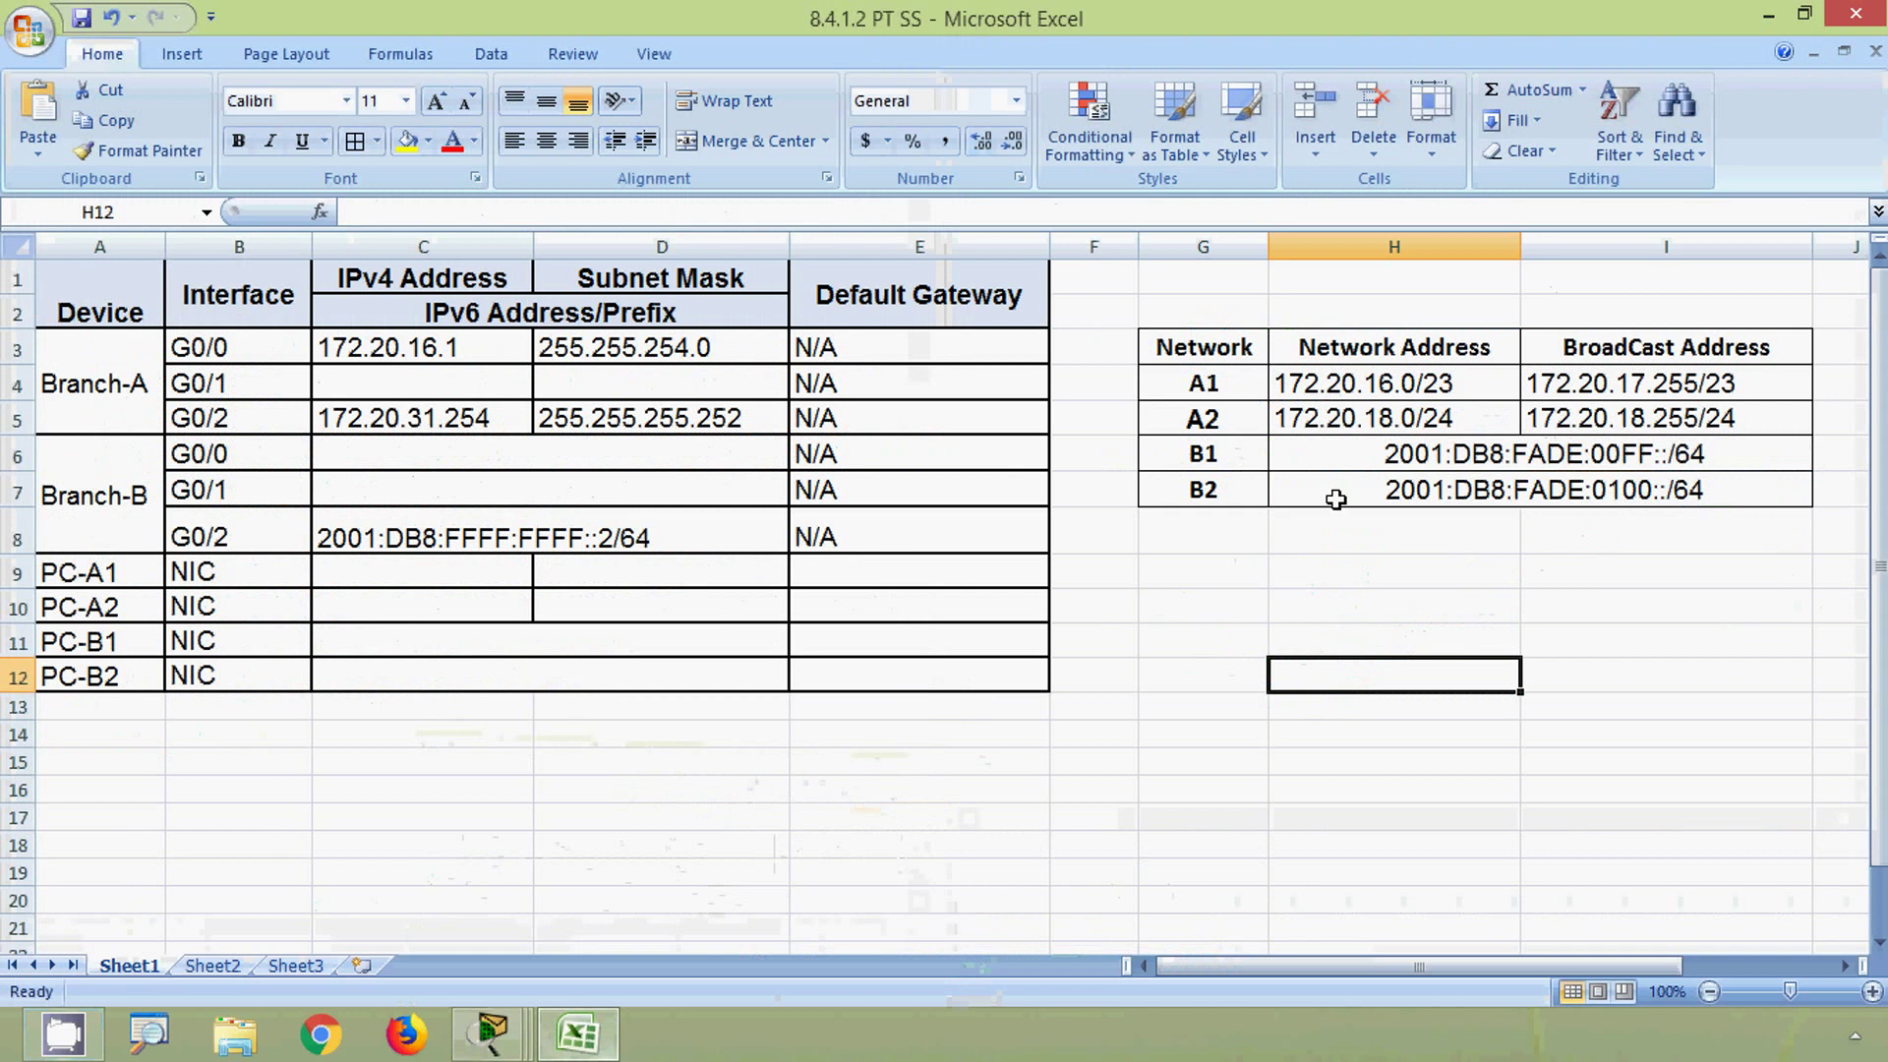
click(1378, 415)
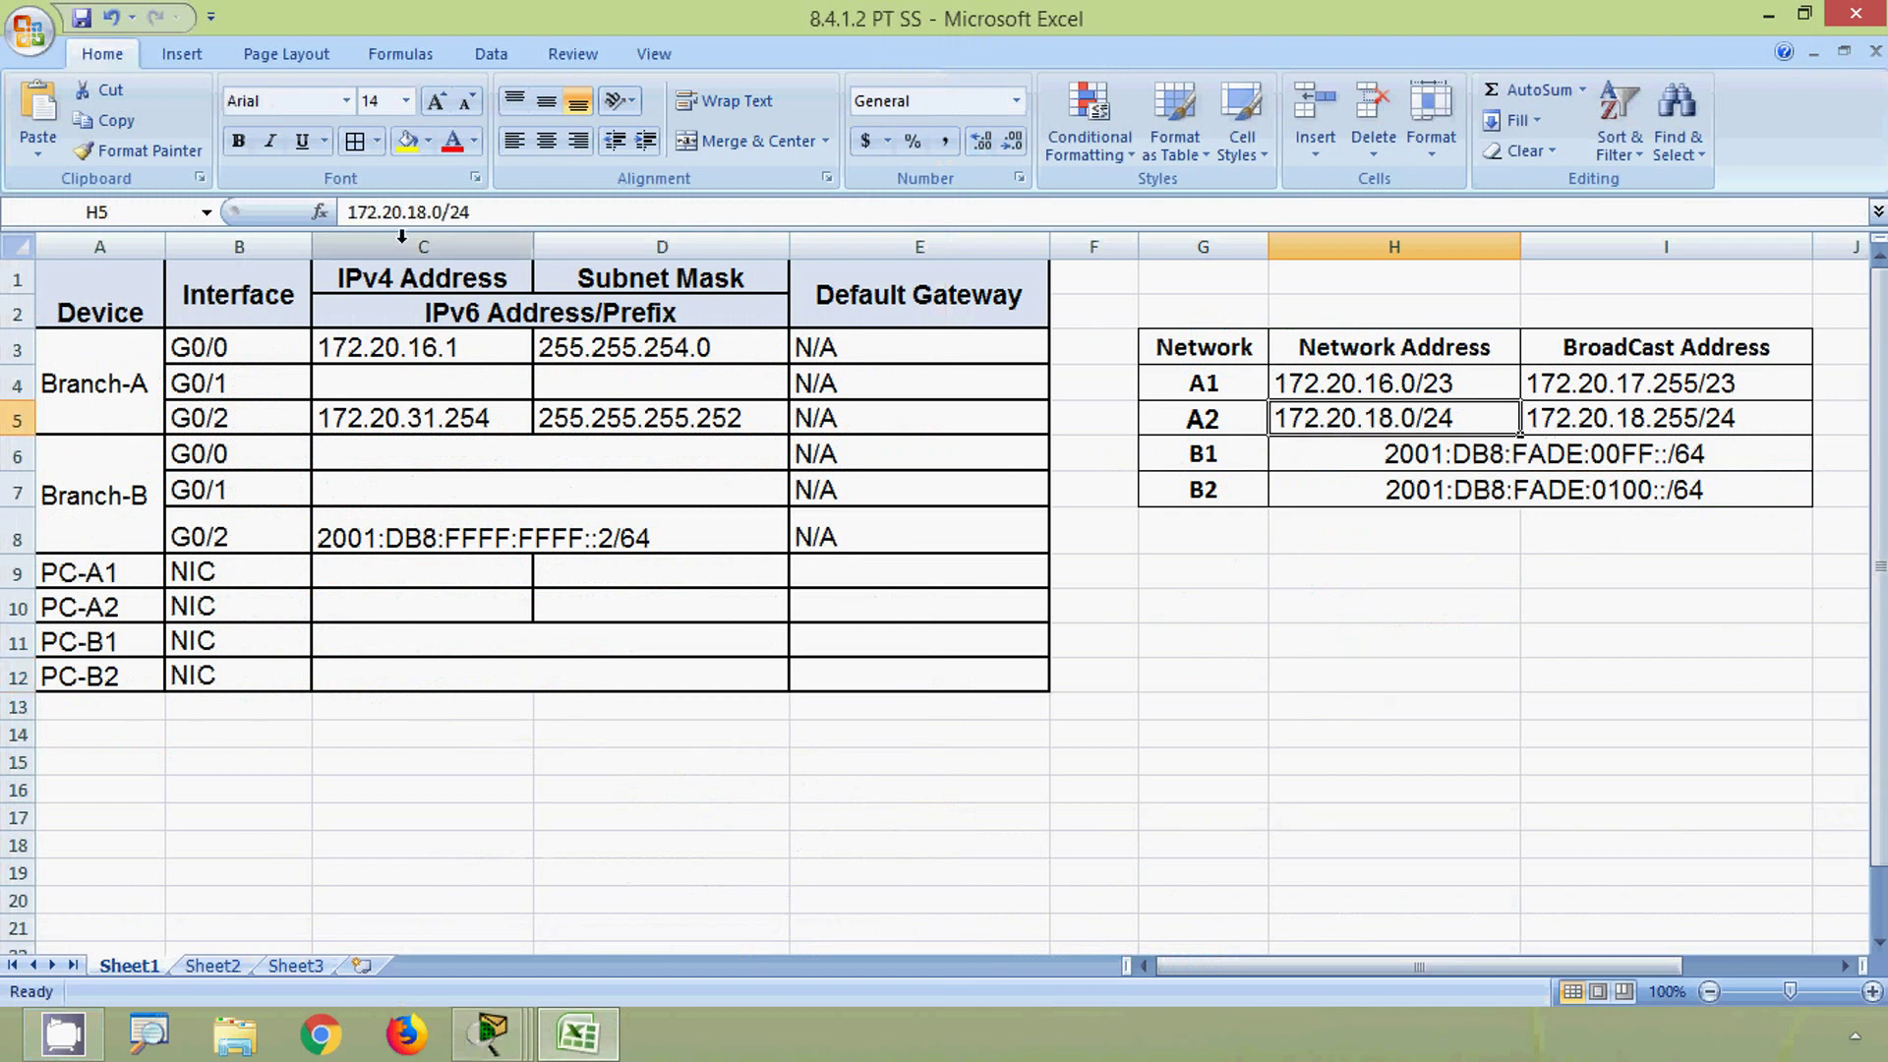
drag(439, 212, 344, 212)
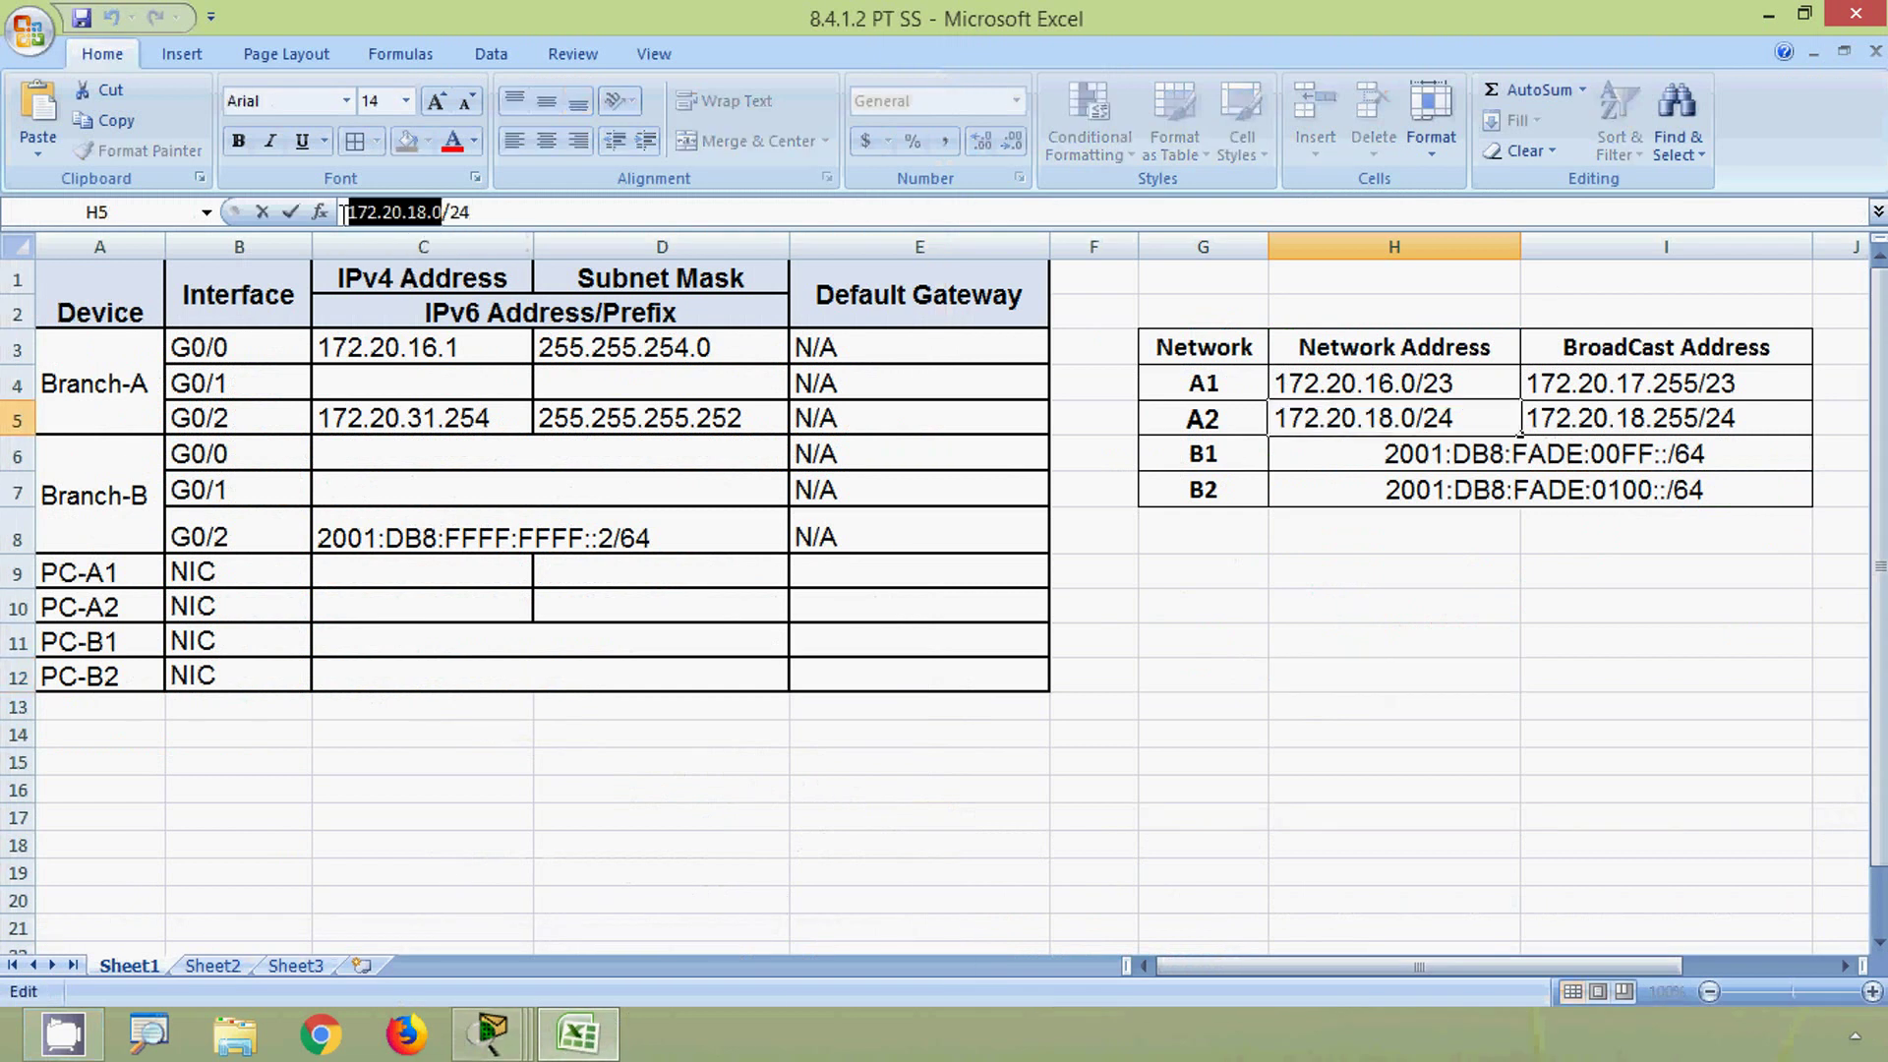
key(ctrl+c)
click(369, 379)
key(ctrl+v)
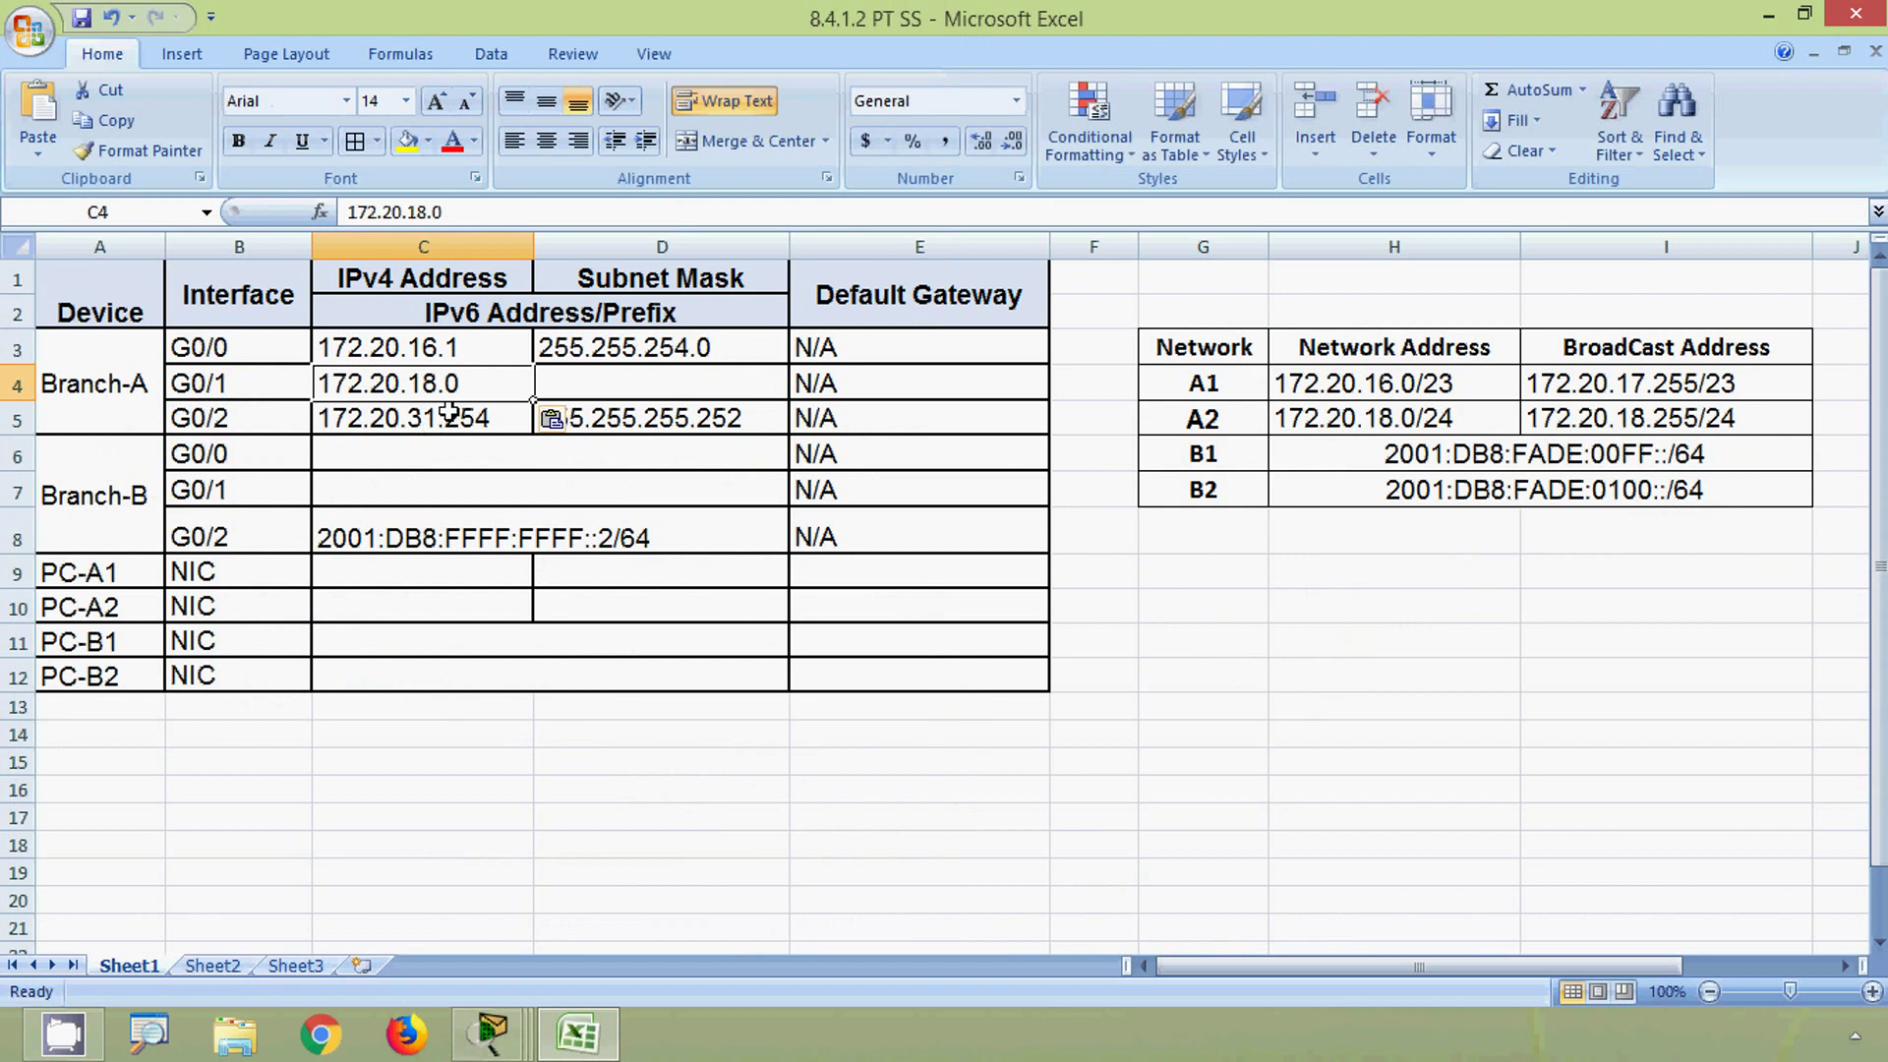
double_click(507, 382)
key(BackSpace)
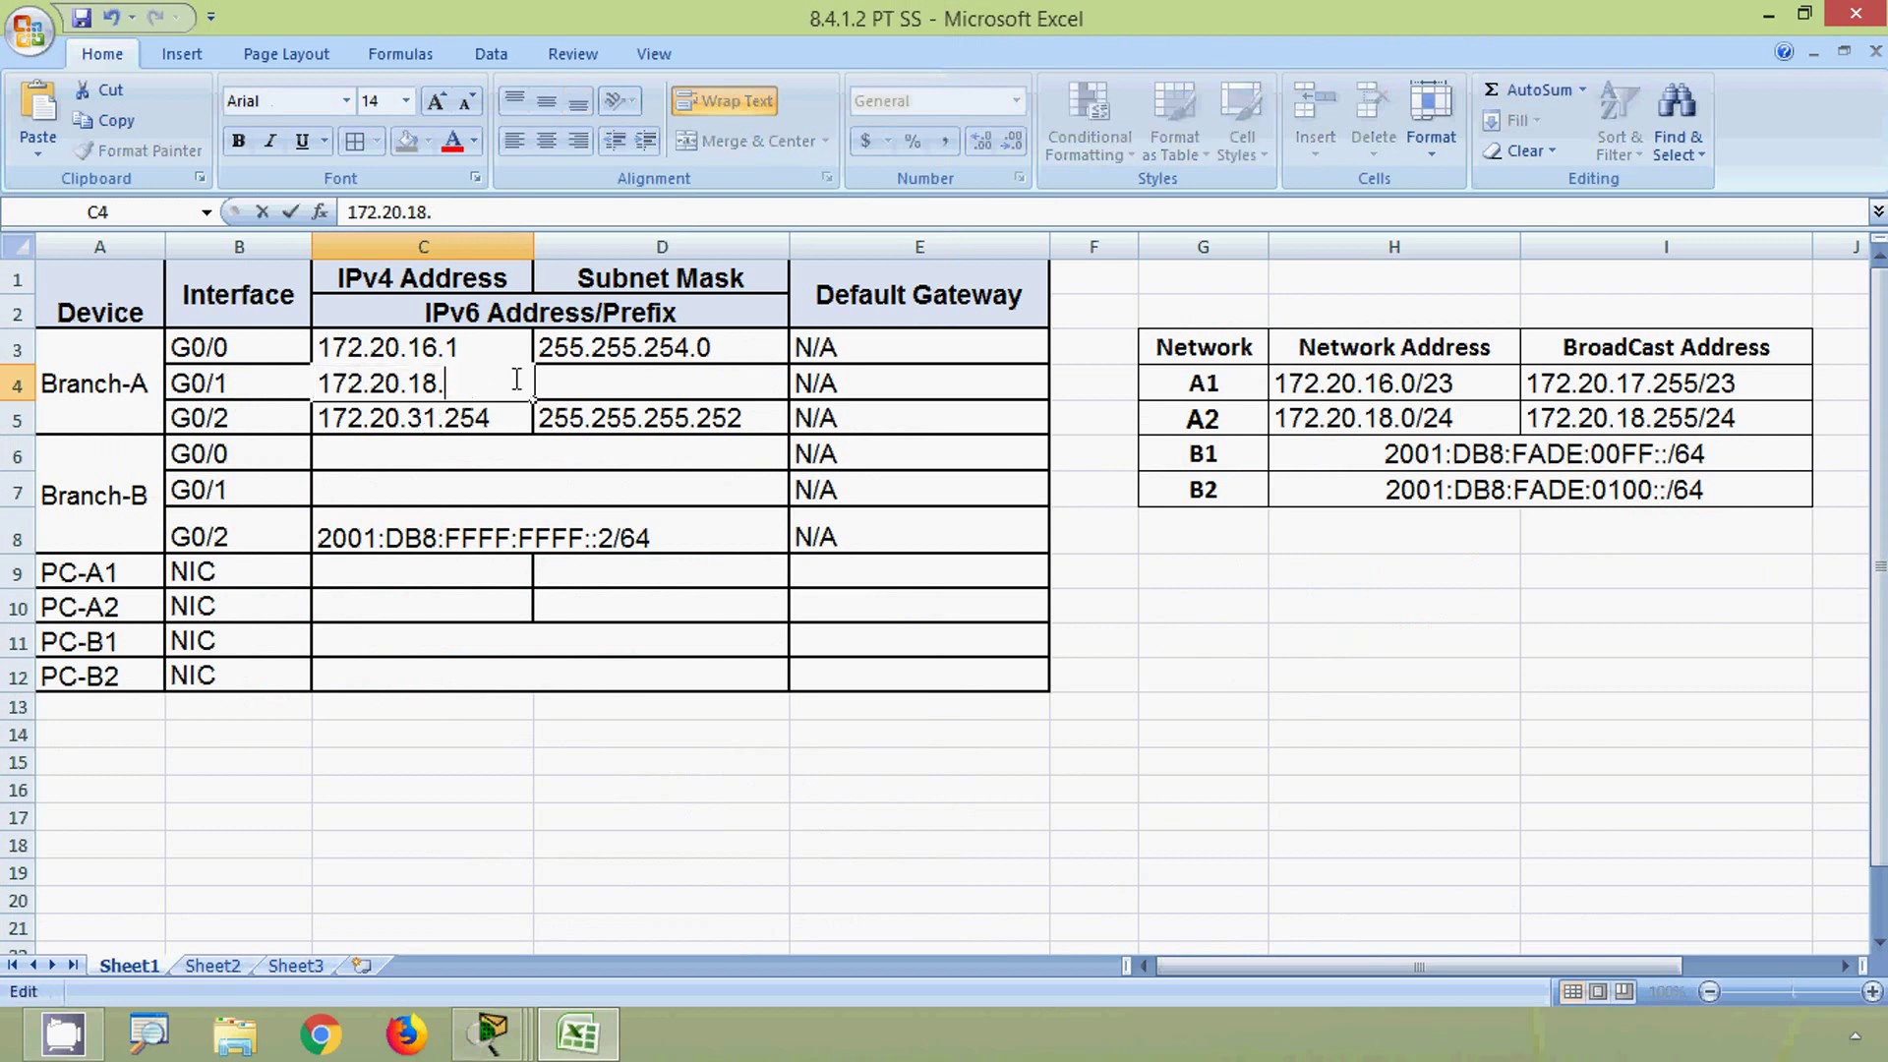
text(1)
click(575, 378)
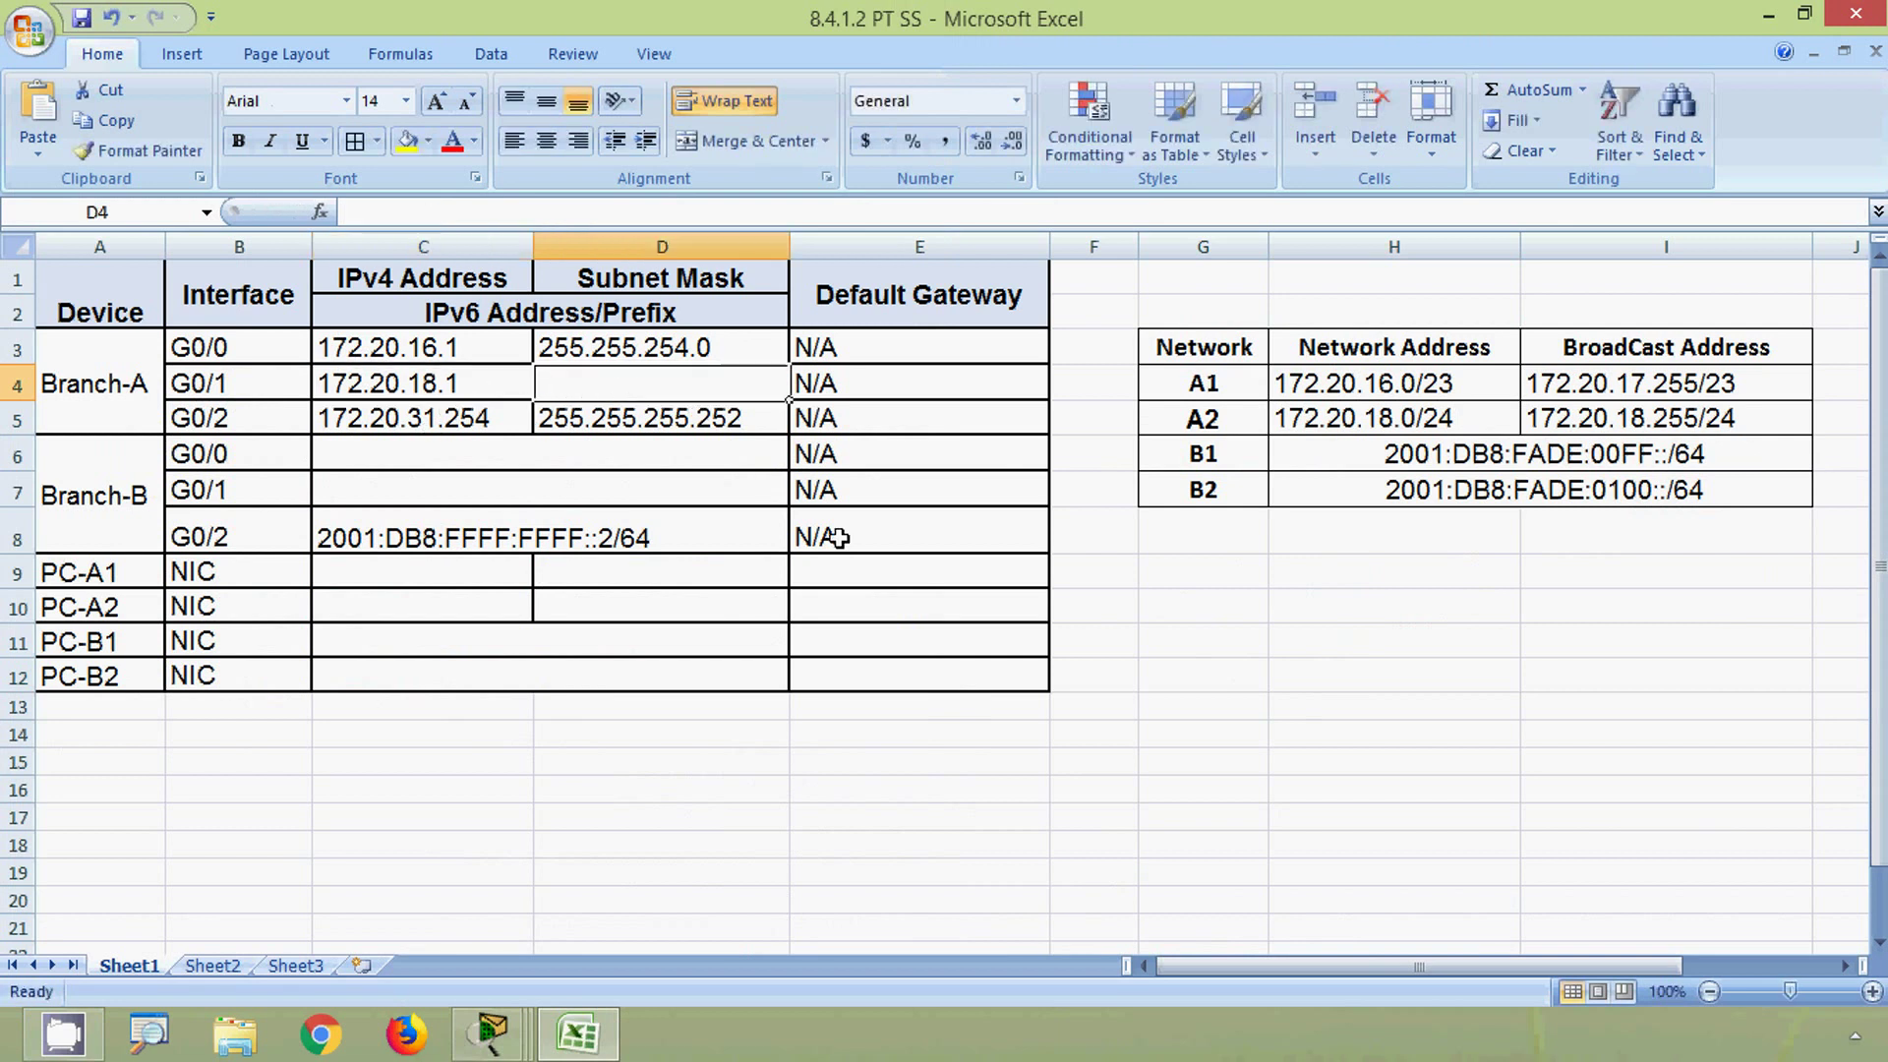
- Give G0/1 the subnet mask 255.255.255.0 in D4, then switch back to Packet Tracer
click(1459, 417)
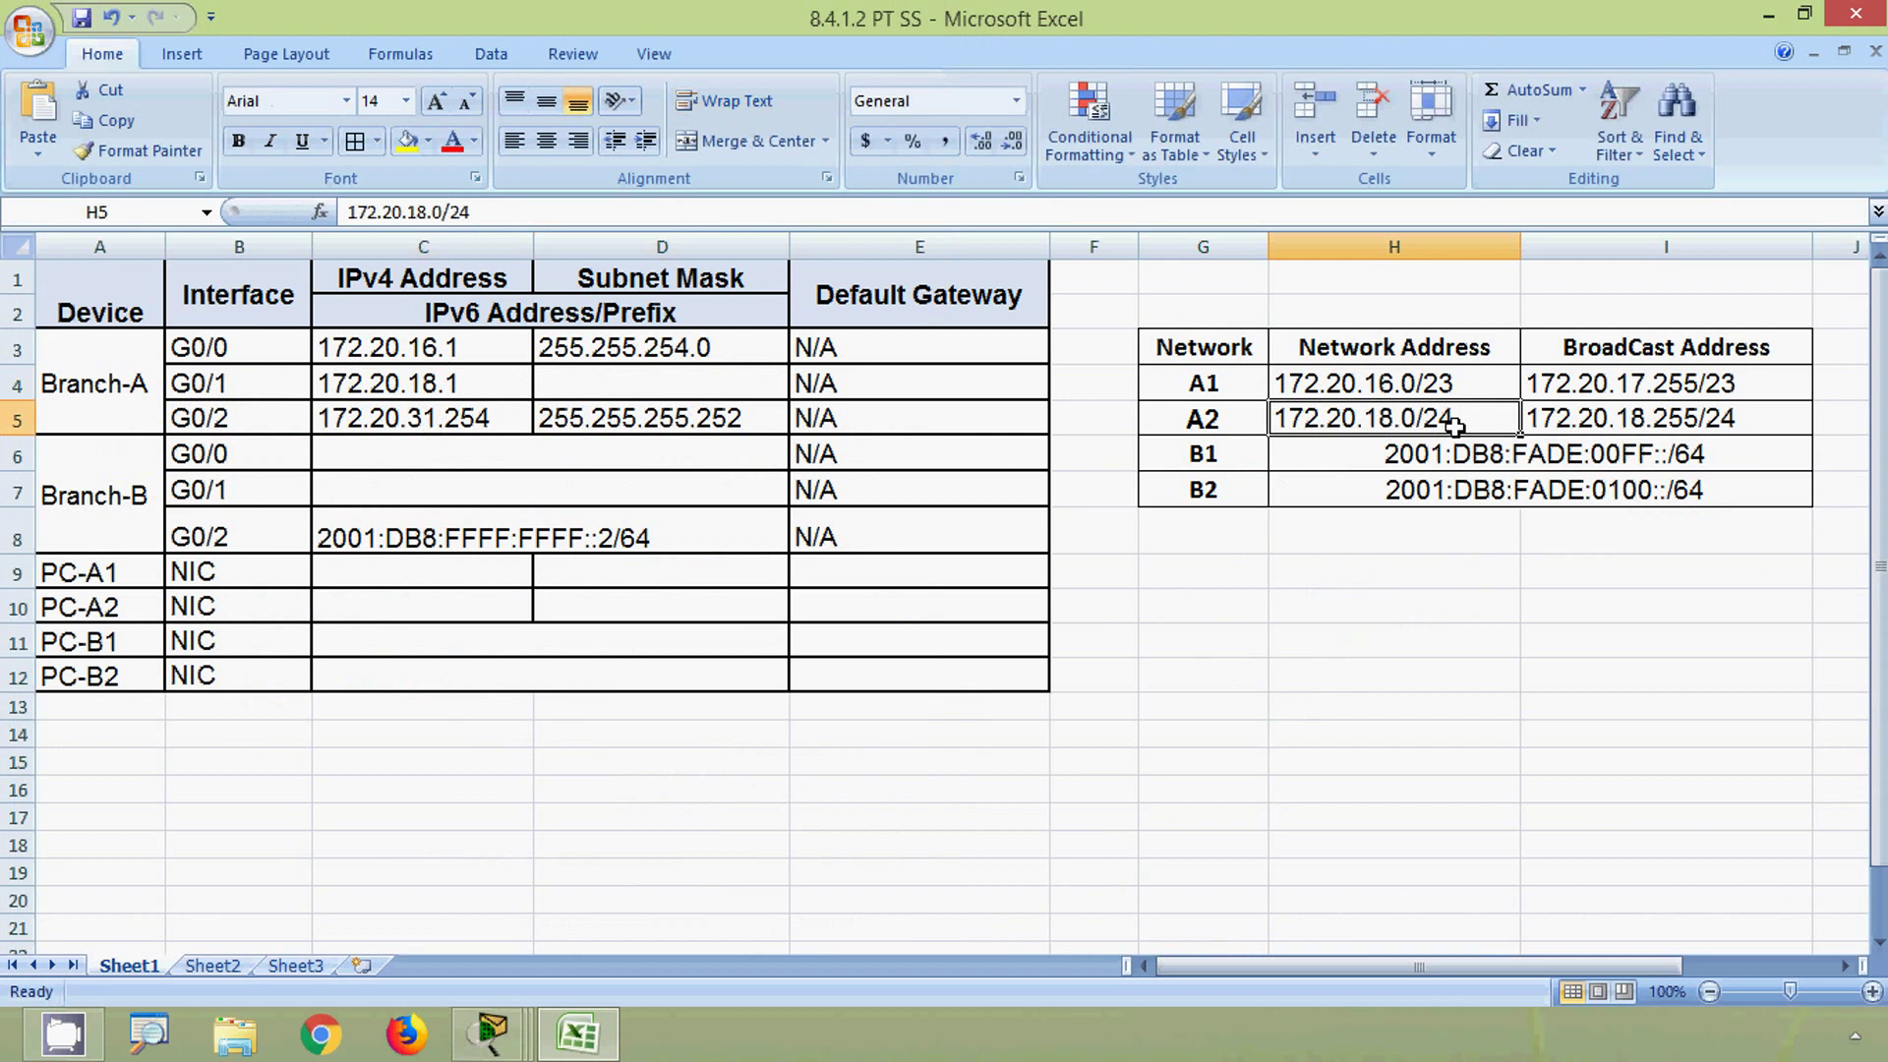
click(594, 390)
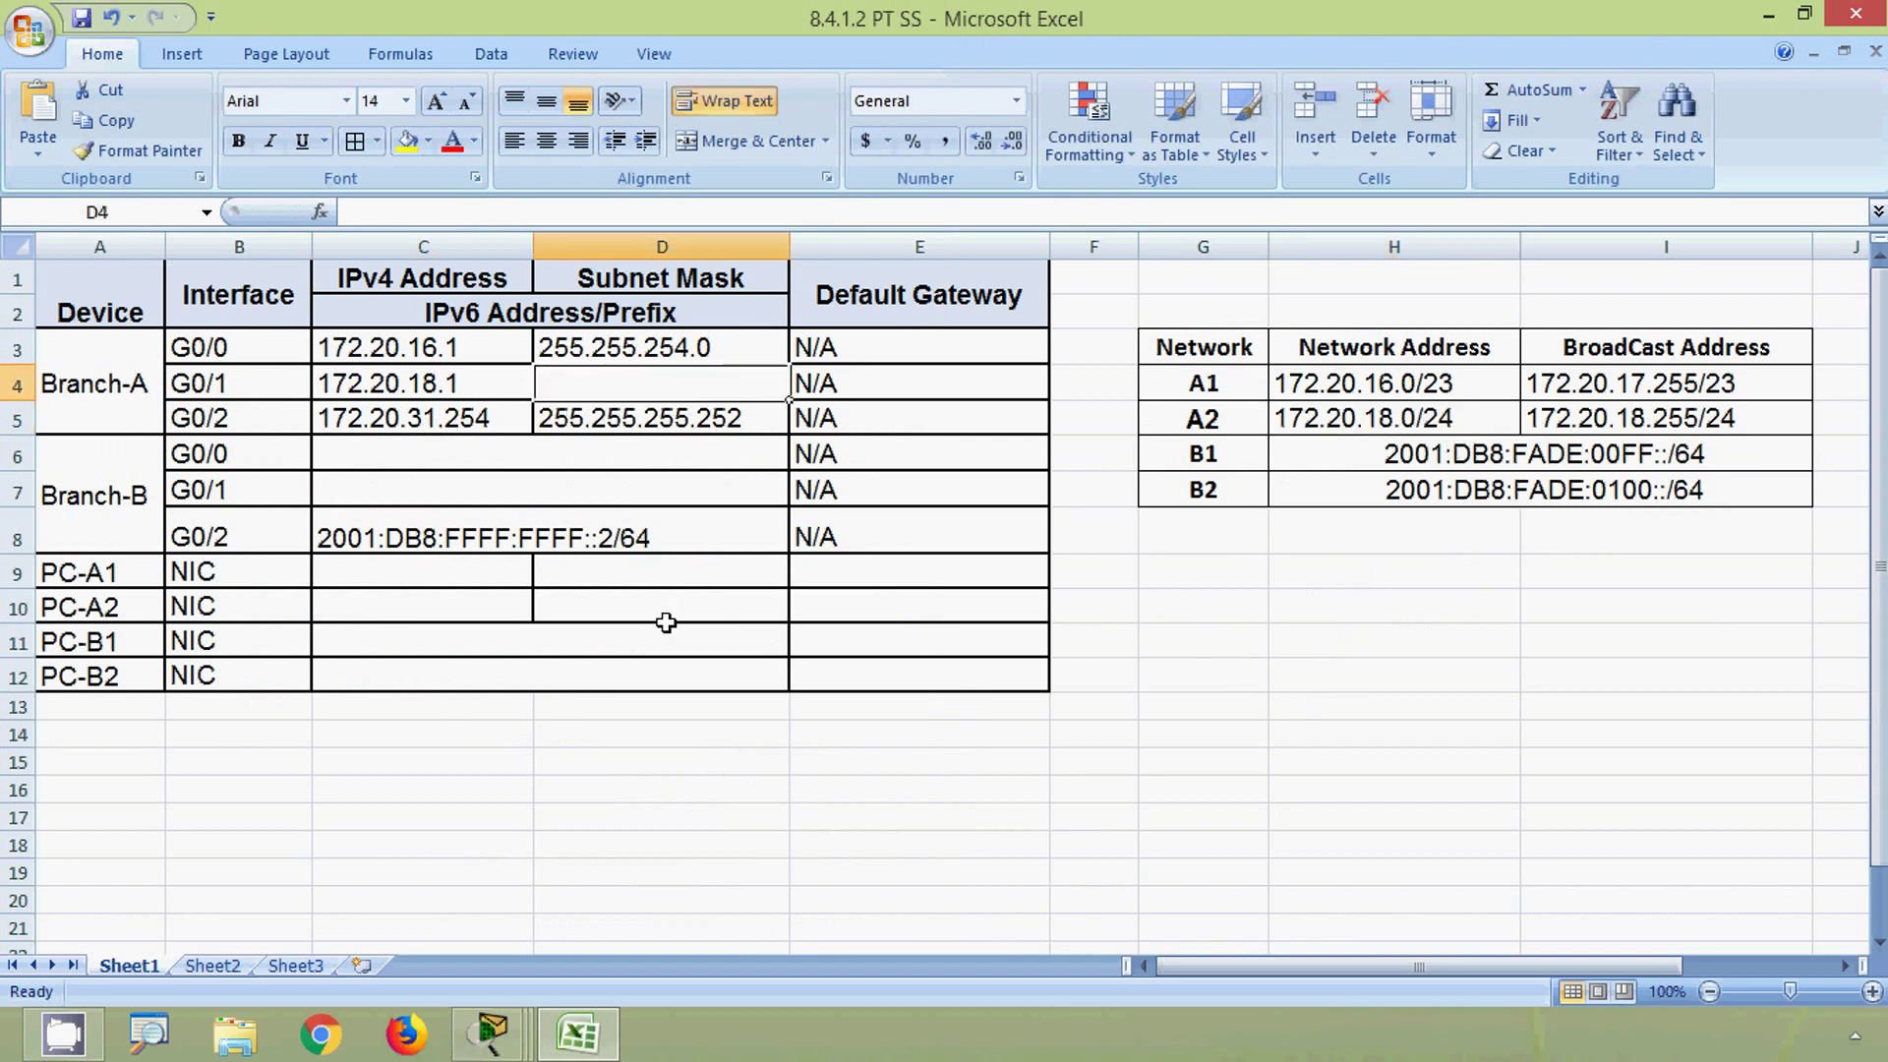
text(255)
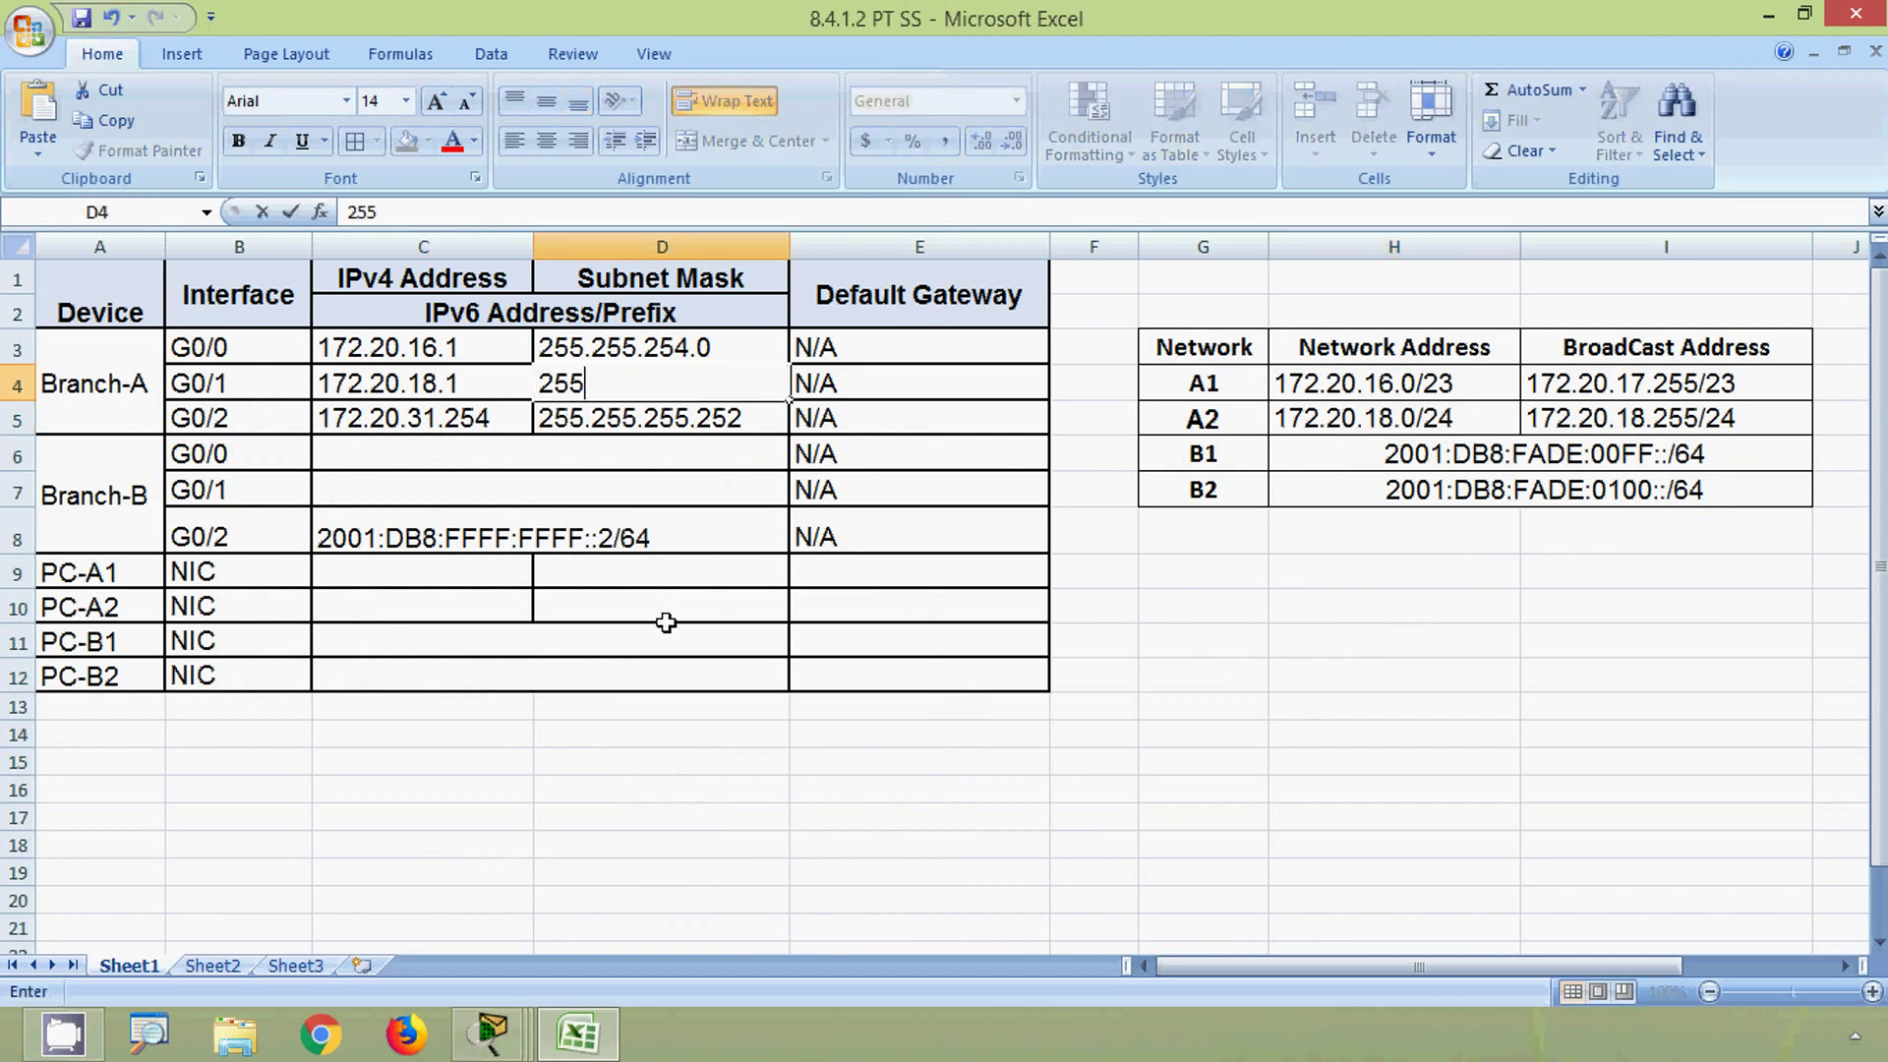
text(.255.255)
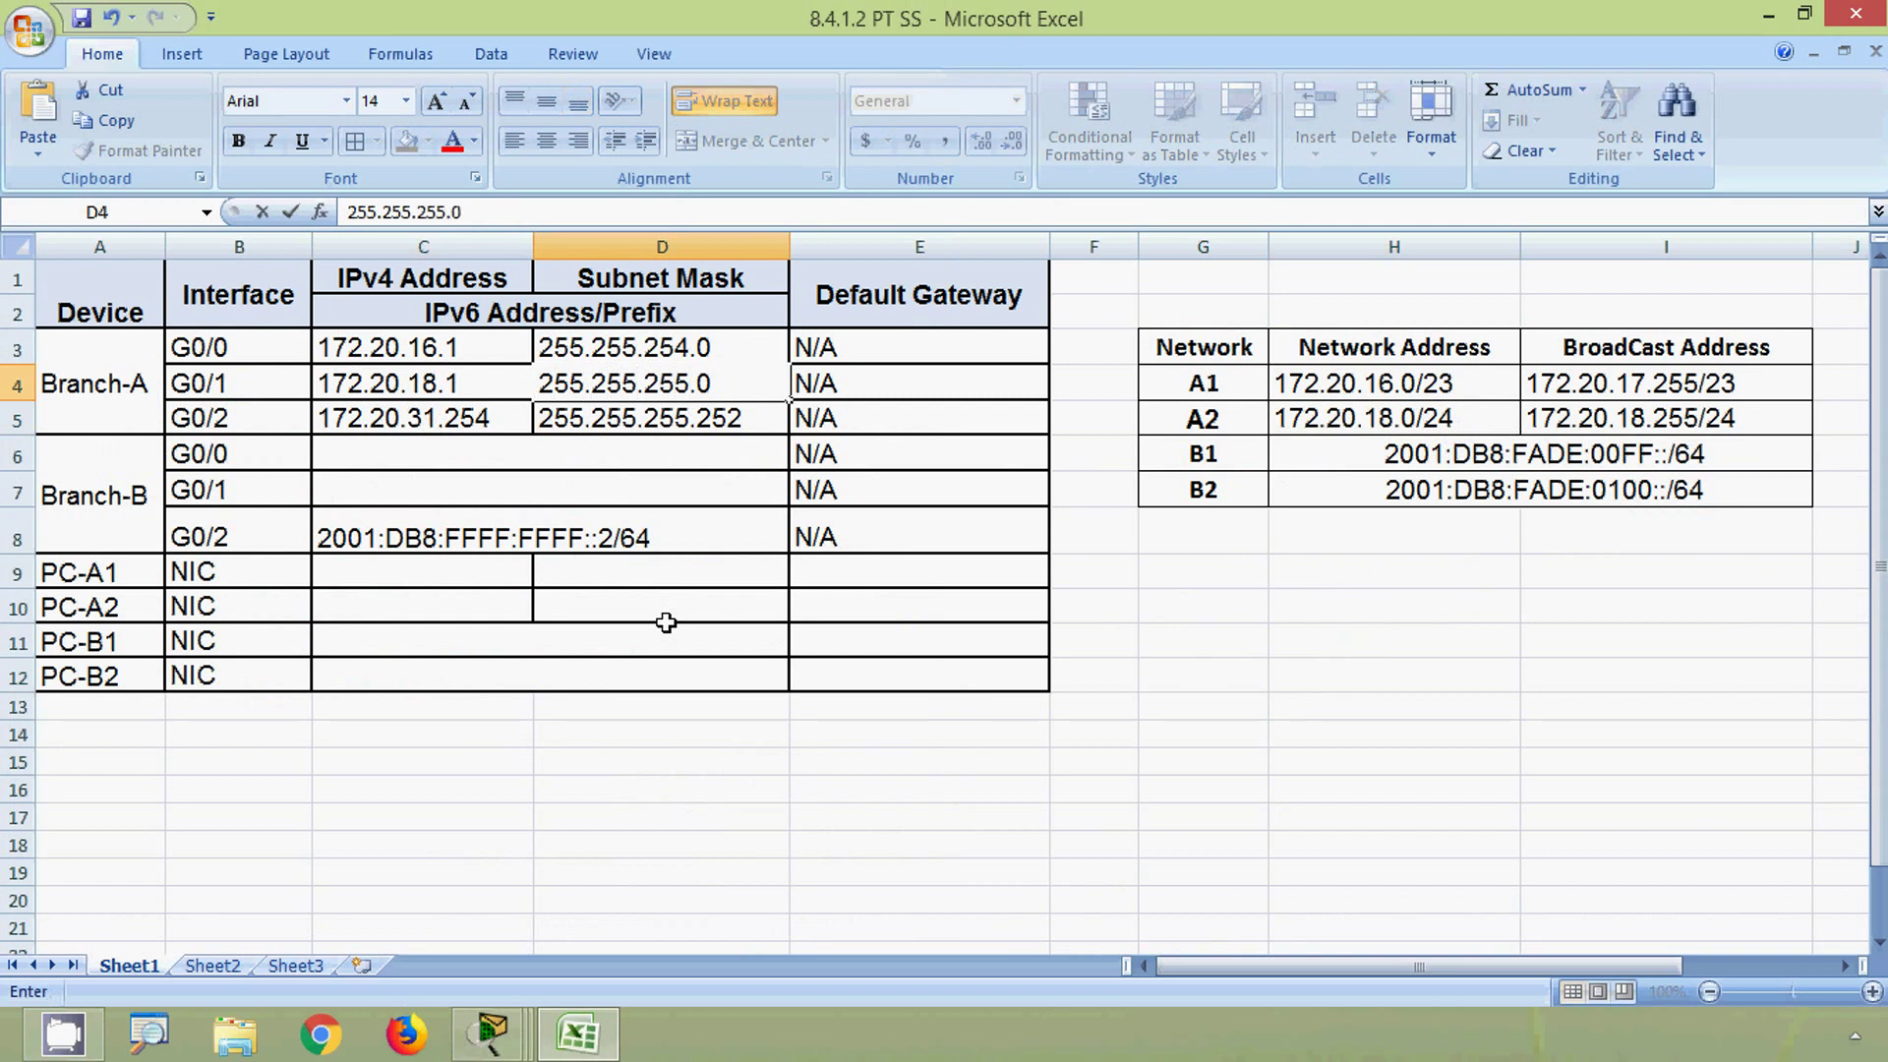
text(.0)
key(Return)
key(alt+Tab)
click(1480, 678)
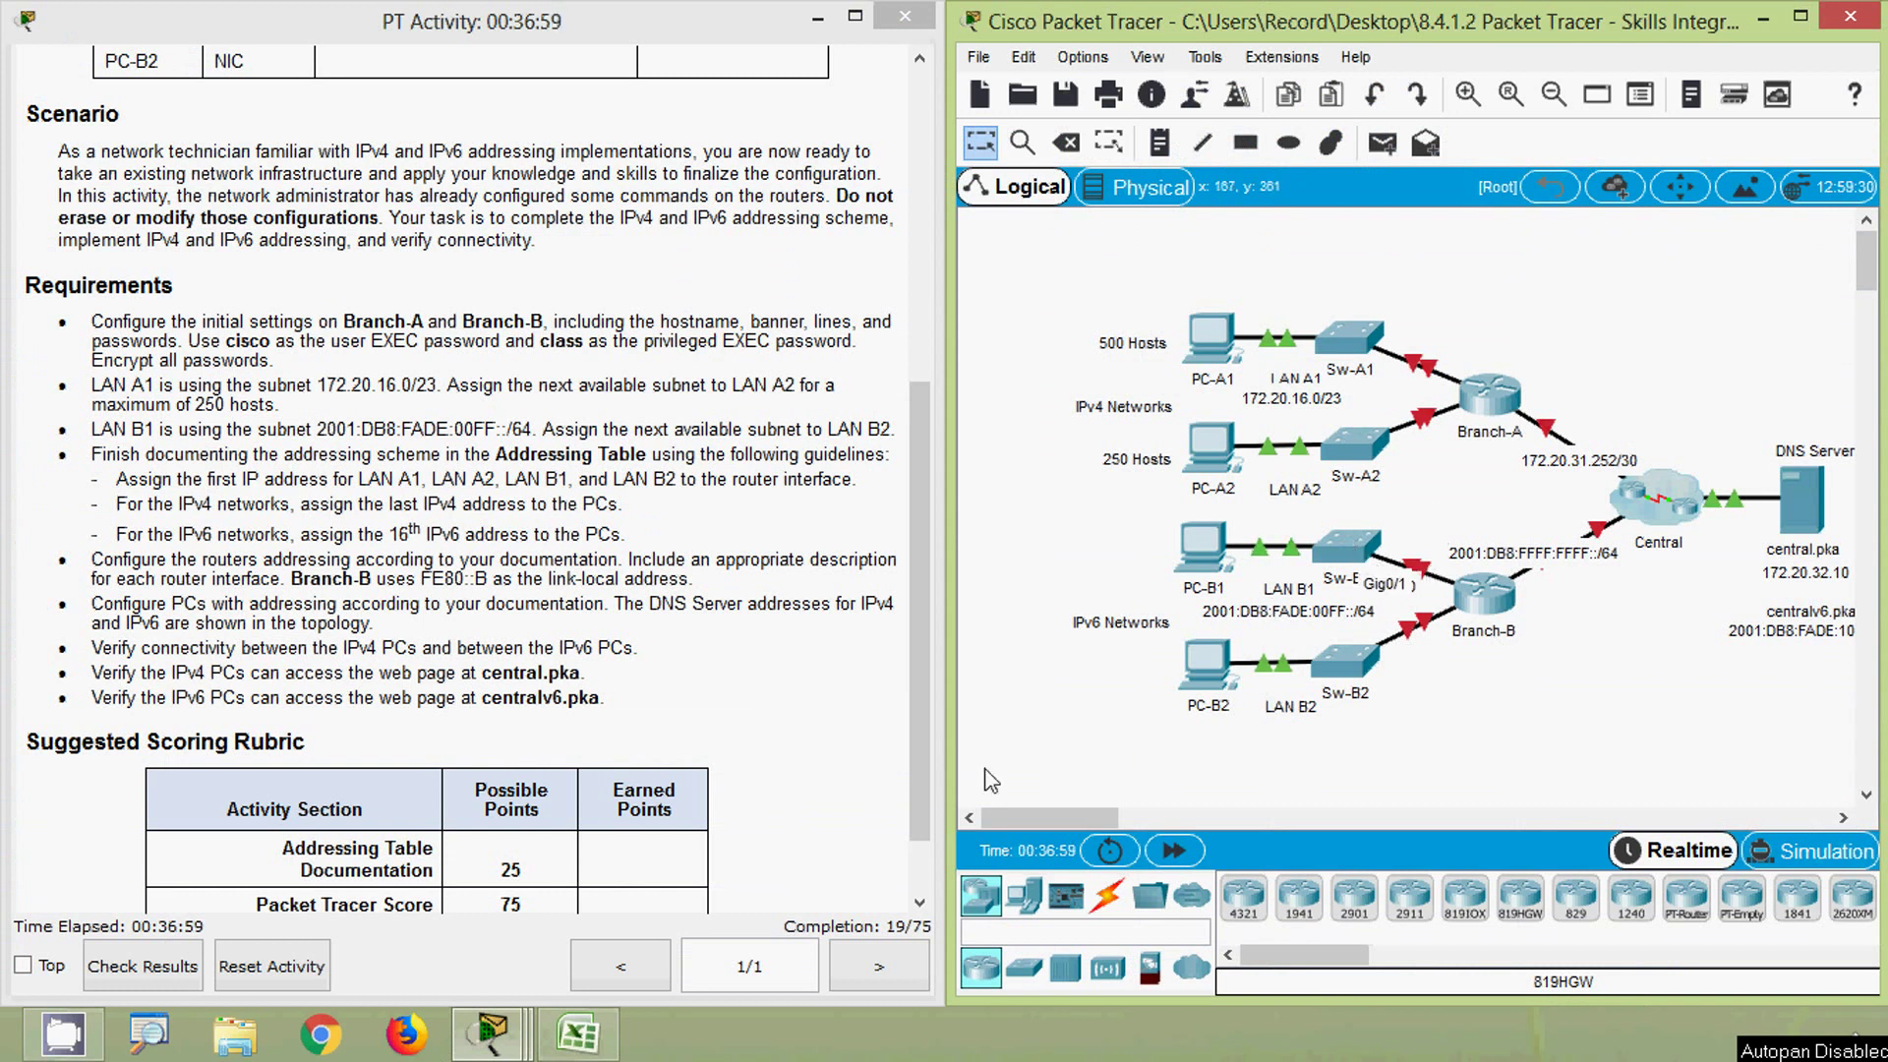
- Enter 2001:DB8:FADE:00FF::1/64 as Branch-B G0/0's IPv6 address from the B1 prefix
click(578, 1035)
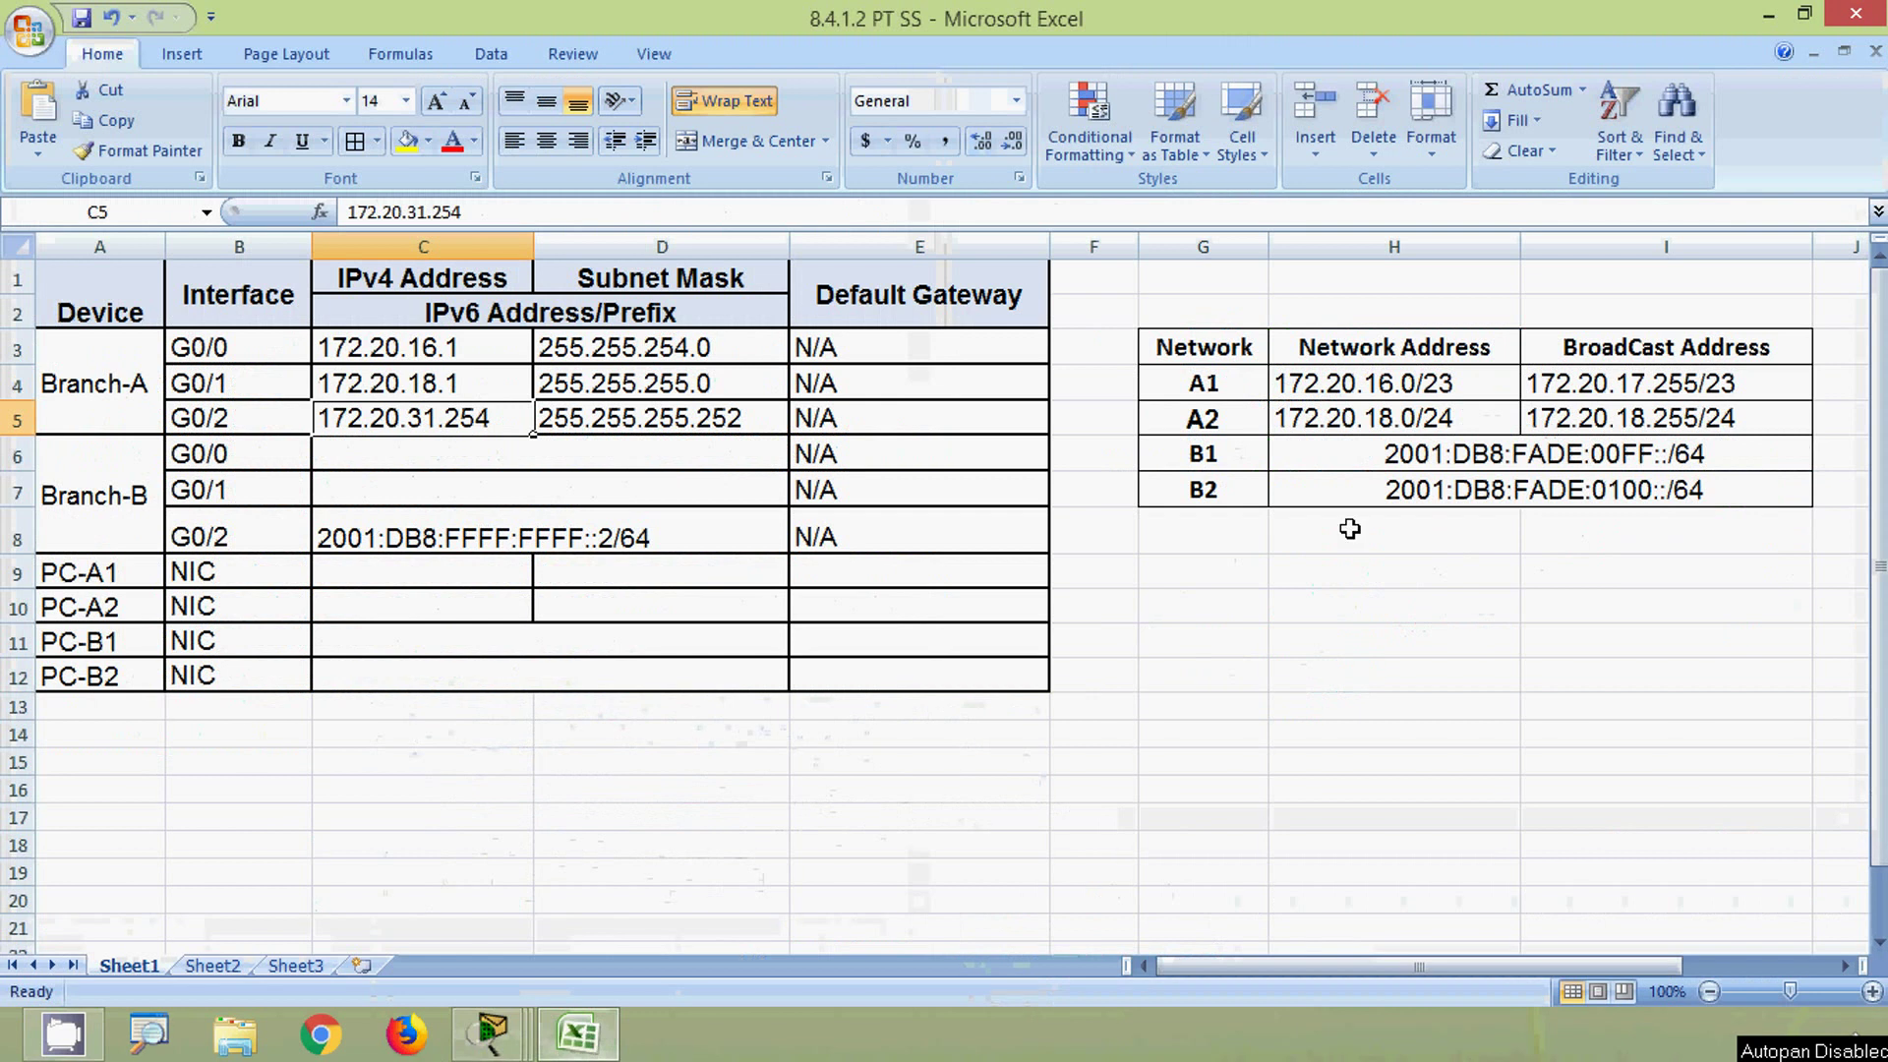
click(1396, 460)
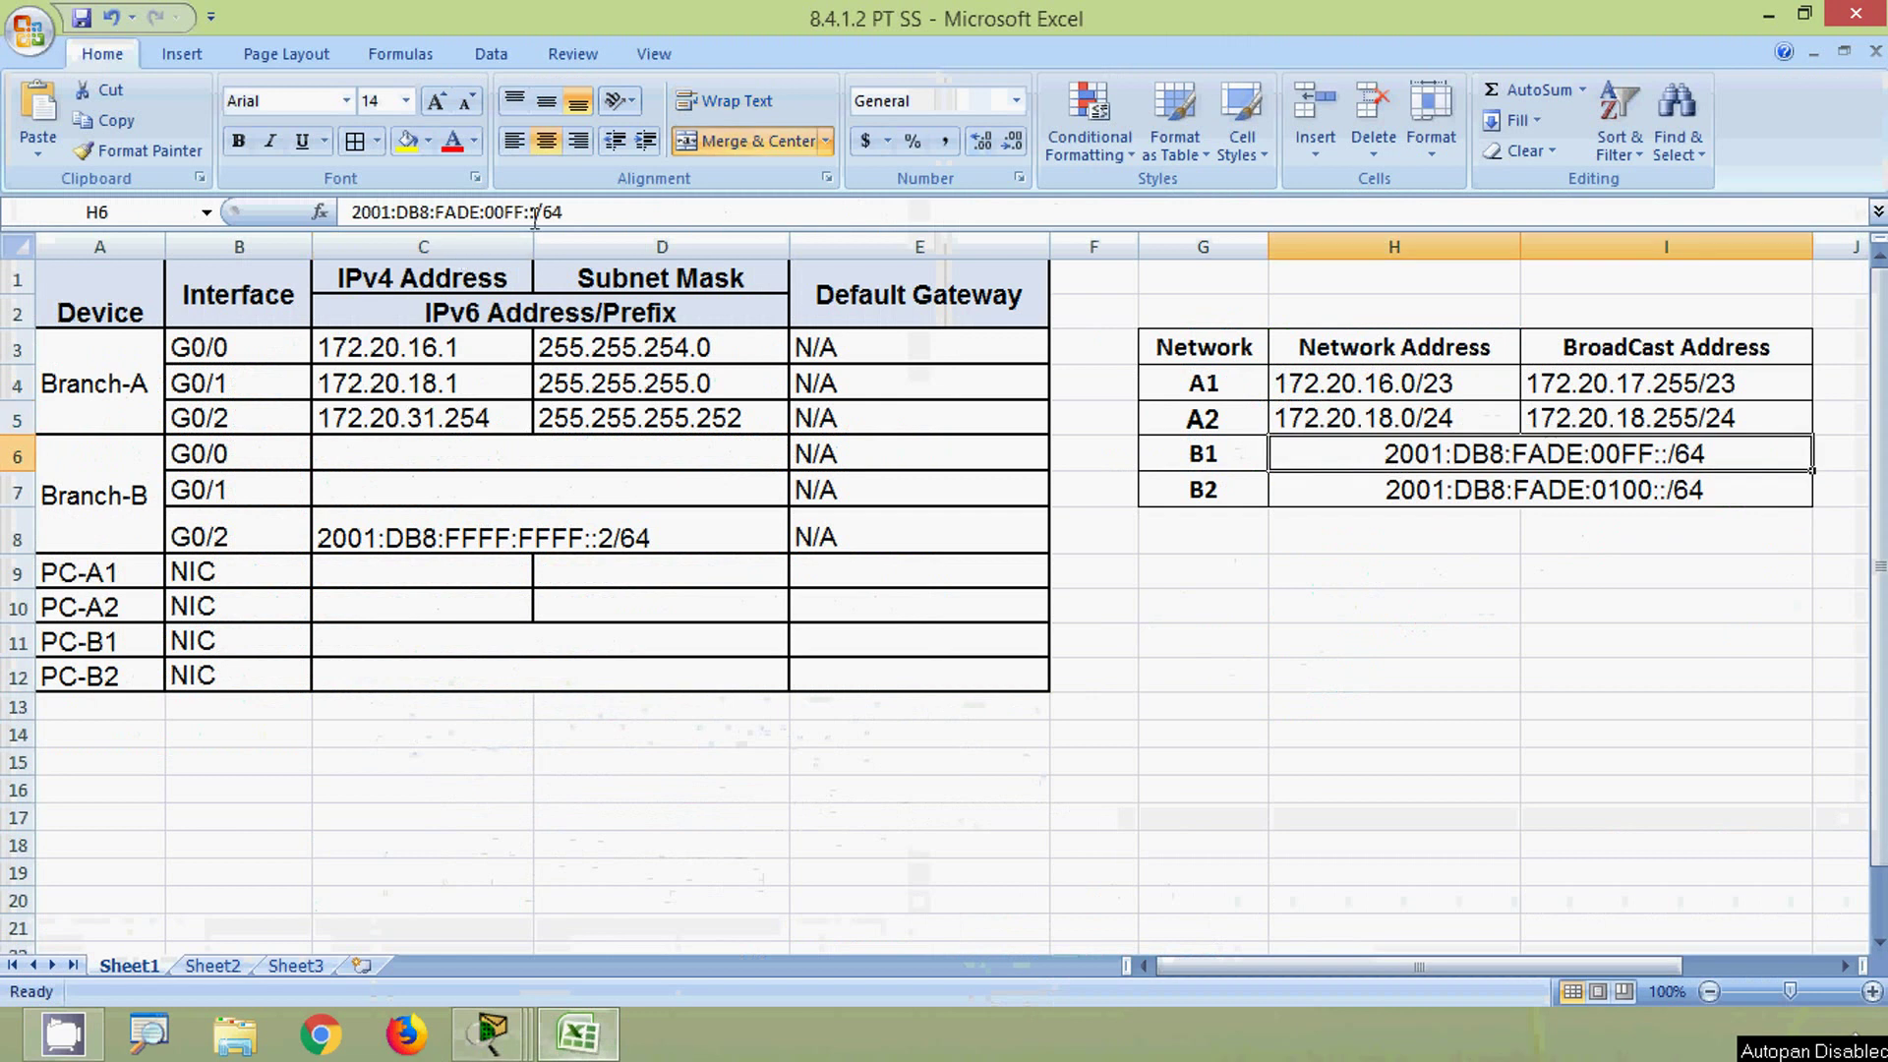
drag(563, 212, 292, 212)
key(ctrl+c)
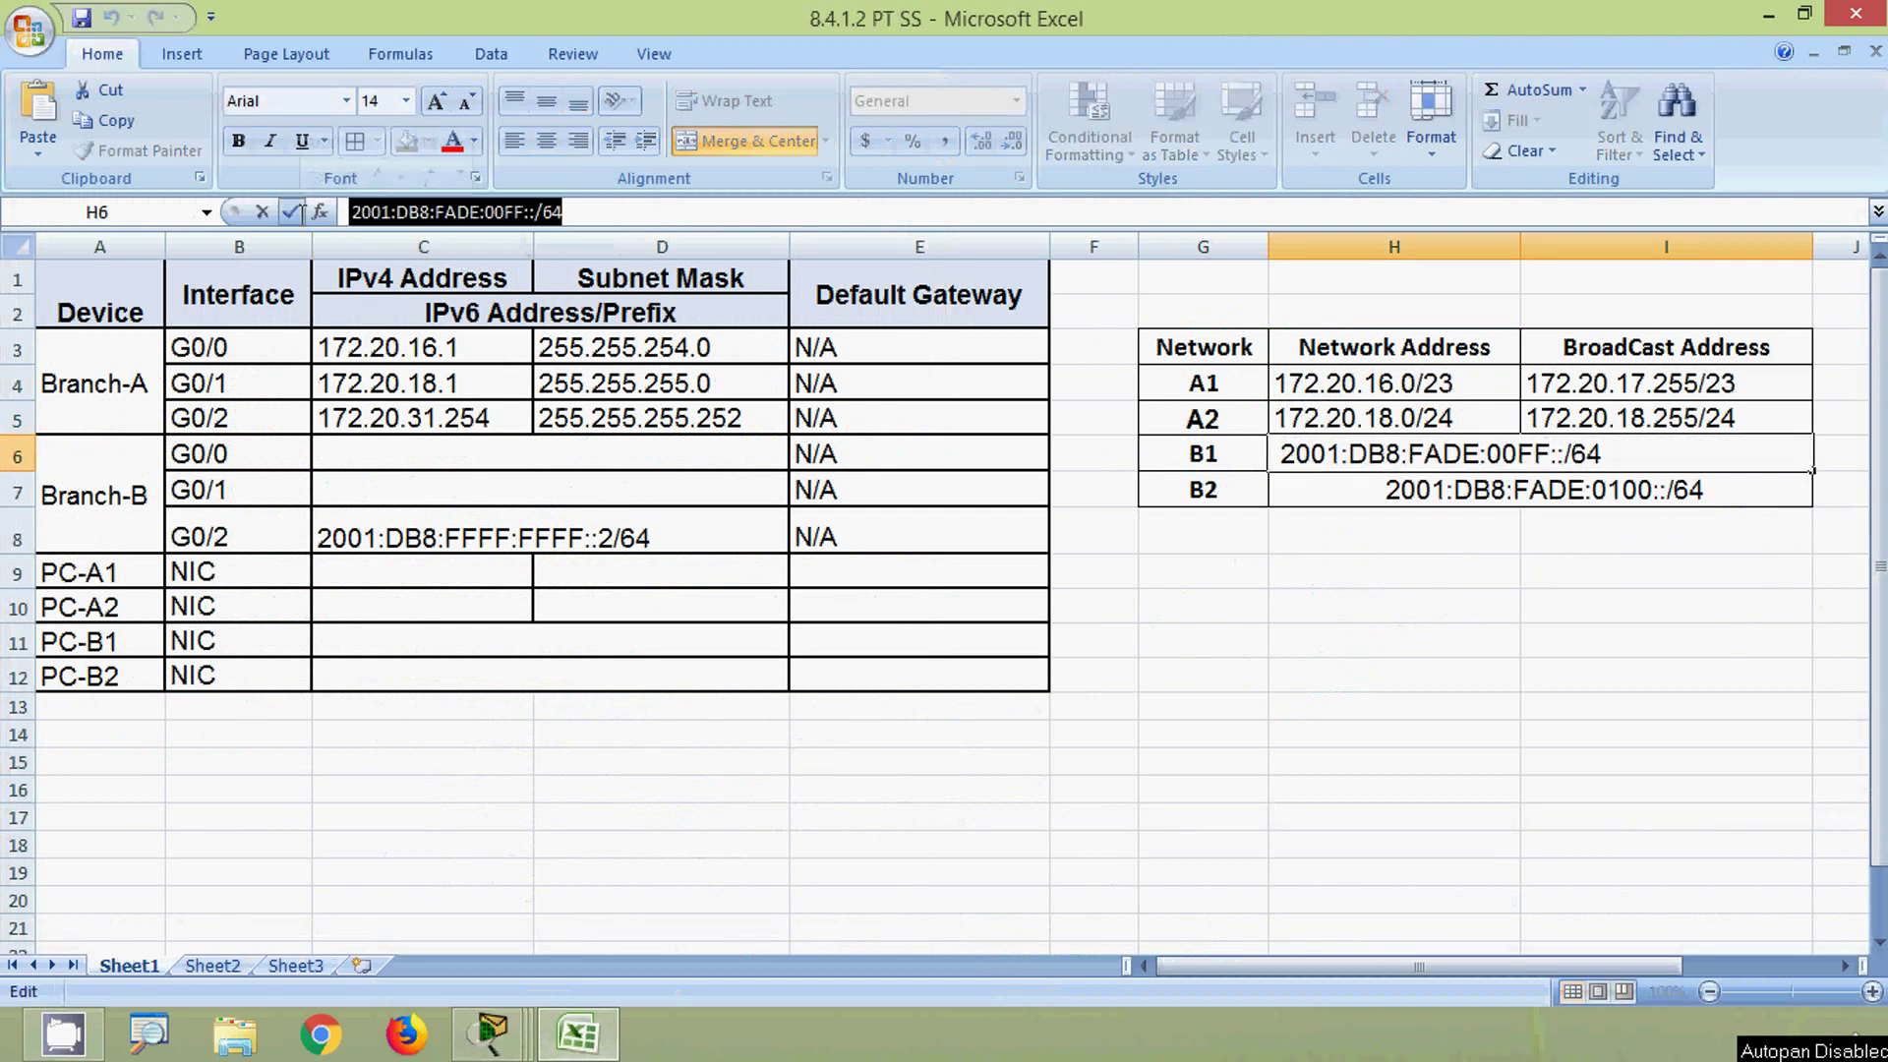
click(354, 459)
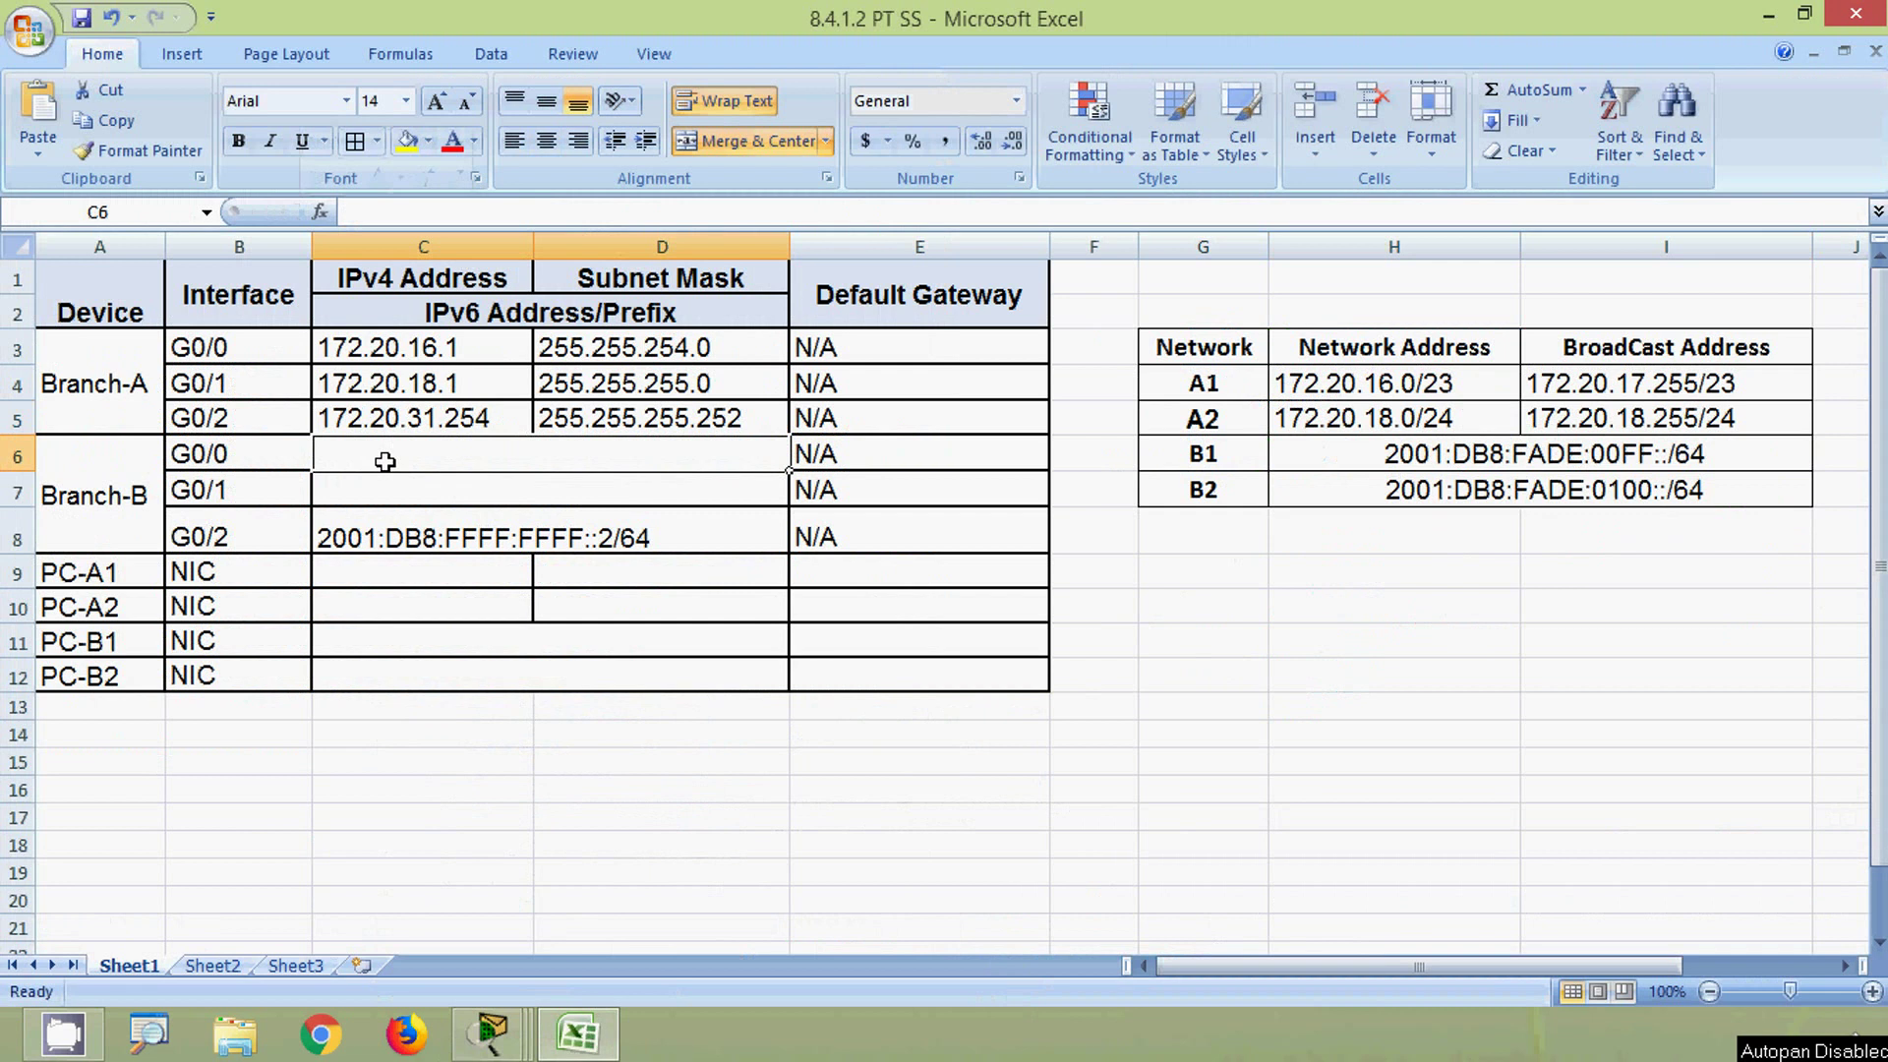
click(417, 215)
key(ctrl+v)
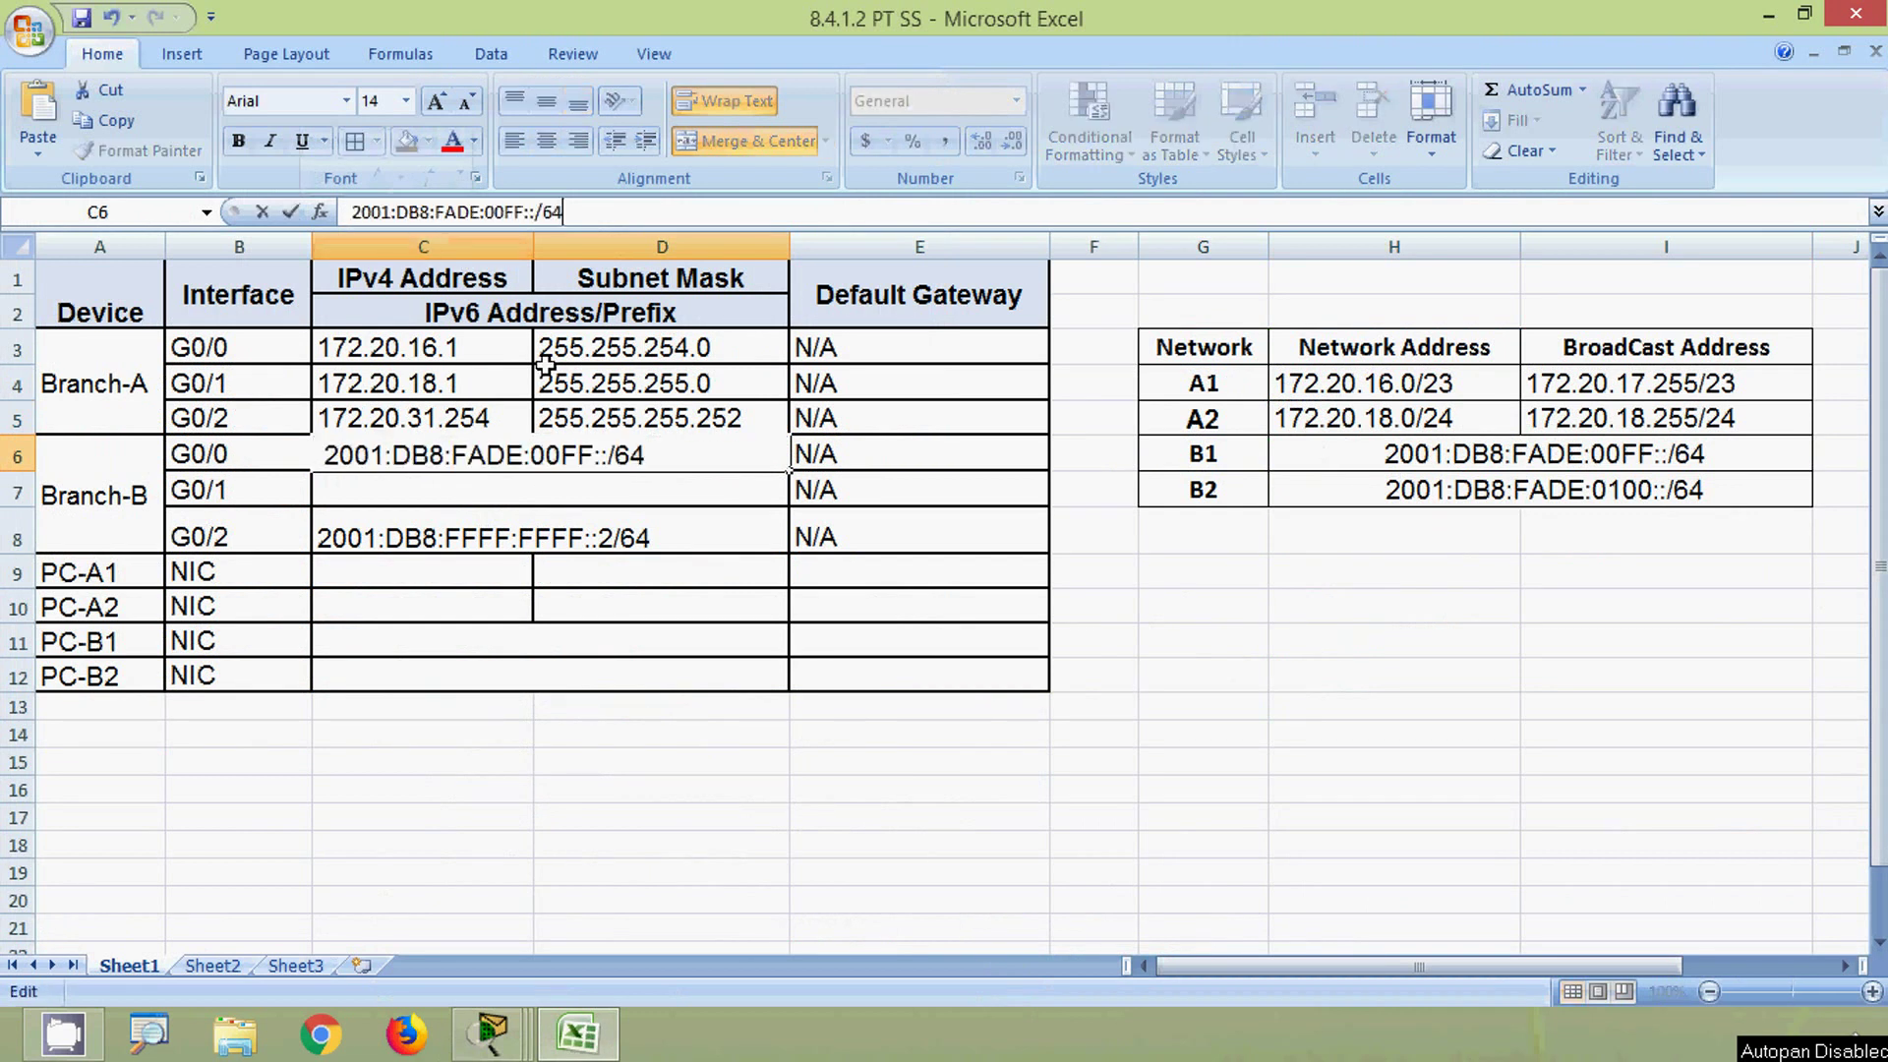
click(611, 451)
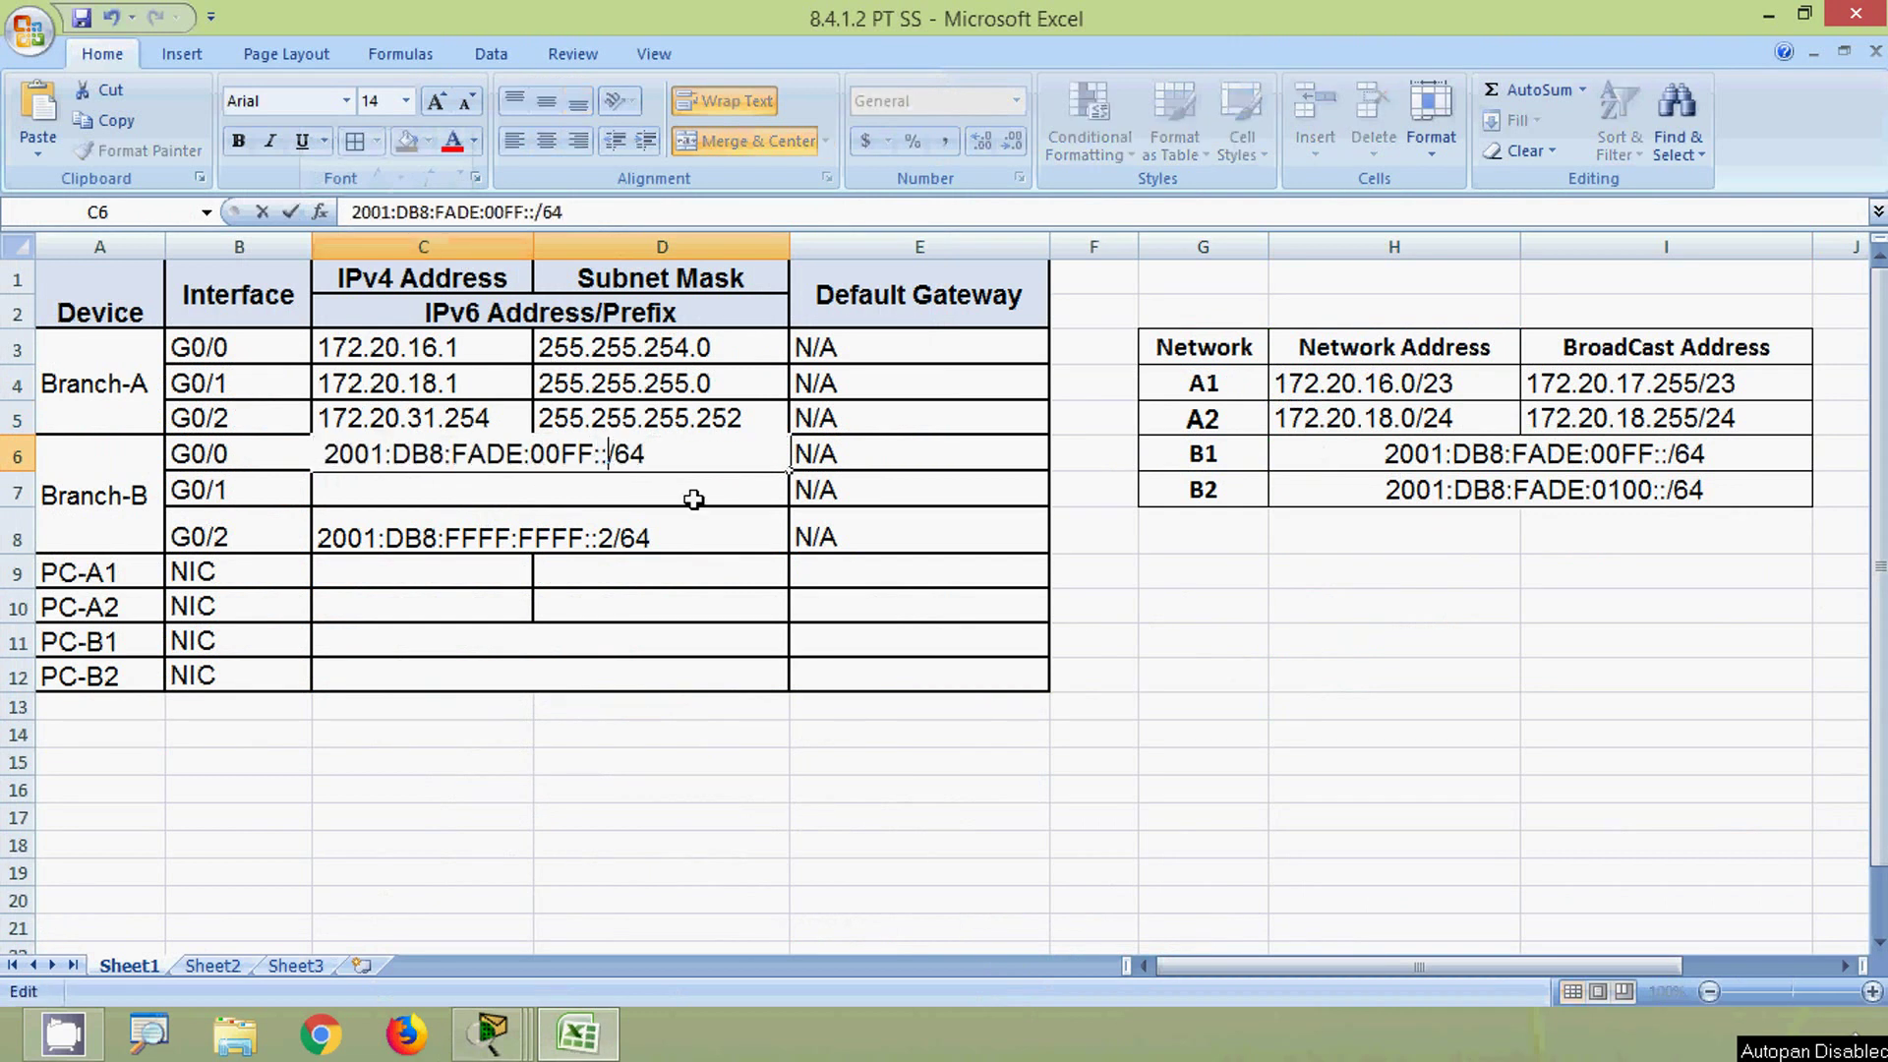
text(1)
key(Tab)
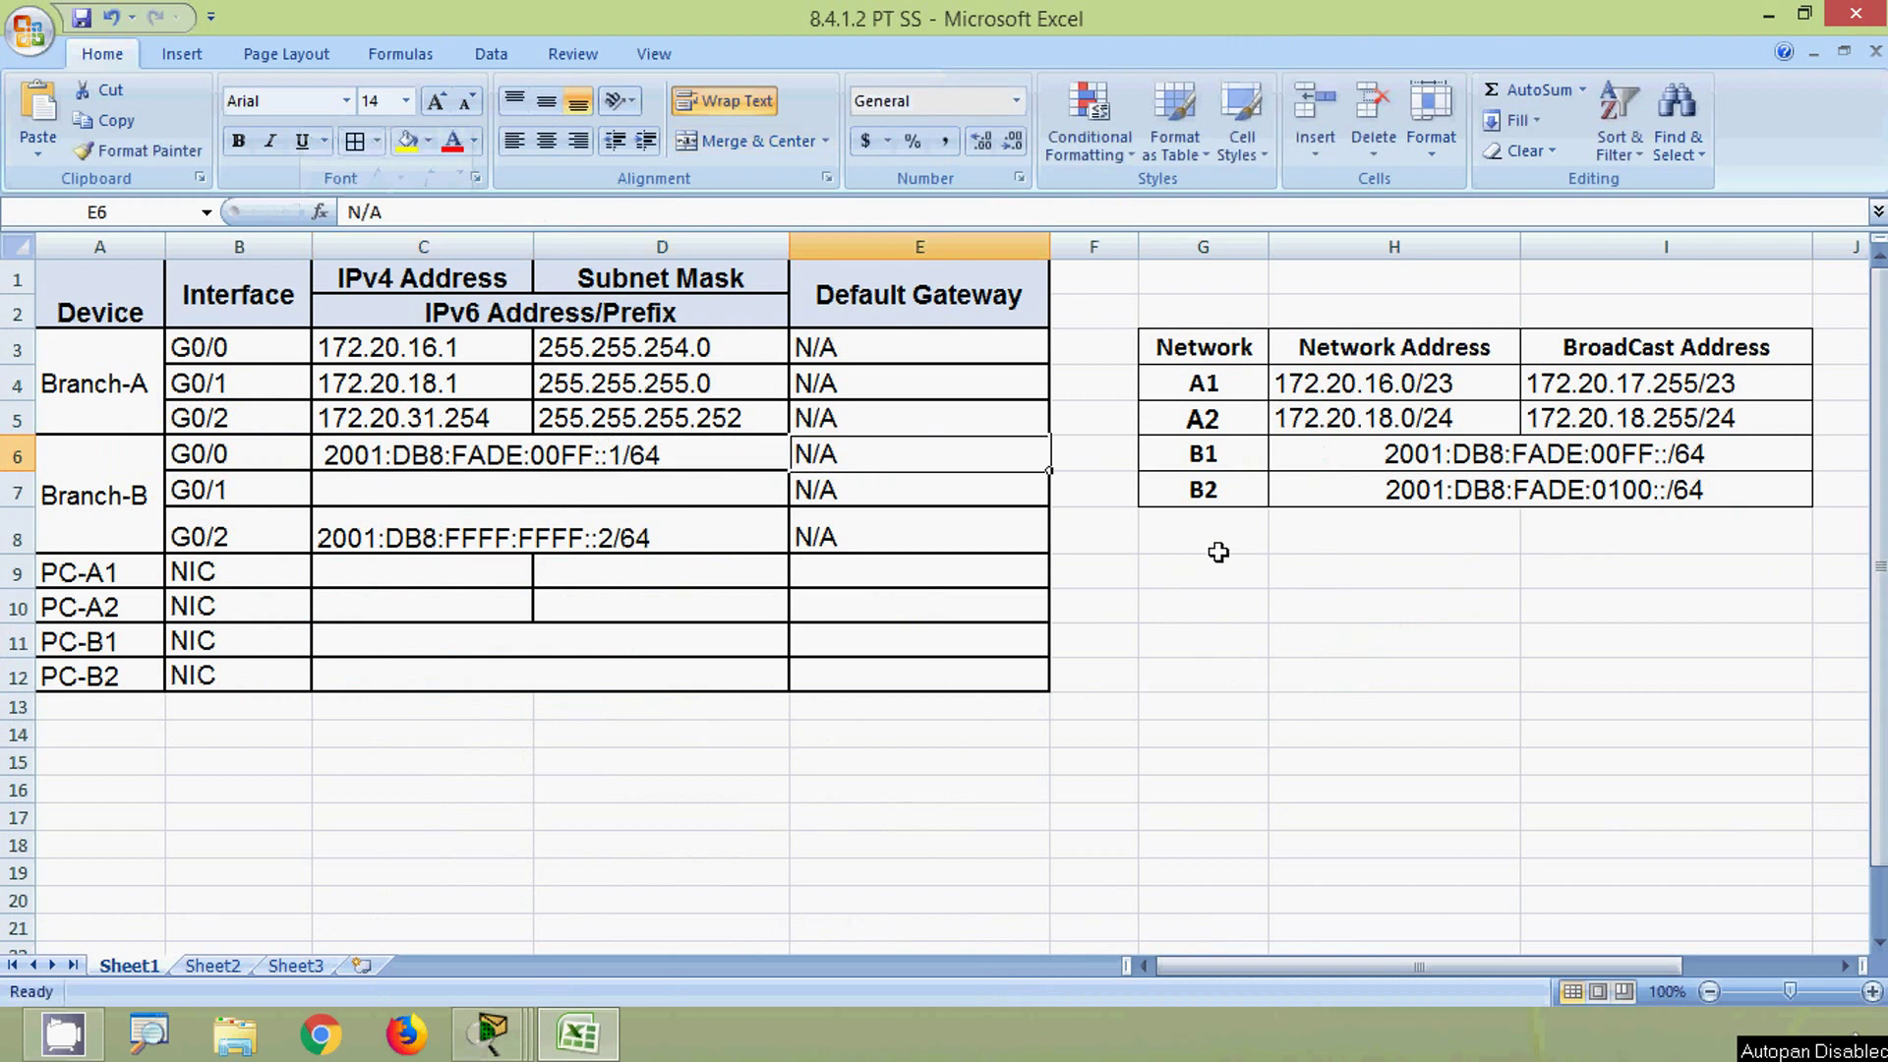
- Enter 2001:DB8:FADE:0100::1/64 as Branch-B G0/1's IPv6 address from the B2 prefix
click(1219, 490)
key(Tab)
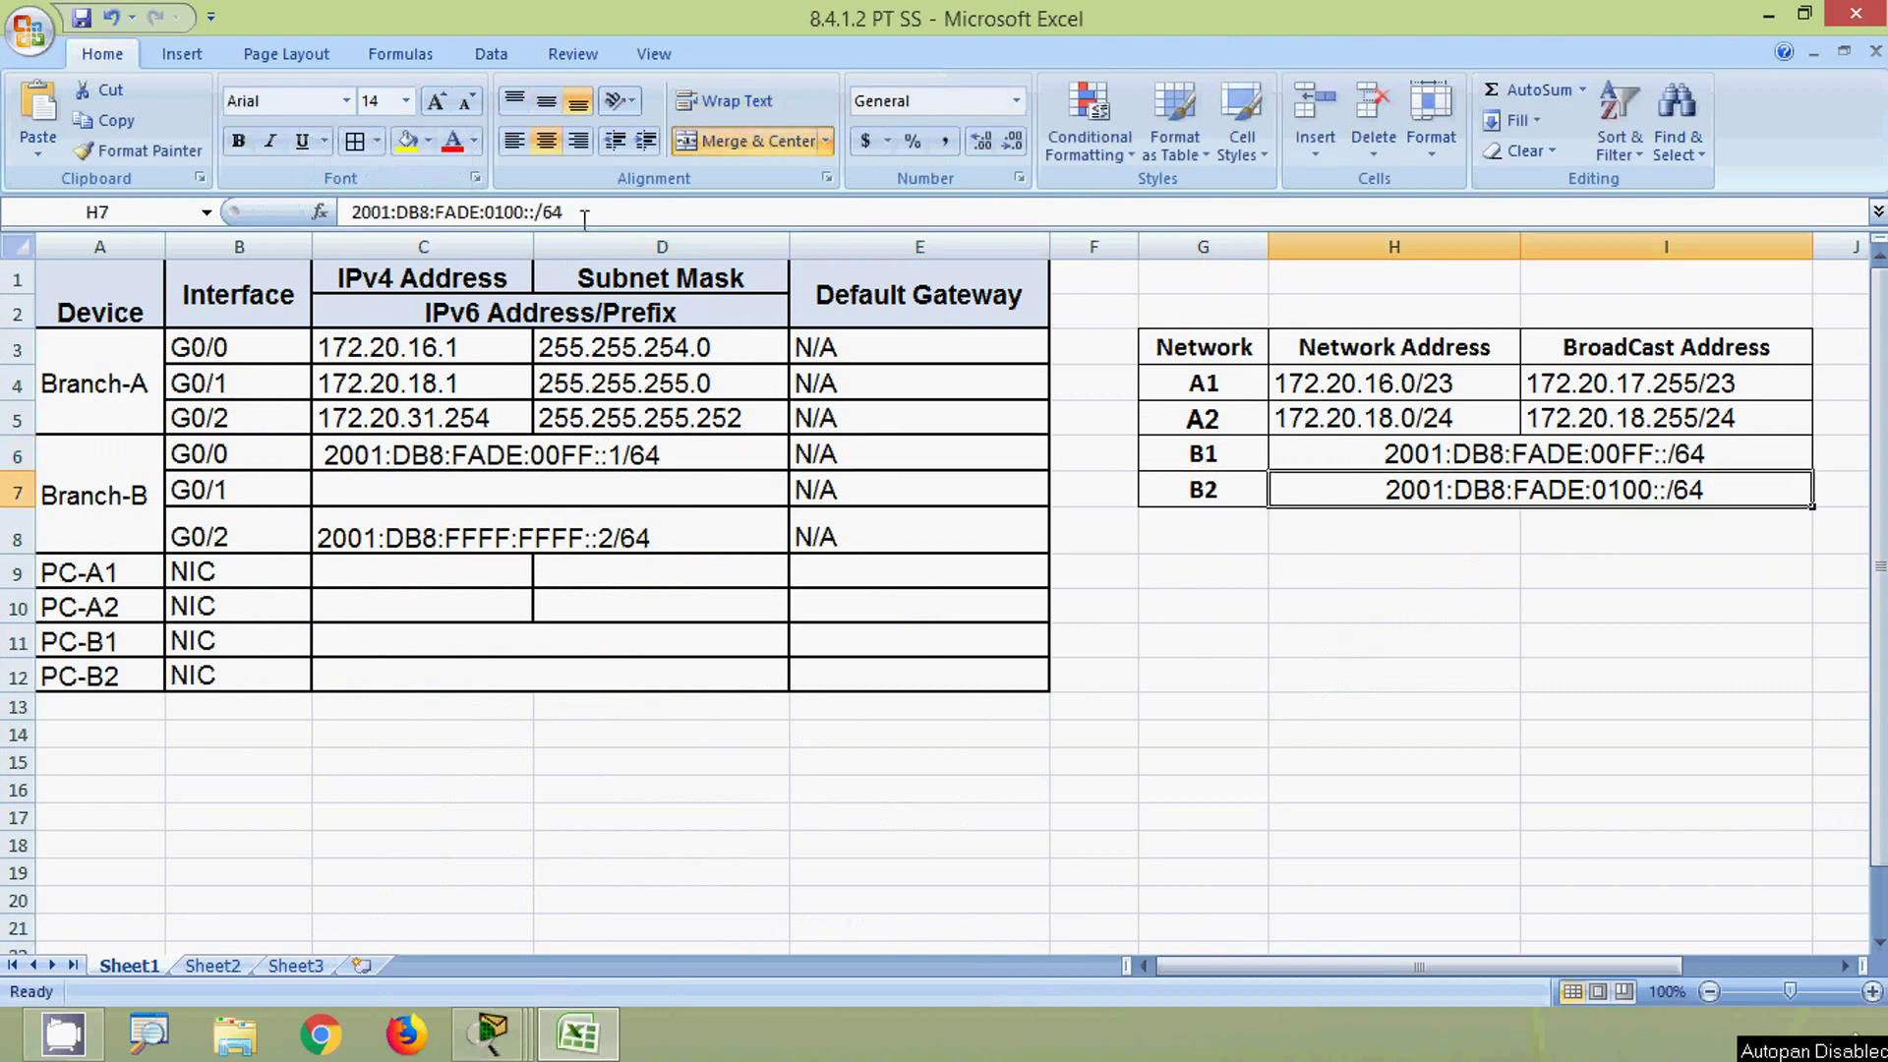
drag(566, 211, 346, 212)
key(ctrl+c)
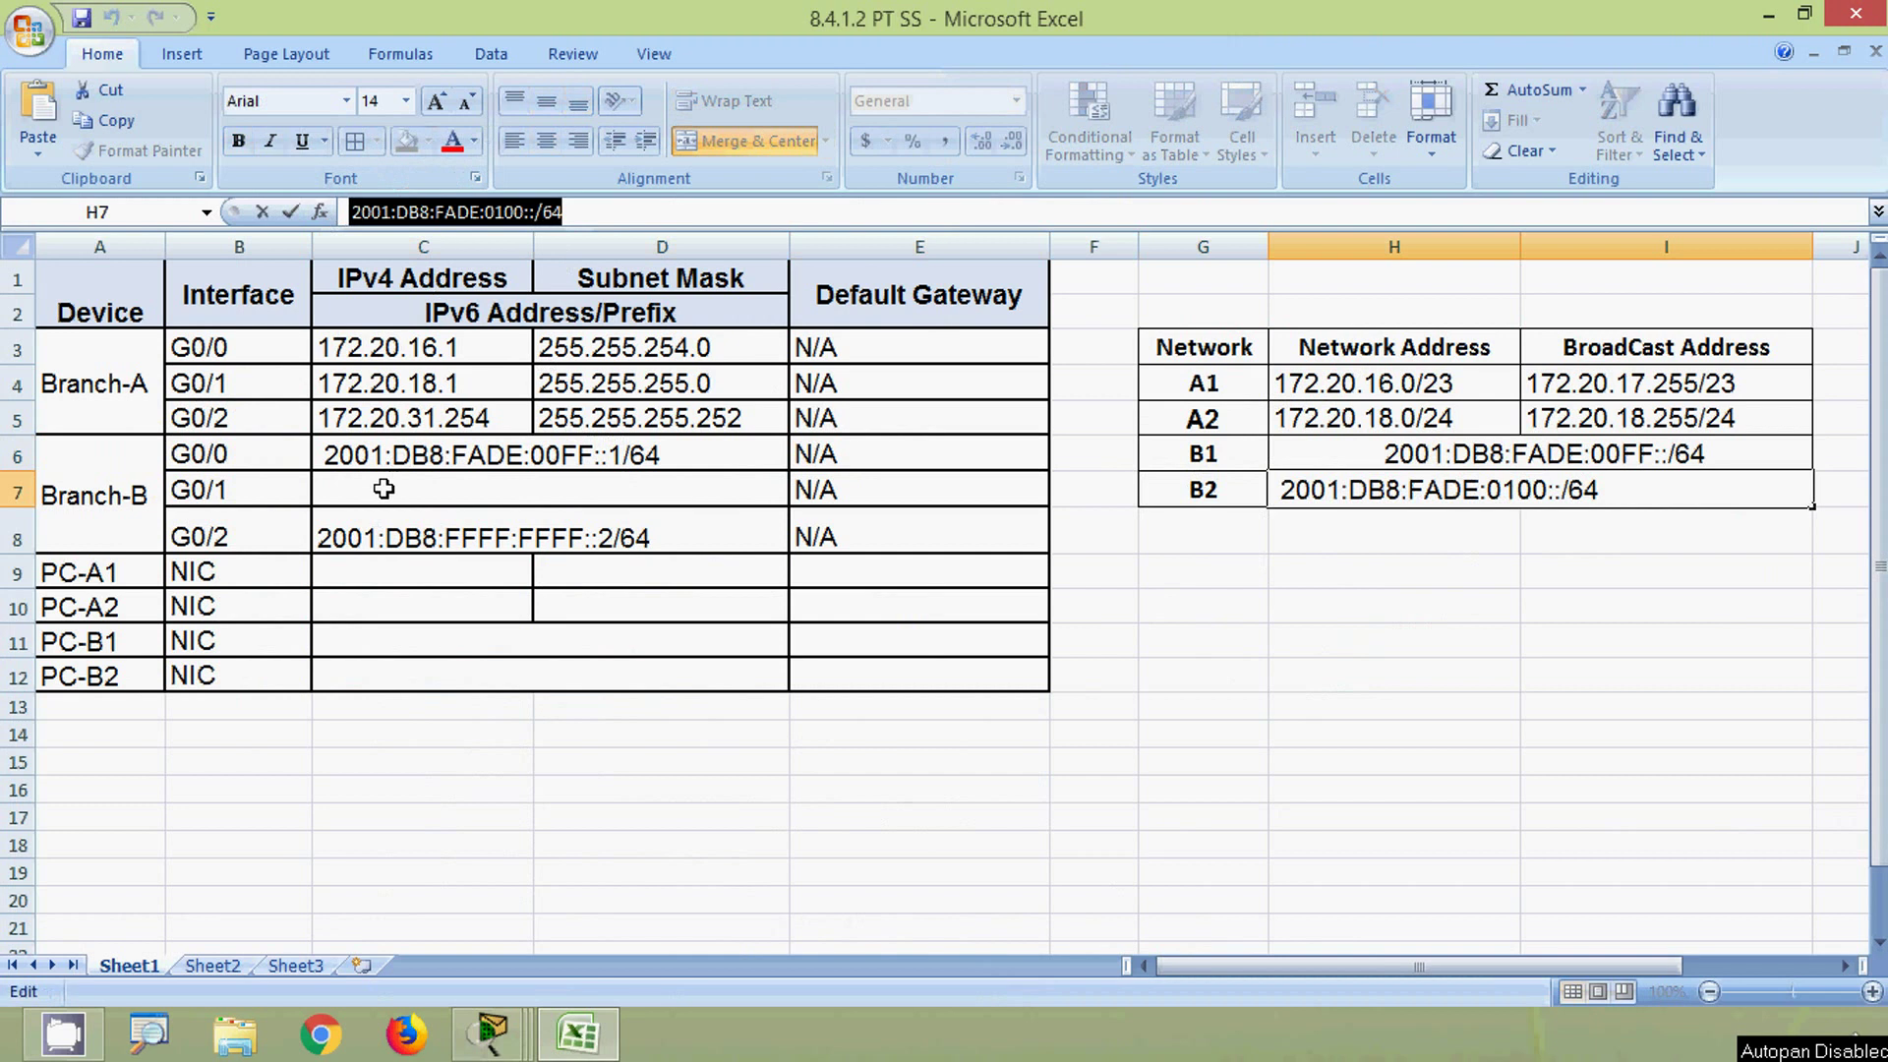
click(389, 485)
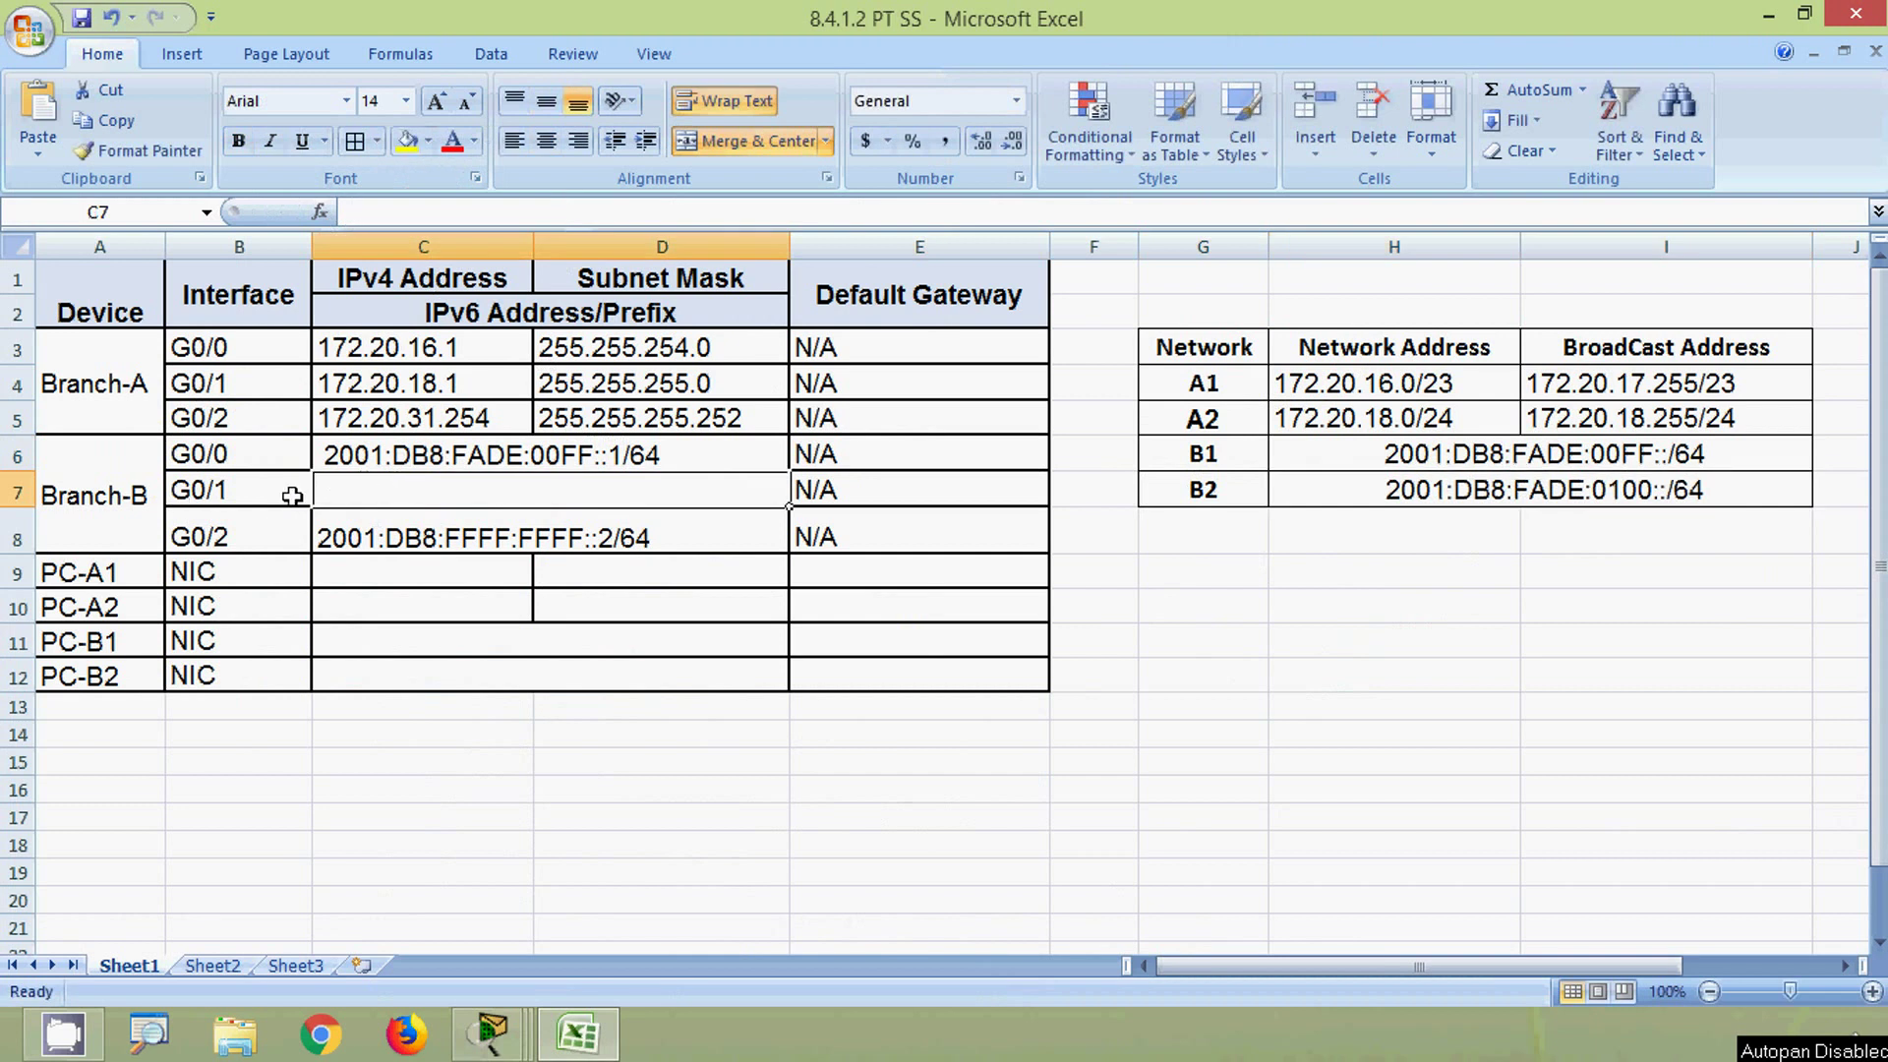
click(362, 211)
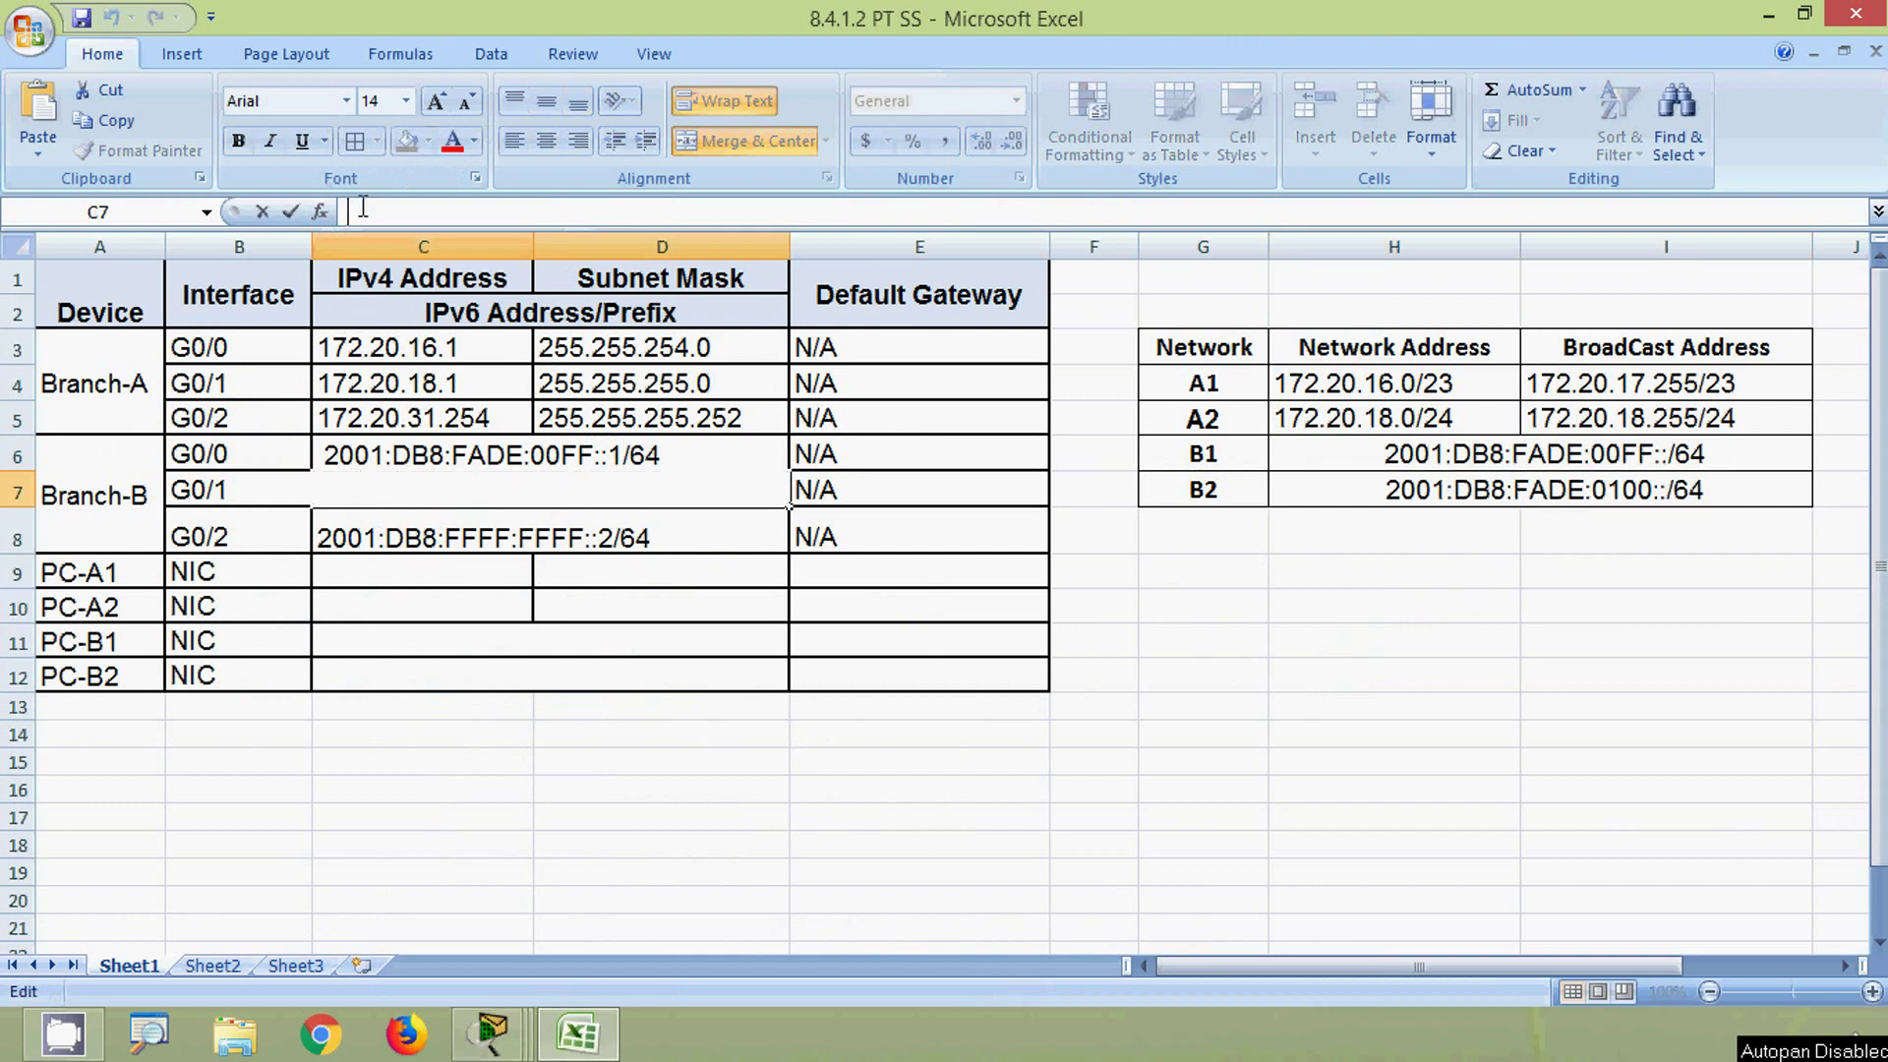
key(ctrl+v)
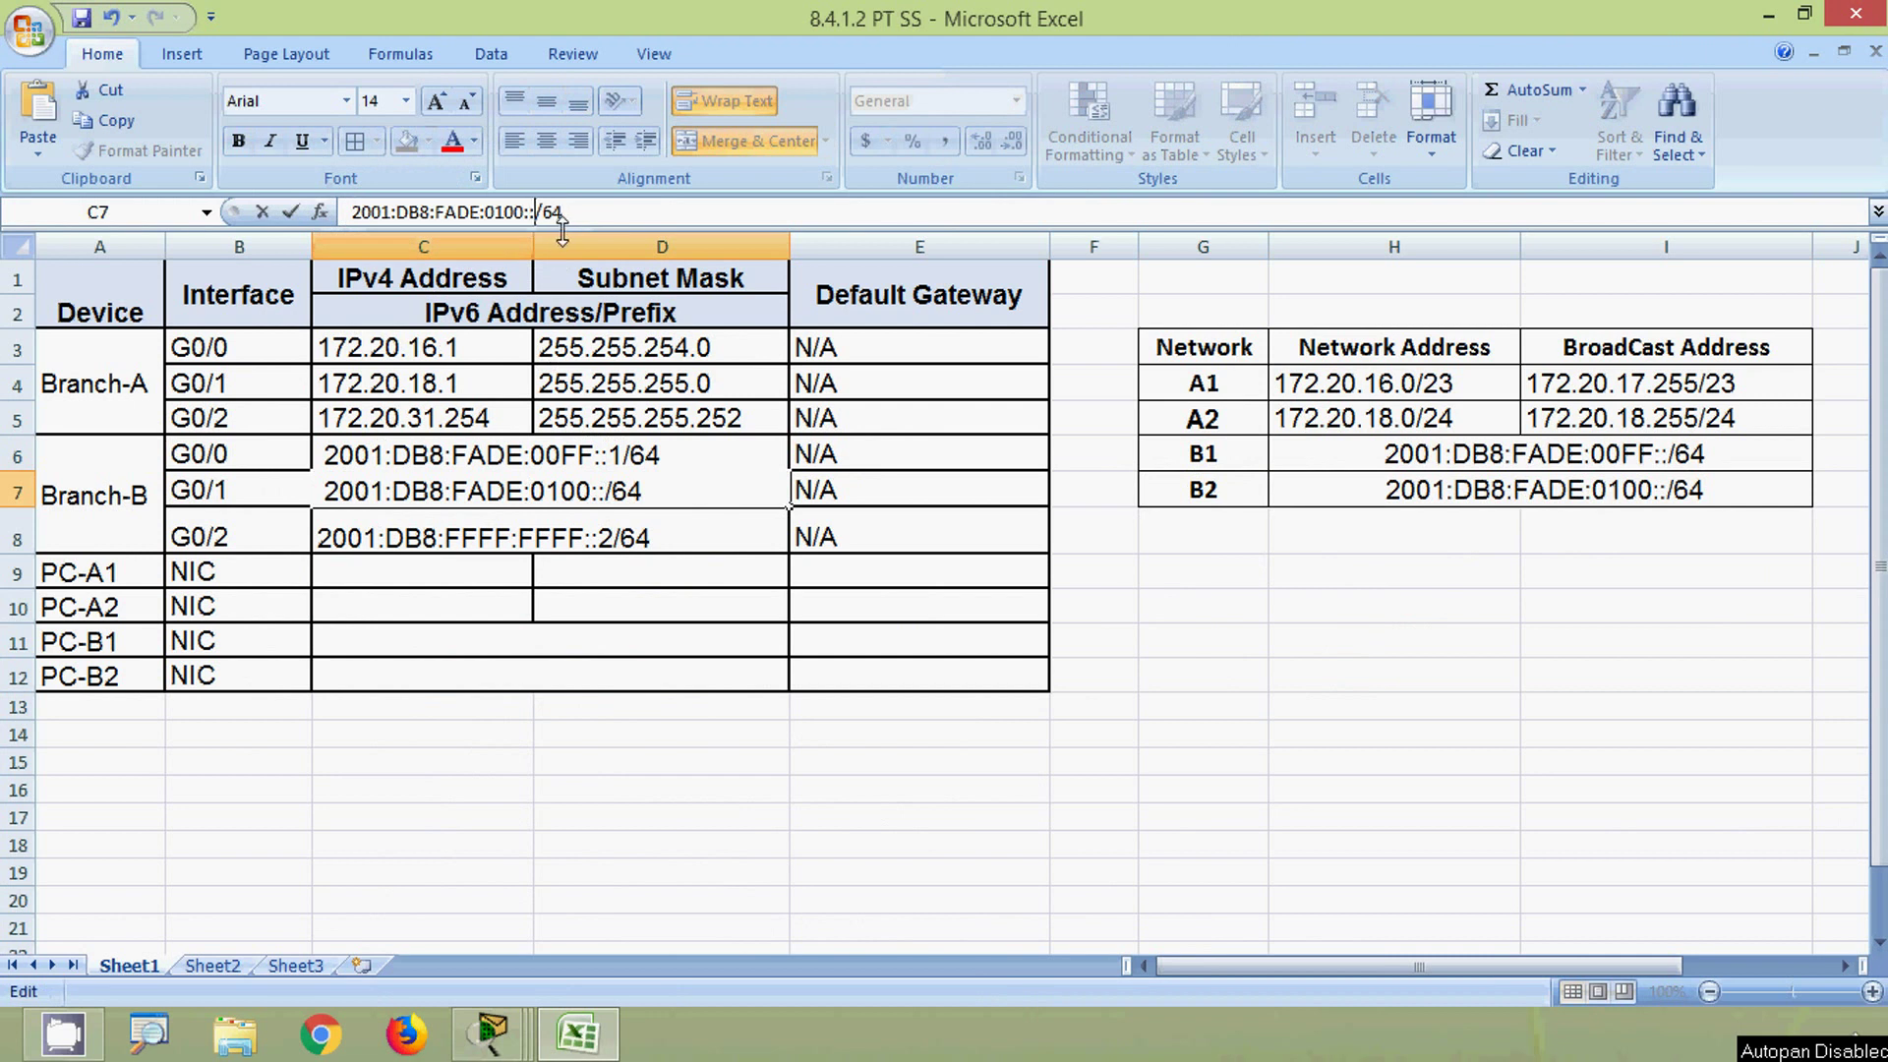
text(1)
key(Return)
key(alt+Tab)
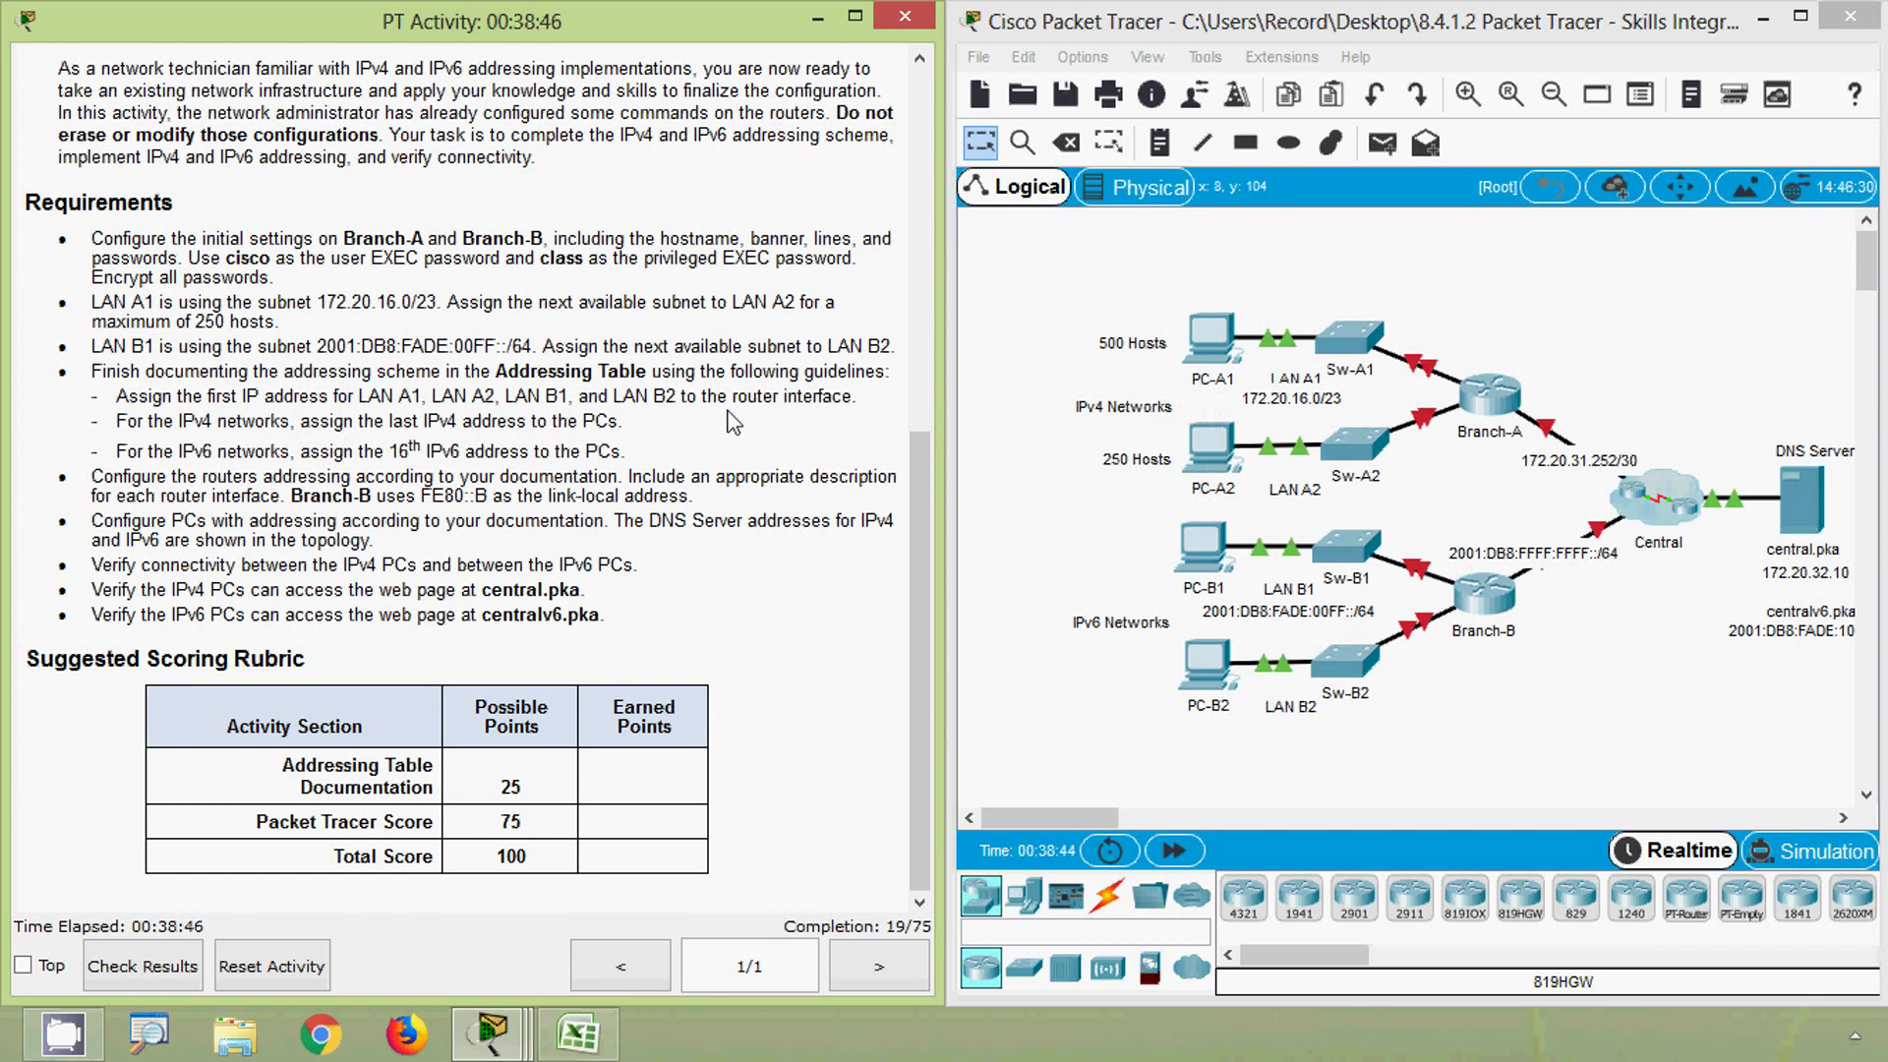
click(578, 1033)
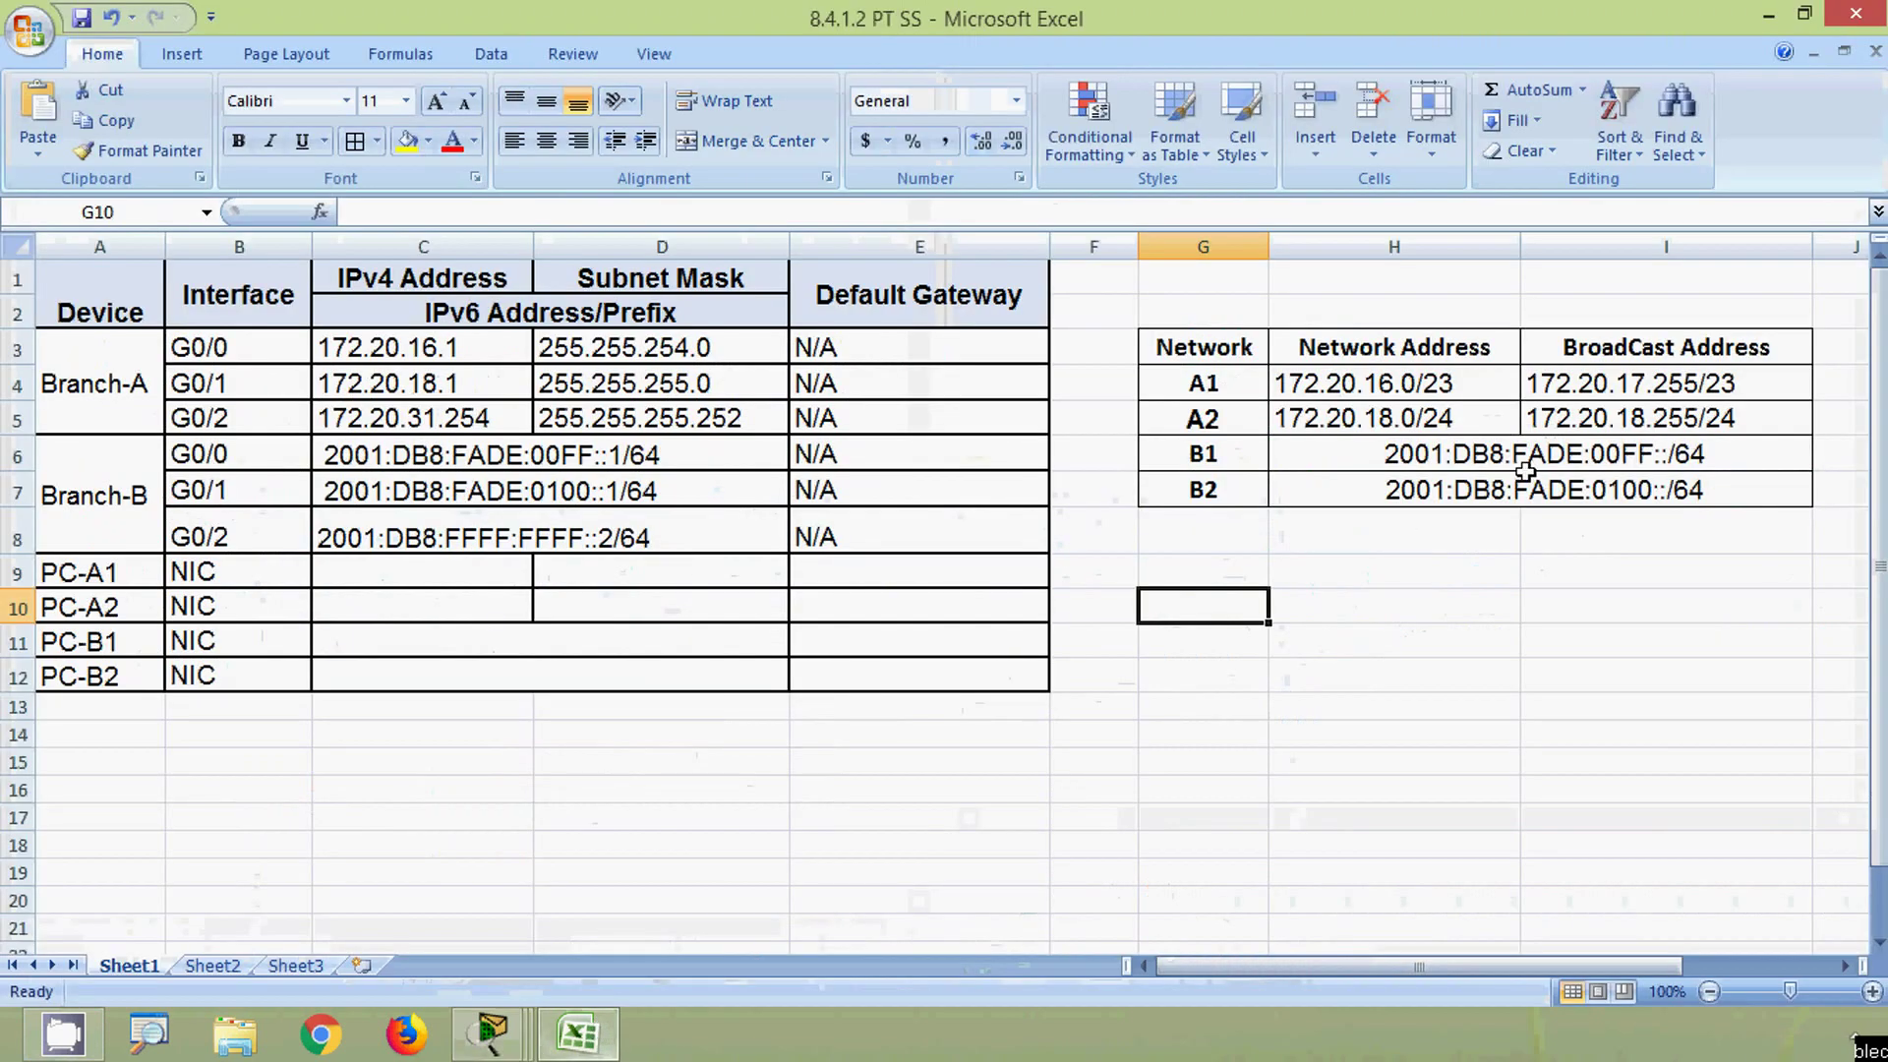
- Enter 172.20.17.254 as PC-A1's IPv4 address in C9
click(1593, 383)
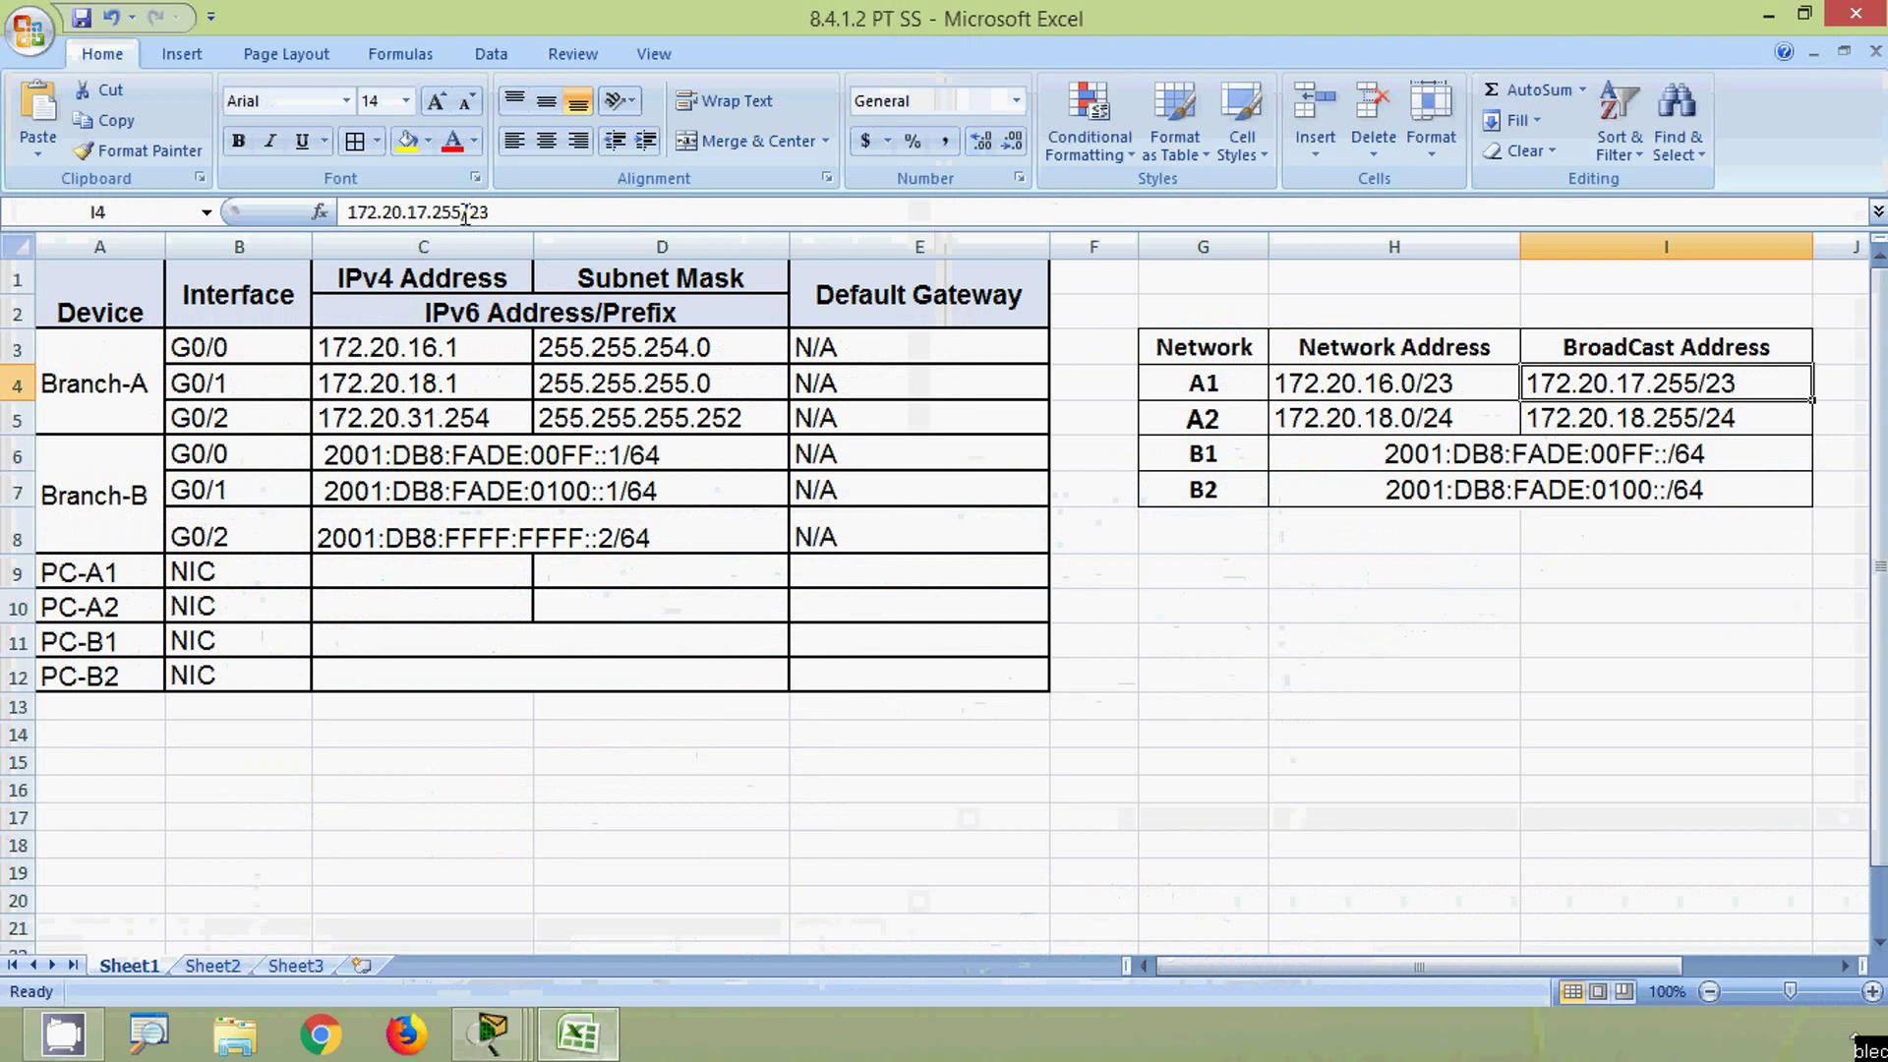
drag(465, 215, 345, 211)
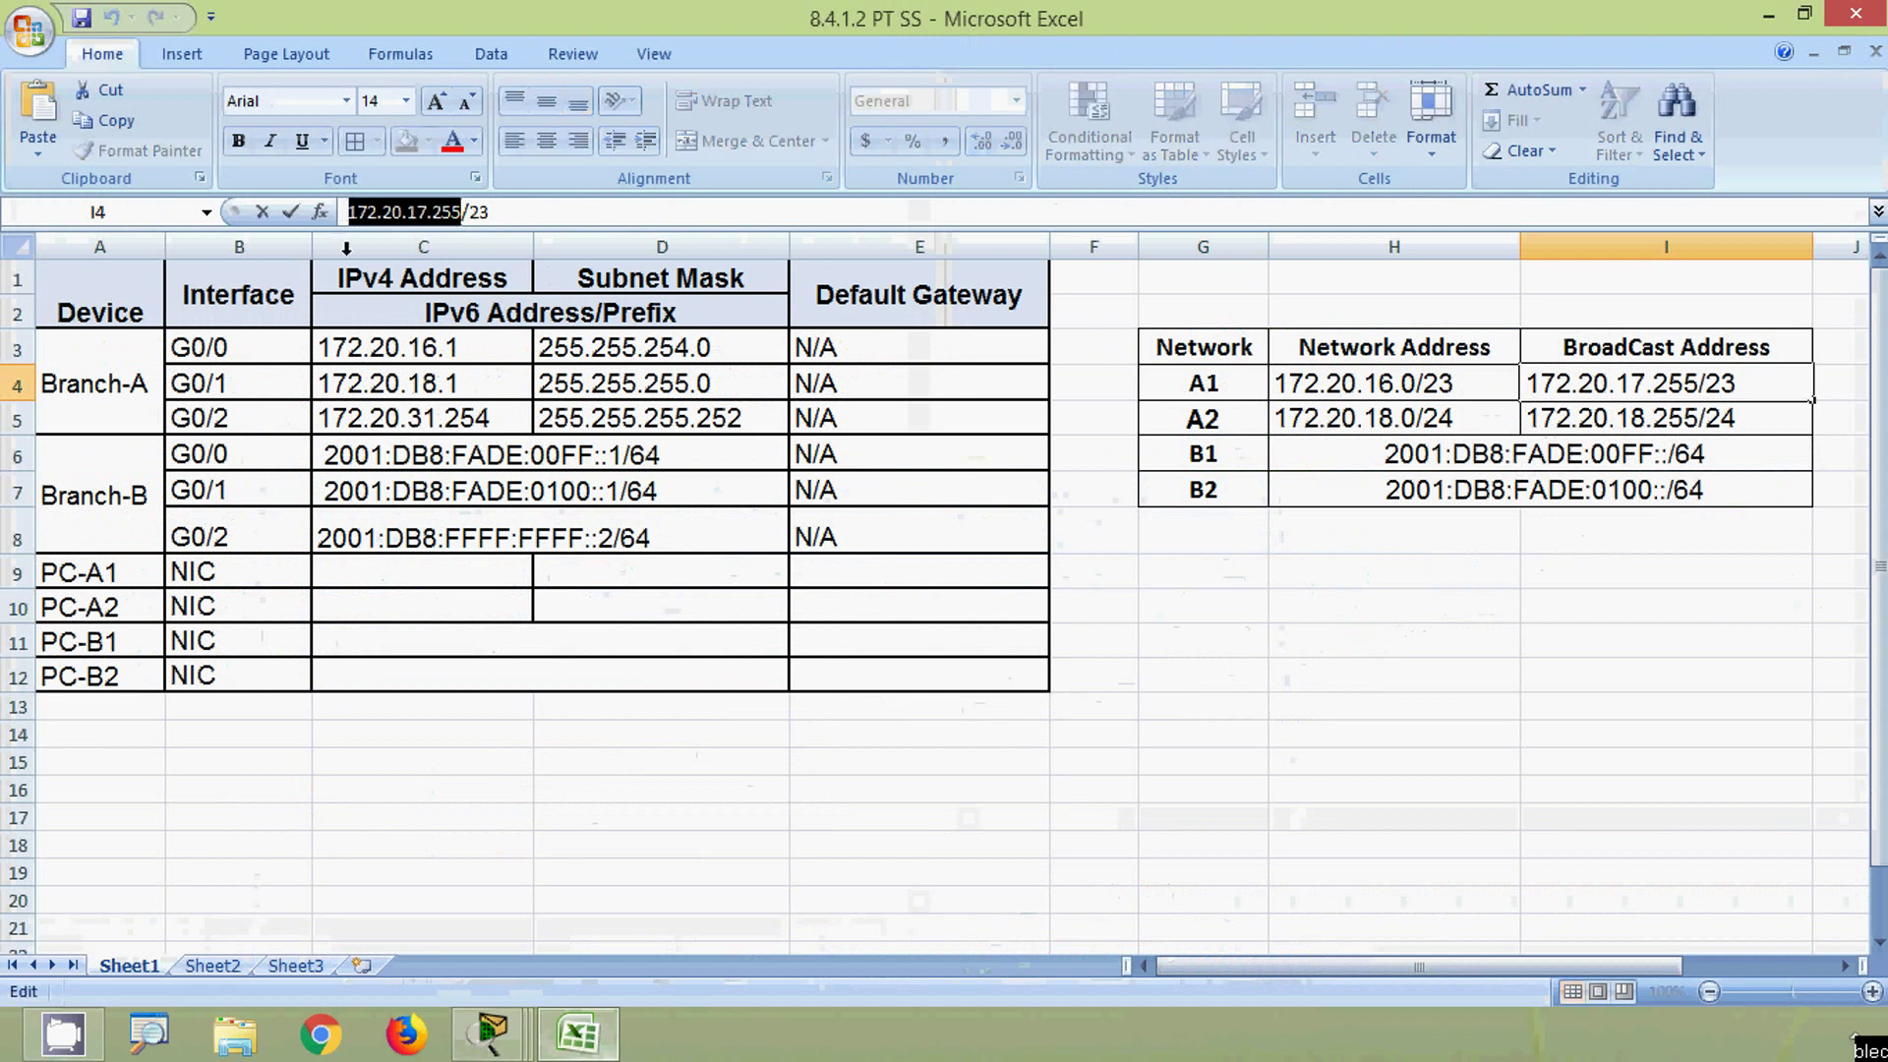
click(15, 575)
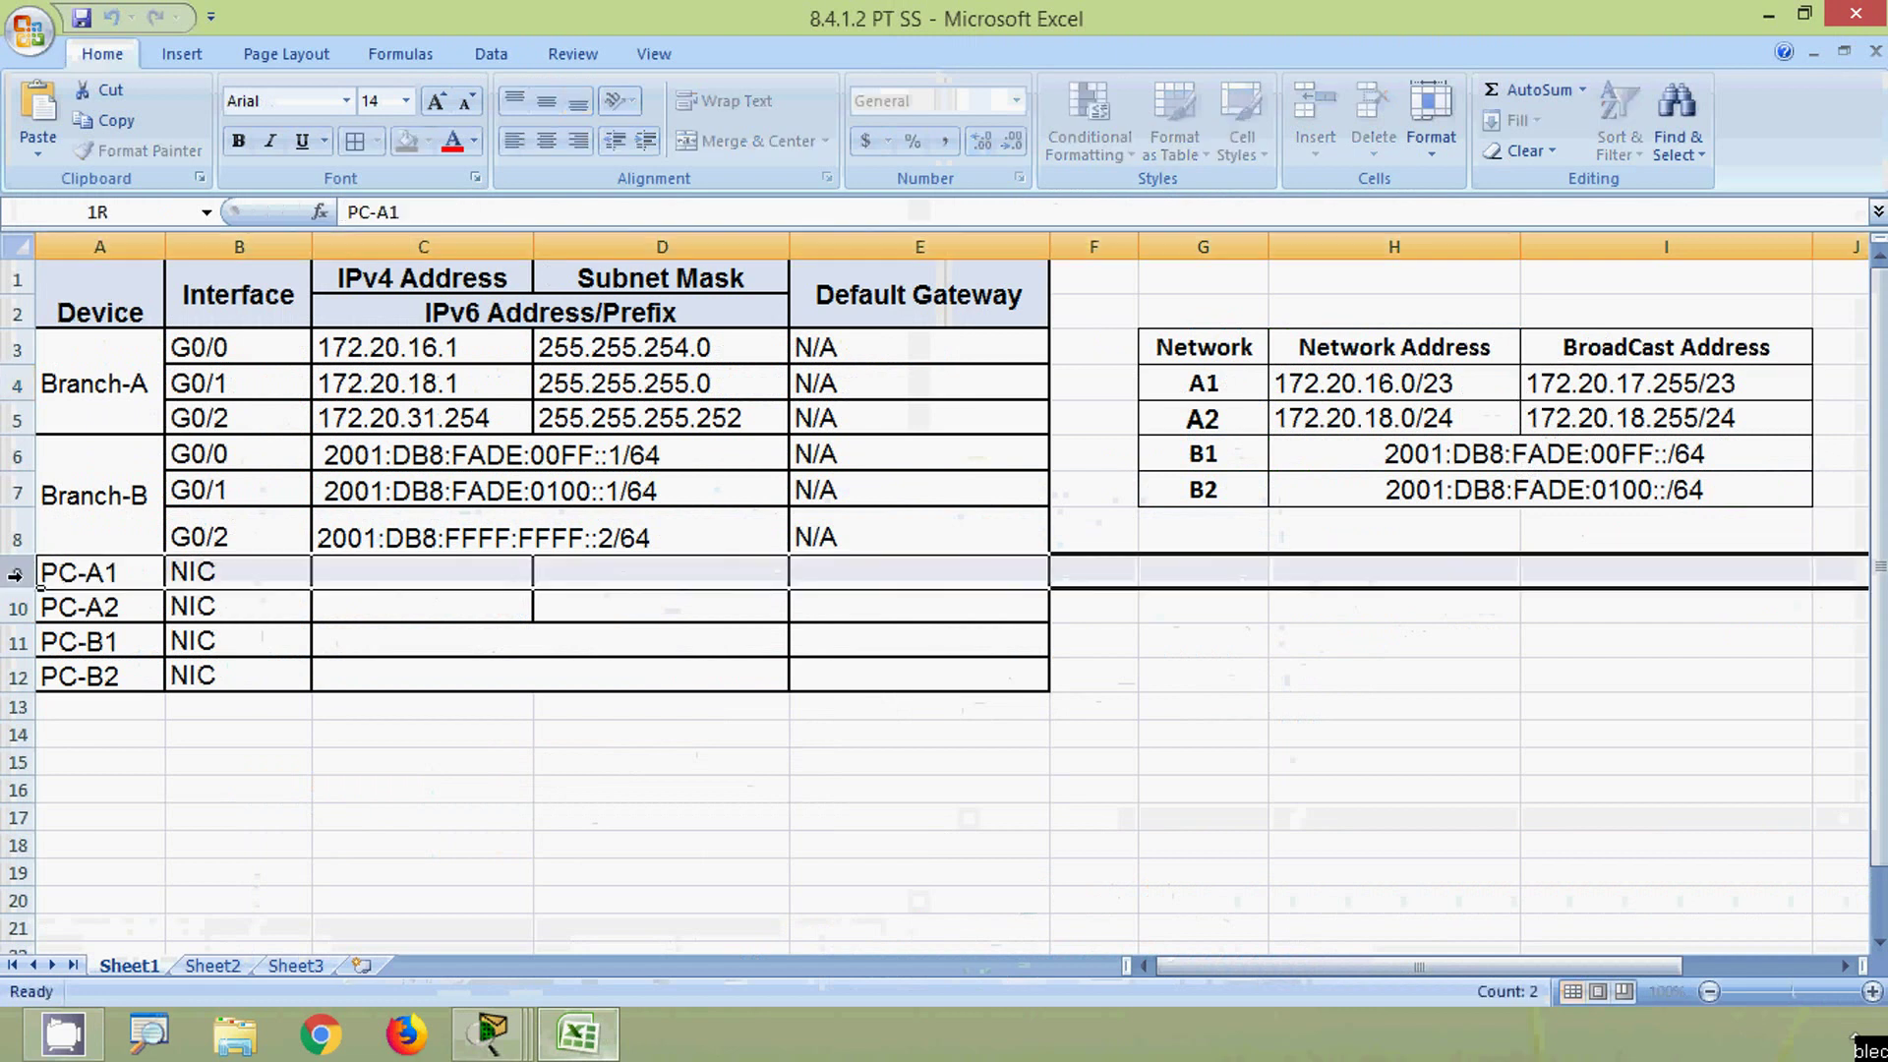
click(346, 575)
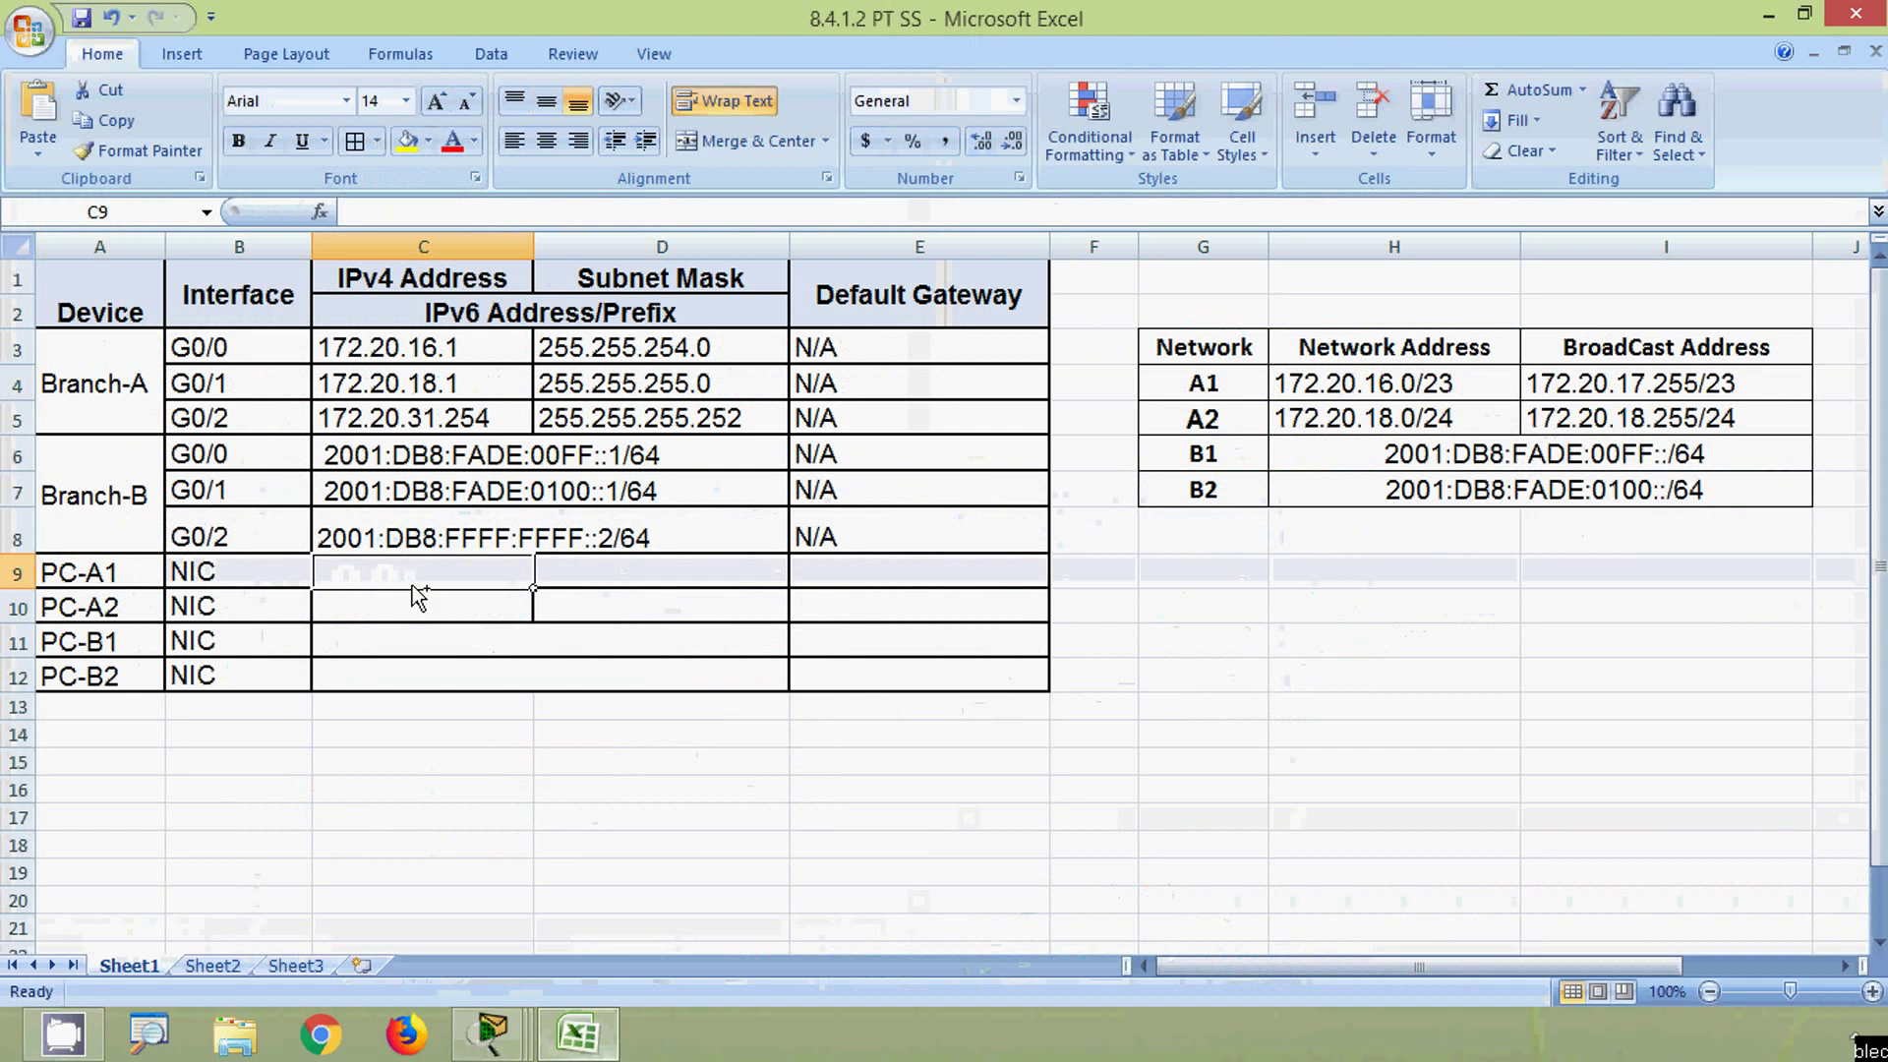
text(172.20.17.255)
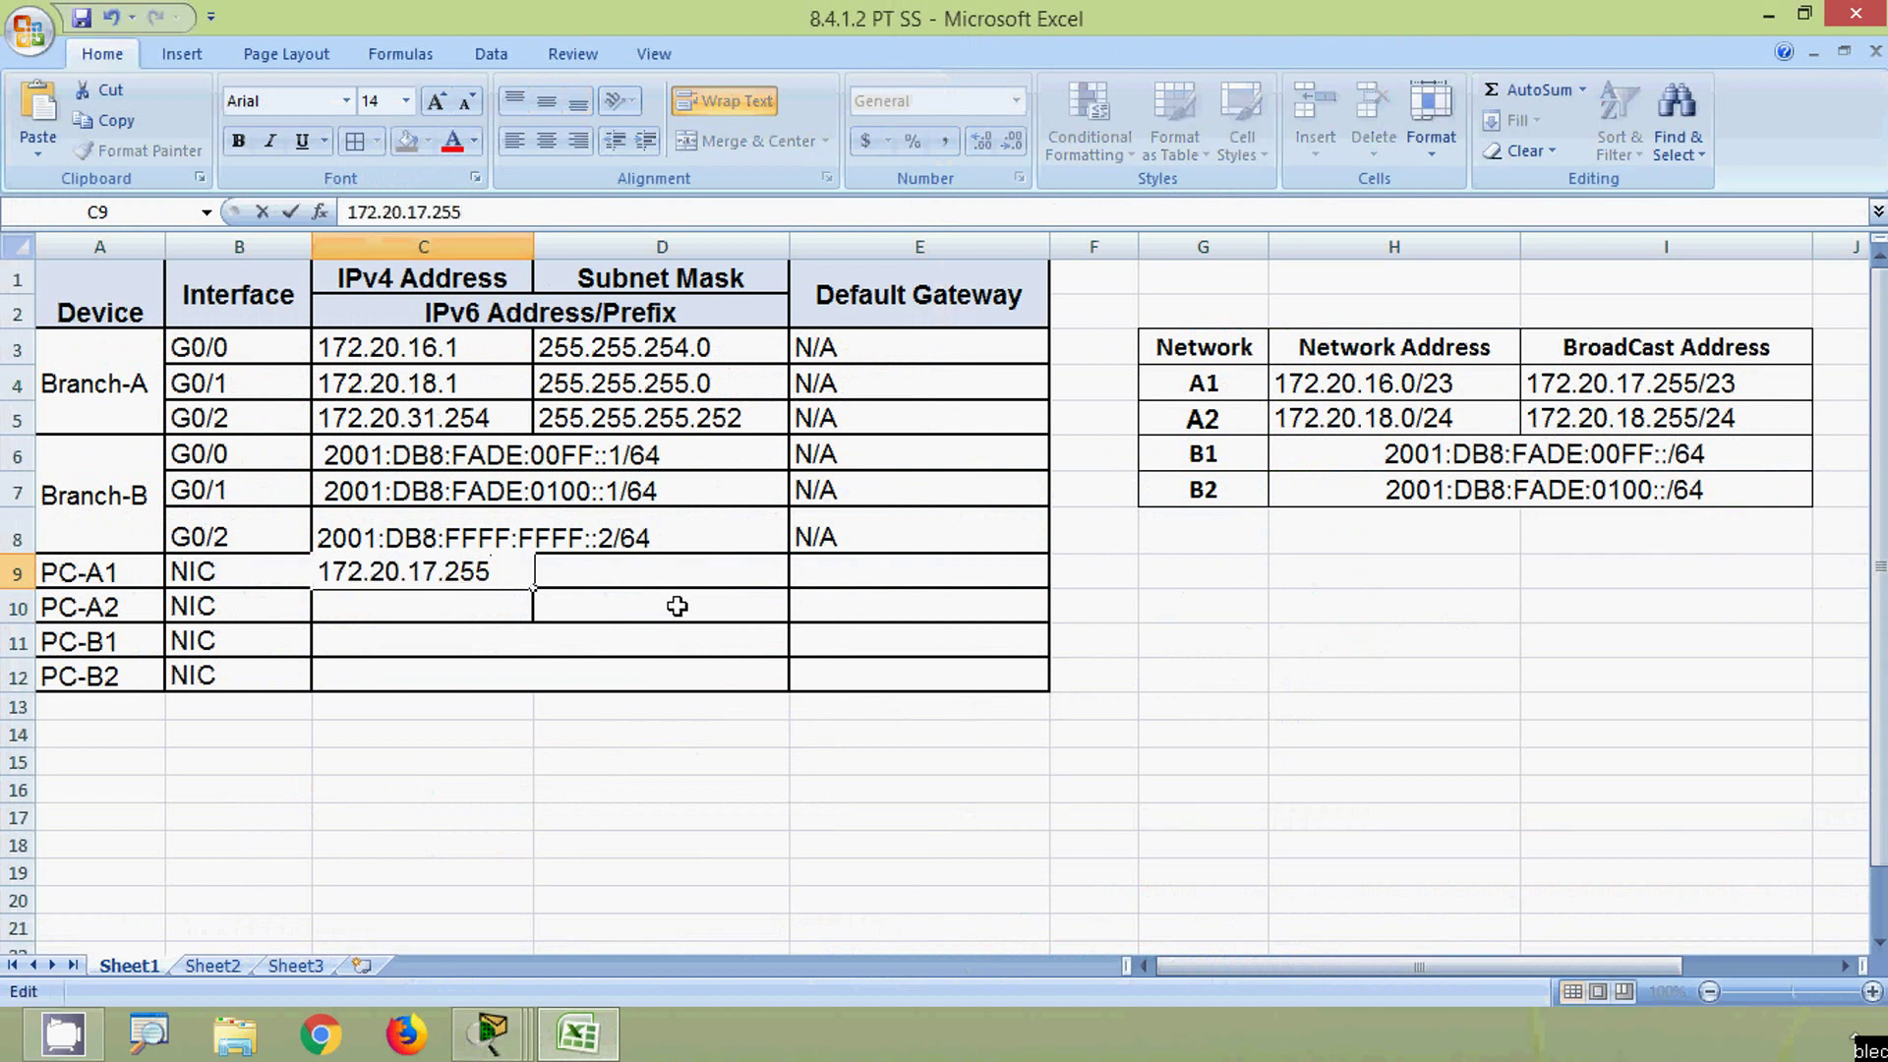
text(4)
click(565, 581)
- Copy the 255.255.254.0 mask from D3 into PC-A1's subnet mask cell
click(612, 348)
key(ctrl+c)
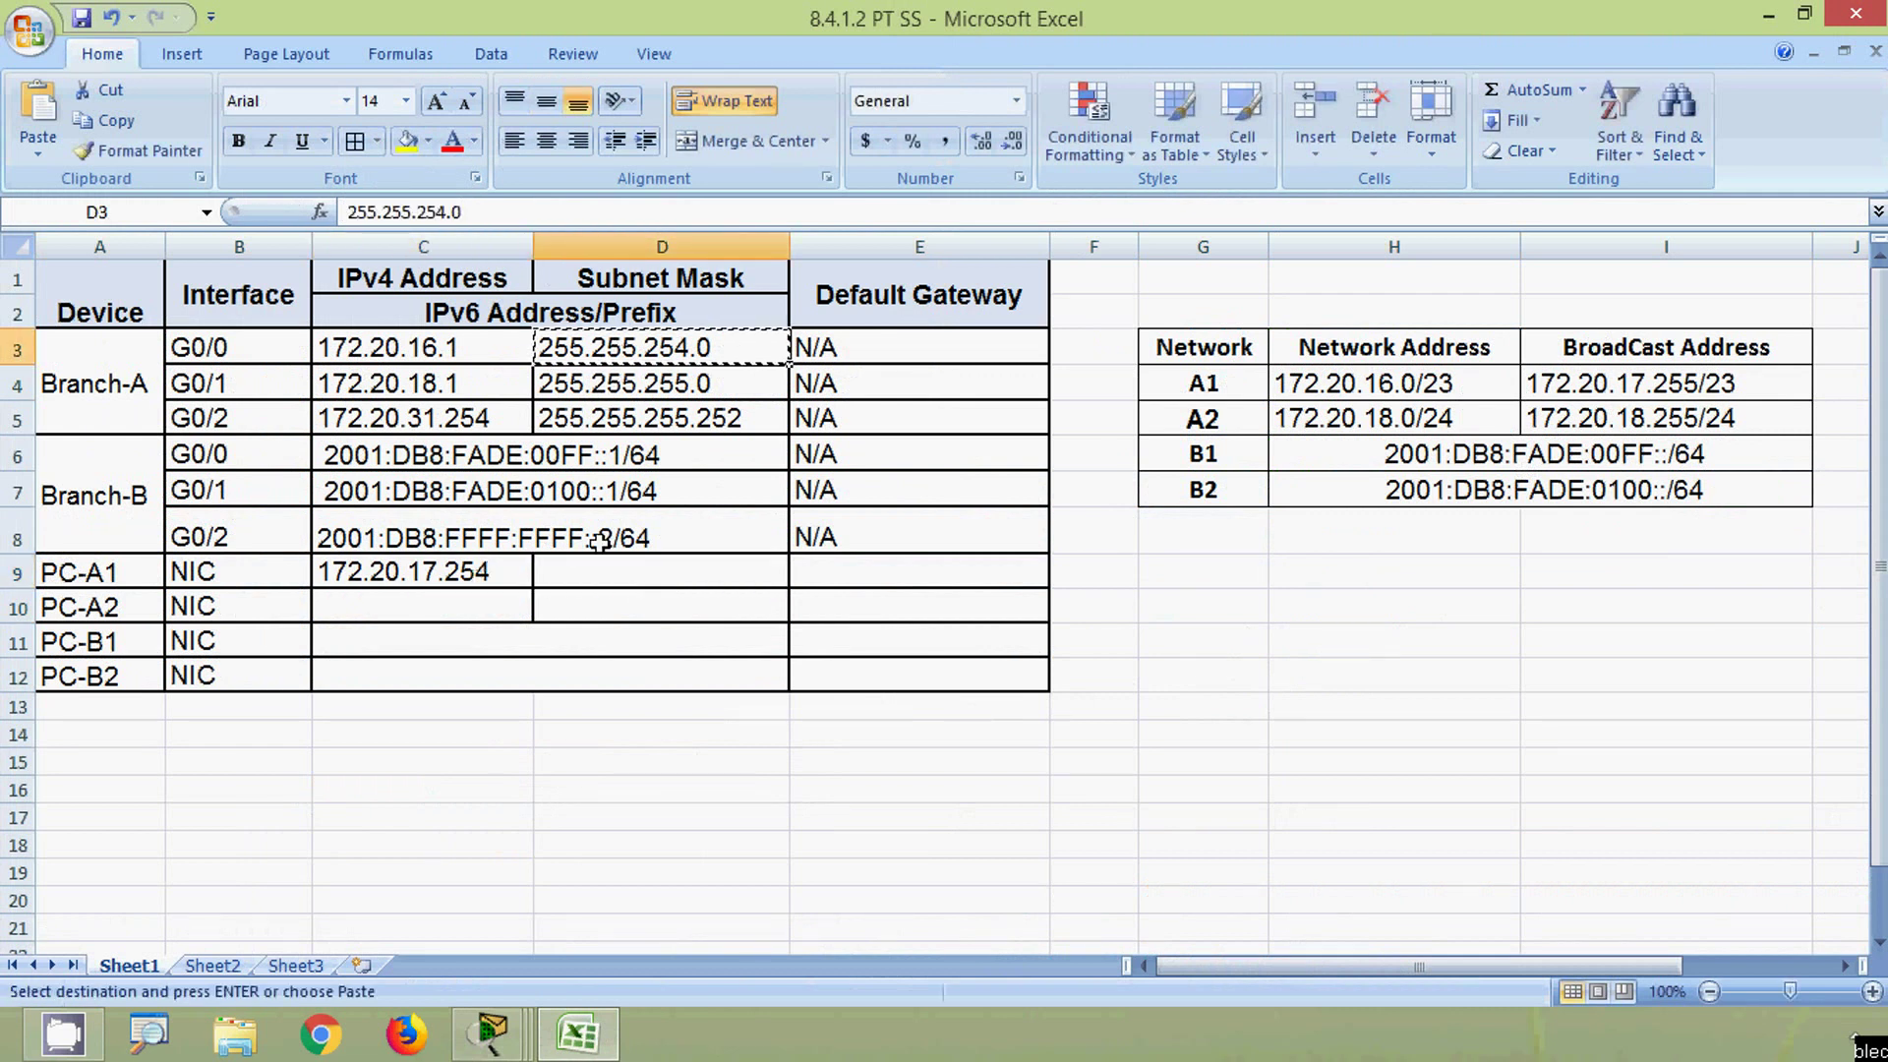
click(593, 573)
key(ctrl+v)
click(810, 571)
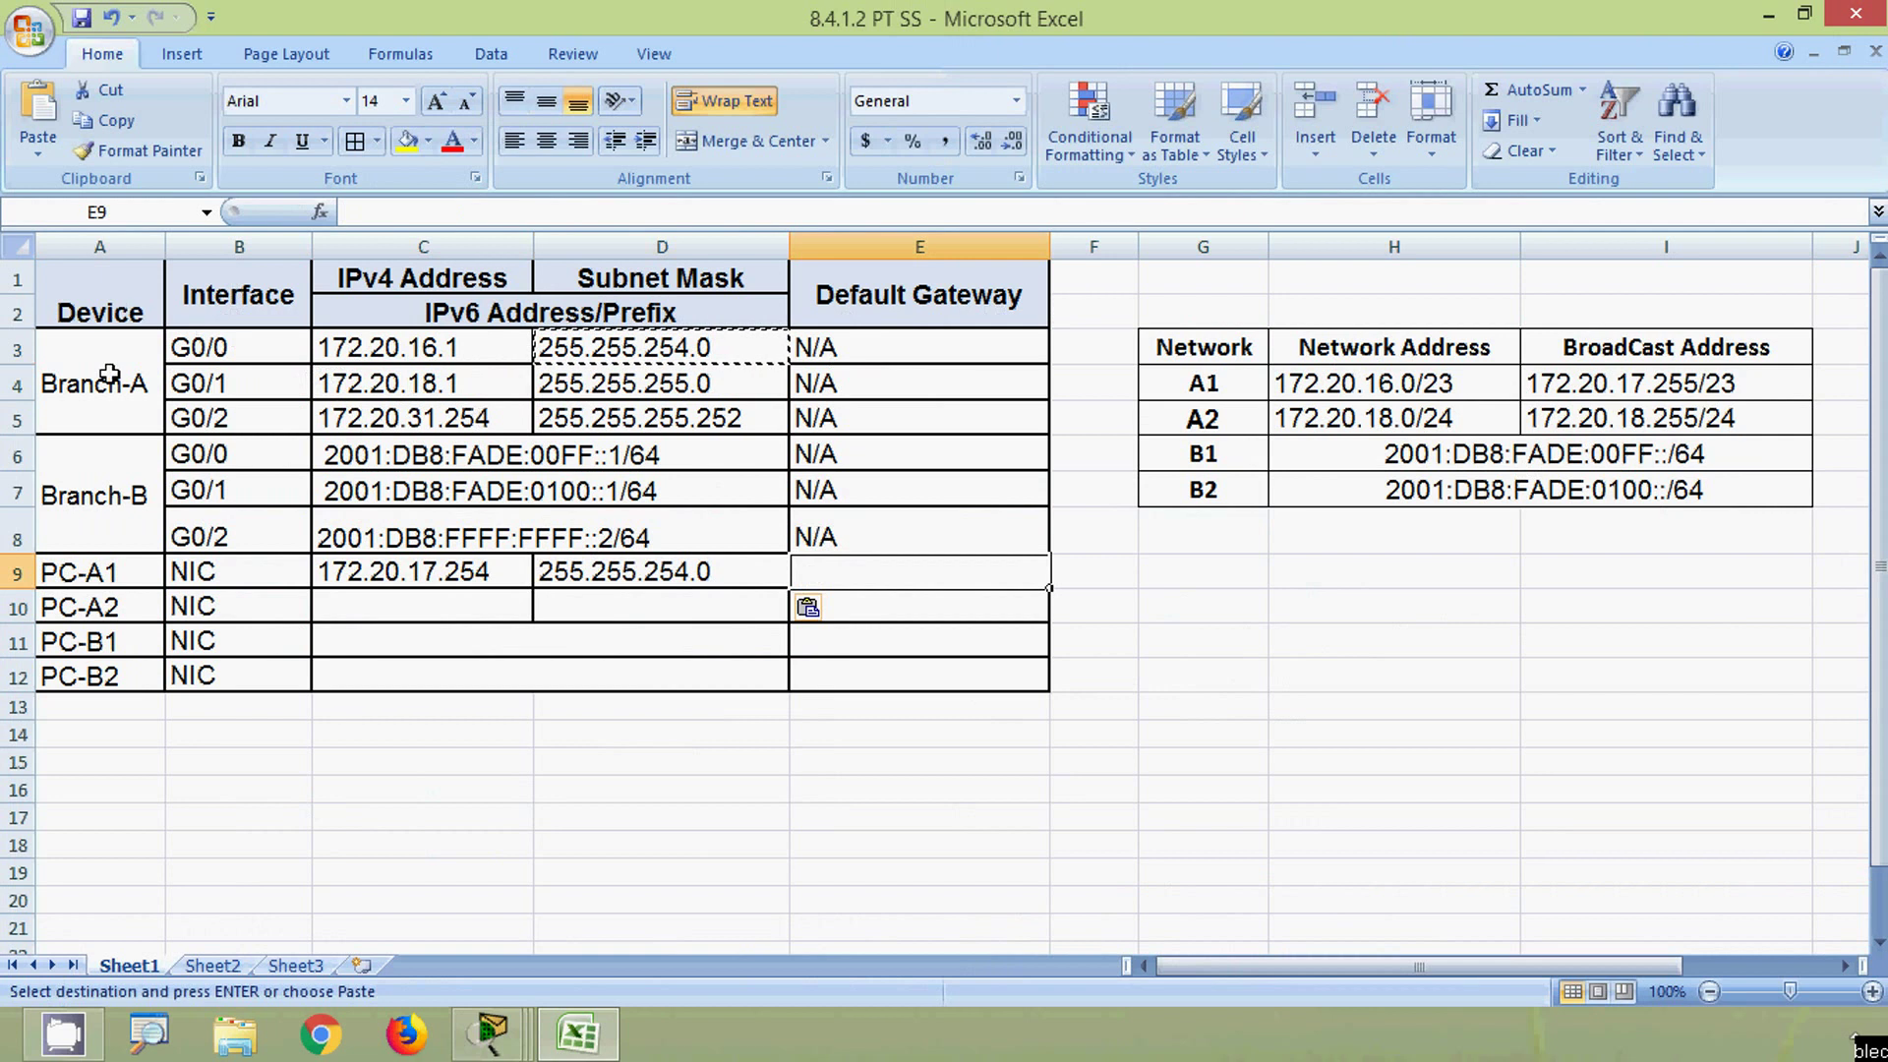
- Set PC-A1's default gateway to 172.20.16.1, copied from Branch-A G0/0's address
click(448, 347)
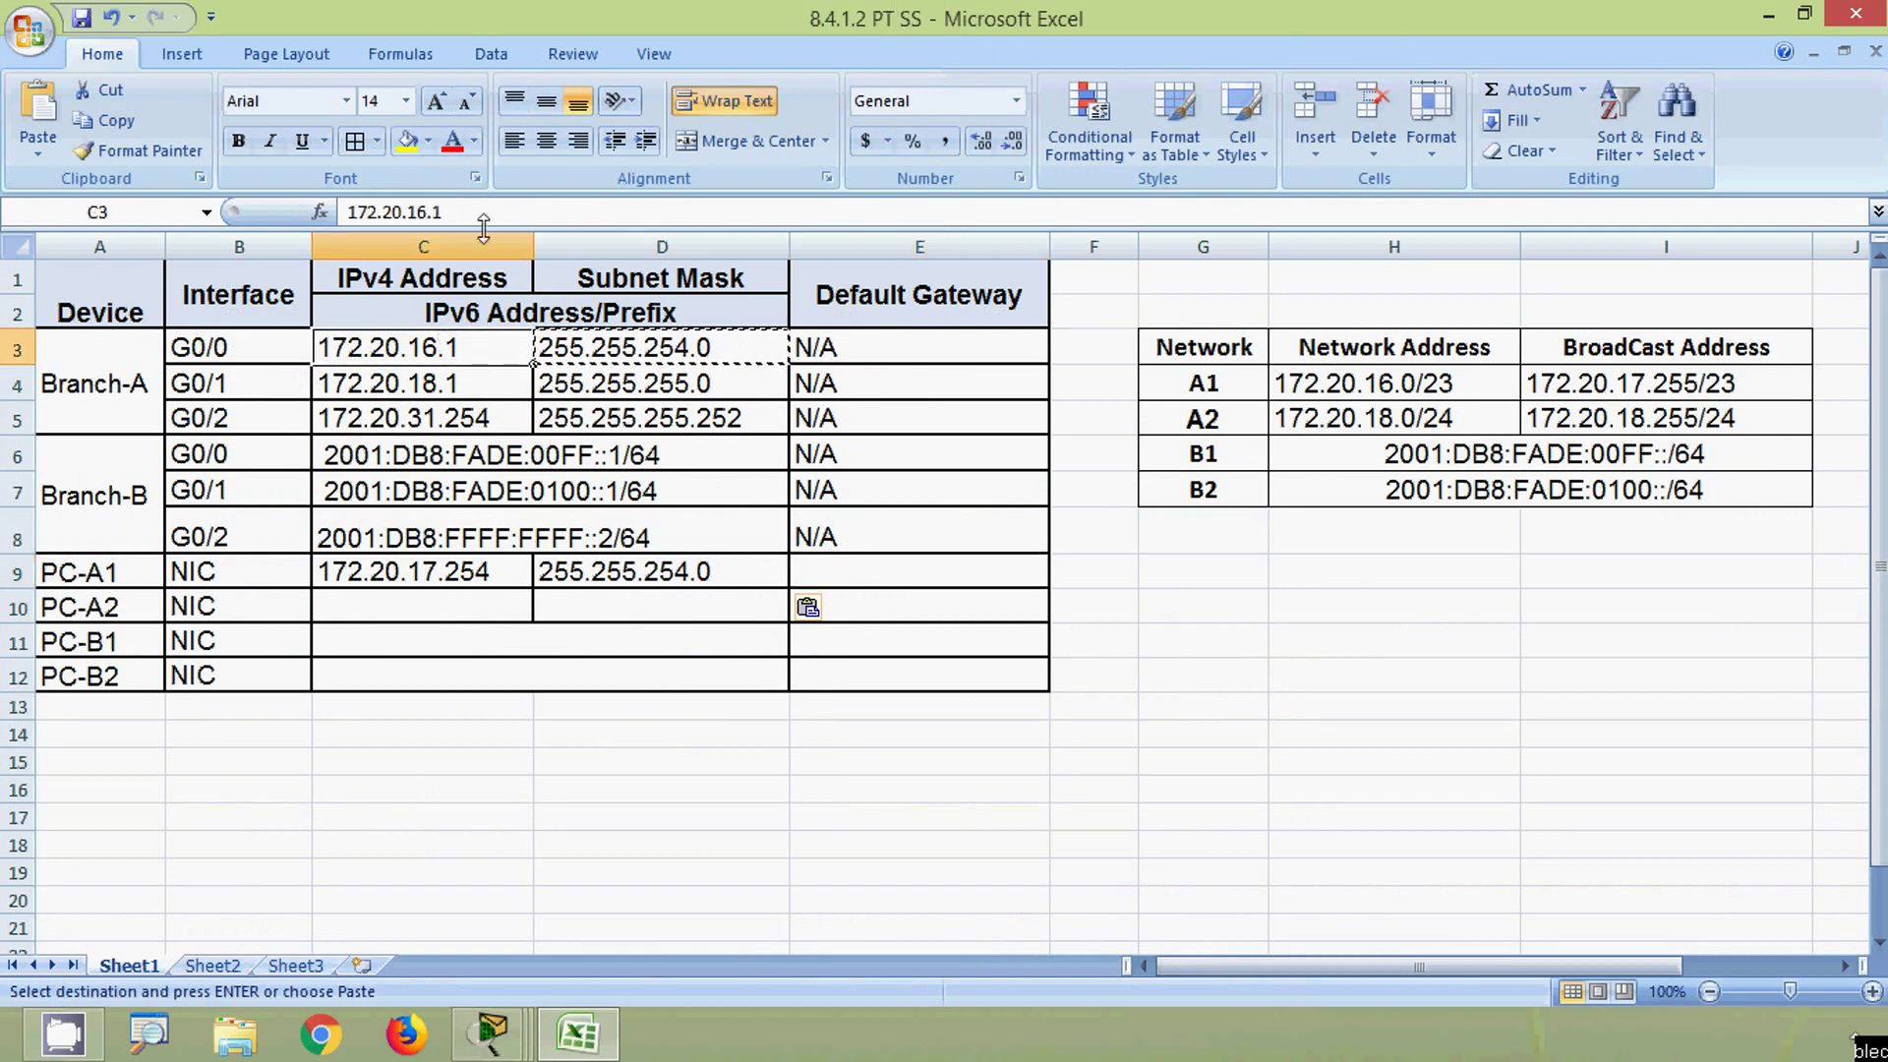
drag(481, 215, 315, 214)
key(ctrl+c)
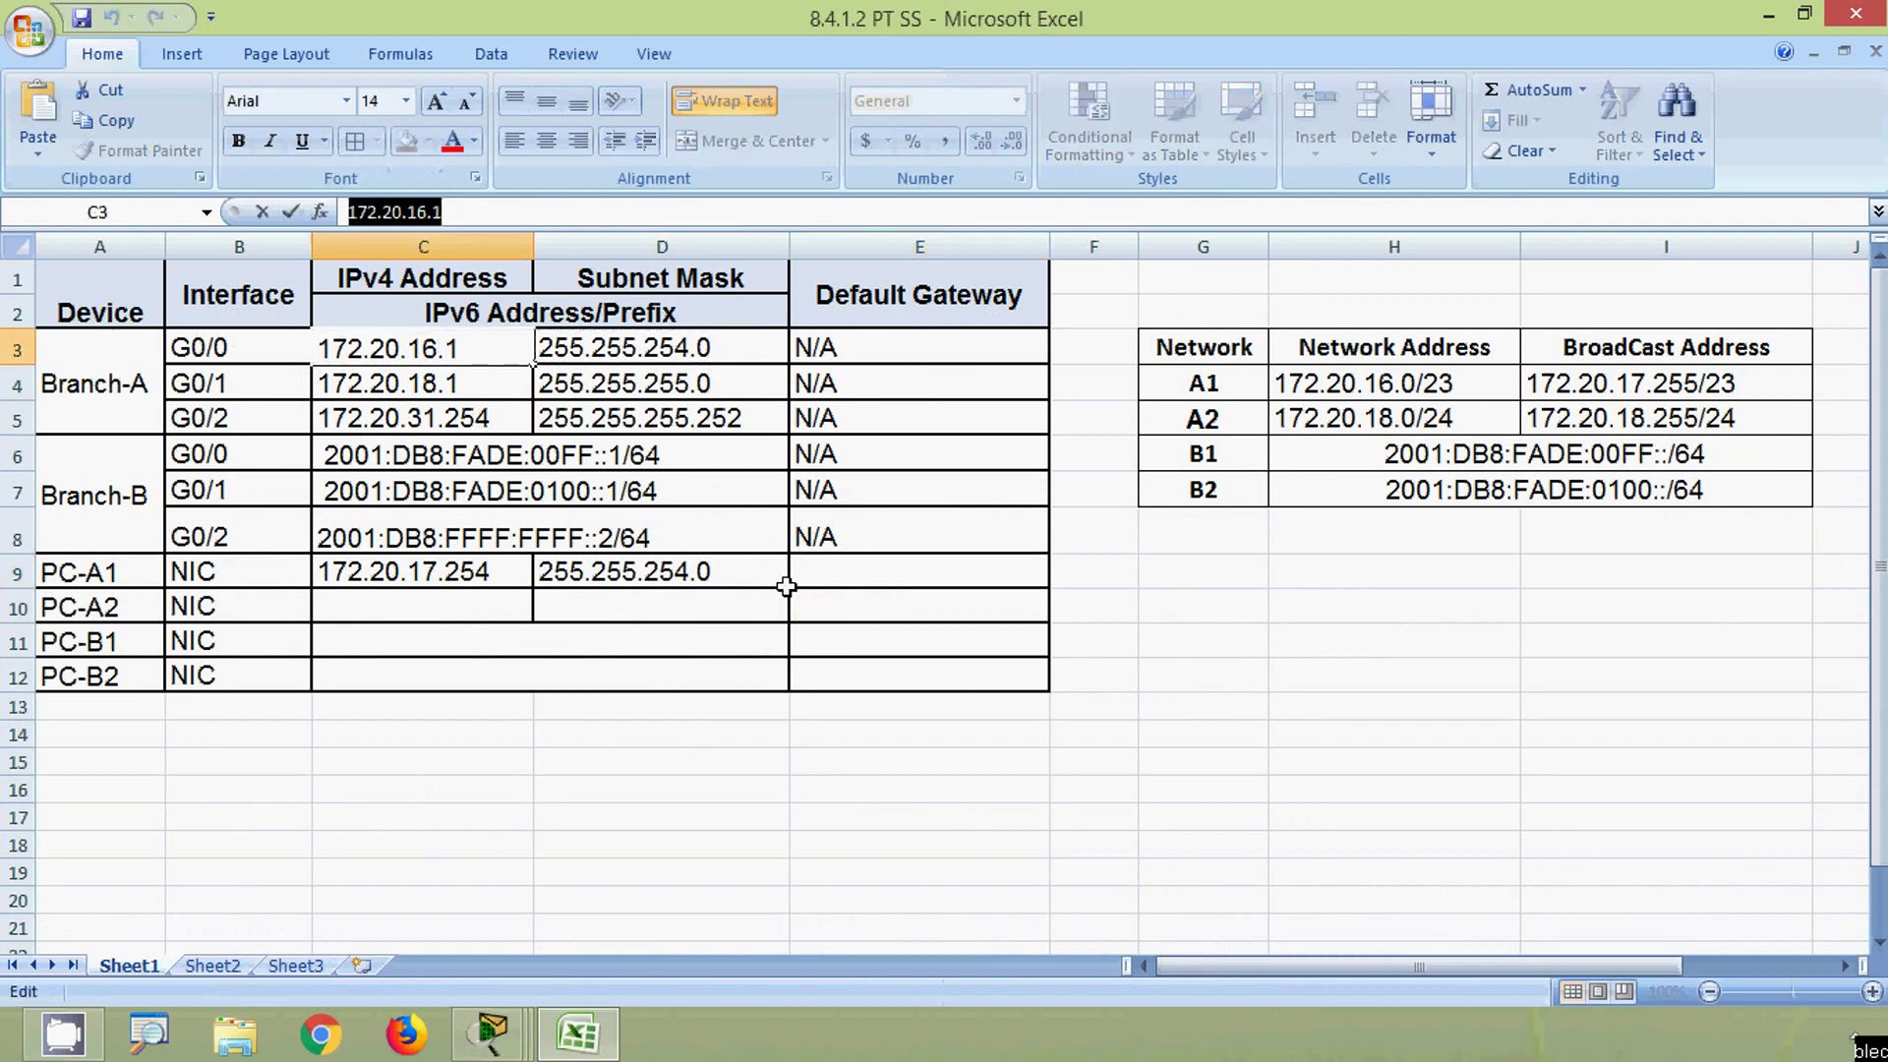
click(814, 570)
key(ctrl+v)
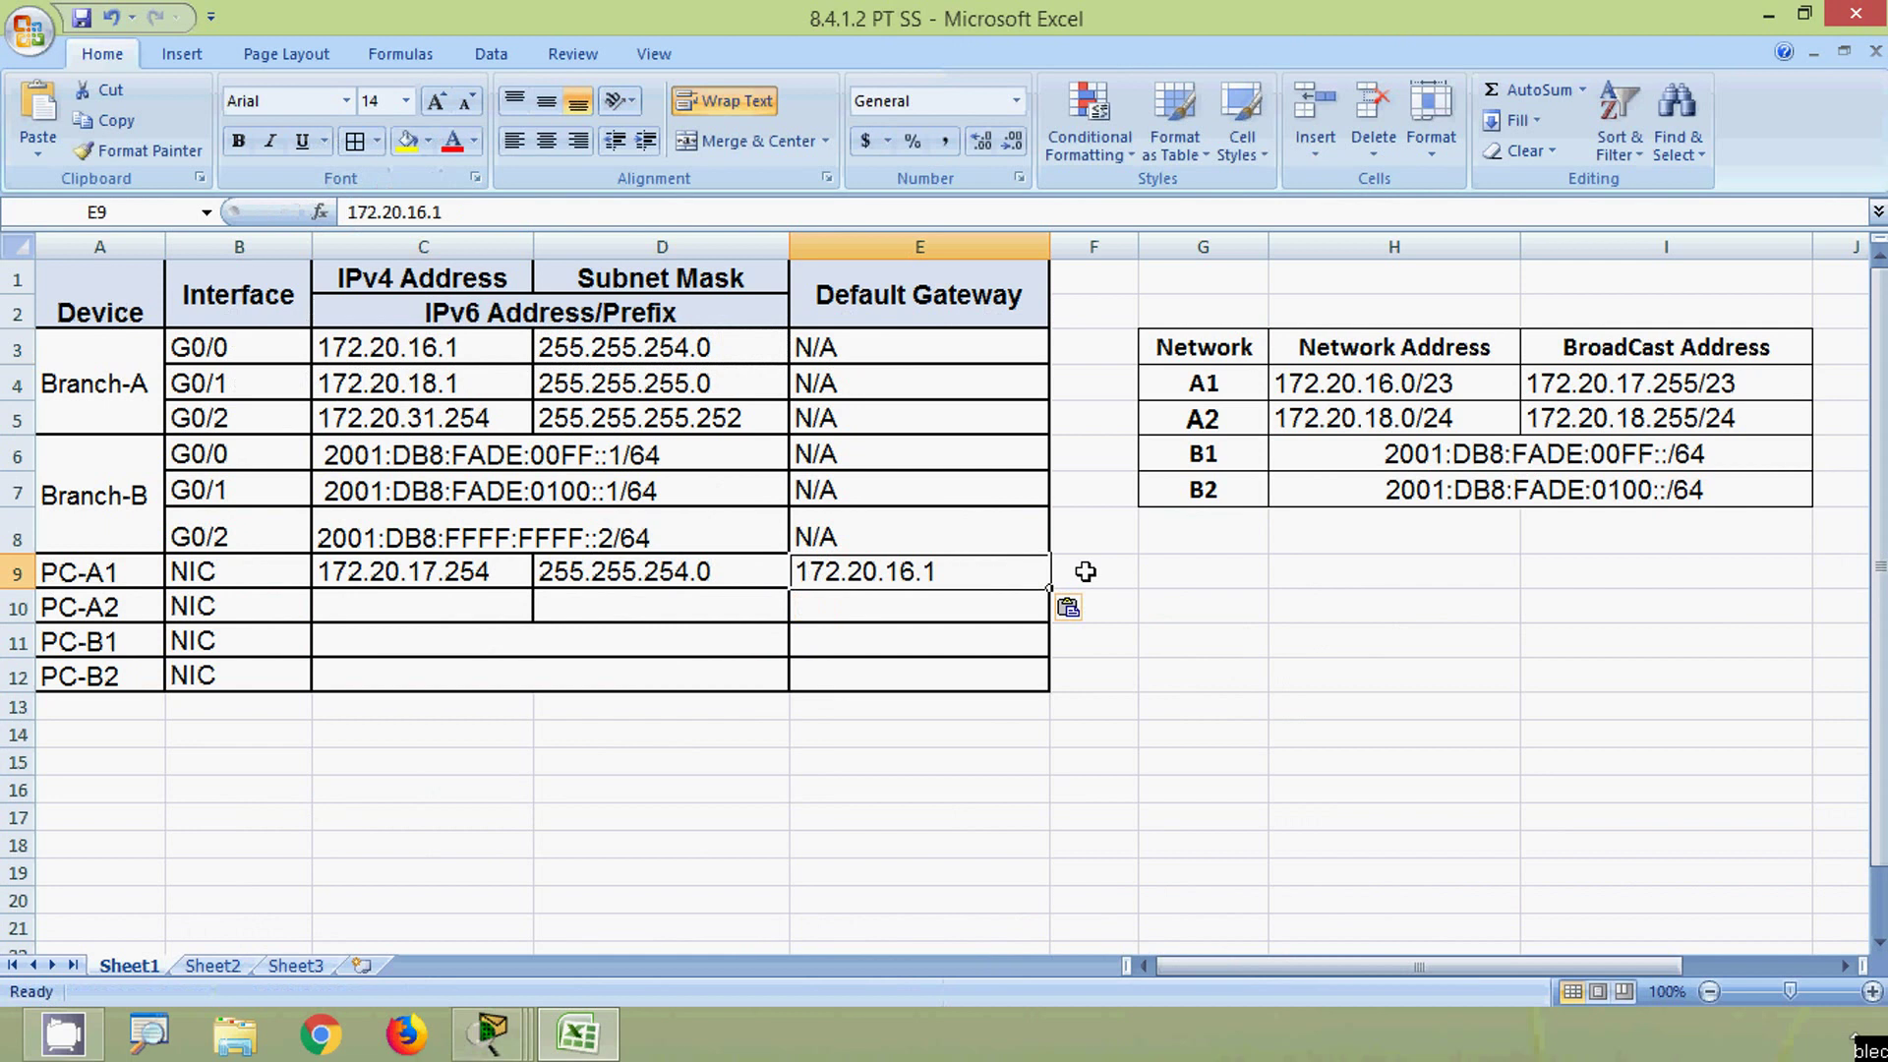
click(1117, 569)
key(Down)
key(Home)
key(shift+space)
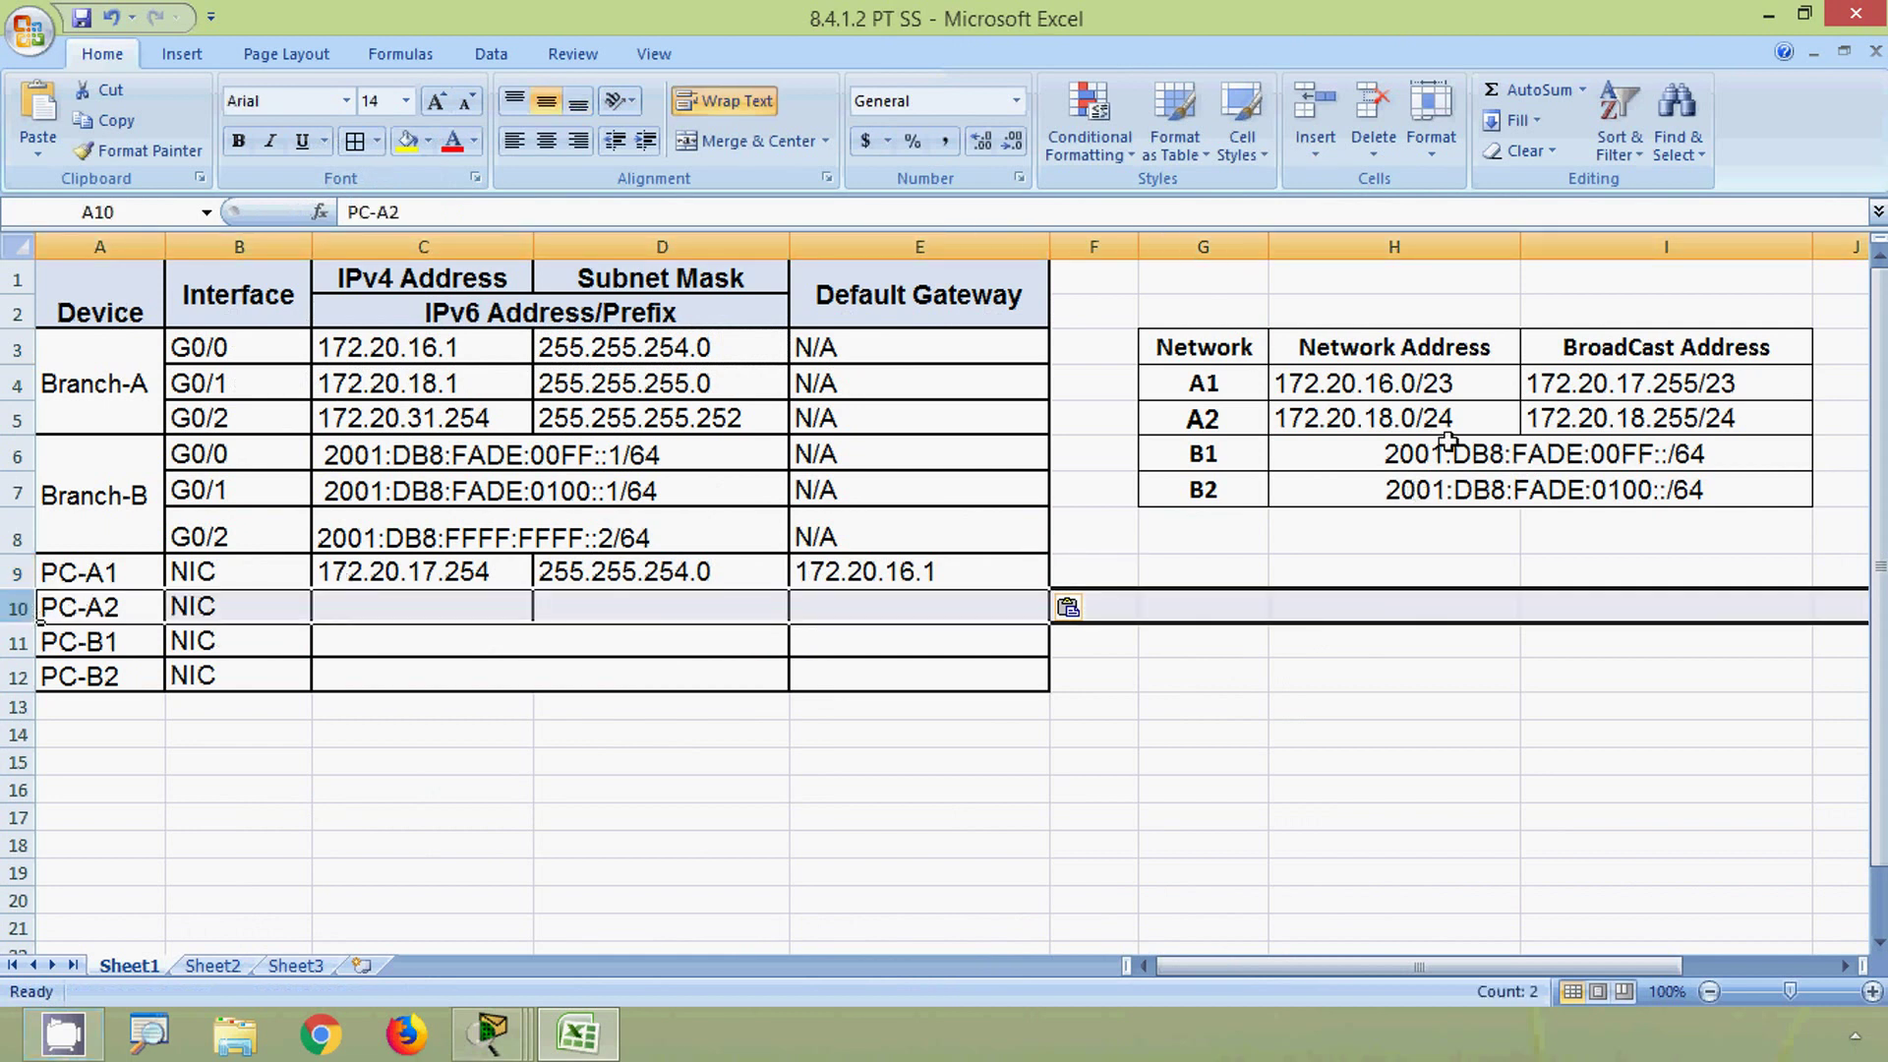
- Enter 172.20.18.254 as PC-A2's IPv4 address, adapted from the A2 broadcast address
click(1575, 425)
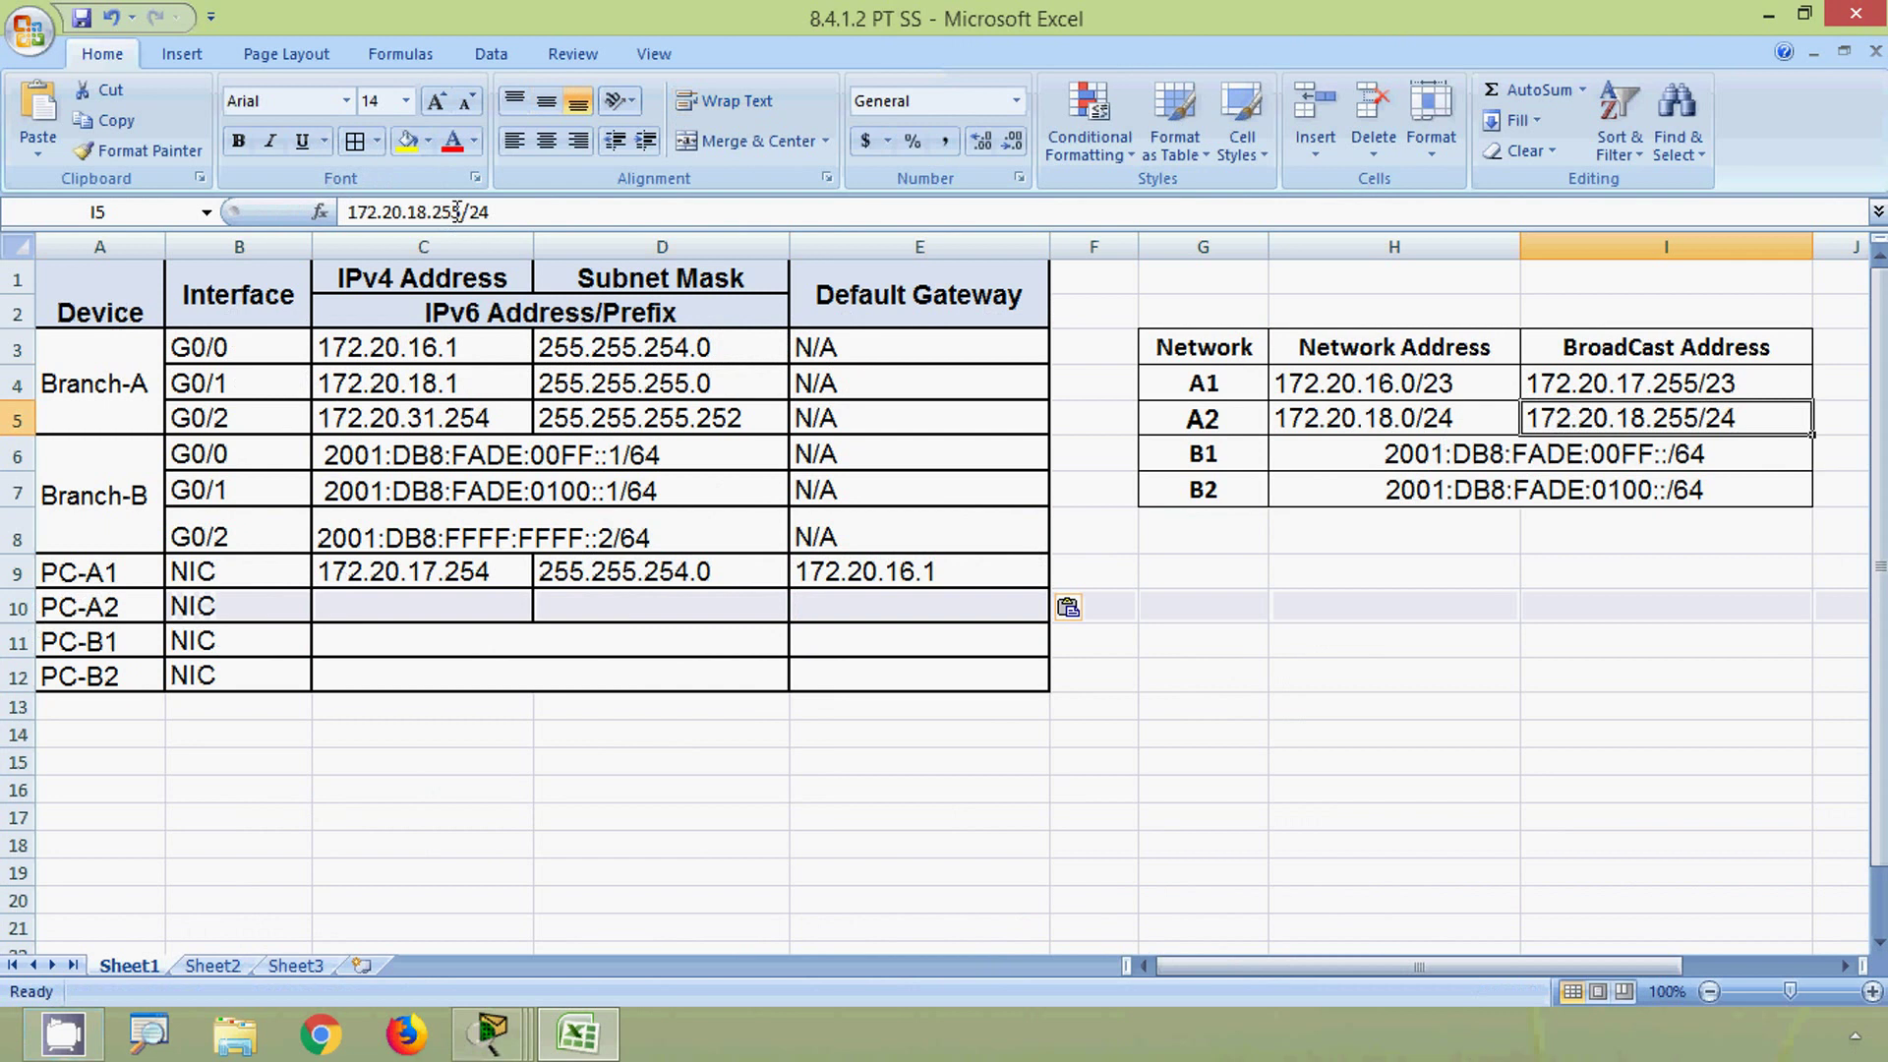
drag(460, 211, 347, 214)
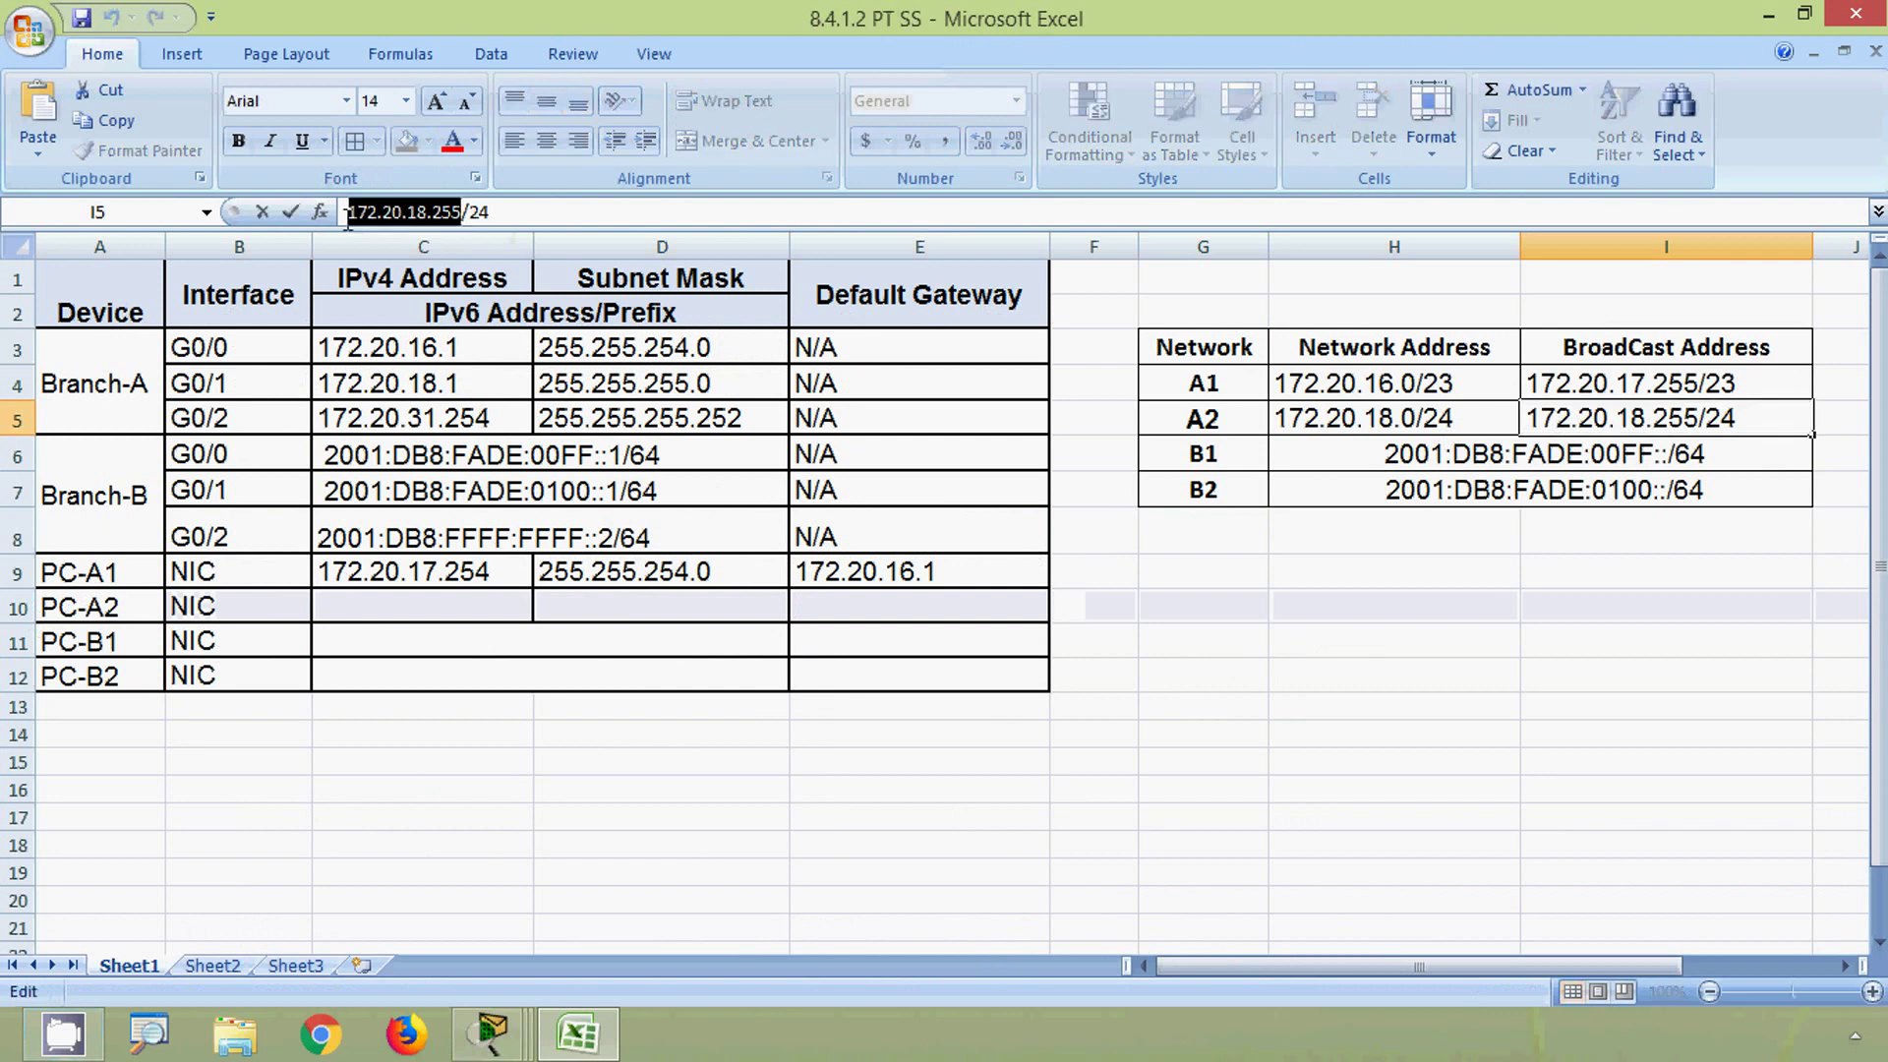
click(398, 610)
key(ctrl+v)
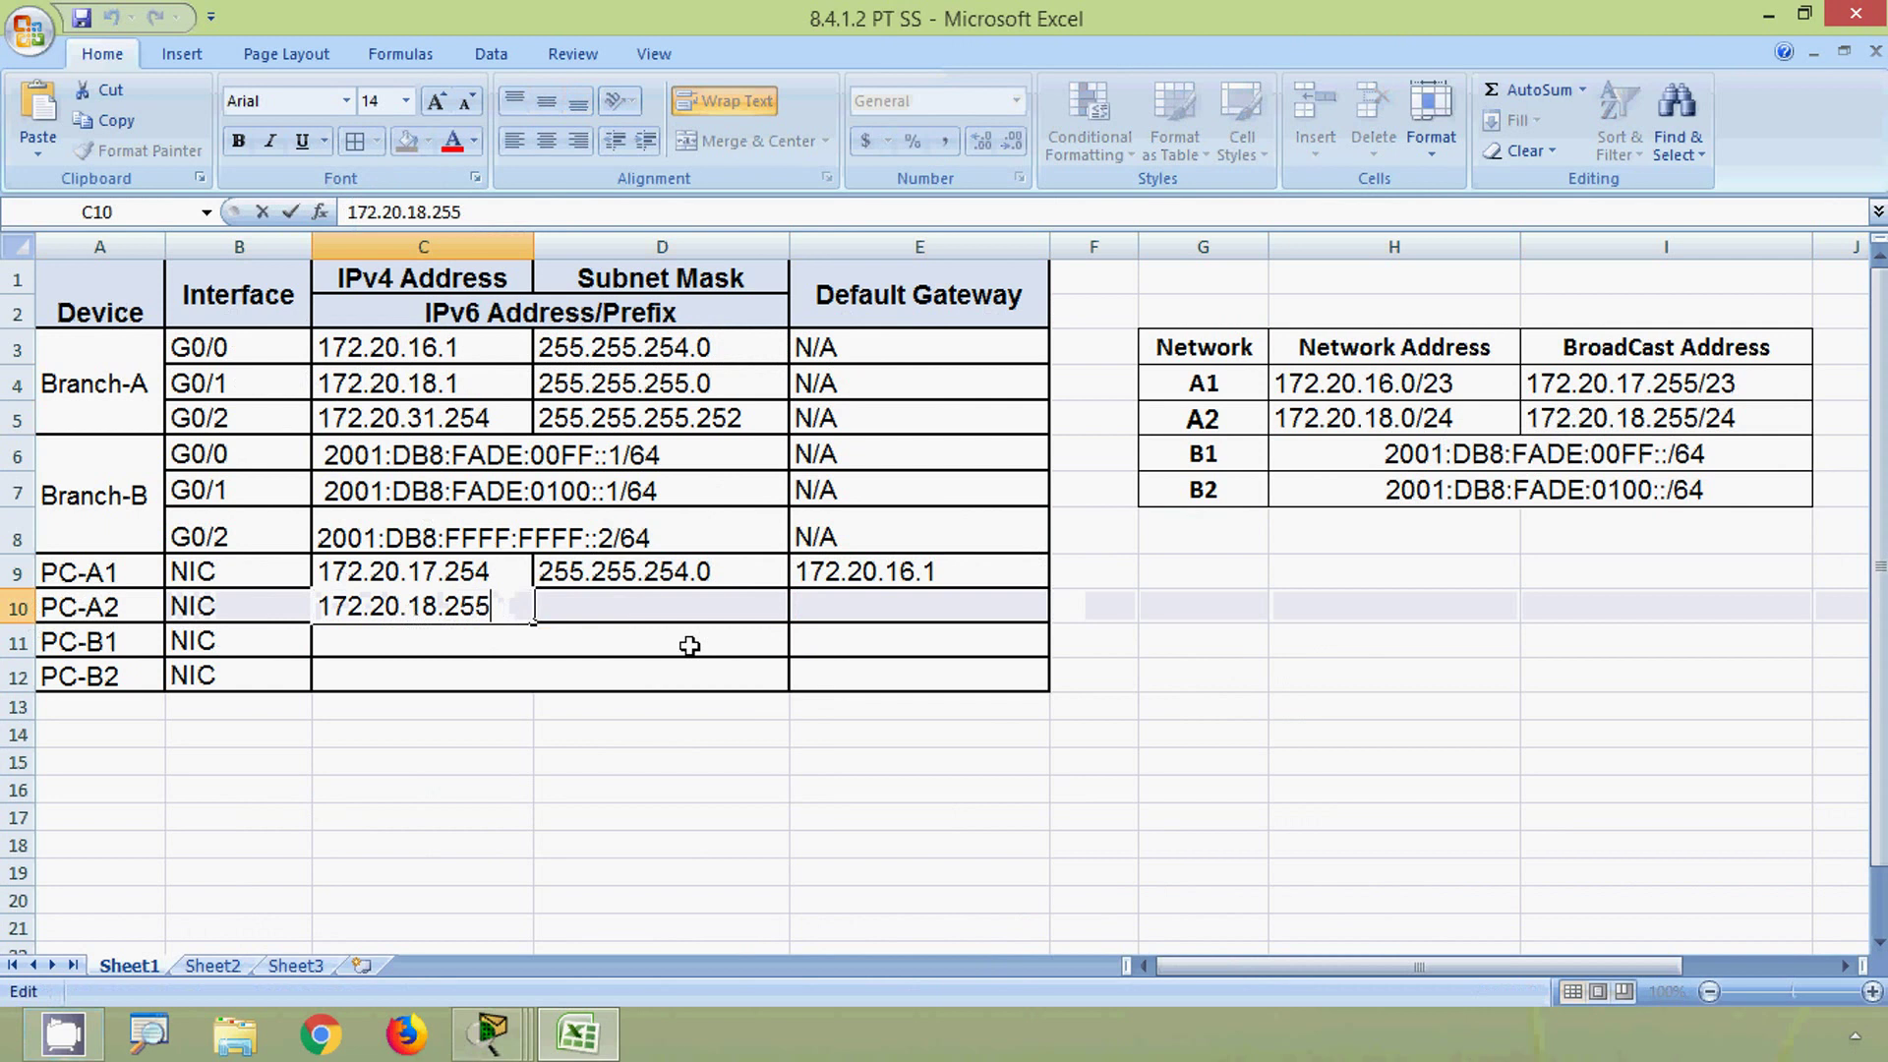
key(BackSpace)
text(4)
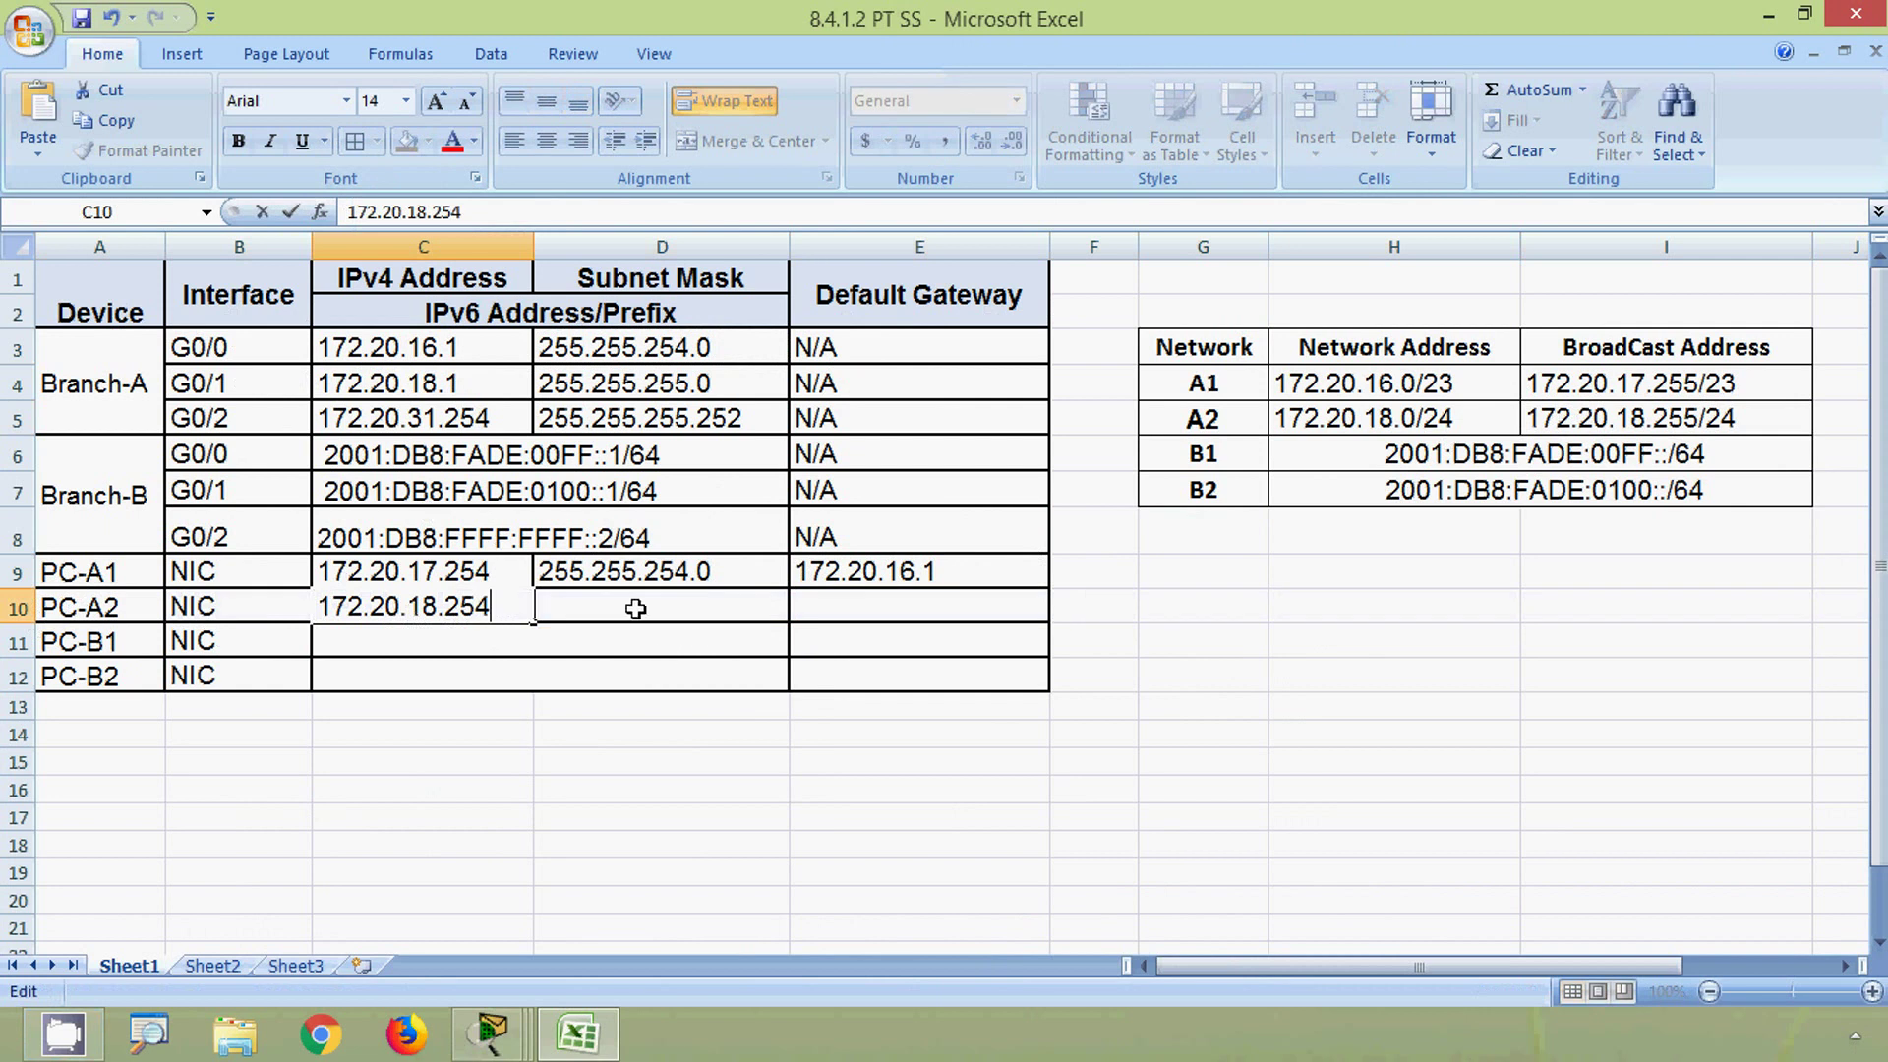
key(Tab)
- Give PC-A2 mask 255.255.255.0 and default gateway 172.20.18.1 in E10
click(654, 384)
key(ctrl+c)
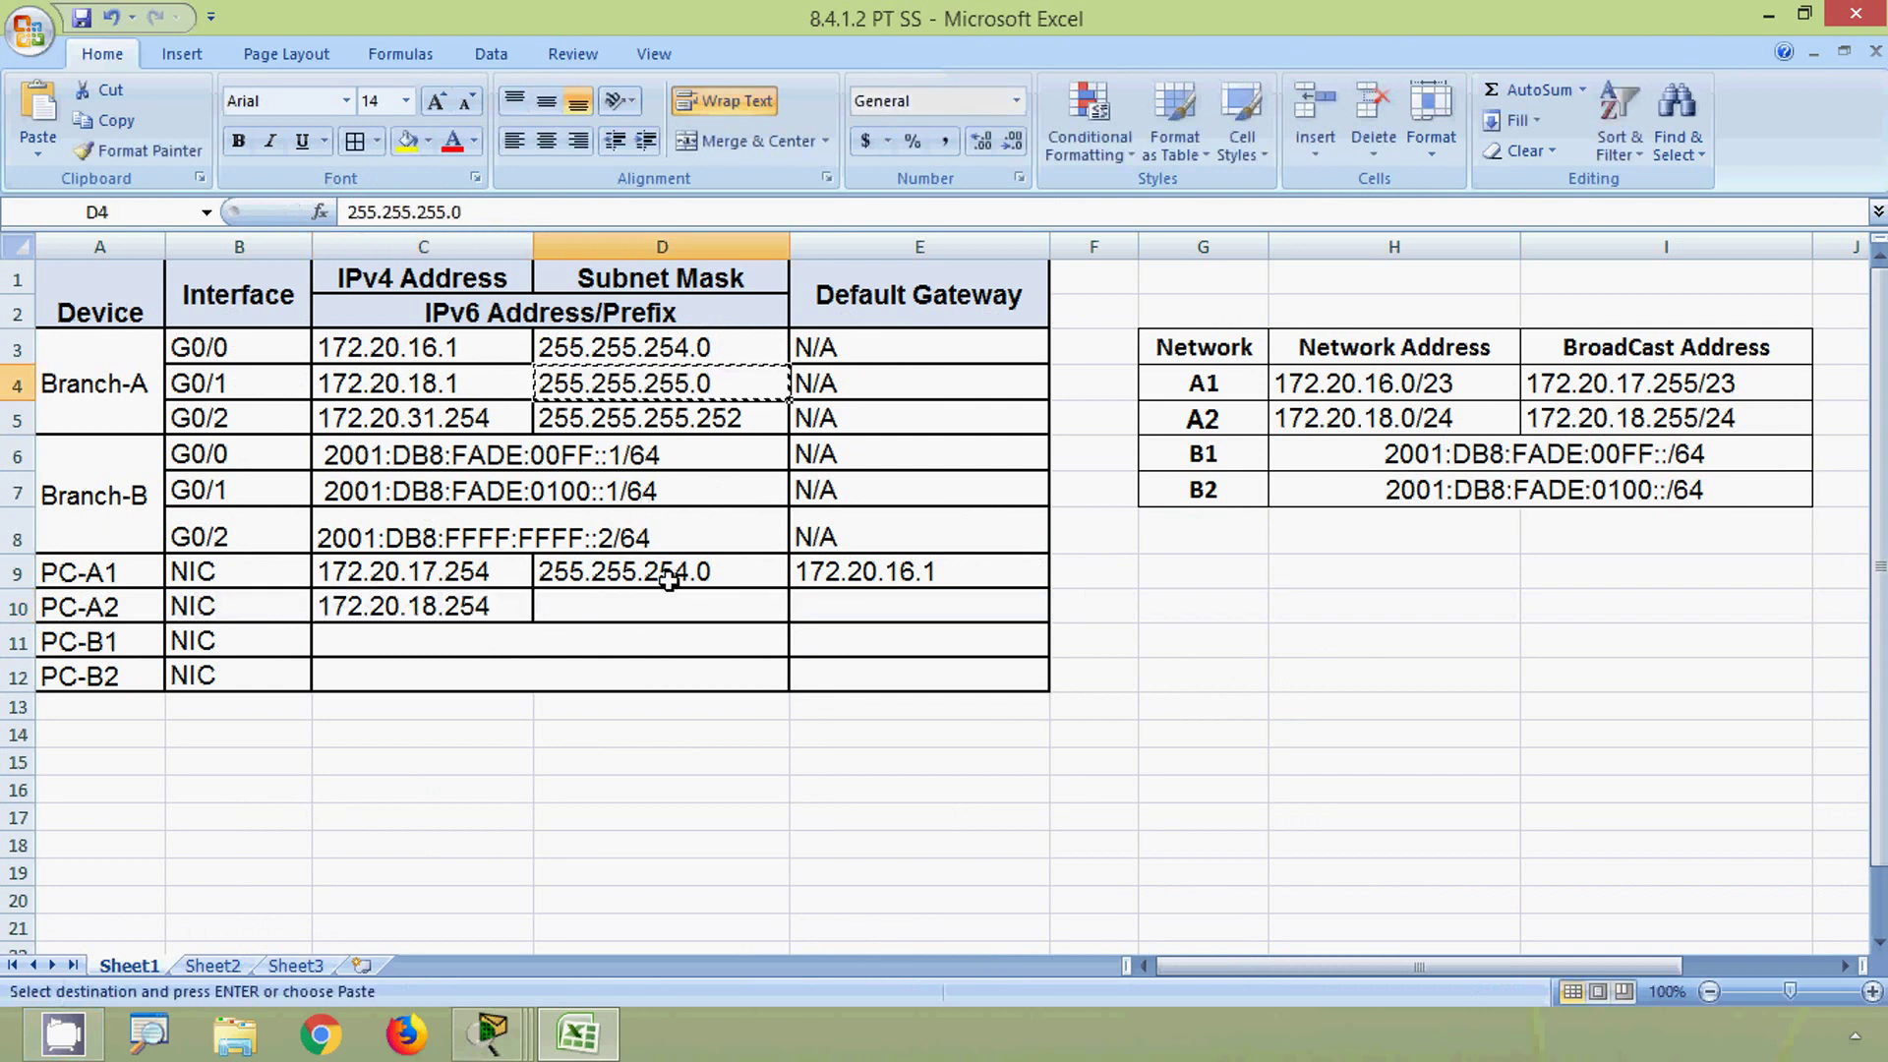
click(654, 601)
key(ctrl+v)
click(809, 603)
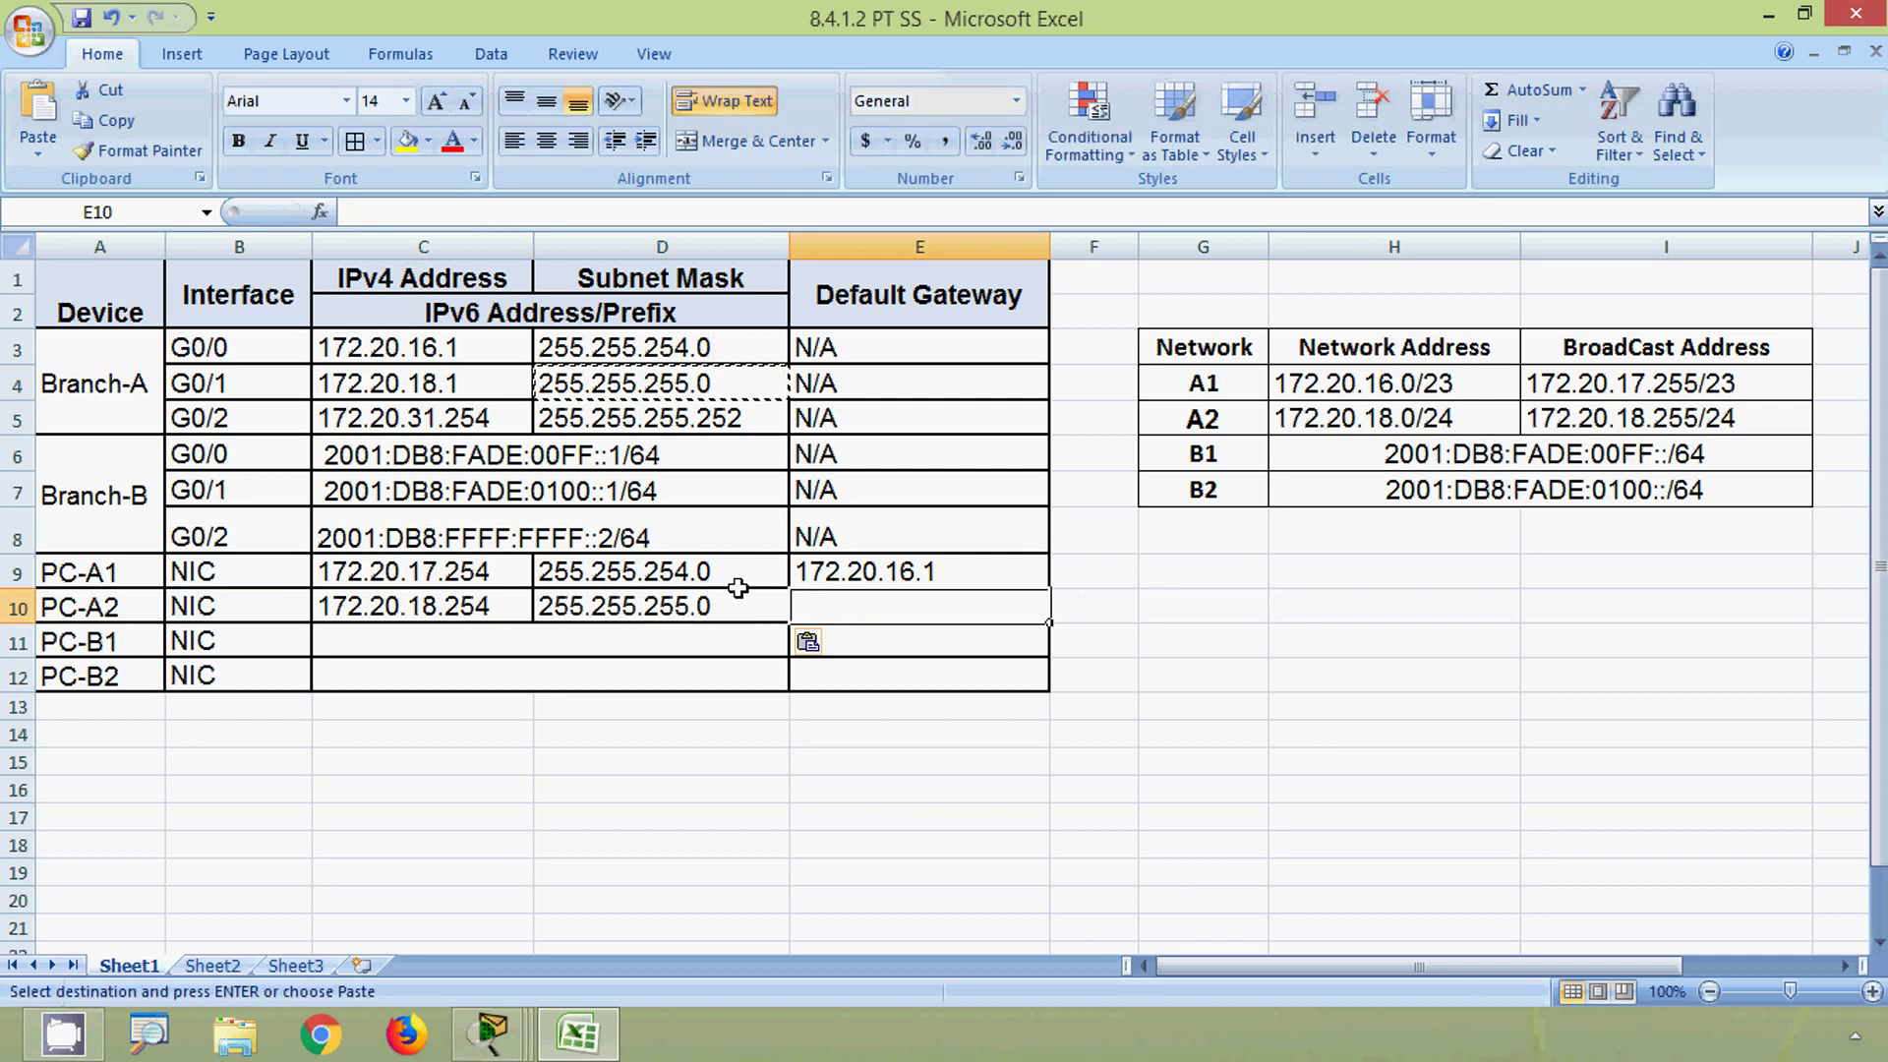
click(440, 383)
drag(468, 216, 346, 213)
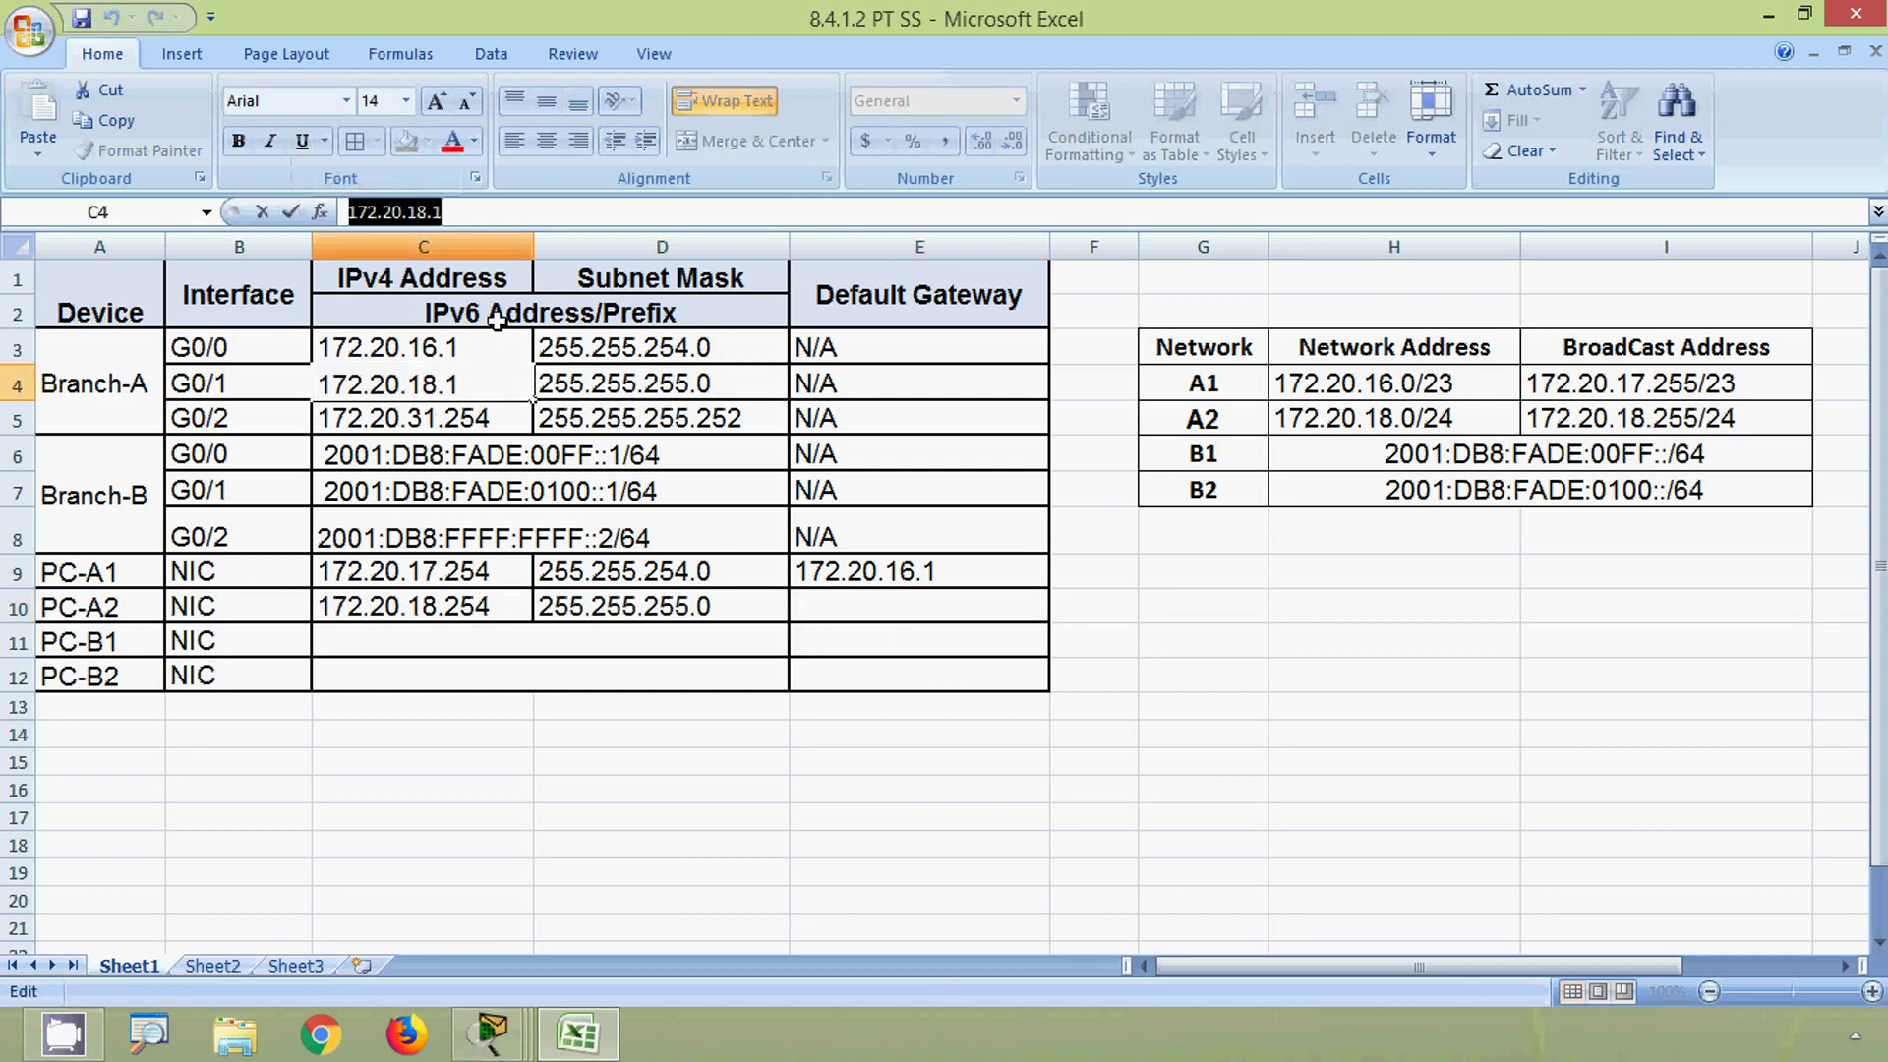
click(819, 602)
key(ctrl+v)
click(1075, 602)
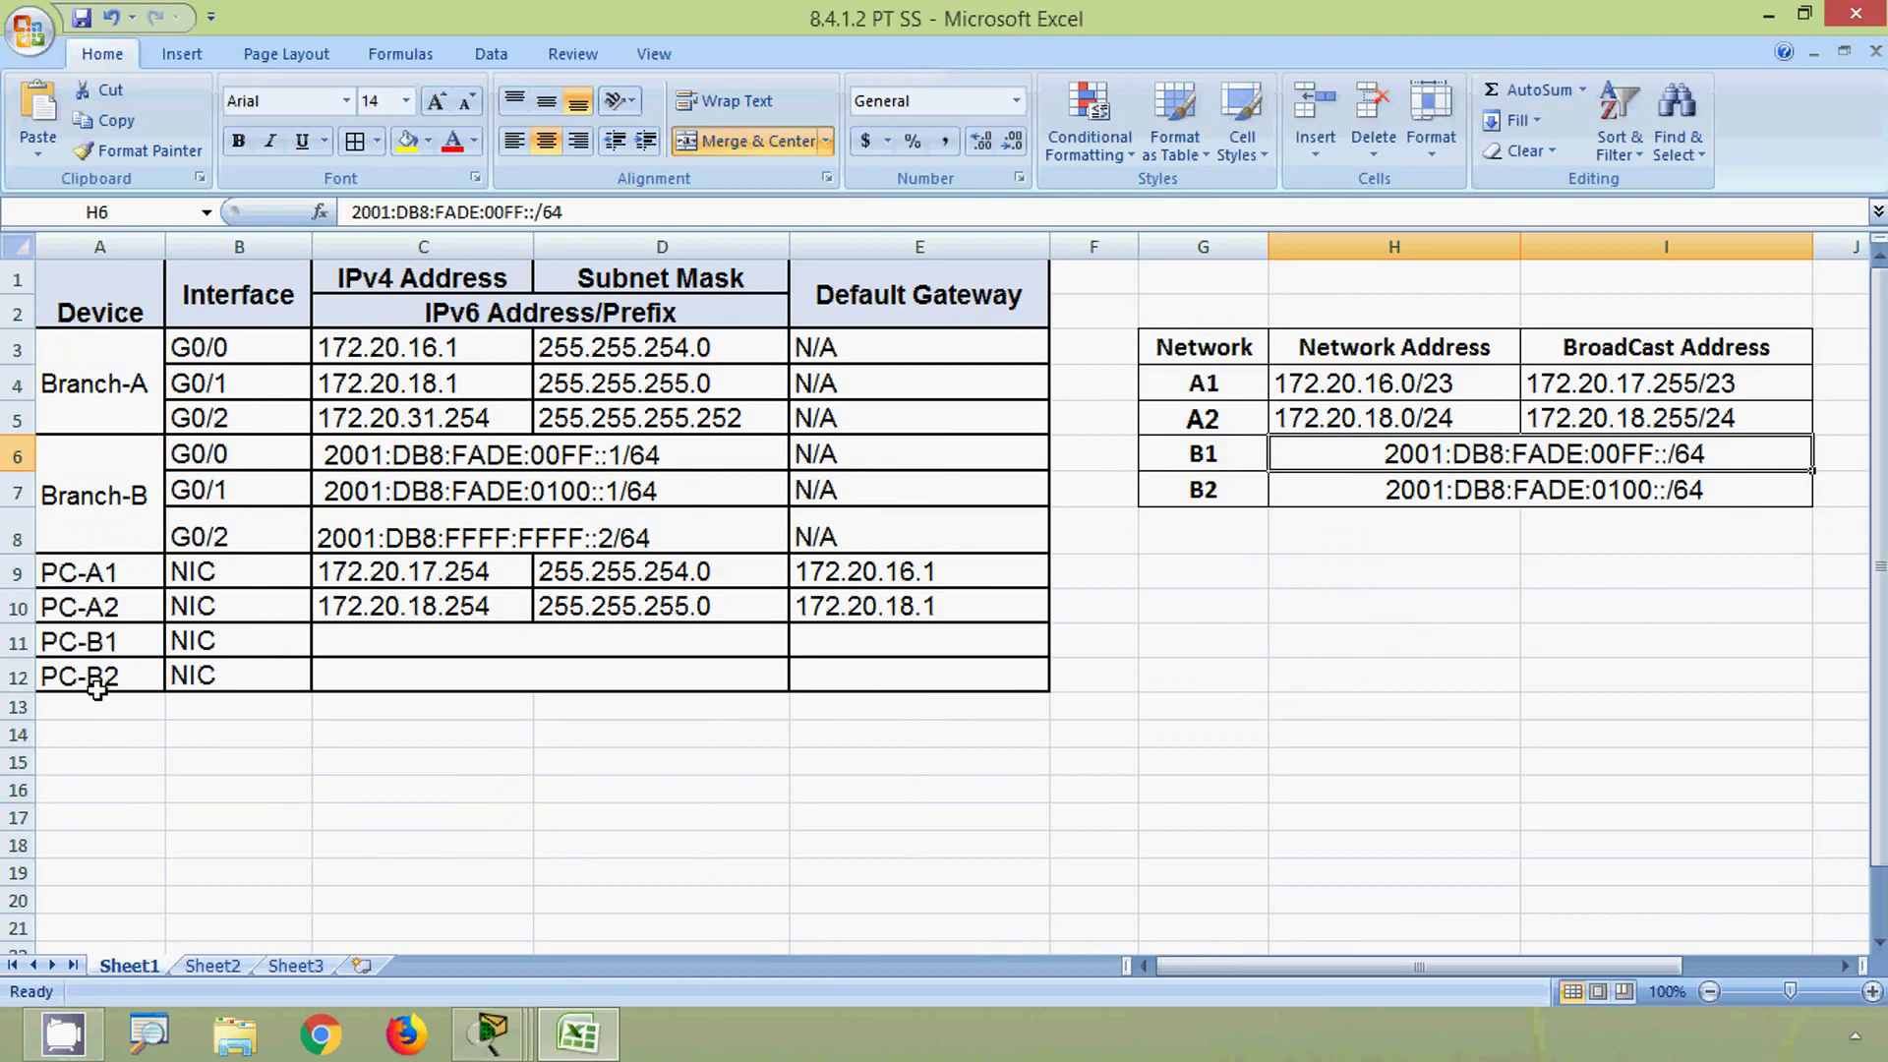
- Enter 2001:DB8:FADE:00FF::10/64 as PC-B1's IPv6 address in C11
click(13, 644)
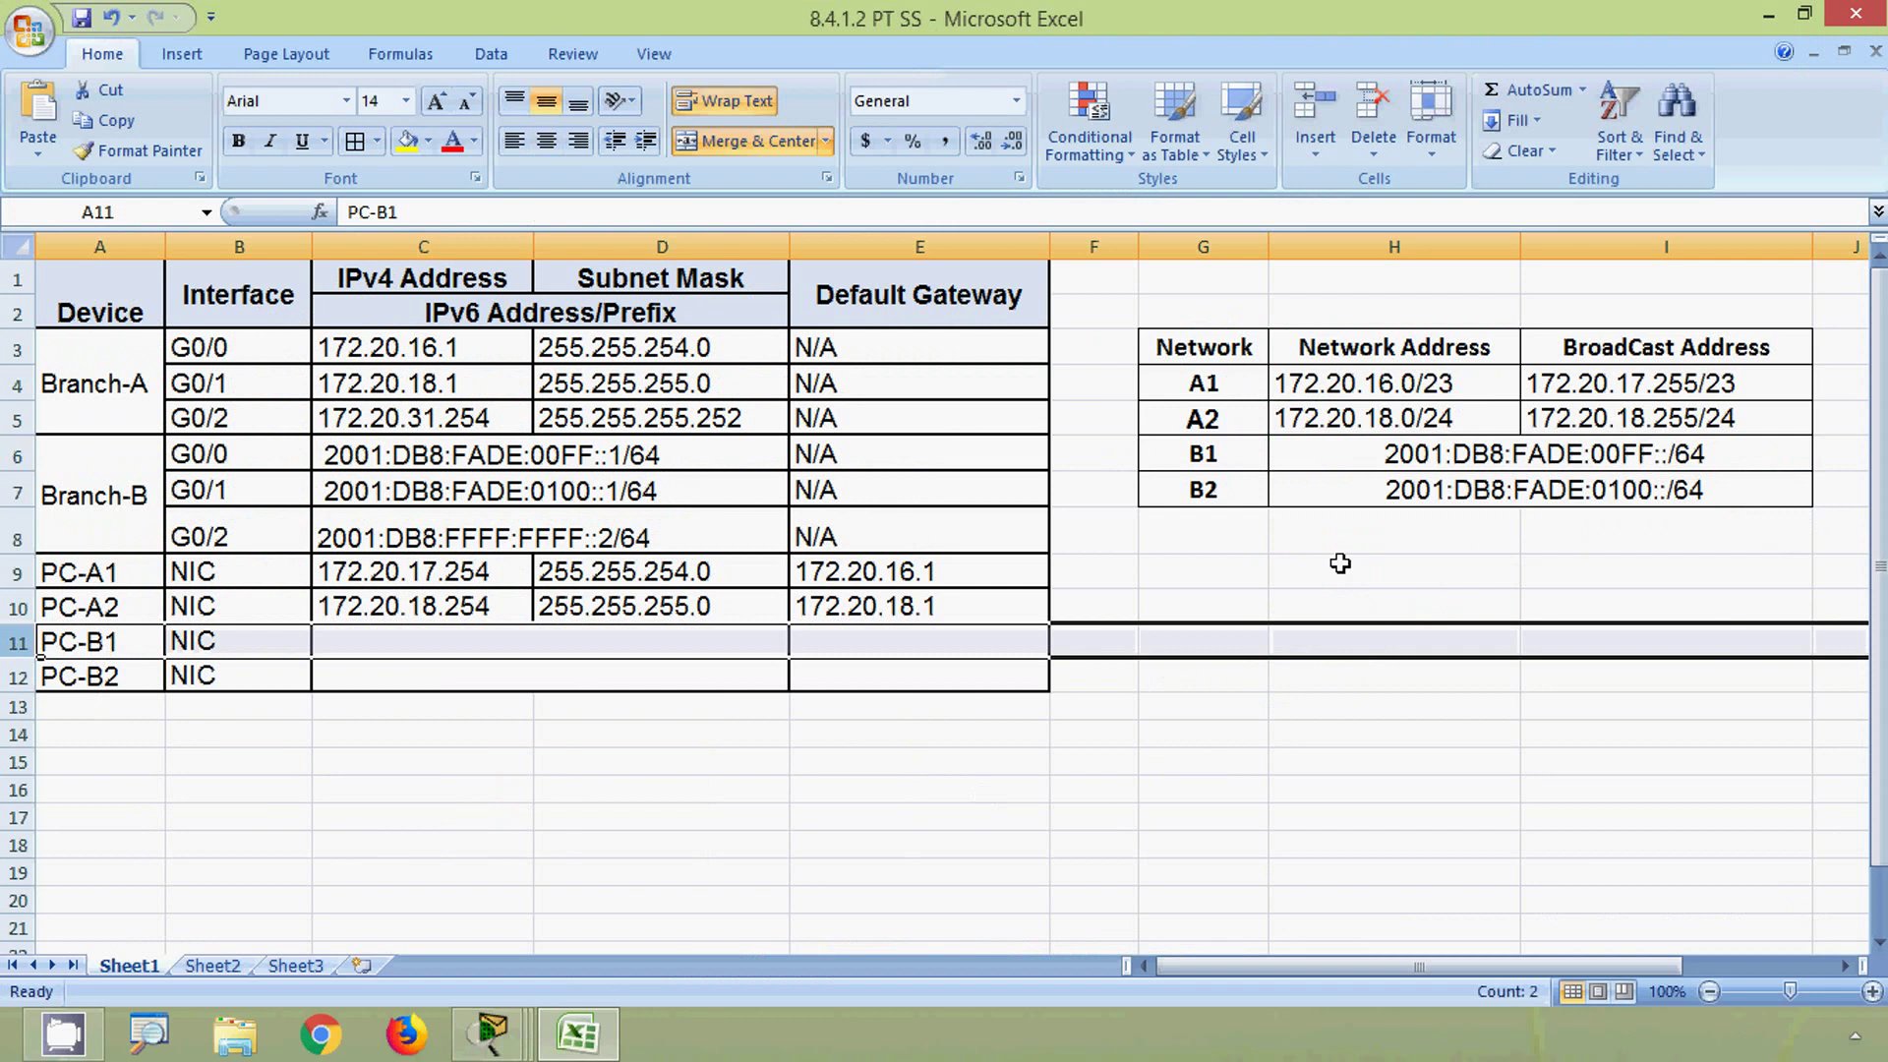
click(1376, 458)
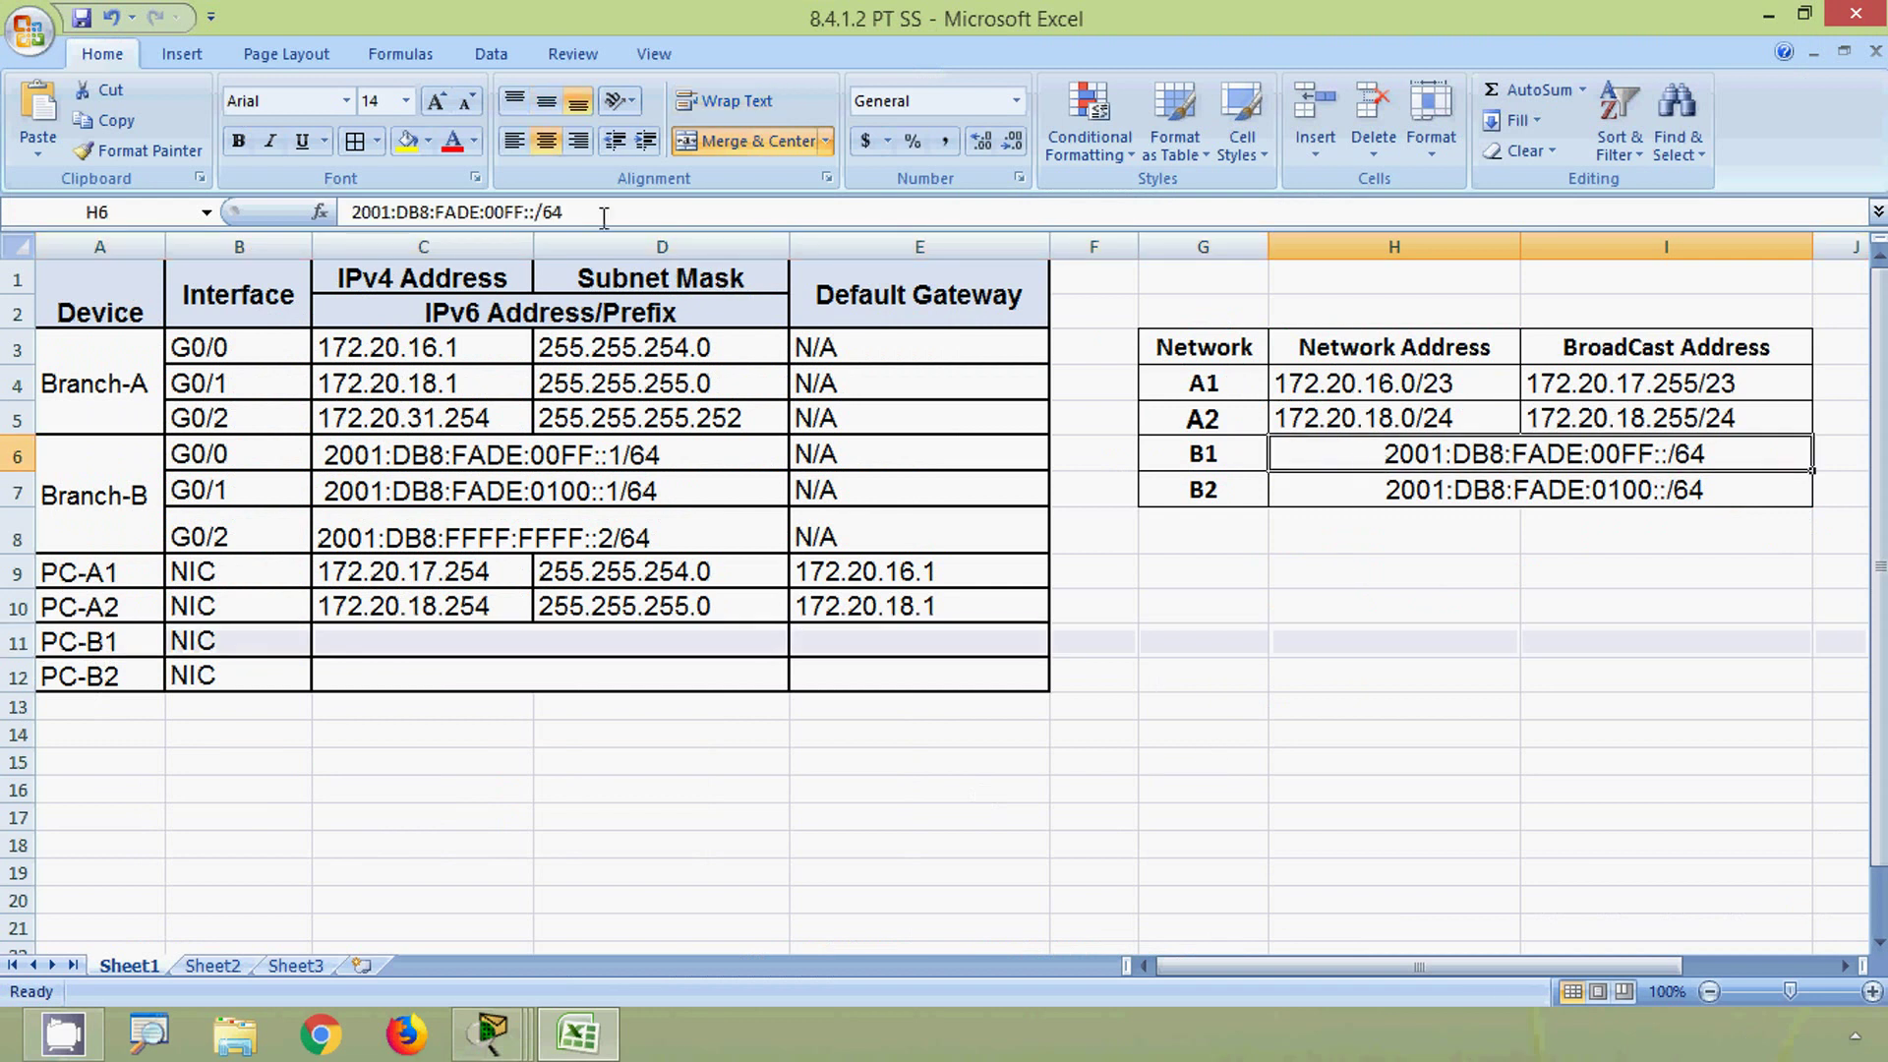
drag(570, 211, 334, 210)
key(ctrl+c)
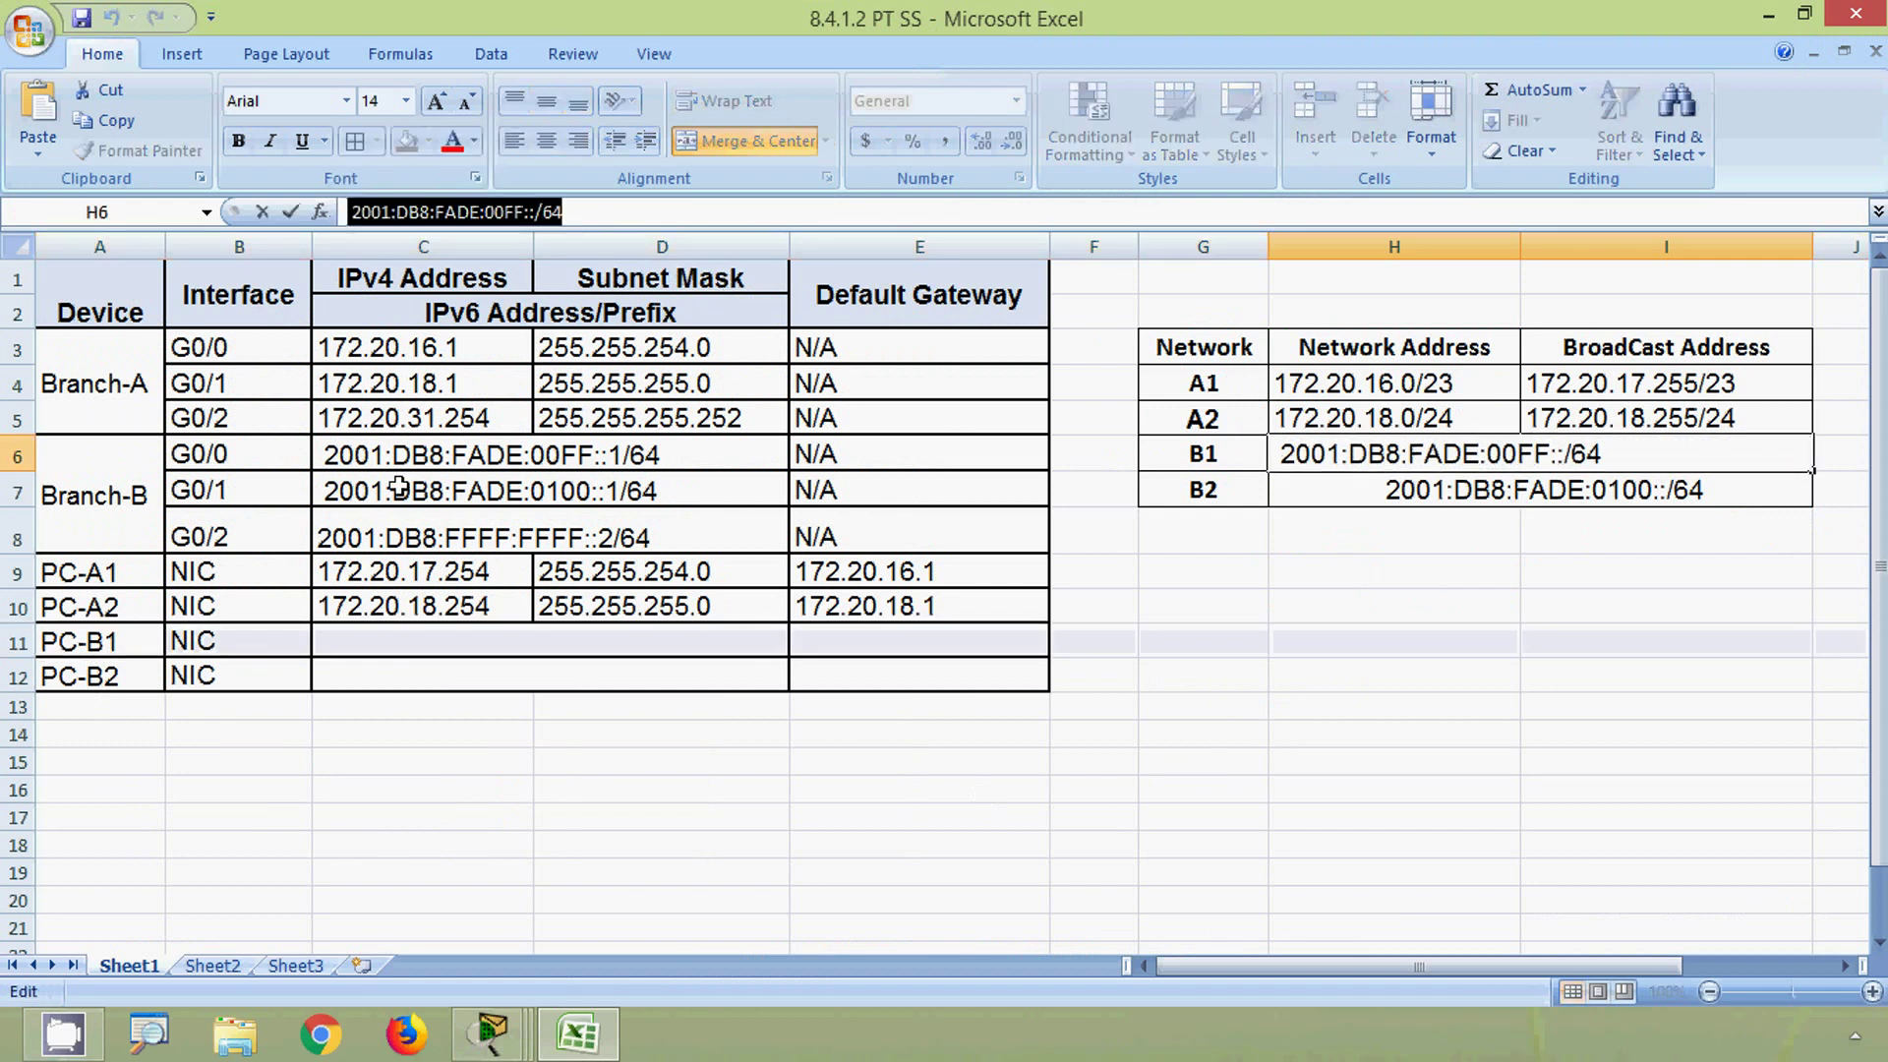
click(429, 639)
key(ctrl+v)
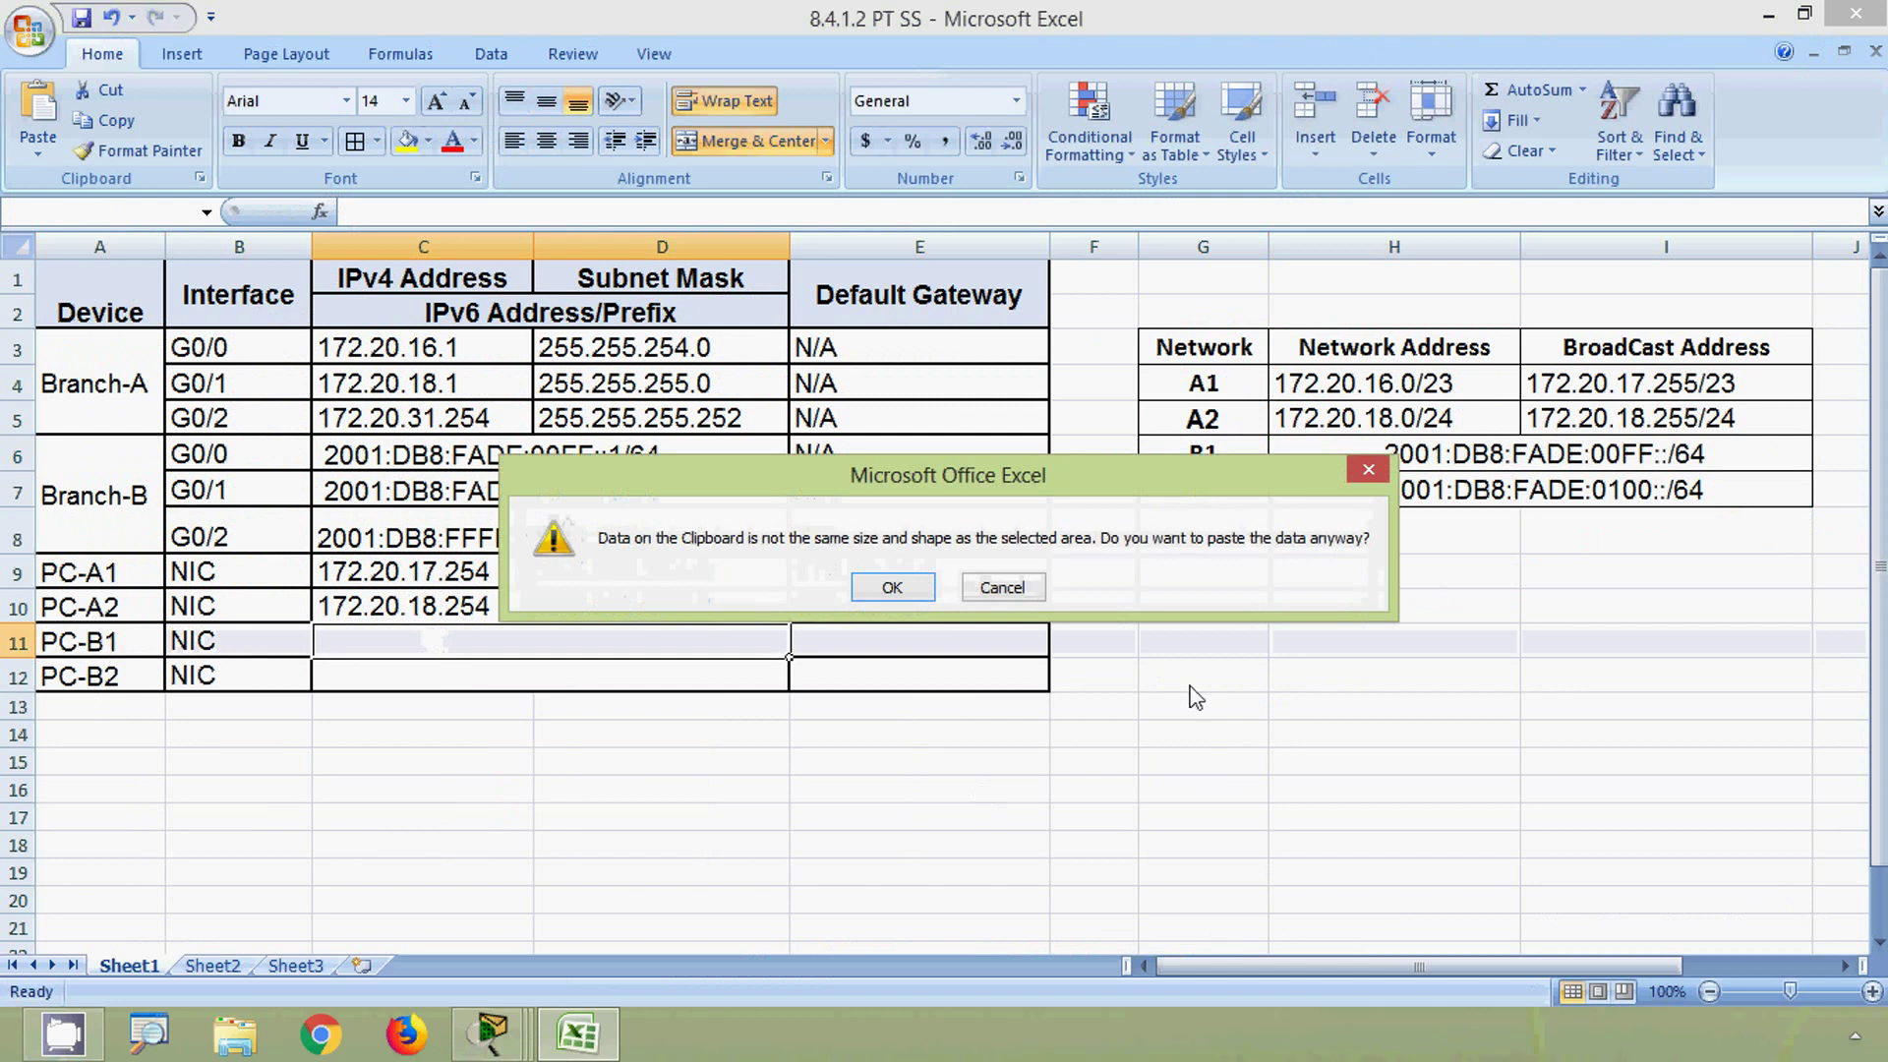
click(993, 590)
click(550, 212)
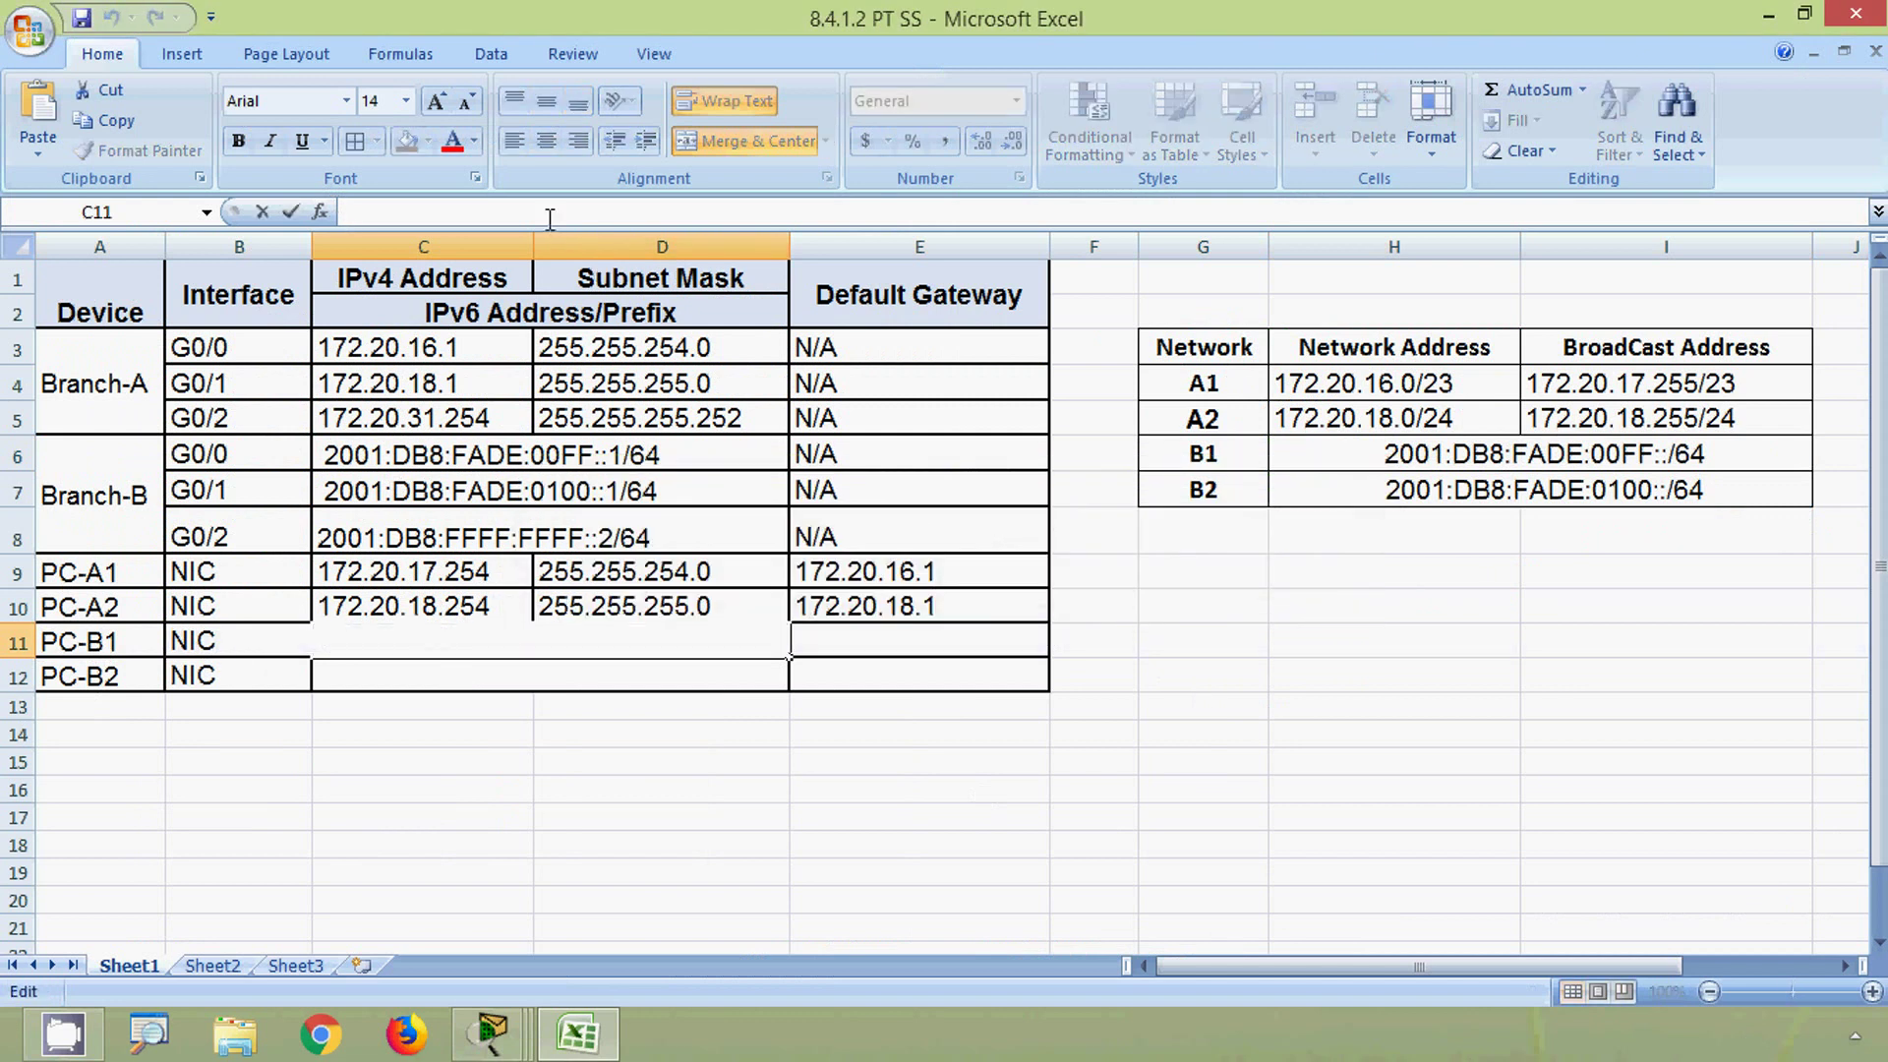
key(ctrl+v)
click(599, 759)
click(629, 644)
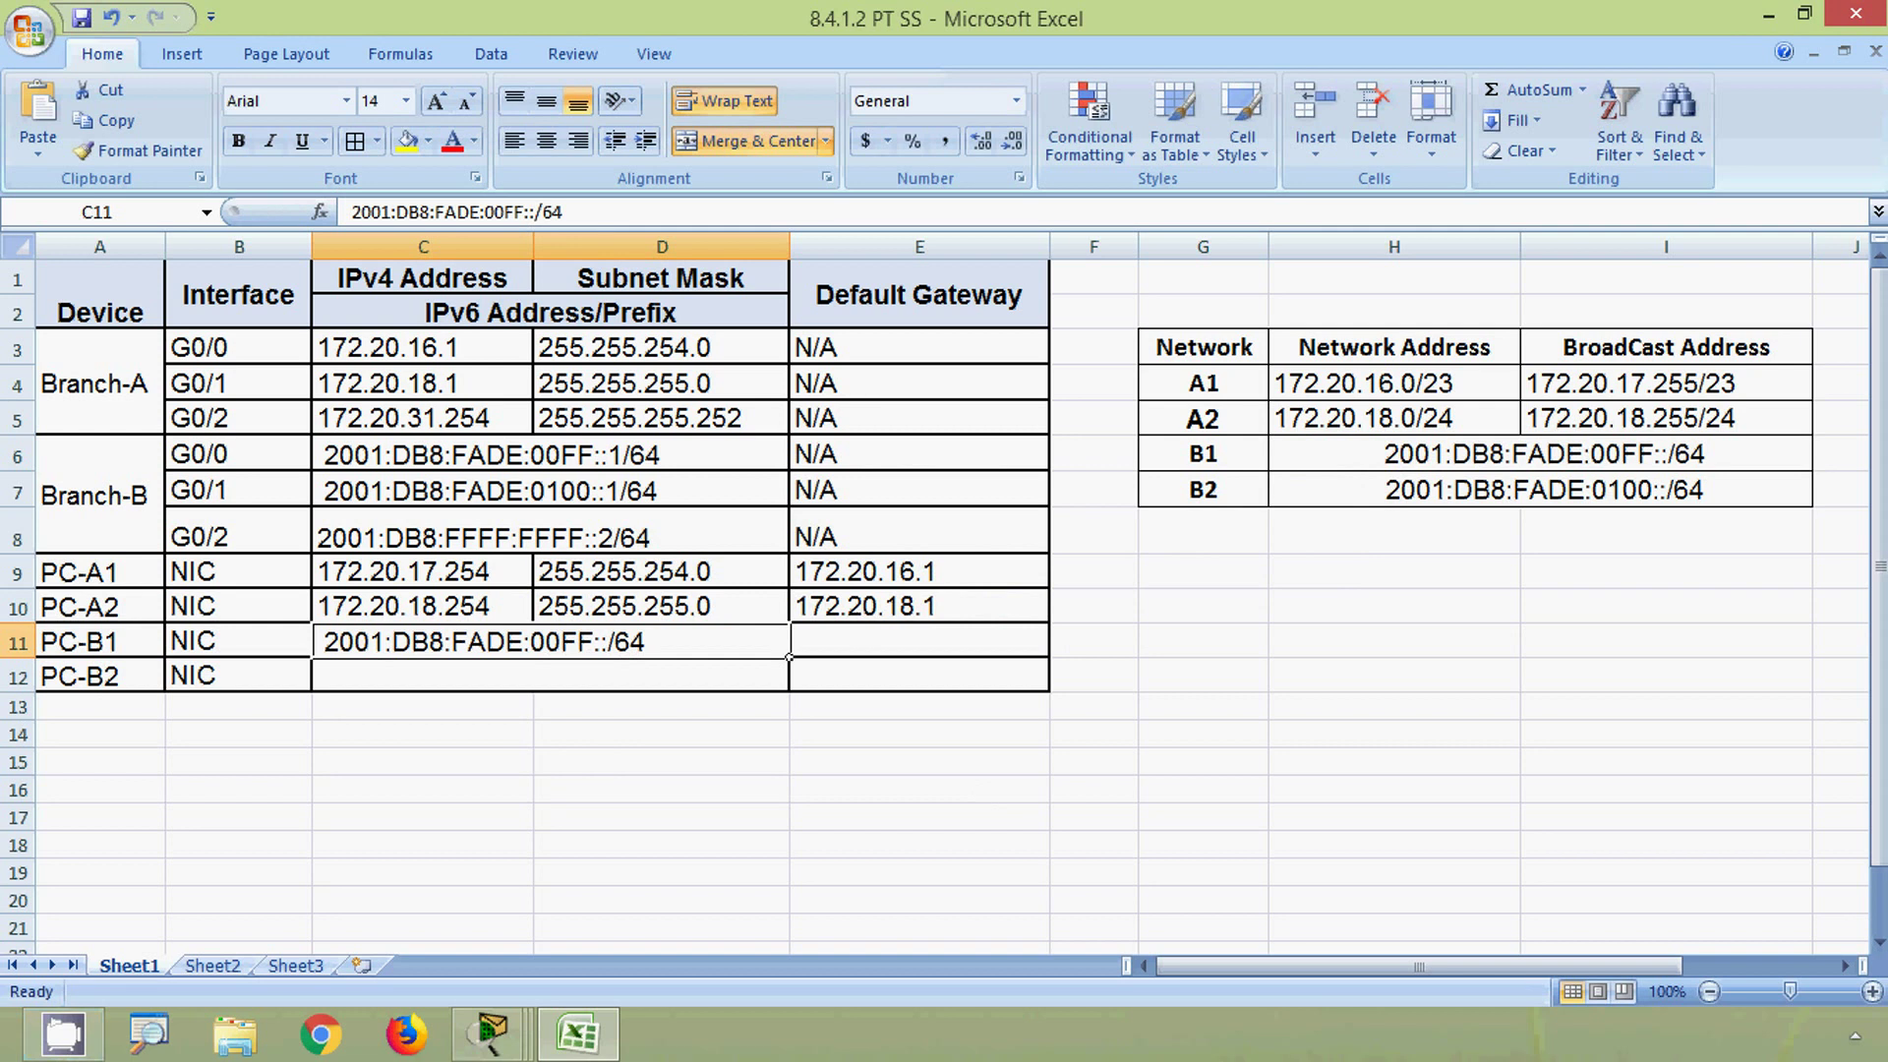
key(alt)
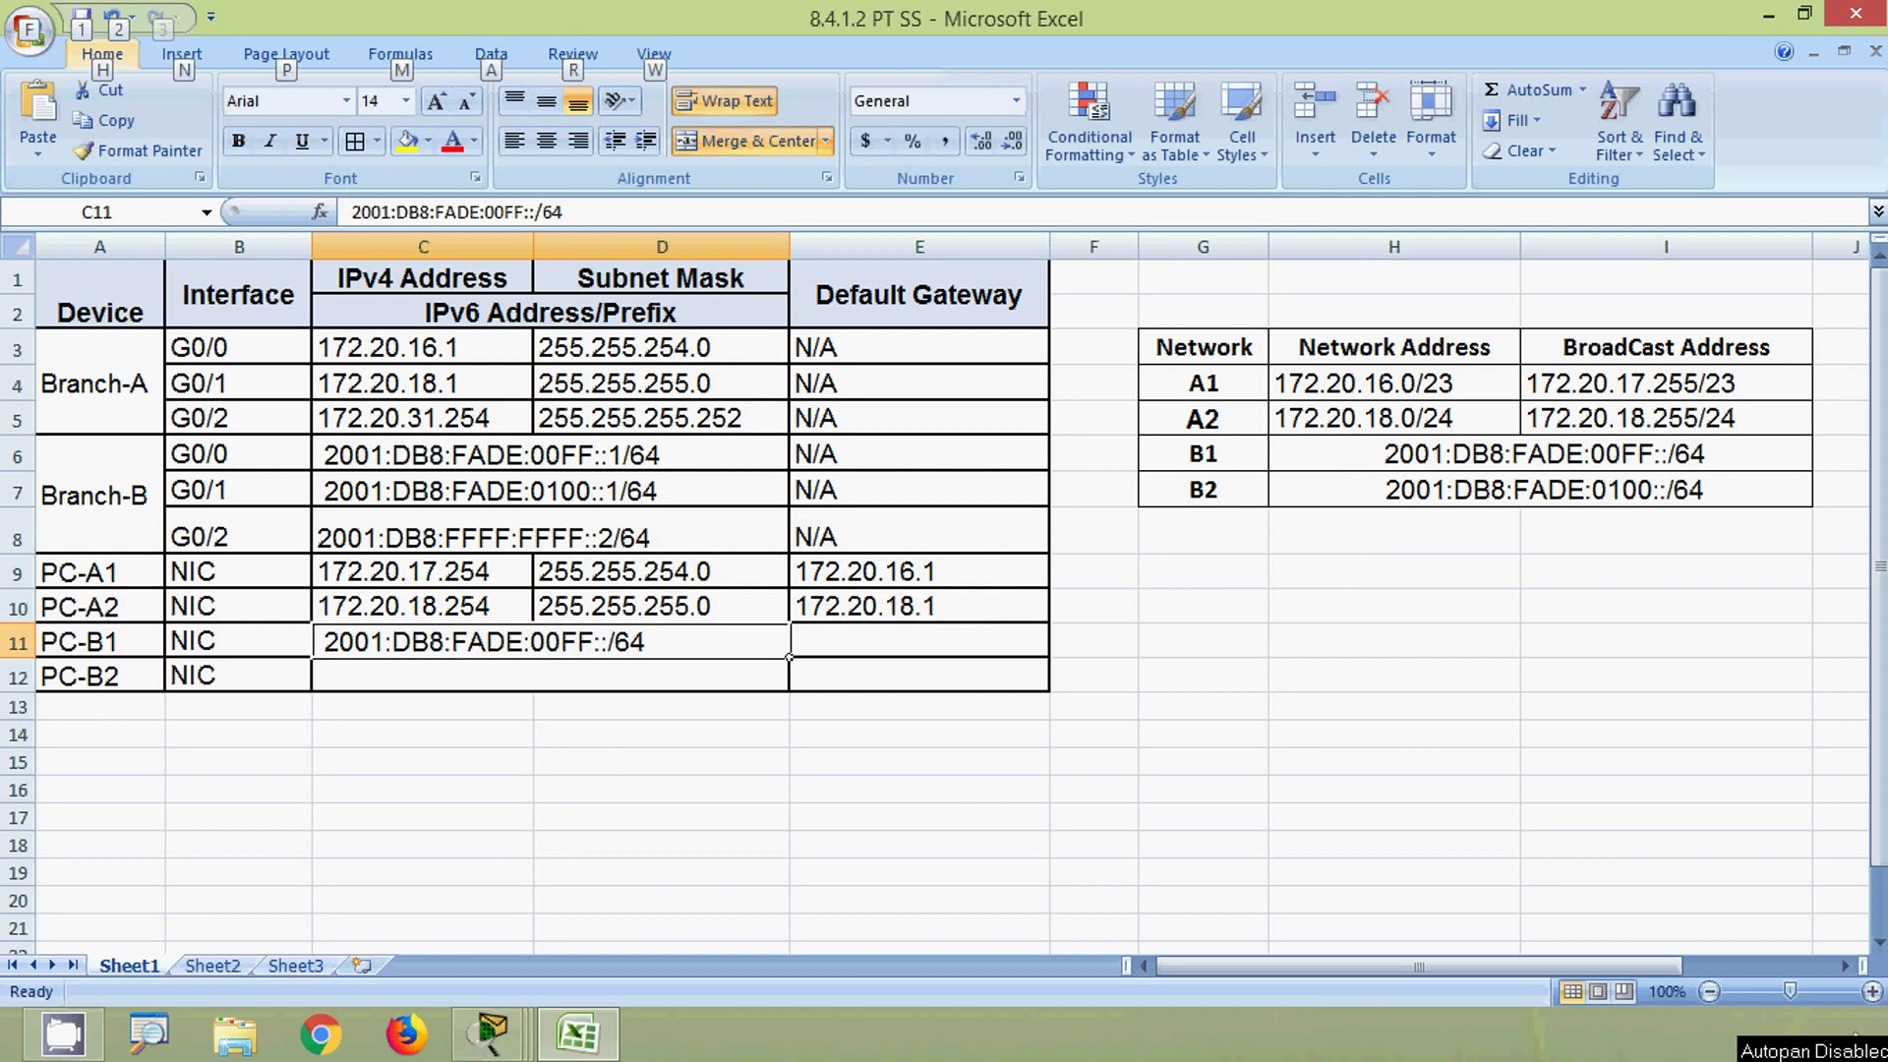
double_click(609, 643)
text(10)
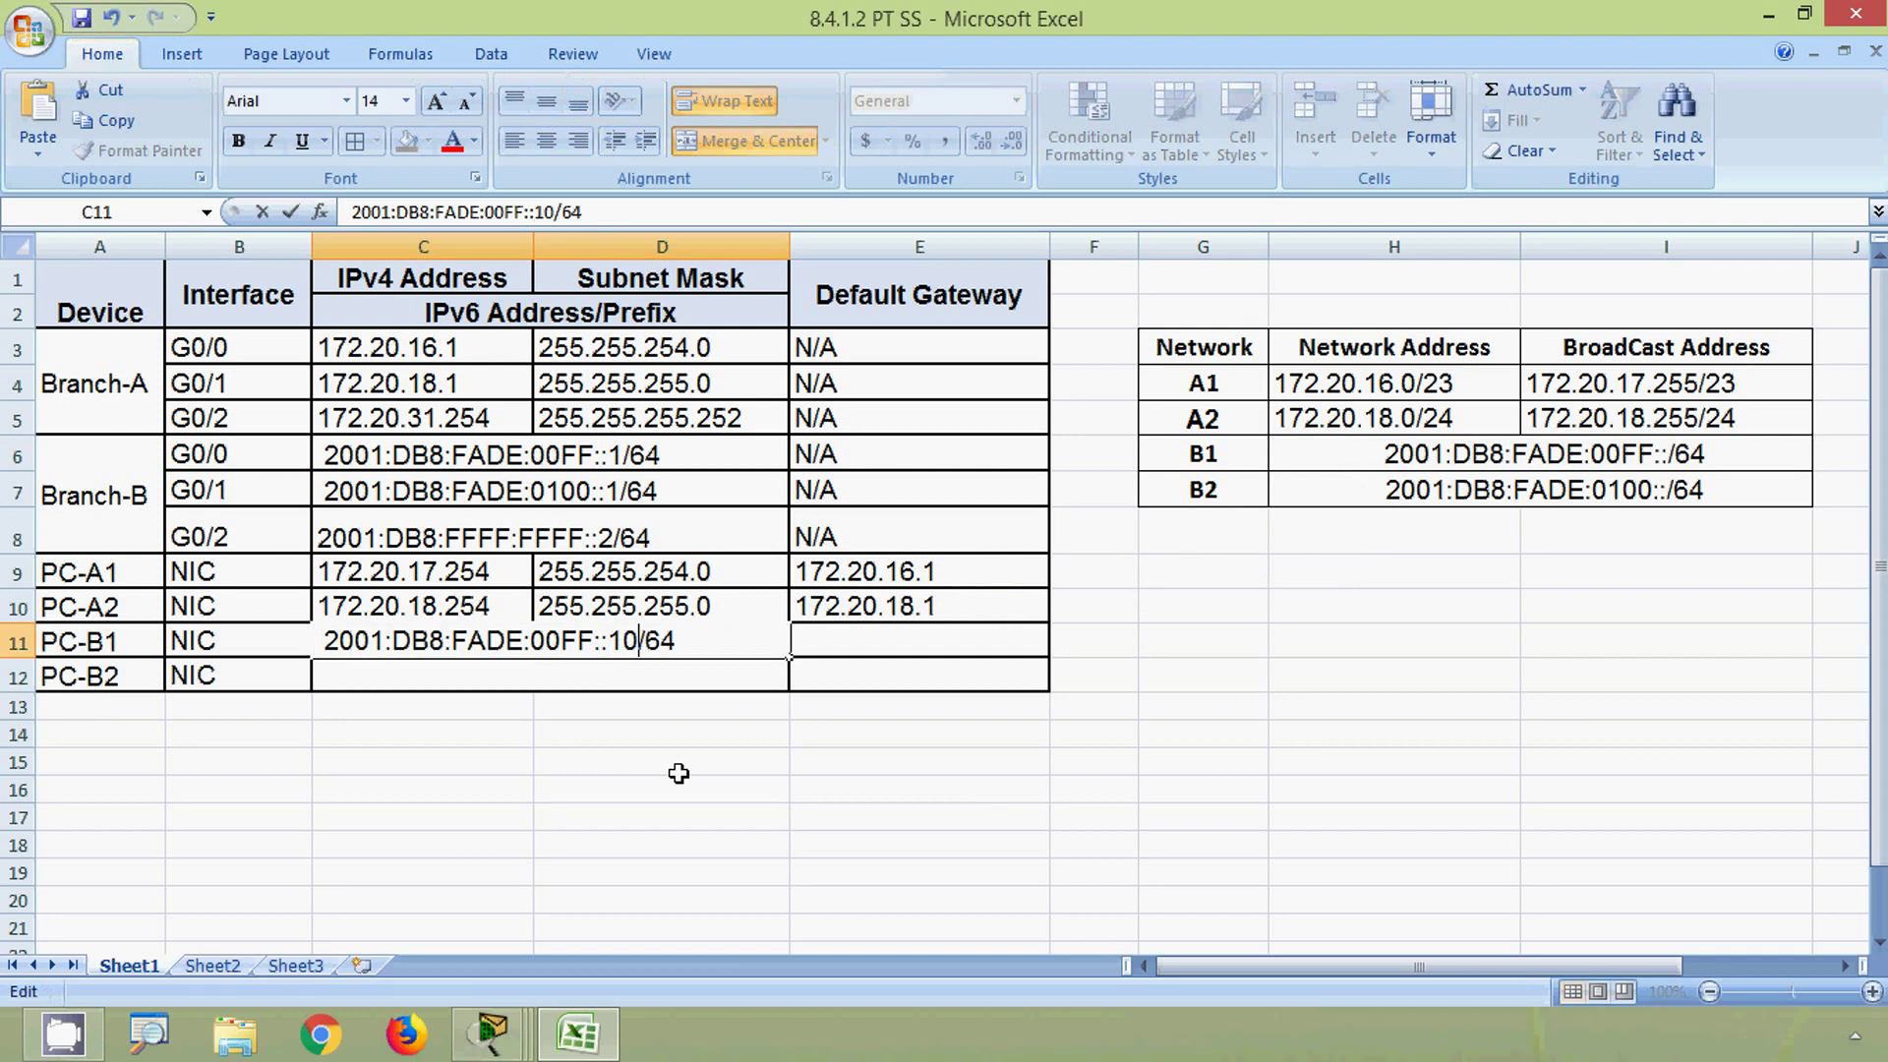
key(Return)
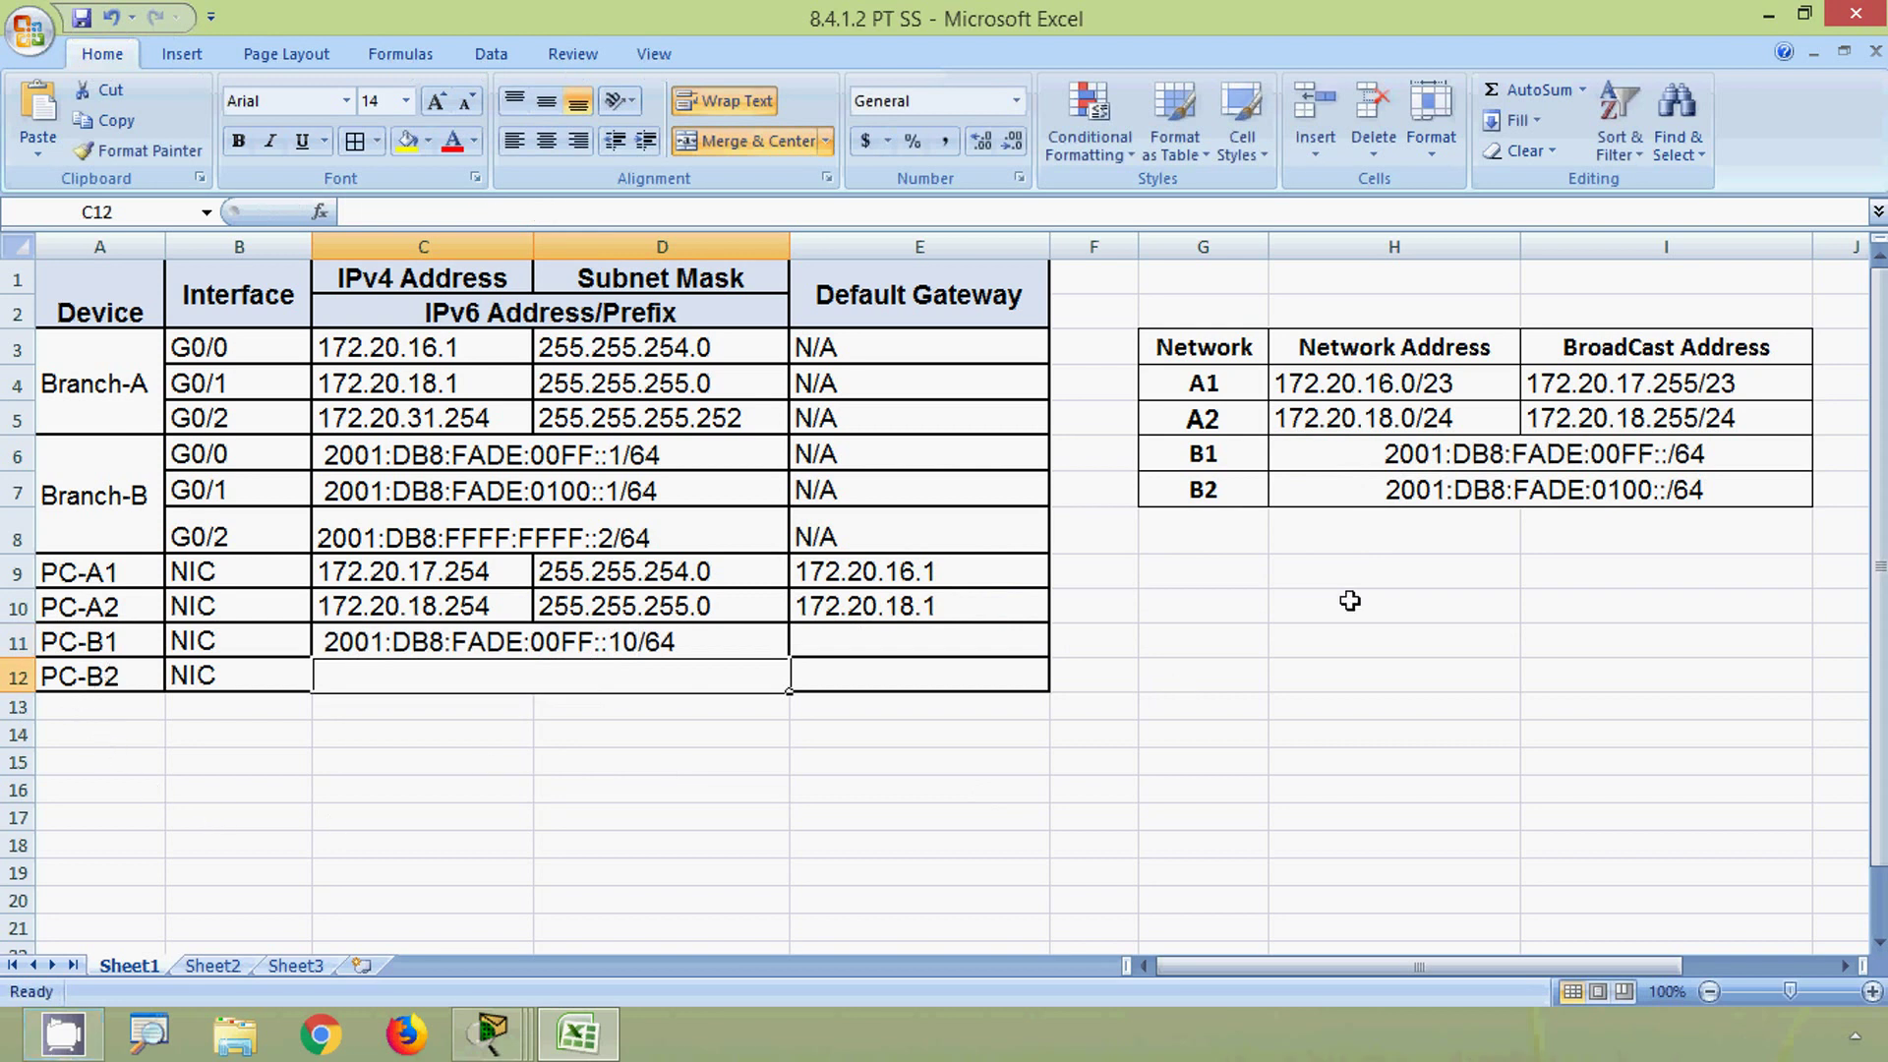
- Enter 2001:DB8:FADE:0100::10/64 as PC-B2's IPv6 address in C12
click(1396, 492)
drag(590, 211, 208, 211)
key(ctrl+c)
click(383, 675)
key(ctrl+v)
click(895, 589)
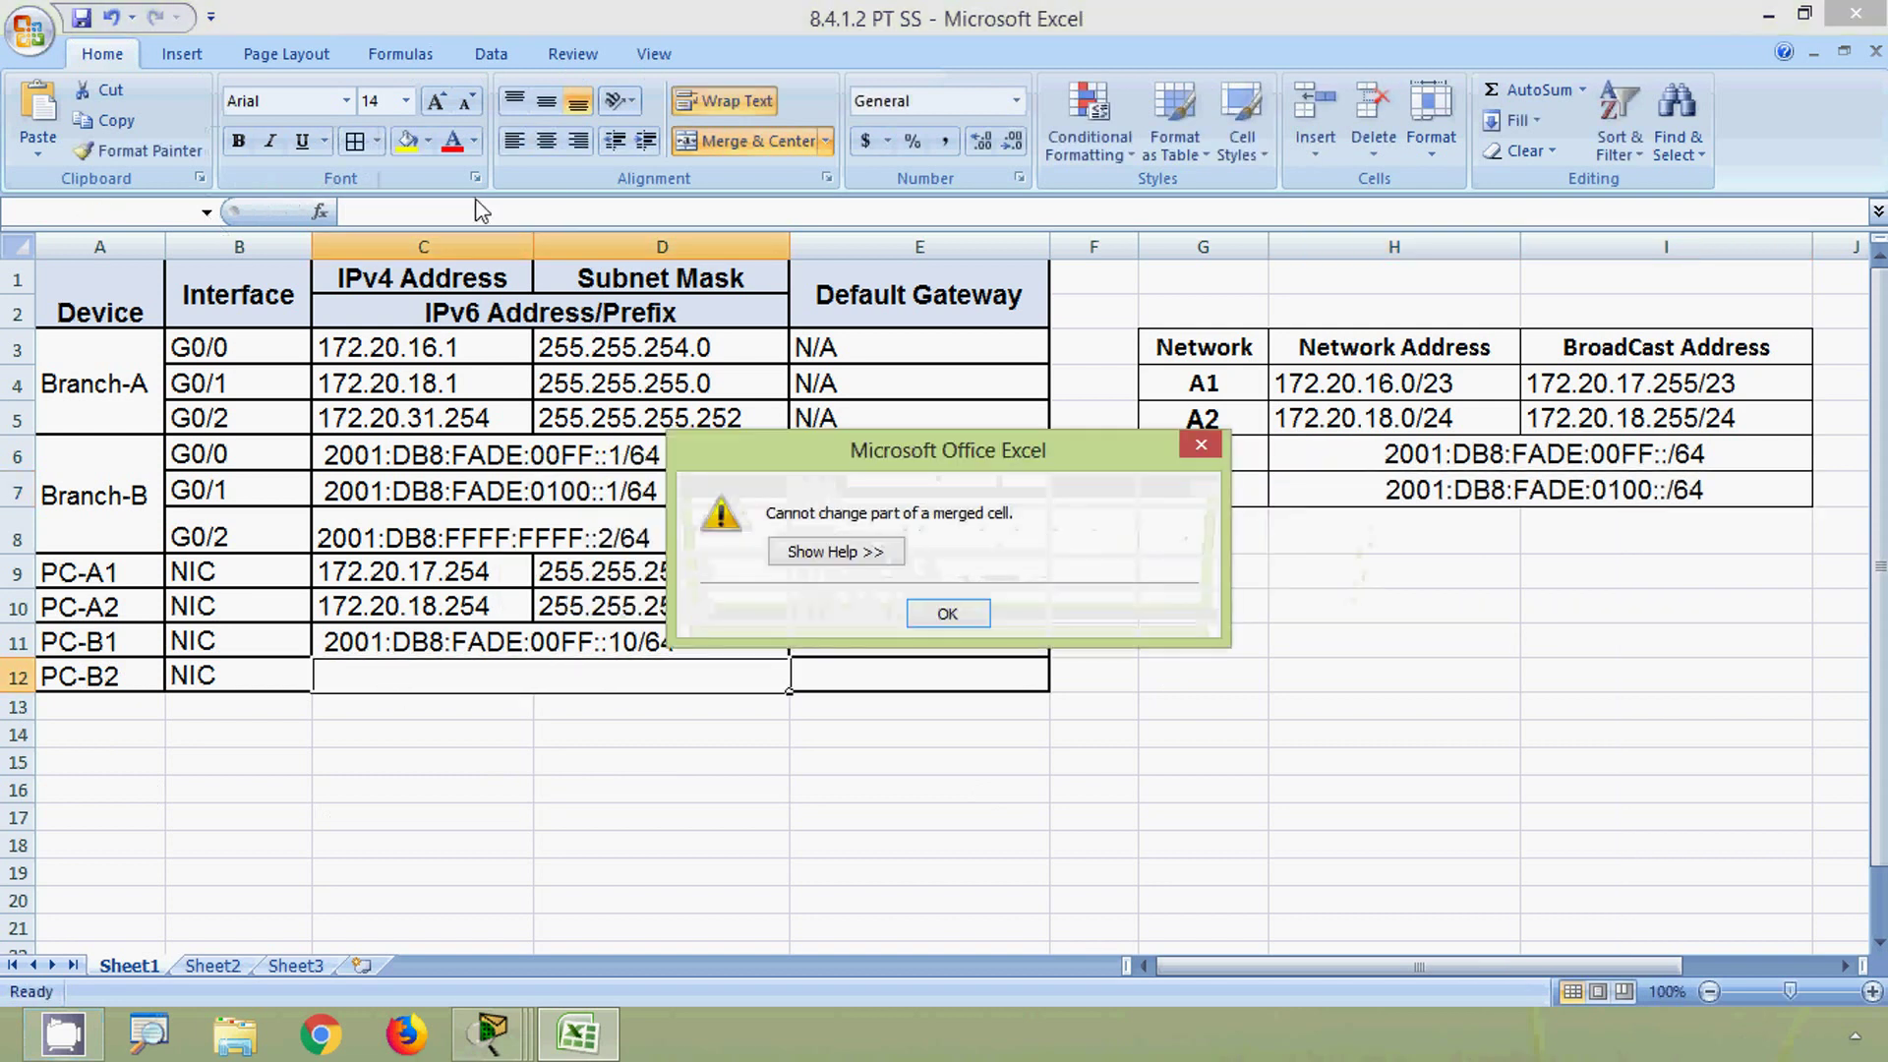
click(946, 613)
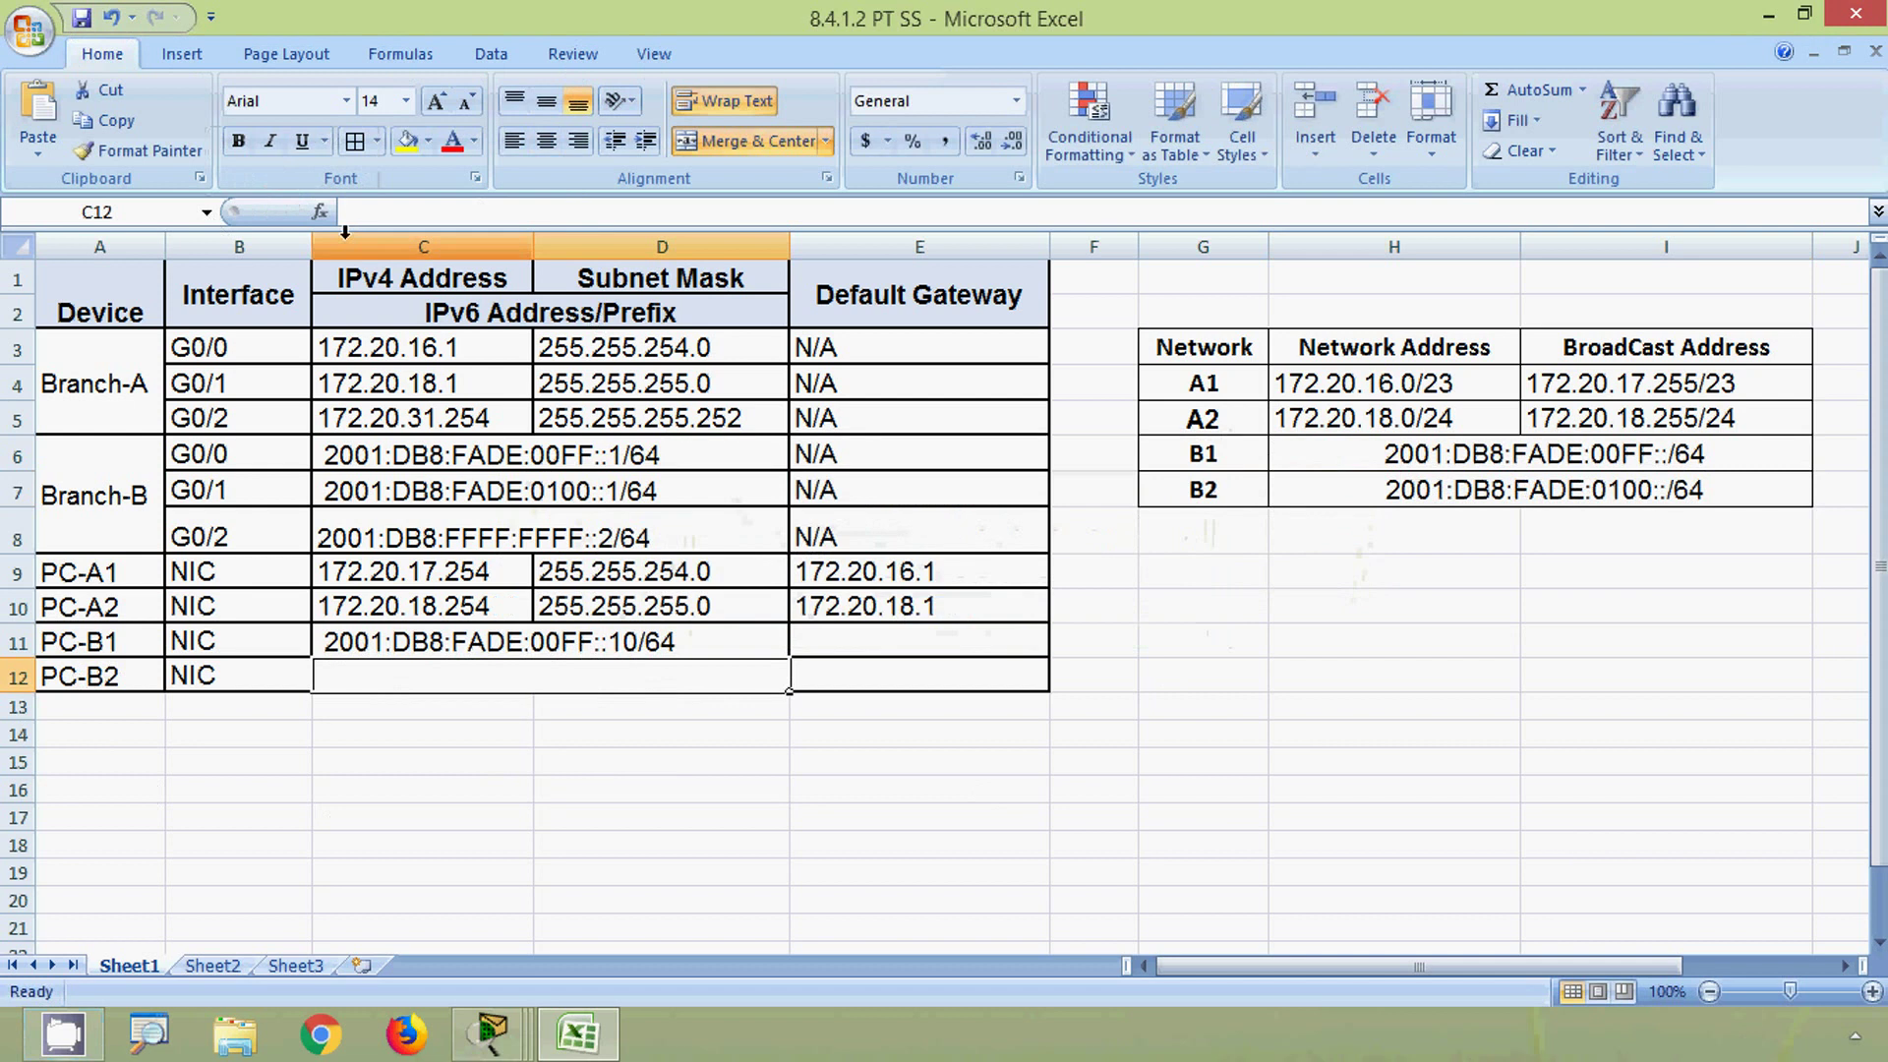
click(423, 215)
key(ctrl+v)
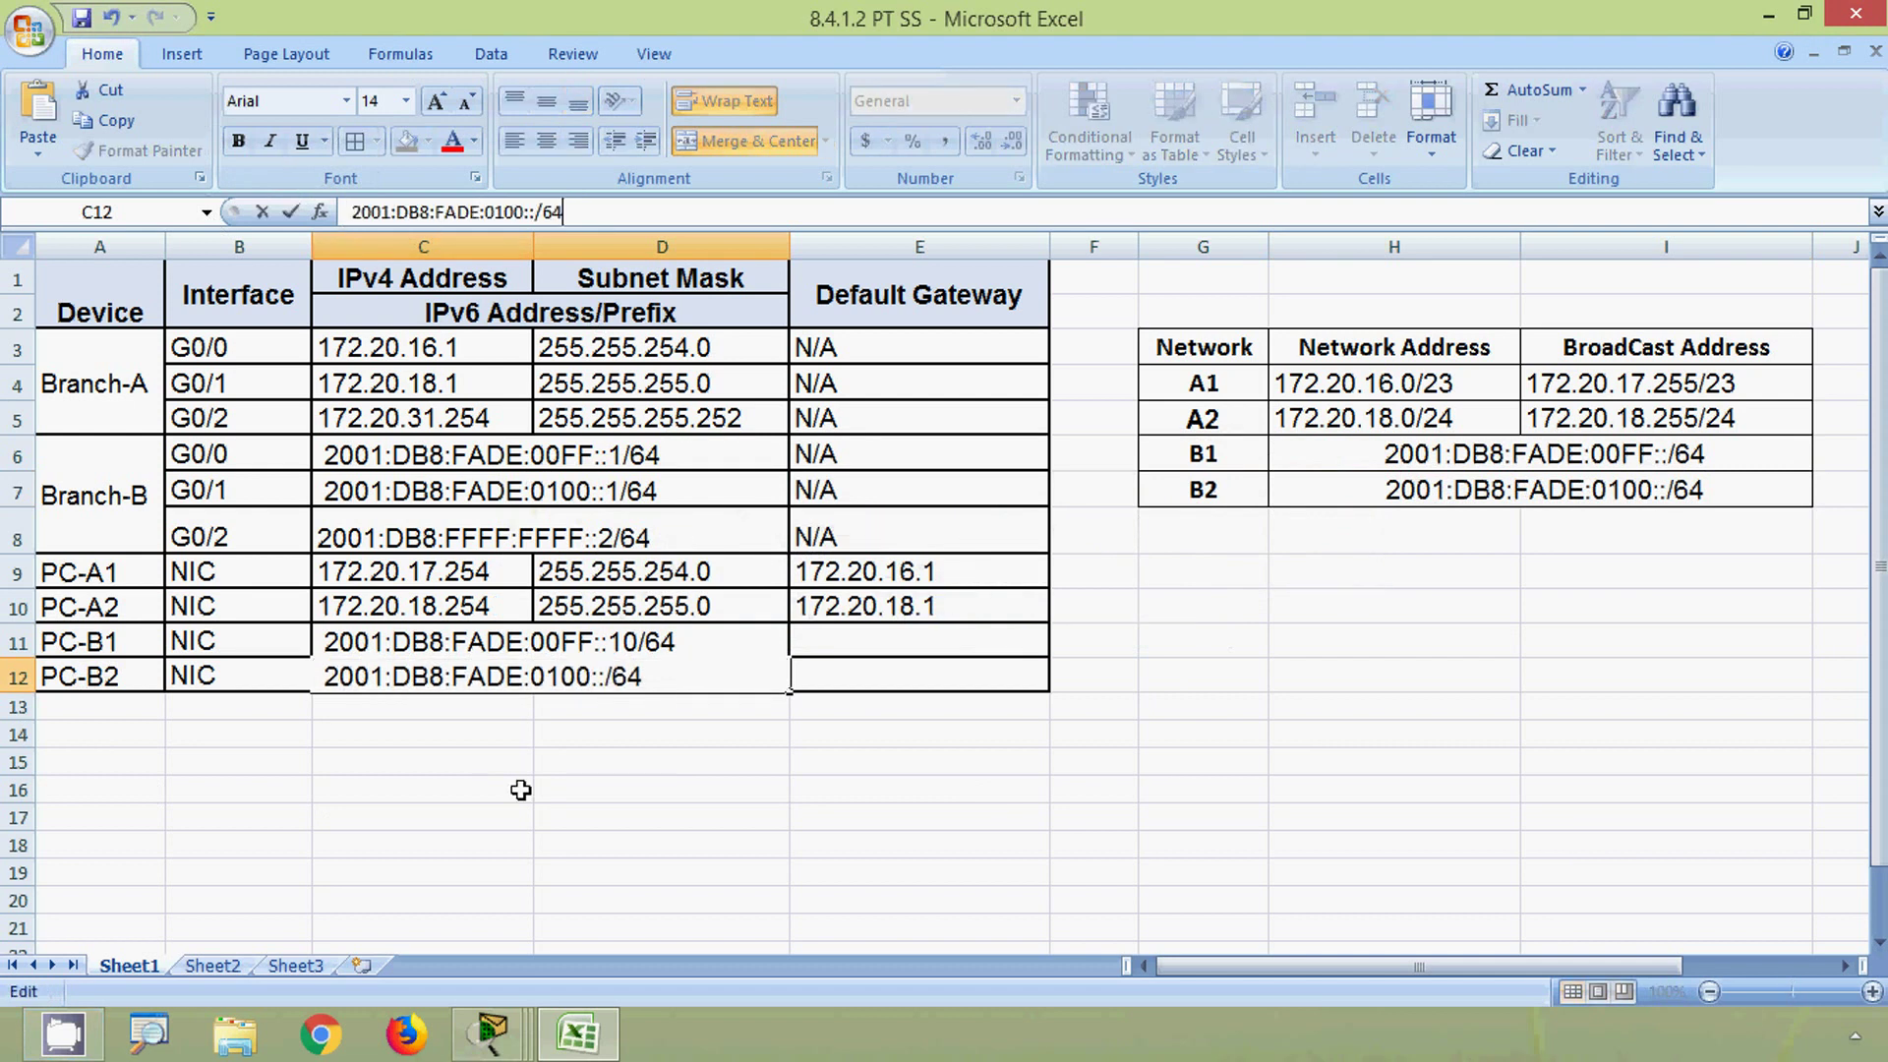
click(518, 787)
double_click(607, 676)
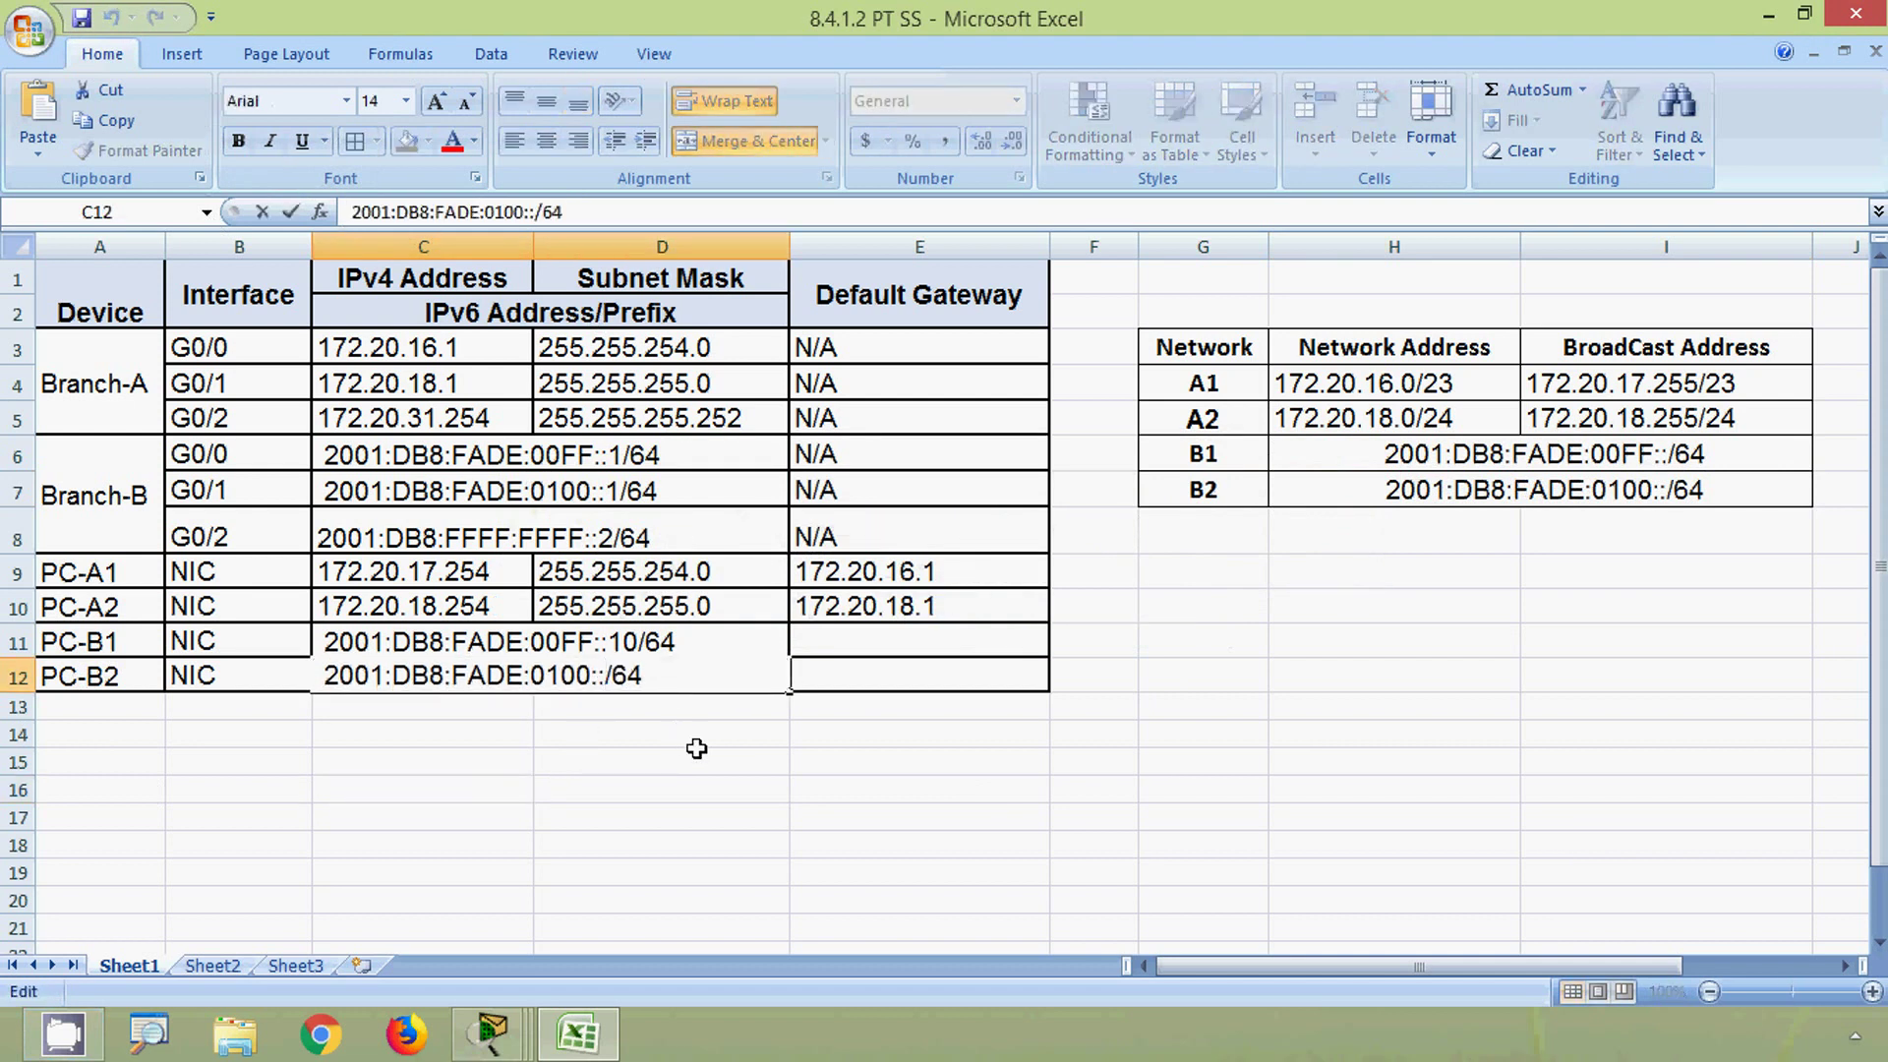
text(10)
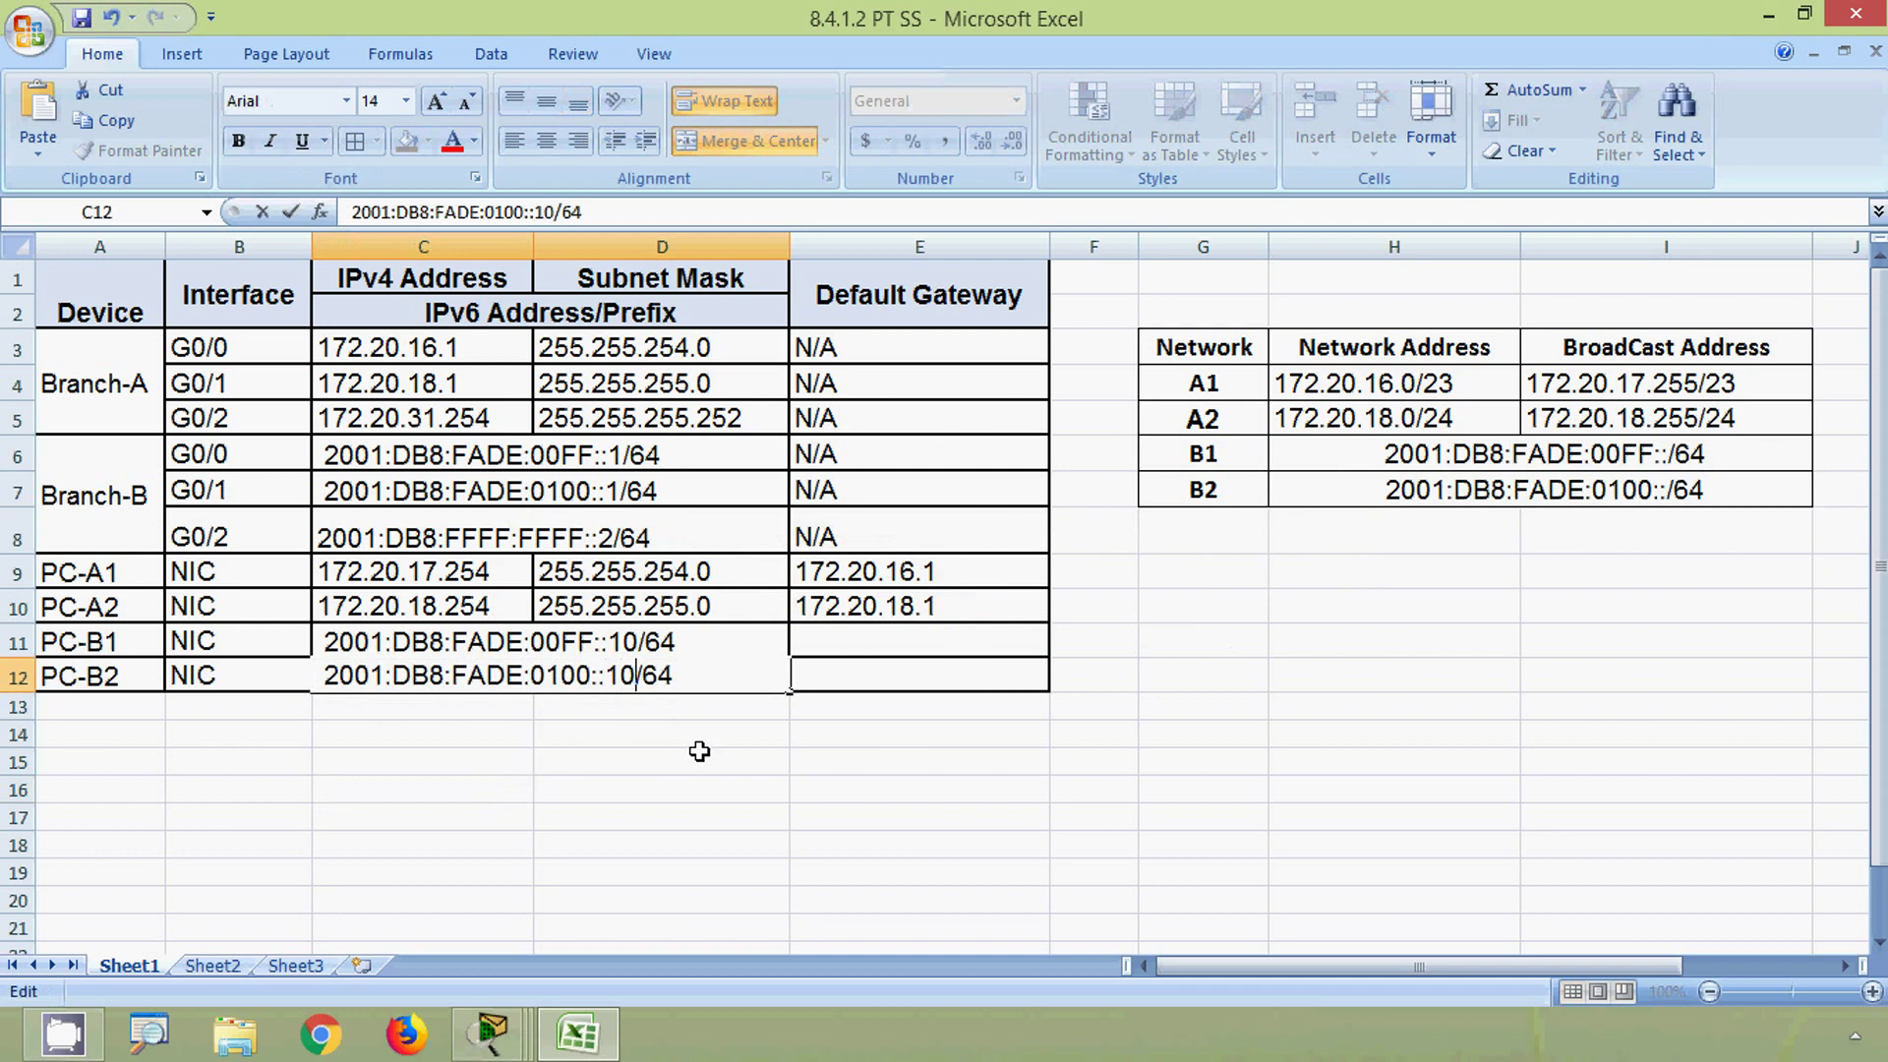
click(700, 752)
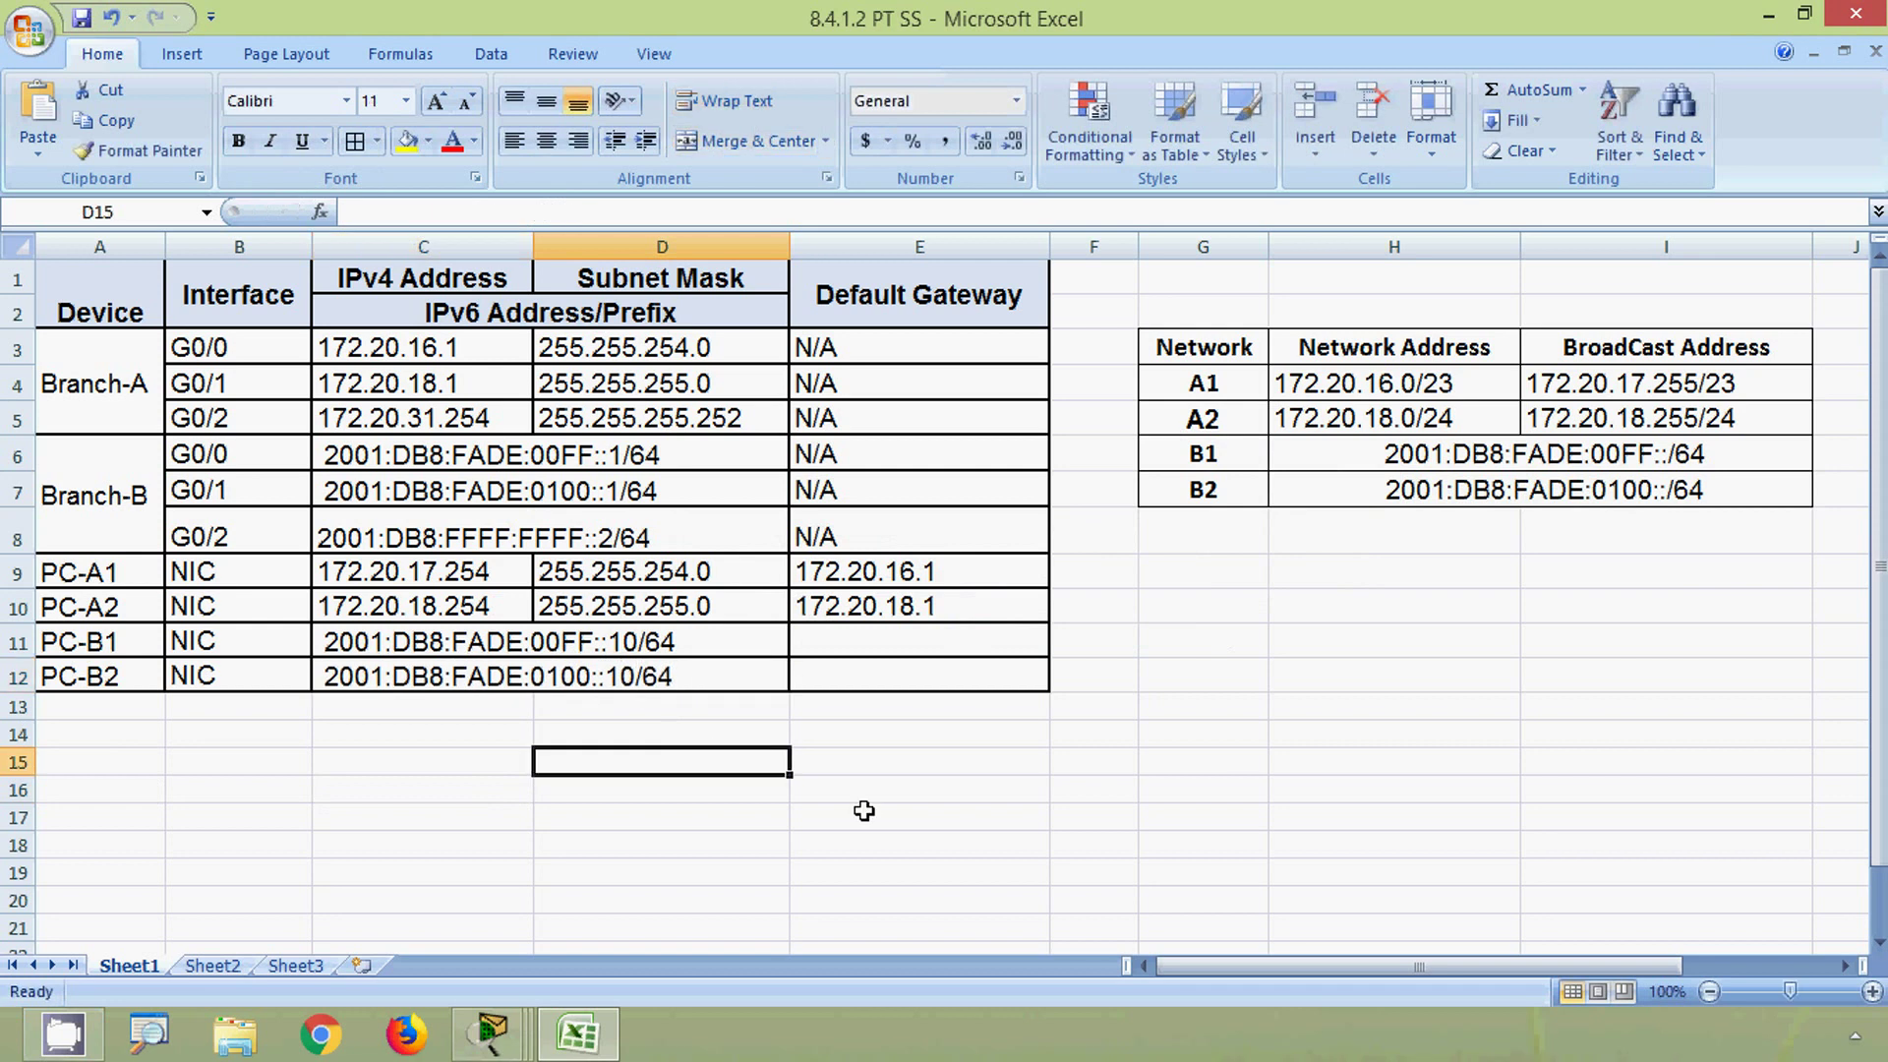
click(848, 676)
key(alt)
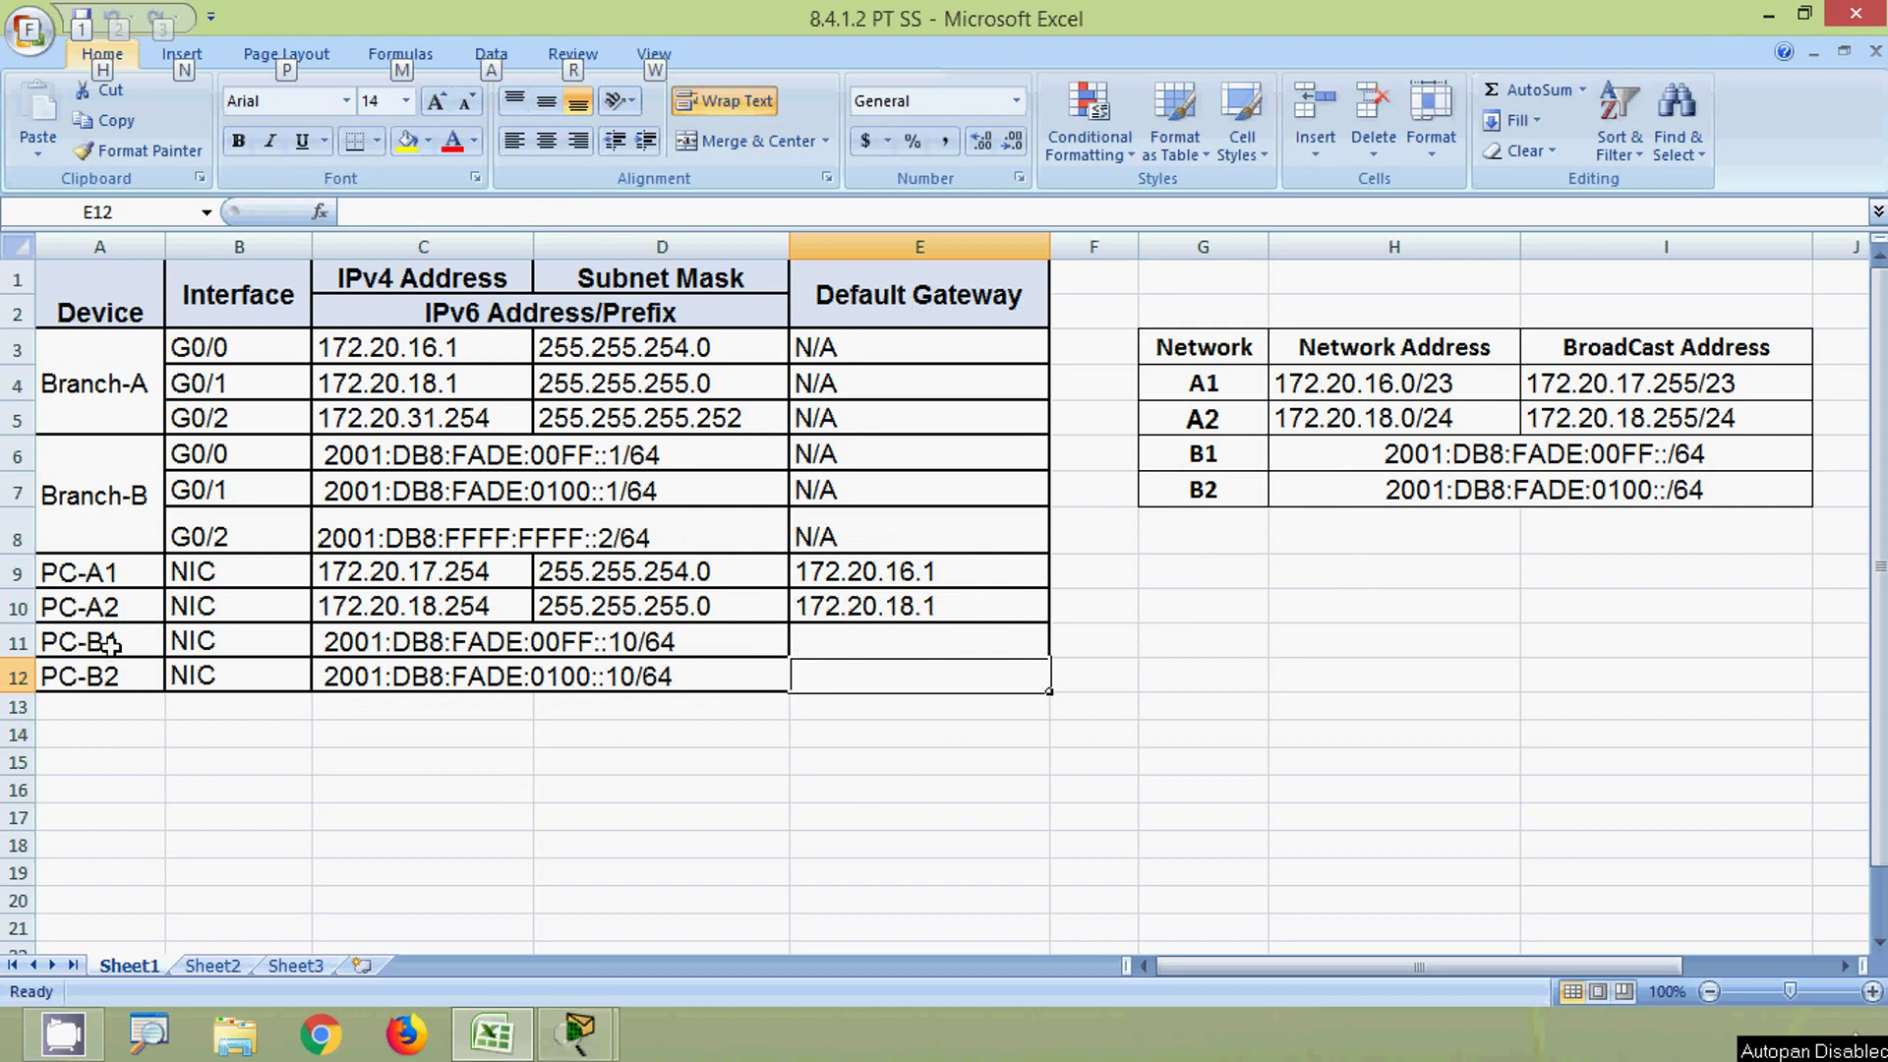
- Select gateway cell E11, then select FE80::B in the Packet Tracer activity instructions
click(852, 642)
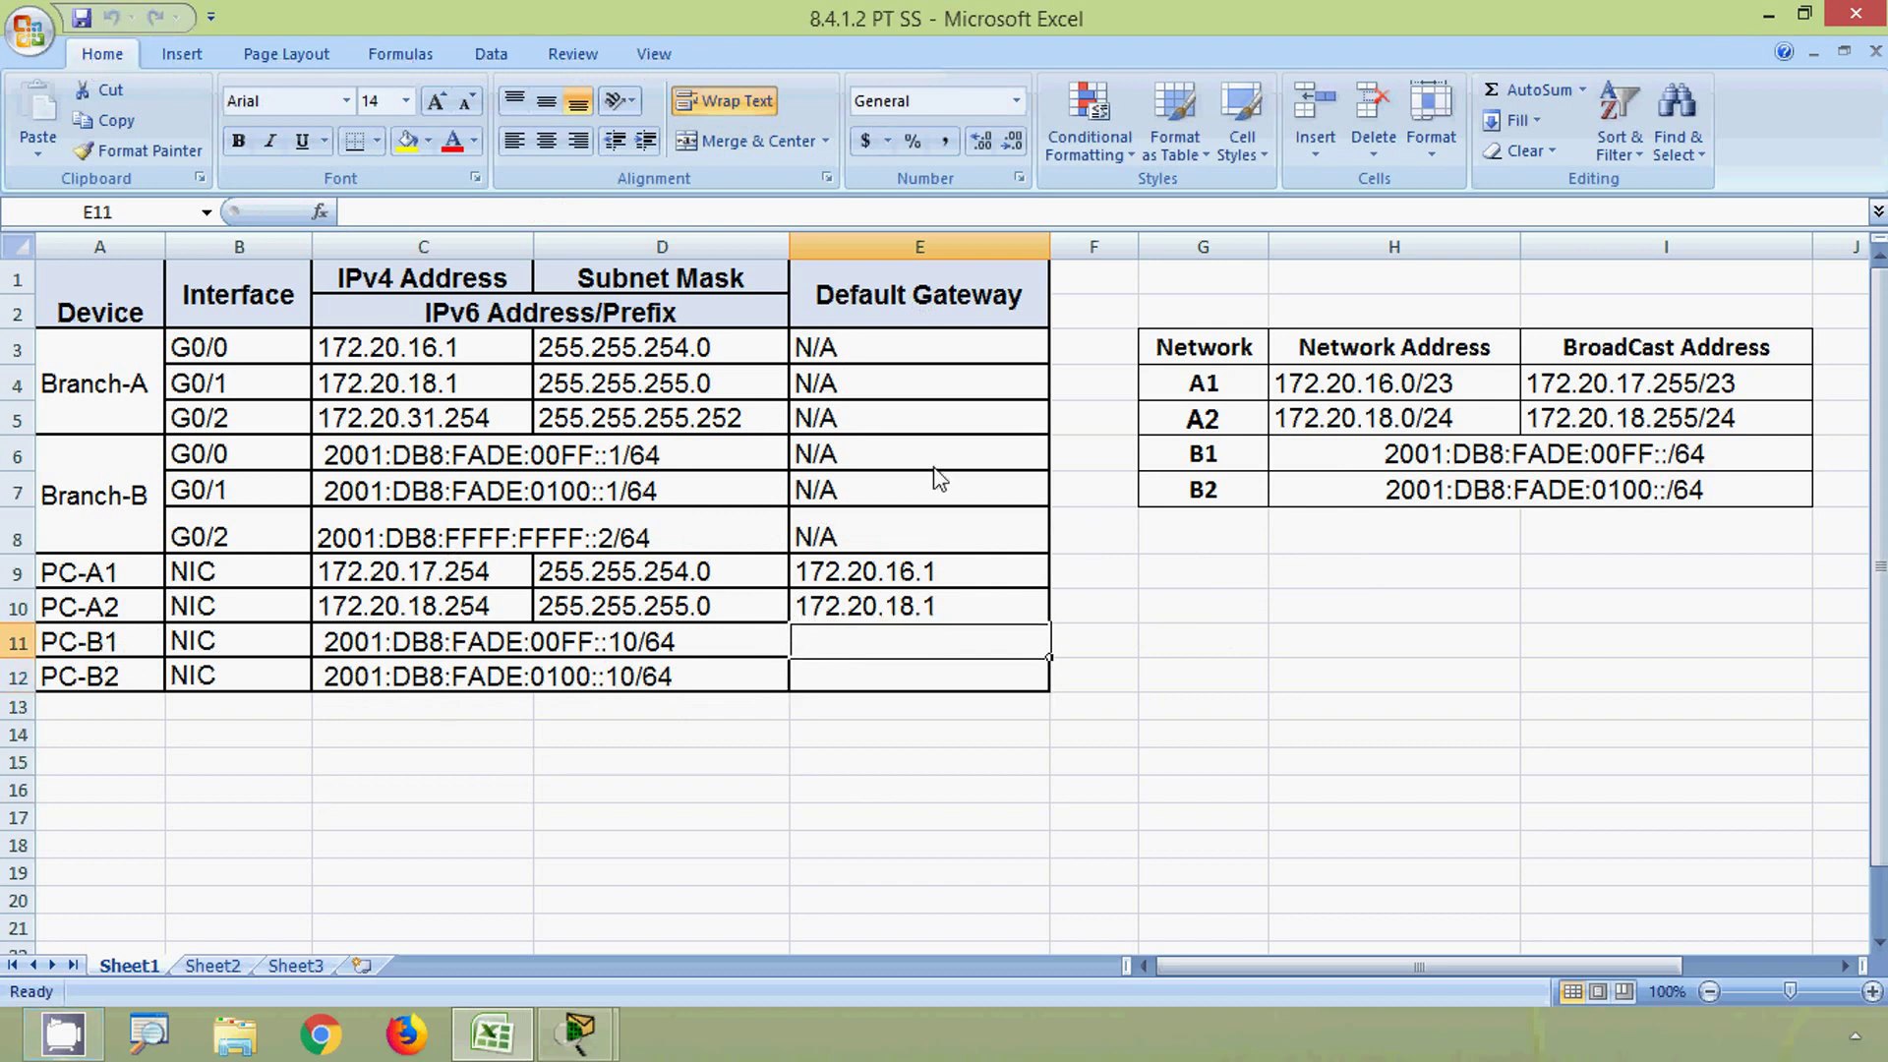
click(1766, 17)
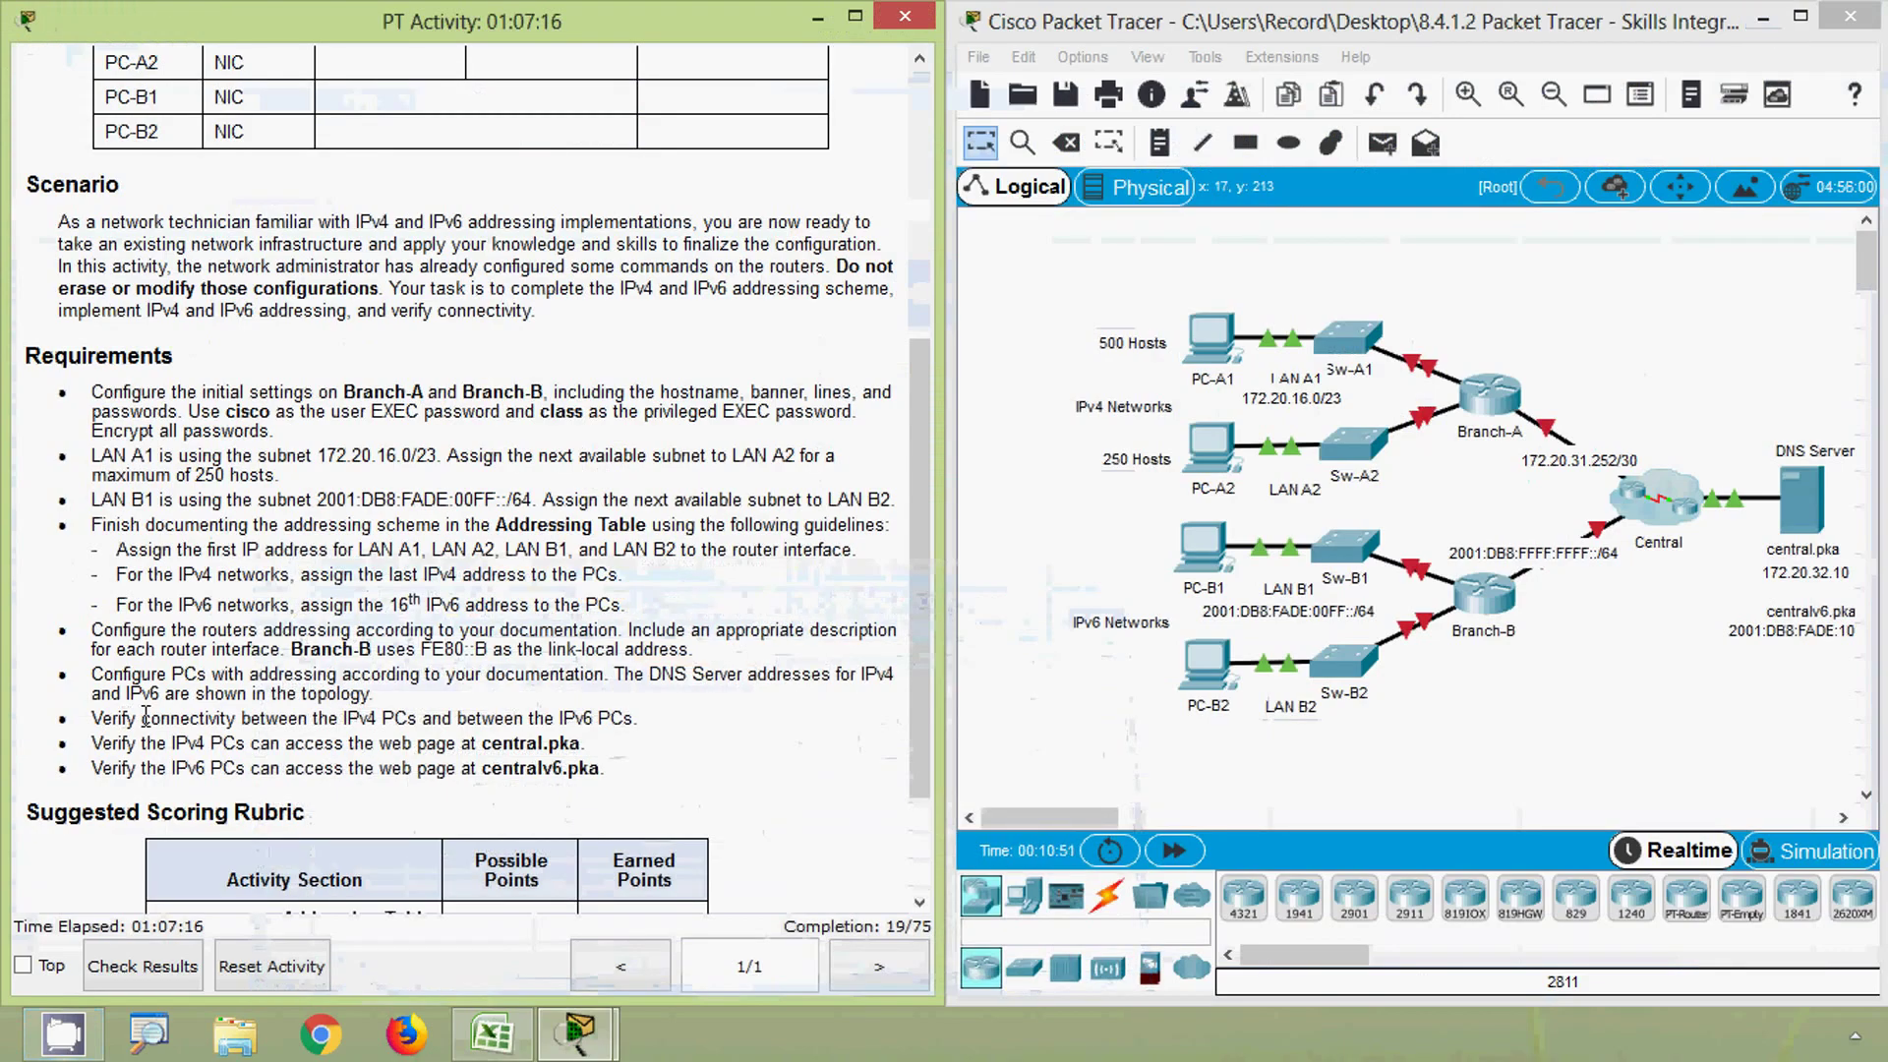
scroll(146, 716, down, 1)
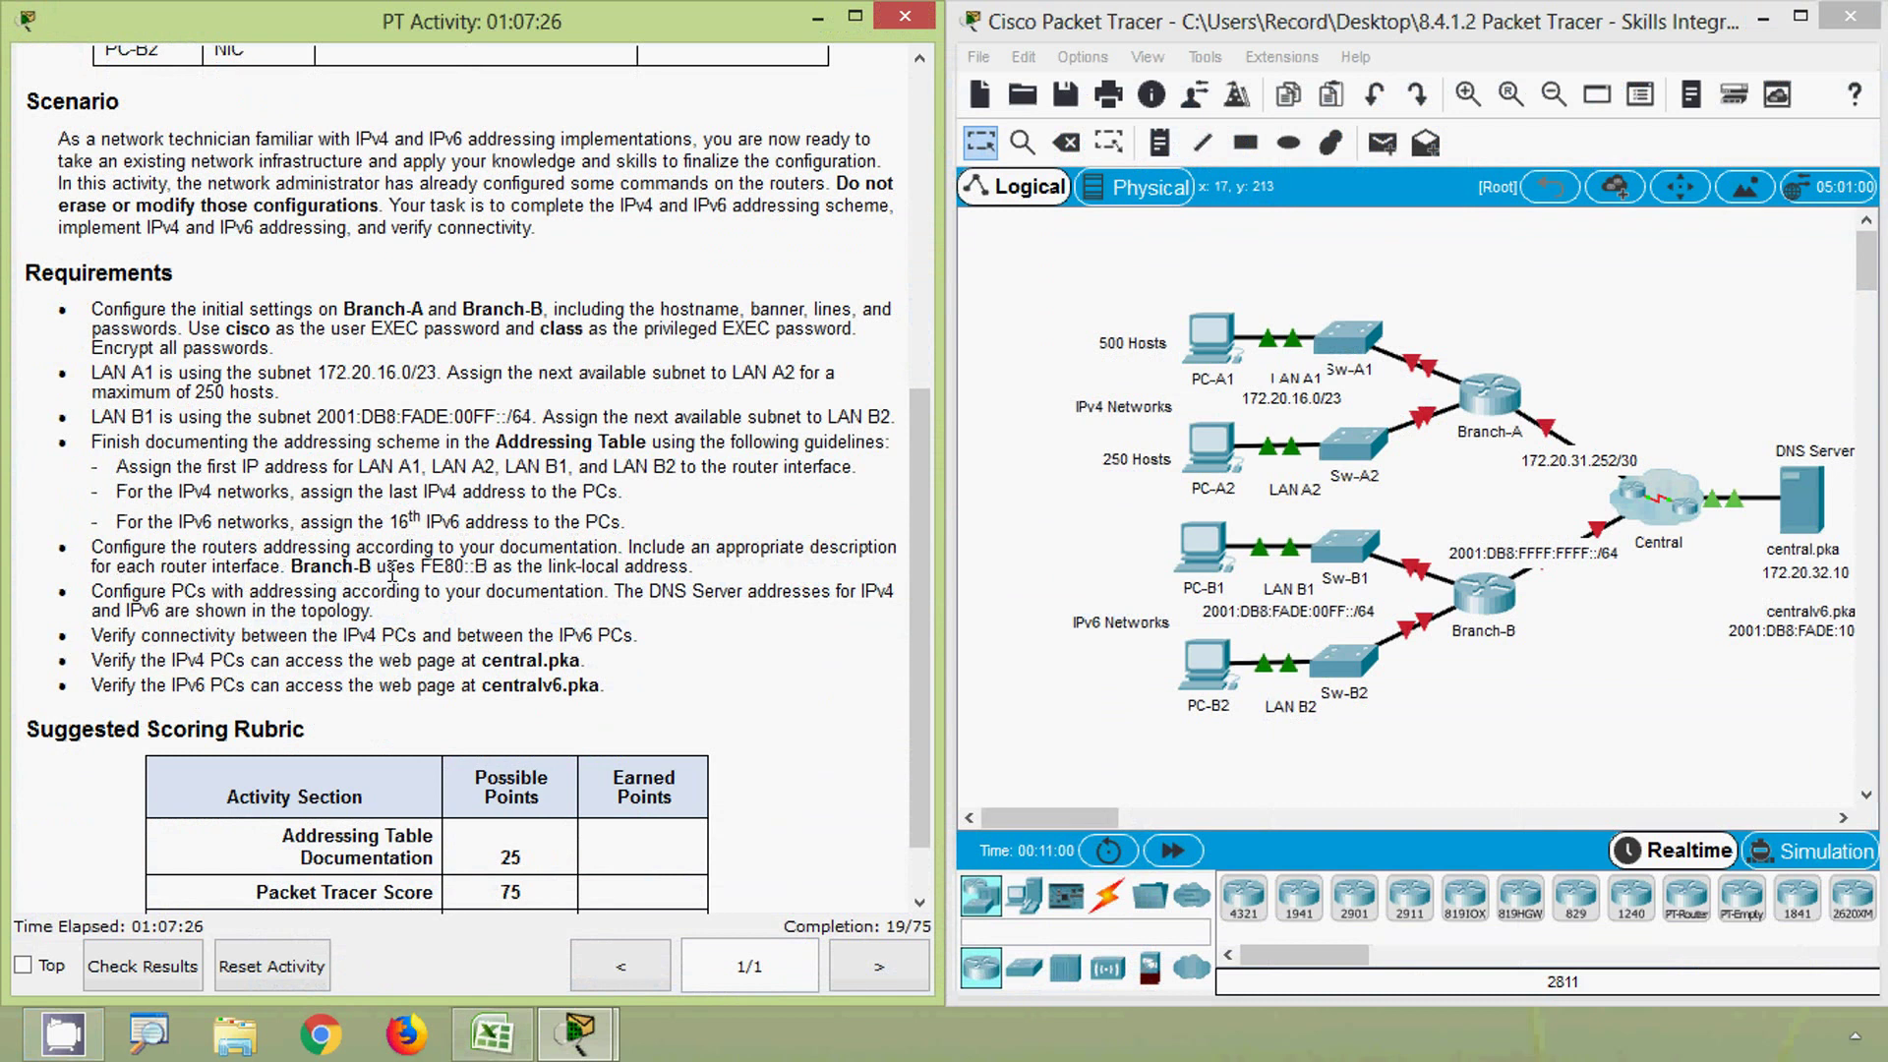
drag(416, 569, 470, 567)
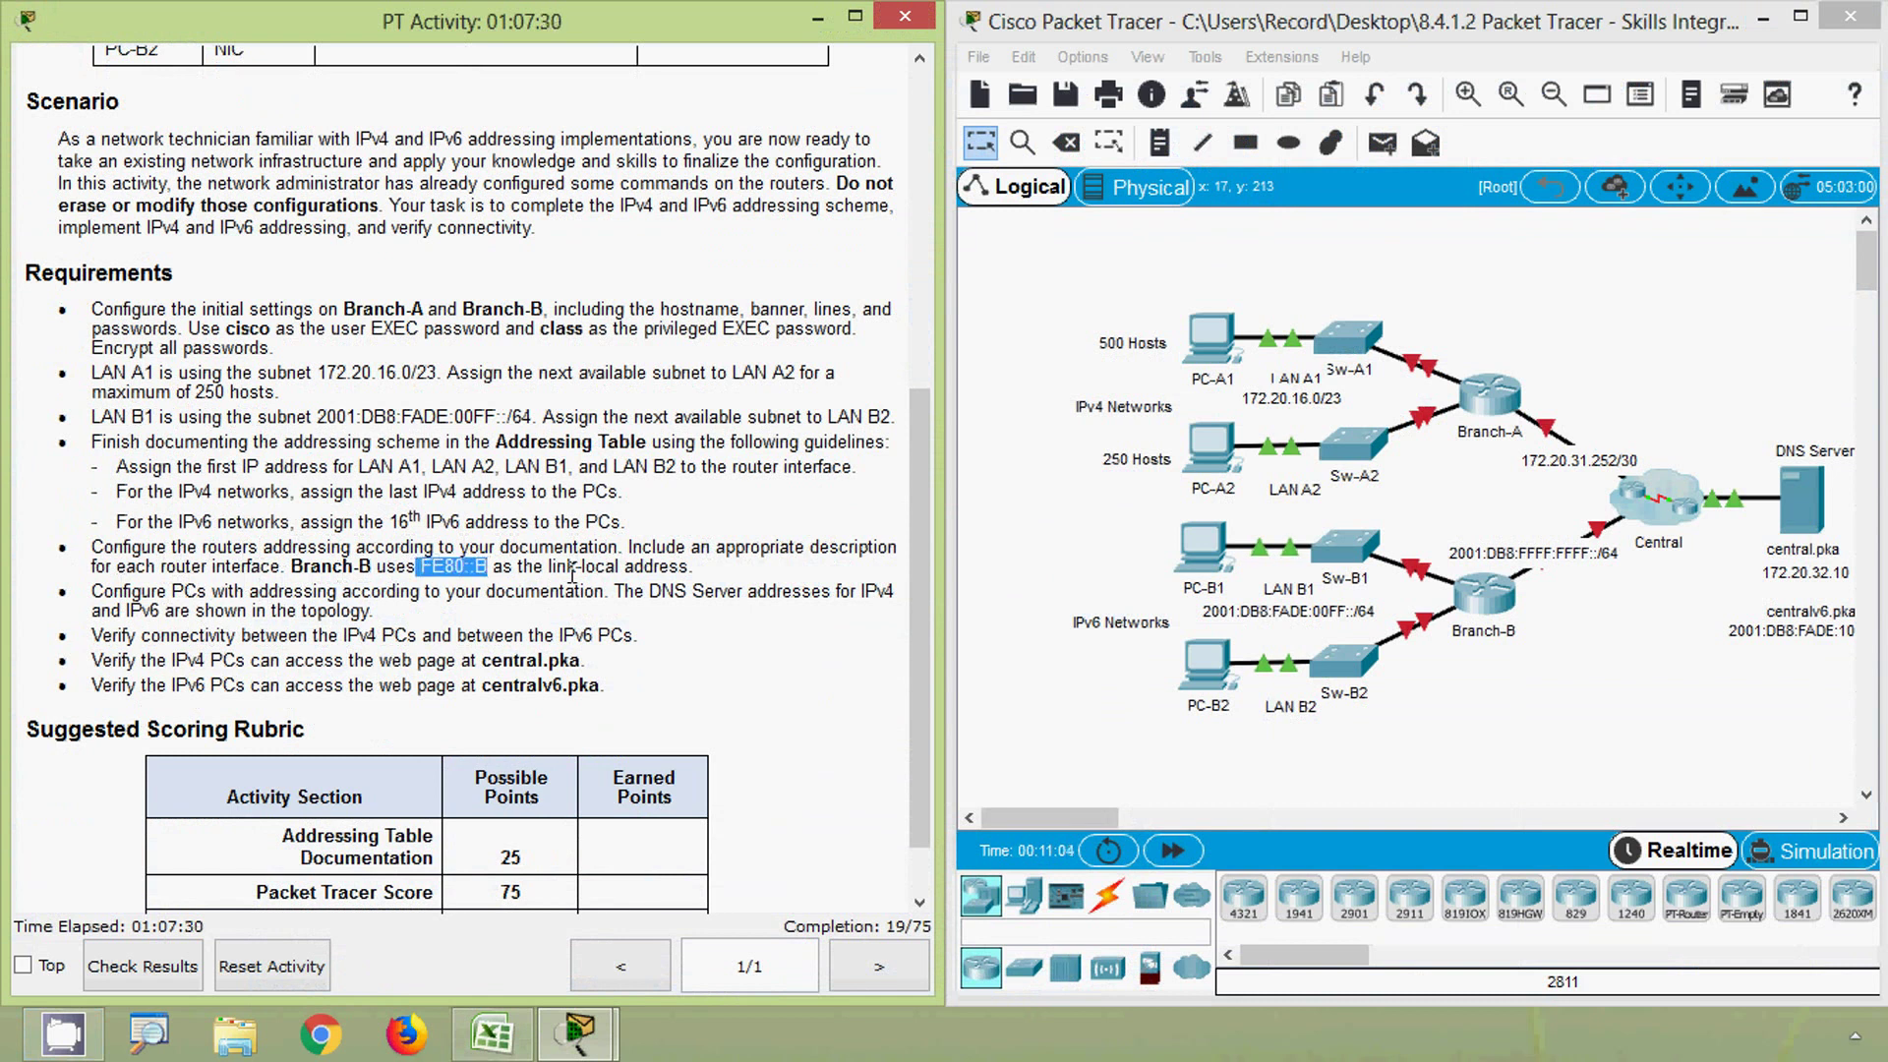
click(634, 567)
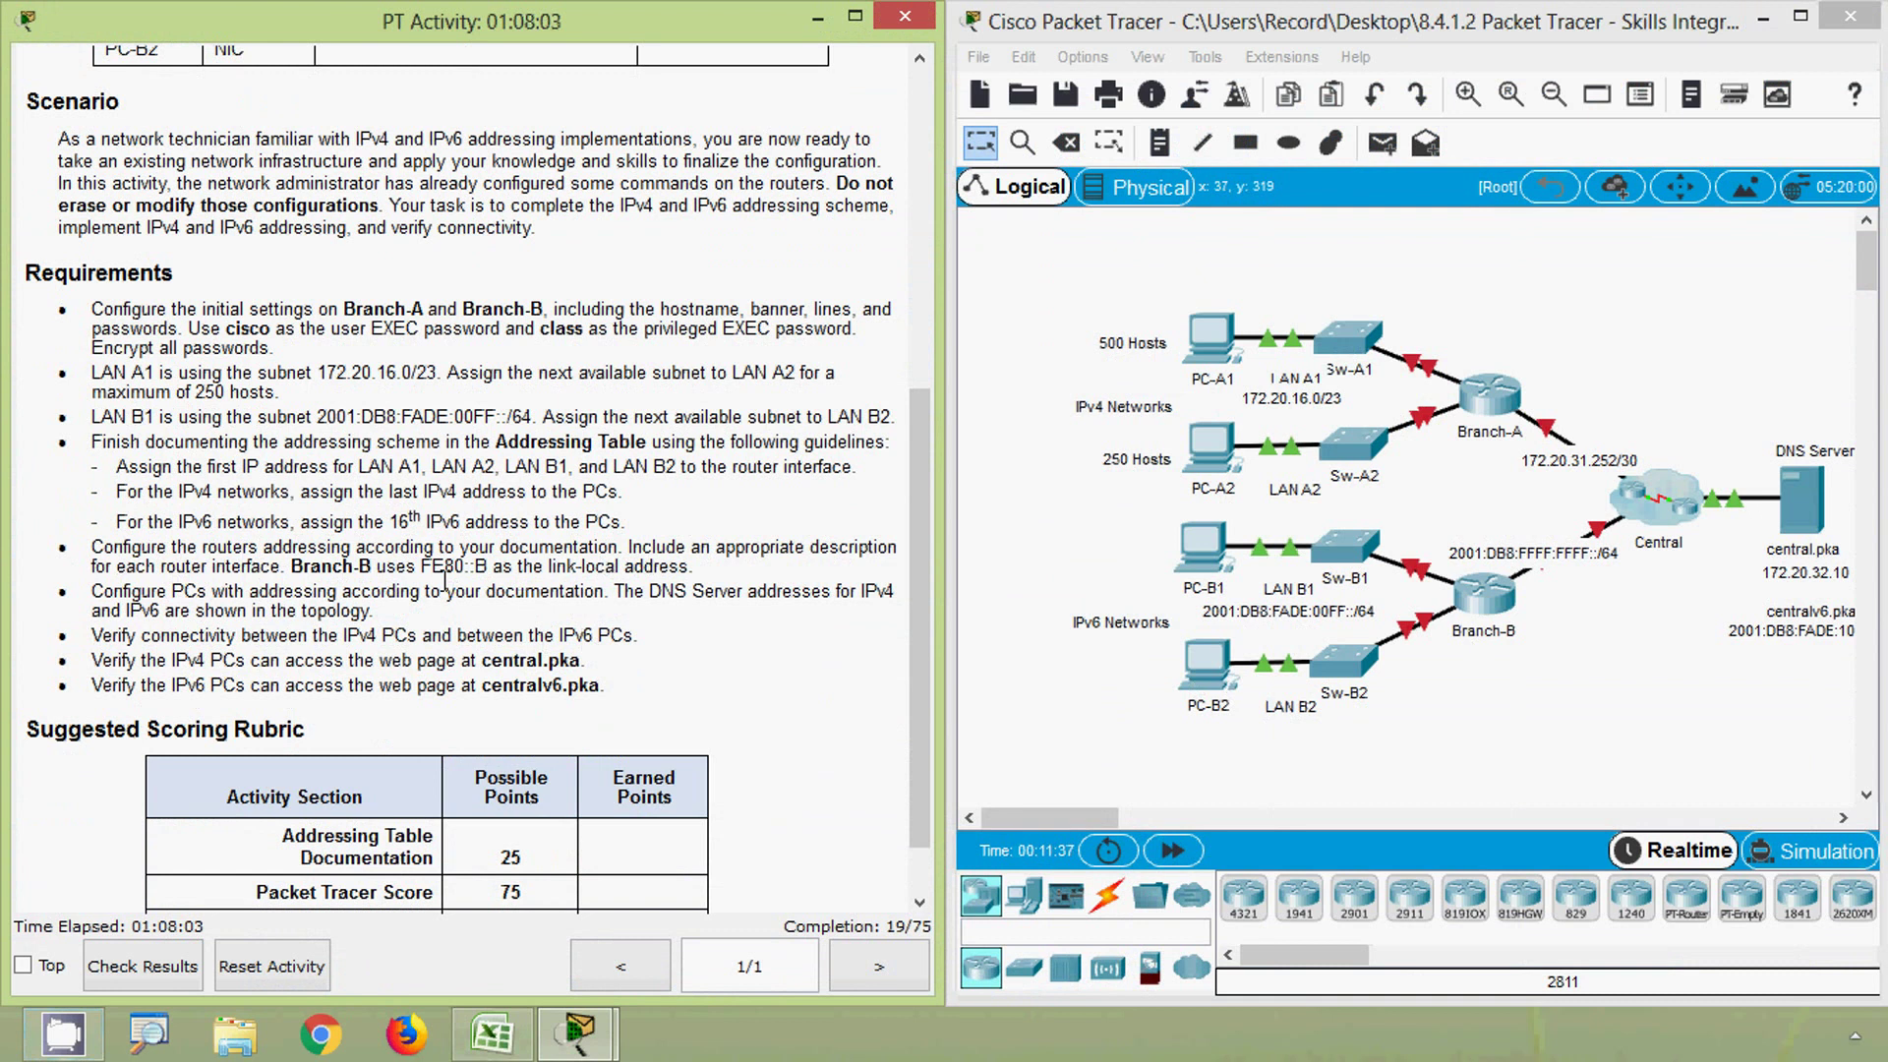
drag(421, 567, 488, 568)
key(ctrl+c)
- Paste FE80::B into gateway cells E11 and E12 for PC-B1 and PC-B2, then minimize Excel
click(492, 1032)
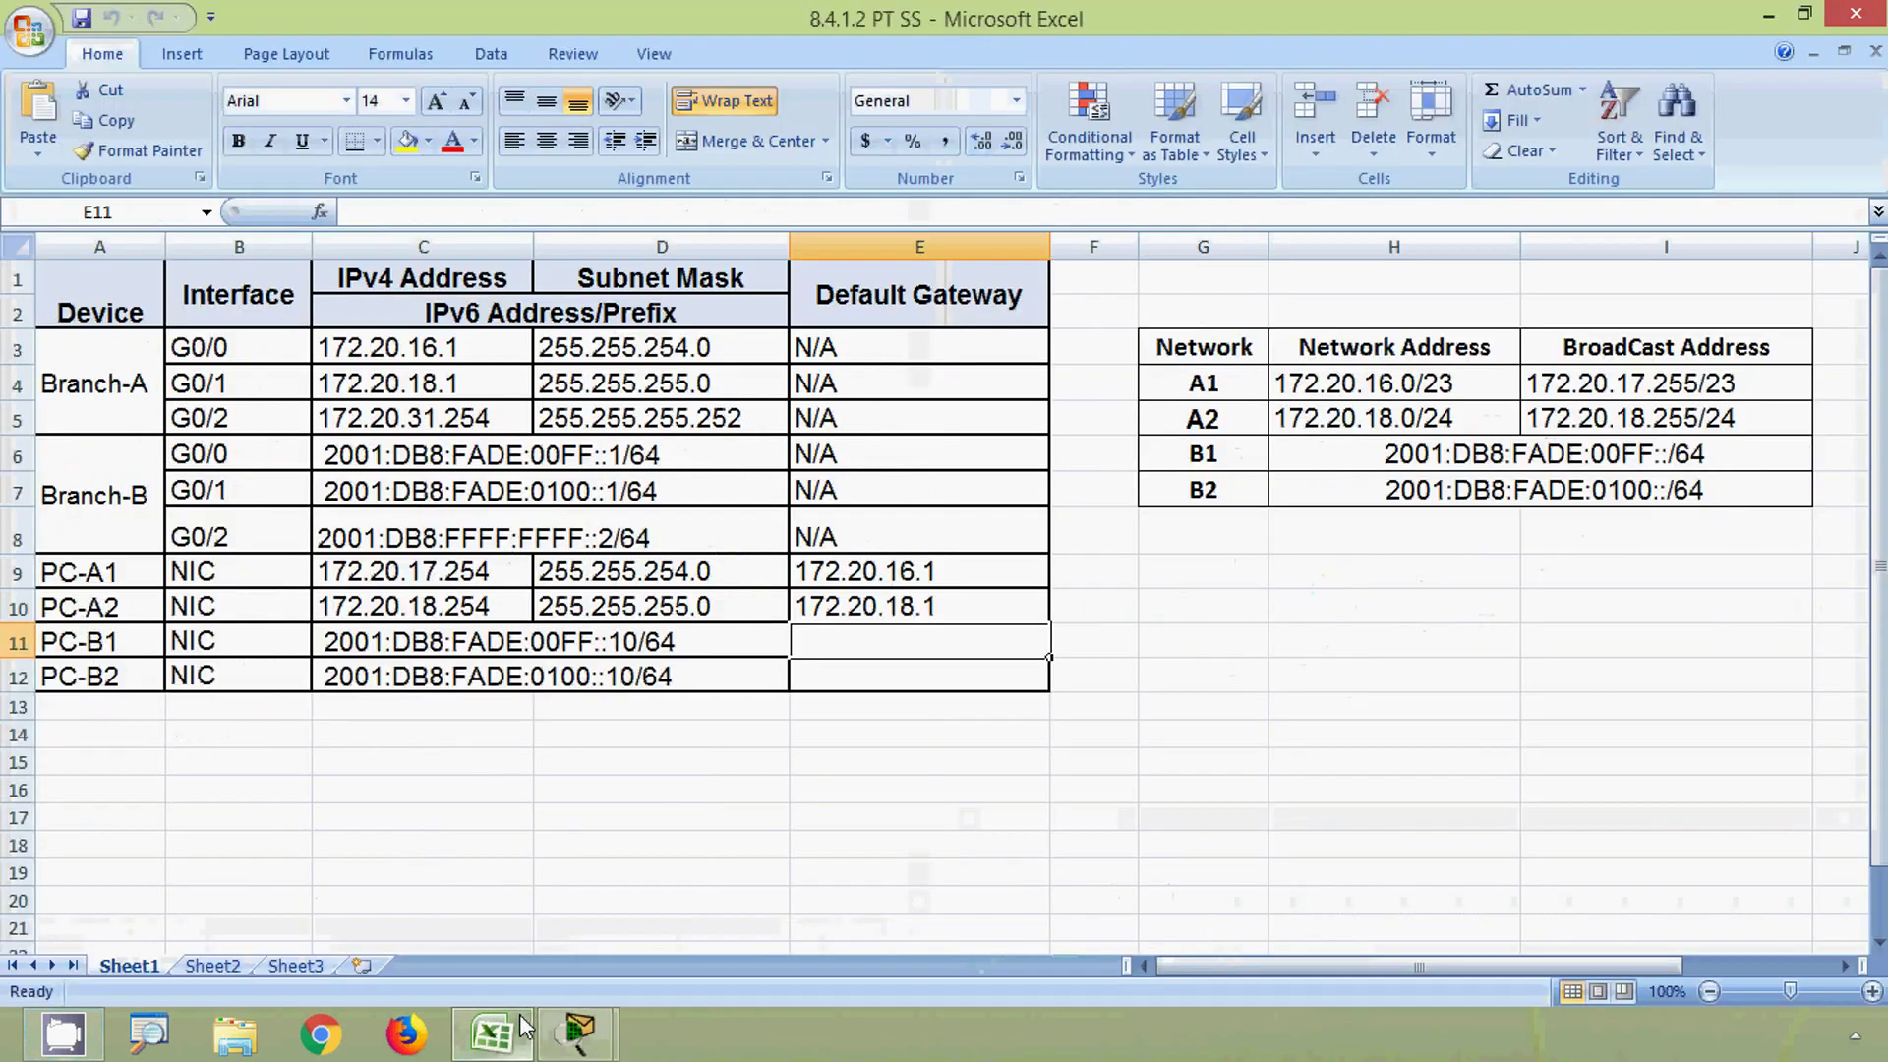
click(470, 216)
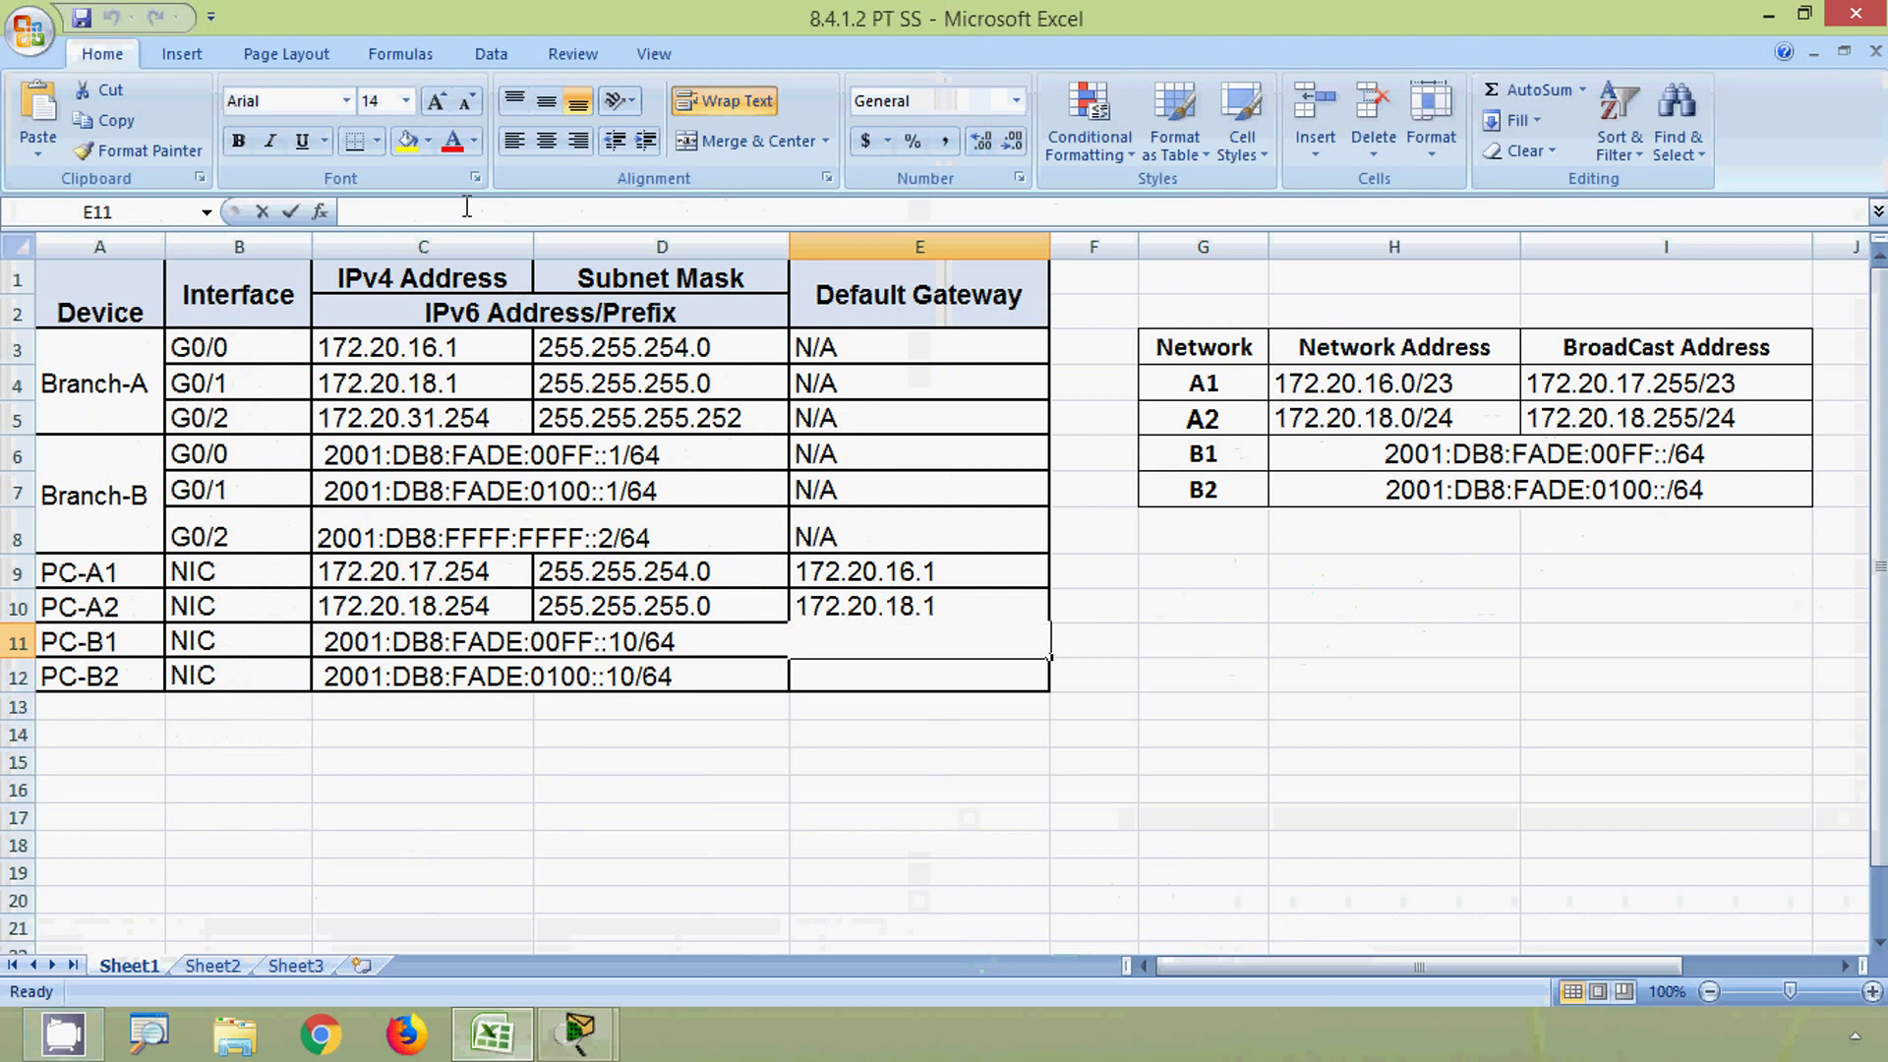
key(ctrl+v)
key(Return)
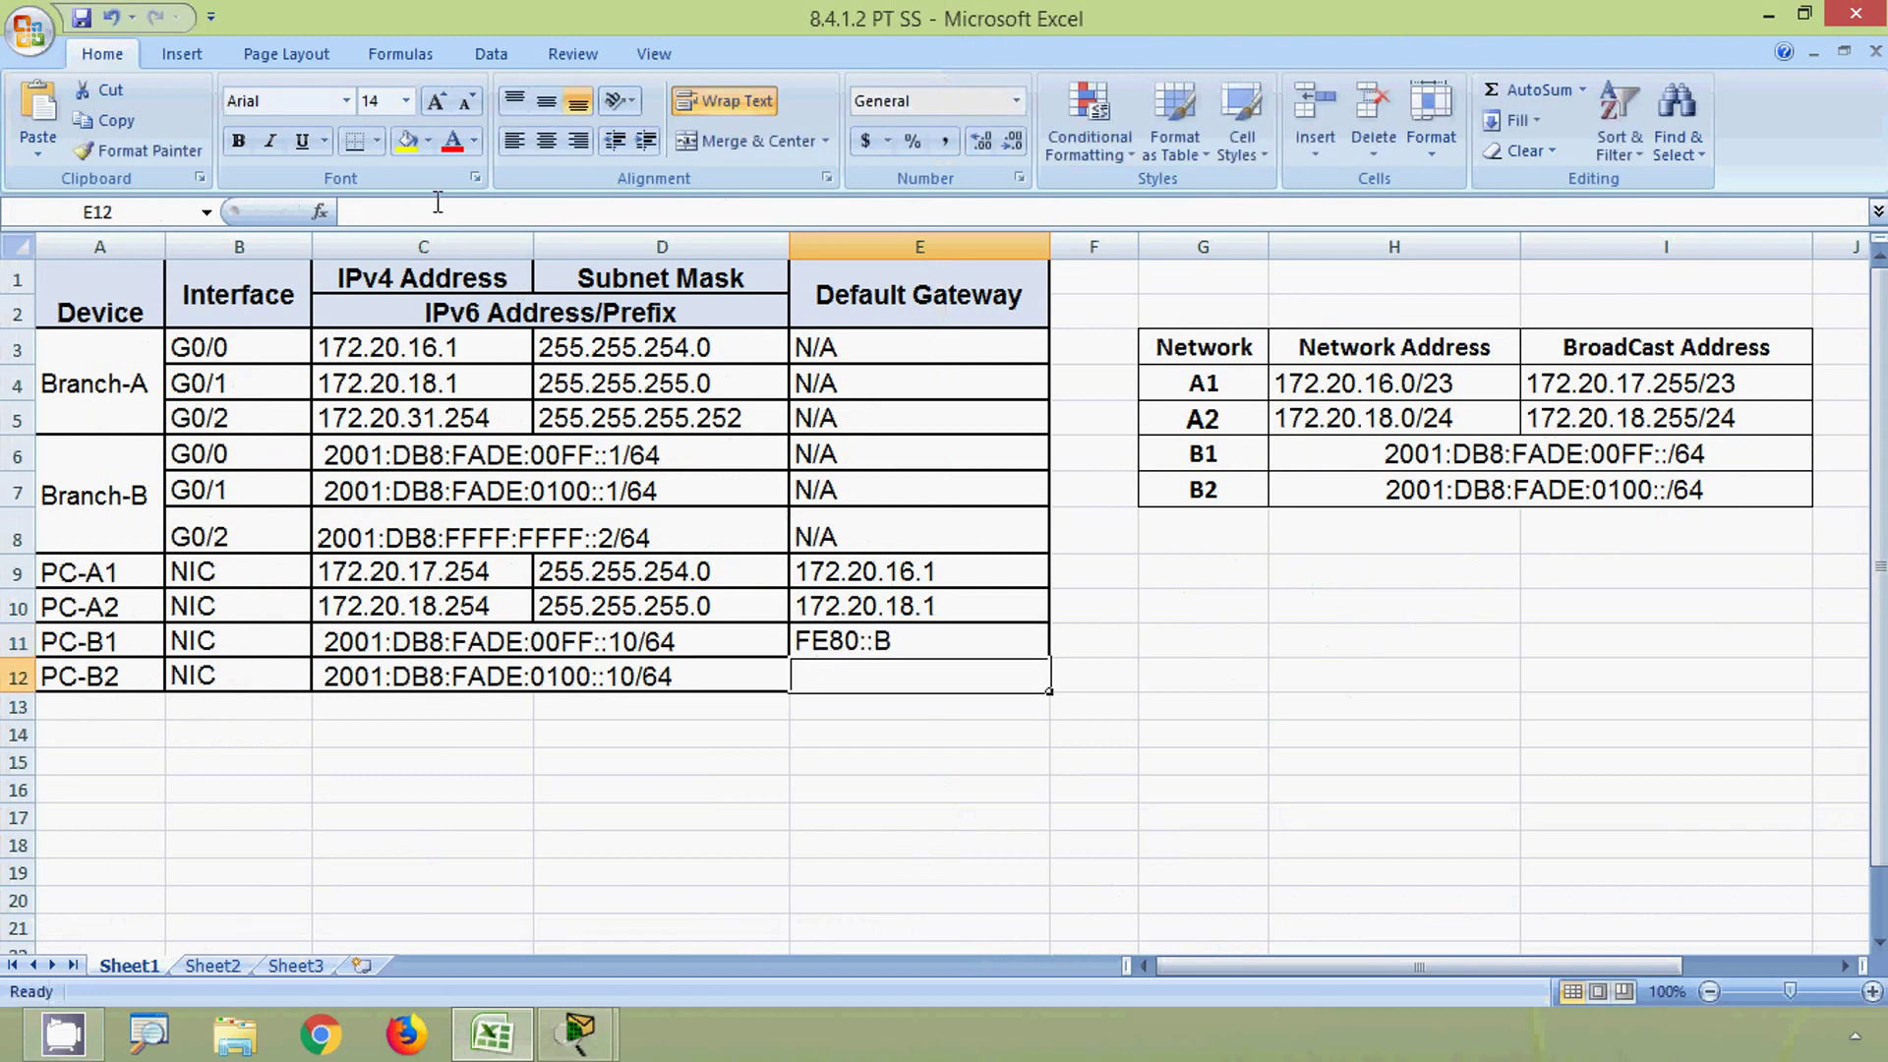
key(ctrl+v)
click(689, 762)
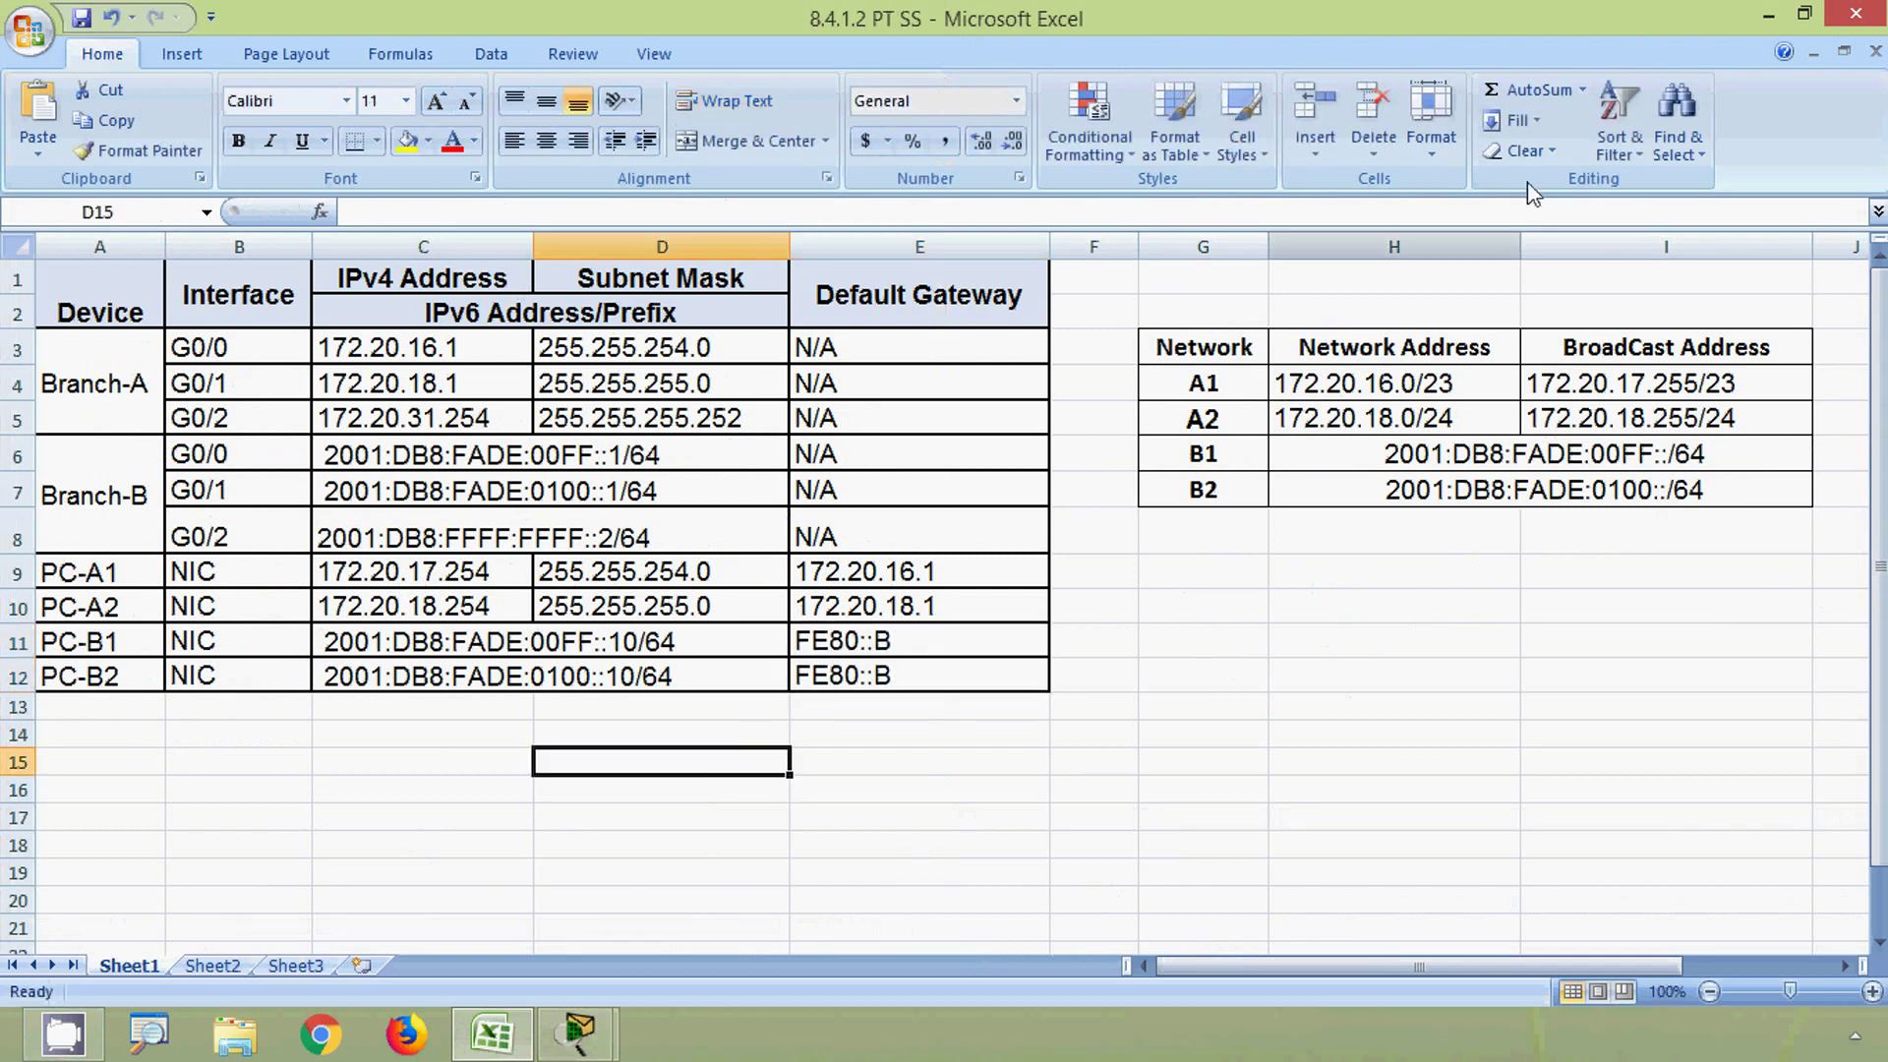
click(1760, 15)
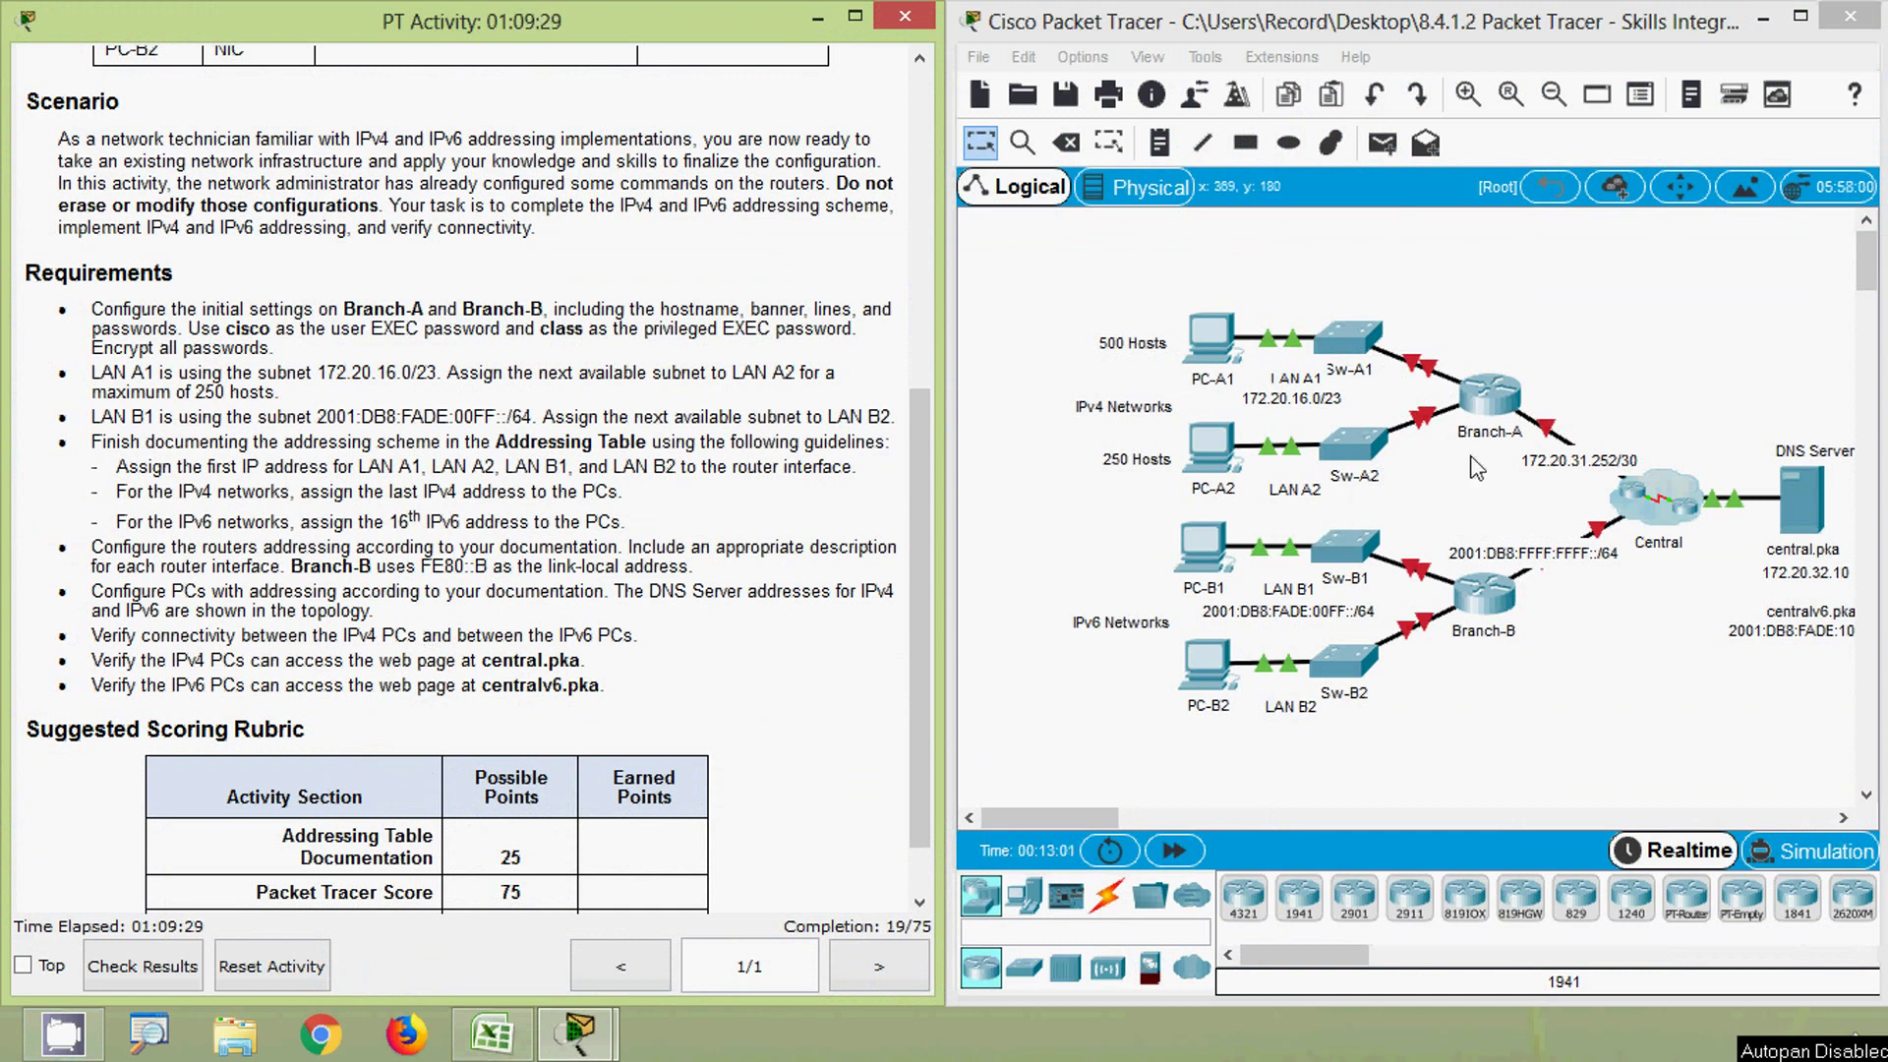
- Log into Branch-A's console with its passwords and enter privileged EXEC mode
click(1491, 408)
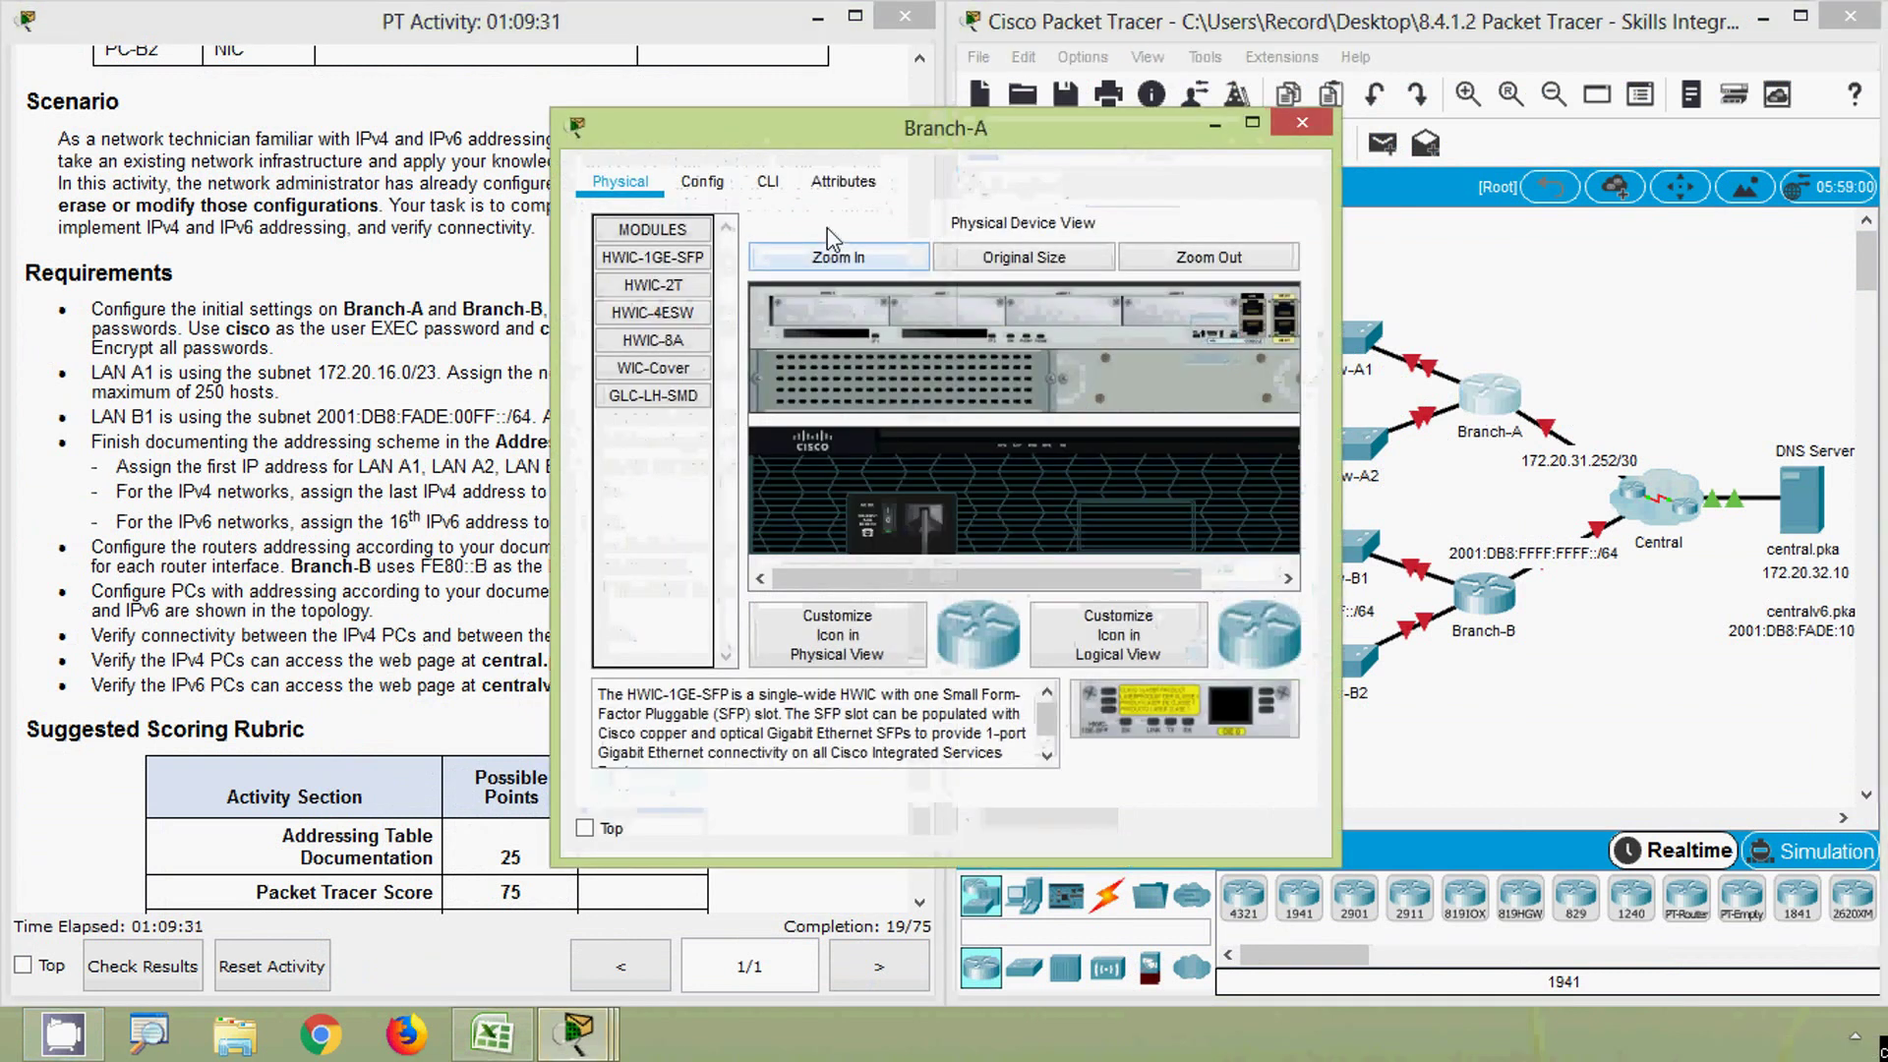
click(768, 182)
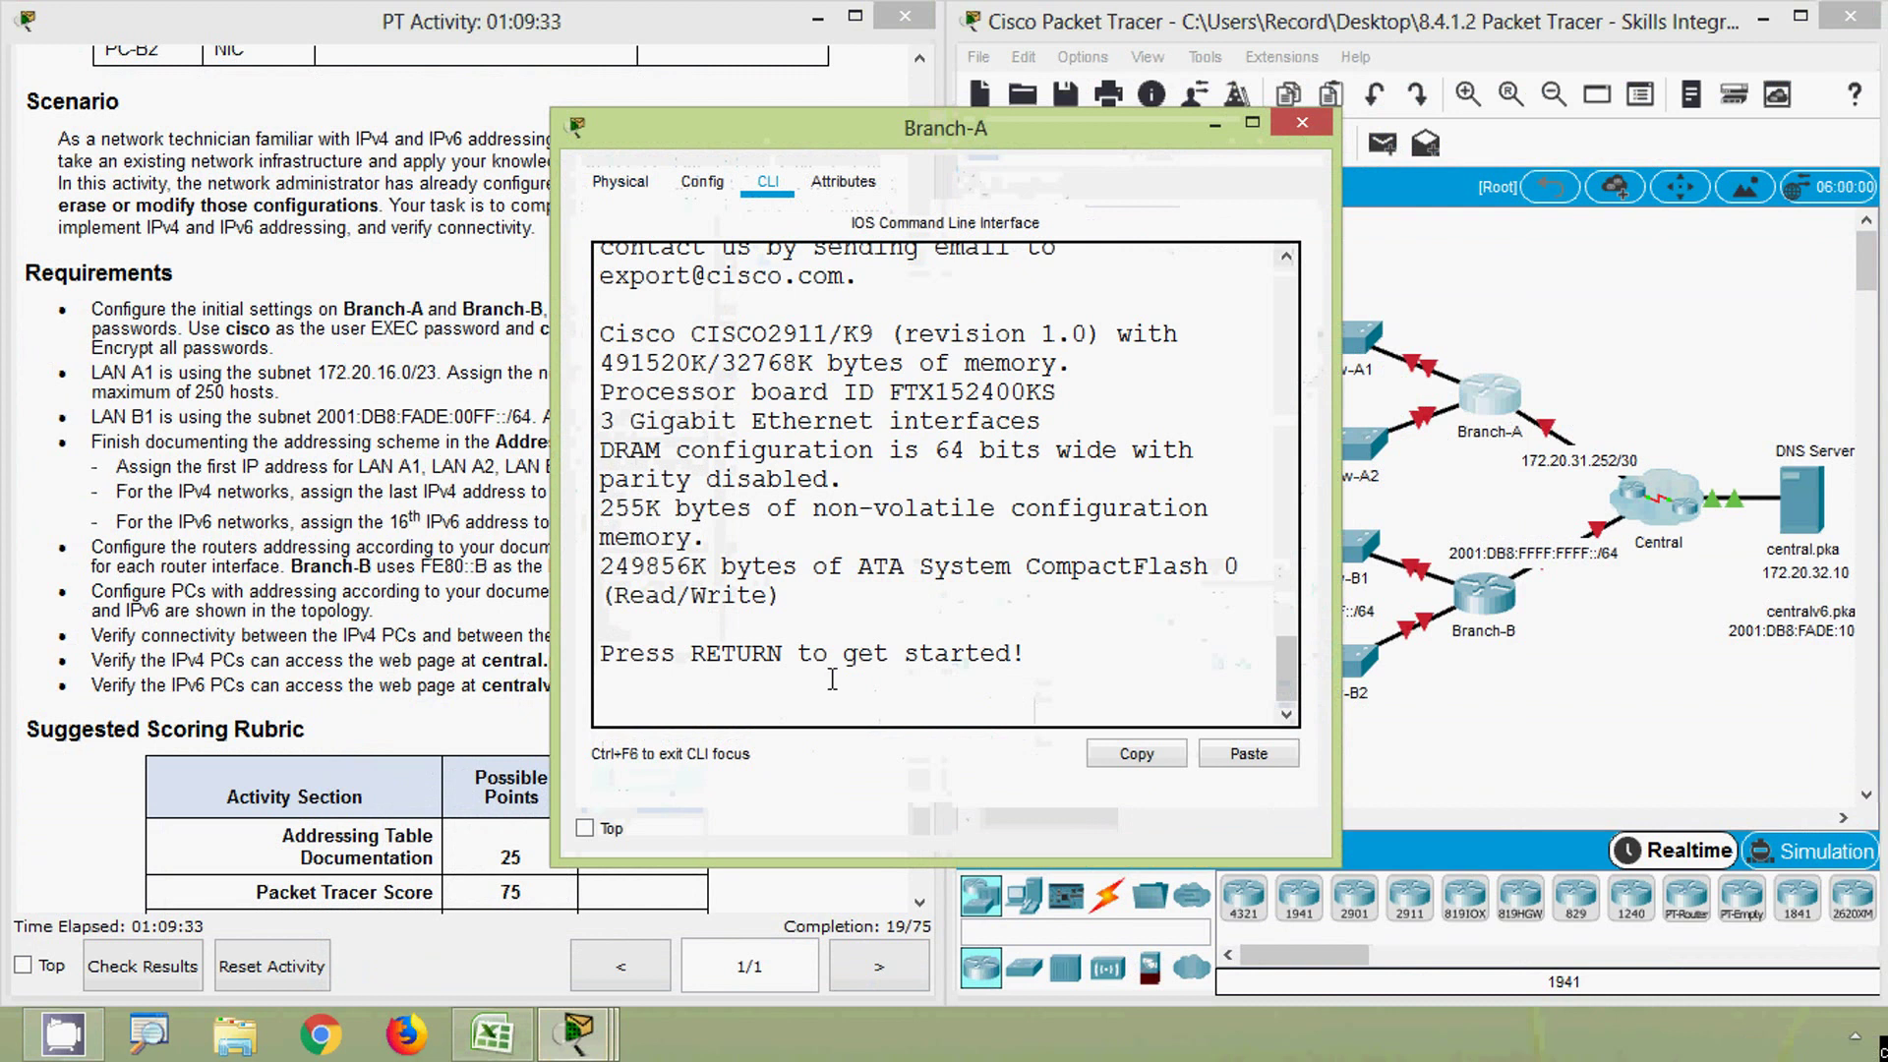
key(Return)
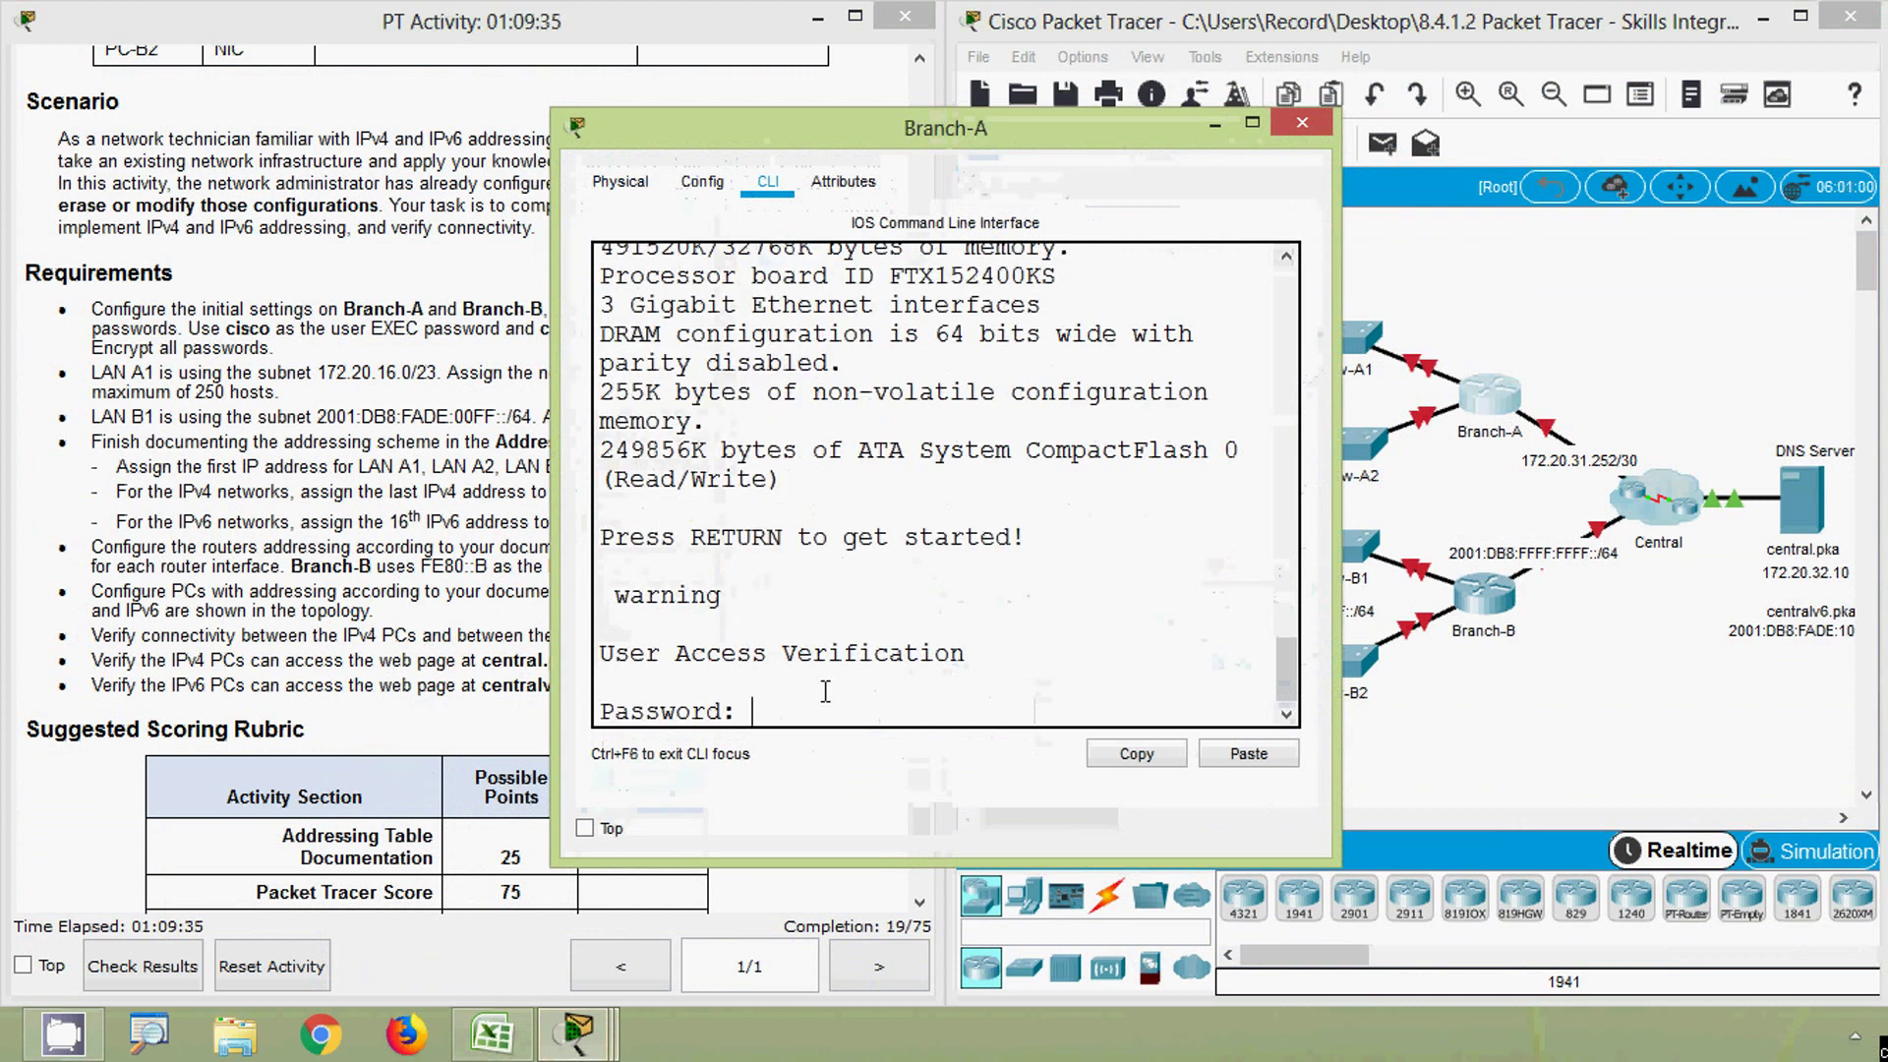
key(Return)
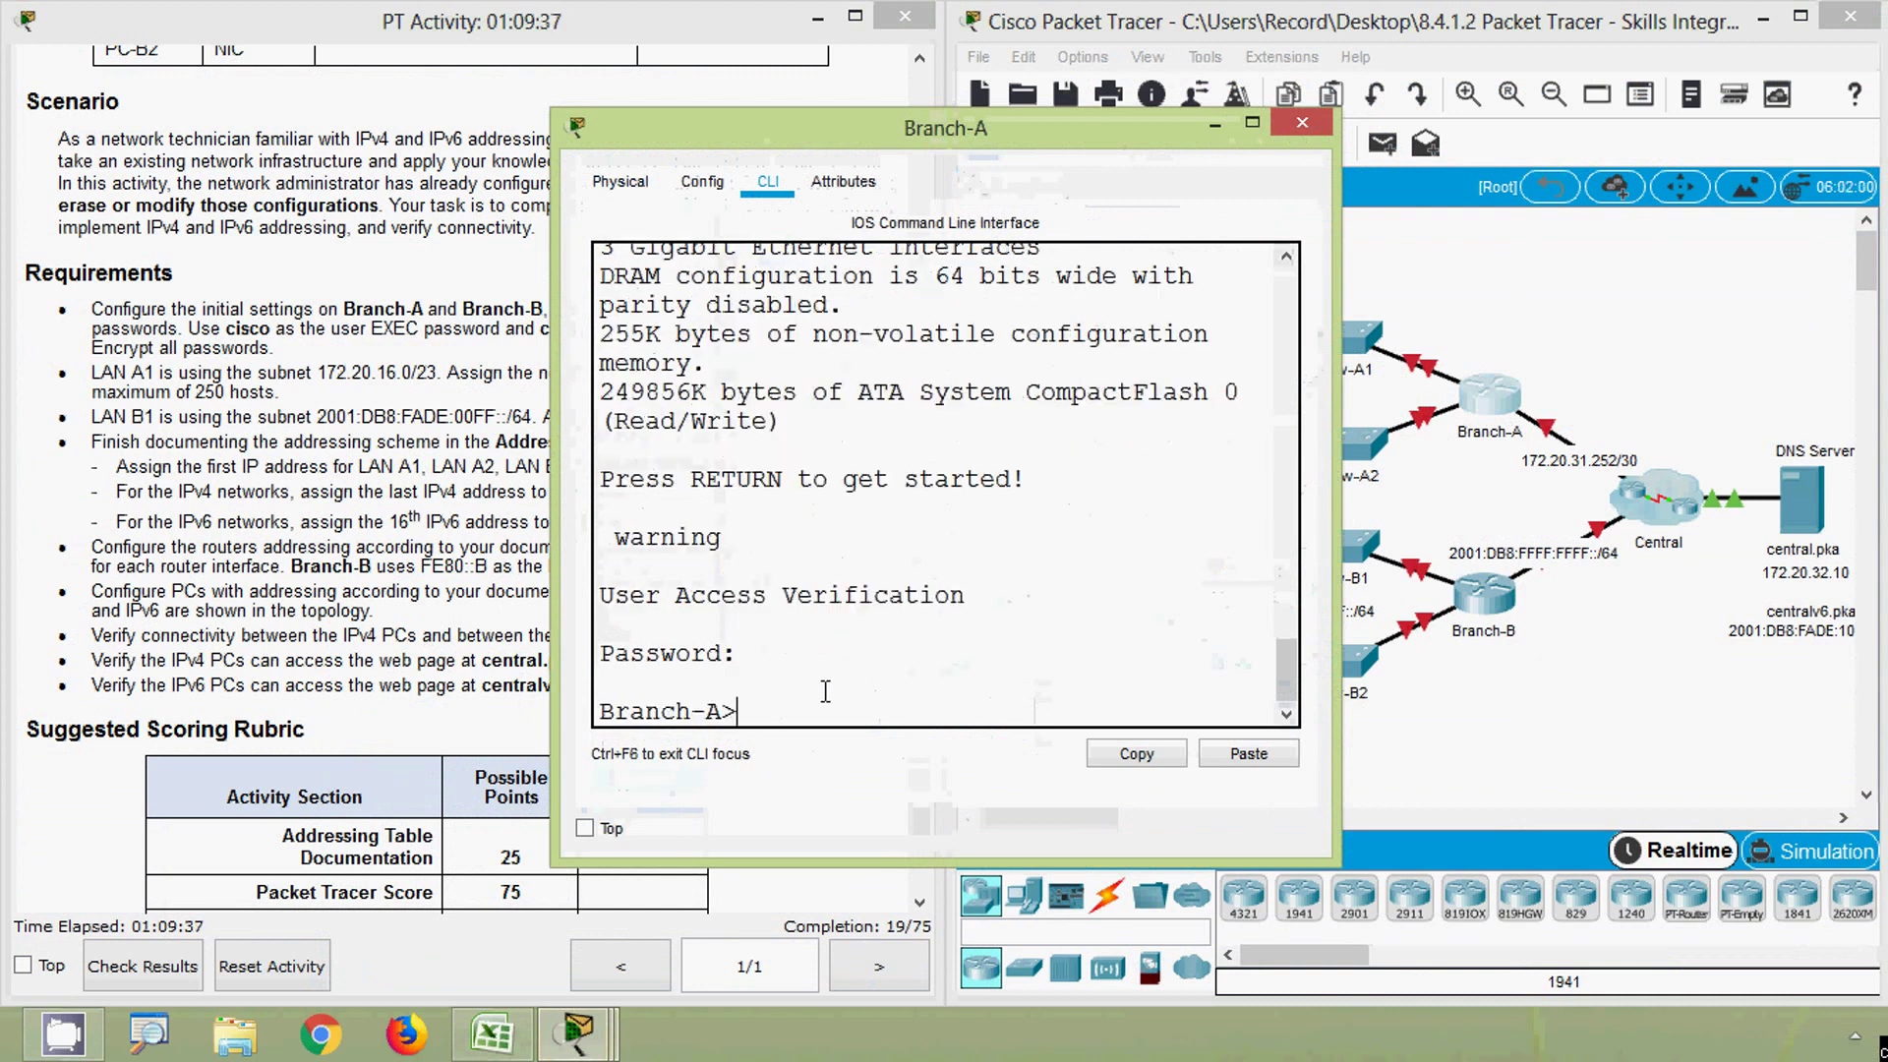
text(ena)
key(Tab)
key(Return)
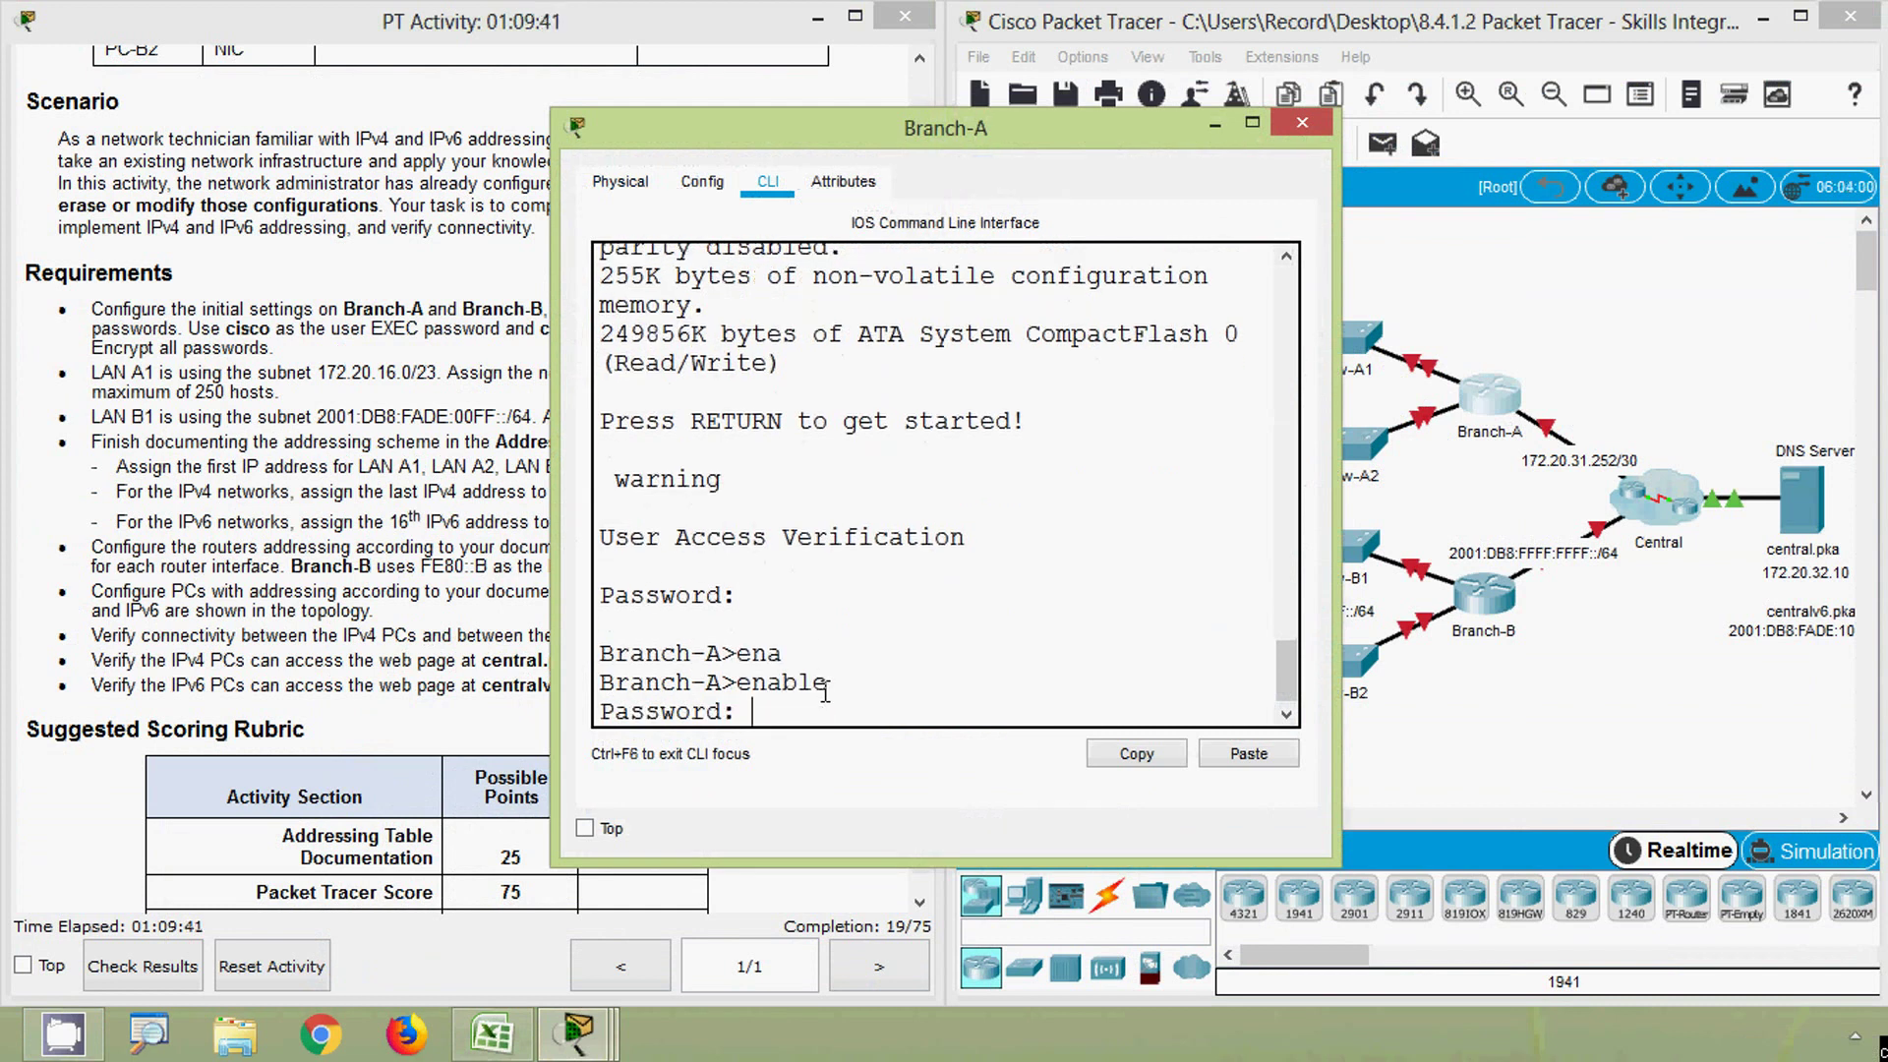
key(Return)
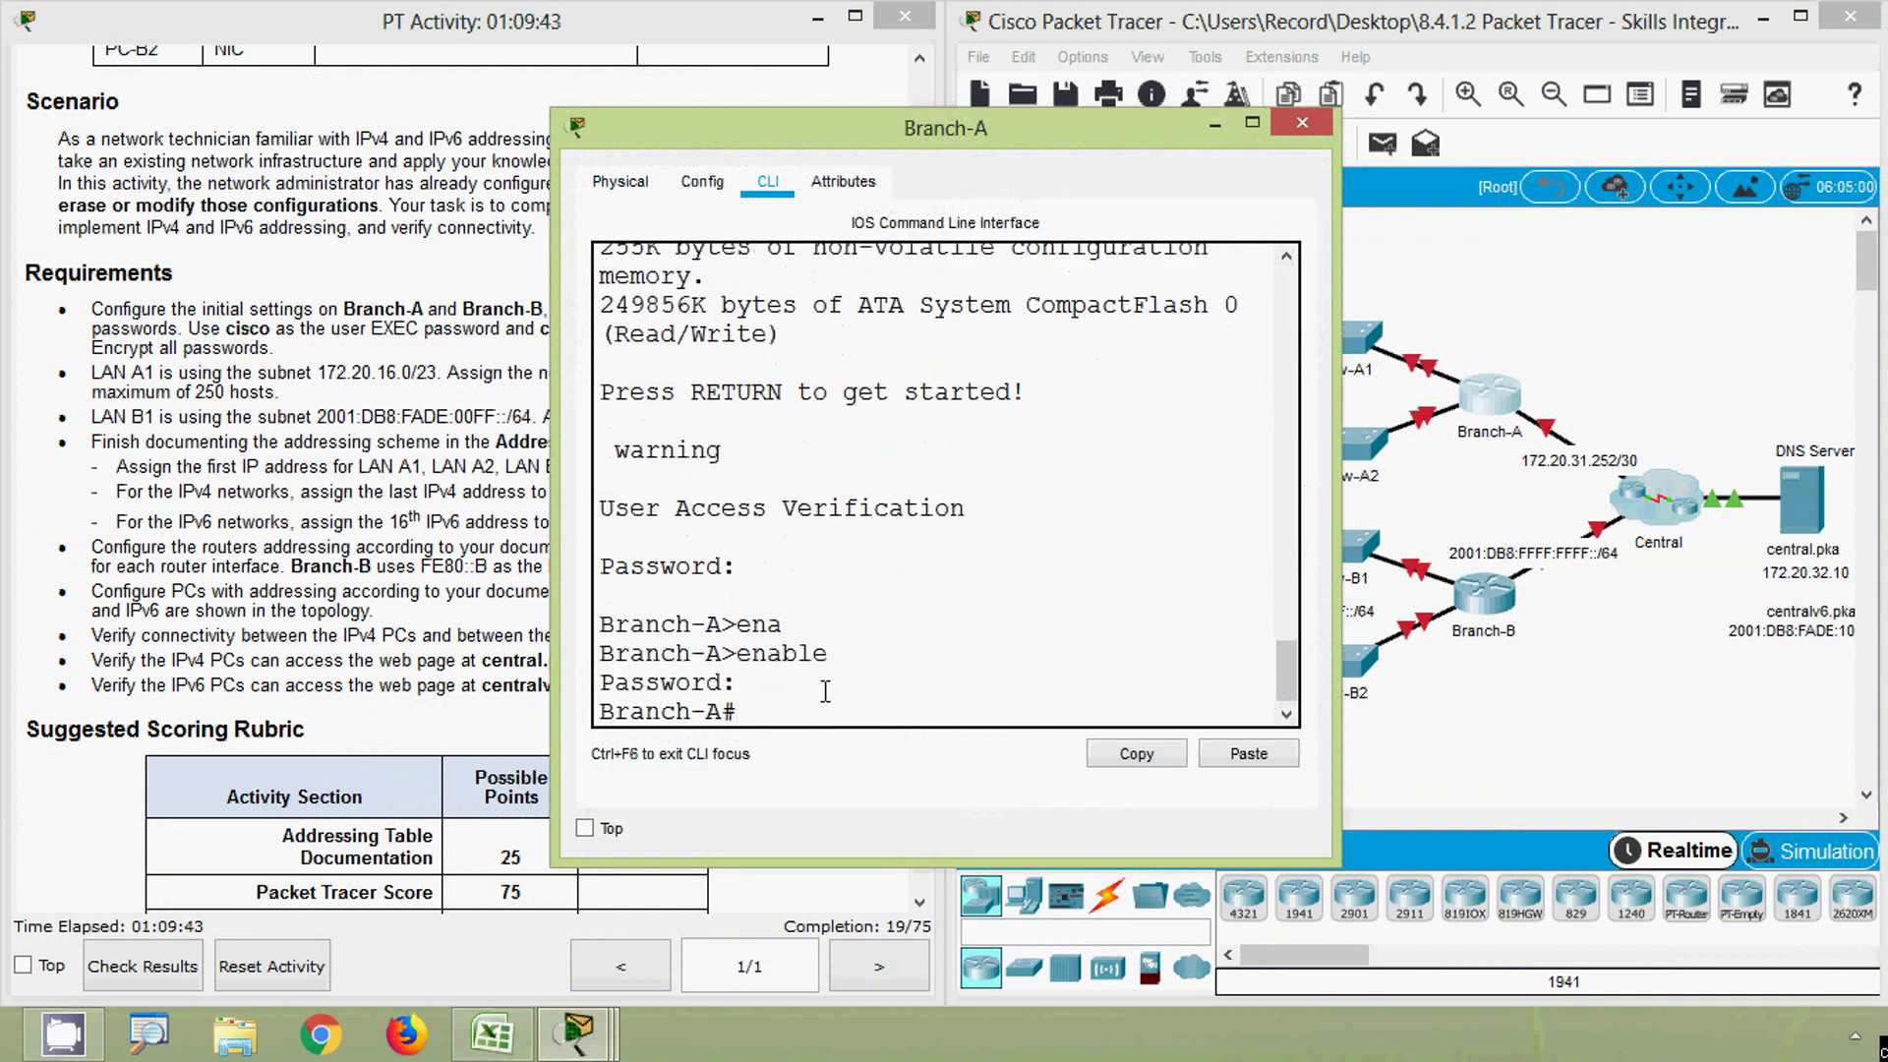
- Enter global configuration and select interface GigabitEthernet 0/0
text(conf)
key(Tab)
text(t)
key(Tab)
key(Return)
text(in)
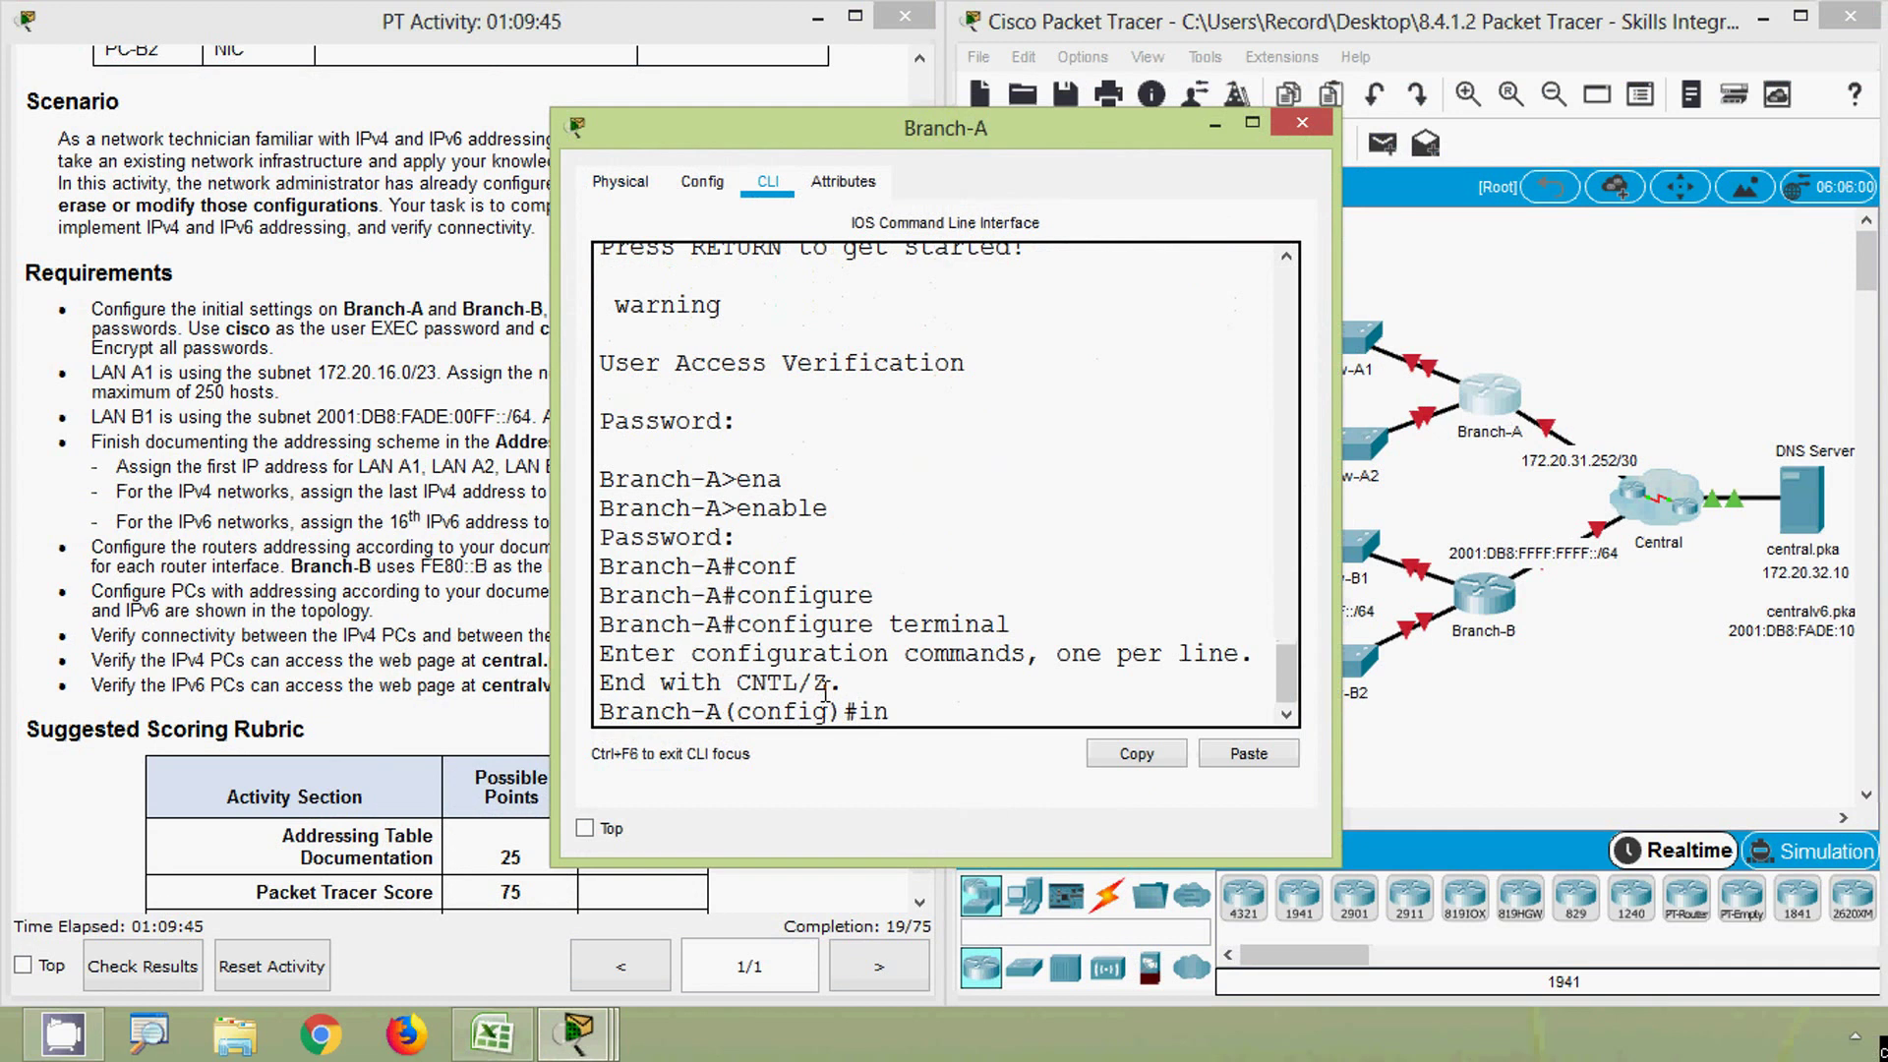
text(ter)
key(Tab)
text(g)
key(Tab)
text(0)
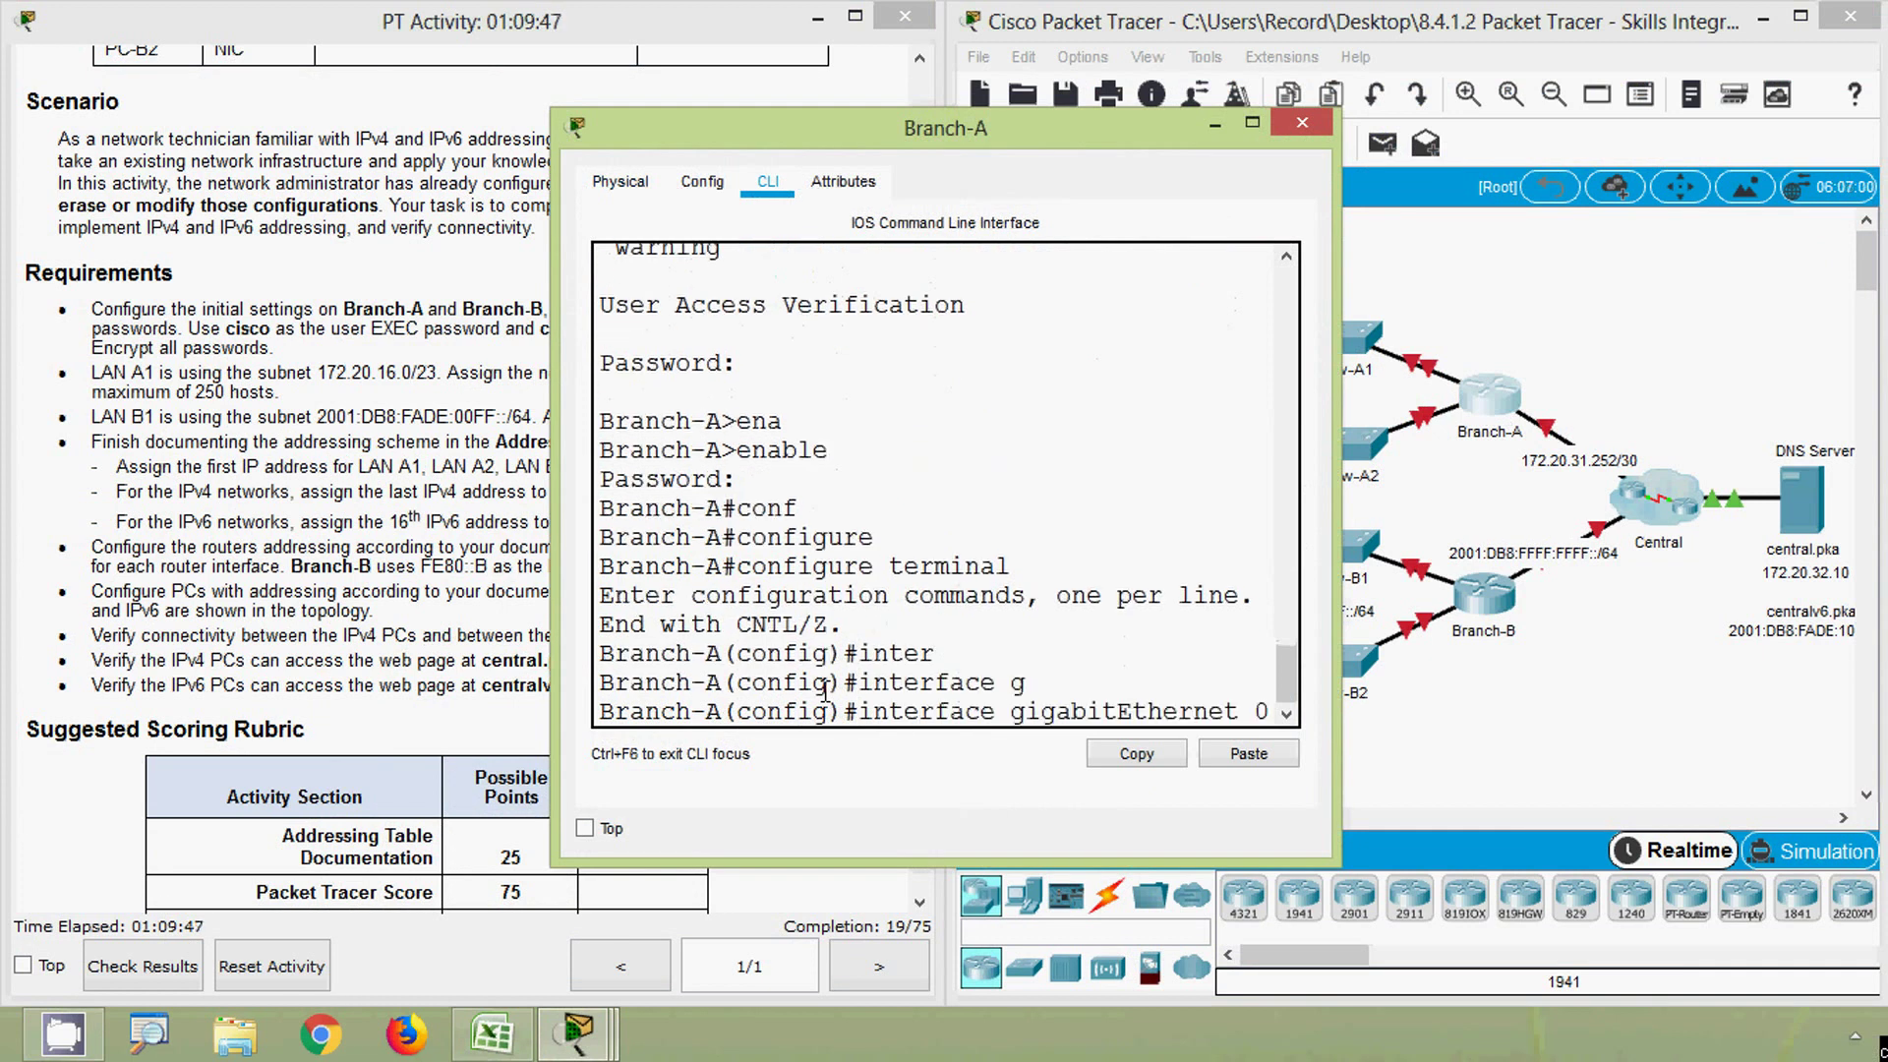
text(/0)
key(Return)
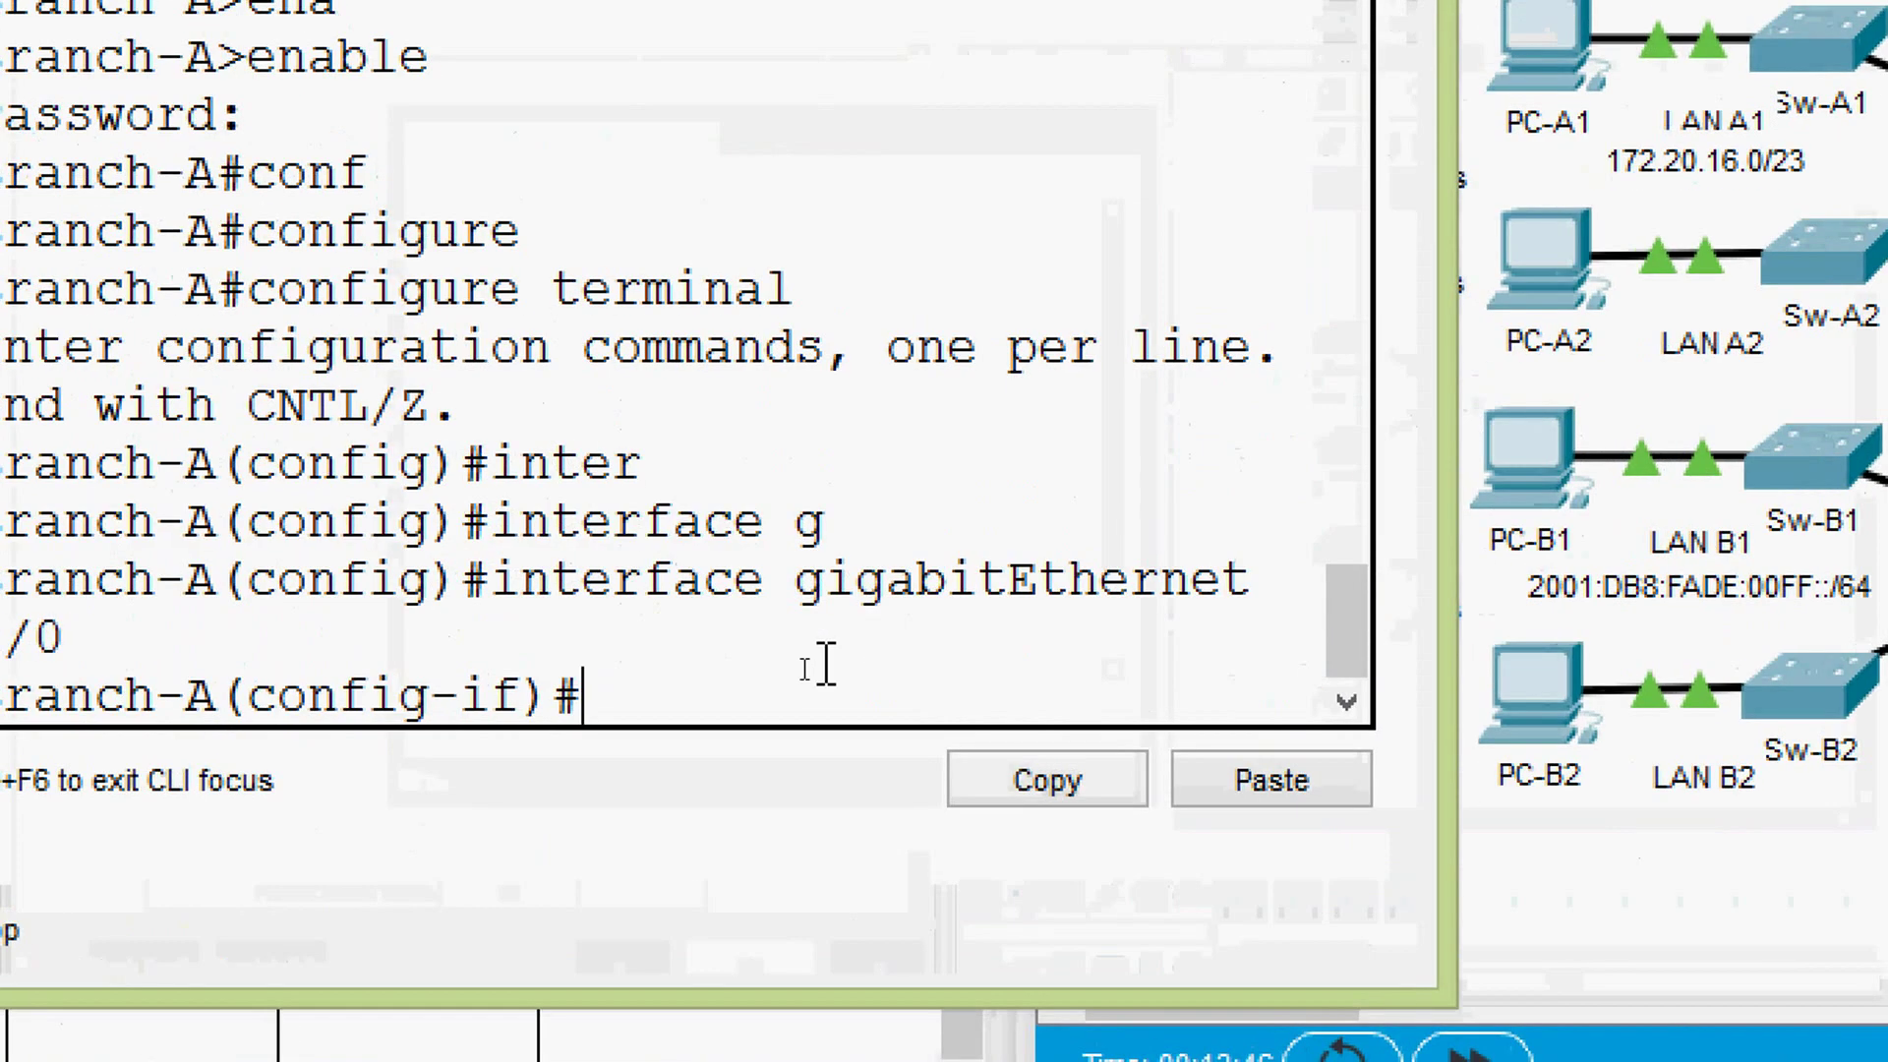
- Describe G0/0 as LAN_A1 and begin its ip address command
text(des)
key(Tab)
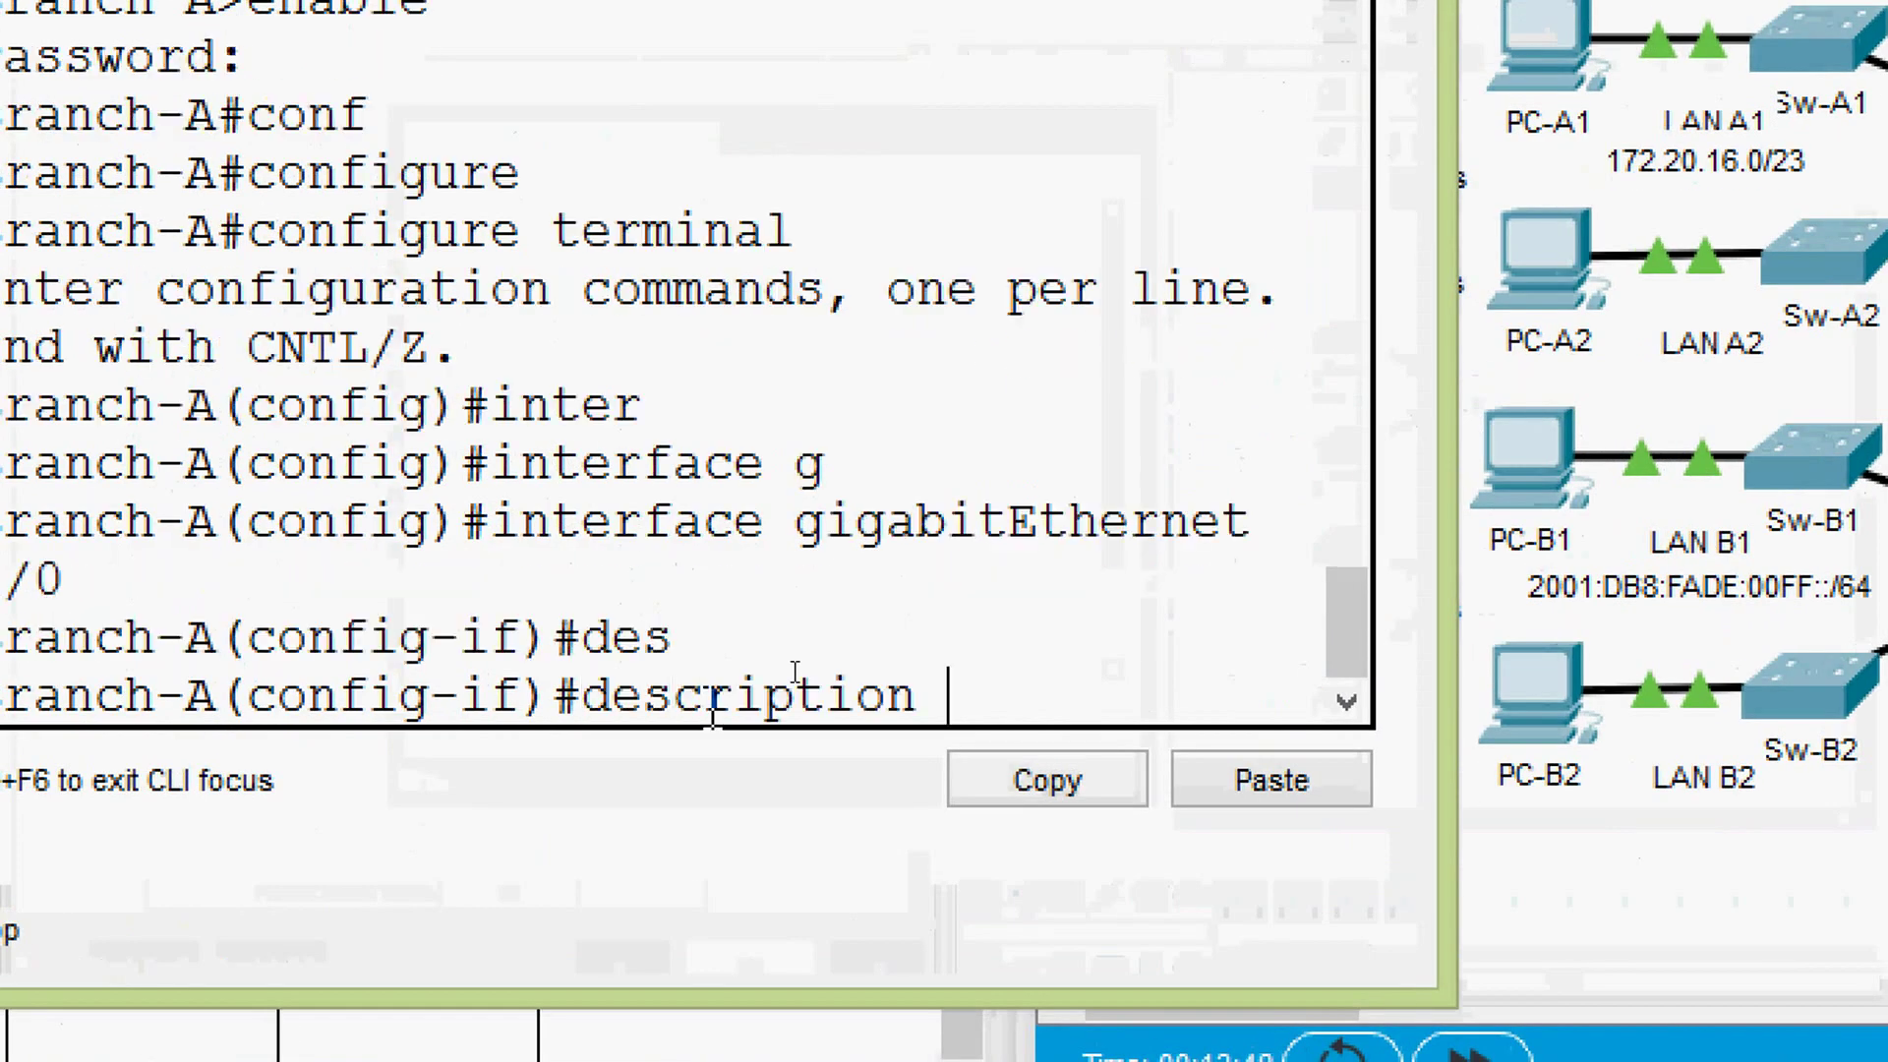
text(?)
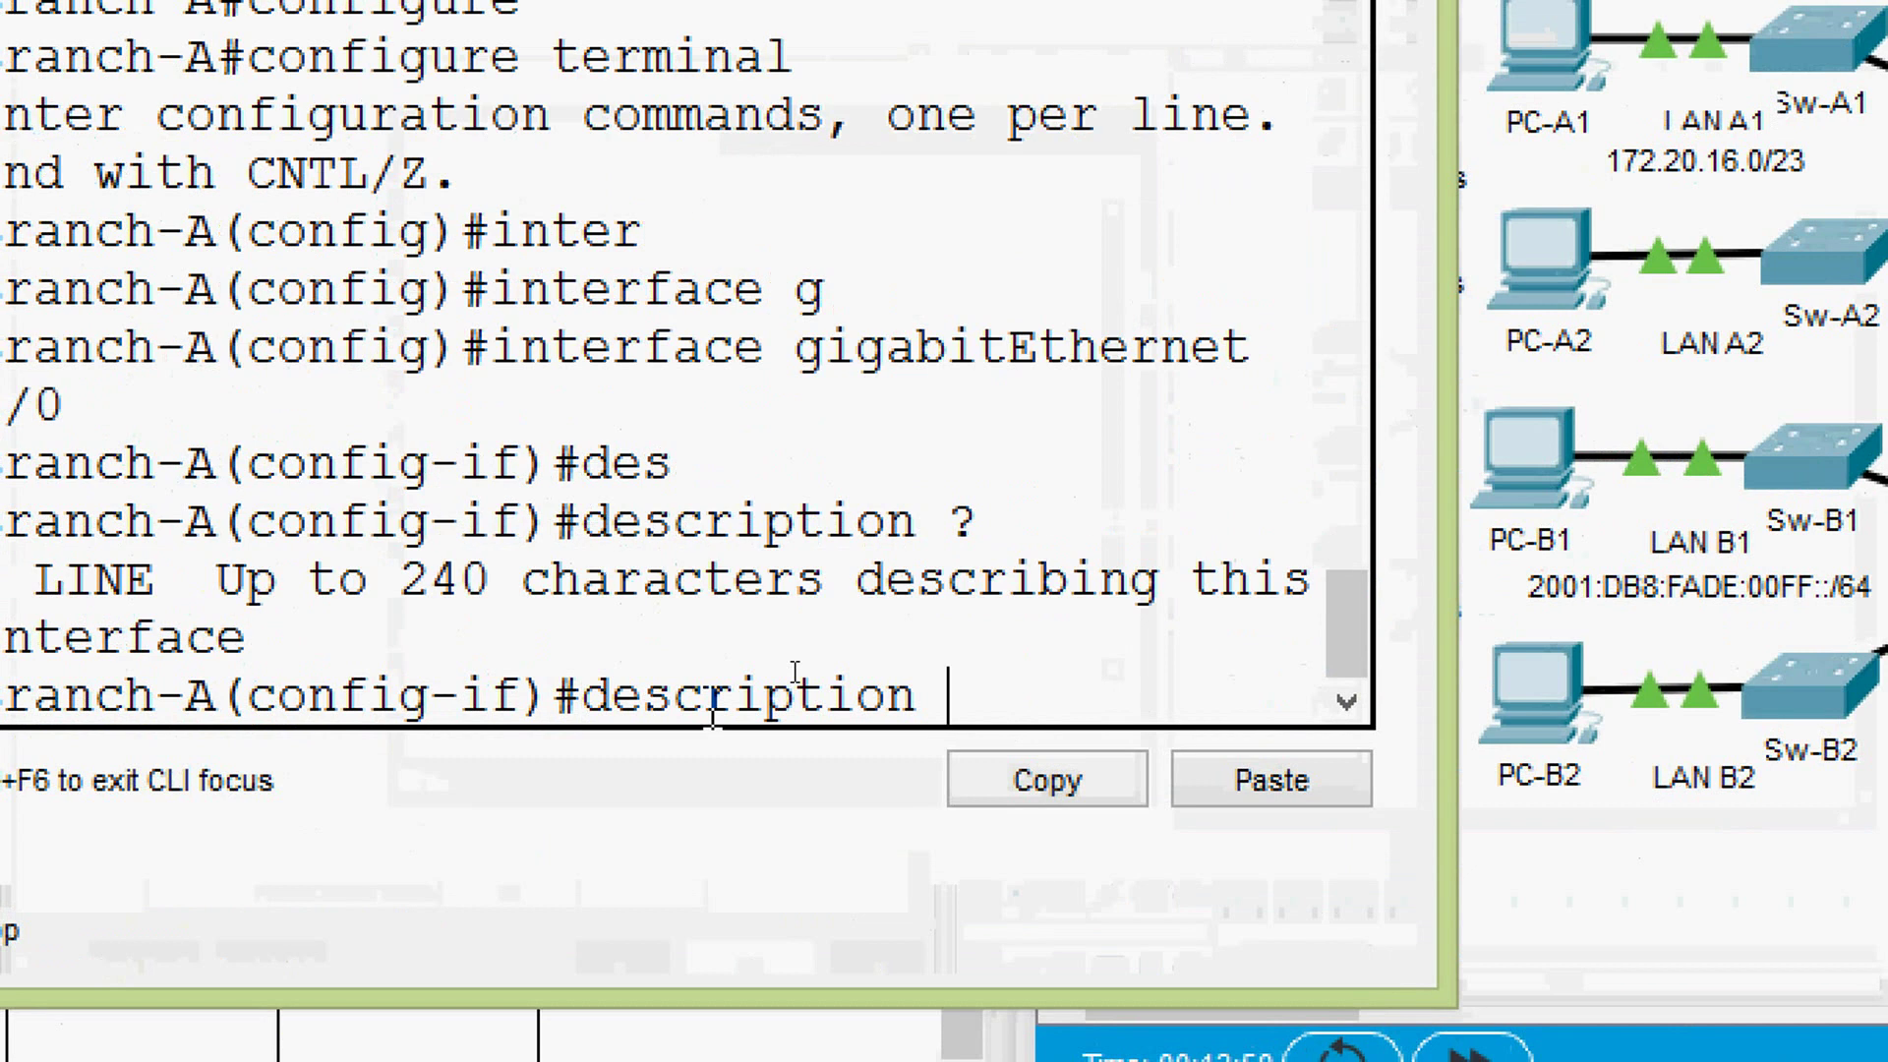
text(LAN)
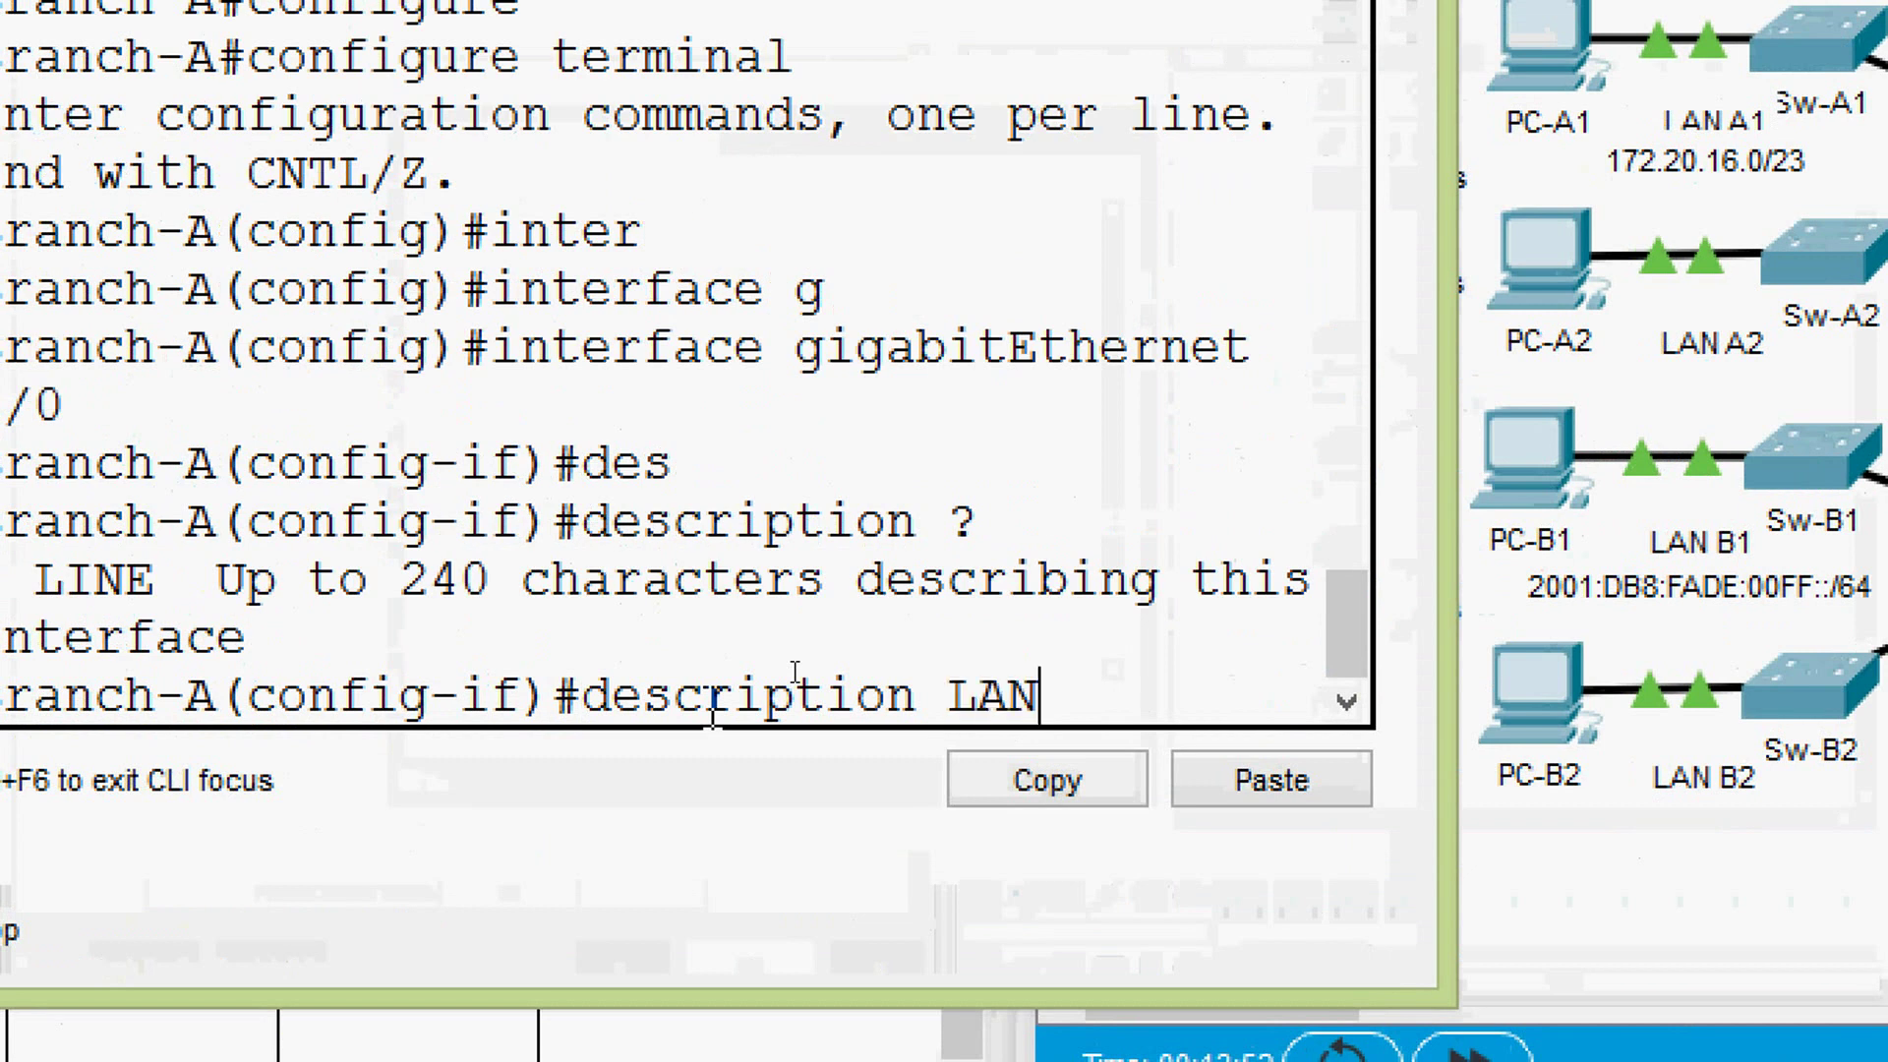
text(_A1)
key(Return)
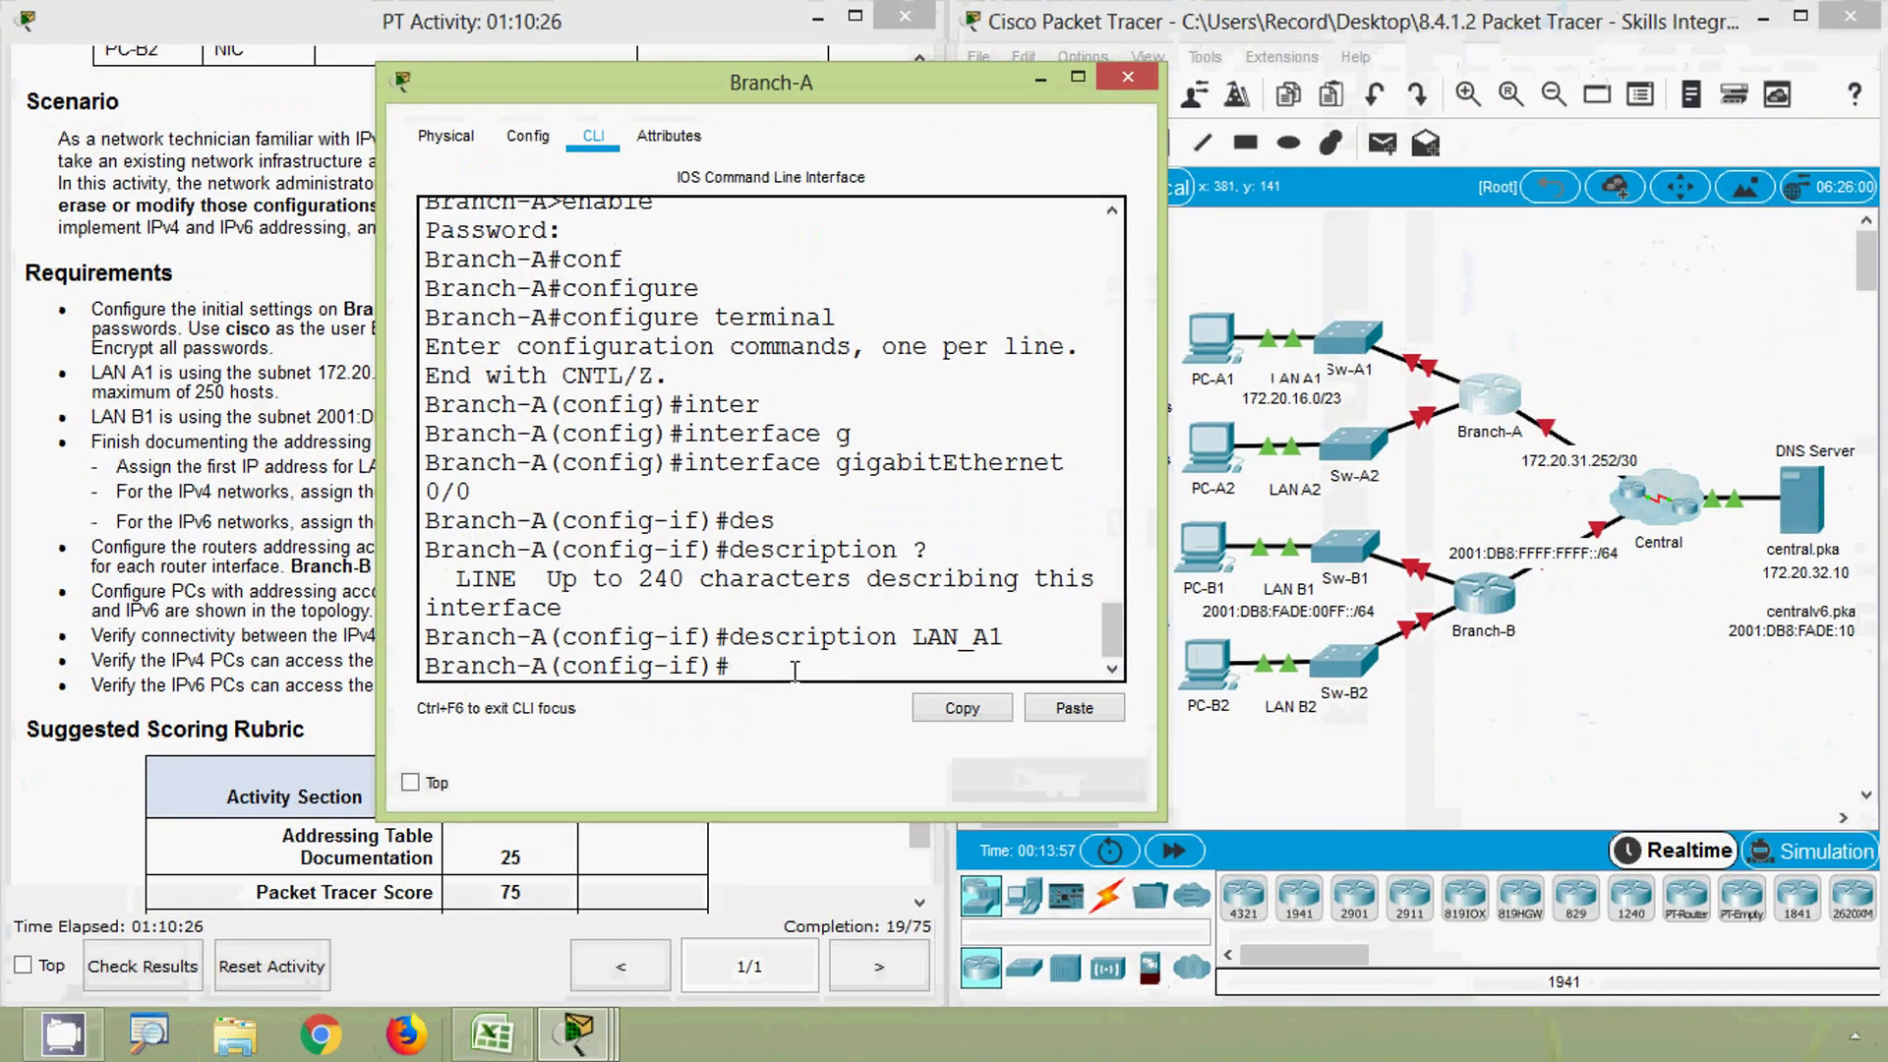
text(ip ad)
key(Tab)
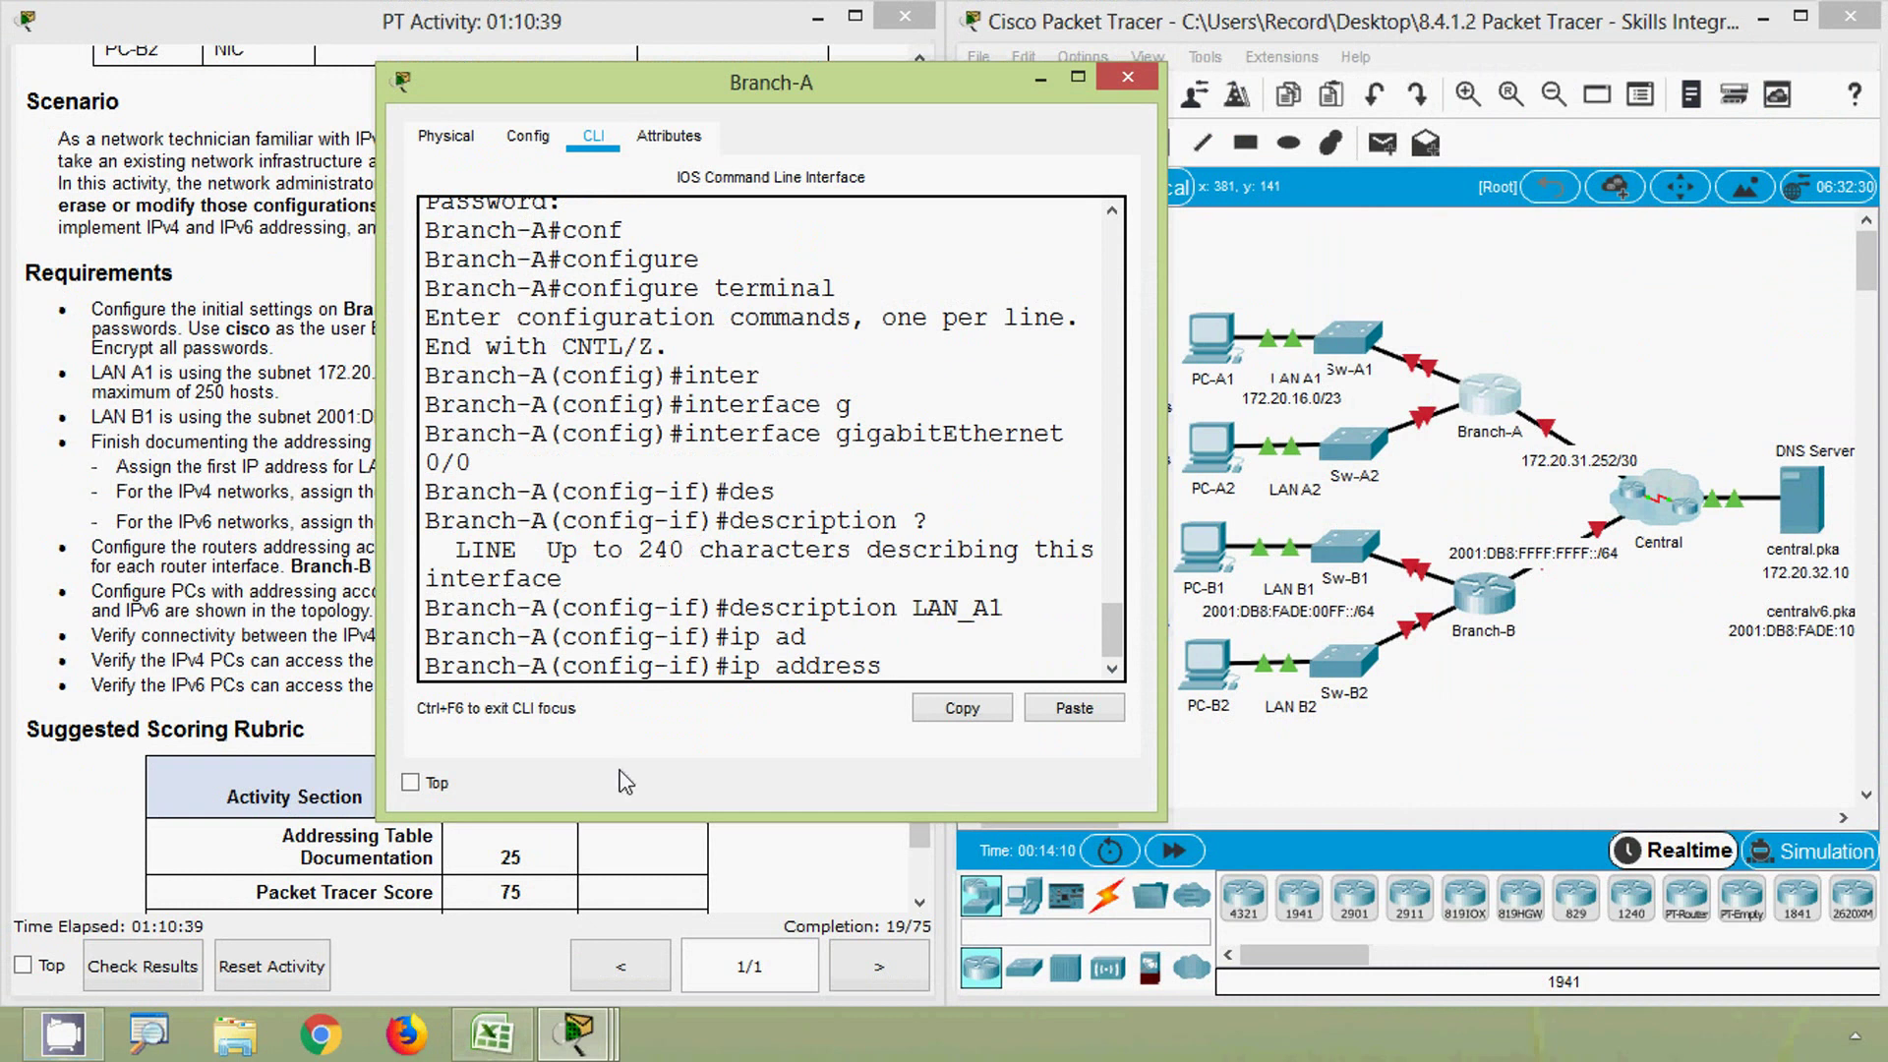
click(507, 1042)
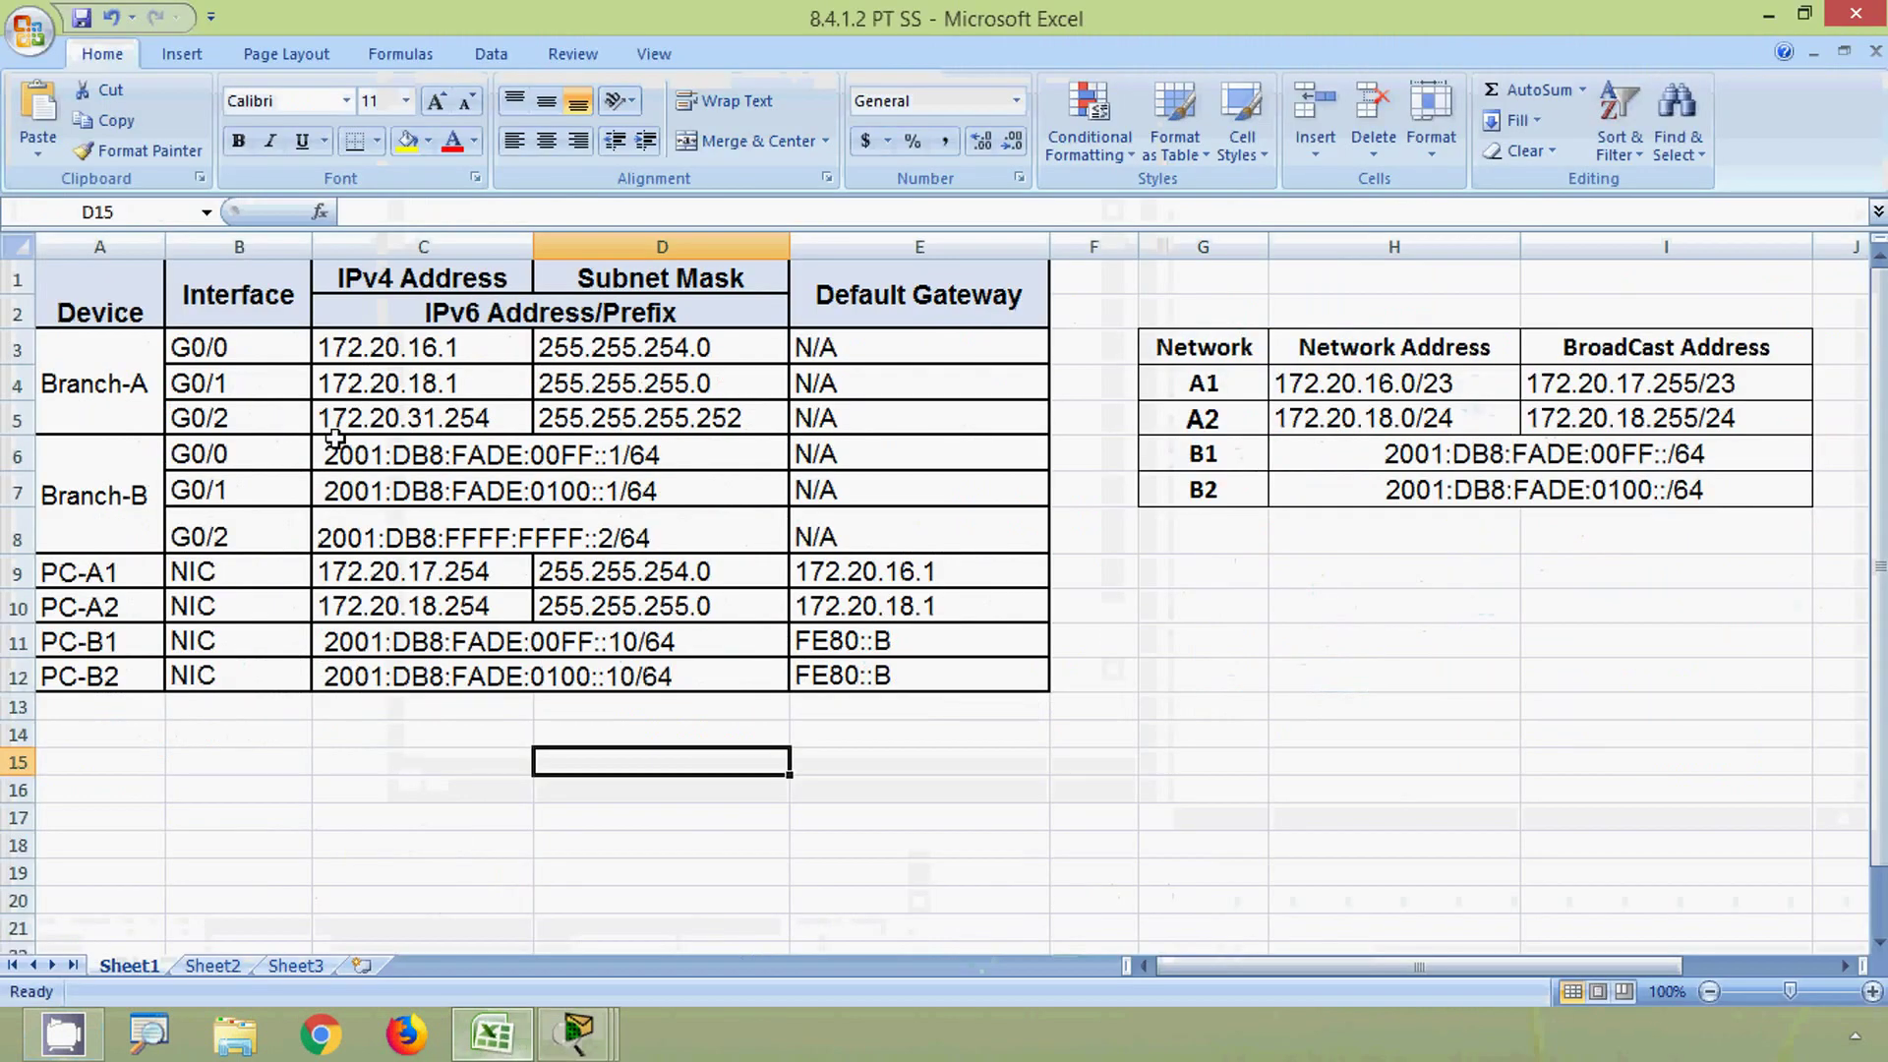
- Copy G0/0's address 172.20.16.1 from cell C3 into the ip address command
click(242, 351)
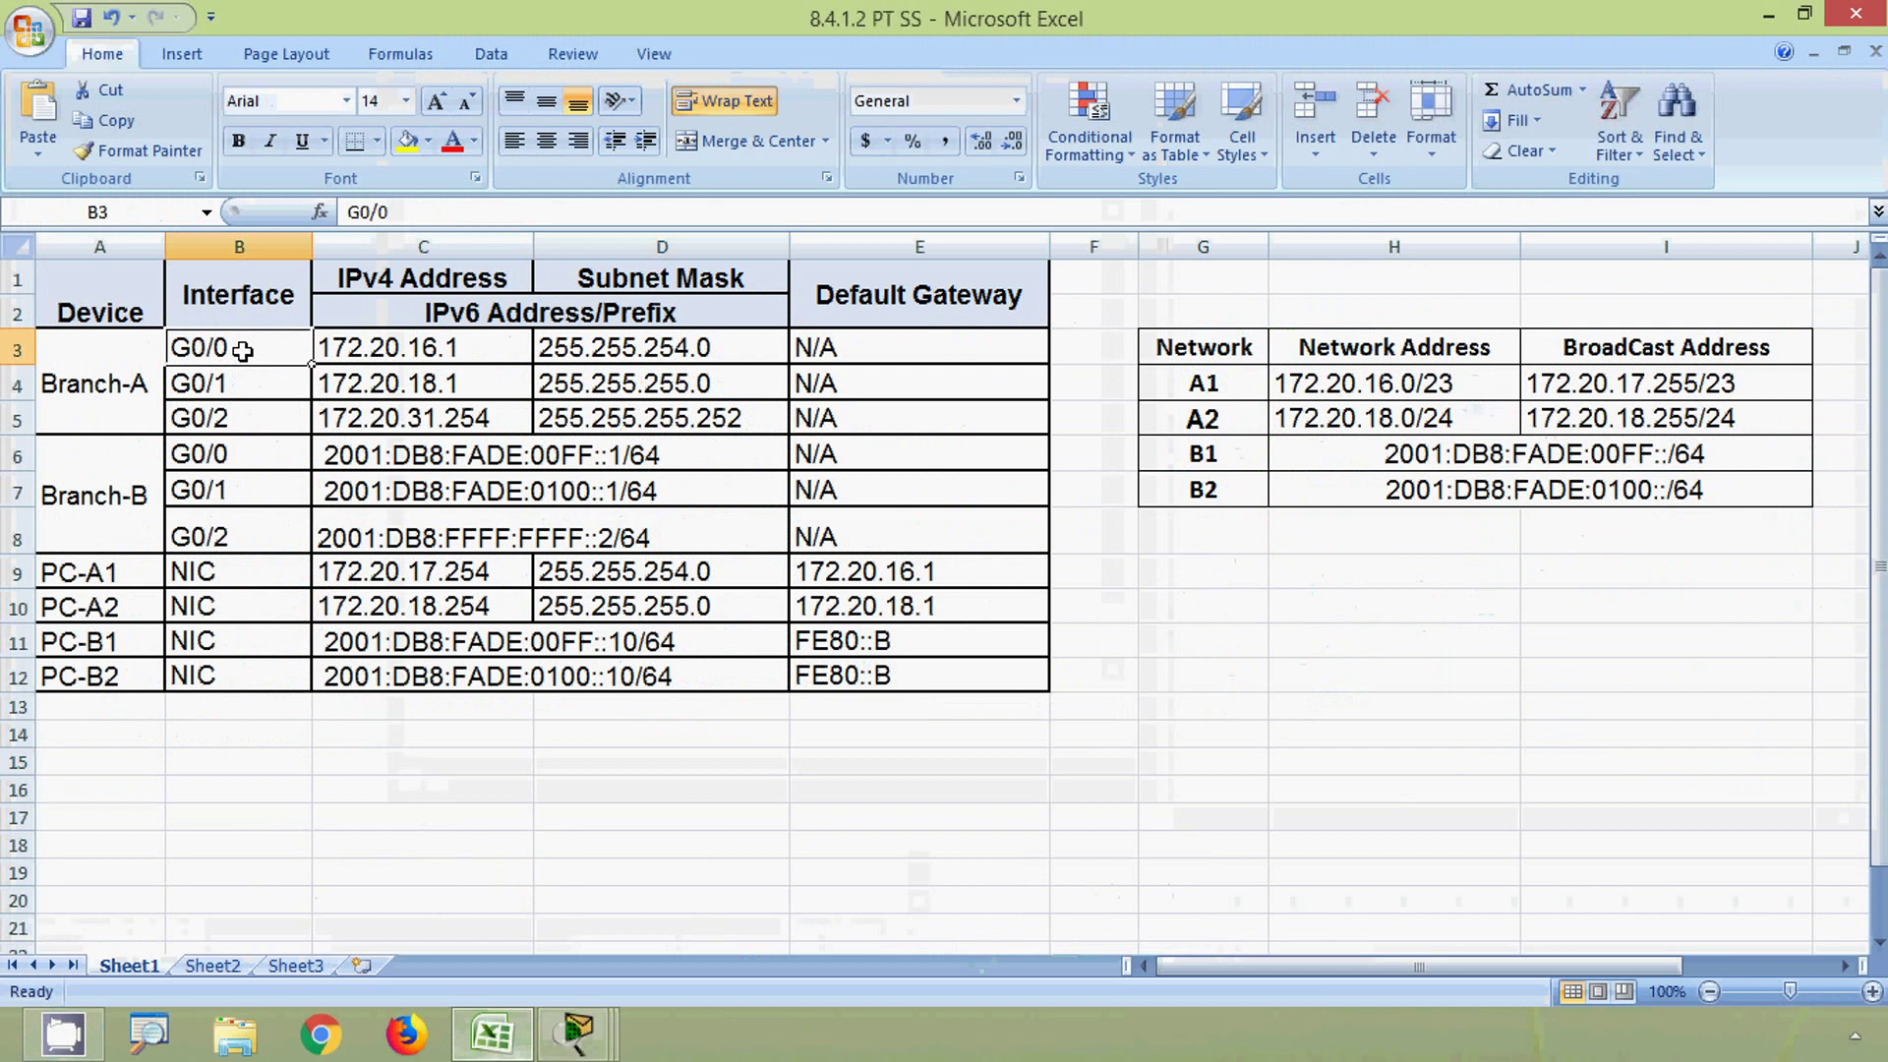
click(386, 350)
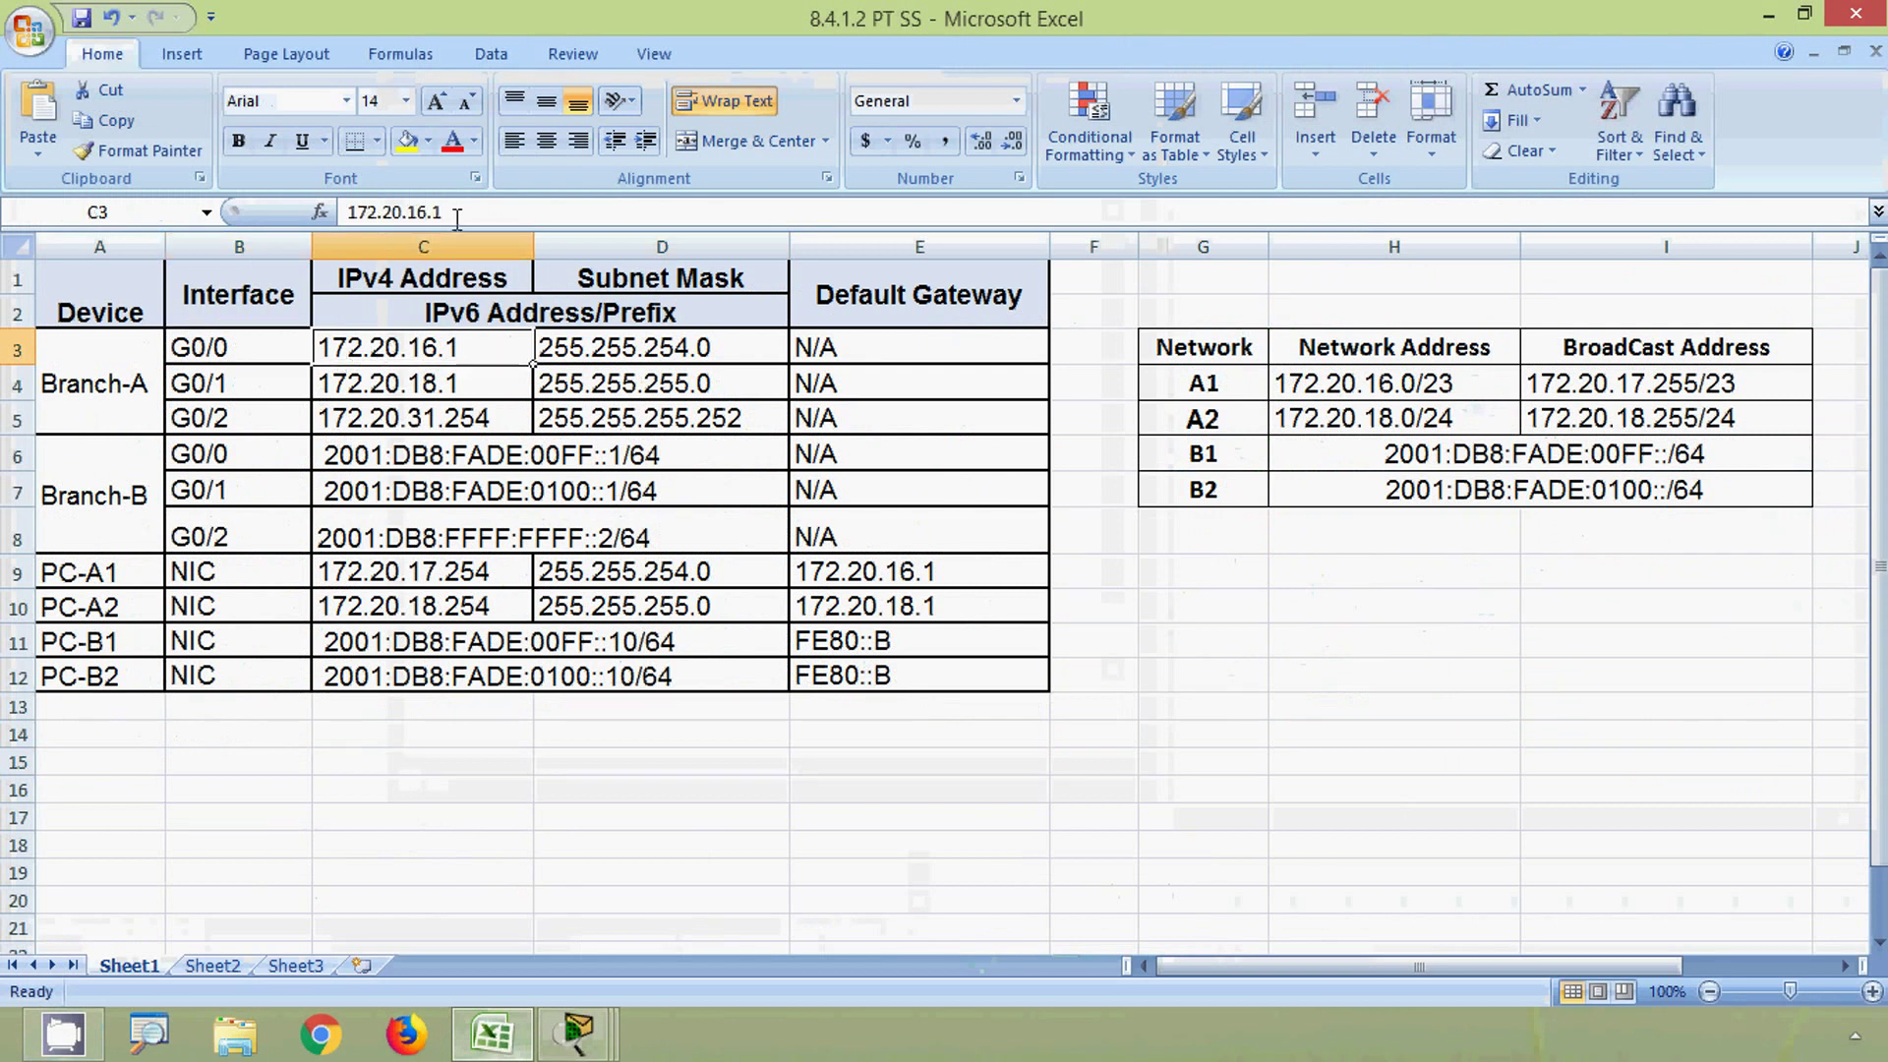
drag(457, 216, 338, 201)
key(ctrl+c)
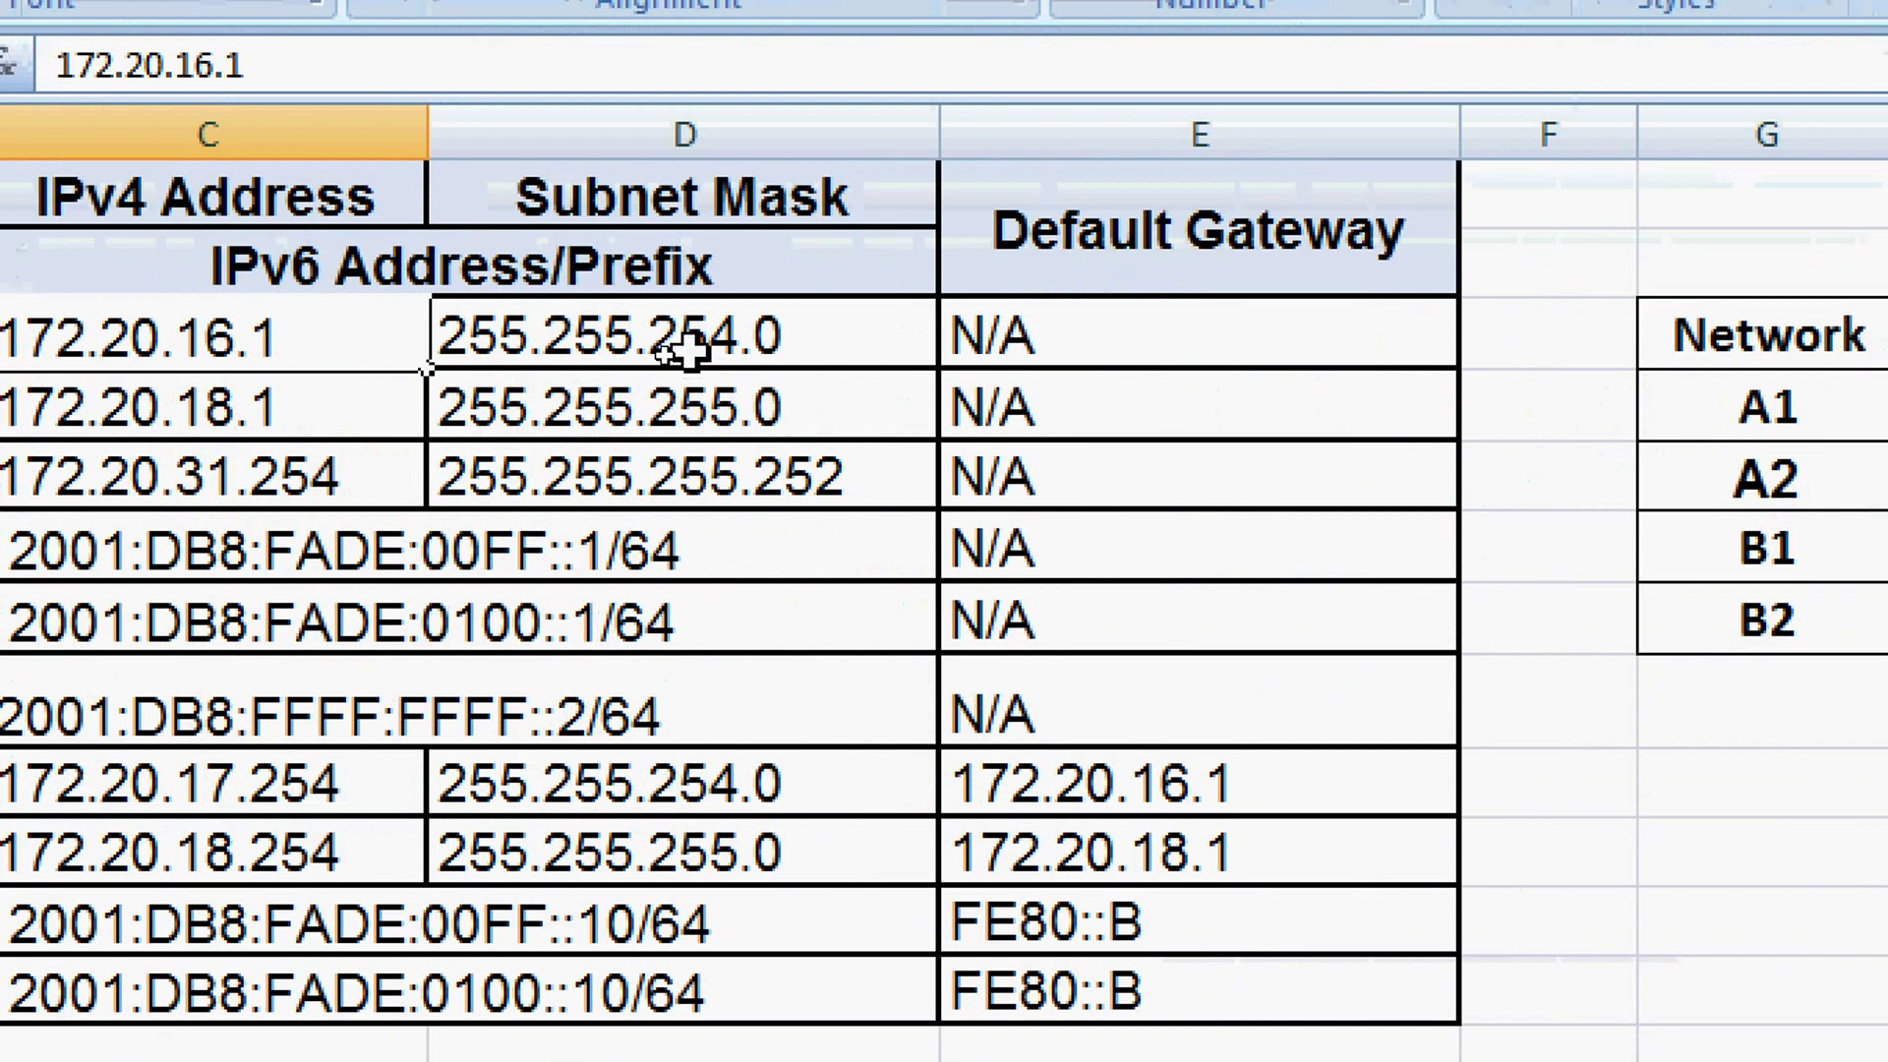
click(636, 360)
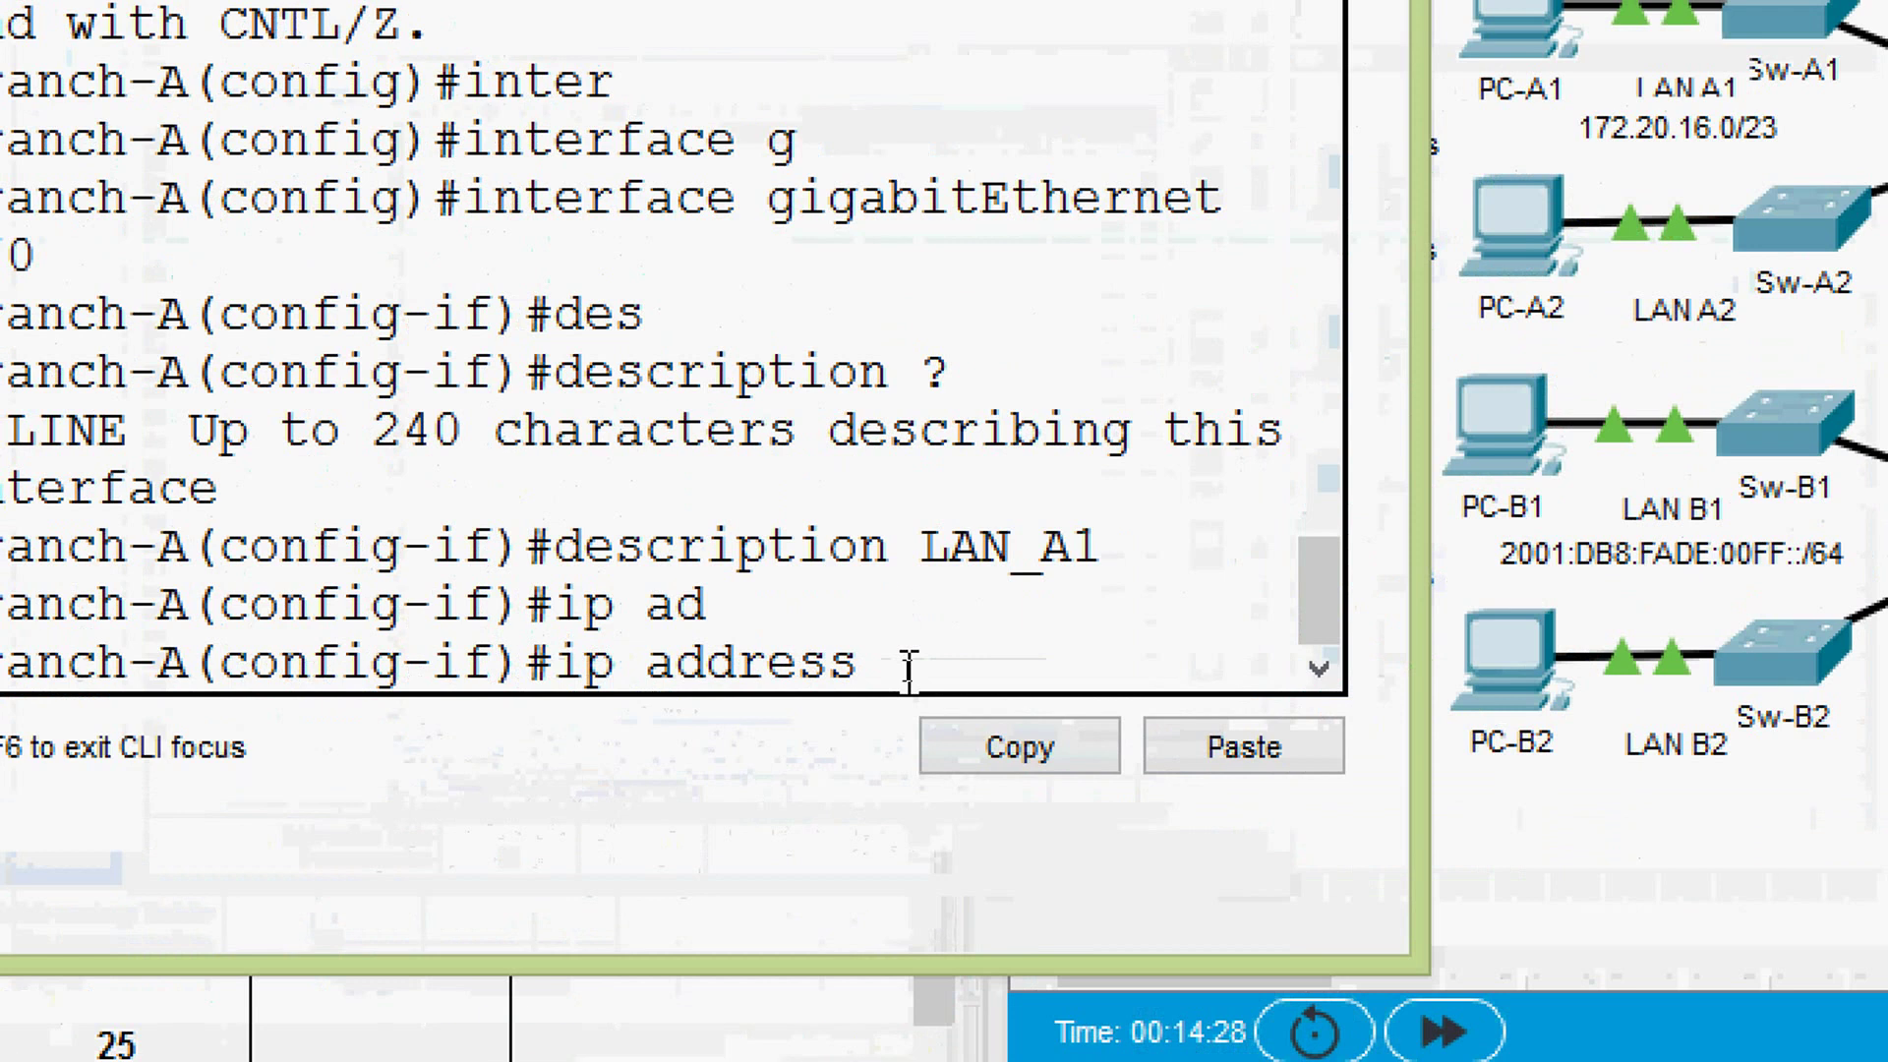
right_click(907, 669)
click(1022, 763)
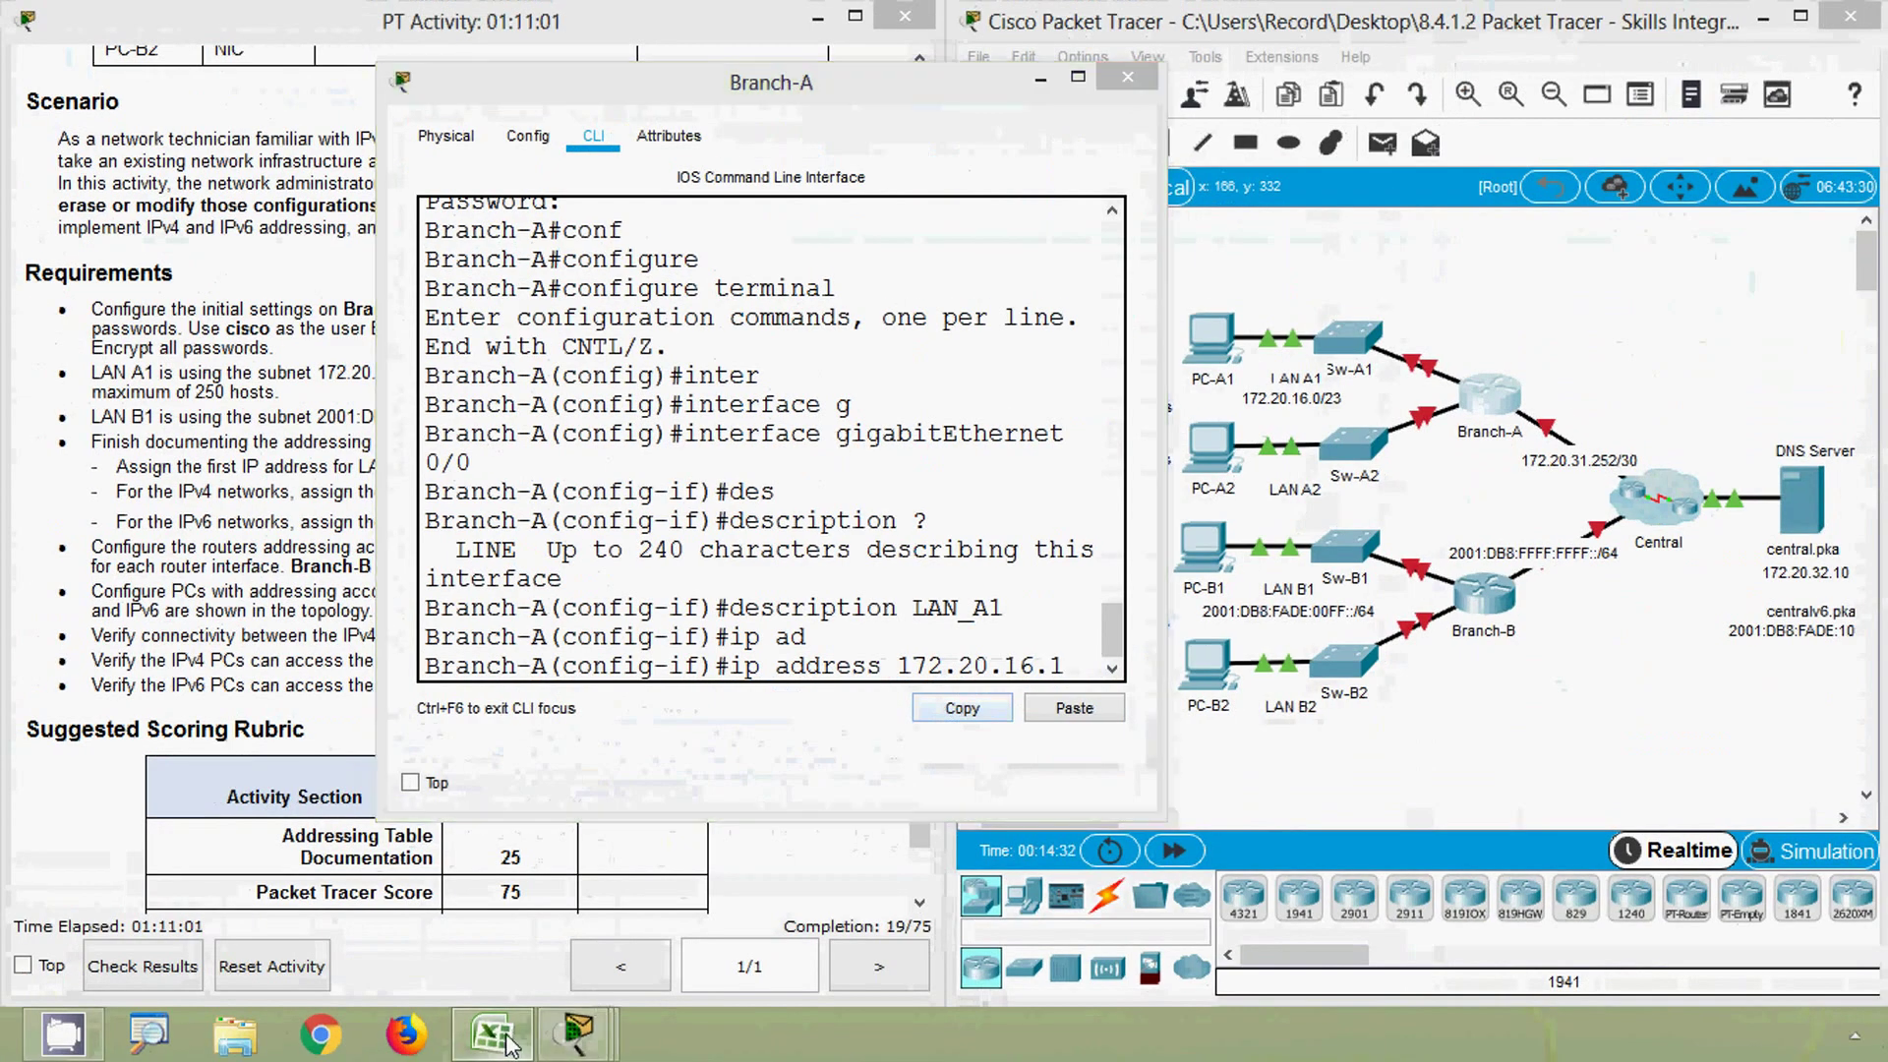
- Add the mask 255.255.254.0, apply the address, and bring G0/0 up with no shutdown
click(491, 1035)
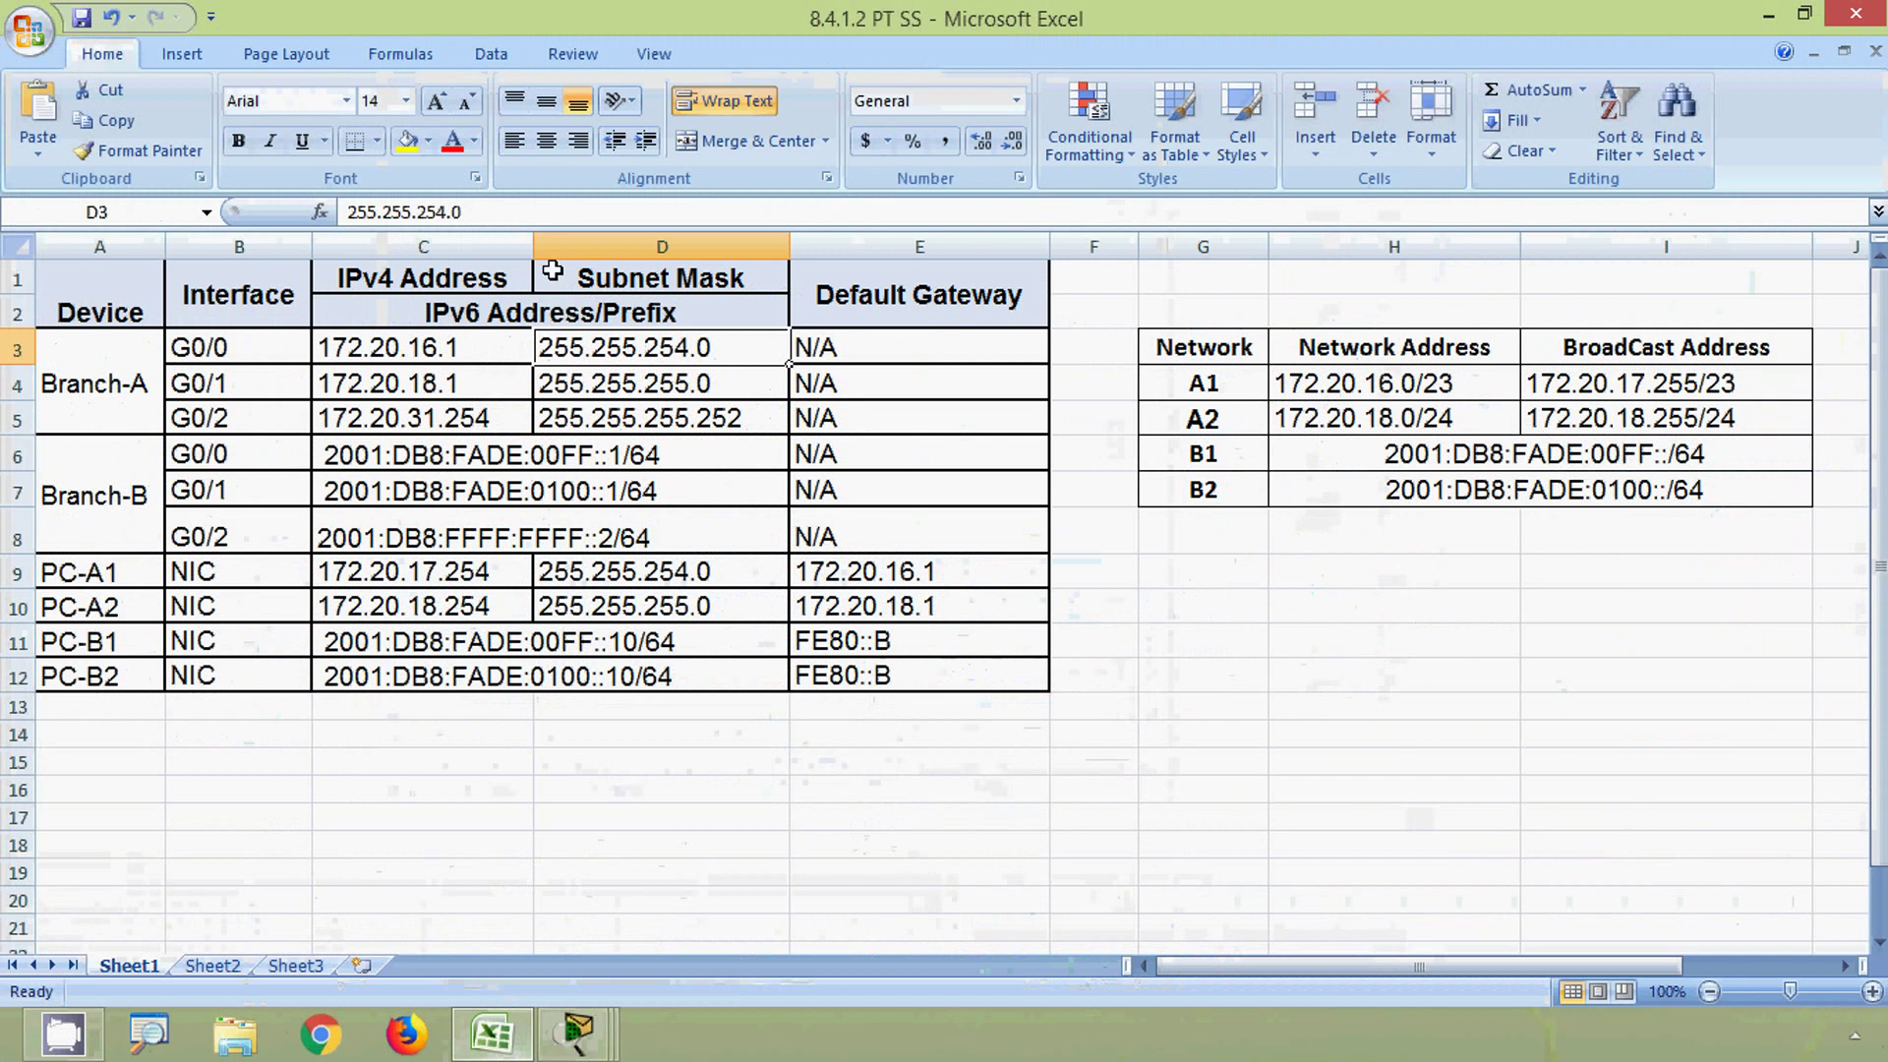
drag(462, 213, 315, 217)
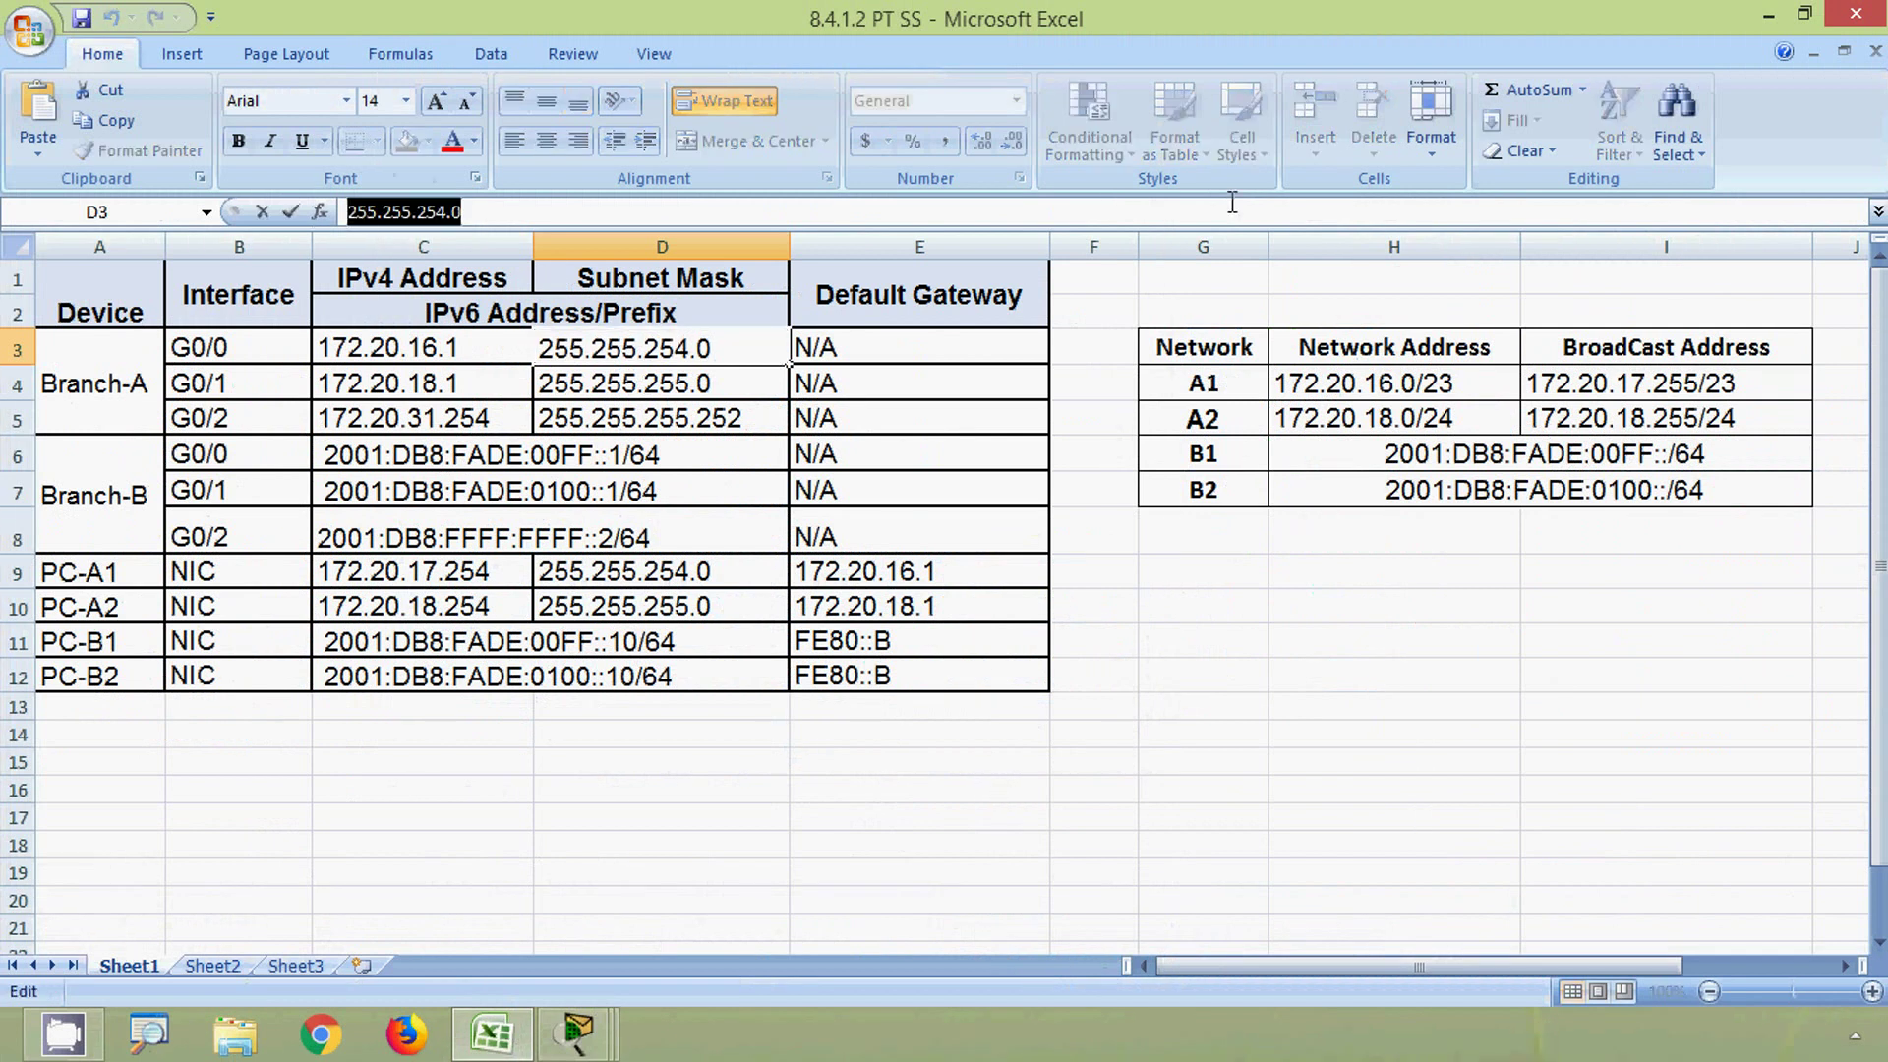
click(1767, 15)
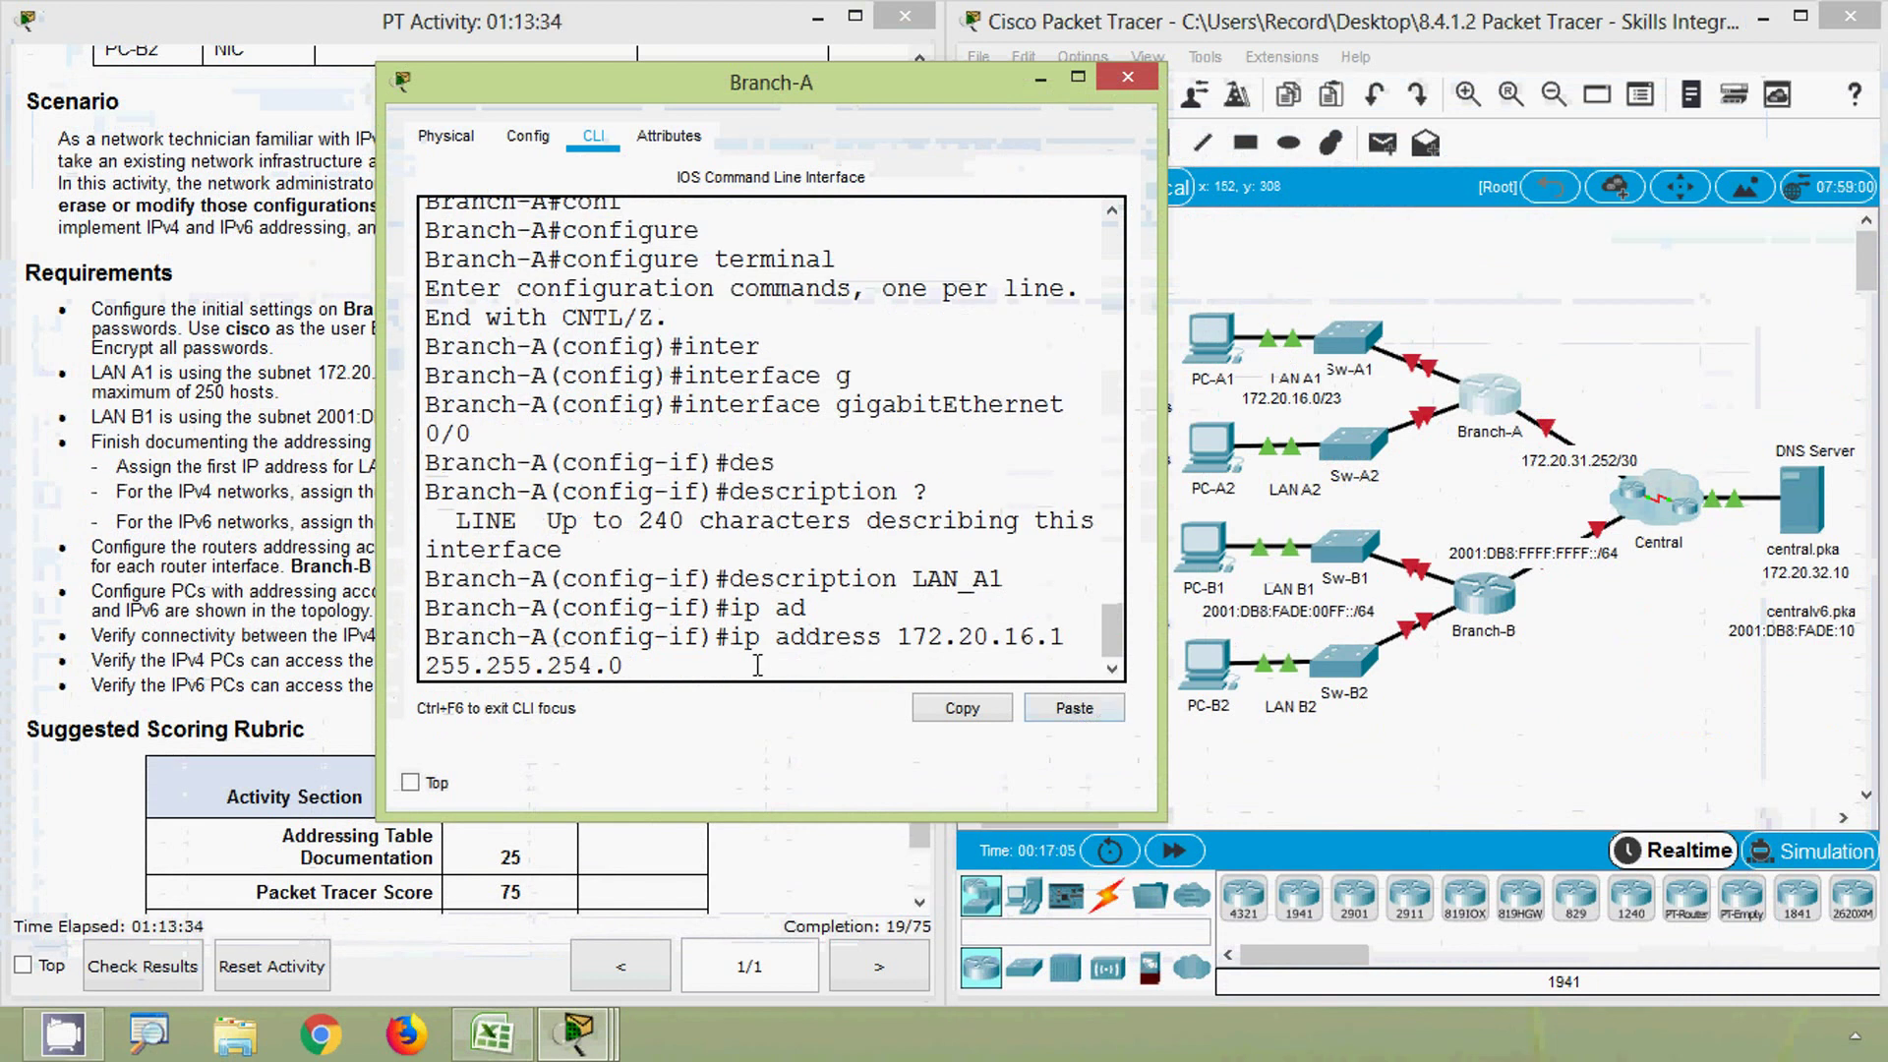
key(Return)
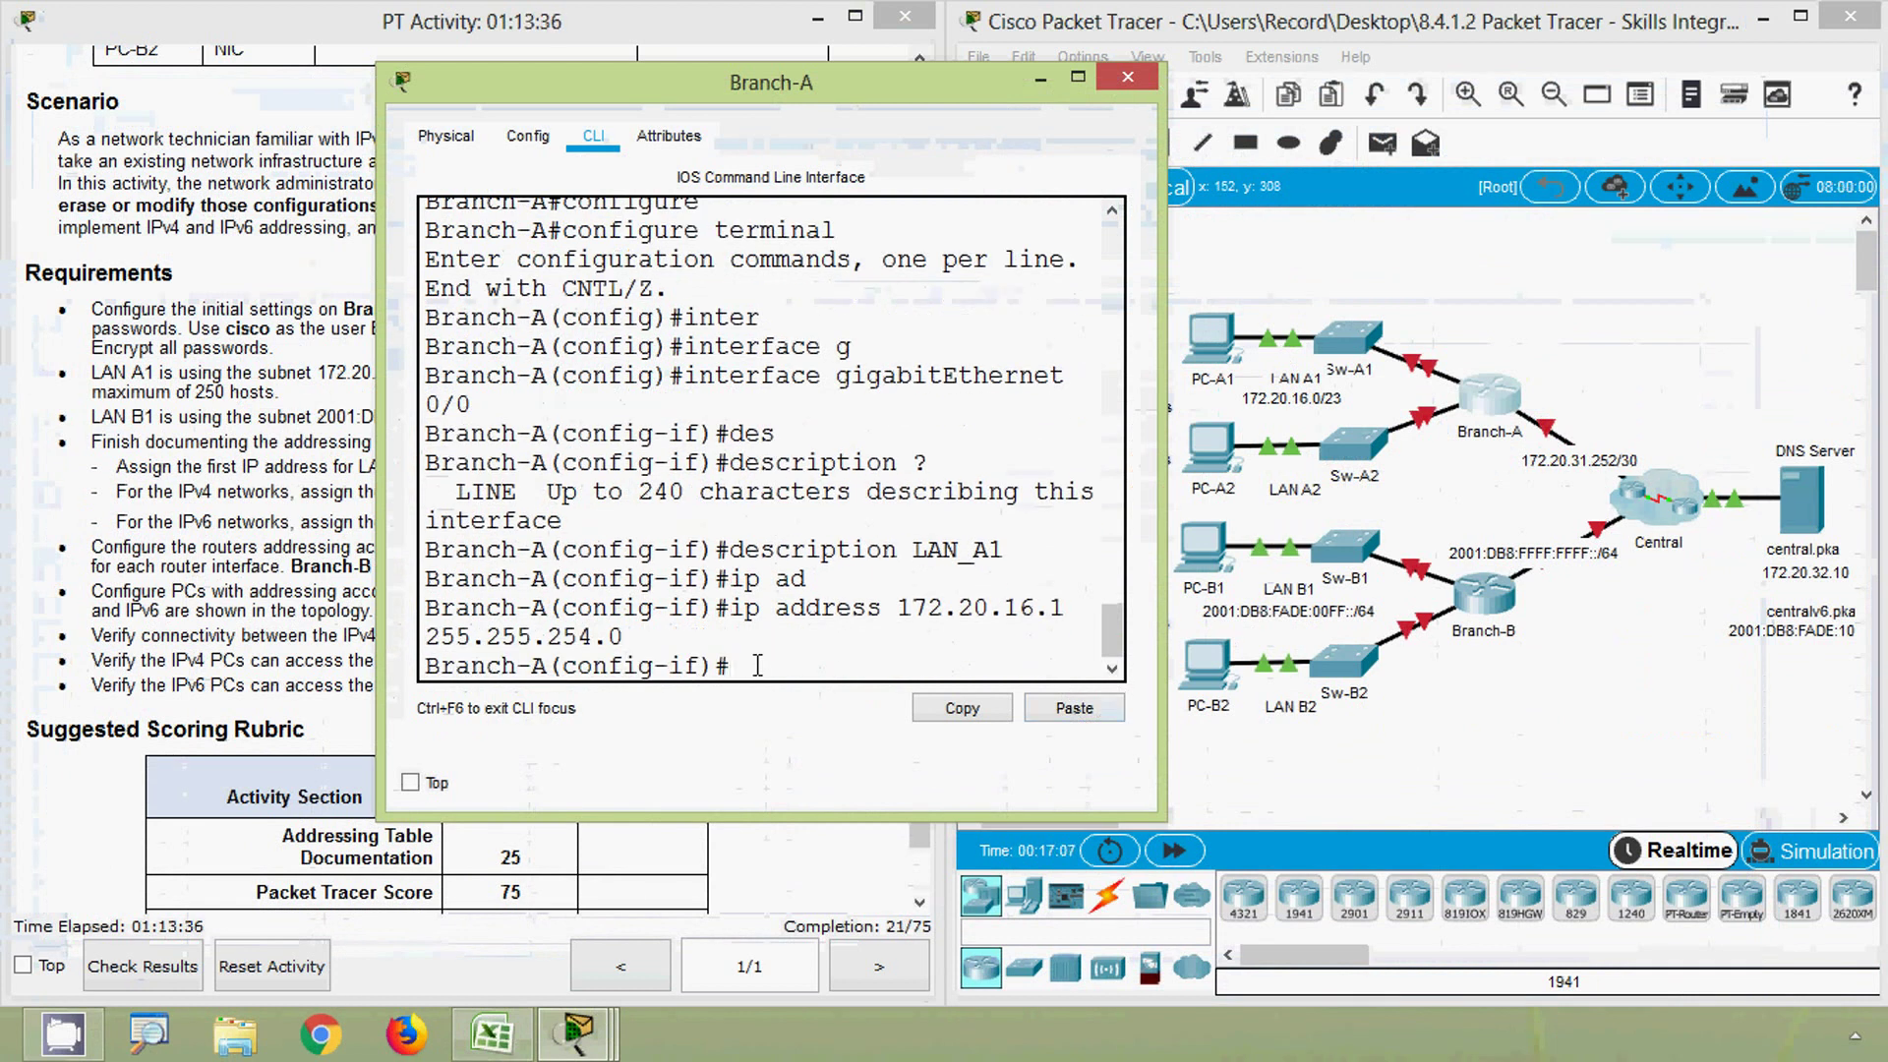
text(no sh)
key(Tab)
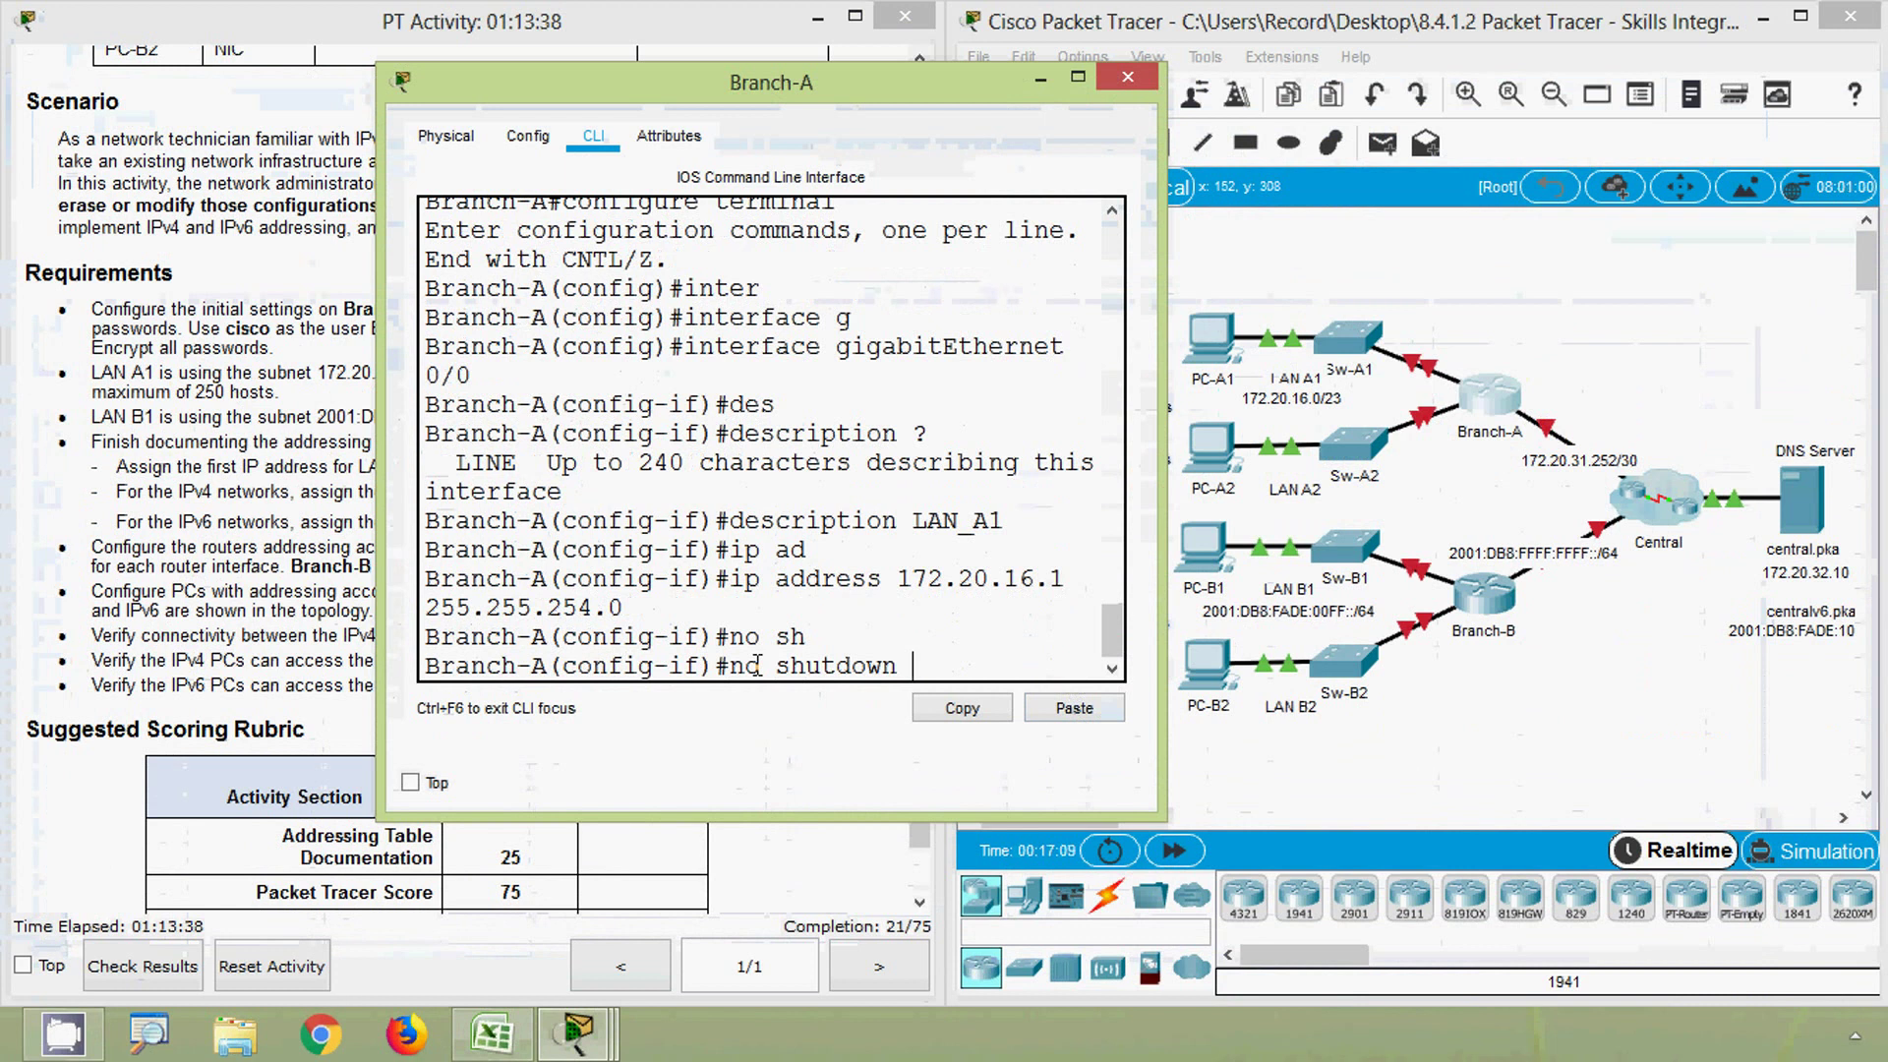
key(Return)
key(Return)
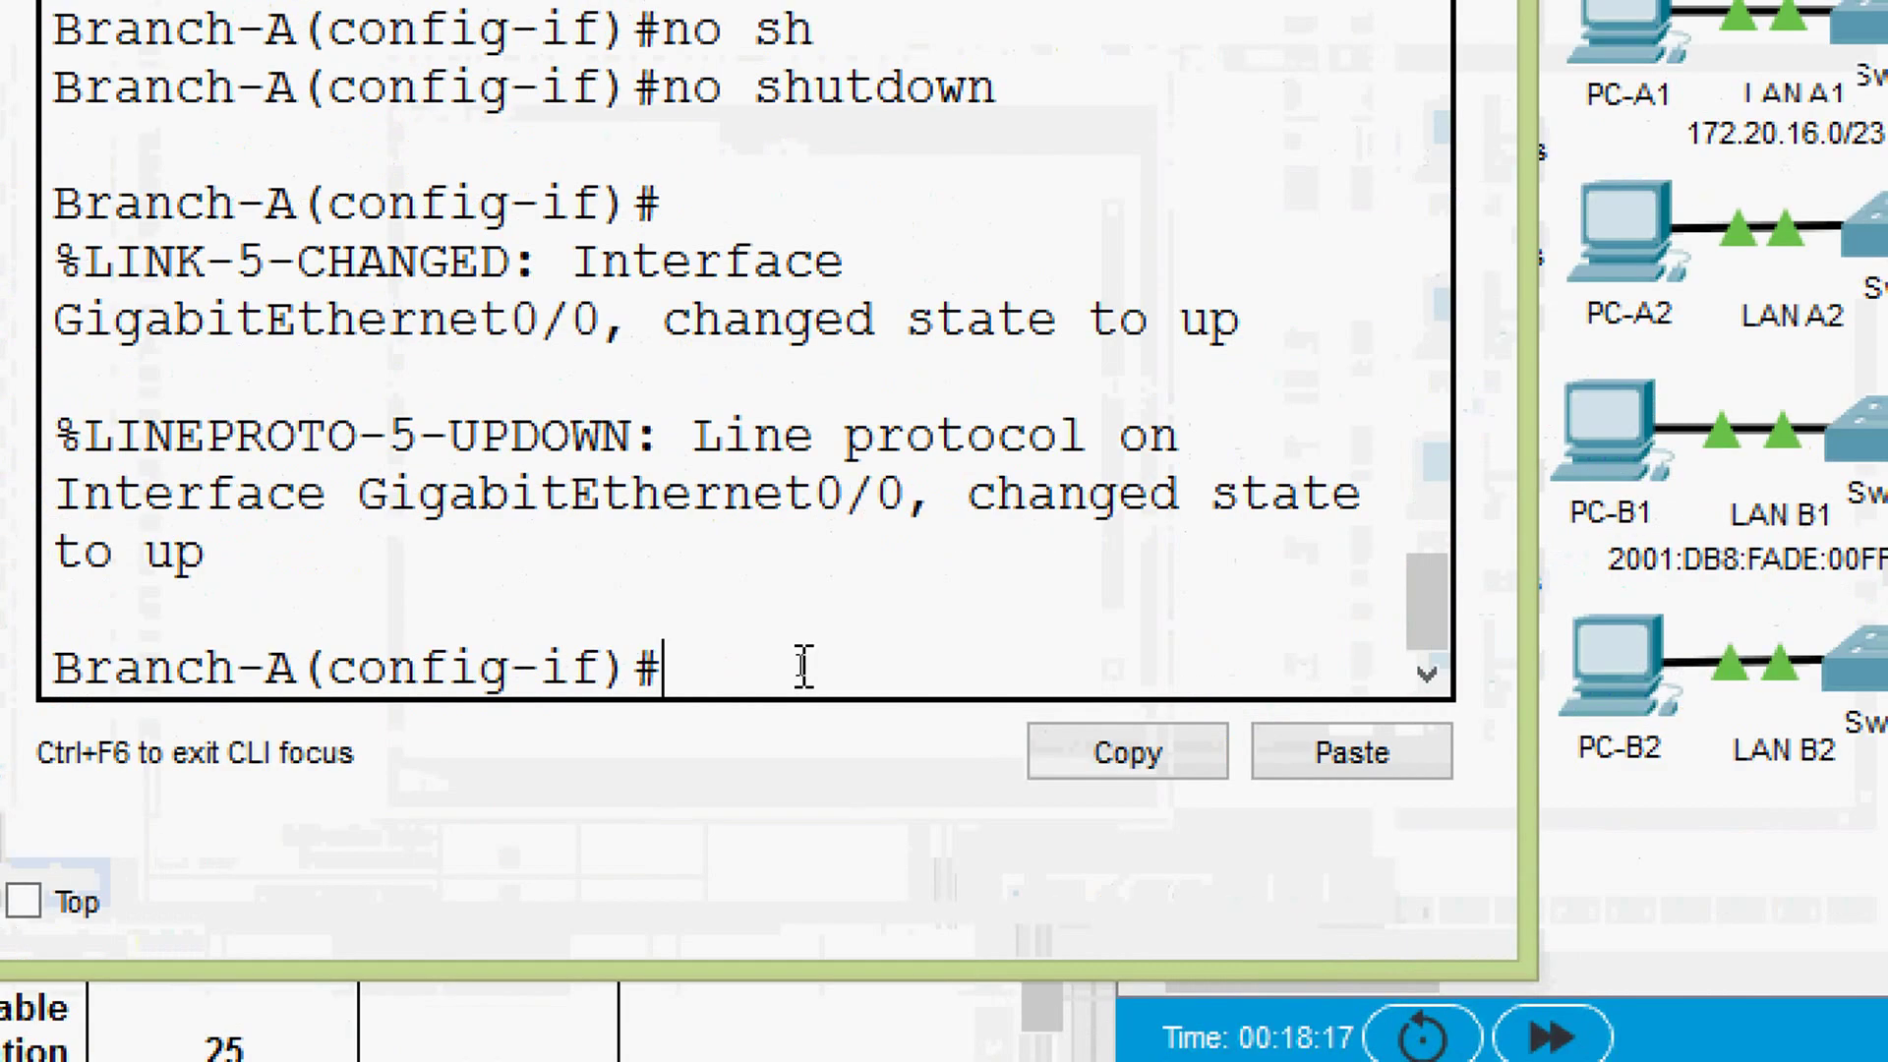
- Leave G0/0 and switch to interface GigabitEthernet 0/1
text(exit)
key(Return)
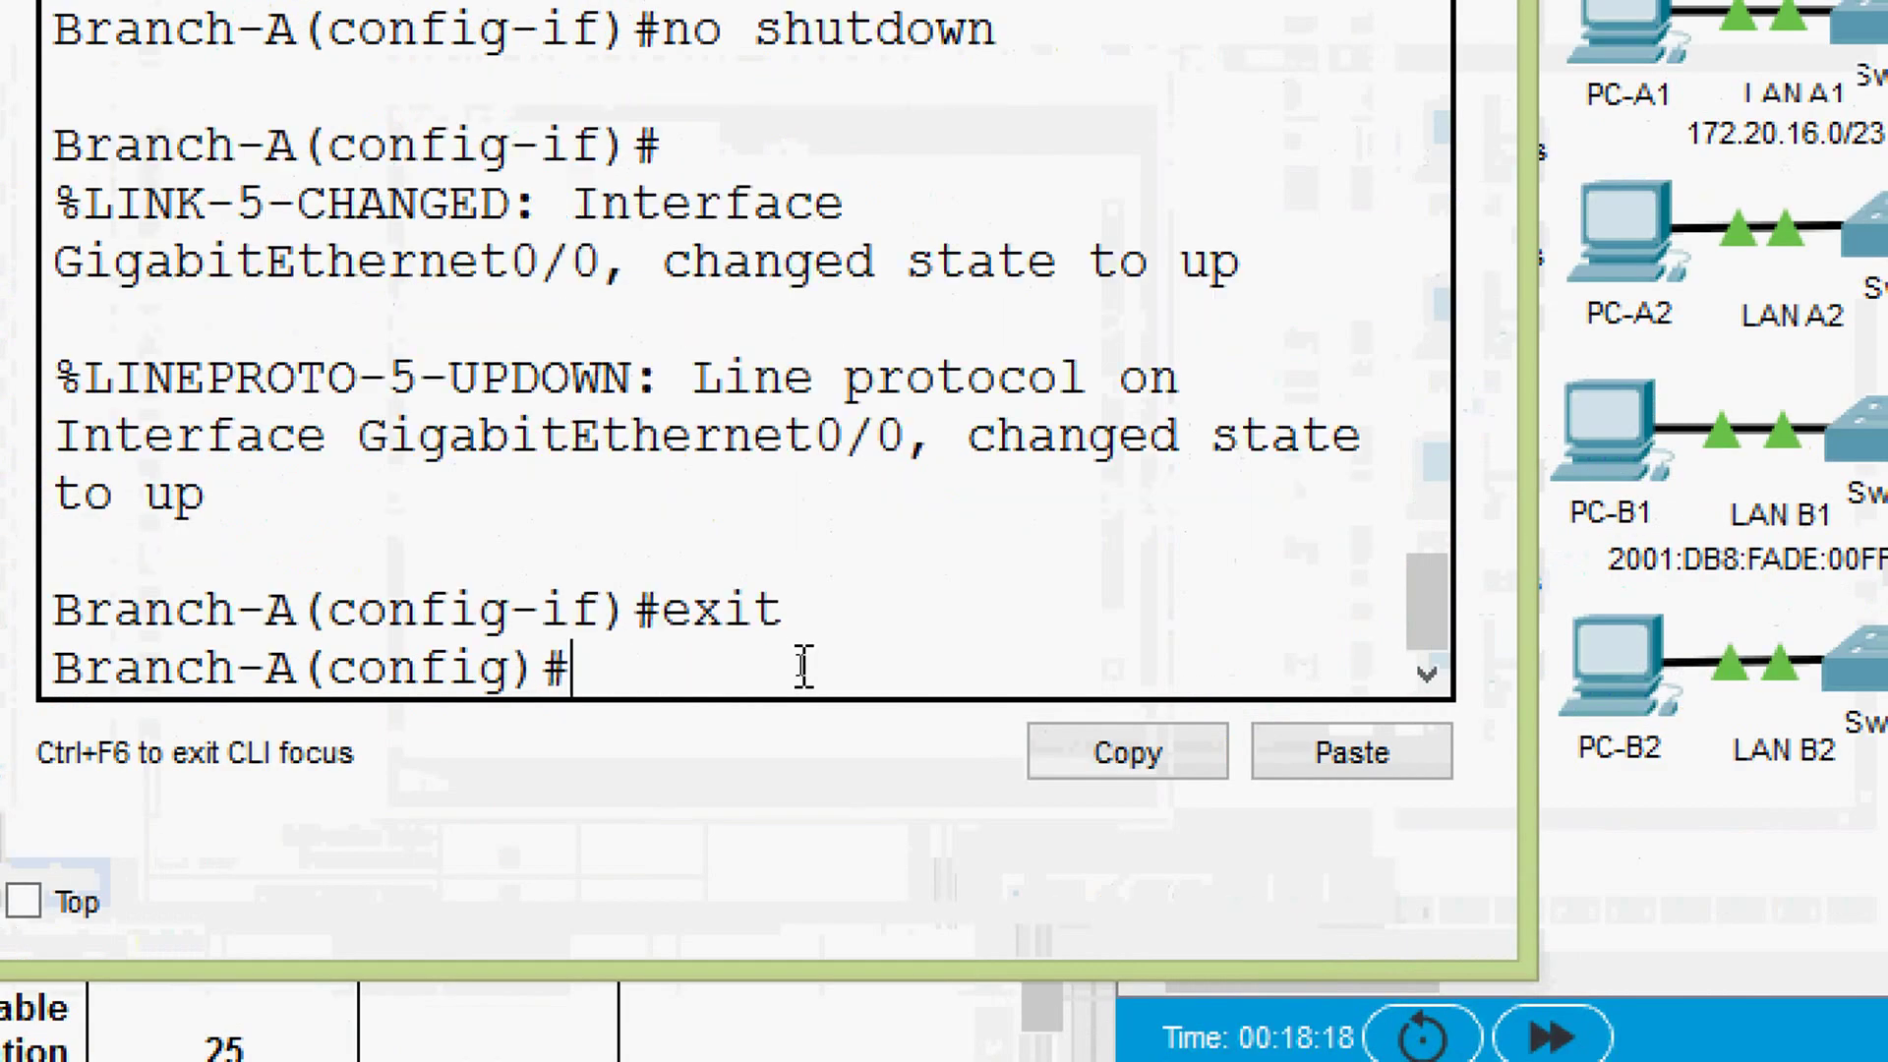
text(inter)
key(Tab)
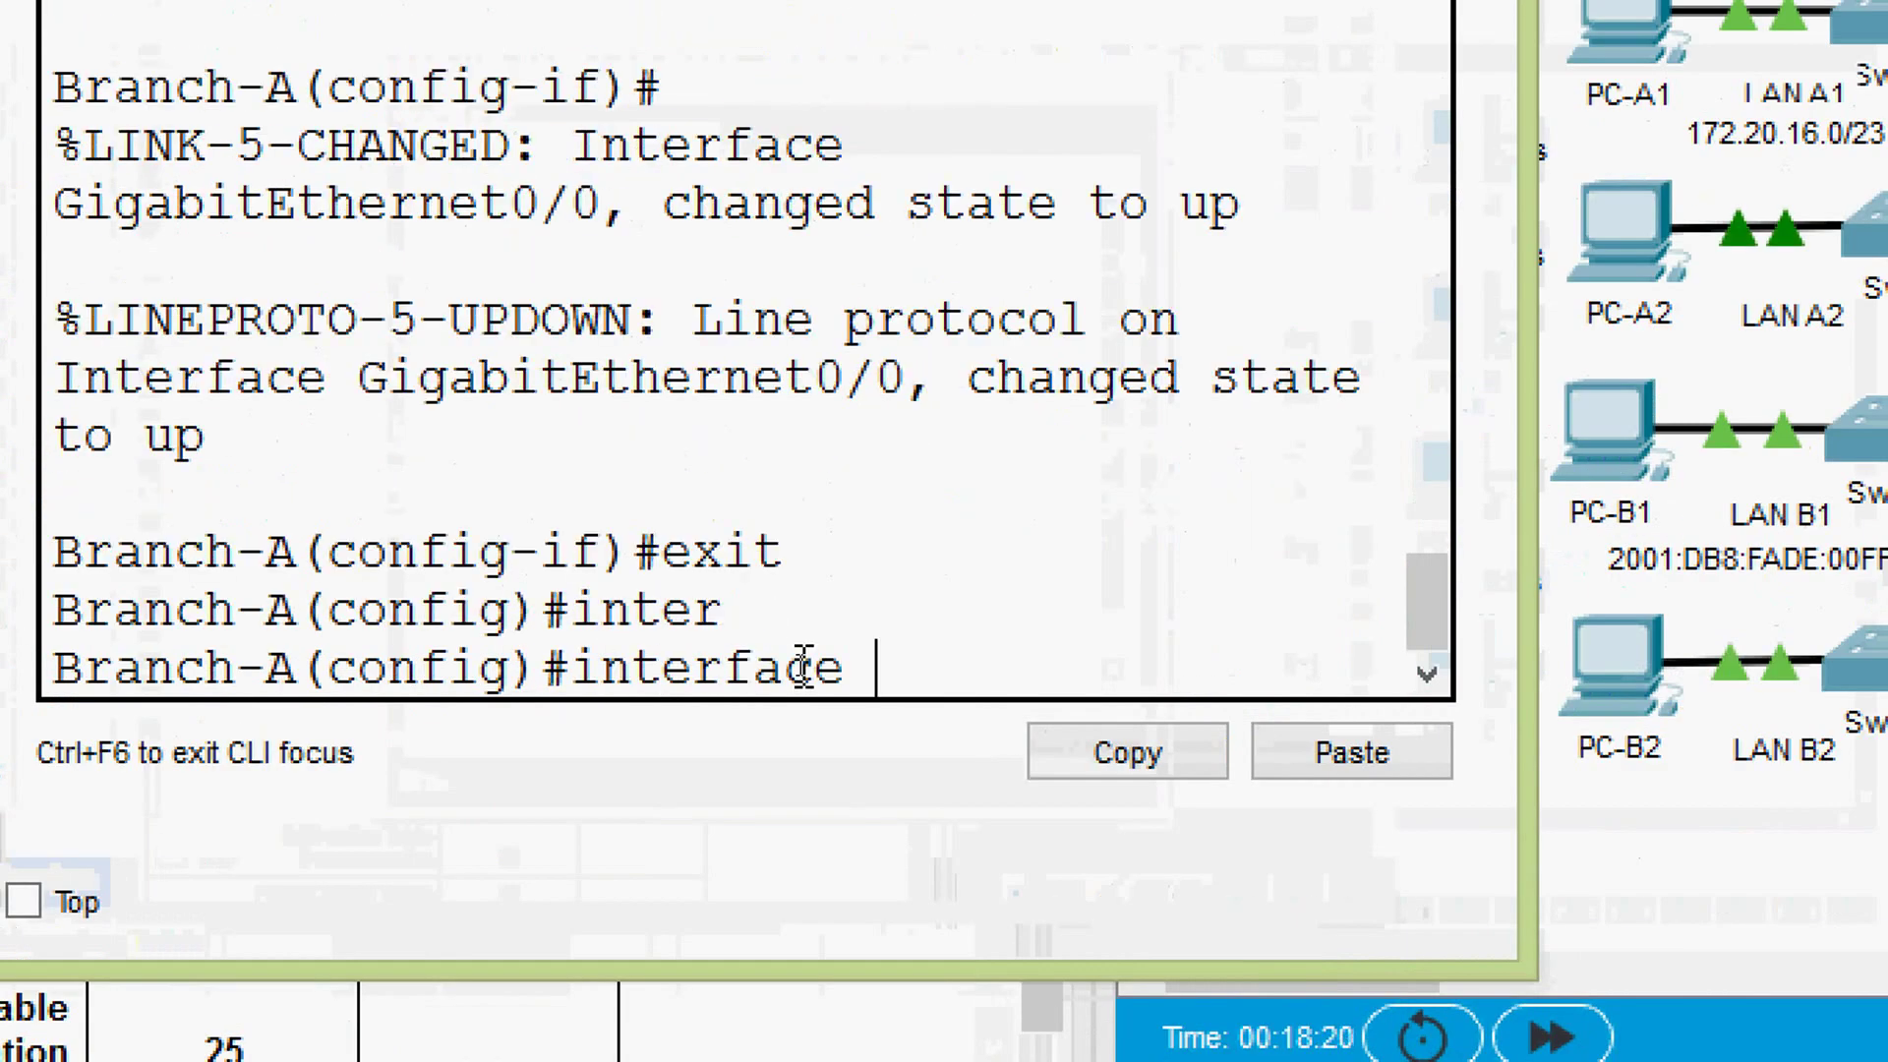
text(g)
key(Tab)
text(0/1)
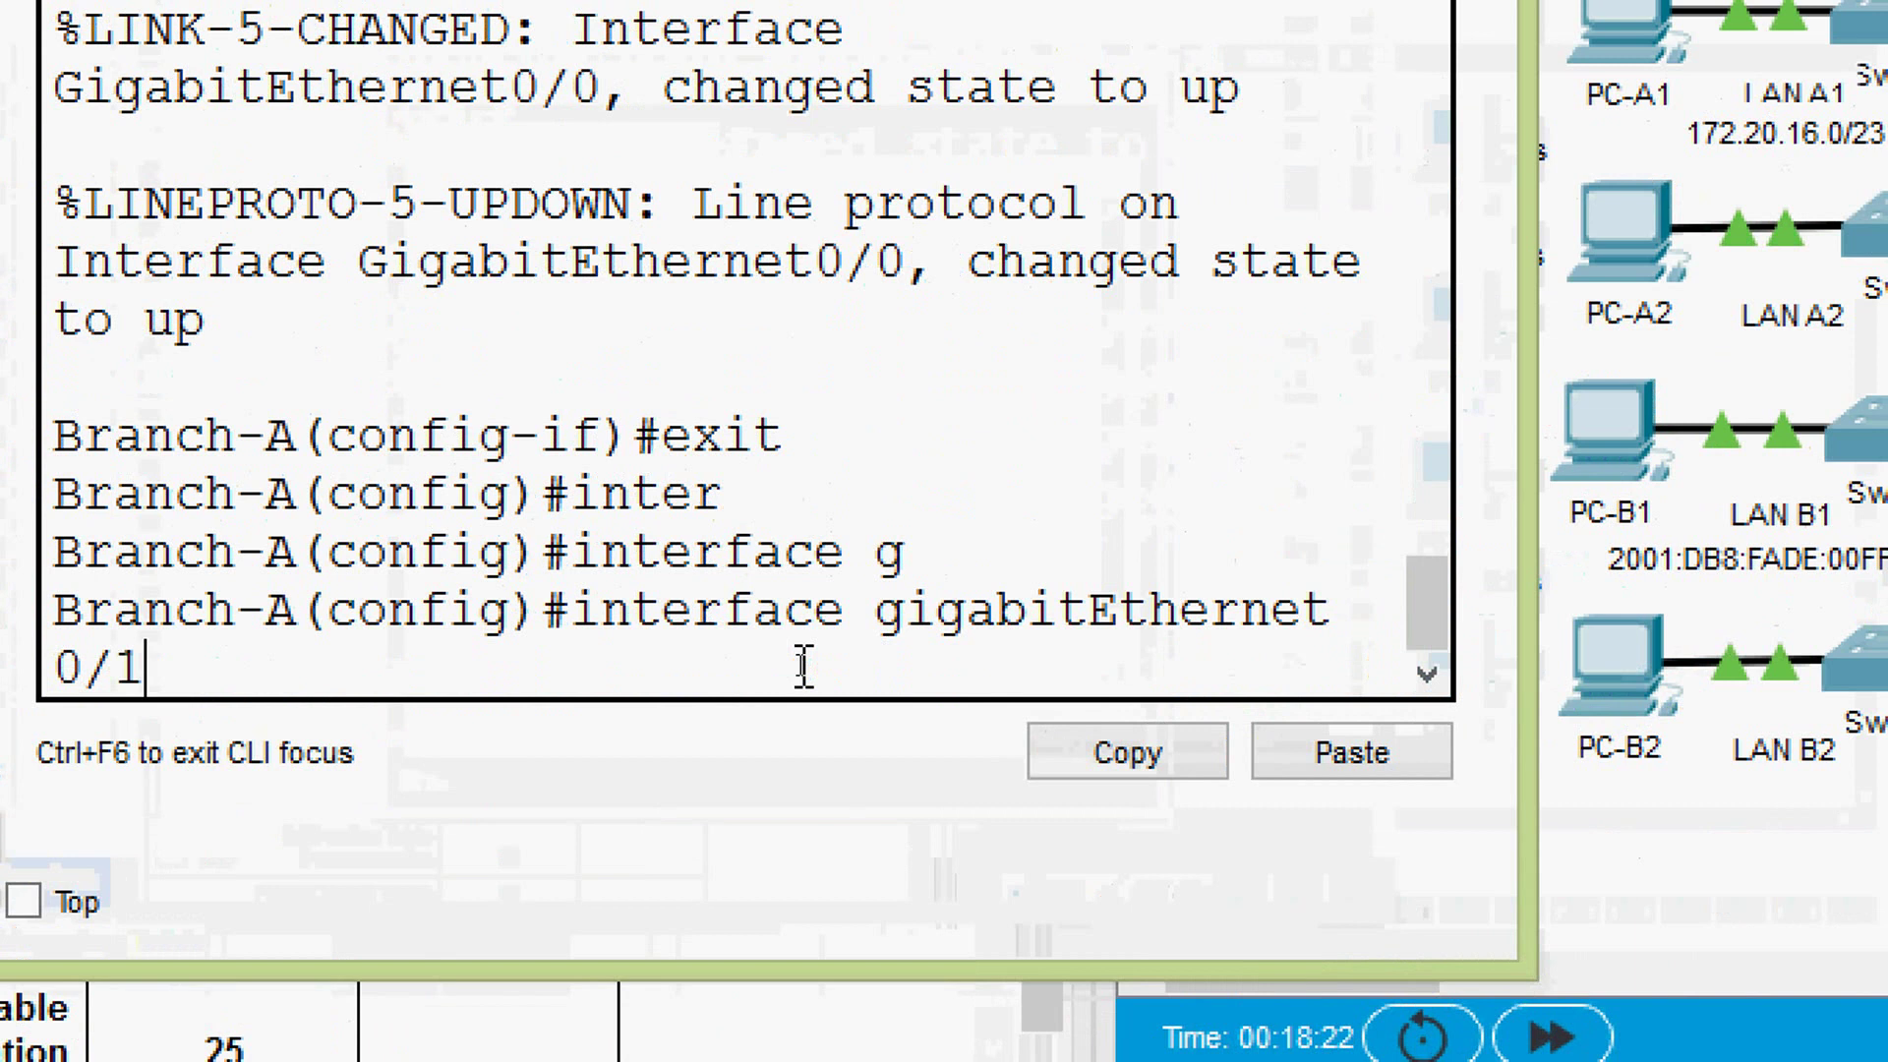
key(Return)
- Describe G0/1 as LAN_A2 and start its ip address command
text(de)
key(Tab)
text(sc)
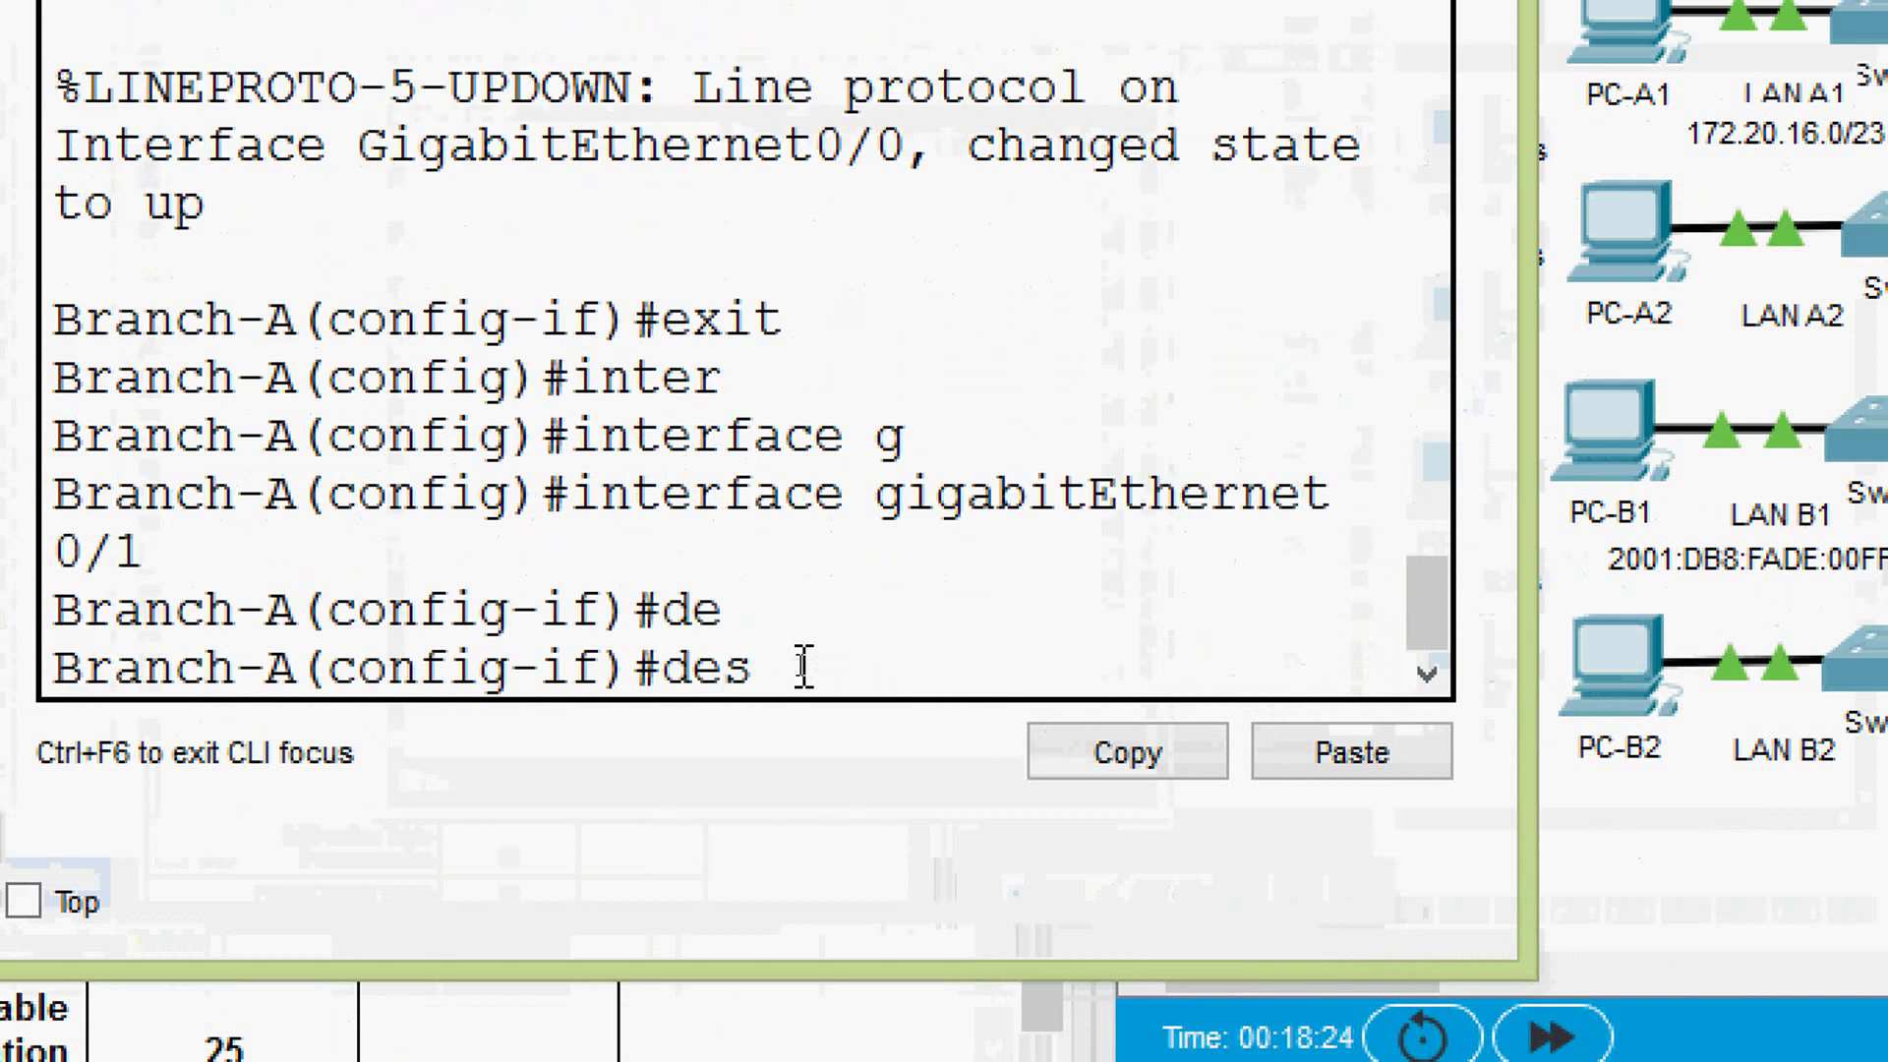
key(Tab)
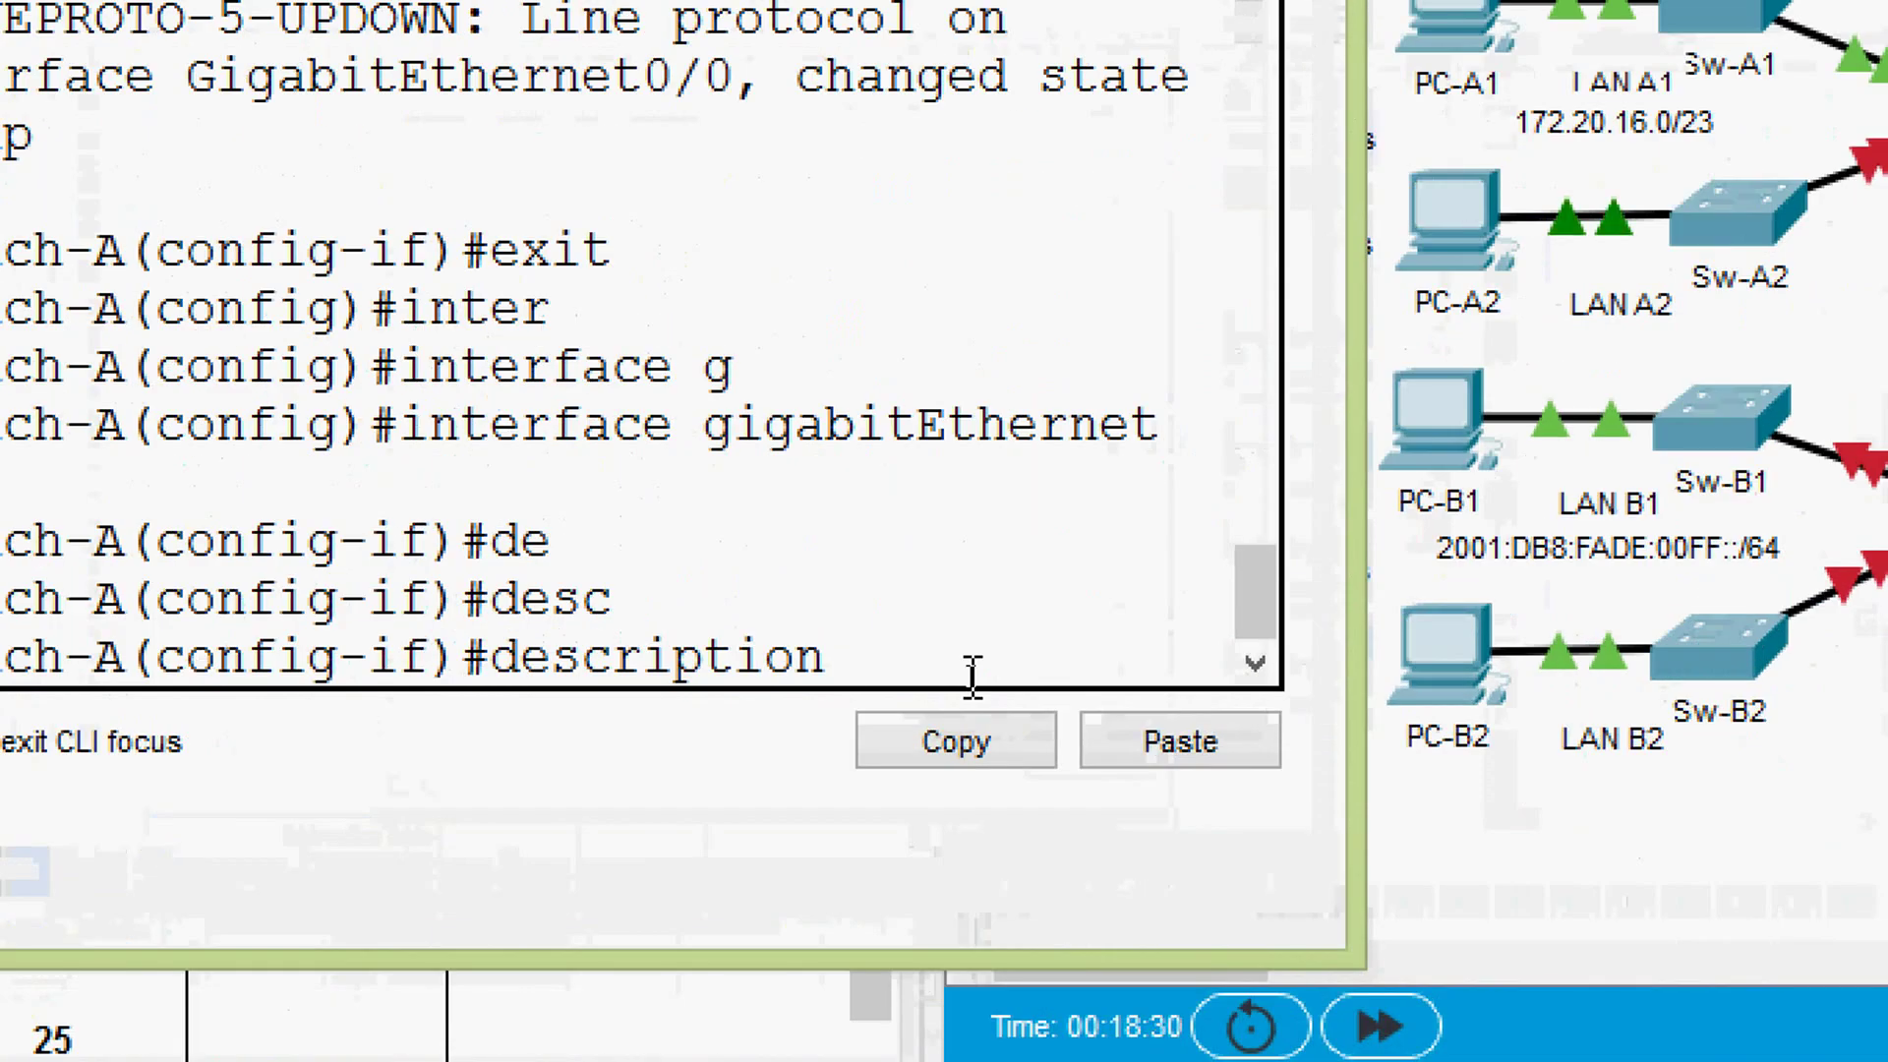
text(LAN A)
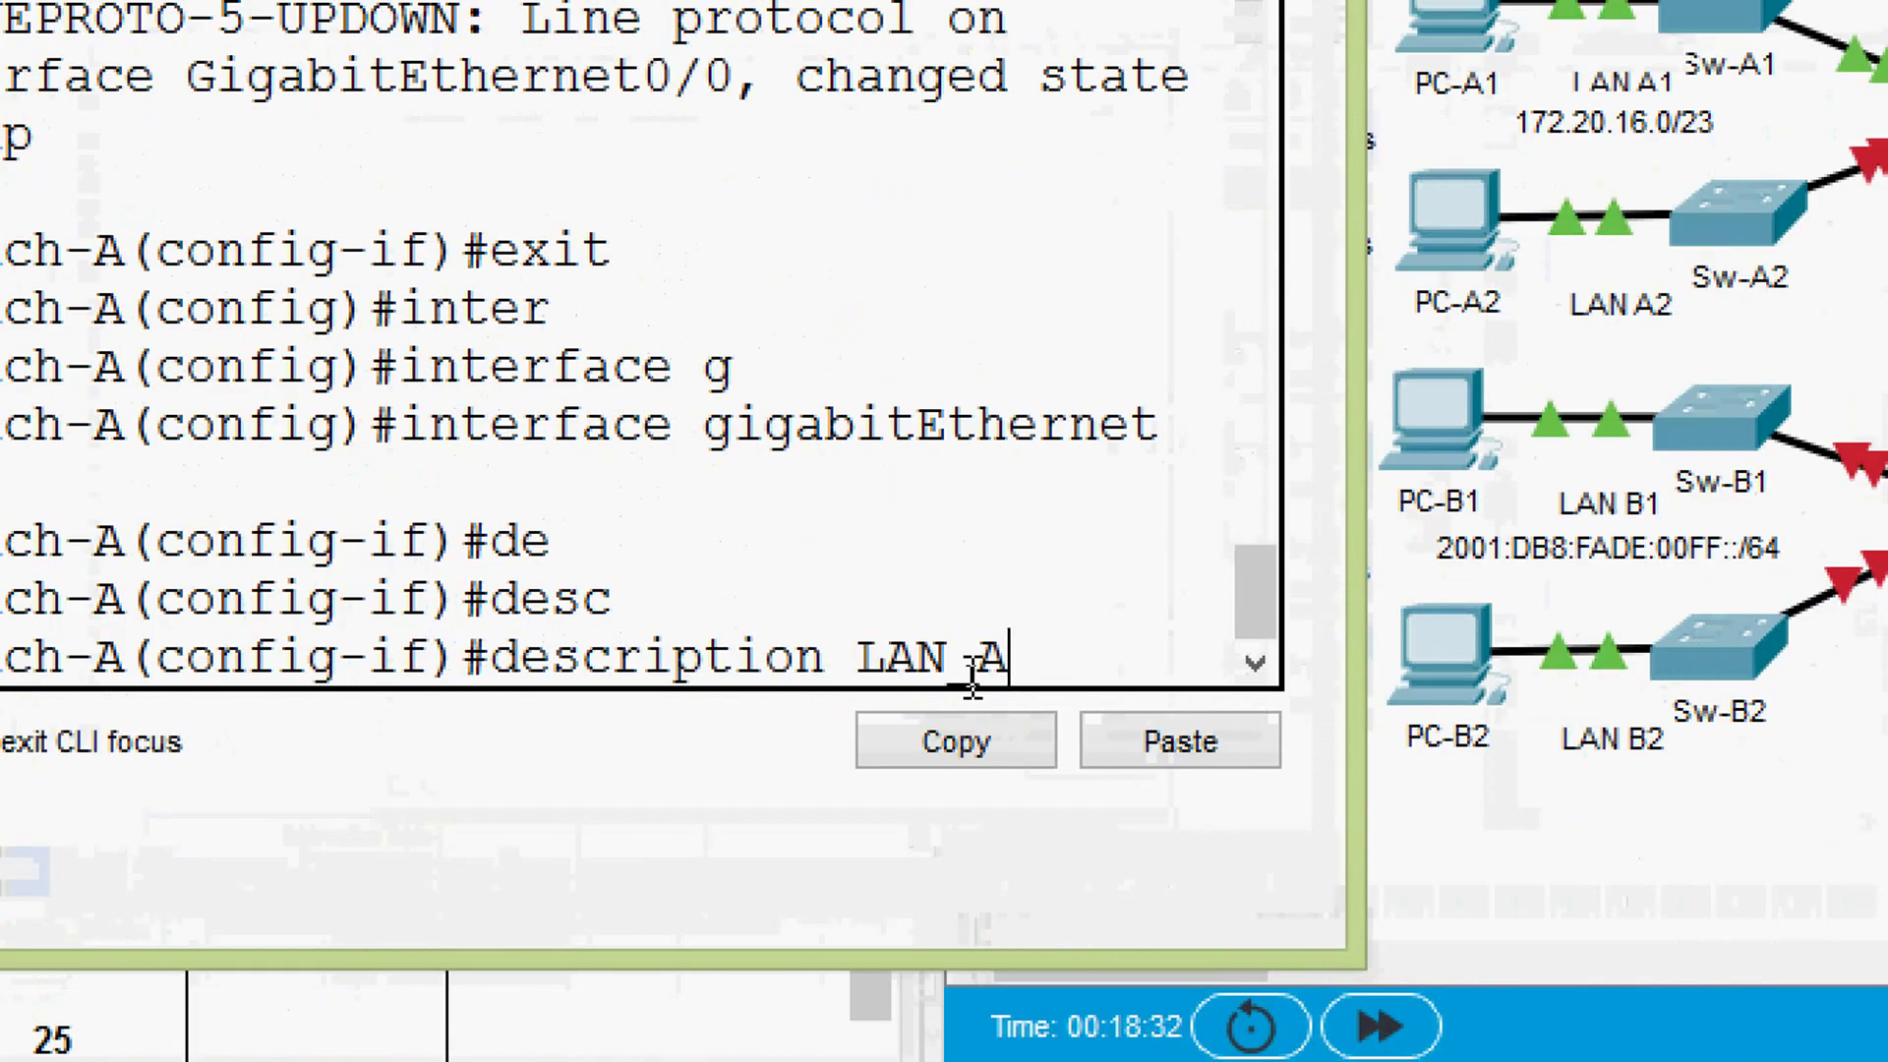
text(2)
key(Return)
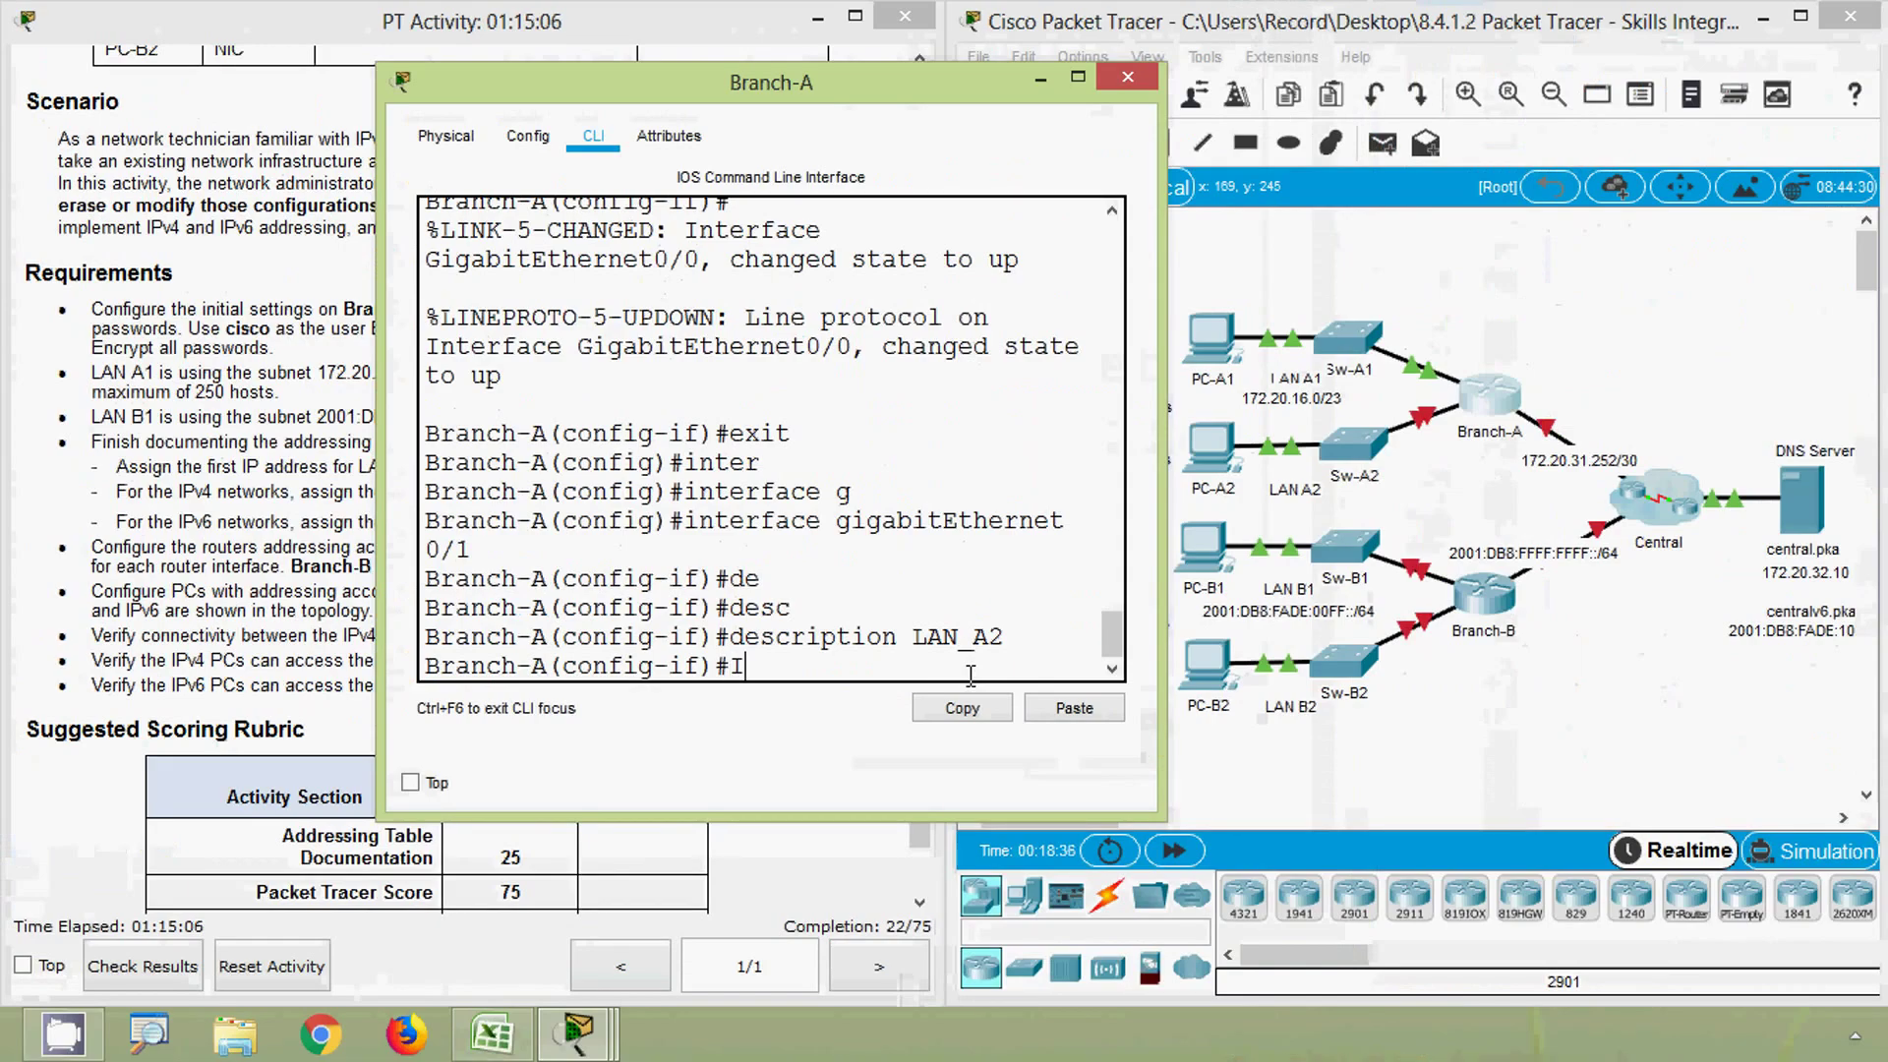
text(IP AD)
key(Tab)
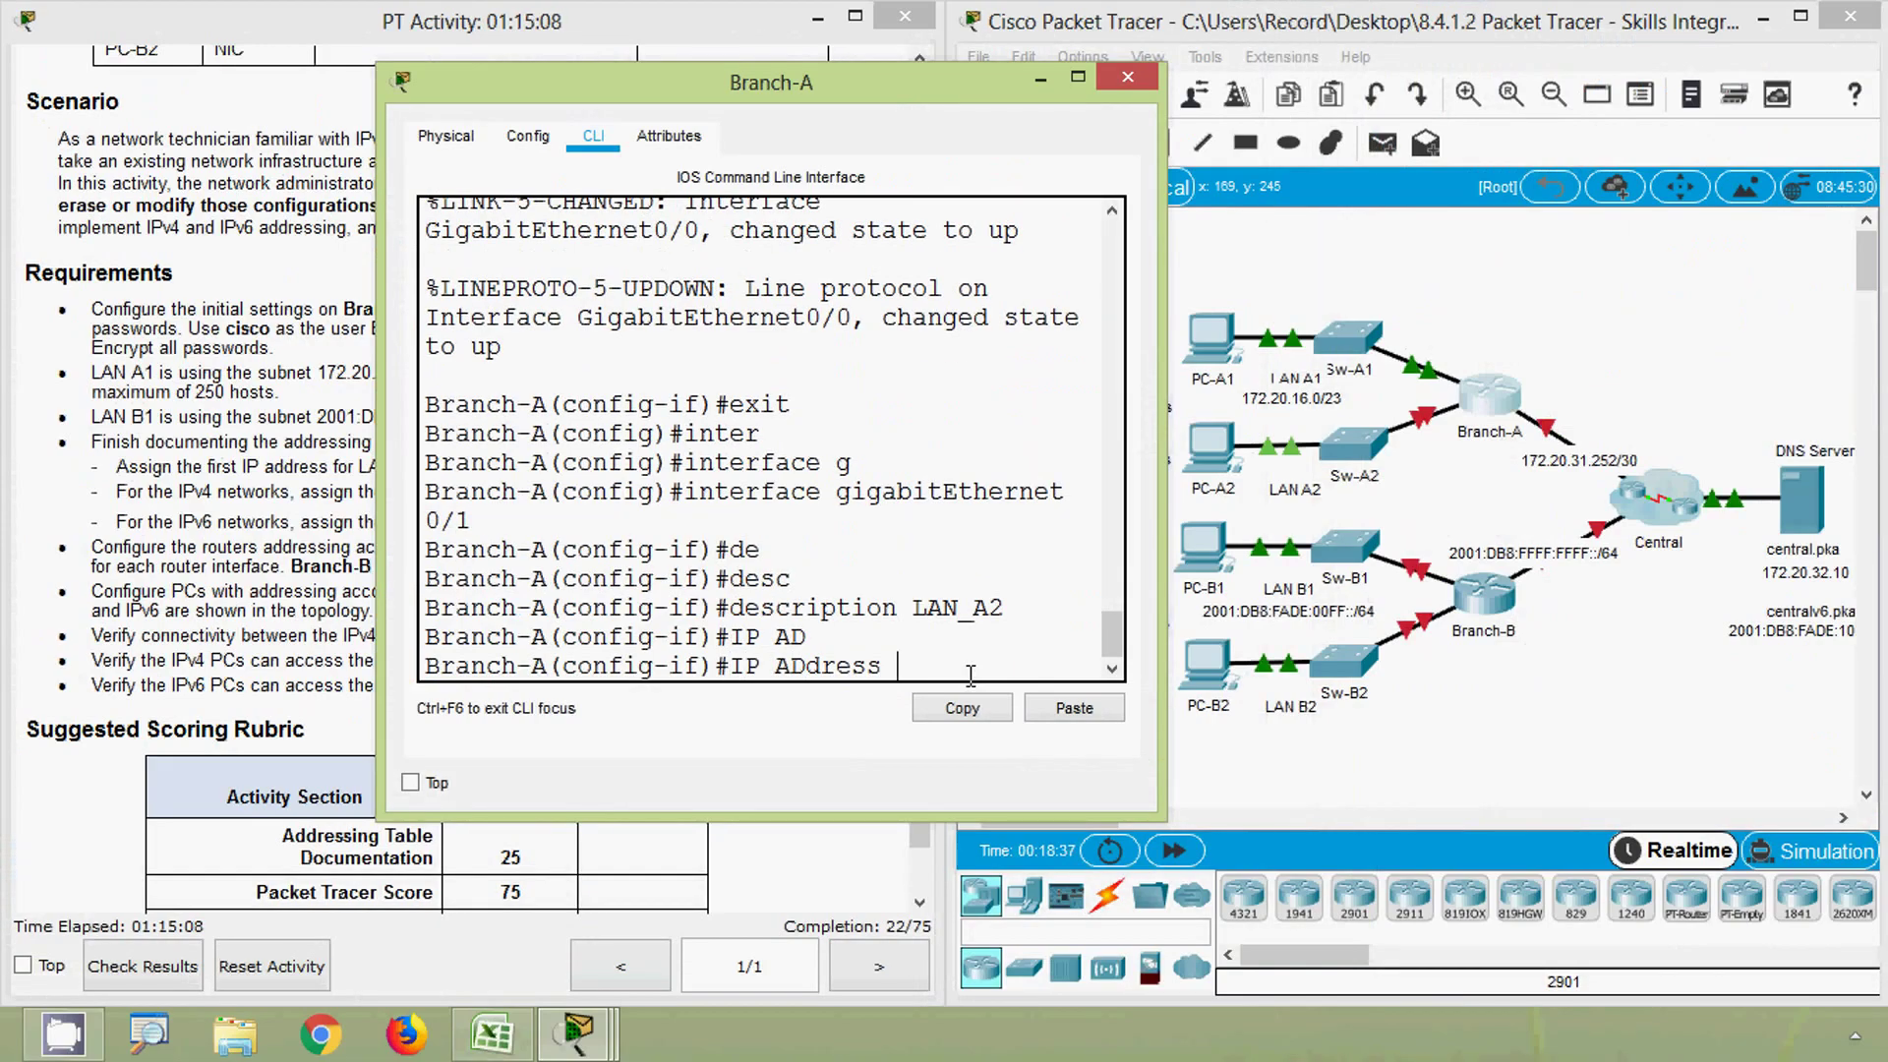
click(492, 1032)
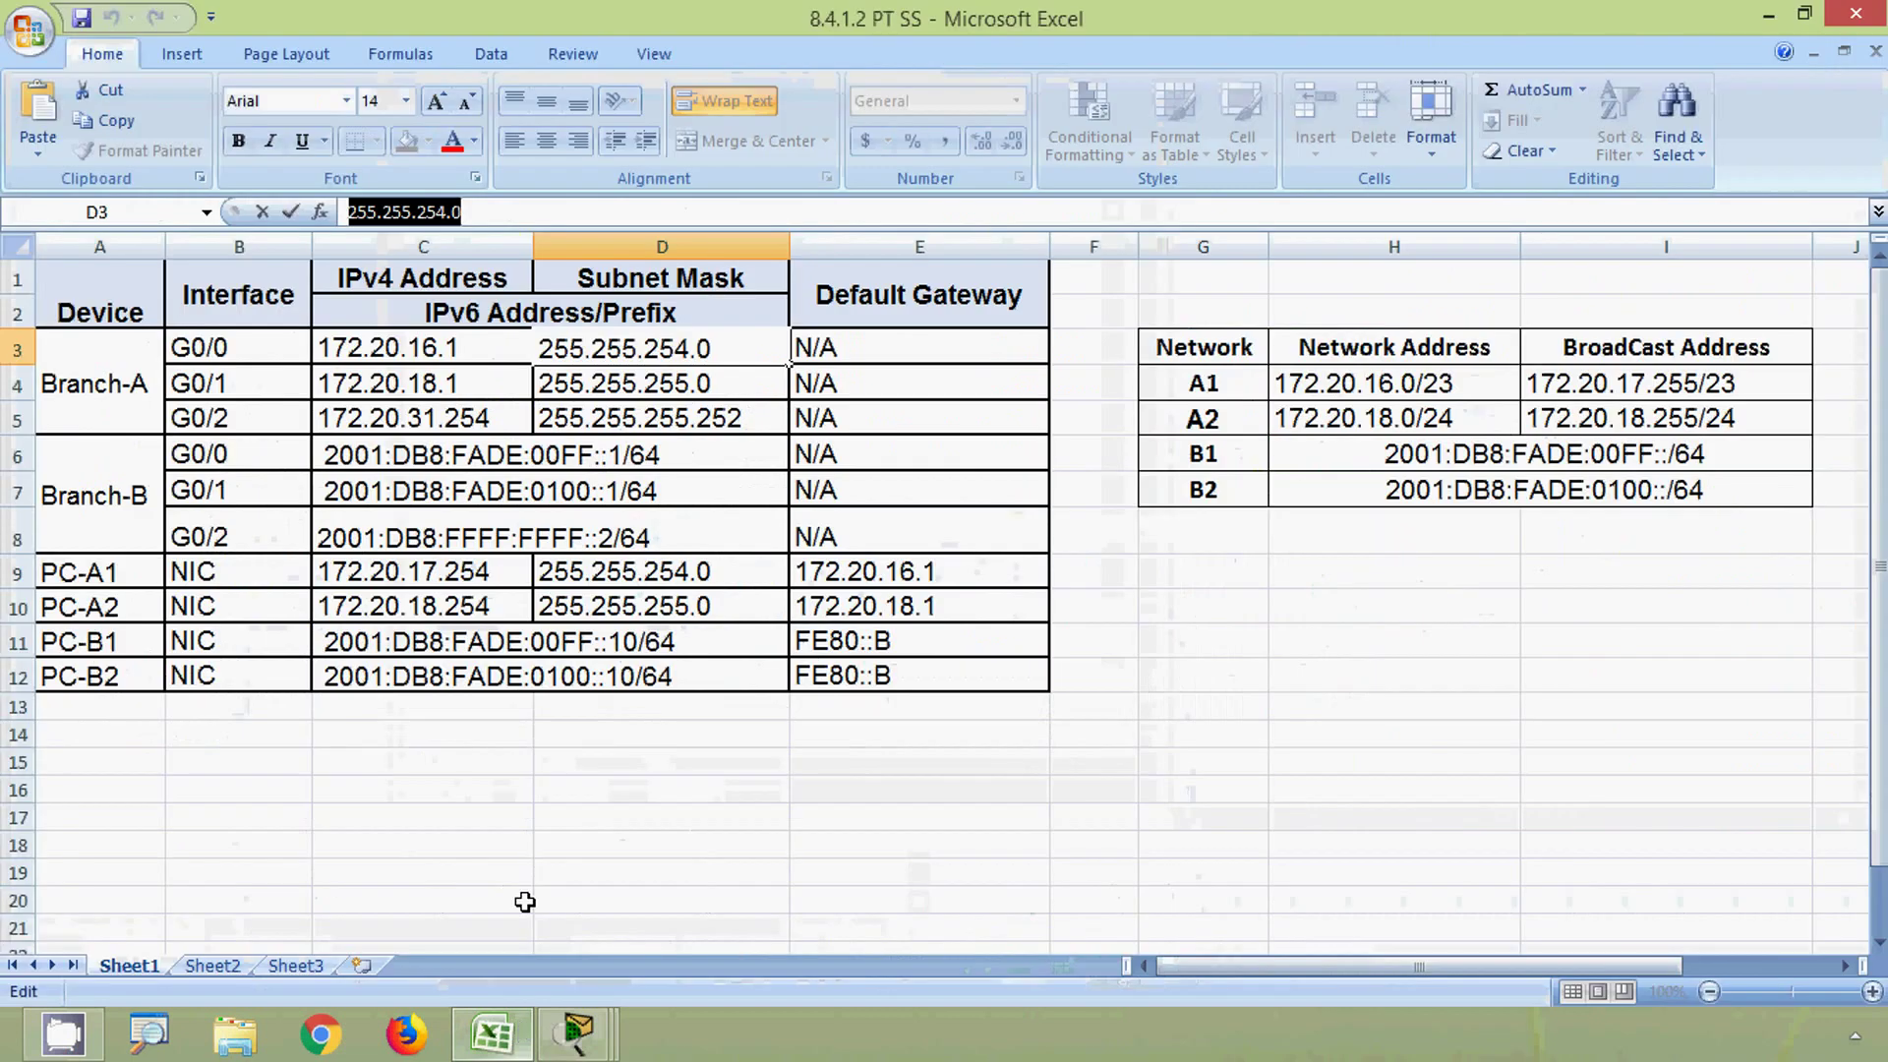
- Copy G0/1's address 172.20.18.1 from cell C4 and minimize Excel
click(384, 383)
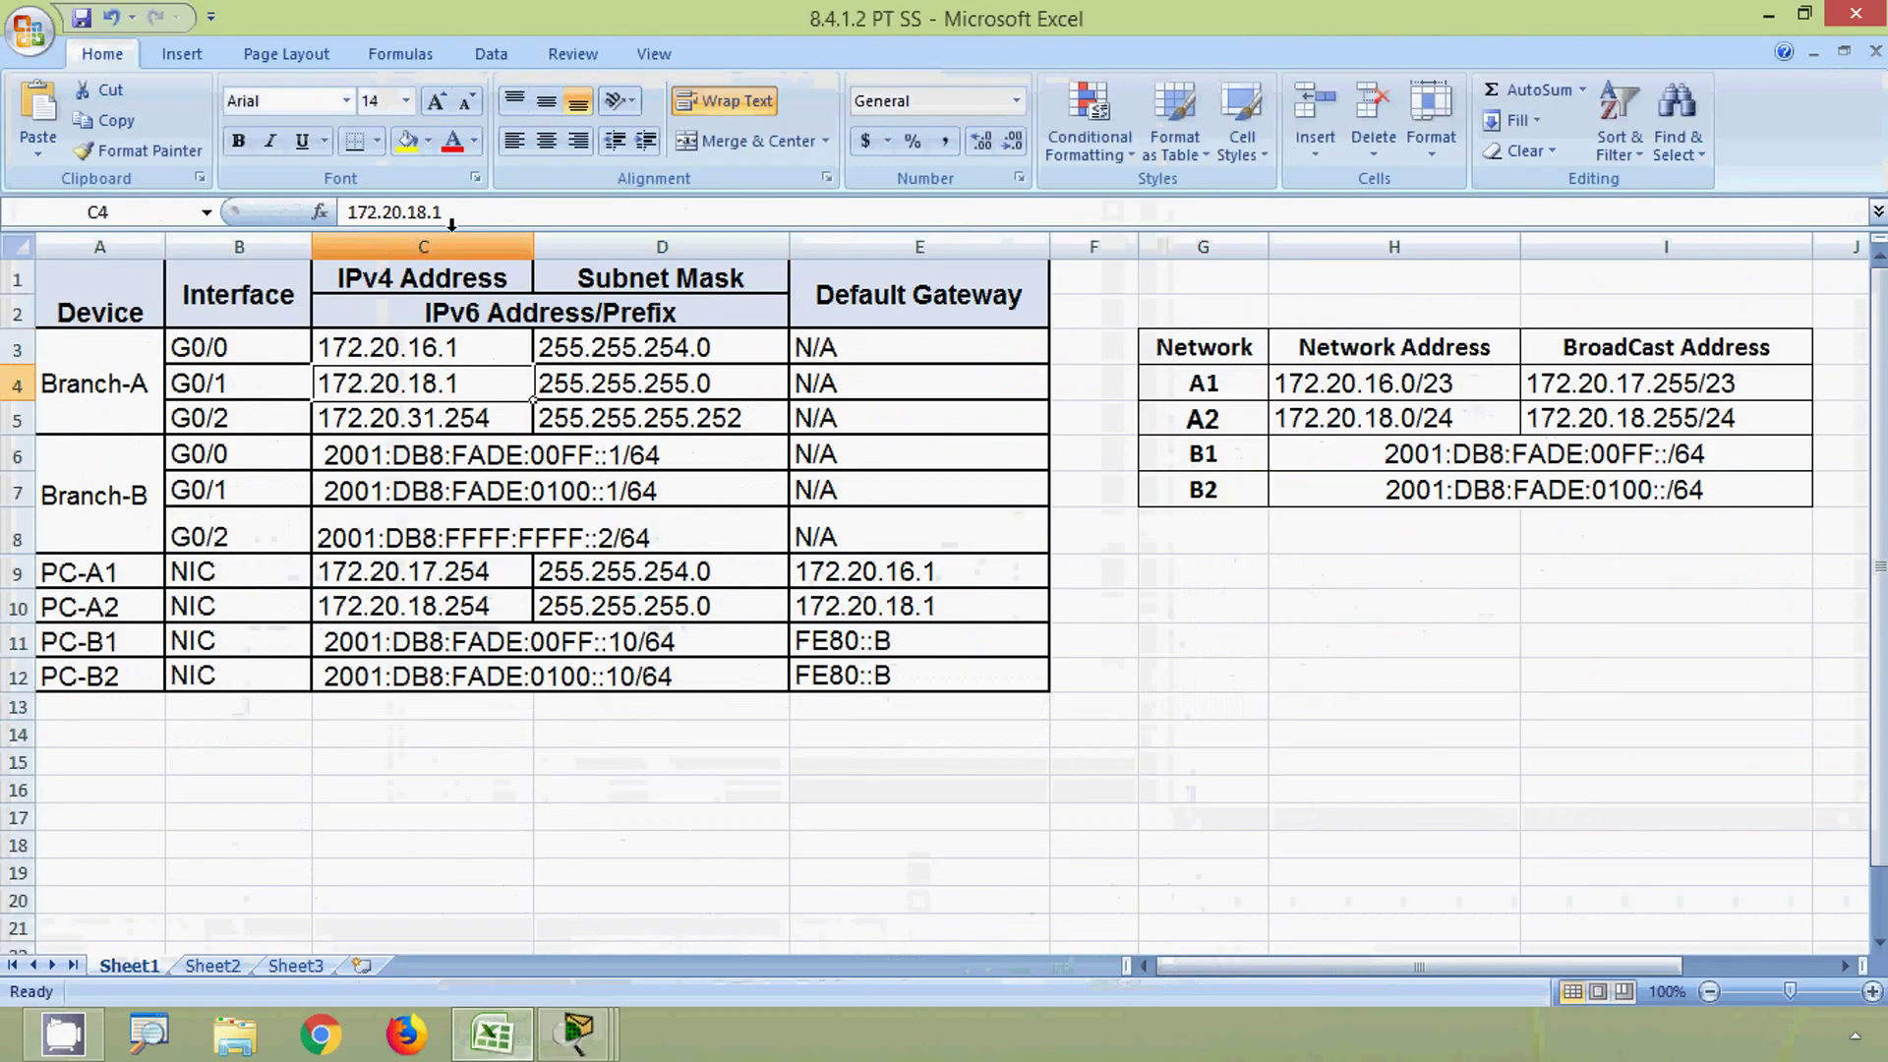
drag(454, 213, 321, 211)
key(ctrl+c)
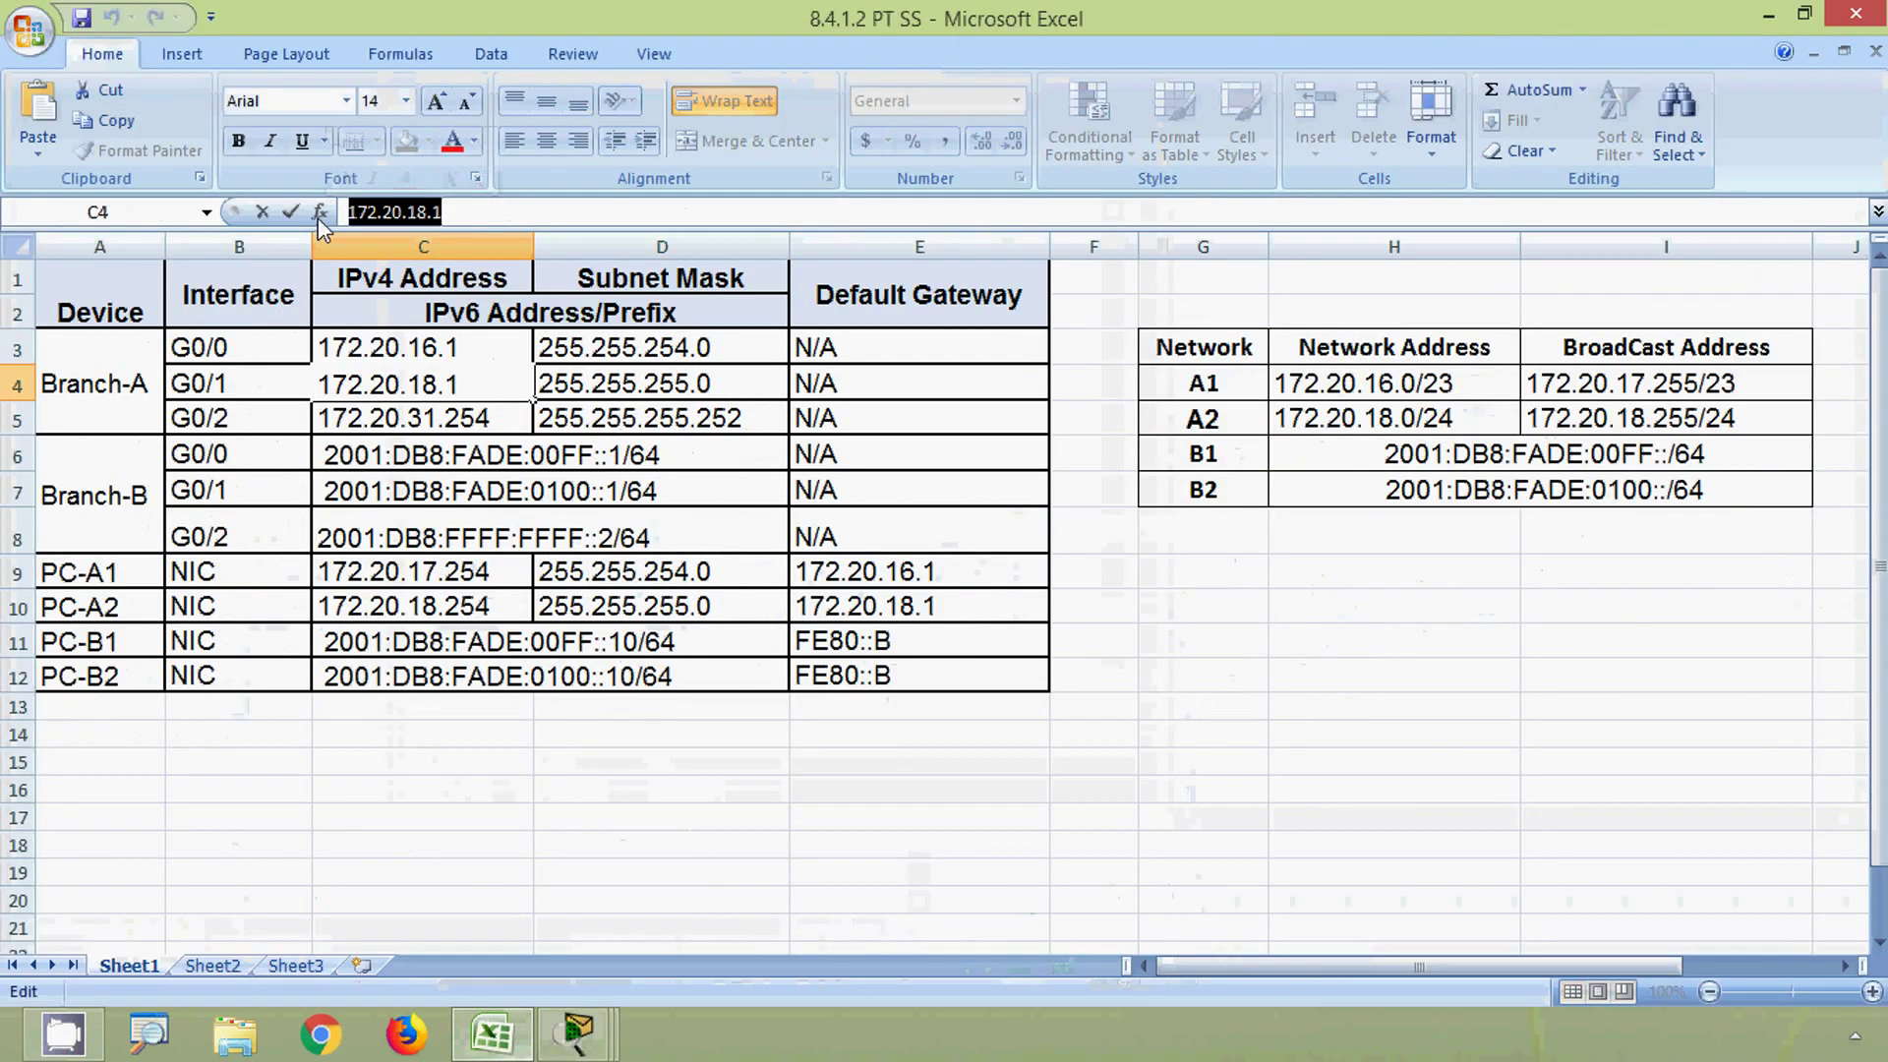
click(600, 383)
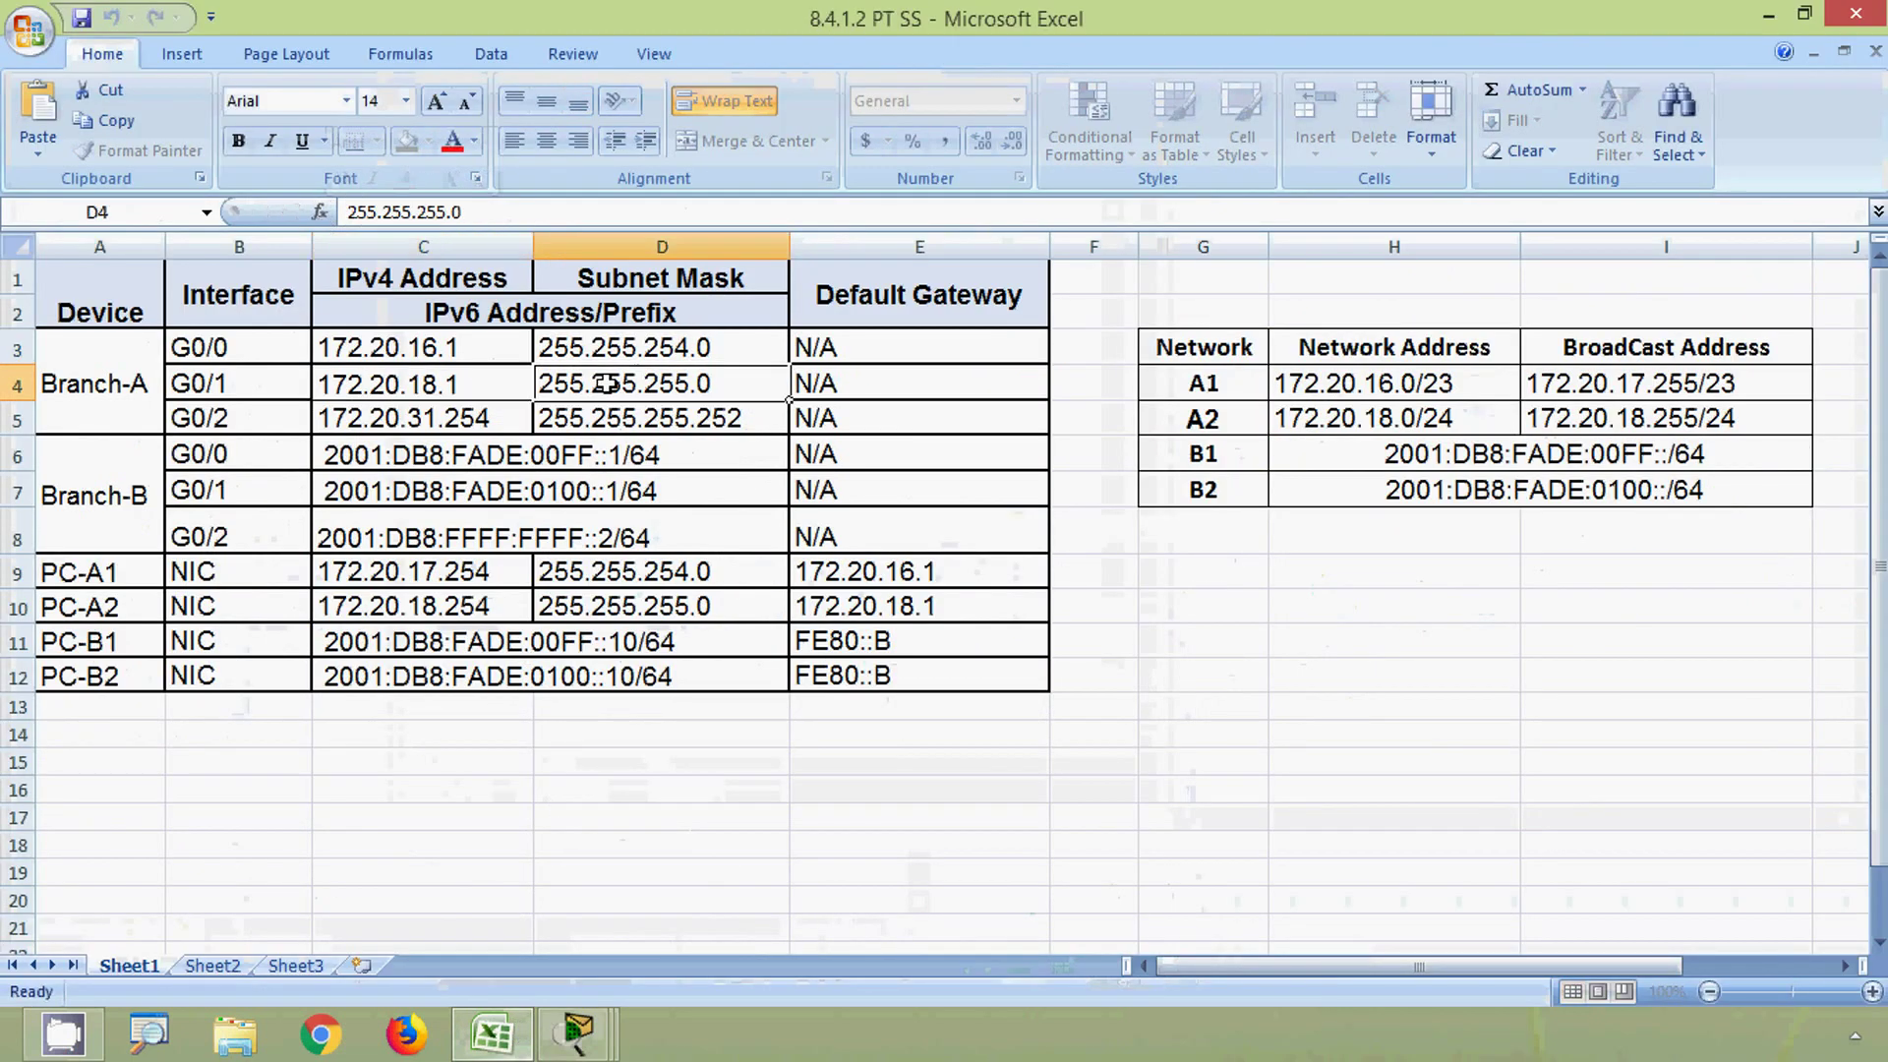
click(1799, 16)
click(1101, 92)
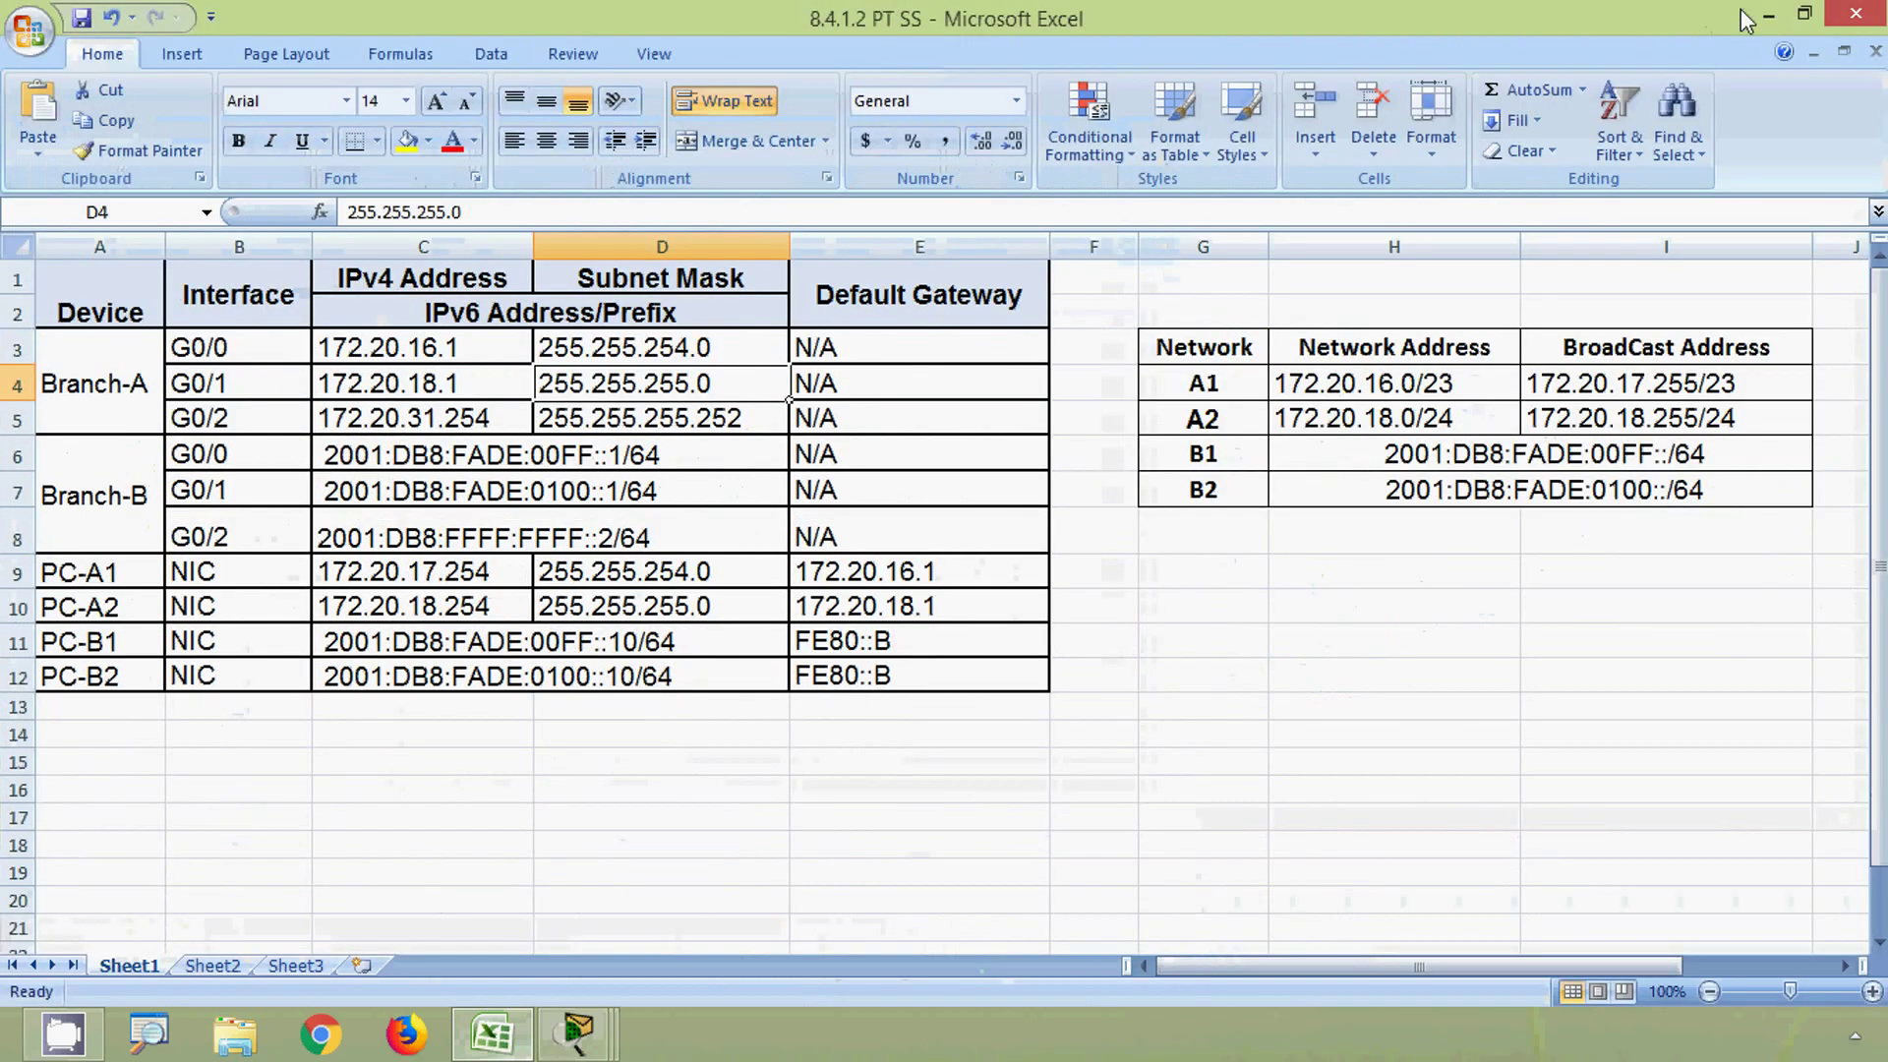
click(1748, 13)
- Assign G0/1 172.20.18.1 255.255.255.0 and enable it with no shutdown
click(1060, 708)
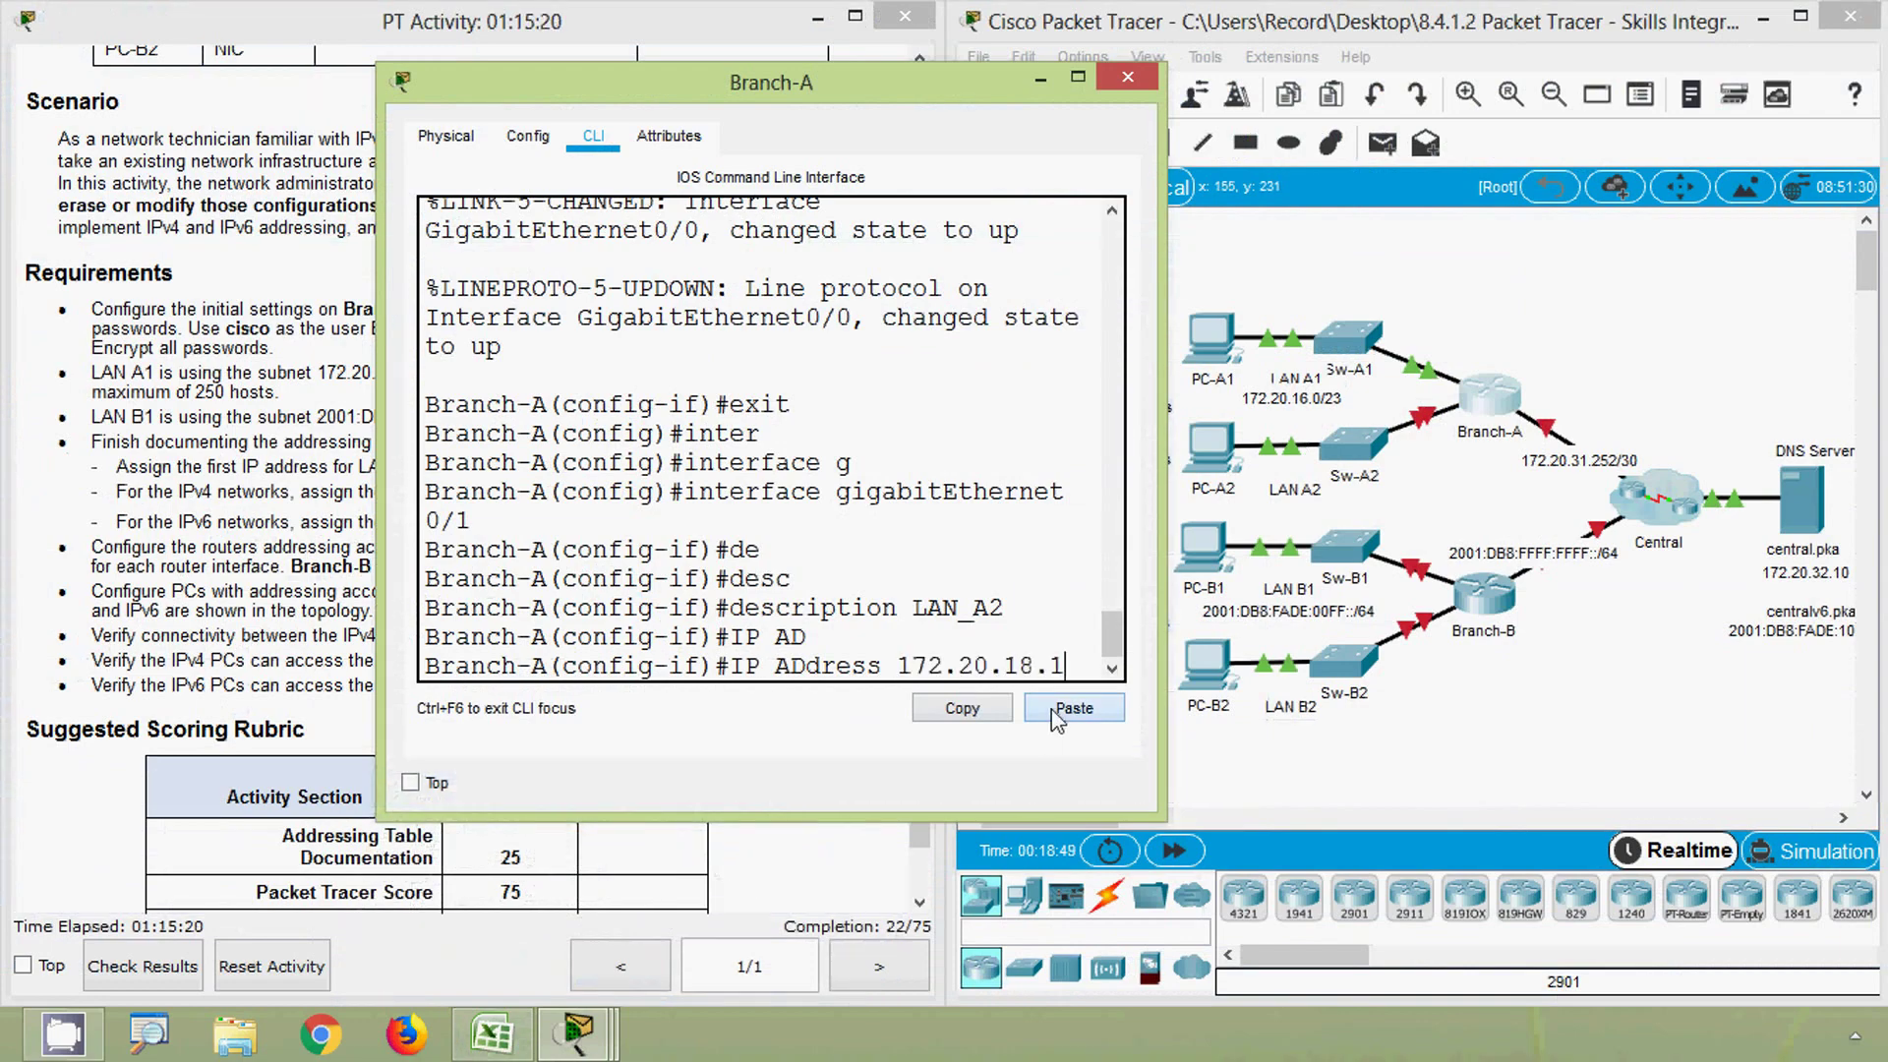
text(255)
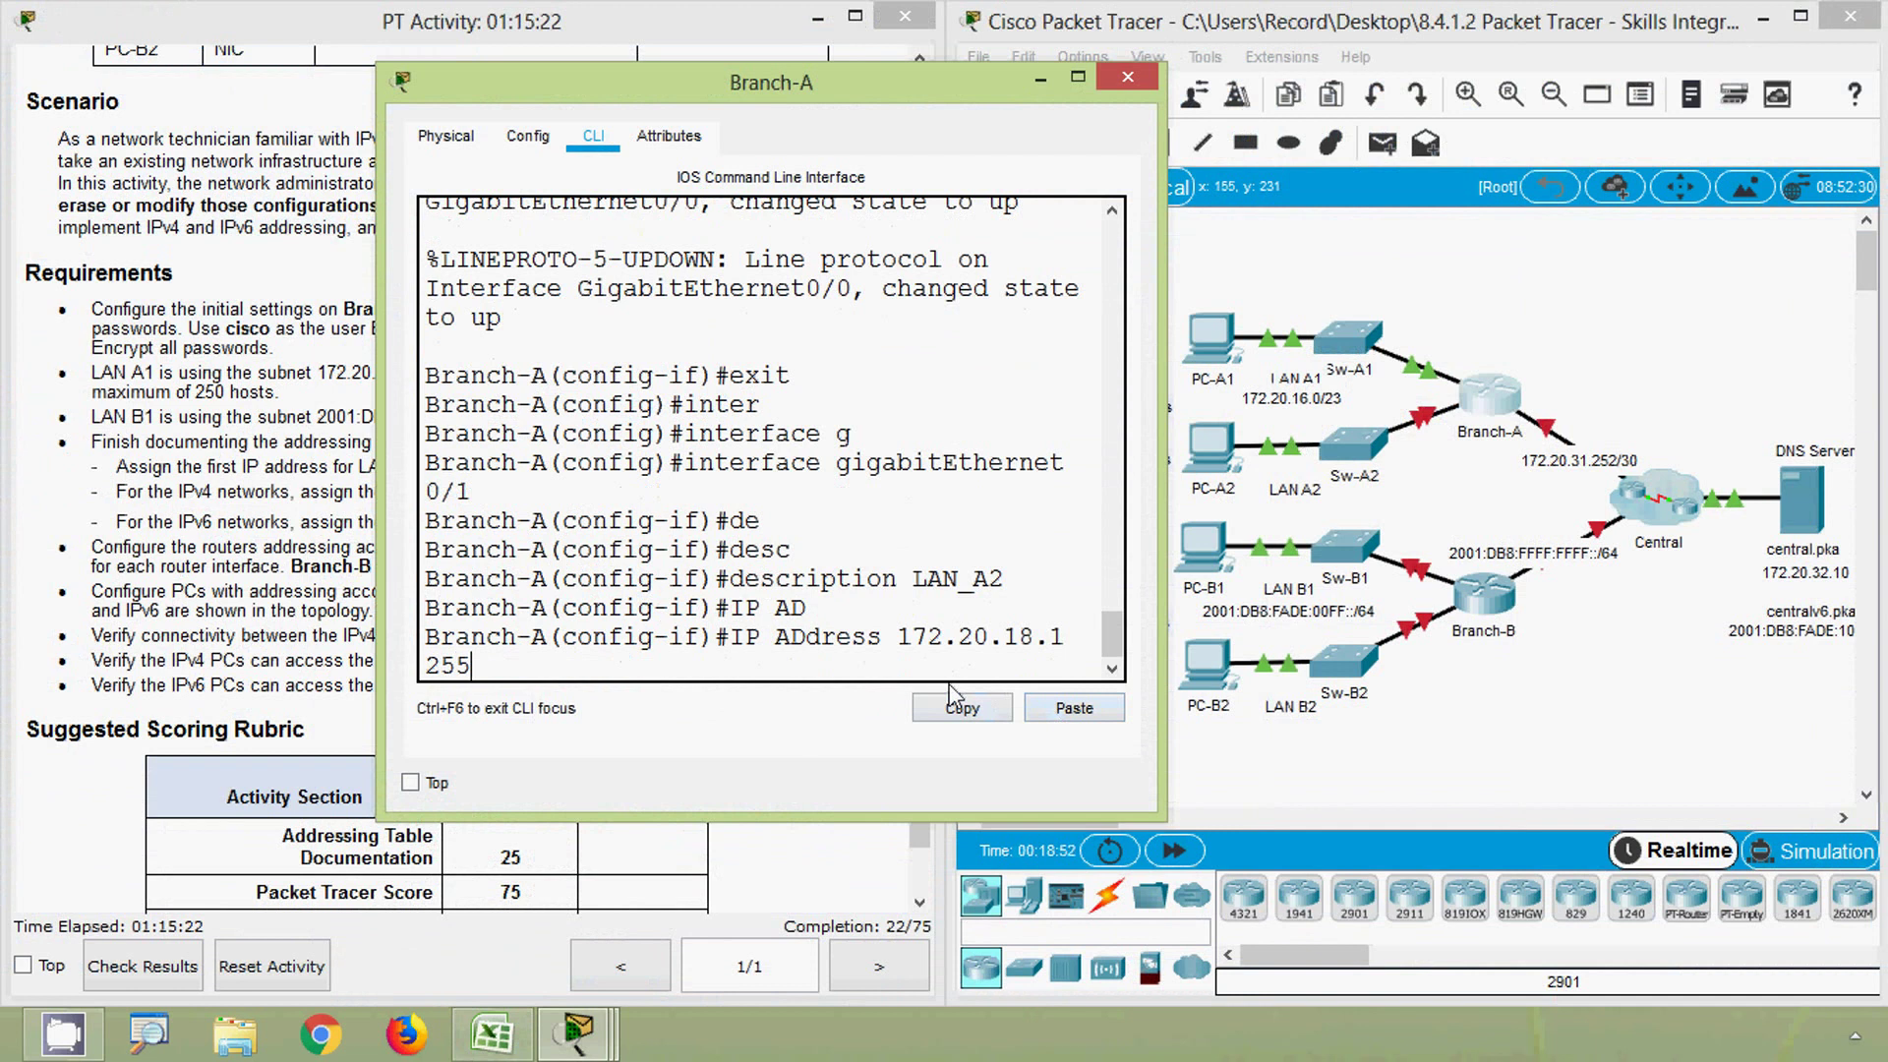
text(.255.255.0)
key(Return)
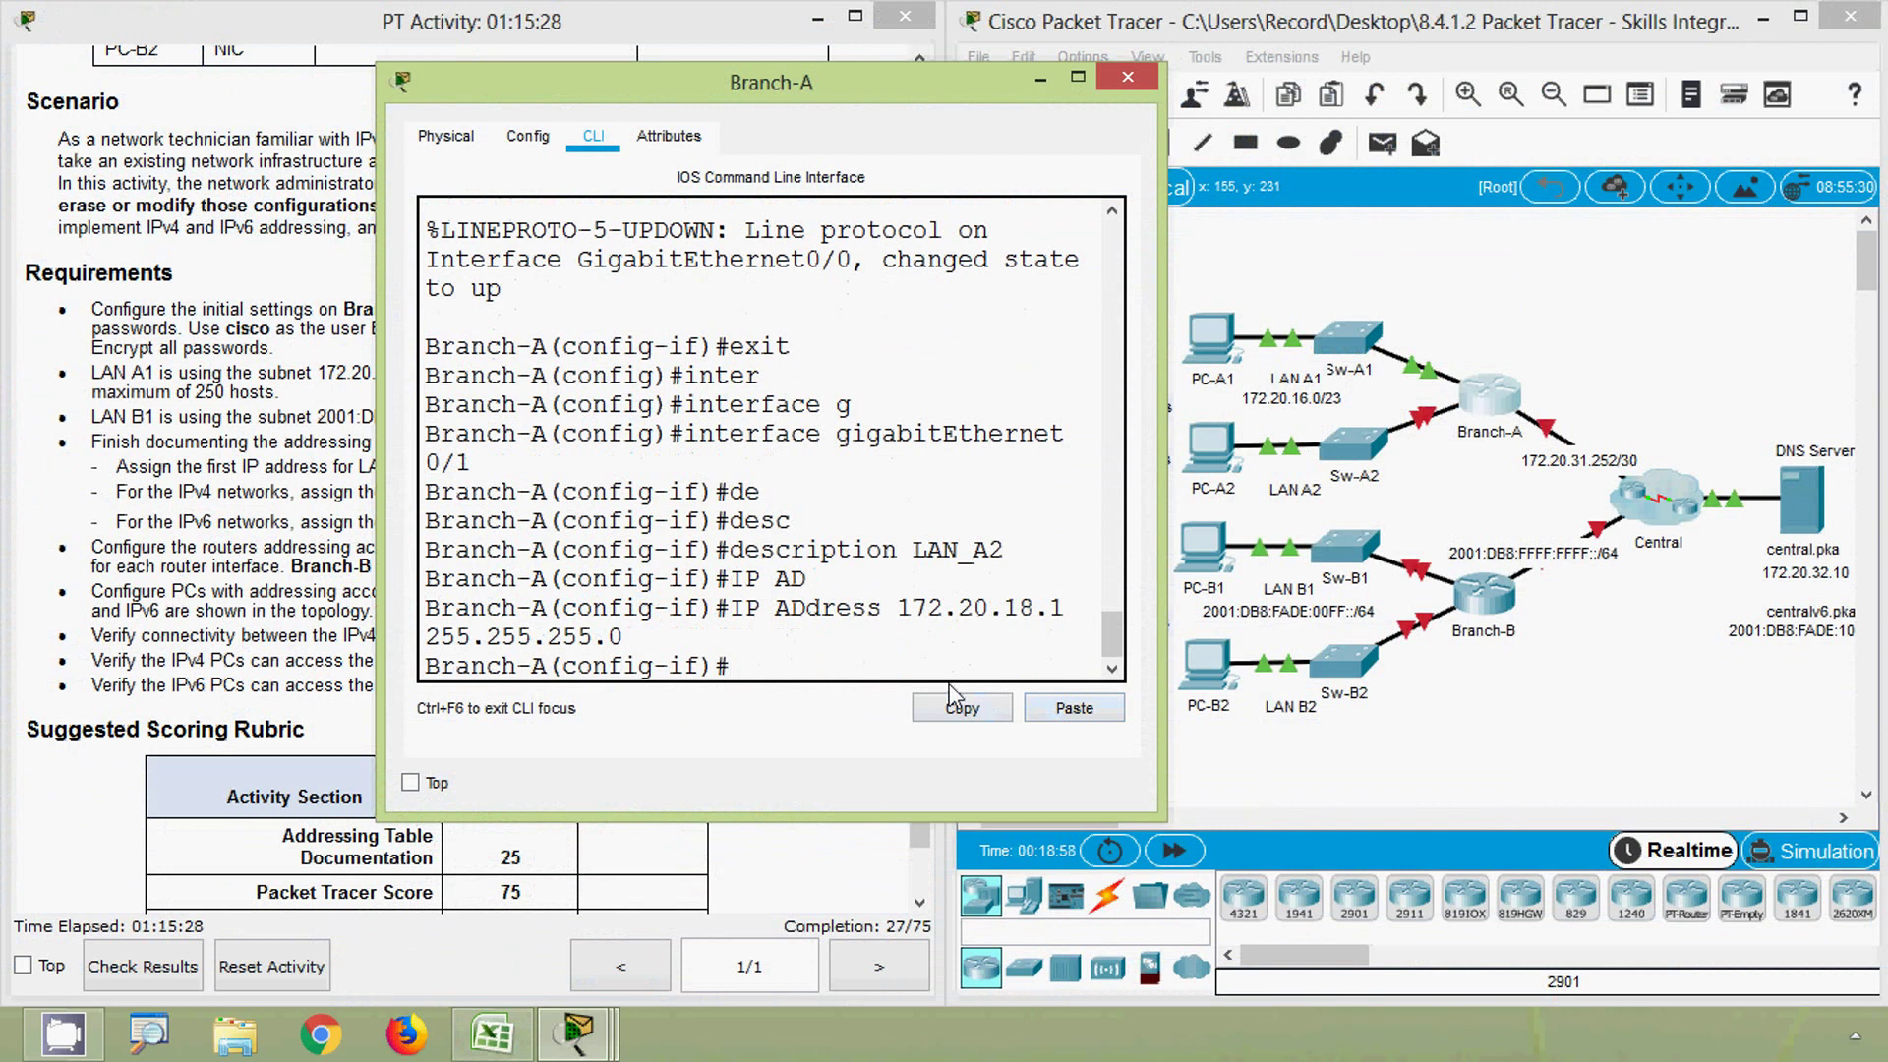
text(NO)
text(SH)
key(Tab)
key(Return)
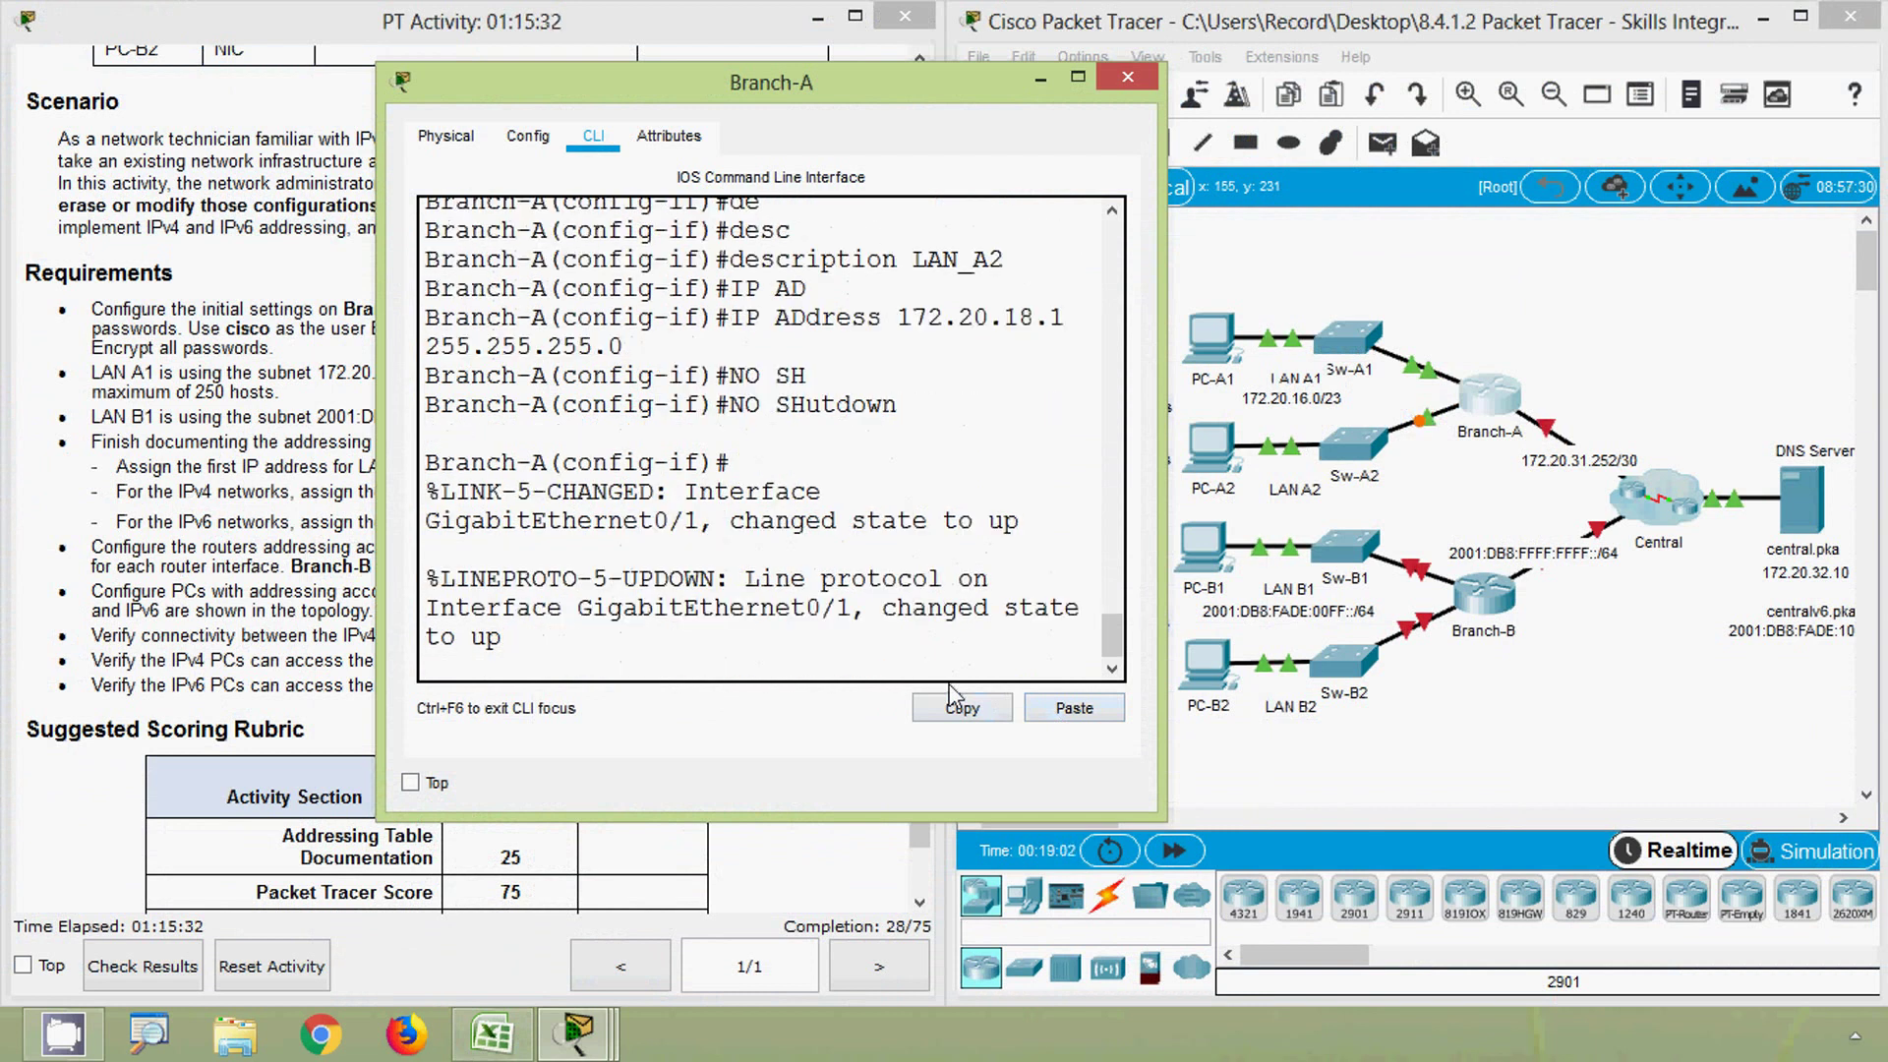
key(Return)
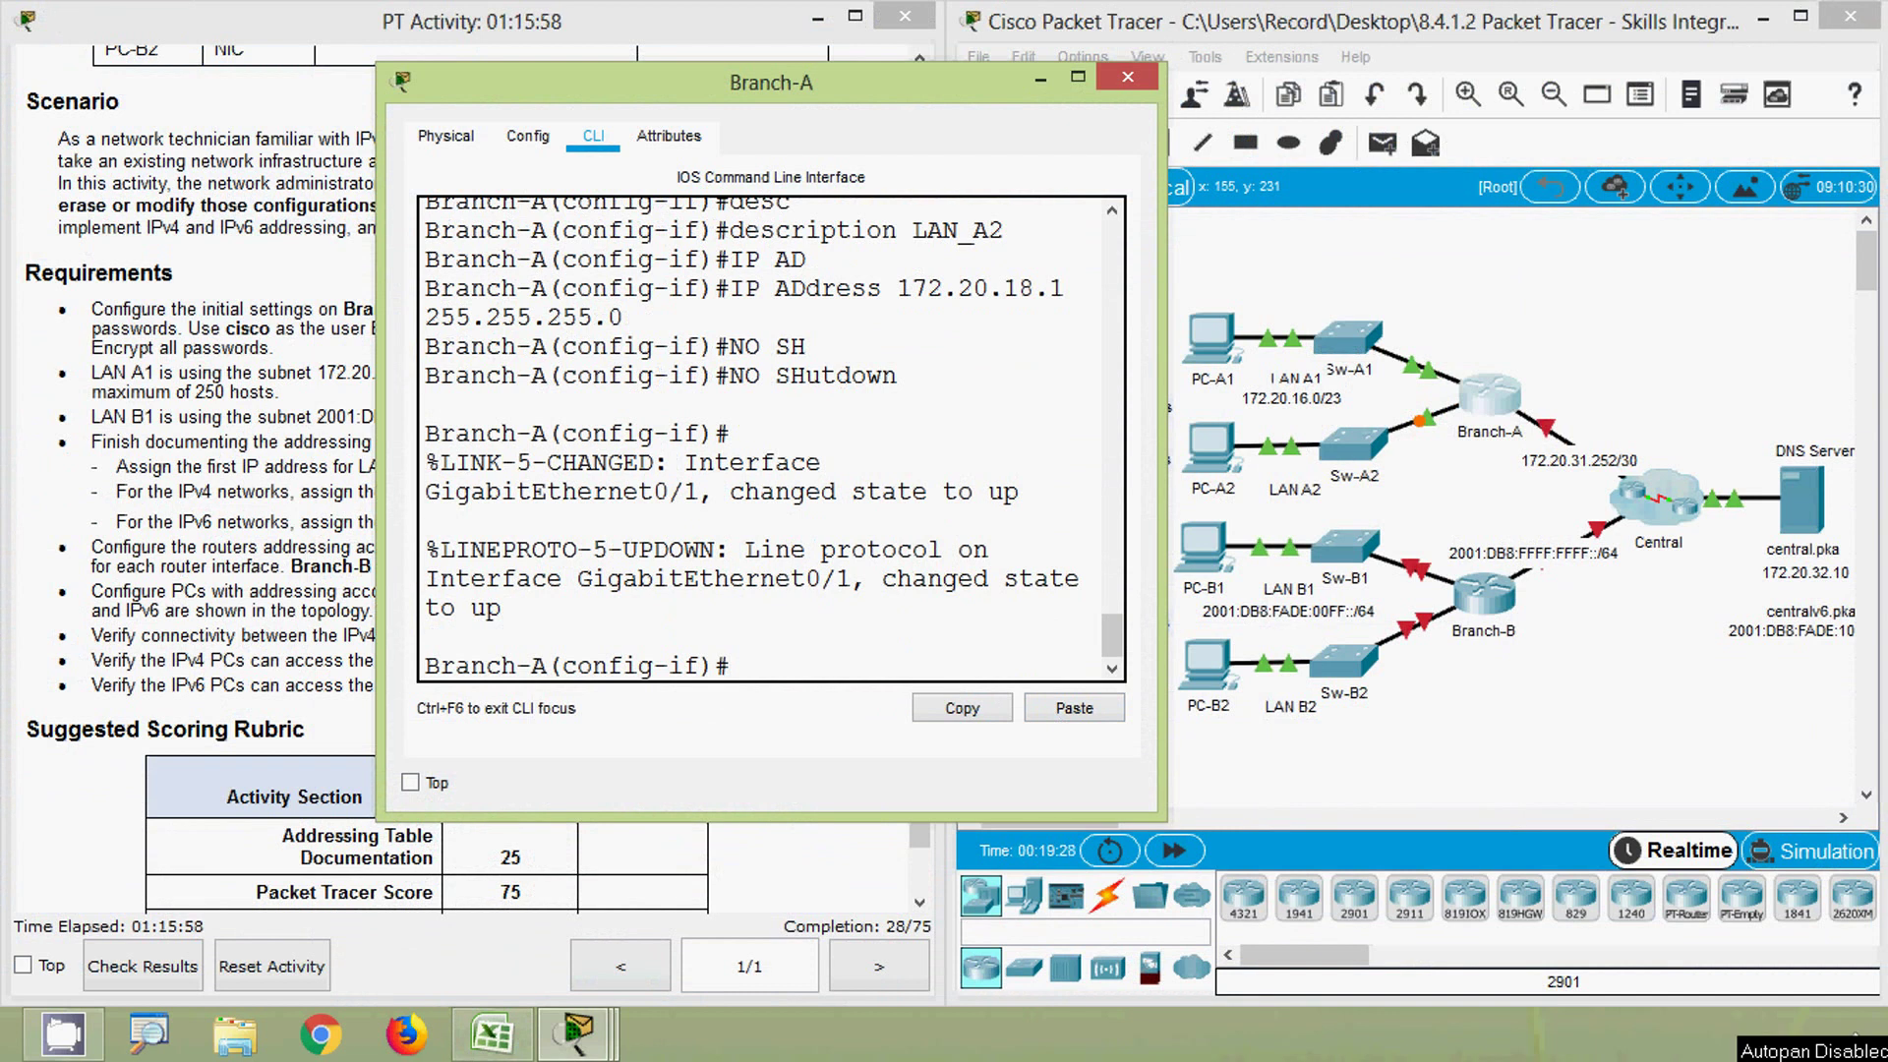
click(1546, 273)
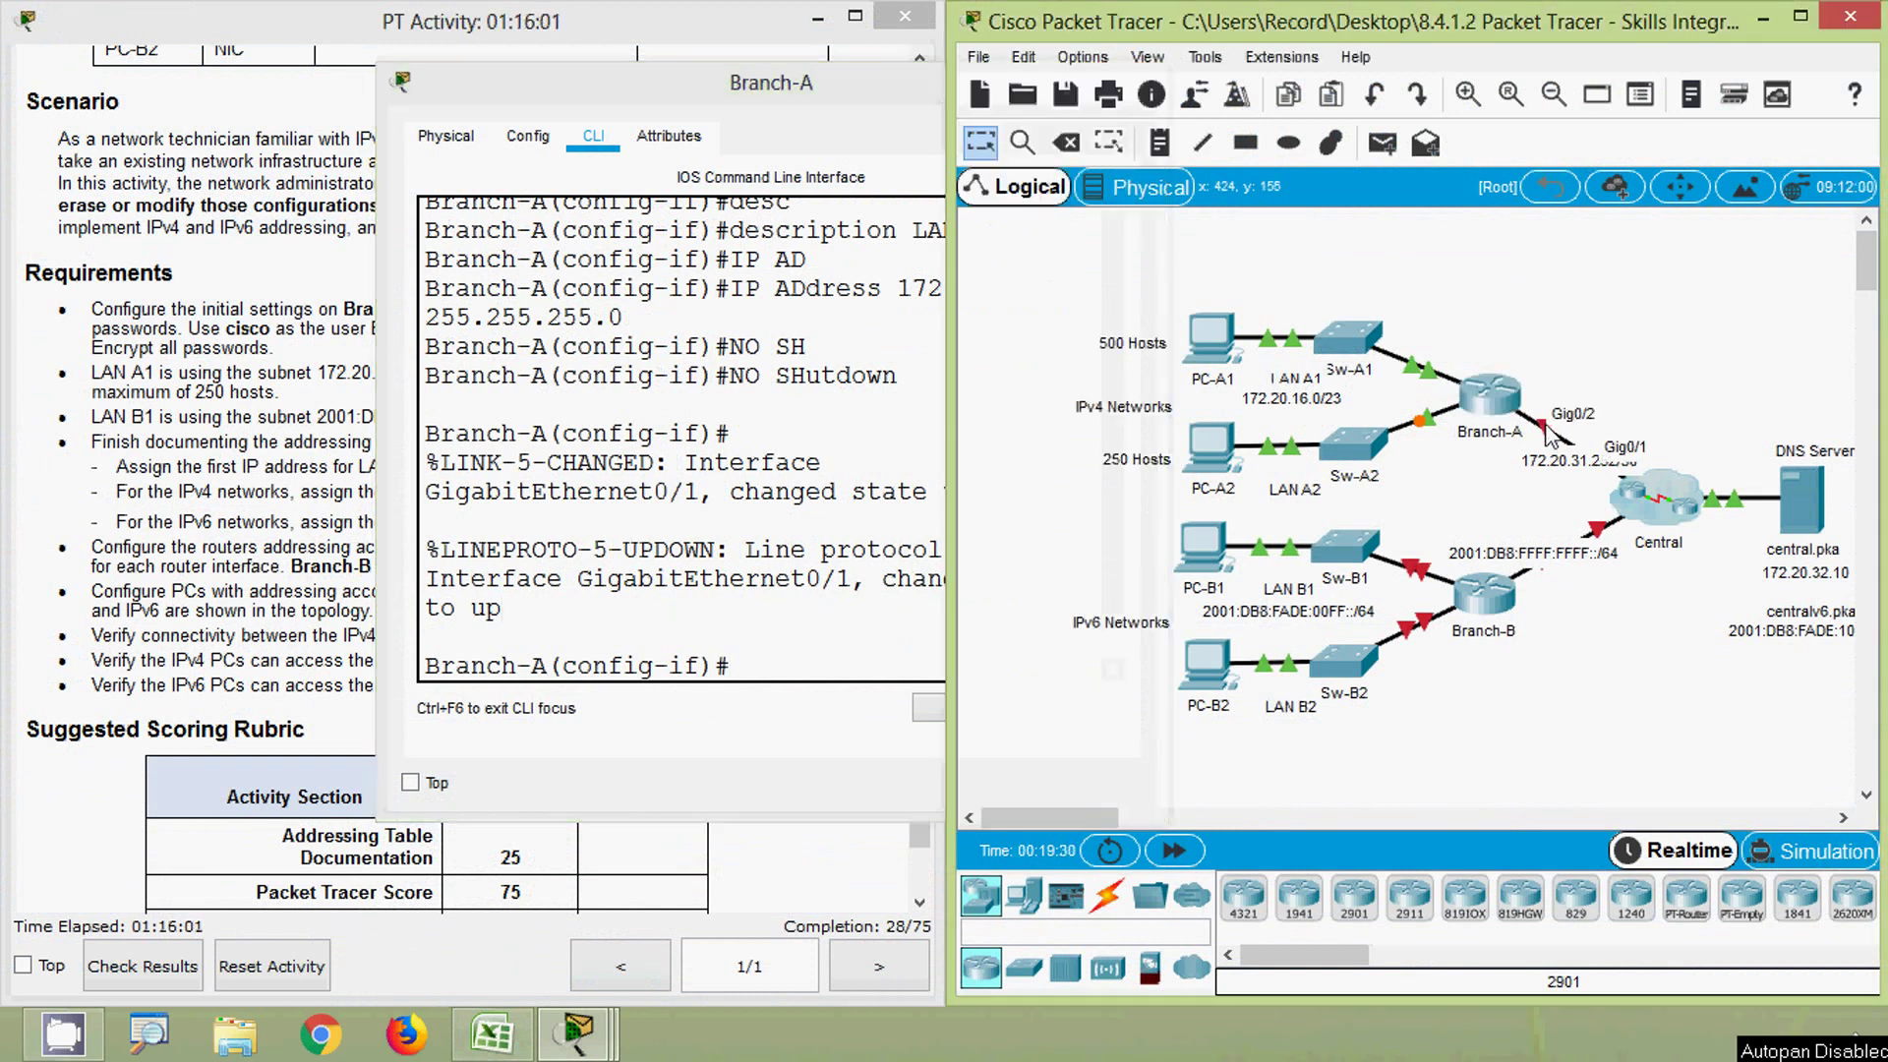
click(796, 673)
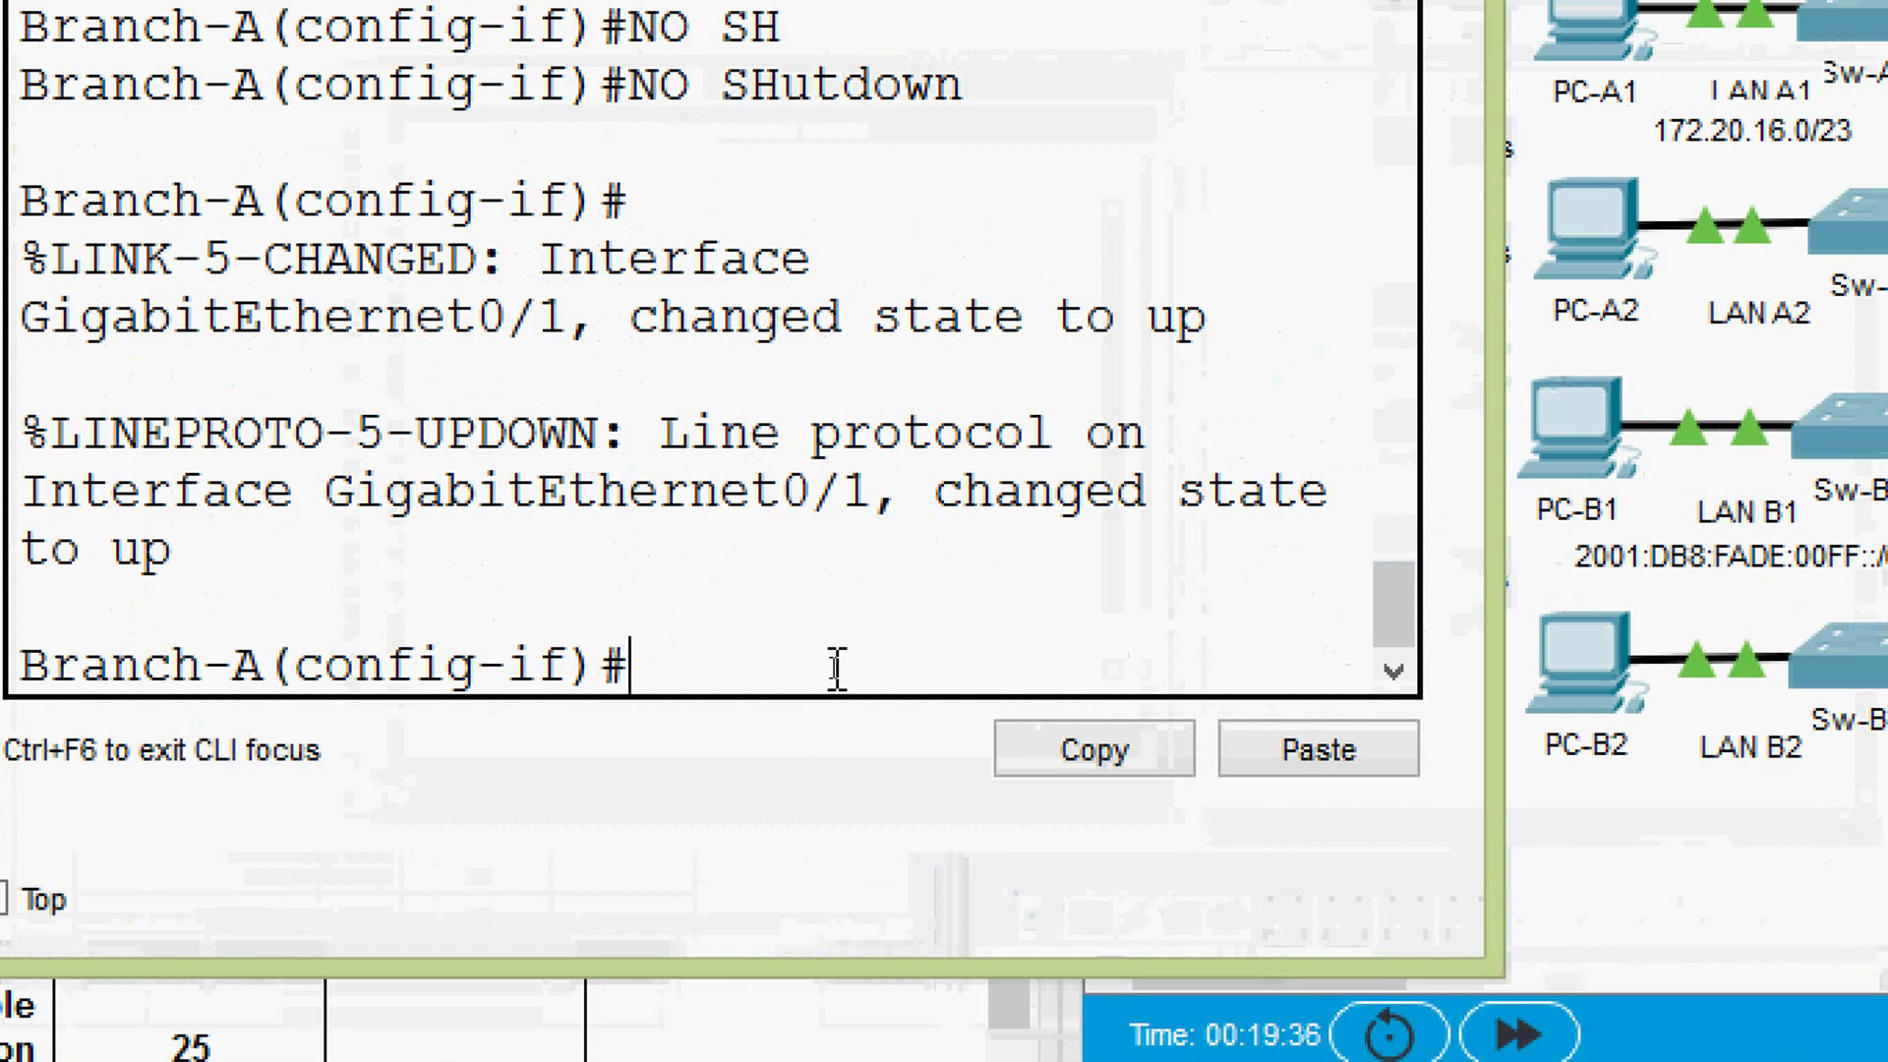
- Exit G0/1, select interface GigabitEthernet 0/2, and begin its ip address command
text(exit)
key(Return)
text(inter)
key(Tab)
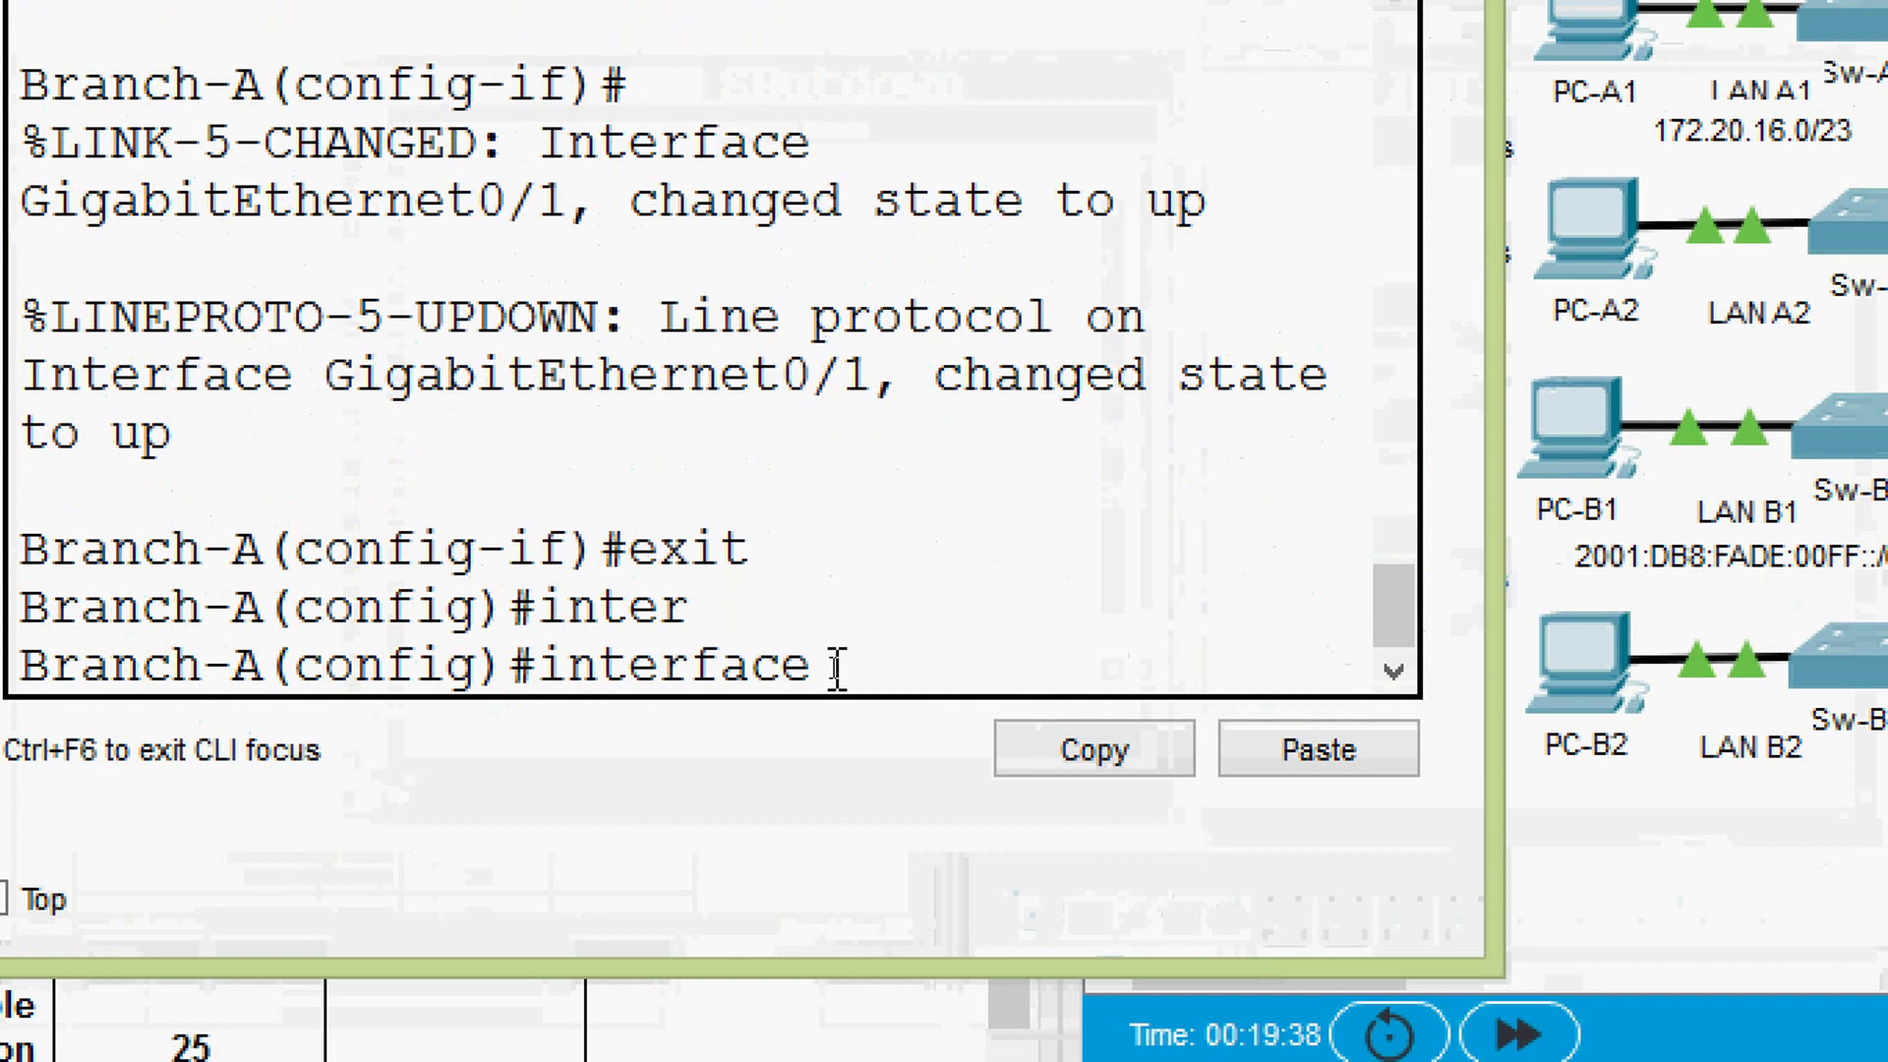
text(g)
key(Tab)
text(0/2)
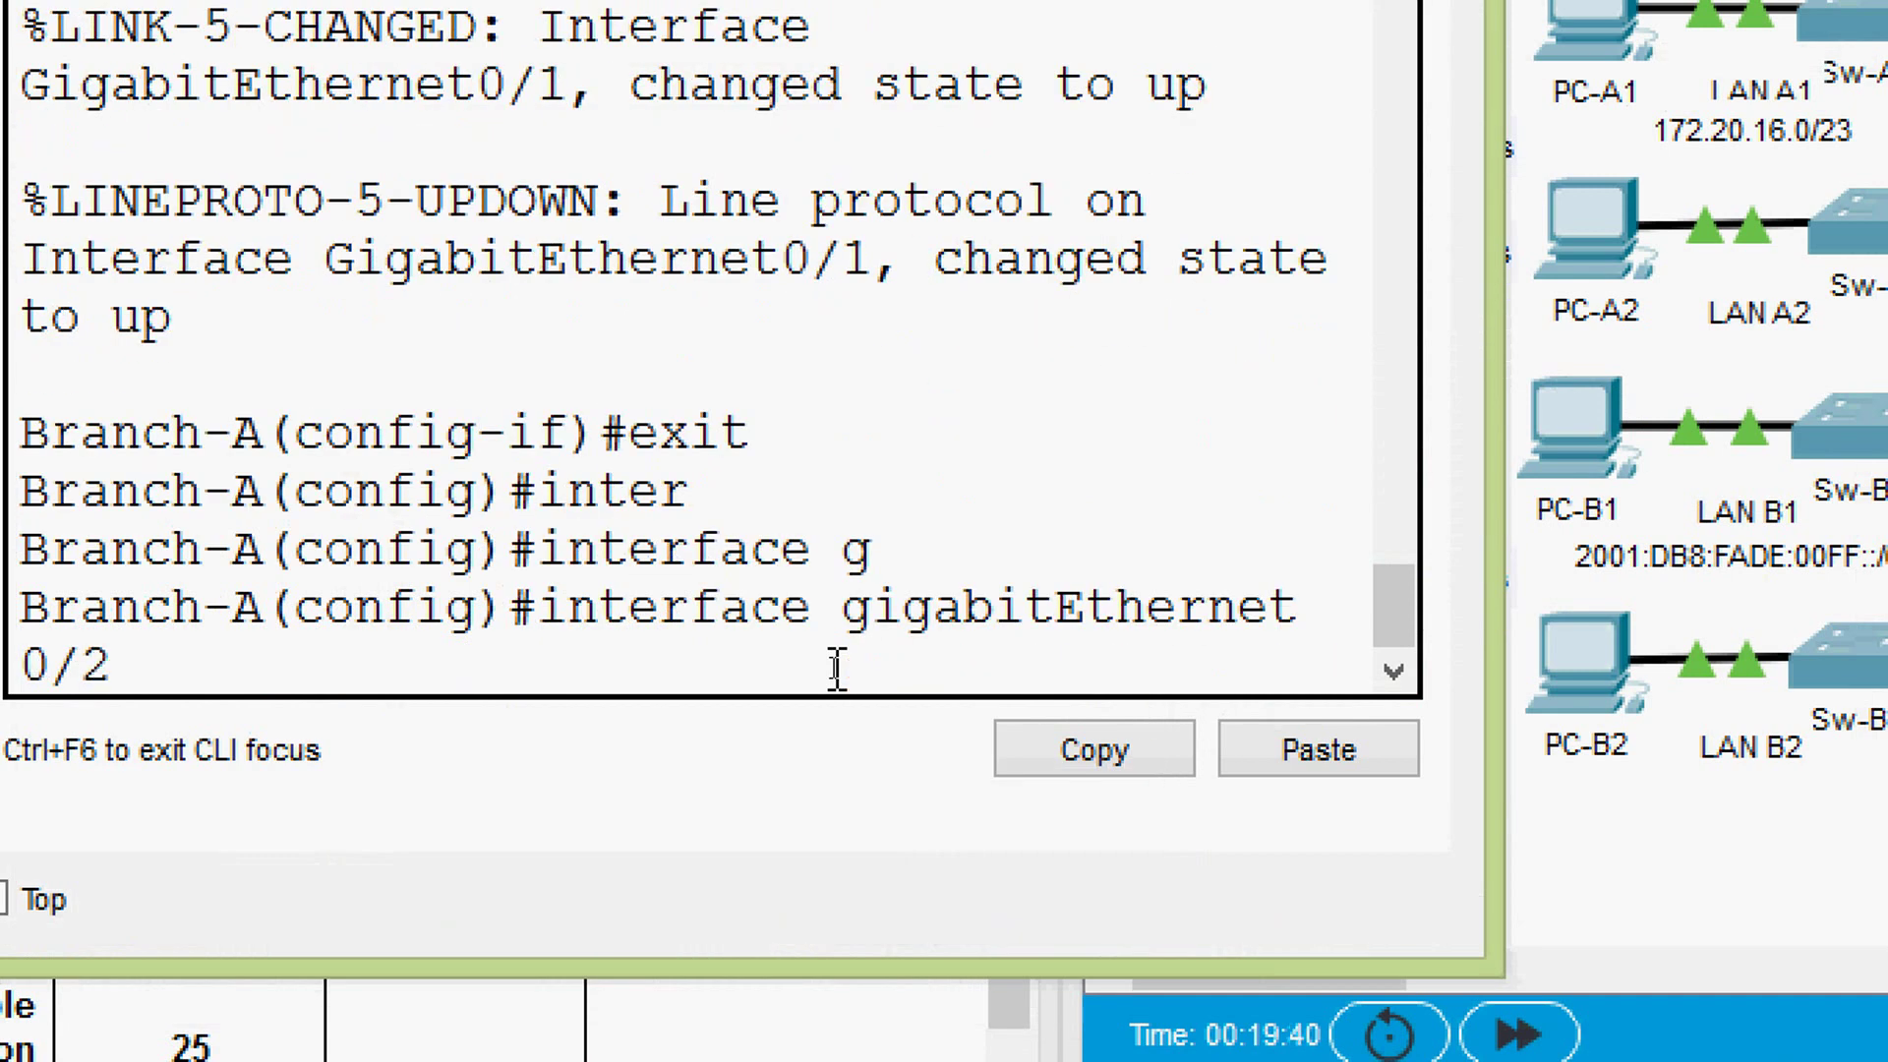
key(Return)
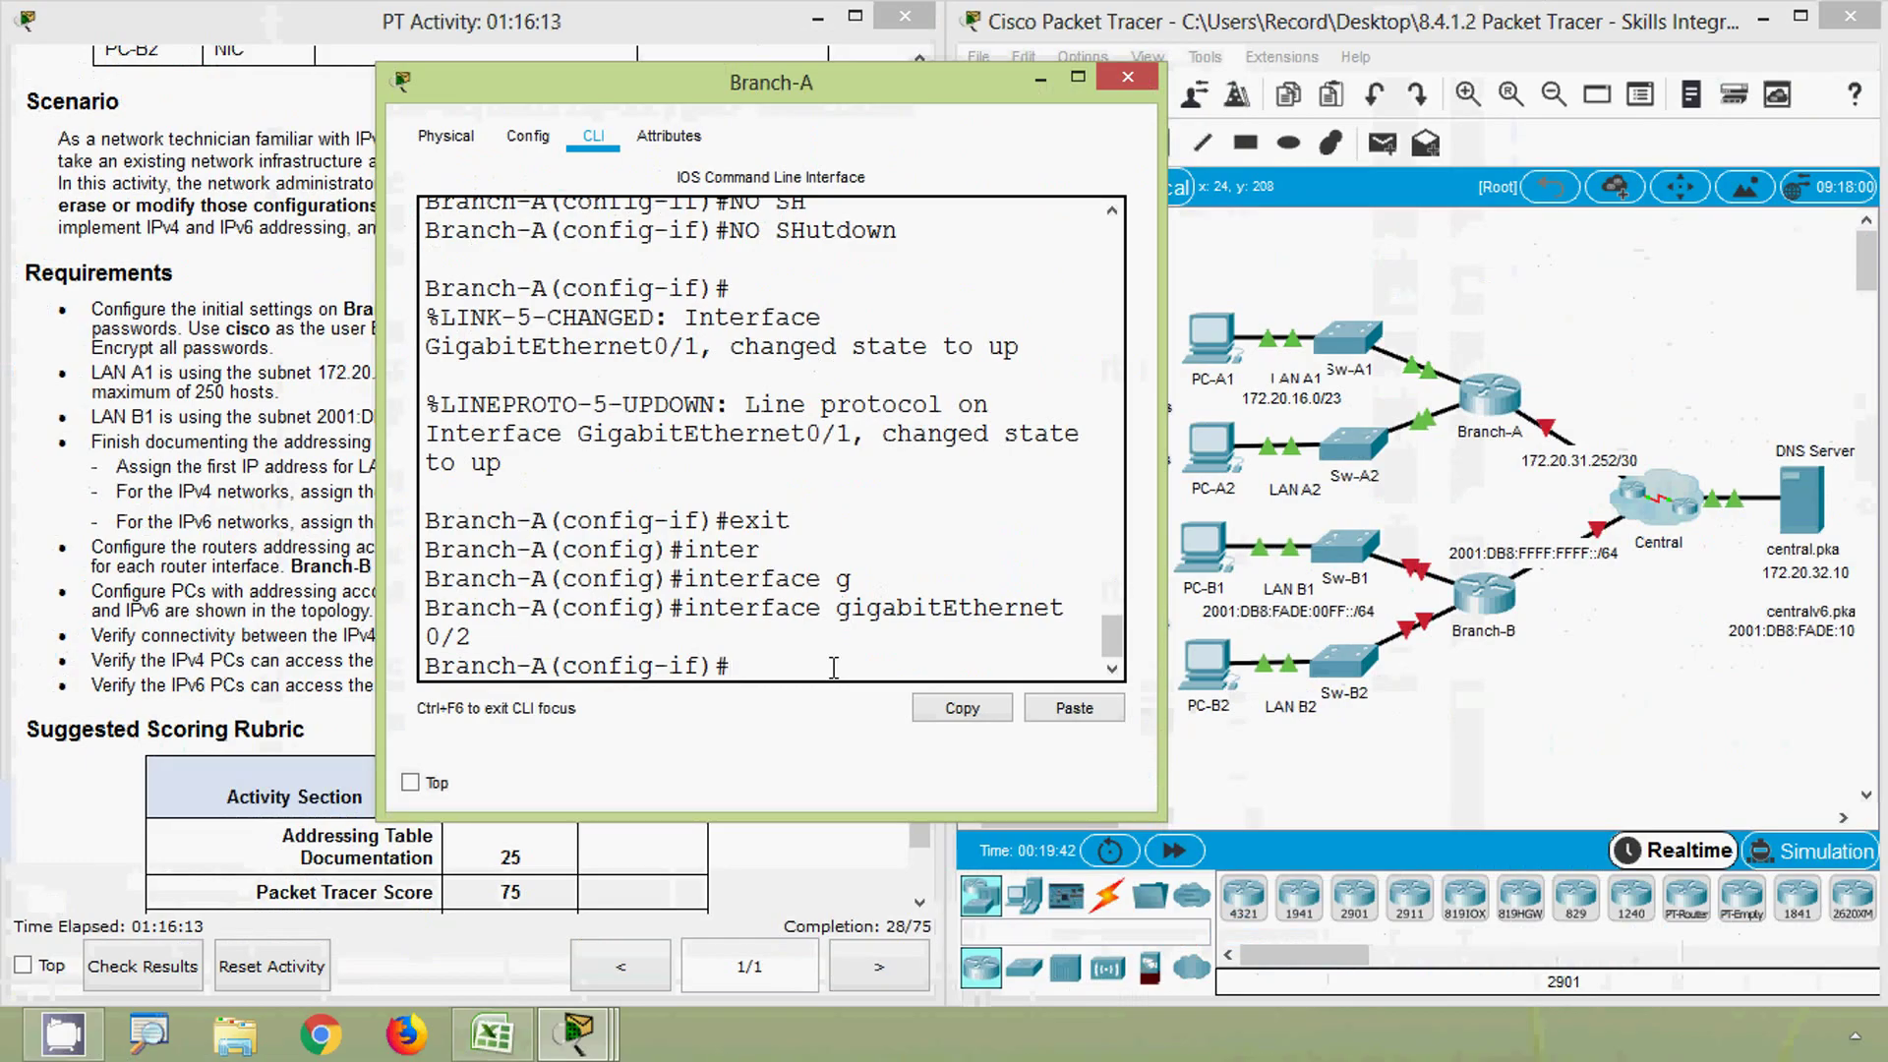
text(ip ad)
key(Tab)
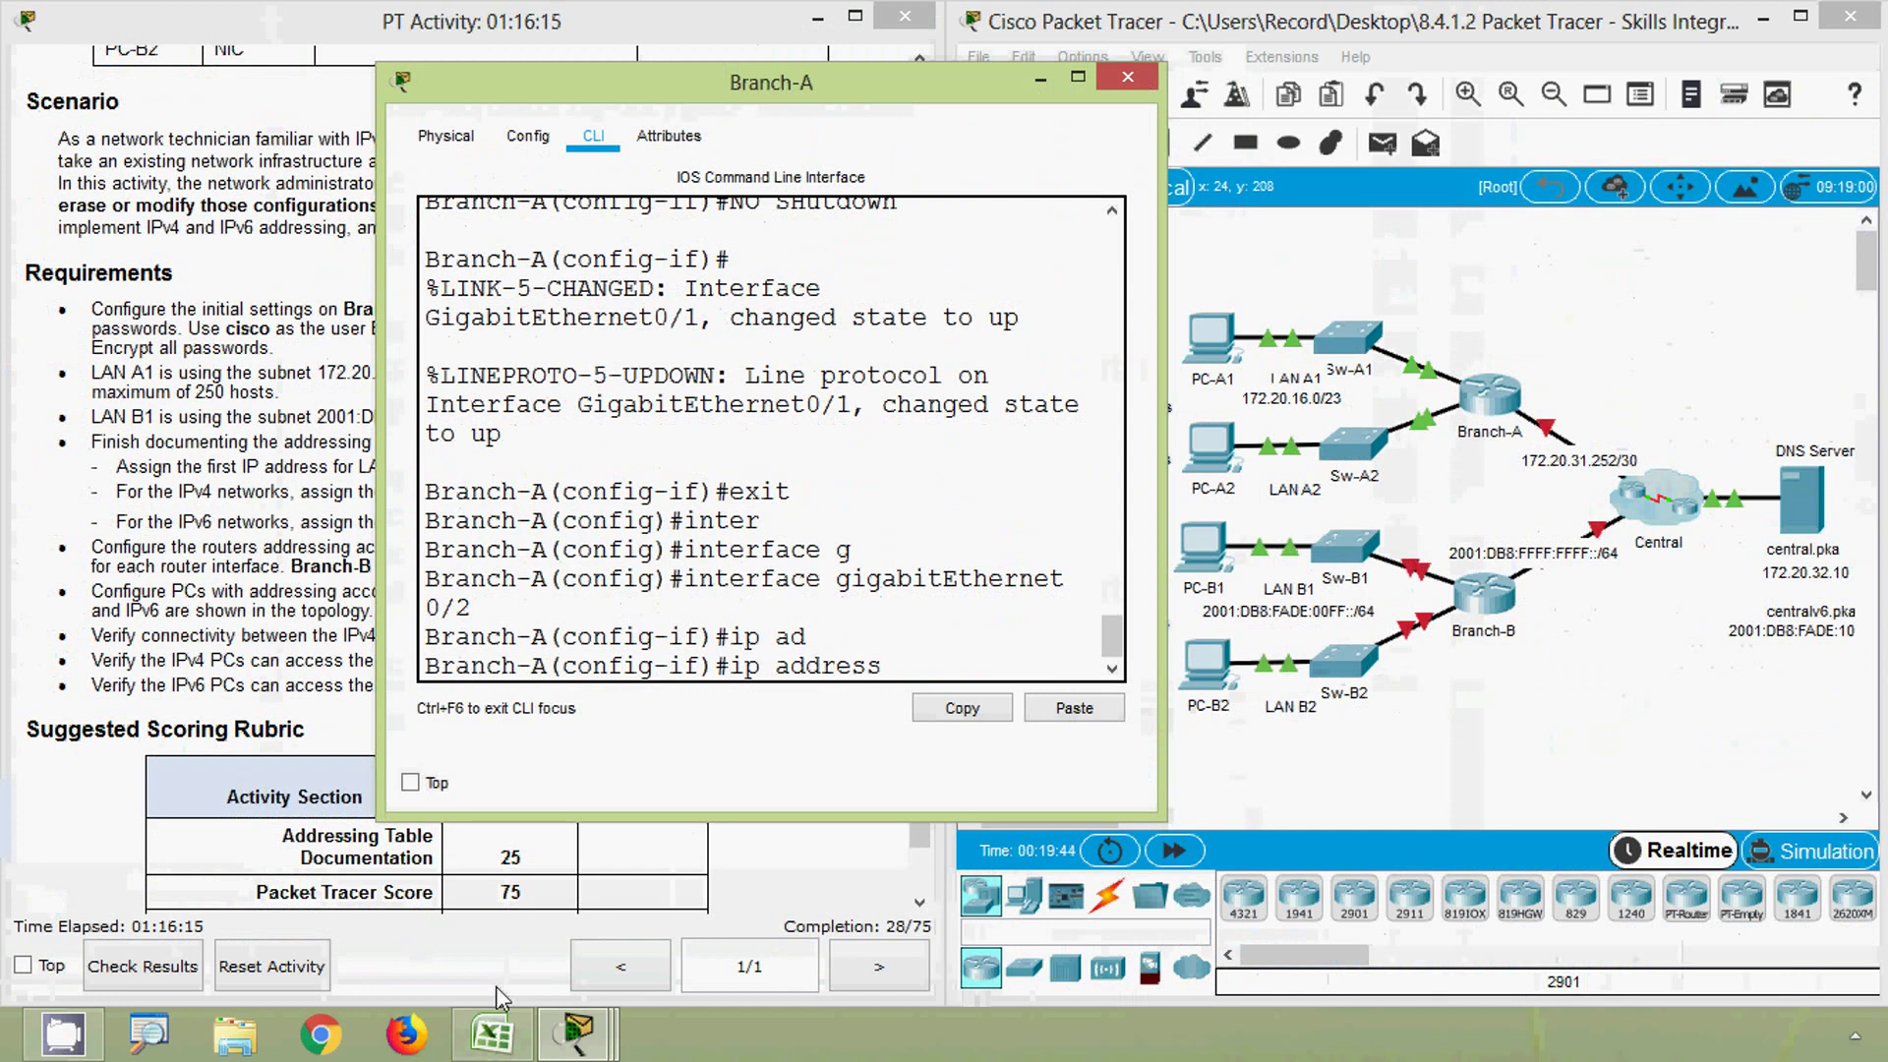
click(492, 1033)
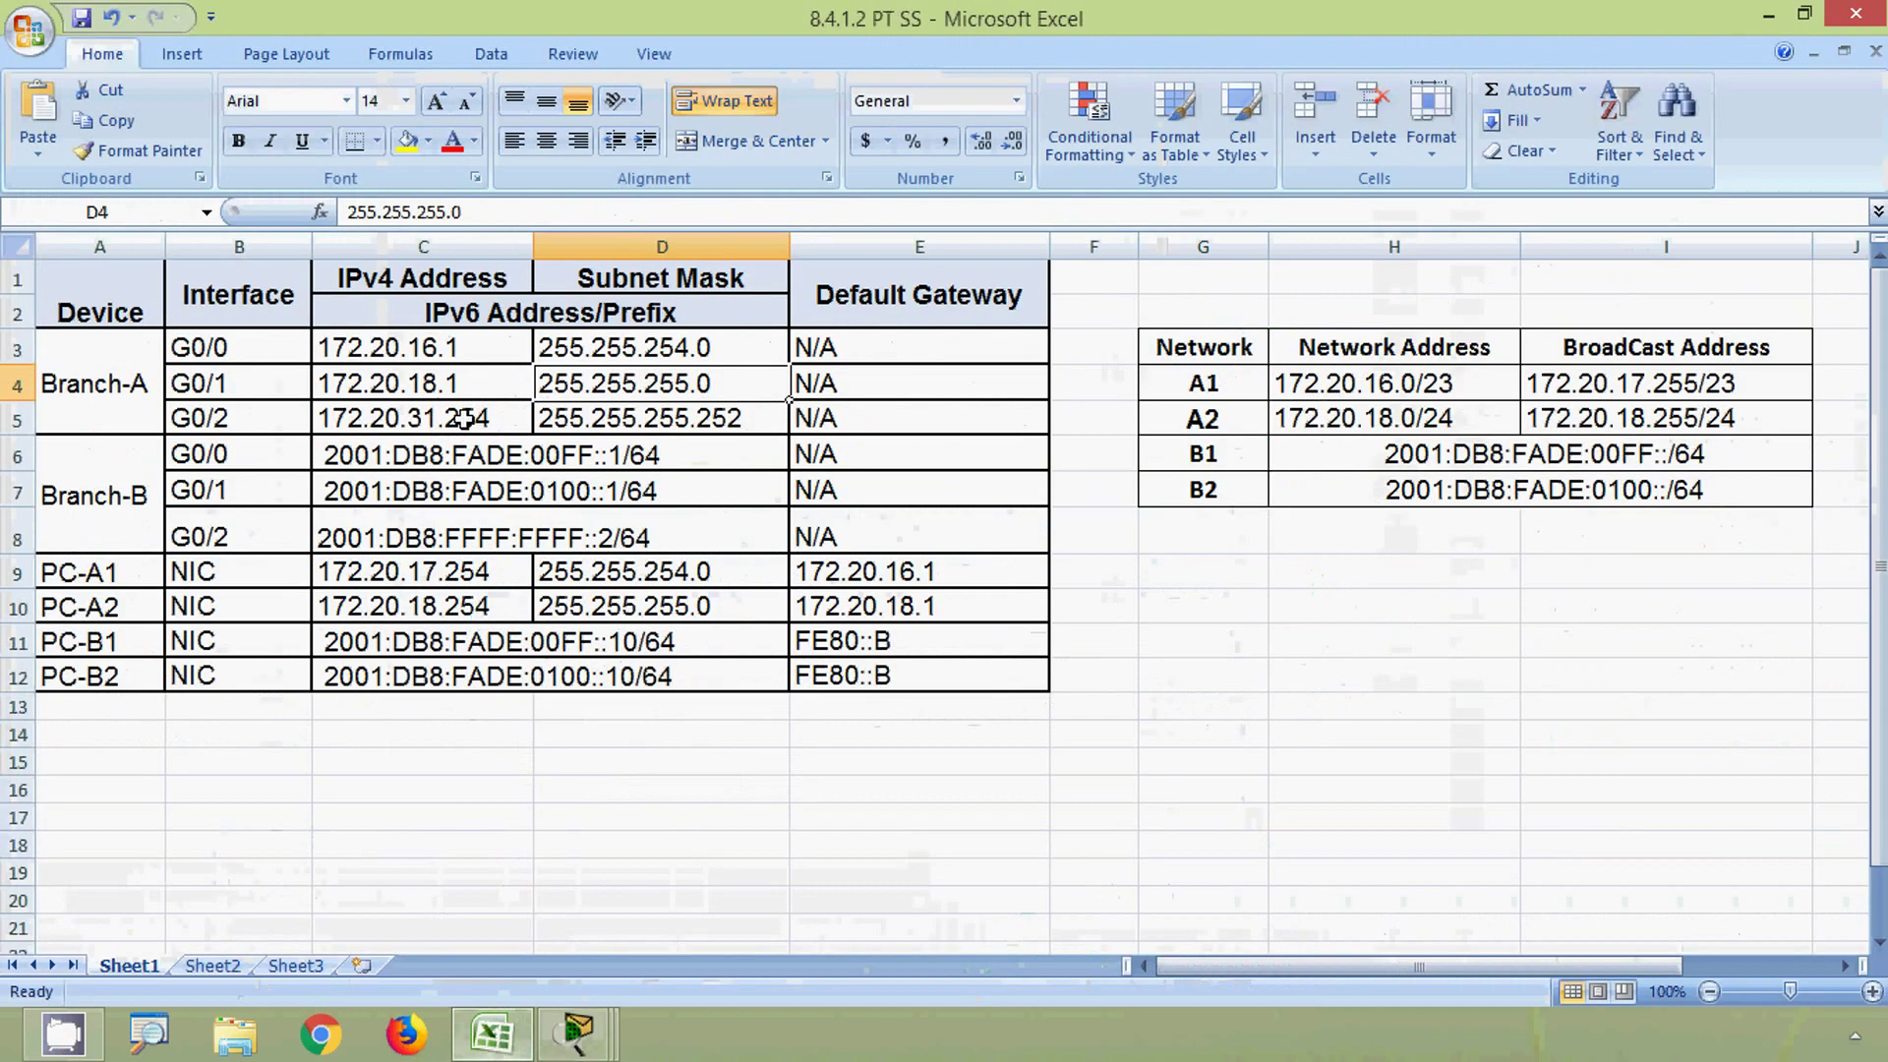
- Copy G0/2's address 172.20.31.254 from cell C5 and minimize Excel
click(464, 420)
drag(475, 211, 344, 206)
key(ctrl+c)
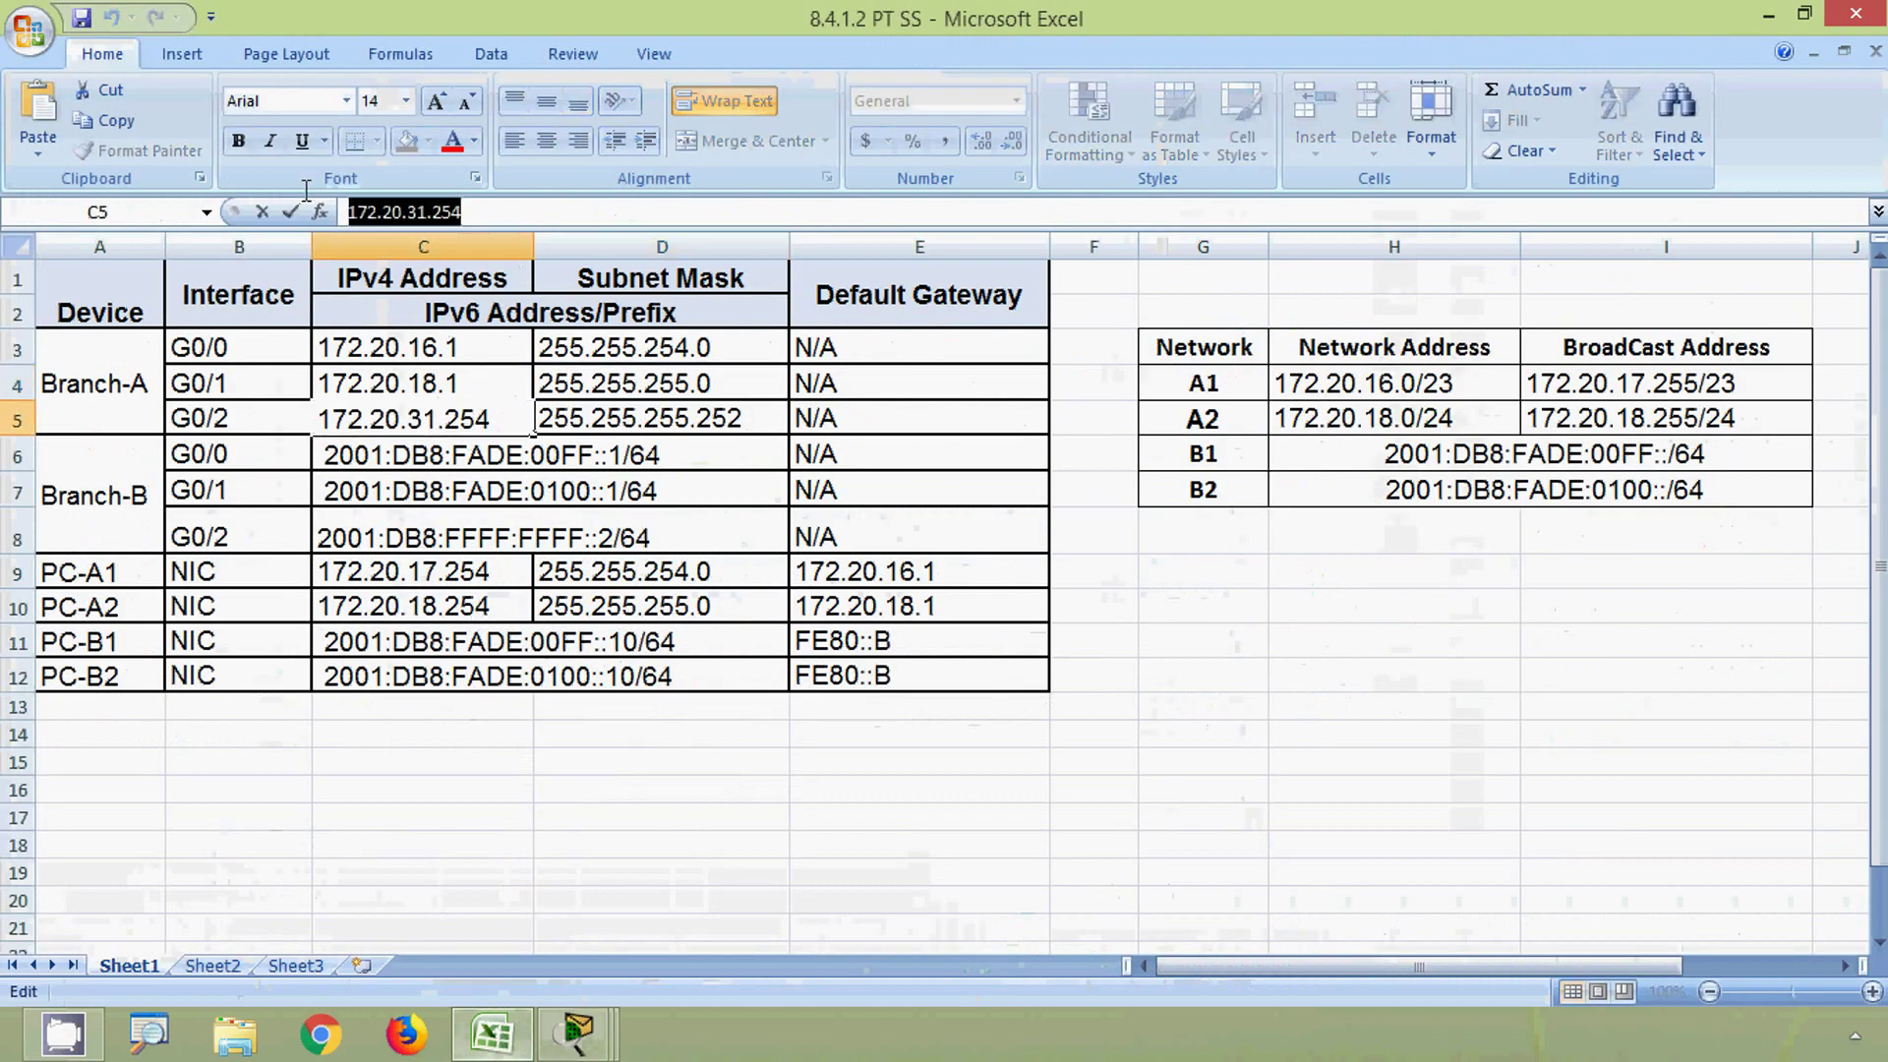
click(648, 425)
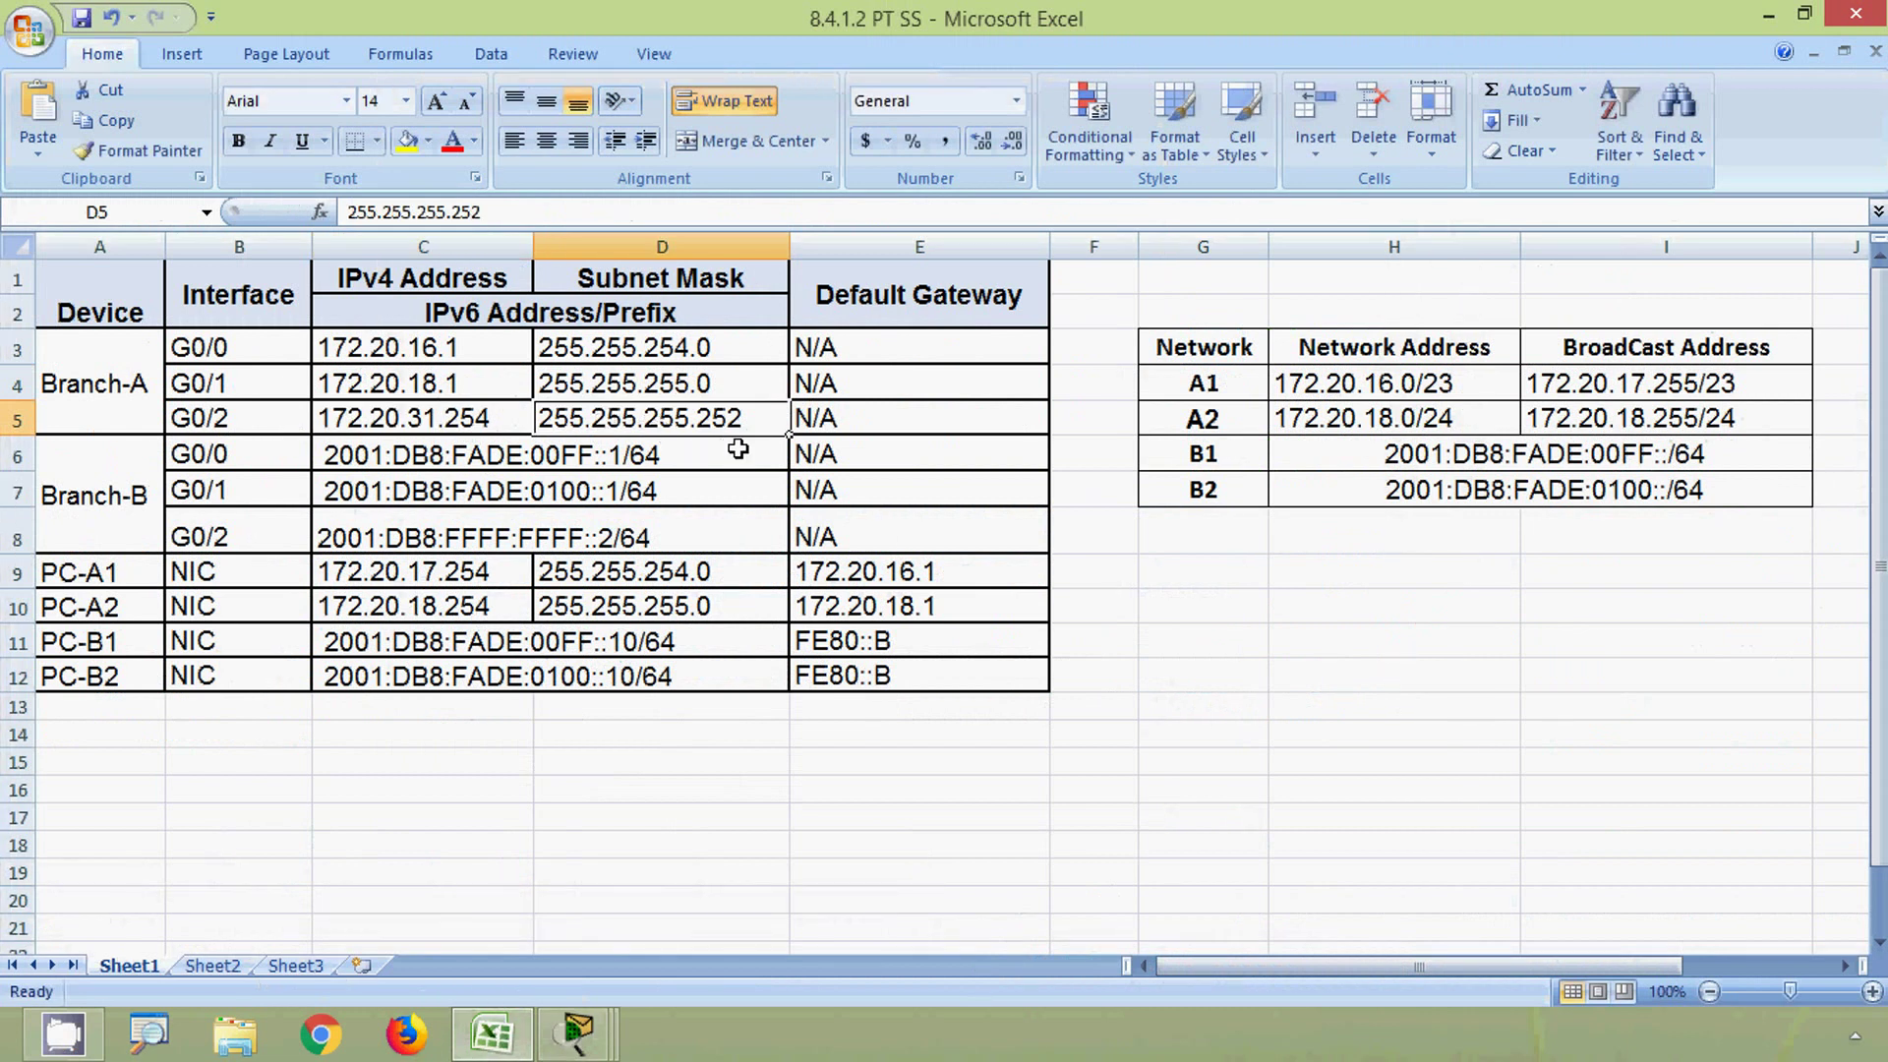
click(1768, 16)
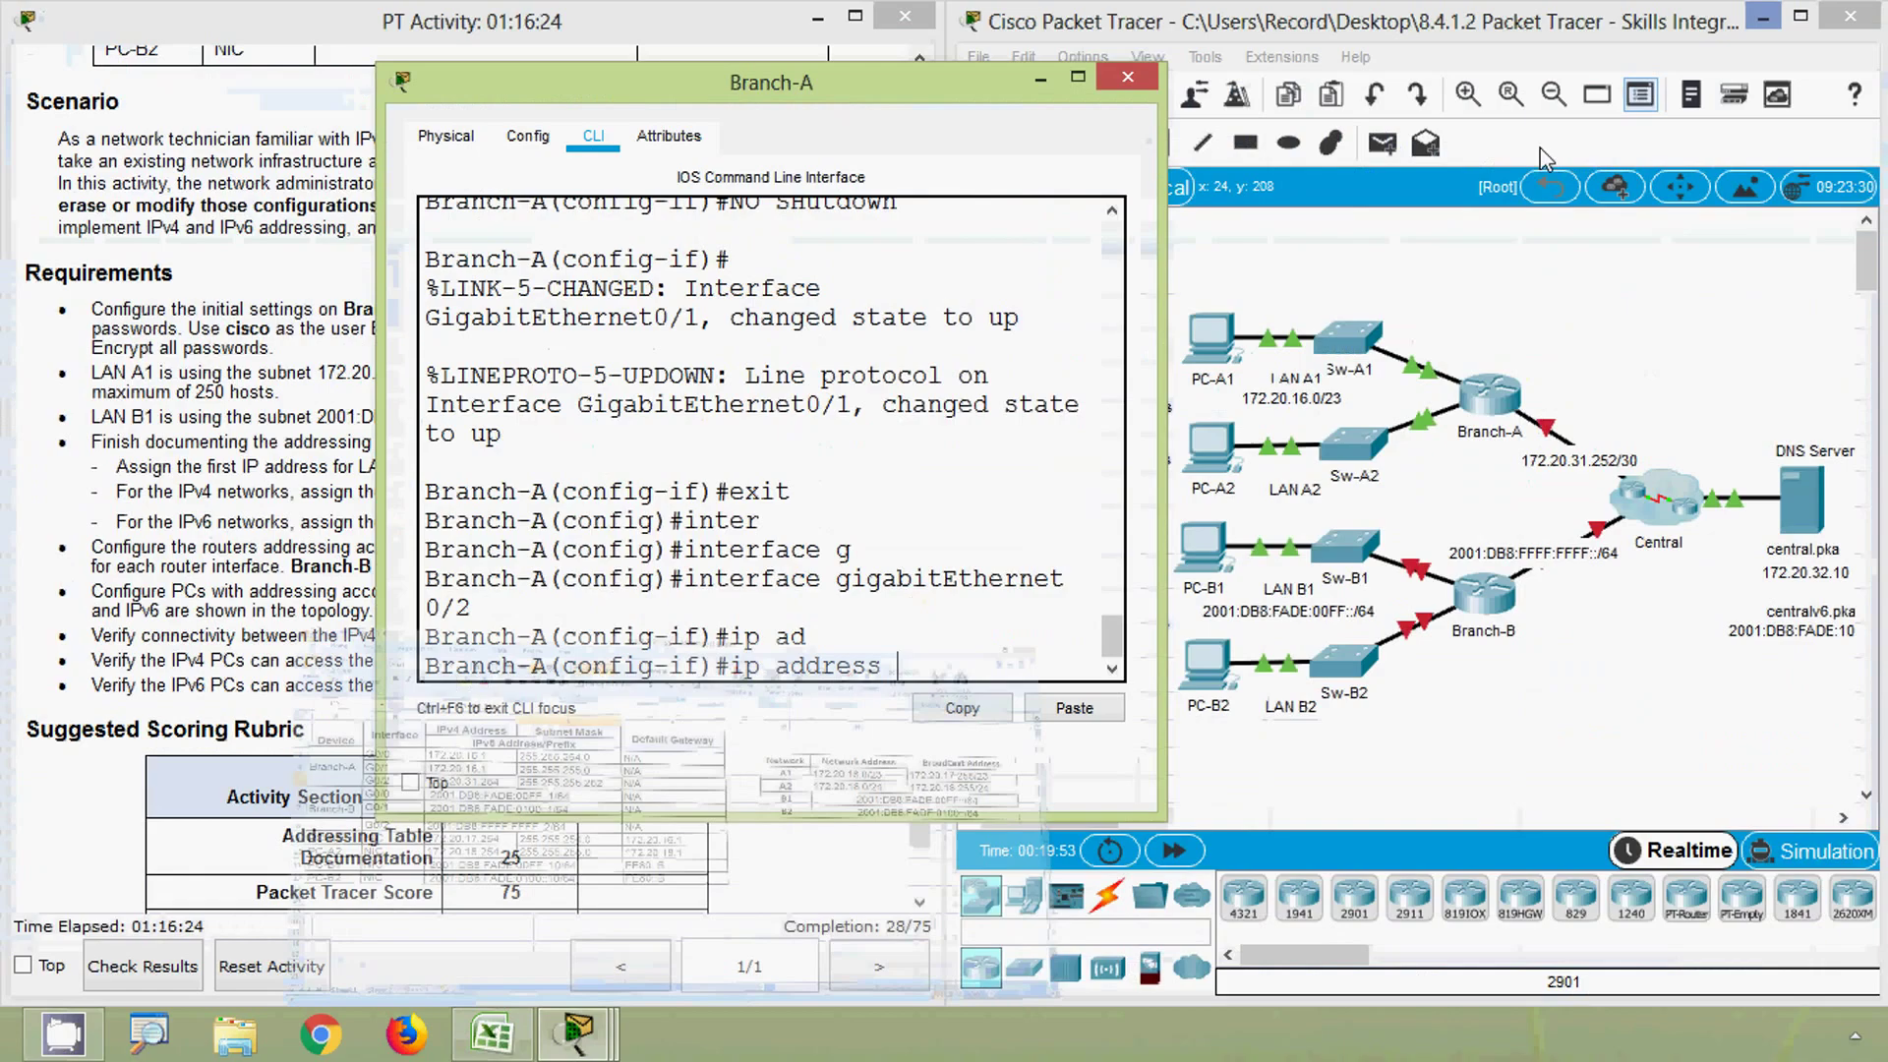
- Assign G0/2 172.20.31.254 255.255.255.252 and enable it with no shutdown
click(1074, 709)
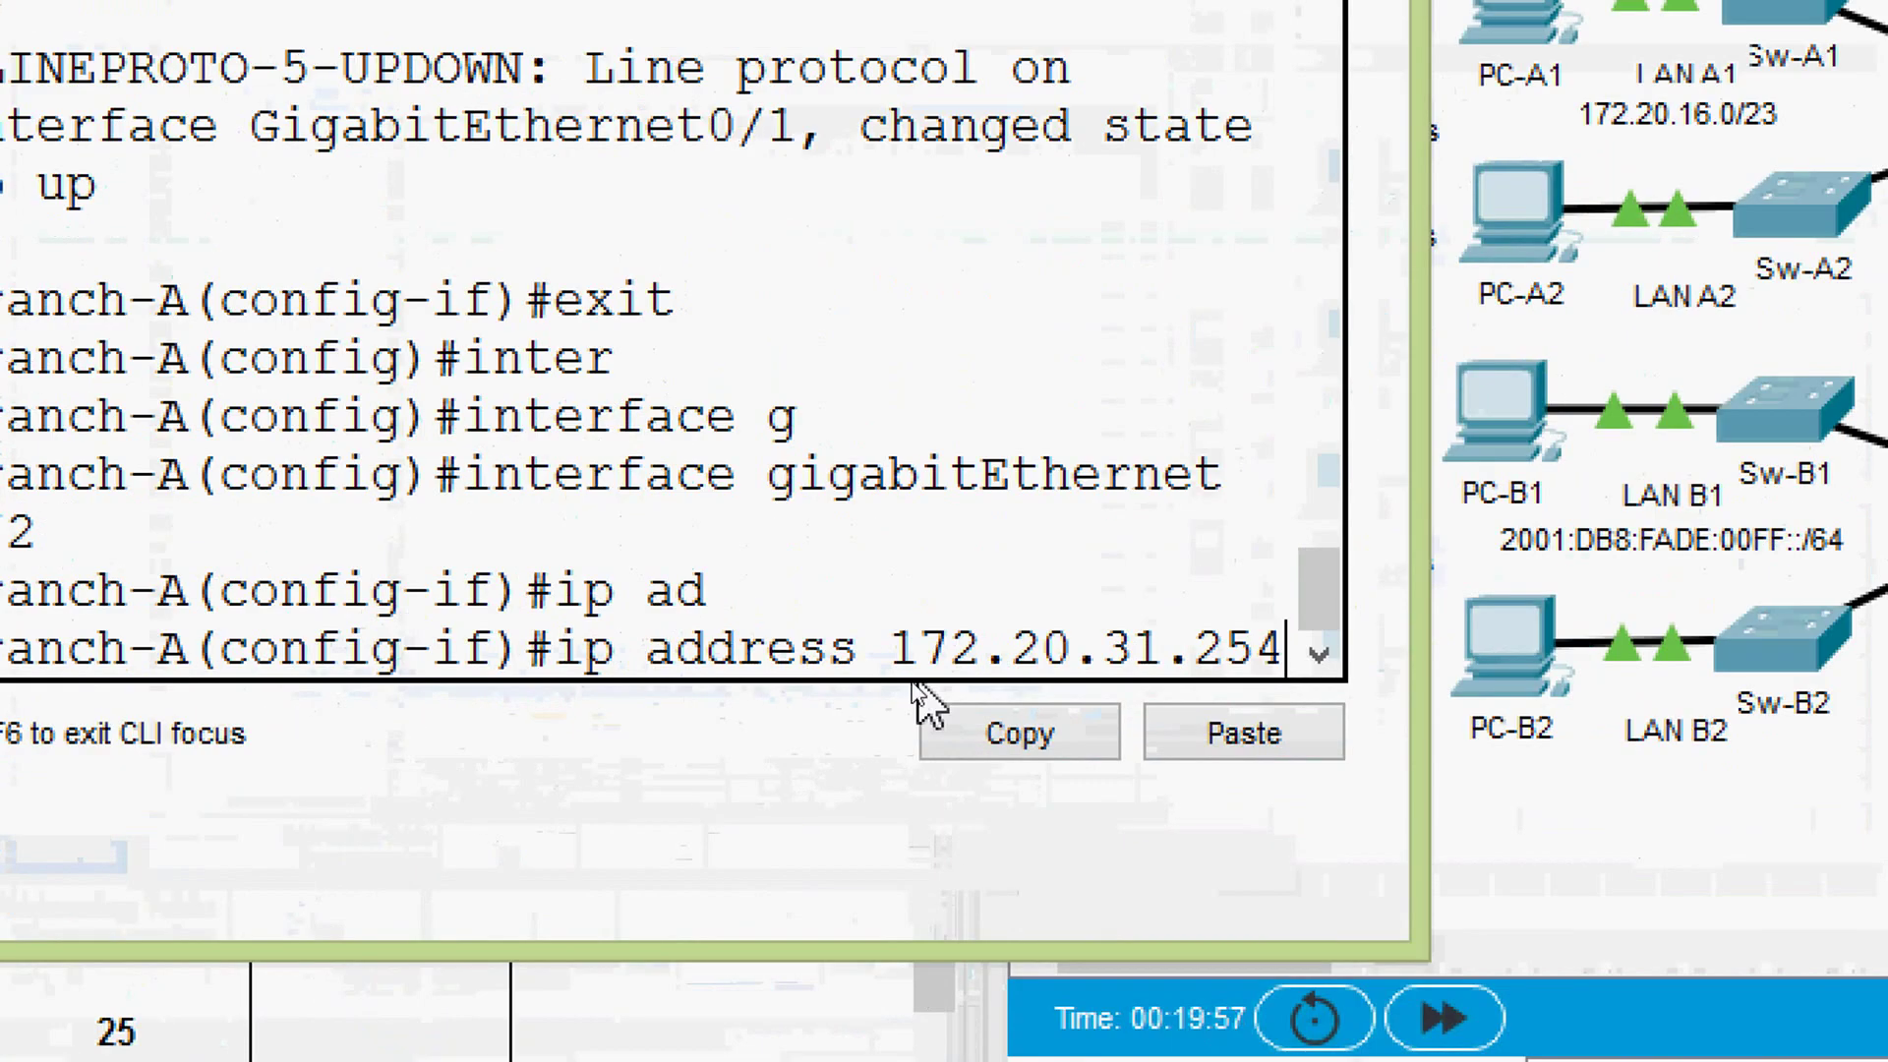
text(255)
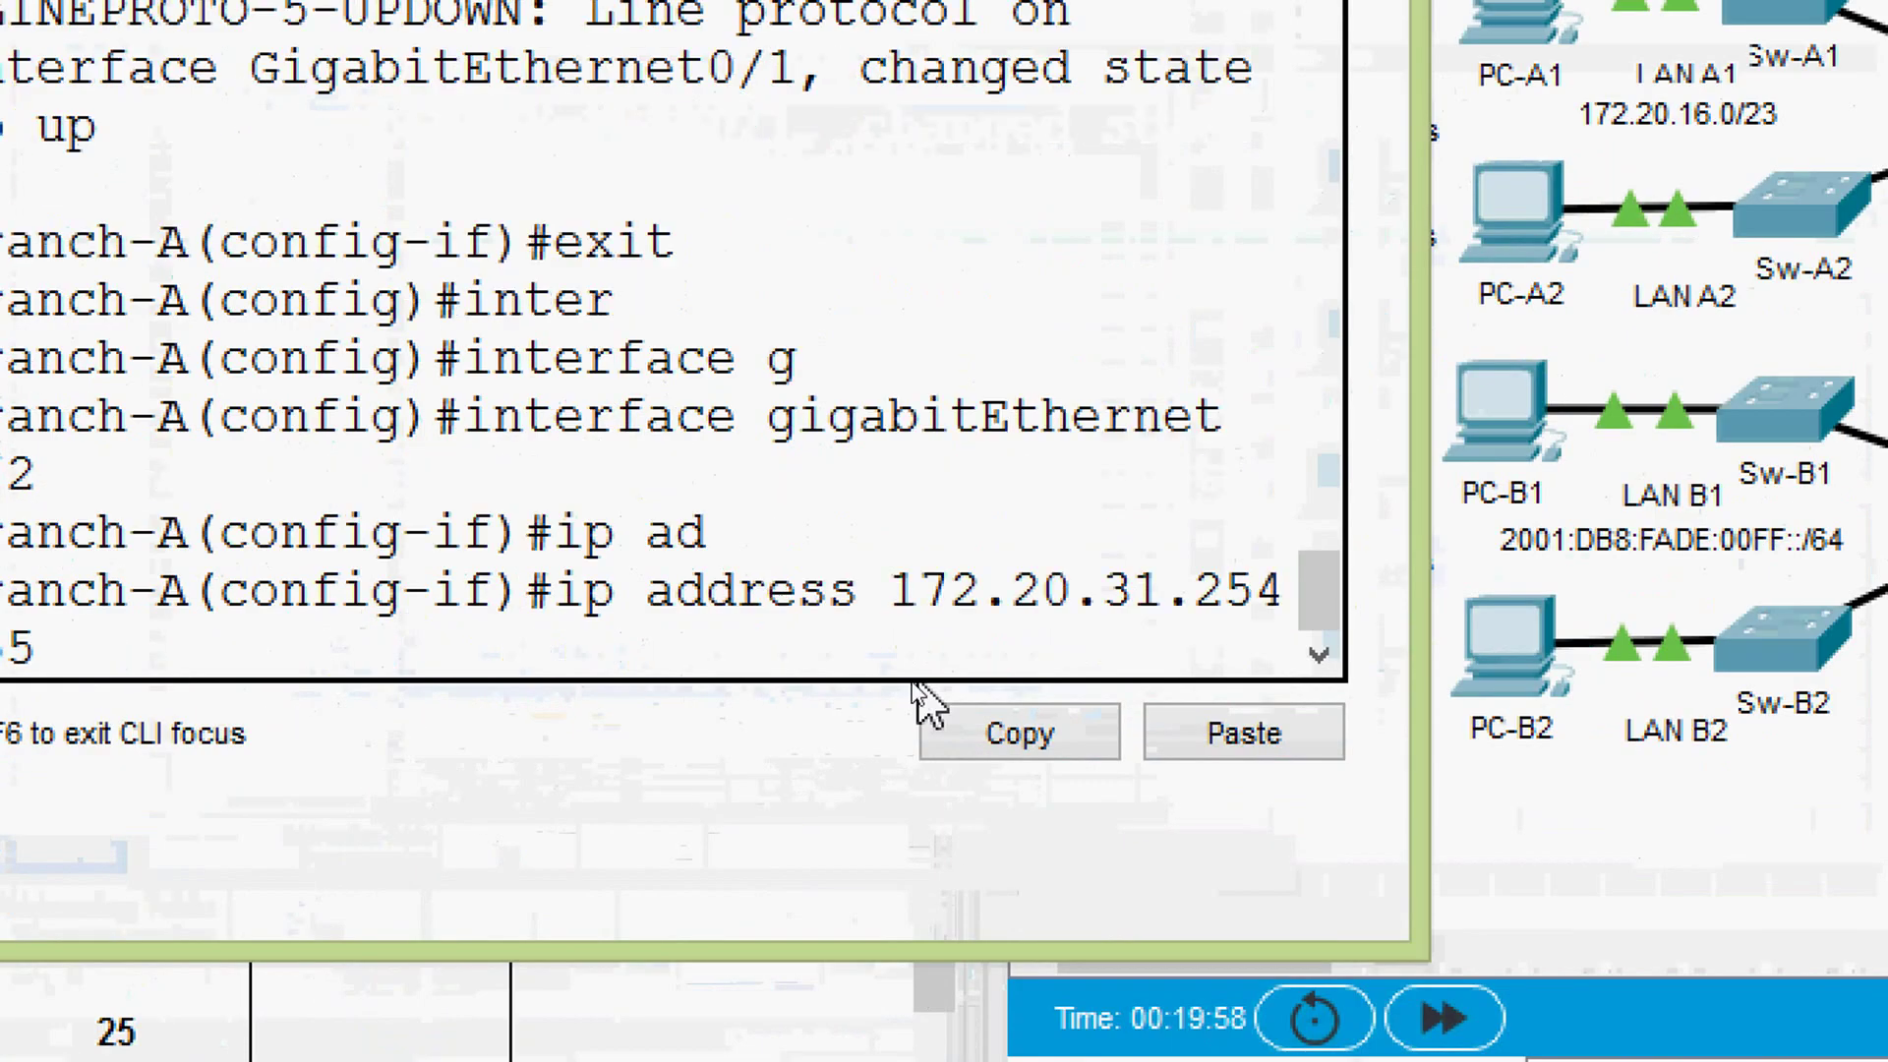
text(.)
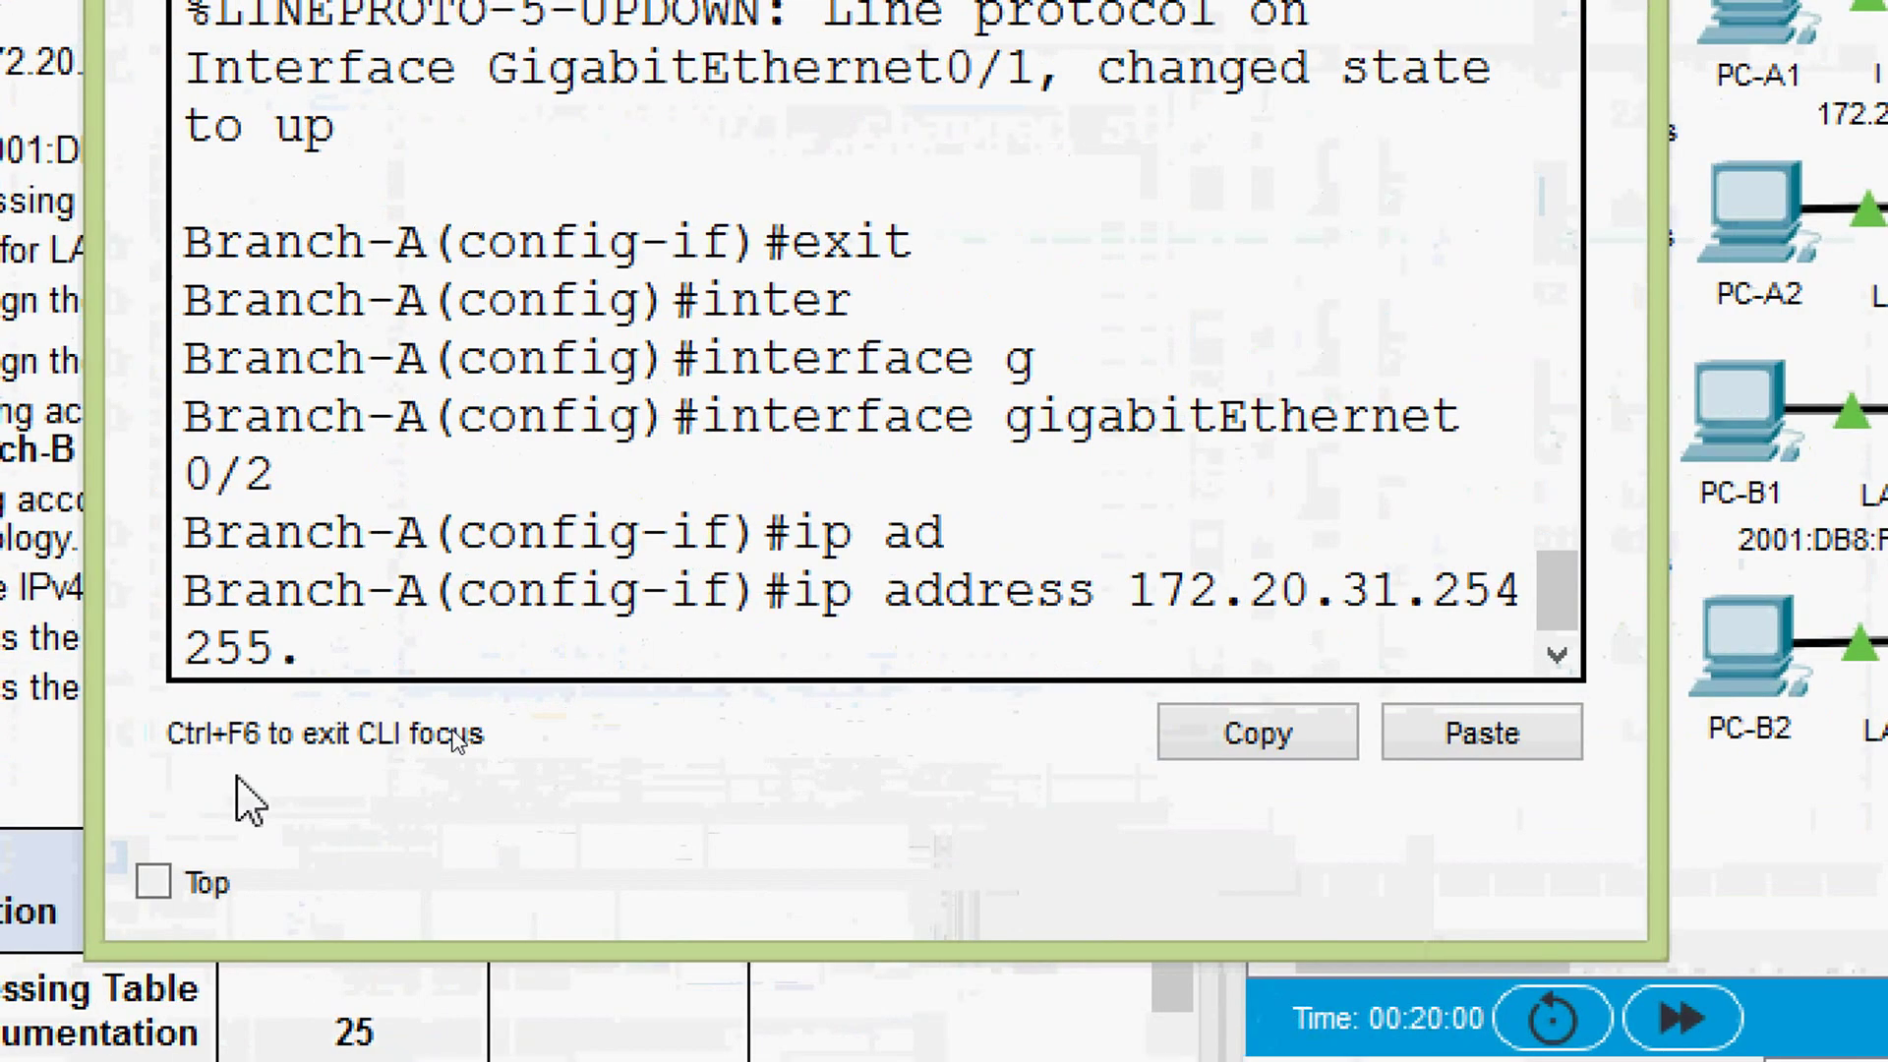
text(255.255.)
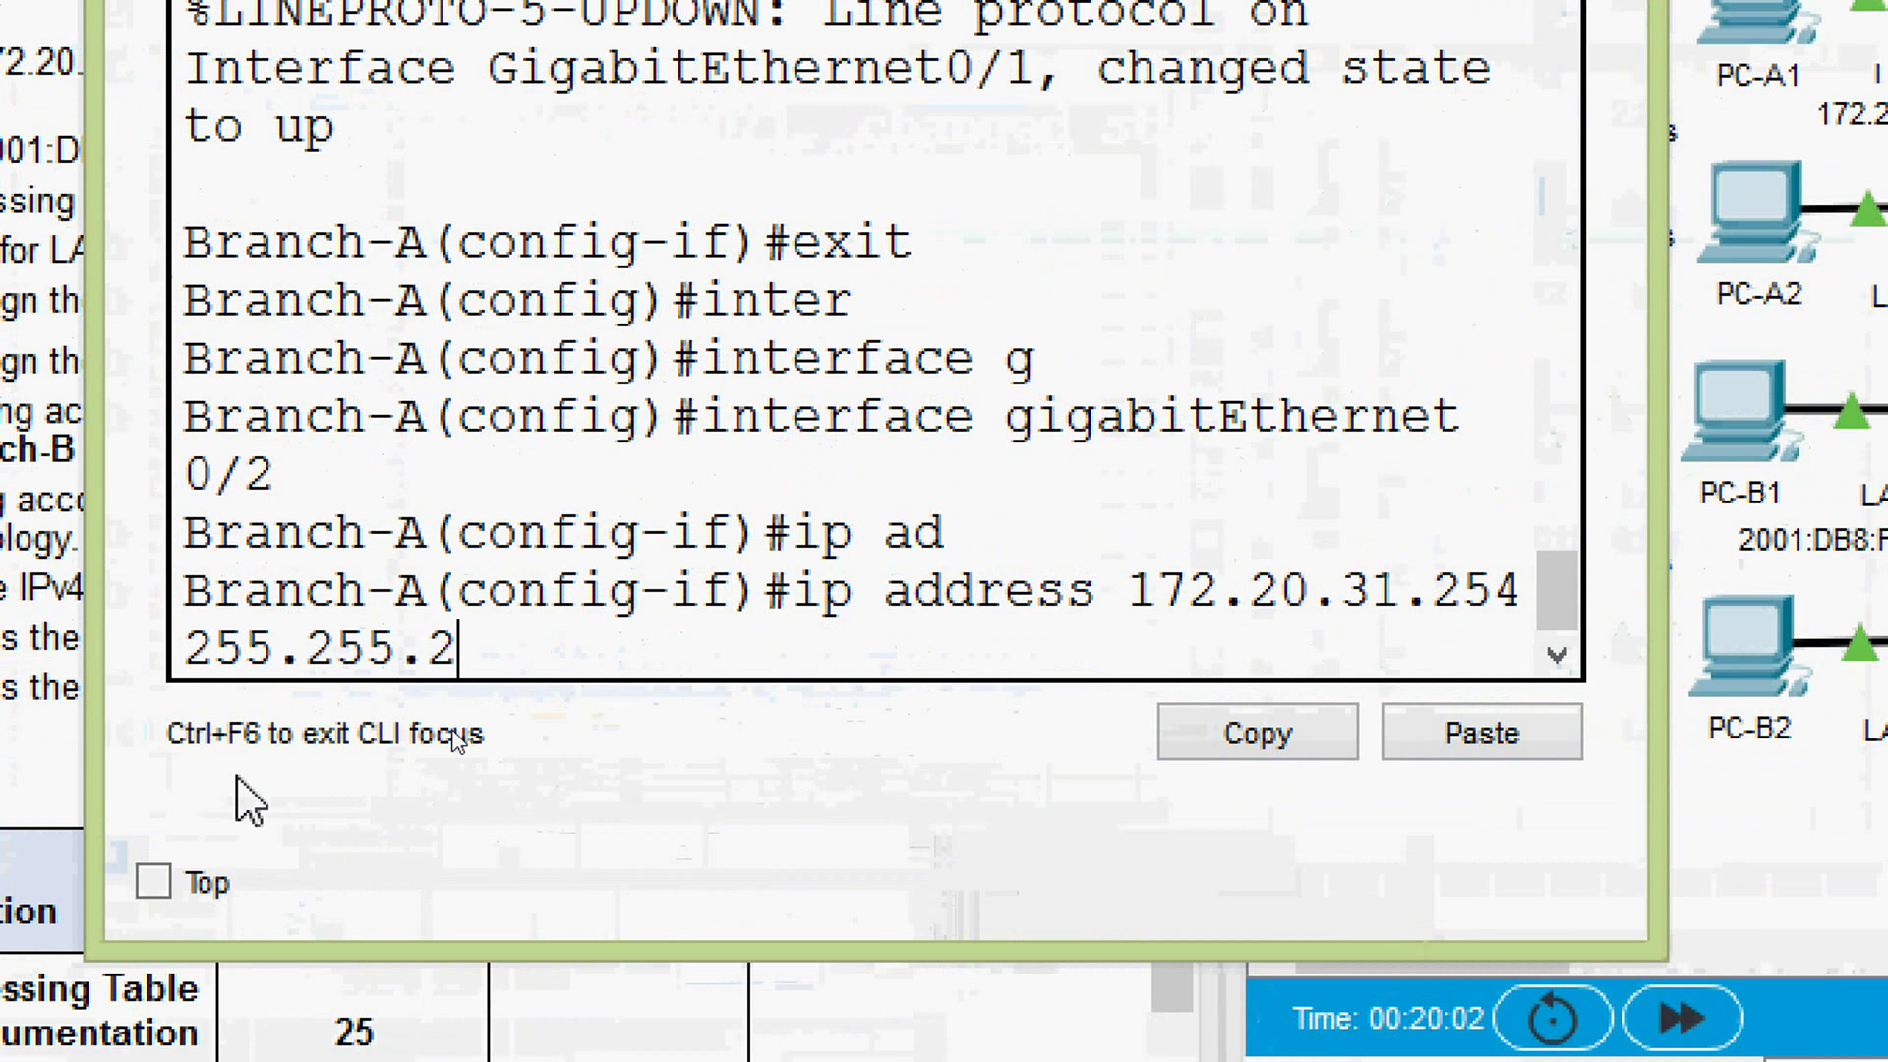
text(252)
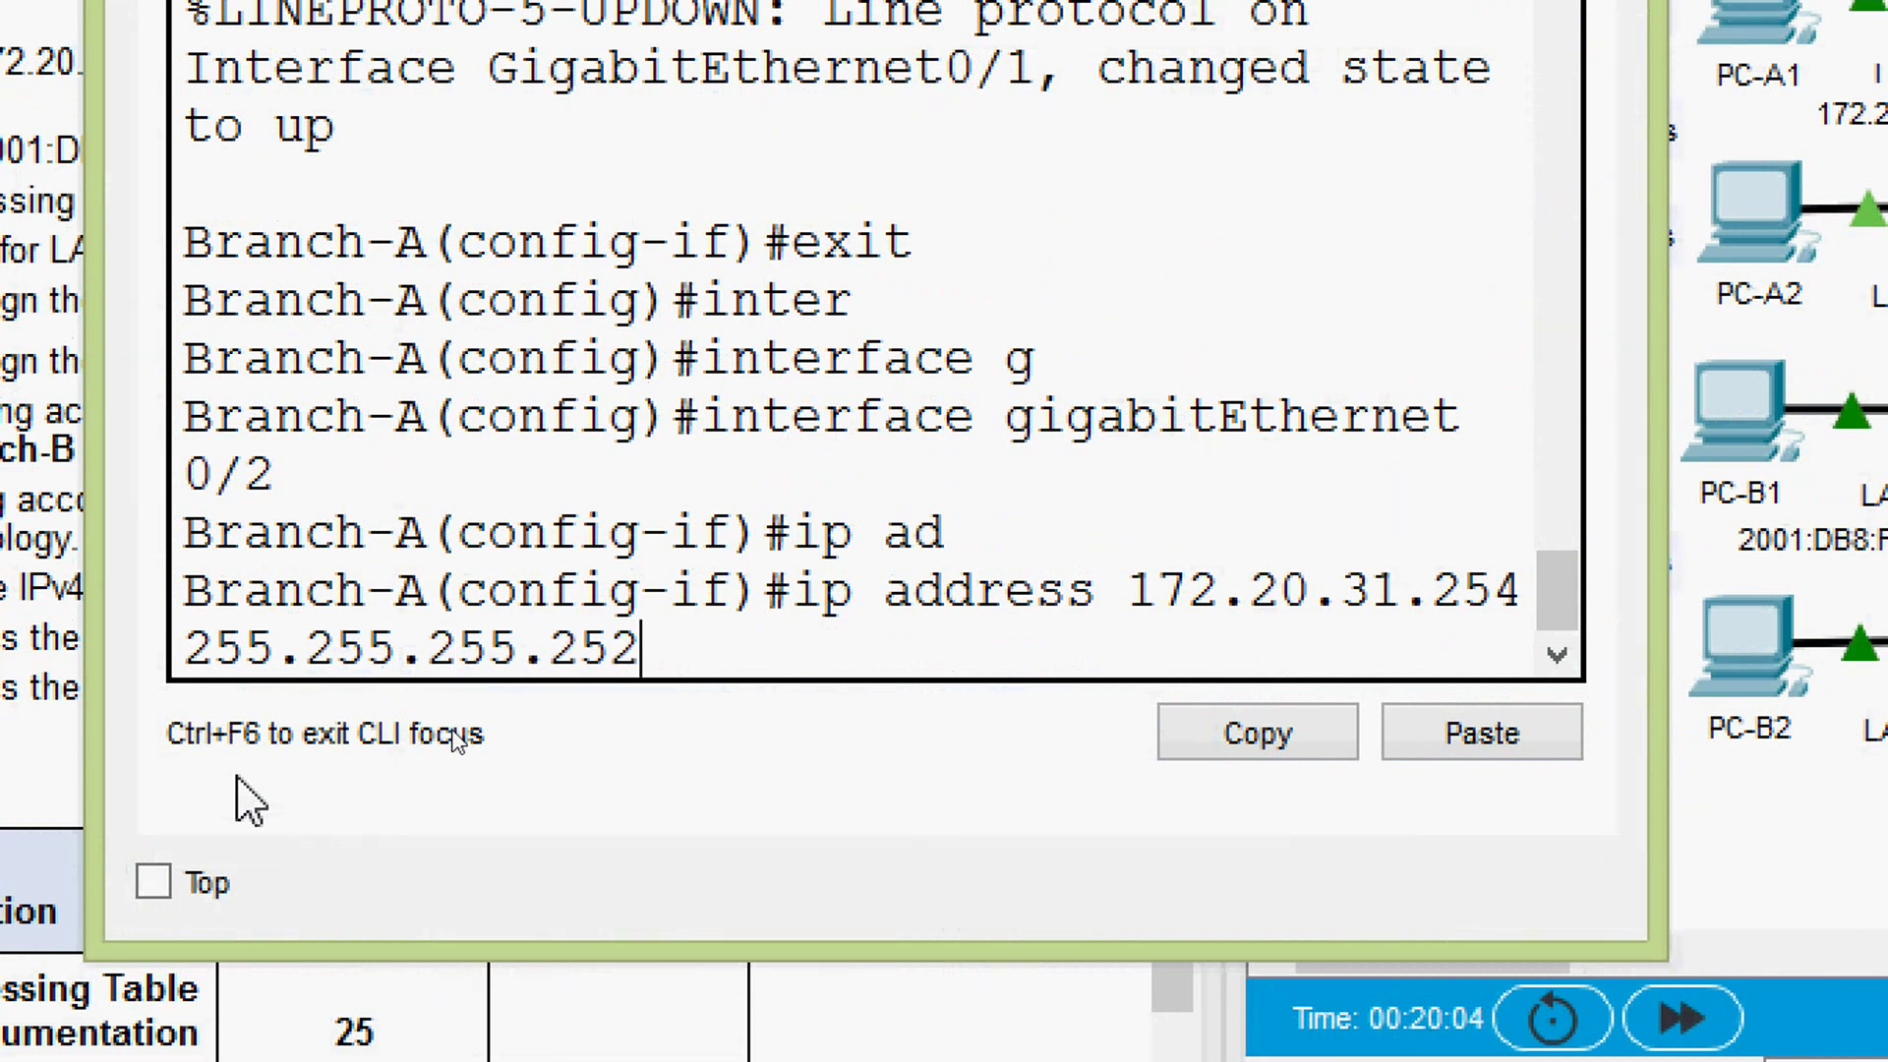
key(Return)
text(no sh)
key(Tab)
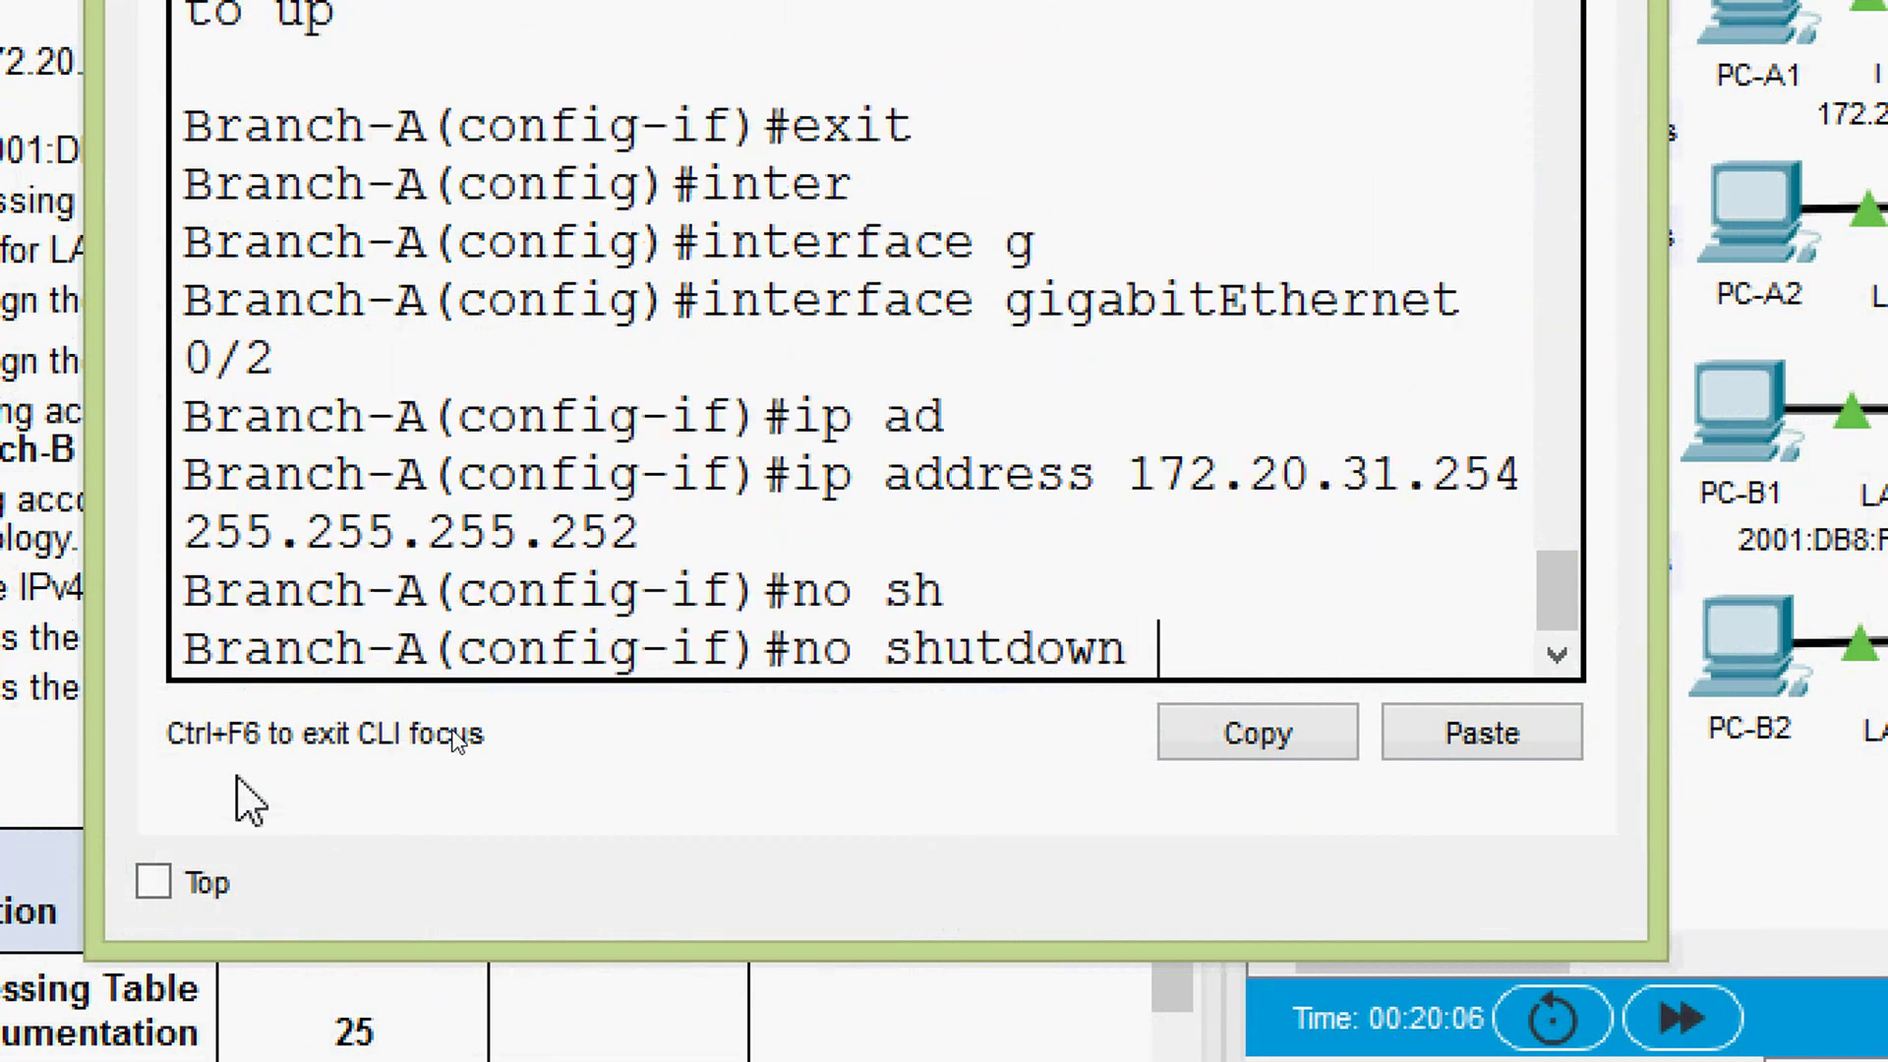
key(Return)
key(Return)
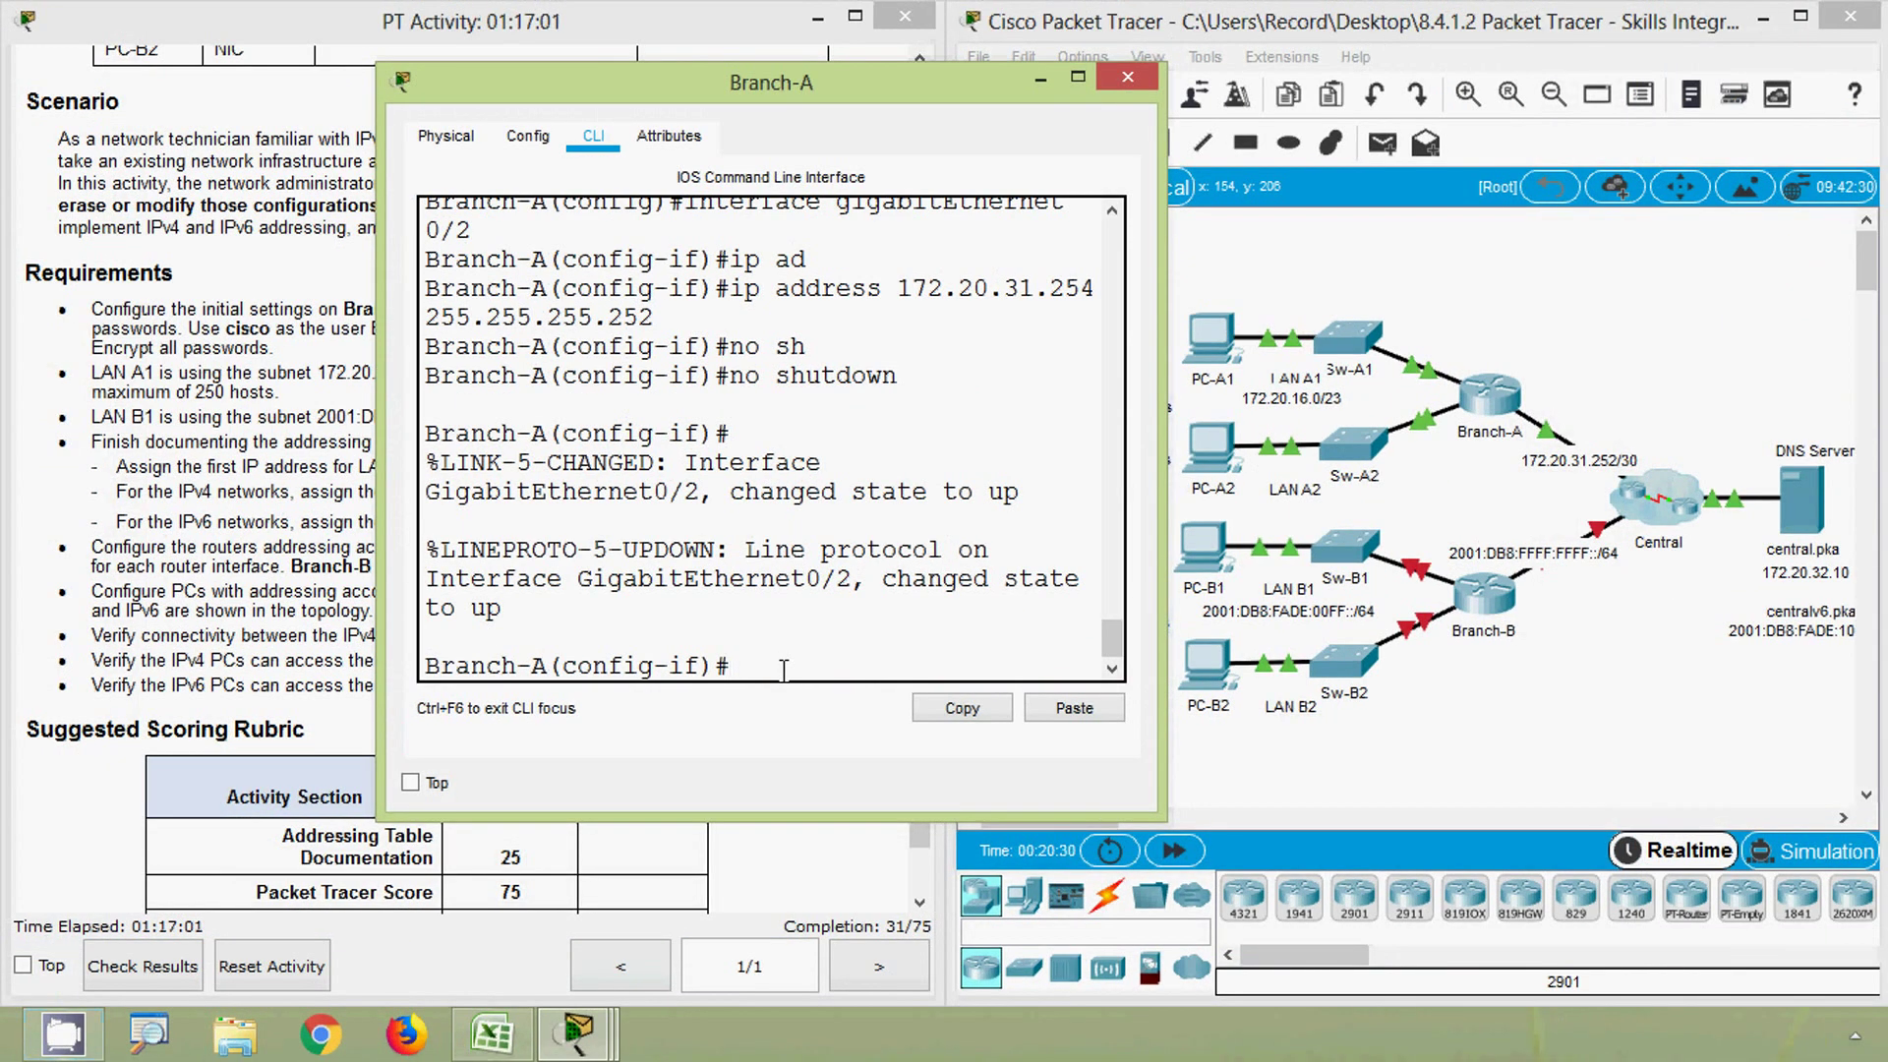
- Set G0/2's description to TO_CENTRAL
text(des)
key(Tab)
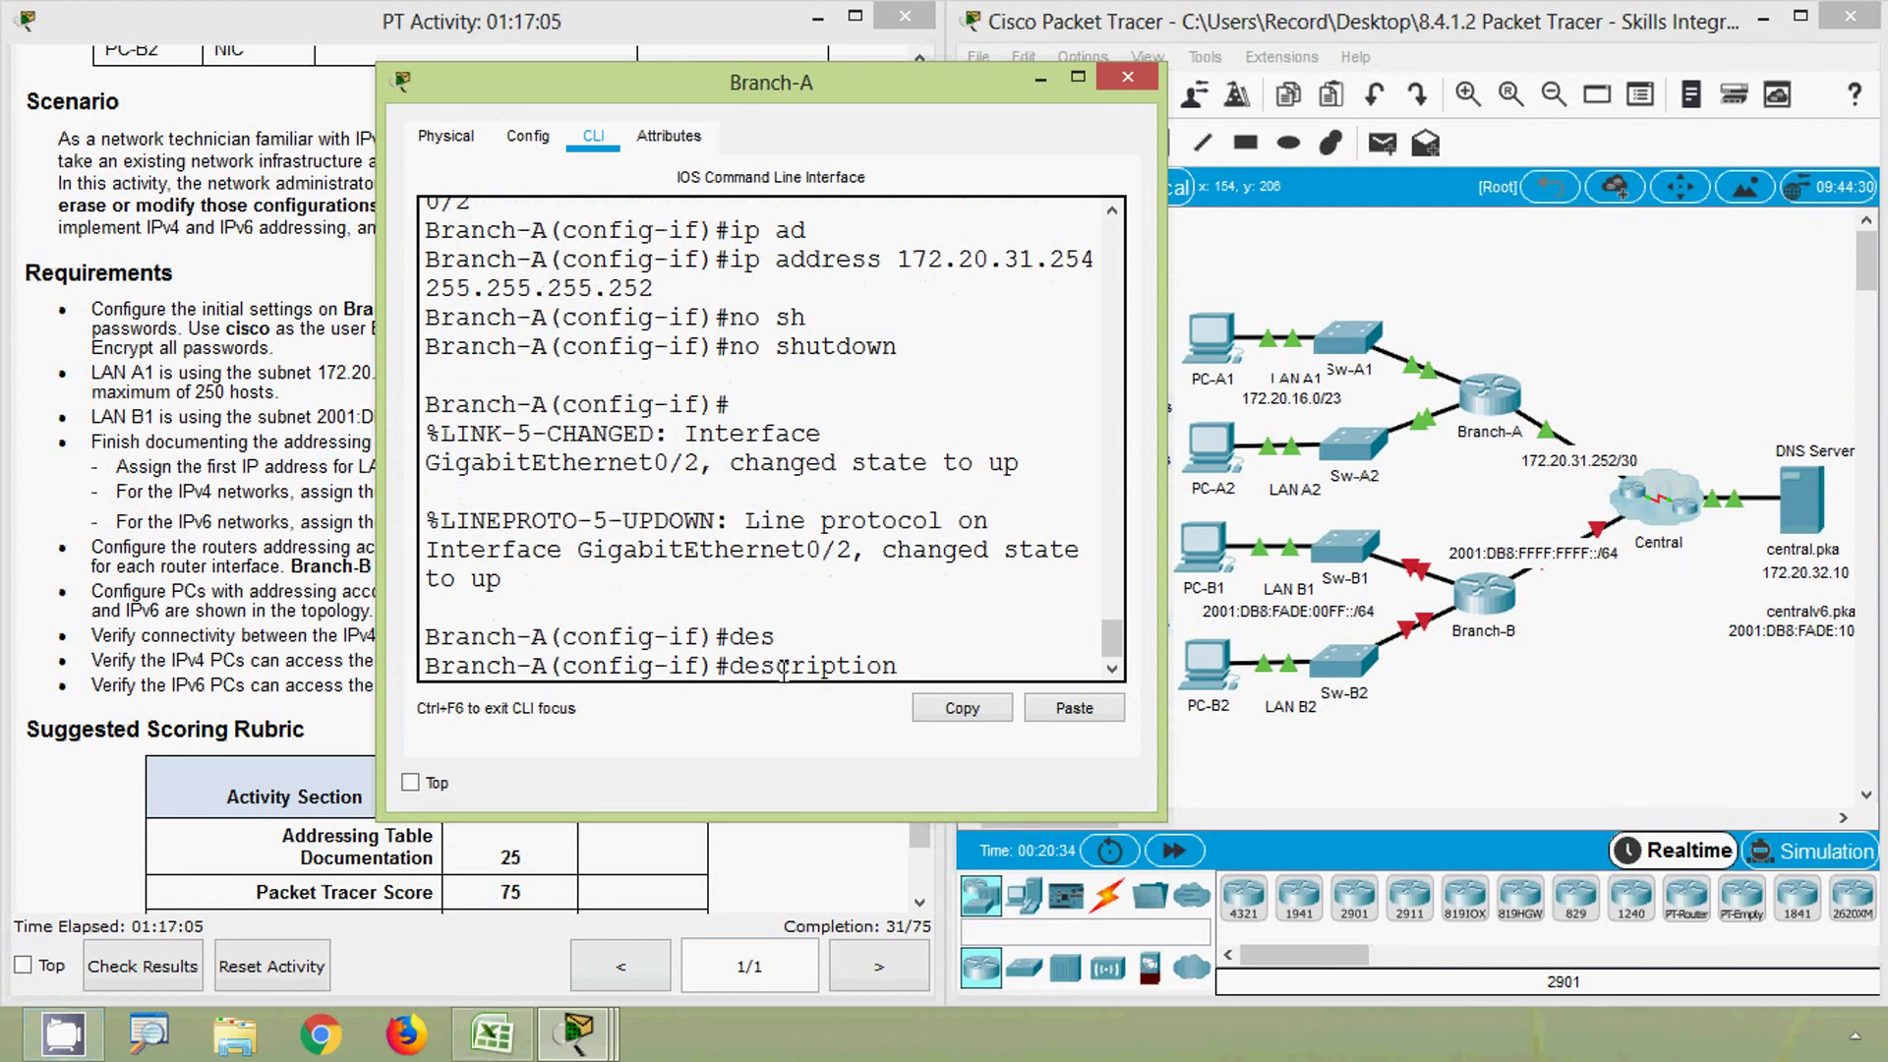
text(TO_CENTRAL)
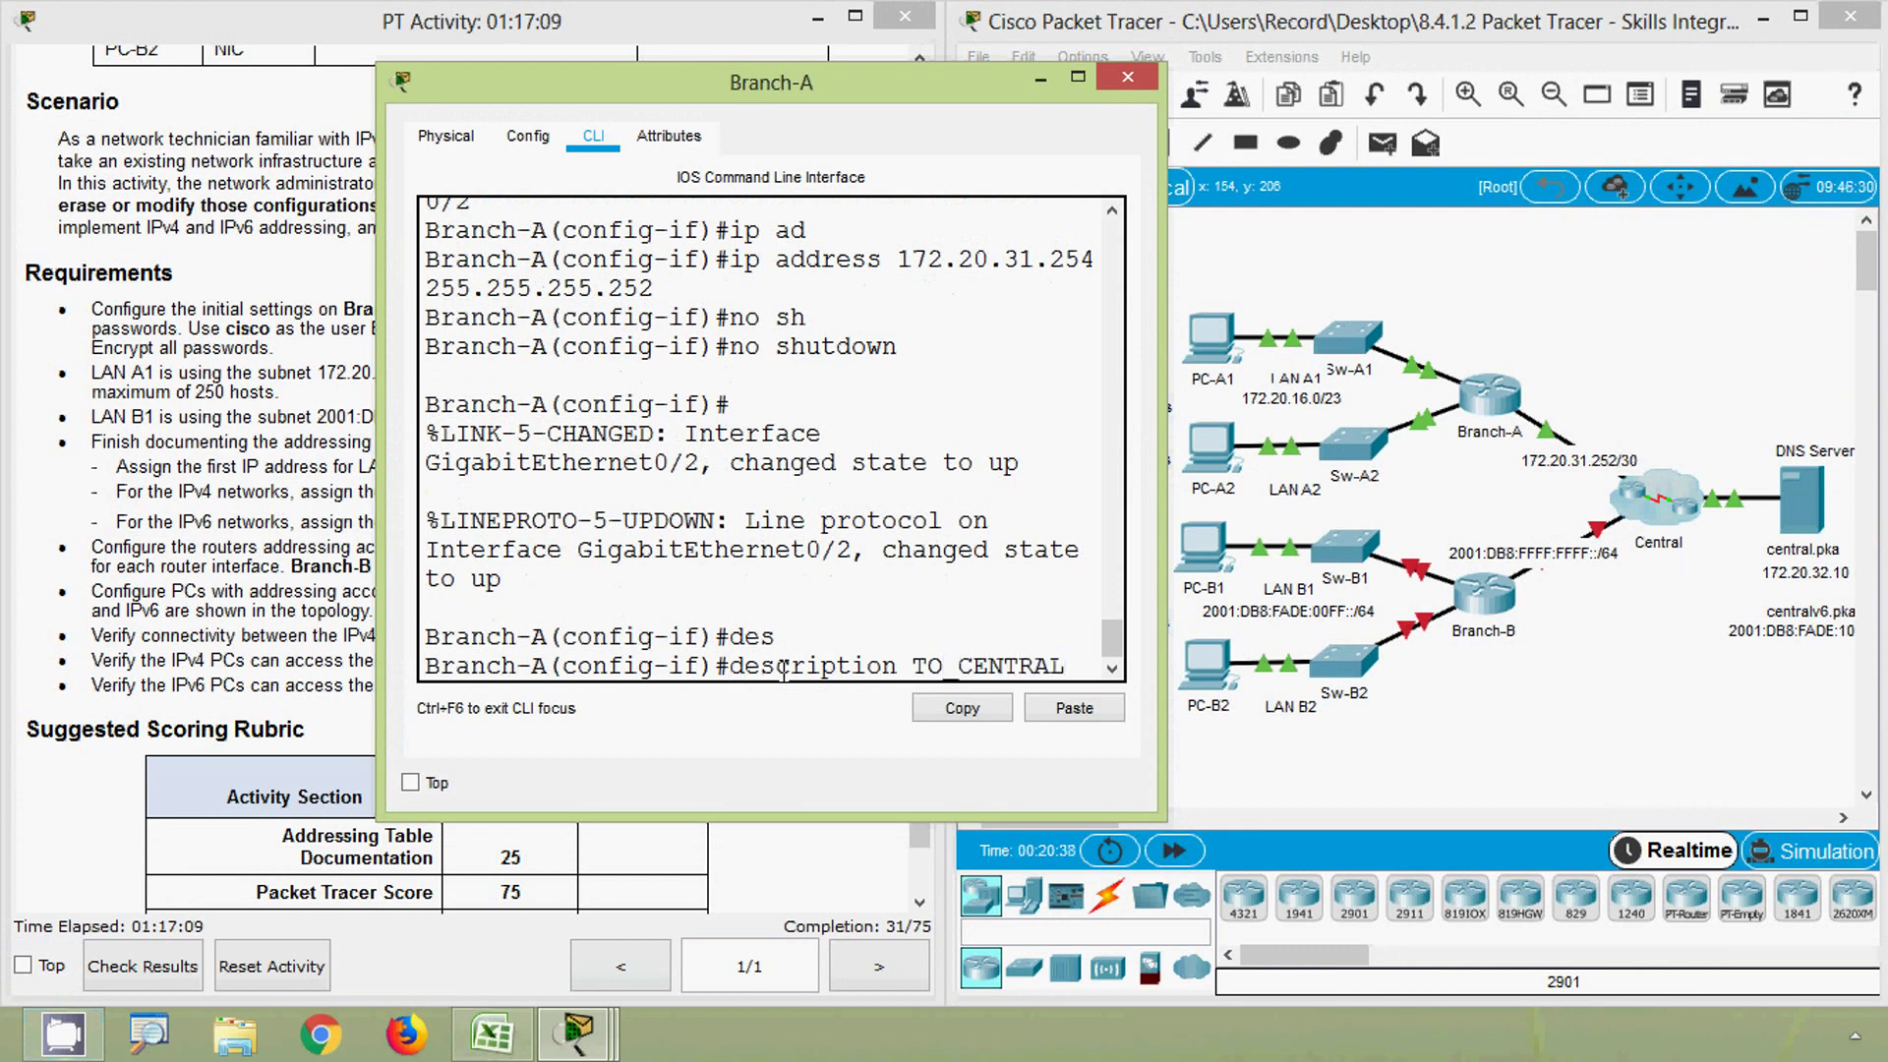
key(Return)
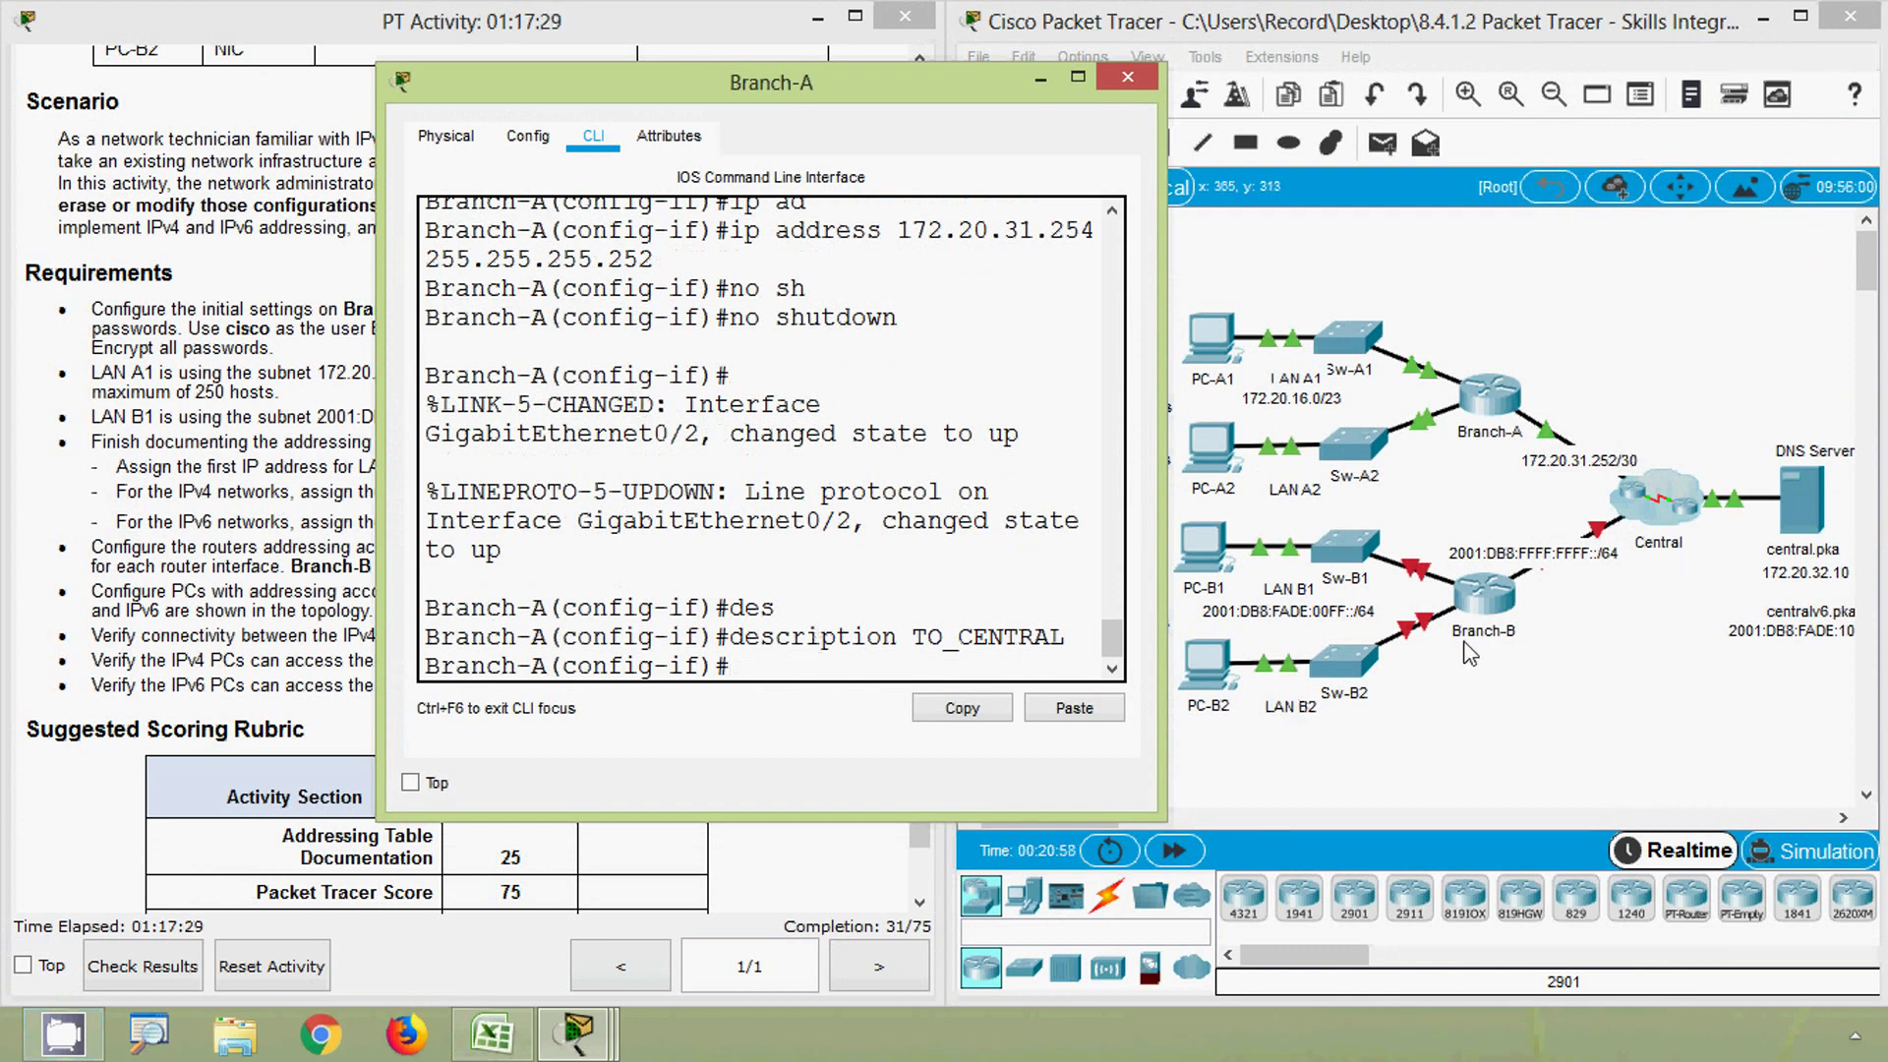
- Close the Branch-A router window to return to the full topology view
click(1127, 78)
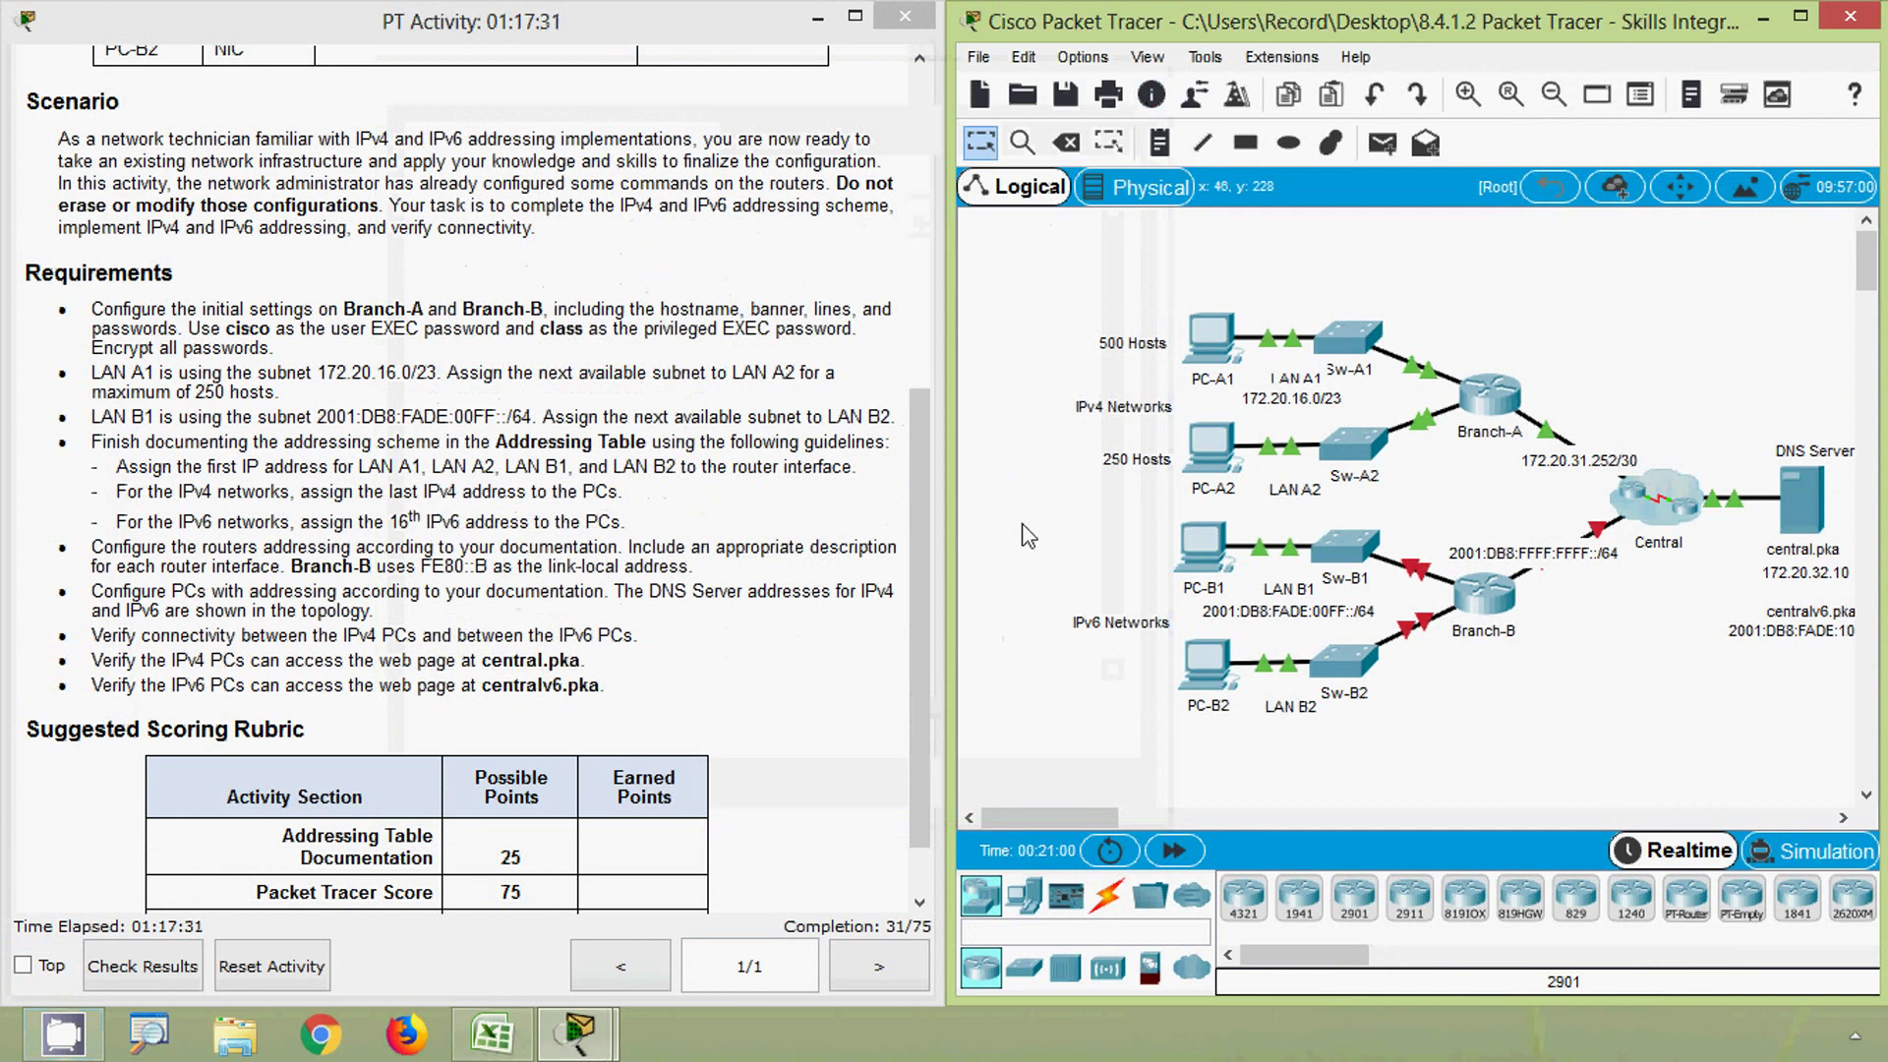
- Open Branch-B's command line and log in to user mode with the console password
click(1485, 603)
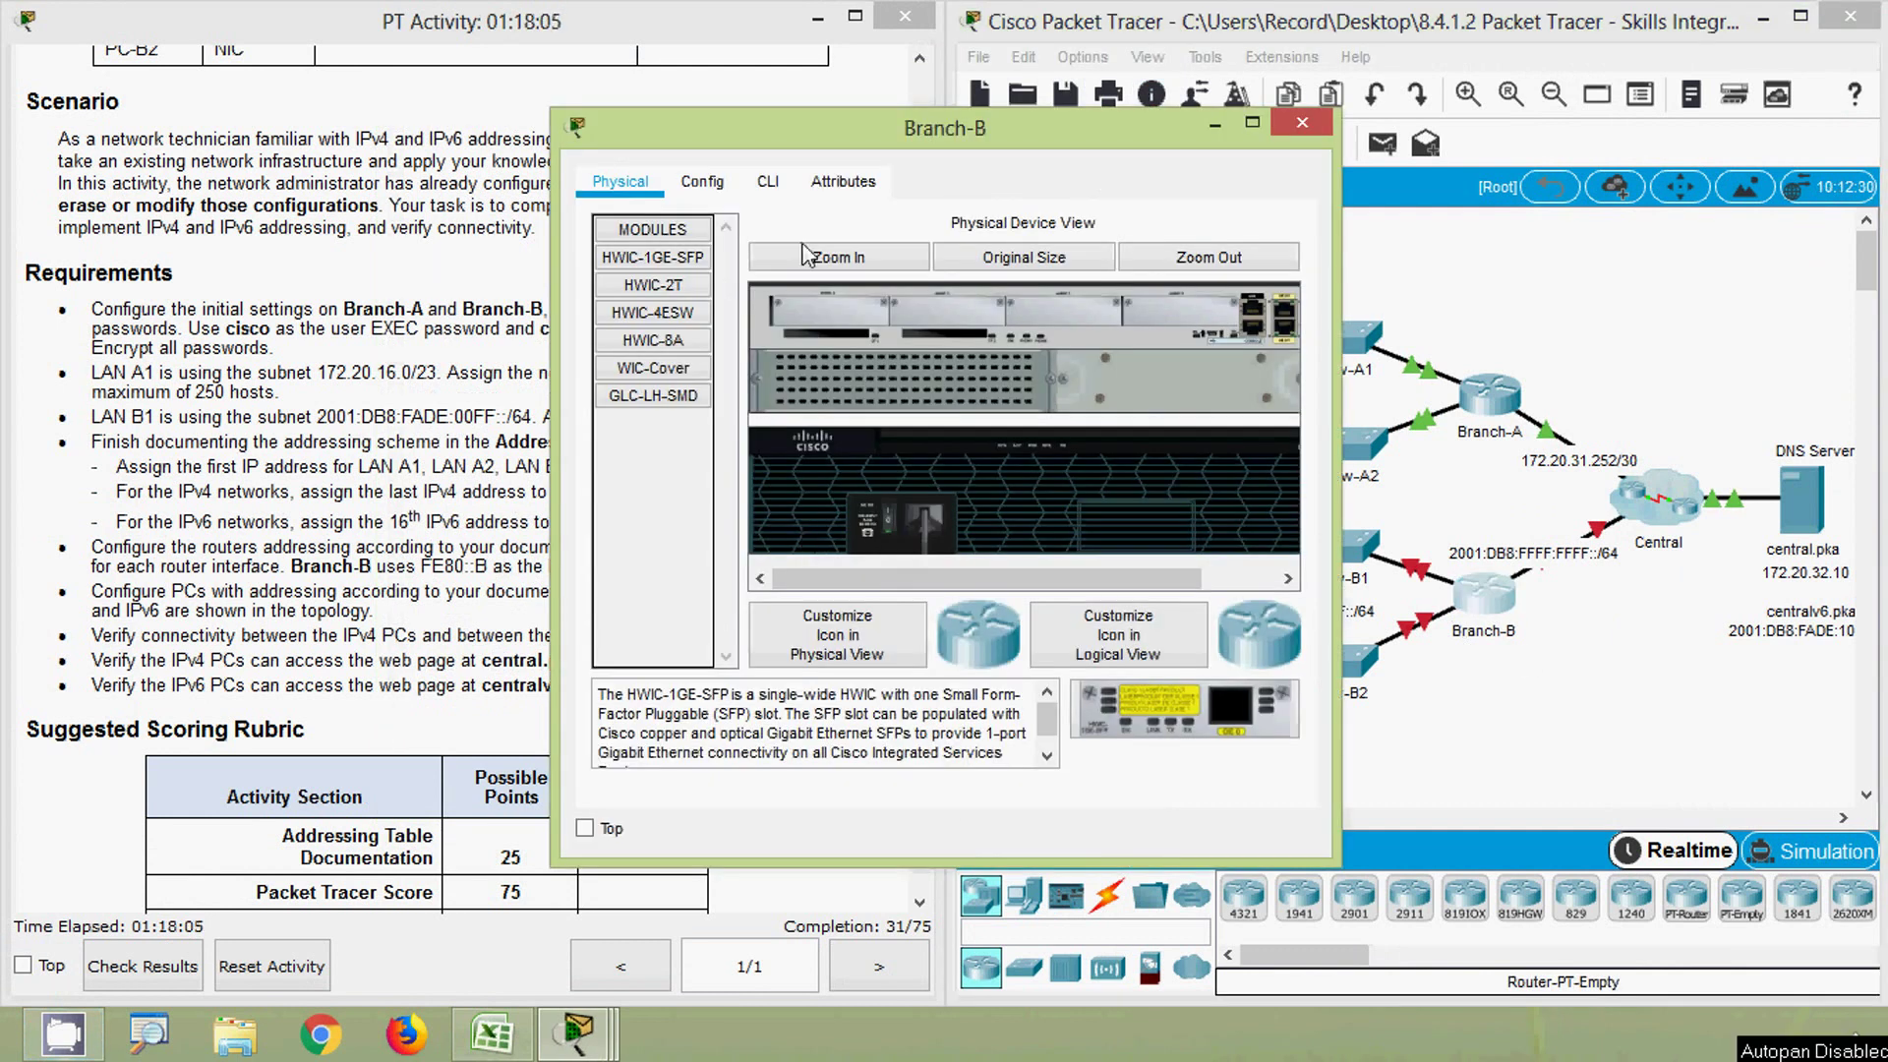
click(768, 181)
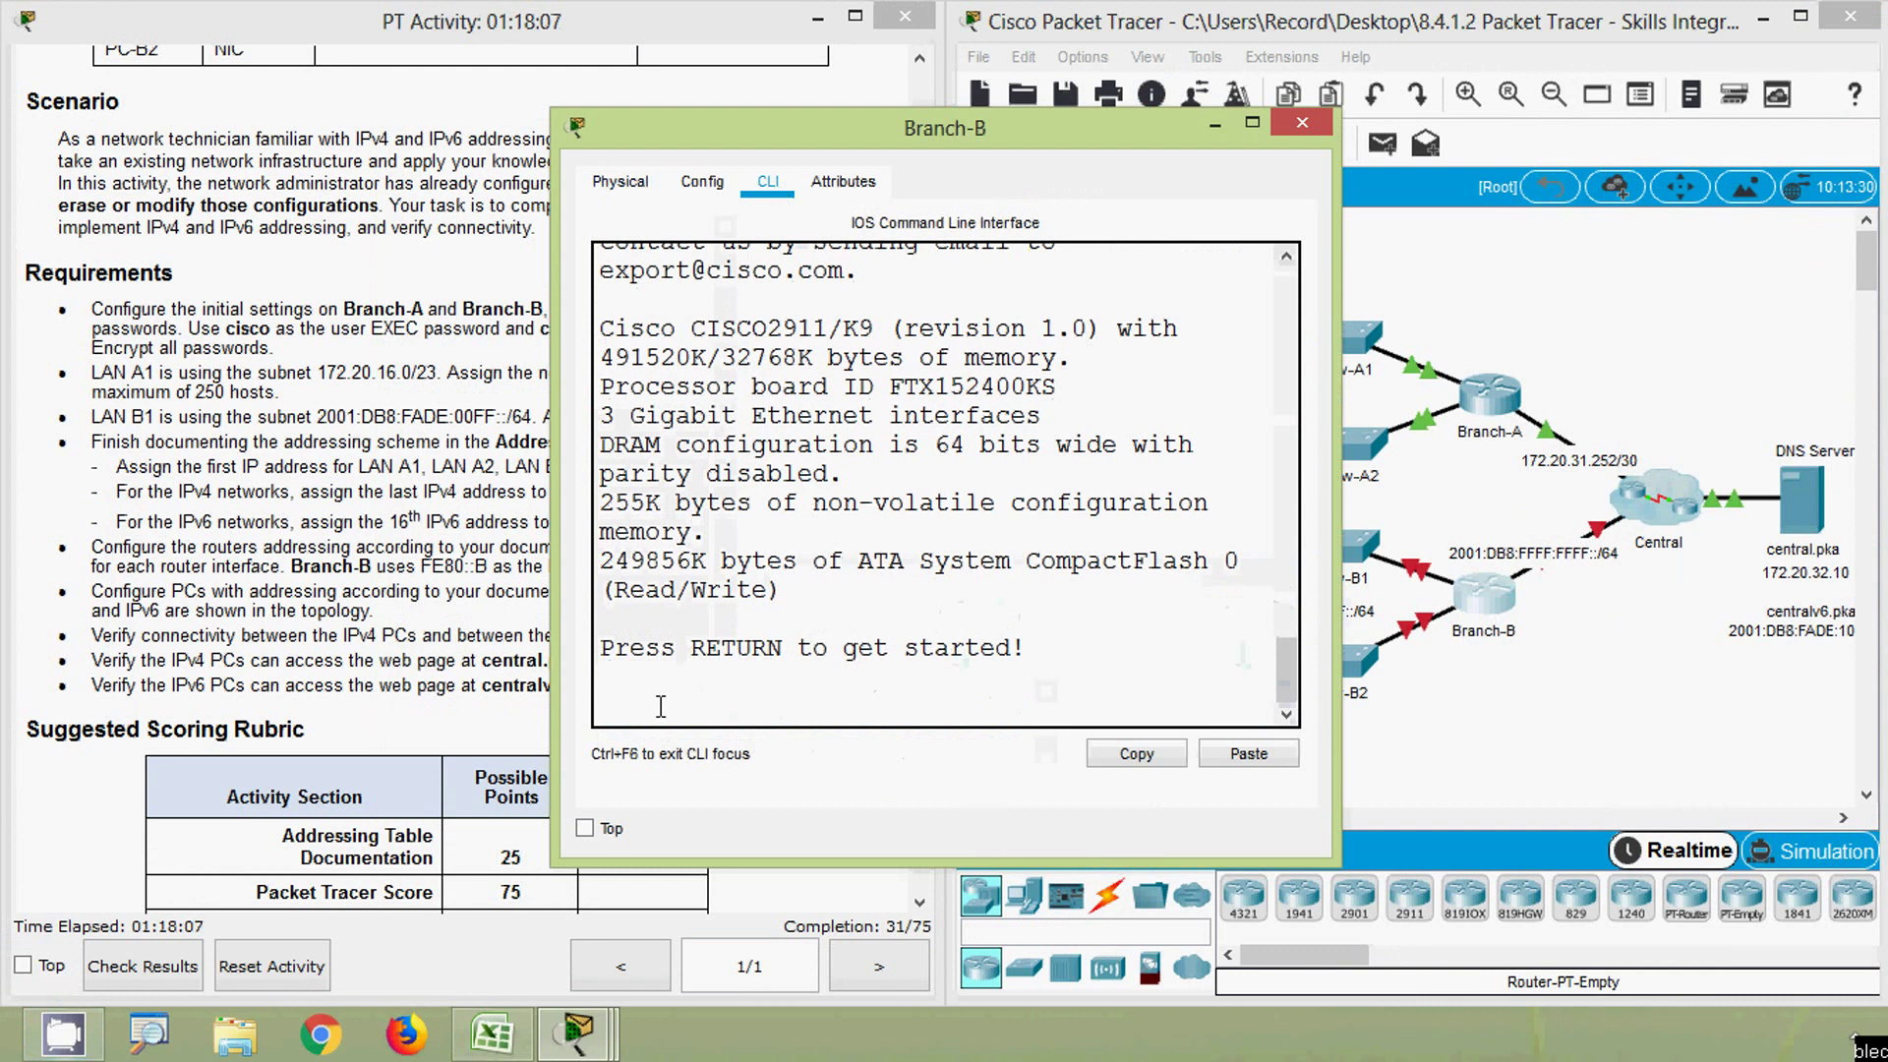
key(Return)
key(Return)
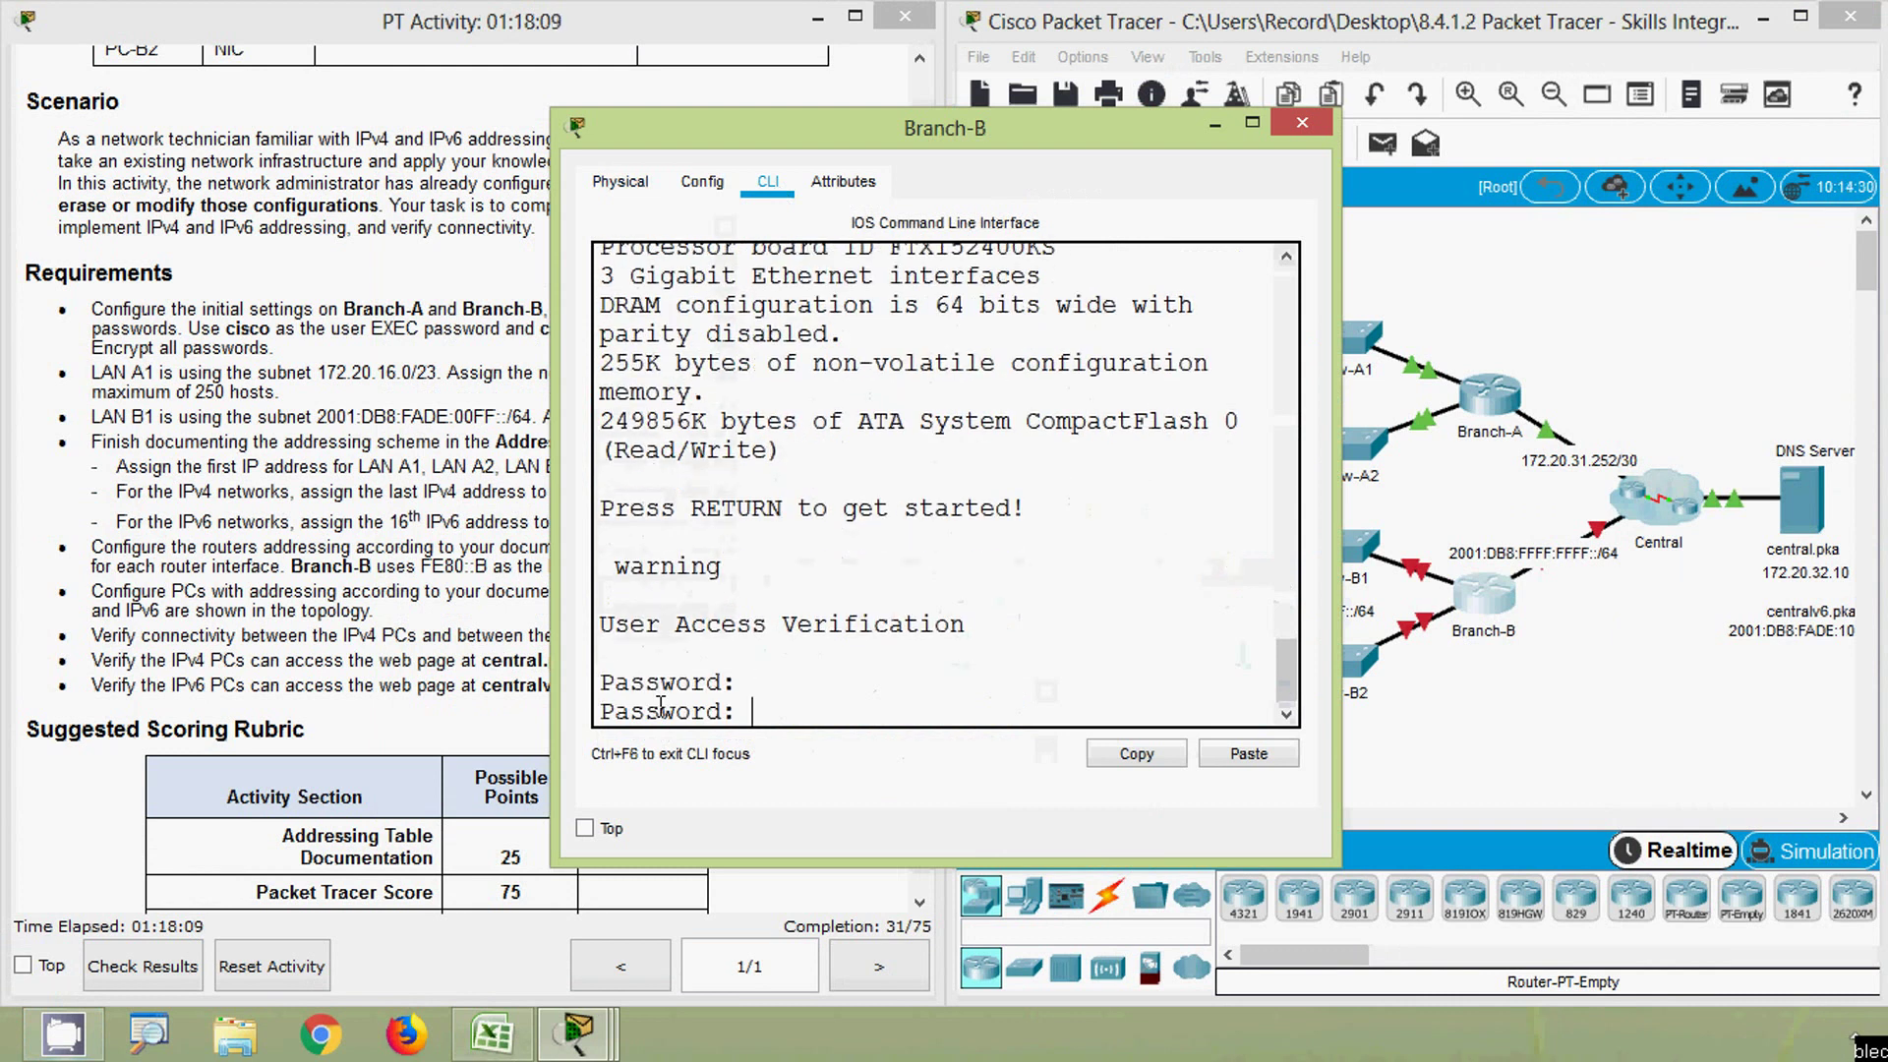
key(Return)
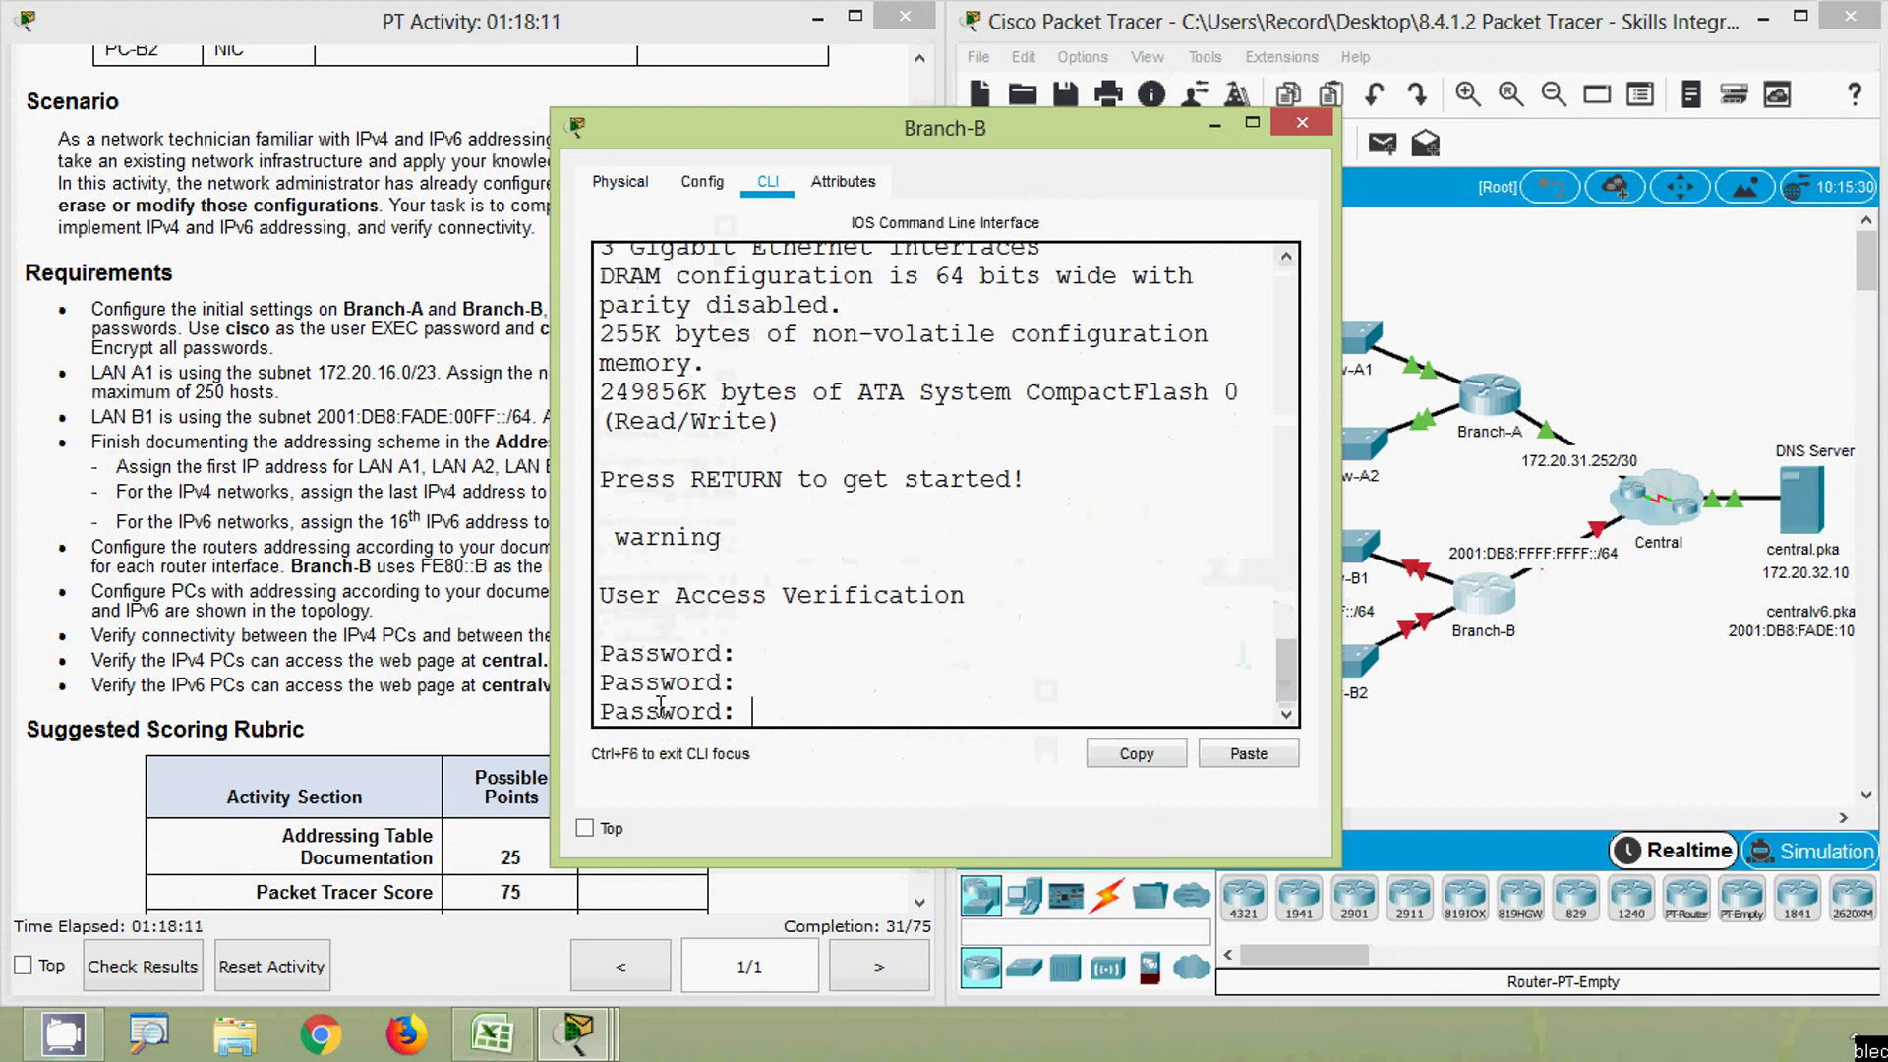
key(Return)
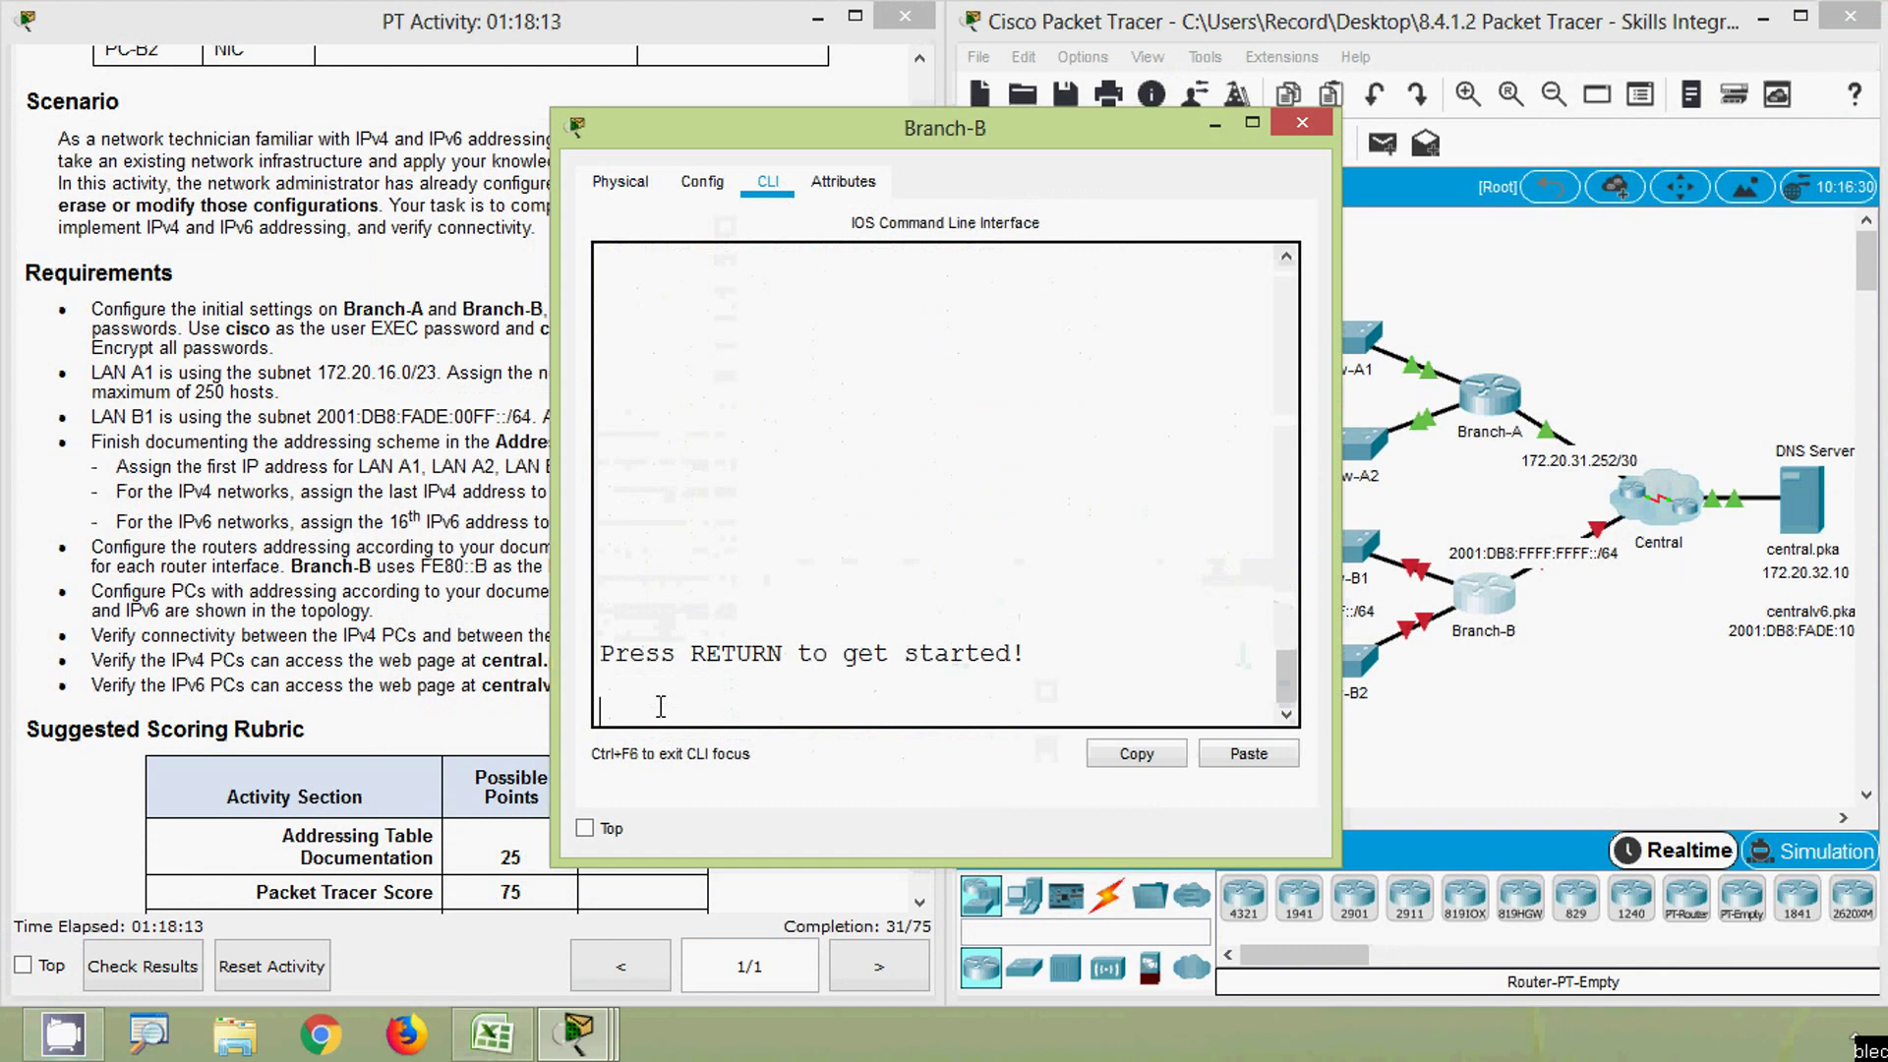
key(Return)
text(cisco)
key(Return)
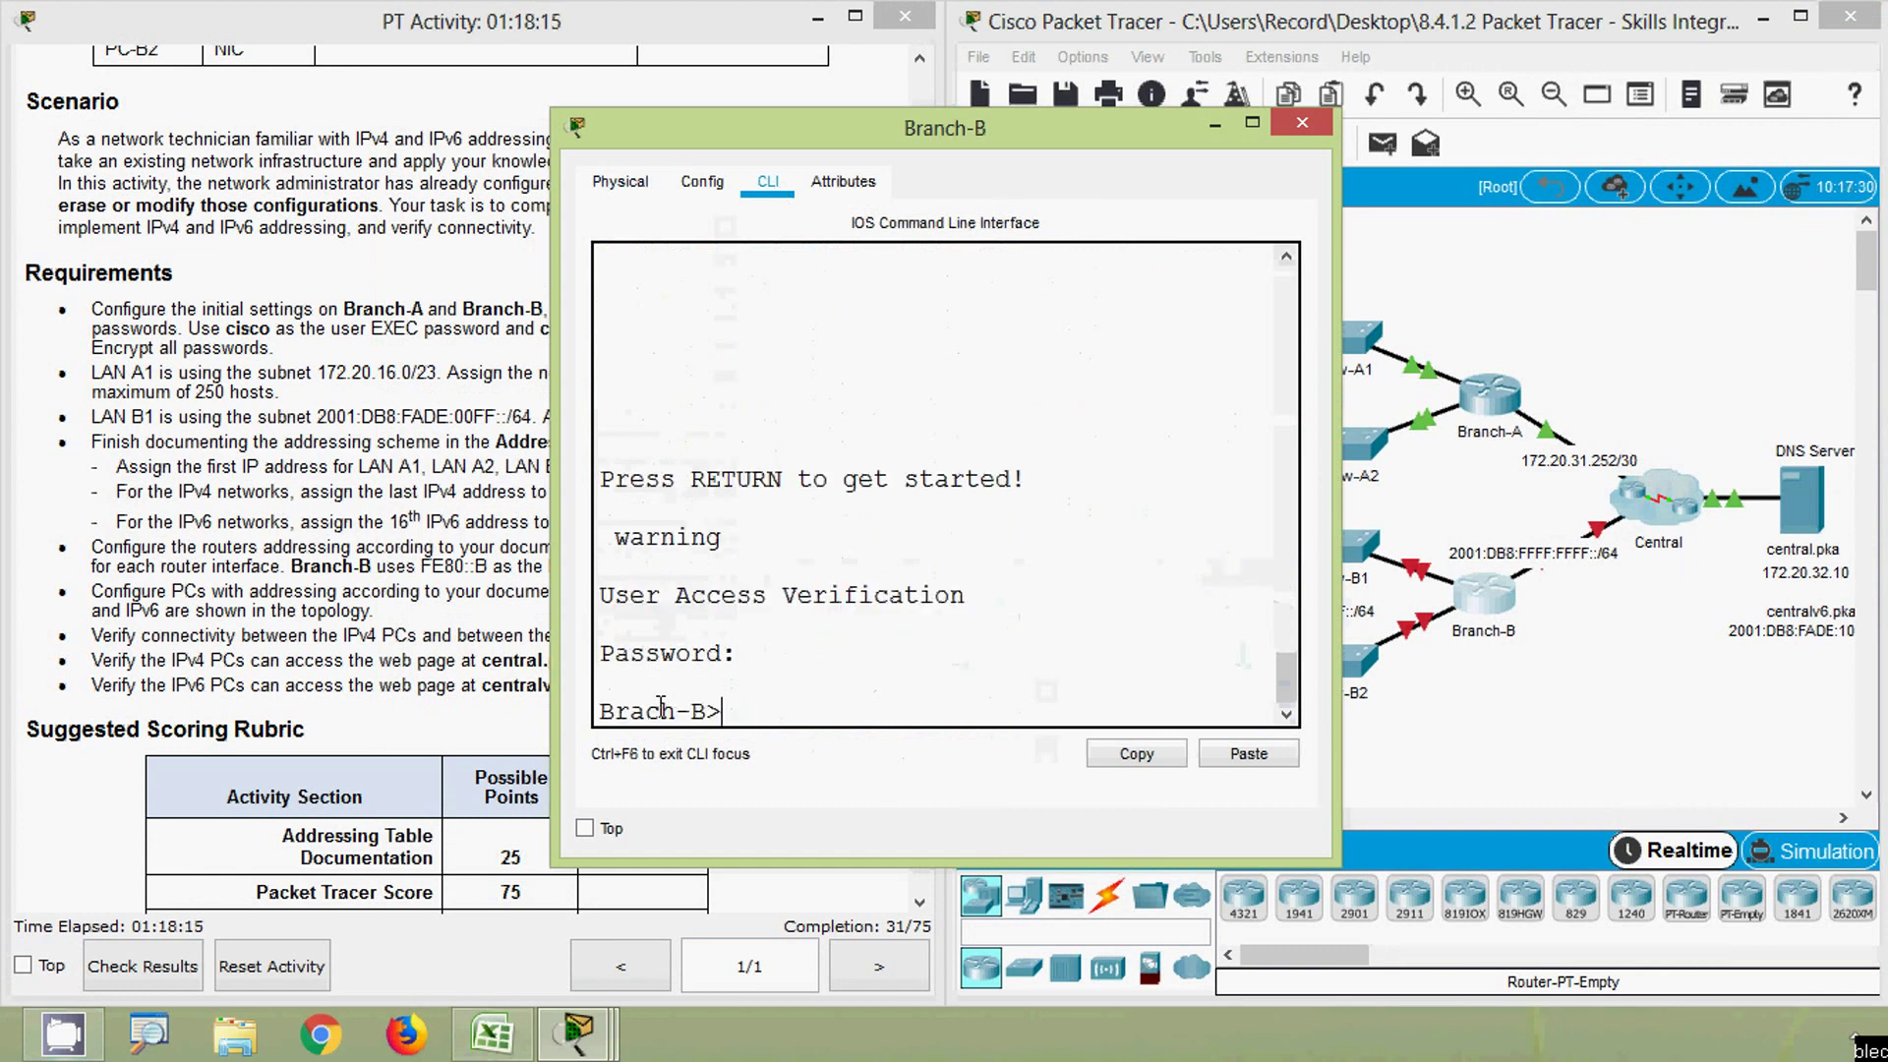
- Enter privileged EXEC mode on Branch-B with the enable password
text(ena)
key(Tab)
key(Return)
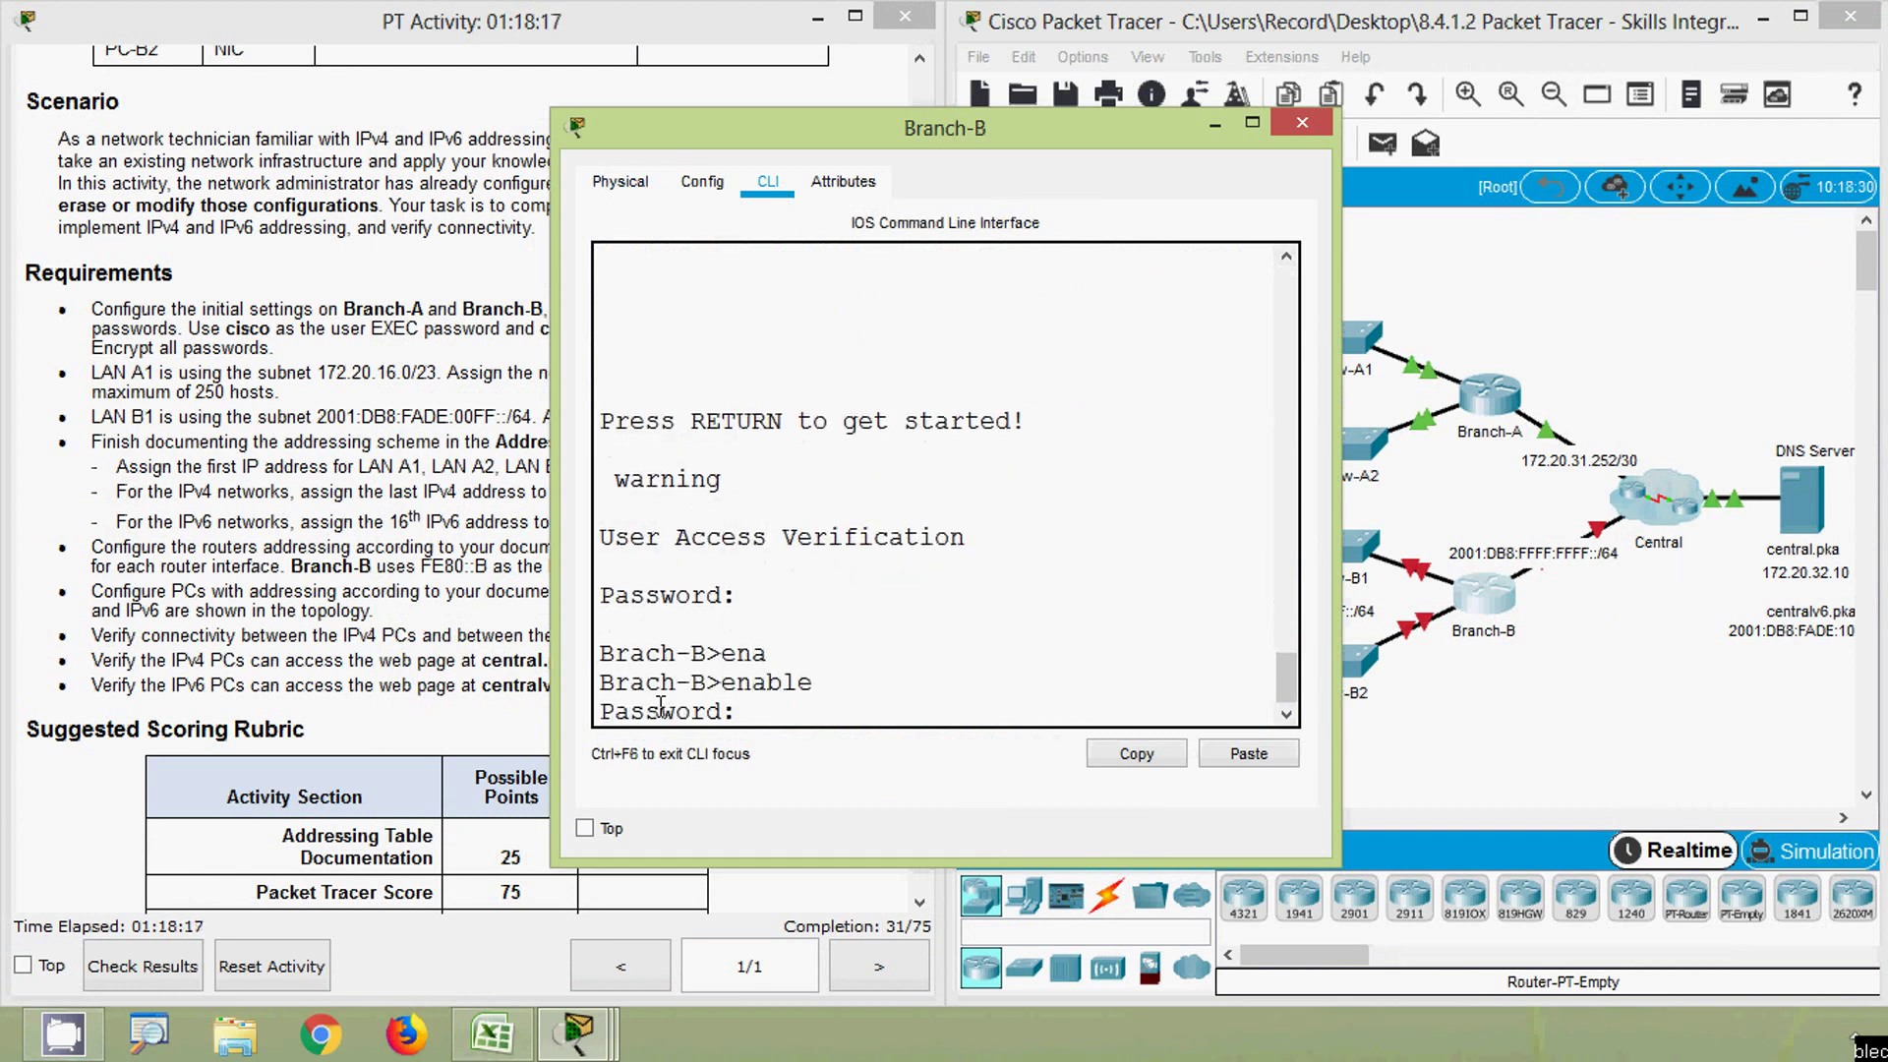
text(class)
key(Return)
- Enter global configuration mode and select interface GigabitEthernet0/0
text(conf)
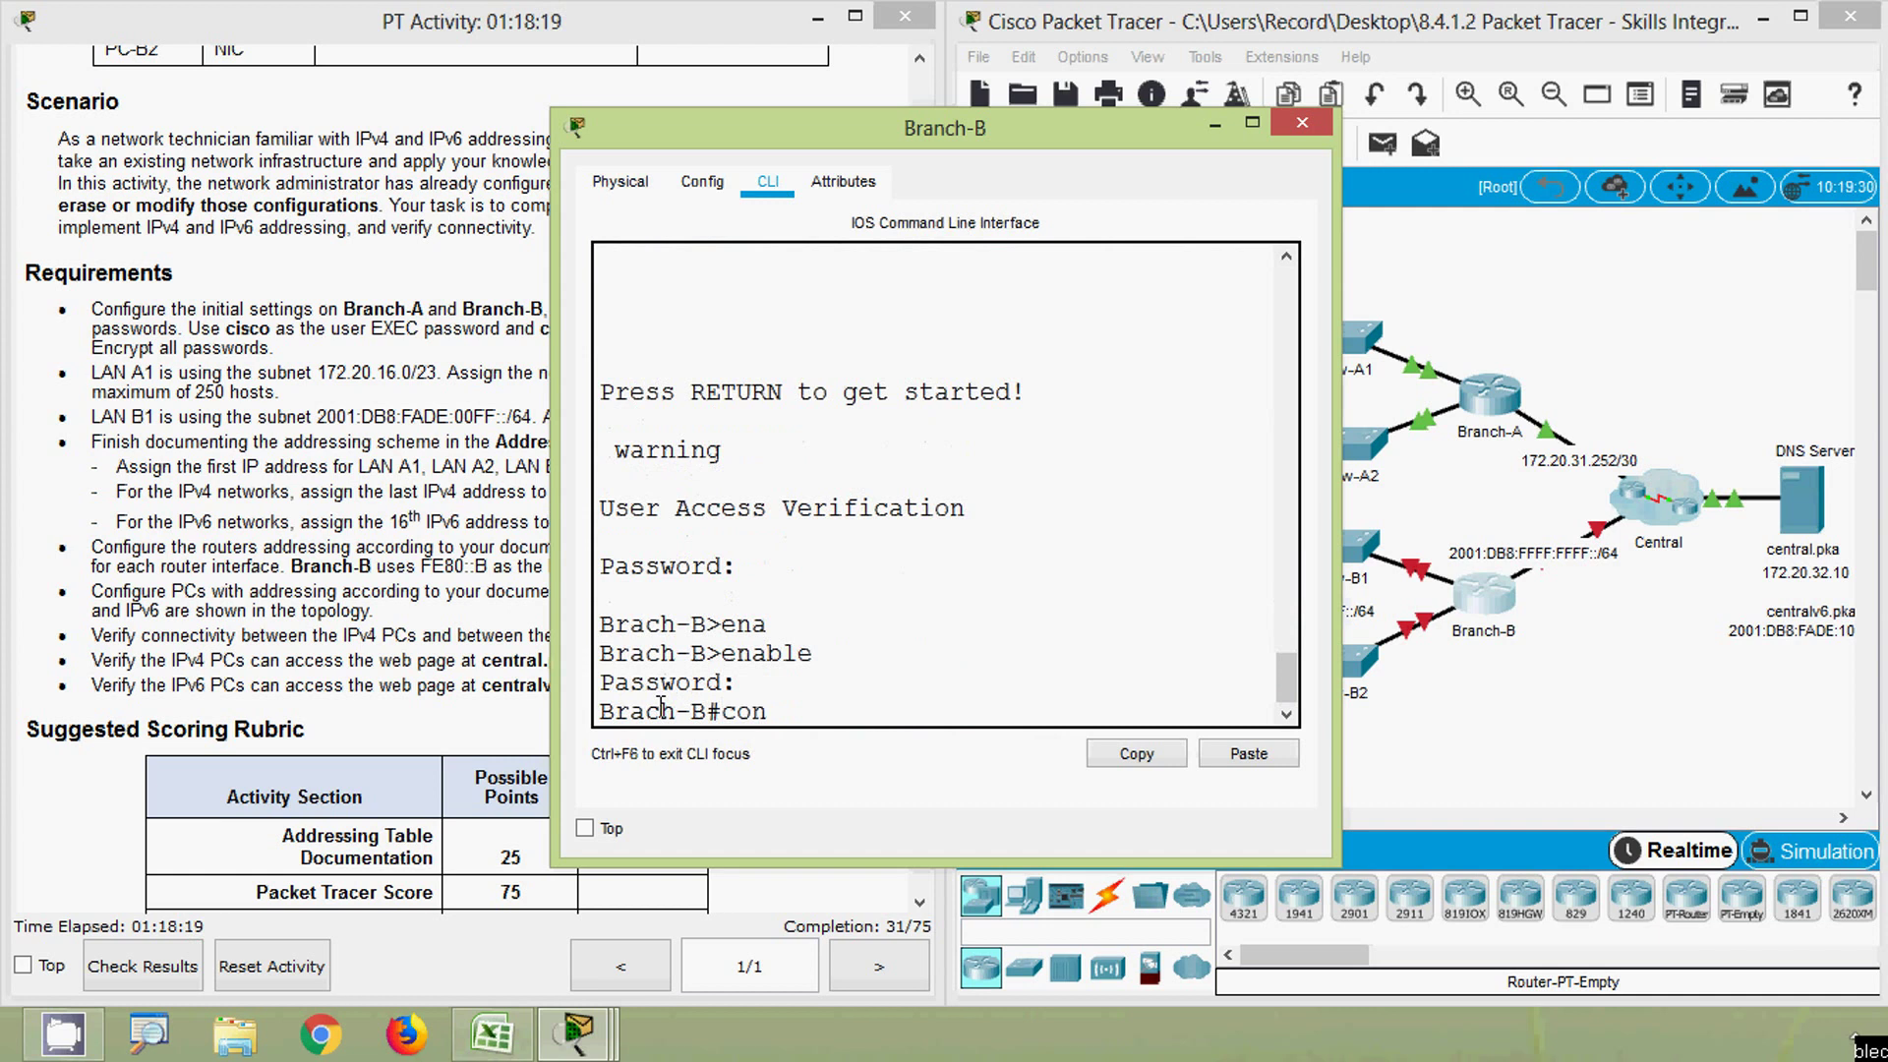
key(Tab)
text(t)
key(Tab)
key(Return)
text(inter)
key(Tab)
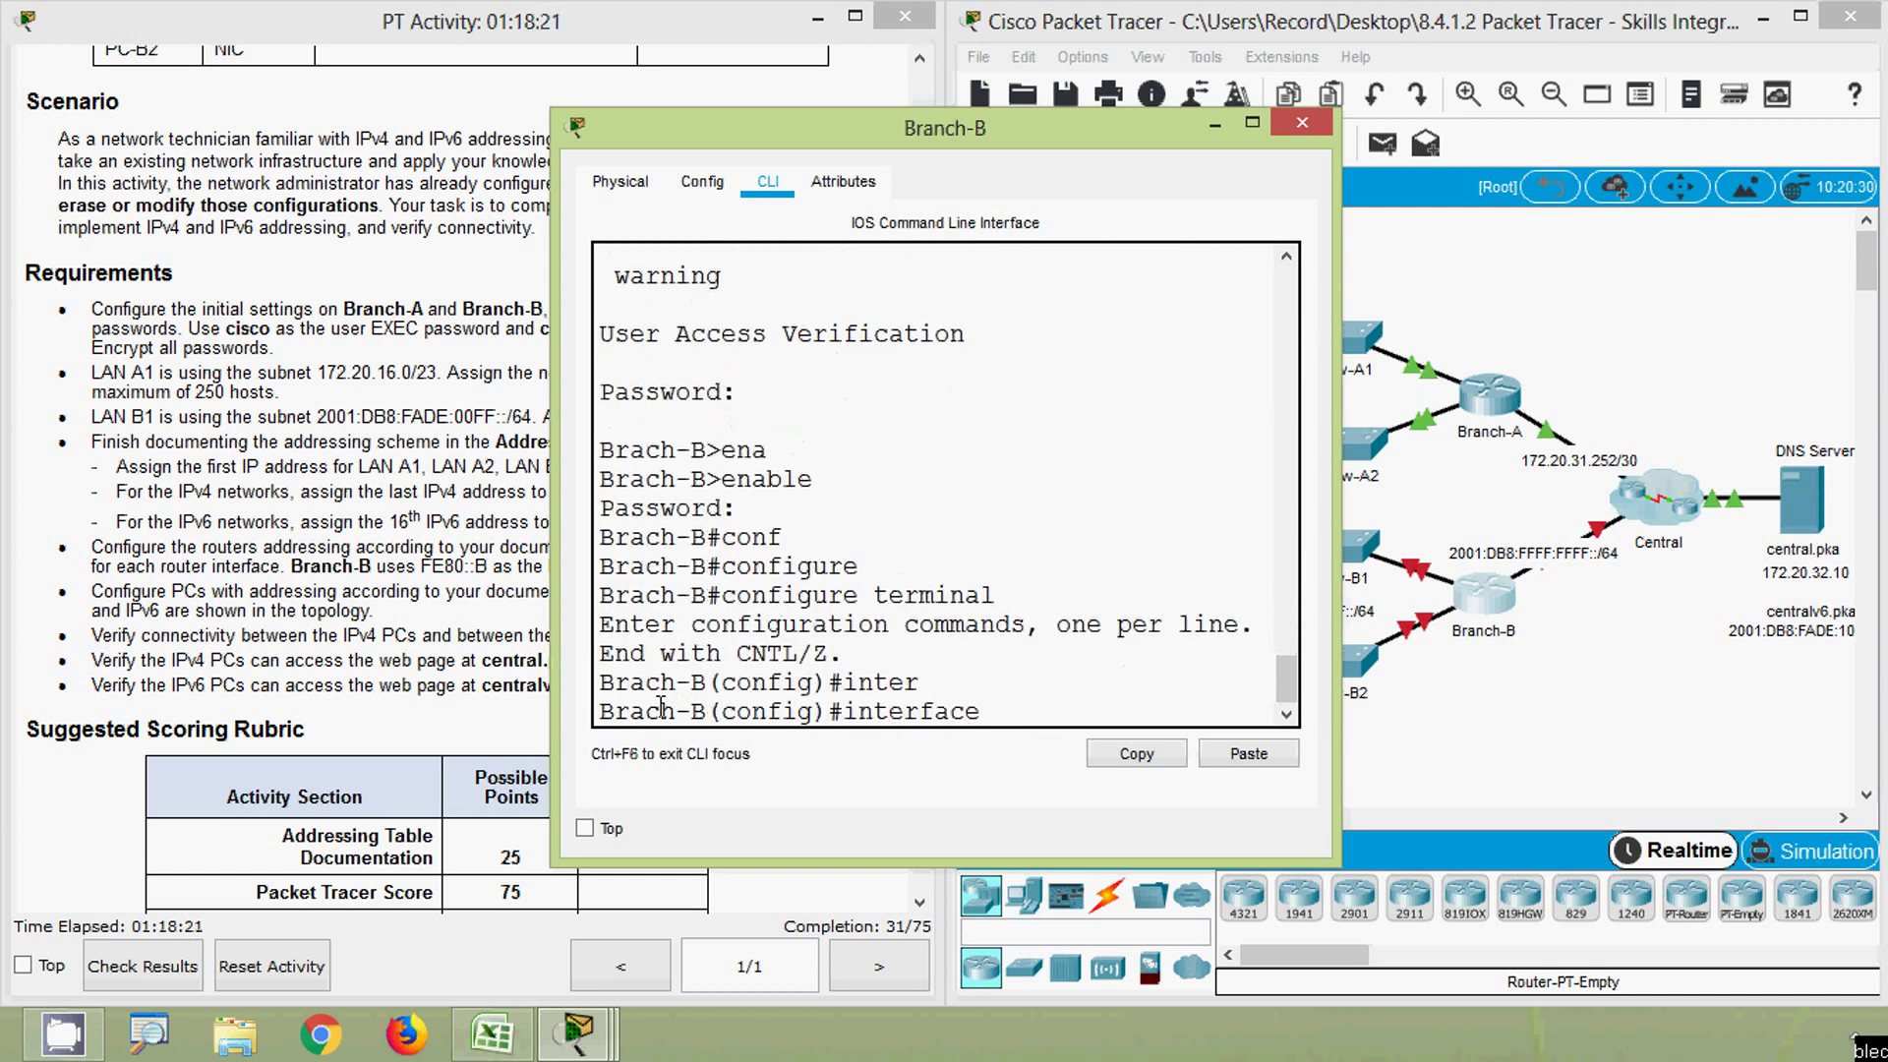
text(g)
key(Tab)
text(0/0)
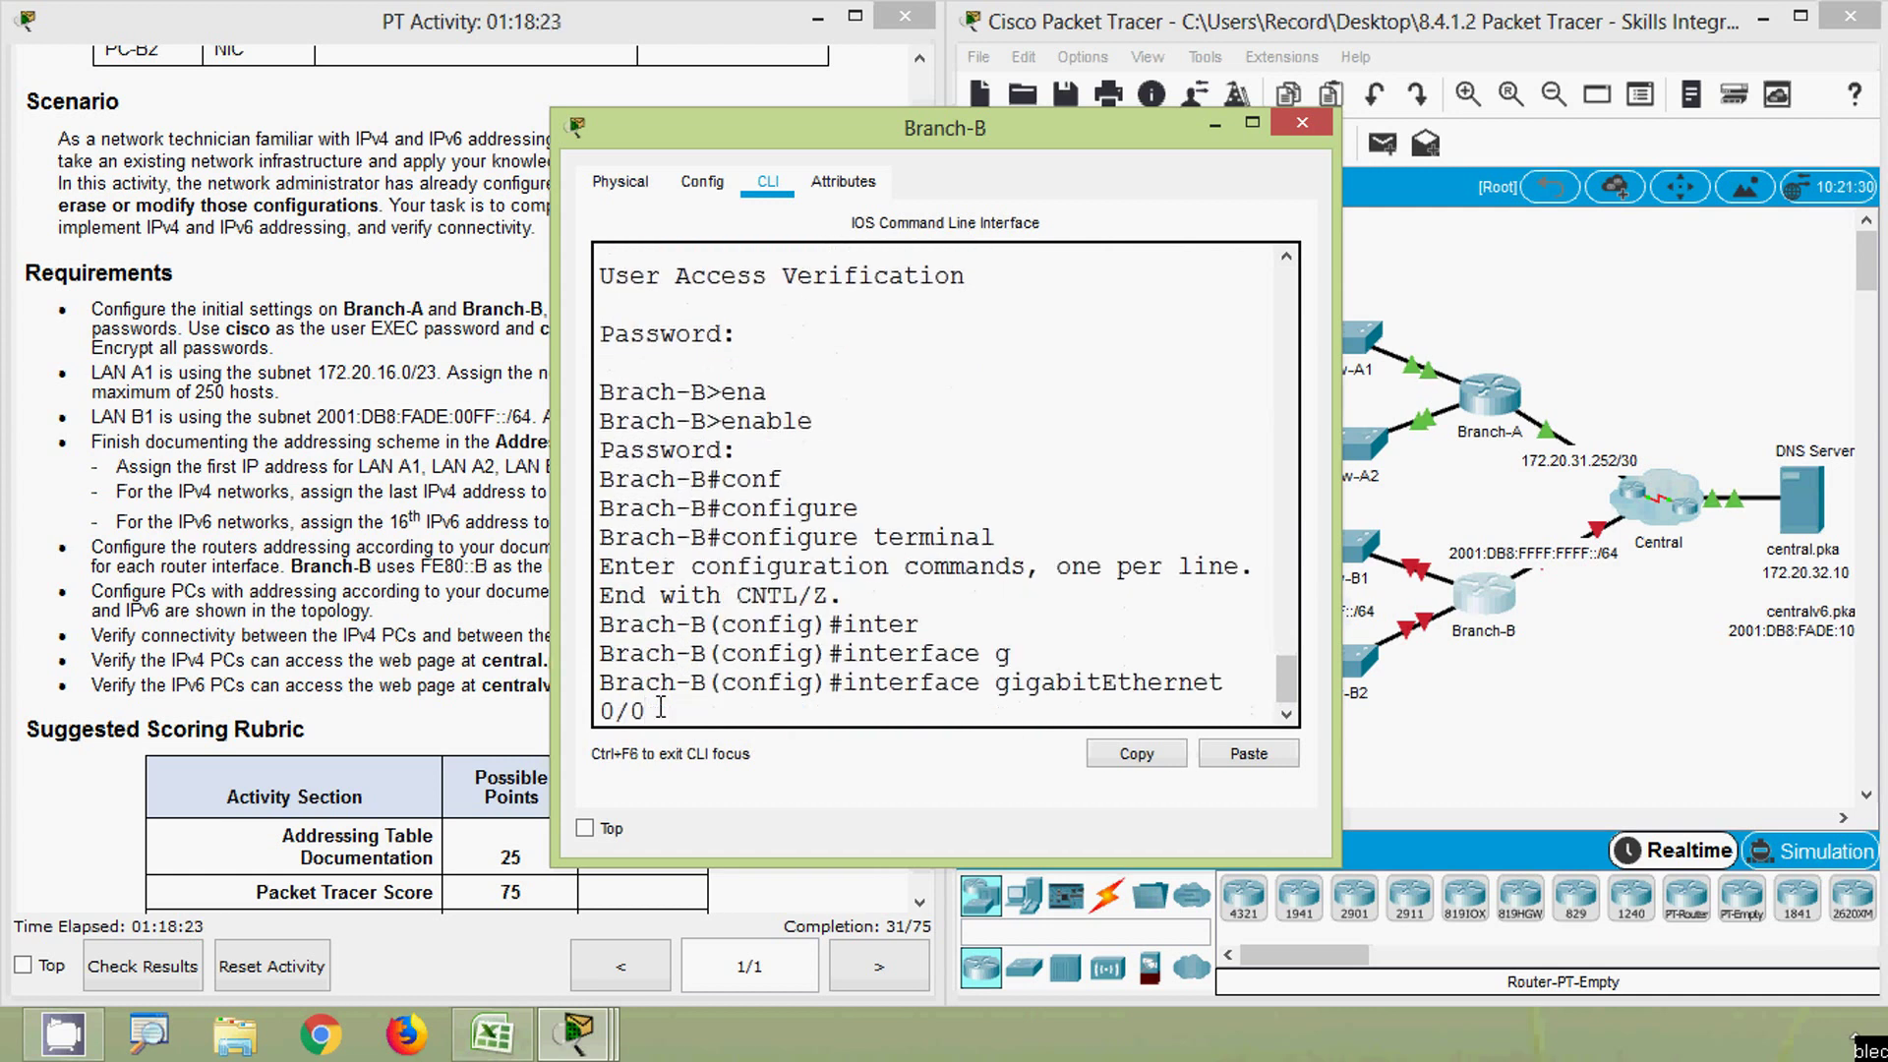
key(Return)
- Begin an ipv6 address command on G0/0, pending the address from the spreadsheet
text(ipv)
key(Tab)
text(6)
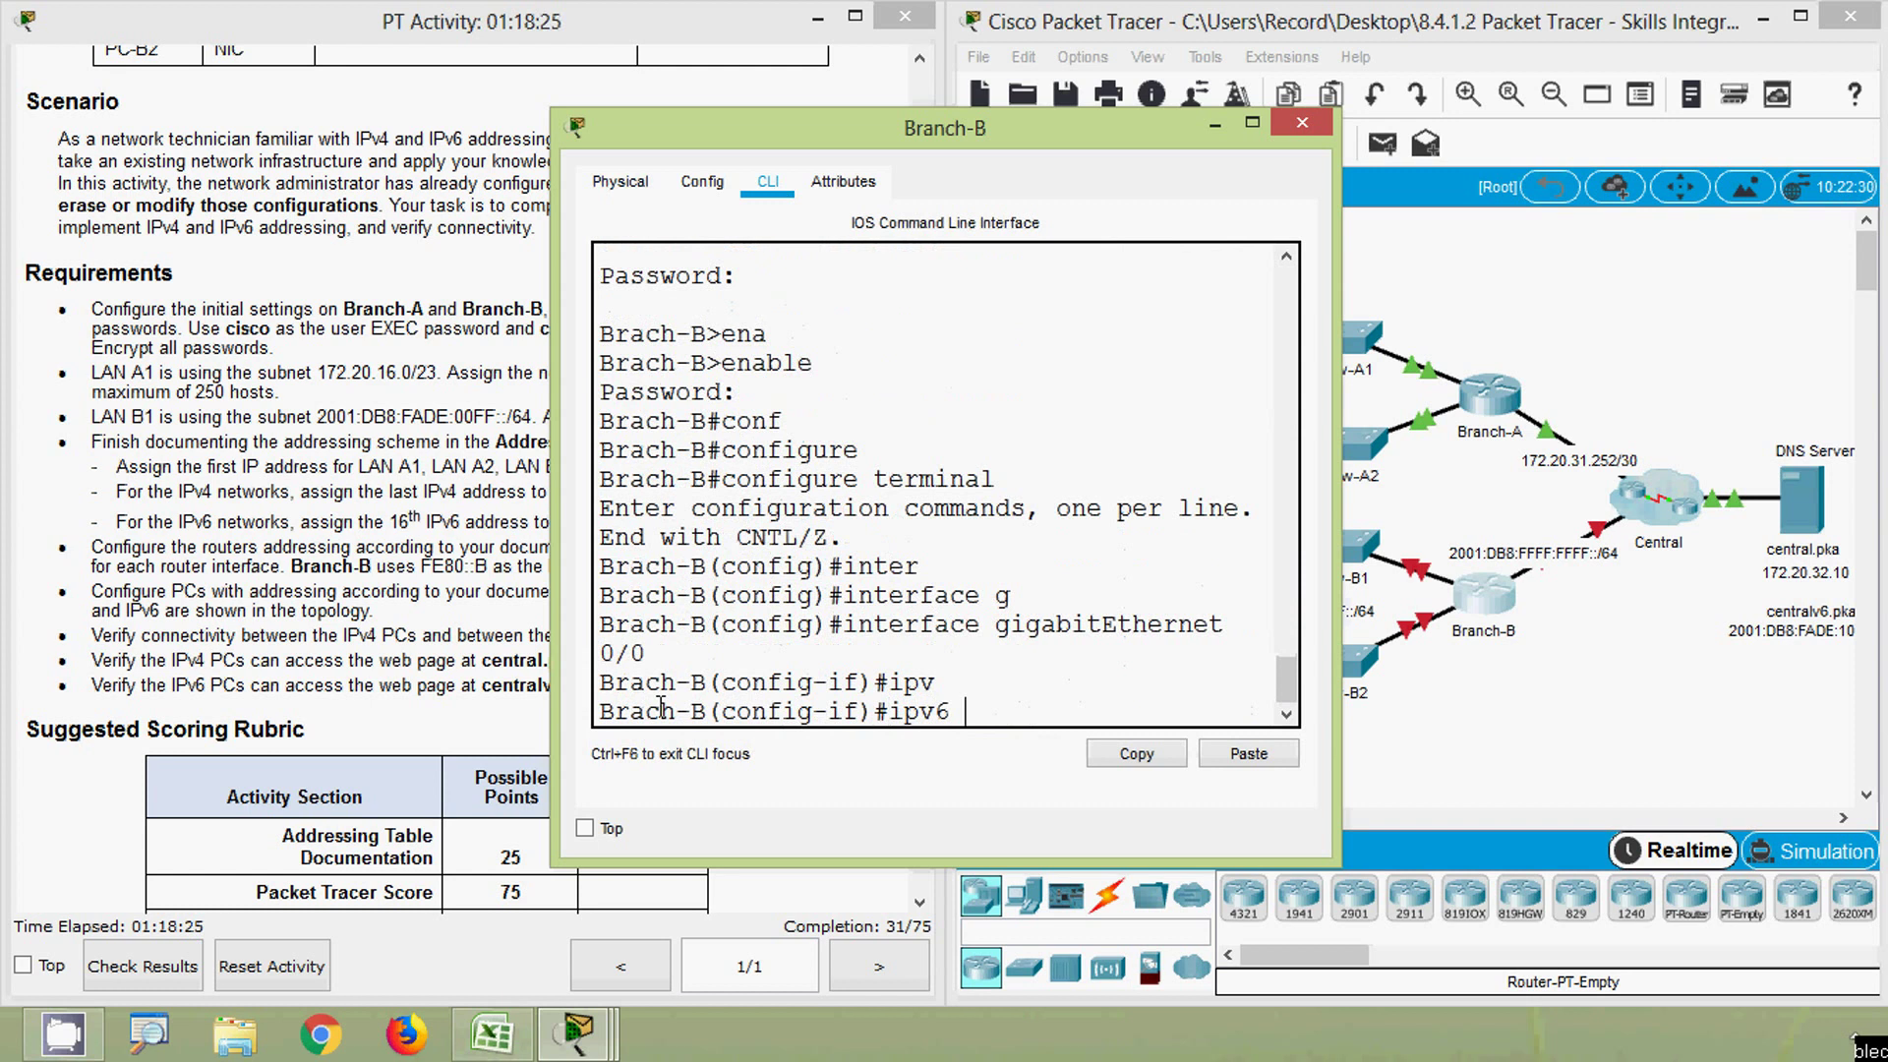
text( ad)
key(Tab)
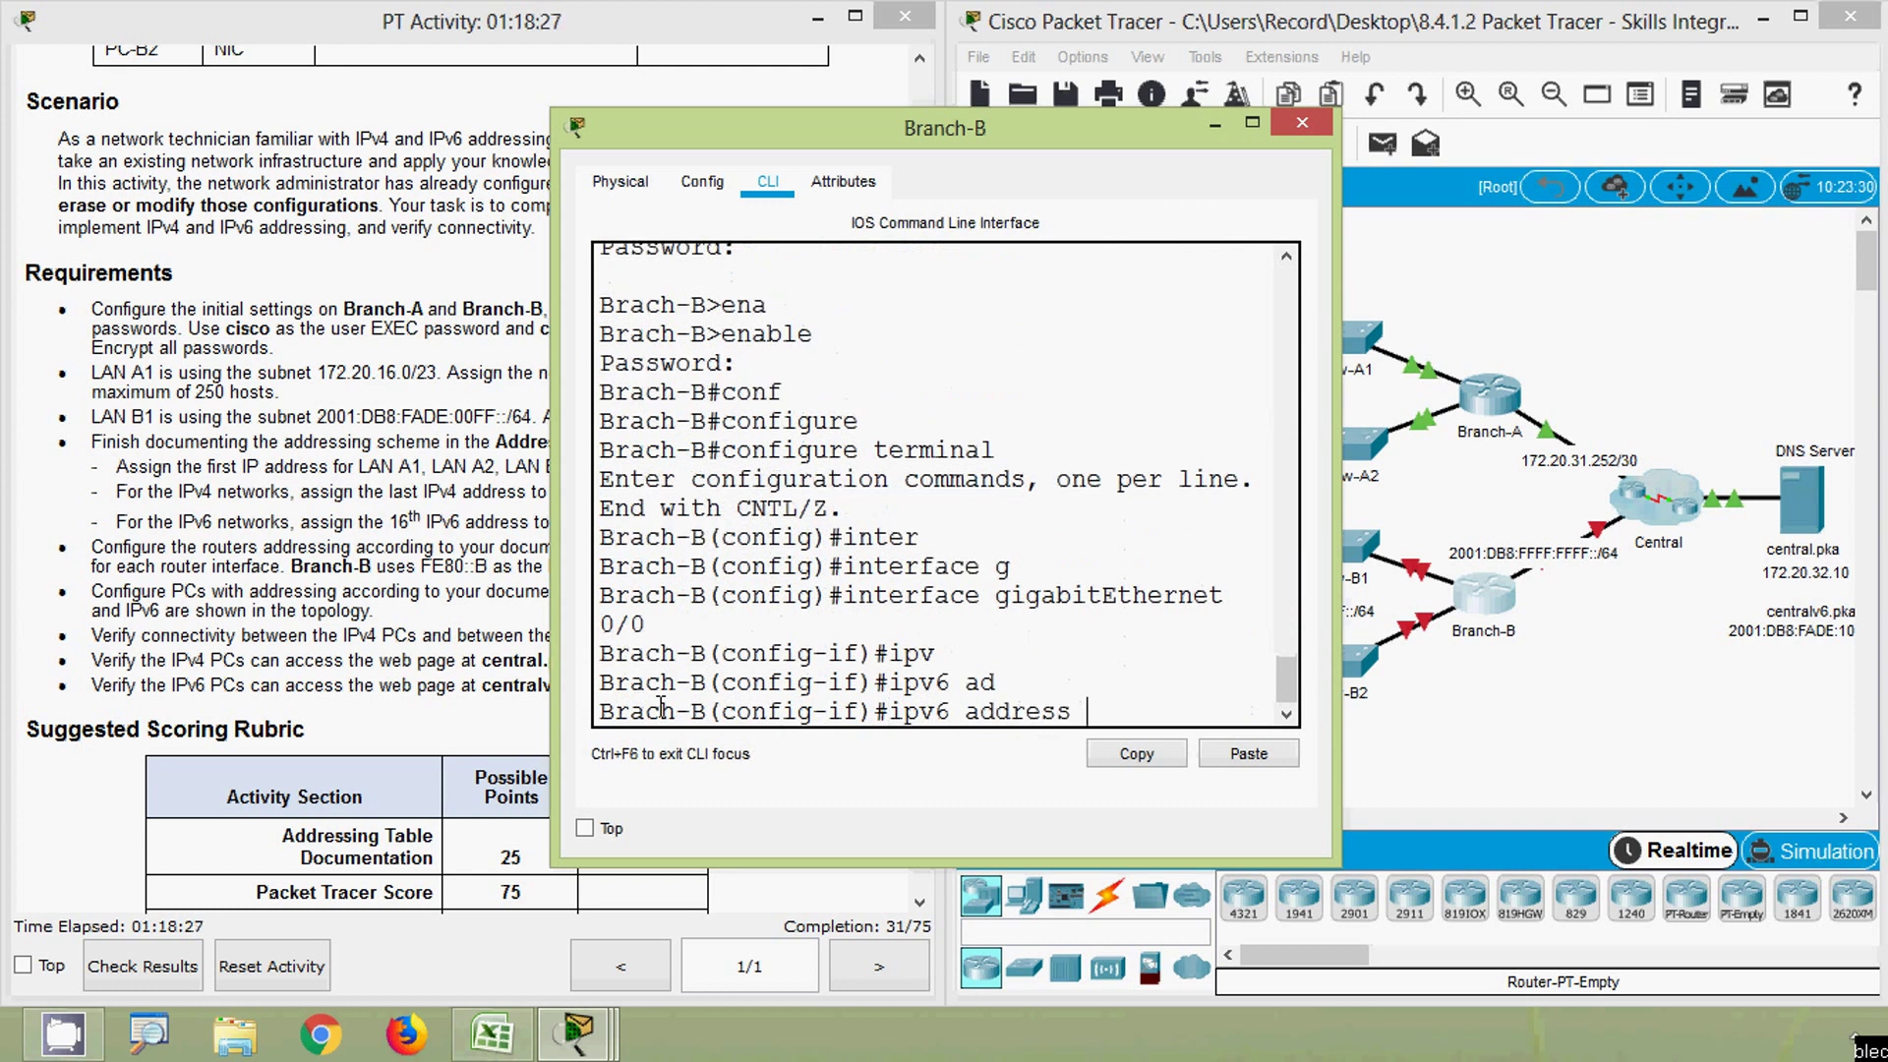
click(492, 1033)
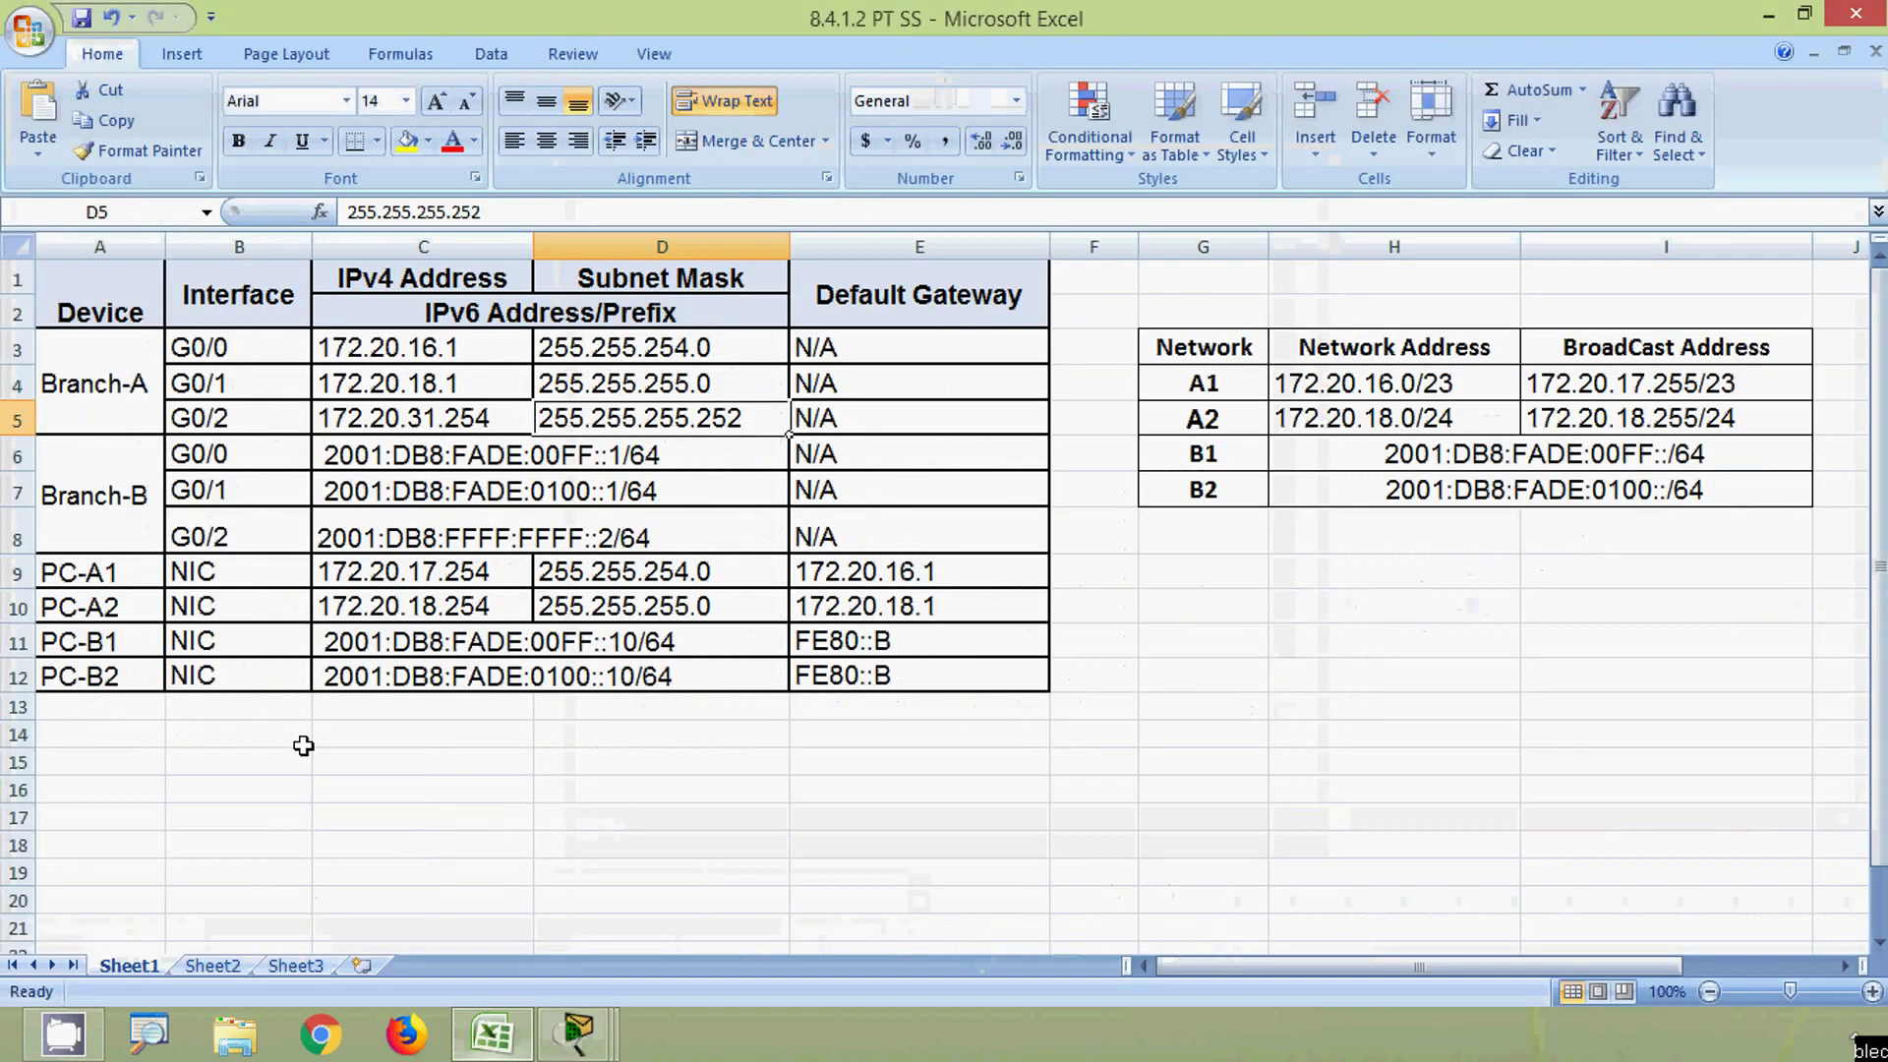
- Select and copy the 2001:DB8:FADE:00FF::1/64 text from cell C6 for the router CLI
click(231, 457)
click(395, 454)
click(521, 213)
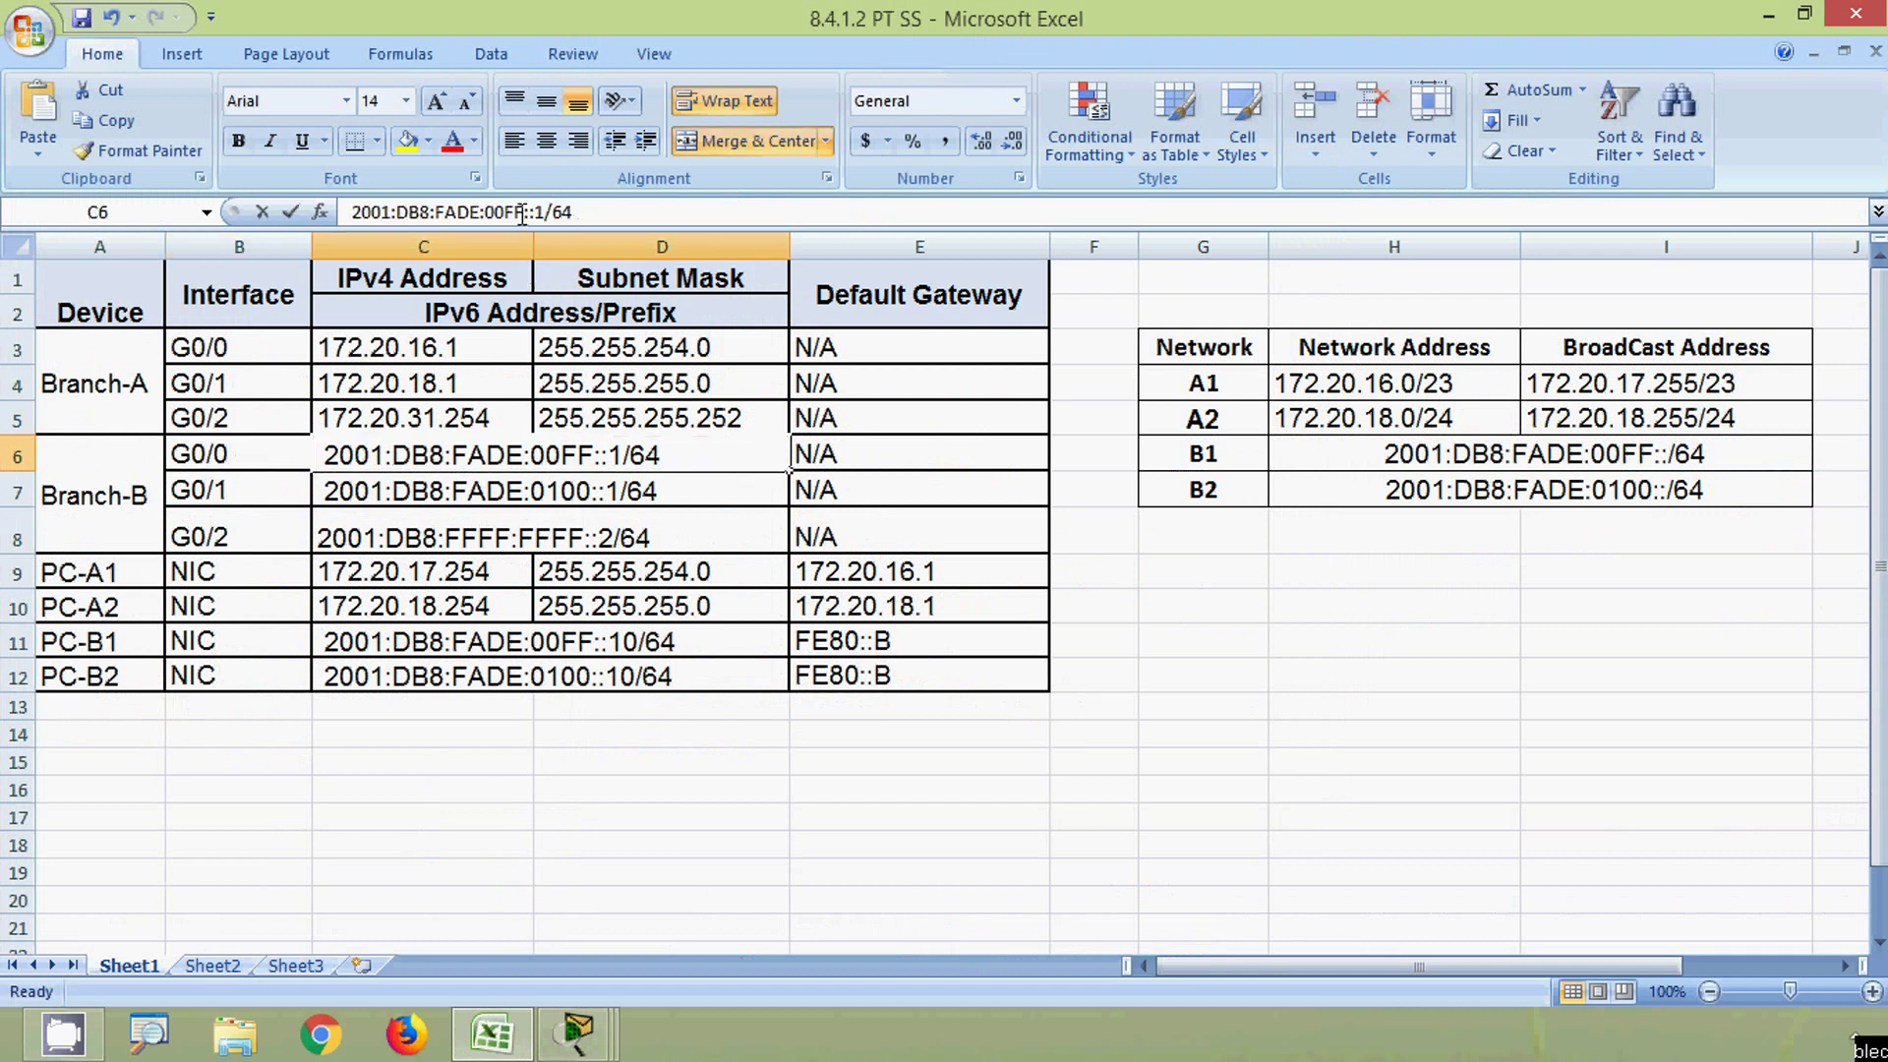
triple_click(521, 213)
key(ctrl+c)
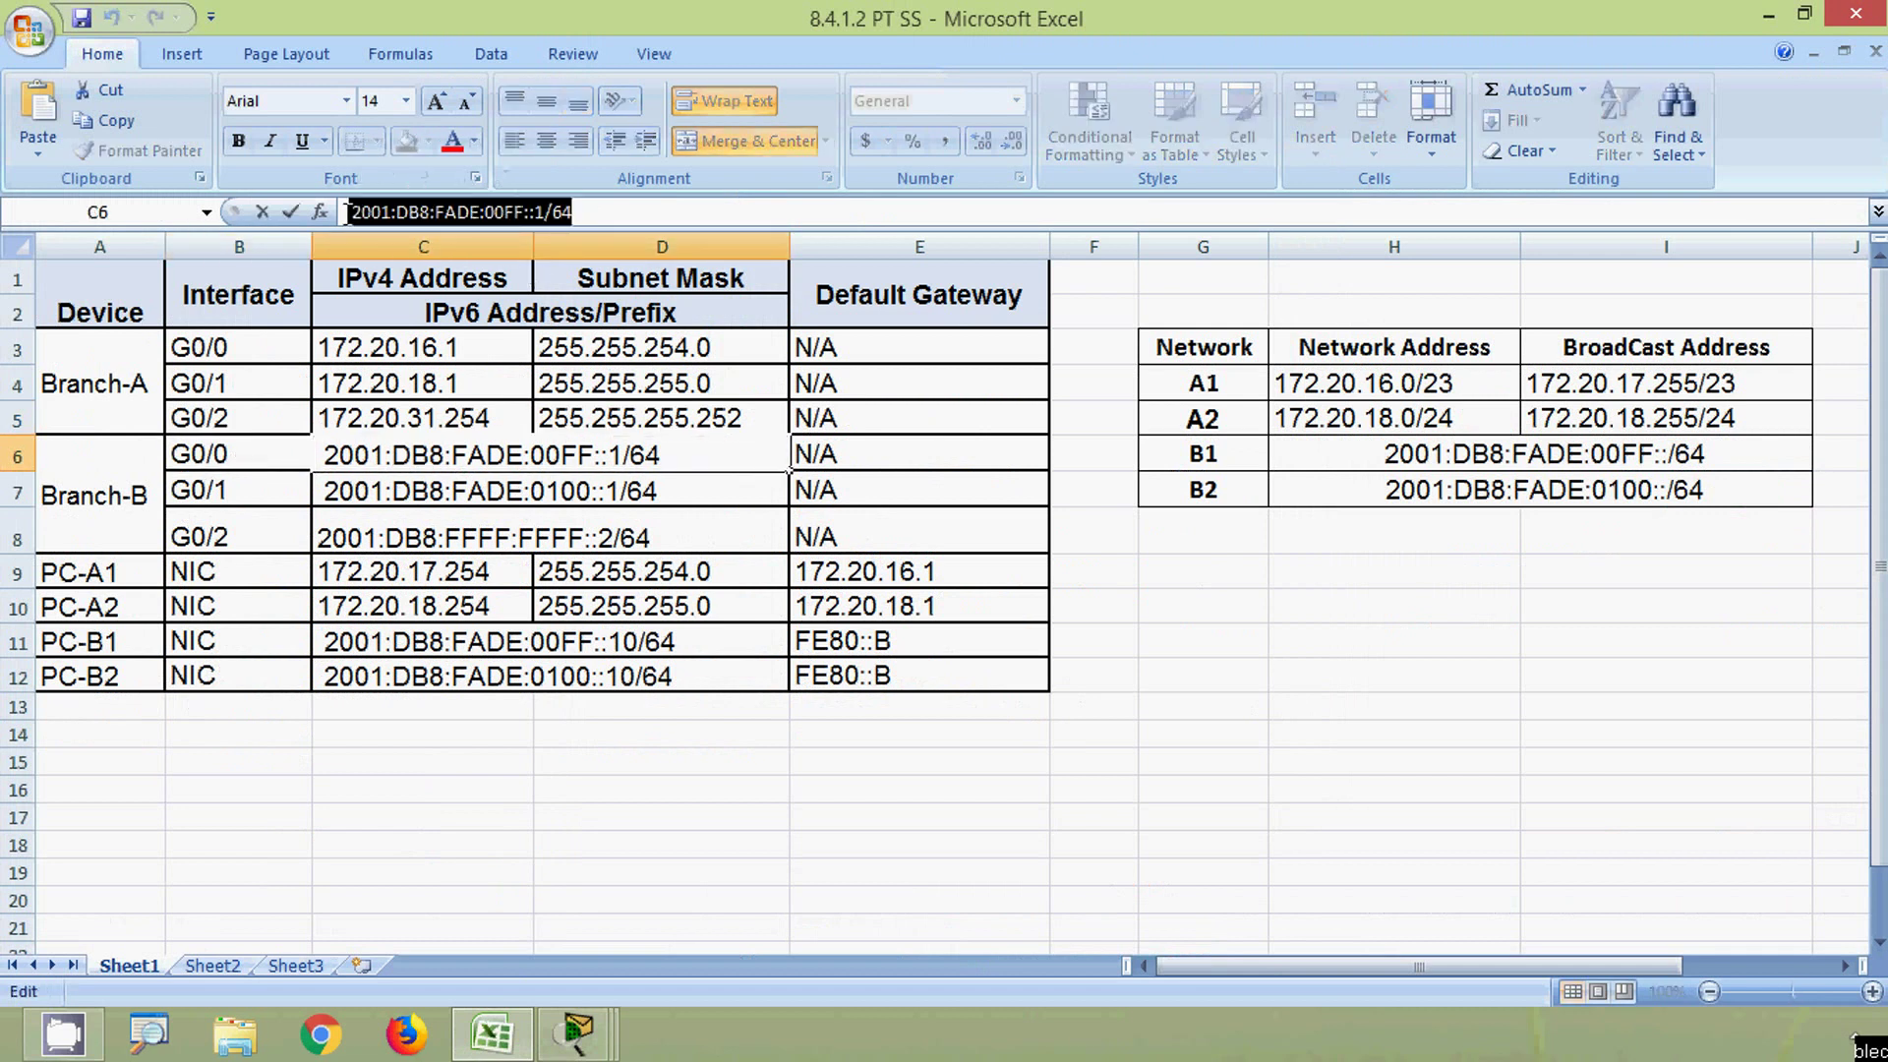
key(alt+Tab)
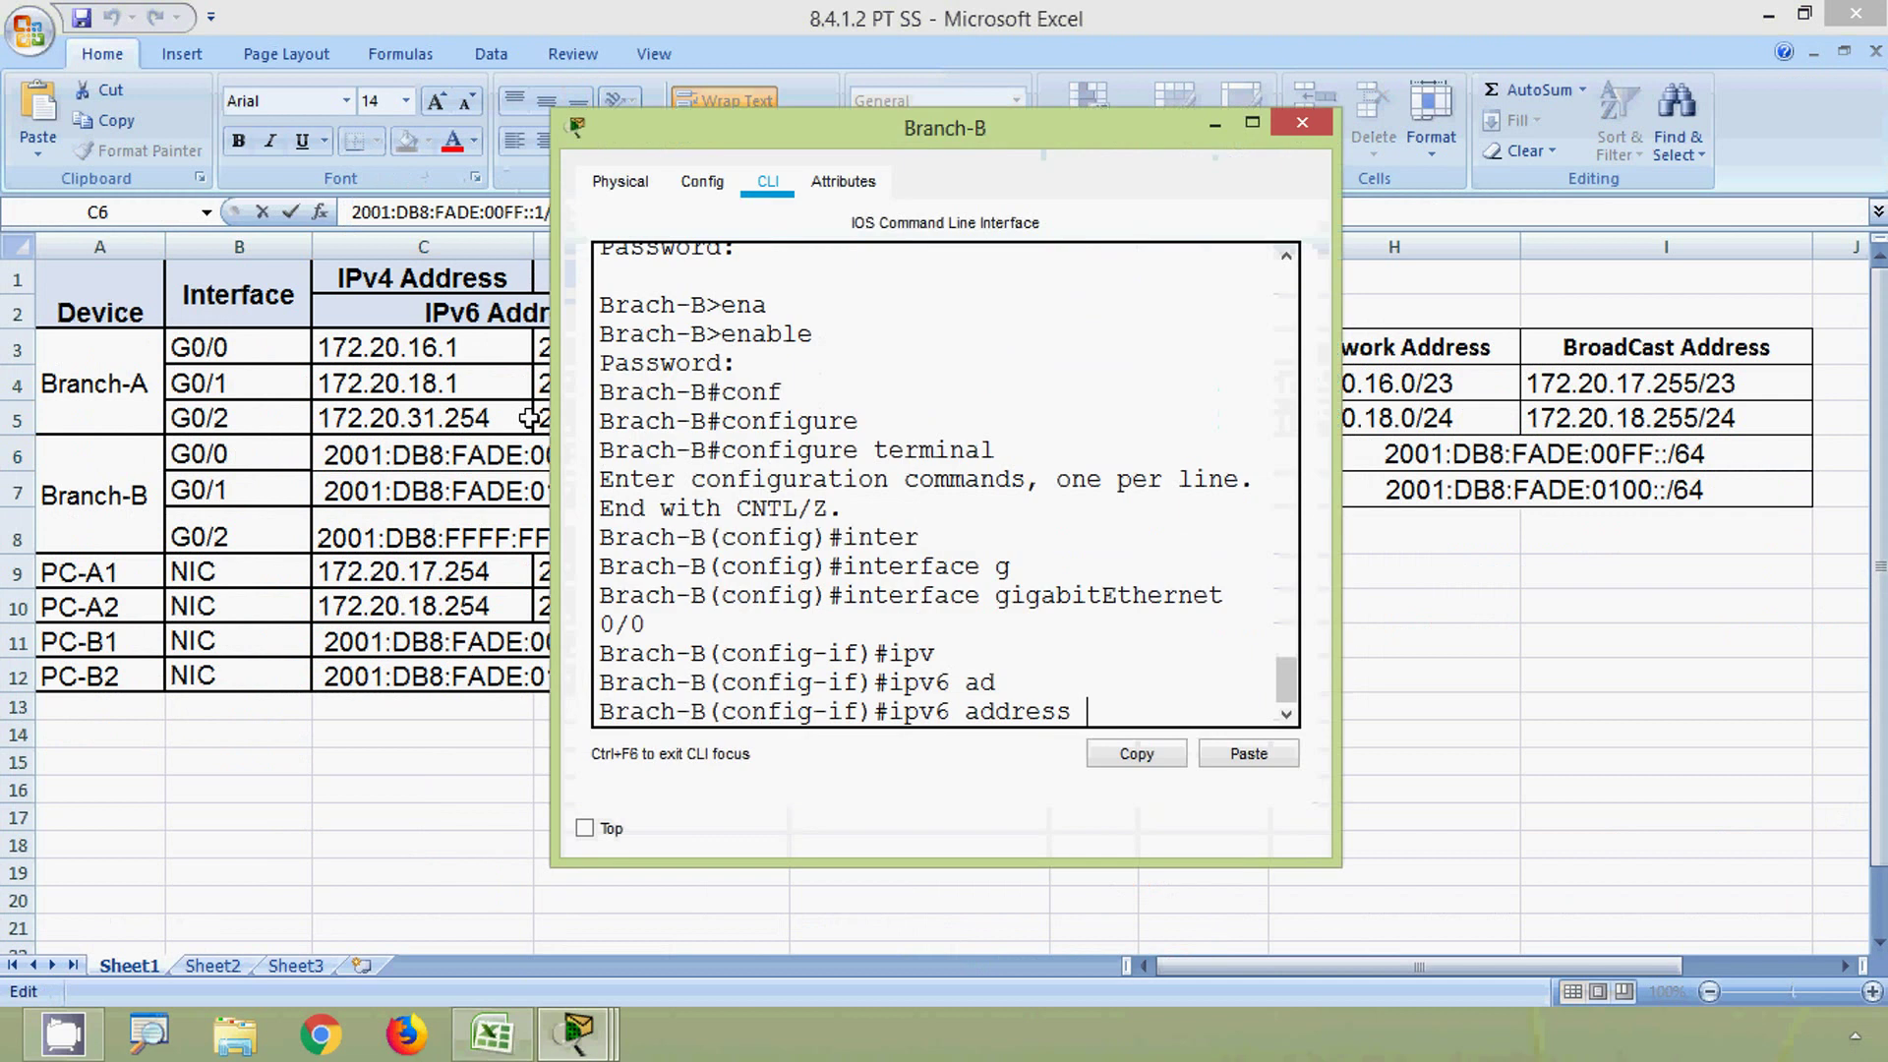
key(alt+Tab)
click(1801, 16)
- Assign G0/0 the IPv6 address 2001:DB8:FADE:00FF::1/64 and link-local address FE80::B
click(1768, 15)
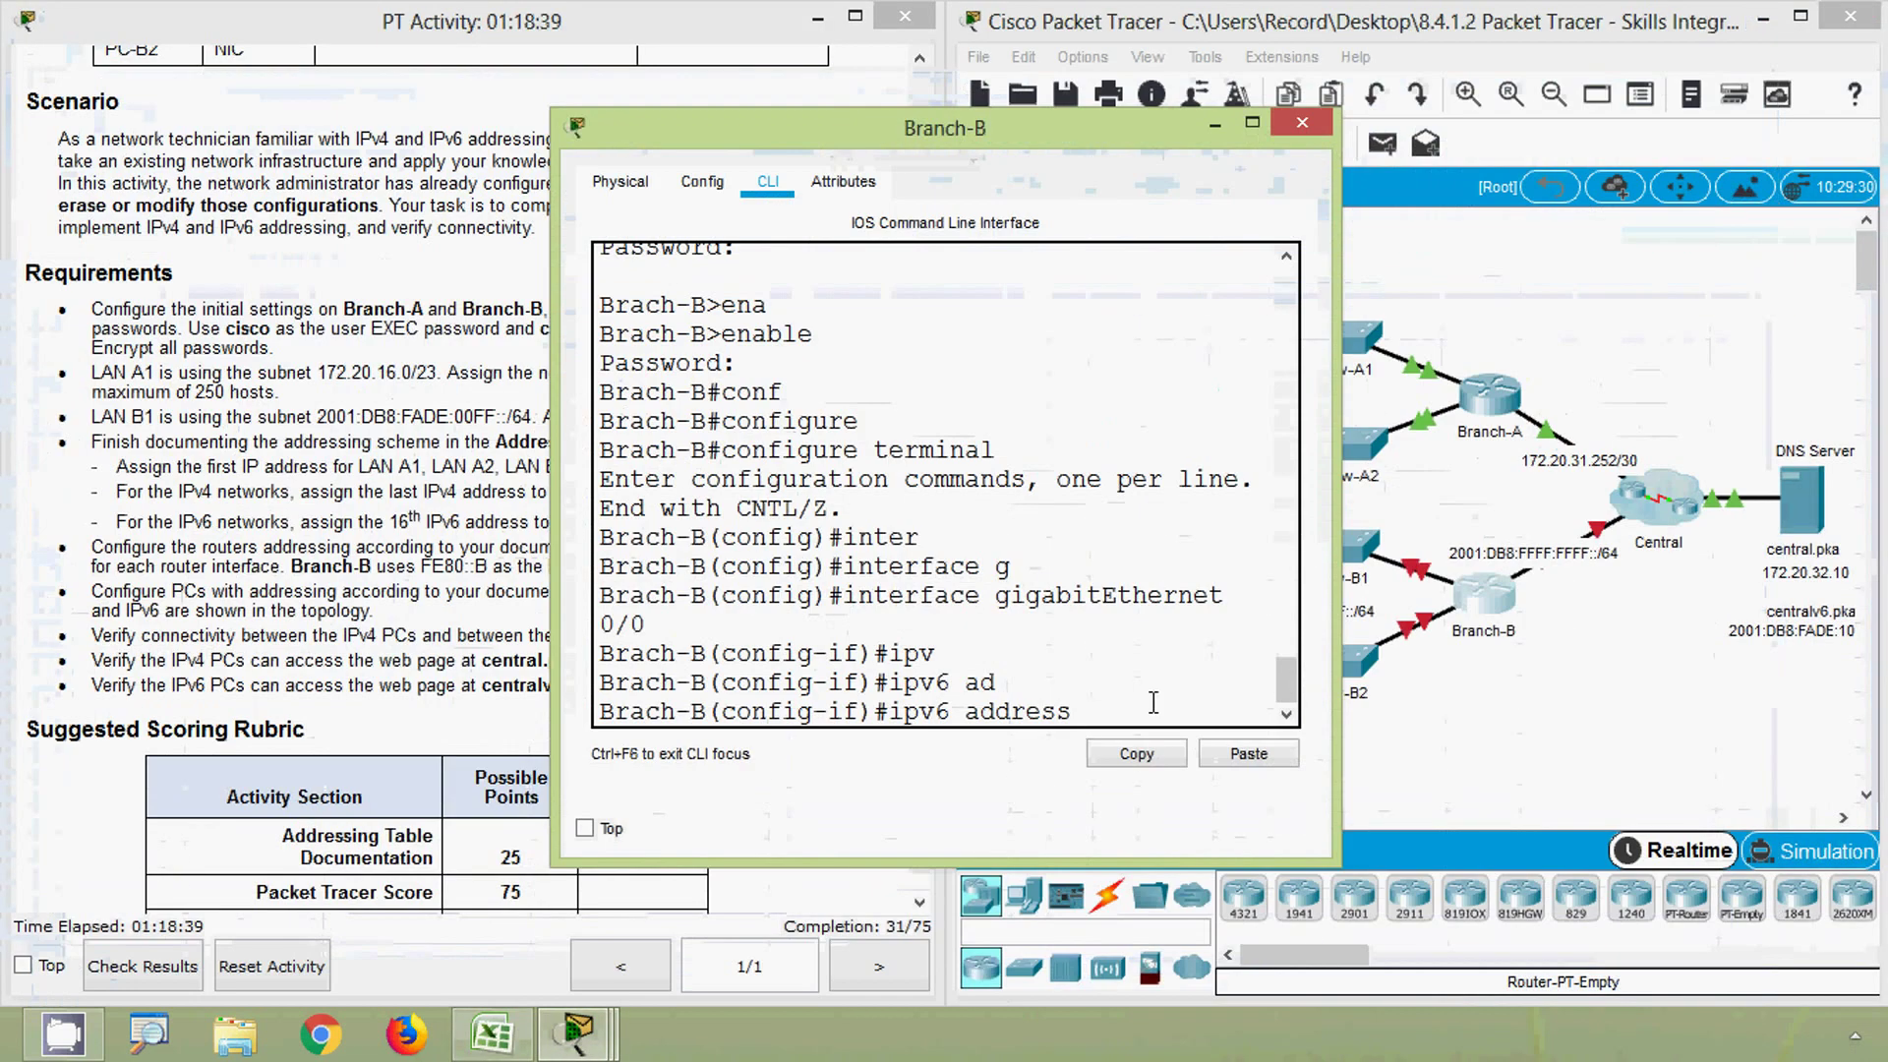
click(1247, 753)
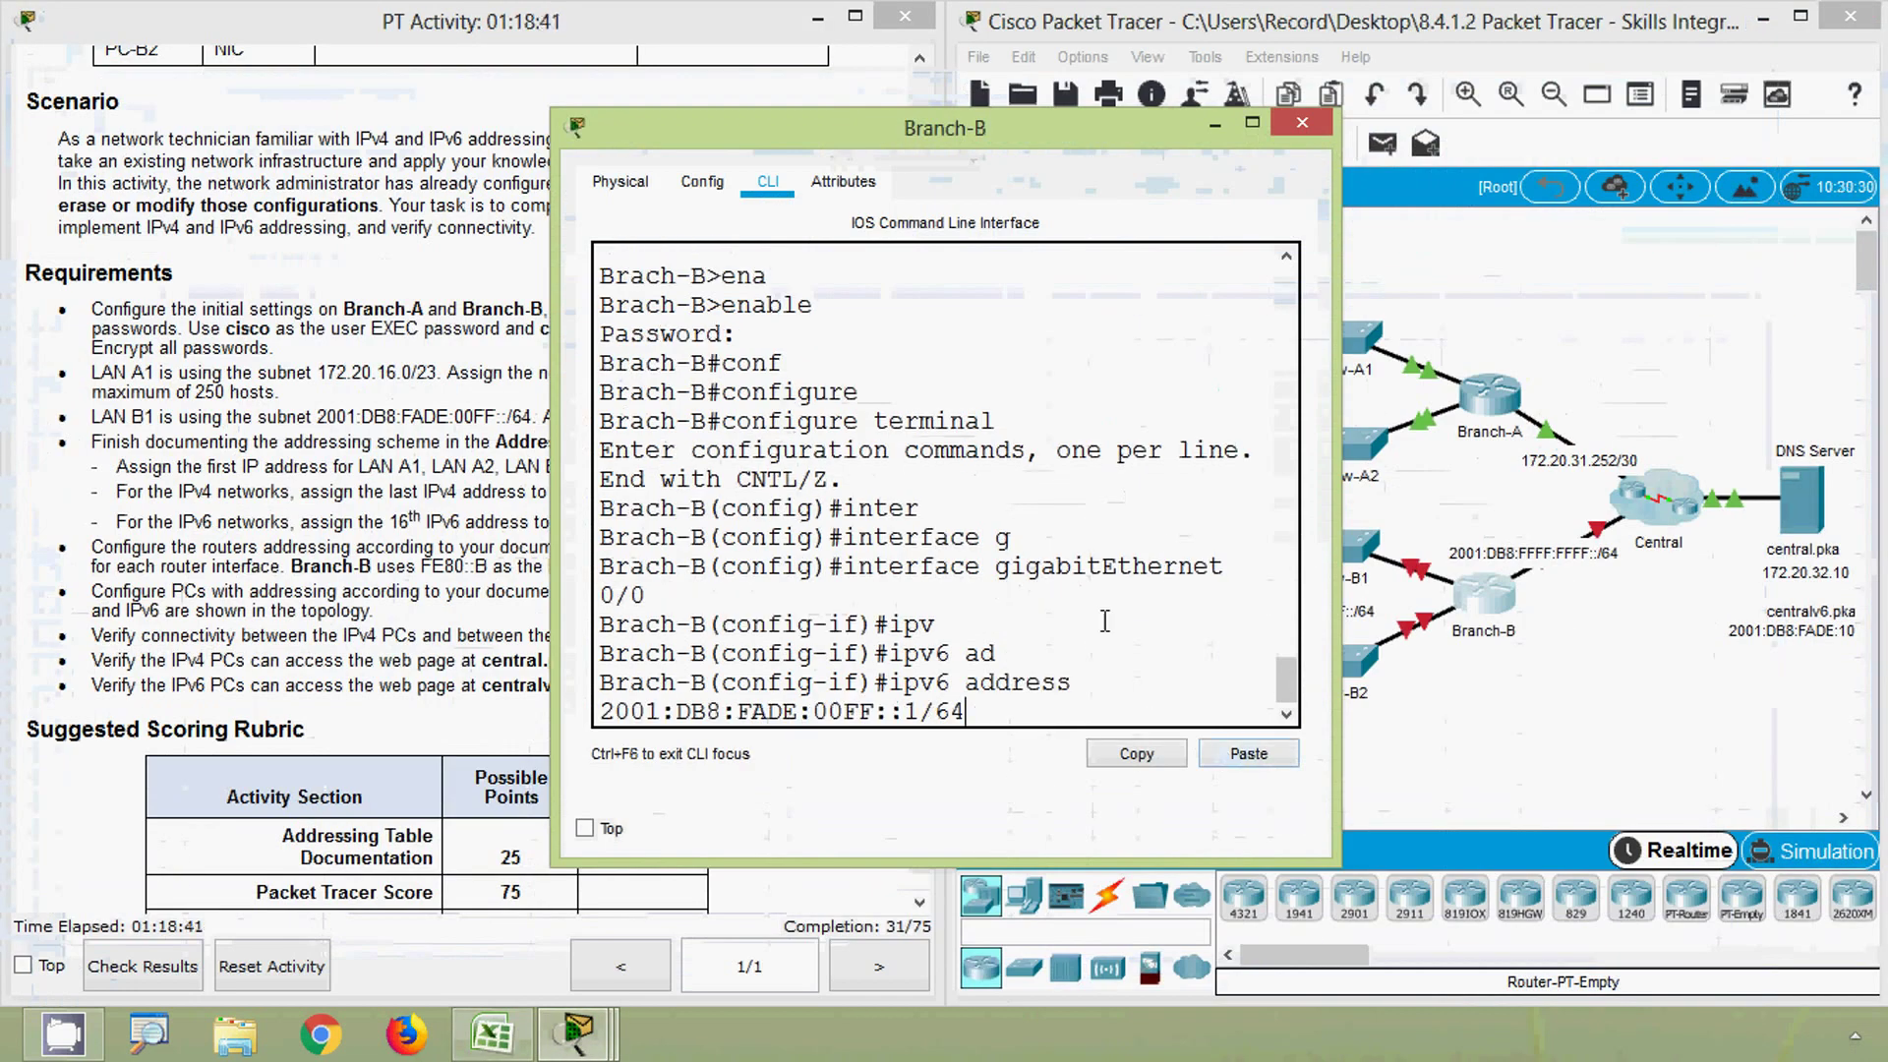
key(Return)
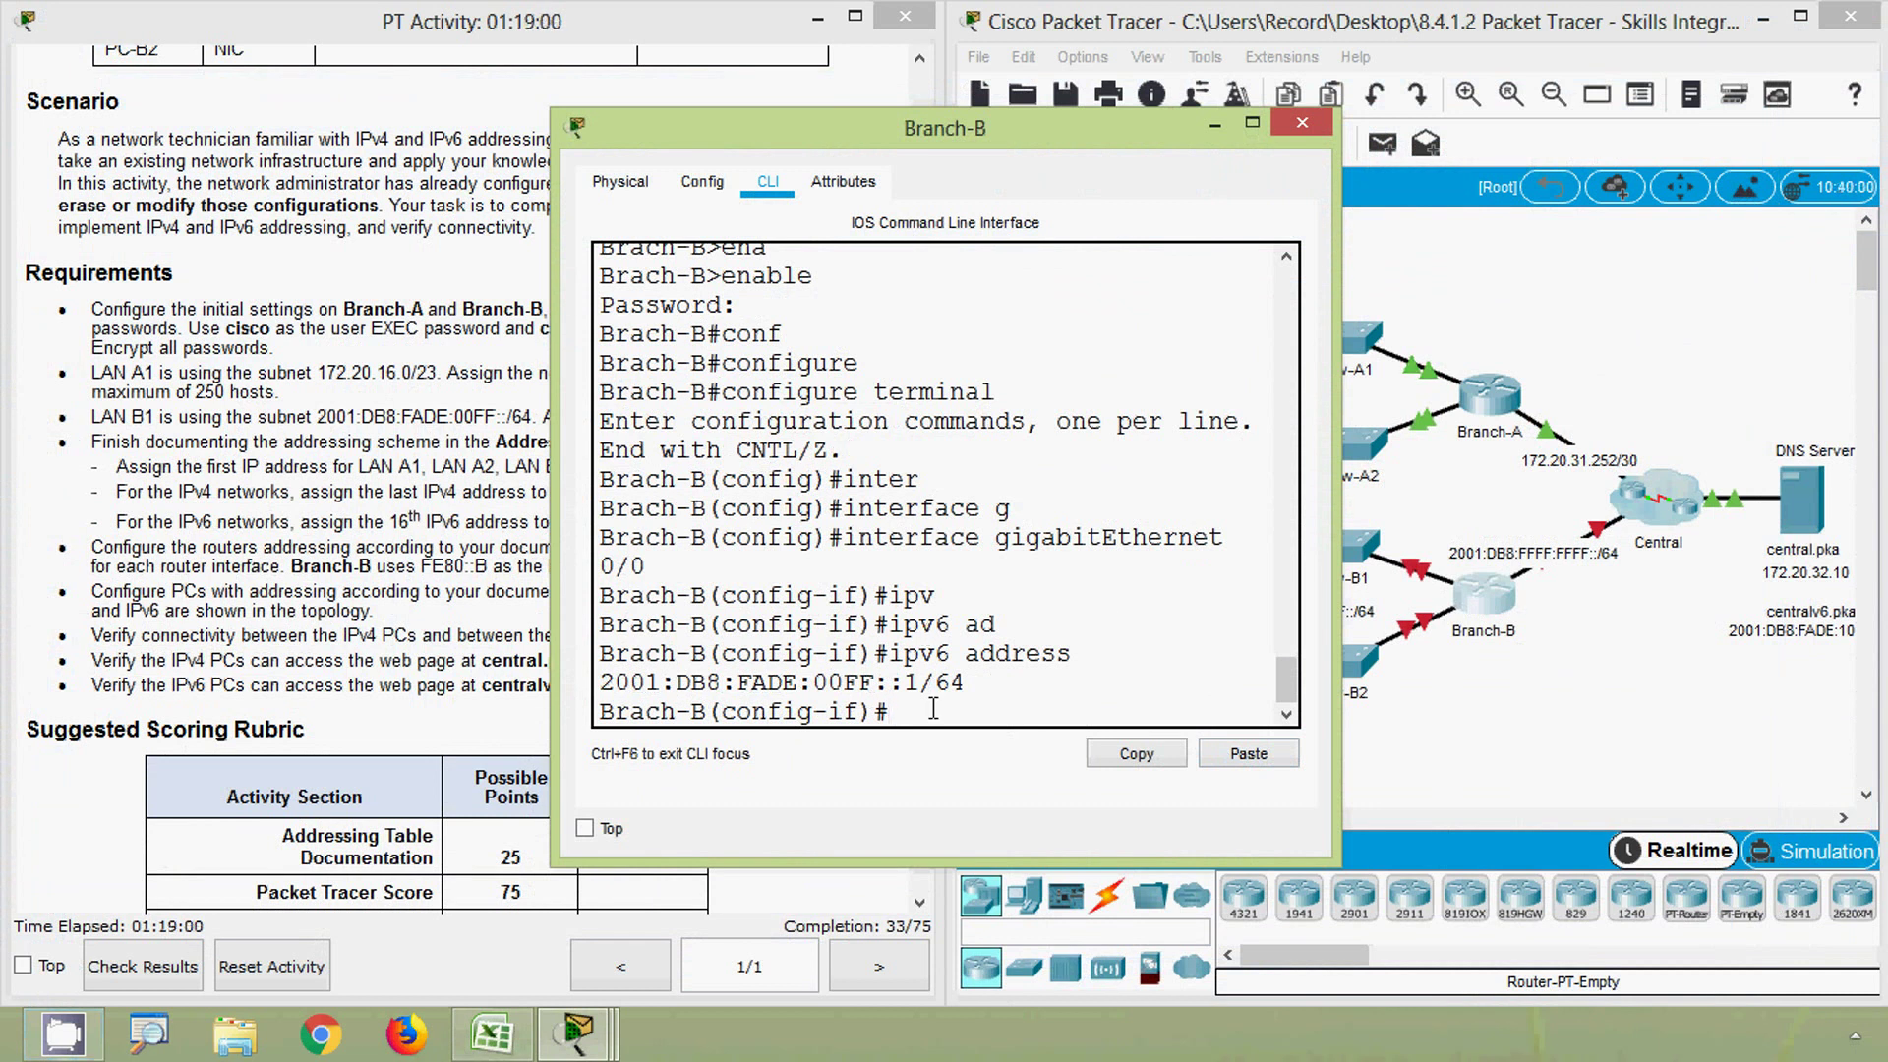
text(ipv)
key(Tab)
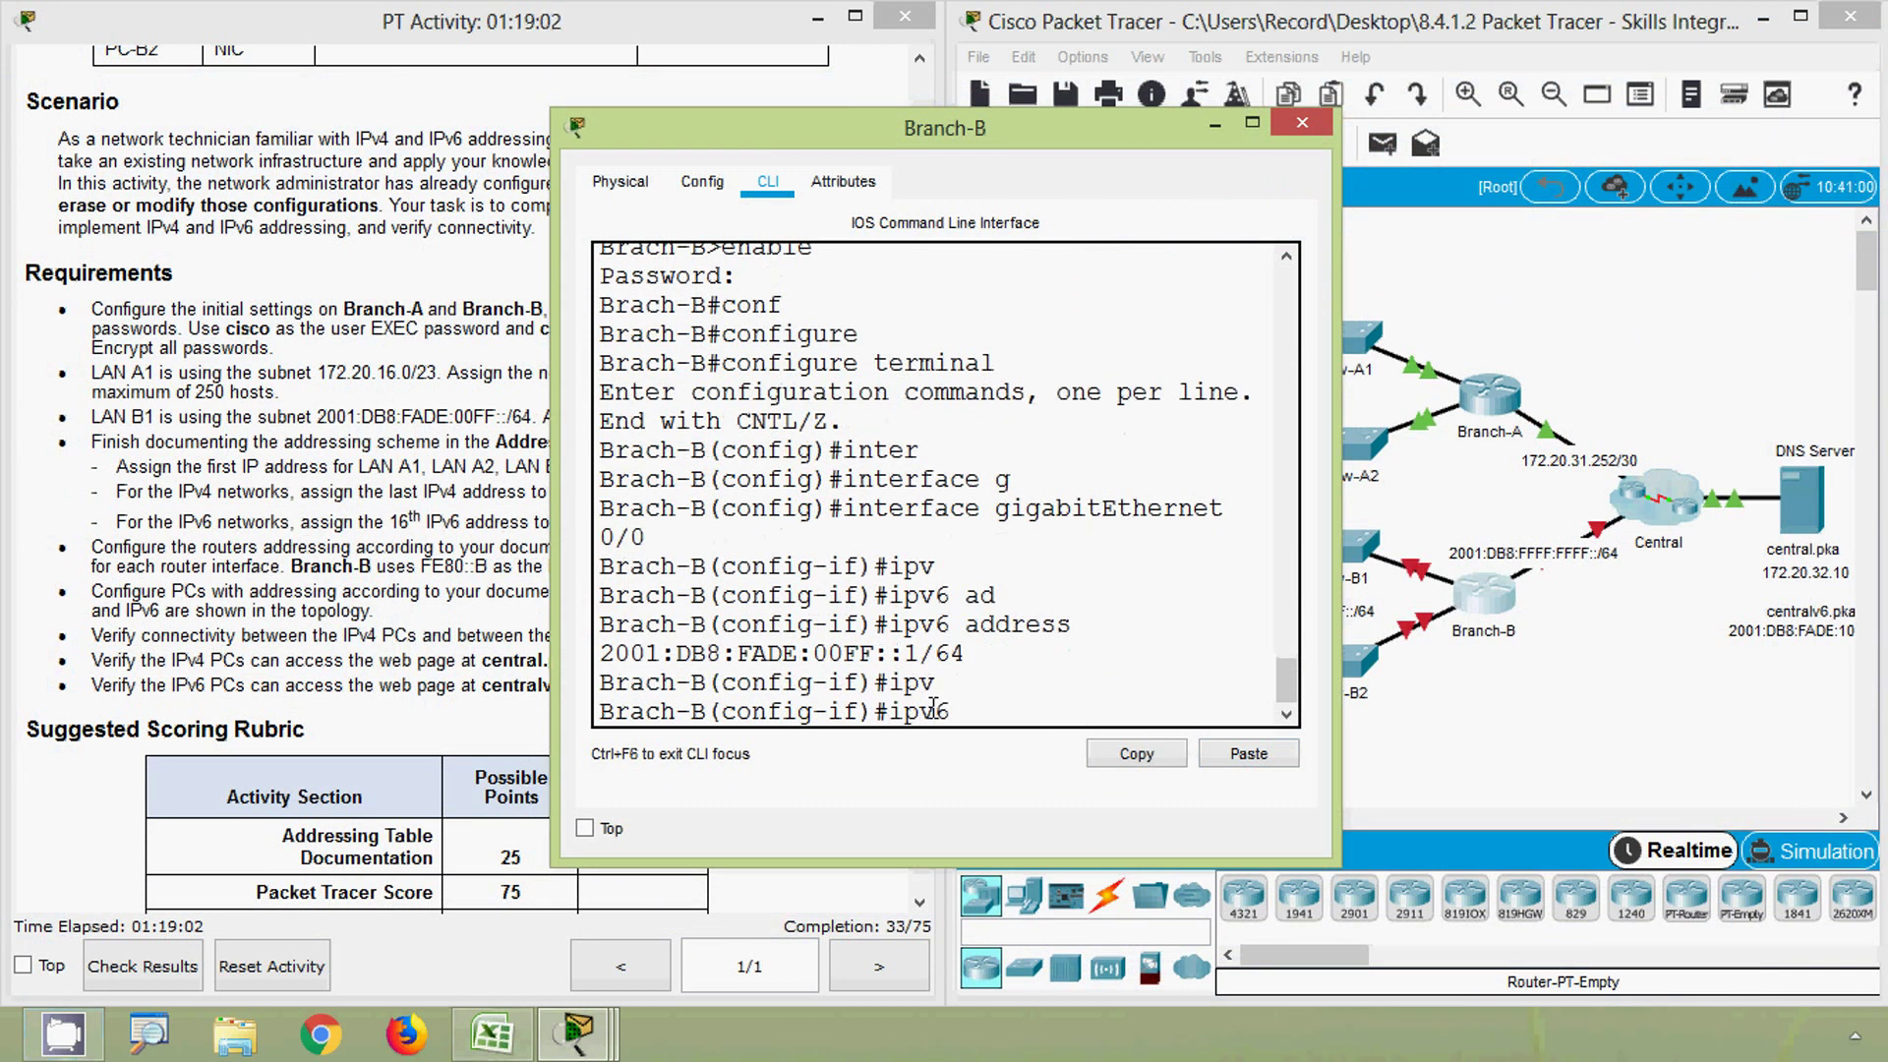
text(ad)
key(Tab)
text(FE)
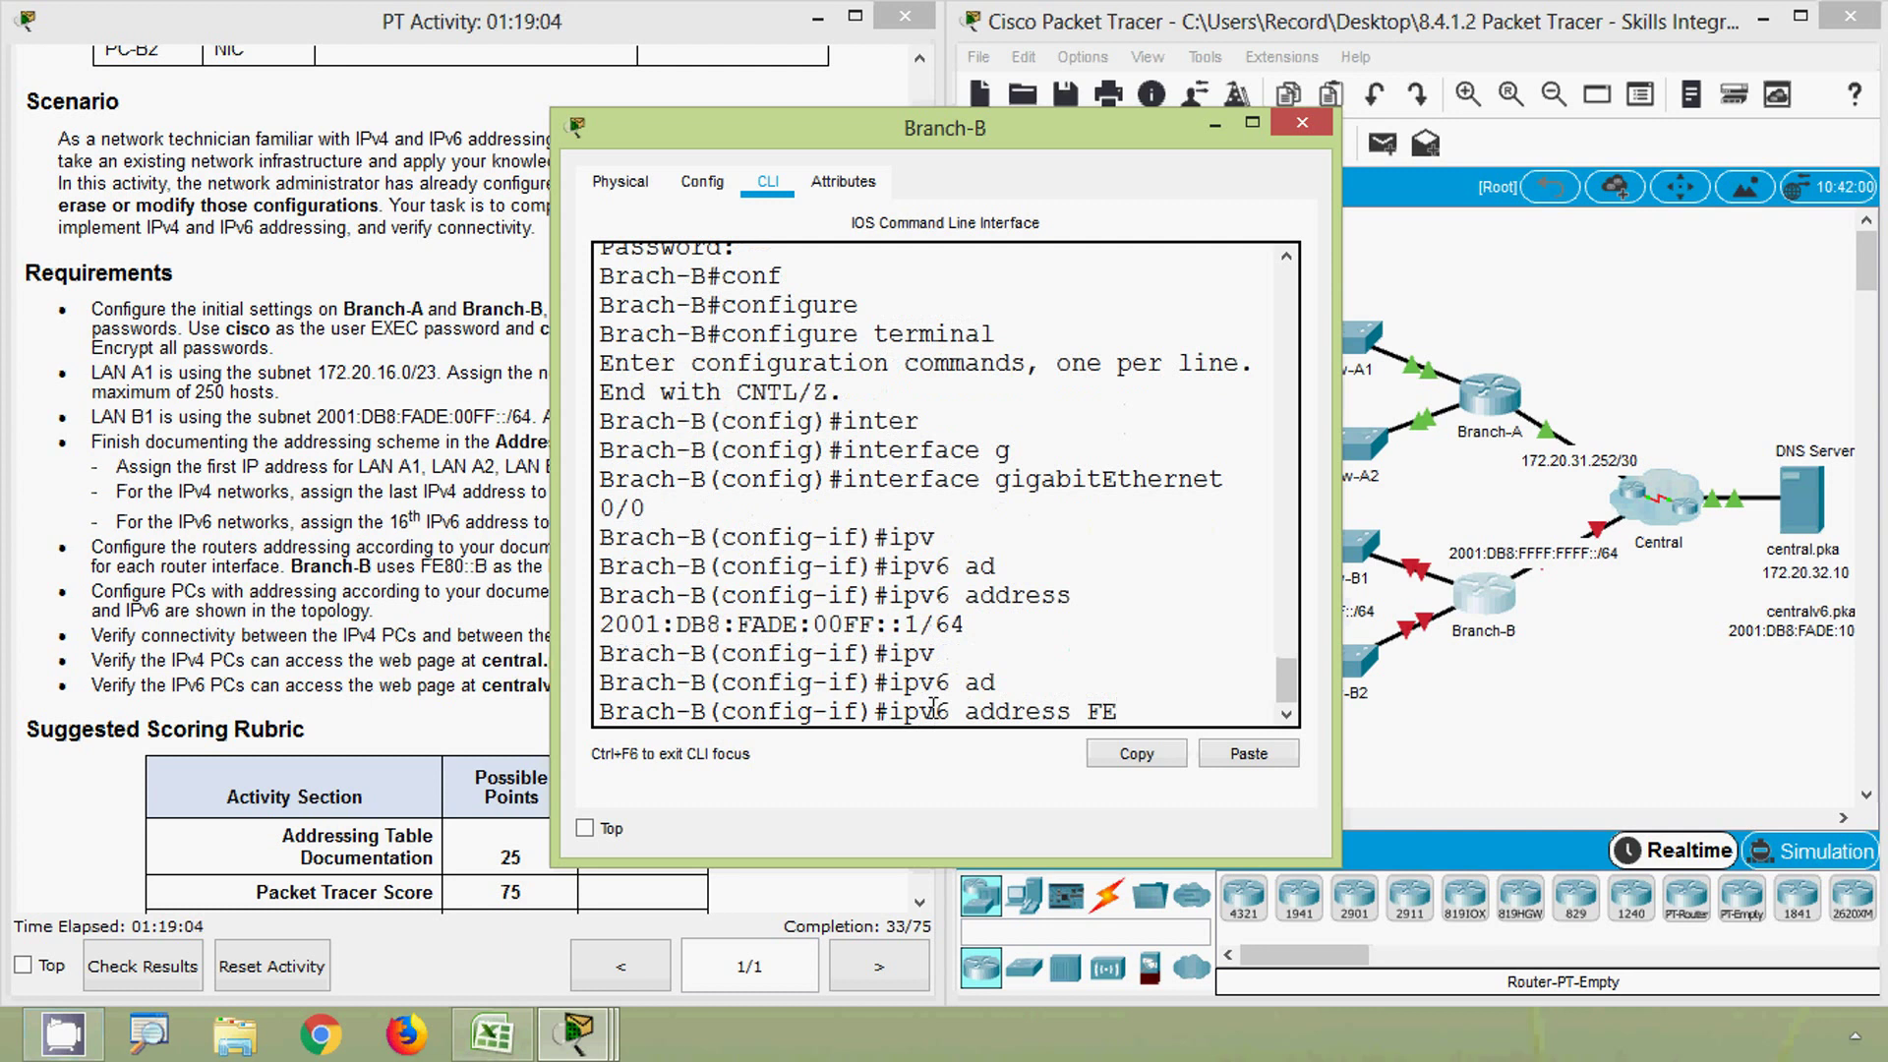
text(80::B link)
key(Tab)
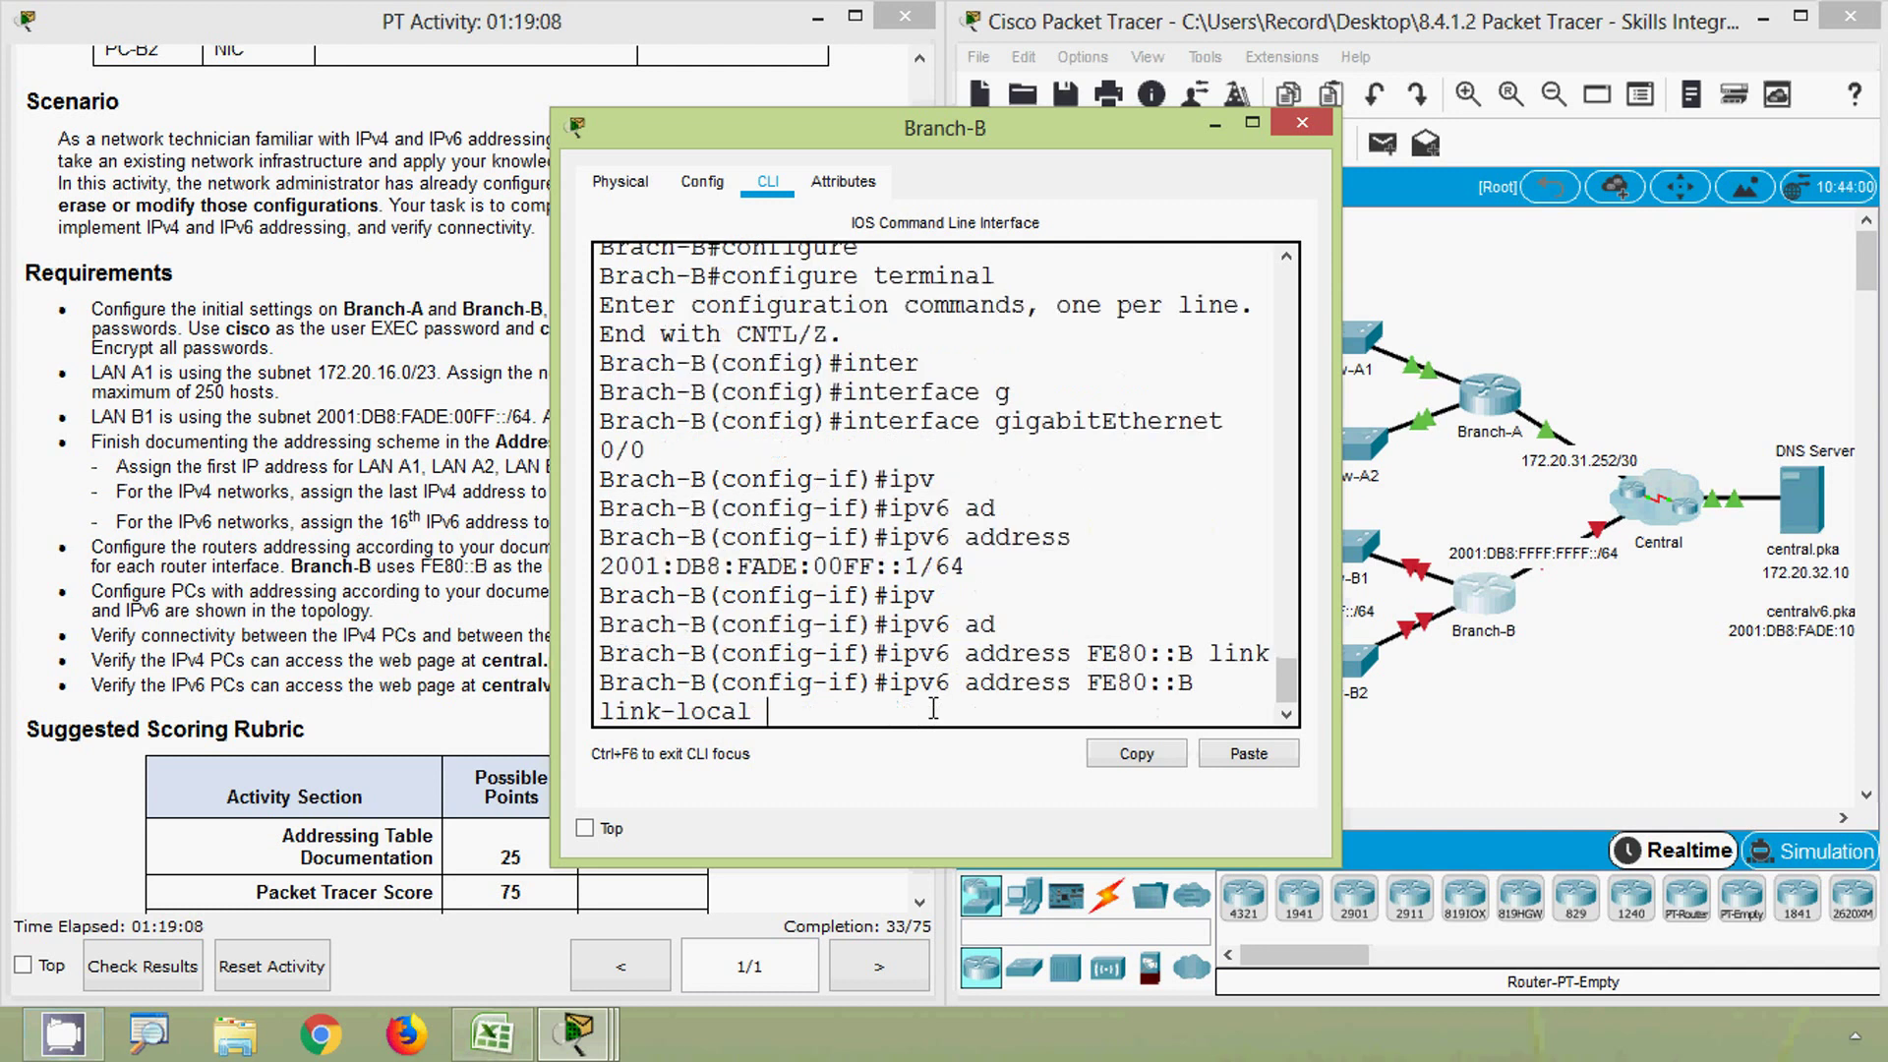
key(Return)
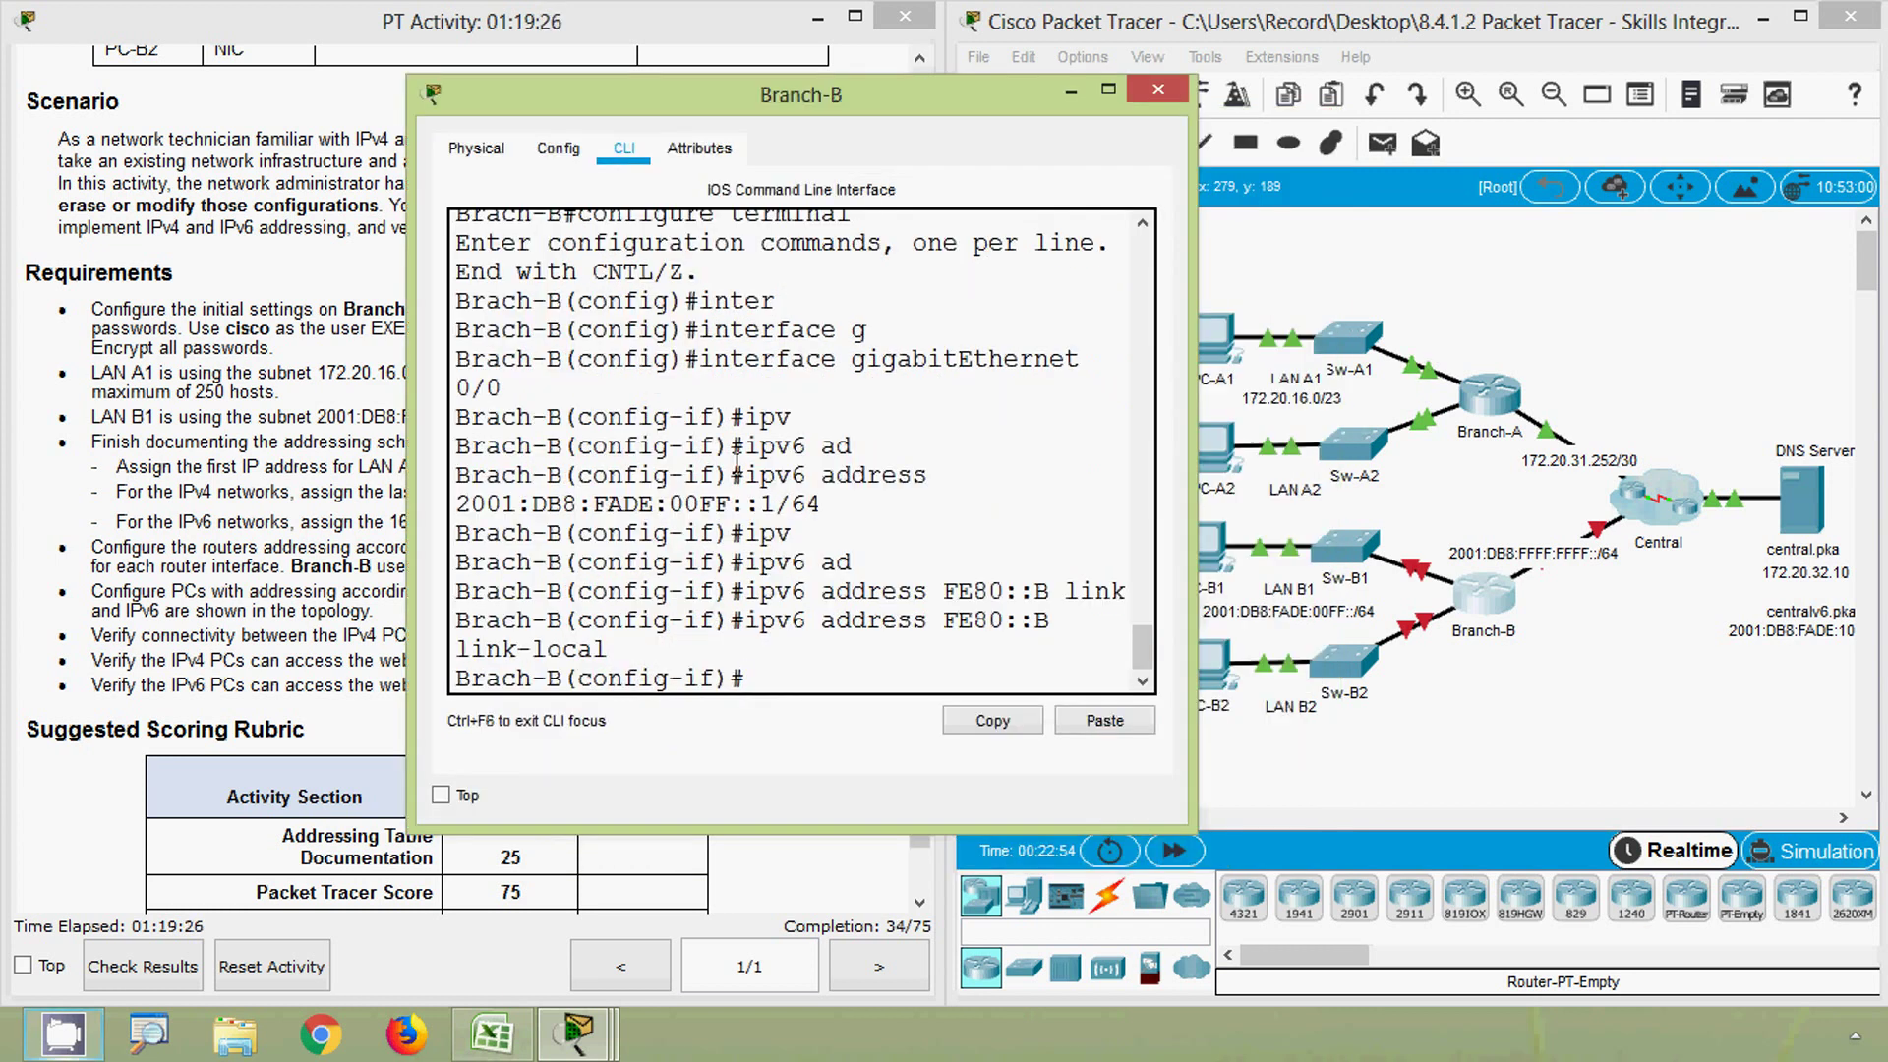
- Enable G0/0 with no shutdown, describe it LAN_B1, and exit interface mode
text(no shut)
key(Tab)
key(Return)
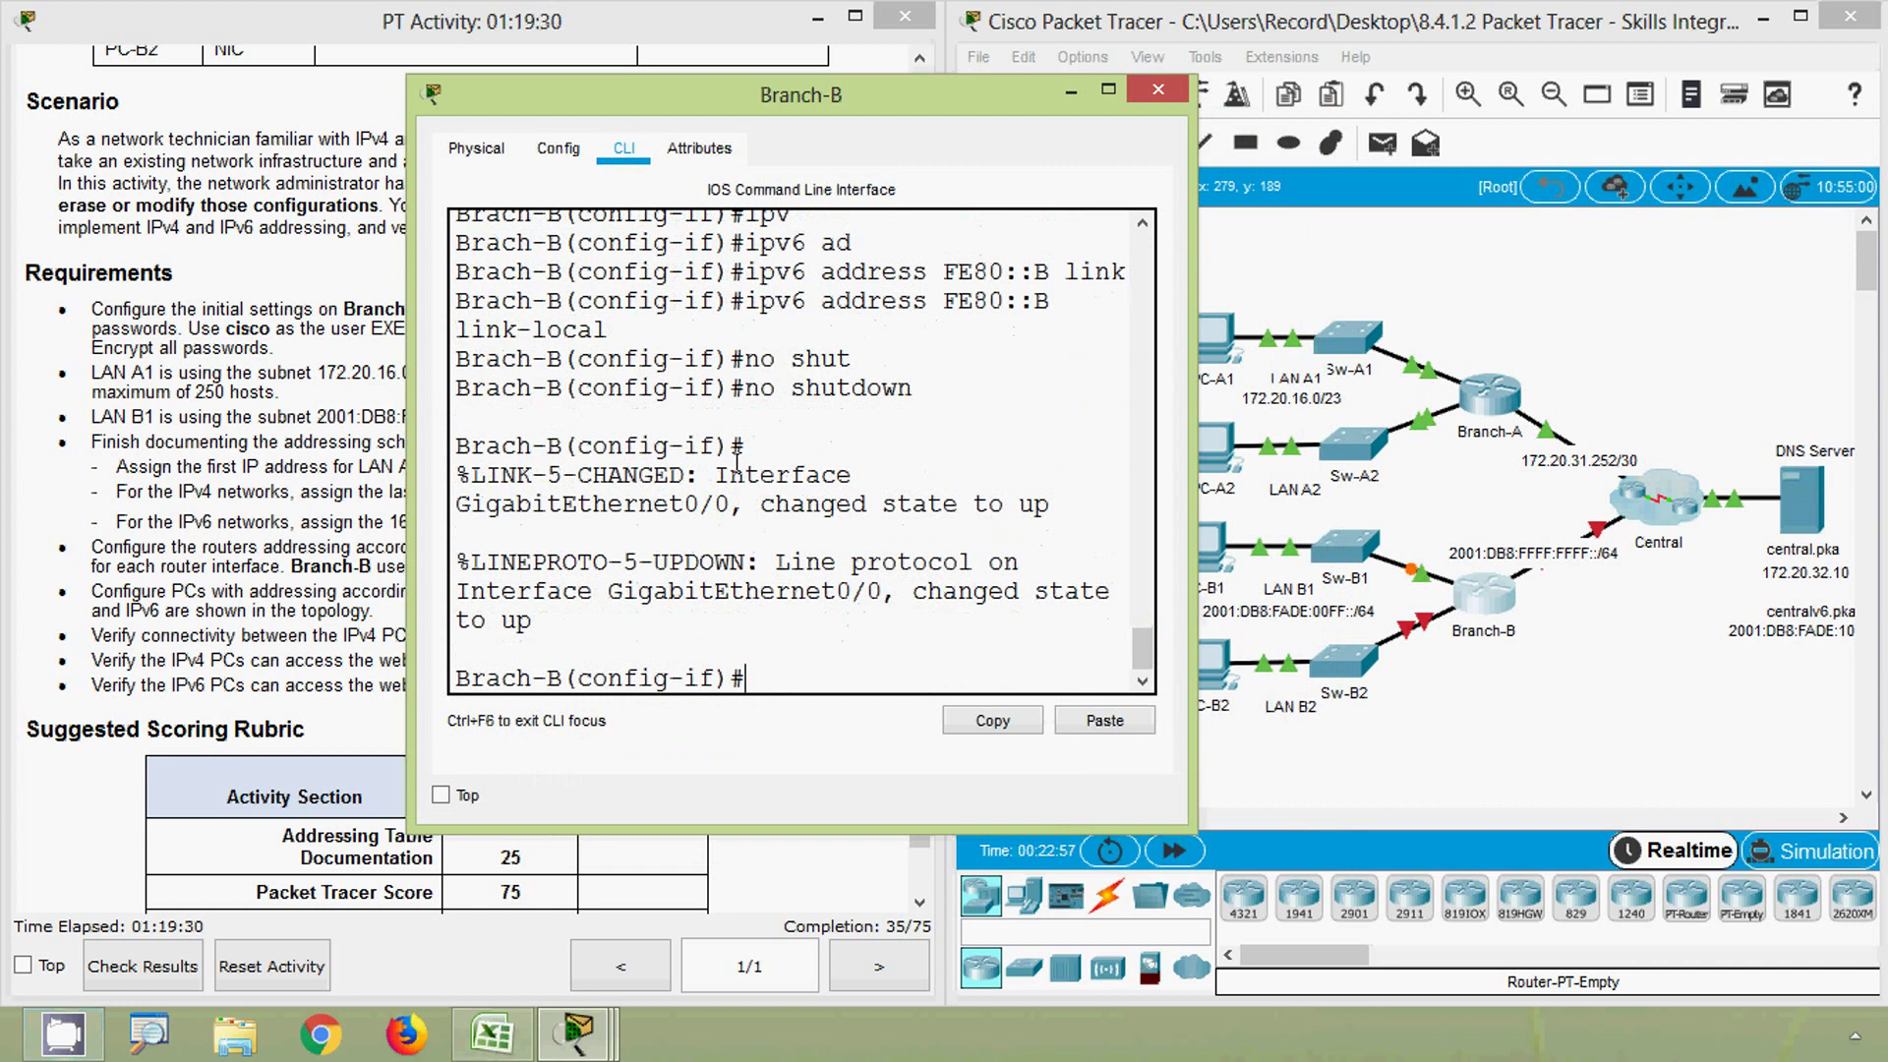
text(des)
key(Tab)
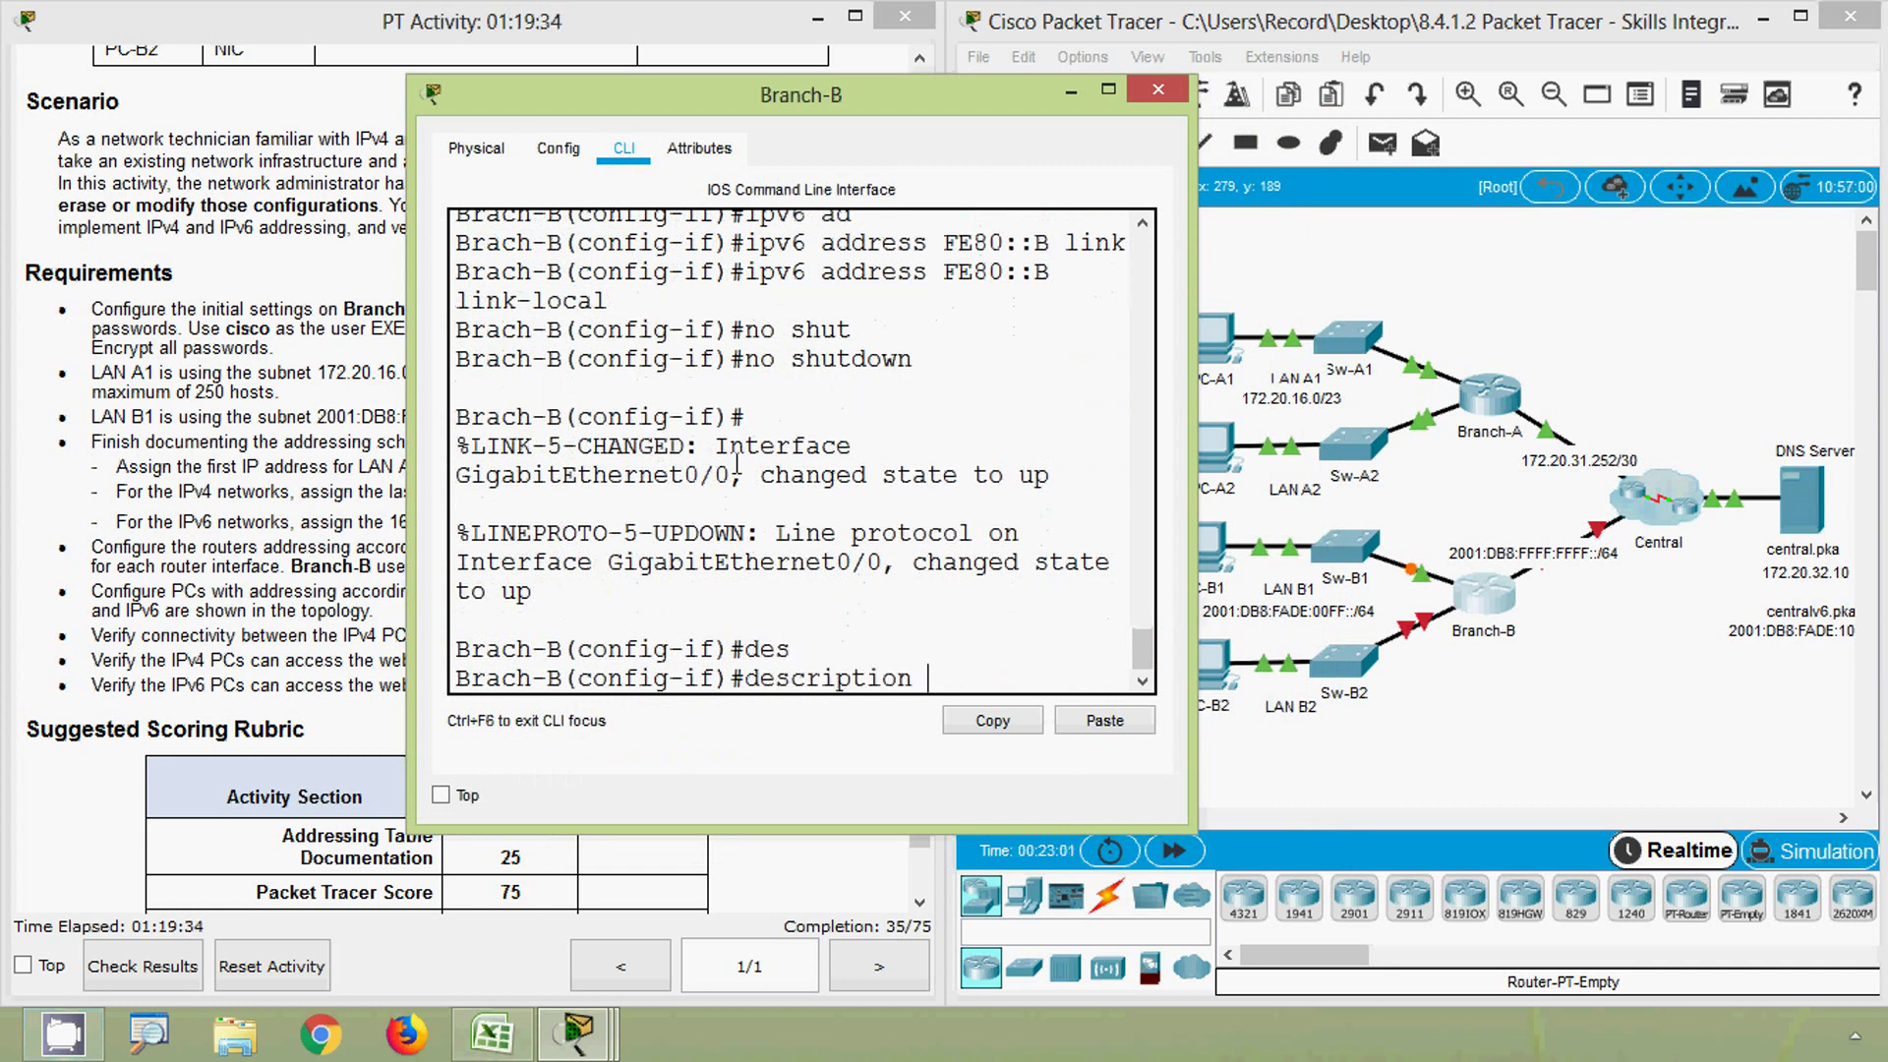
text(LAN_B1)
key(Return)
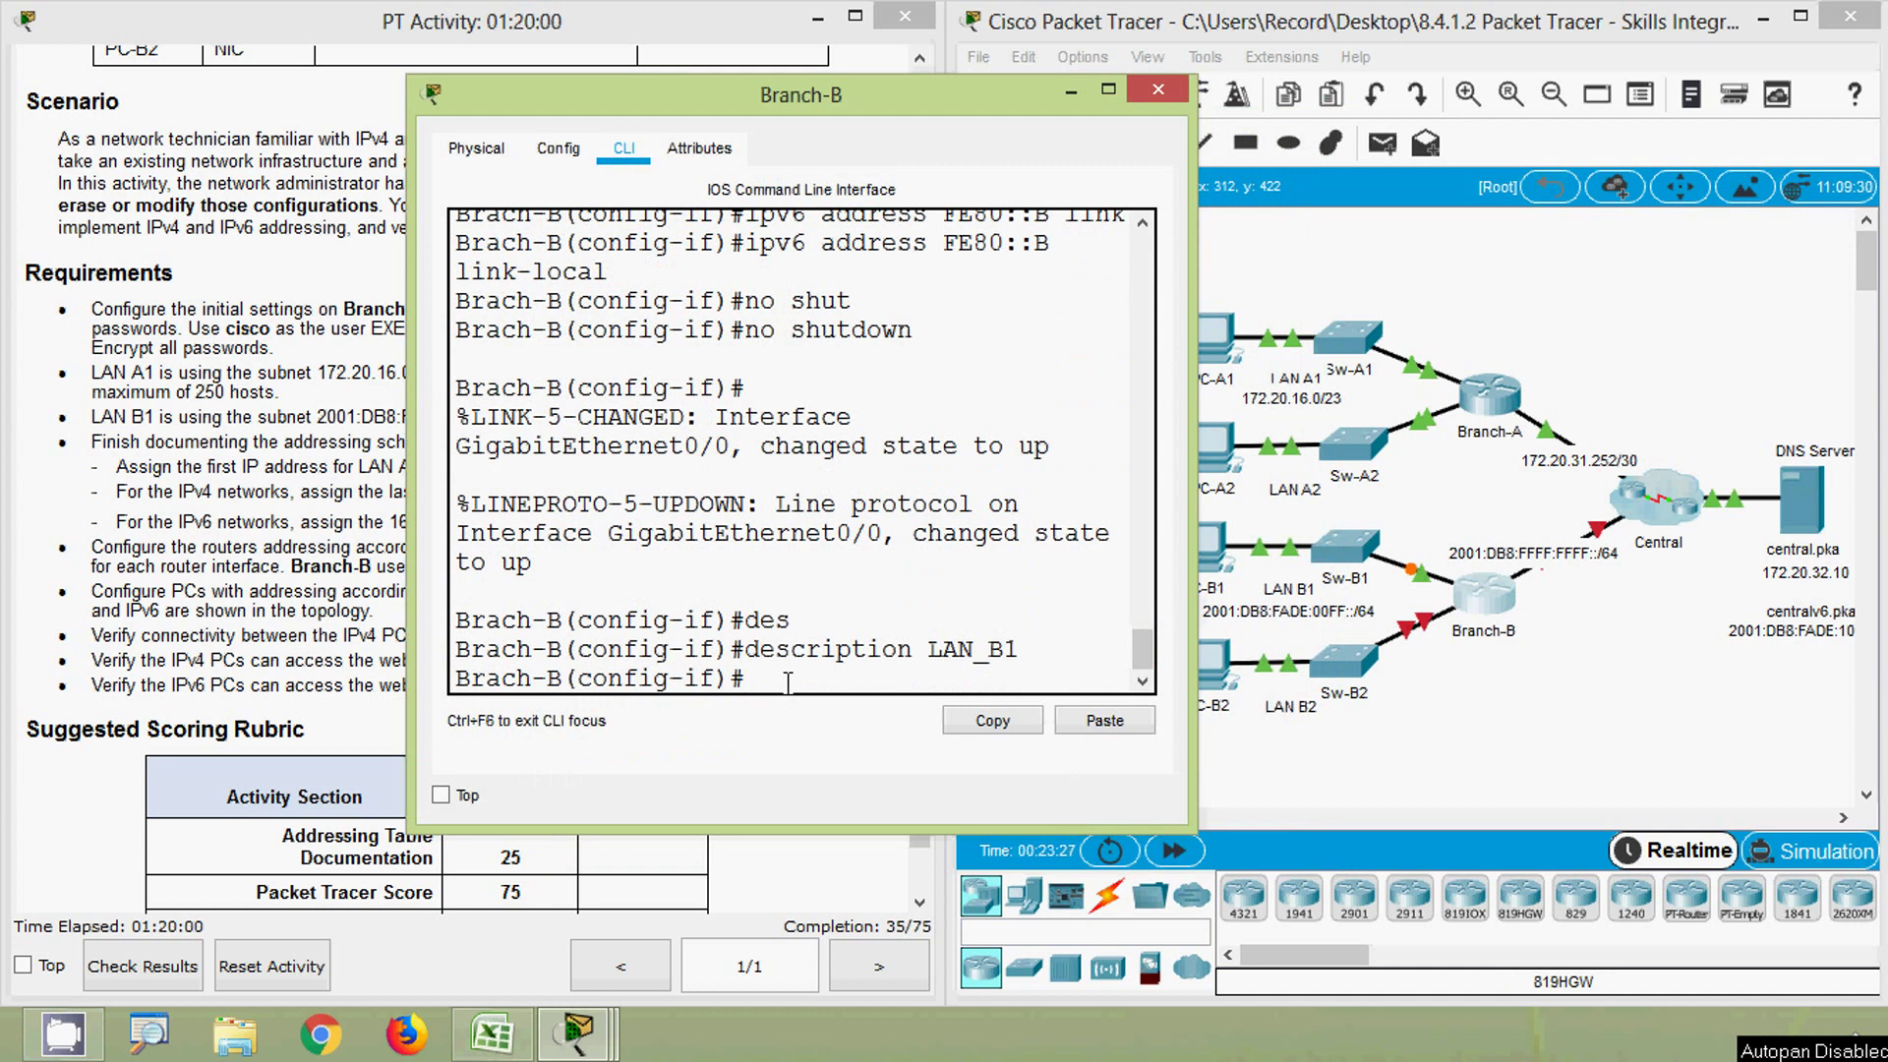
text(exit)
key(Return)
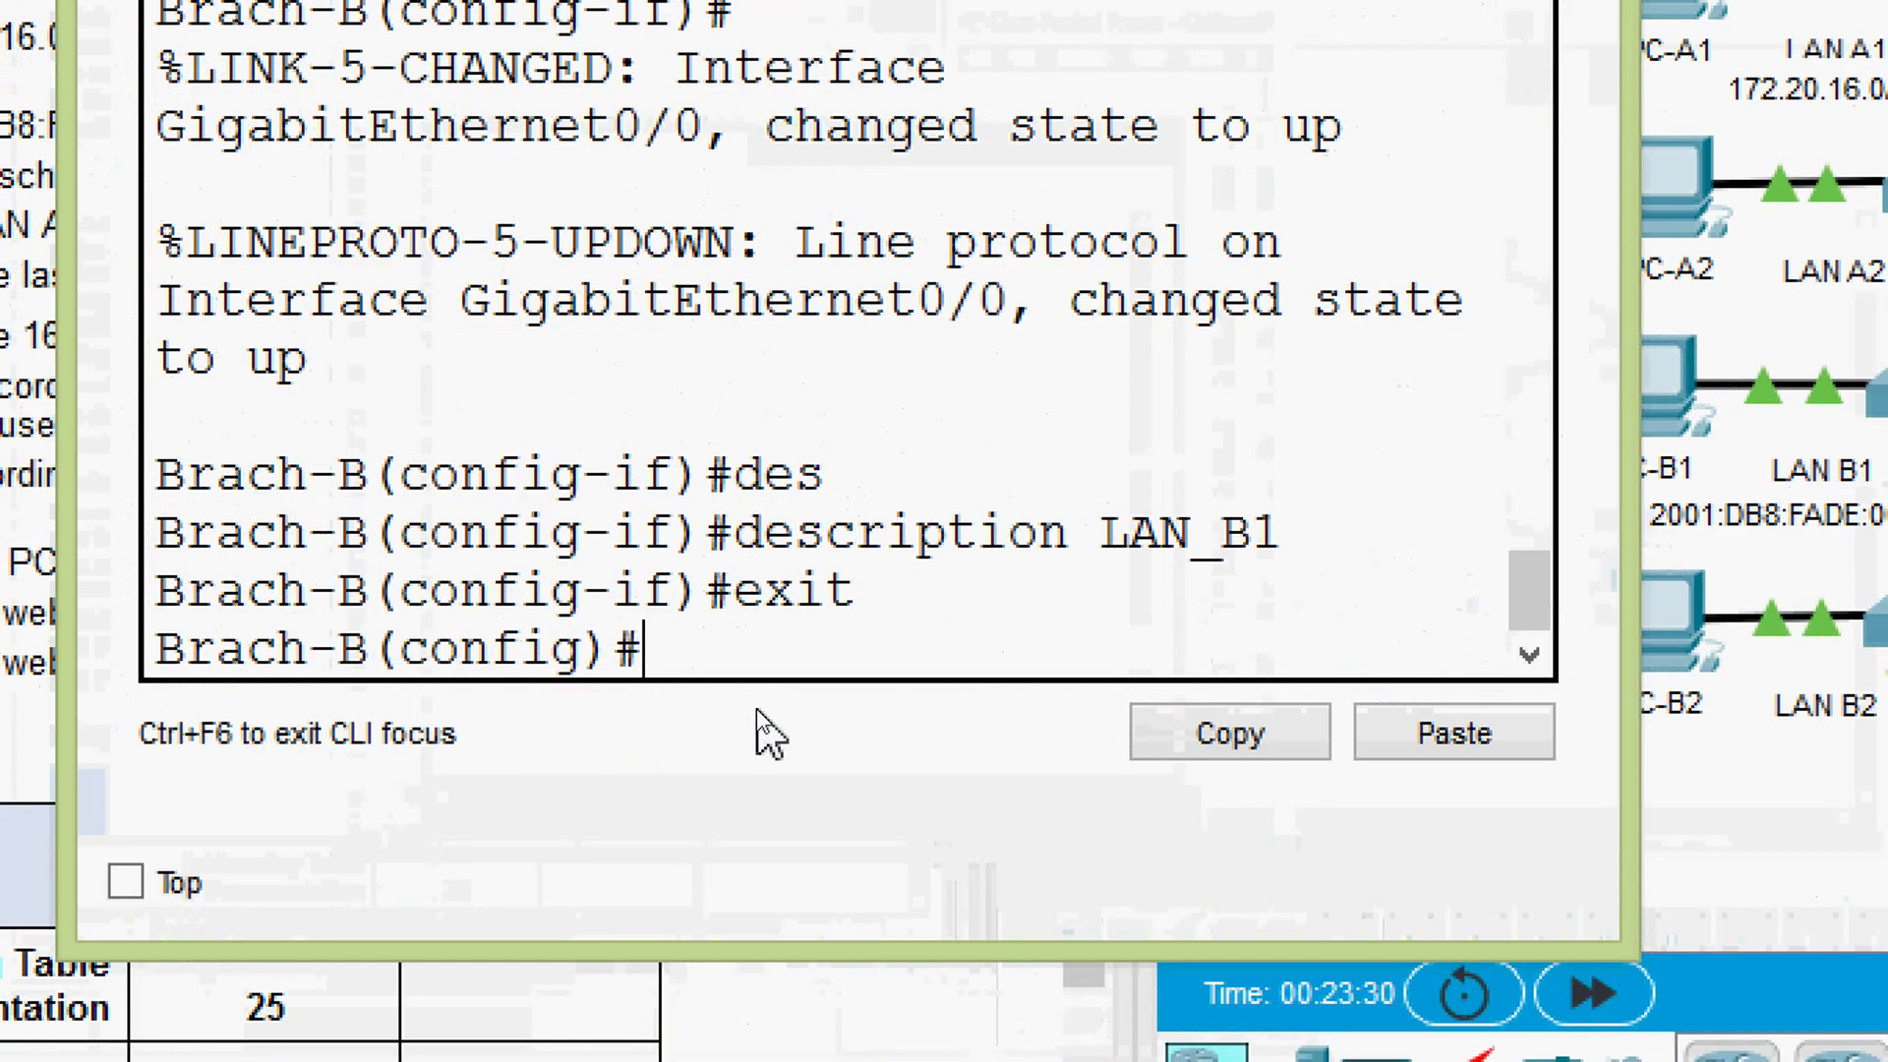
- Select interface GigabitEthernet0/1 and start its ipv6 address command
text(inter)
key(Tab)
text(g)
key(Tab)
text(0)
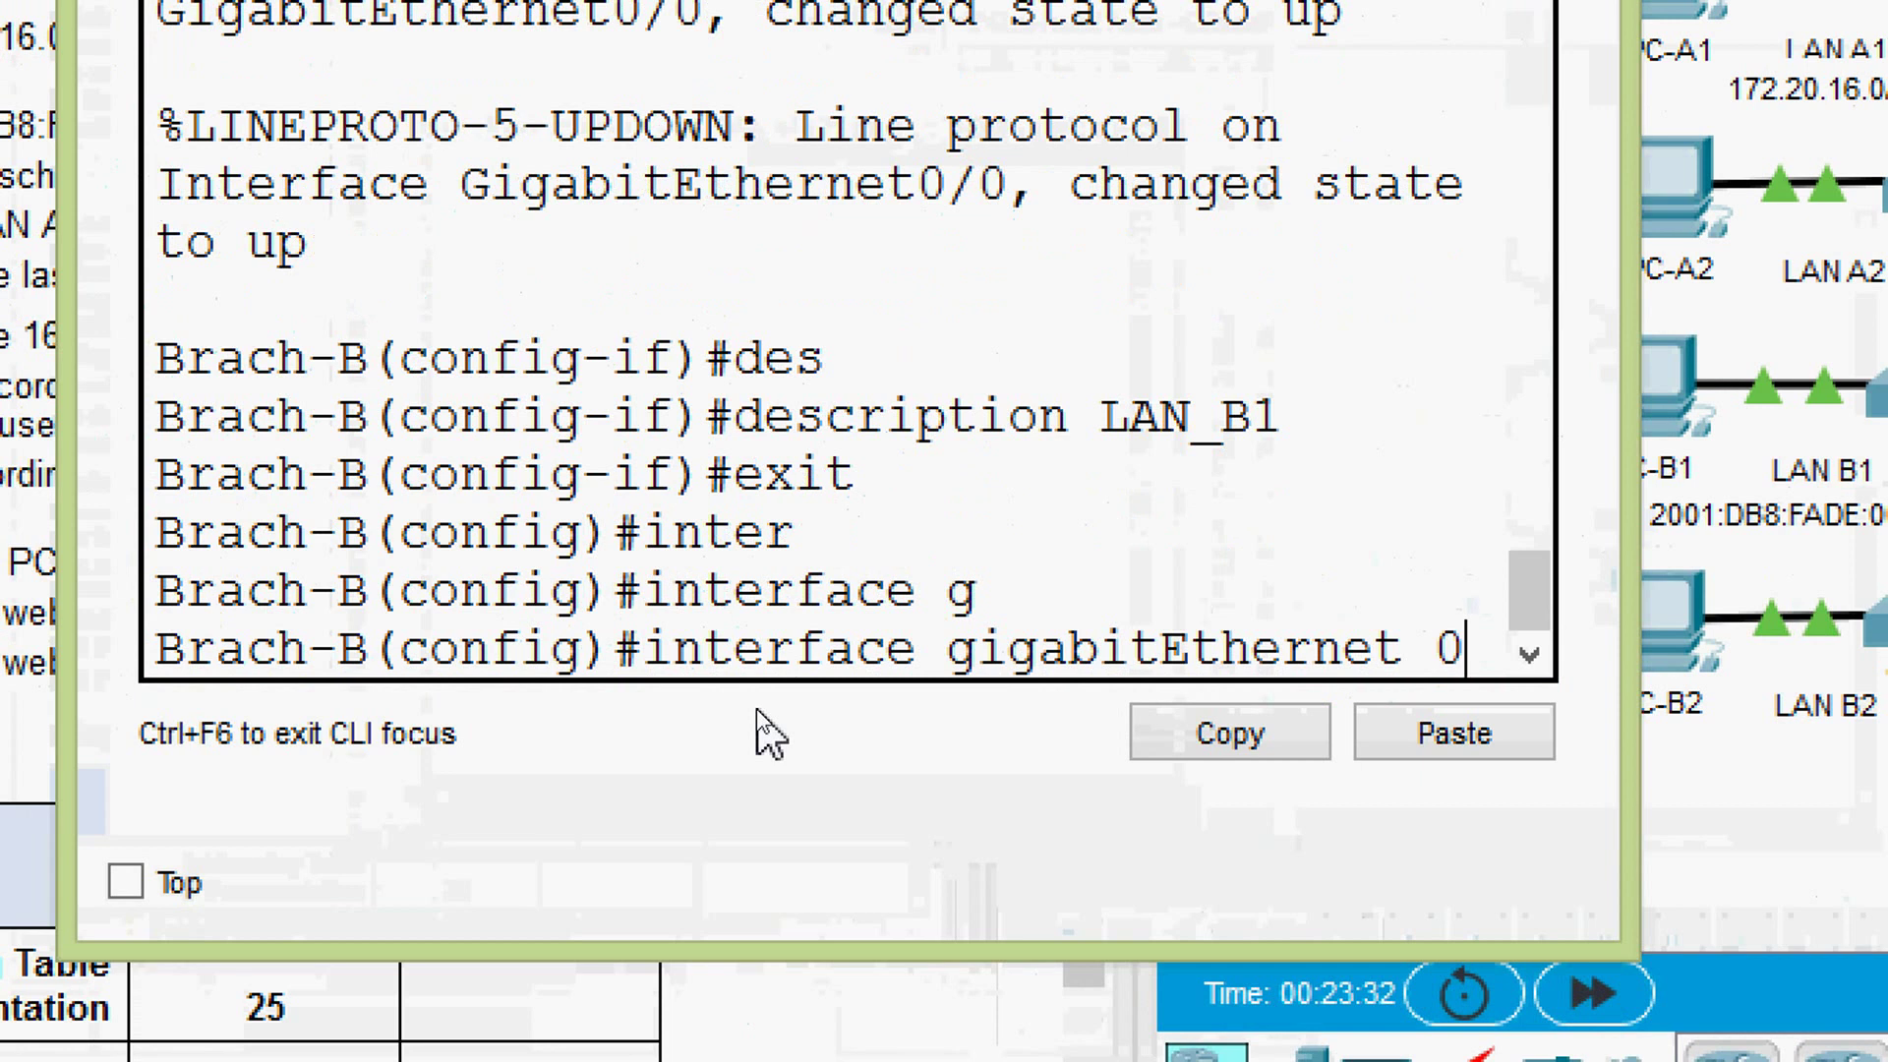
text(/1)
key(Return)
text(ipv)
key(Tab)
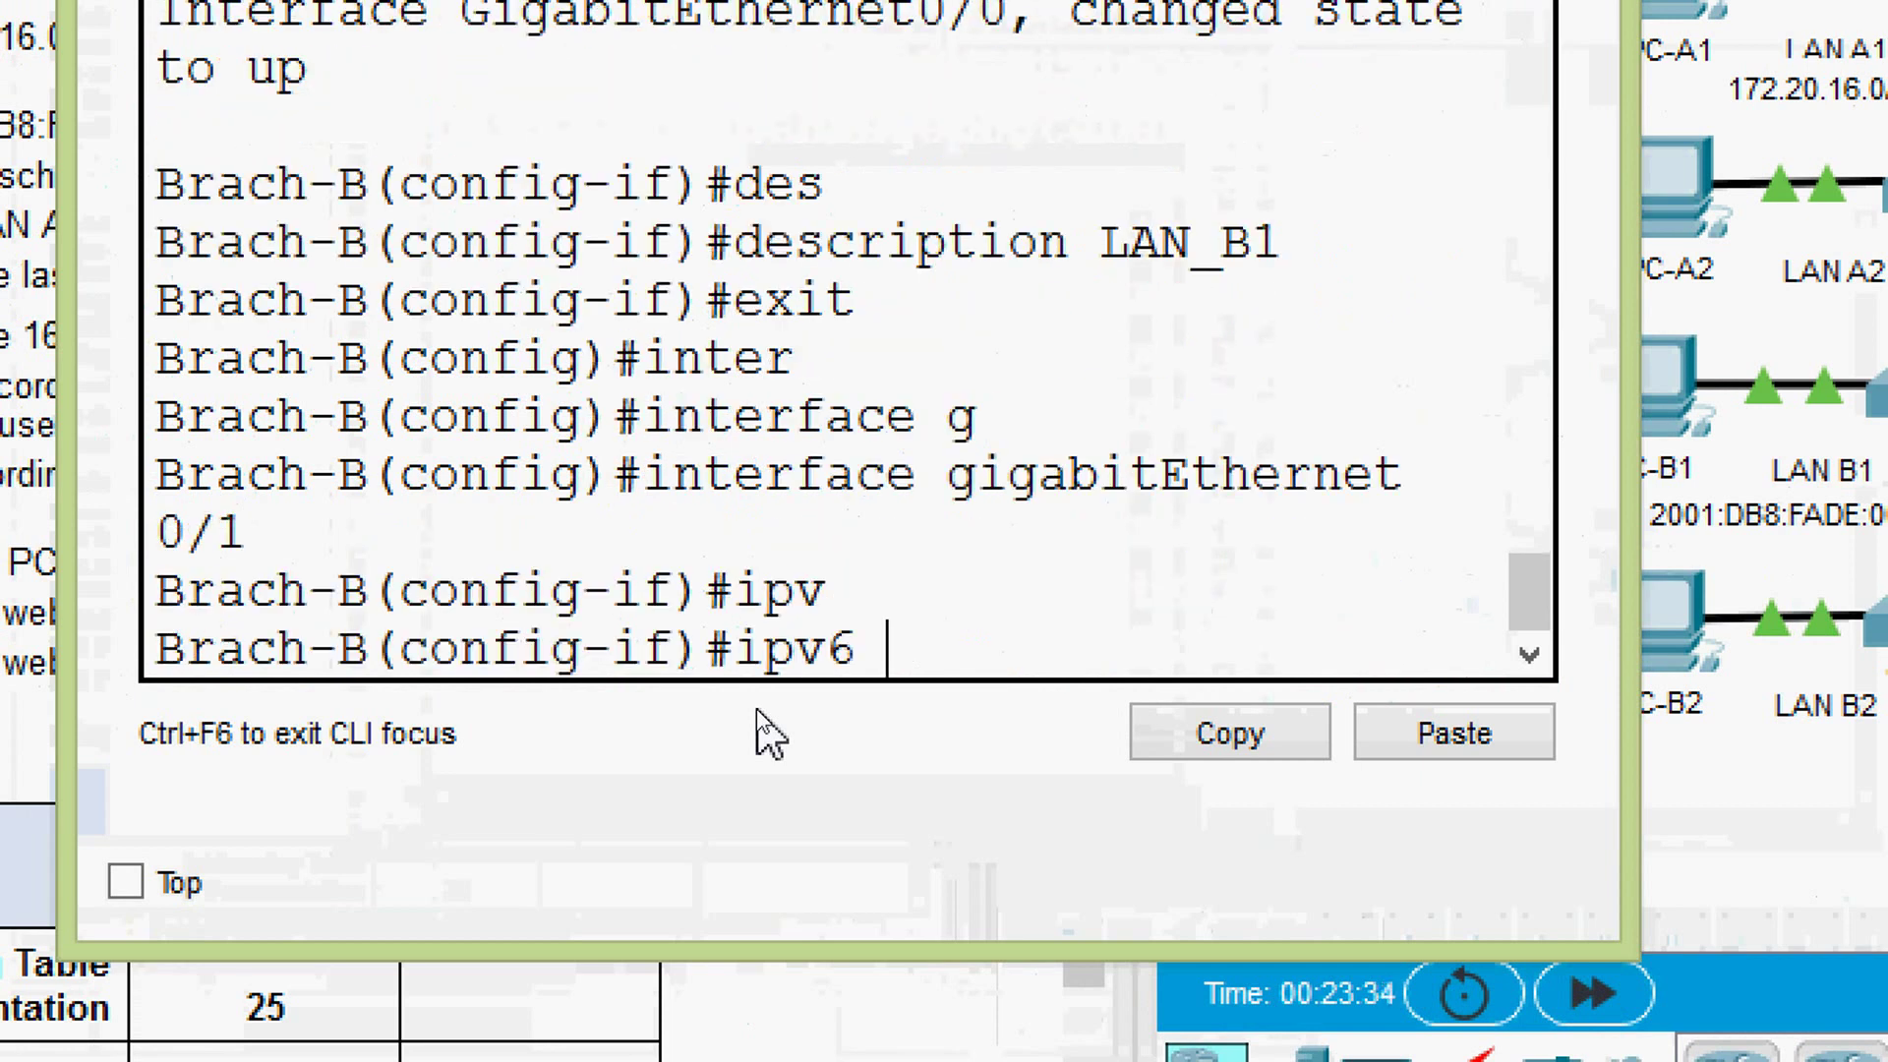
text(ad)
key(Tab)
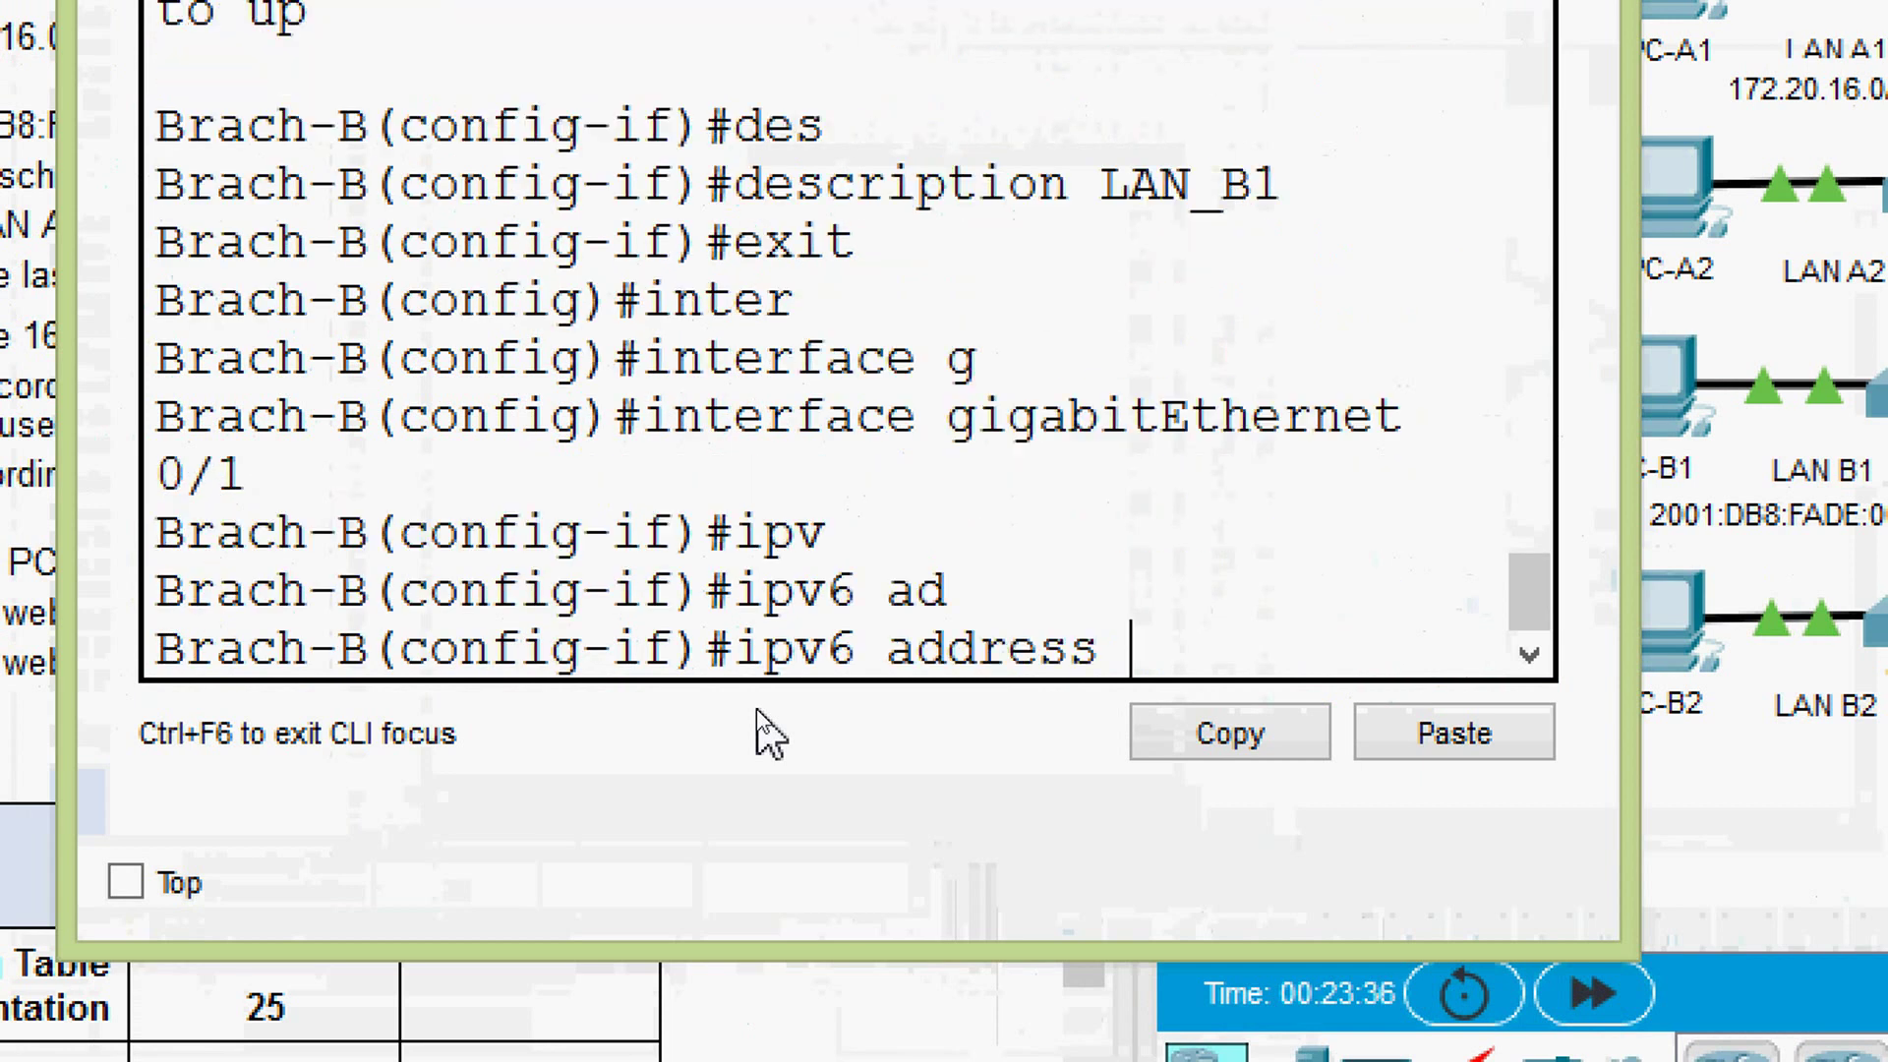
- Select and copy Branch-B G0/1's address 2001:DB8:FADE:0100::1/64 from cell C7
click(506, 1033)
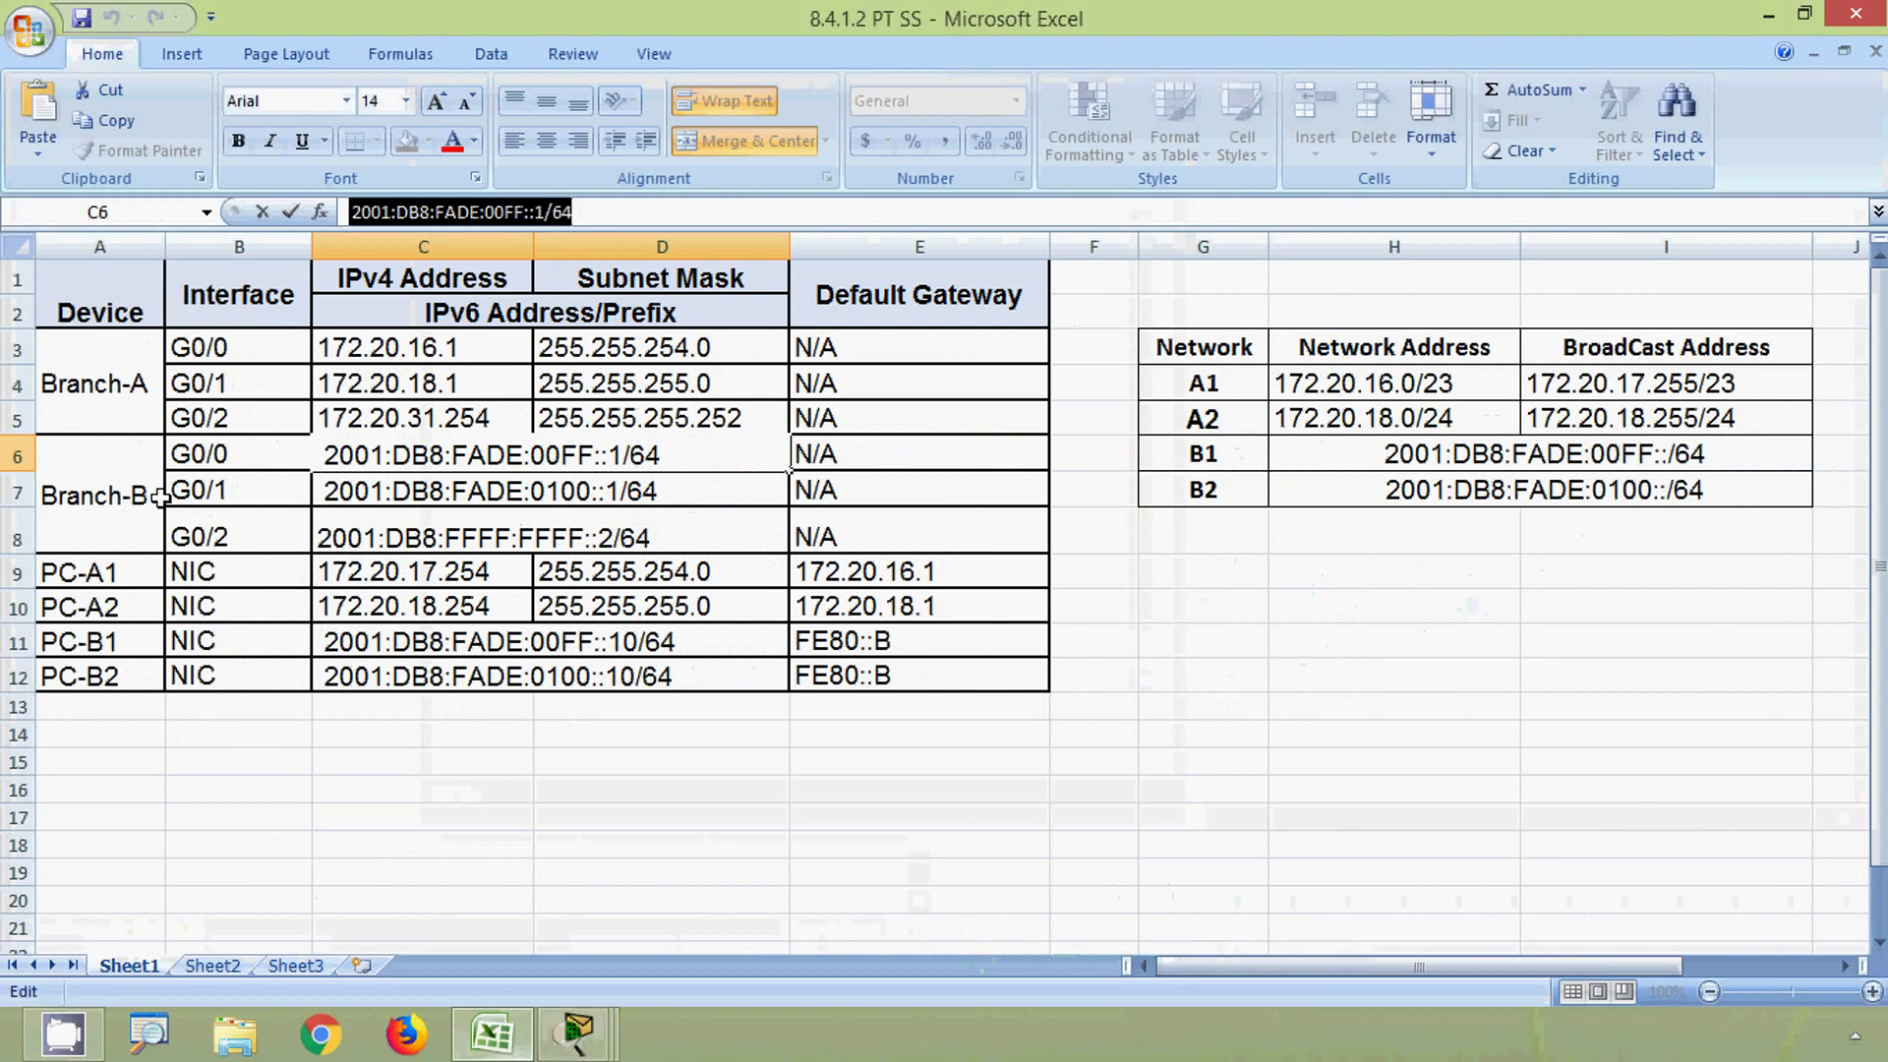
click(5, 488)
click(324, 484)
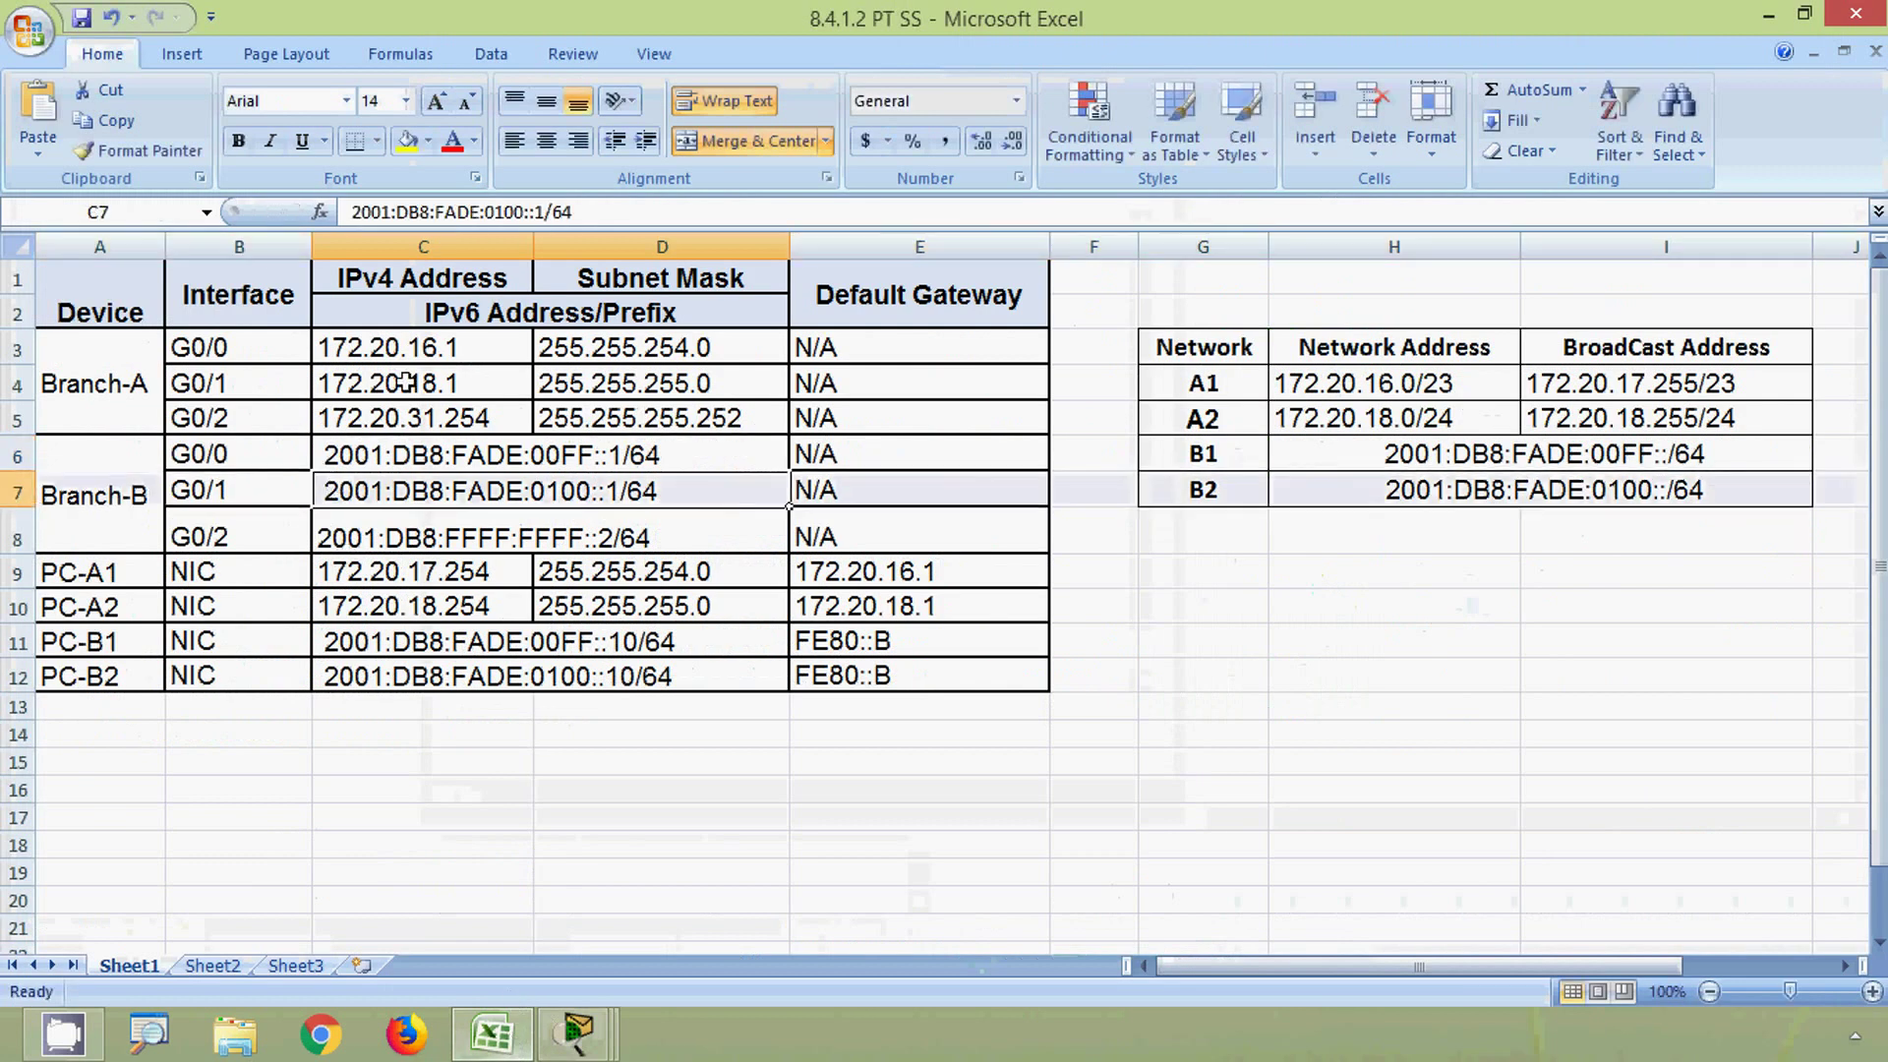
drag(574, 212, 334, 210)
key(ctrl+c)
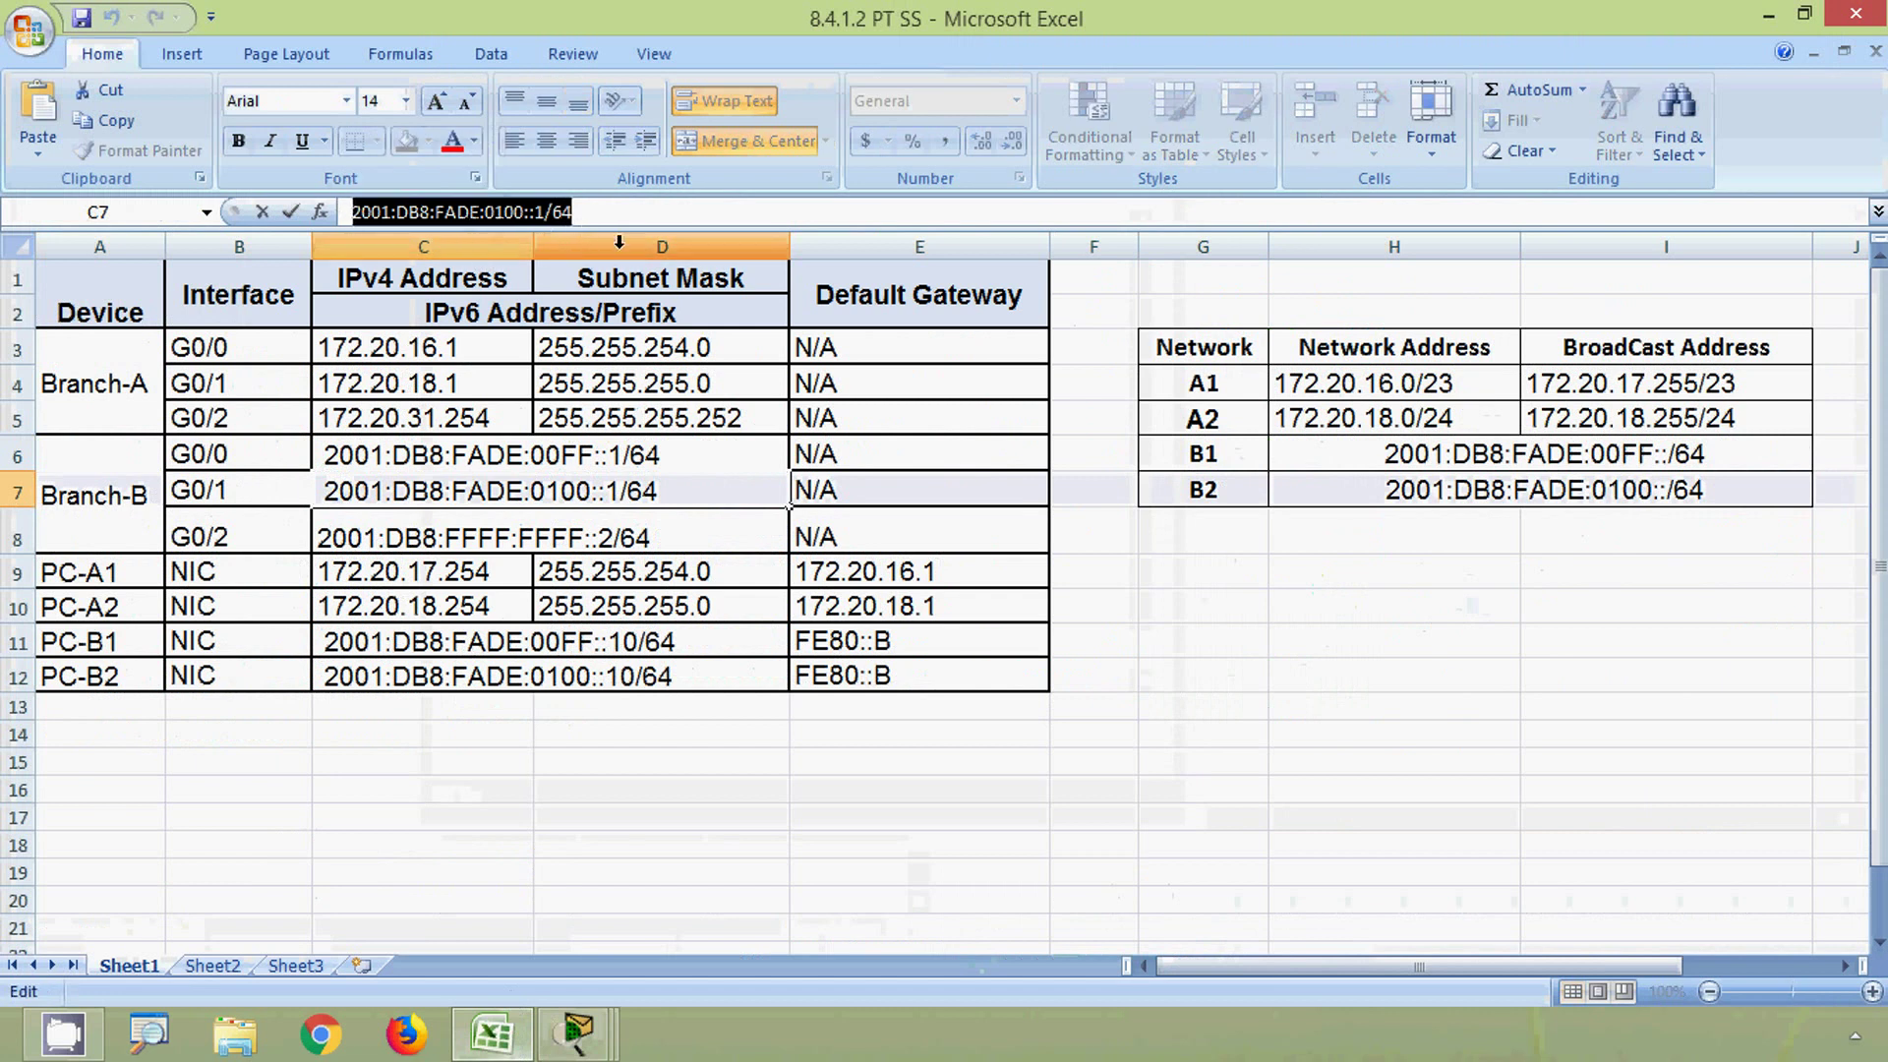
click(1766, 16)
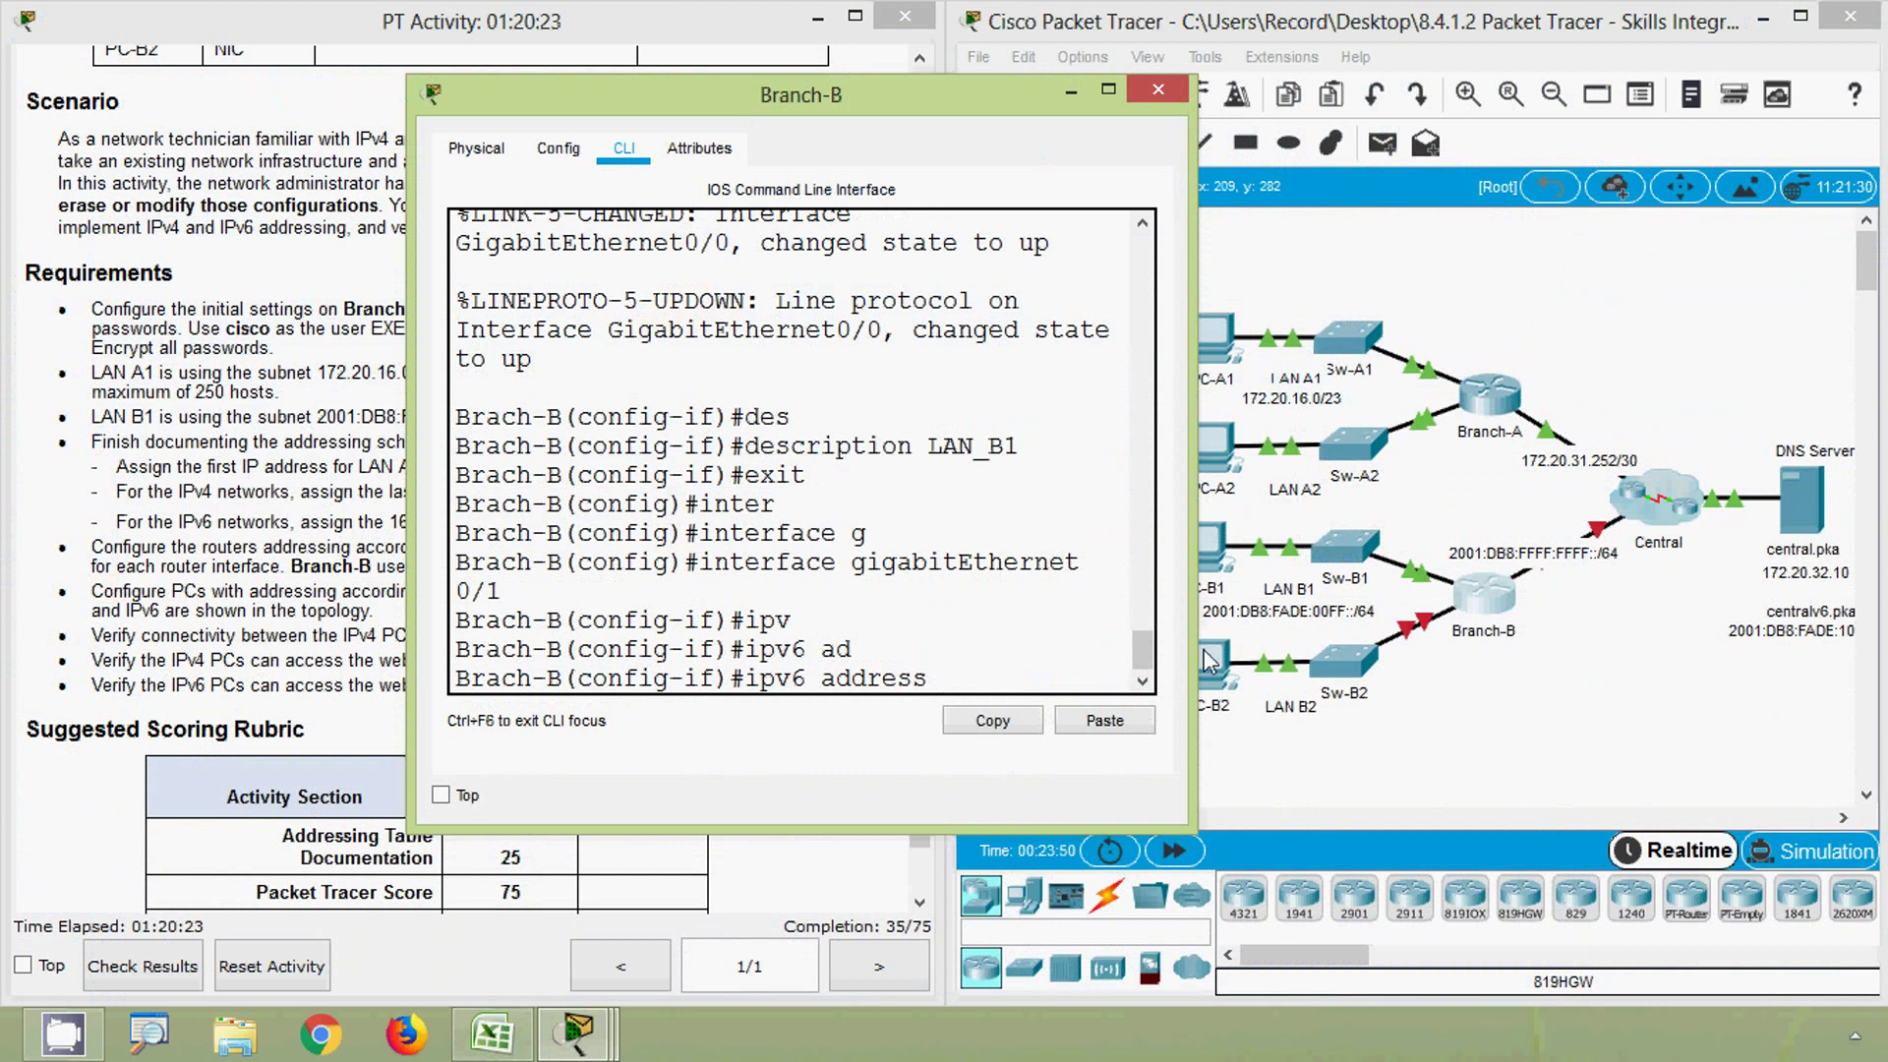
- Assign G0/1 the IPv6 address 2001:DB8:FADE:0100::1/64 and link-local address FE80::B
click(1104, 723)
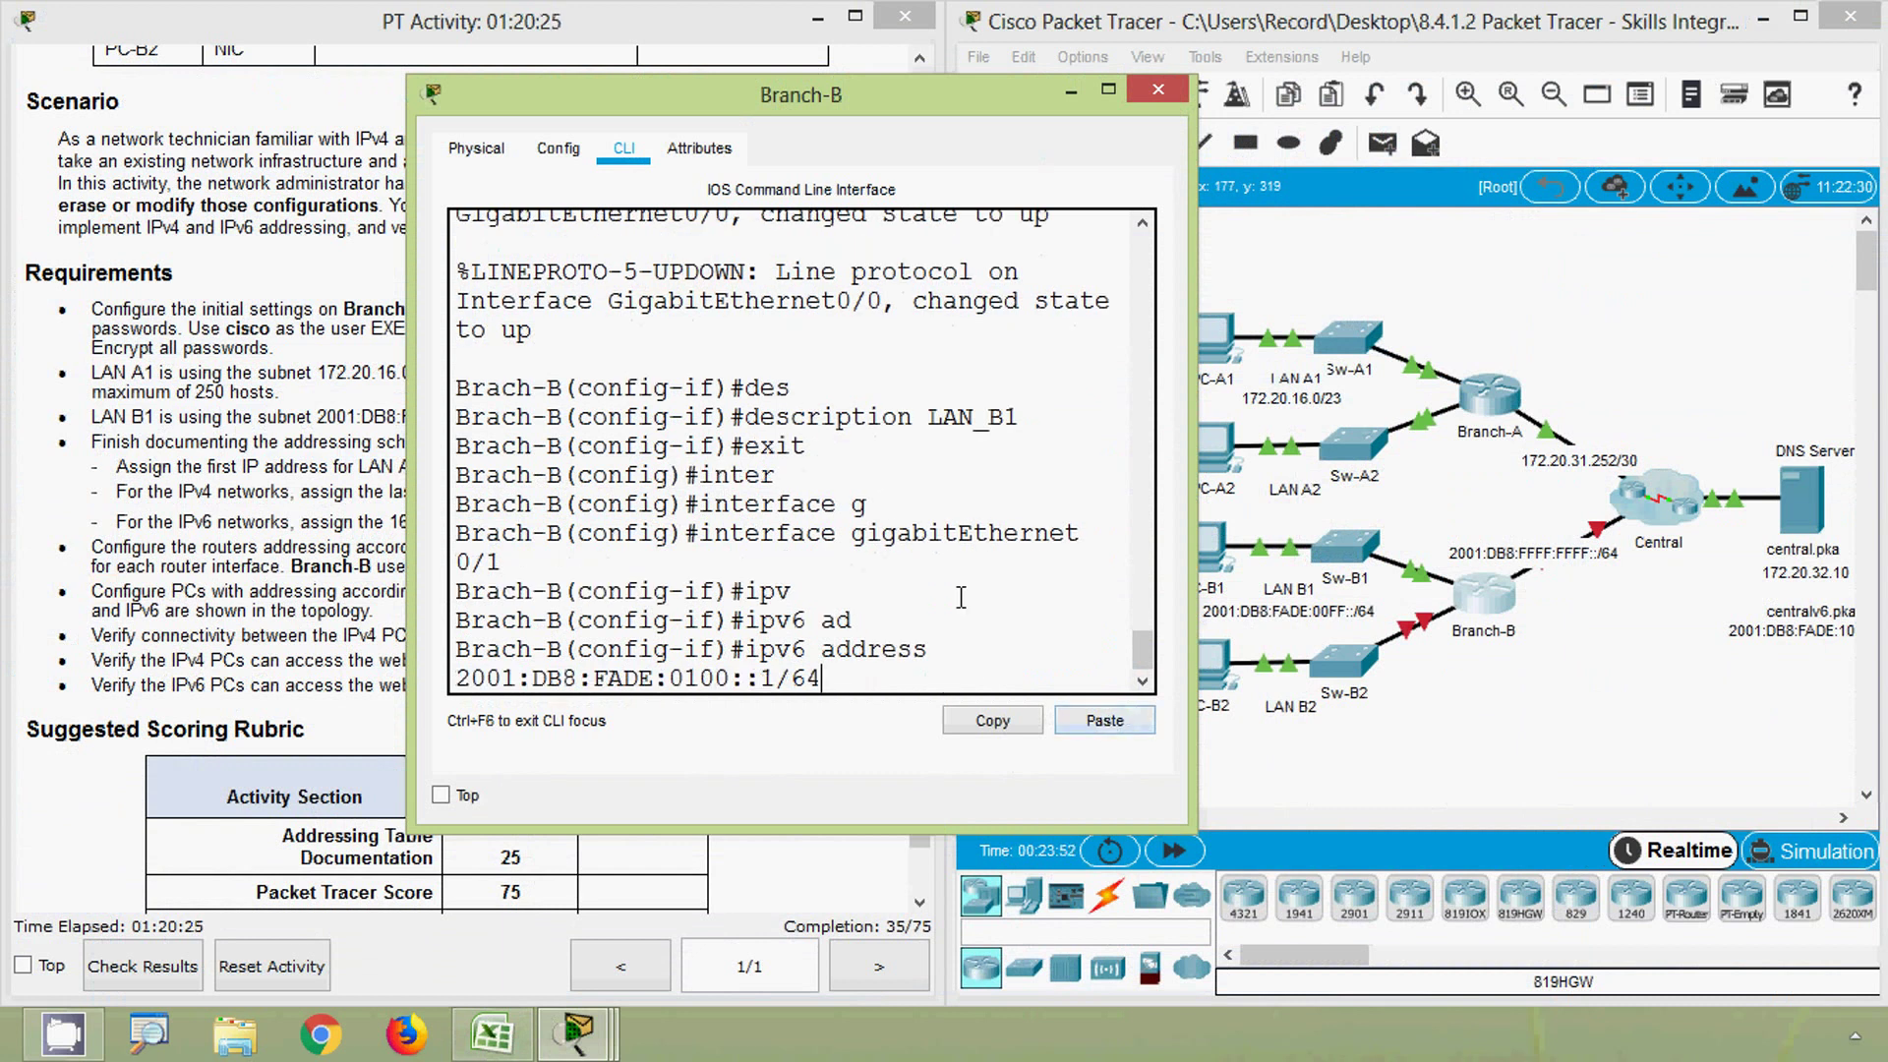
key(Return)
text(ipv)
key(Tab)
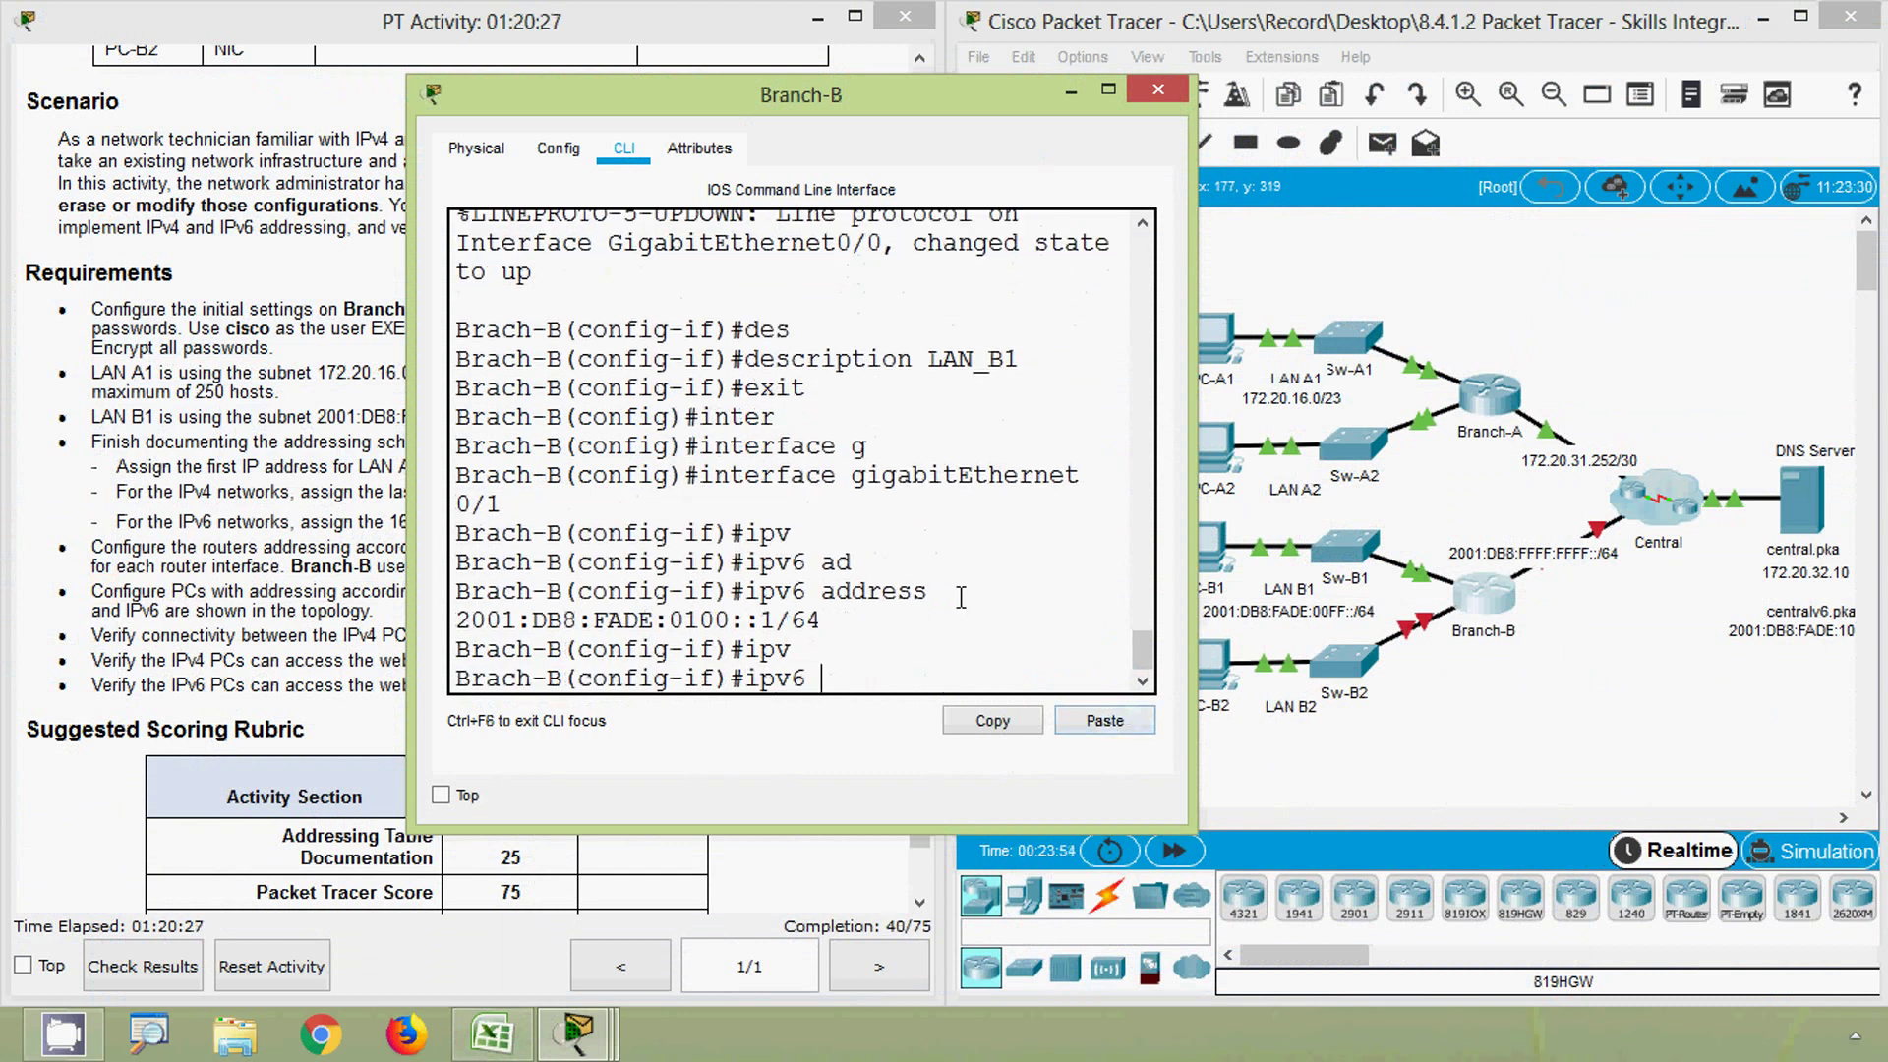
text(ad)
key(Tab)
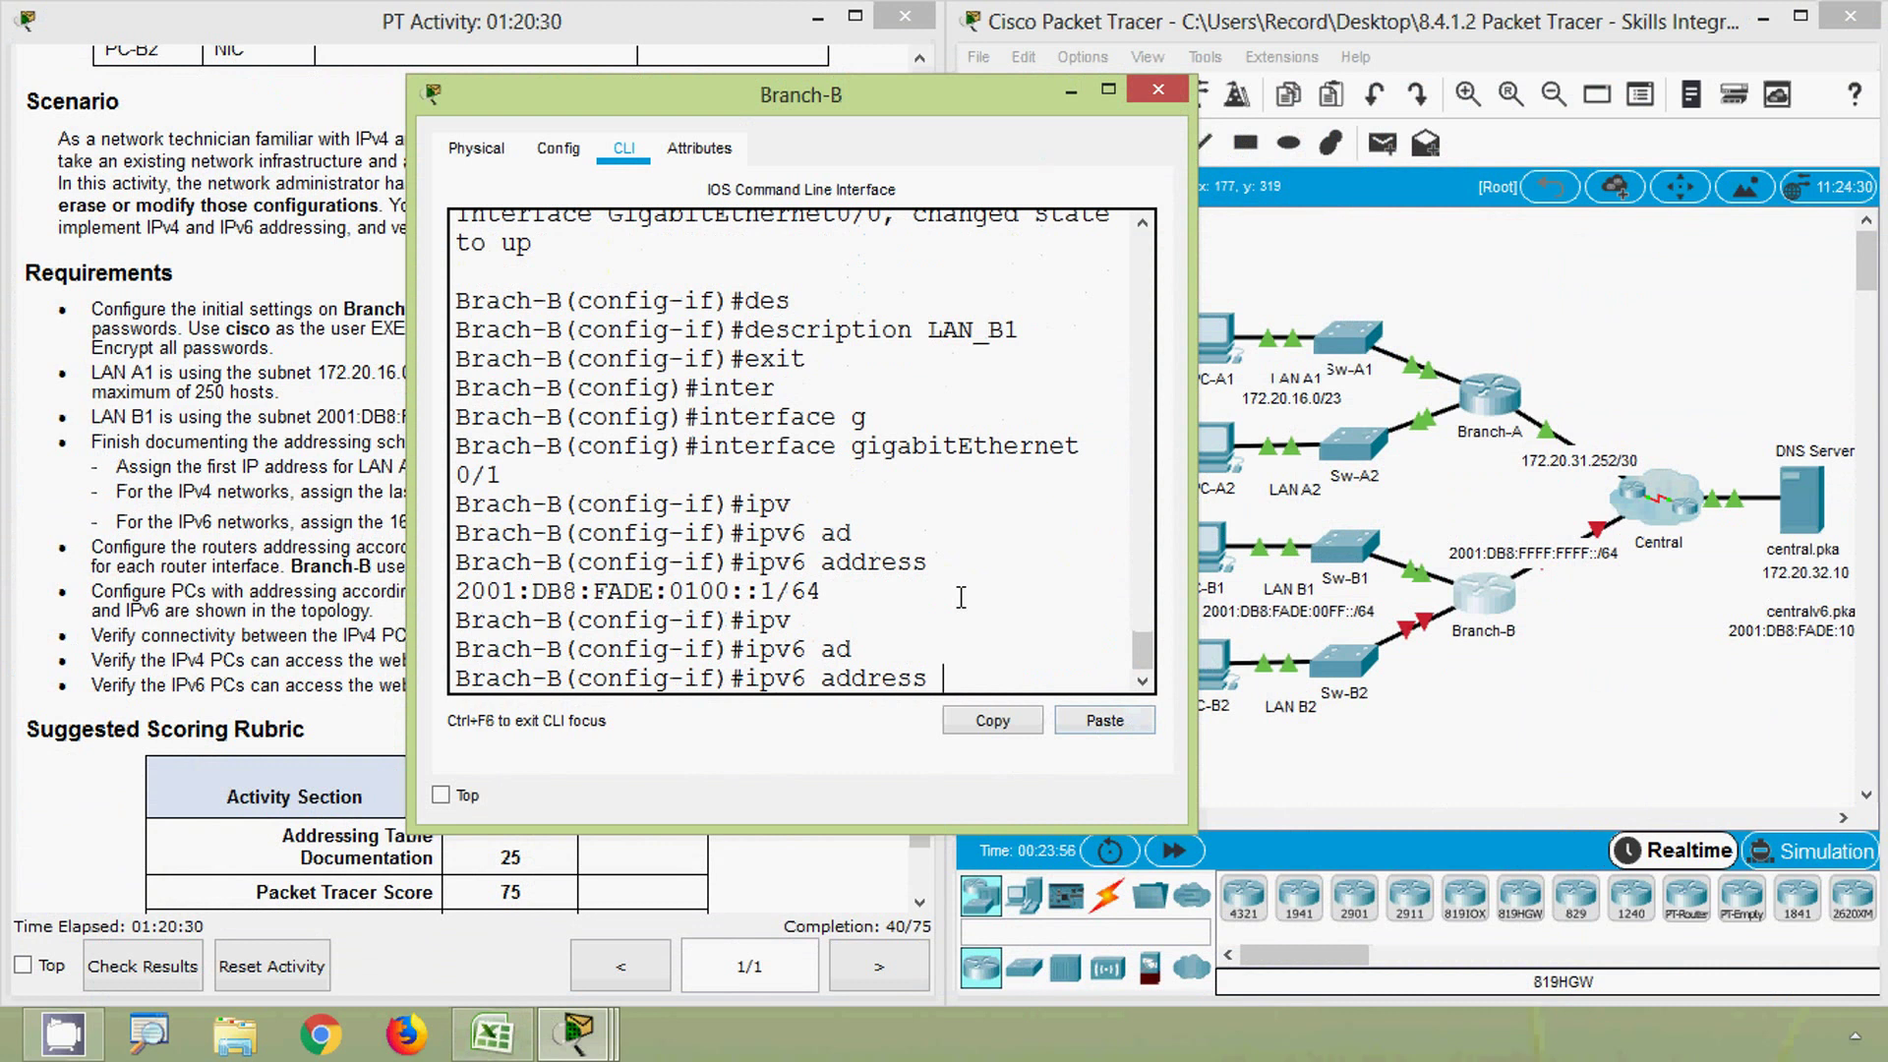
text(FE80::B link)
key(Tab)
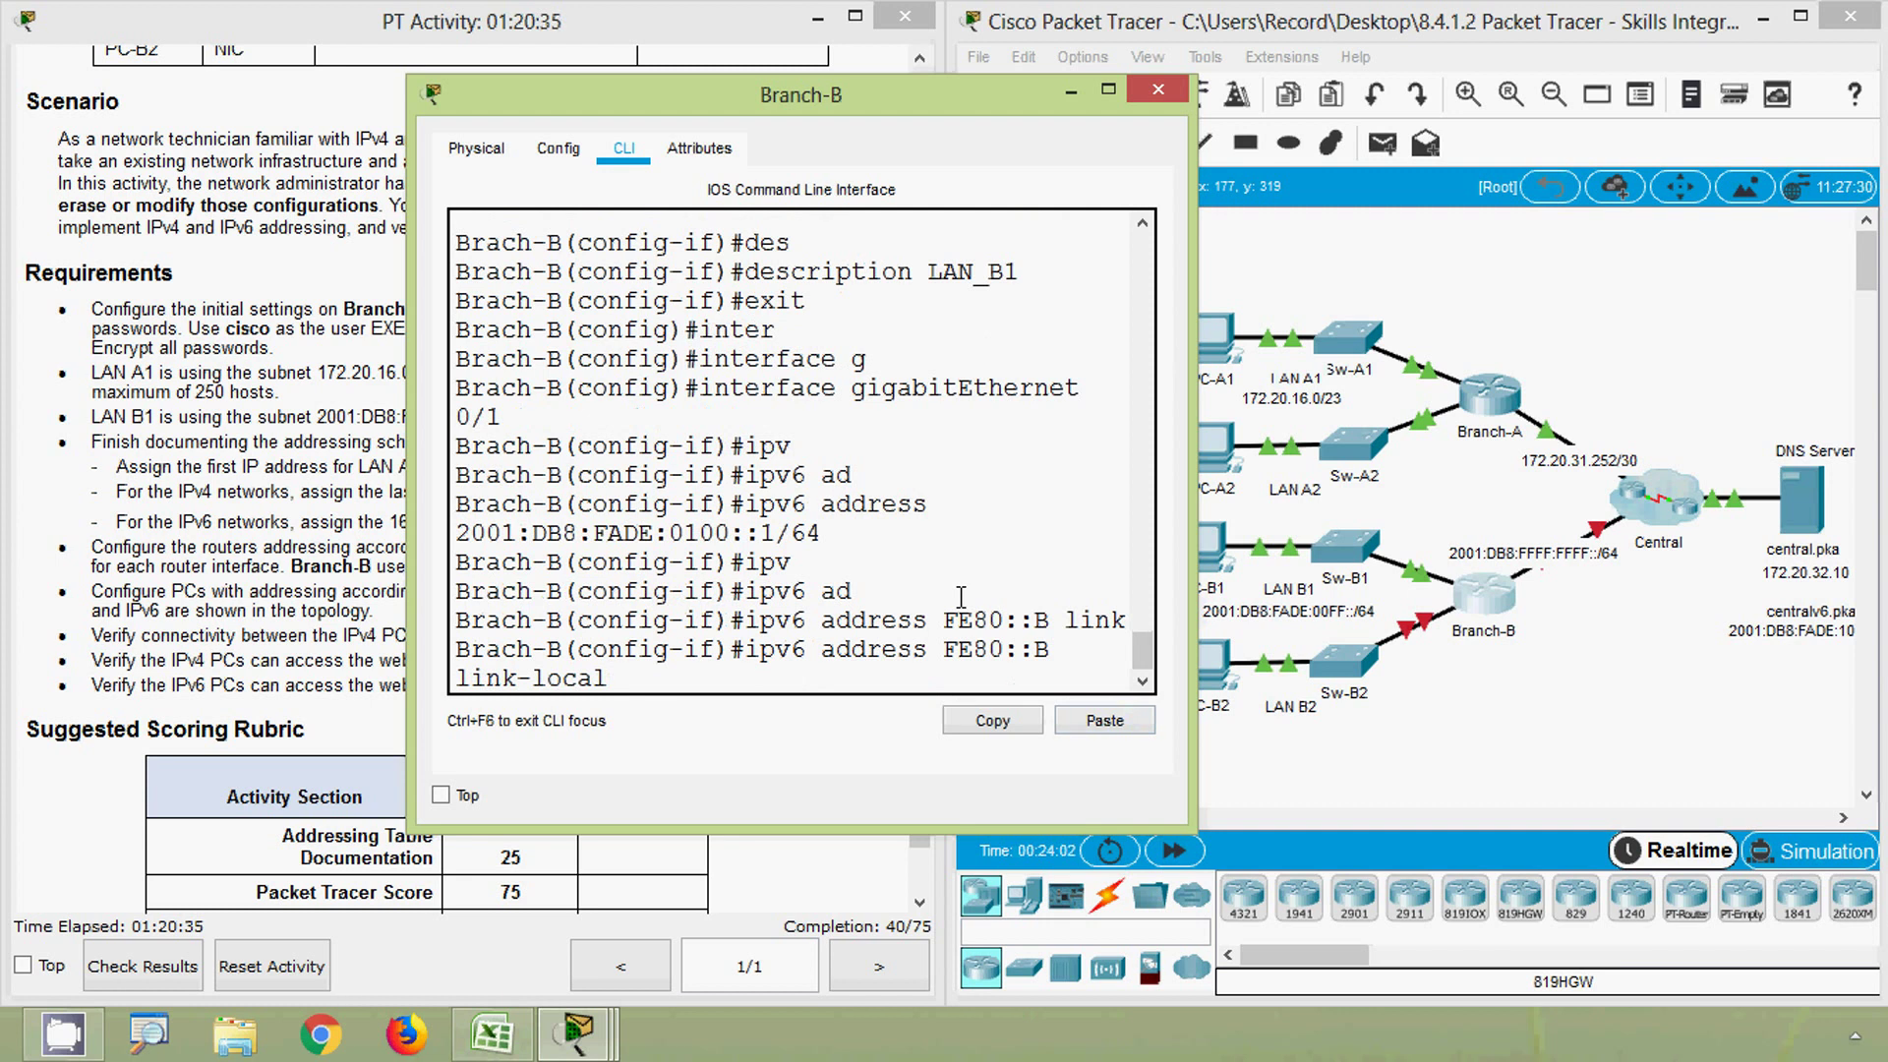
key(Return)
- Enable G0/1 with no shutdown and give it the description LAN_B2
text(no)
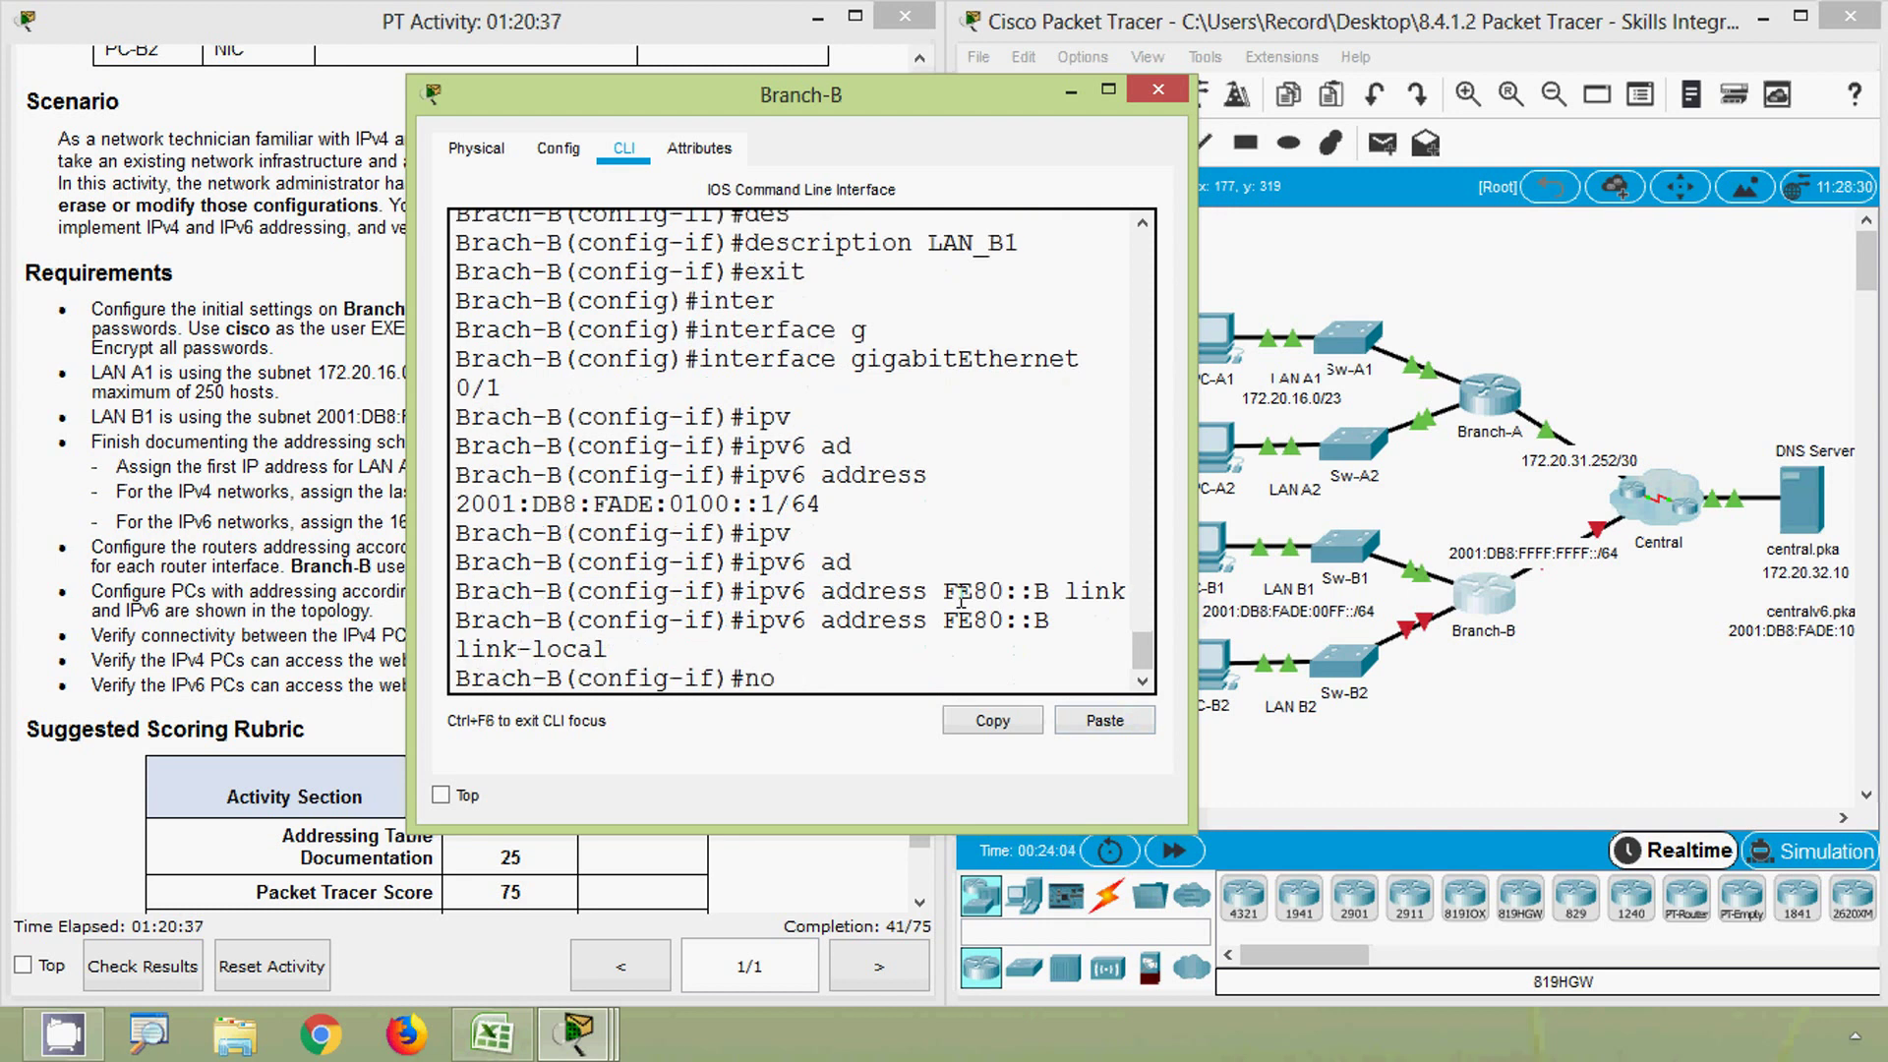
text( sh)
key(Tab)
key(Return)
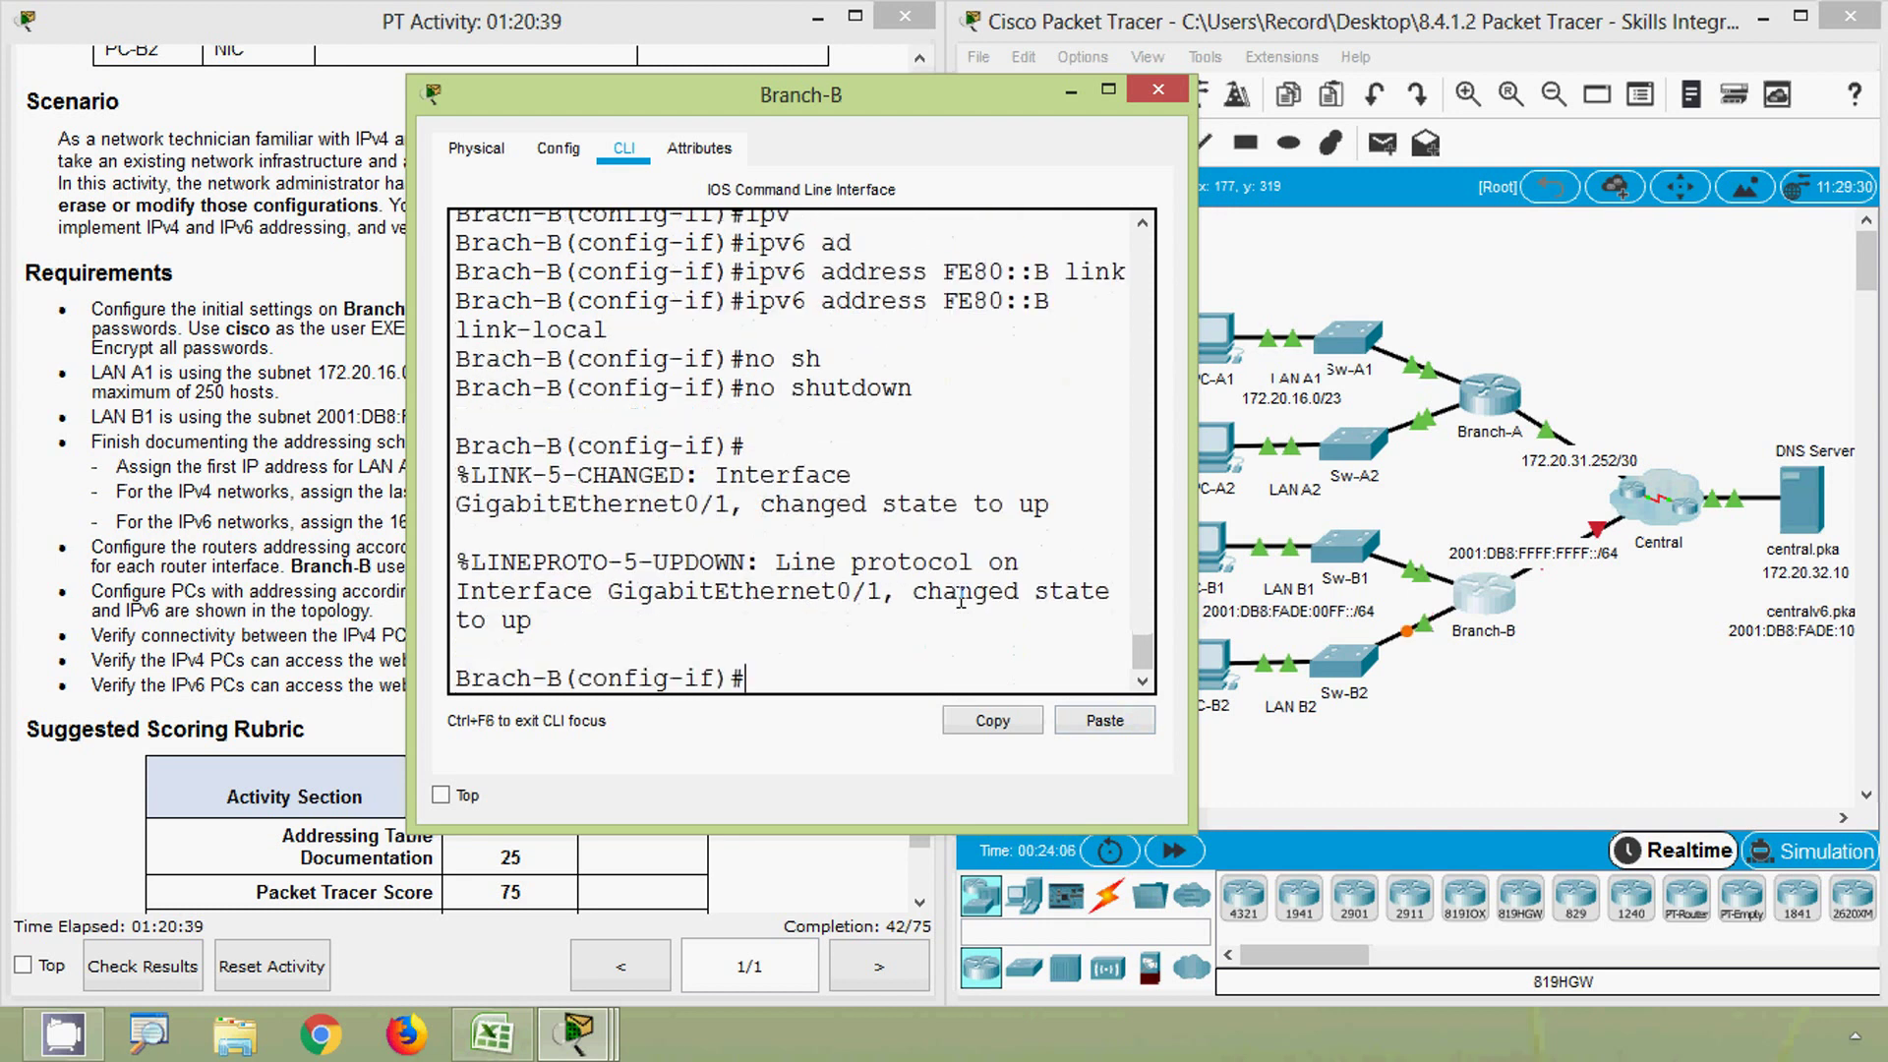
text(des)
key(Tab)
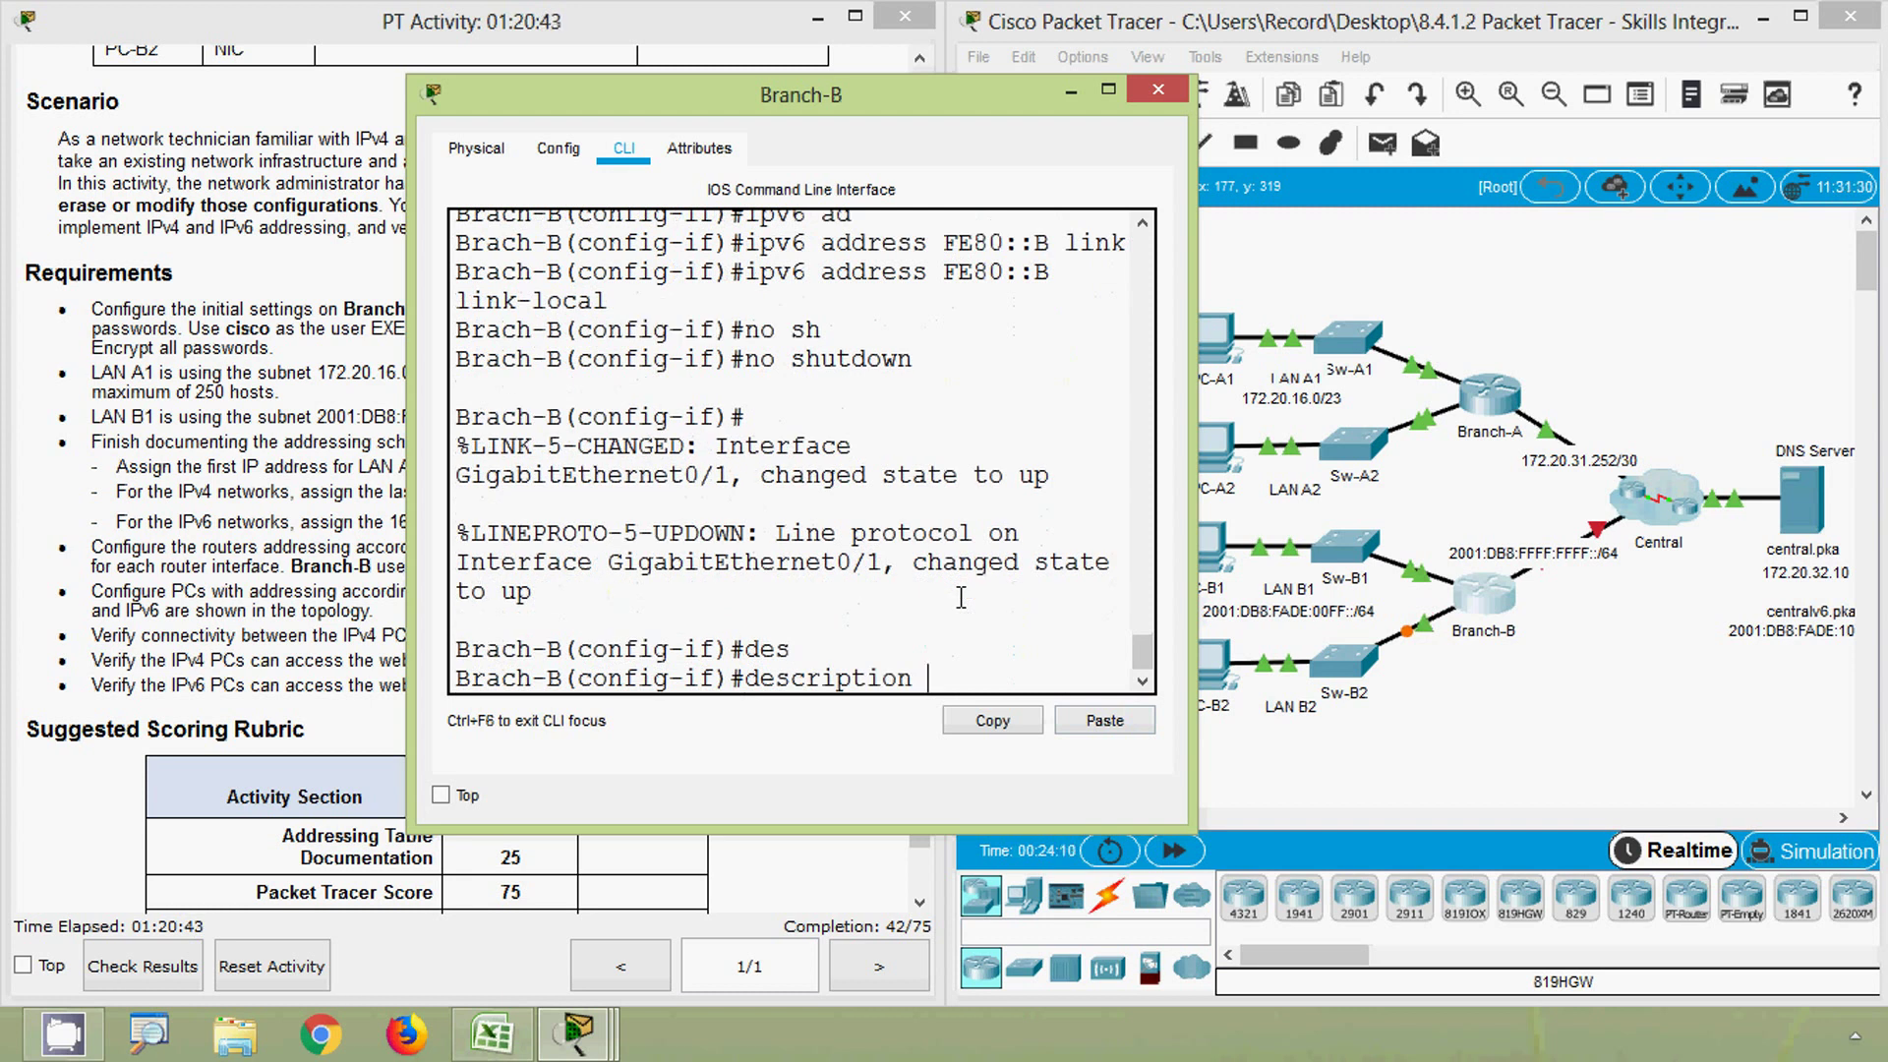
text(LAN_ B2)
key(Return)
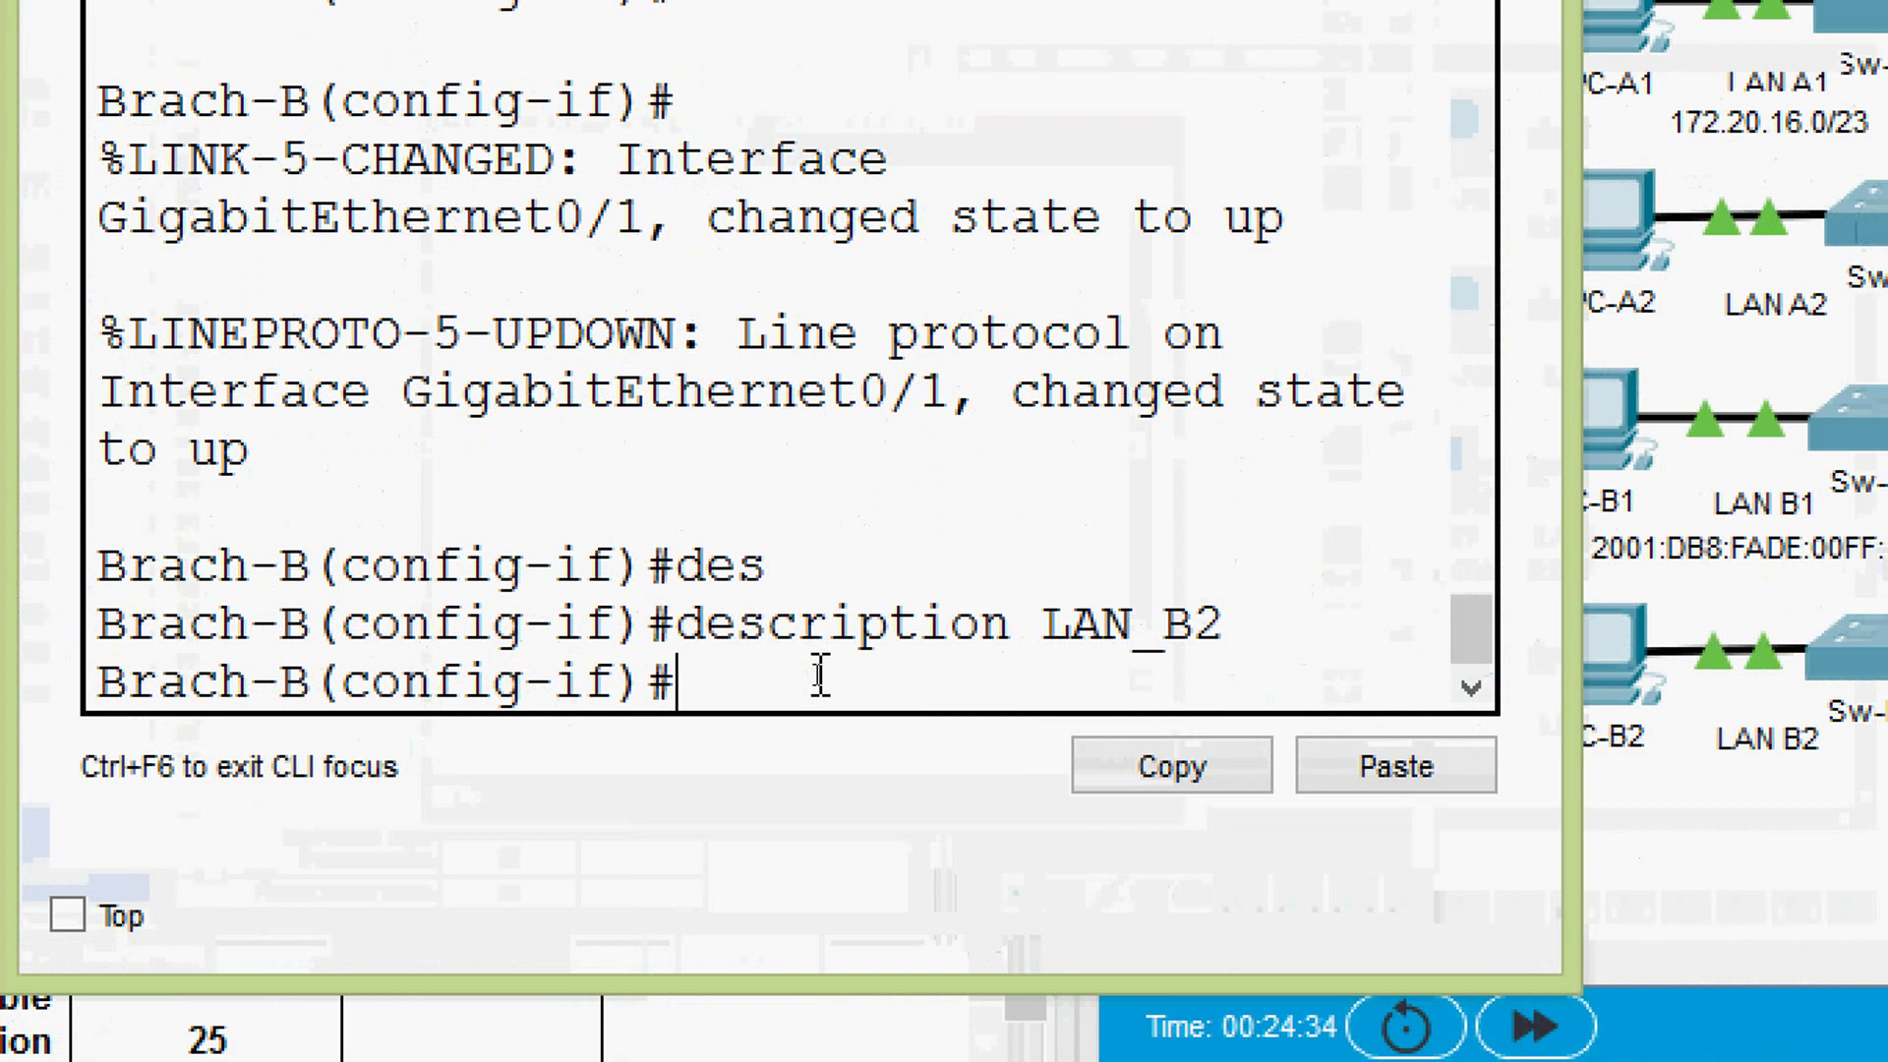
- Exit G0/1, enter interface GigabitEthernet0/2, and start its ipv6 address command
text(EXIT)
key(Return)
text(inter)
key(Tab)
text(g)
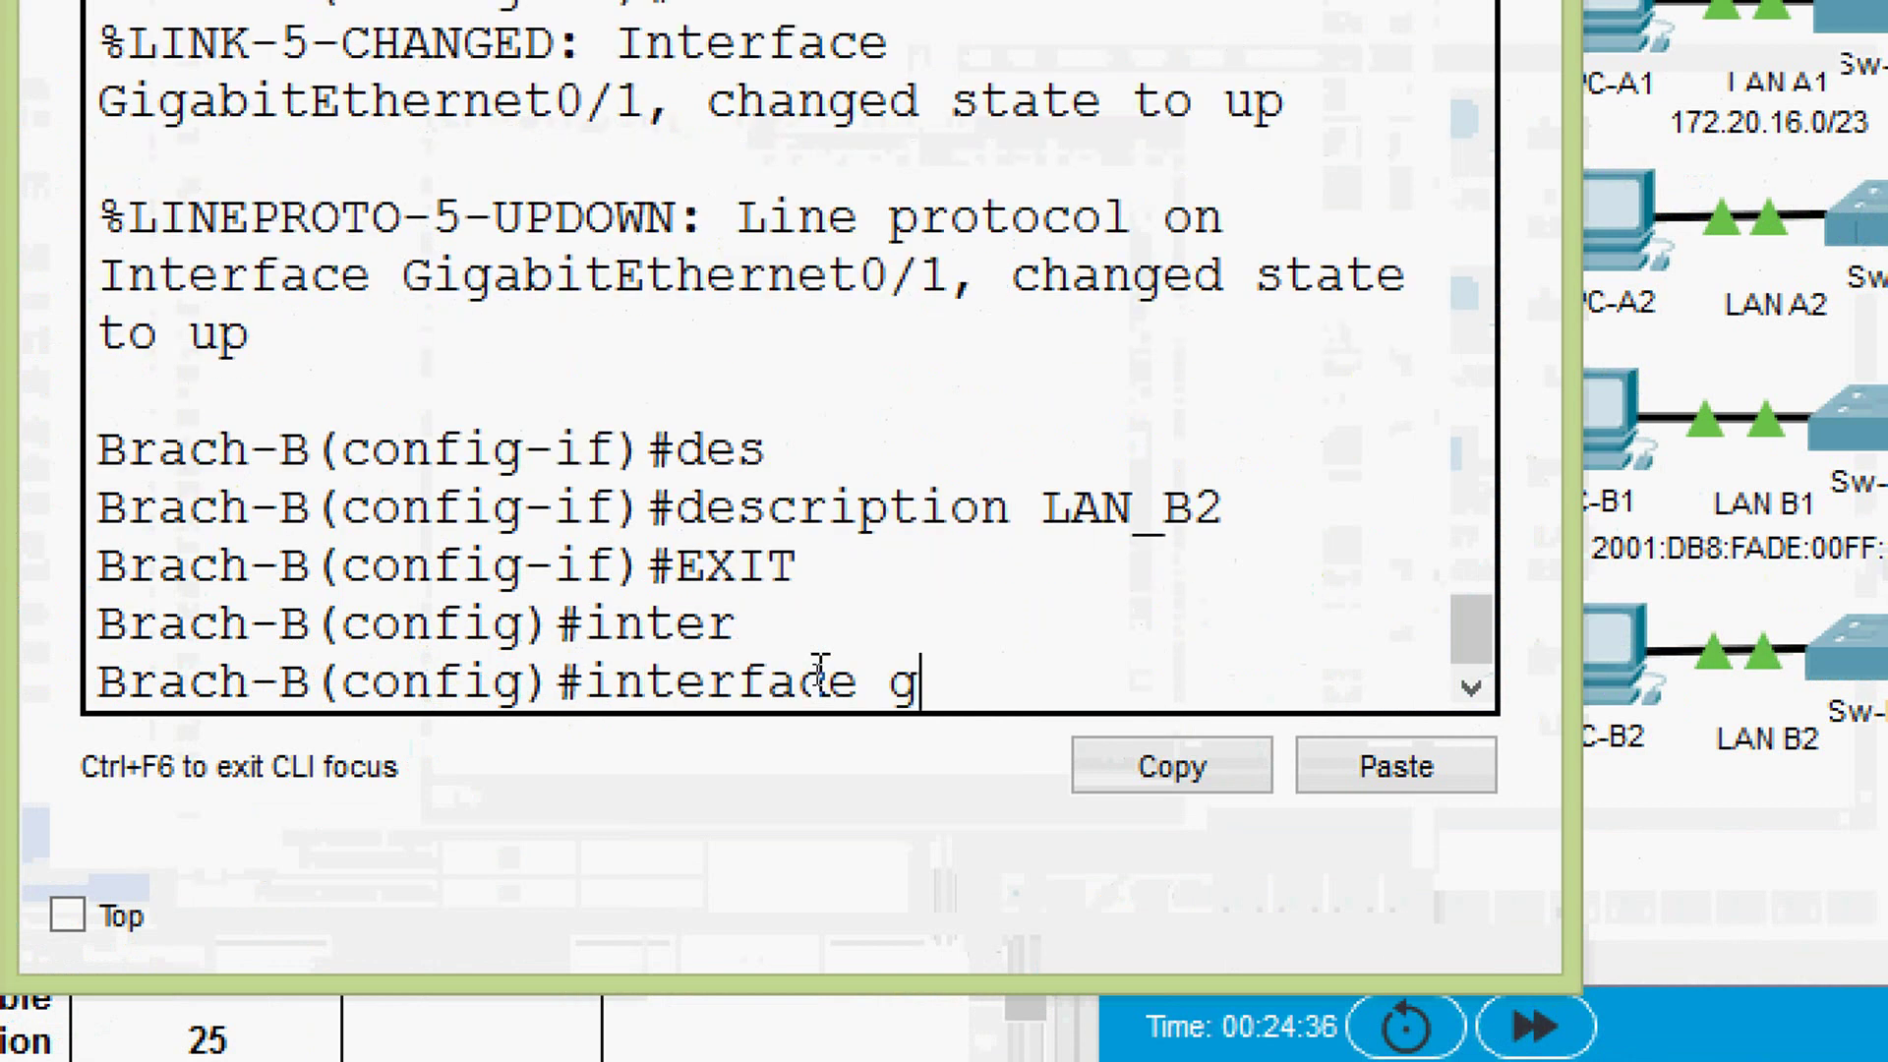
key(Tab)
text(0/2)
key(Return)
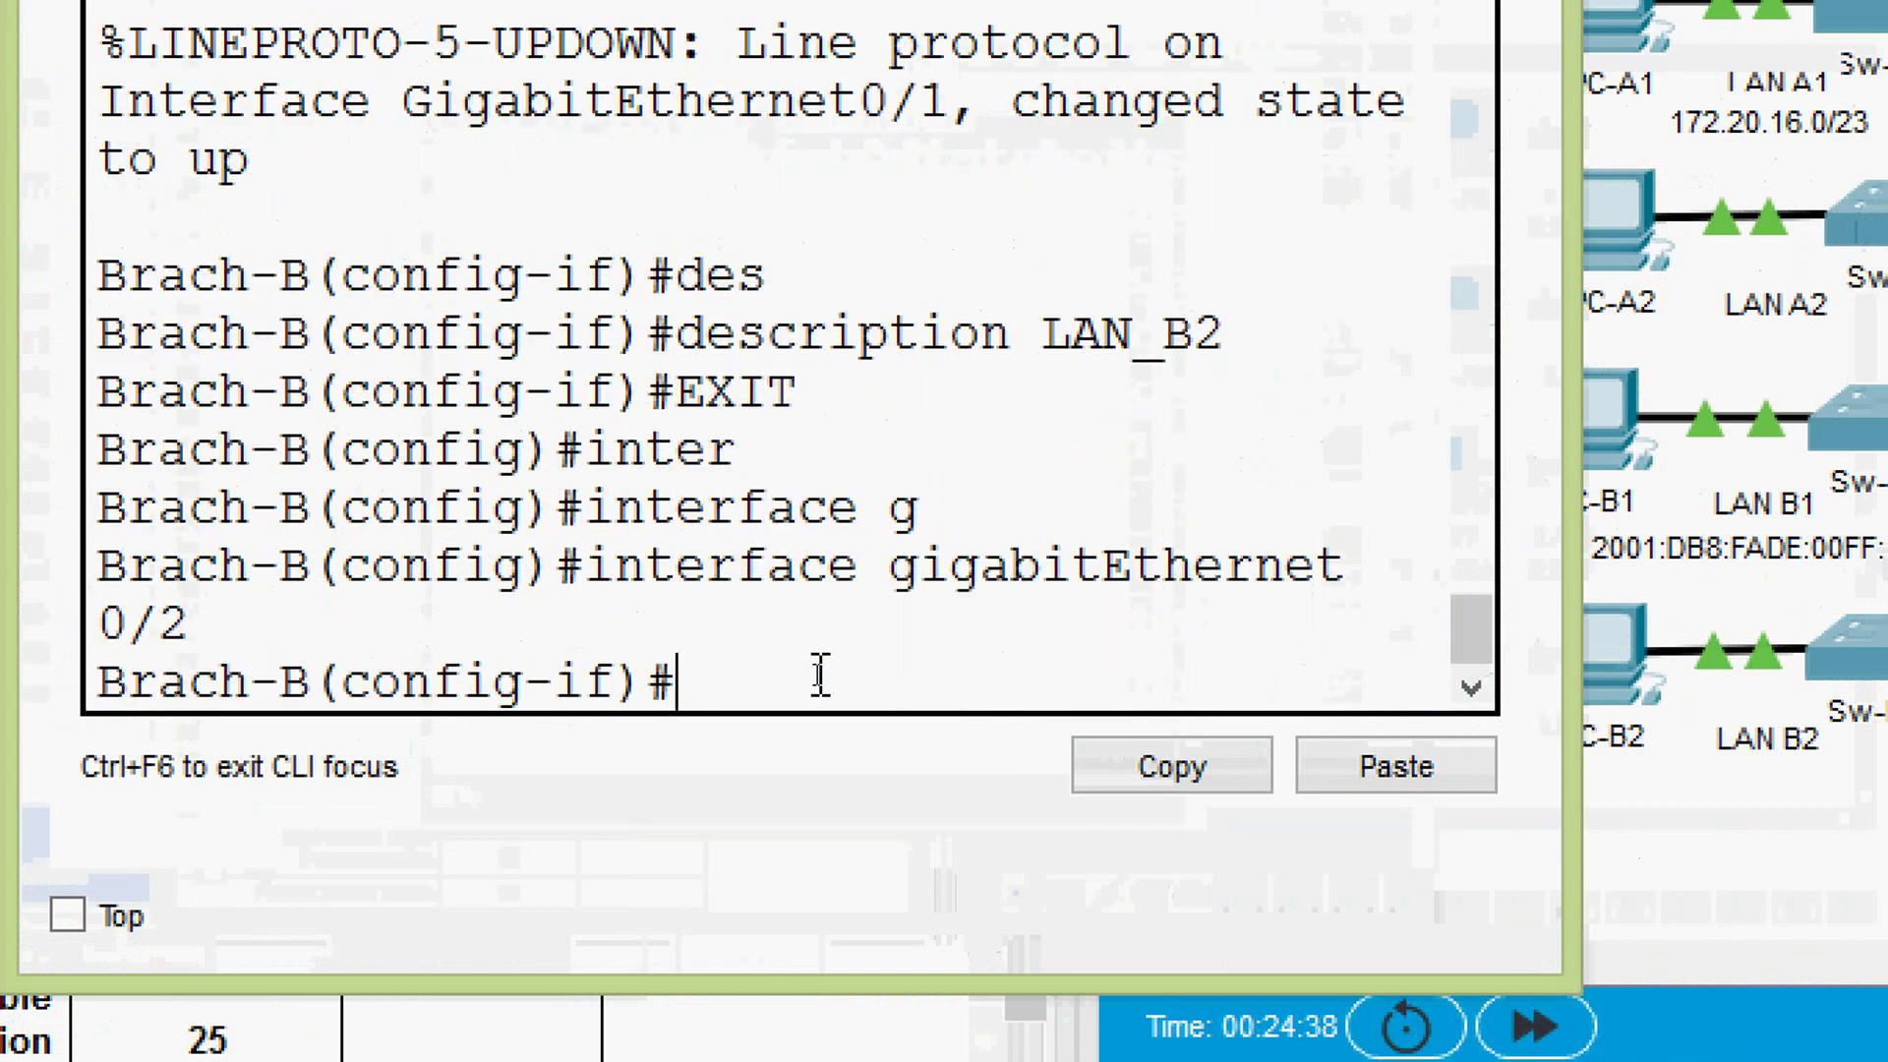
text(ipv)
key(Tab)
text(ad)
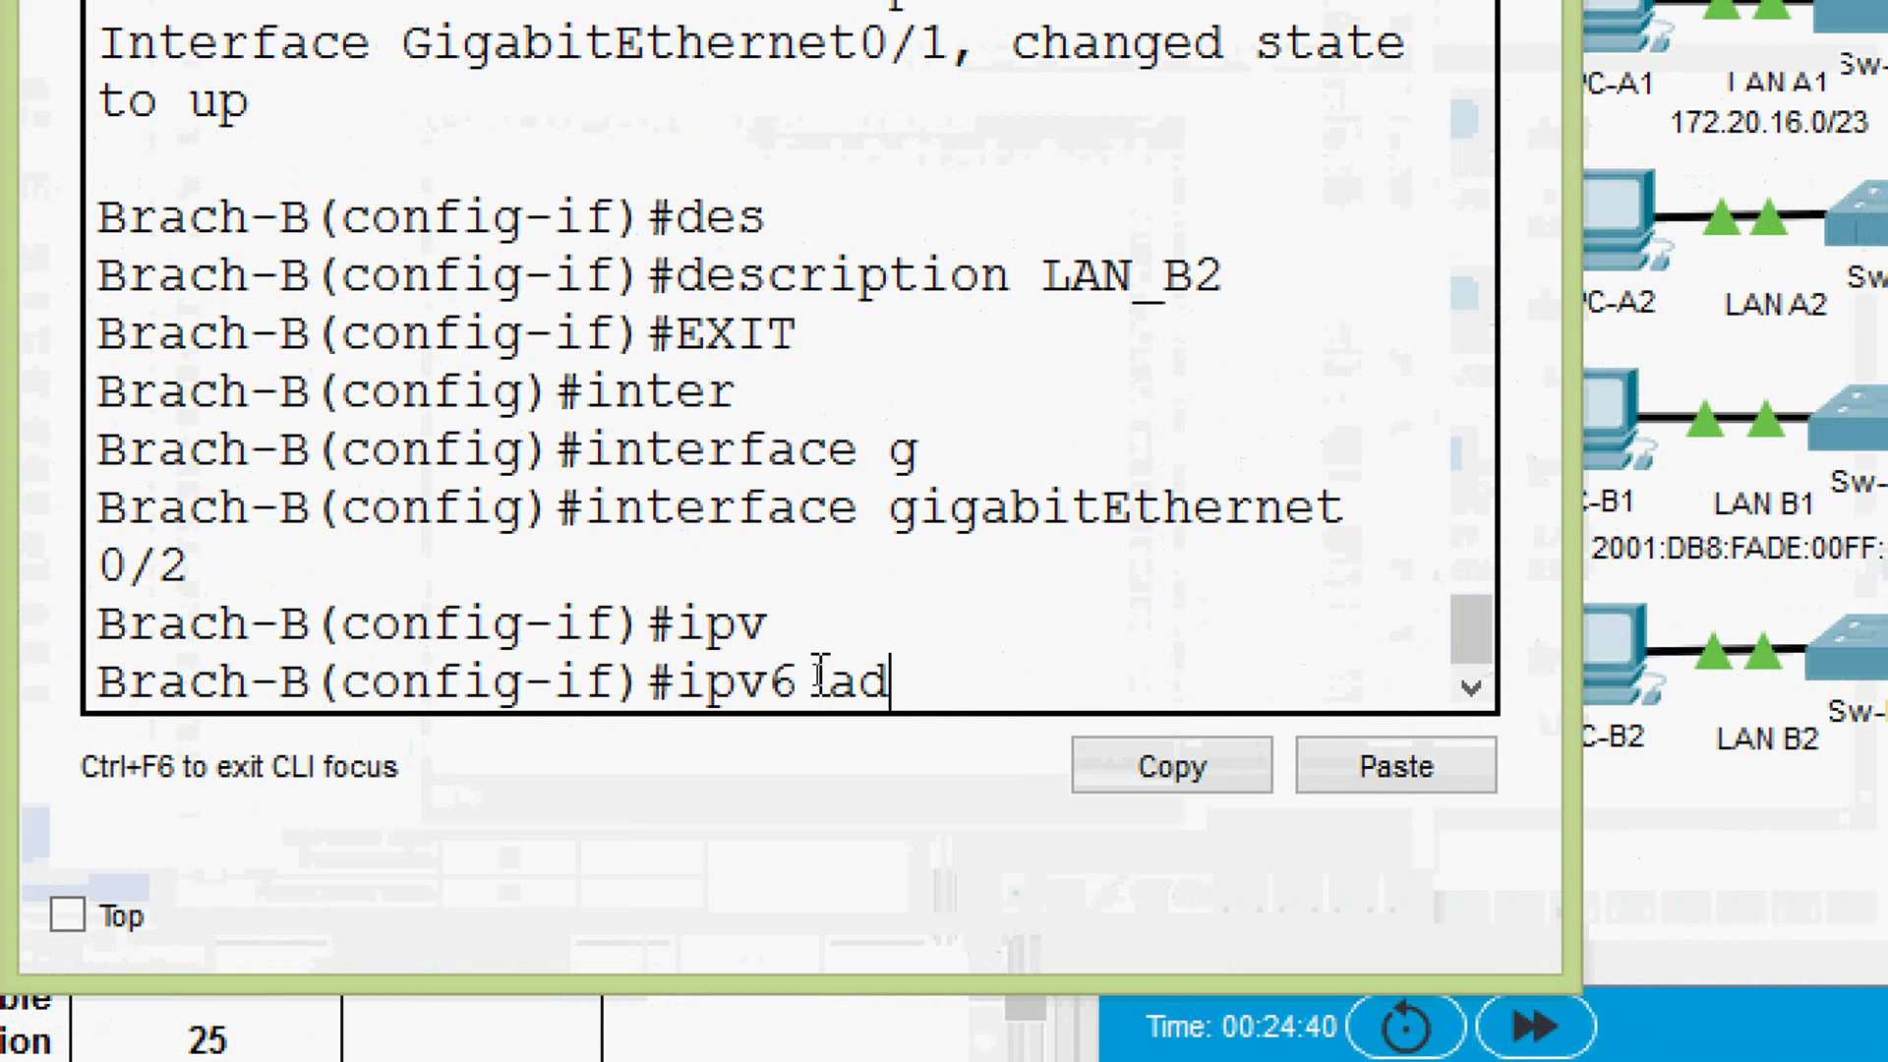
key(Tab)
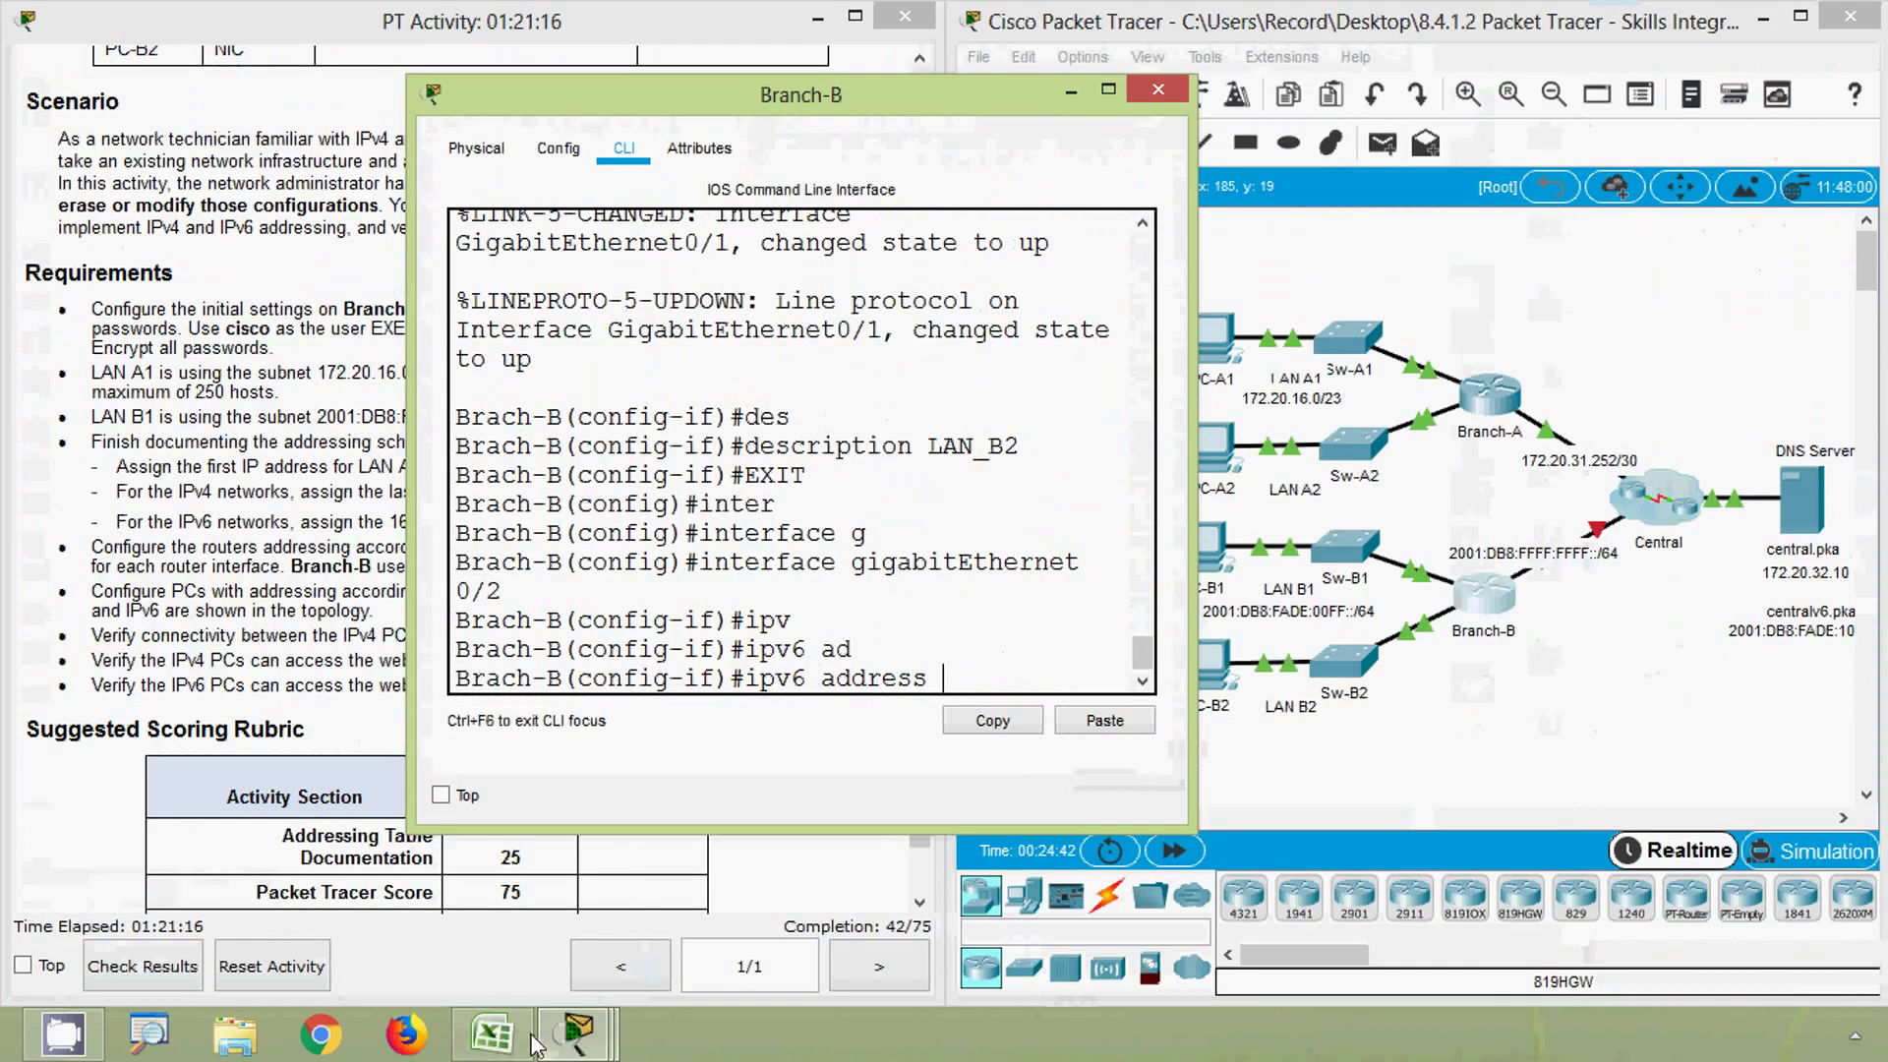
- Select Branch-B G0/2's IPv6 address 2001:DB8:FFFF:FFFF::2/64 in cell C8 for copying
click(532, 1035)
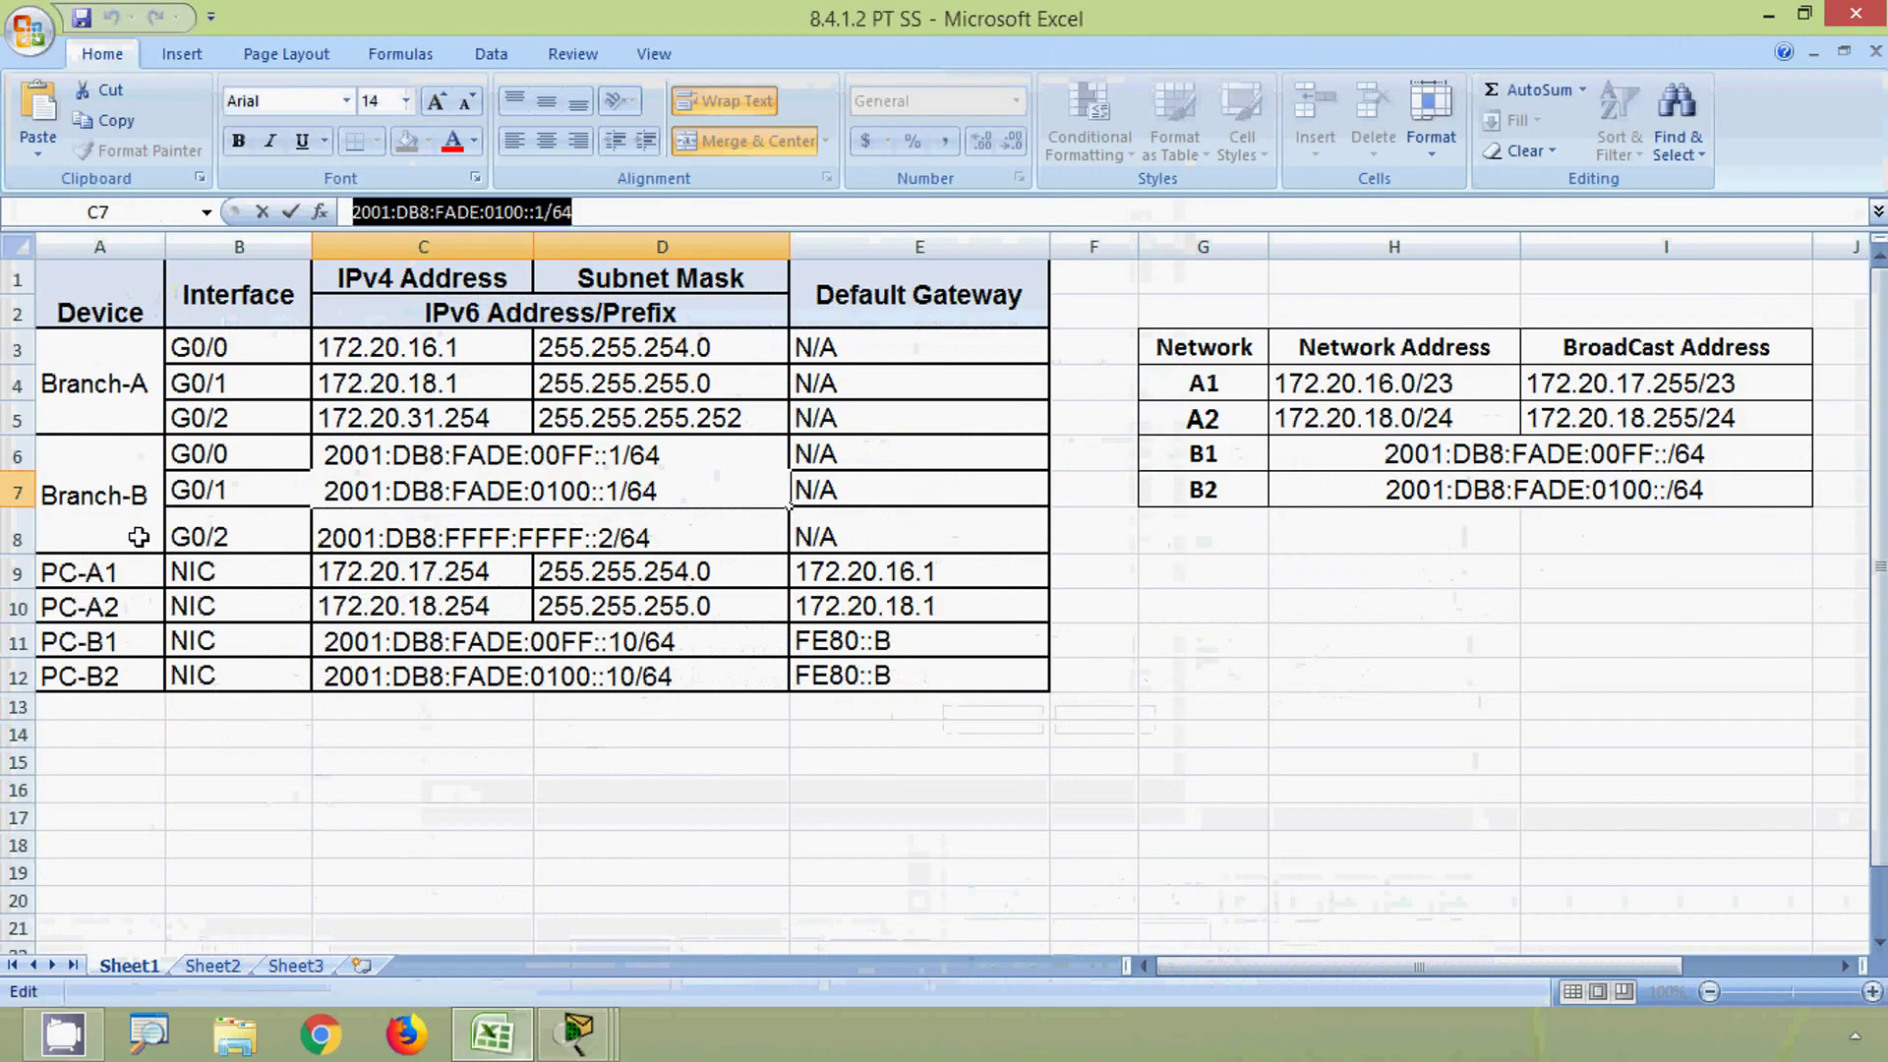
click(199, 535)
click(338, 536)
click(594, 210)
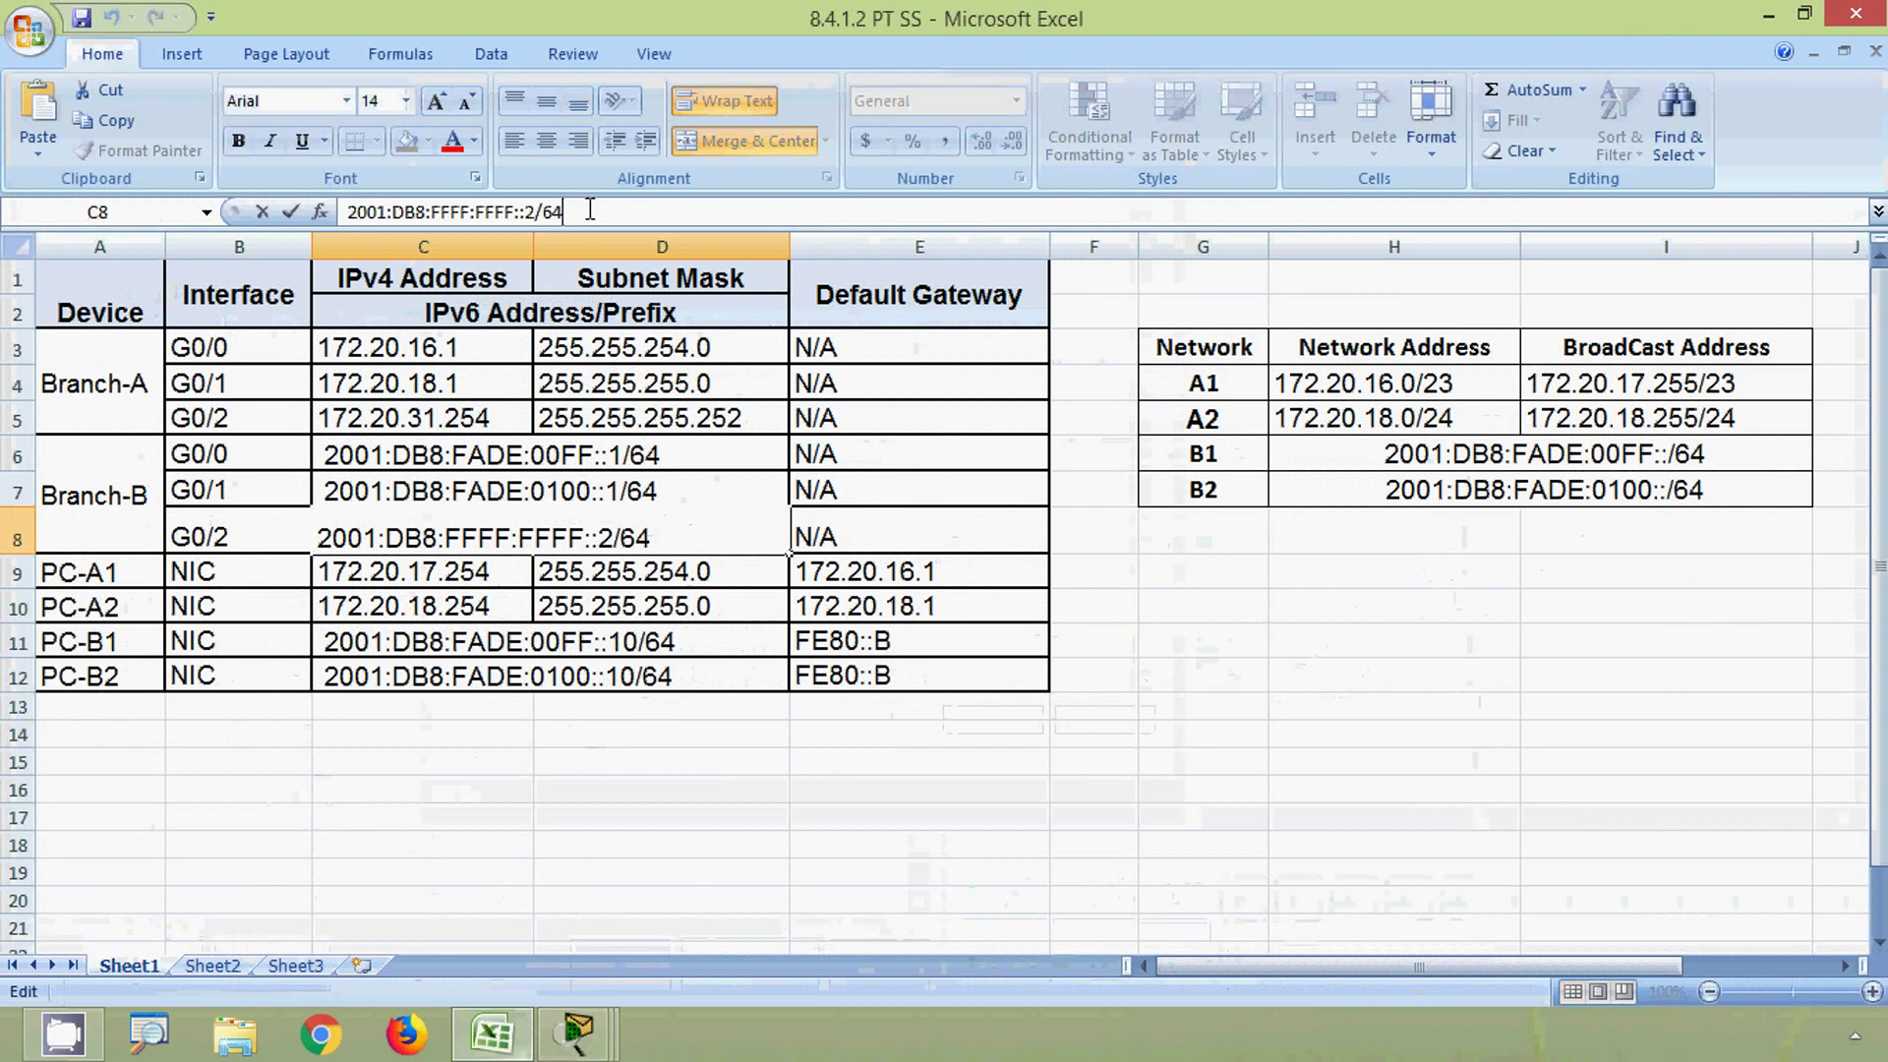
drag(570, 212, 353, 212)
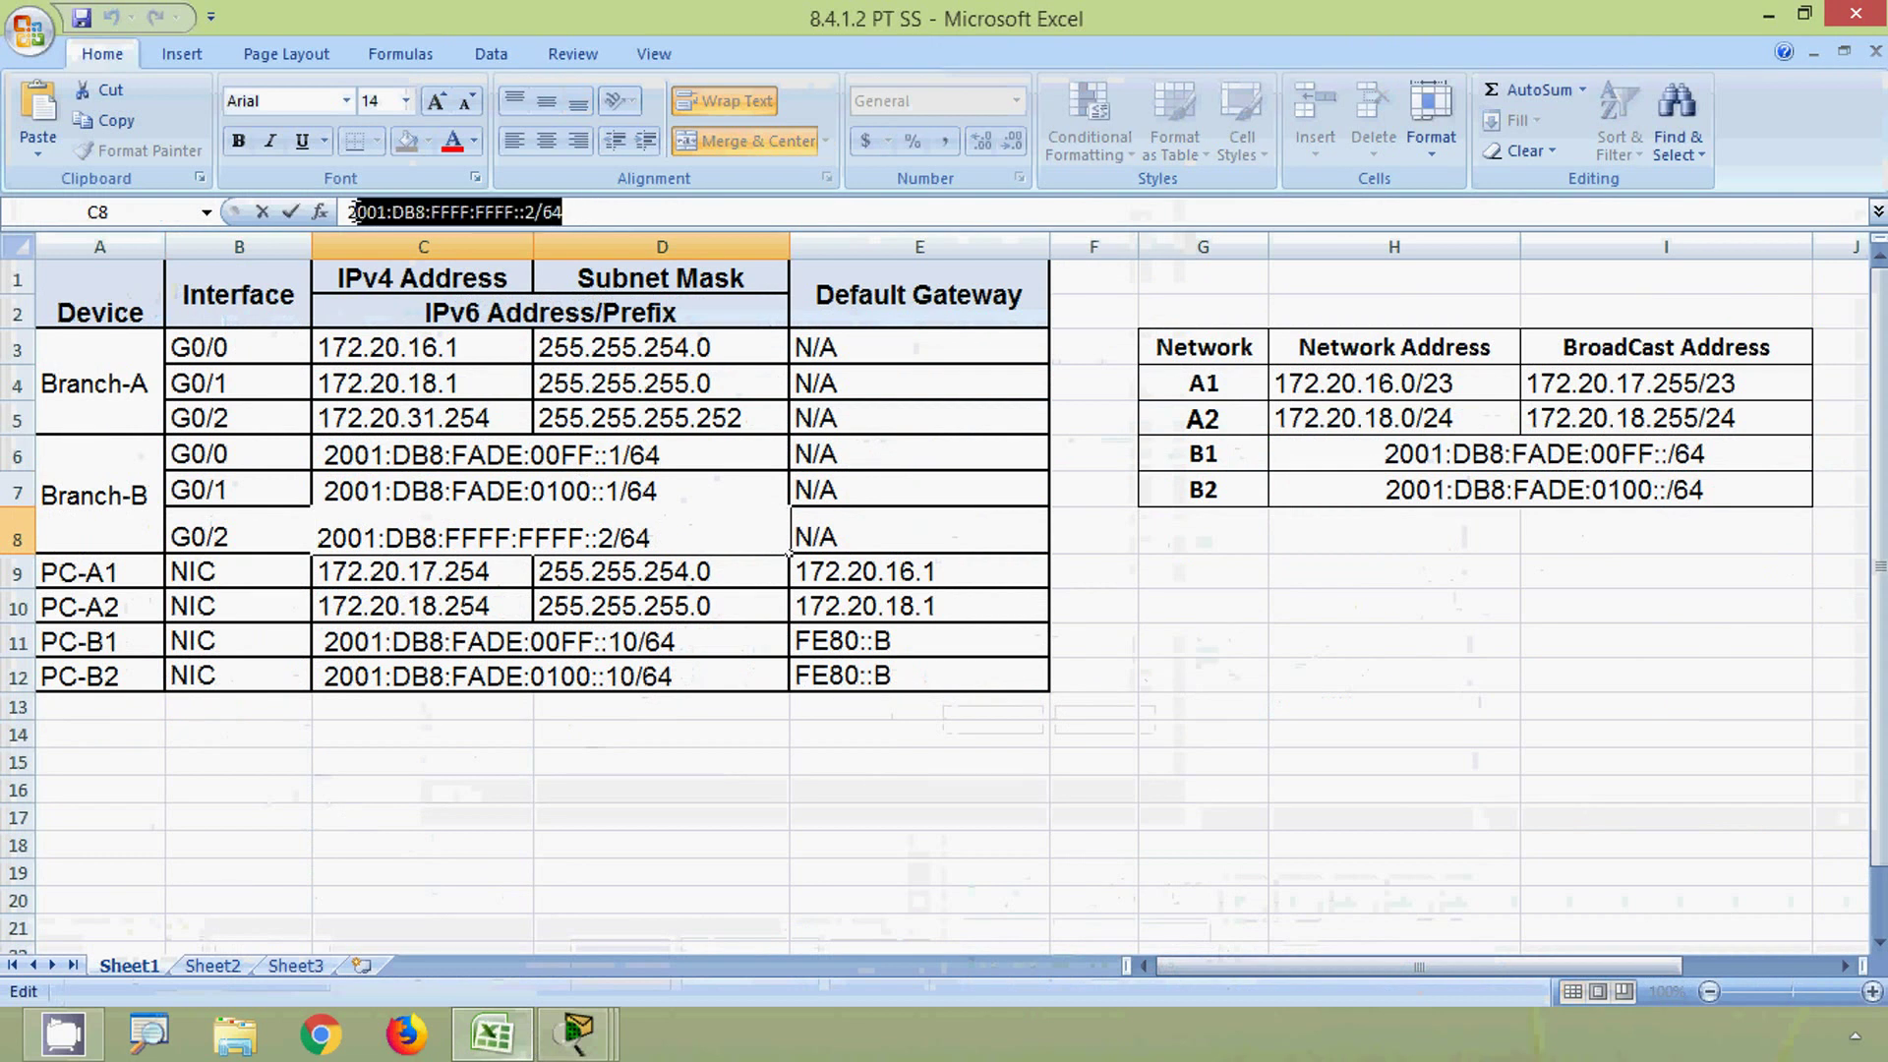
- Apply the pasted IPv6 address 2001:DB8:FFFF:FFFF::2/64 to G0/2
click(1767, 13)
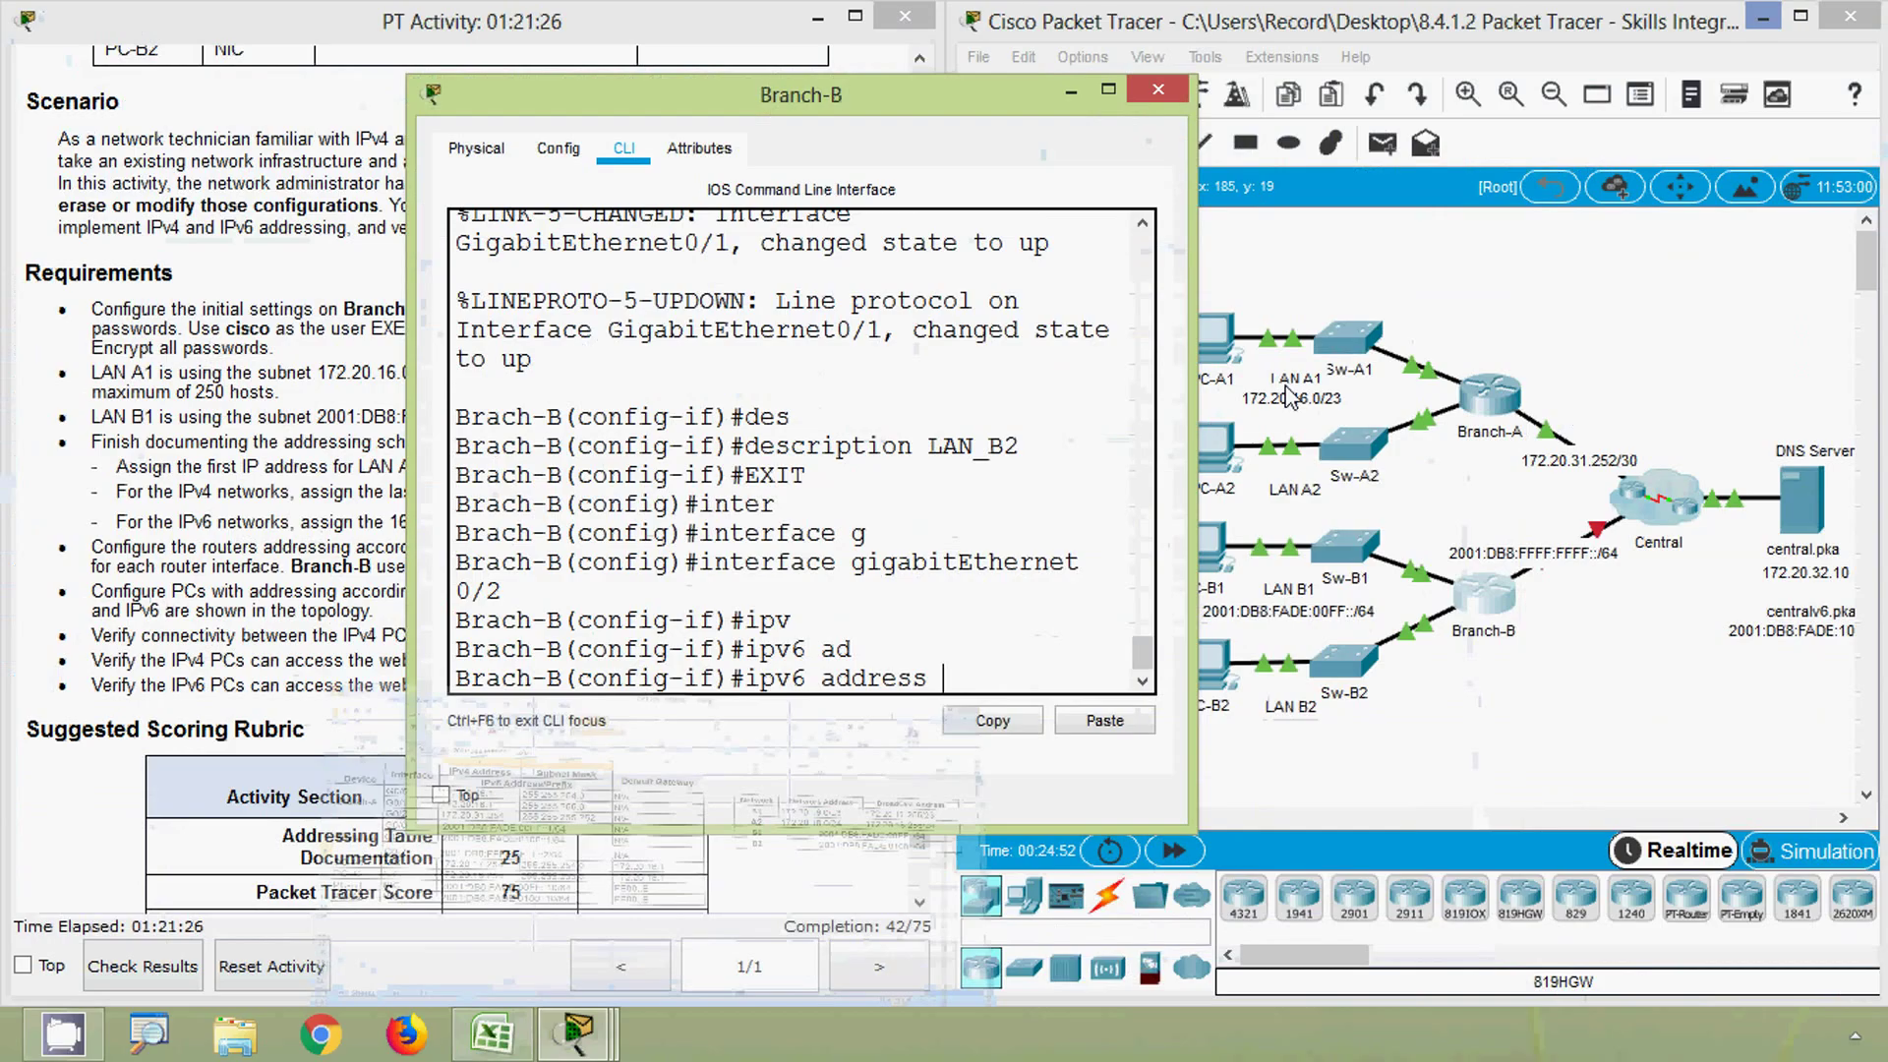
click(1083, 719)
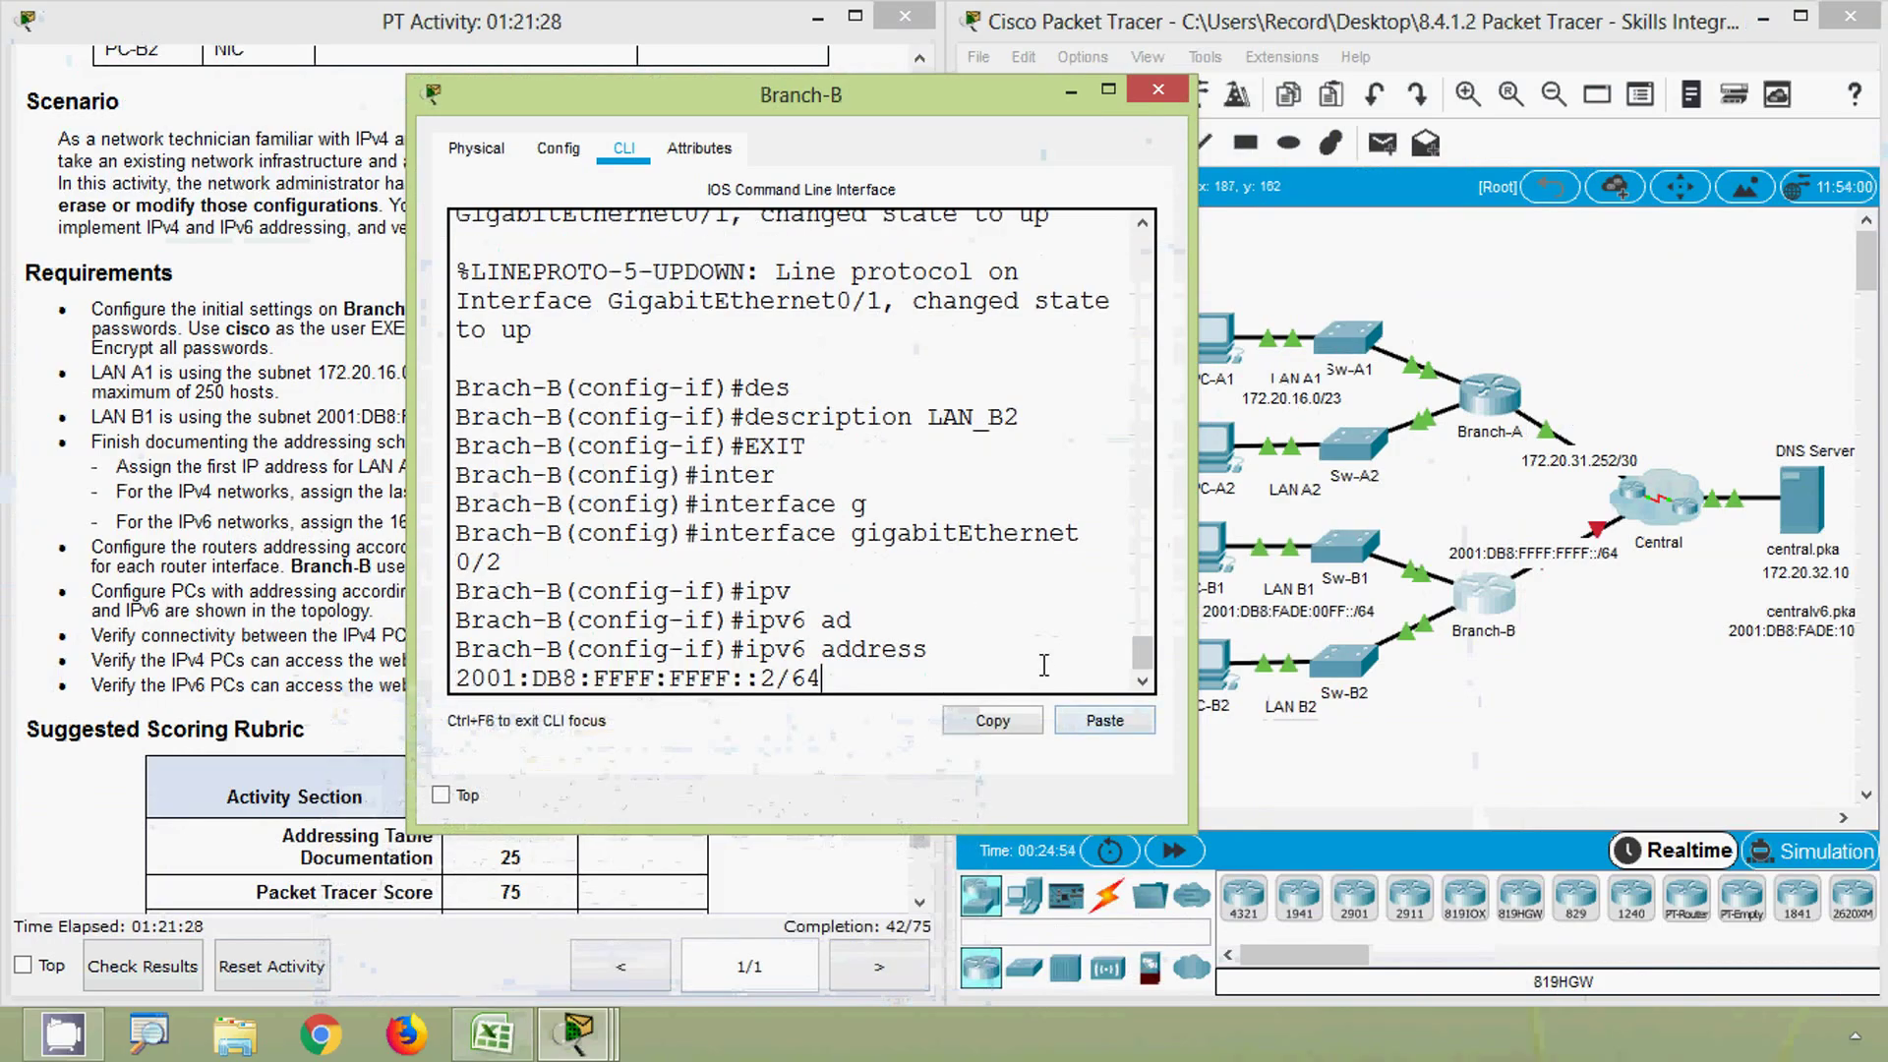
key(Return)
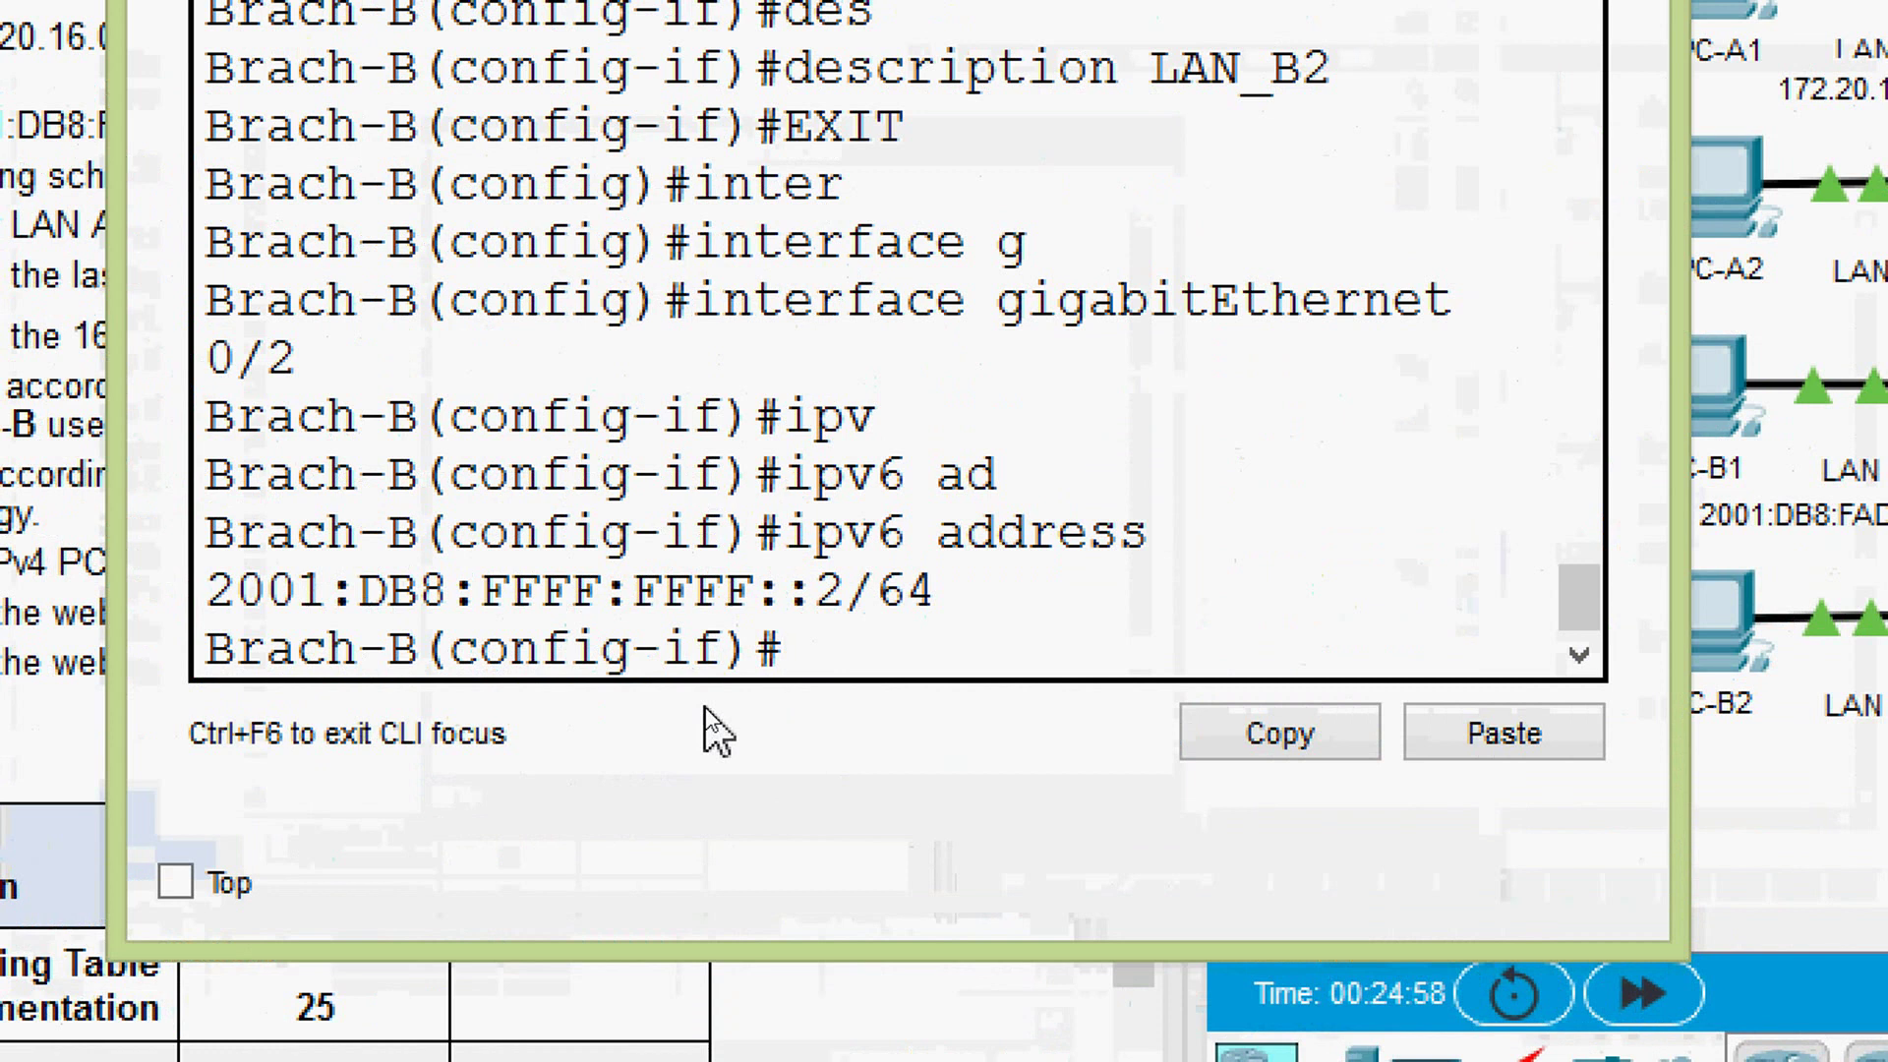
- Add link-local address FE80::B to G0/2 and start the no shutdown command
text(iv)
key(Tab)
key(BackSpace)
key(BackSpace)
text(ipv)
key(Tab)
text(6 )
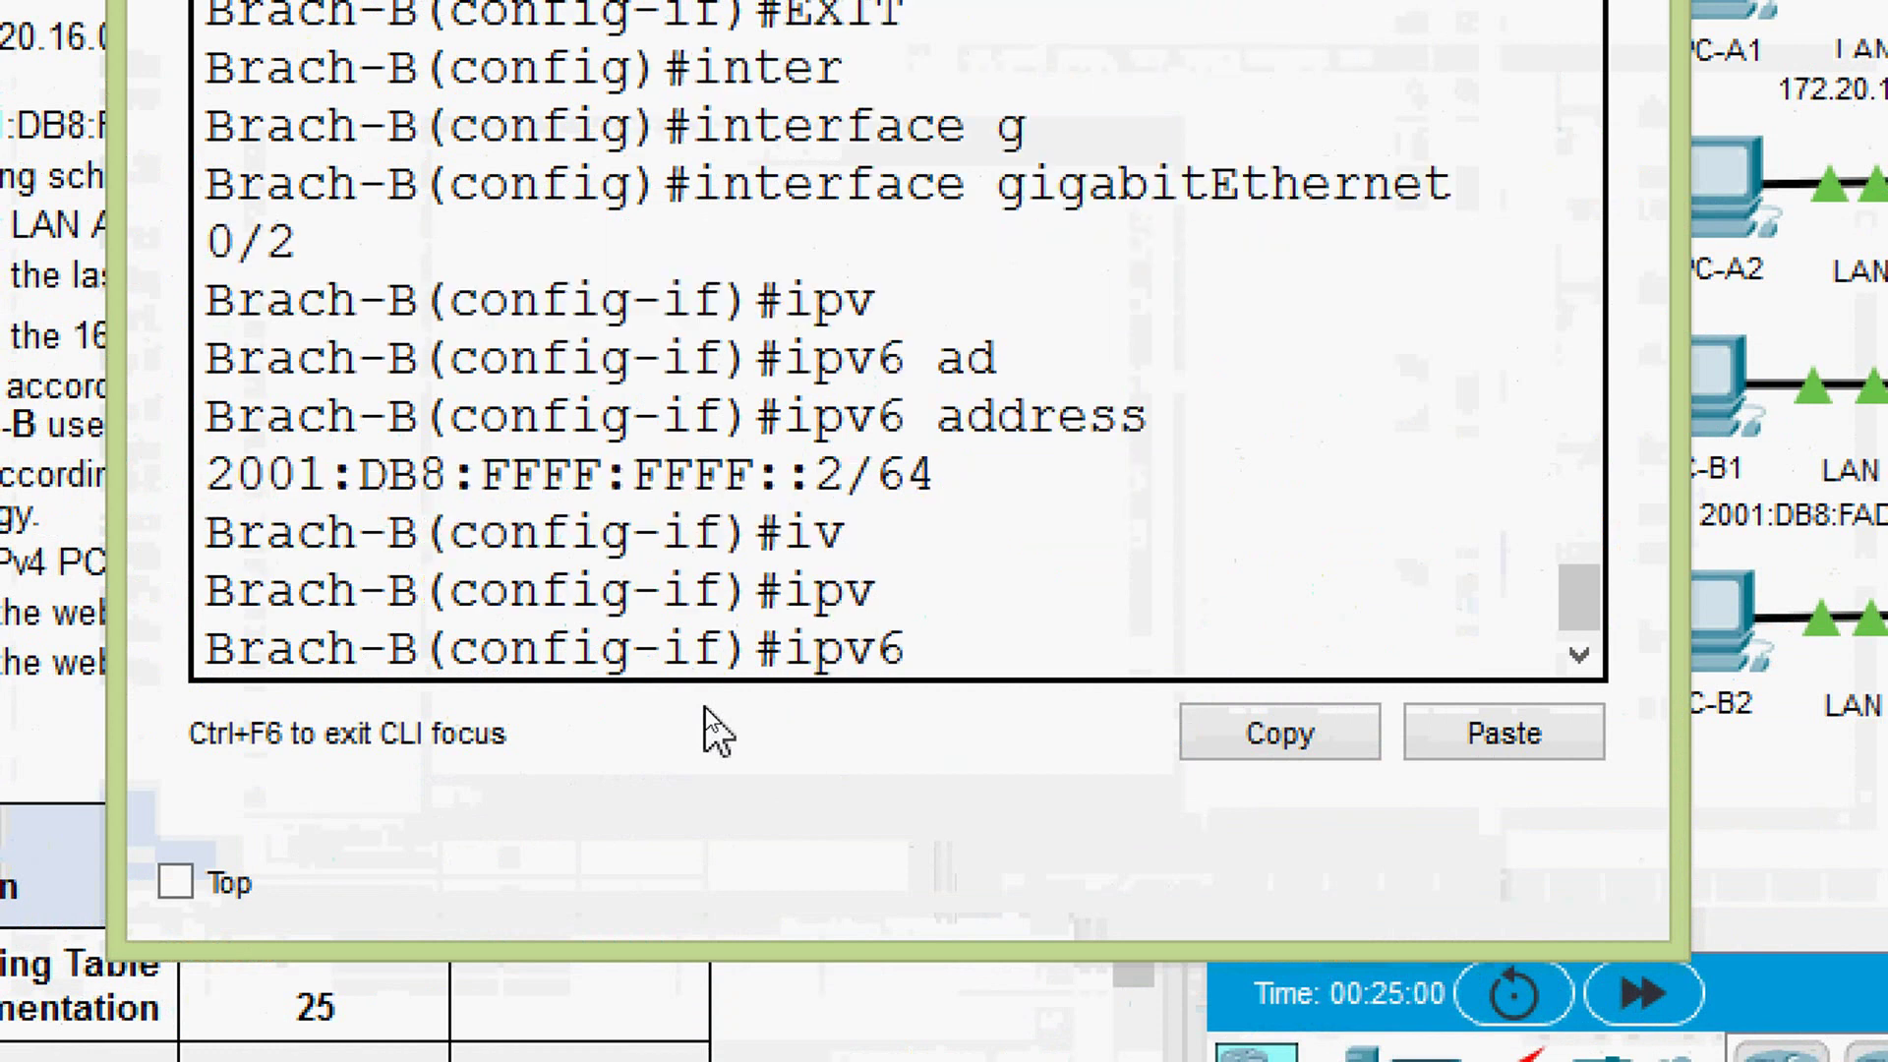
text(ad)
key(Tab)
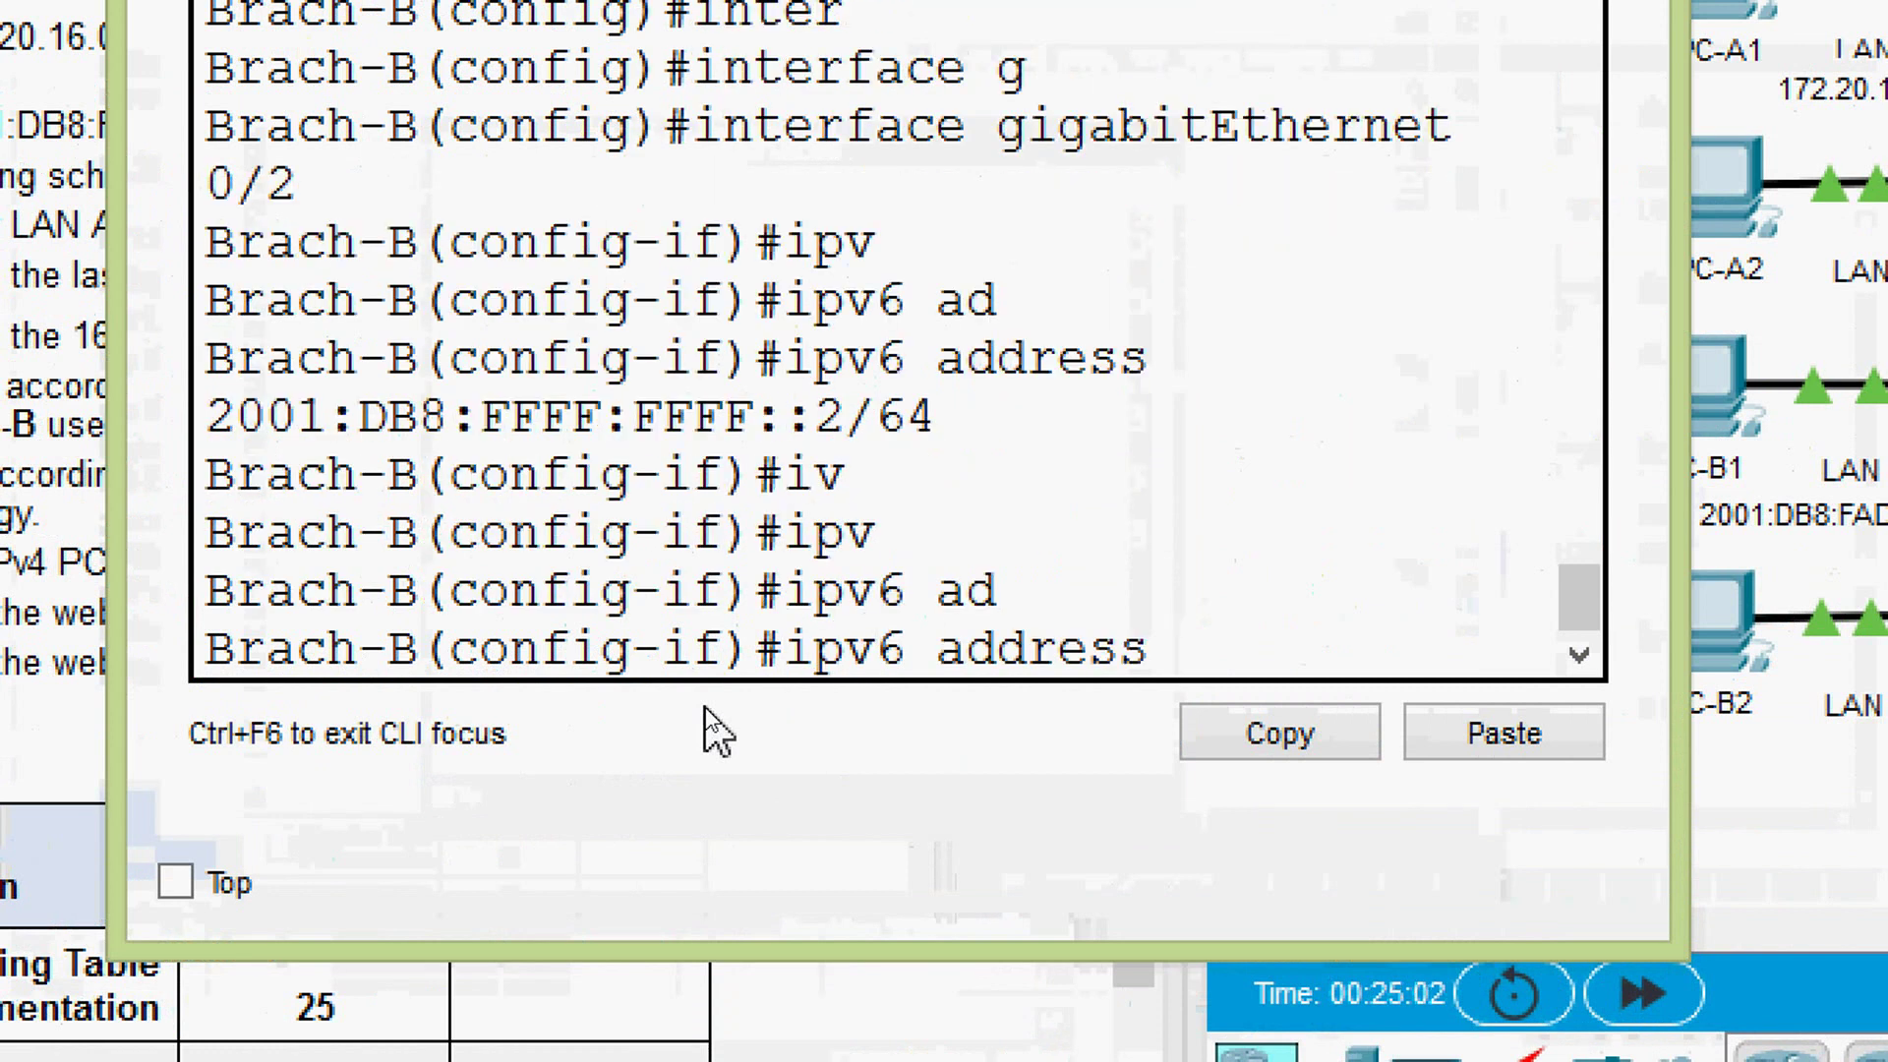
text(FE80)
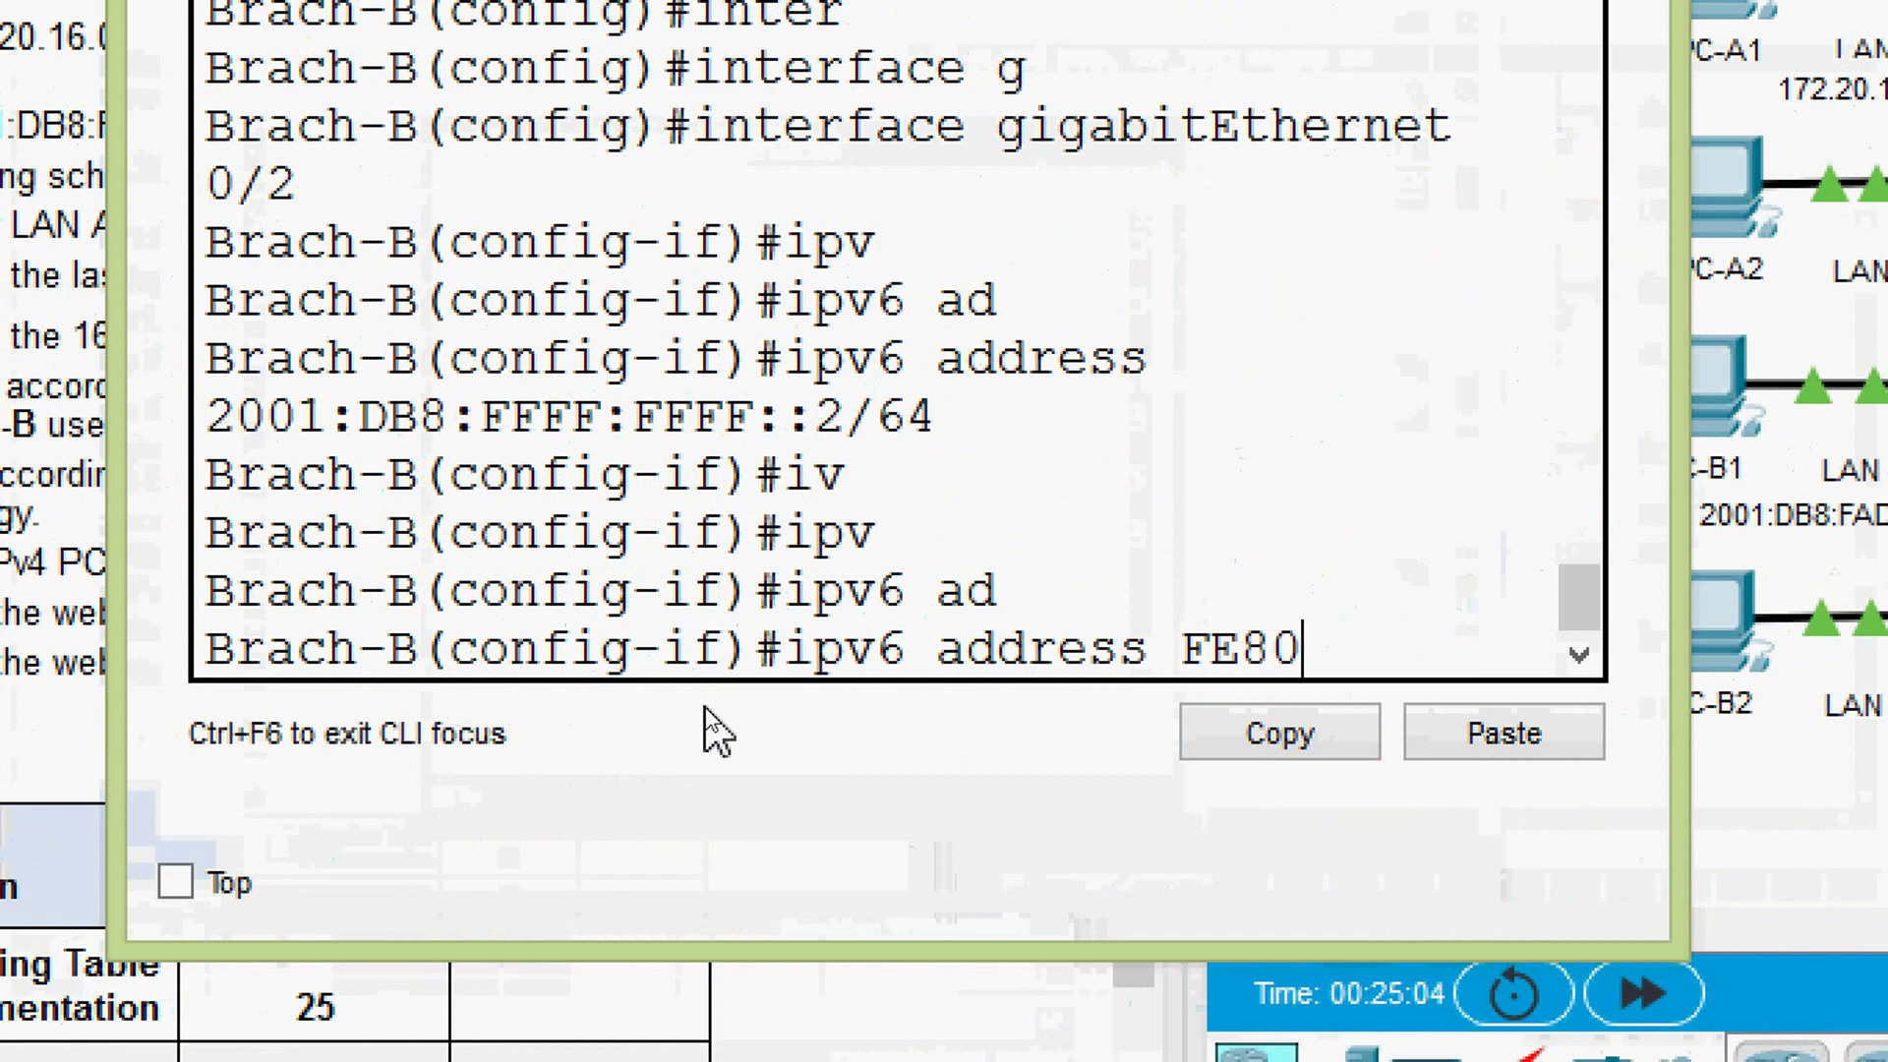
text(::B link)
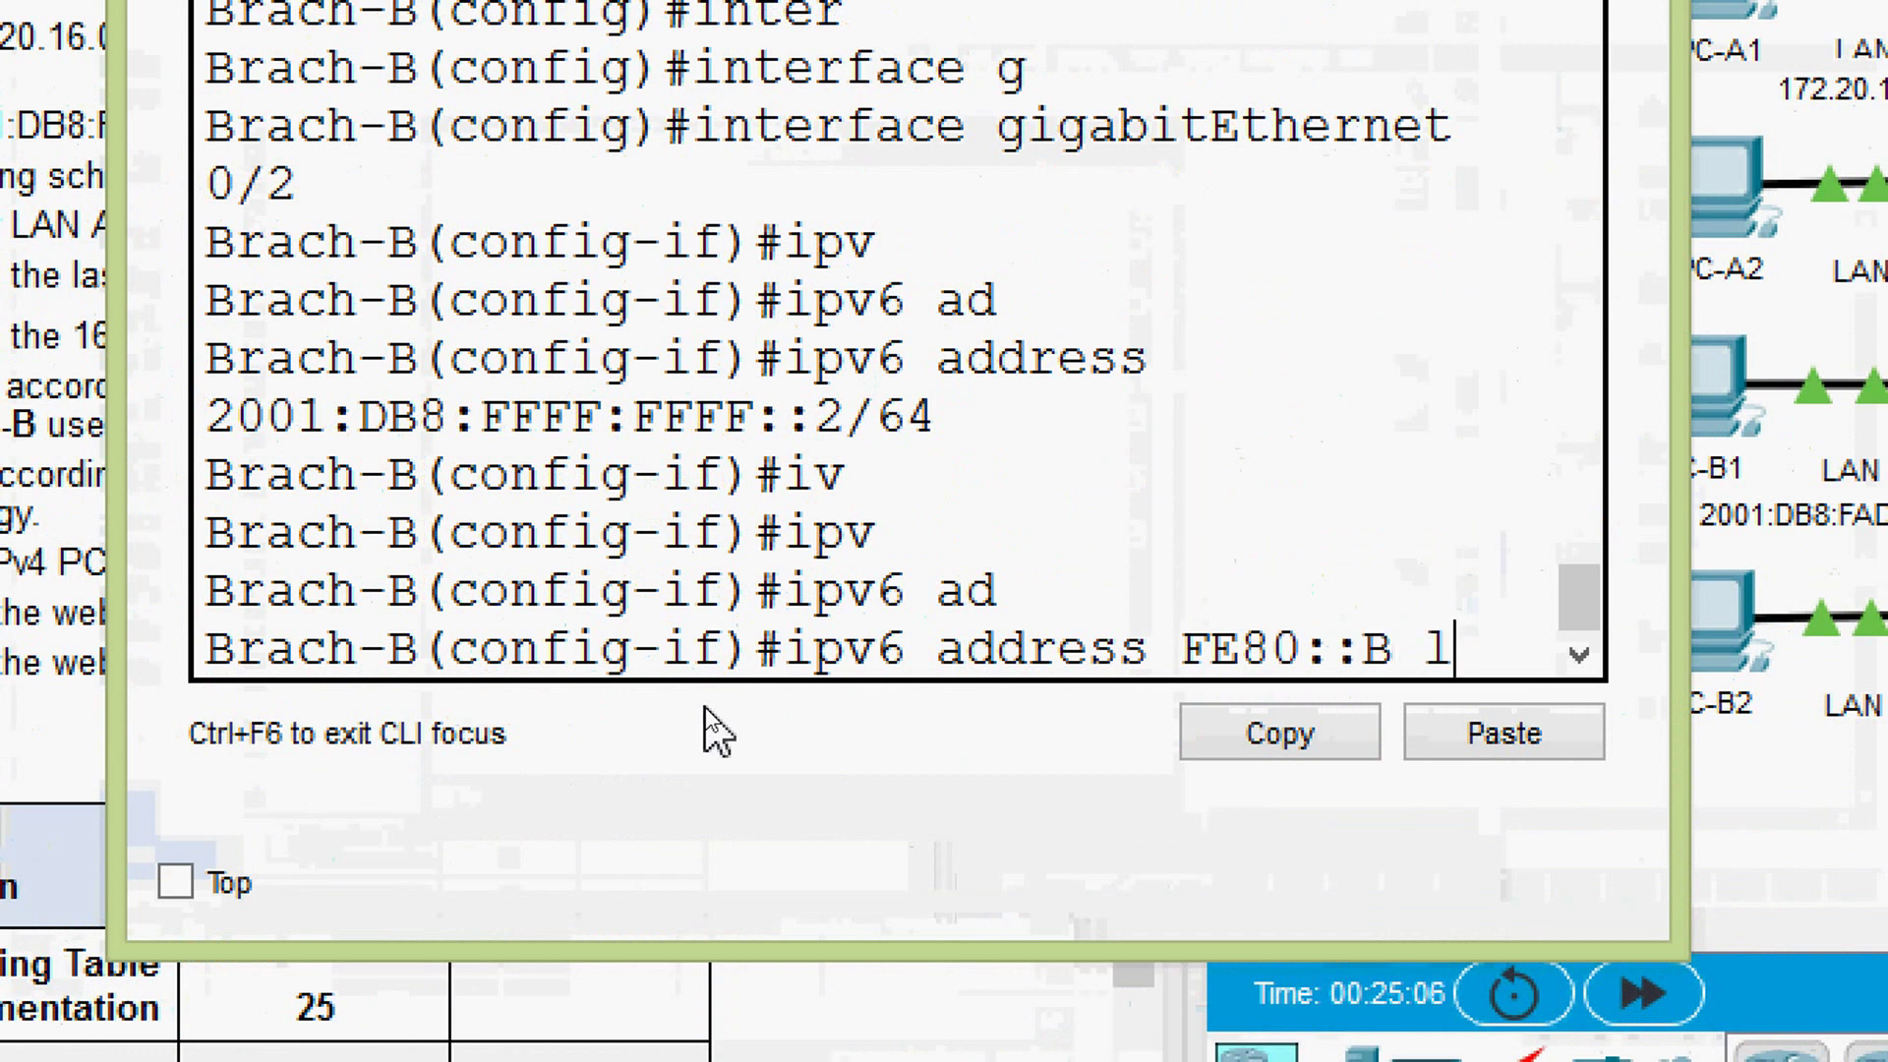
key(Tab)
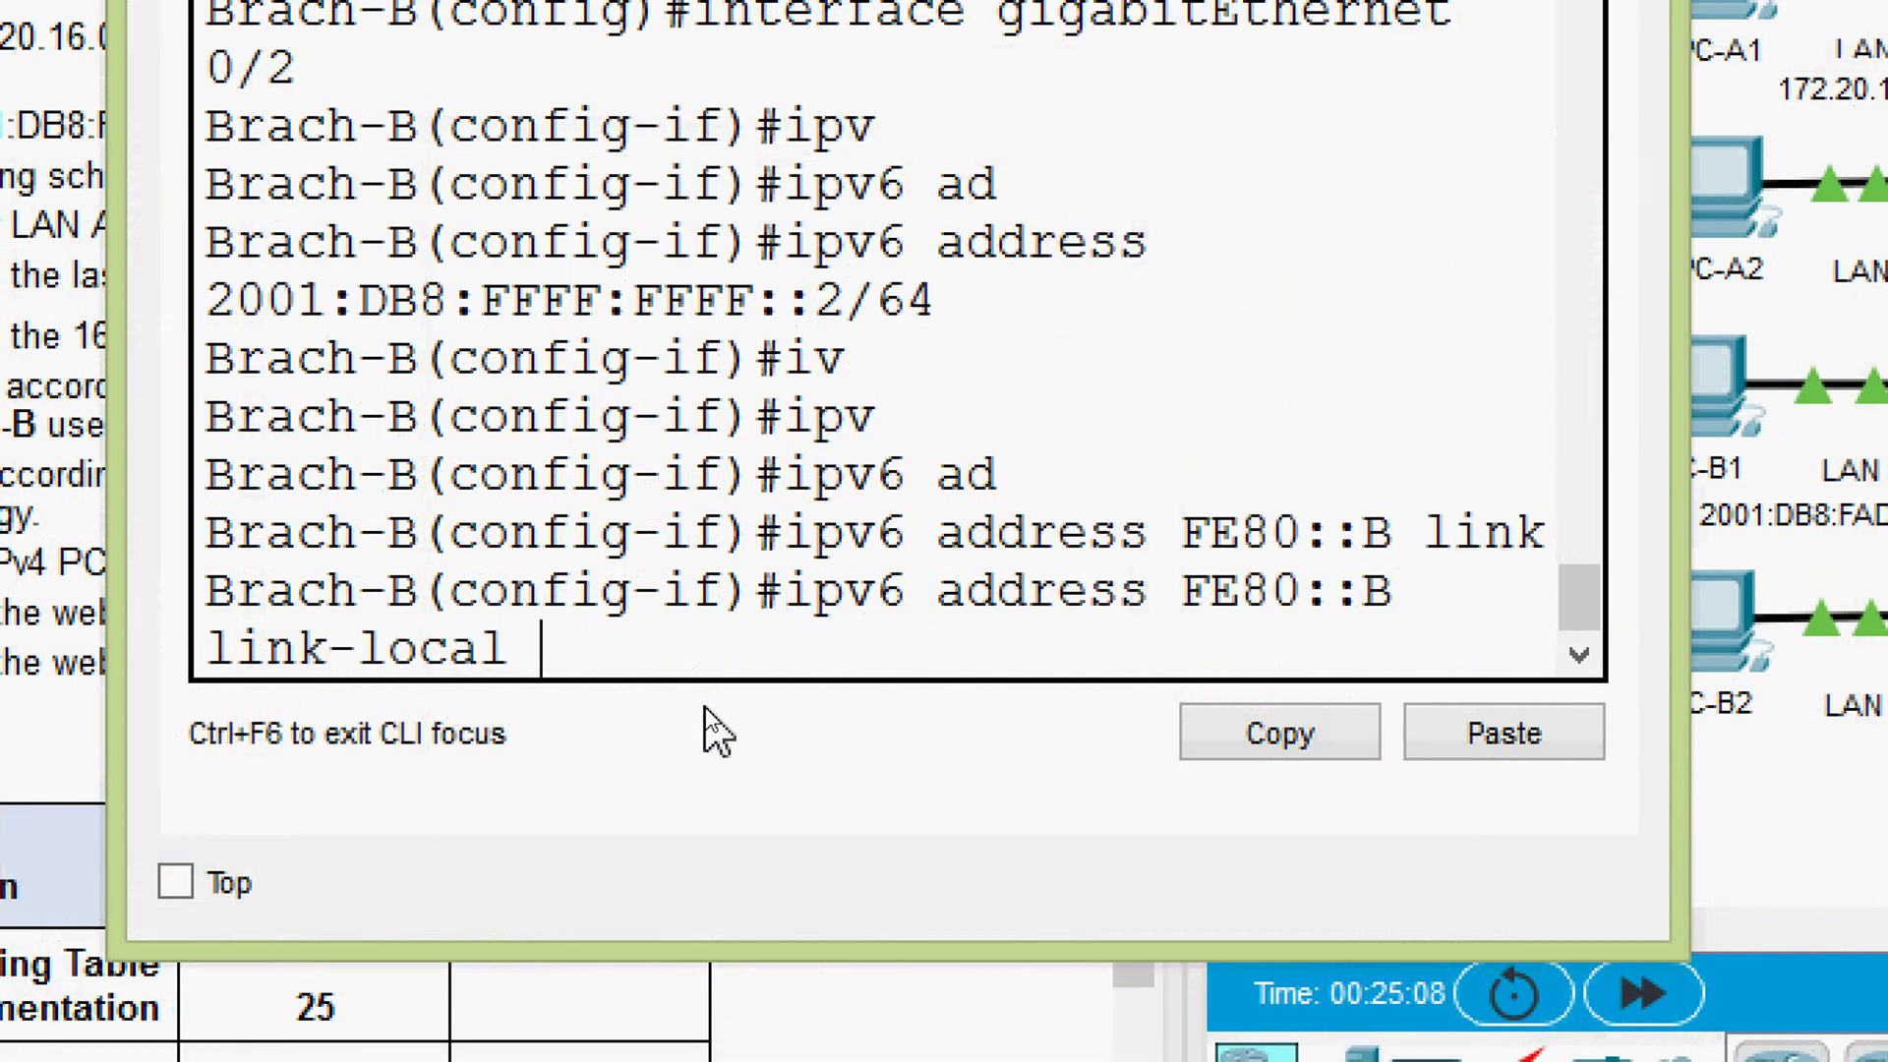
key(Return)
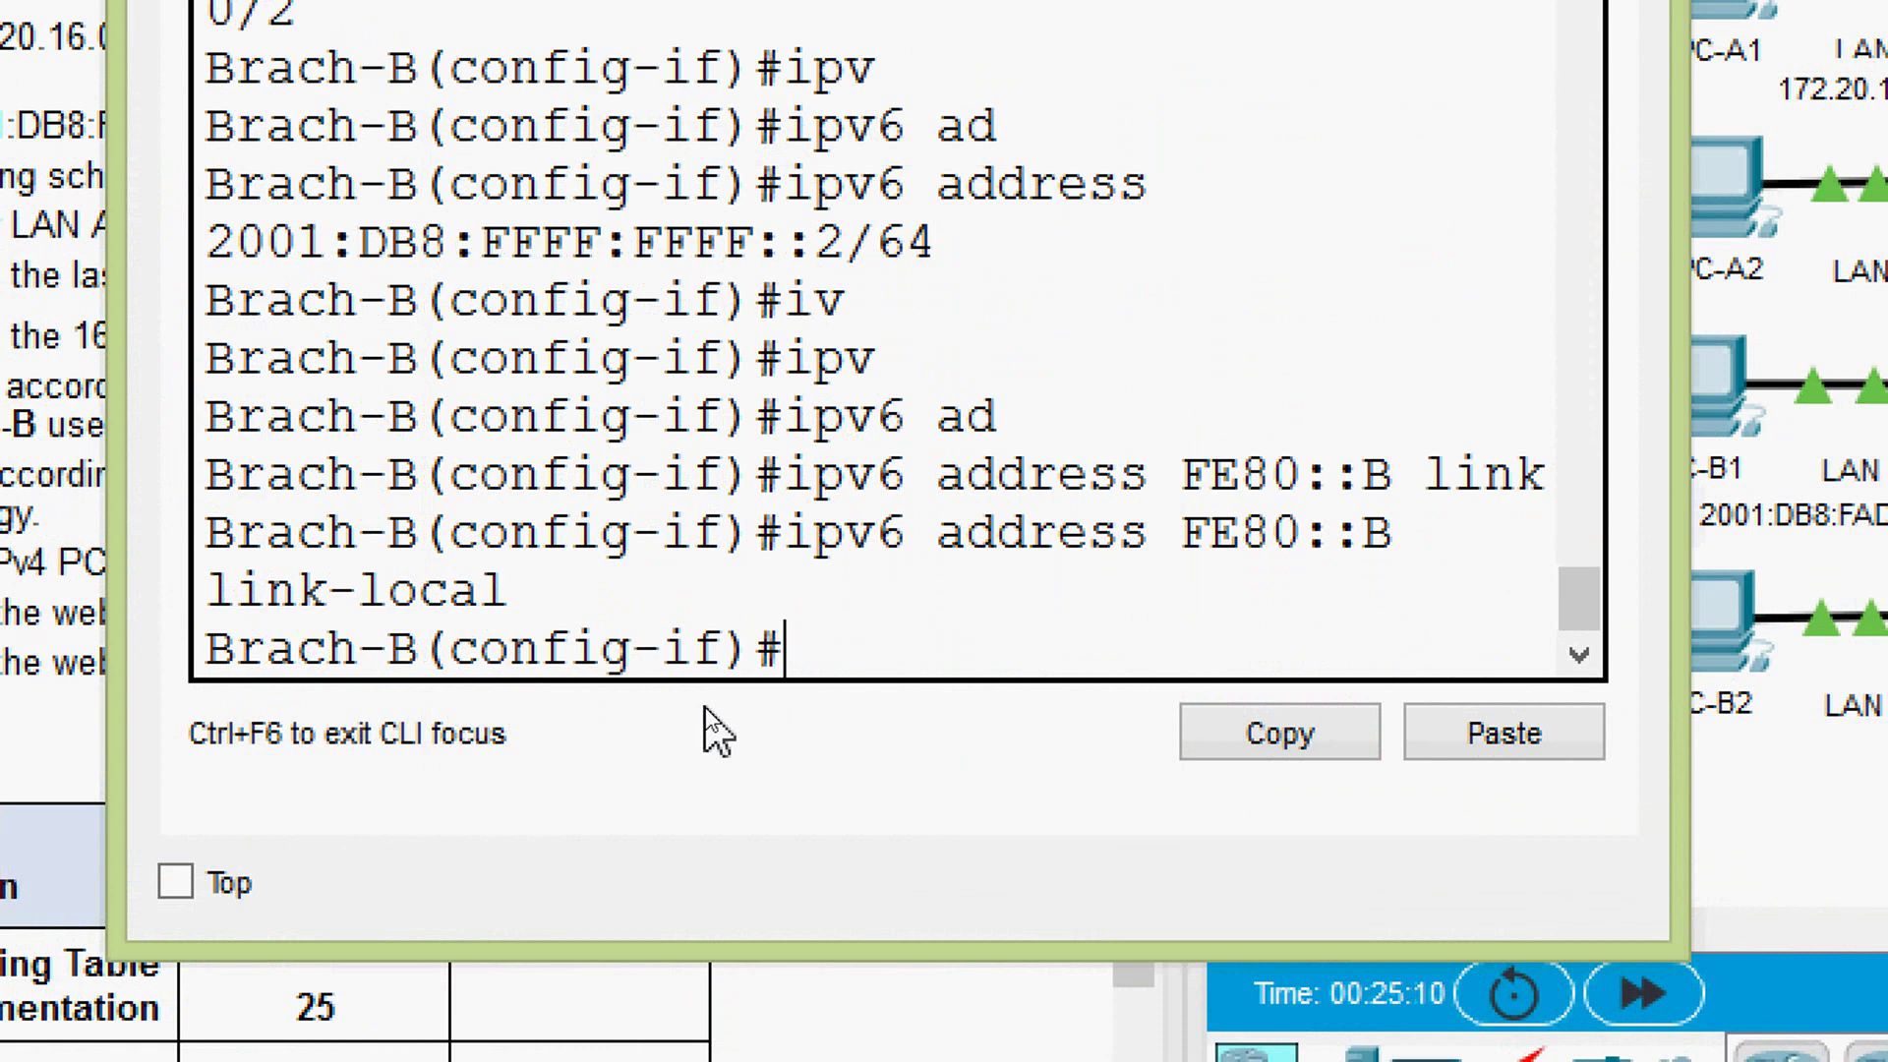
text(no sh)
key(Tab)
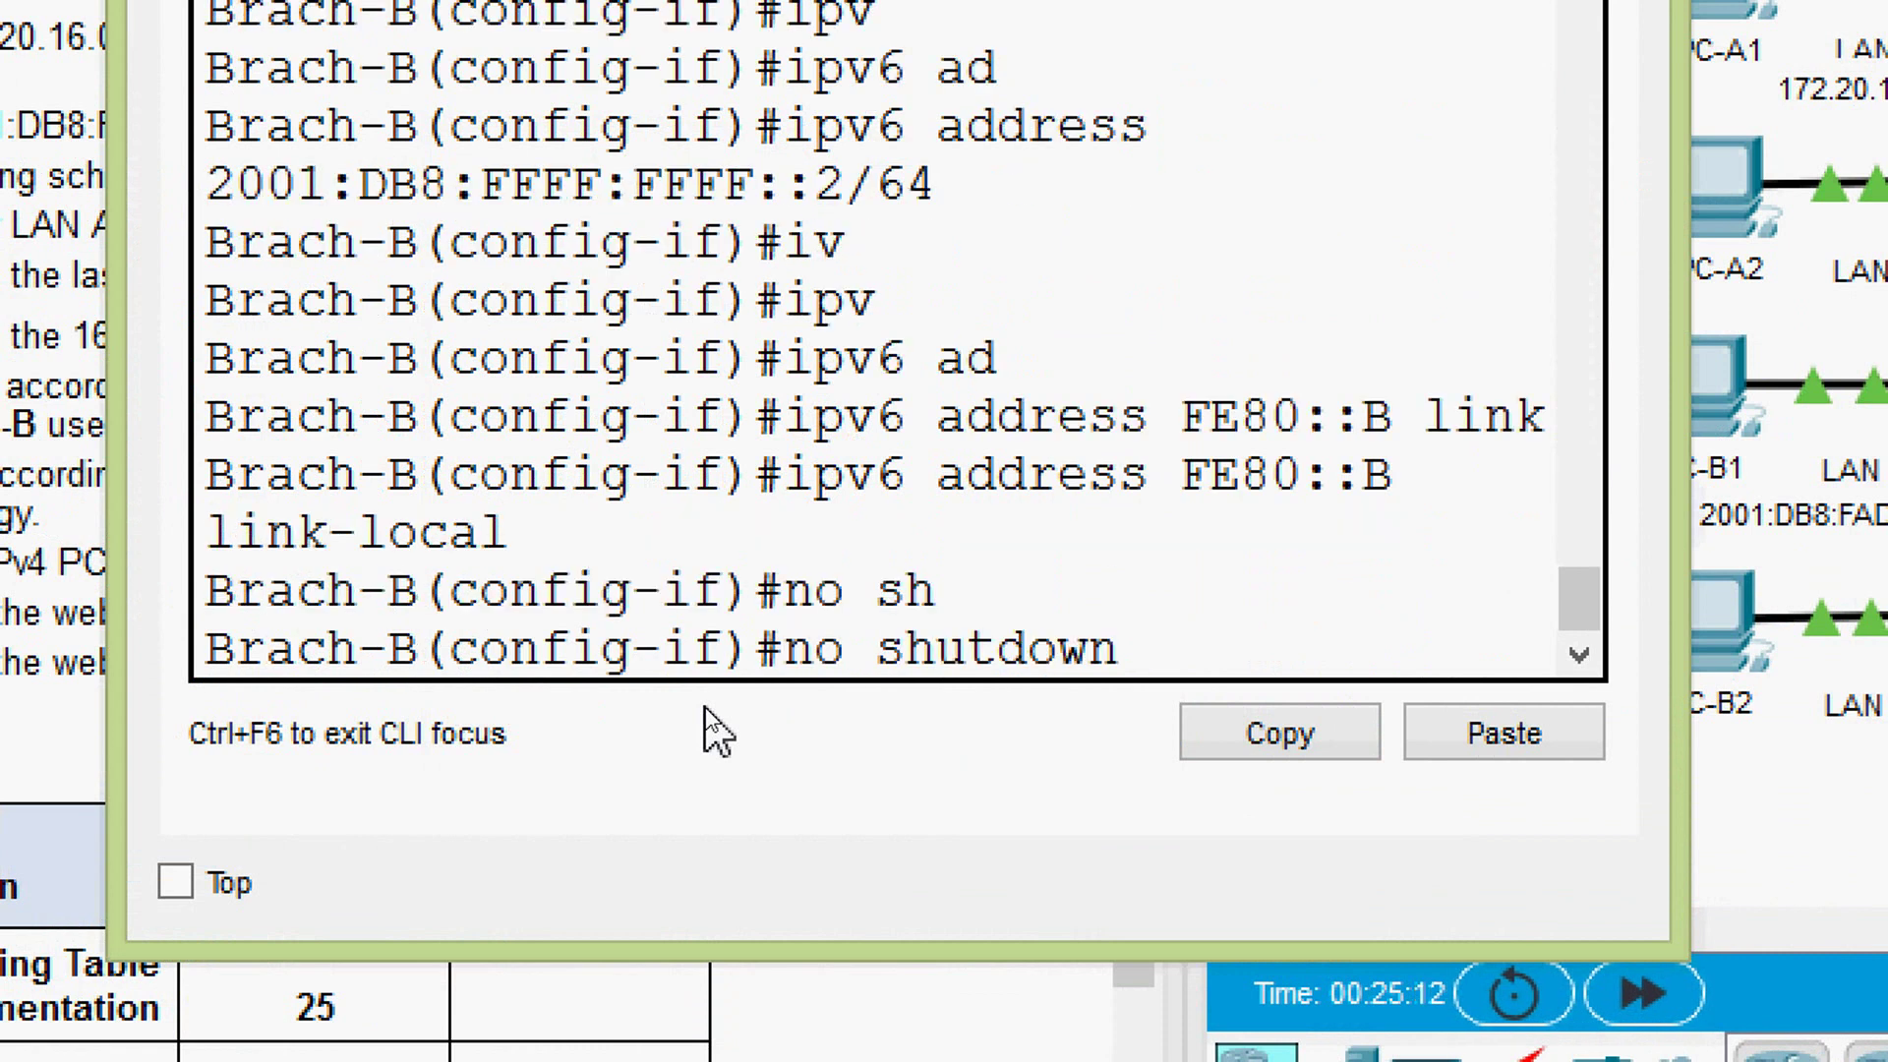
- Bring G0/2 up and give it the description TO_CENTRAL
key(Return)
key(Return)
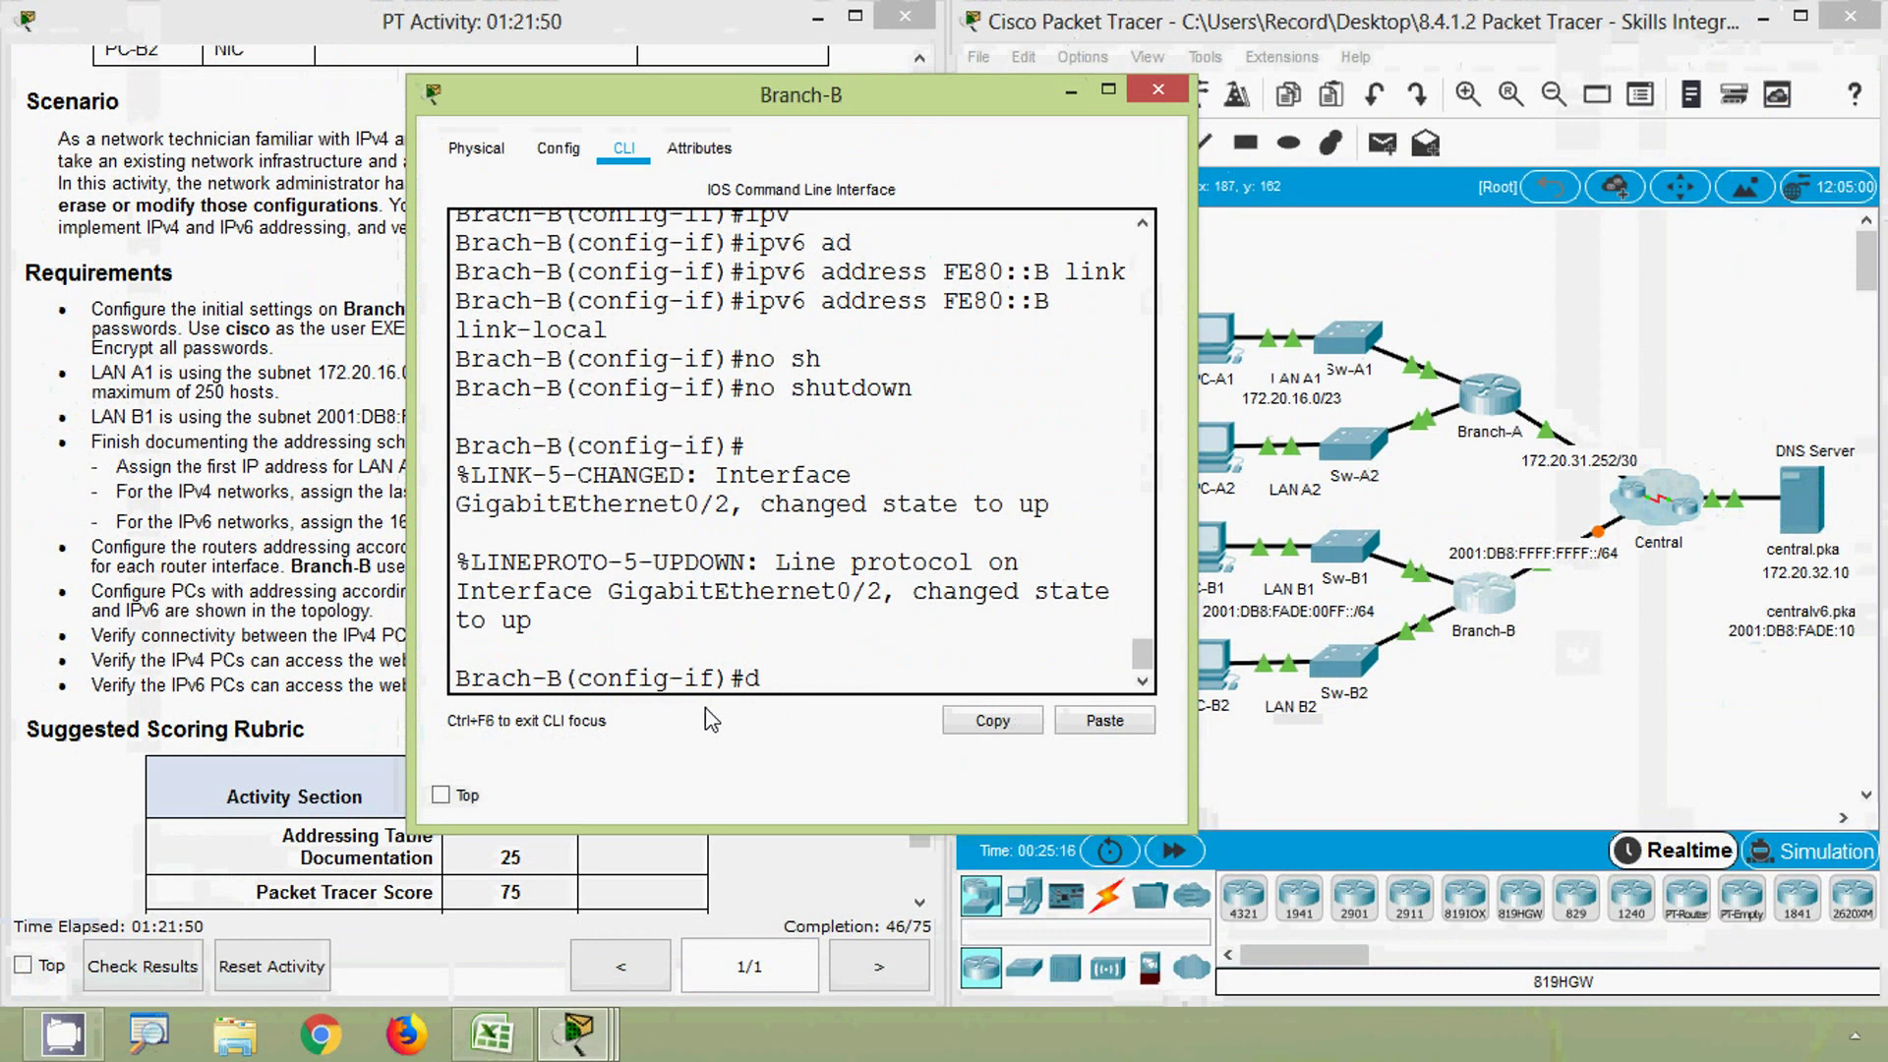
text(des)
key(Tab)
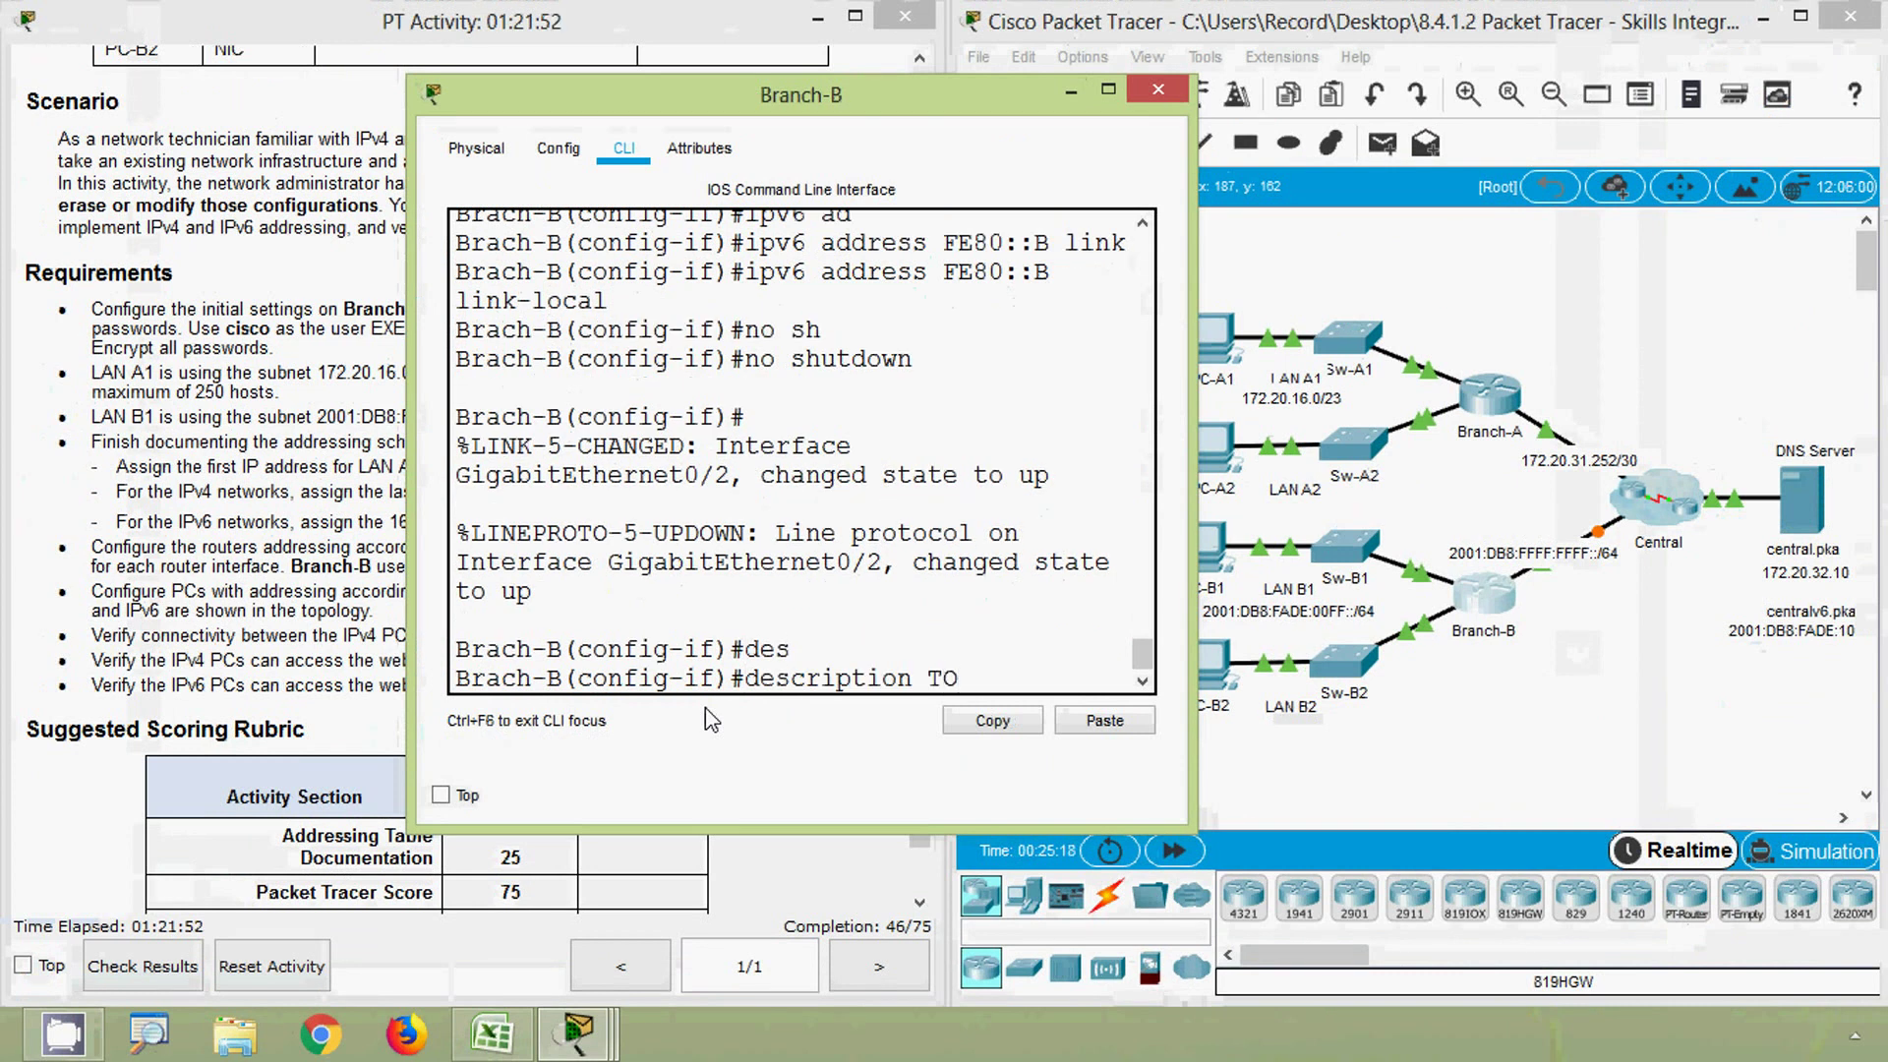
text(TO_CENTRAL)
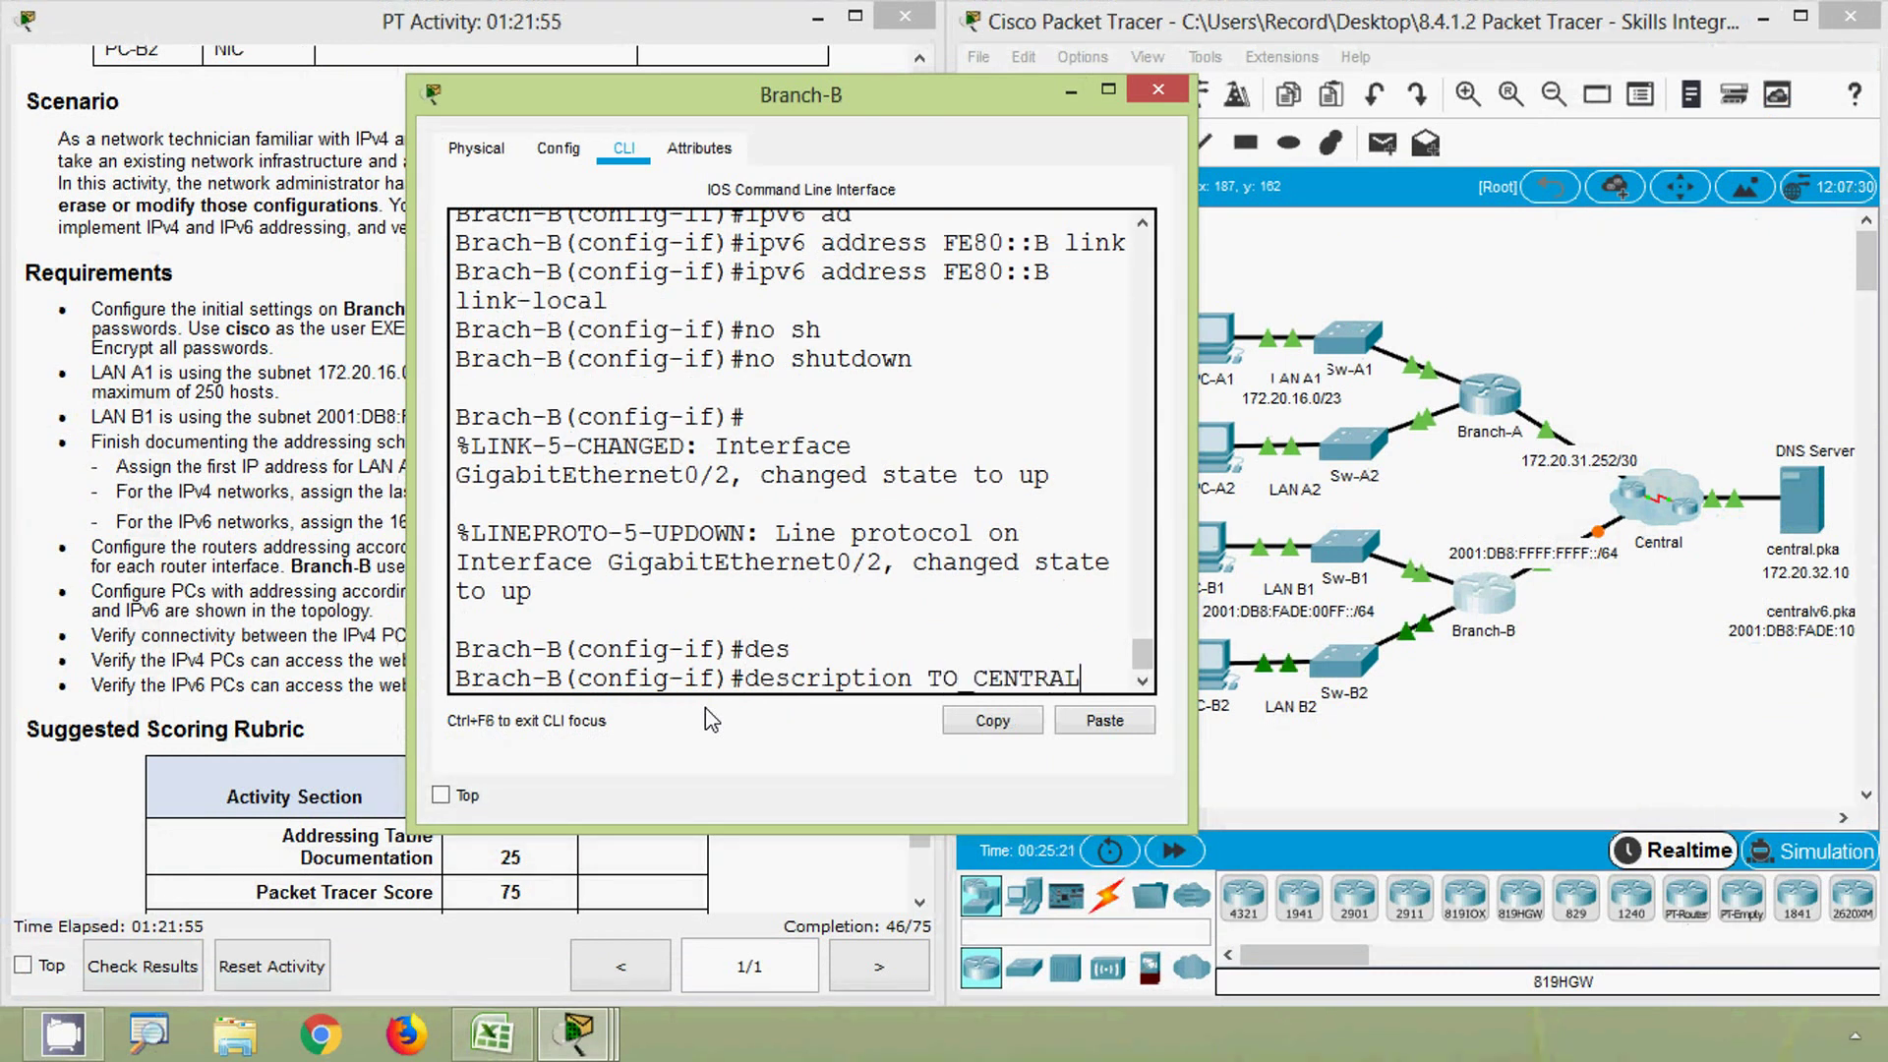
key(Return)
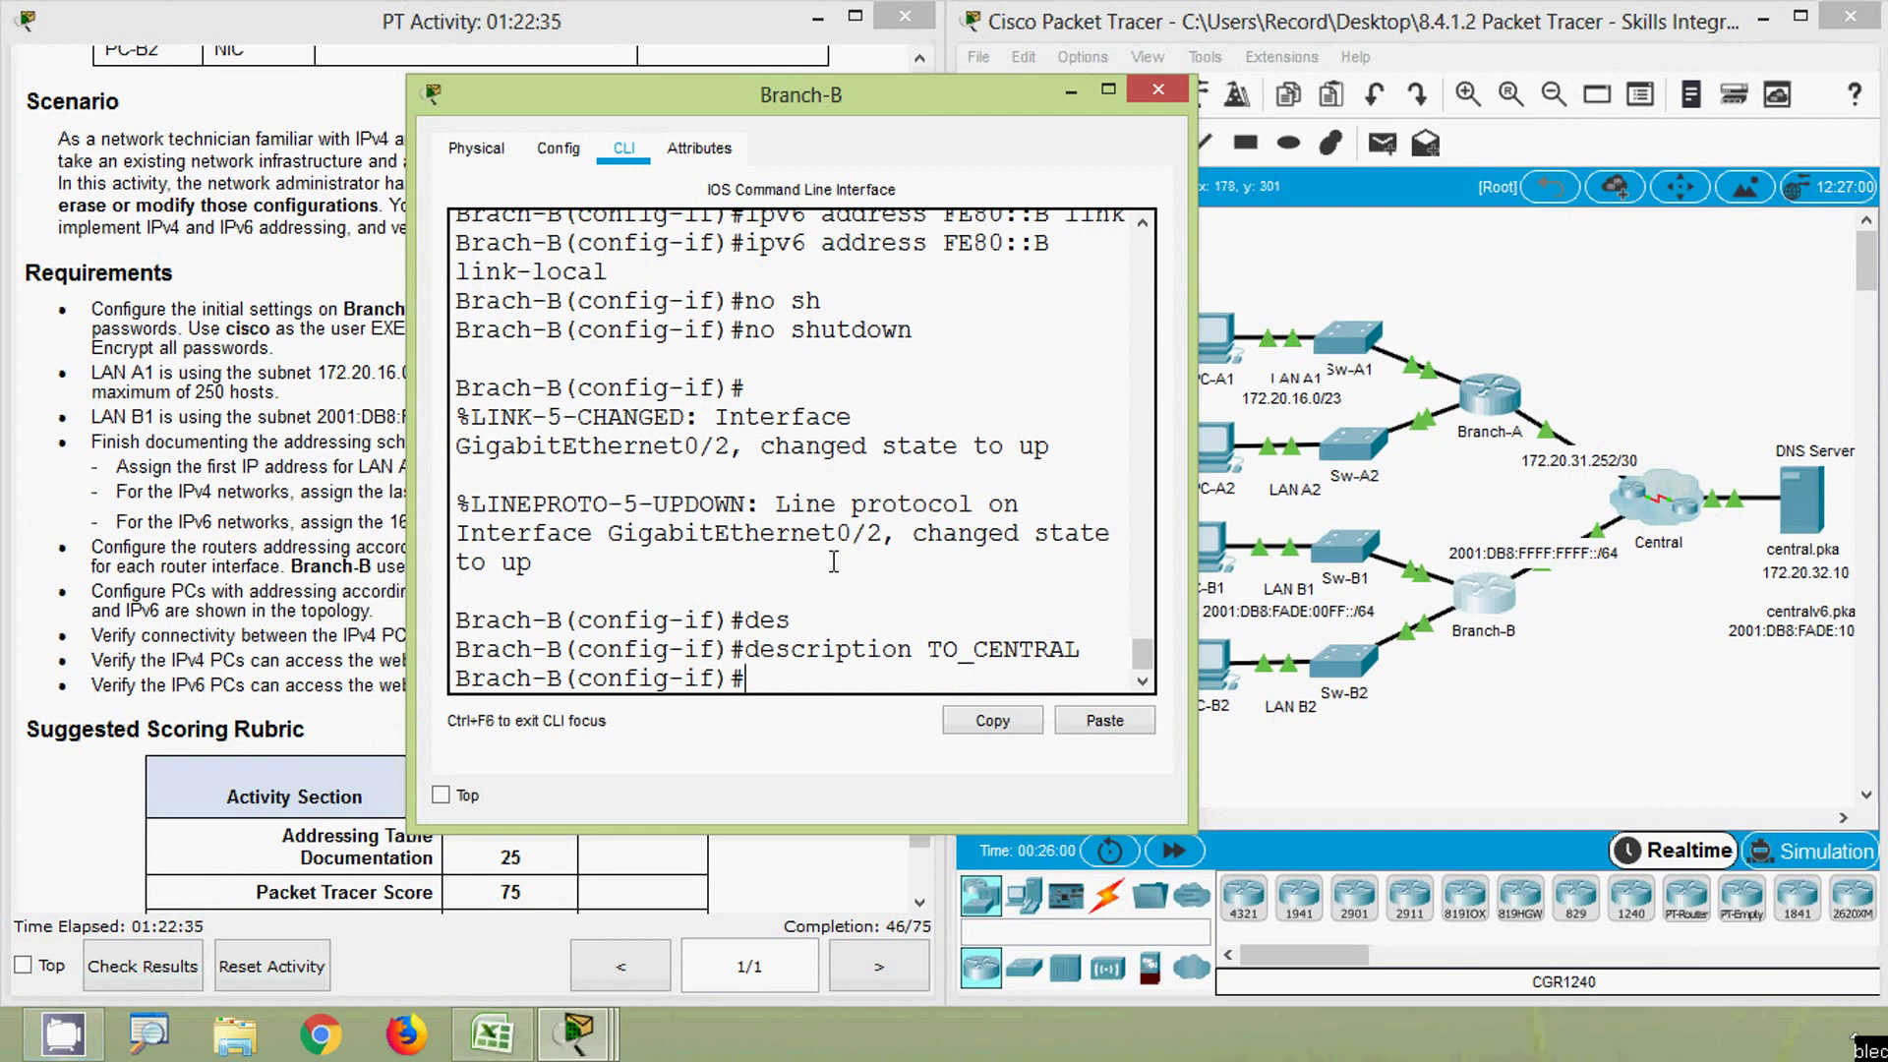
- Close the Branch-B window and bring up the Excel addressing table
click(1158, 90)
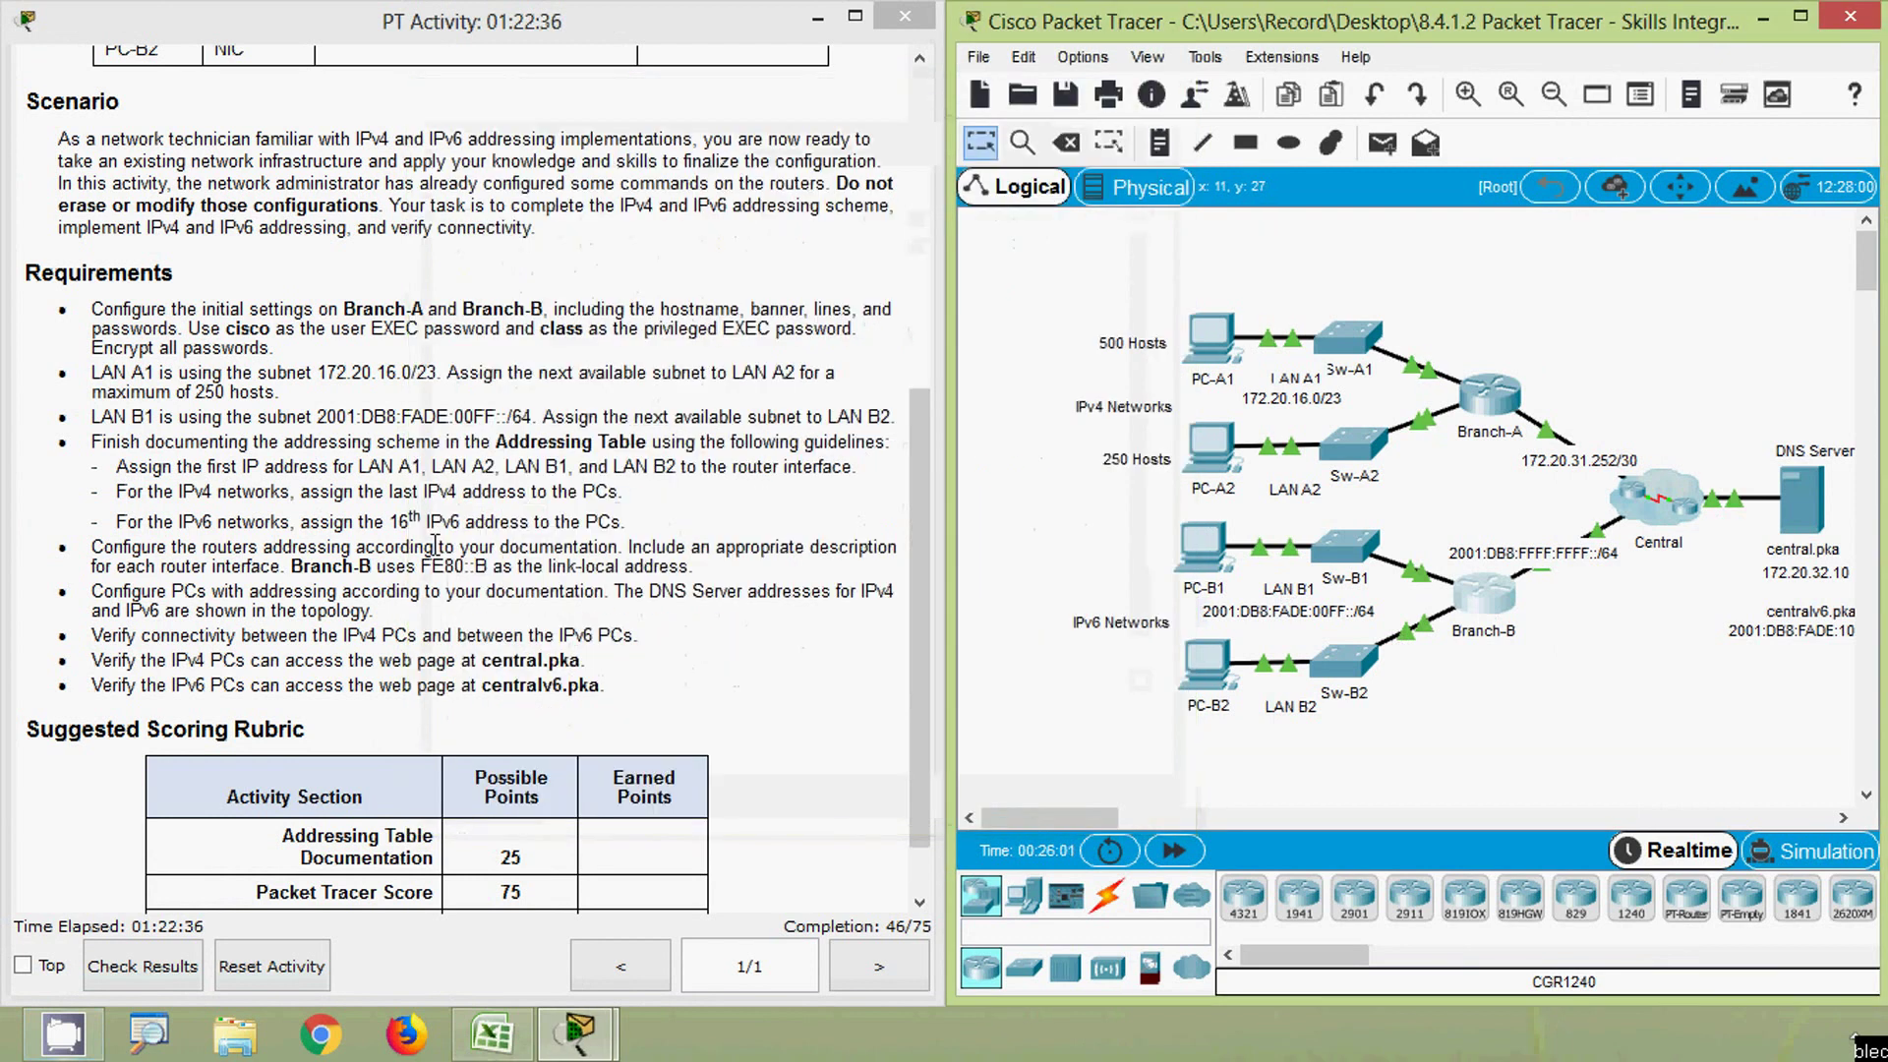
click(369, 632)
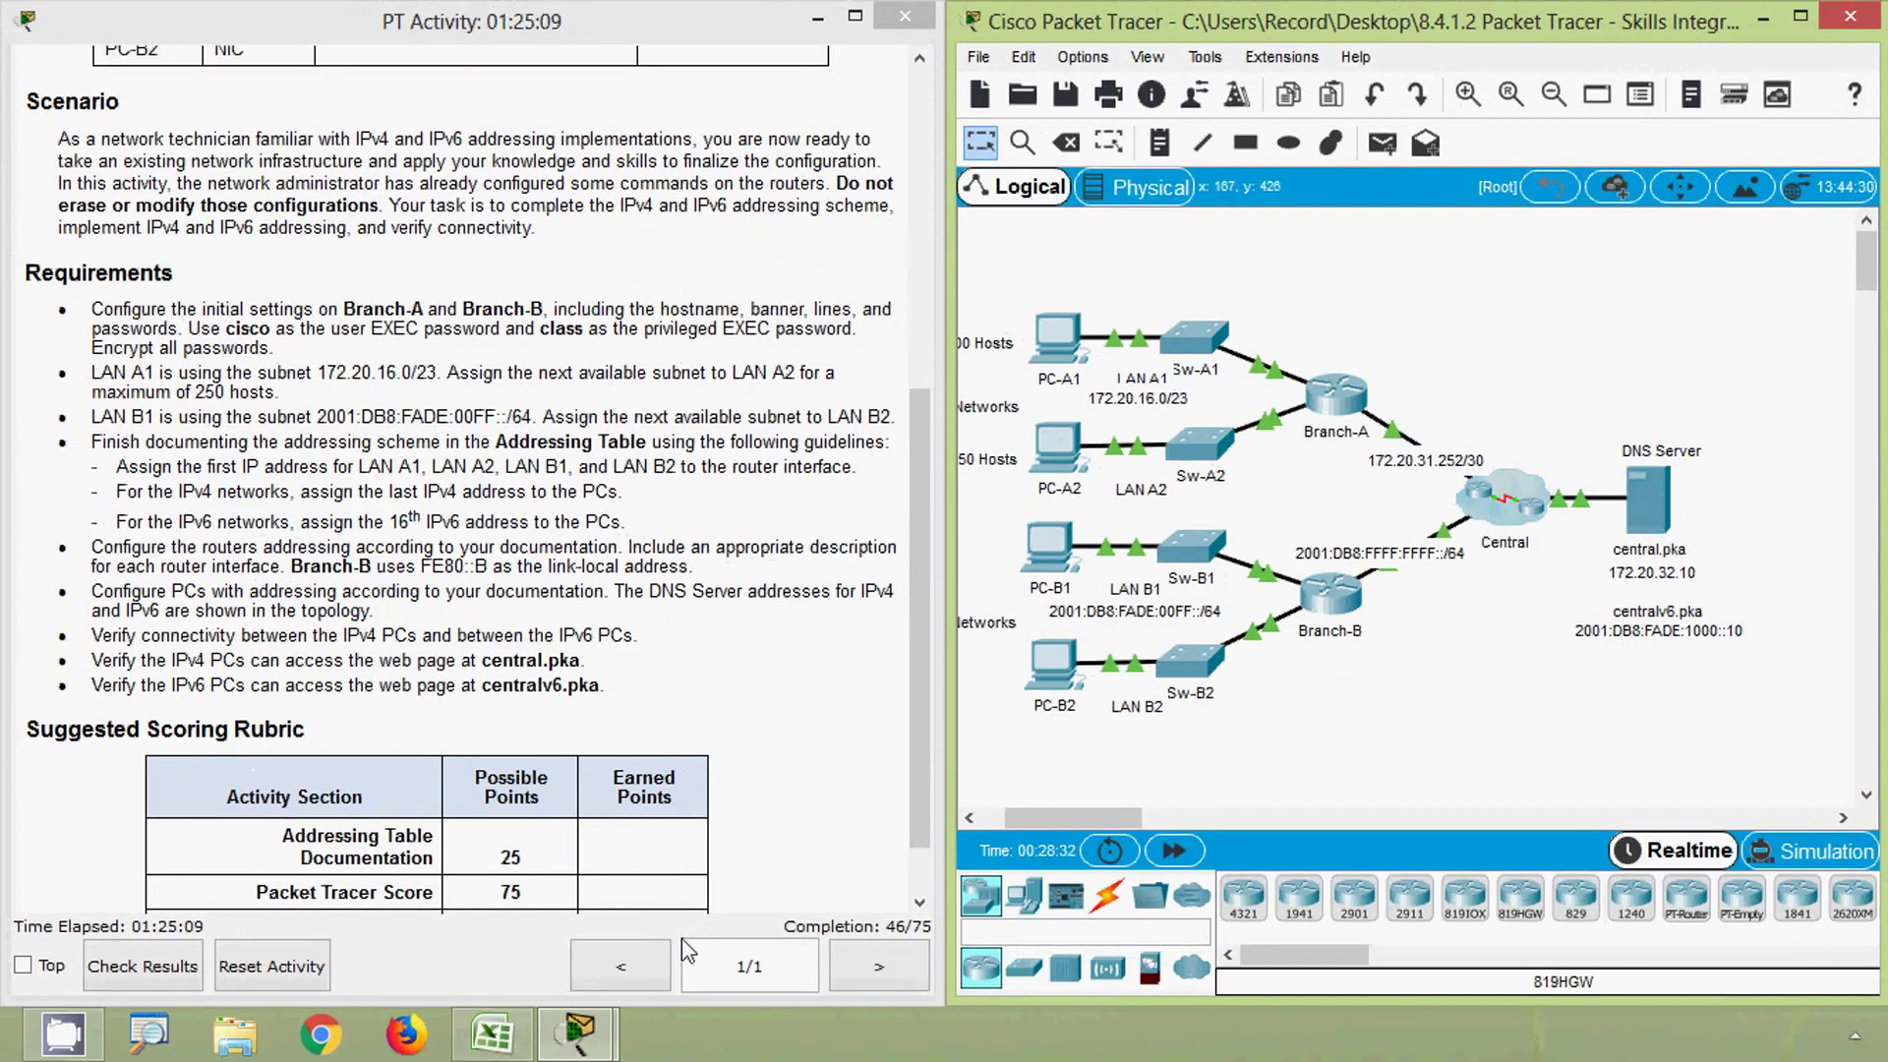
click(517, 1037)
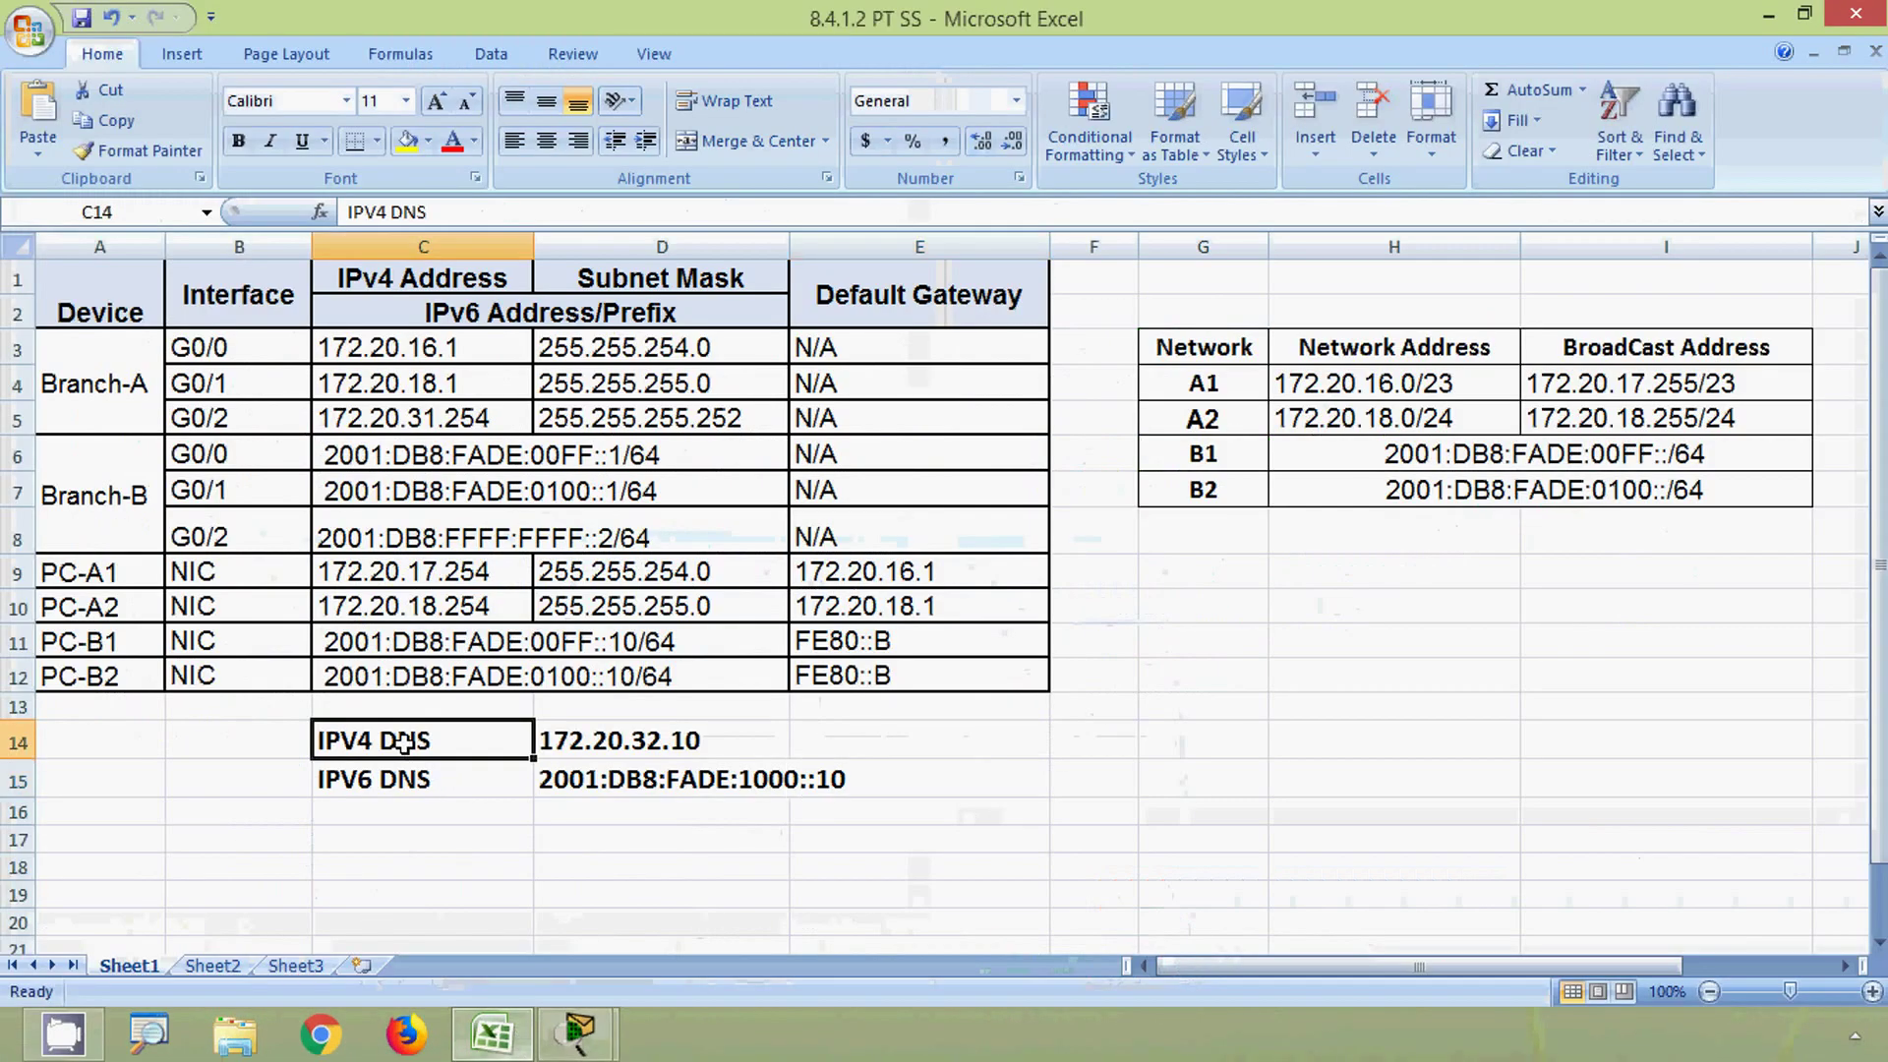
- Review the DNS entries 172.20.32.10 and 2001:DB8:FADE:1000::10 in cells C14:D15
drag(404, 744, 628, 773)
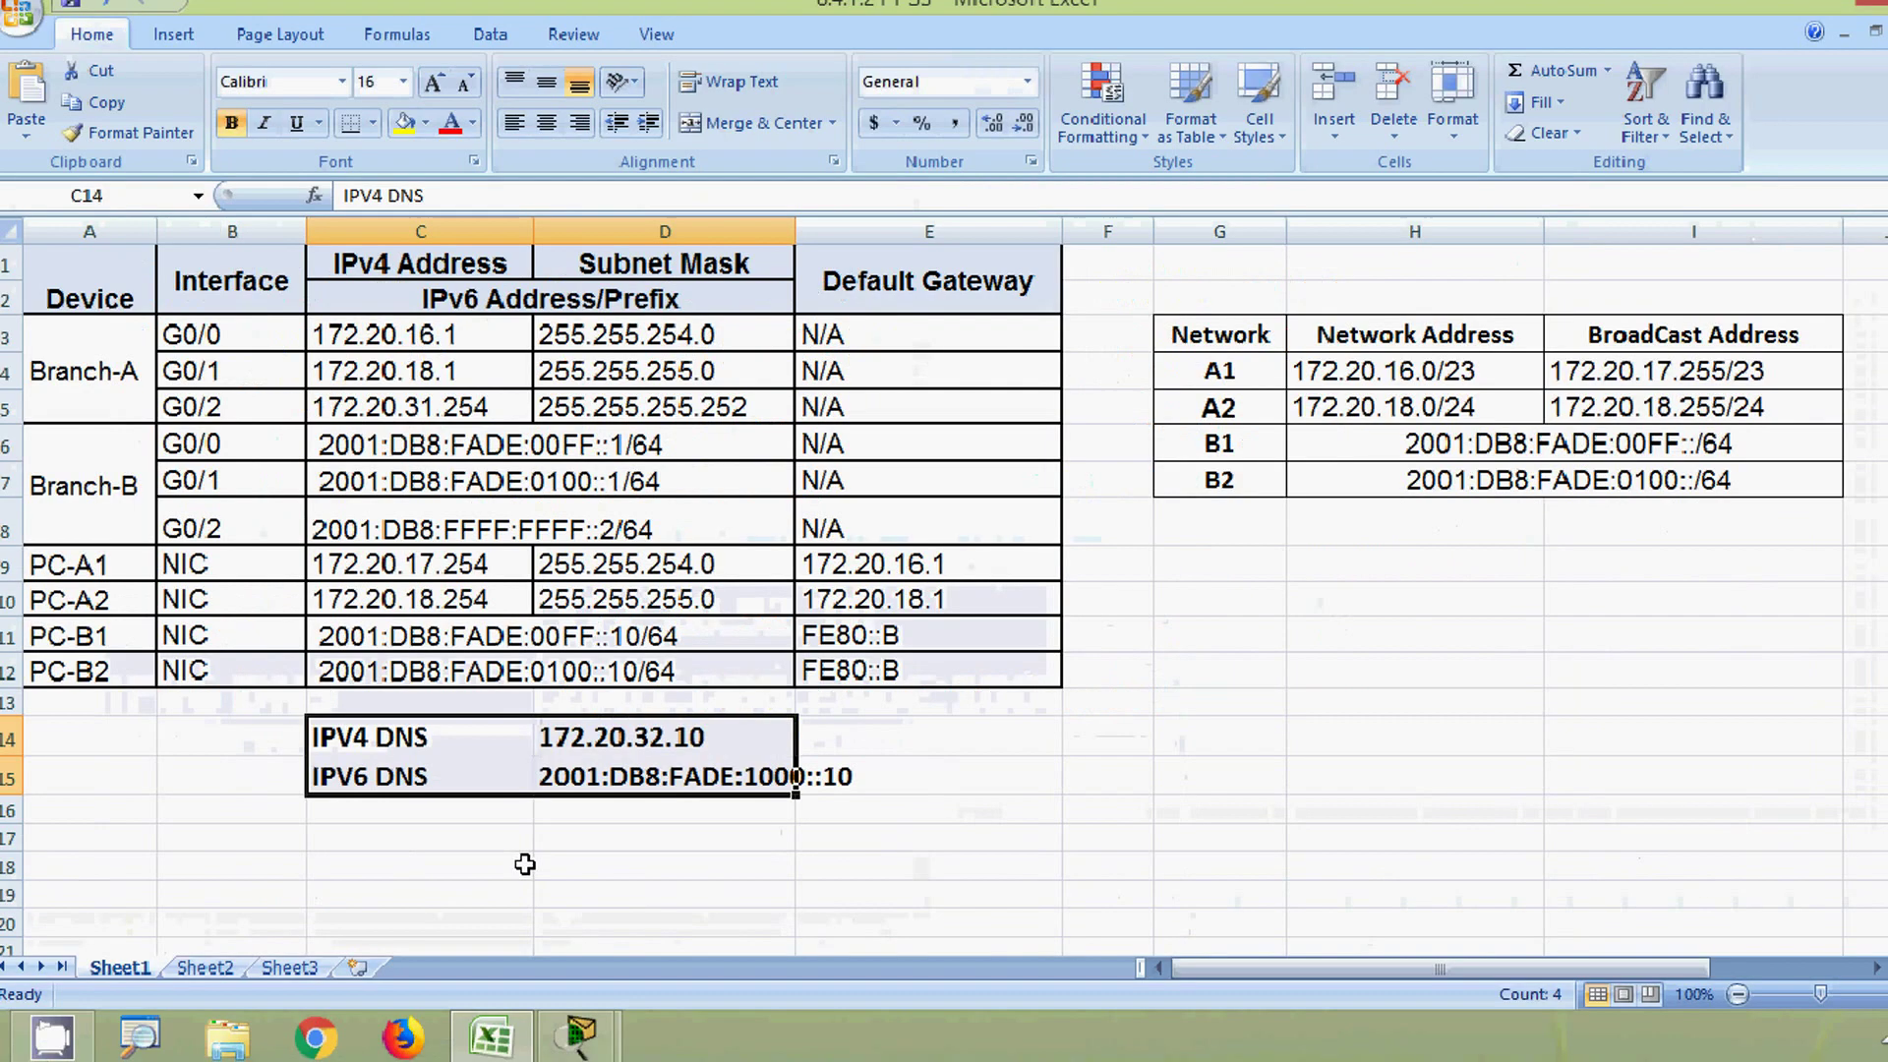
click(521, 865)
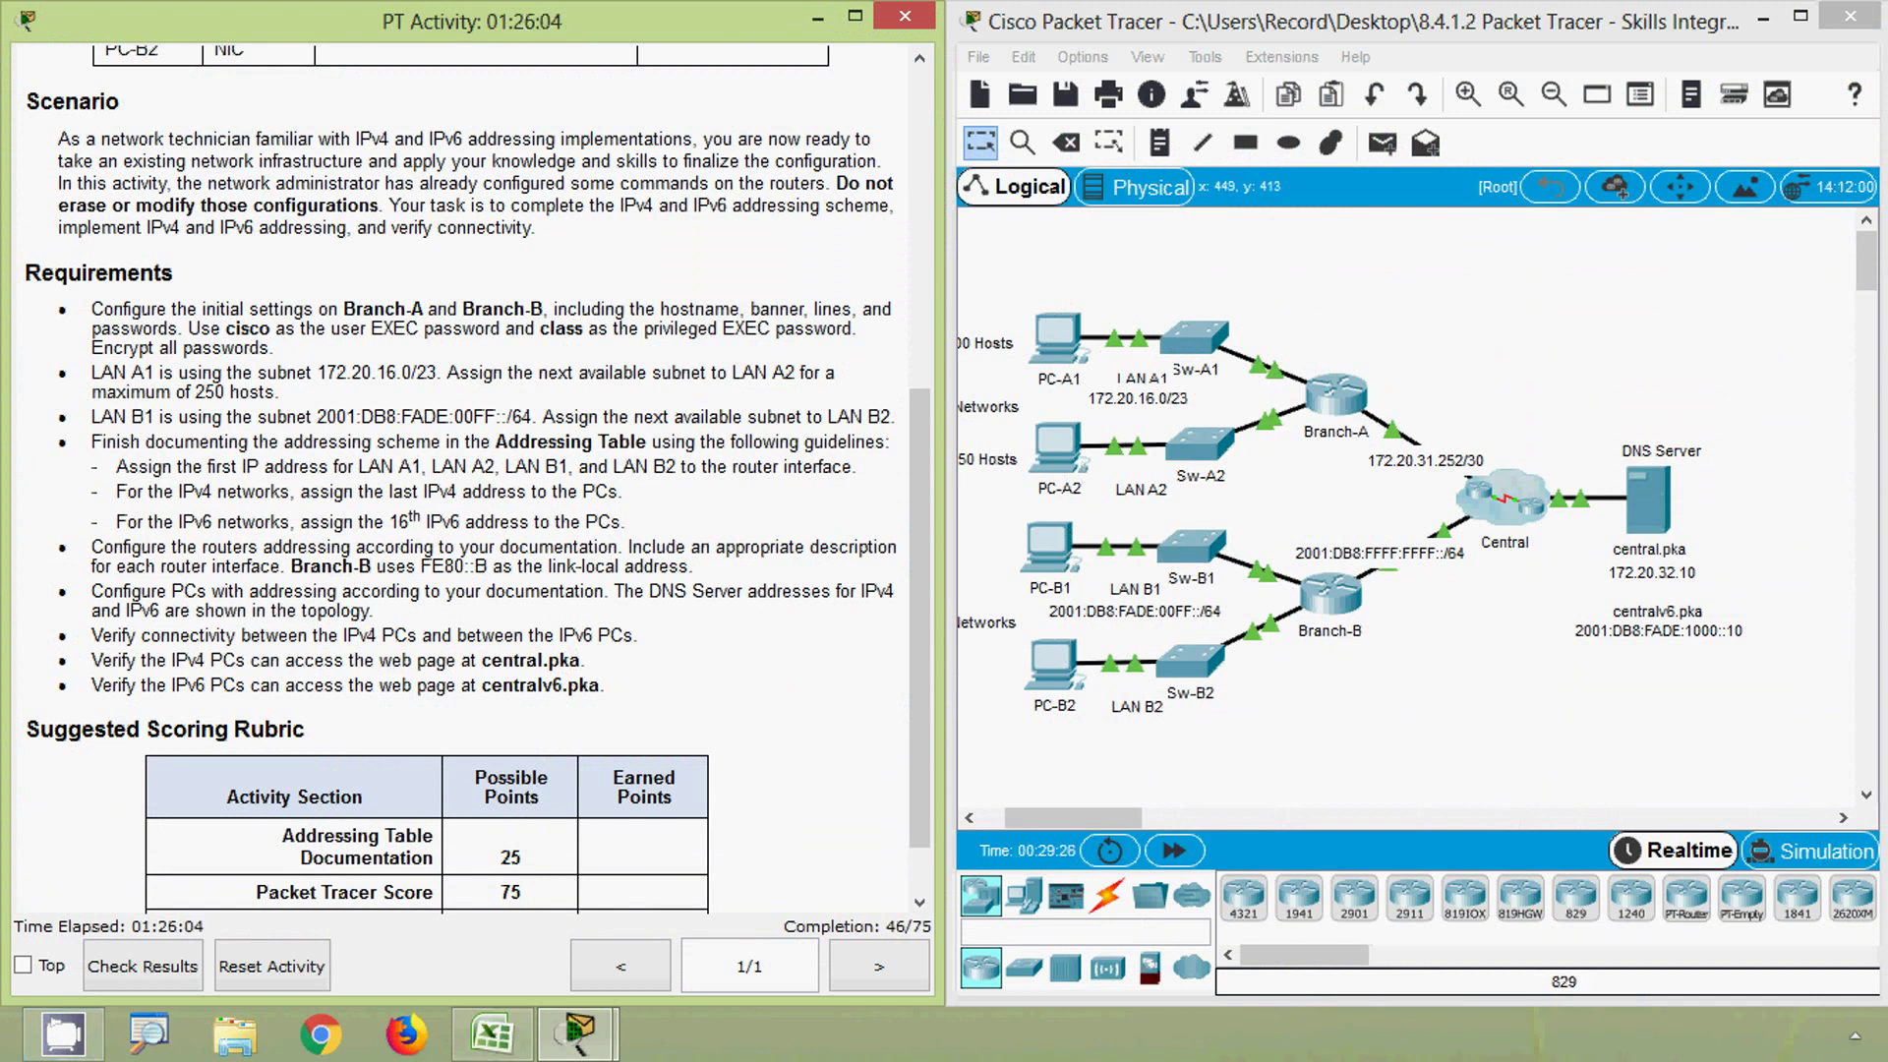
- Open PC-A1's IP Configuration and paste 172.20.17.254 from cell C9 as its IPv4 address
click(1070, 360)
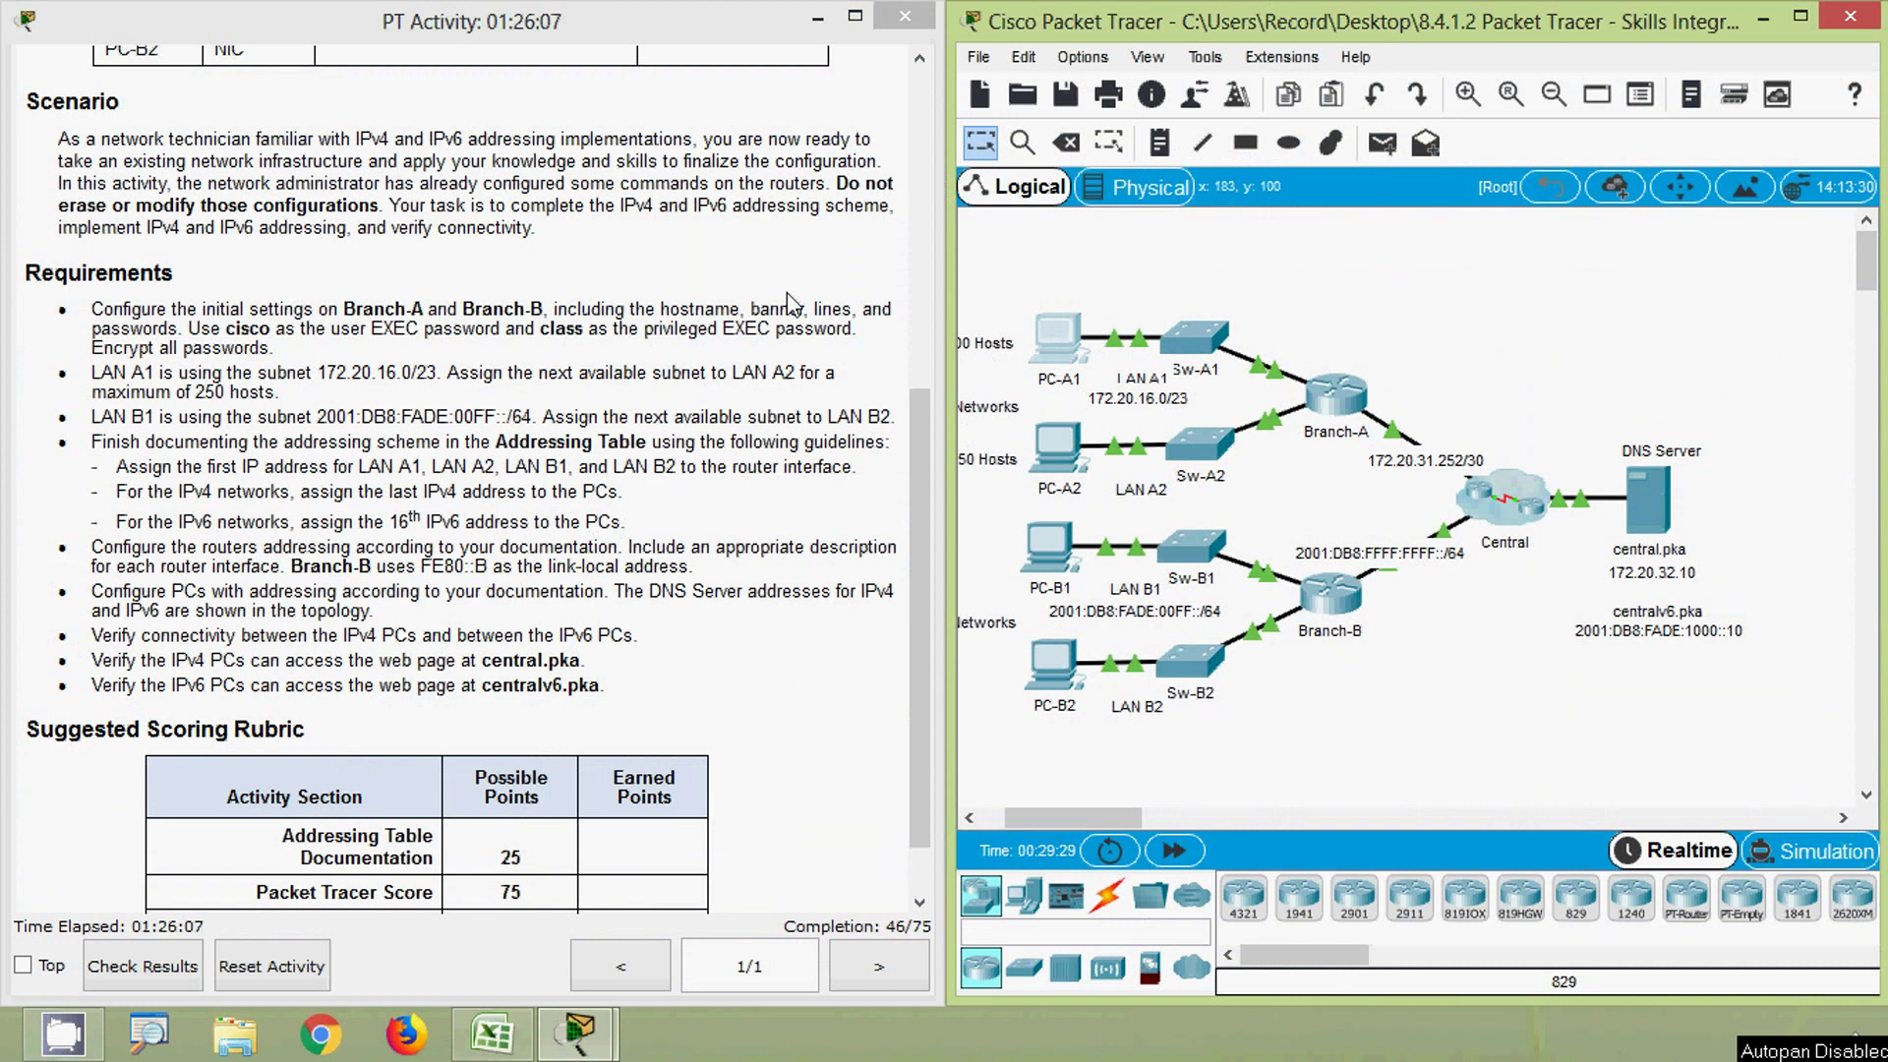
click(590, 184)
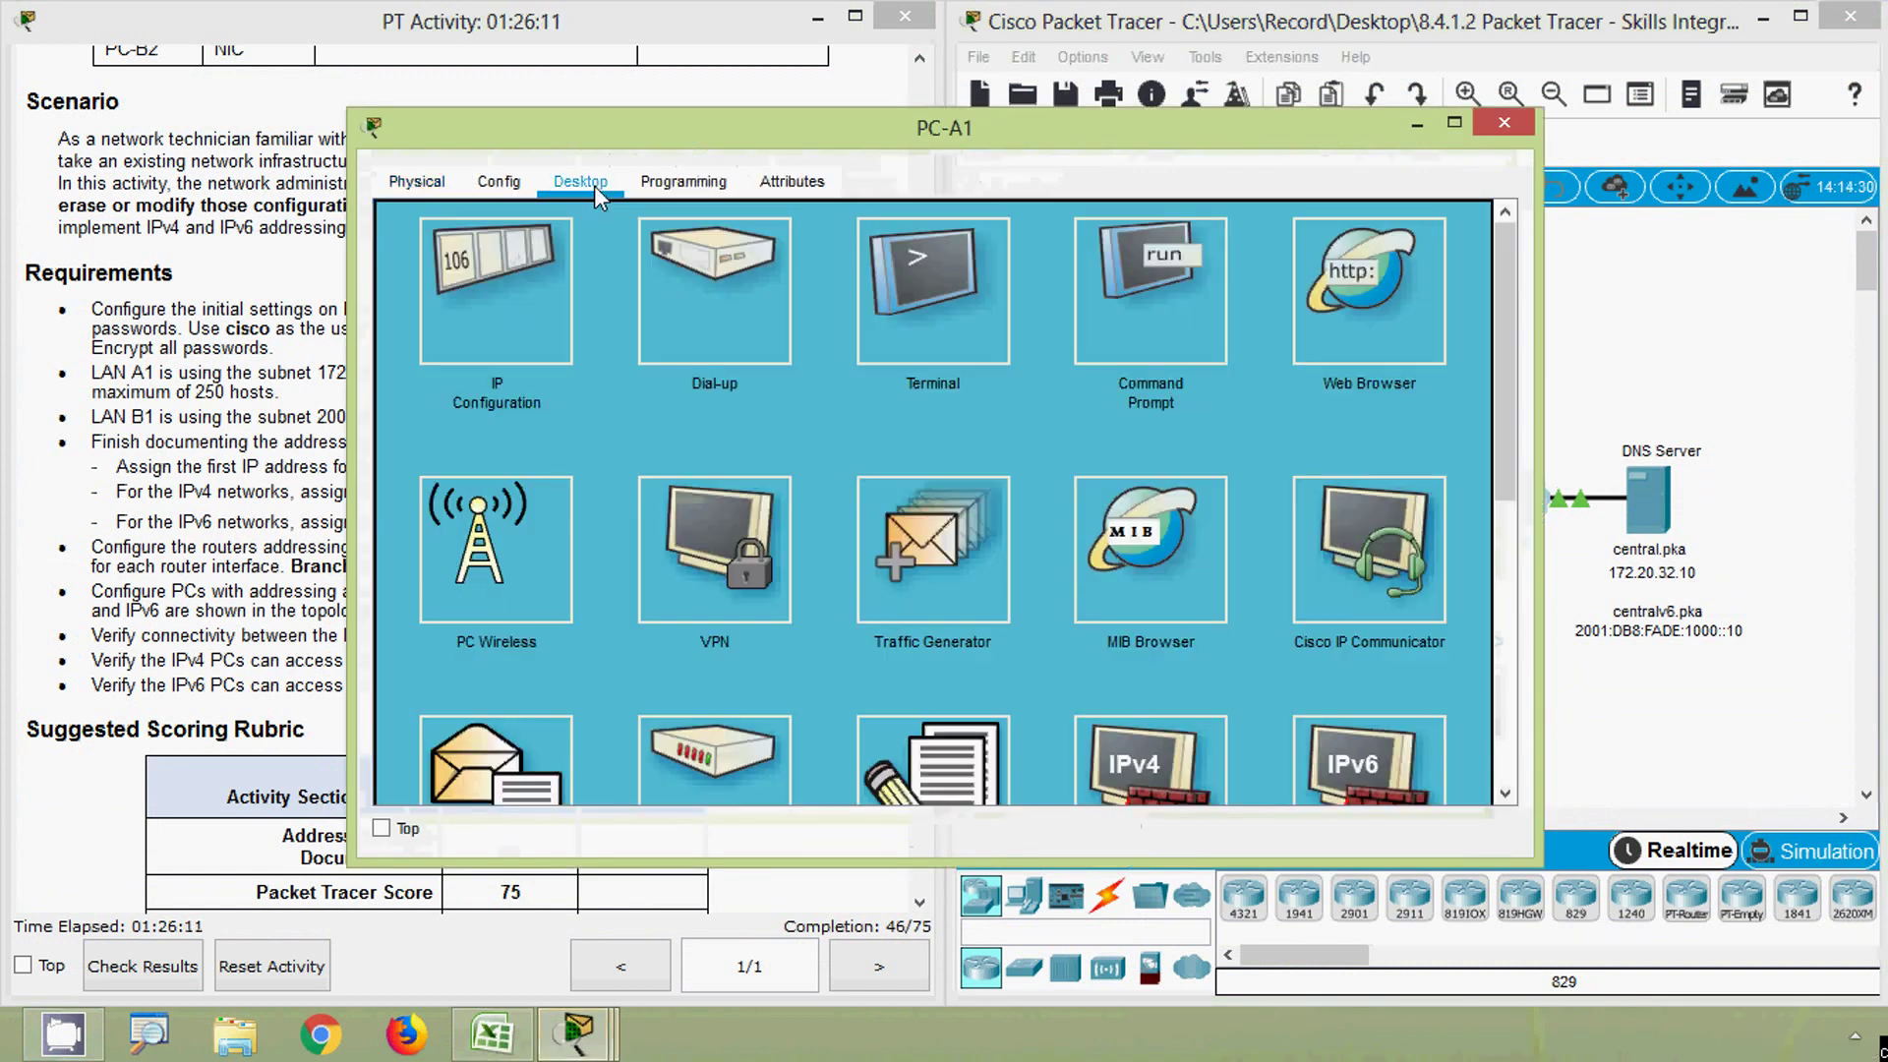
click(522, 297)
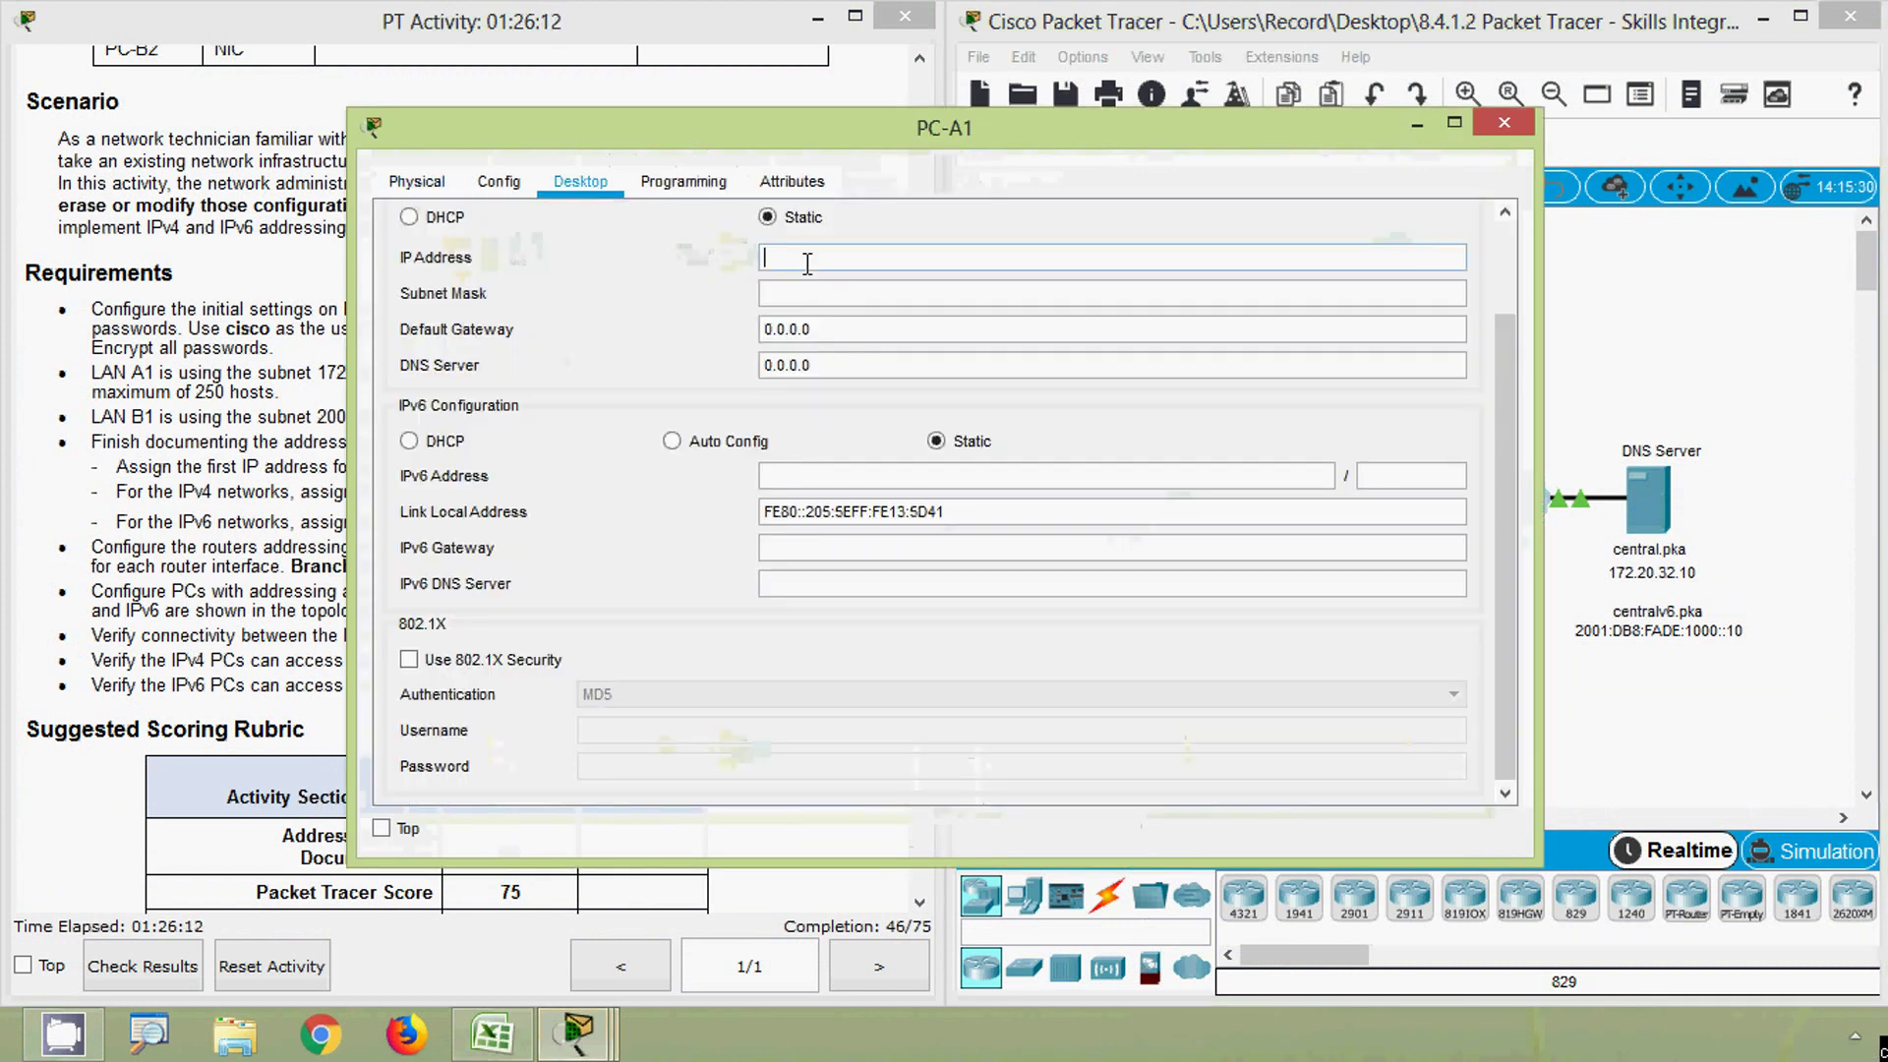
click(492, 1032)
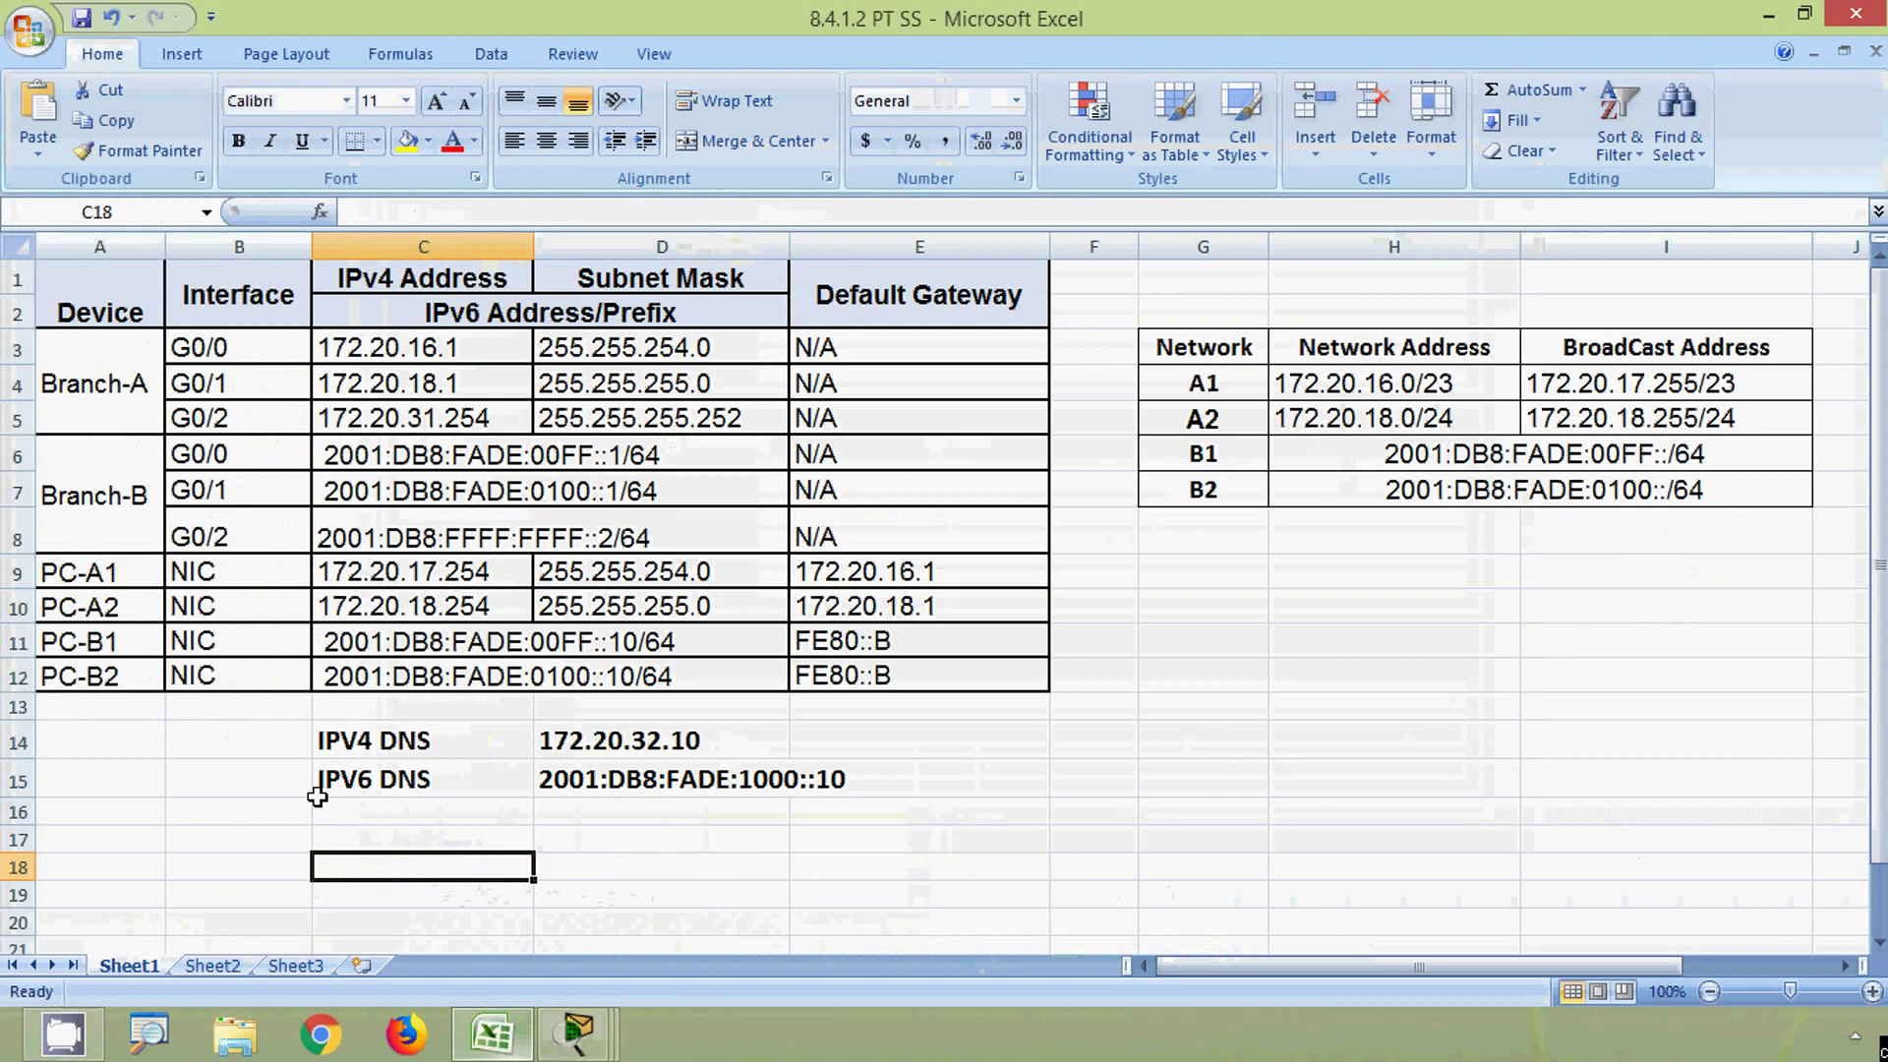
click(399, 575)
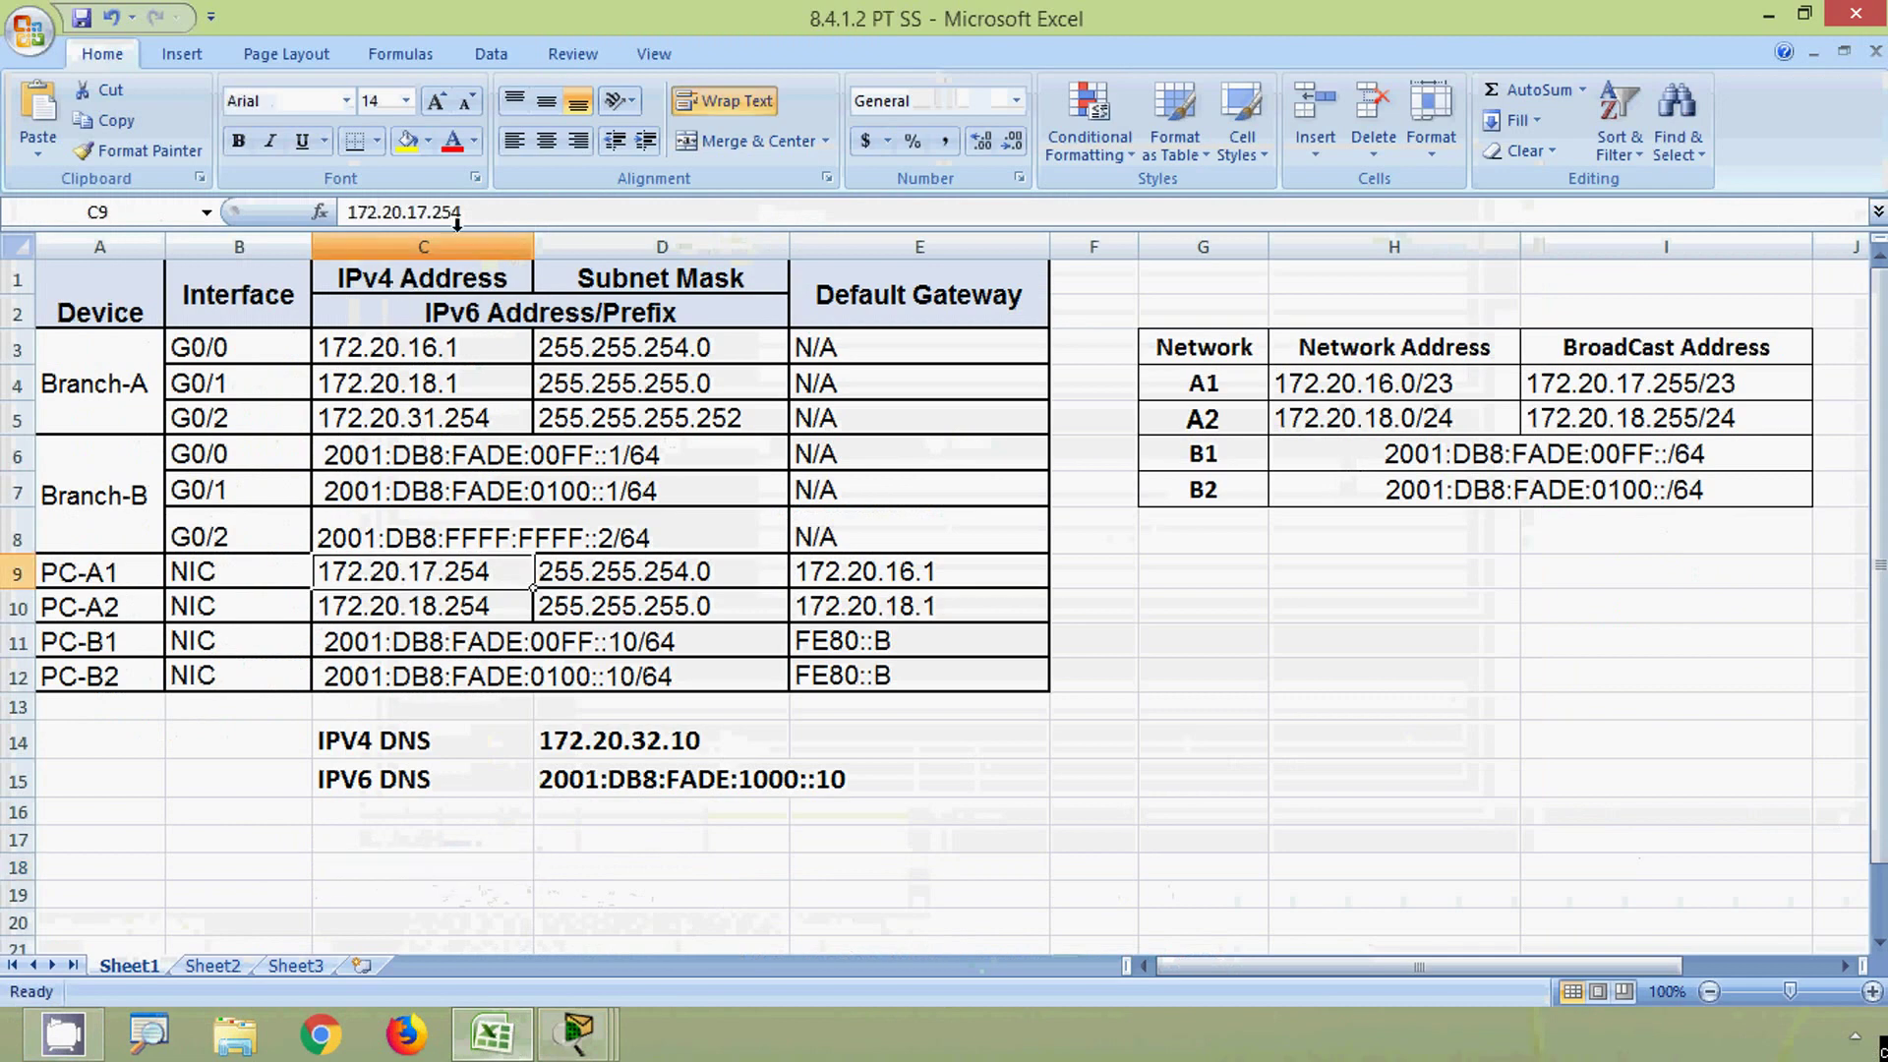
drag(348, 211, 461, 212)
key(ctrl+c)
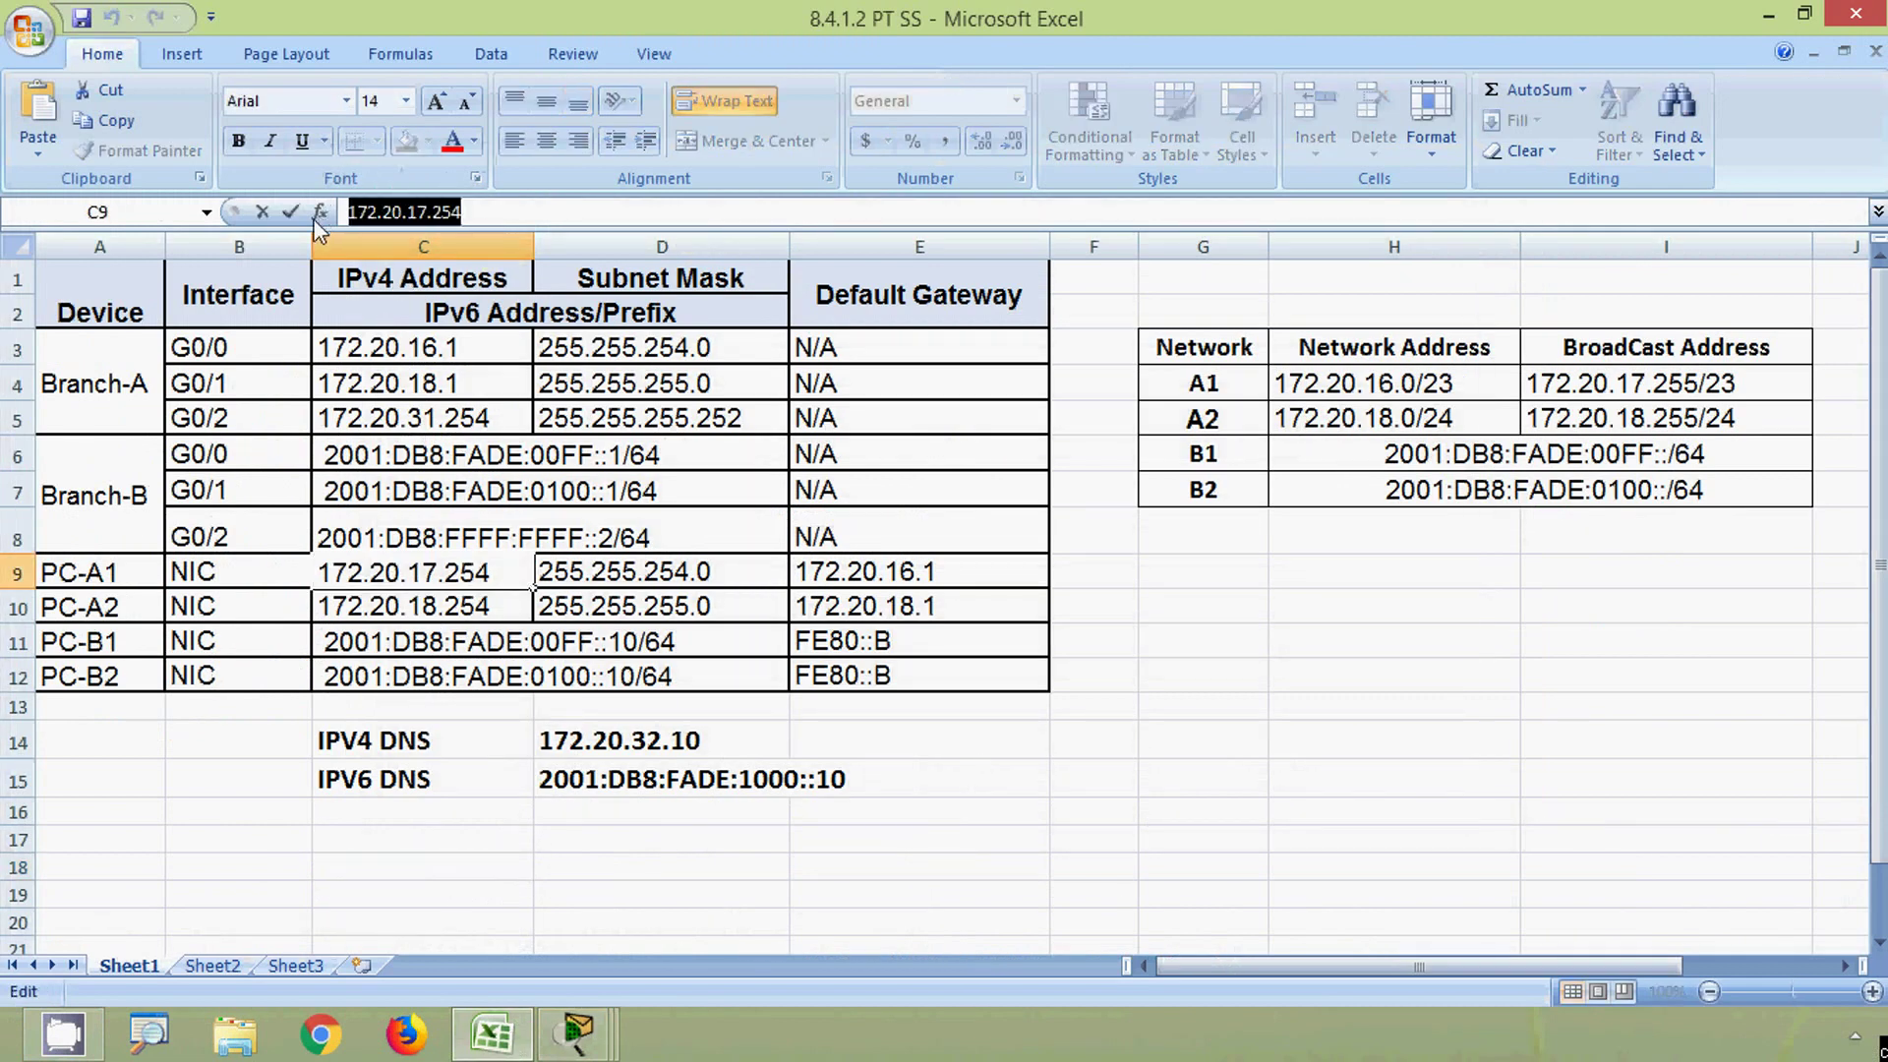
key(alt+Tab)
key(ctrl+v)
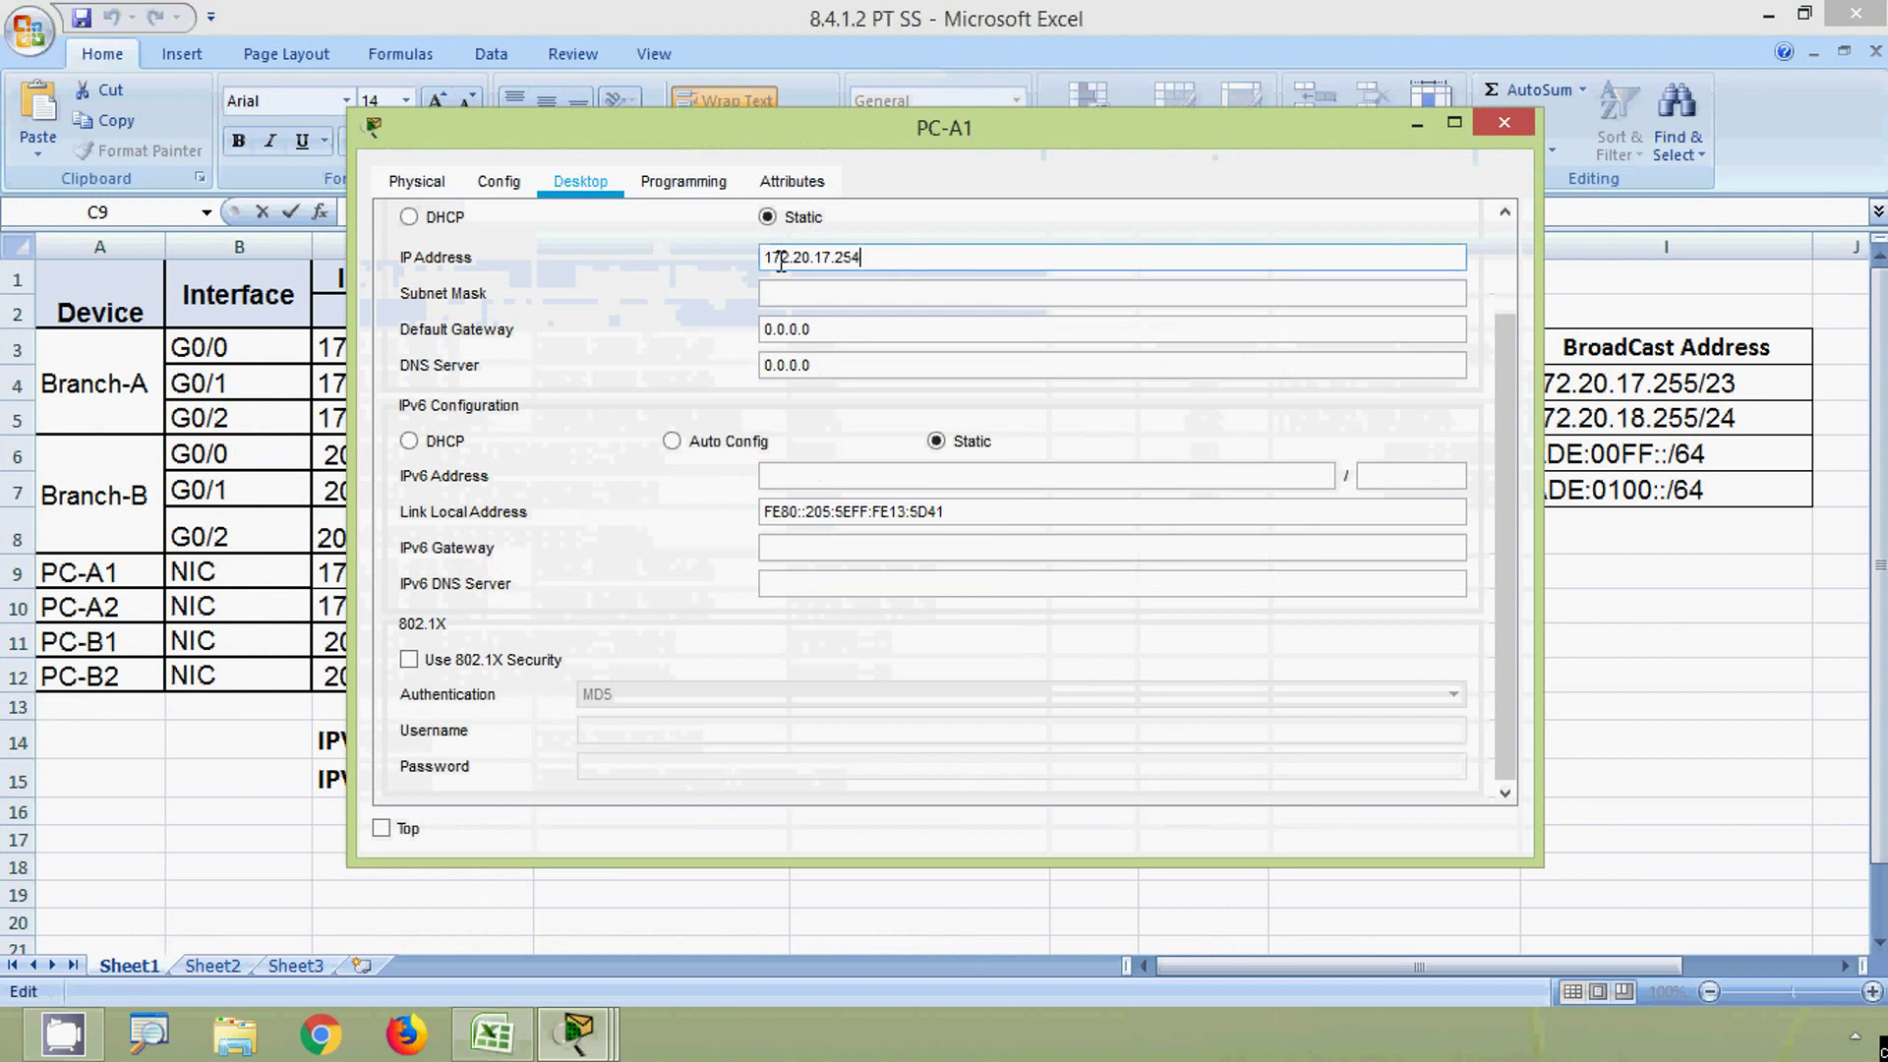
- Replace PC-A1's subnet mask with 255.255.254.0 from cell D9, then select gateway cell E9
key(alt+Tab)
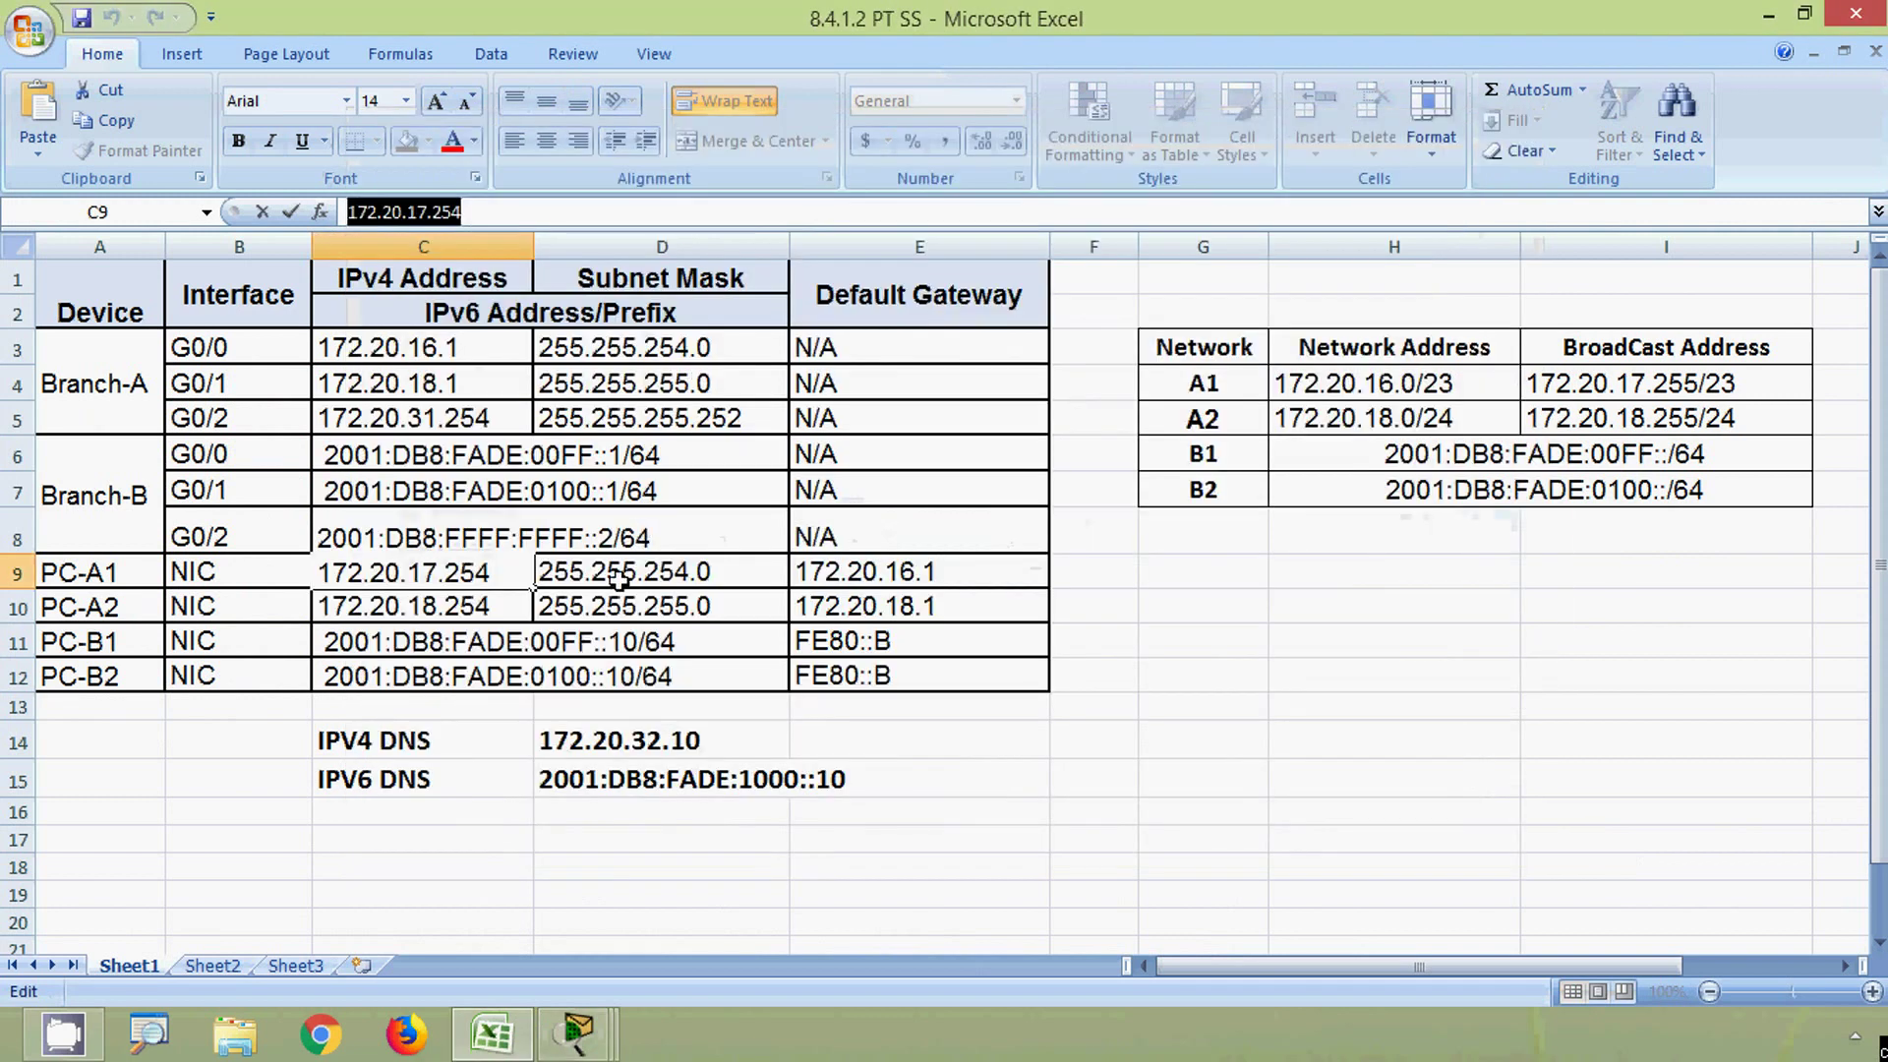
click(587, 568)
drag(464, 211, 332, 211)
key(ctrl+c)
key(alt+Tab)
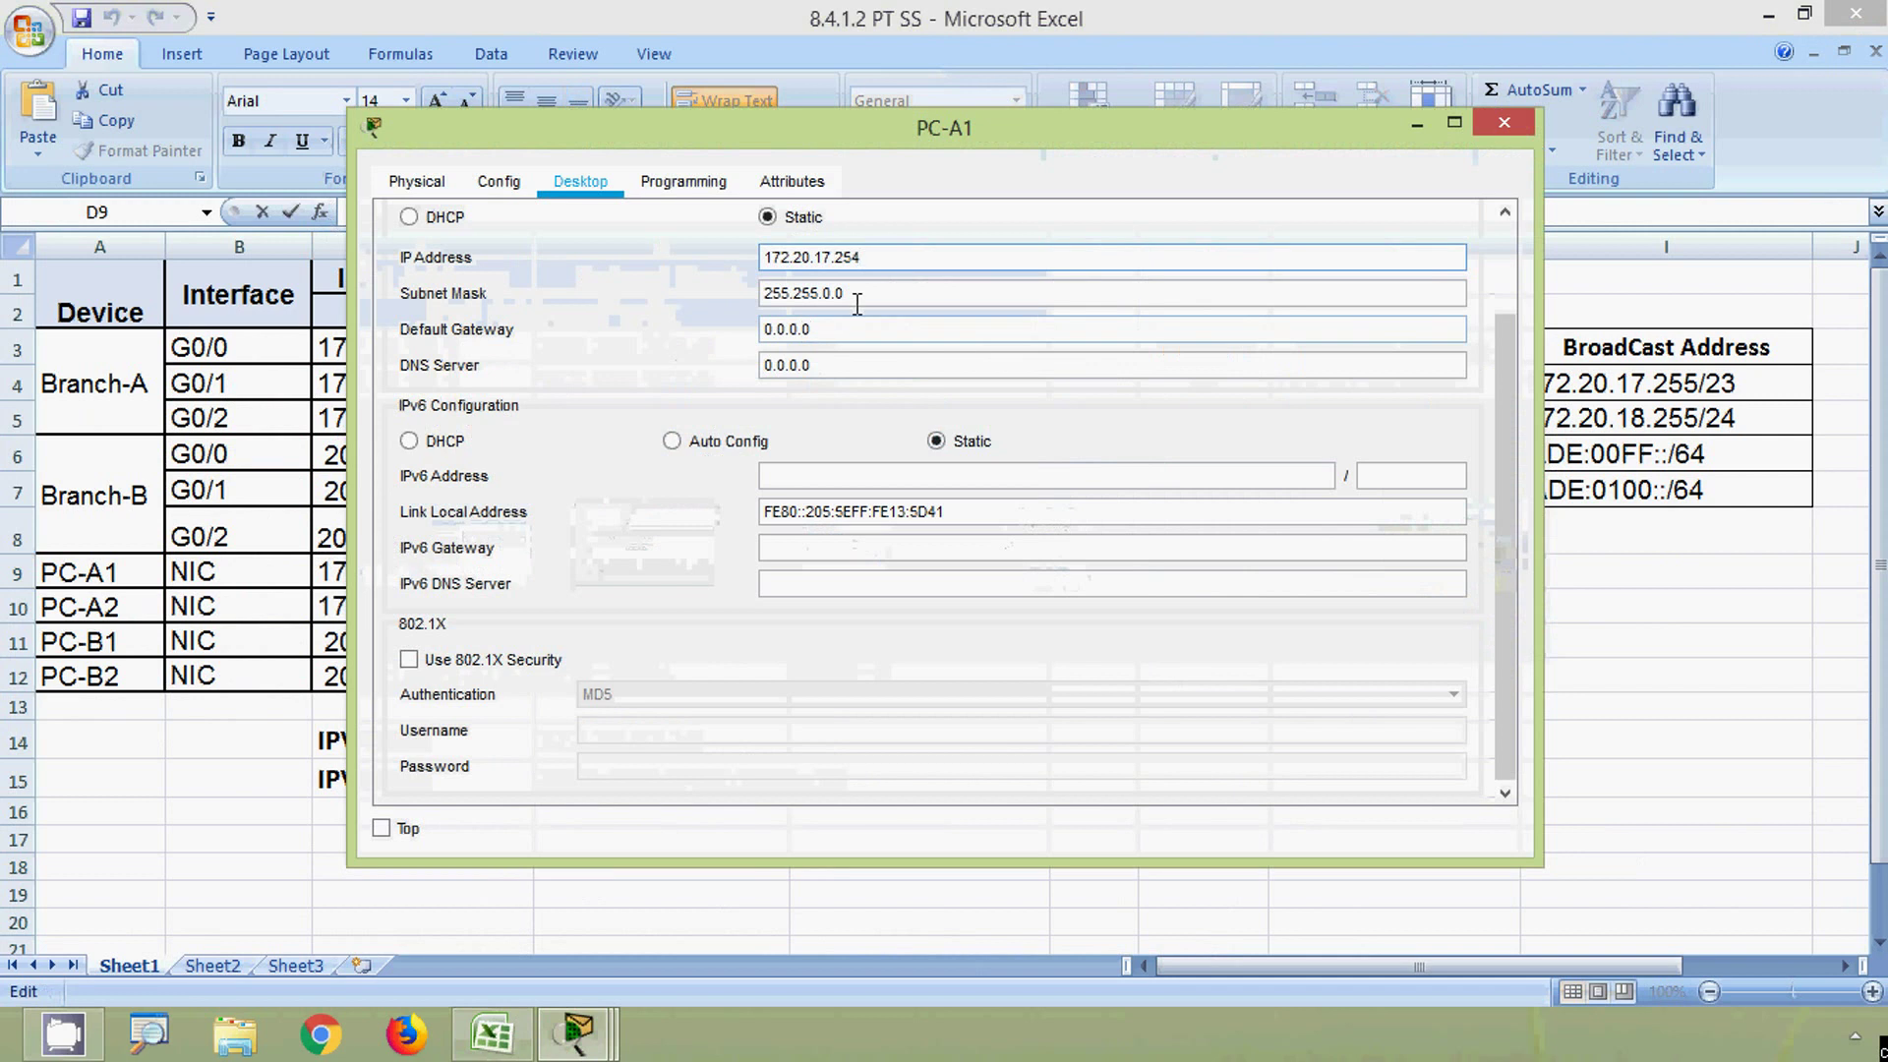
drag(856, 303, 698, 298)
key(ctrl+v)
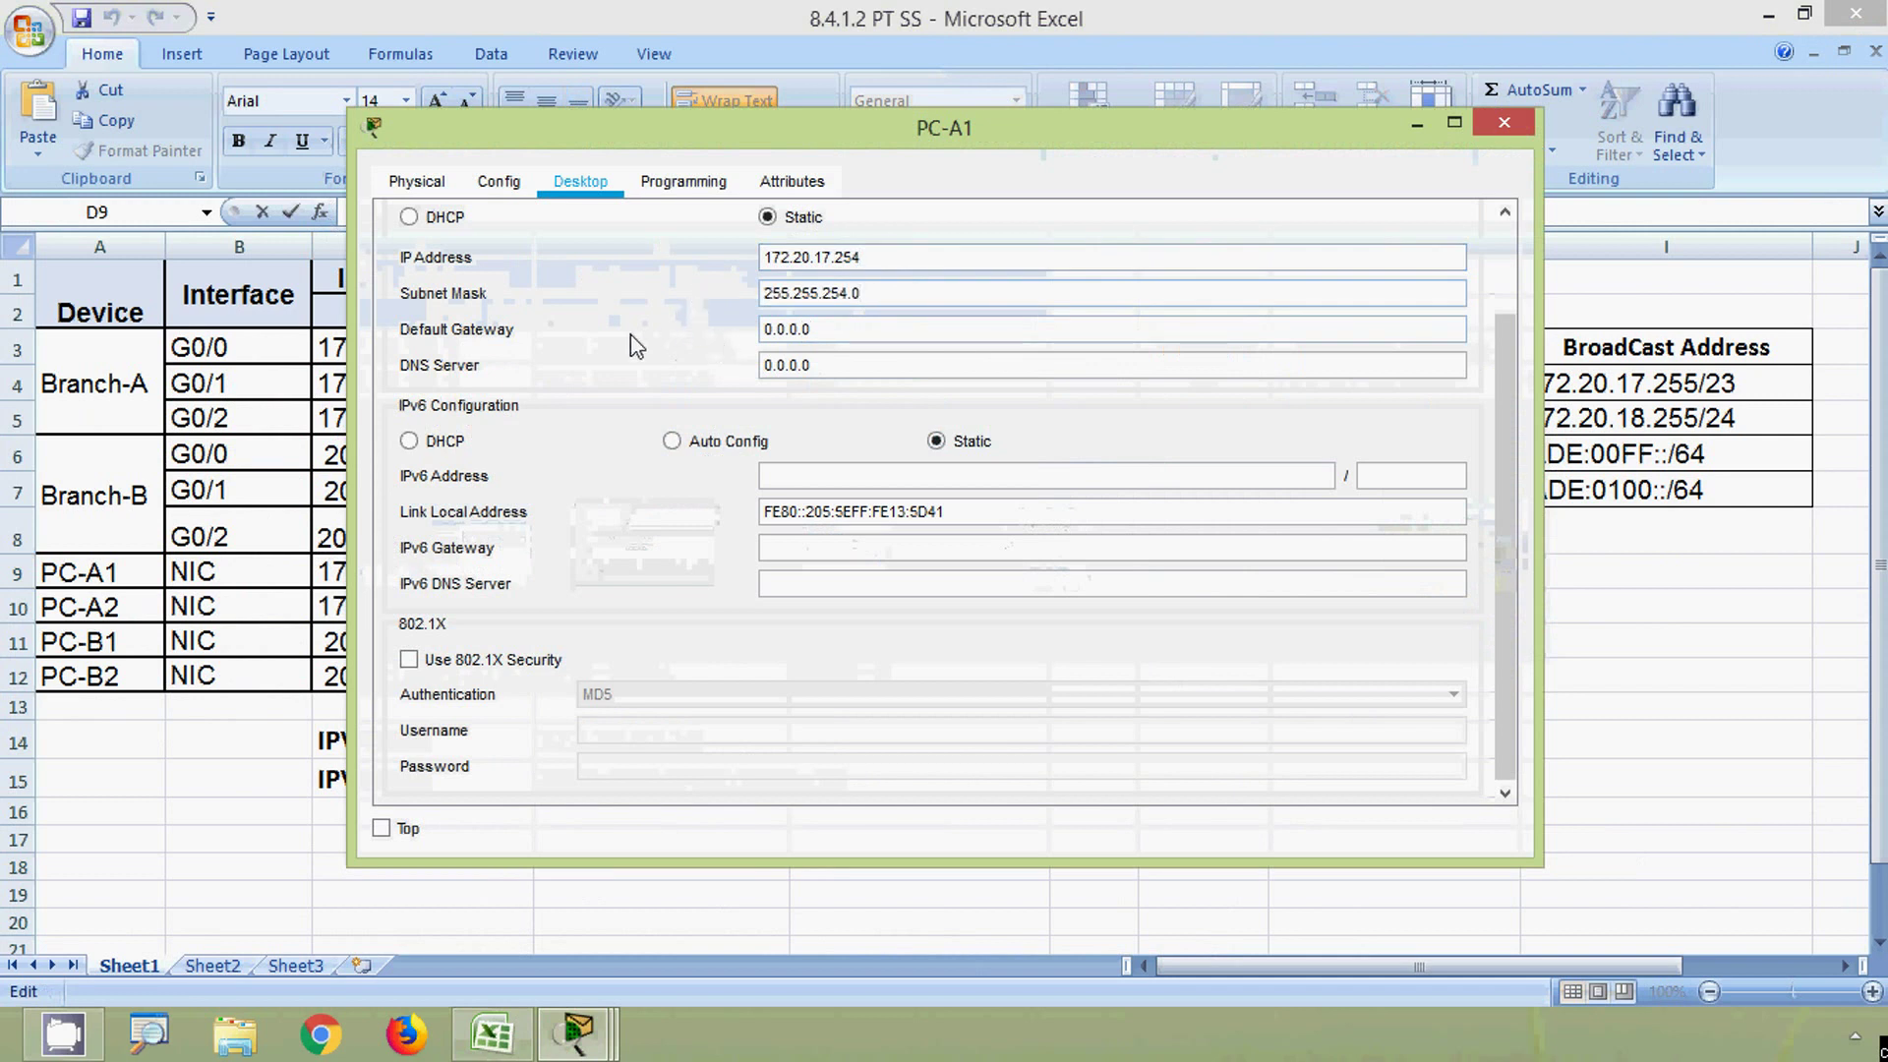
key(alt+Tab)
click(816, 572)
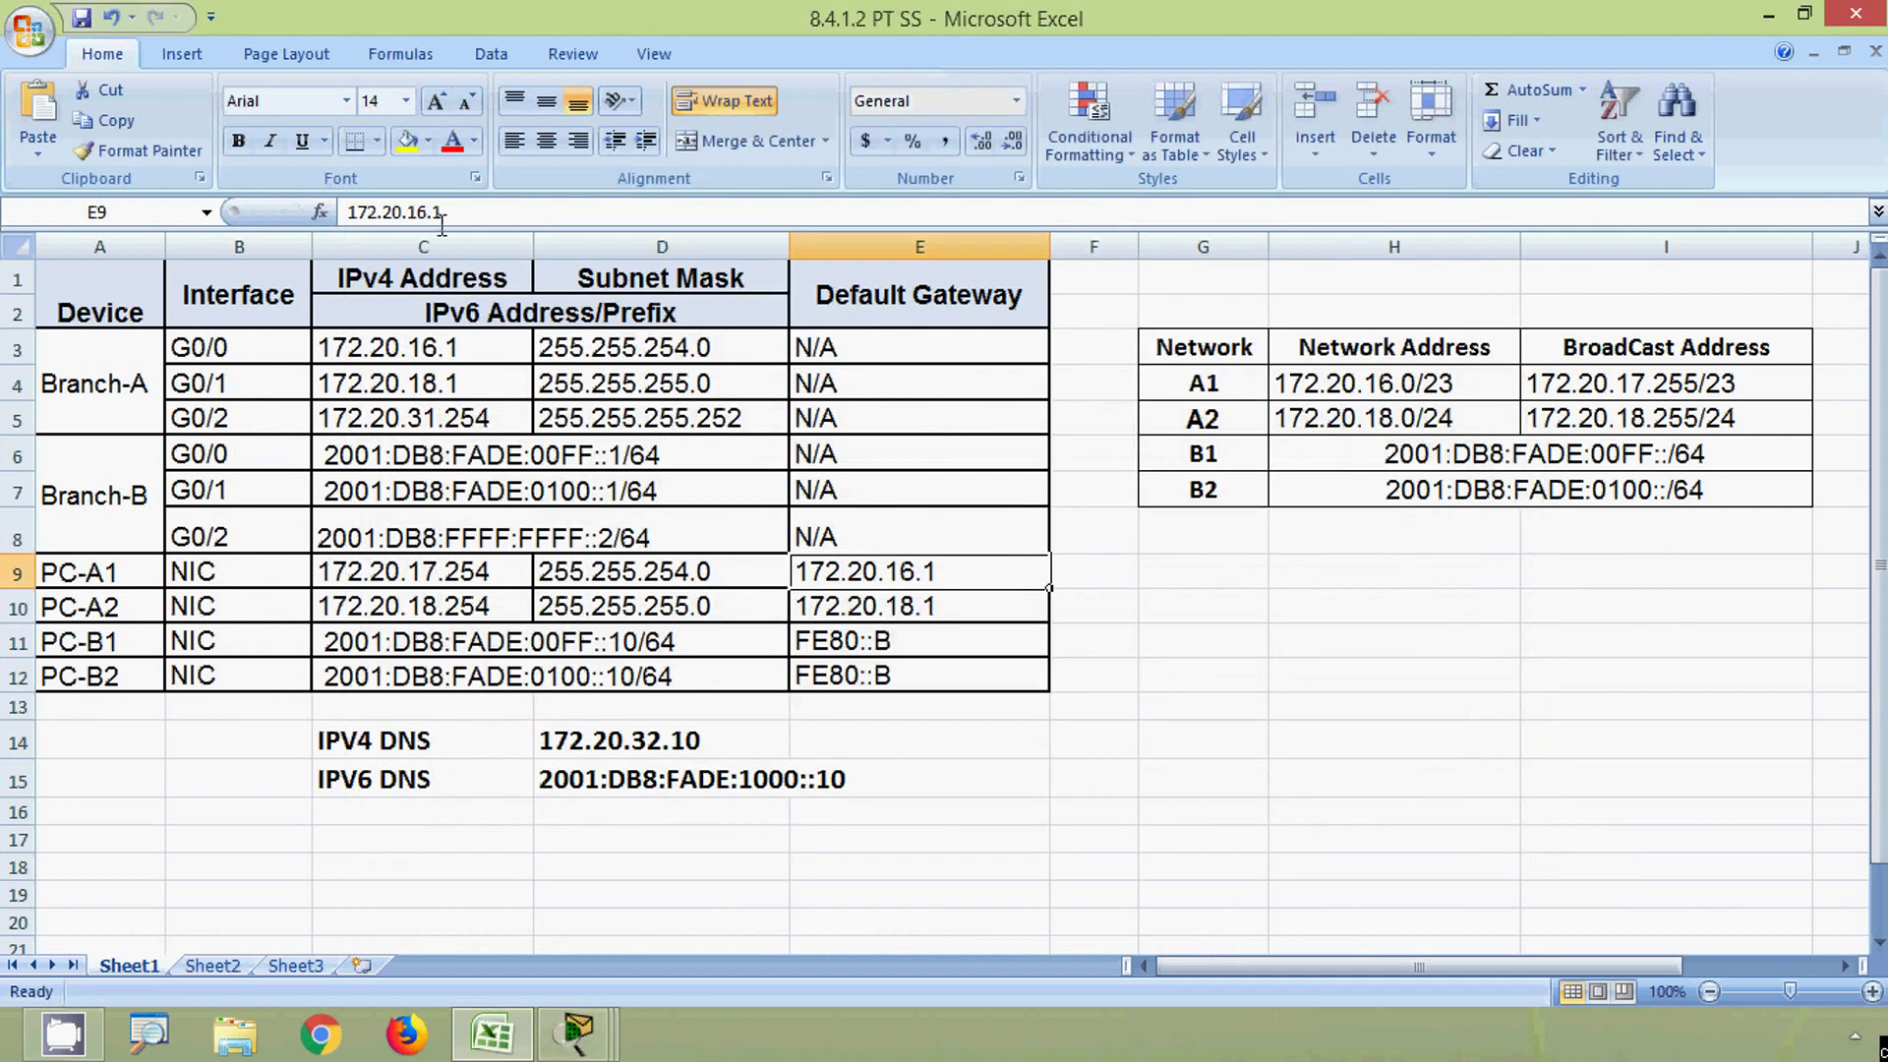
- Set PC-A1's default gateway to 172.20.16.1
drag(443, 224, 339, 213)
key(ctrl+c)
key(Tab)
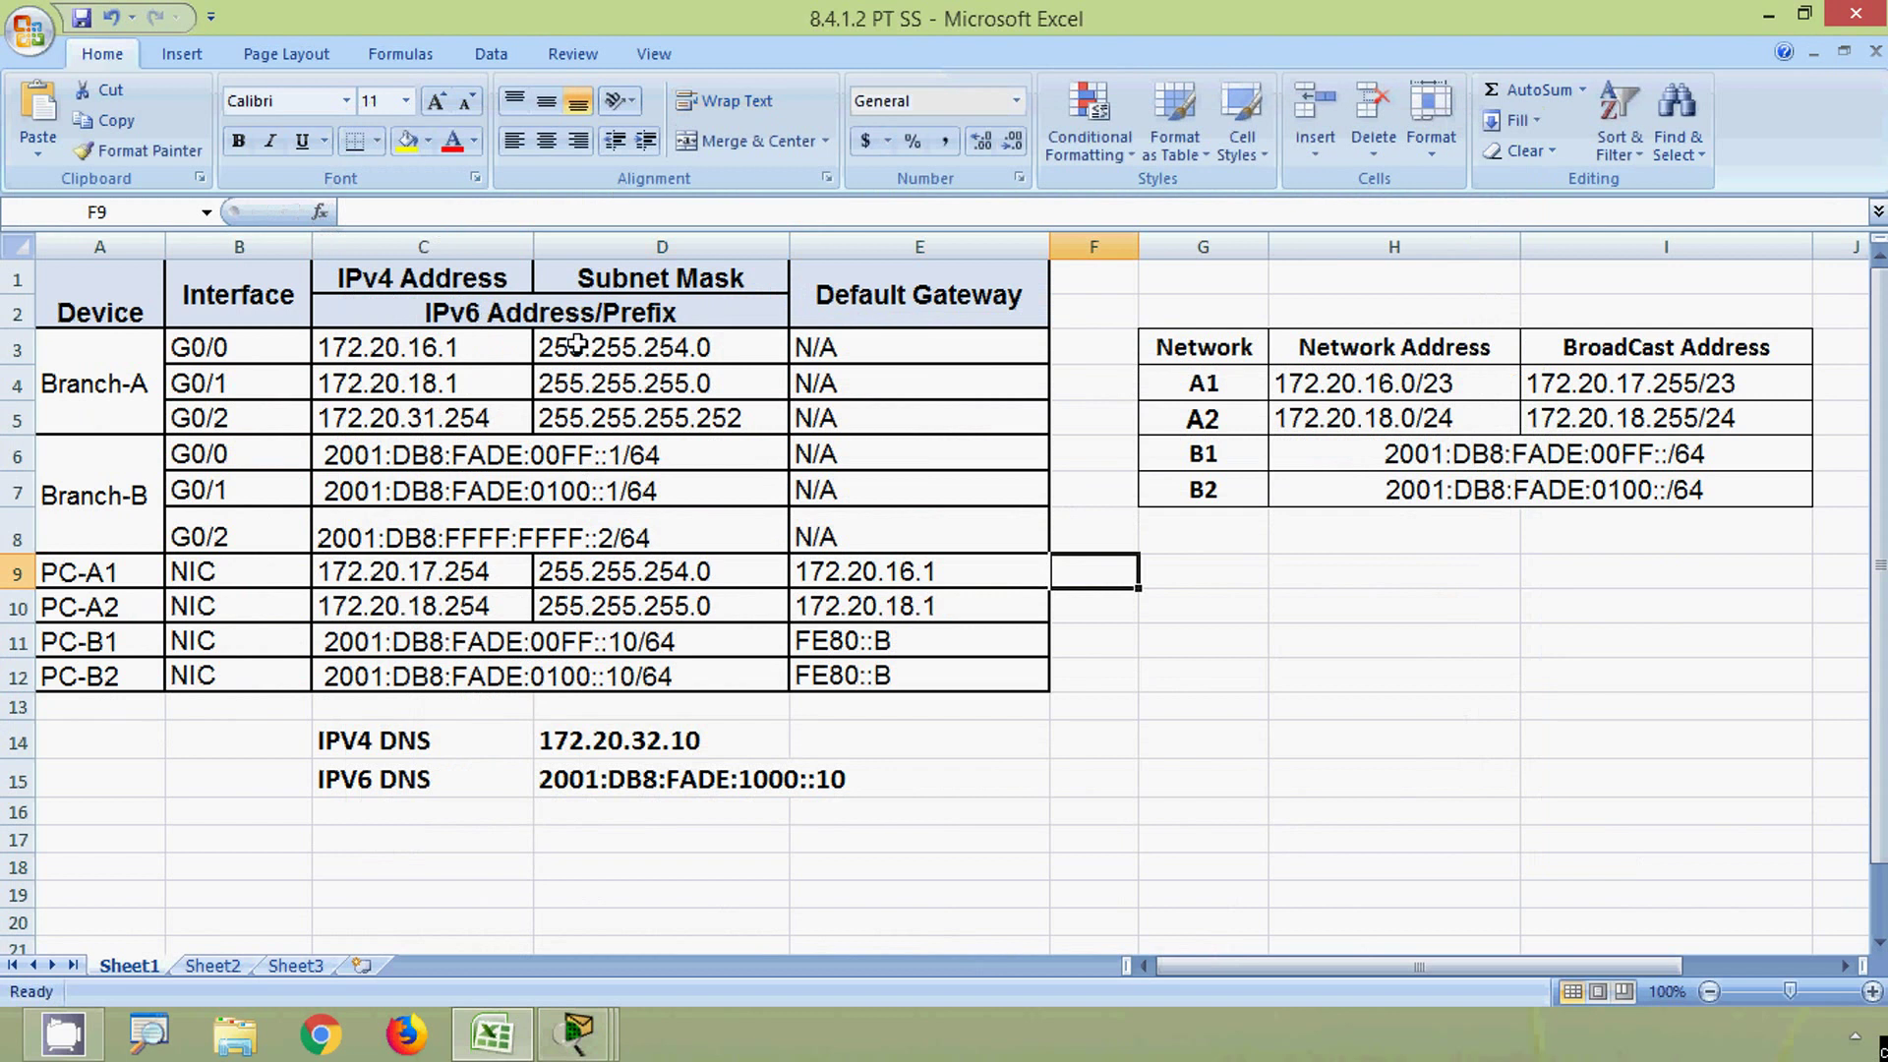
key(alt+Tab)
drag(823, 337, 726, 358)
key(ctrl+v)
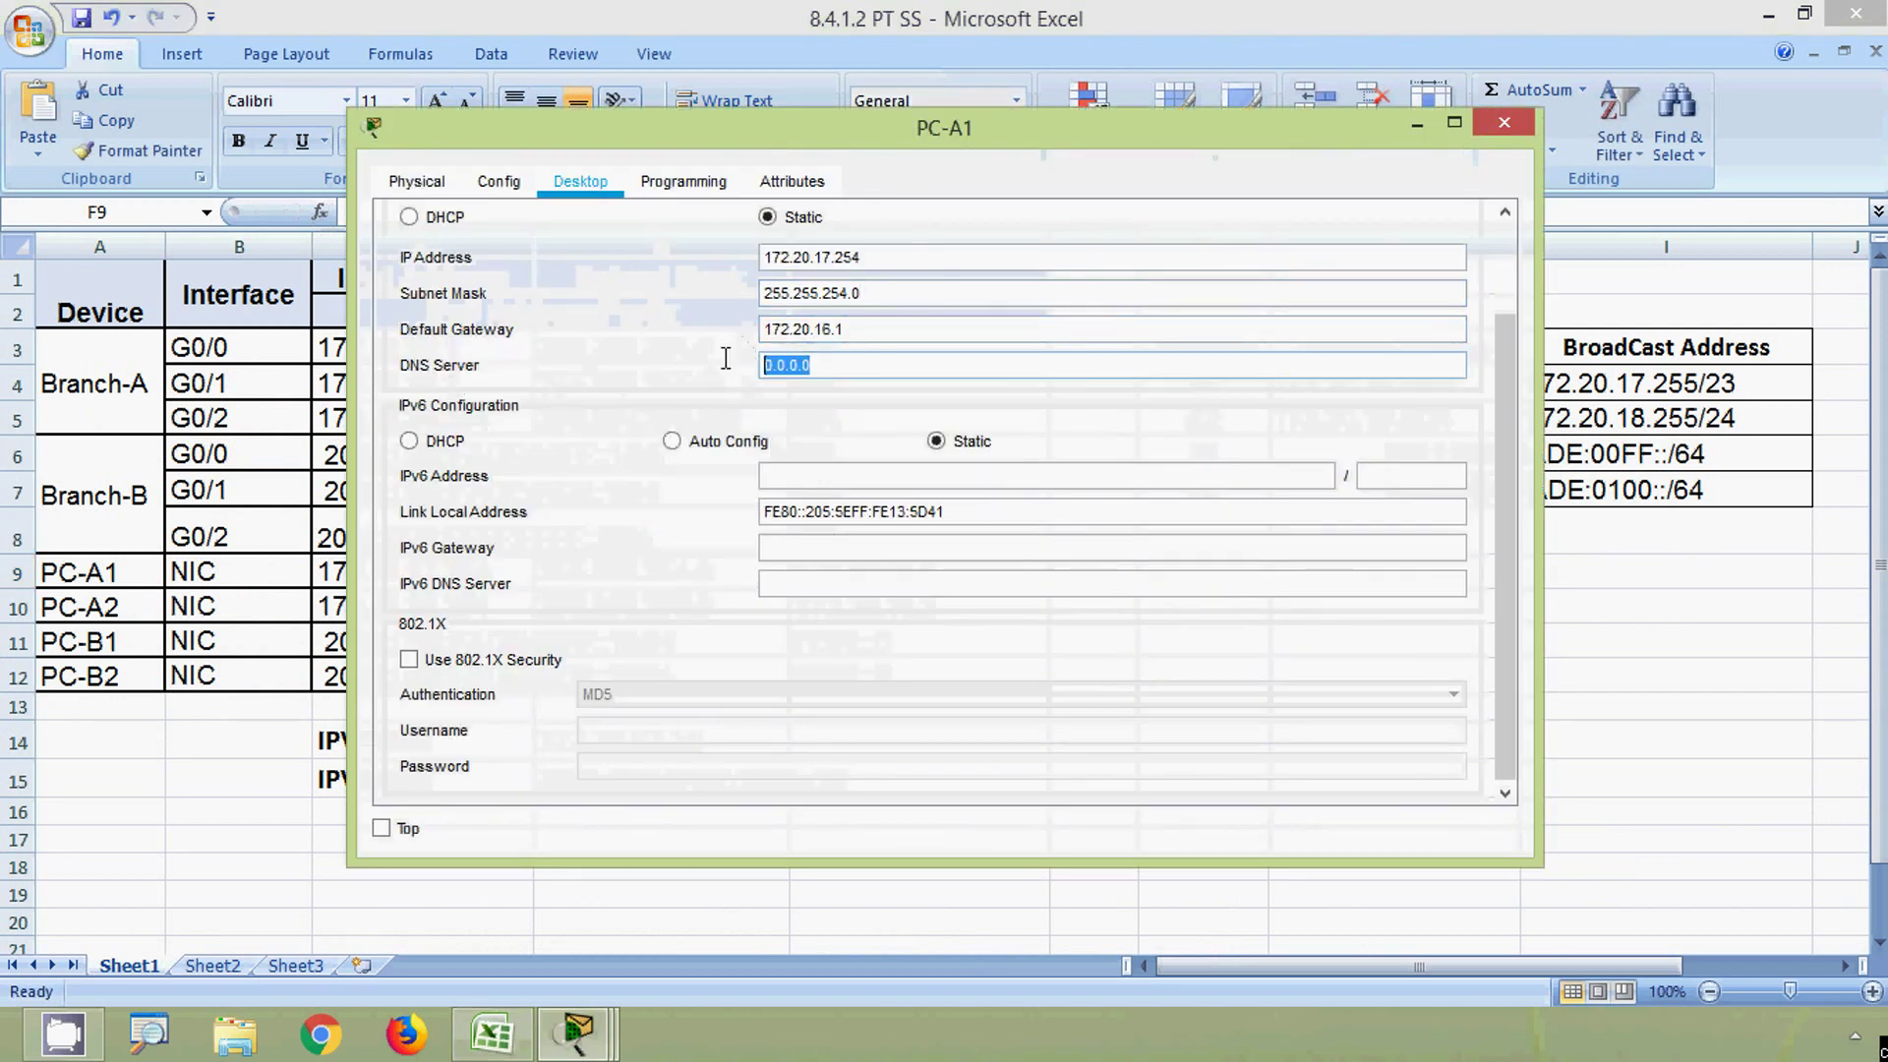
- Set PC-A1's DNS server to 172.20.32.10, close its window, and open PC-A2
key(alt+Tab)
click(578, 746)
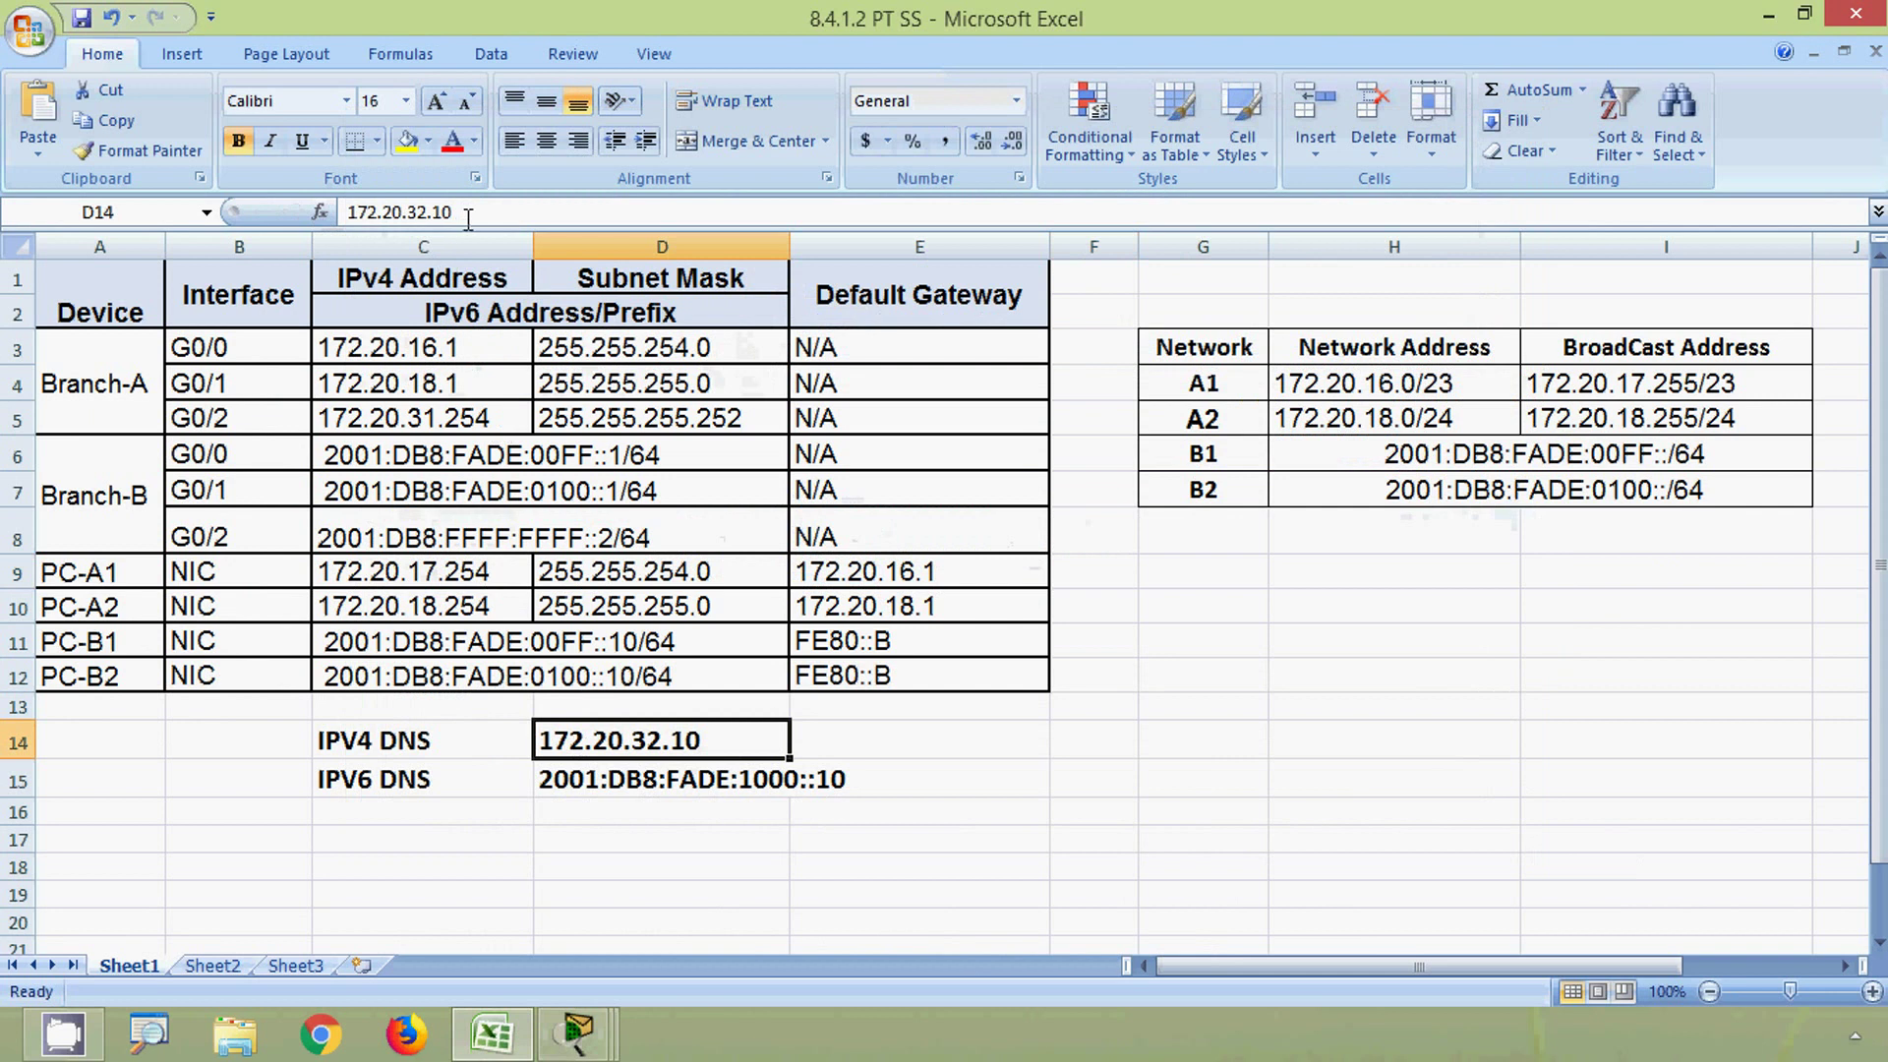
drag(458, 212, 332, 234)
key(ctrl+c)
key(alt+Tab)
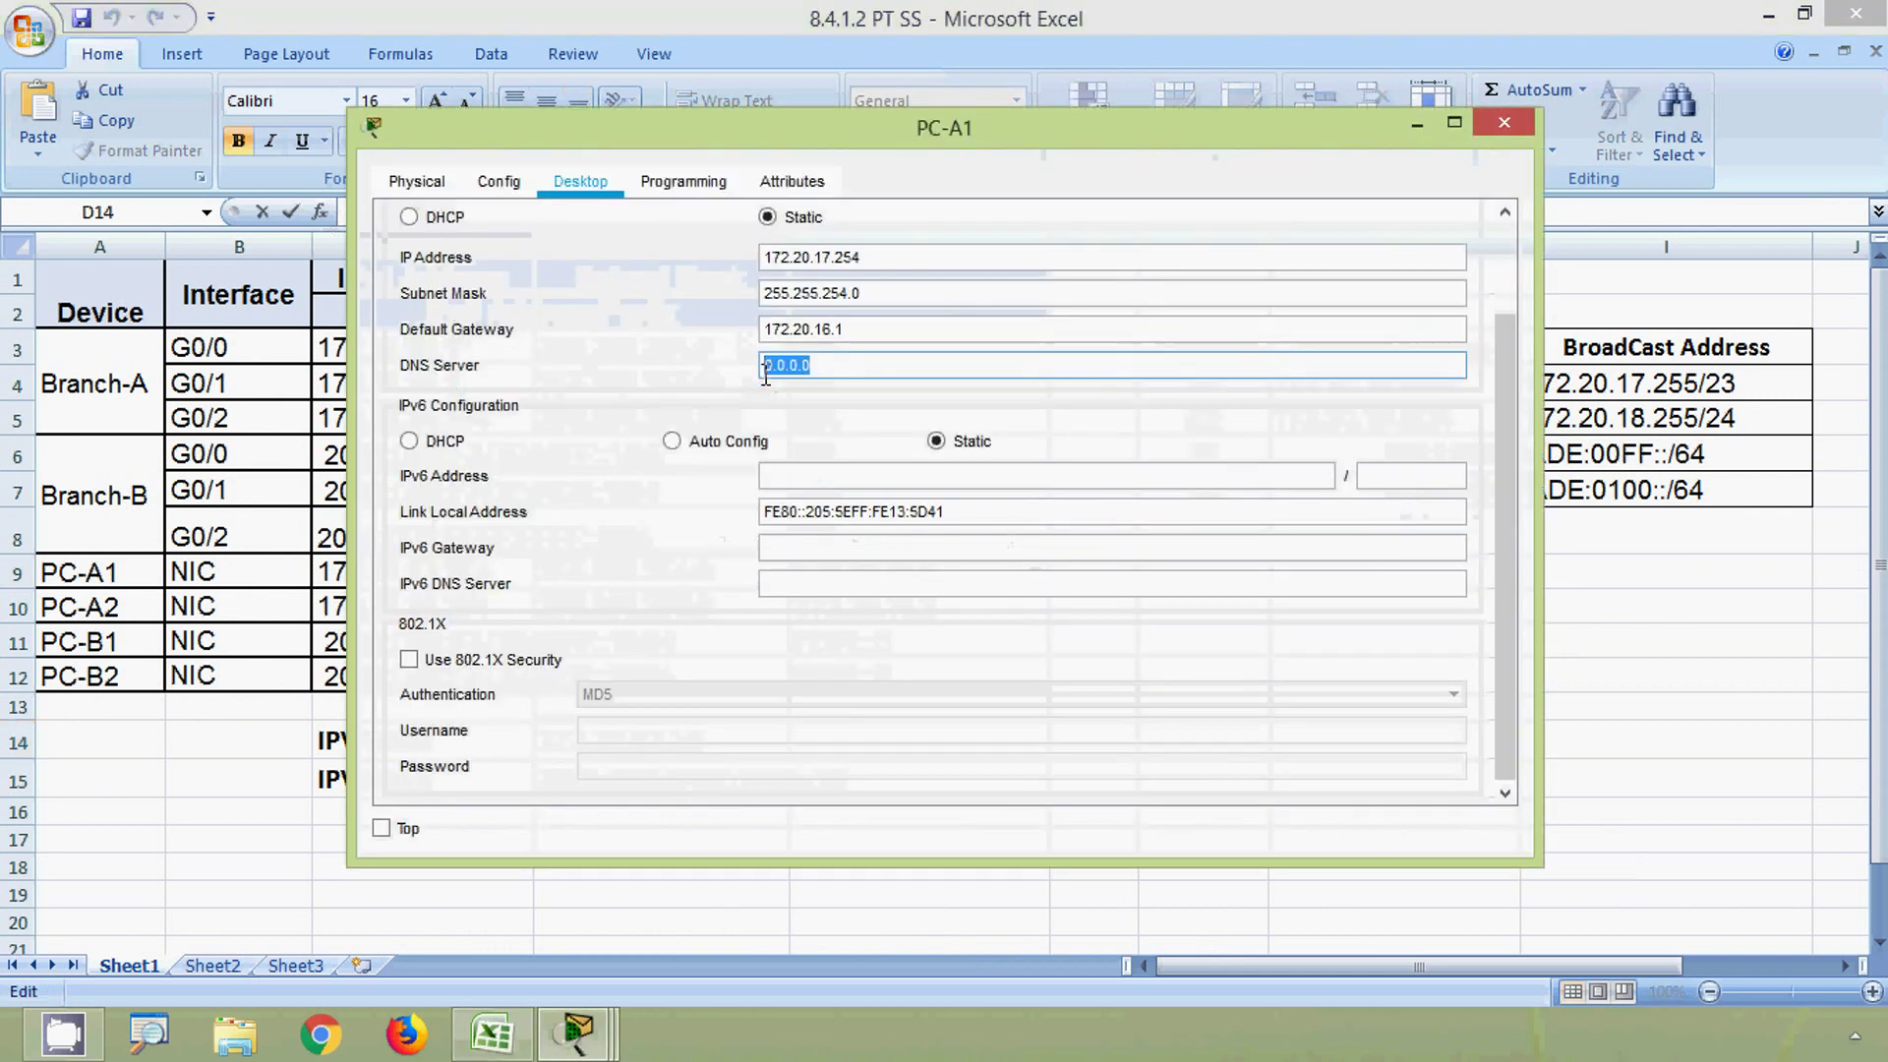
key(ctrl+v)
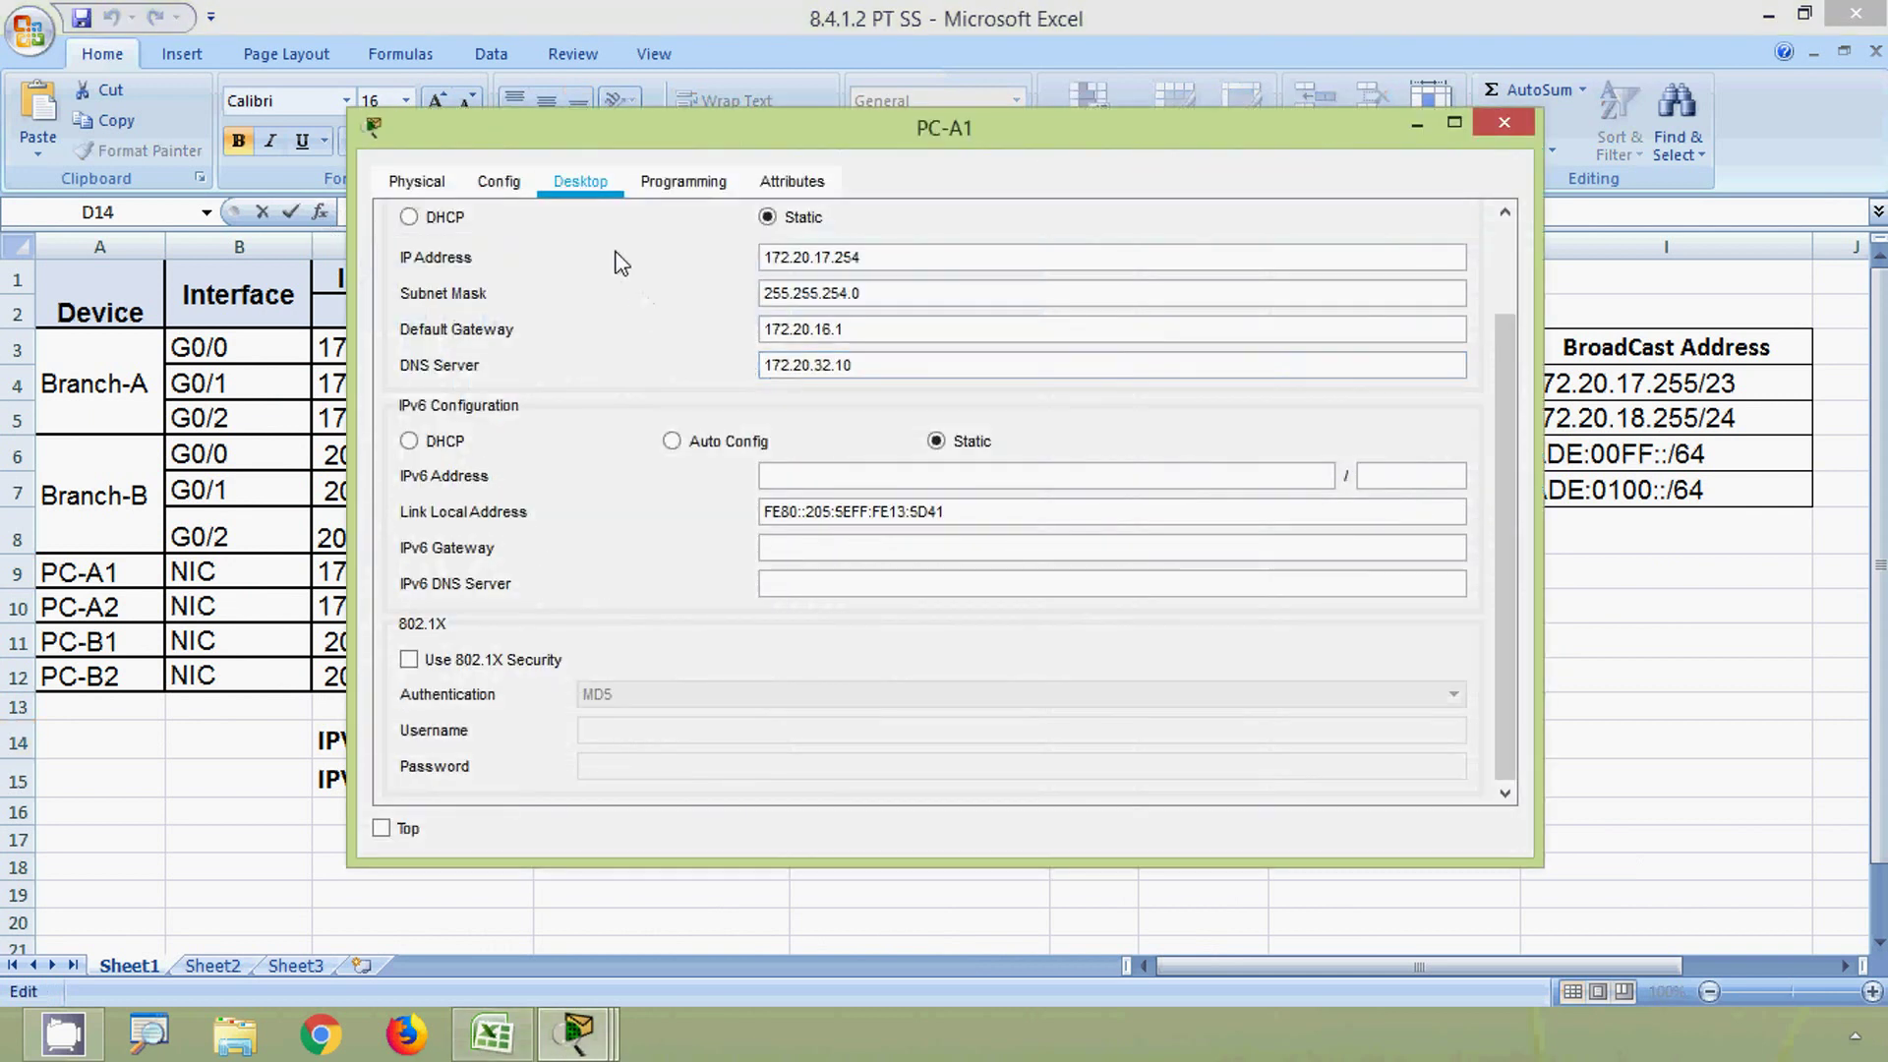
click(1503, 122)
click(1768, 17)
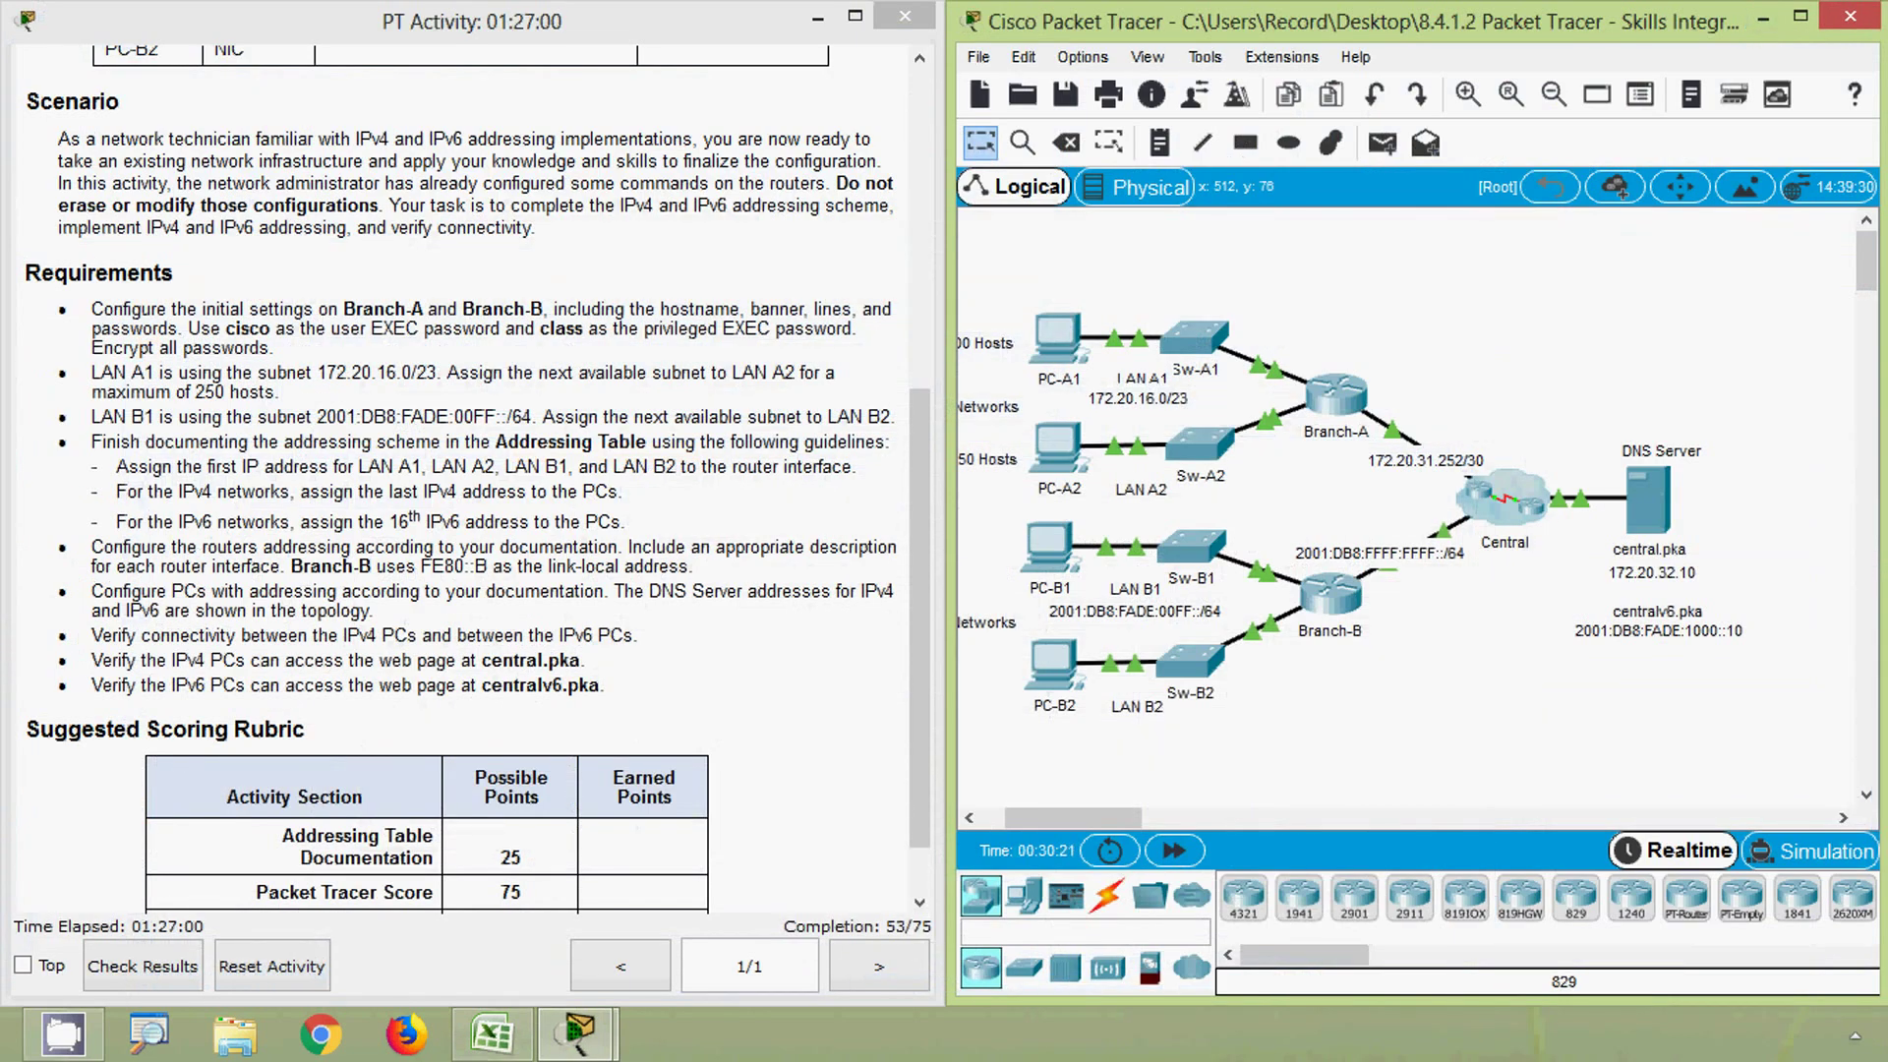
click(1057, 448)
- Open PC-A2's IP Configuration and paste 172.20.18.254 from cell C10 as its IP address
click(492, 1032)
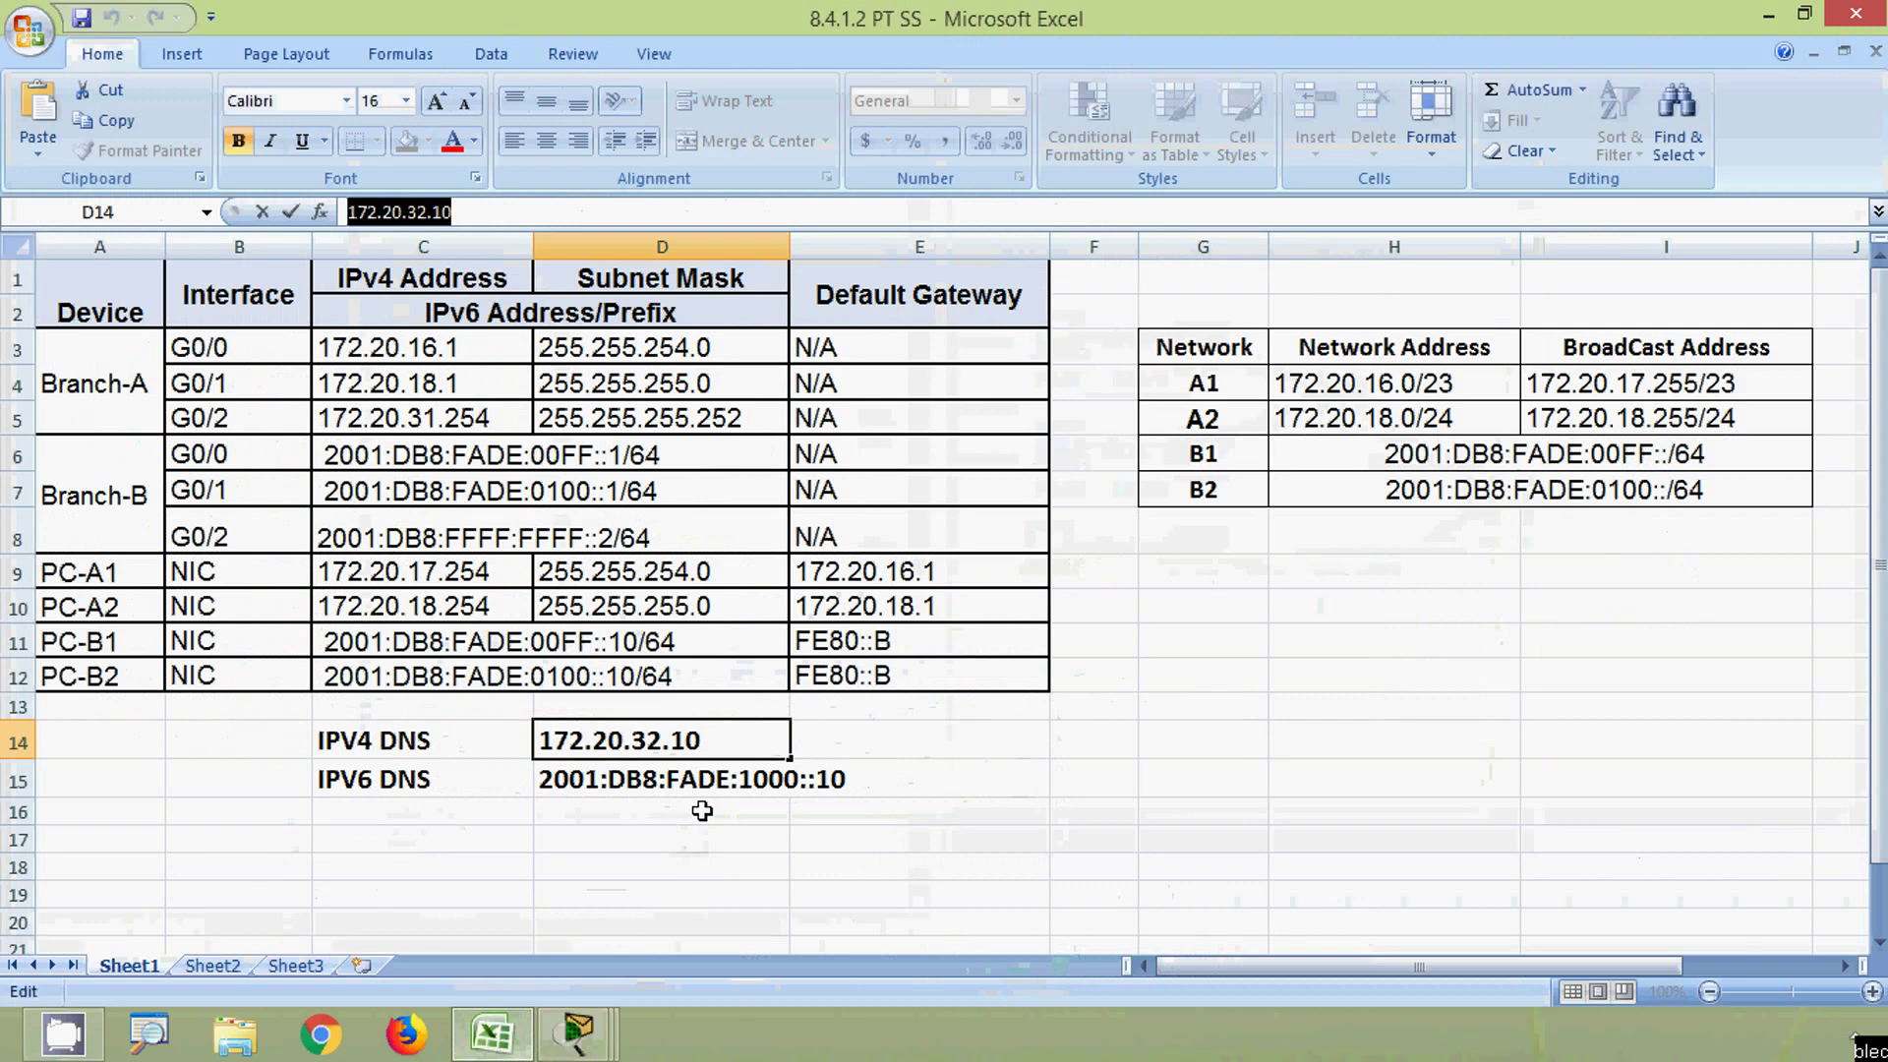
click(580, 183)
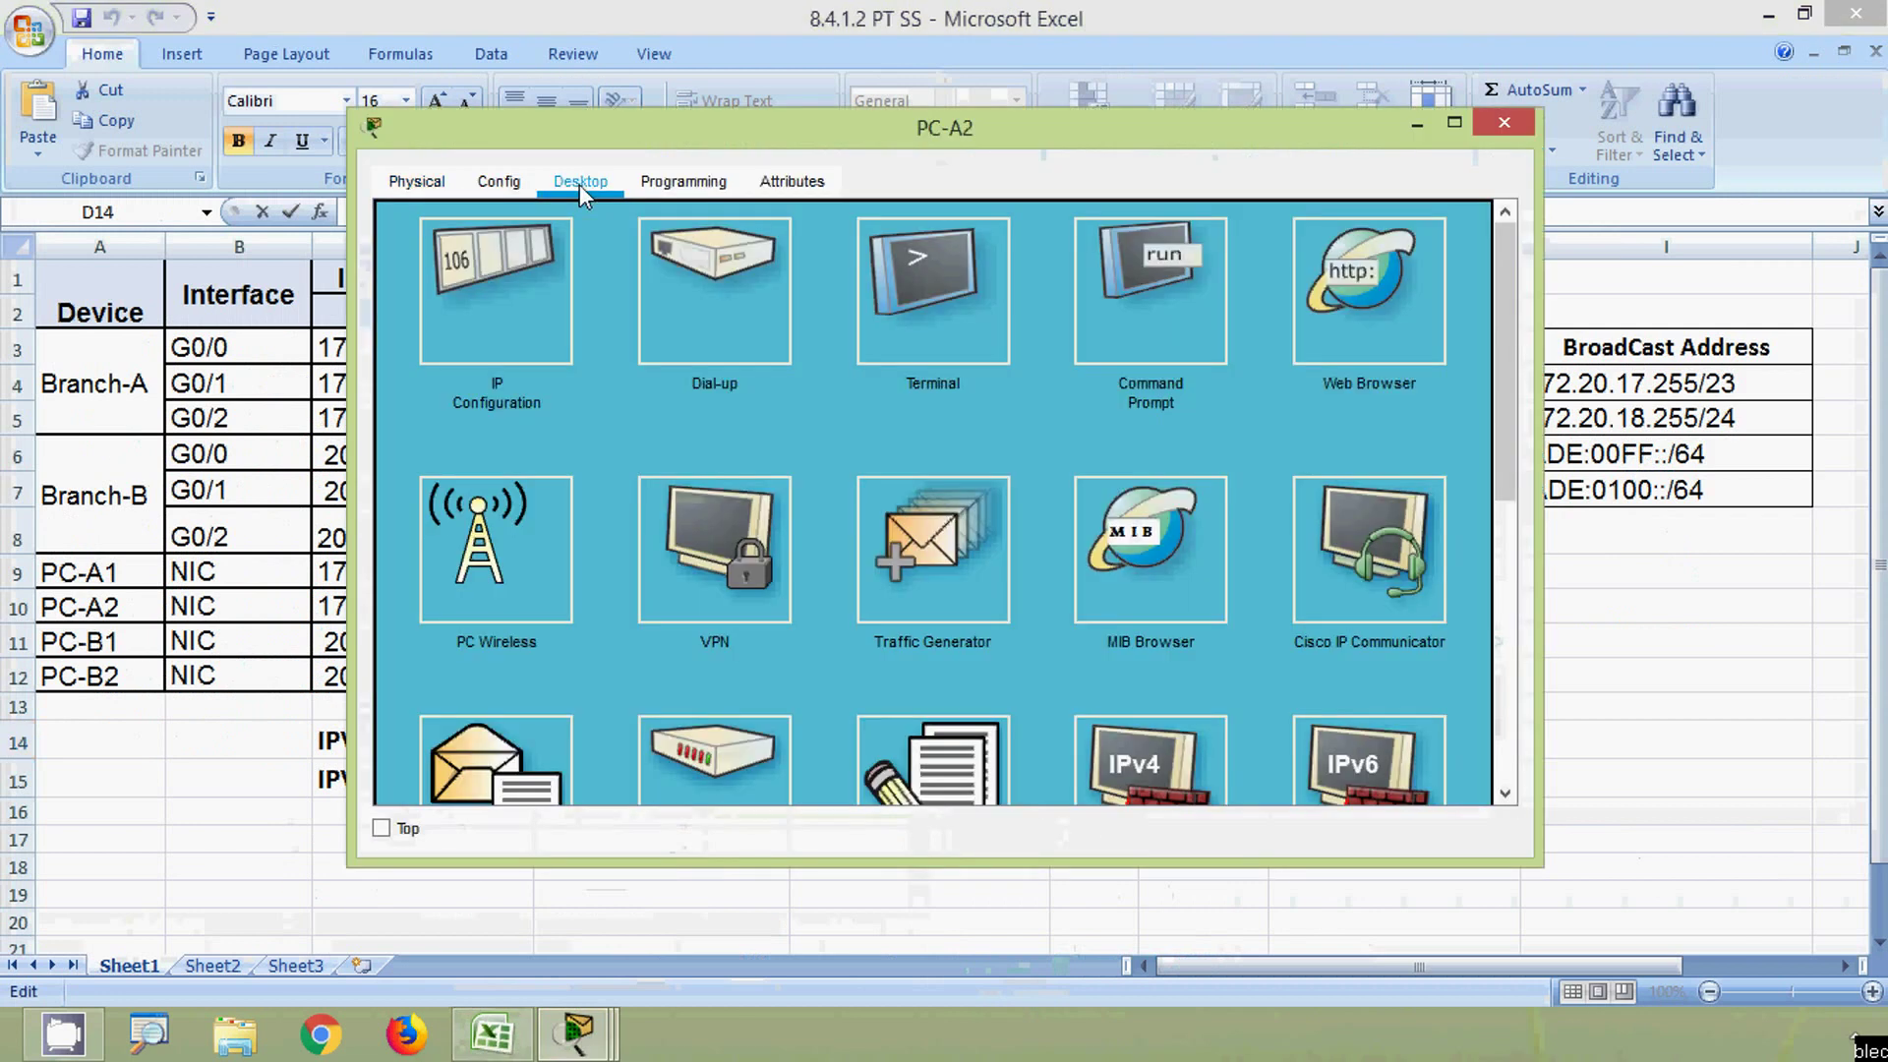
click(522, 281)
click(221, 765)
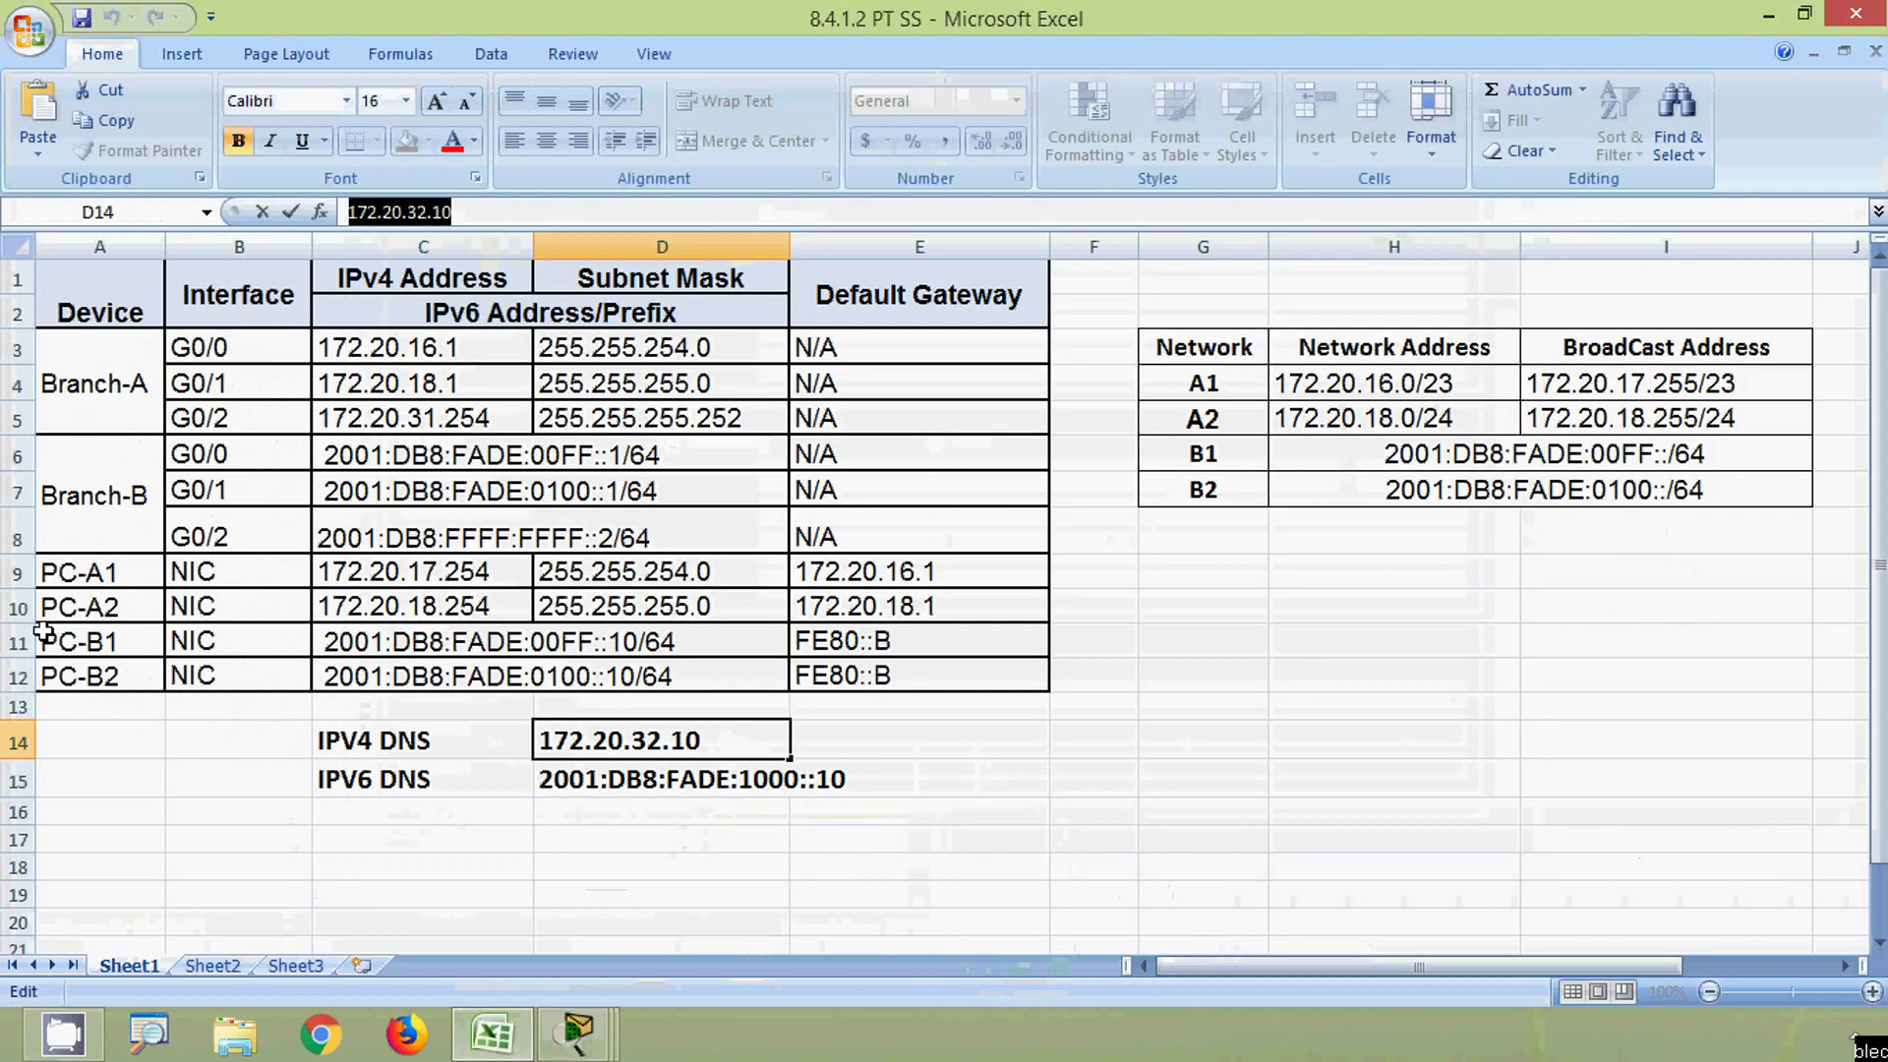
click(14, 608)
click(354, 609)
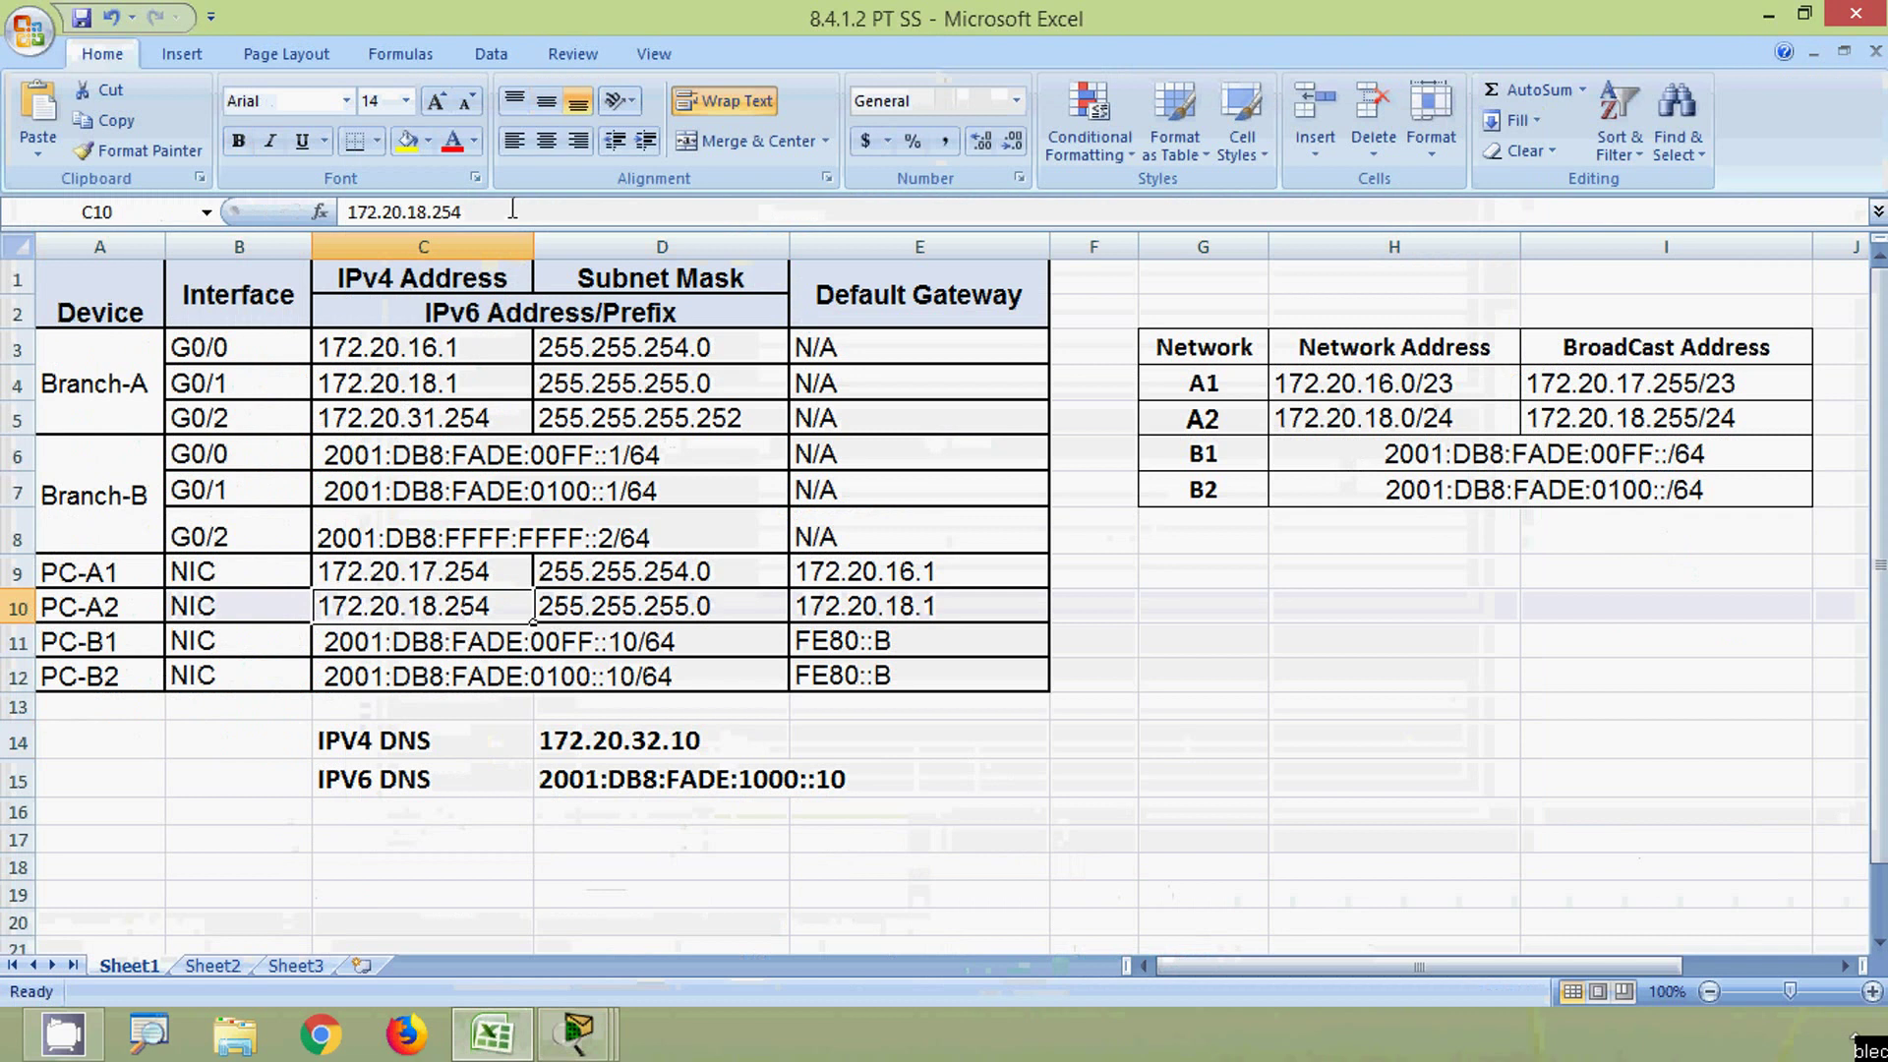
drag(507, 212, 337, 211)
key(alt+Tab)
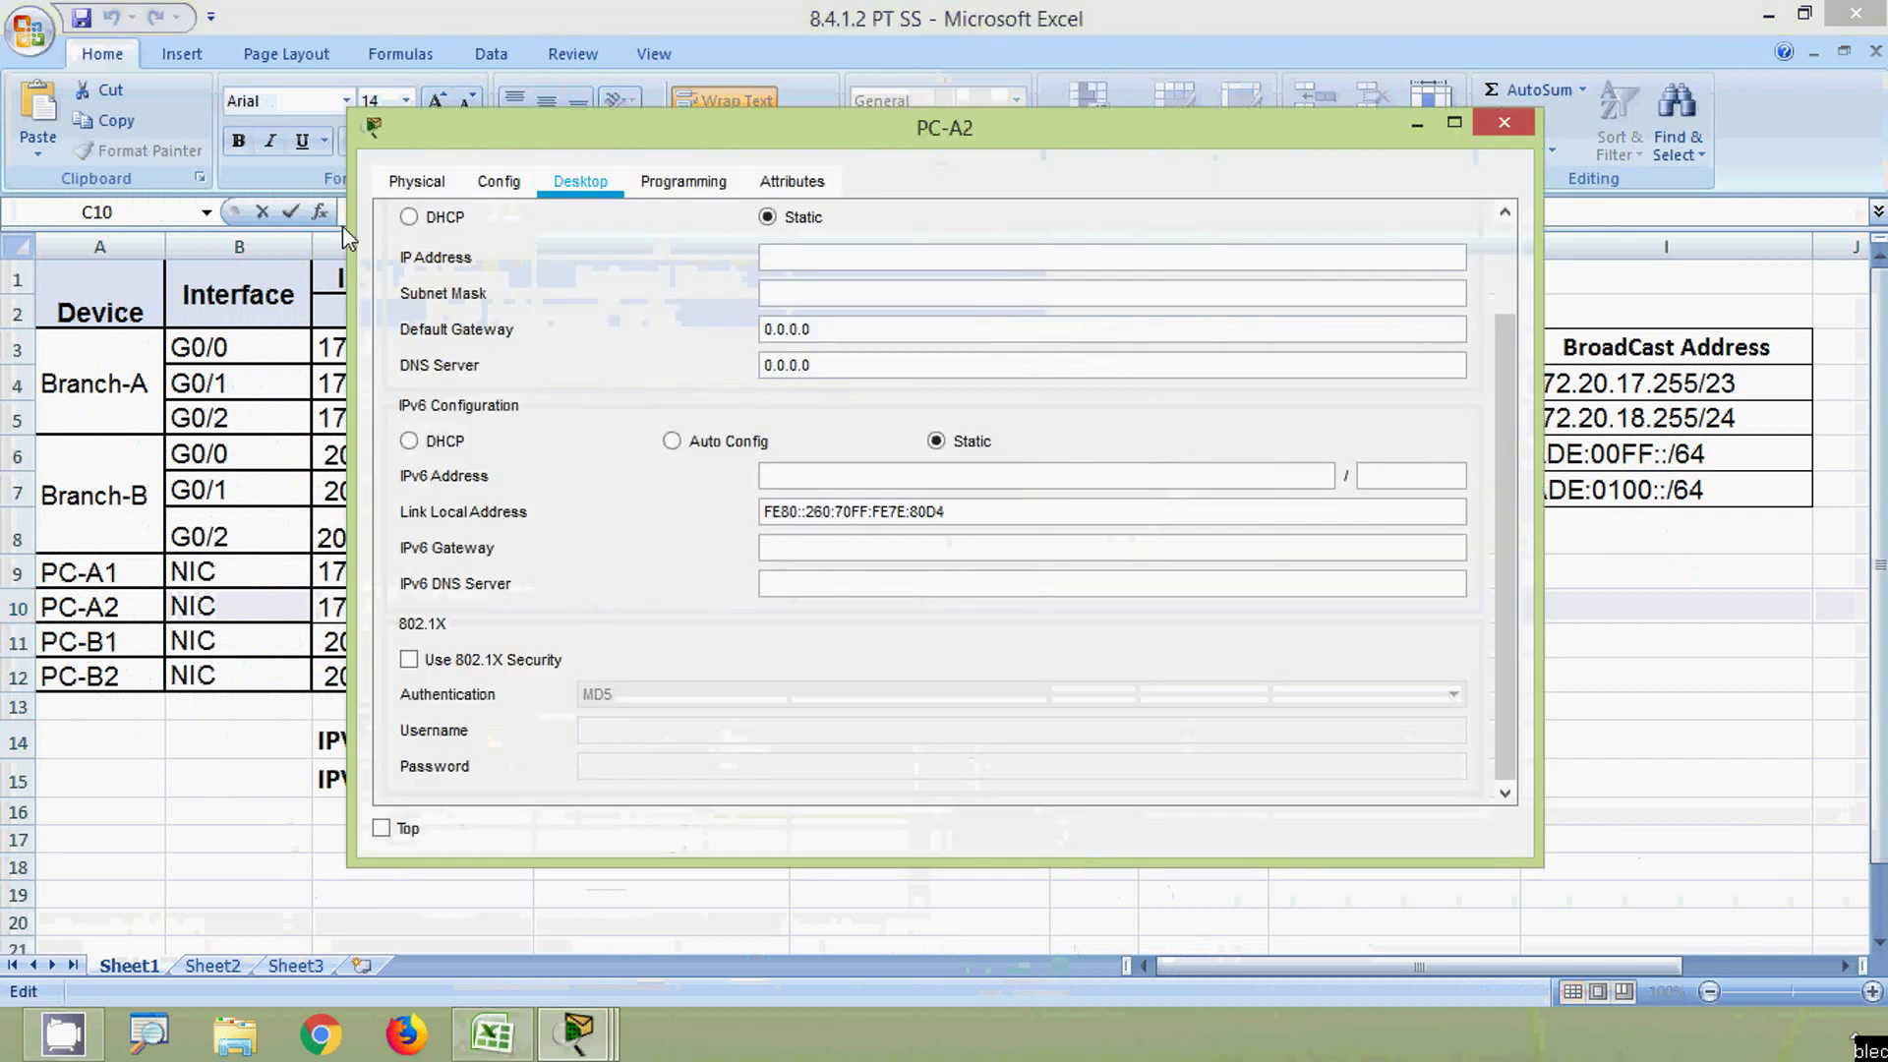
click(838, 261)
text(172.20.18.254)
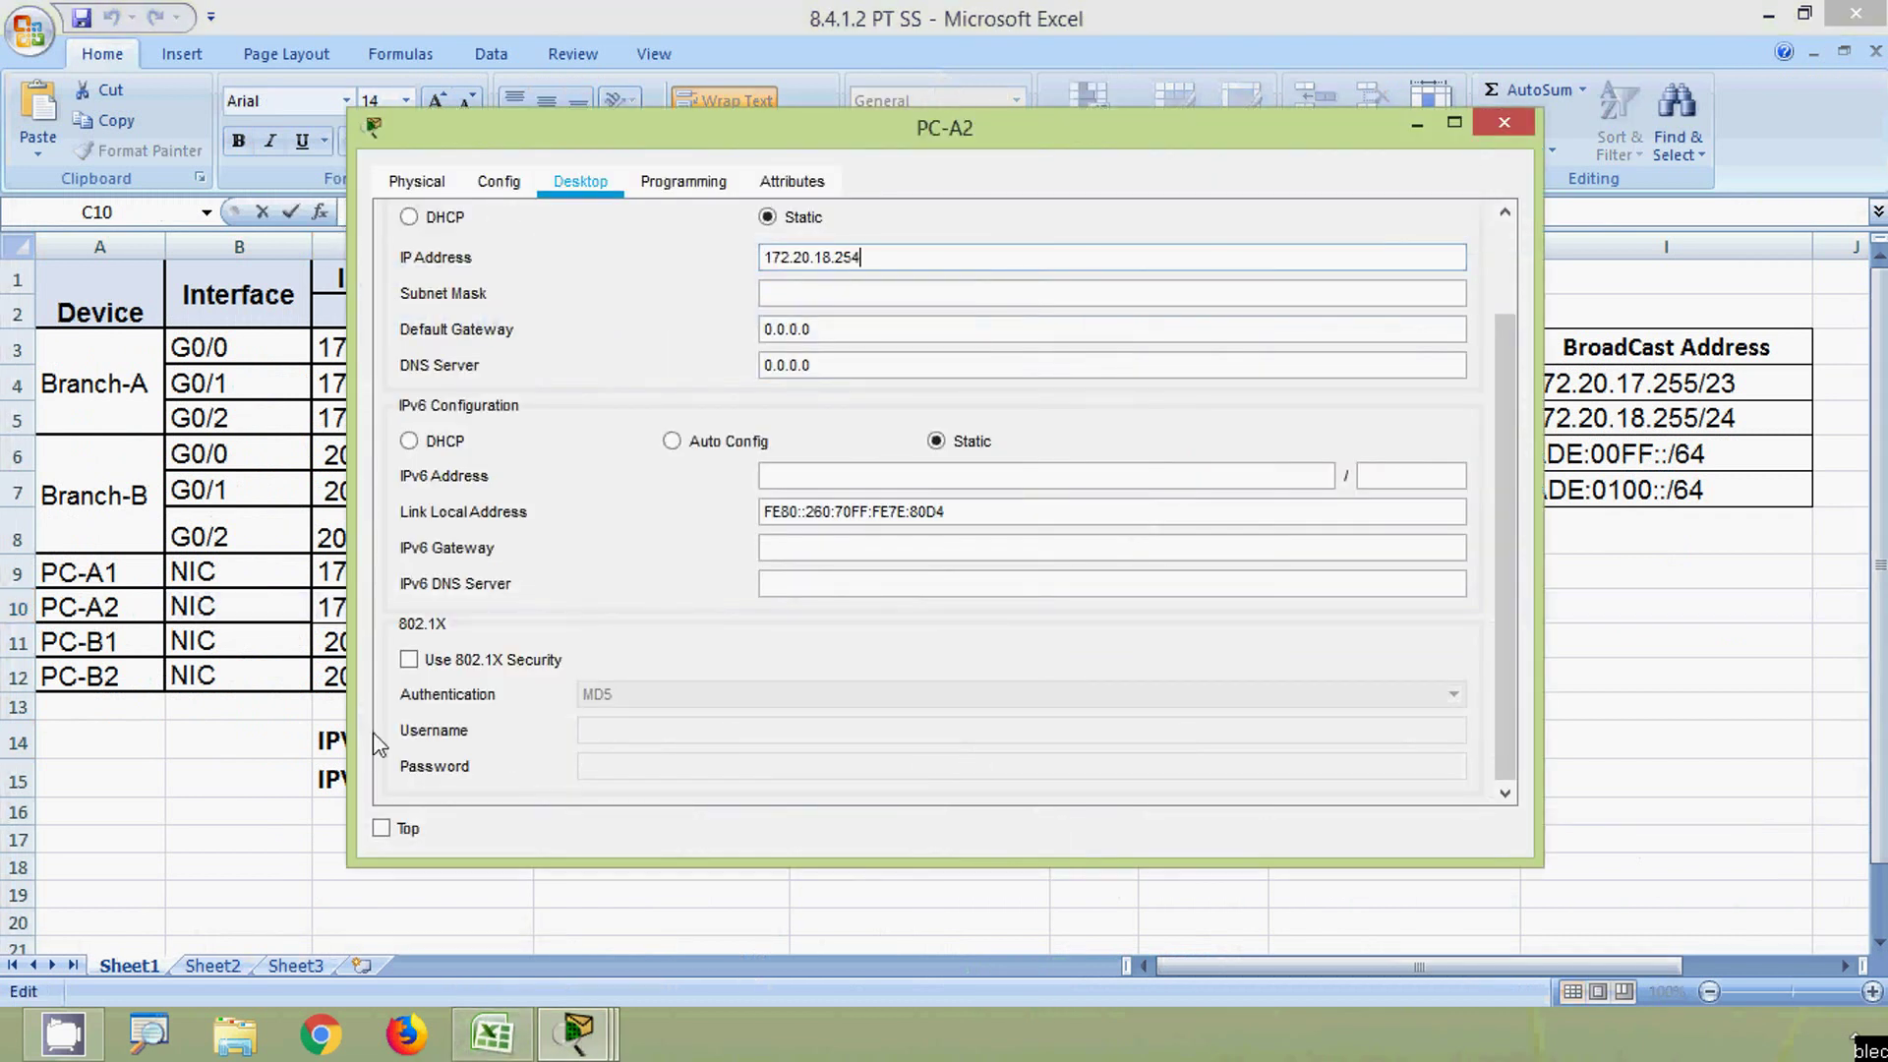
- Set PC-A2's subnet mask to 255.255.255.0 from cell D10
click(240, 749)
click(556, 609)
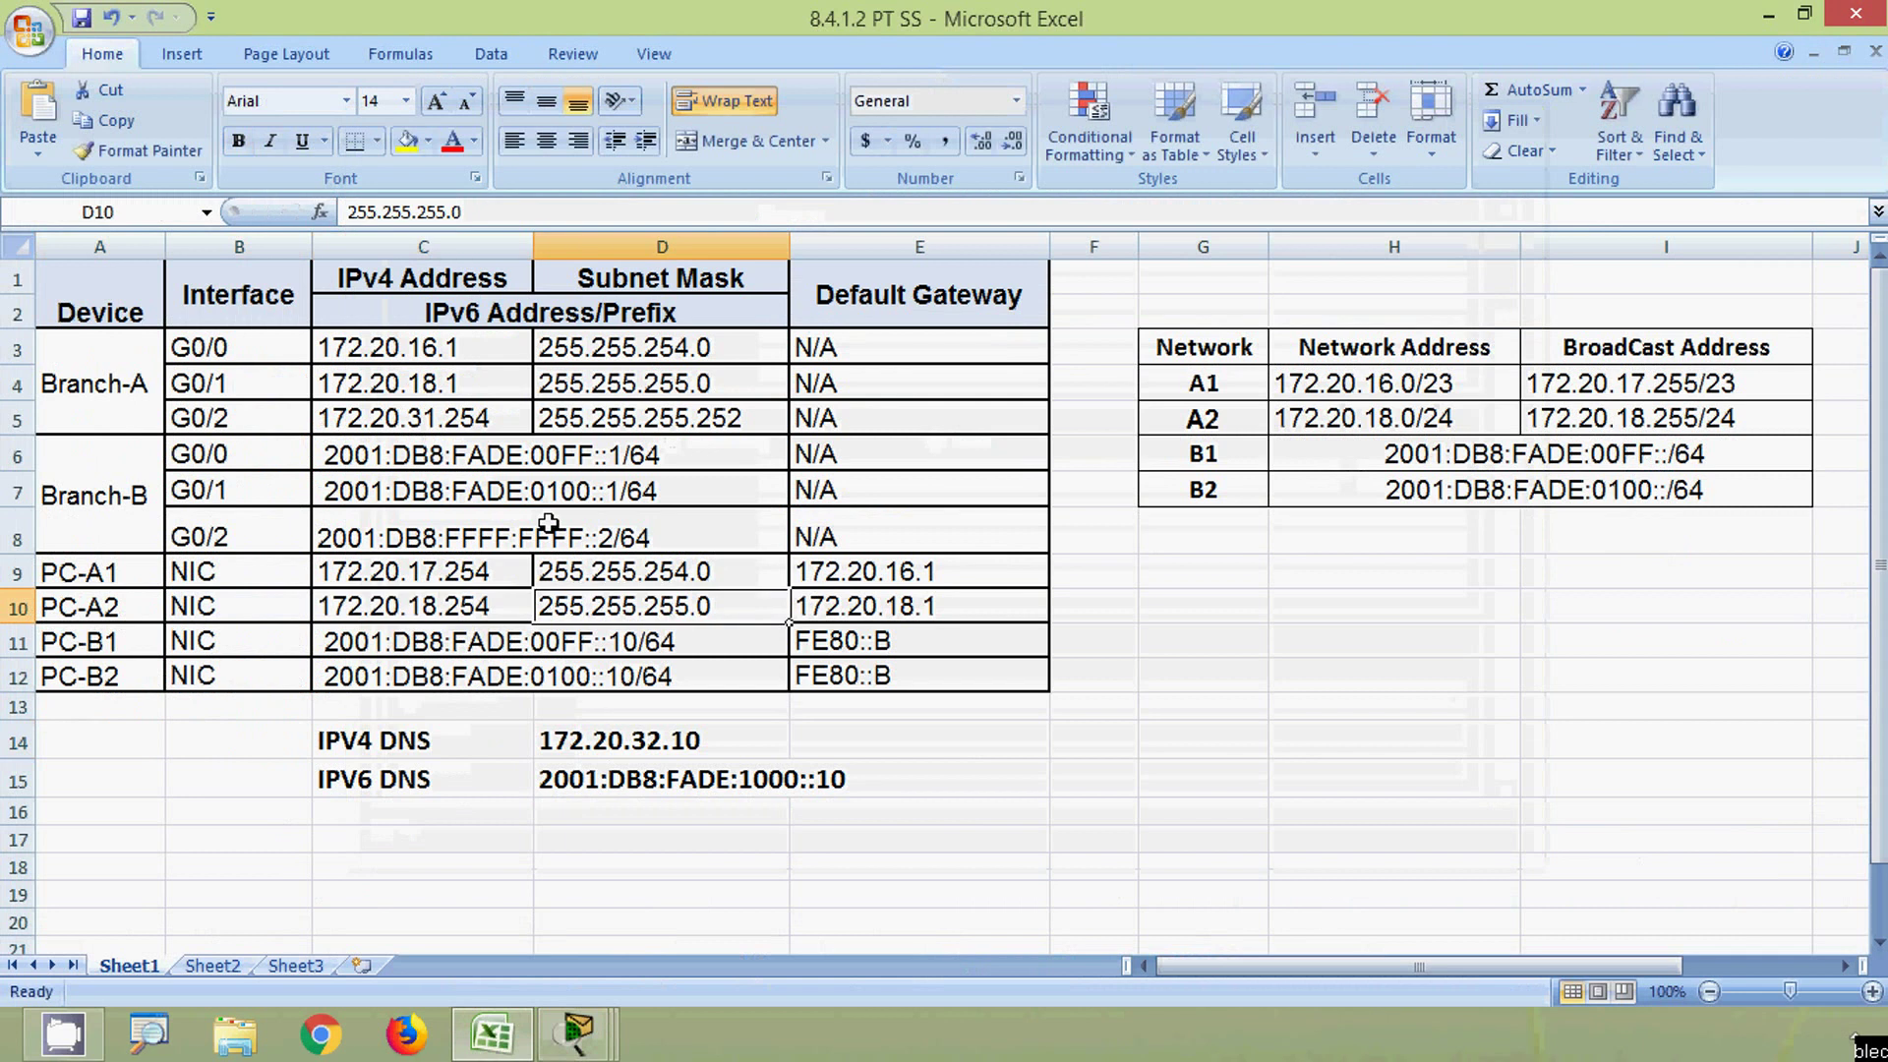
drag(481, 218, 339, 213)
key(ctrl+c)
key(alt+Tab)
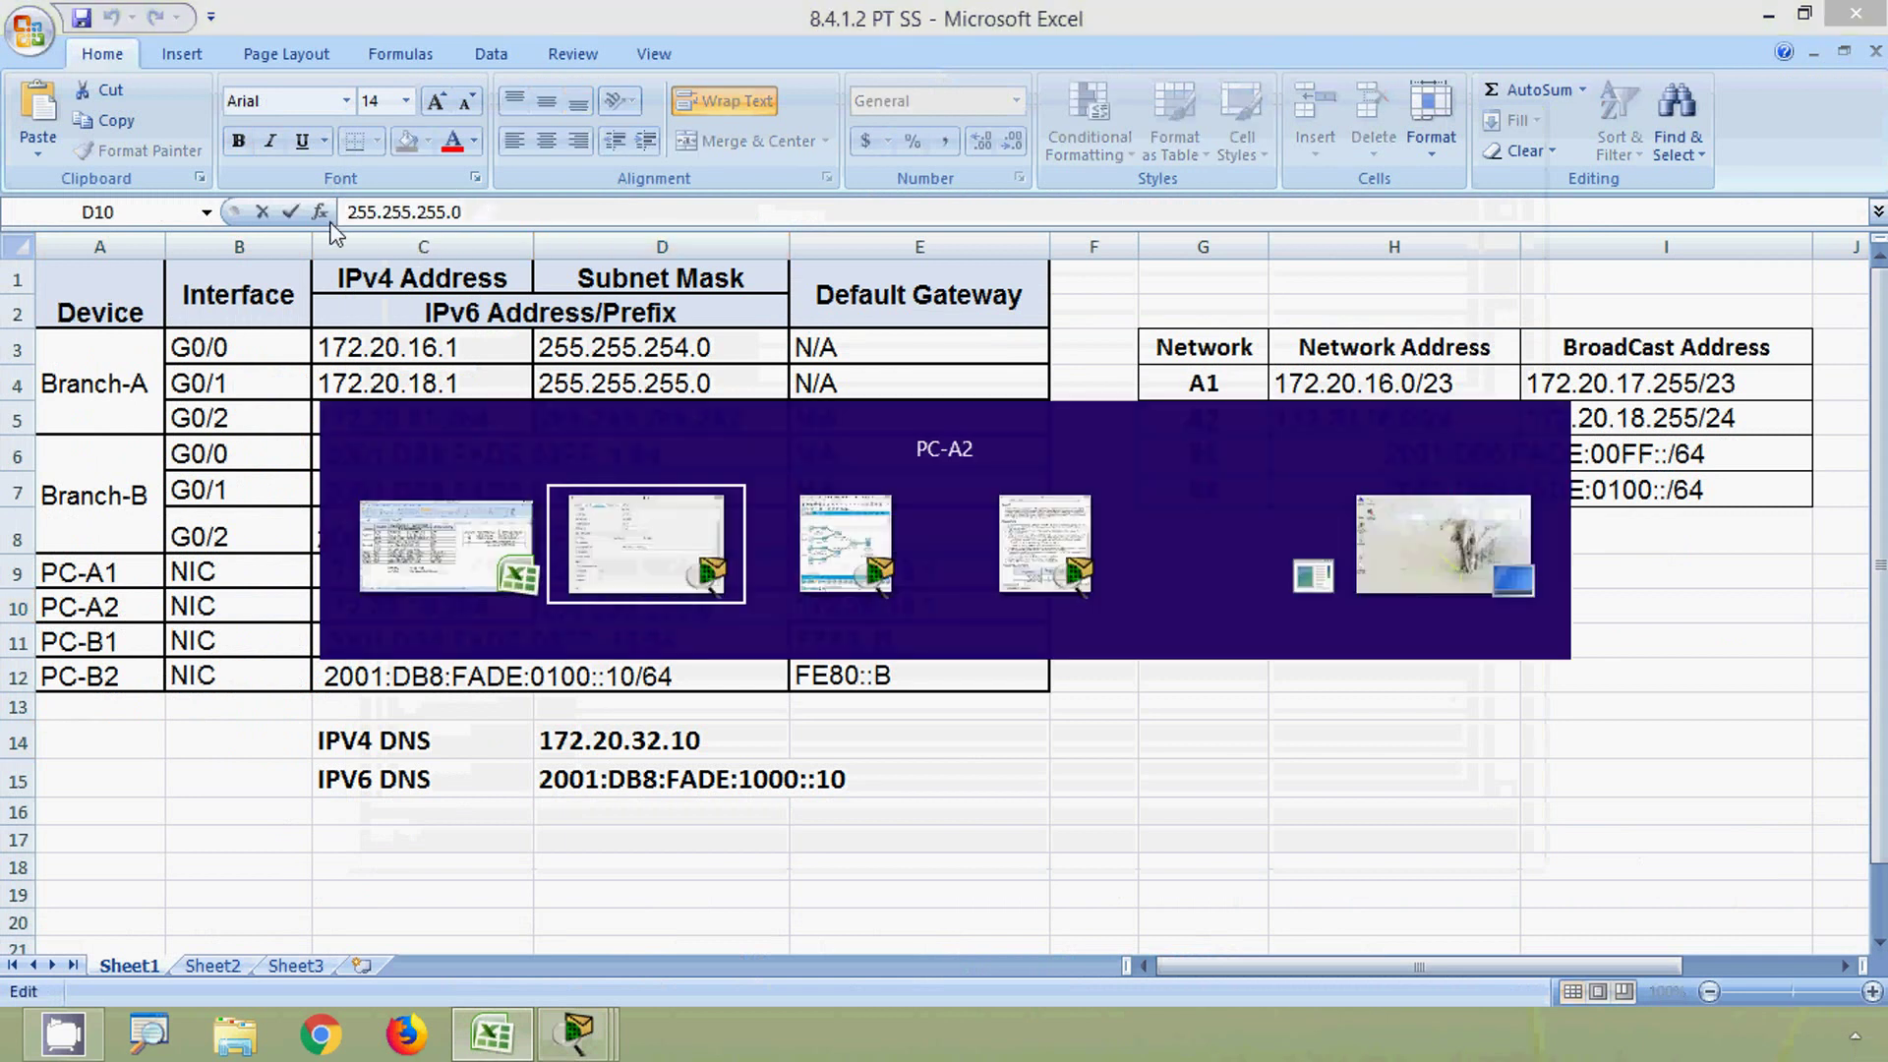
drag(876, 292, 629, 295)
key(ctrl+v)
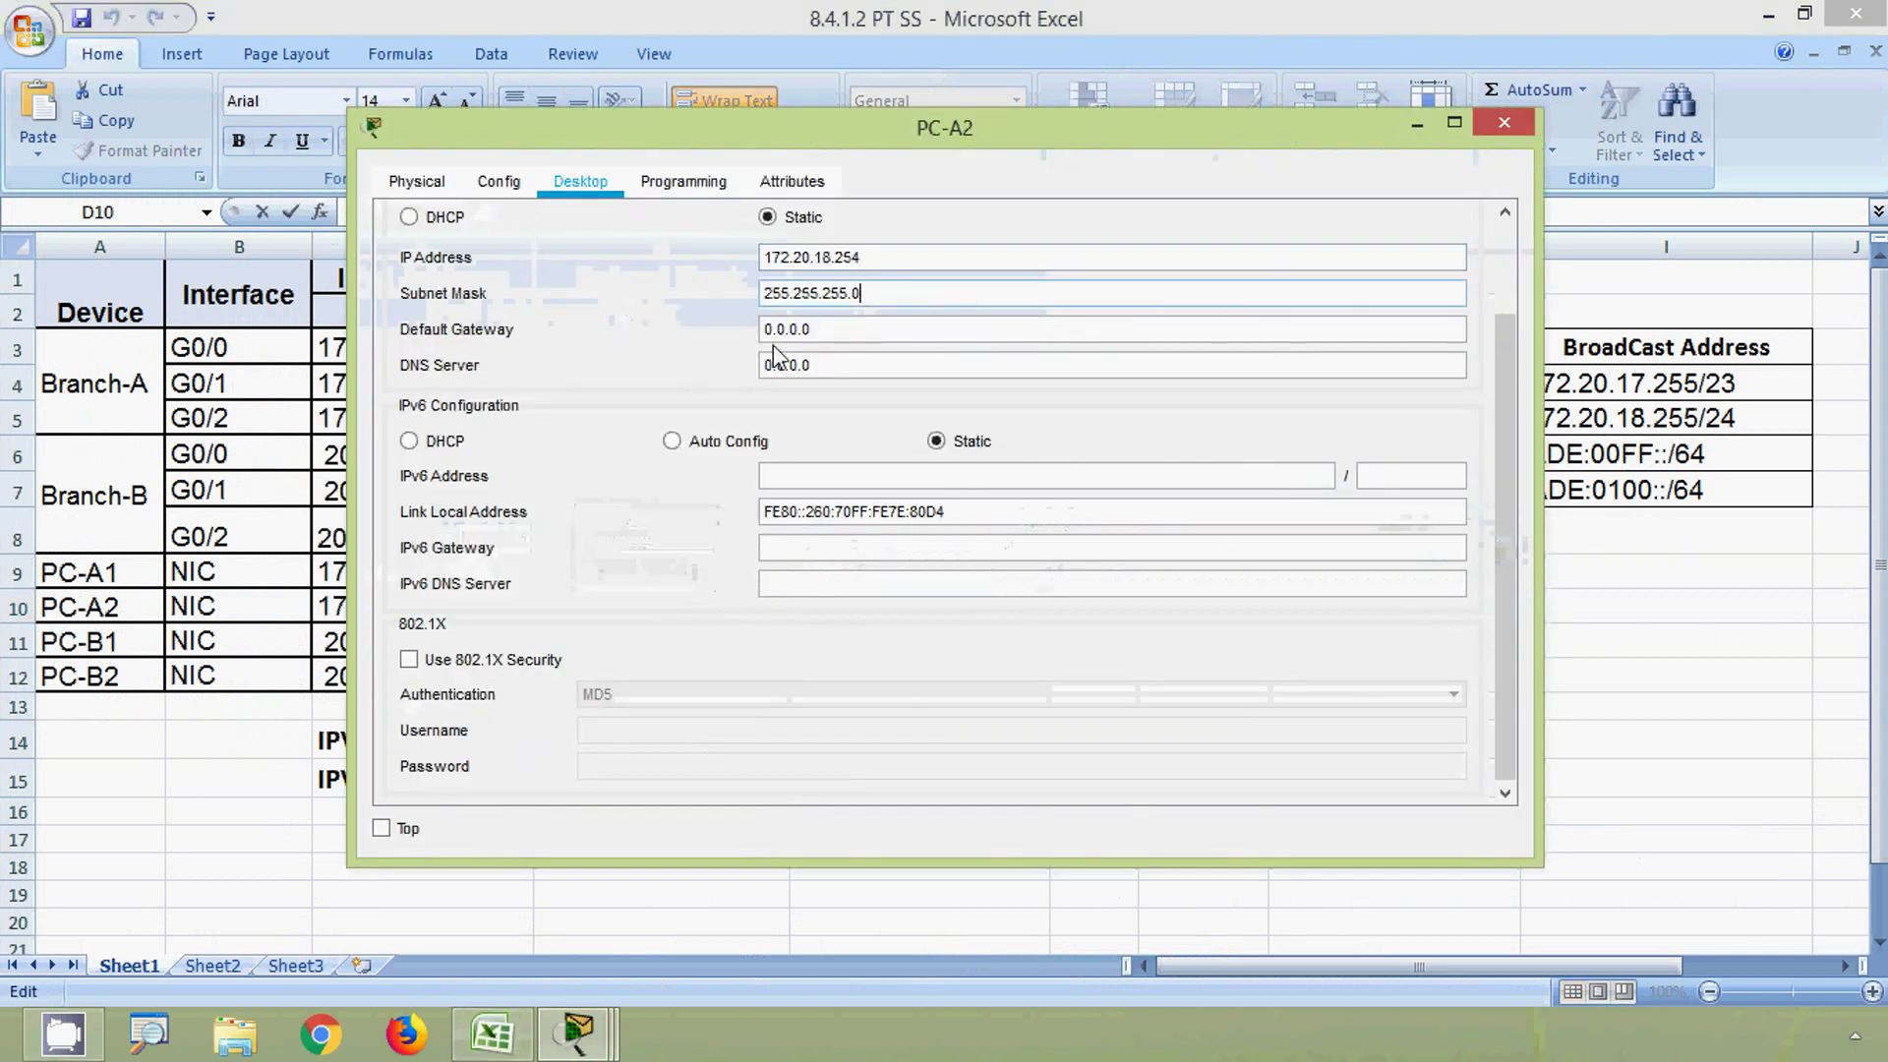
- Set PC-A2's default gateway to 172.20.18.1 from cell E10
drag(812, 328, 710, 323)
key(alt+Tab)
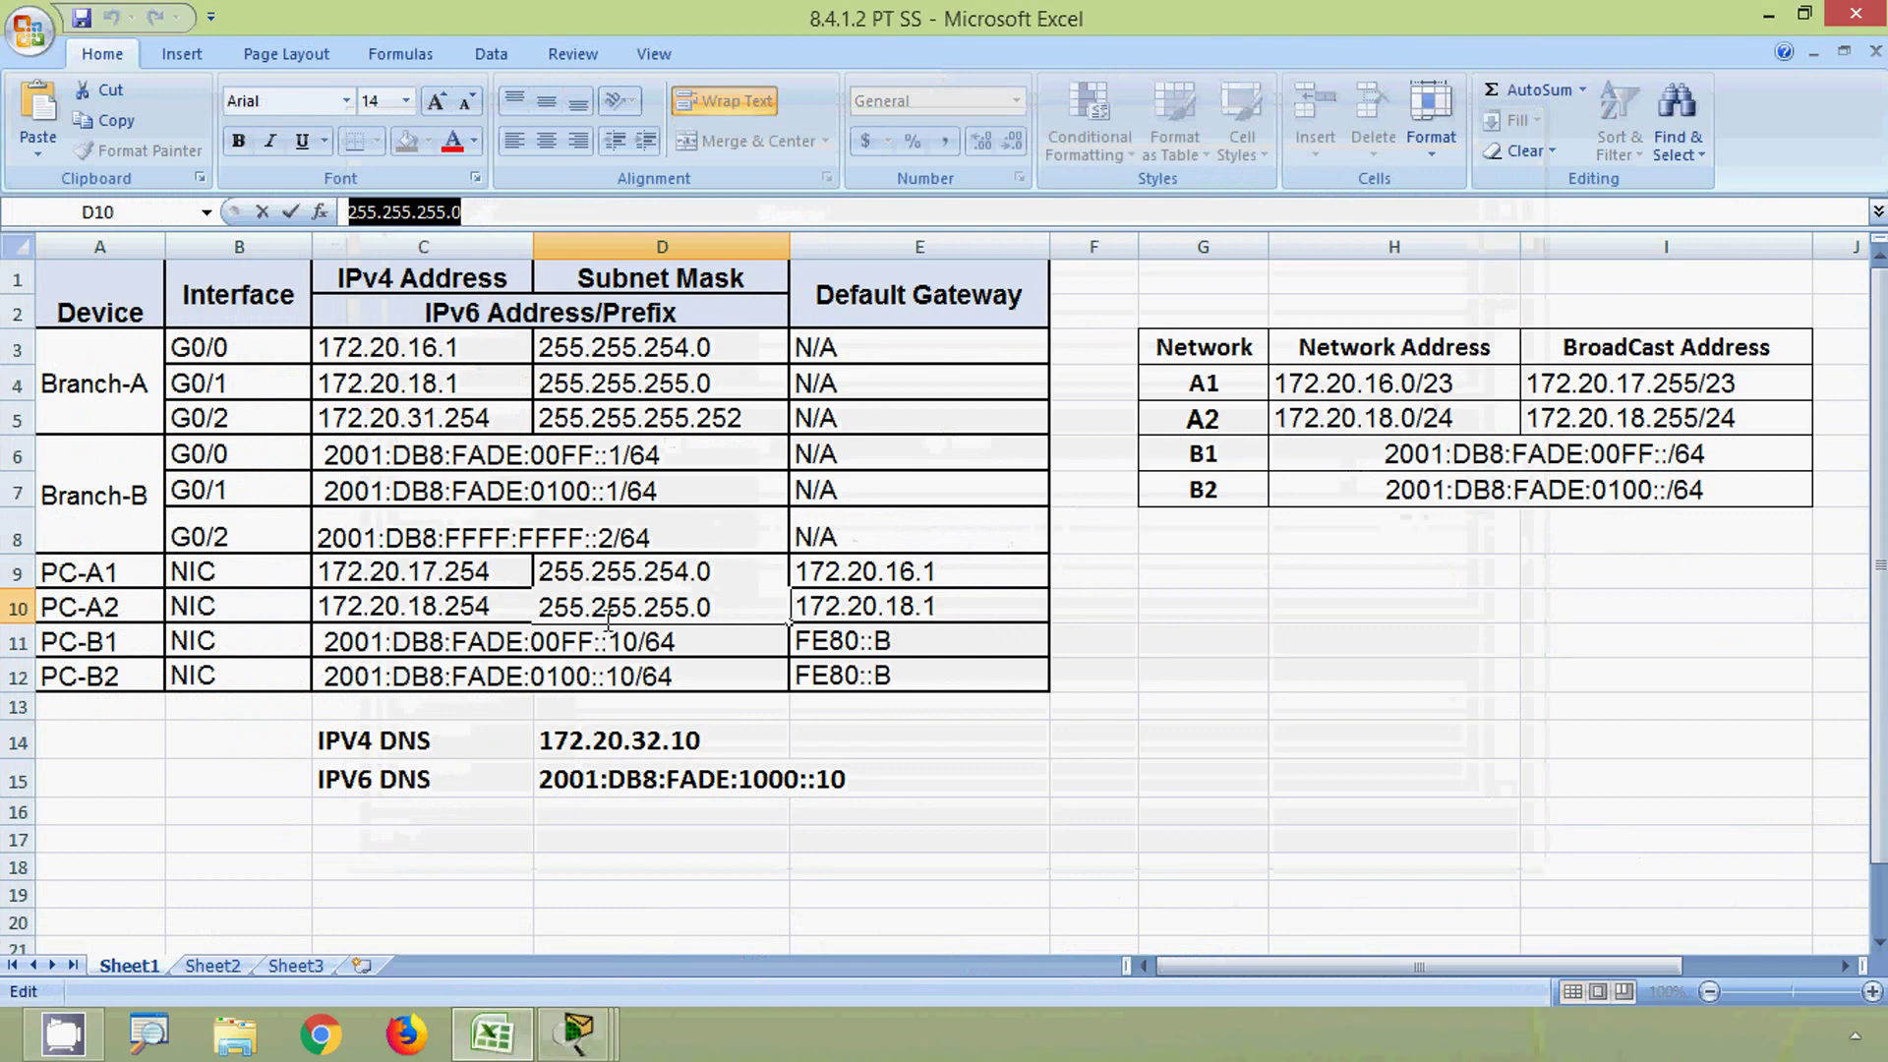
click(853, 617)
drag(457, 211, 344, 214)
key(ctrl+c)
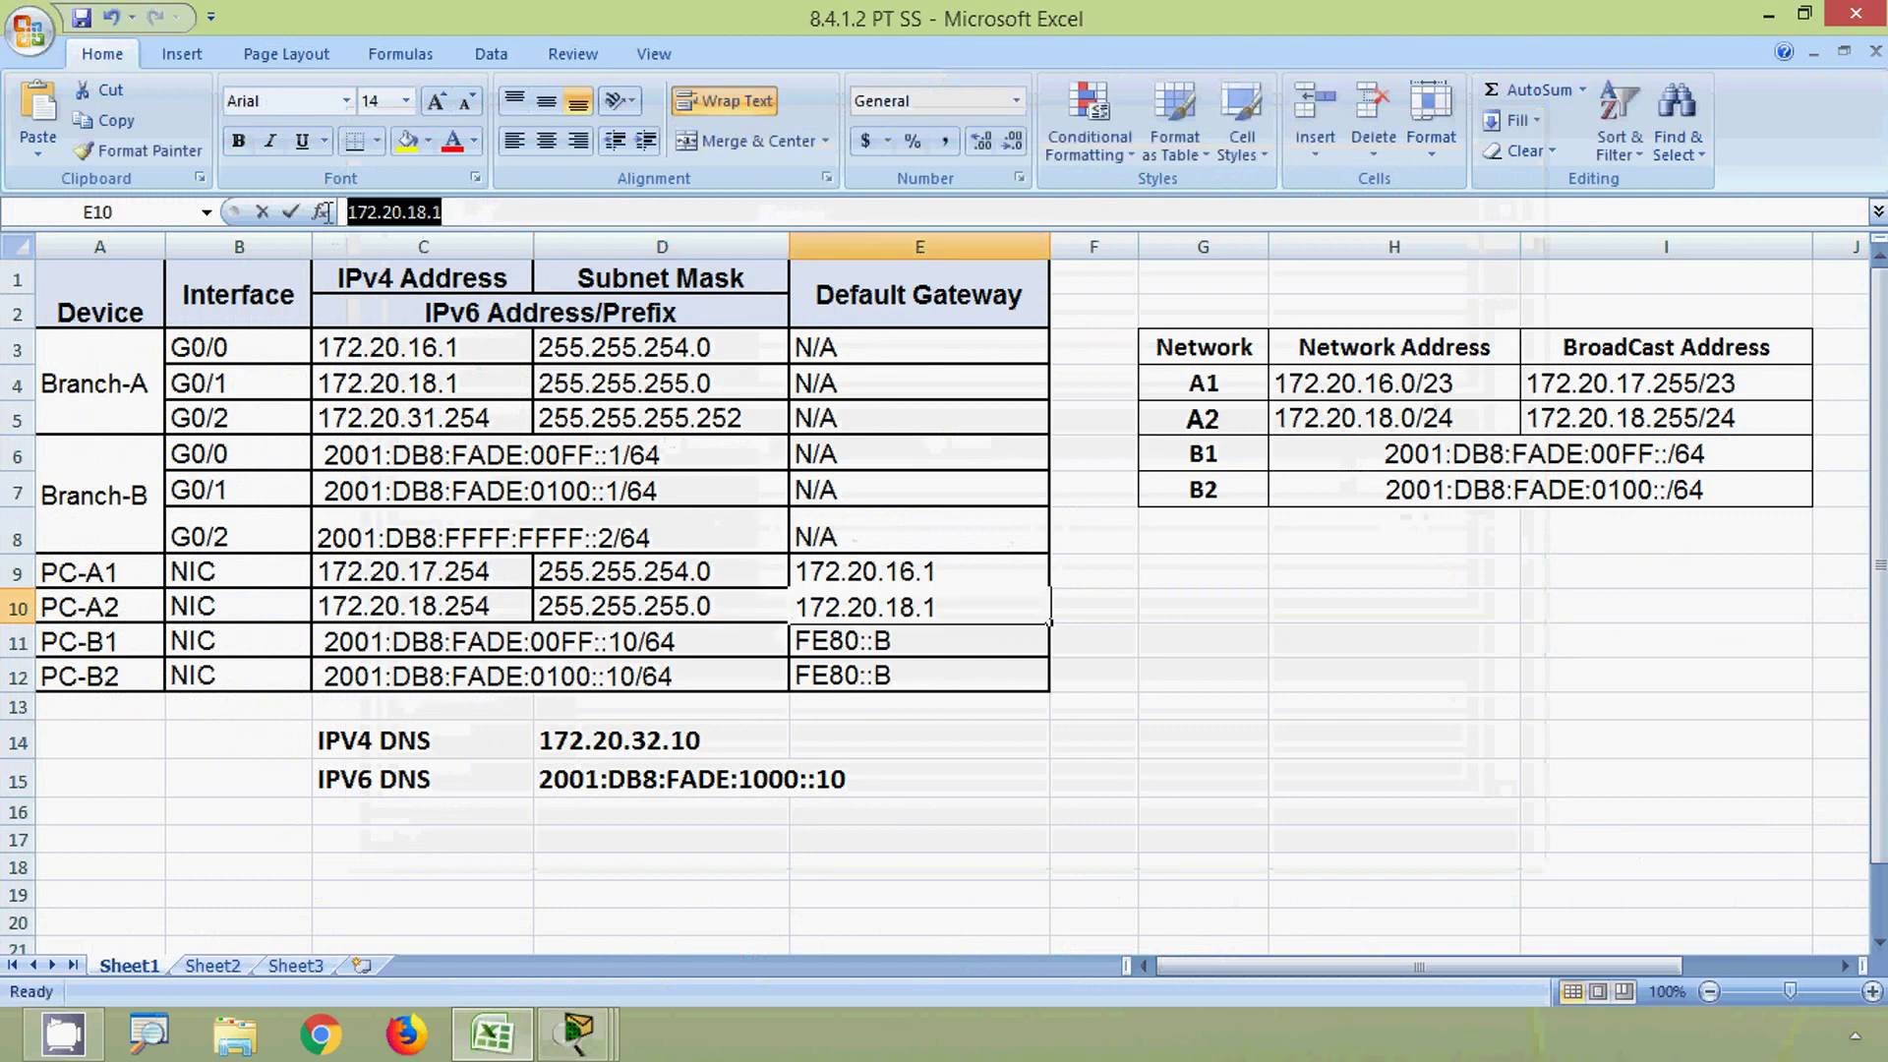
key(alt+Tab)
key(ctrl+v)
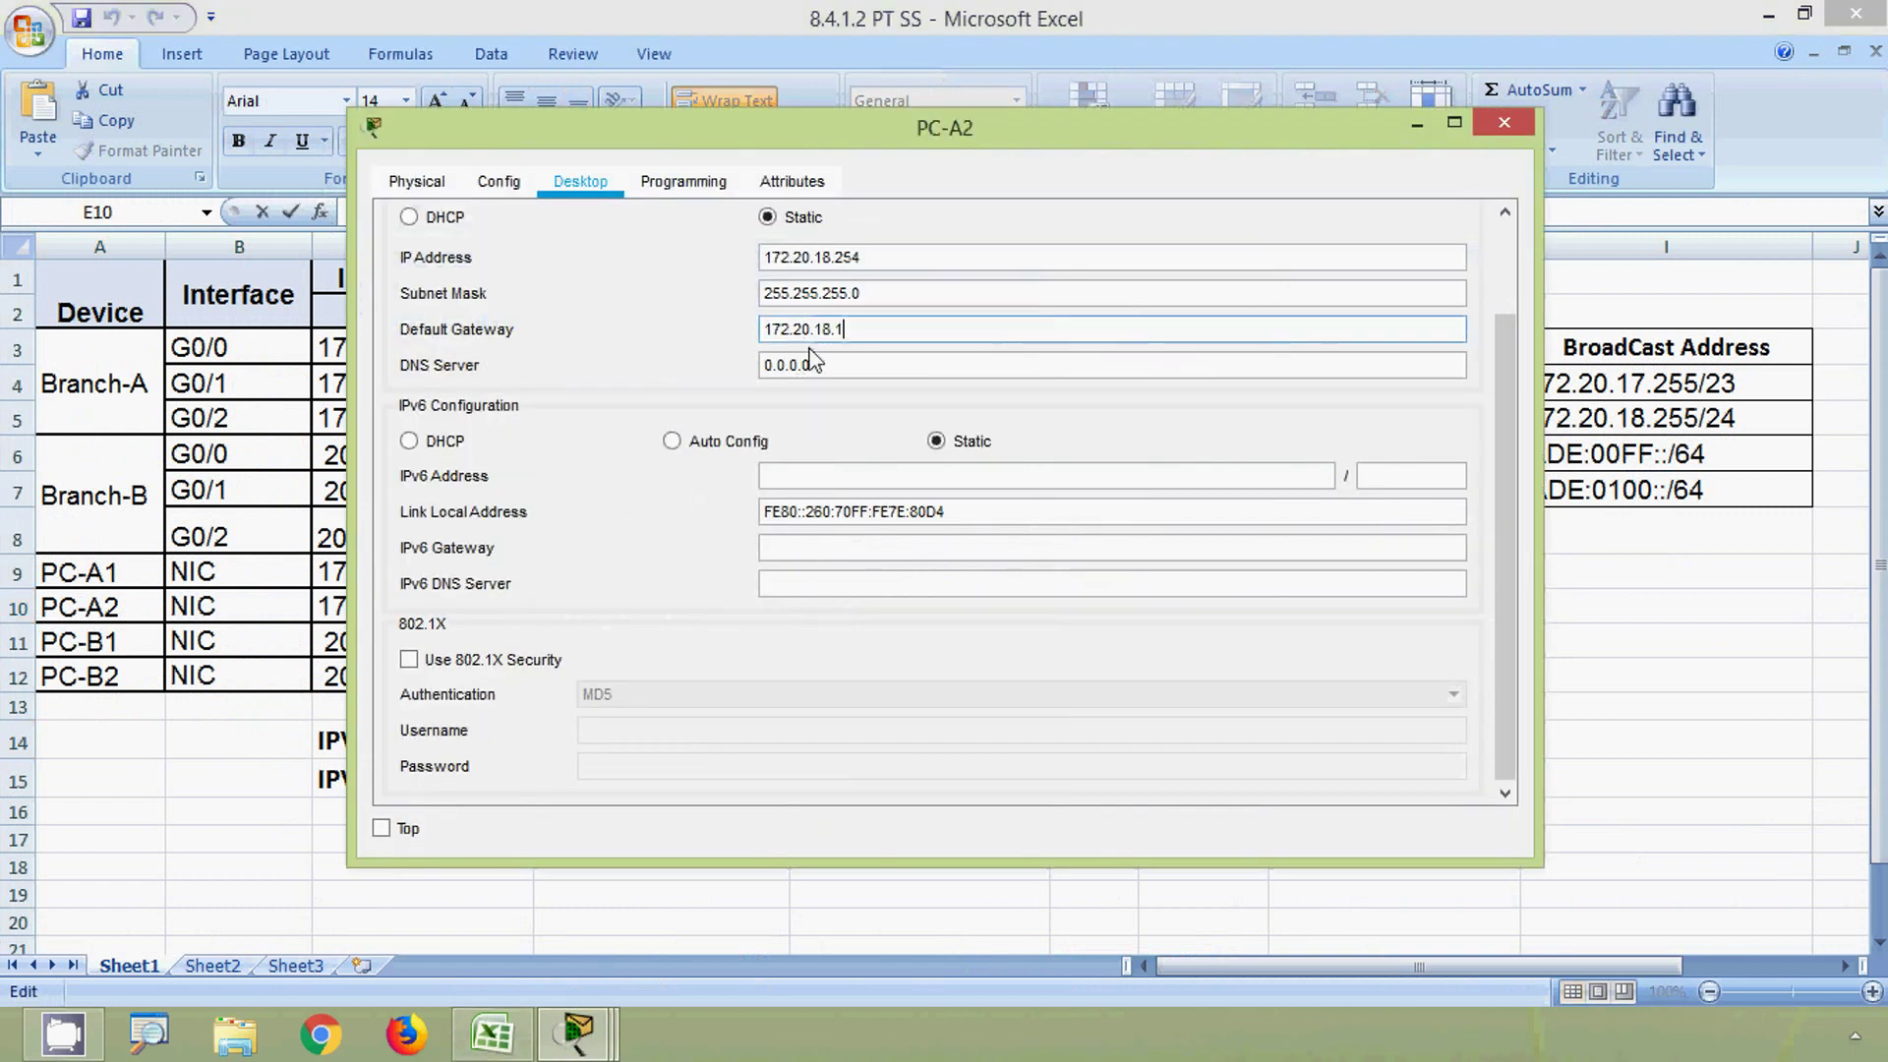
- Set PC-A2's DNS server to 172.20.32.10, then close its window and minimize Excel
double_click(829, 361)
key(alt+Tab)
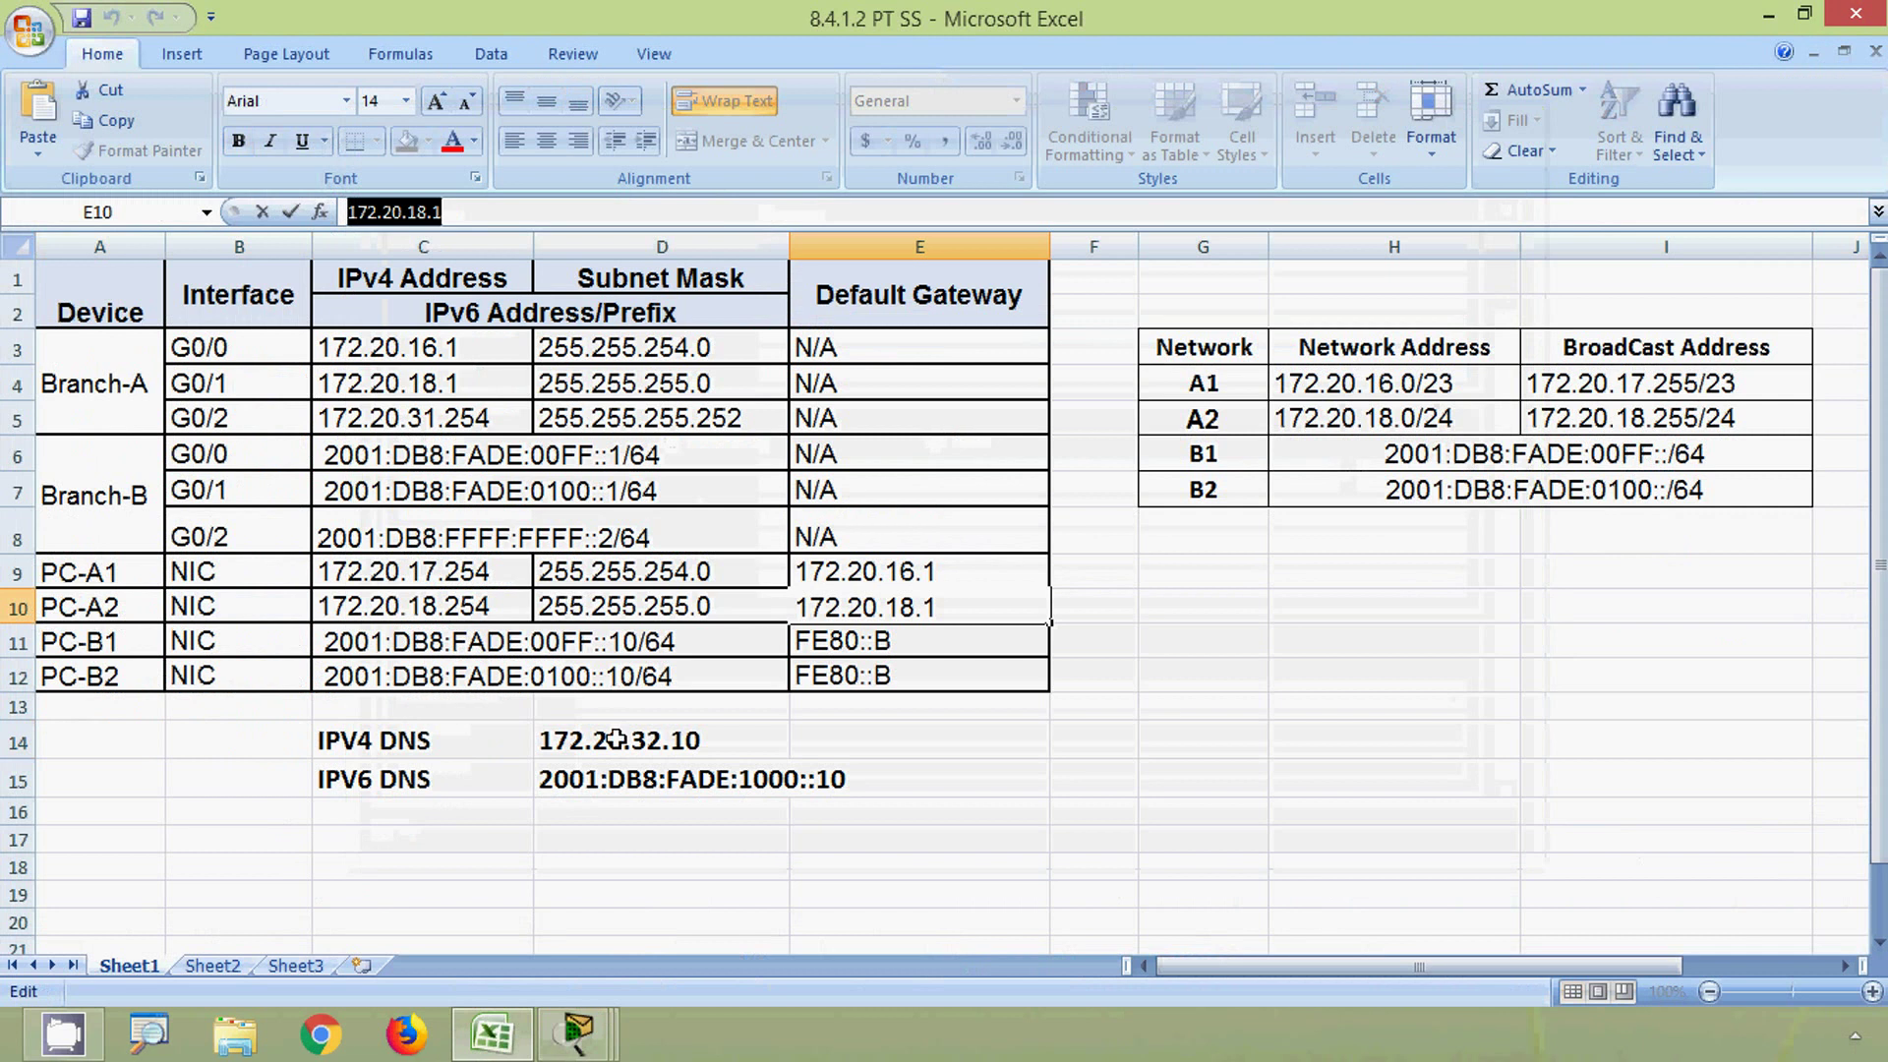
click(616, 741)
drag(474, 212, 346, 212)
key(ctrl+c)
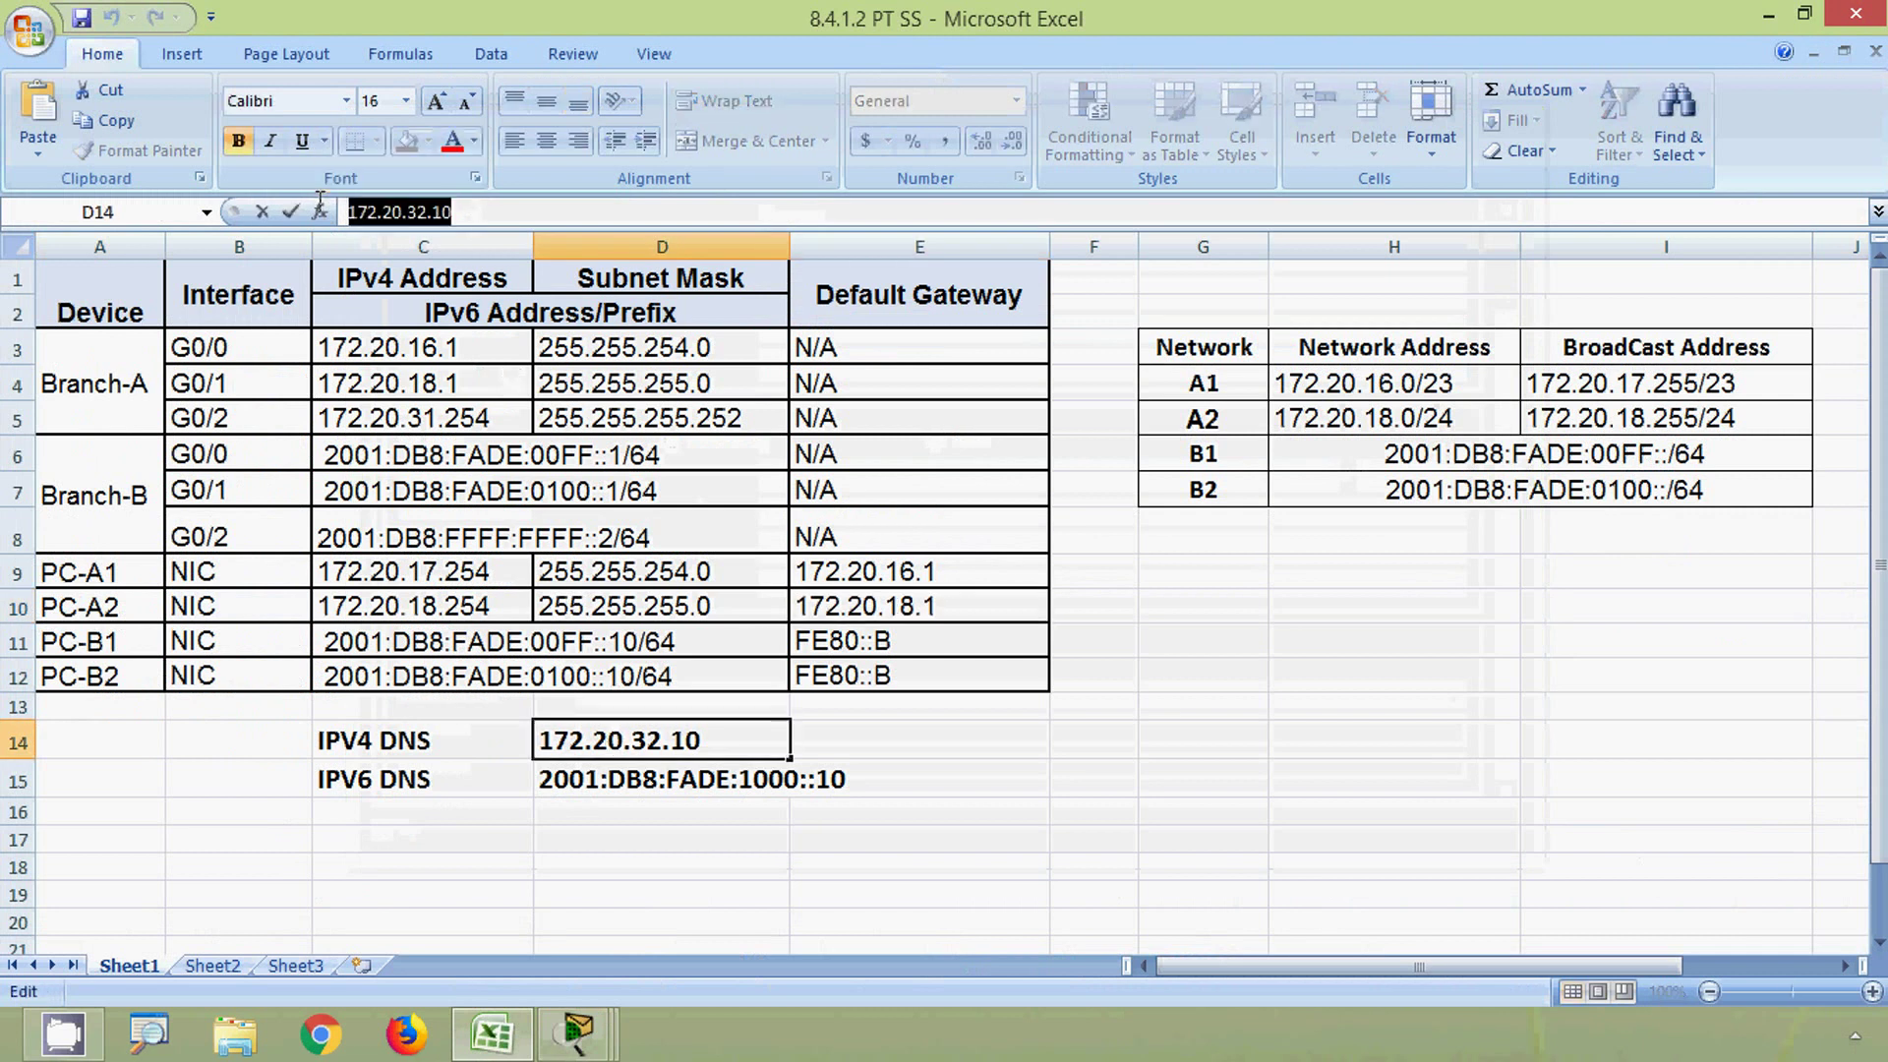
key(alt+Tab)
key(ctrl+v)
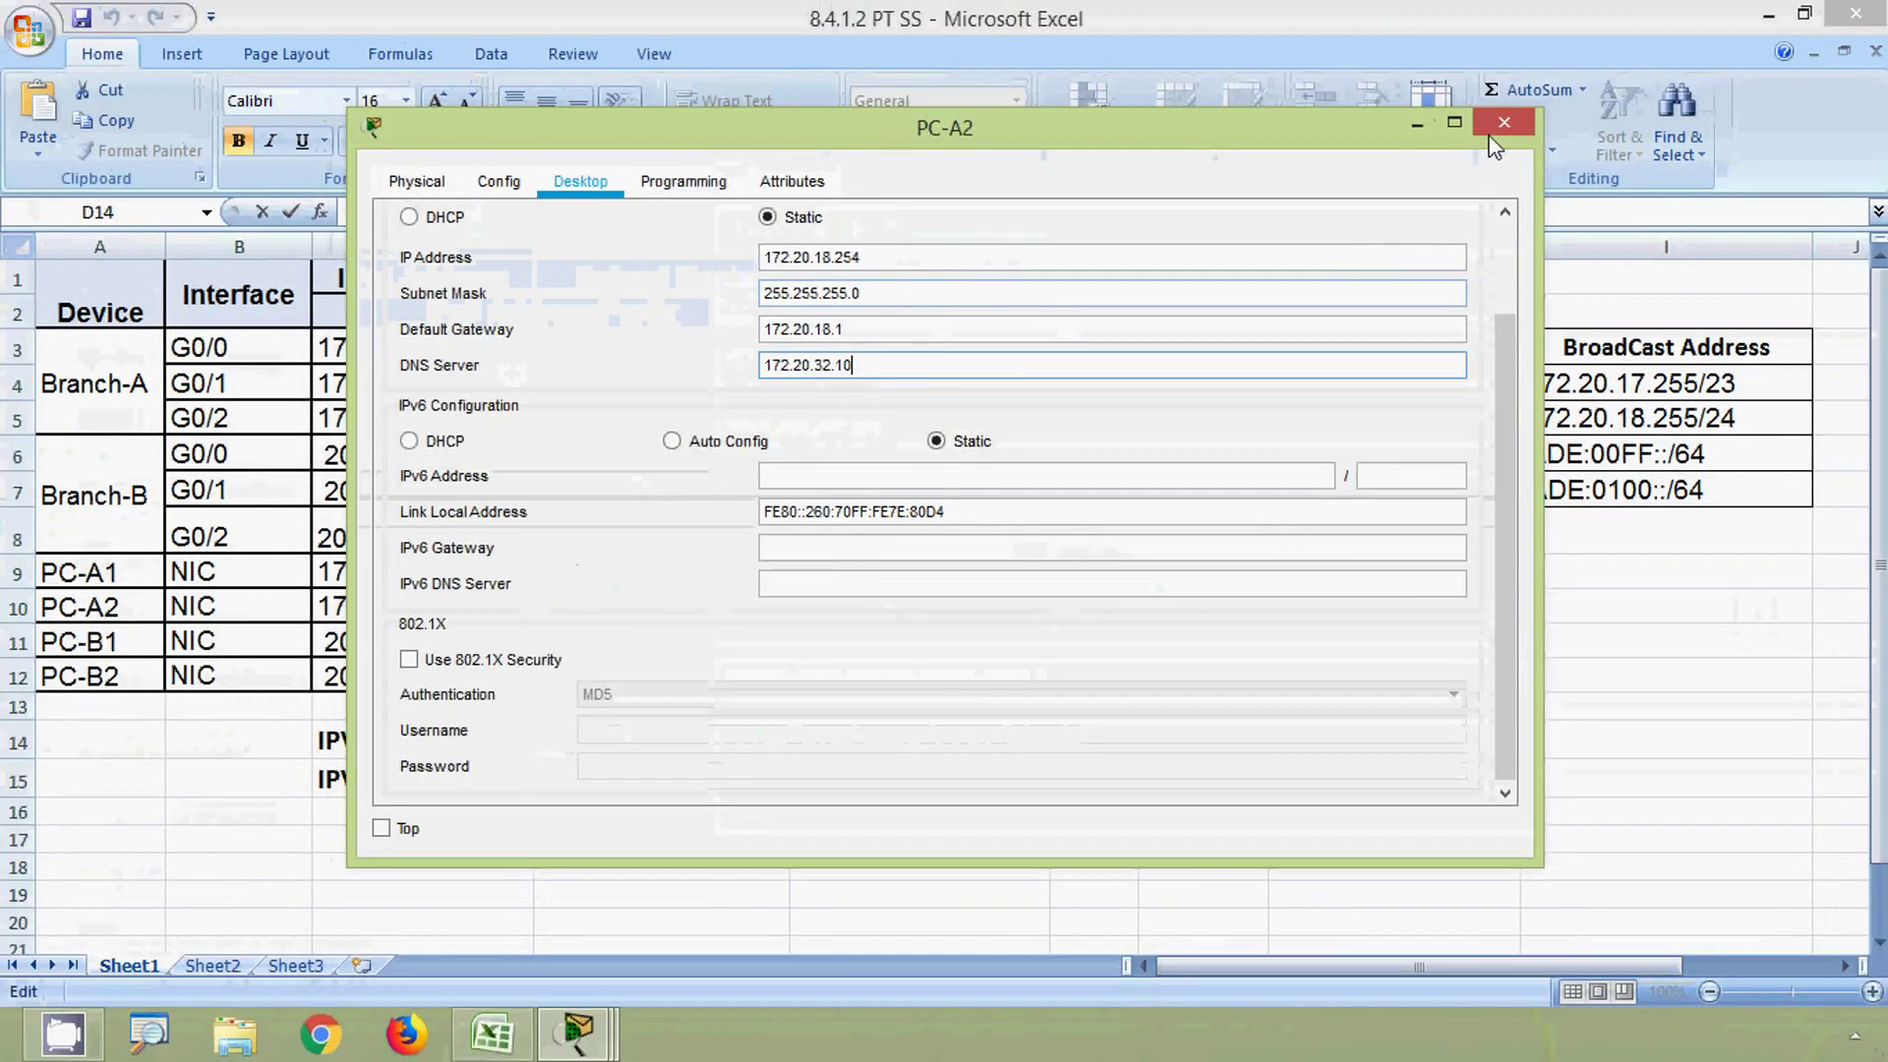
click(1494, 130)
click(1766, 15)
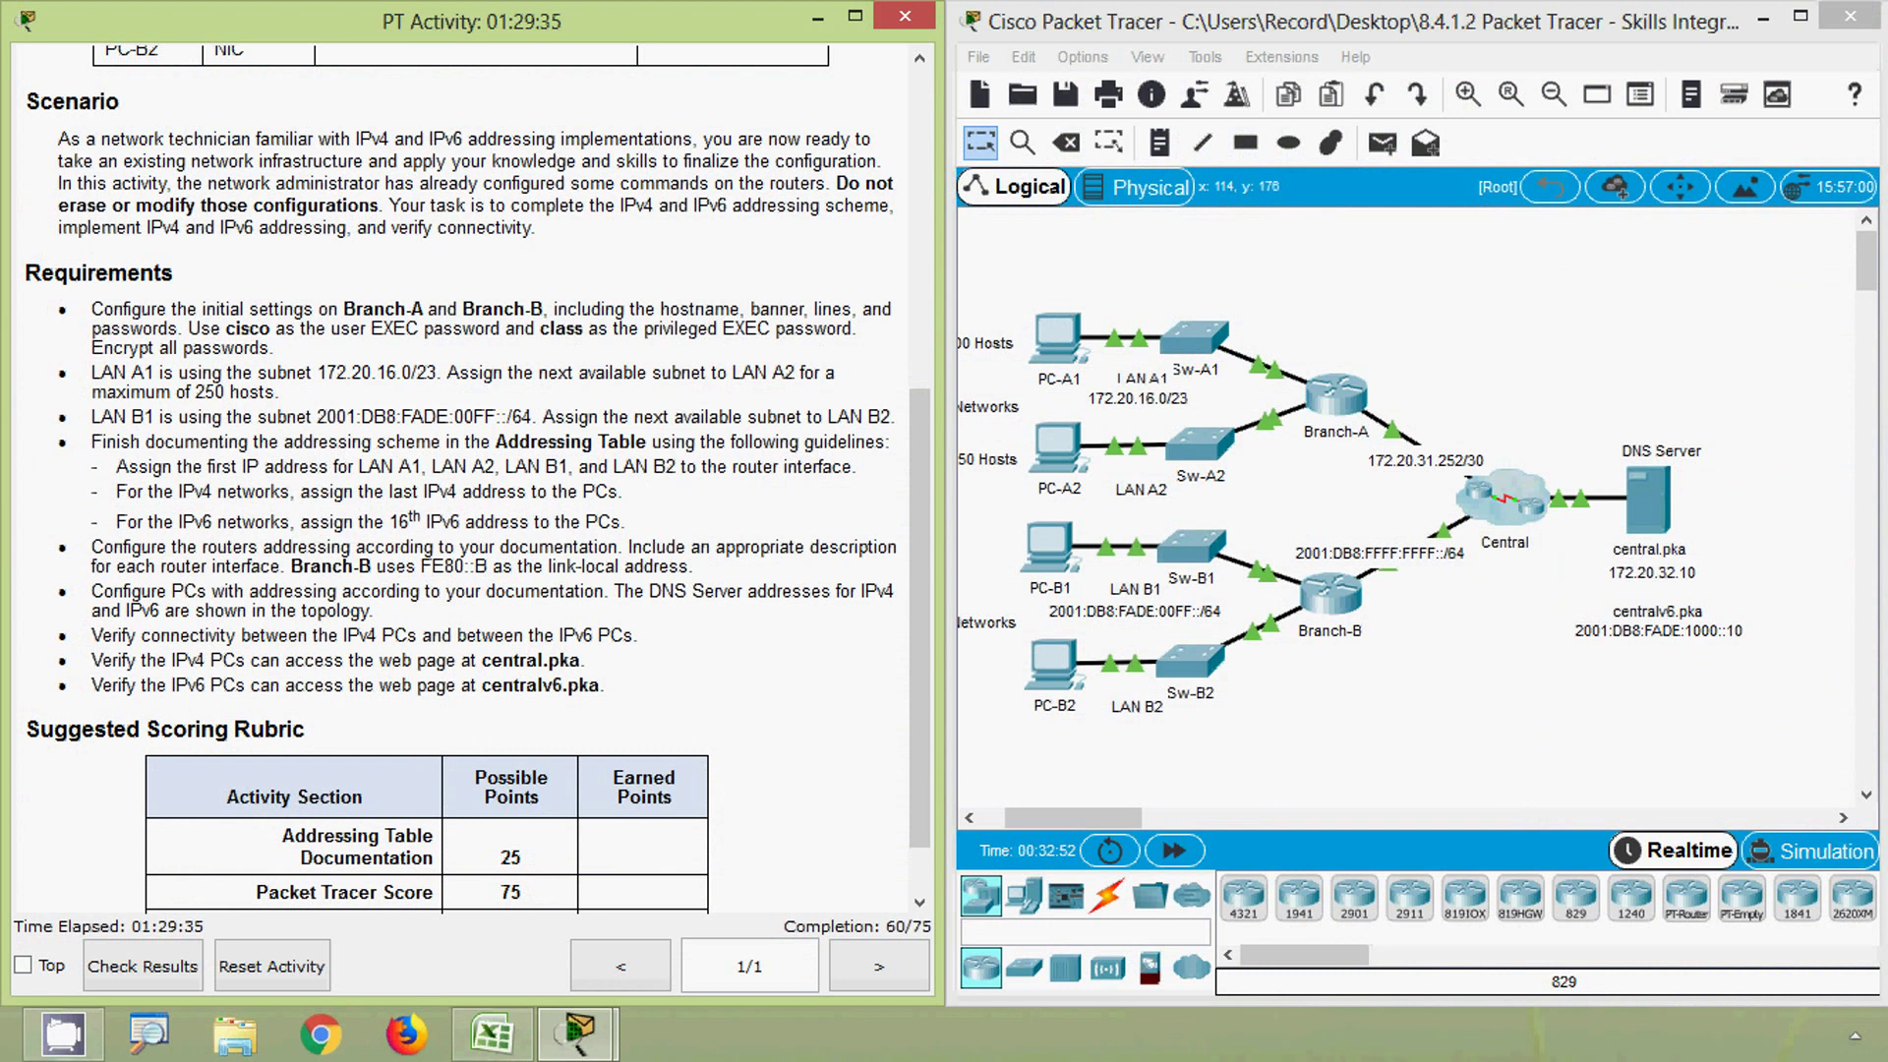
- Give PC-B1 IPv6 address 2001:DB8:FADE:FF::10 with prefix 64 and gateway FE80::B
click(1048, 555)
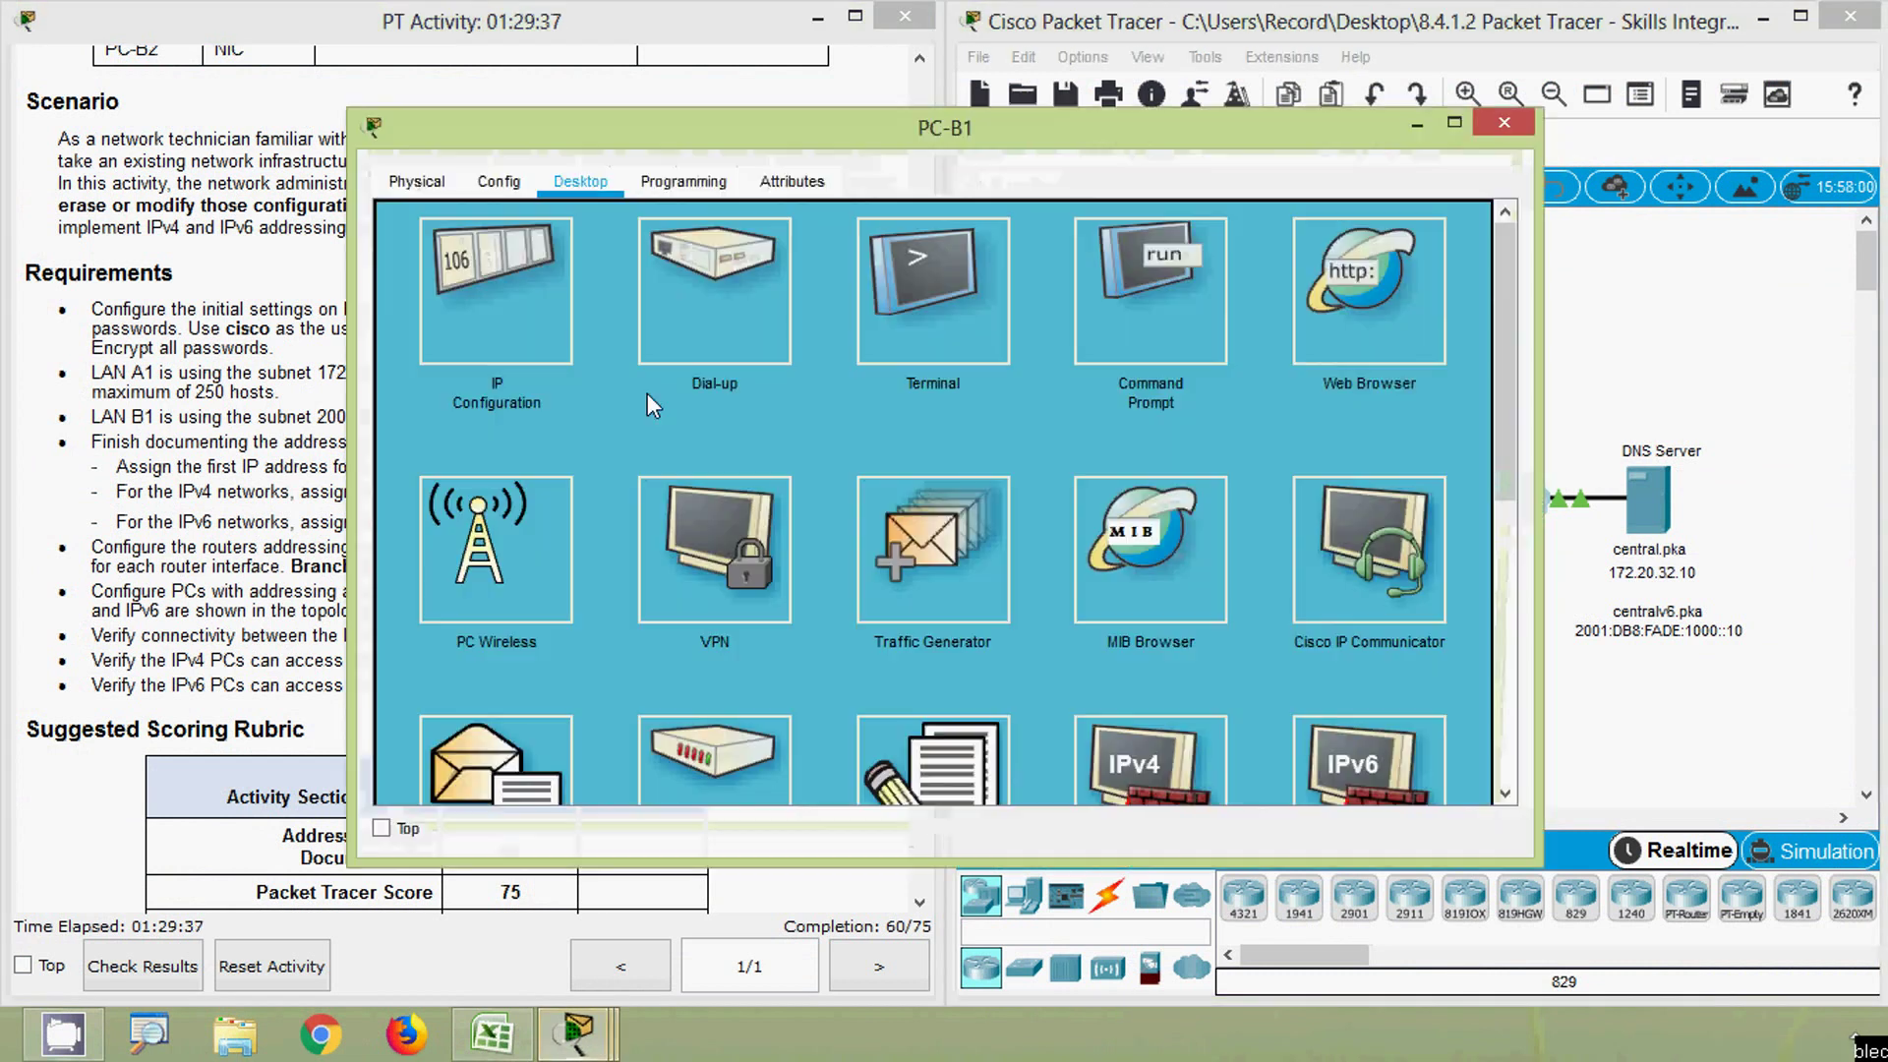
click(539, 343)
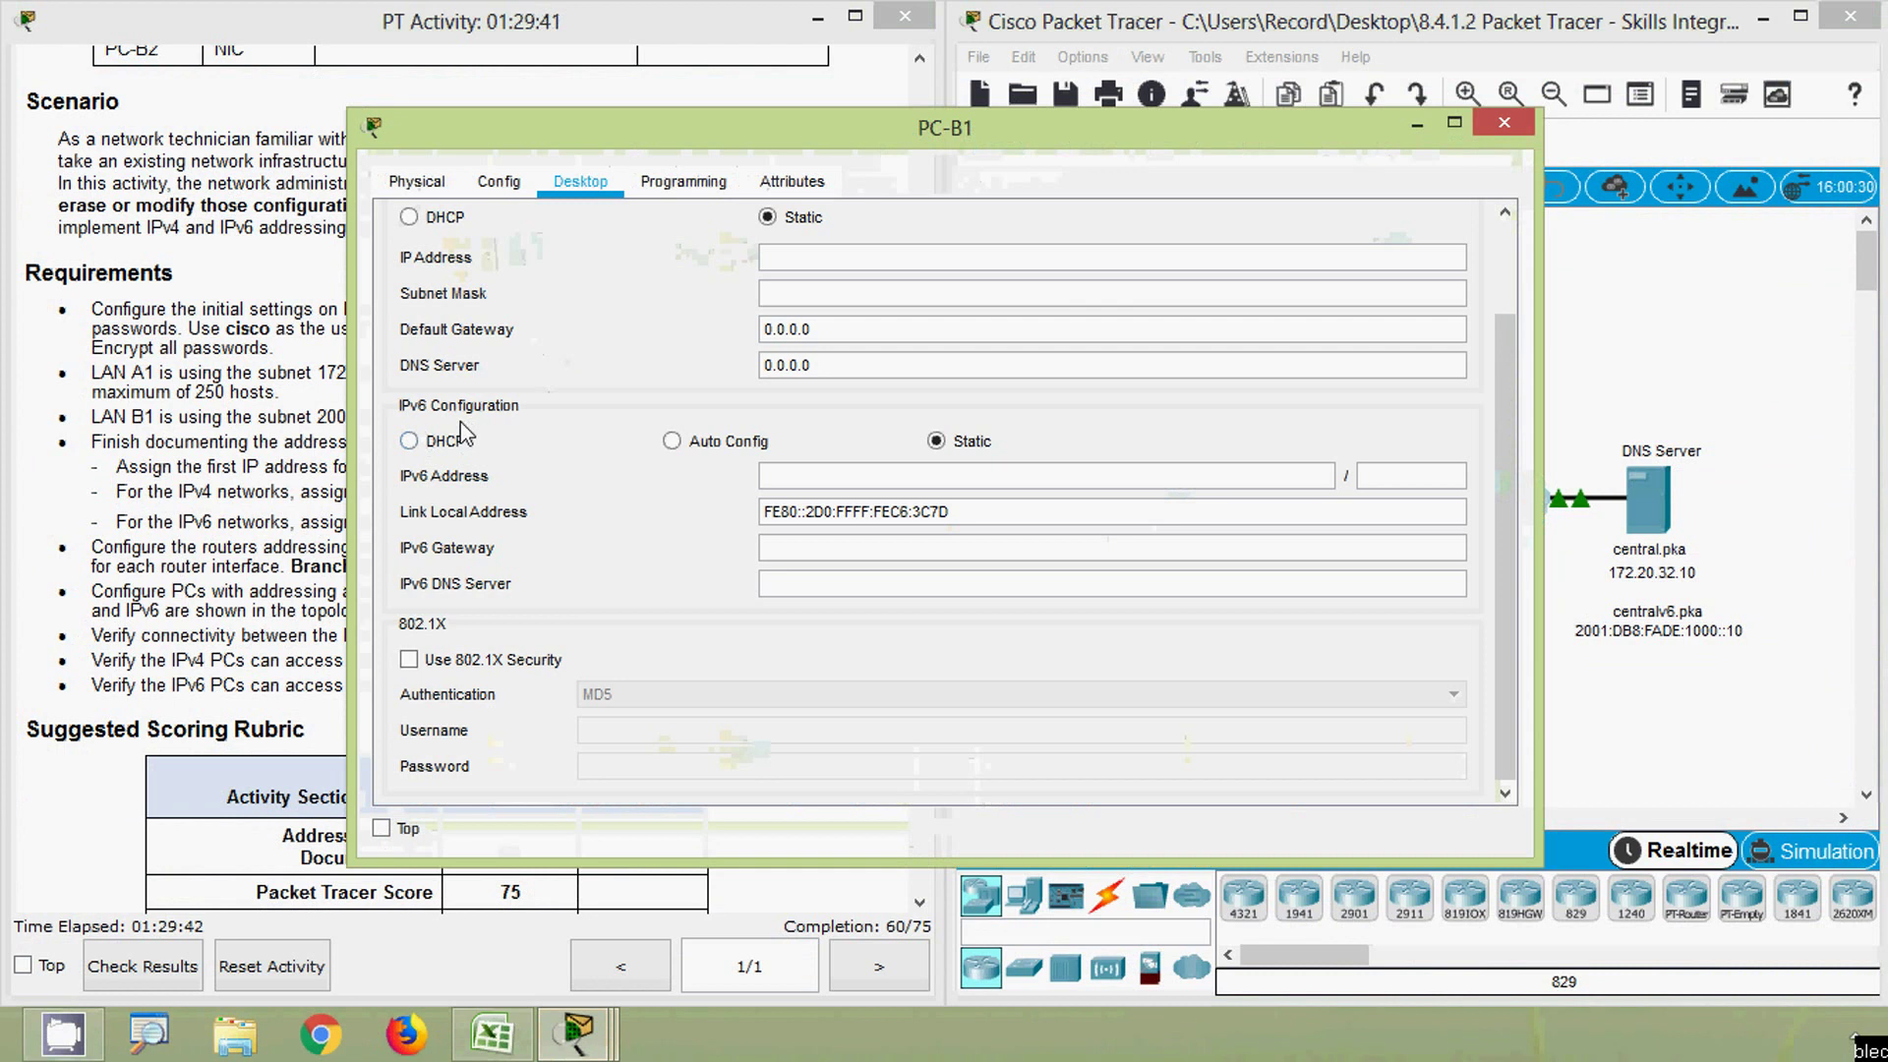
click(495, 1030)
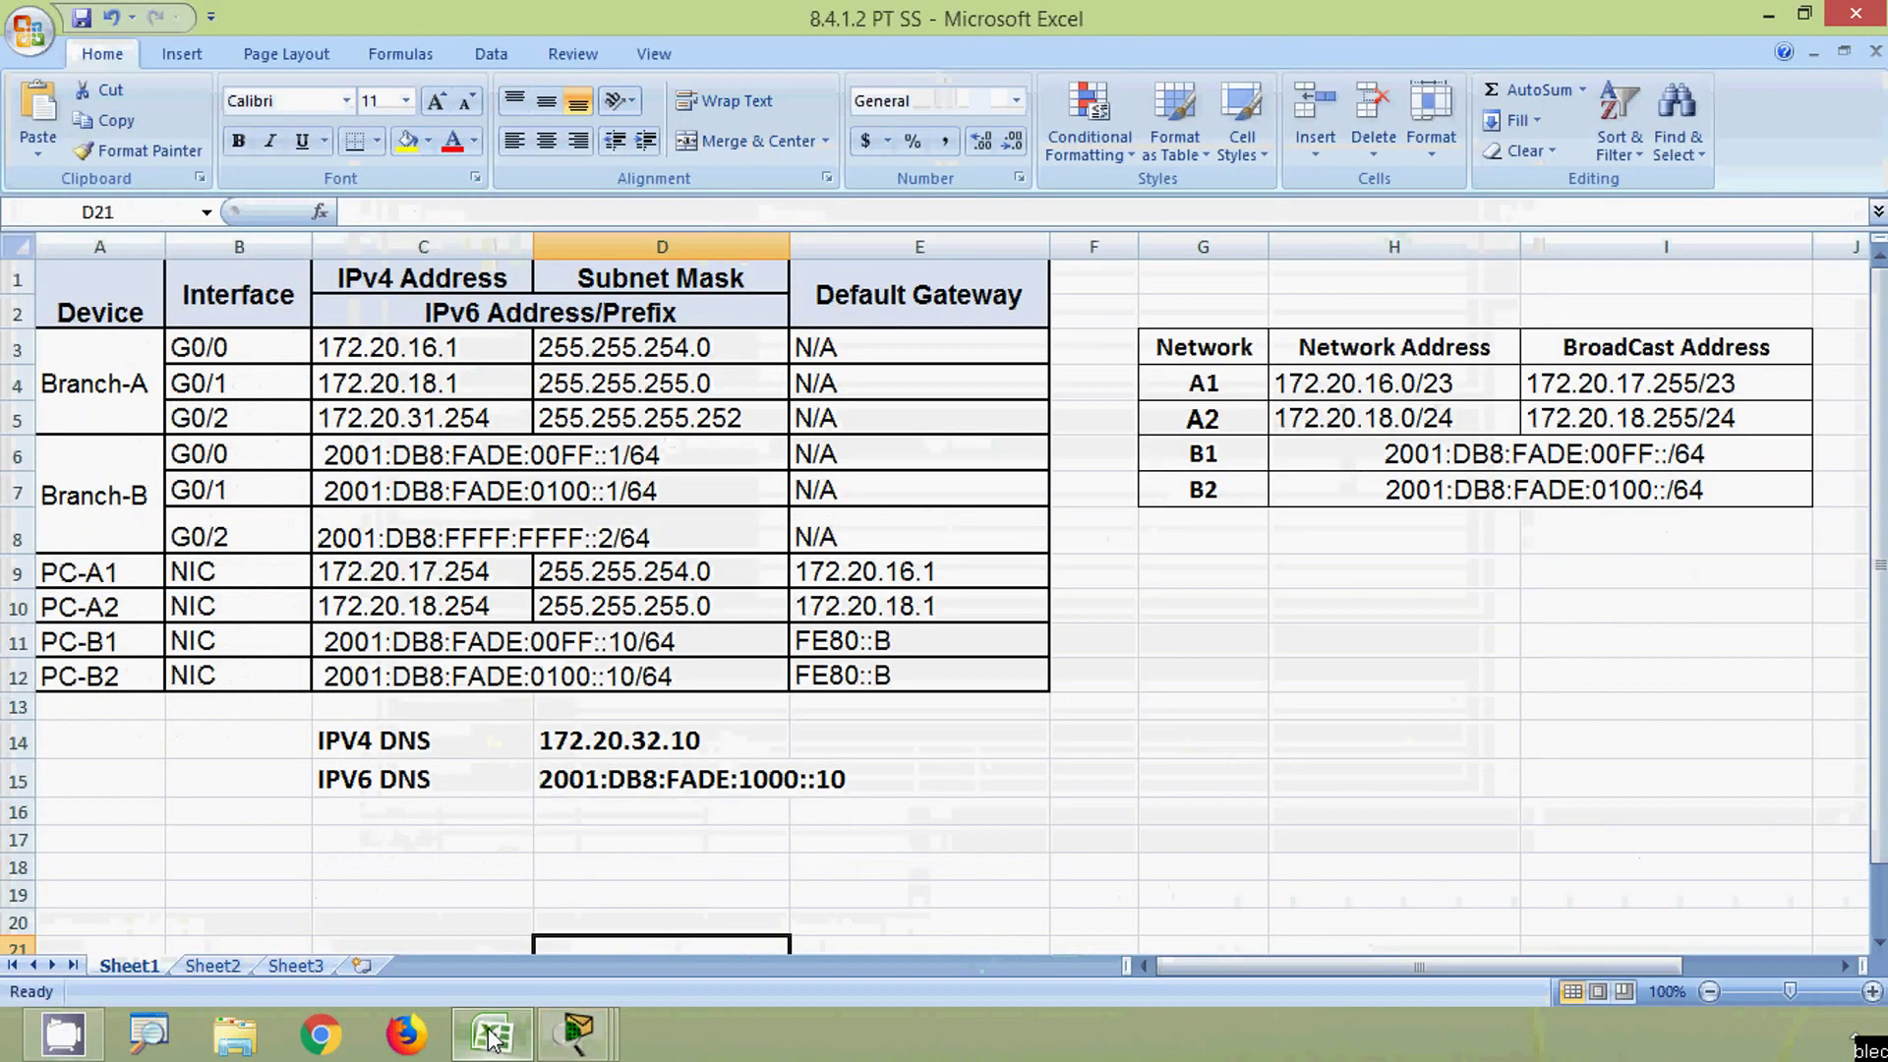
drag(557, 128, 944, 130)
click(1168, 476)
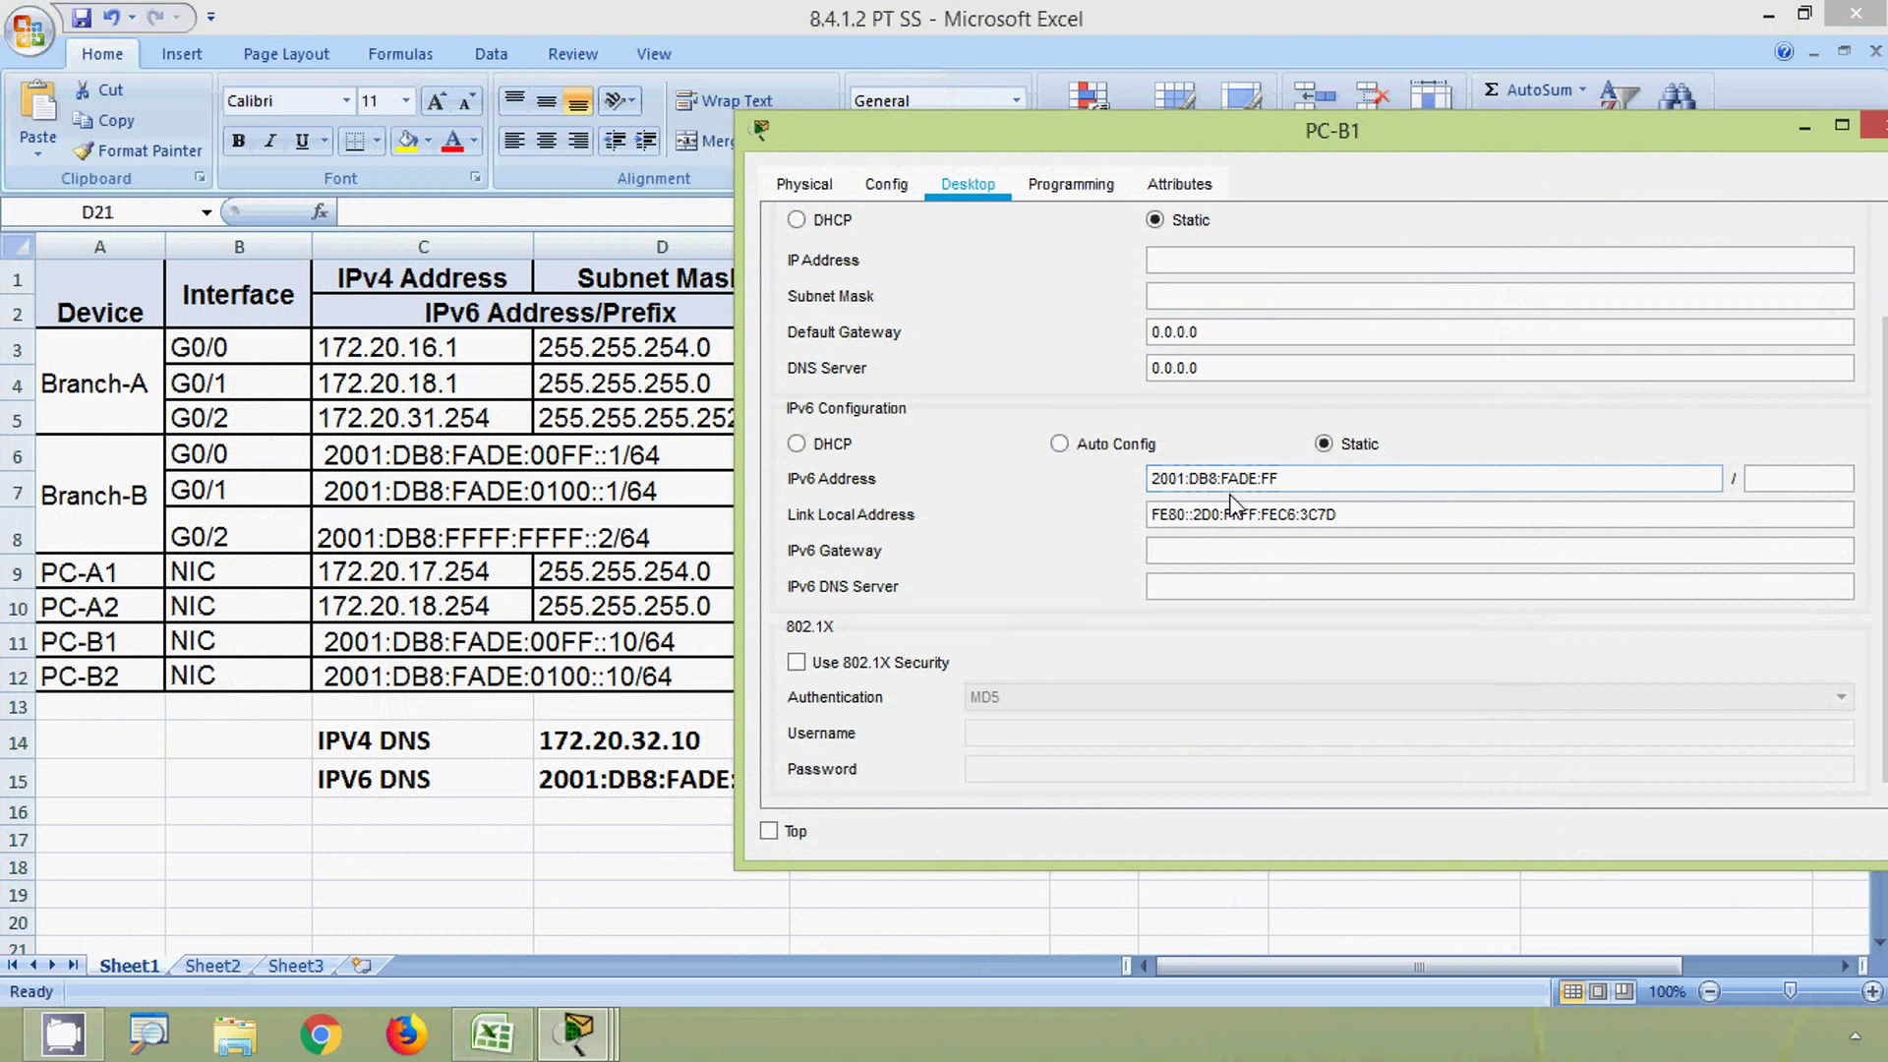
text(::10)
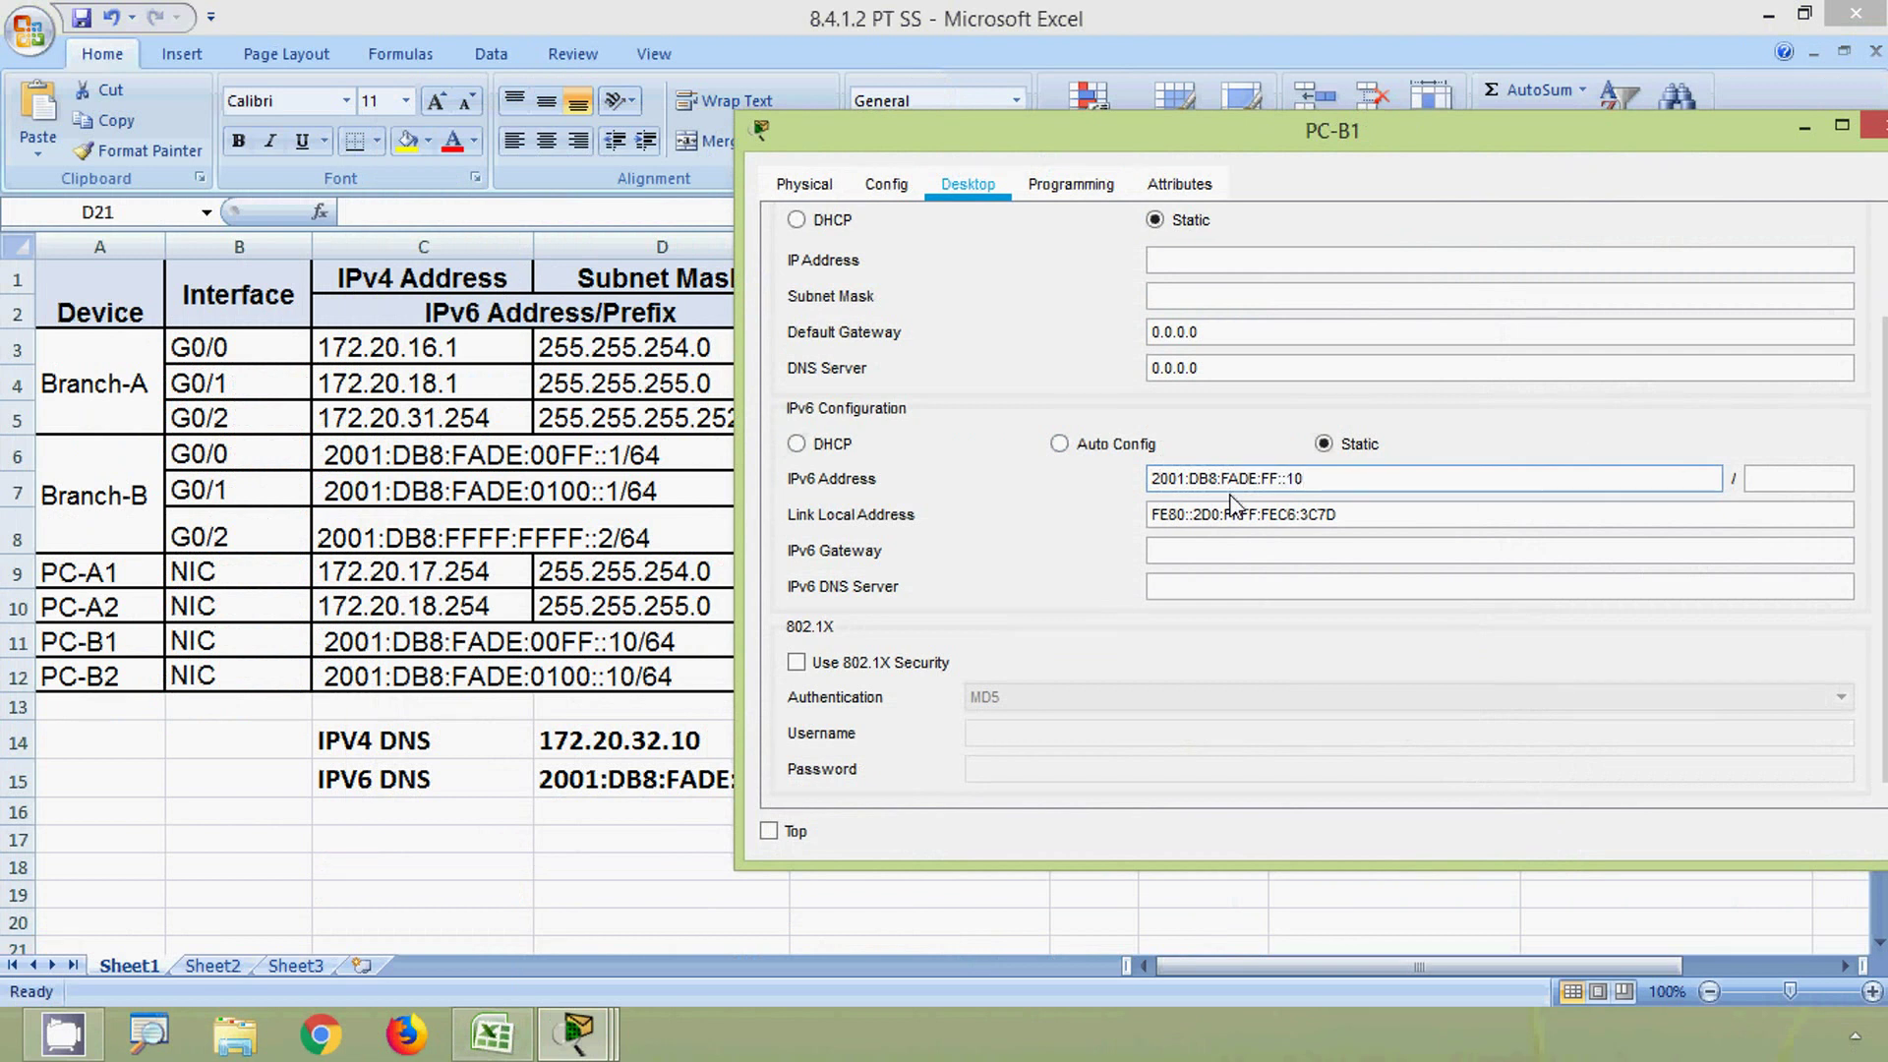
key(Tab)
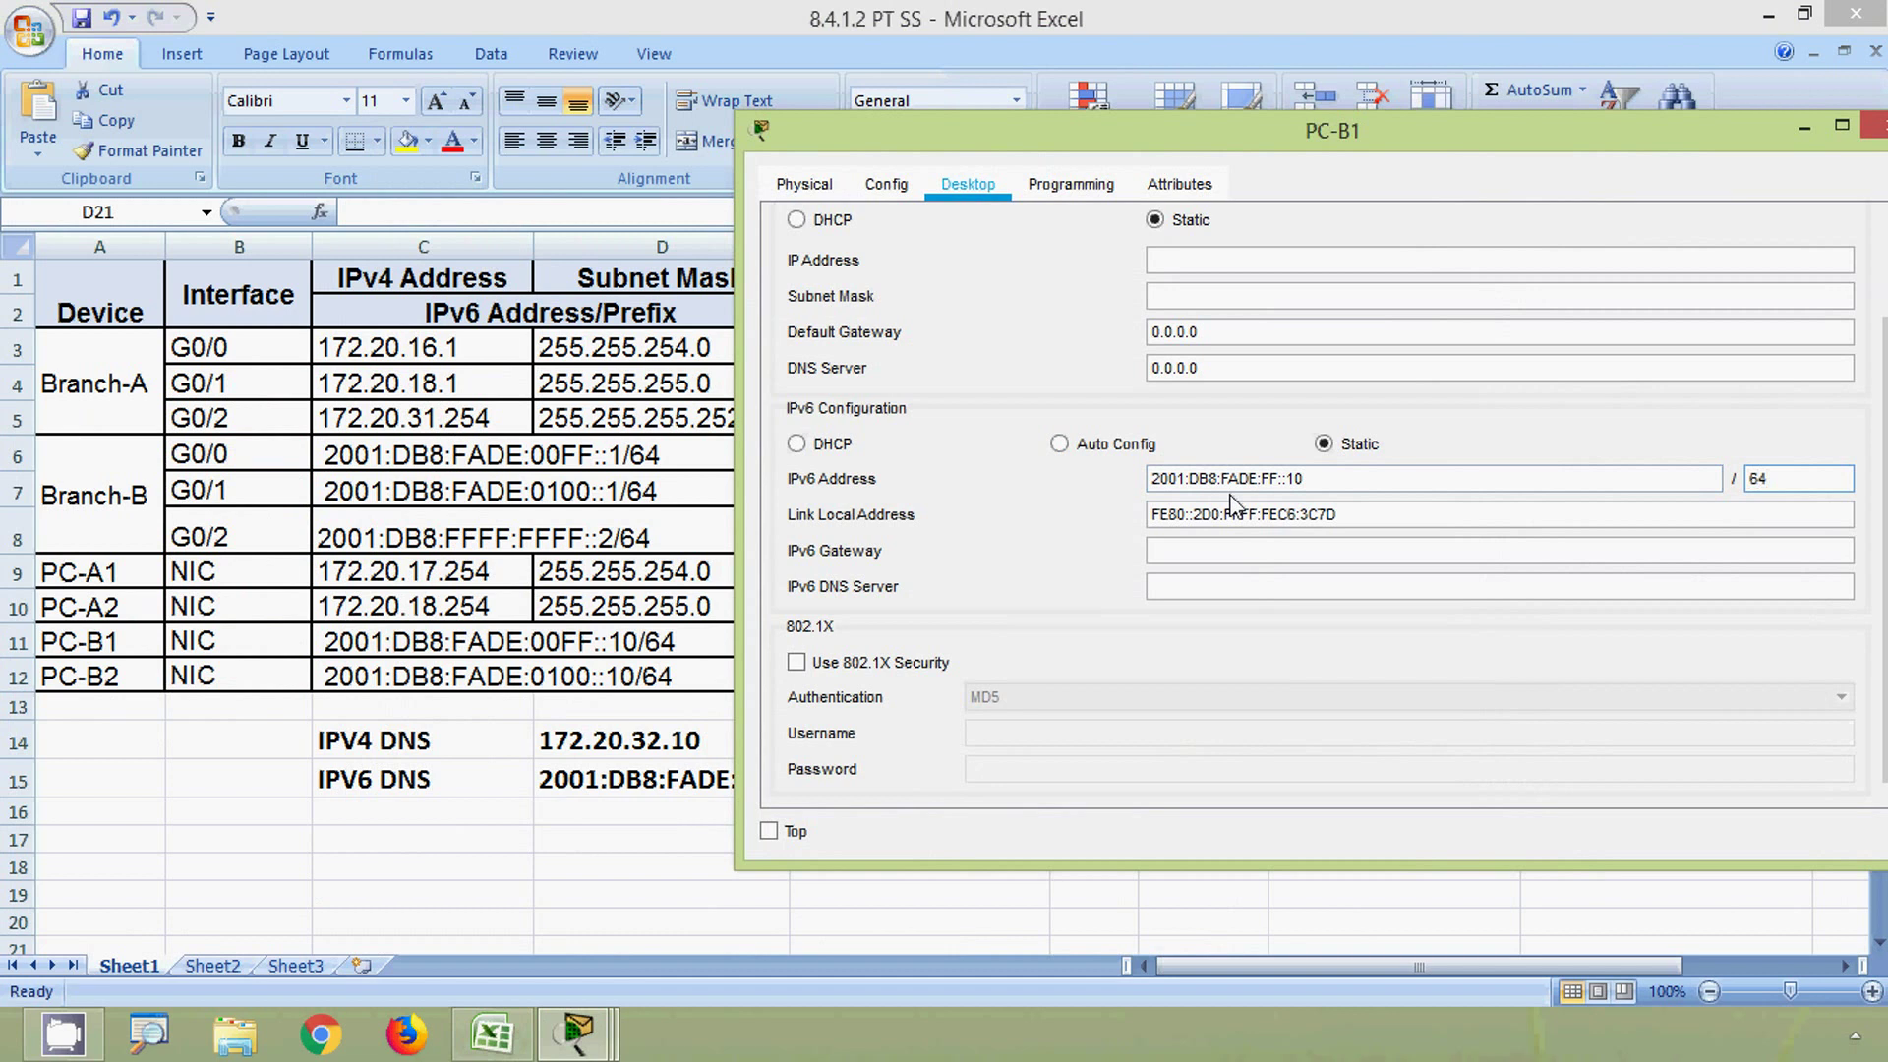
click(1214, 545)
text(::B)
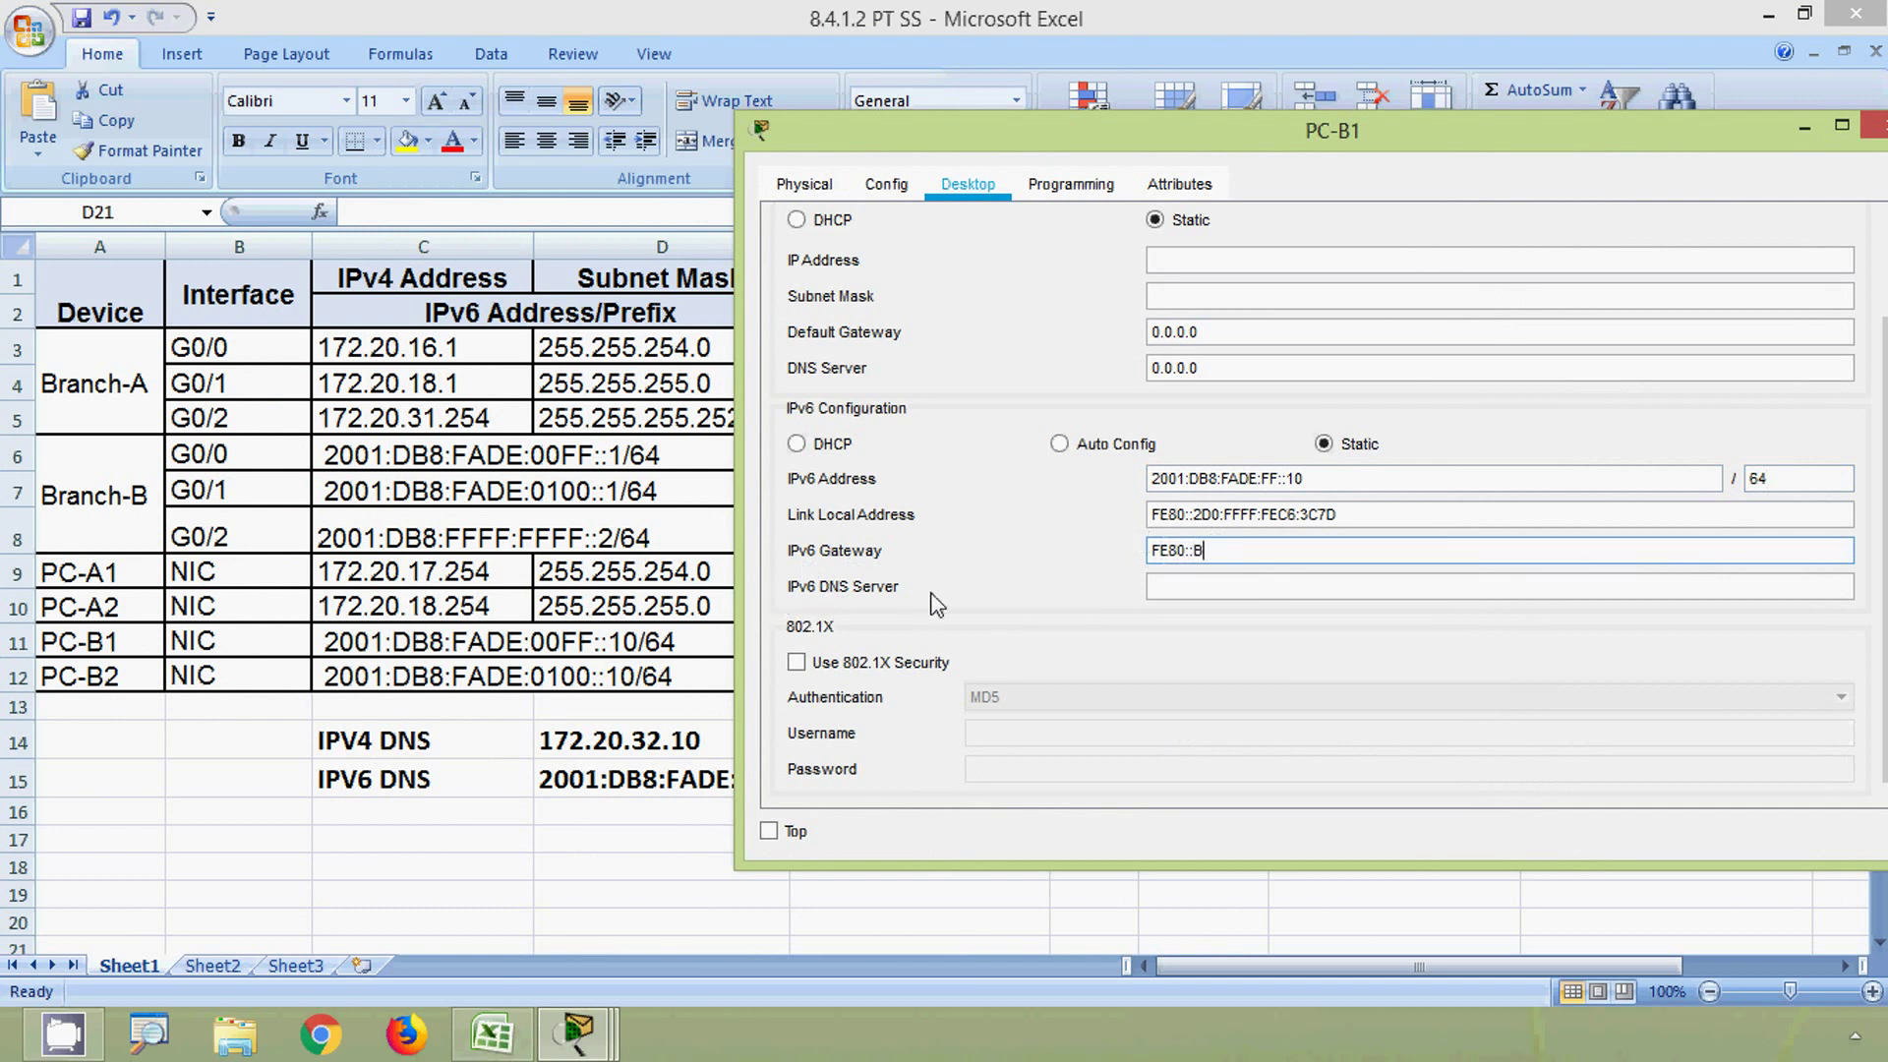
- Paste 2001:DB8:FADE:1000::10 from cell D15 as PC-B1's IPv6 DNS server and close PC-B1
click(678, 787)
click(615, 787)
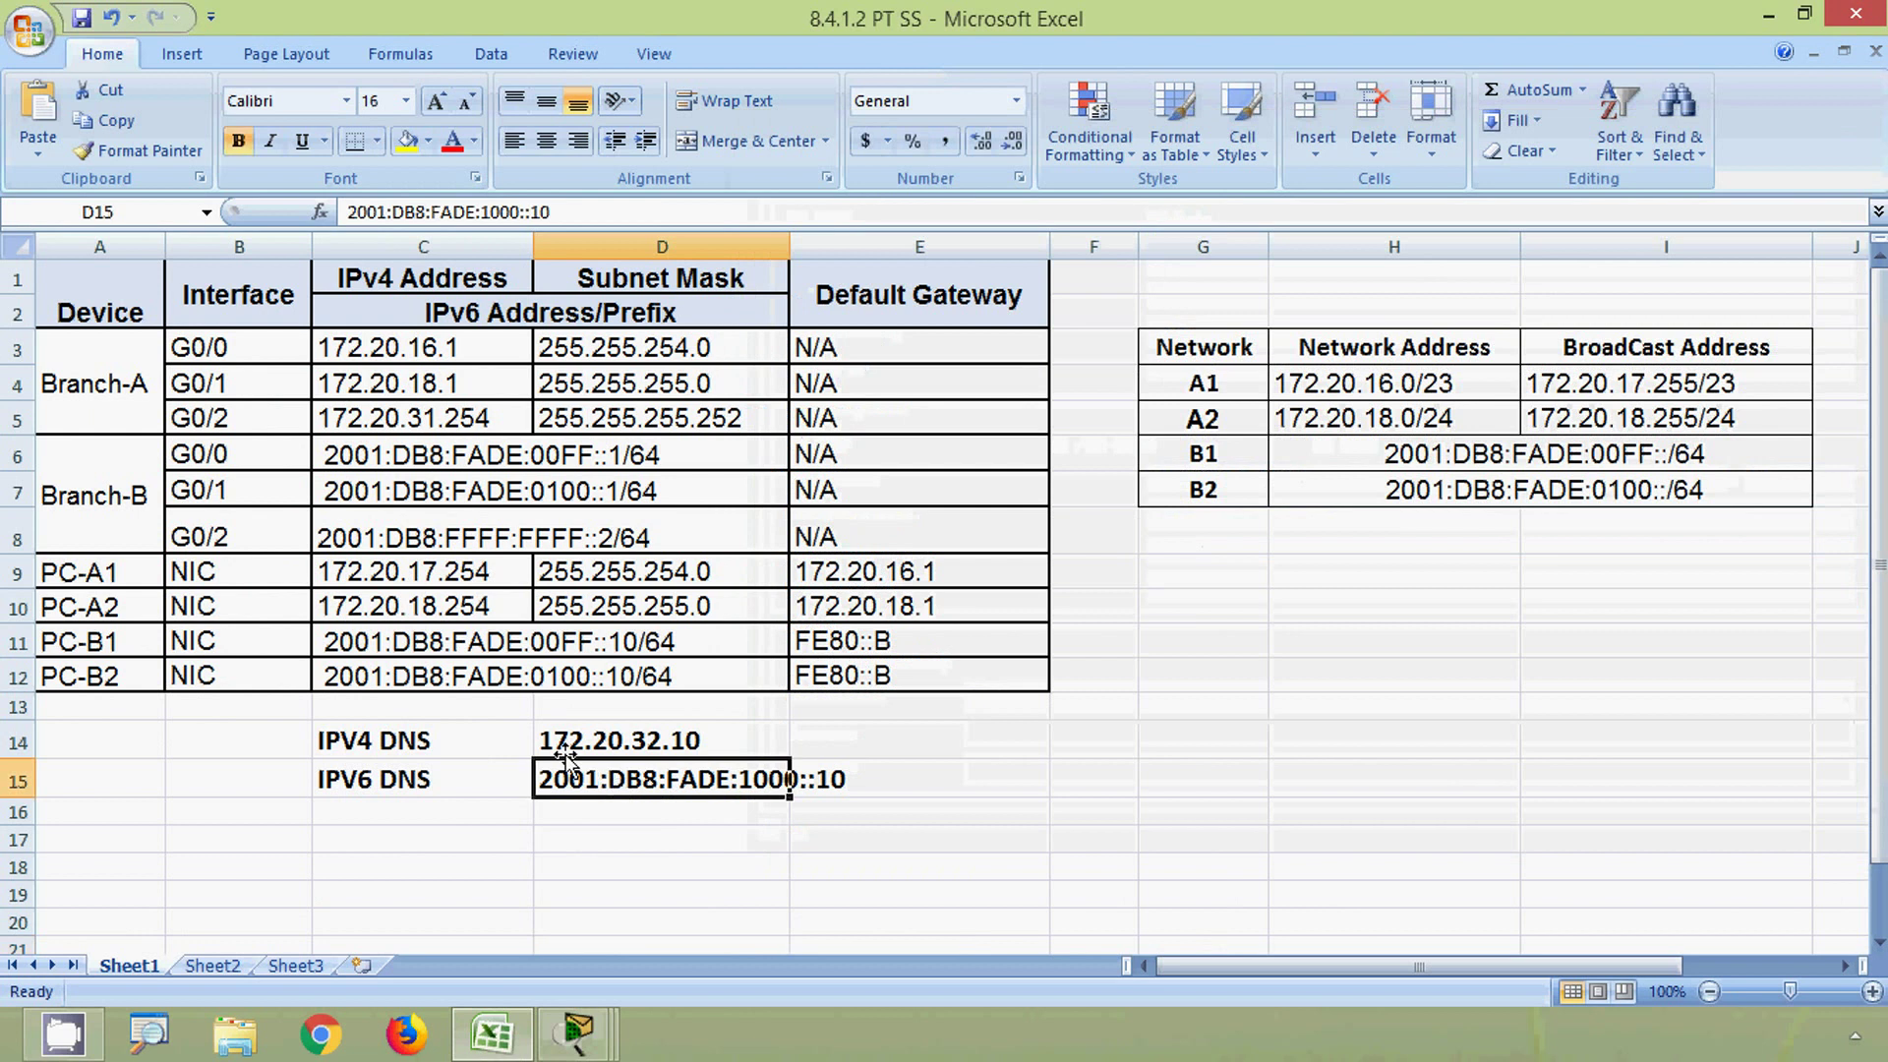
drag(549, 212, 346, 213)
key(ctrl+c)
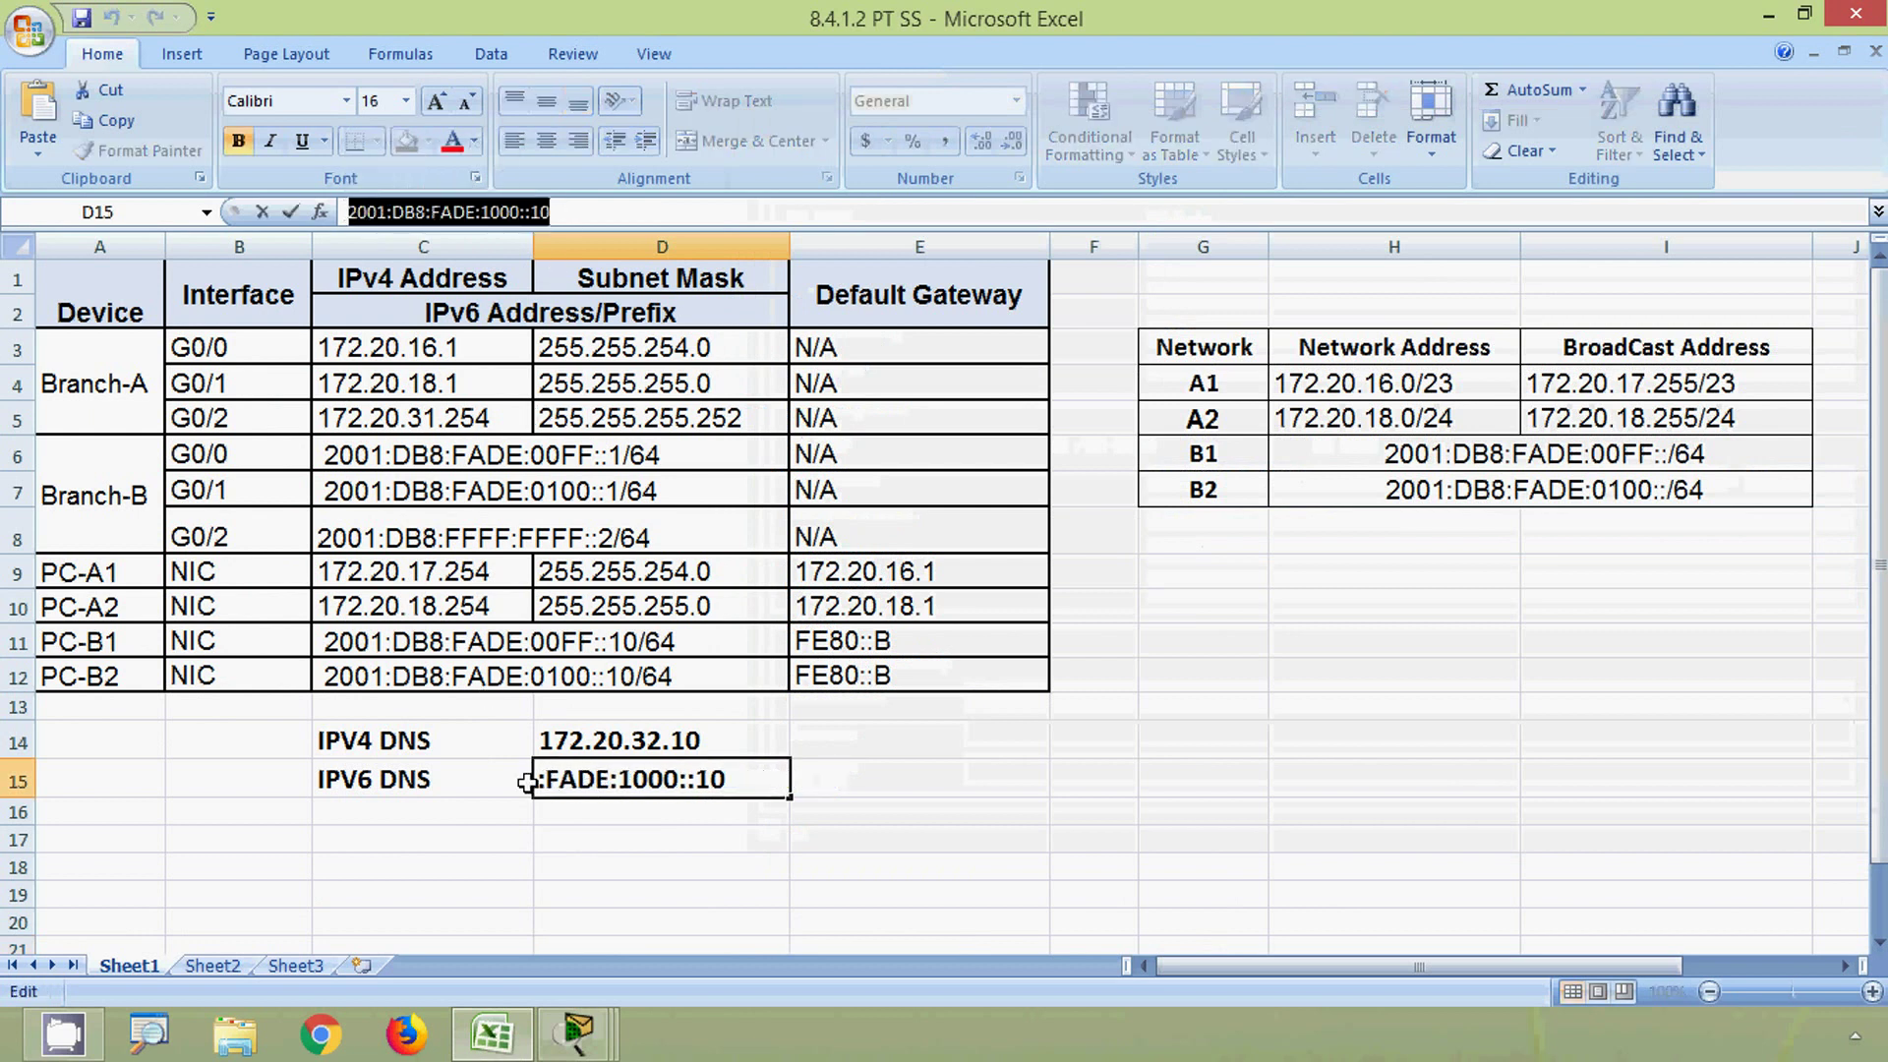
key(alt+Tab)
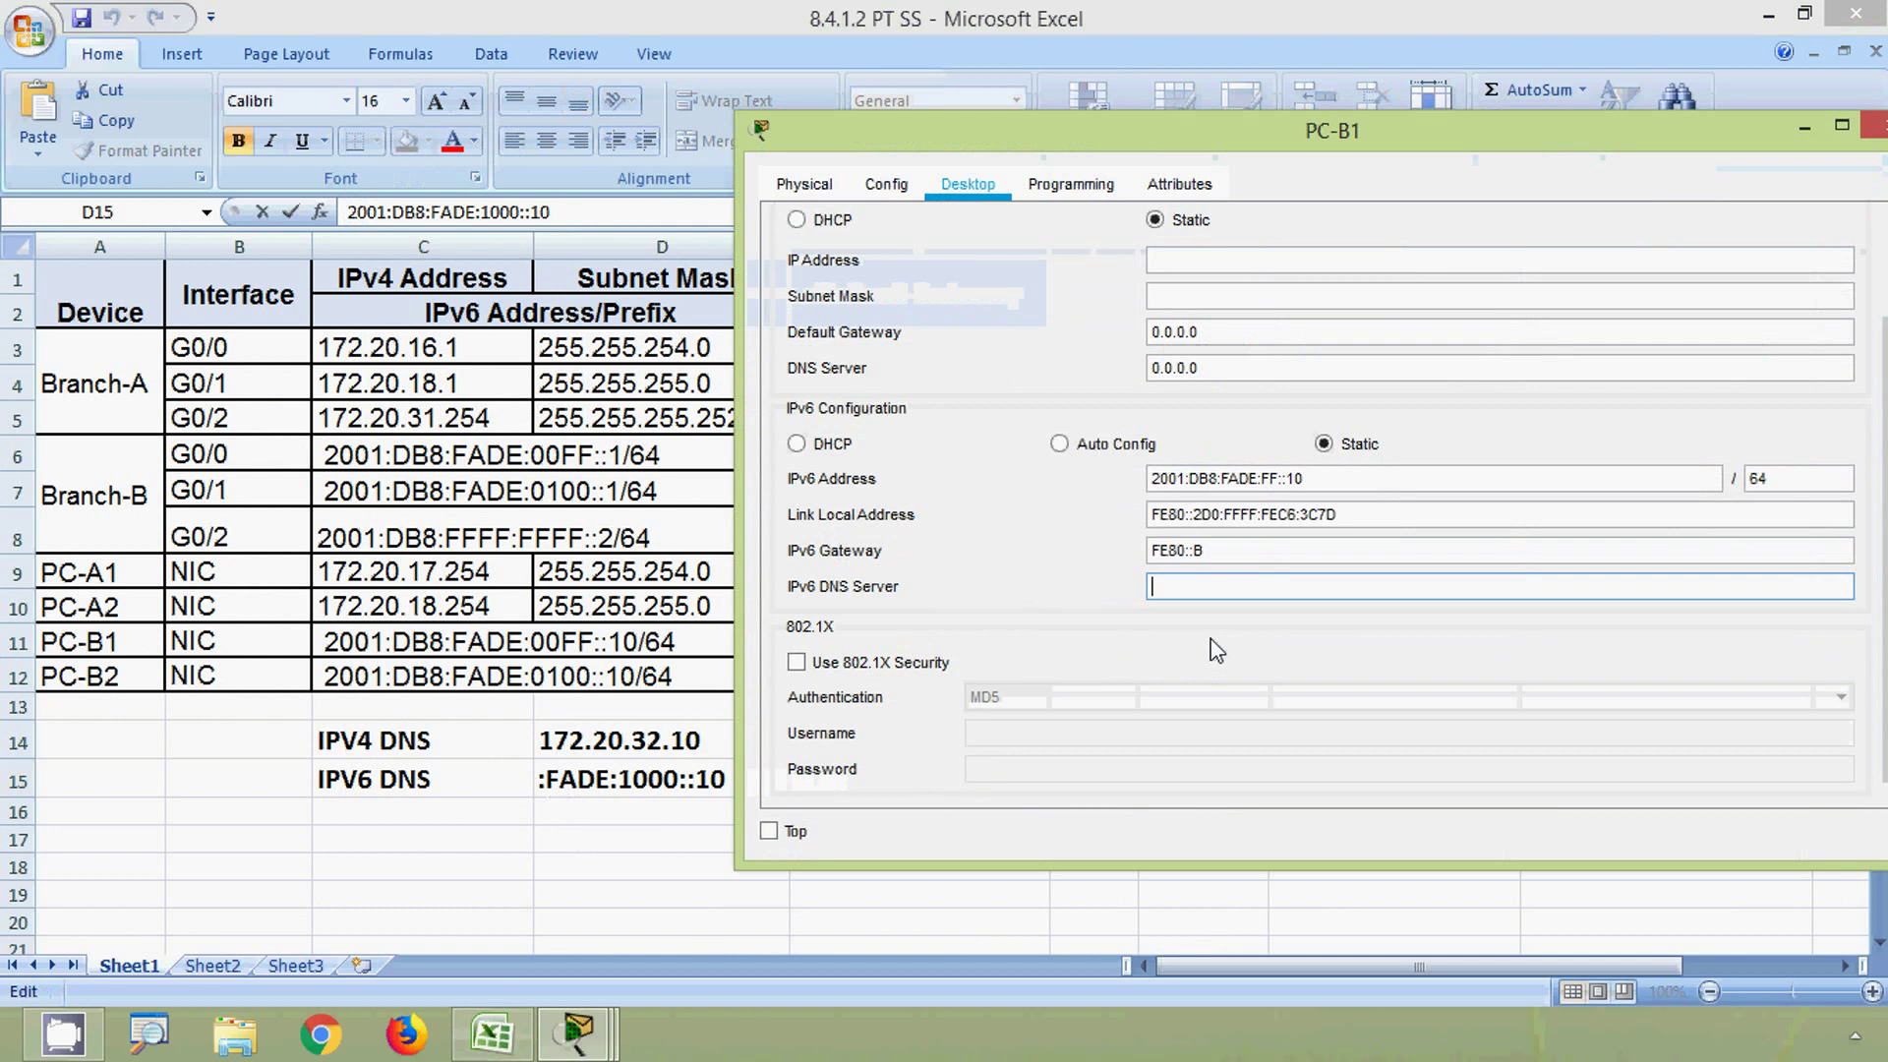
key(ctrl+v)
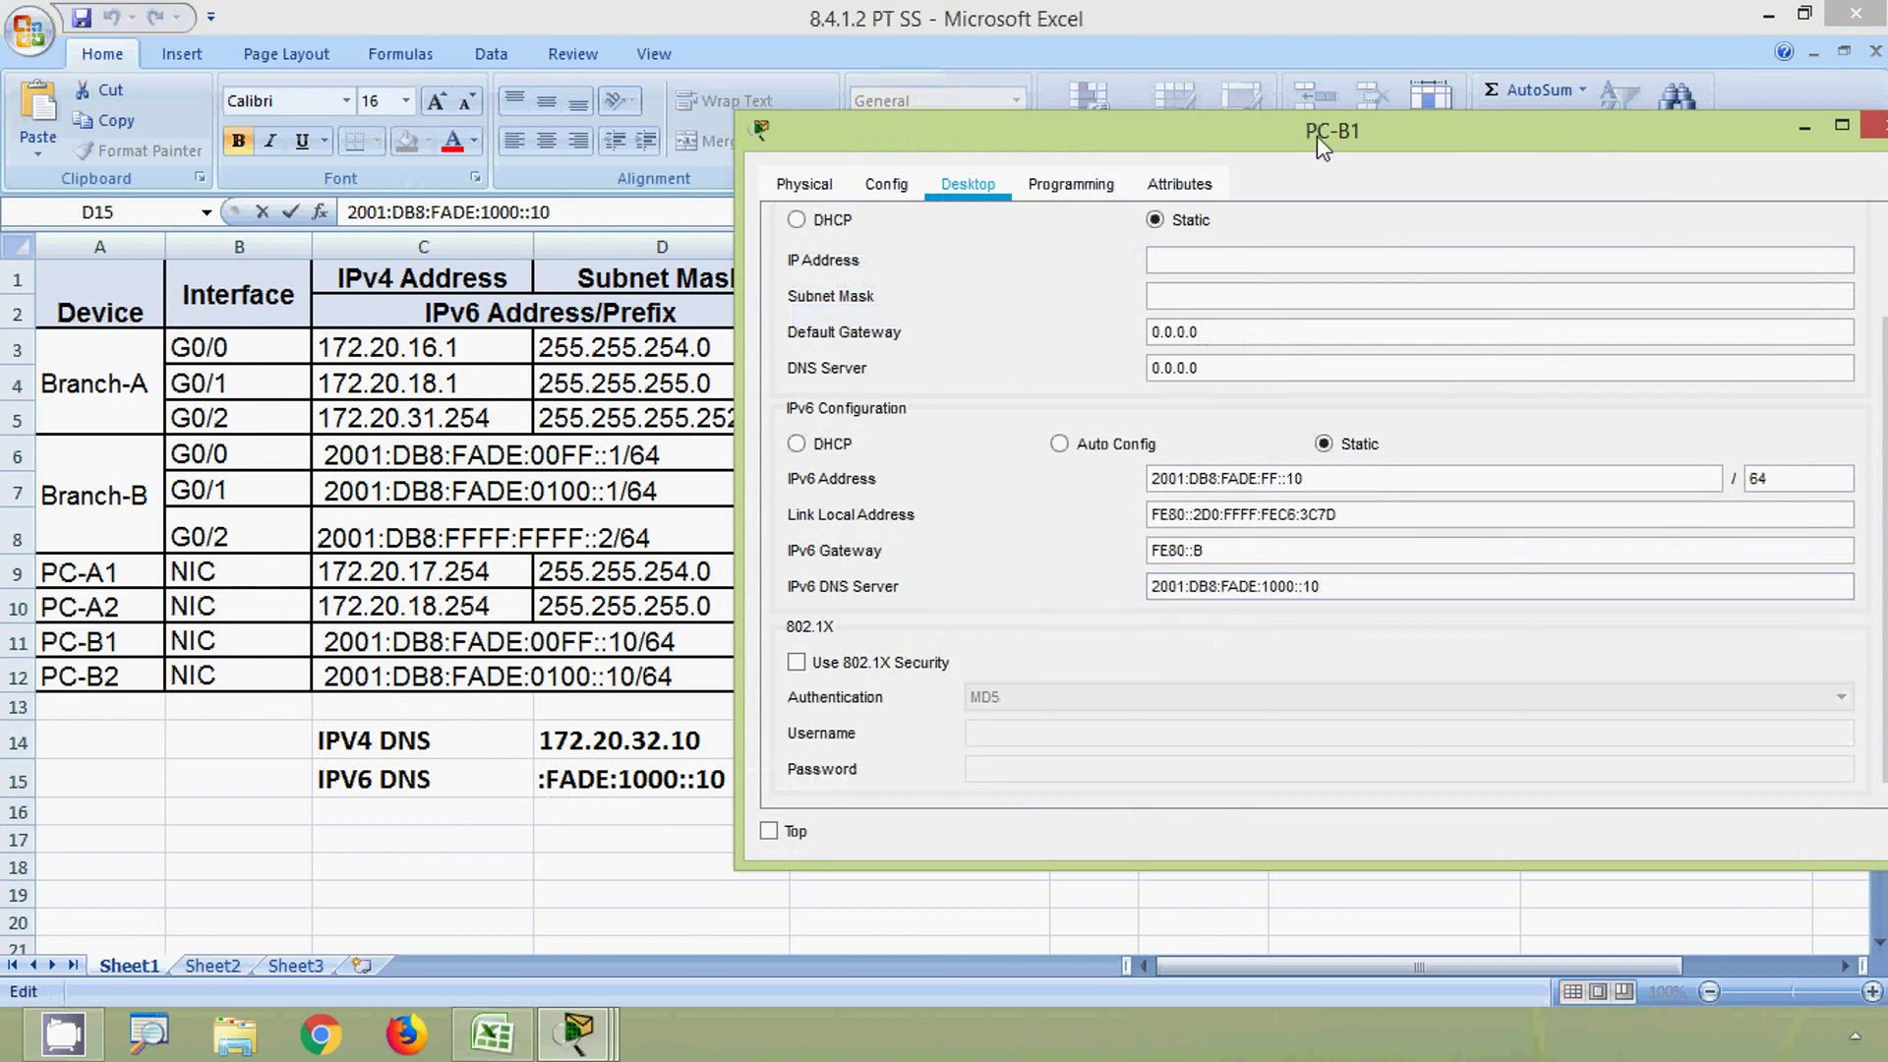
drag(1318, 136, 1114, 126)
click(1688, 120)
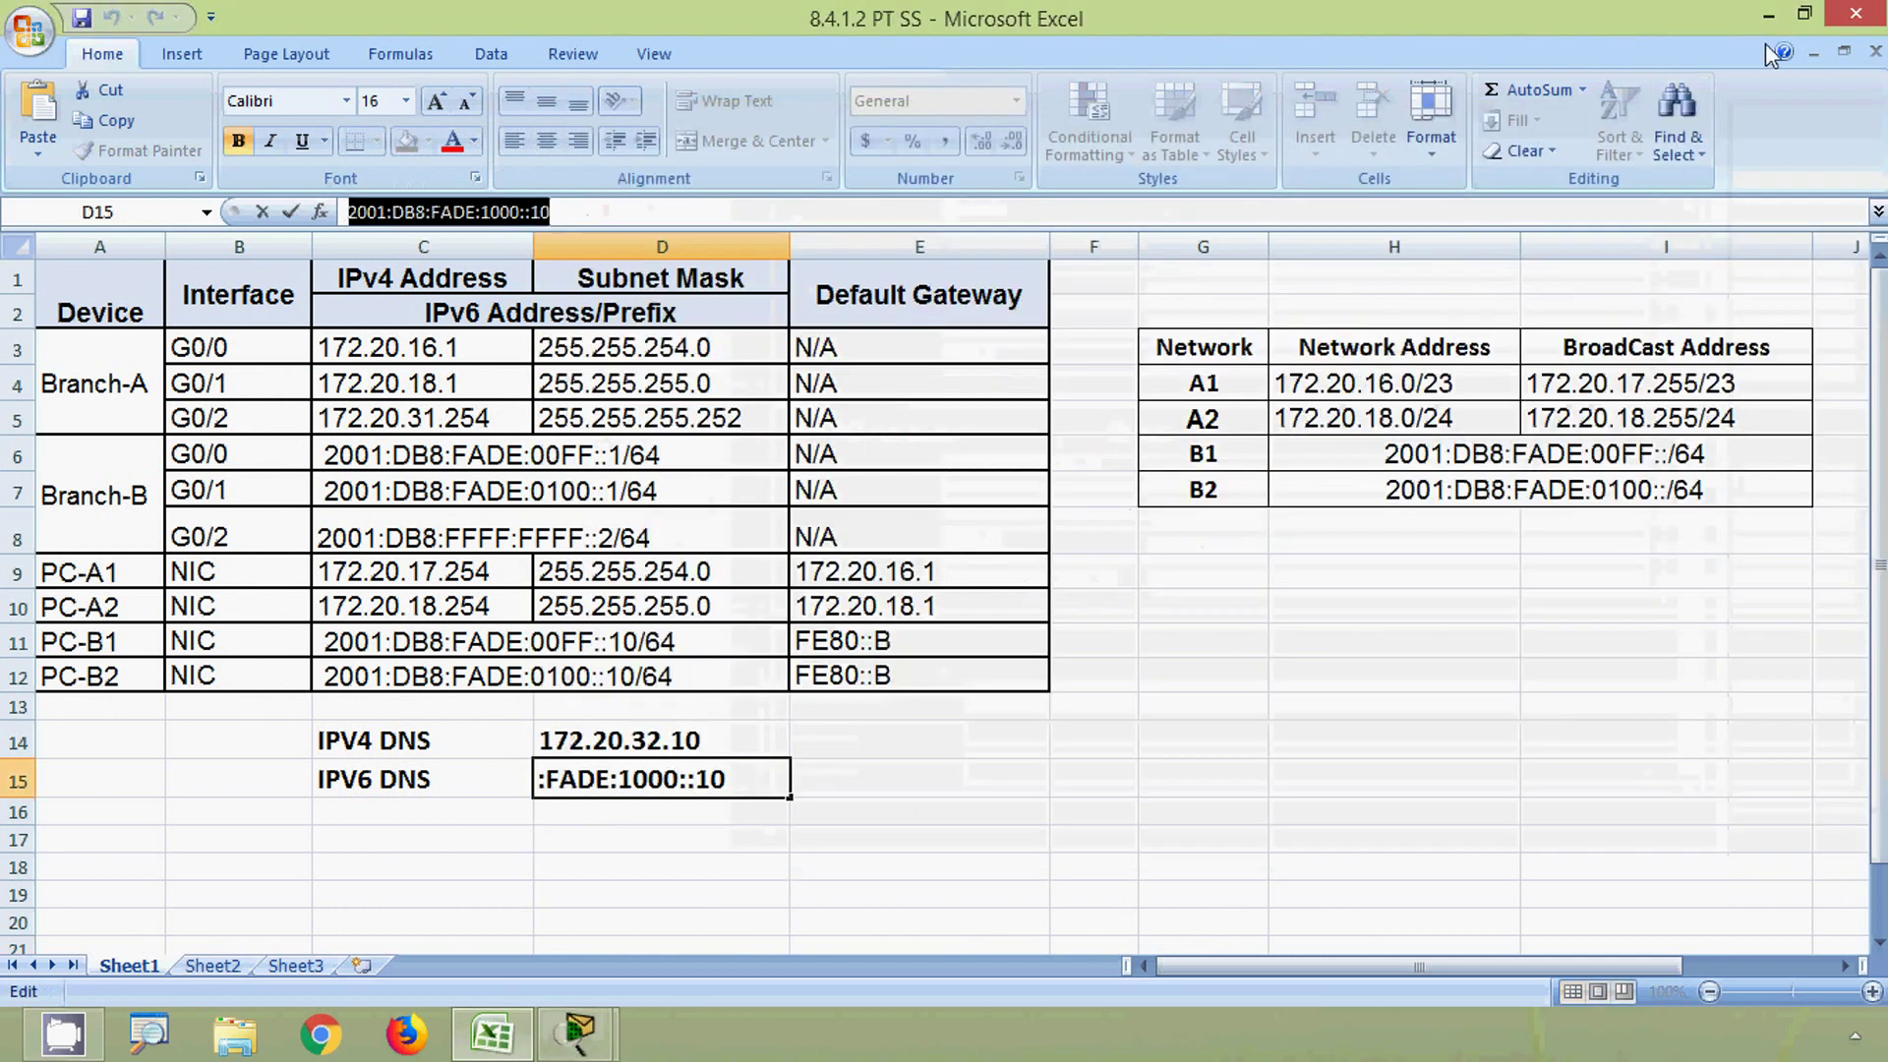
click(1767, 17)
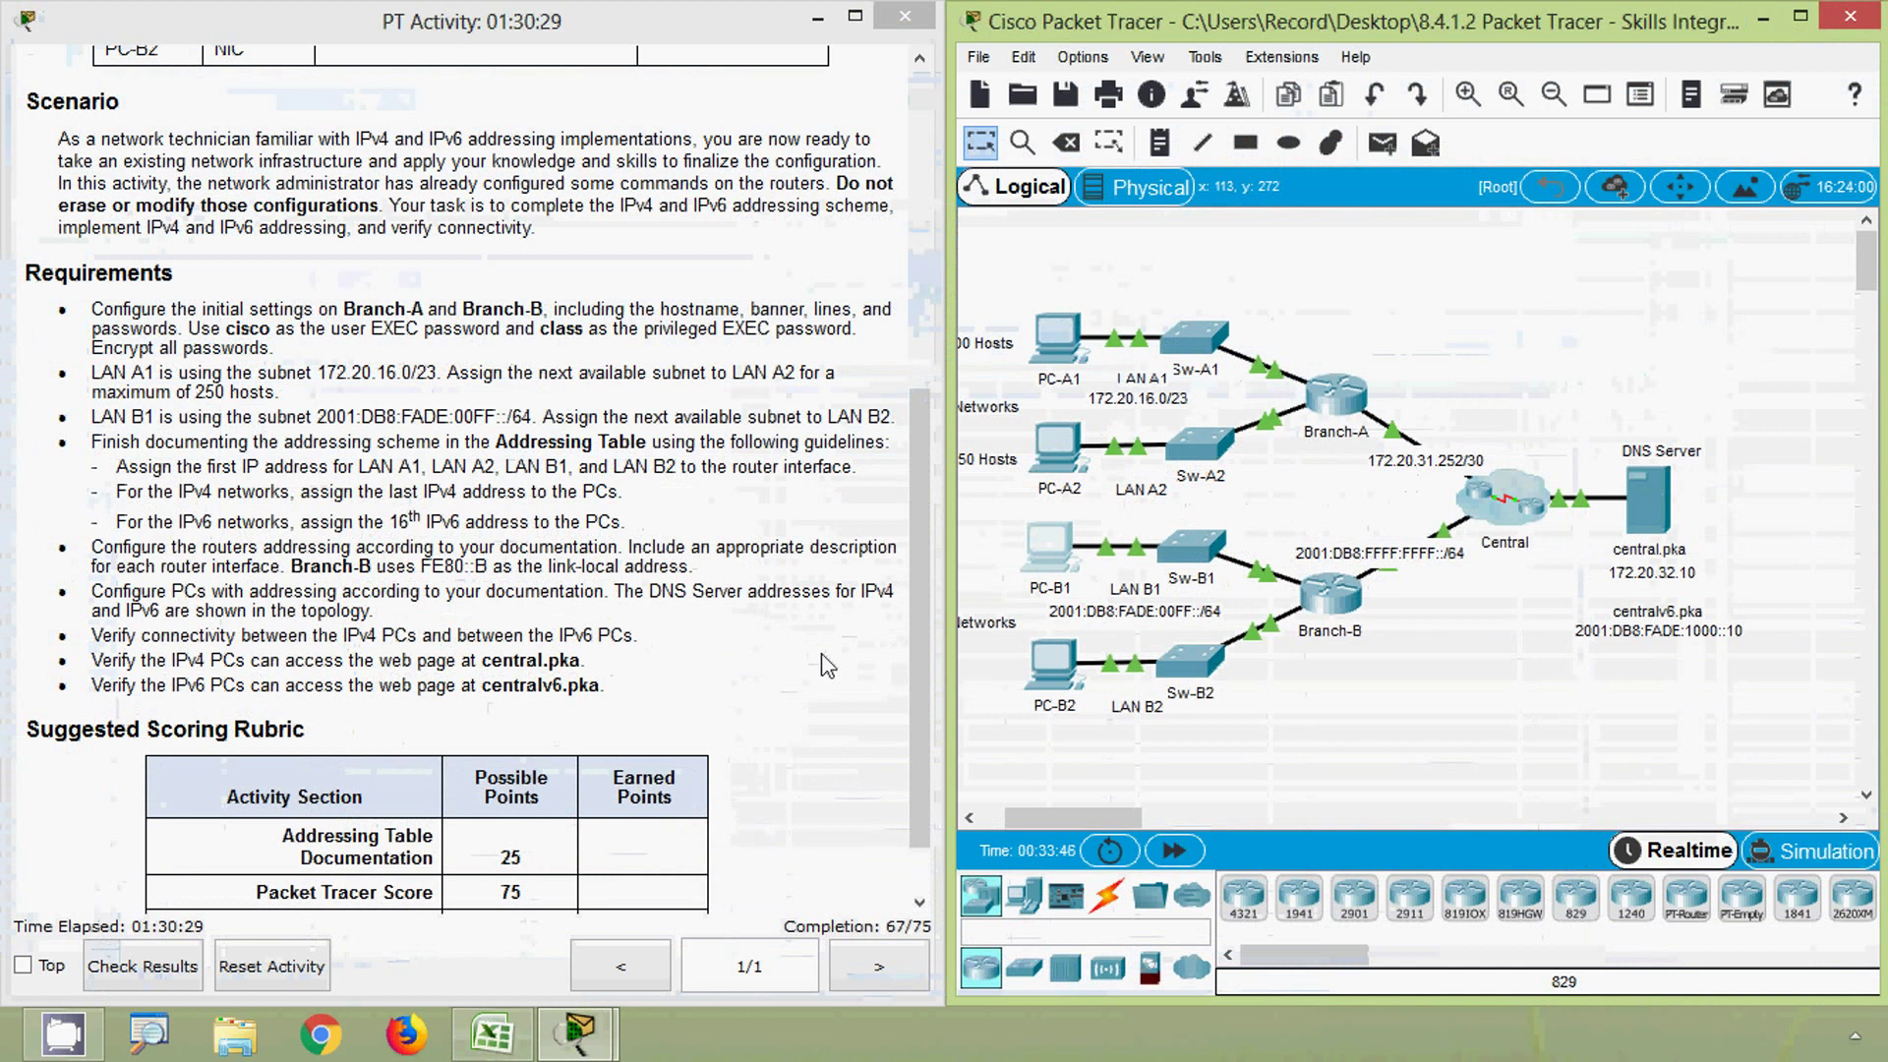
- Open PC-B2's IP Configuration settings
click(828, 666)
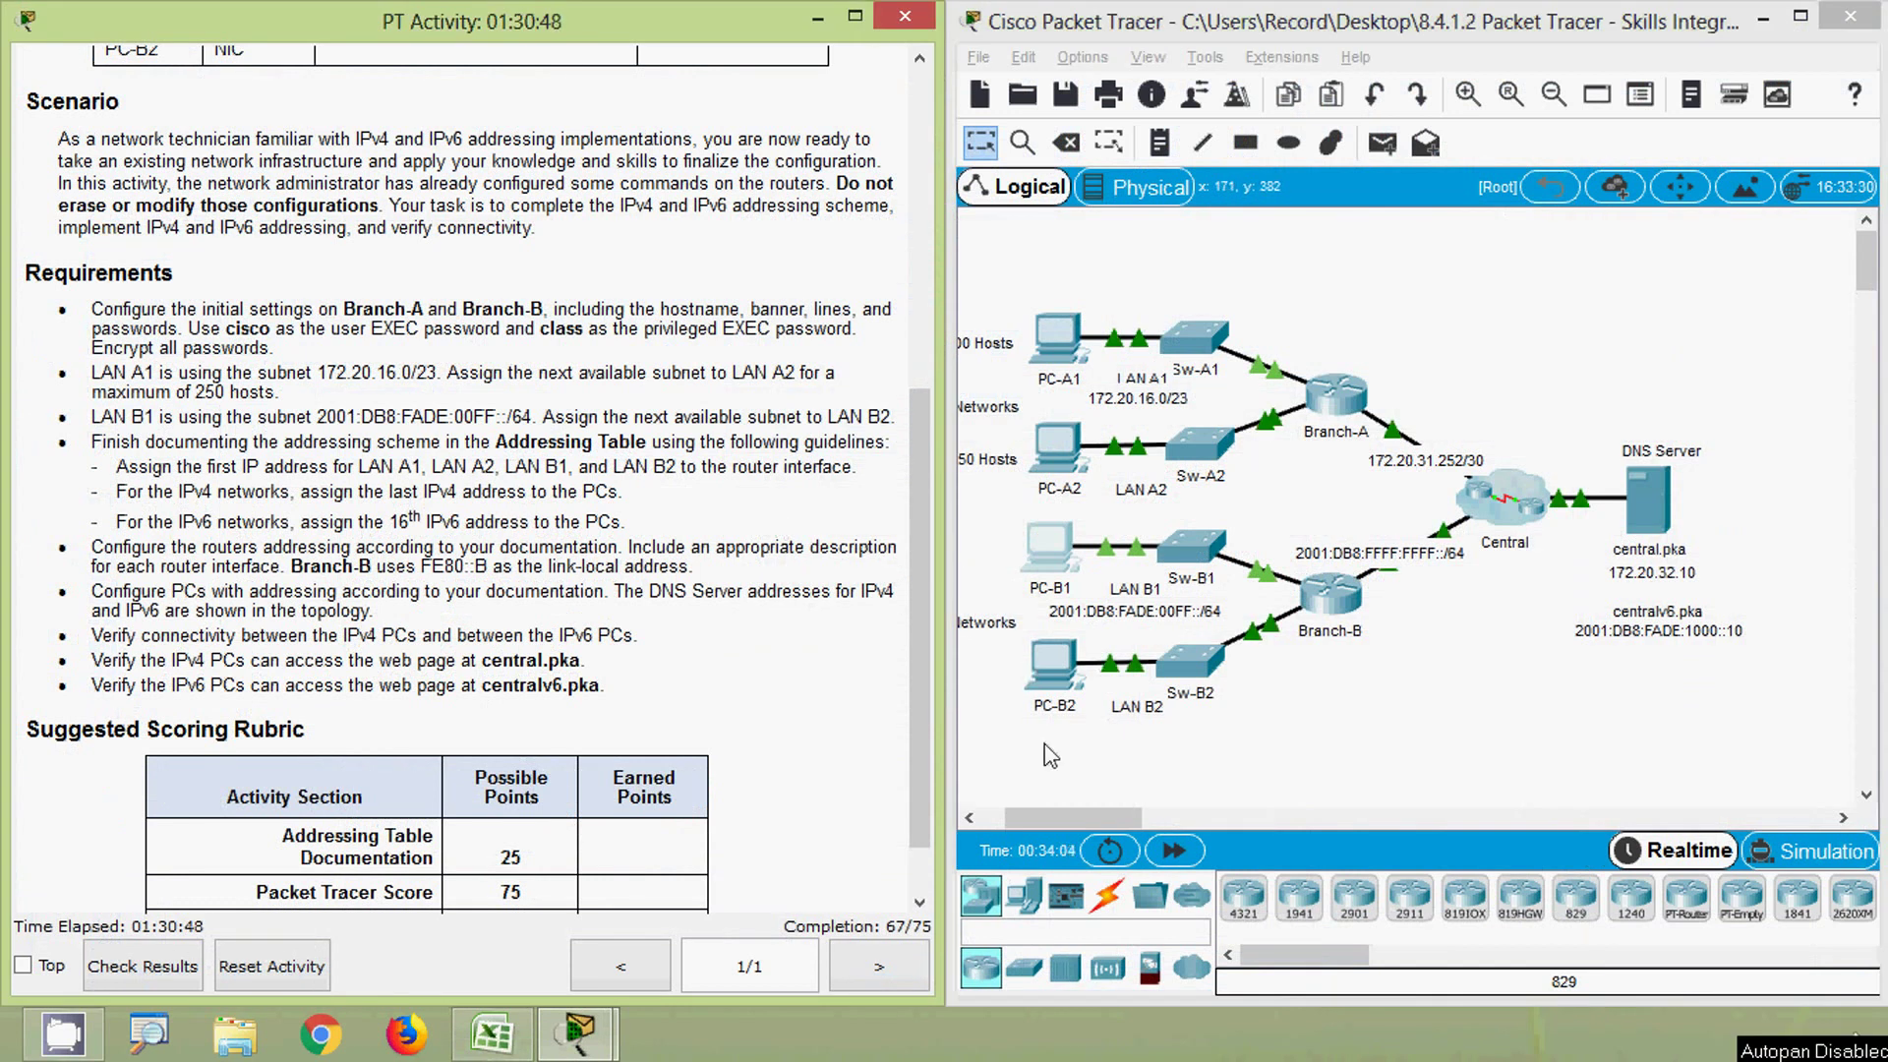
click(1052, 660)
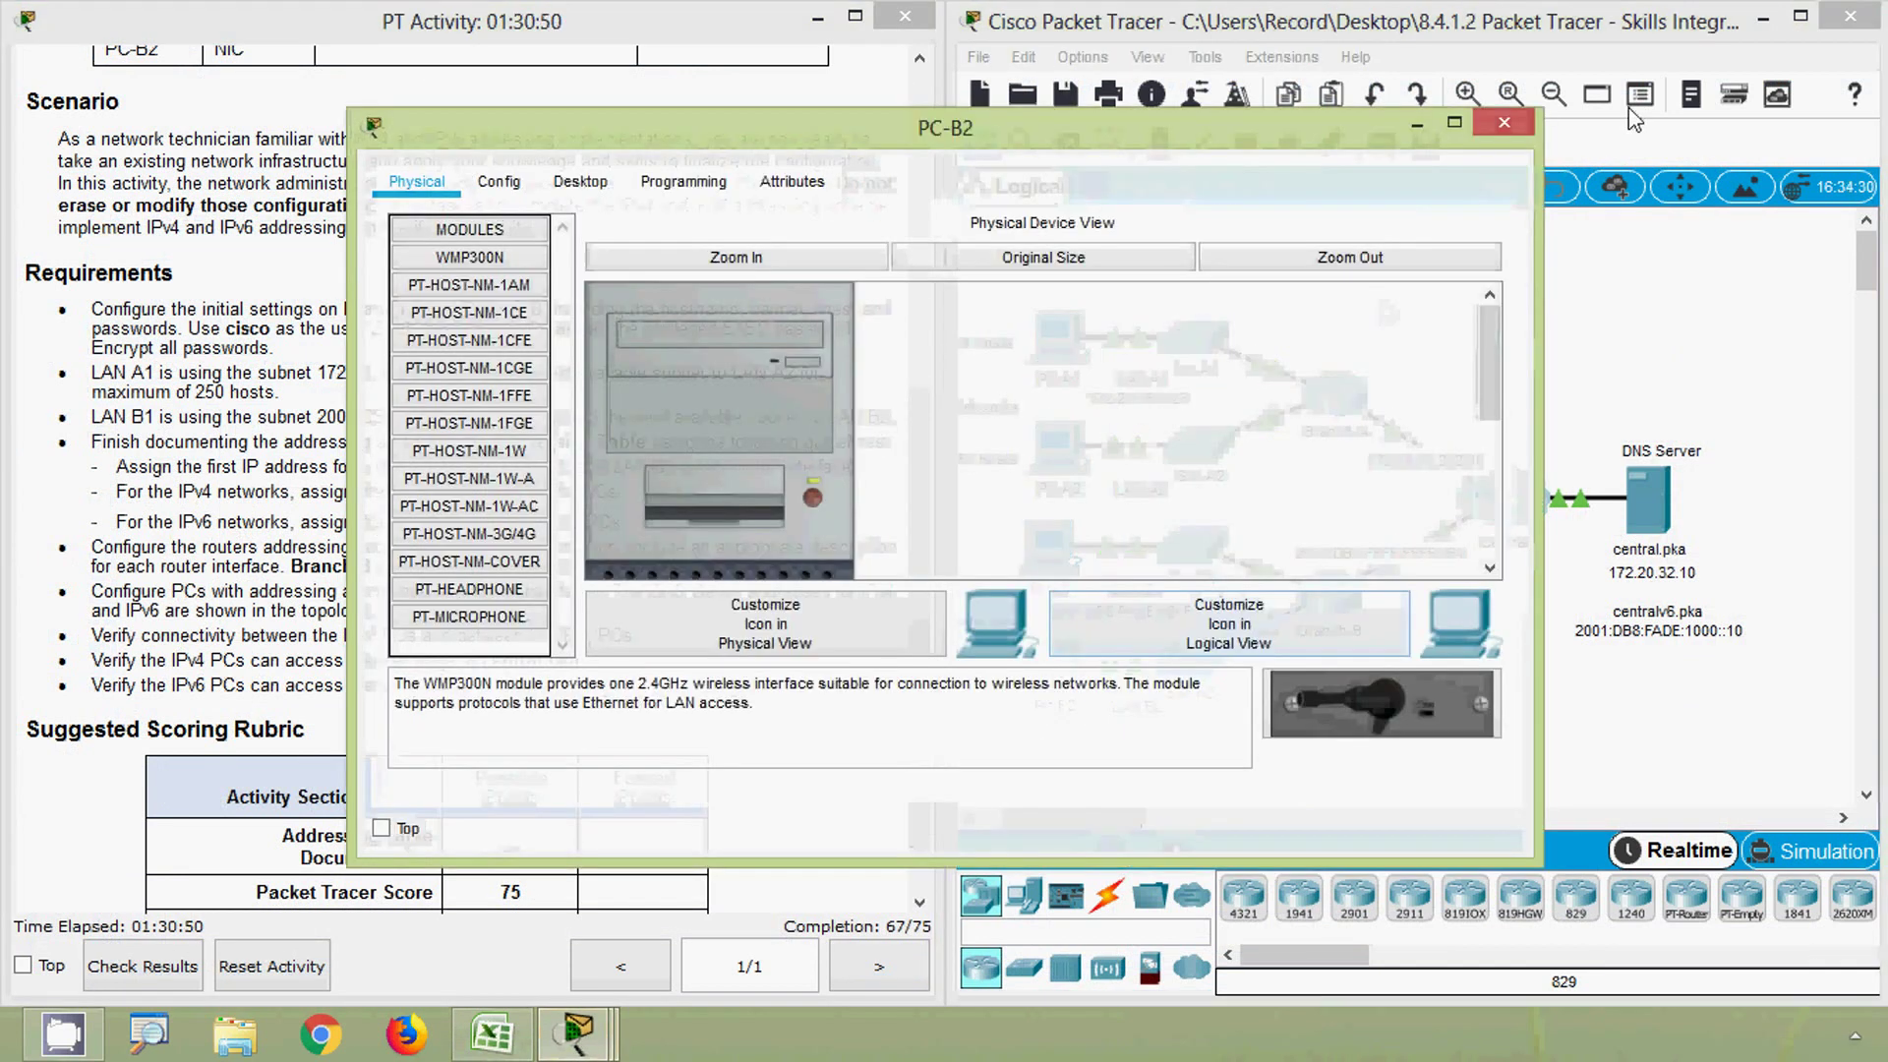
click(491, 1032)
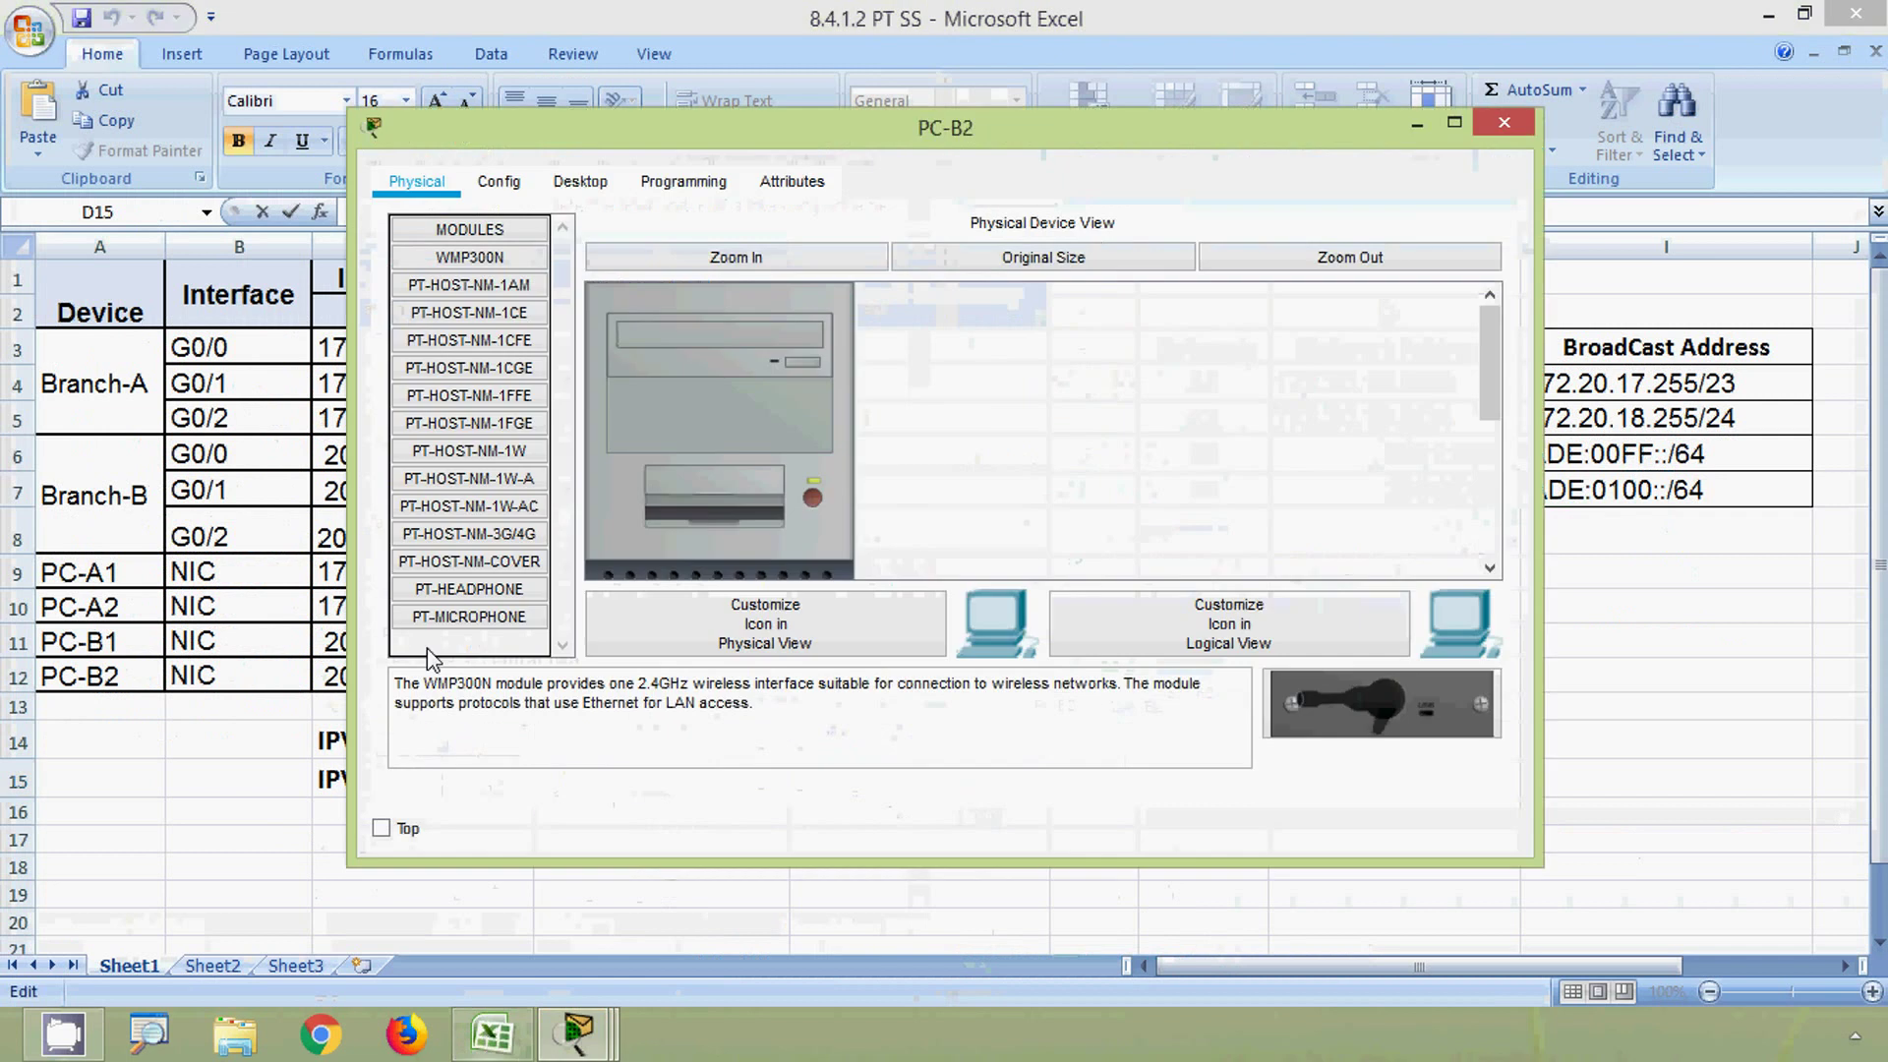
click(580, 185)
click(498, 354)
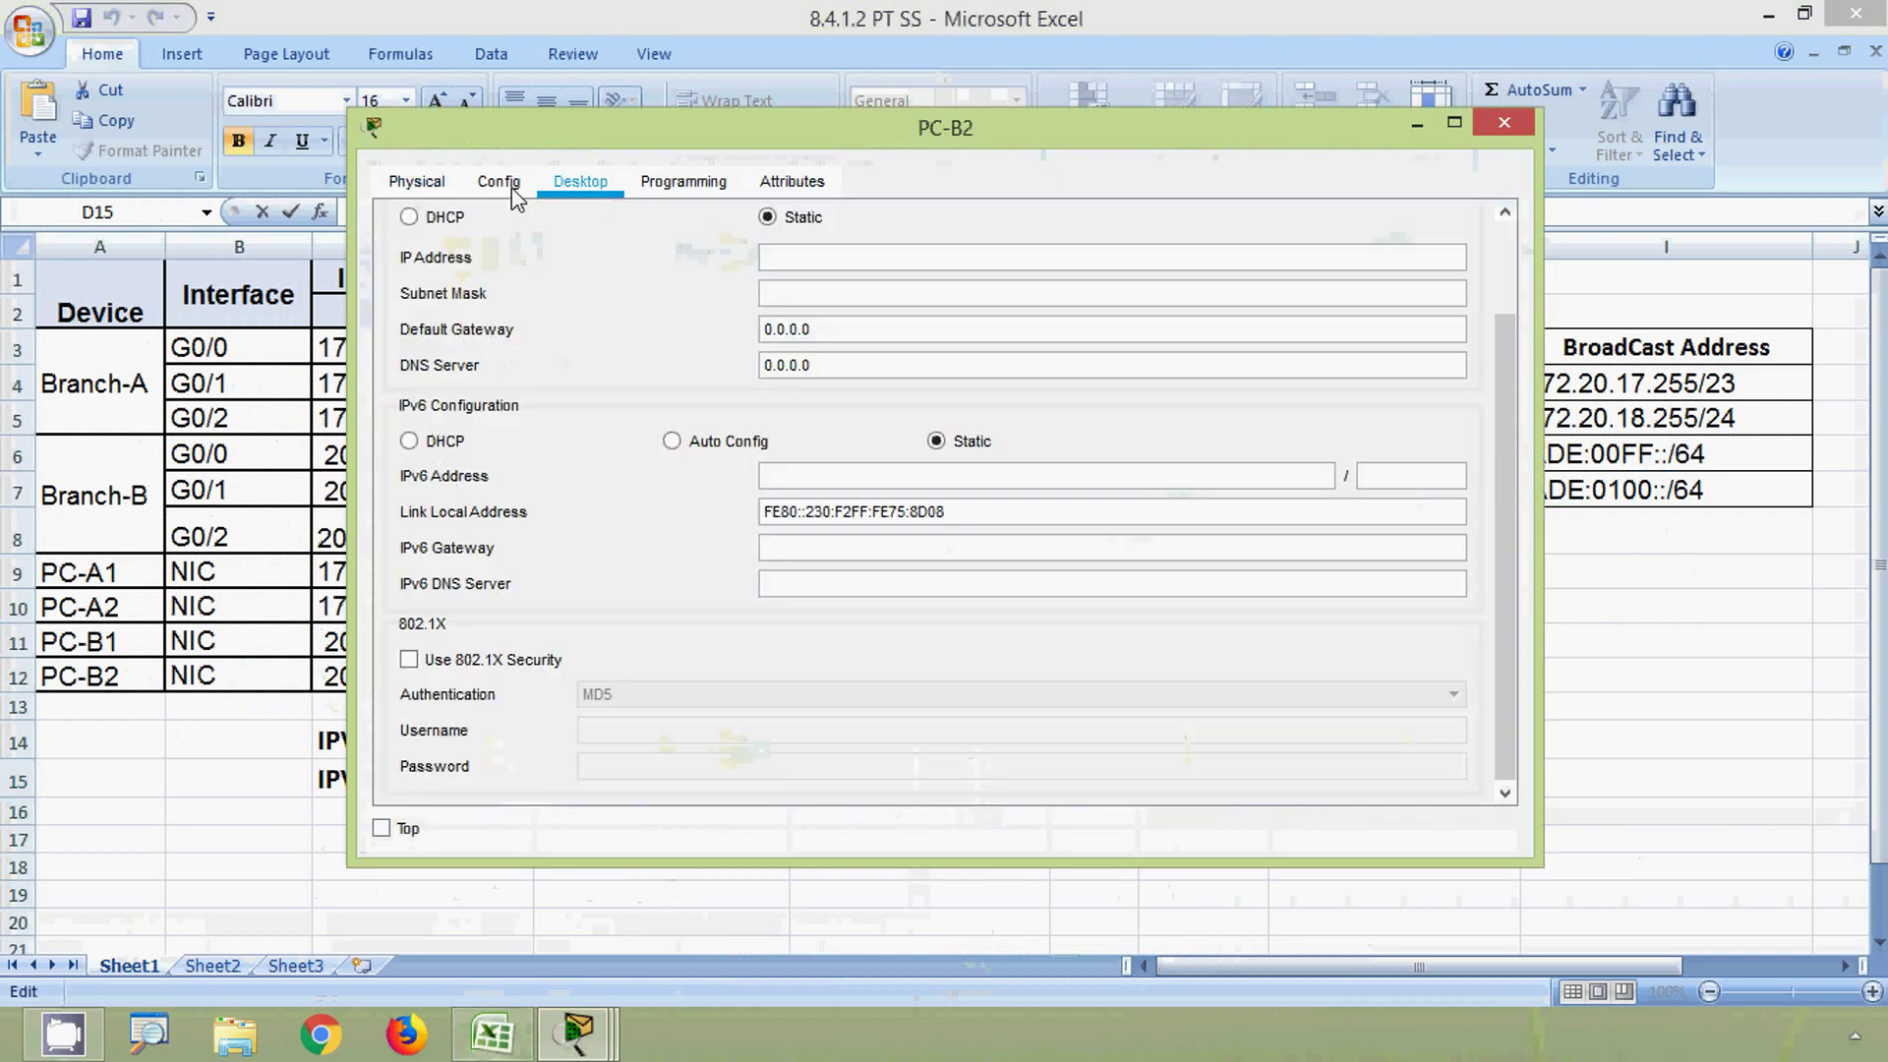
- Paste 2001:DB8:FADE:100::10 from cell C12 as PC-B2's IPv6 address
drag(525, 139, 879, 131)
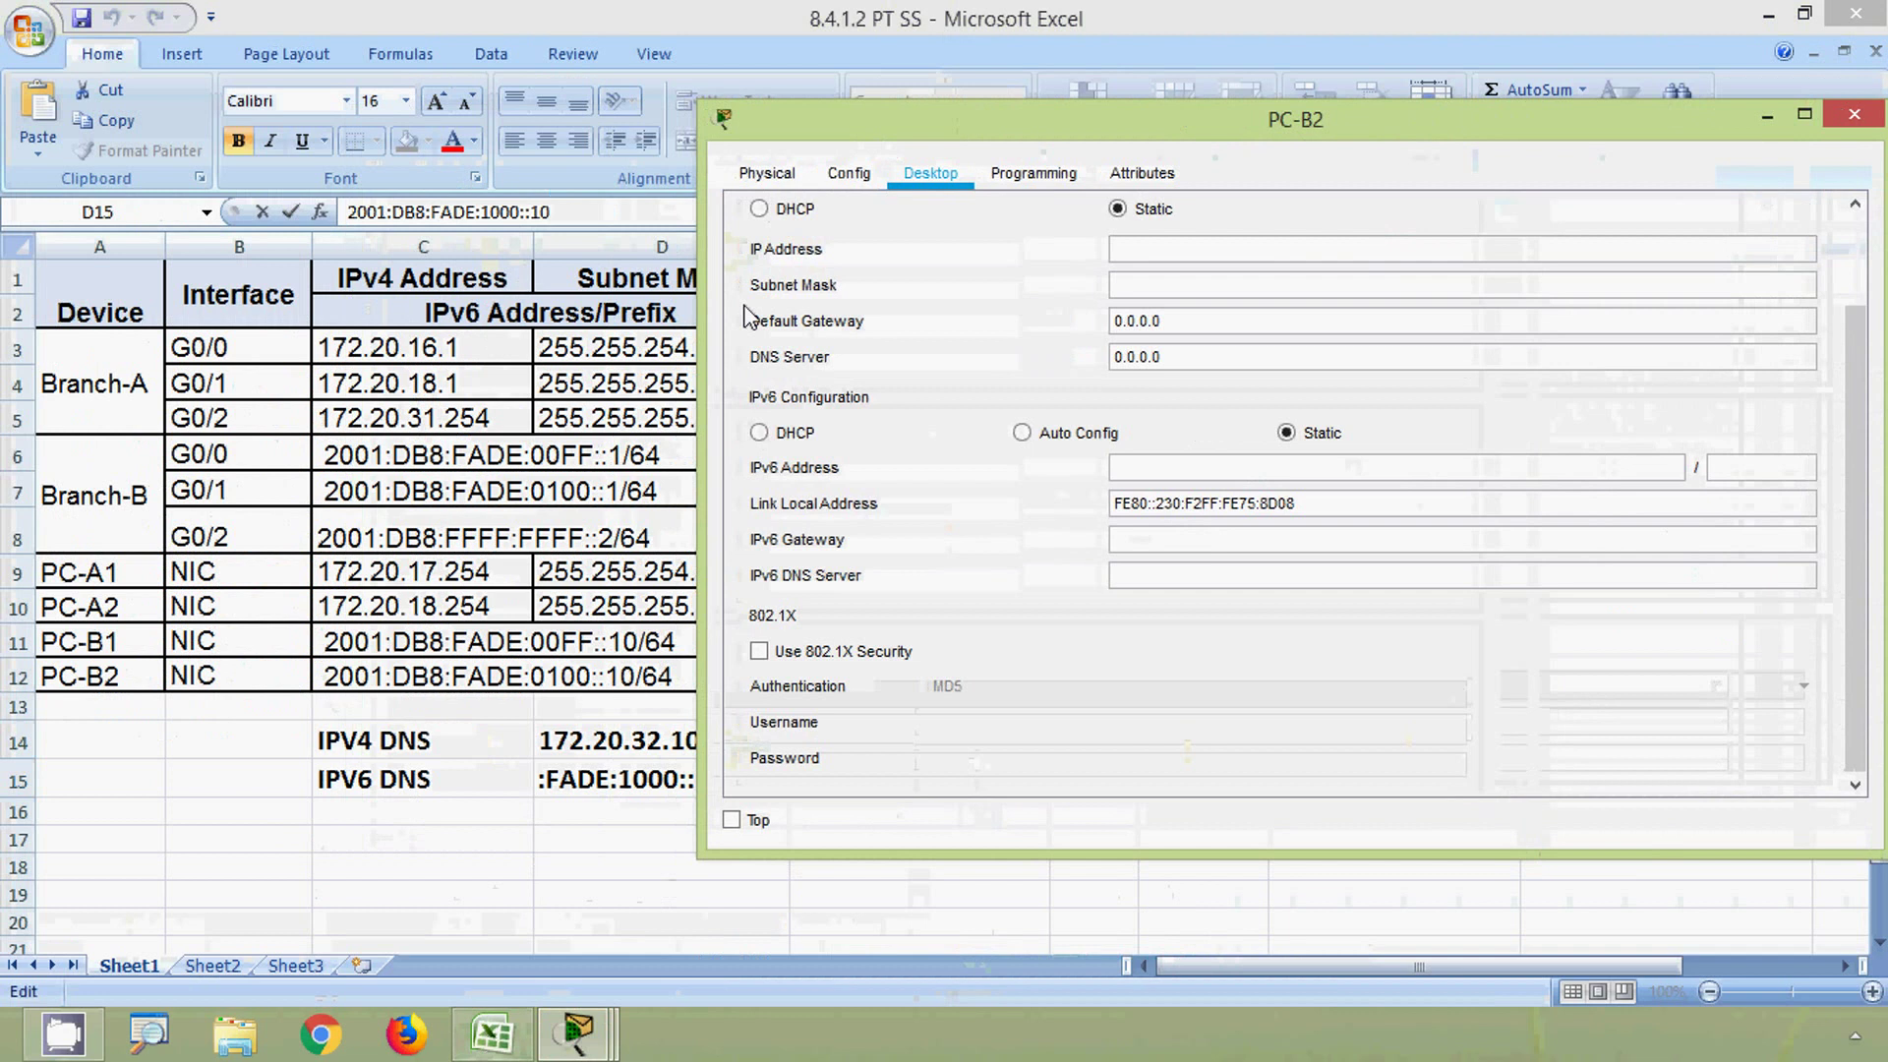
click(564, 678)
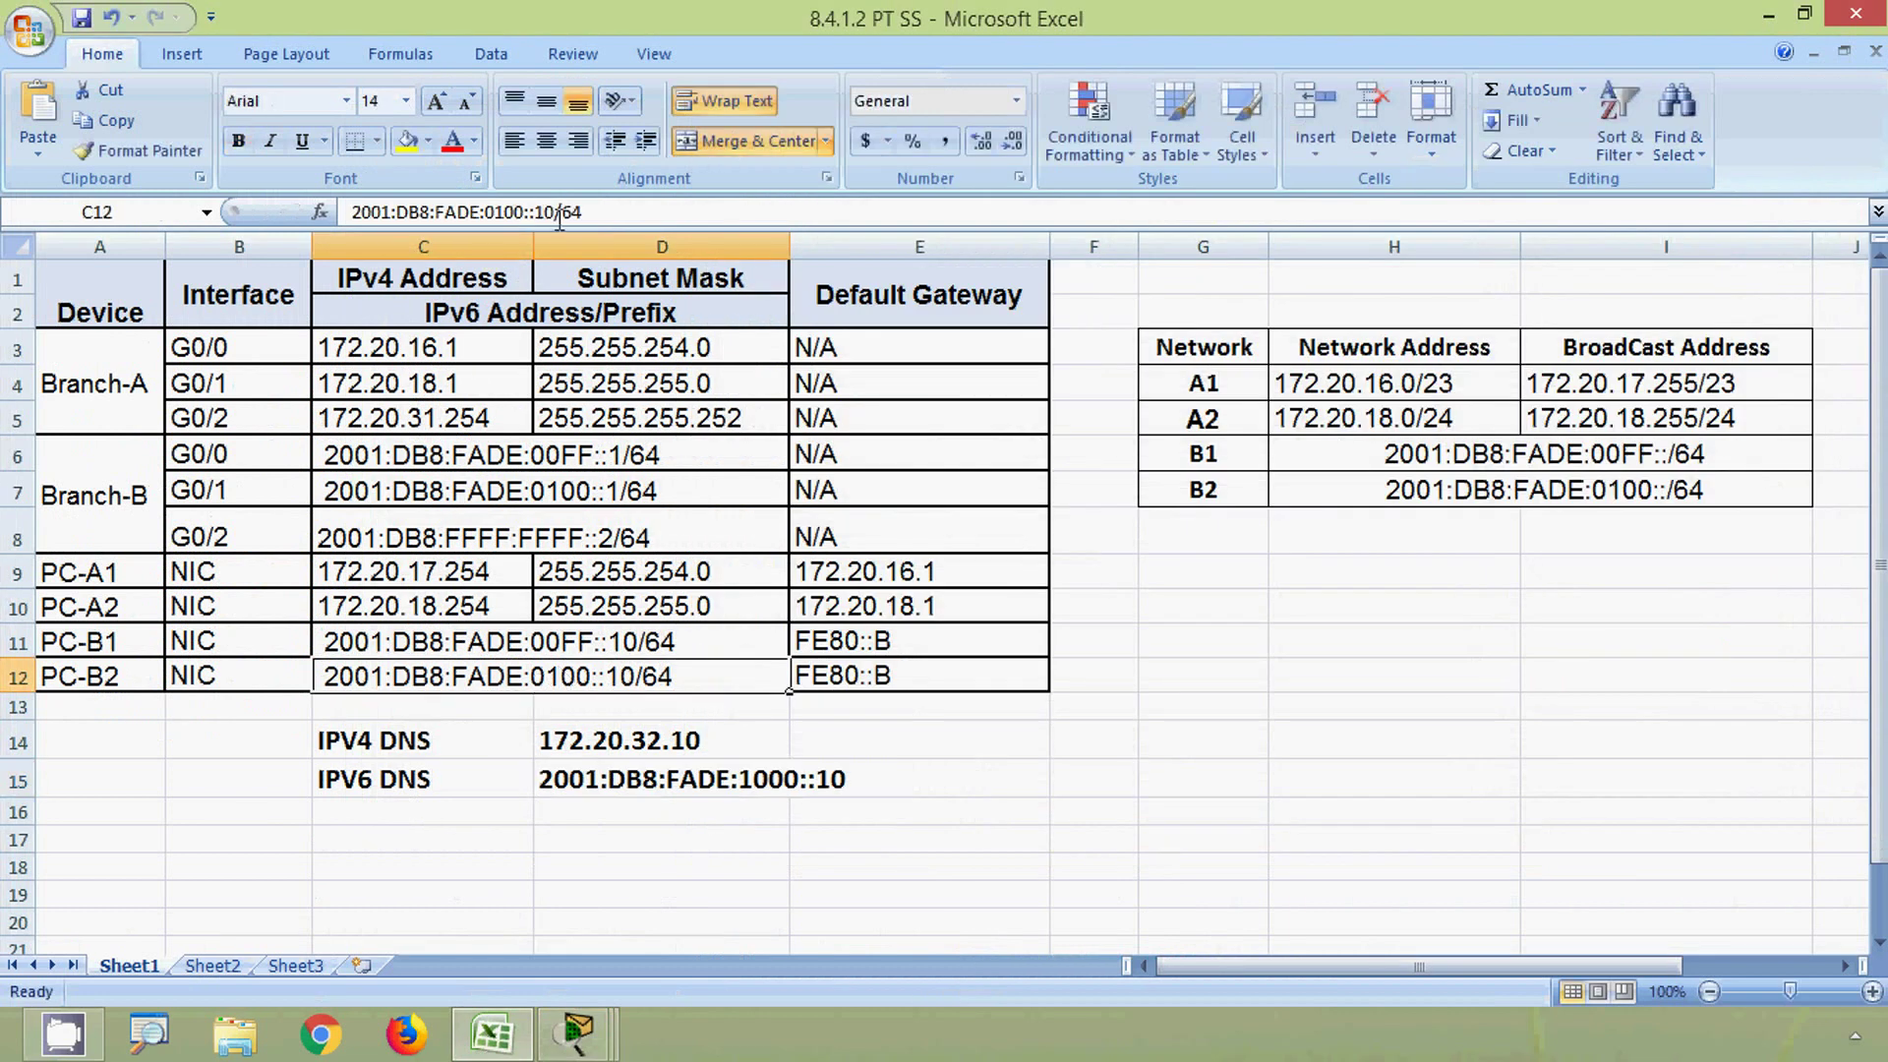
drag(557, 212, 344, 208)
key(ctrl+c)
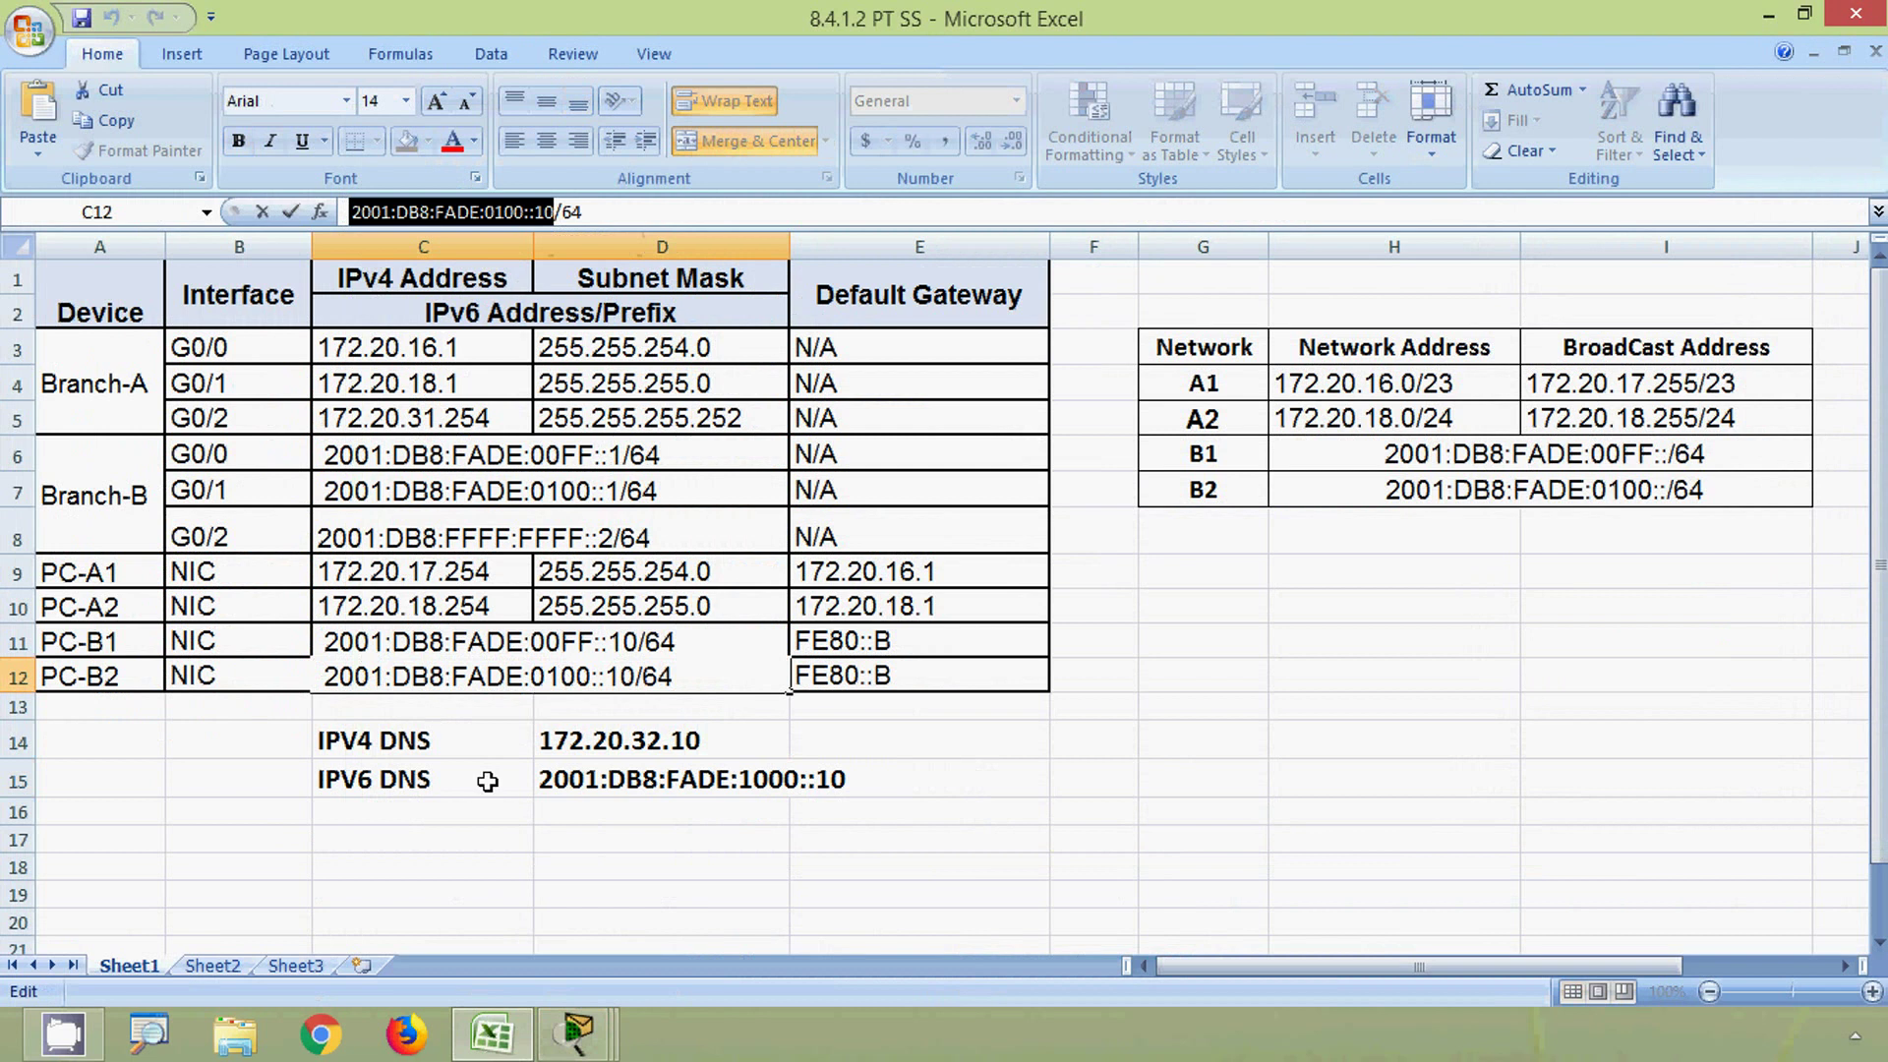
key(alt+Tab)
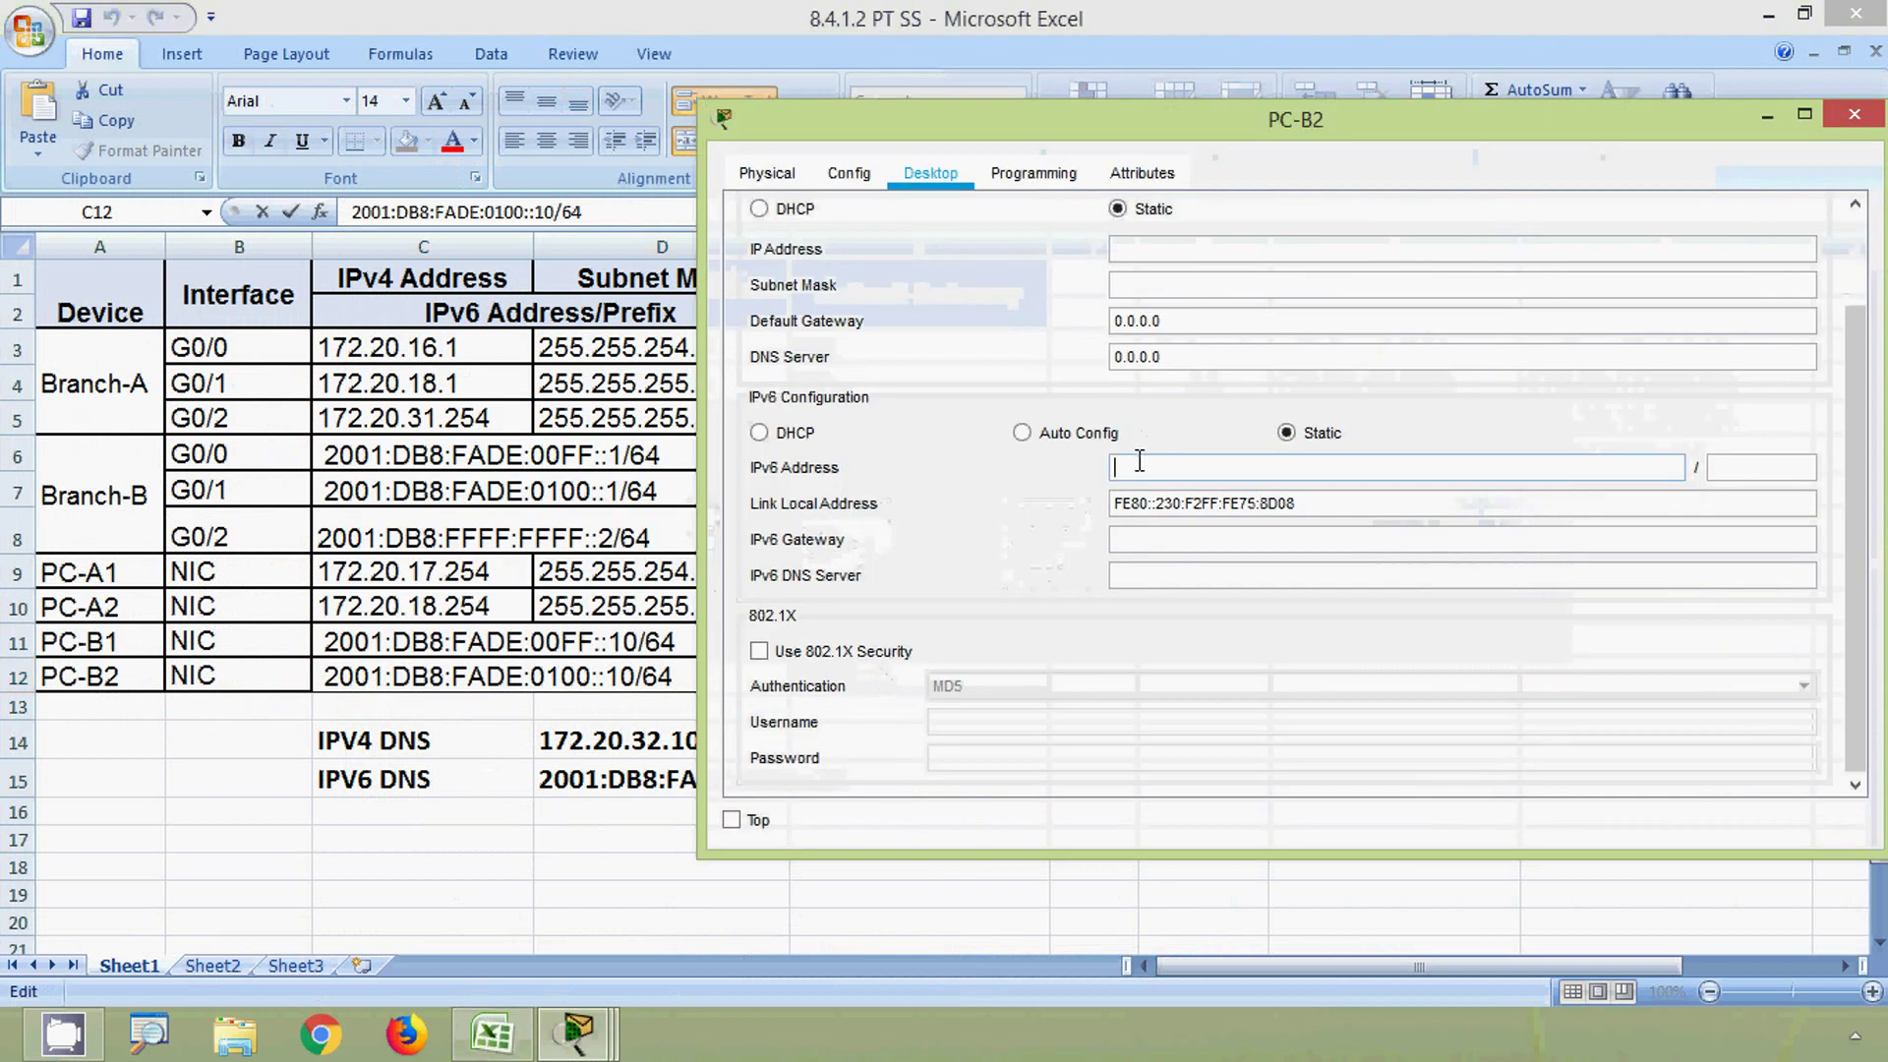
key(ctrl+v)
key(Tab)
- Dismiss the invalid-address error, re-enter PC-B2's IPv6 address with prefix 64, and set gateway FE80::B
text(64)
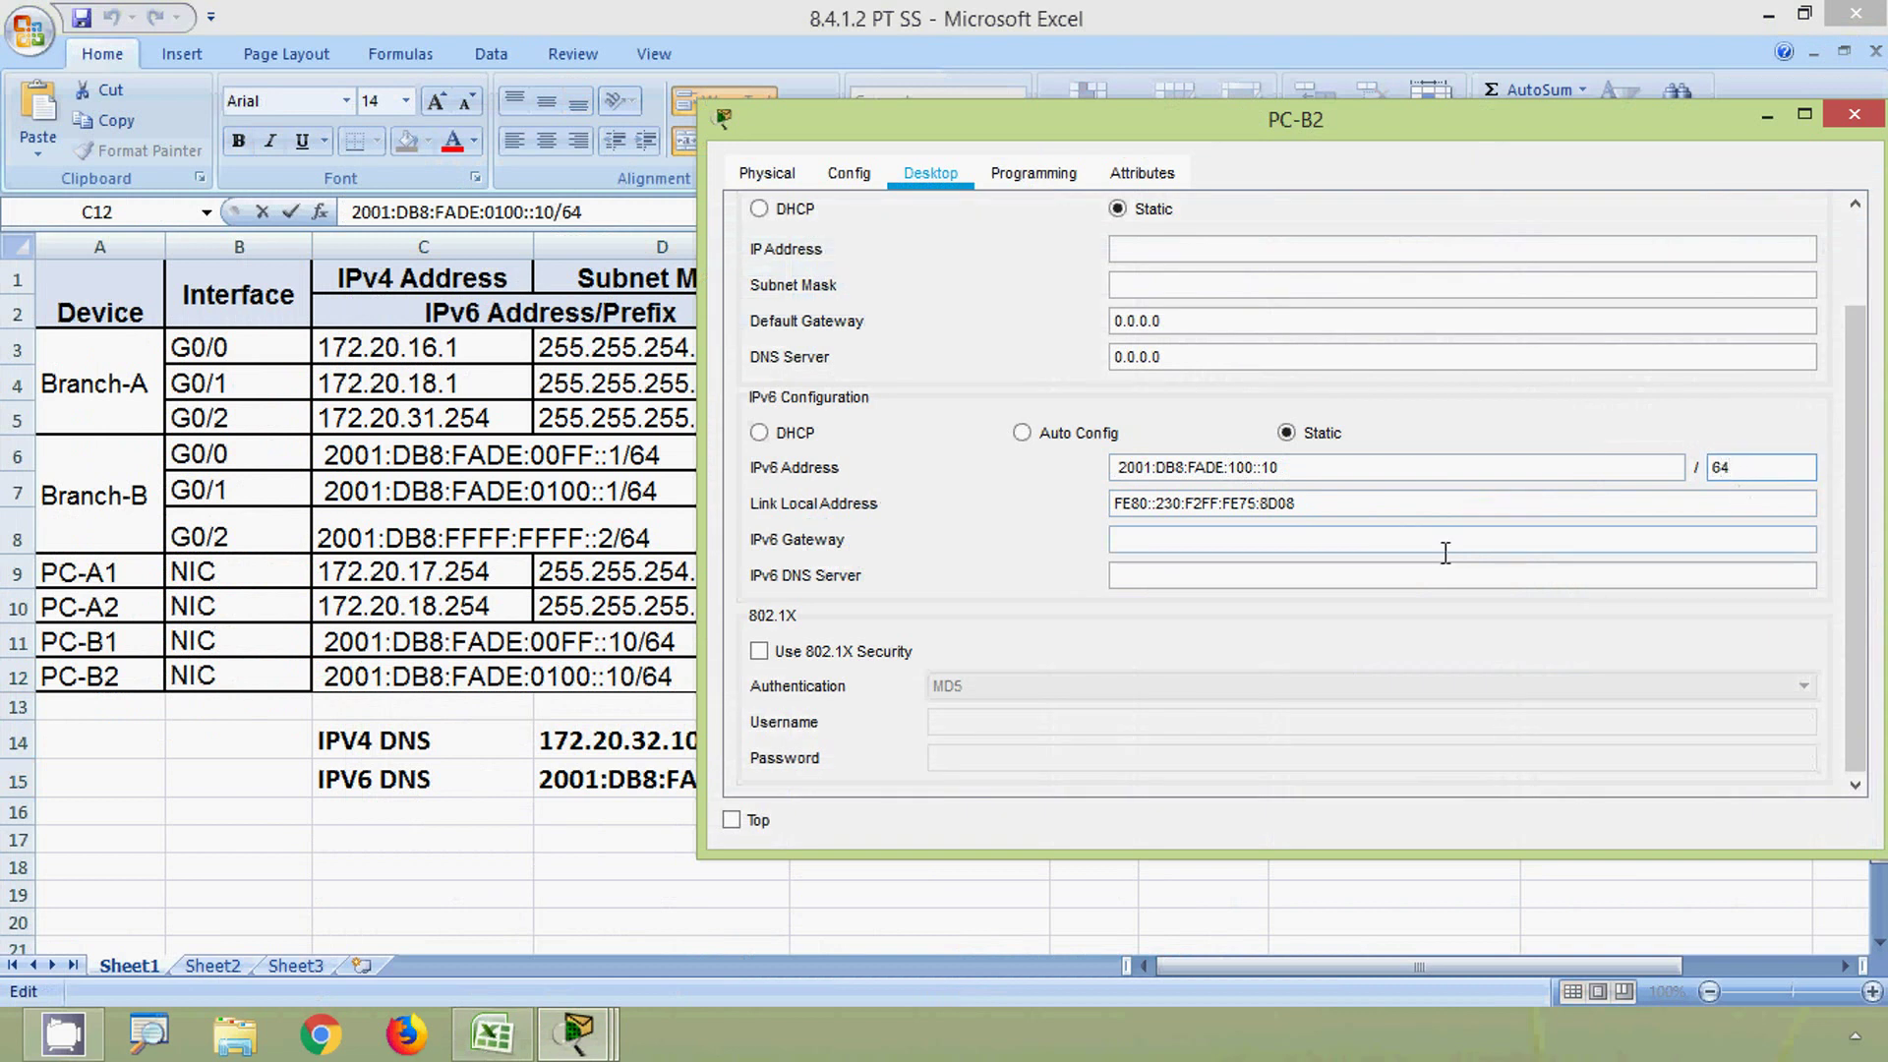
click(1411, 542)
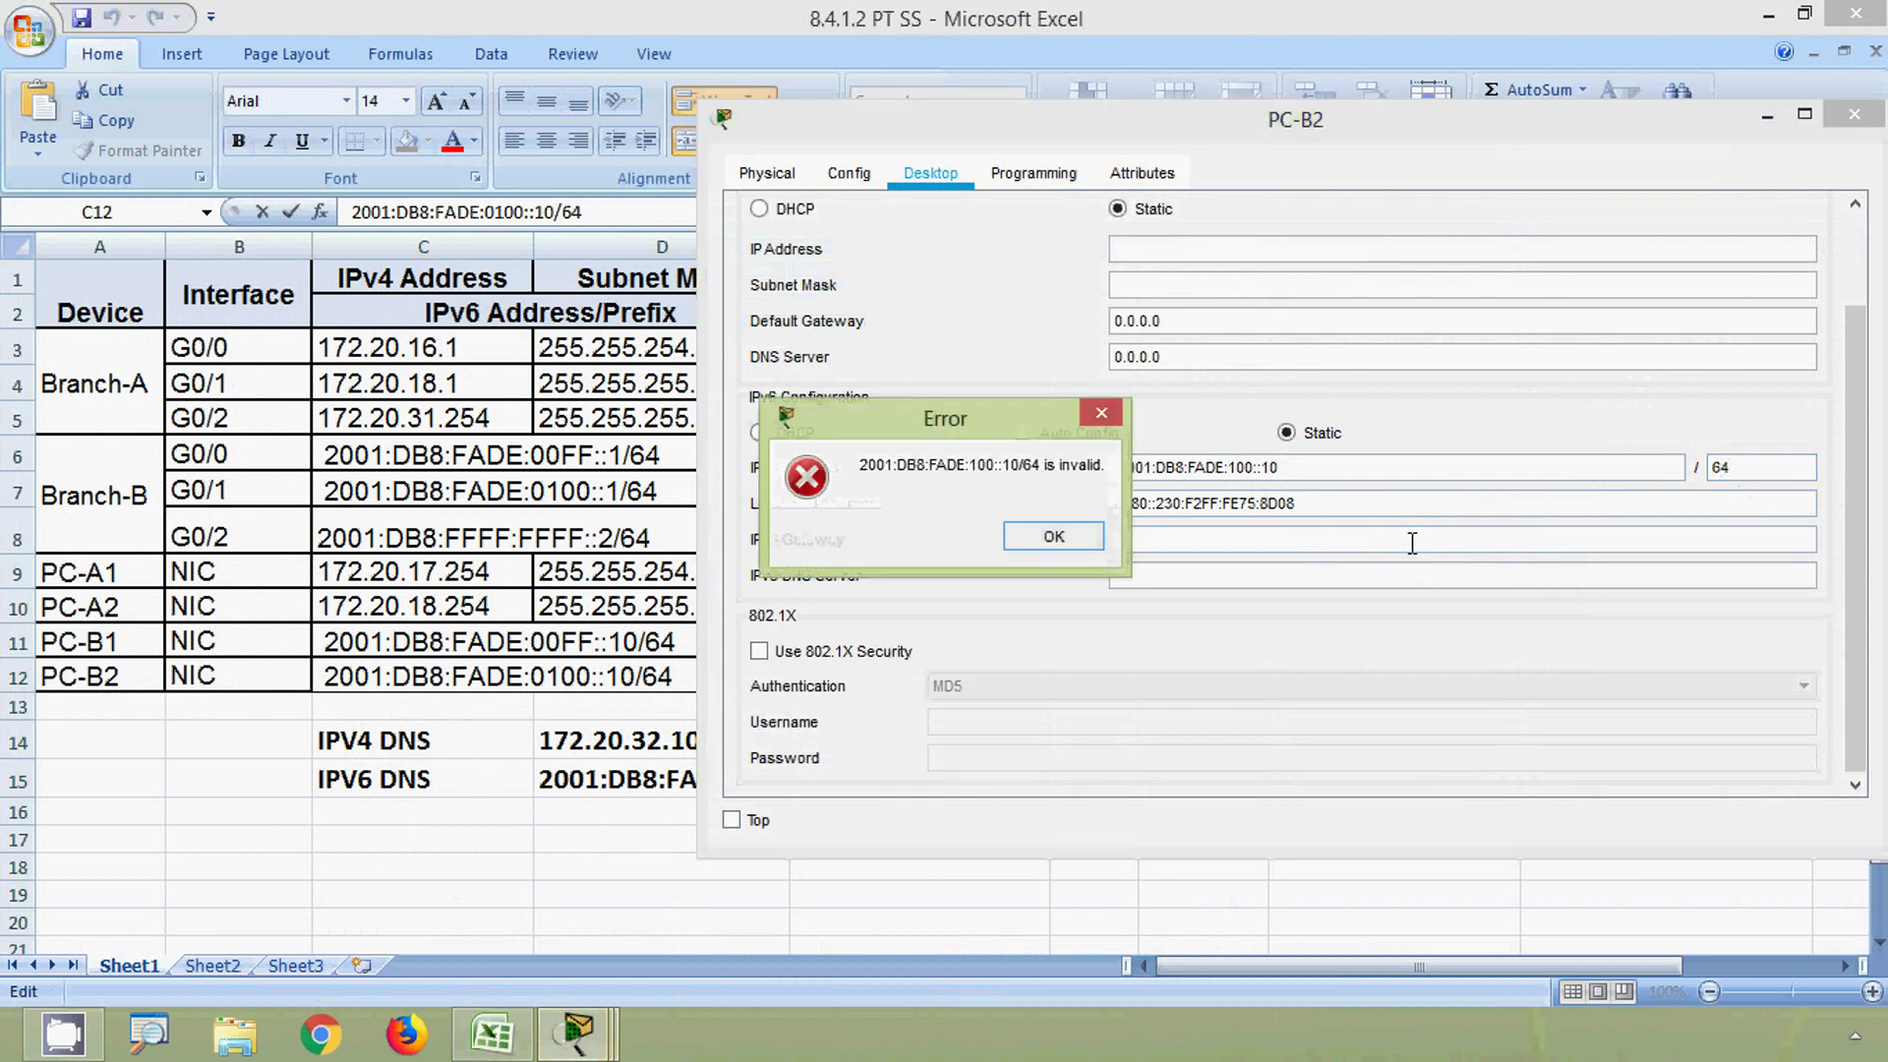
click(1027, 539)
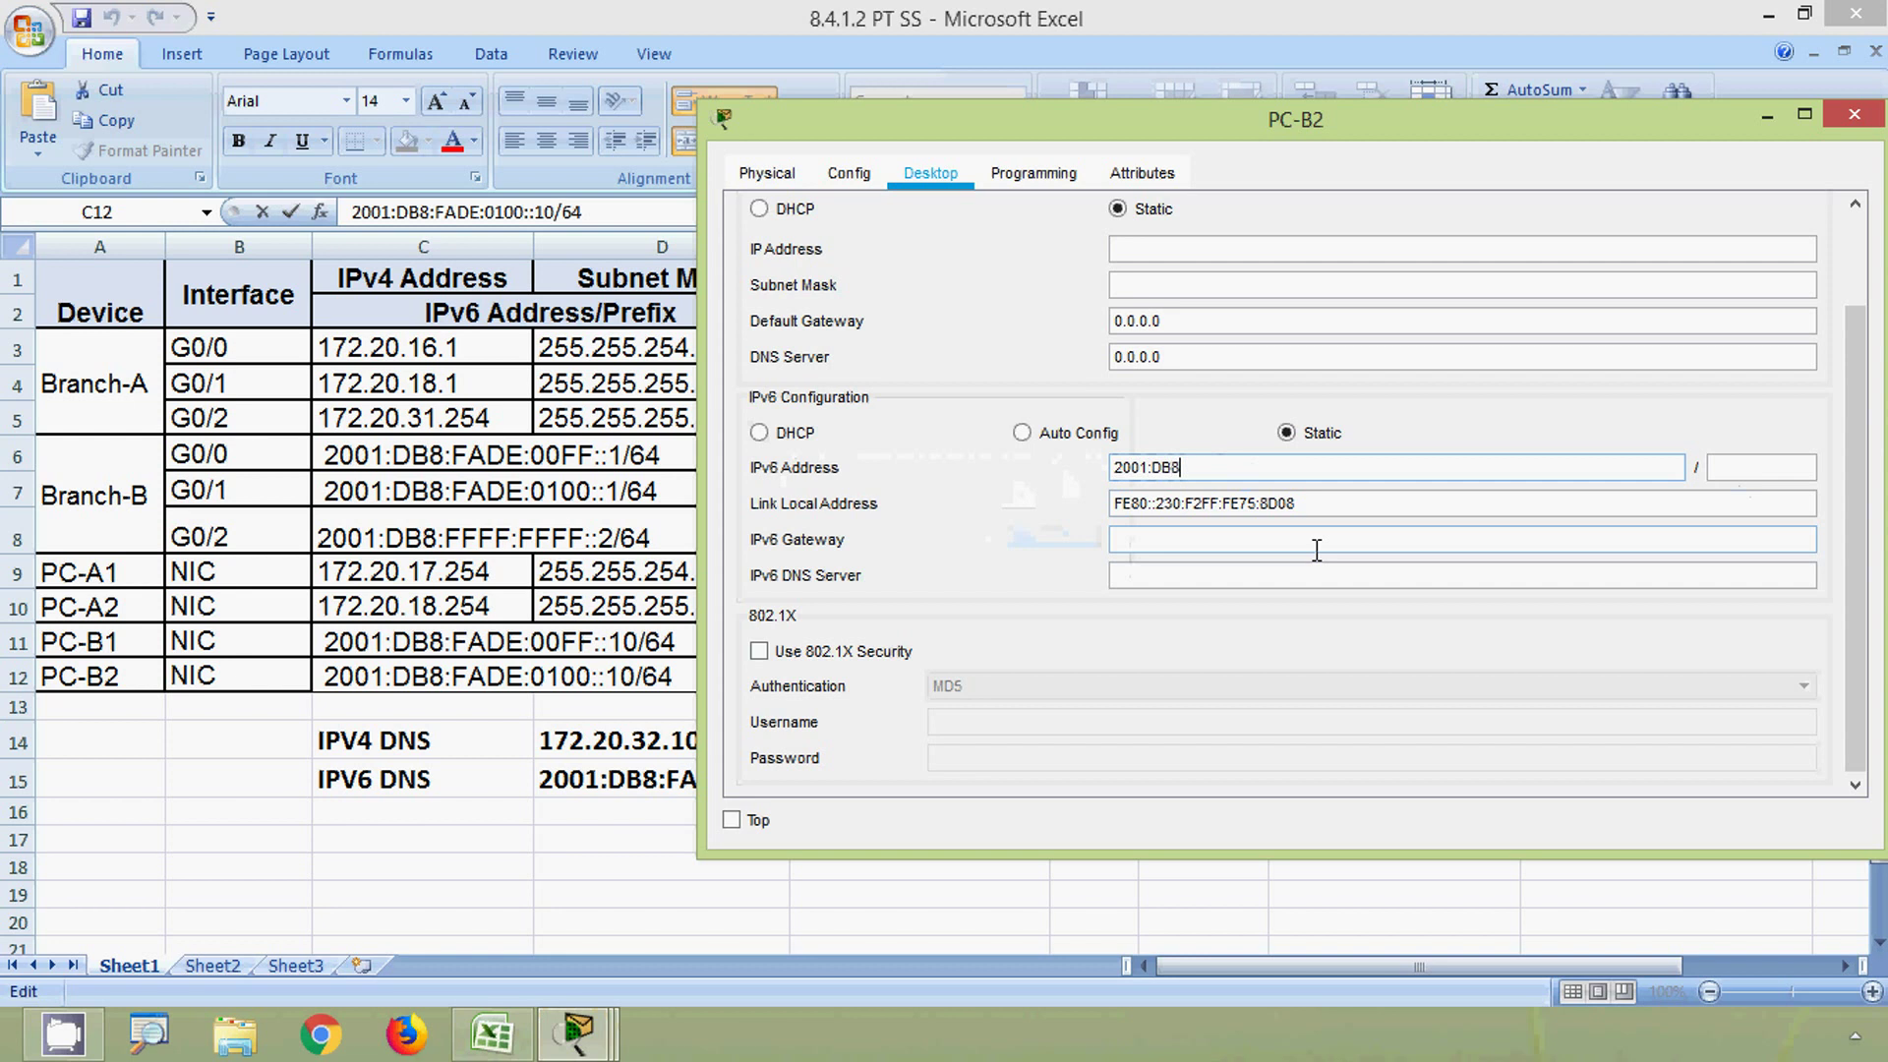
text(2001:DB8:FADE:100::10)
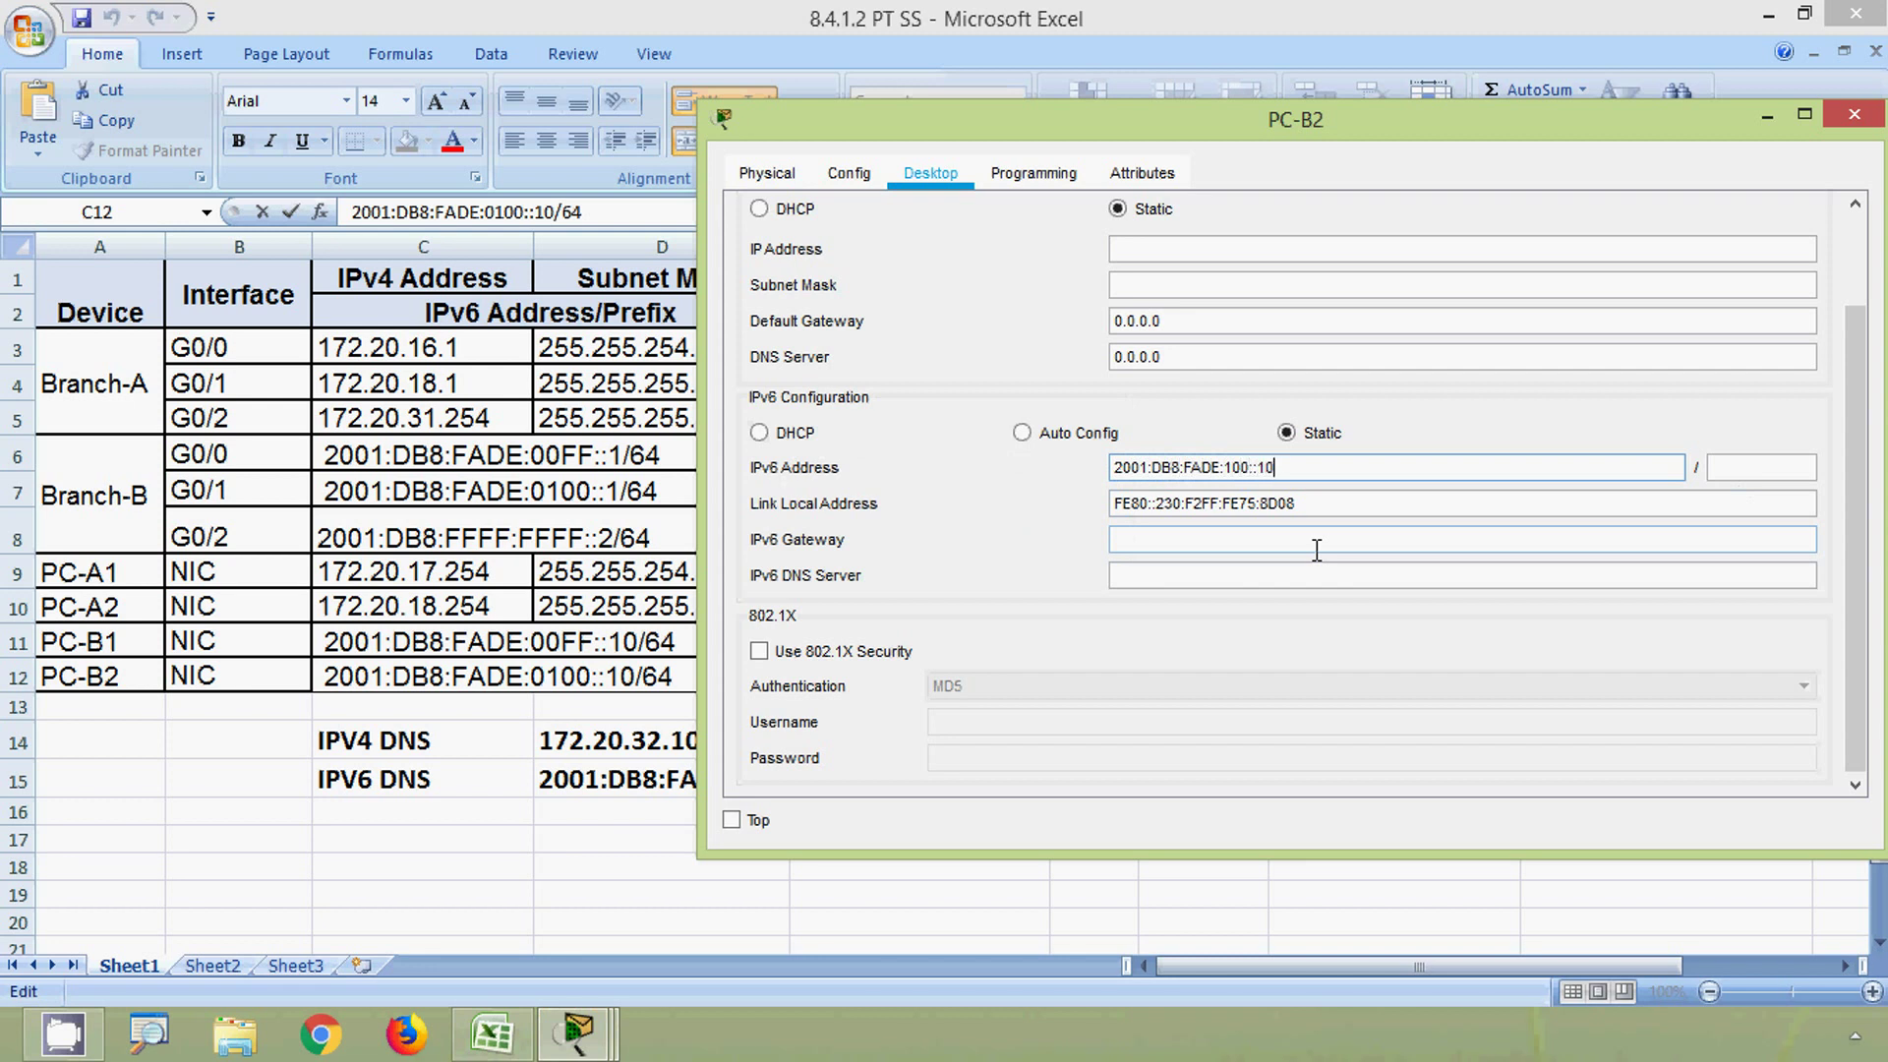
key(Tab)
key(Tab)
key(Tab)
text(FE80::B)
key(Tab)
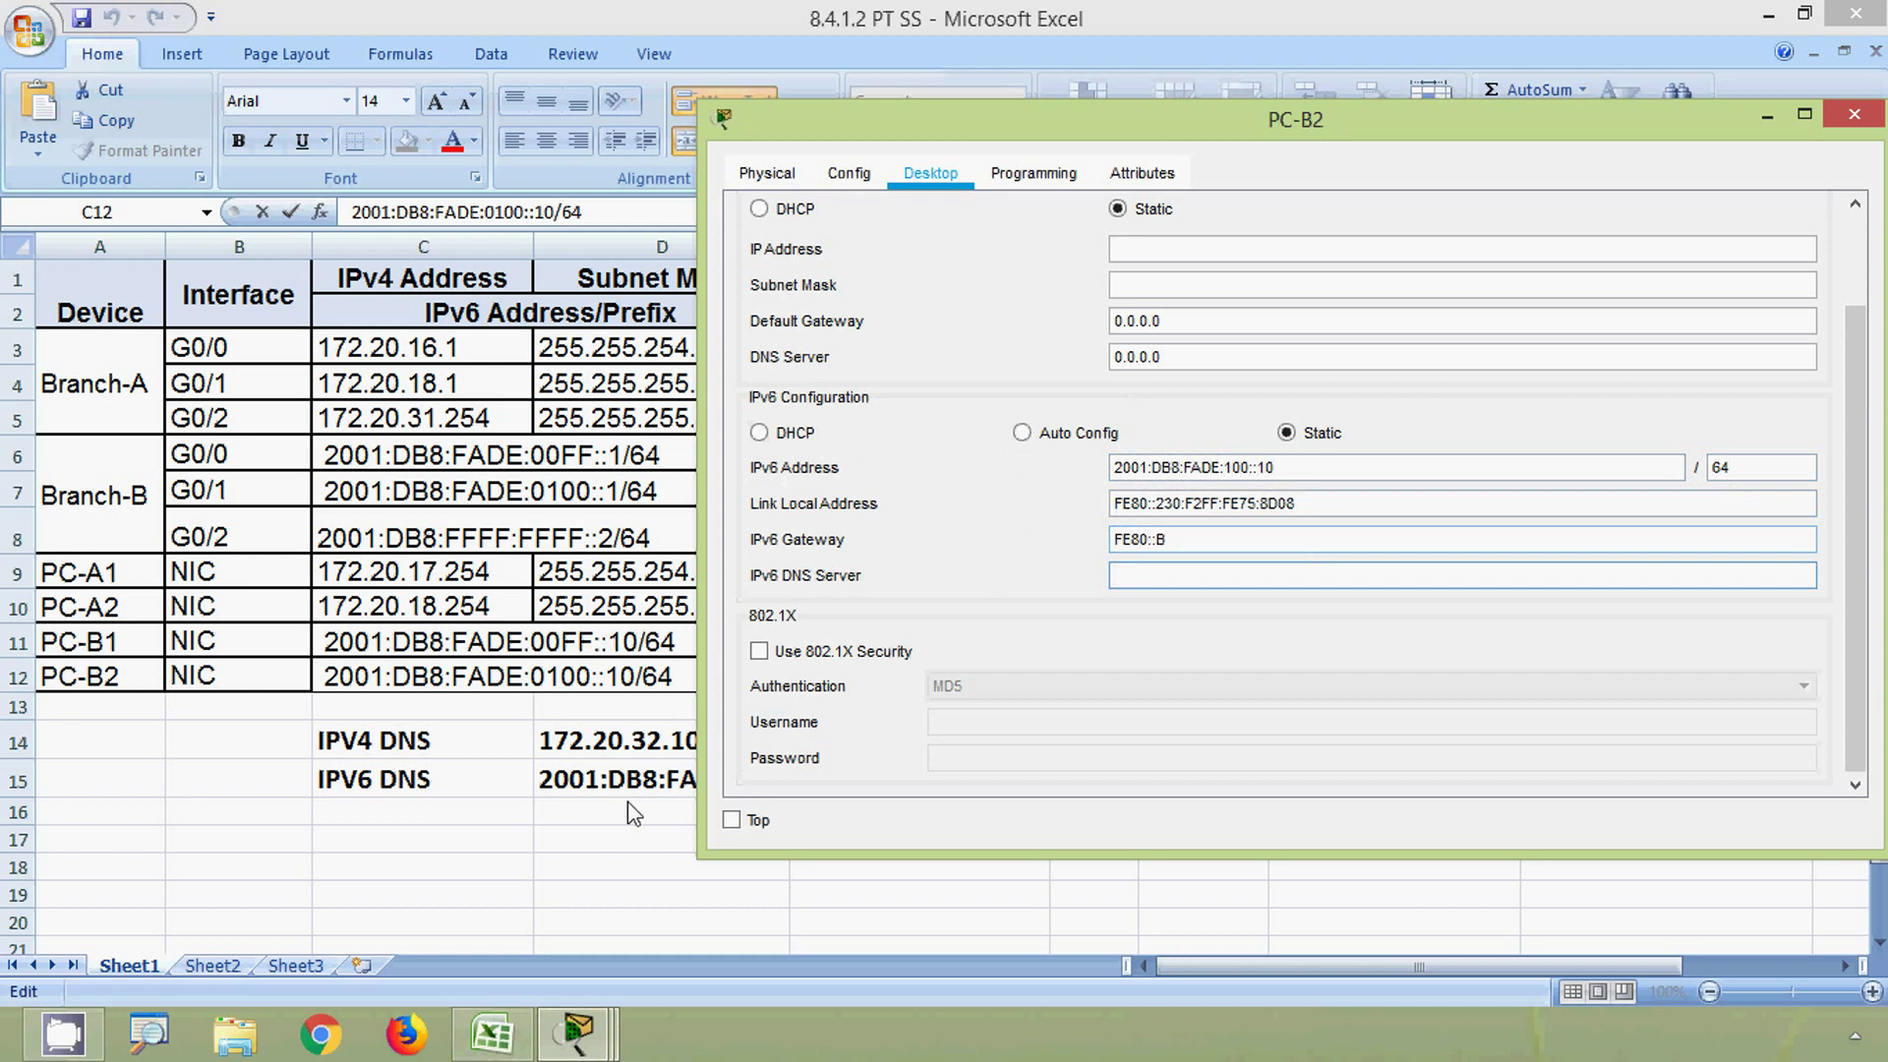
- Paste 2001:DB8:FADE:1000::10 as PC-B2's IPv6 DNS server, close PC-B2, and minimize Excel
click(624, 793)
click(623, 787)
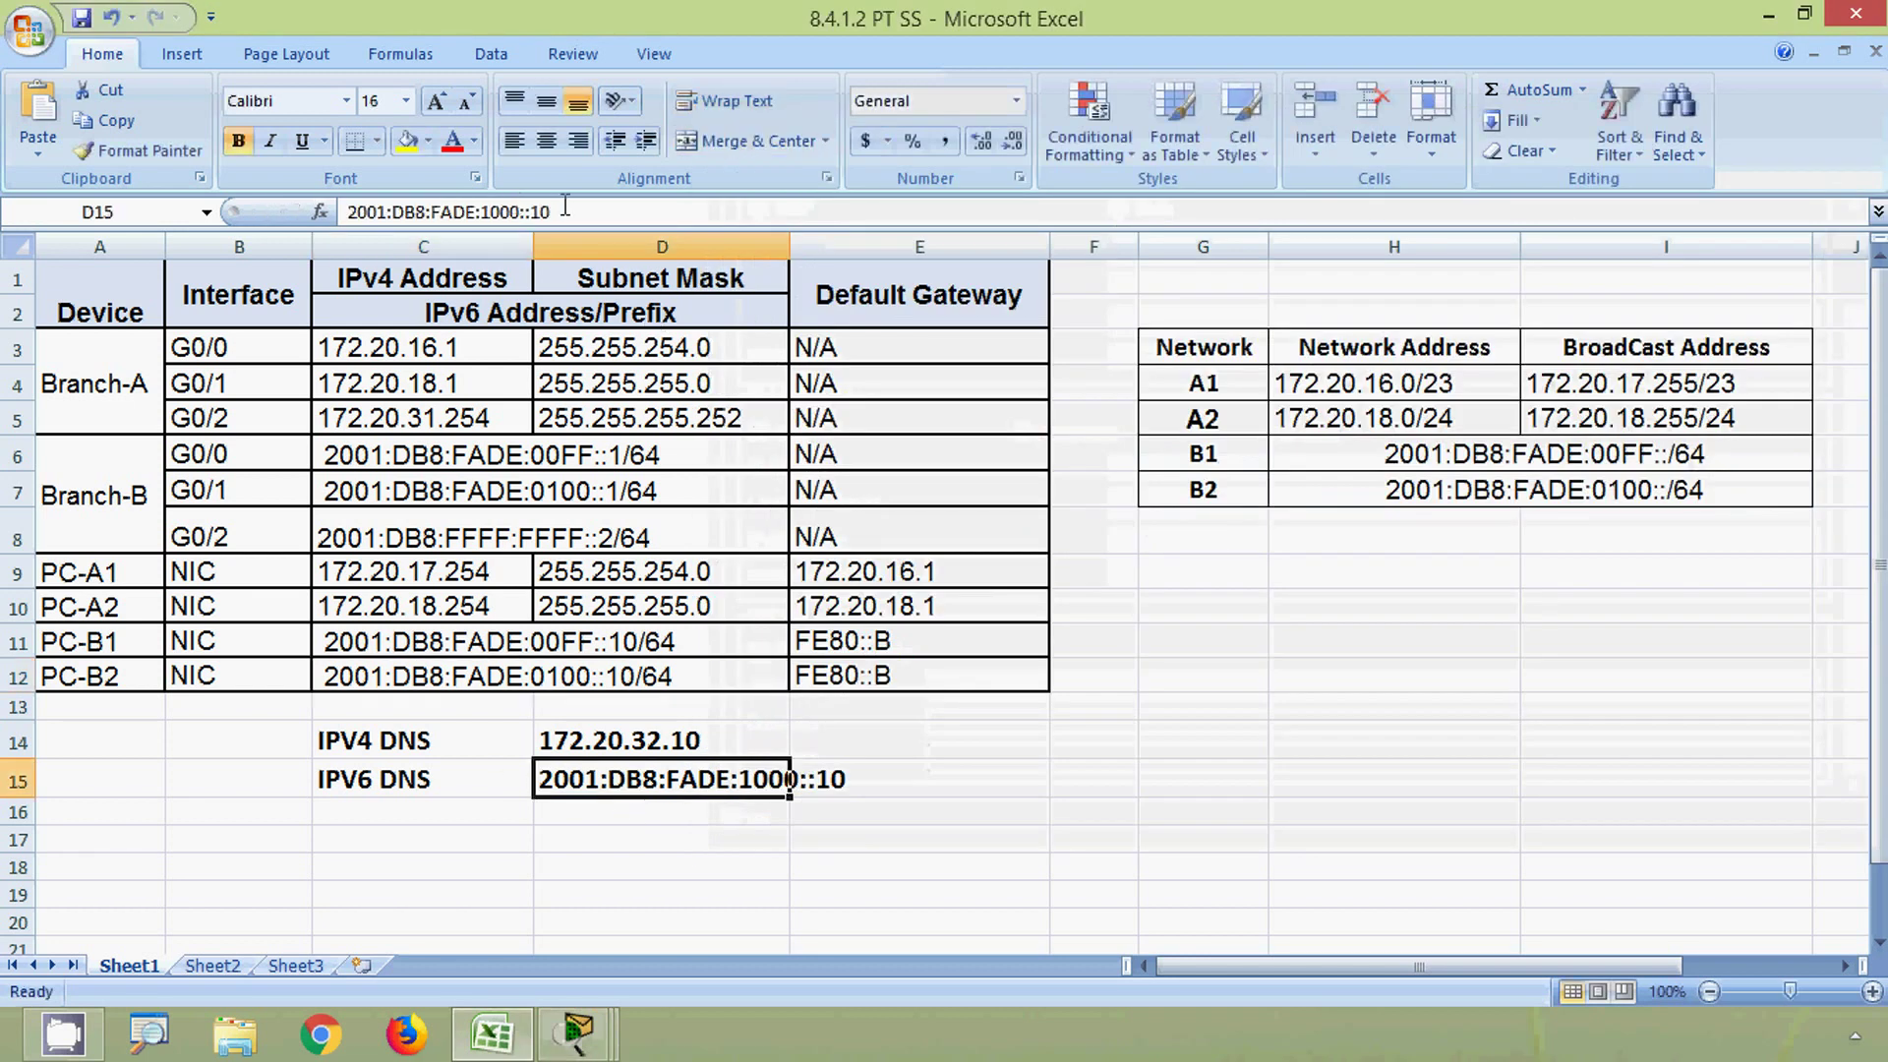
drag(565, 205, 320, 218)
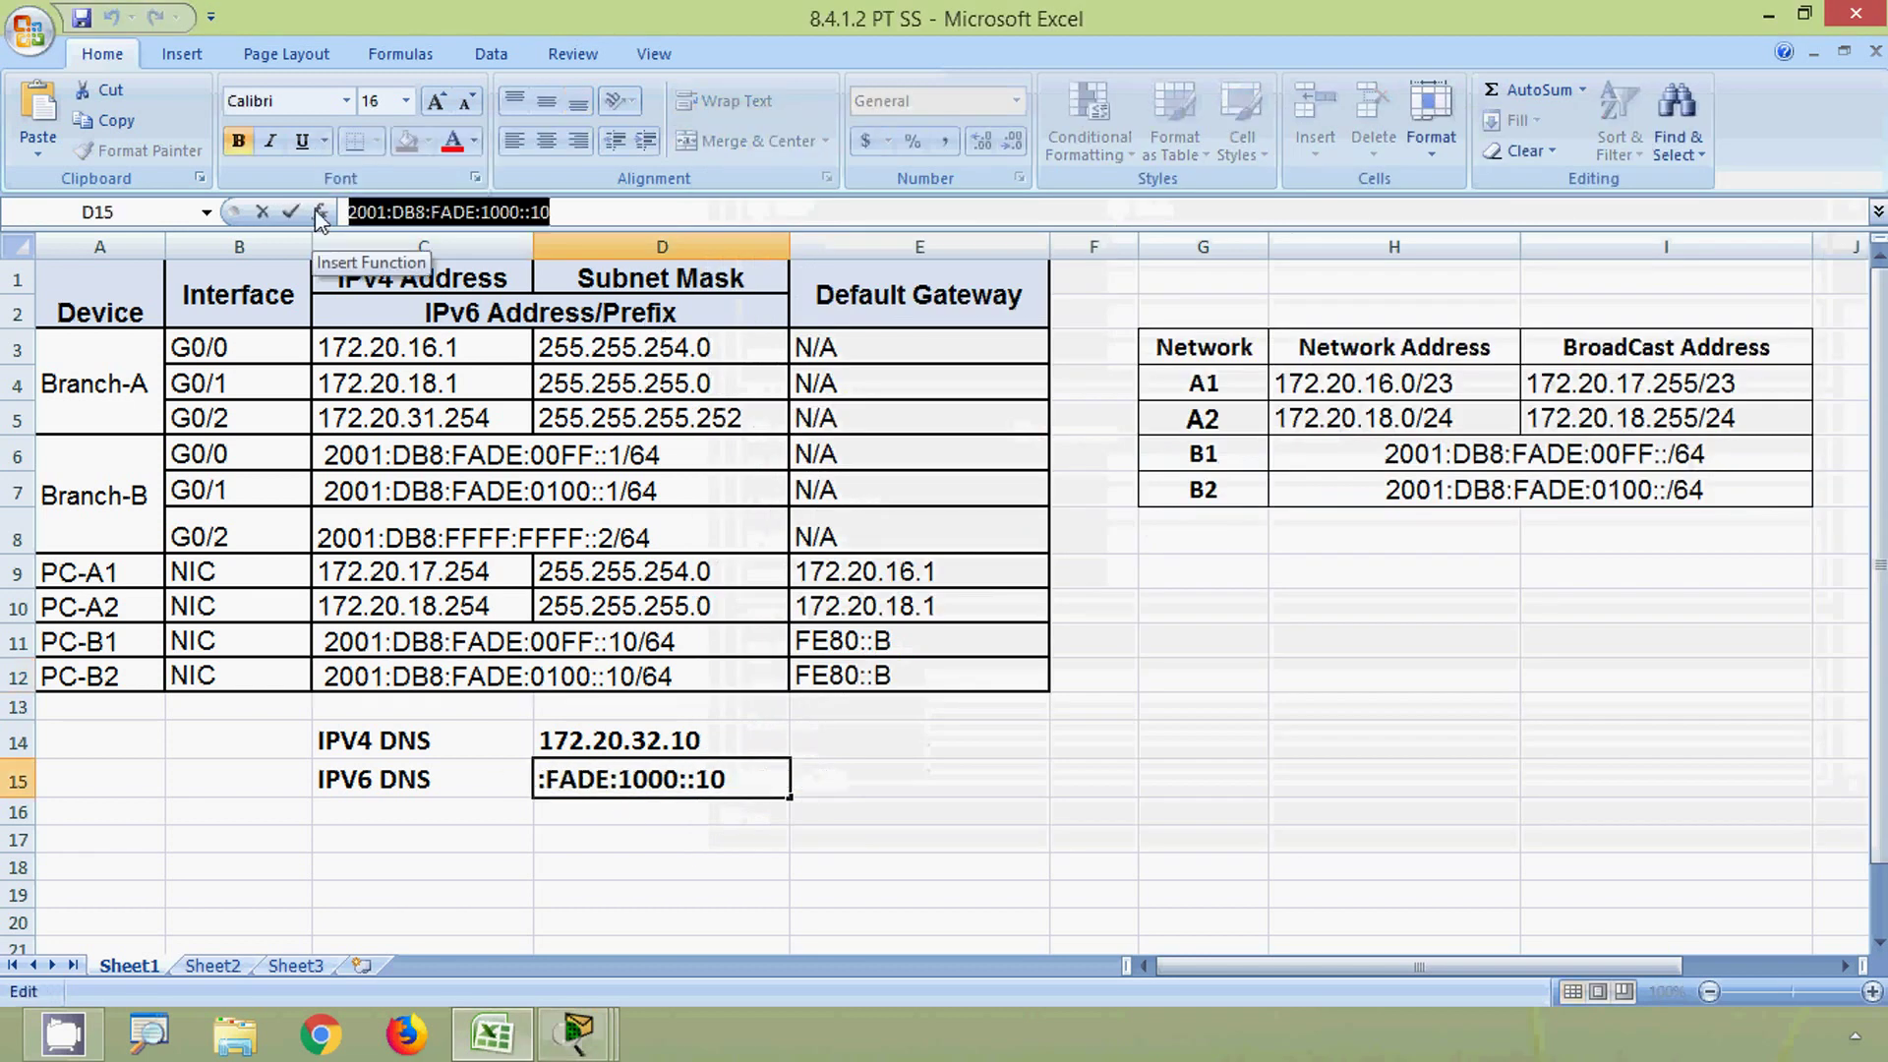
key(ctrl+c)
key(alt+Tab)
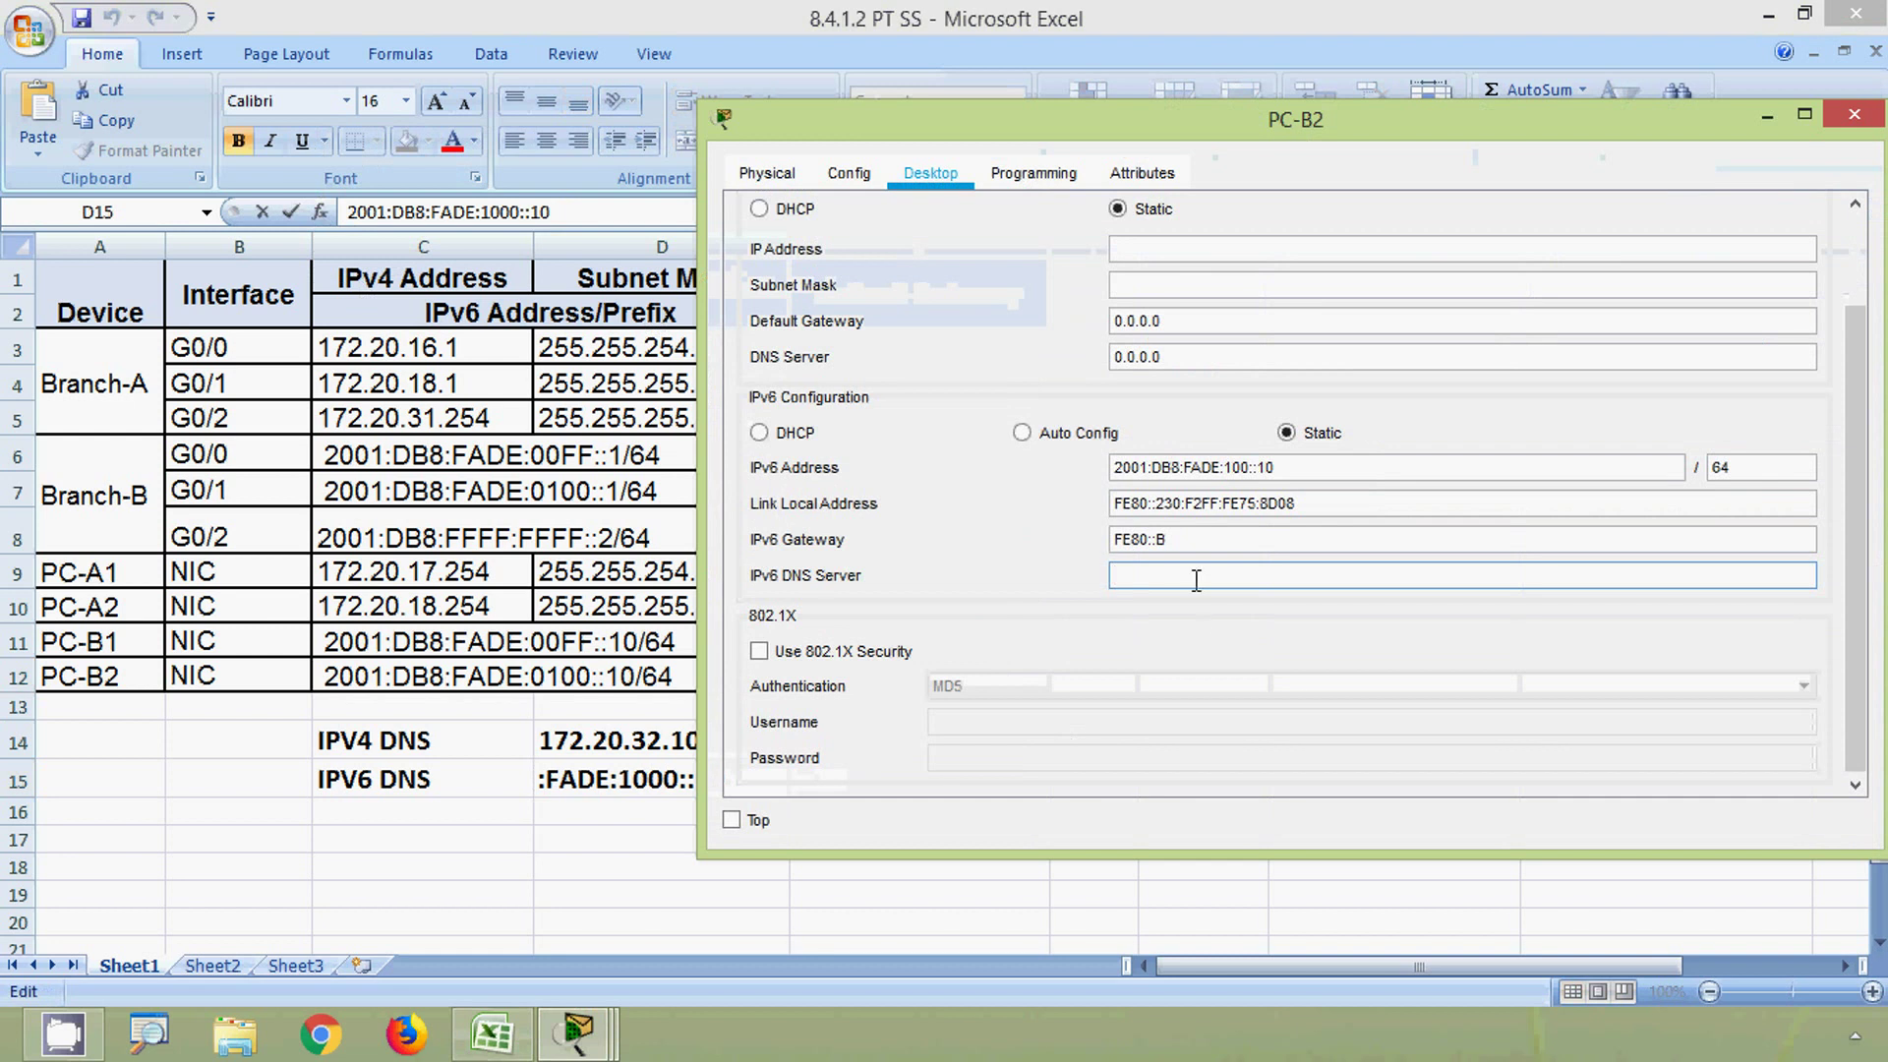
click(1194, 580)
key(ctrl+v)
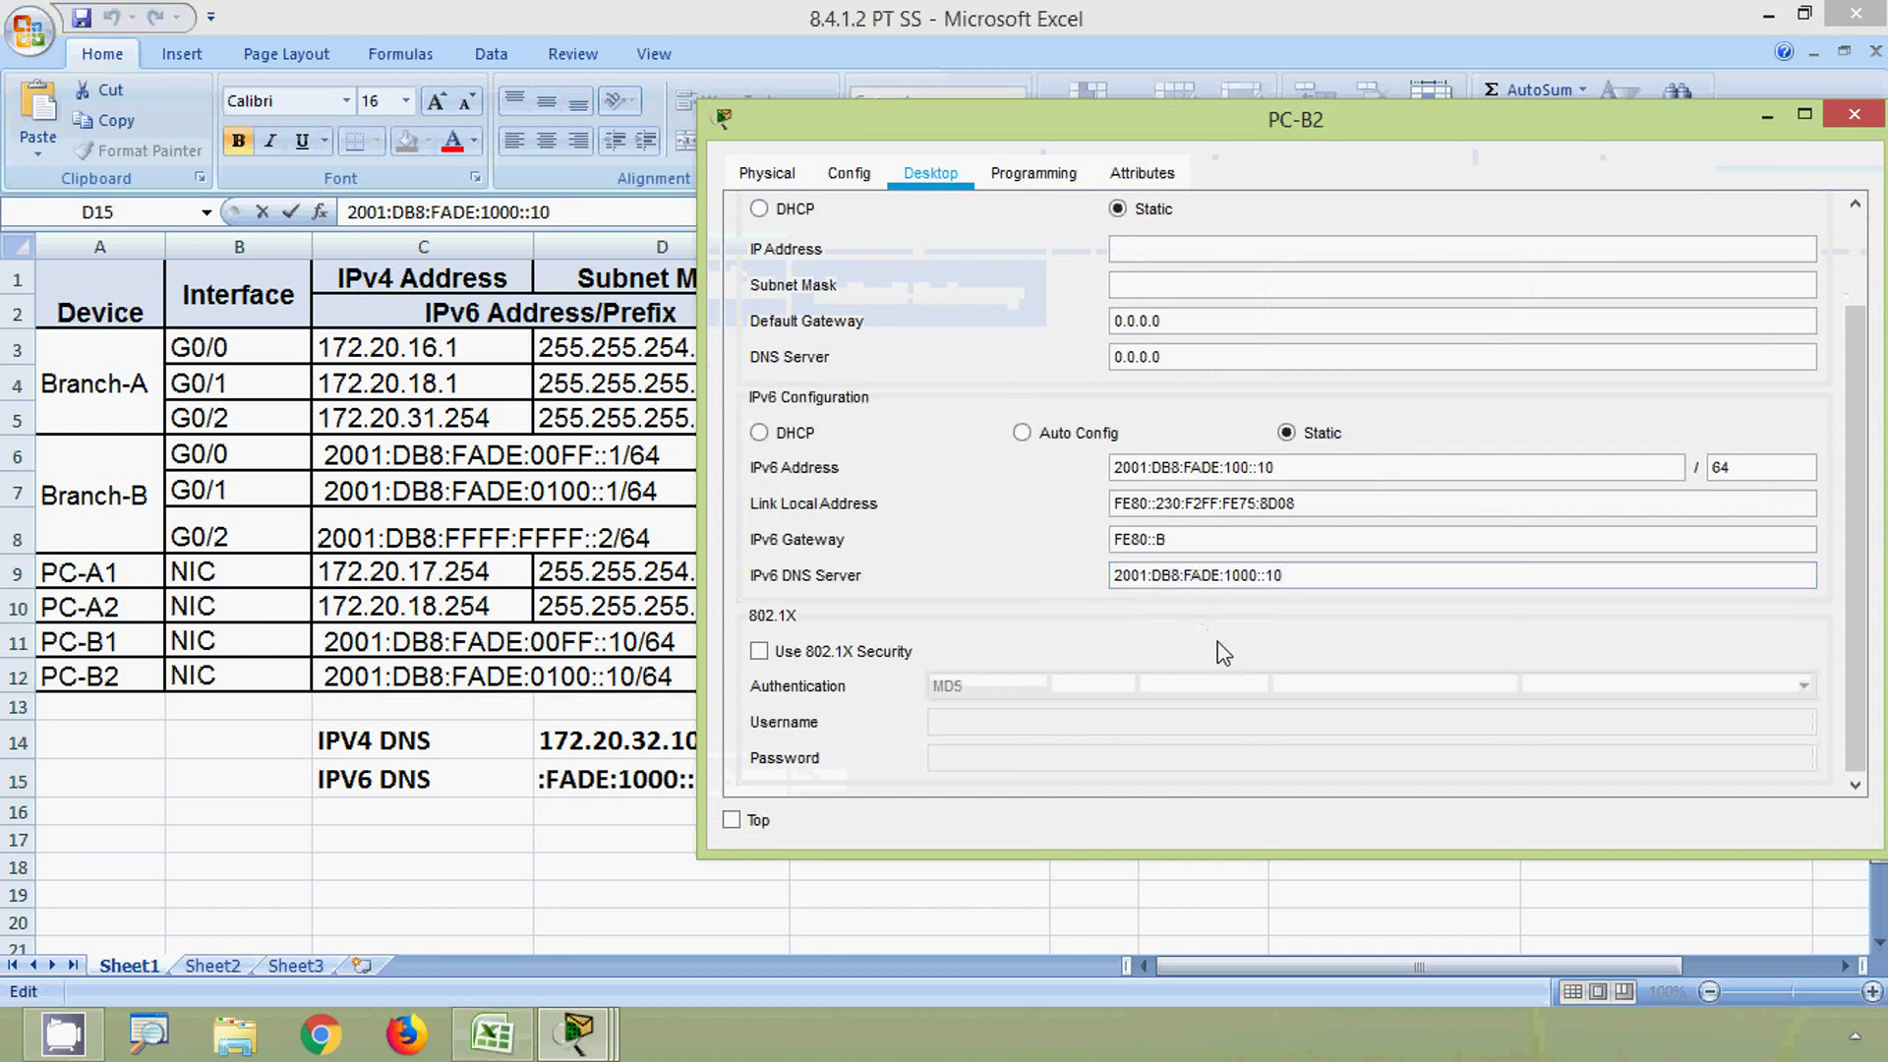
click(1854, 118)
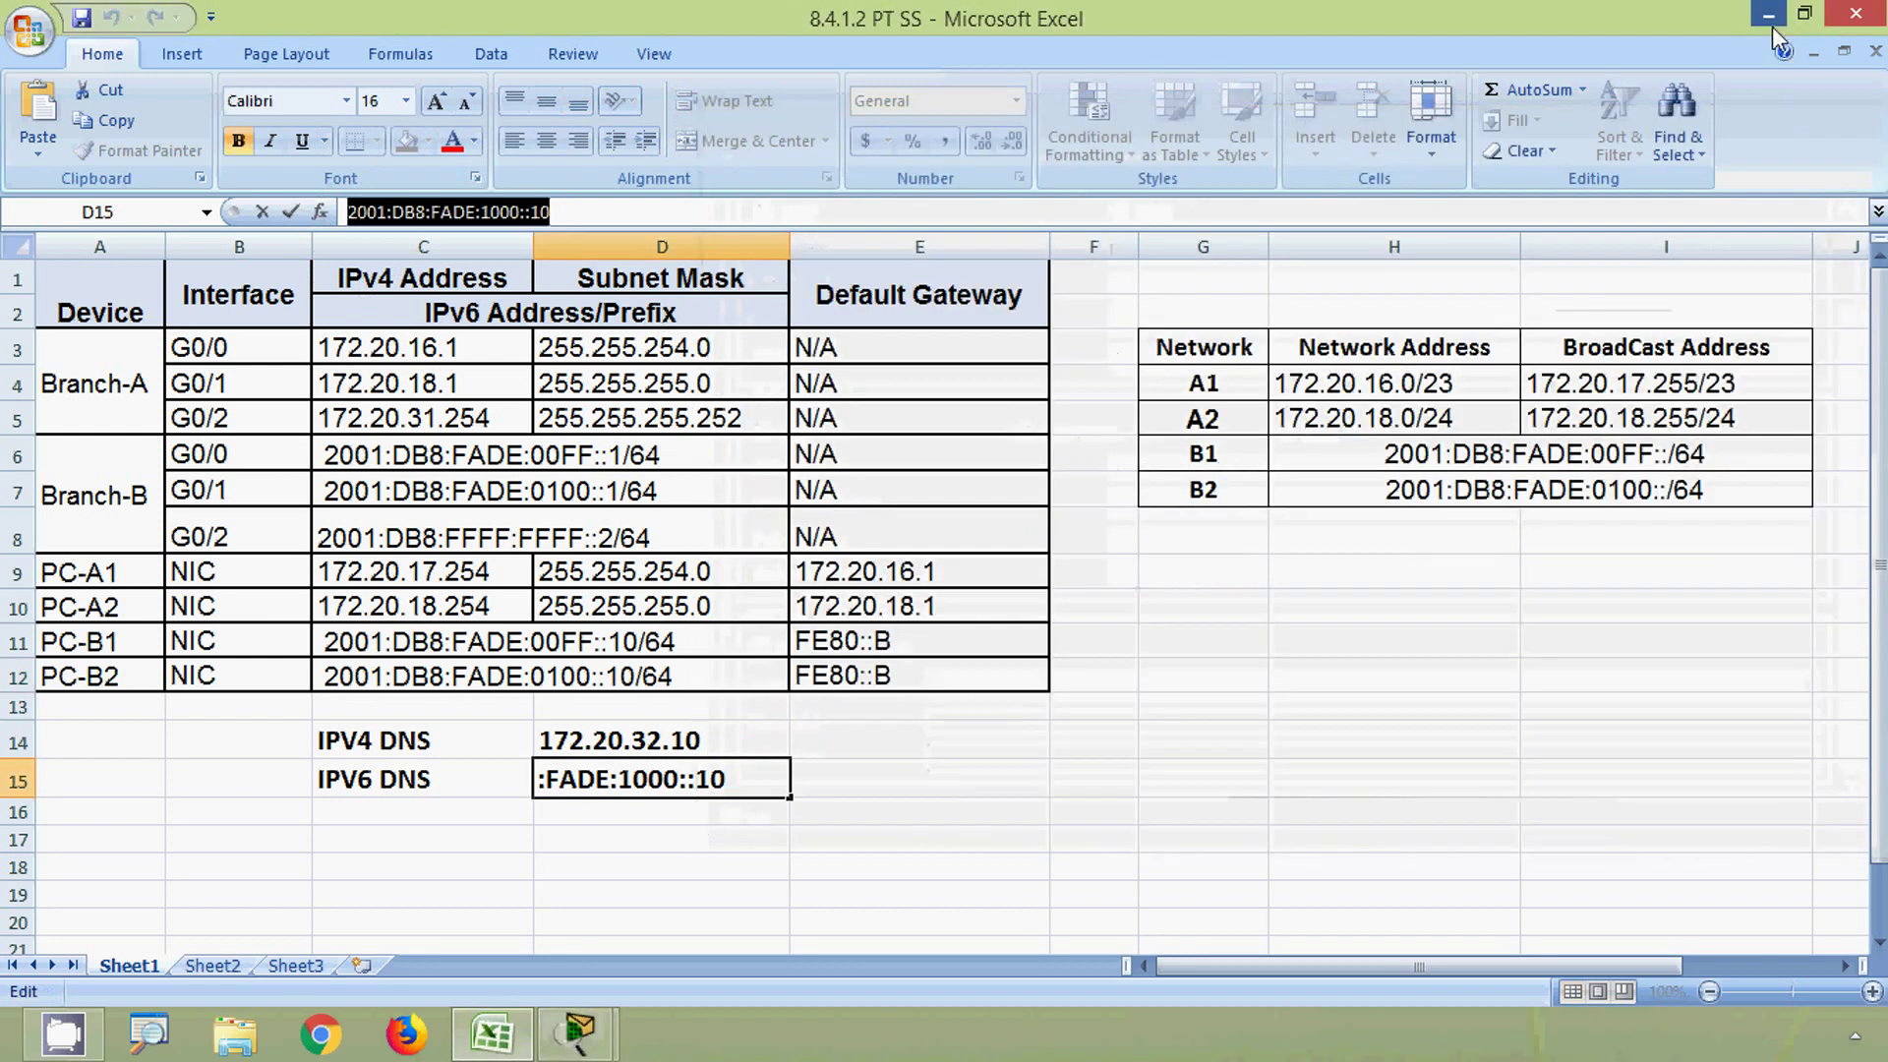
click(1771, 26)
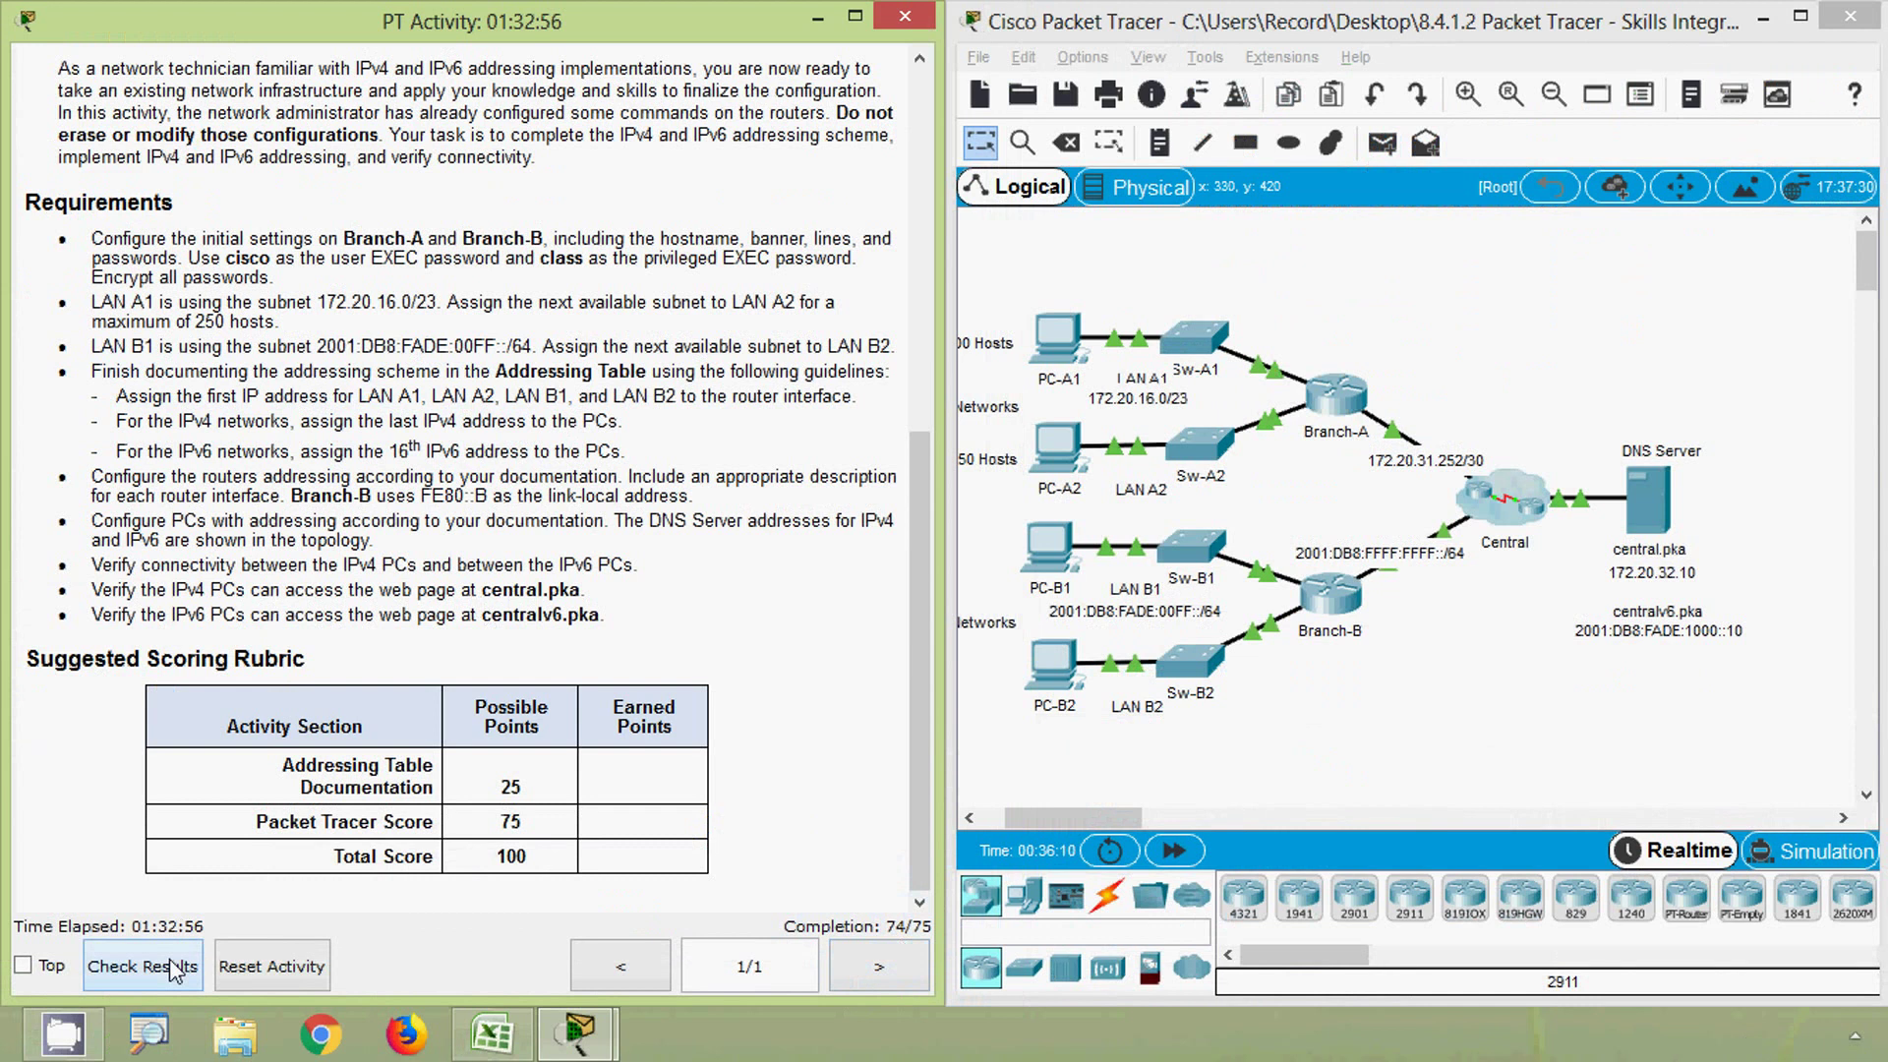
- Check results and find the incorrect Branch-B Host Name assessment item
click(143, 965)
click(1190, 226)
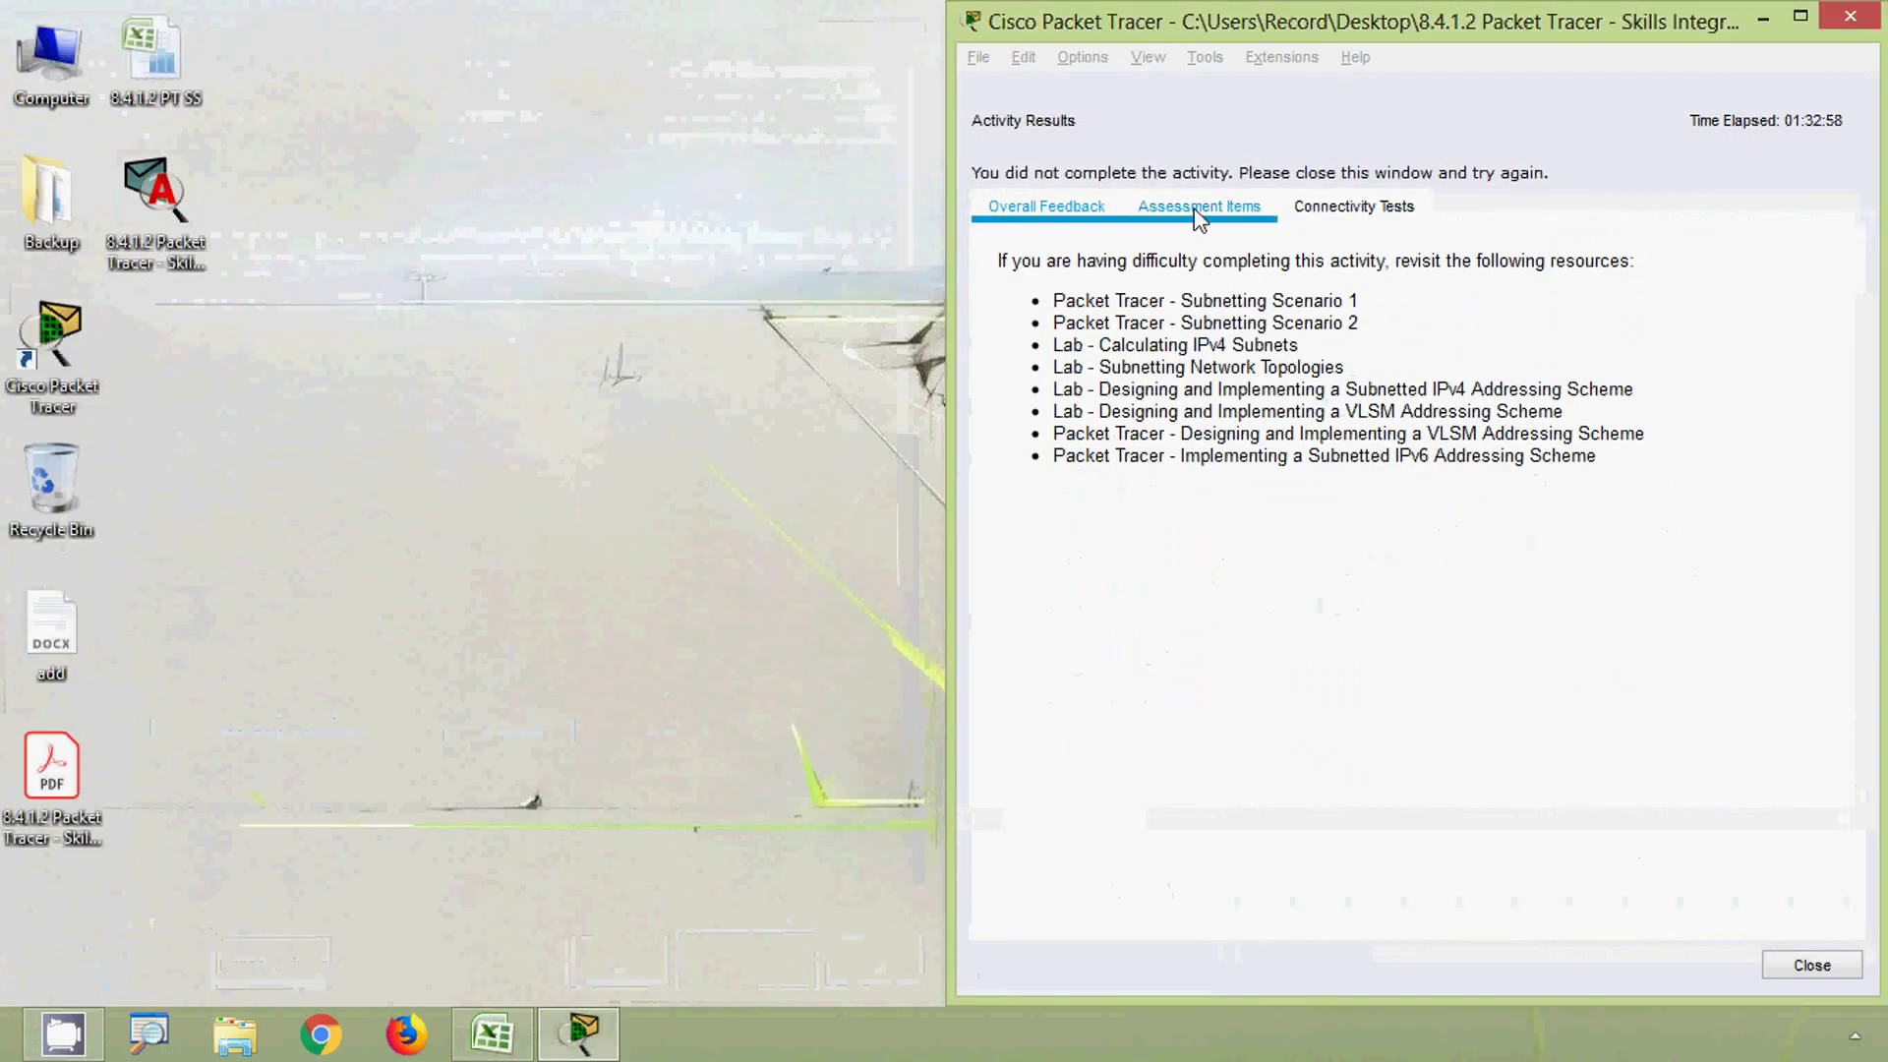
scroll(1401, 443, down, 7)
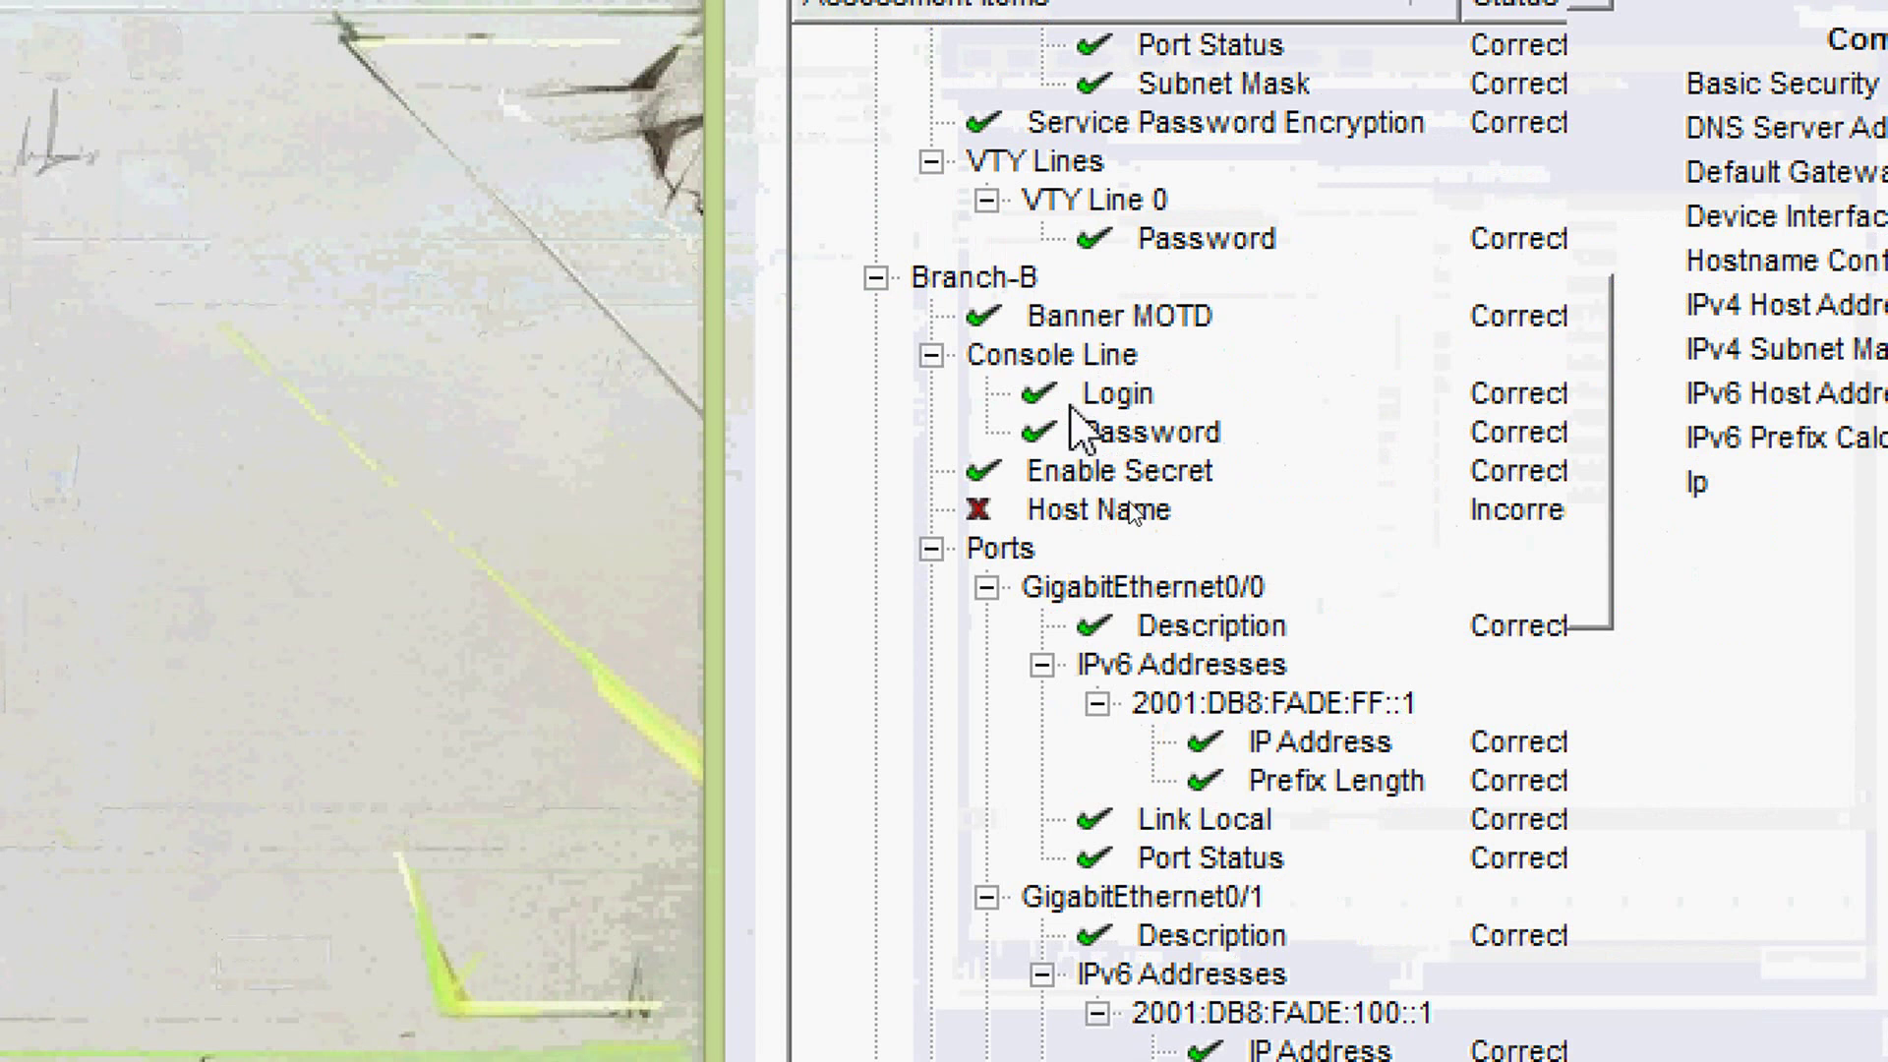
click(1091, 519)
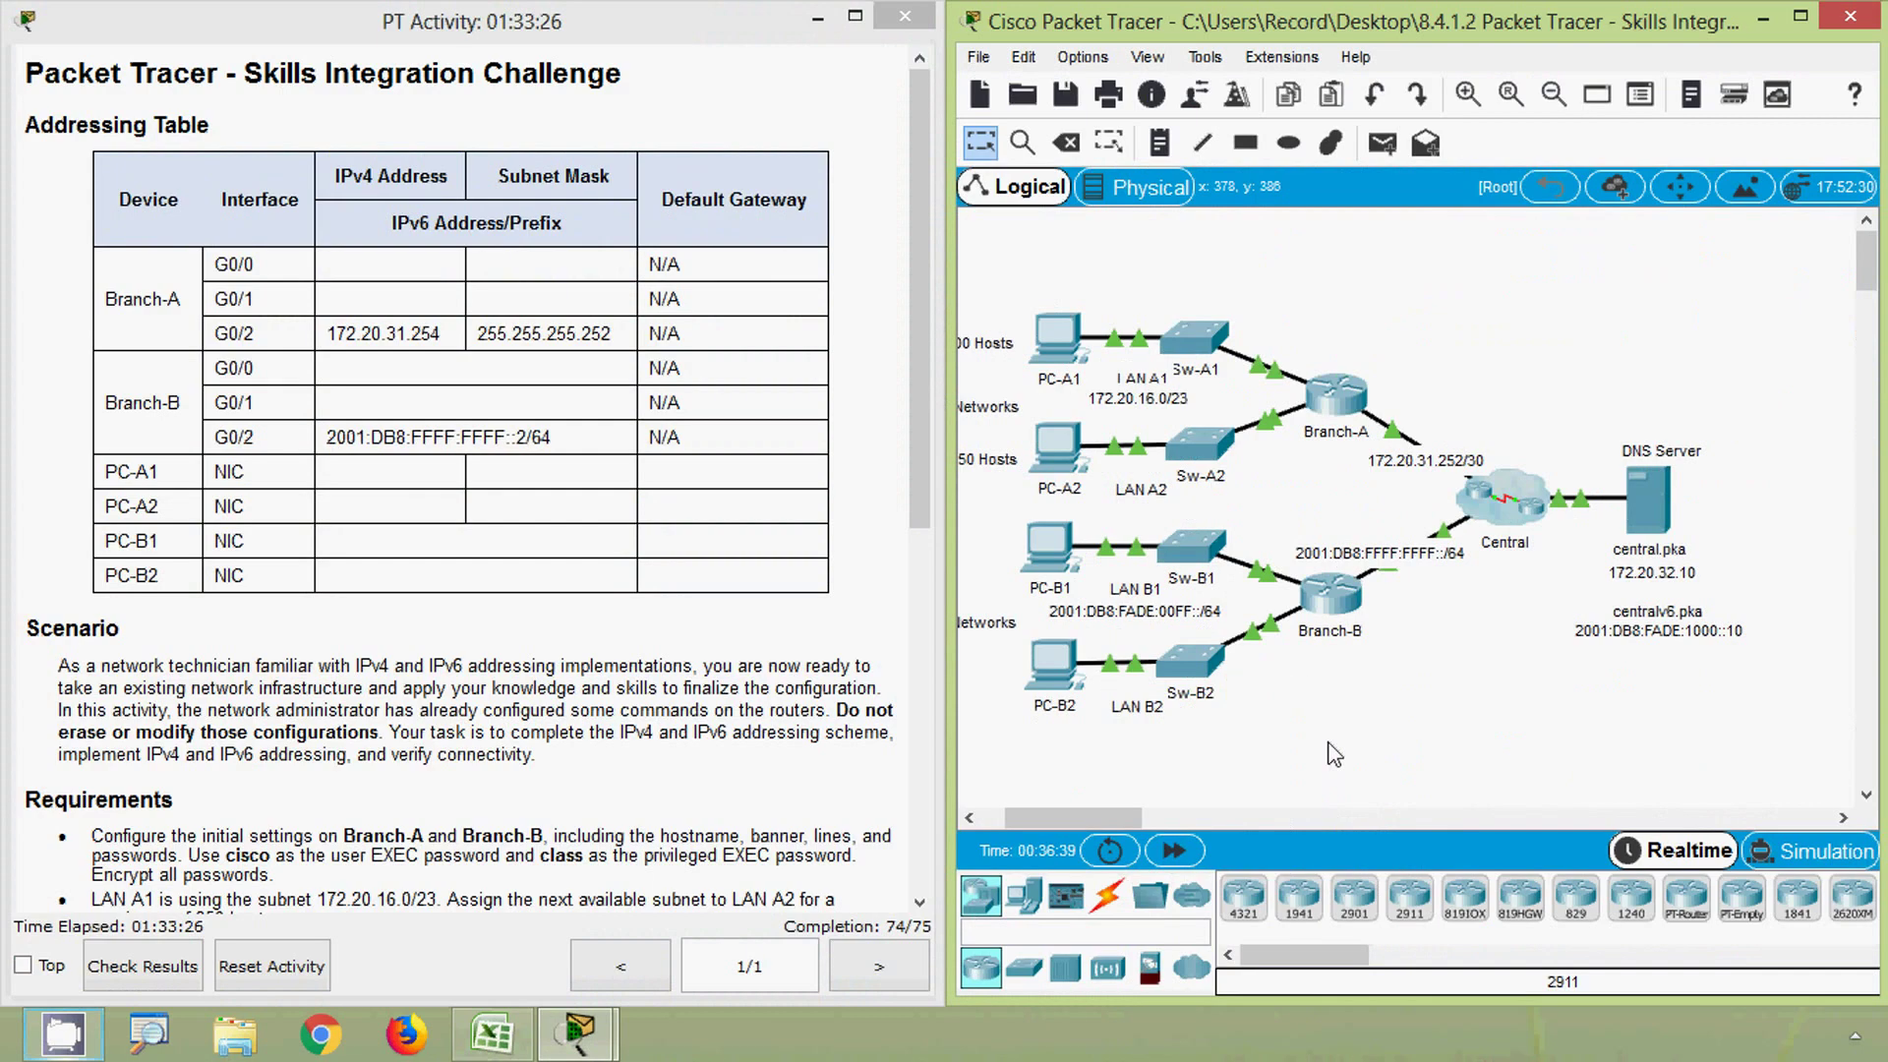
- In Branch-B's CLI, exit interface mode and set hostname Branch-B, then close the router
click(1330, 592)
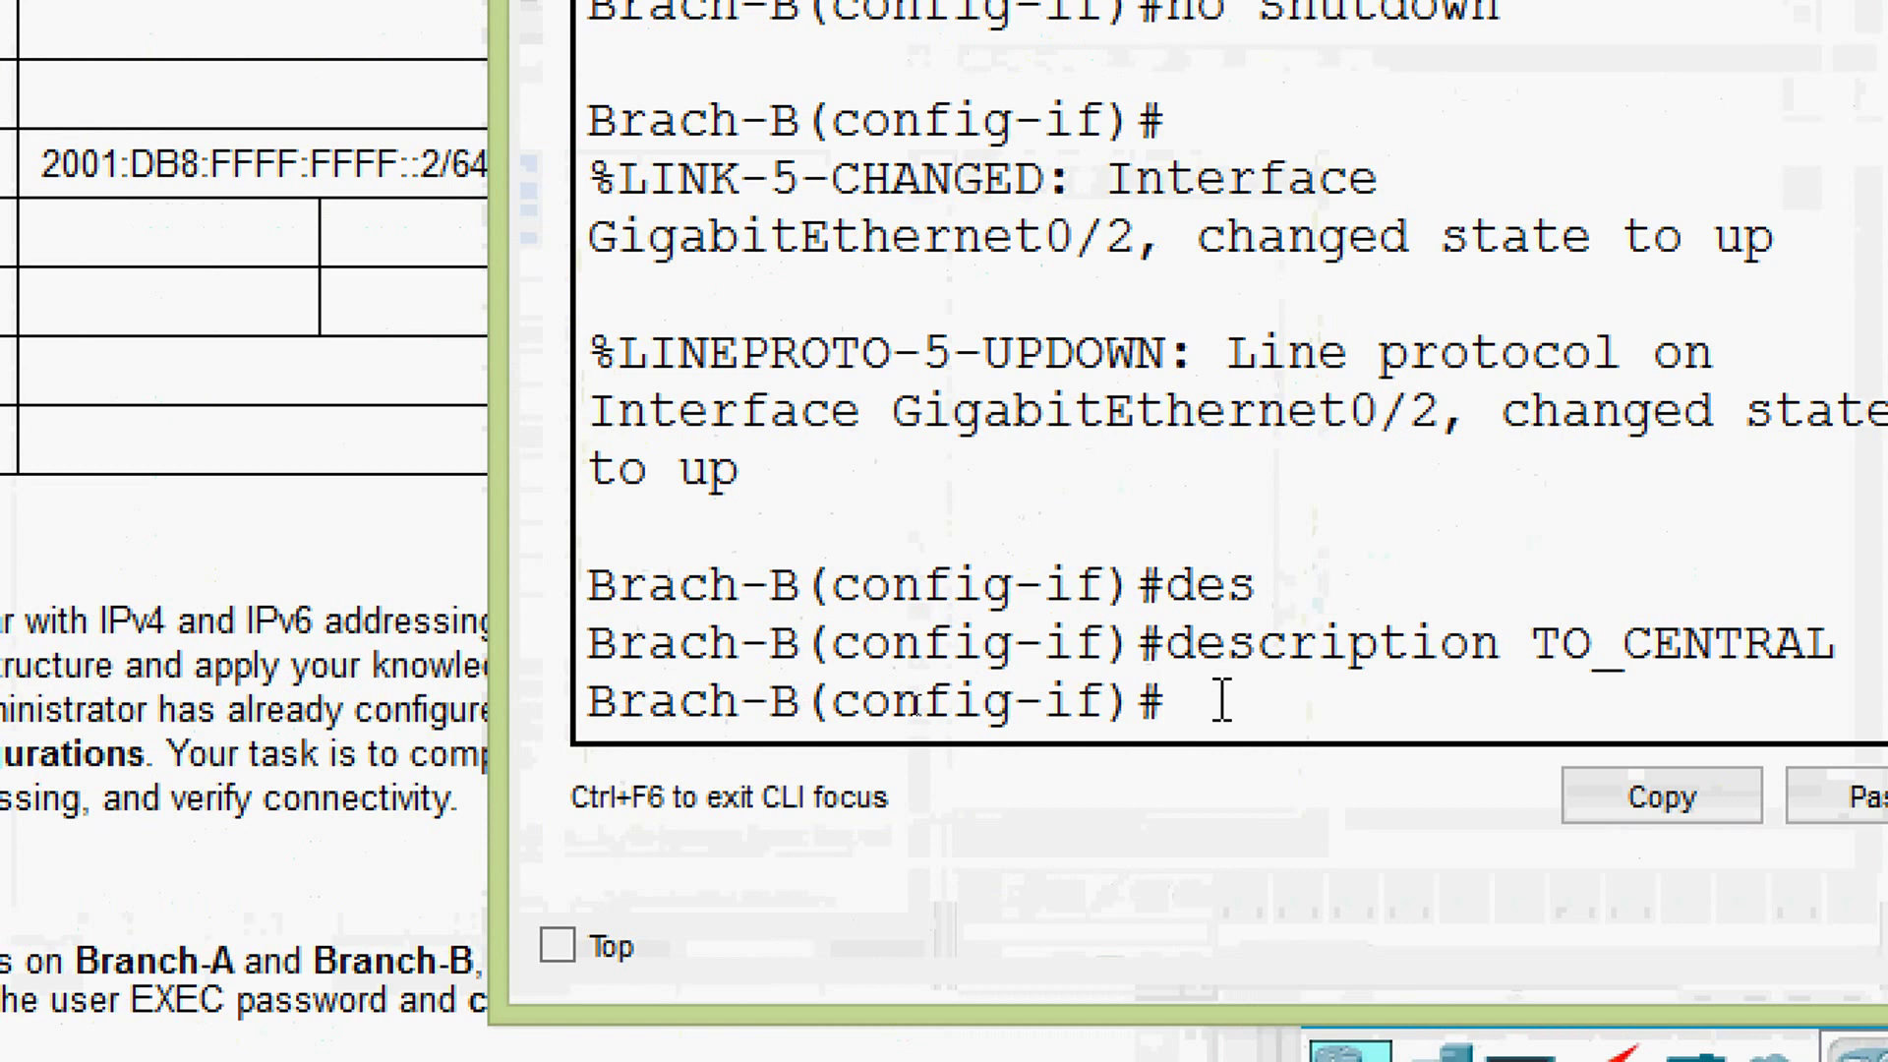
text(exit)
key(Return)
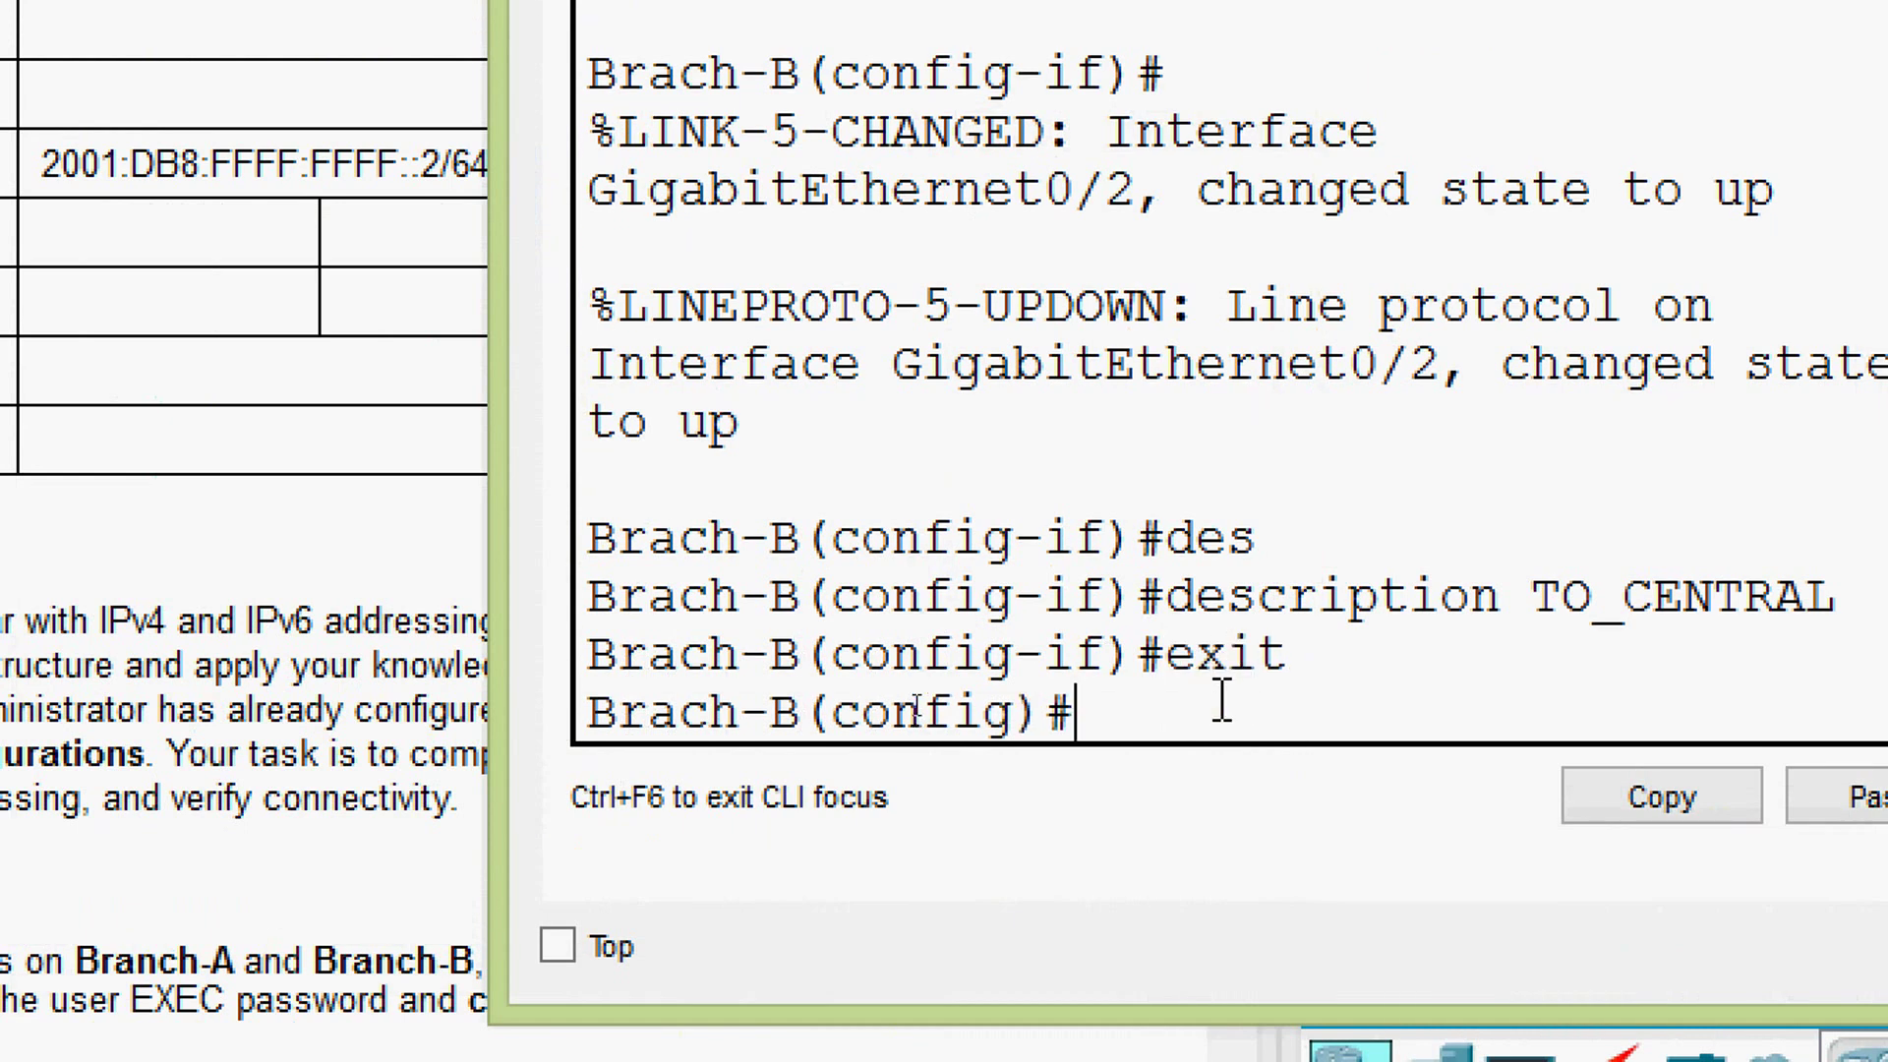
text(host)
key(Tab)
text(Branch)
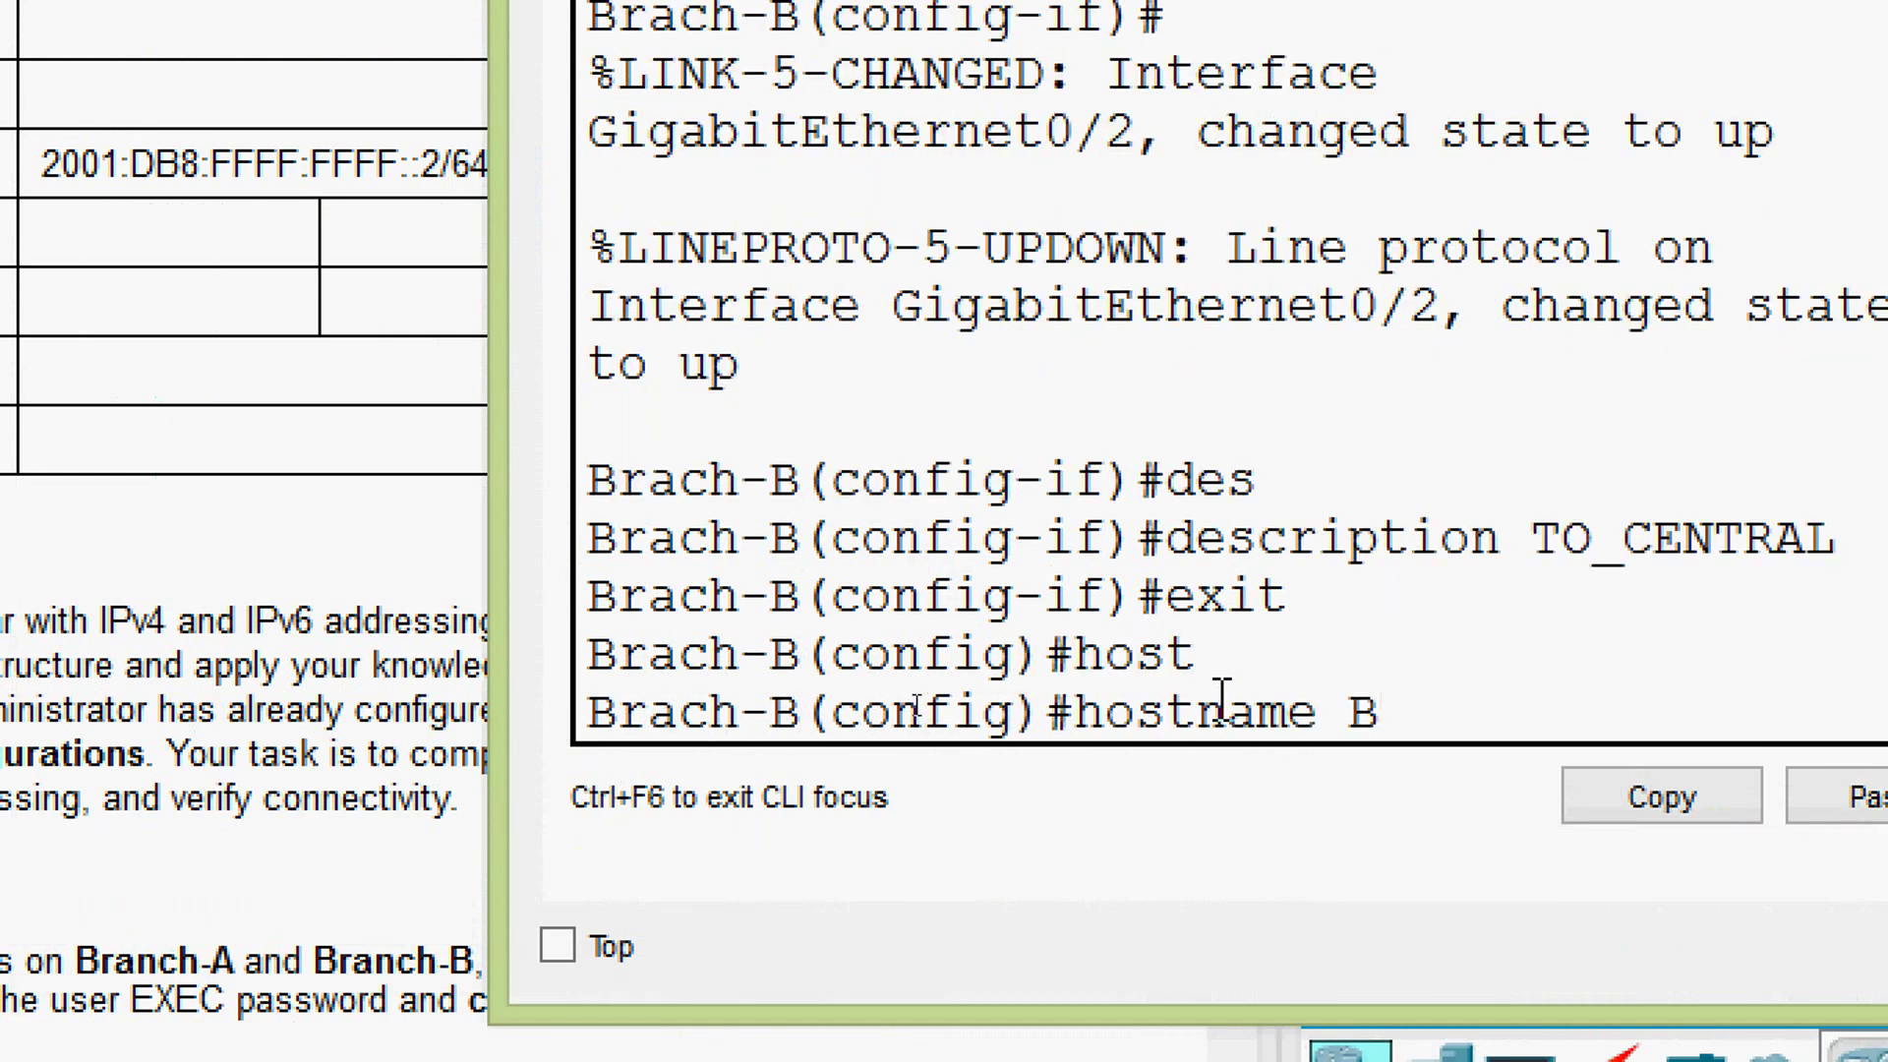
text(-)
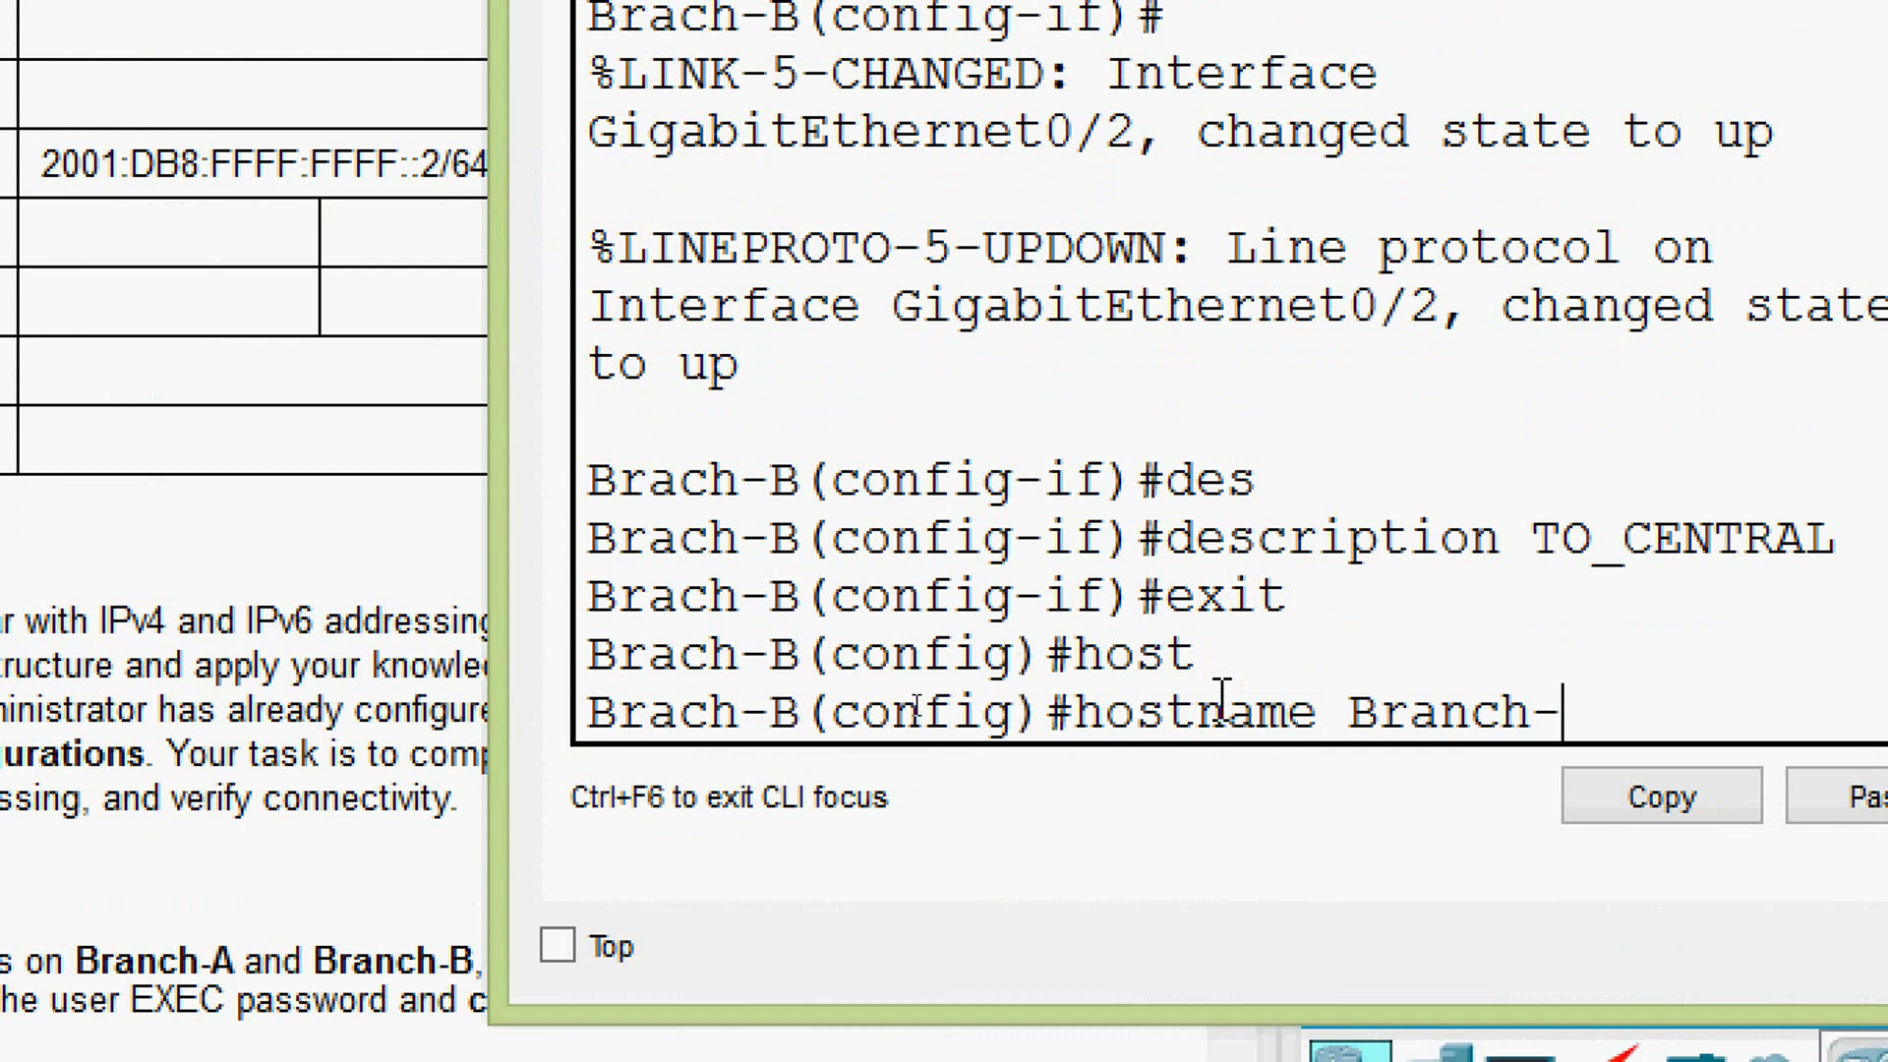
text(B)
key(Return)
key(Return)
key(Return)
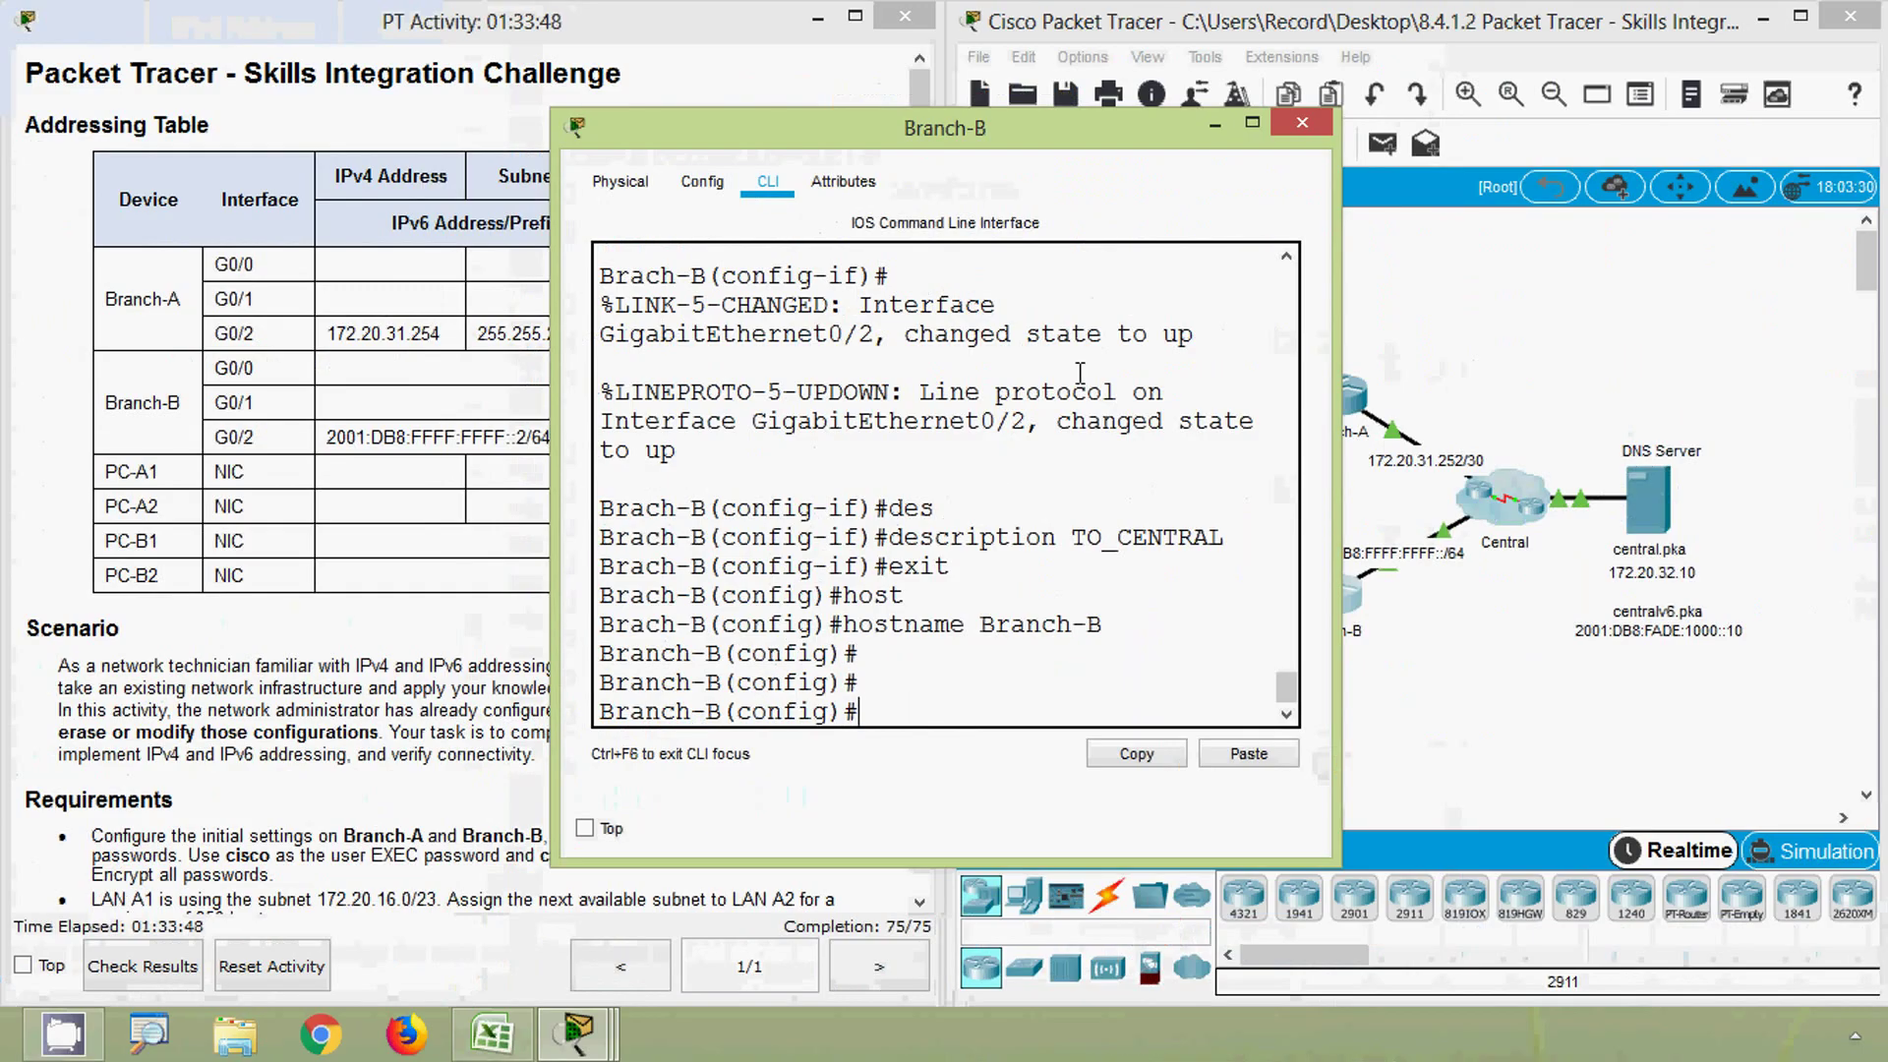
click(1278, 126)
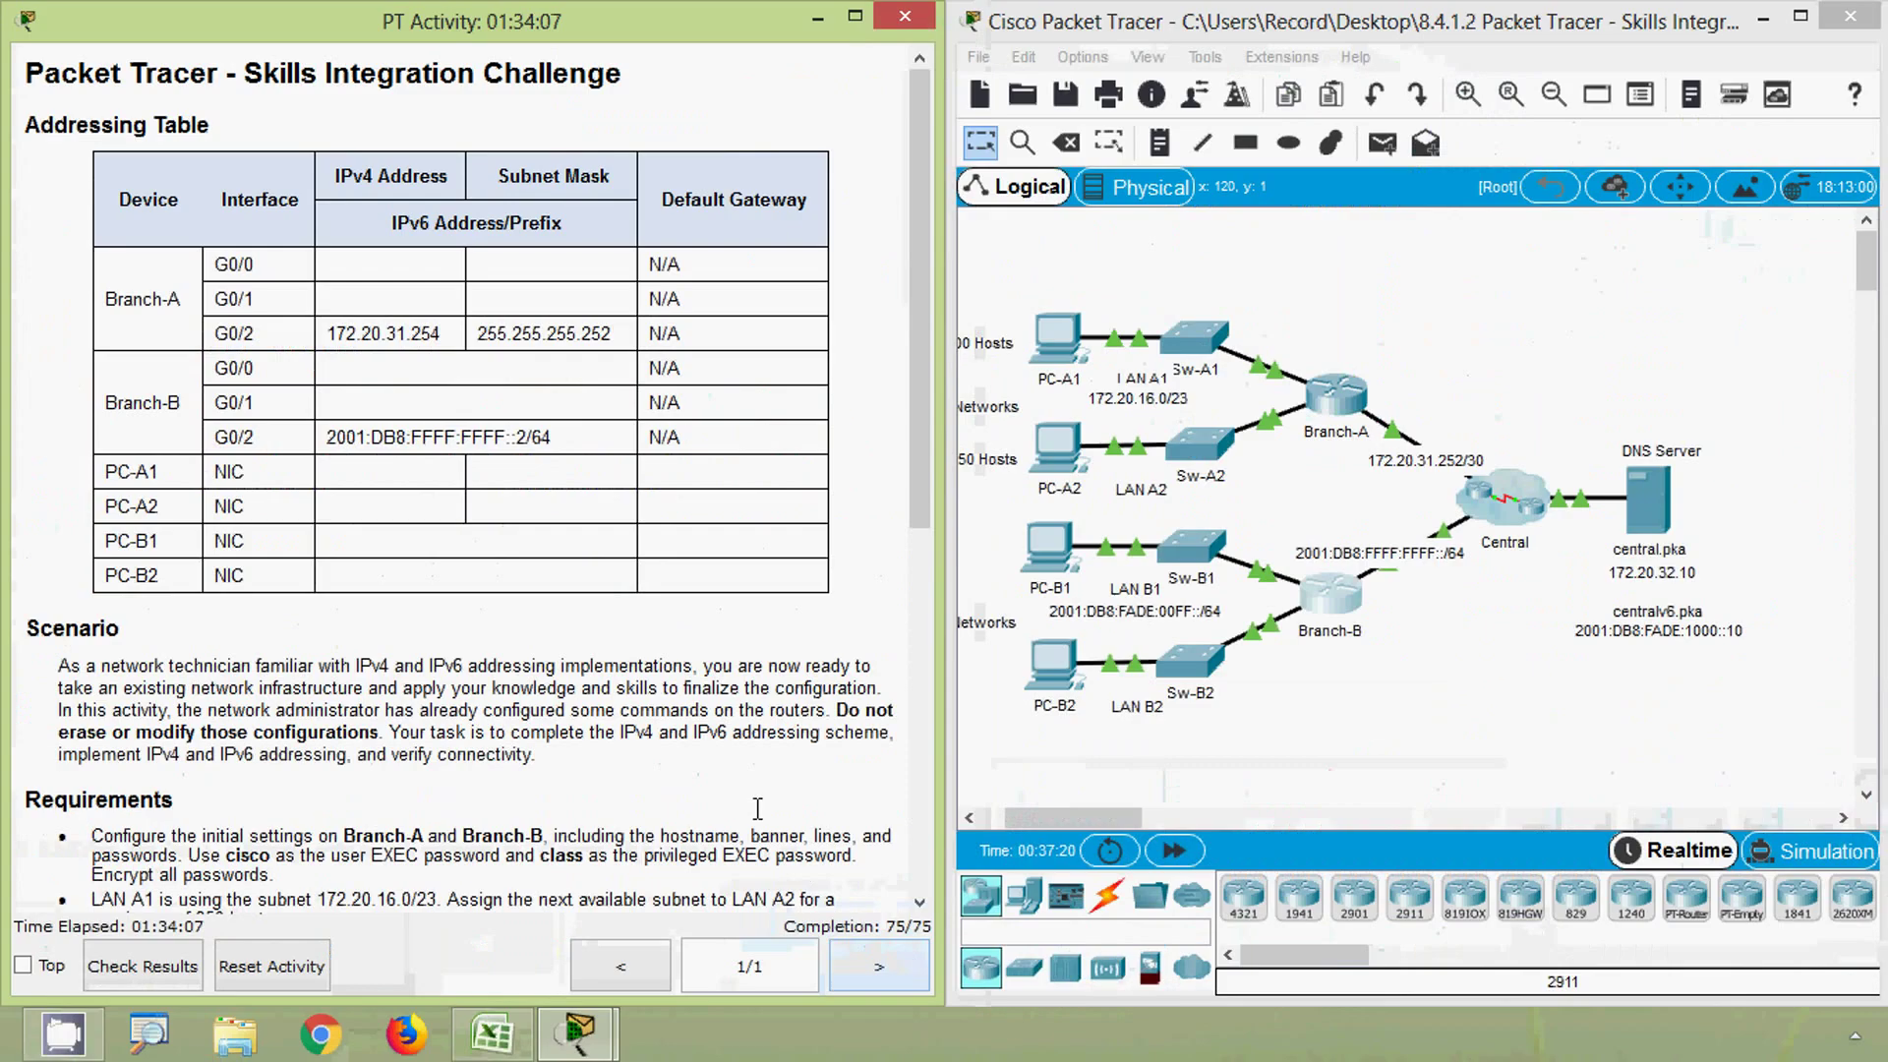
- Copy PC-A2's address from the spreadsheet and ping 172.20.18.254 from PC-A1's Command Prompt
drag(914, 212, 923, 578)
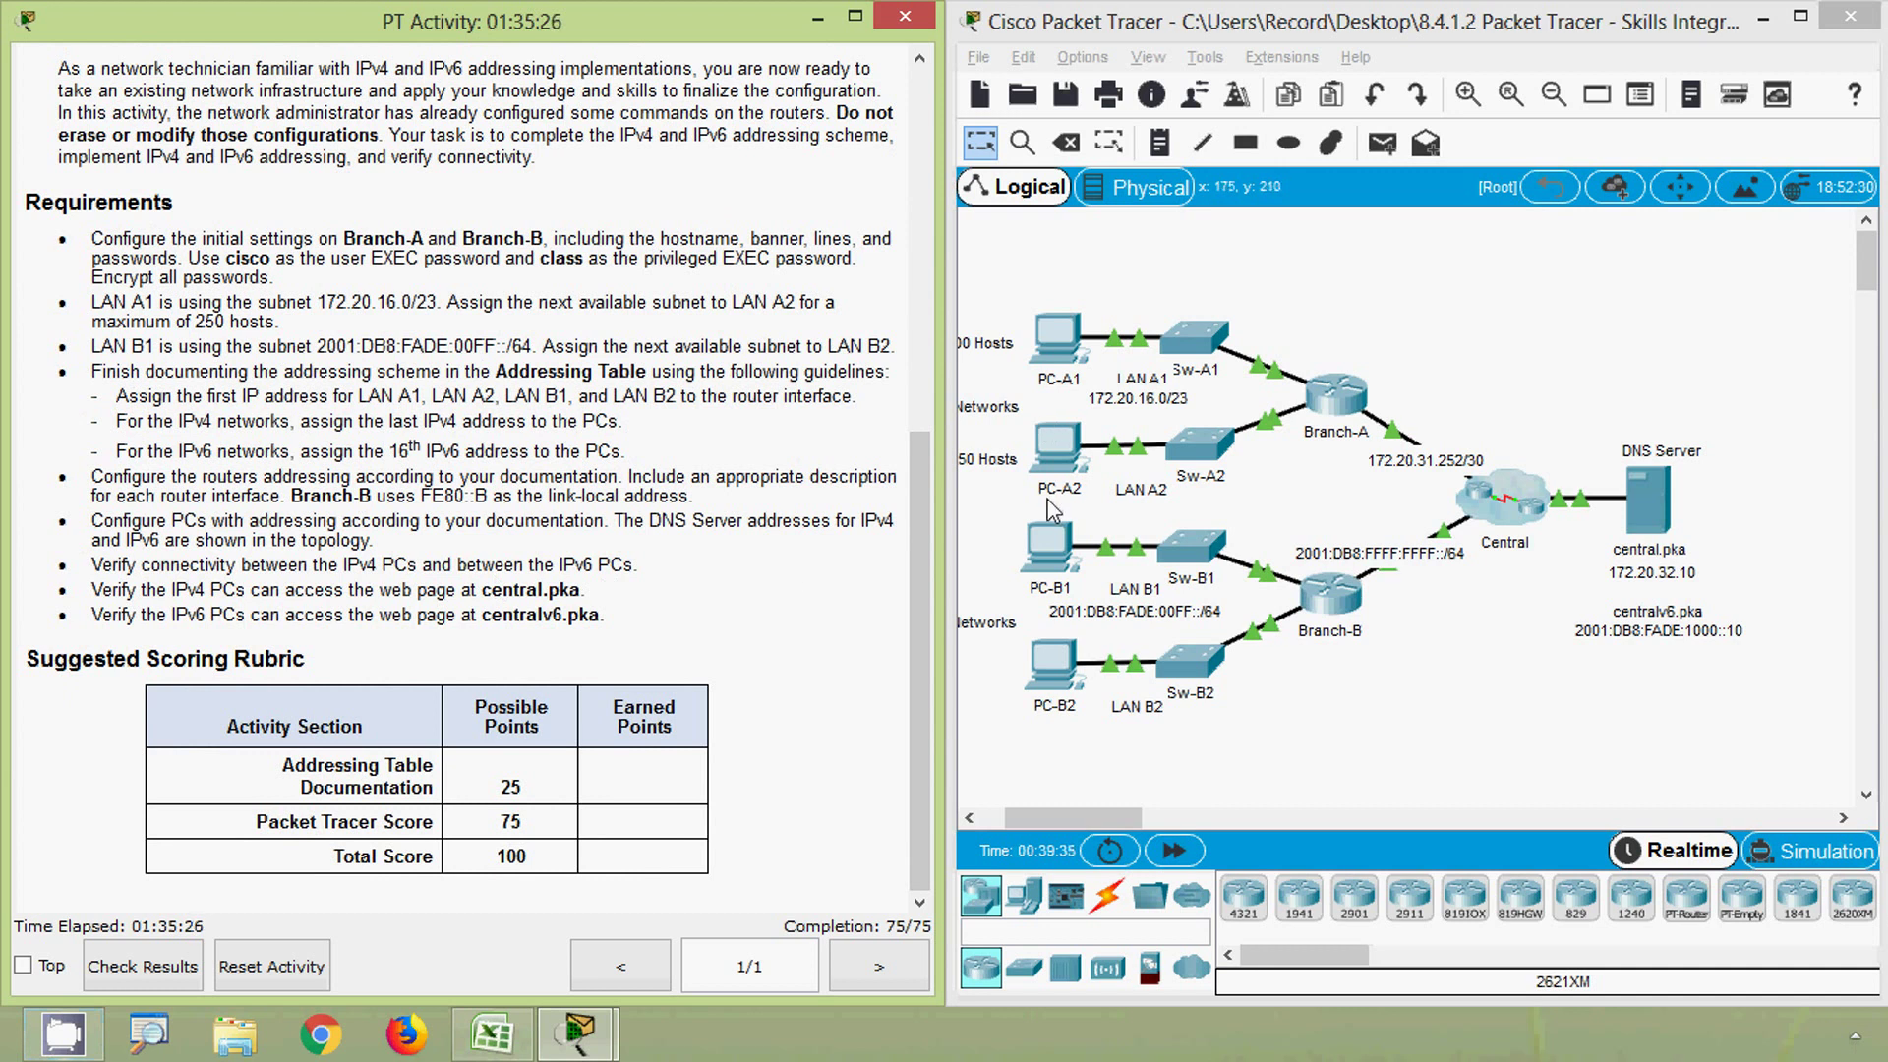
click(521, 1042)
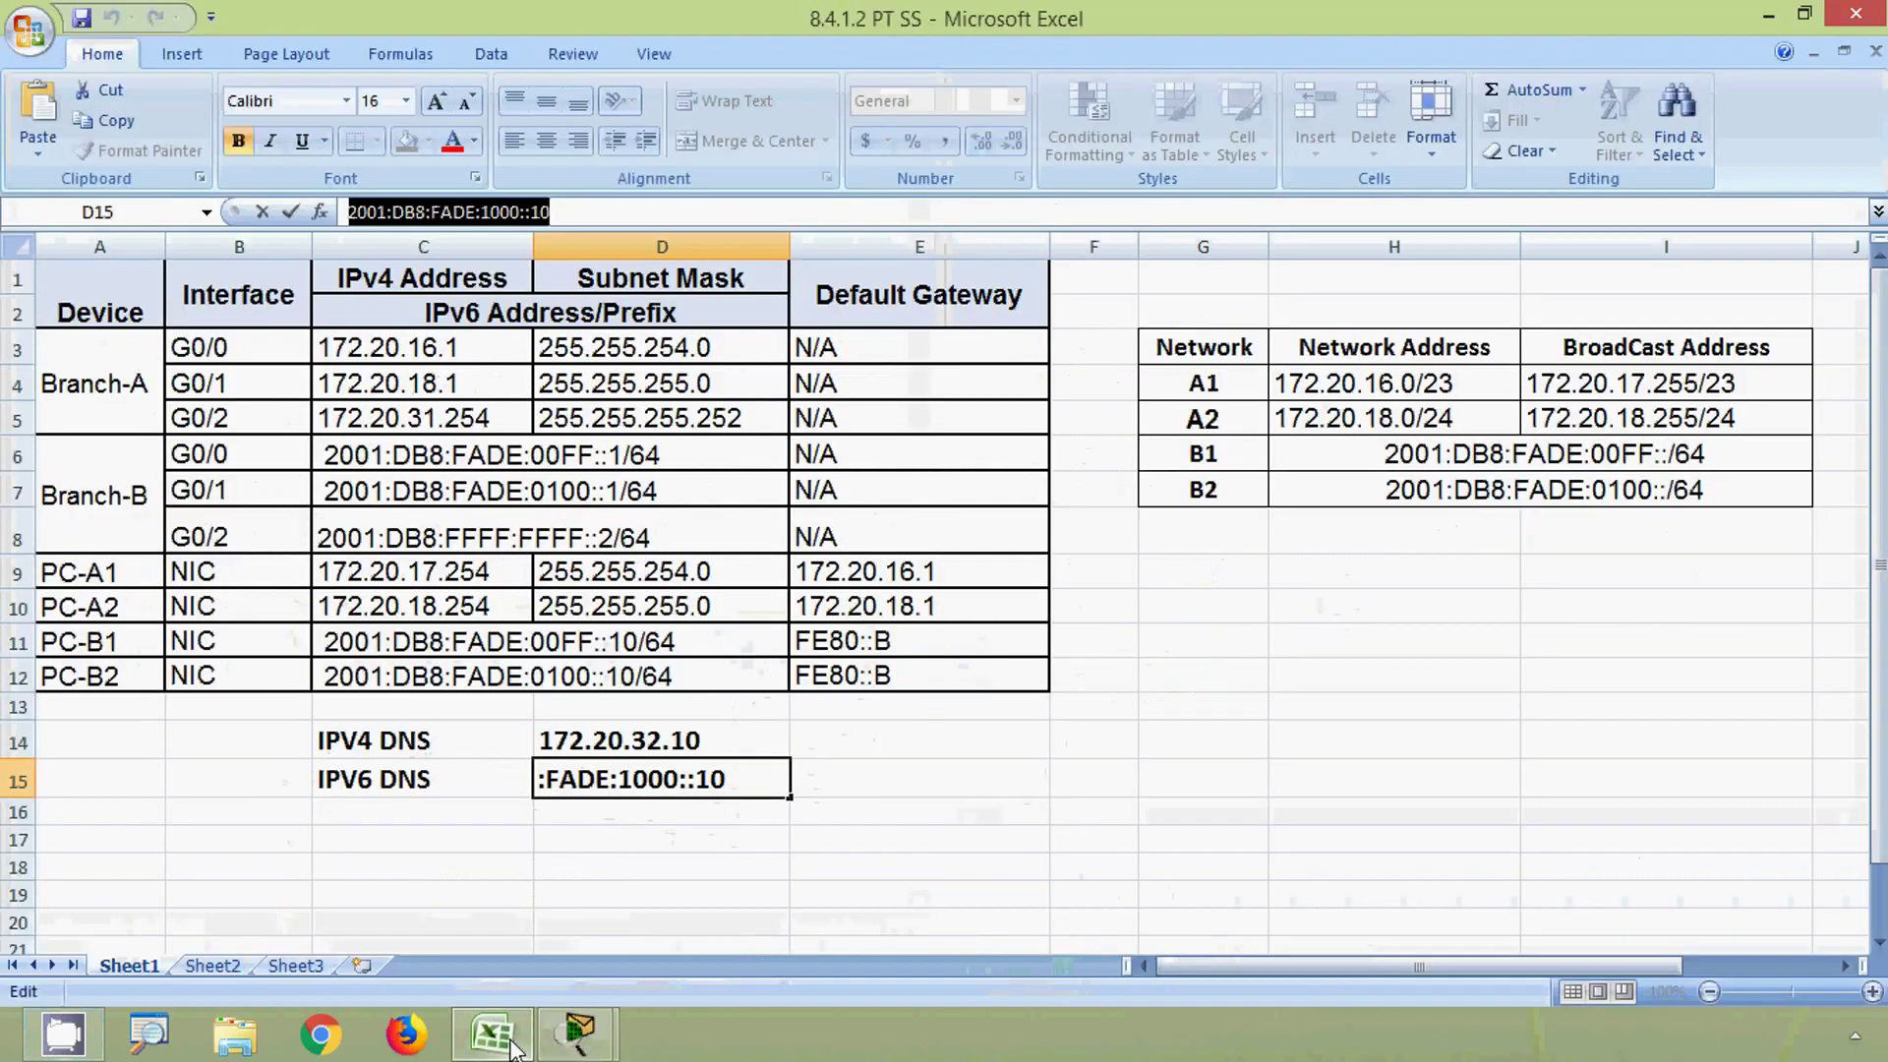
click(146, 621)
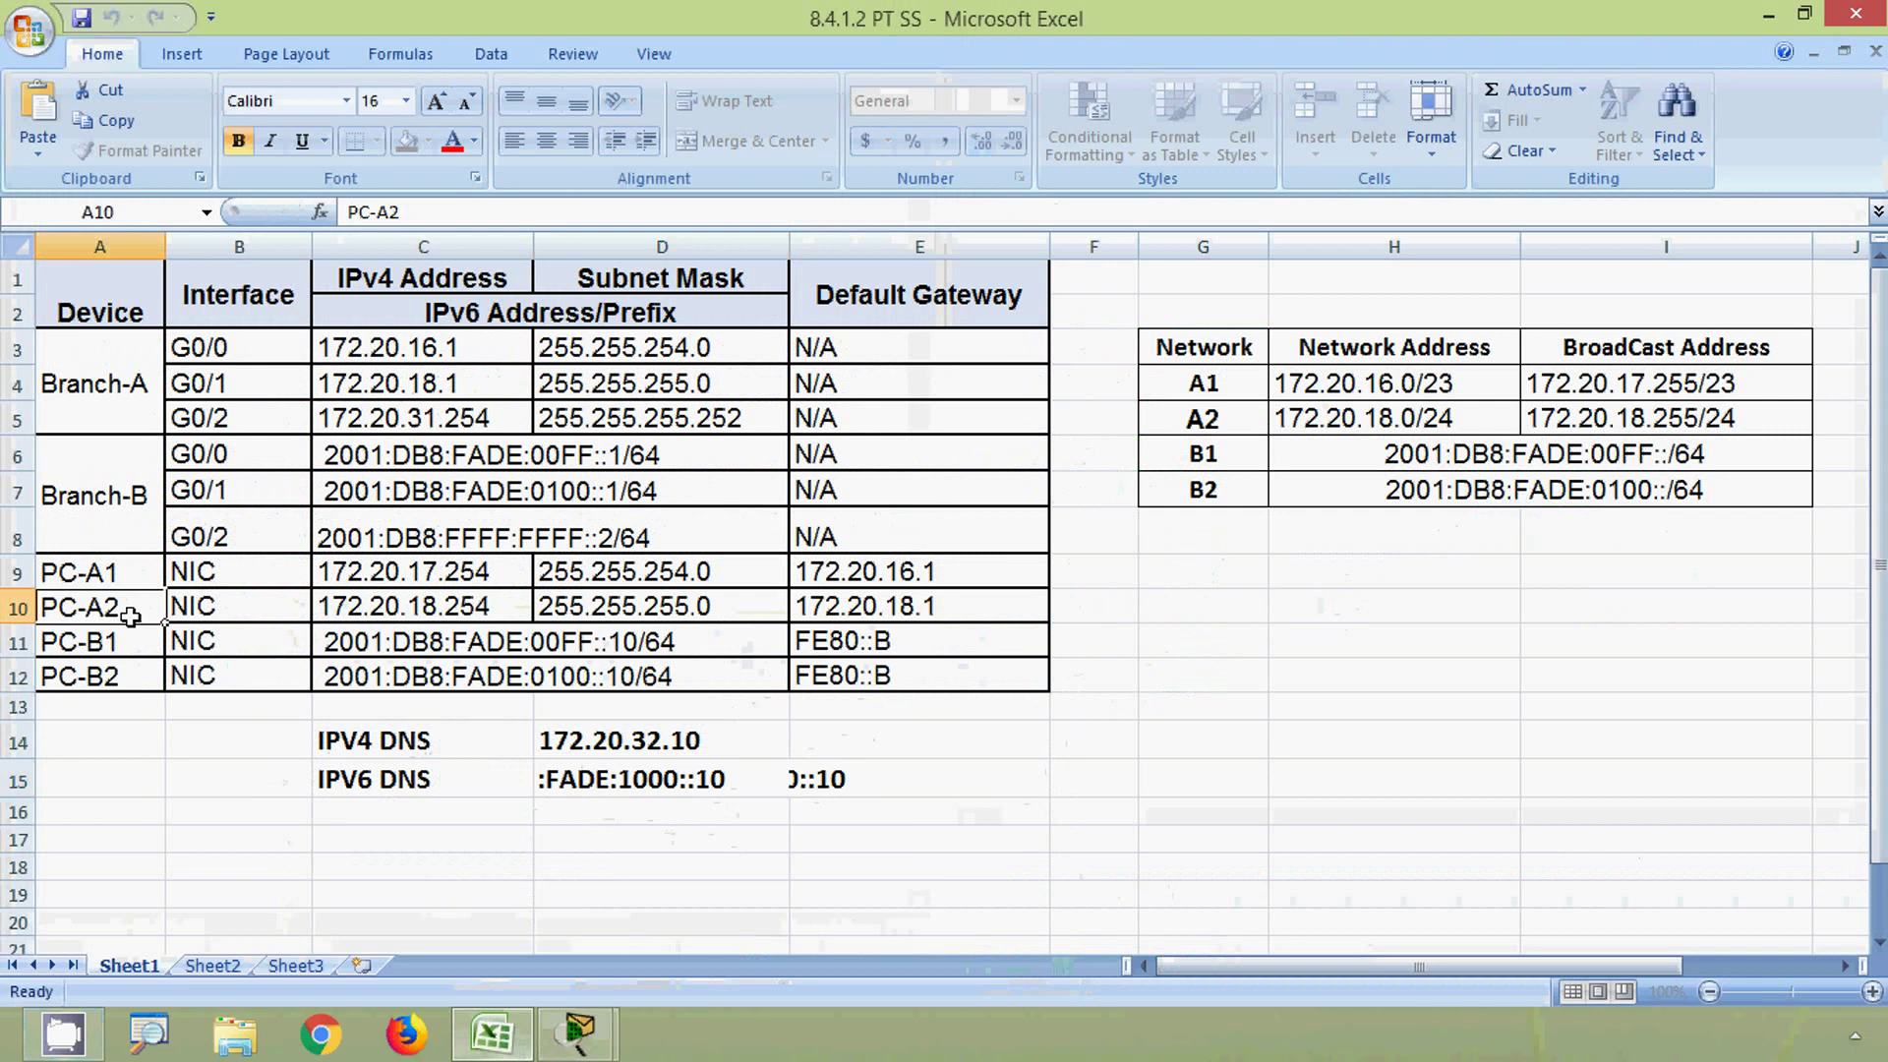
click(354, 608)
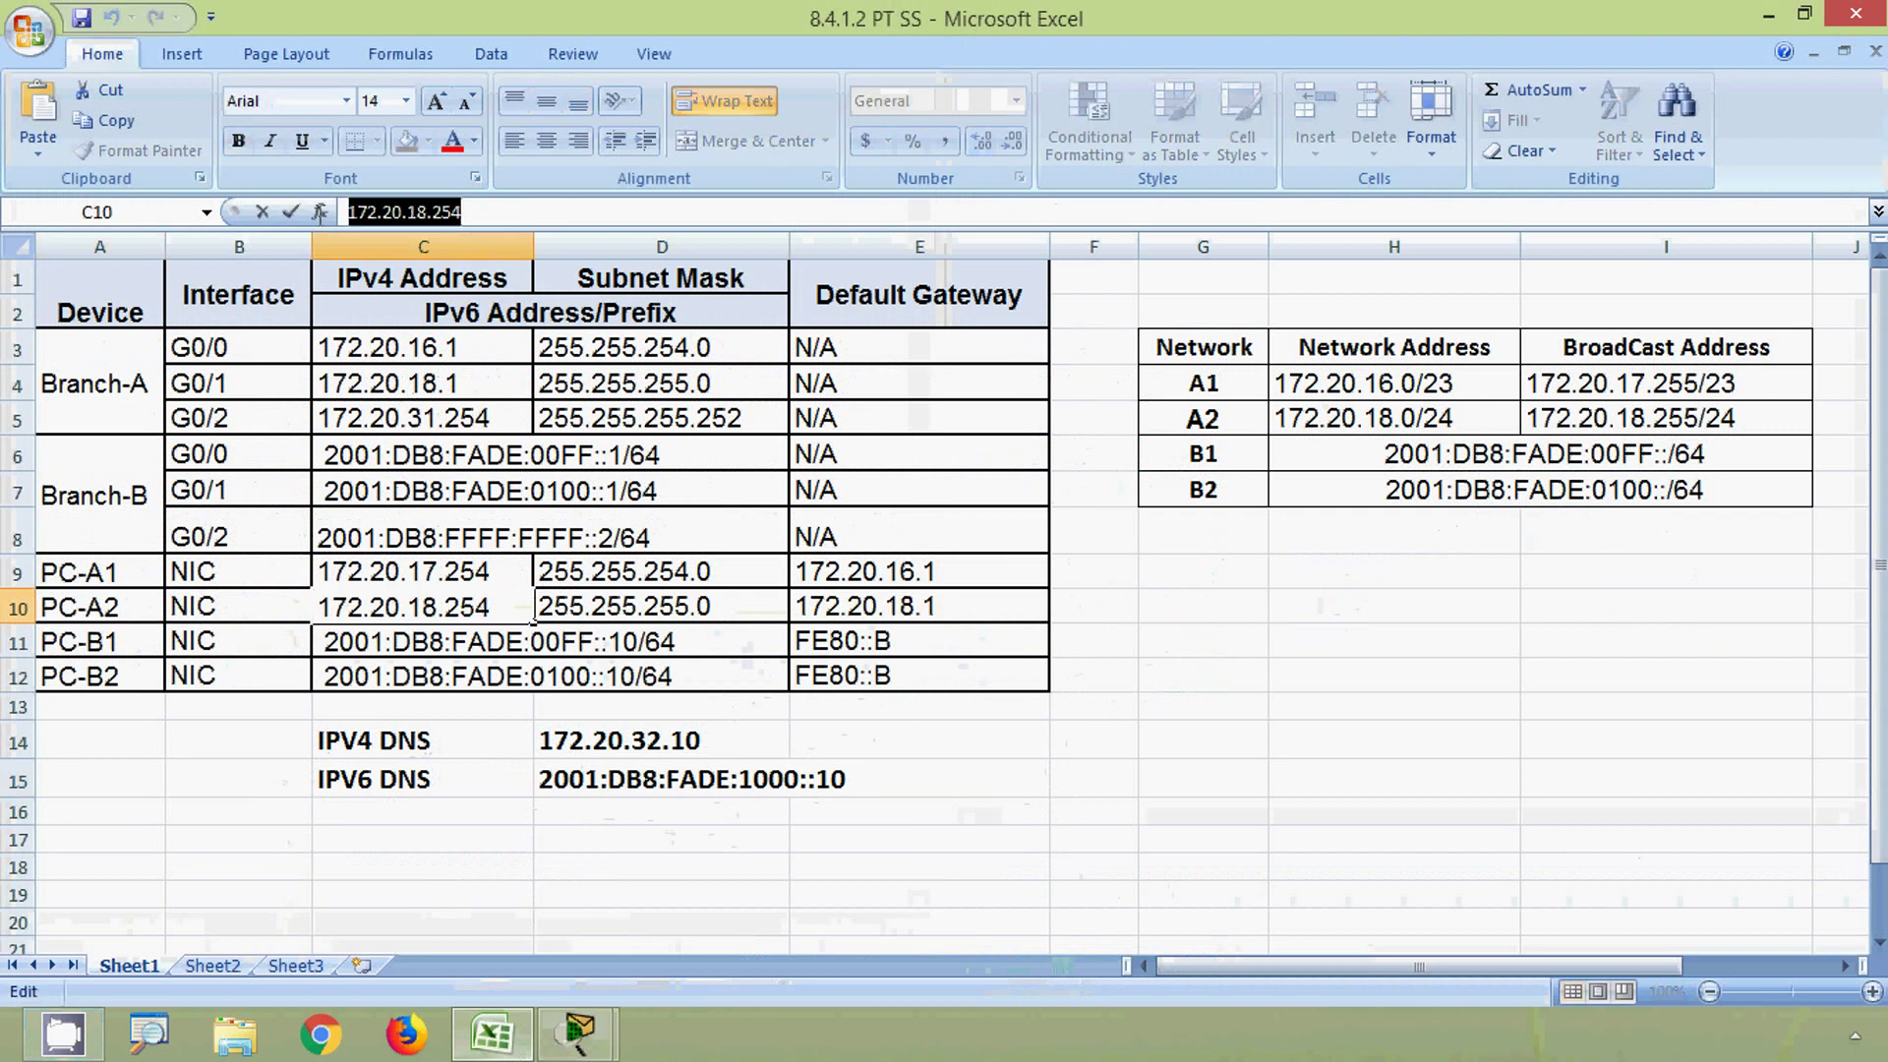
click(1767, 17)
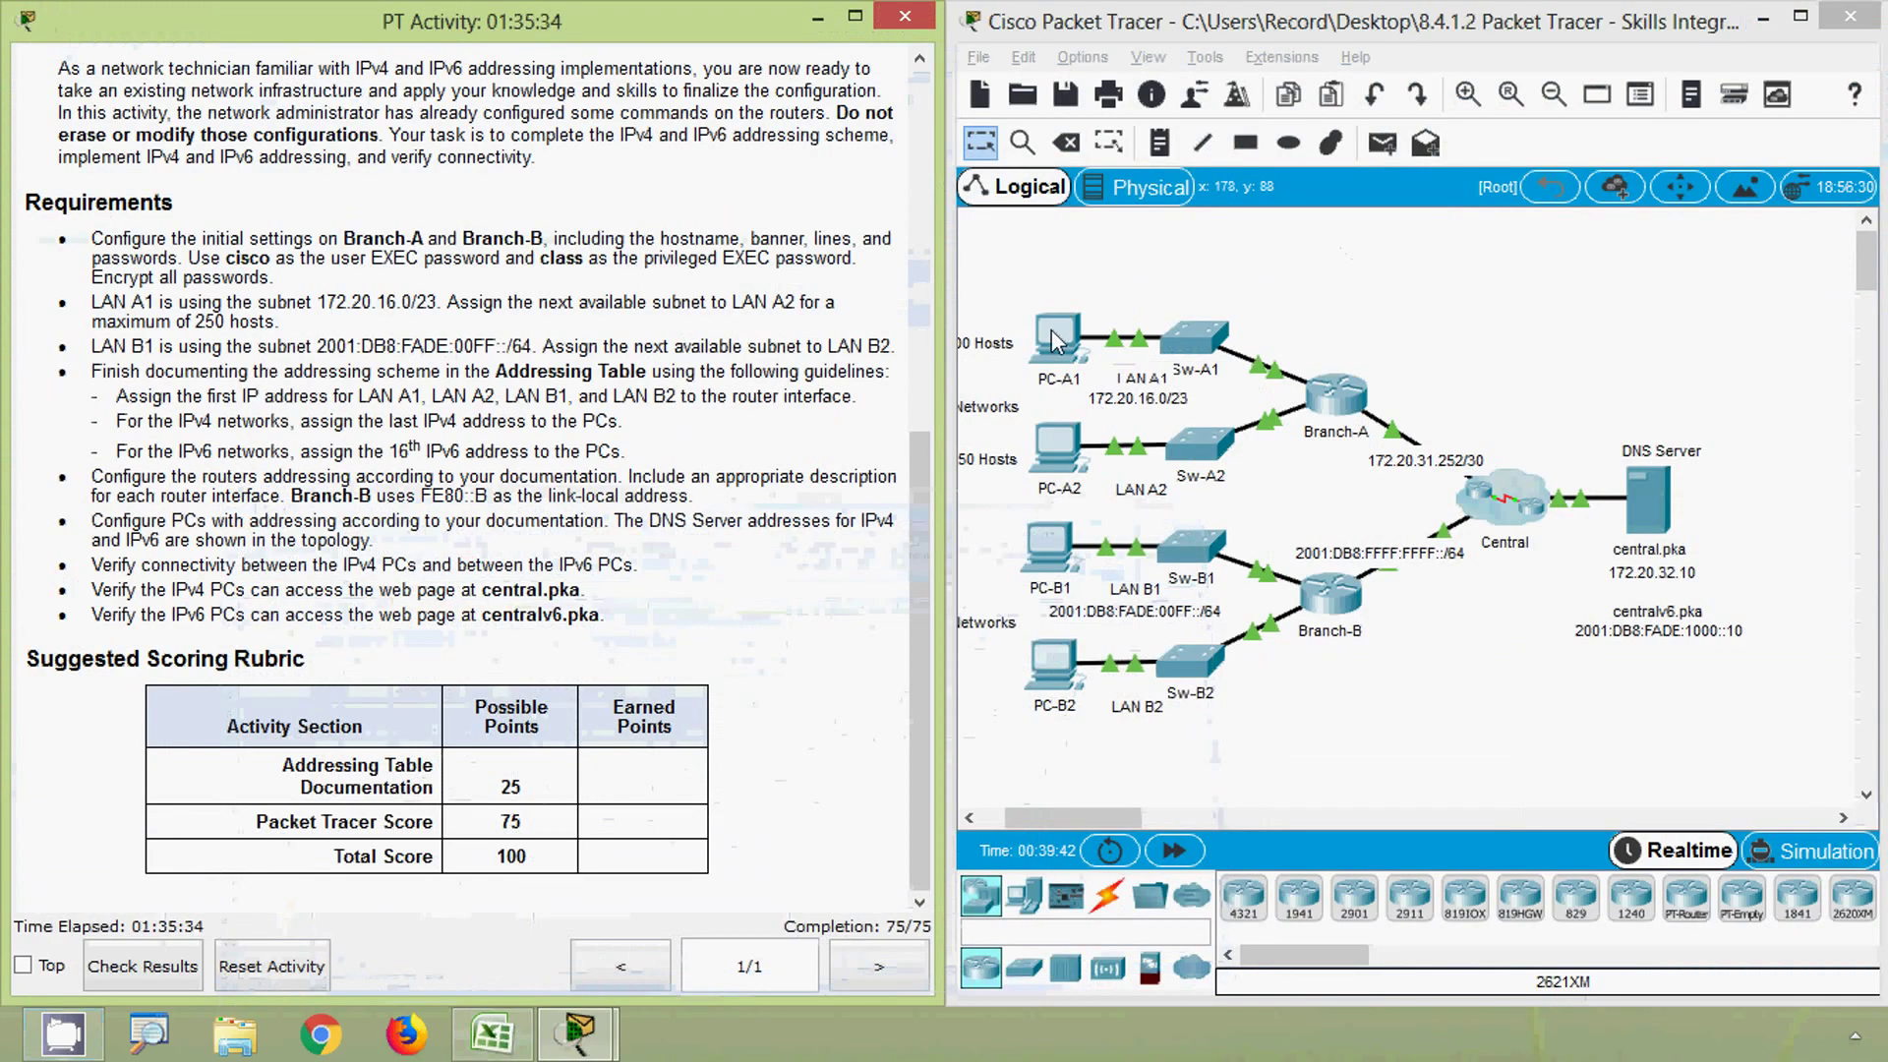
click(1057, 339)
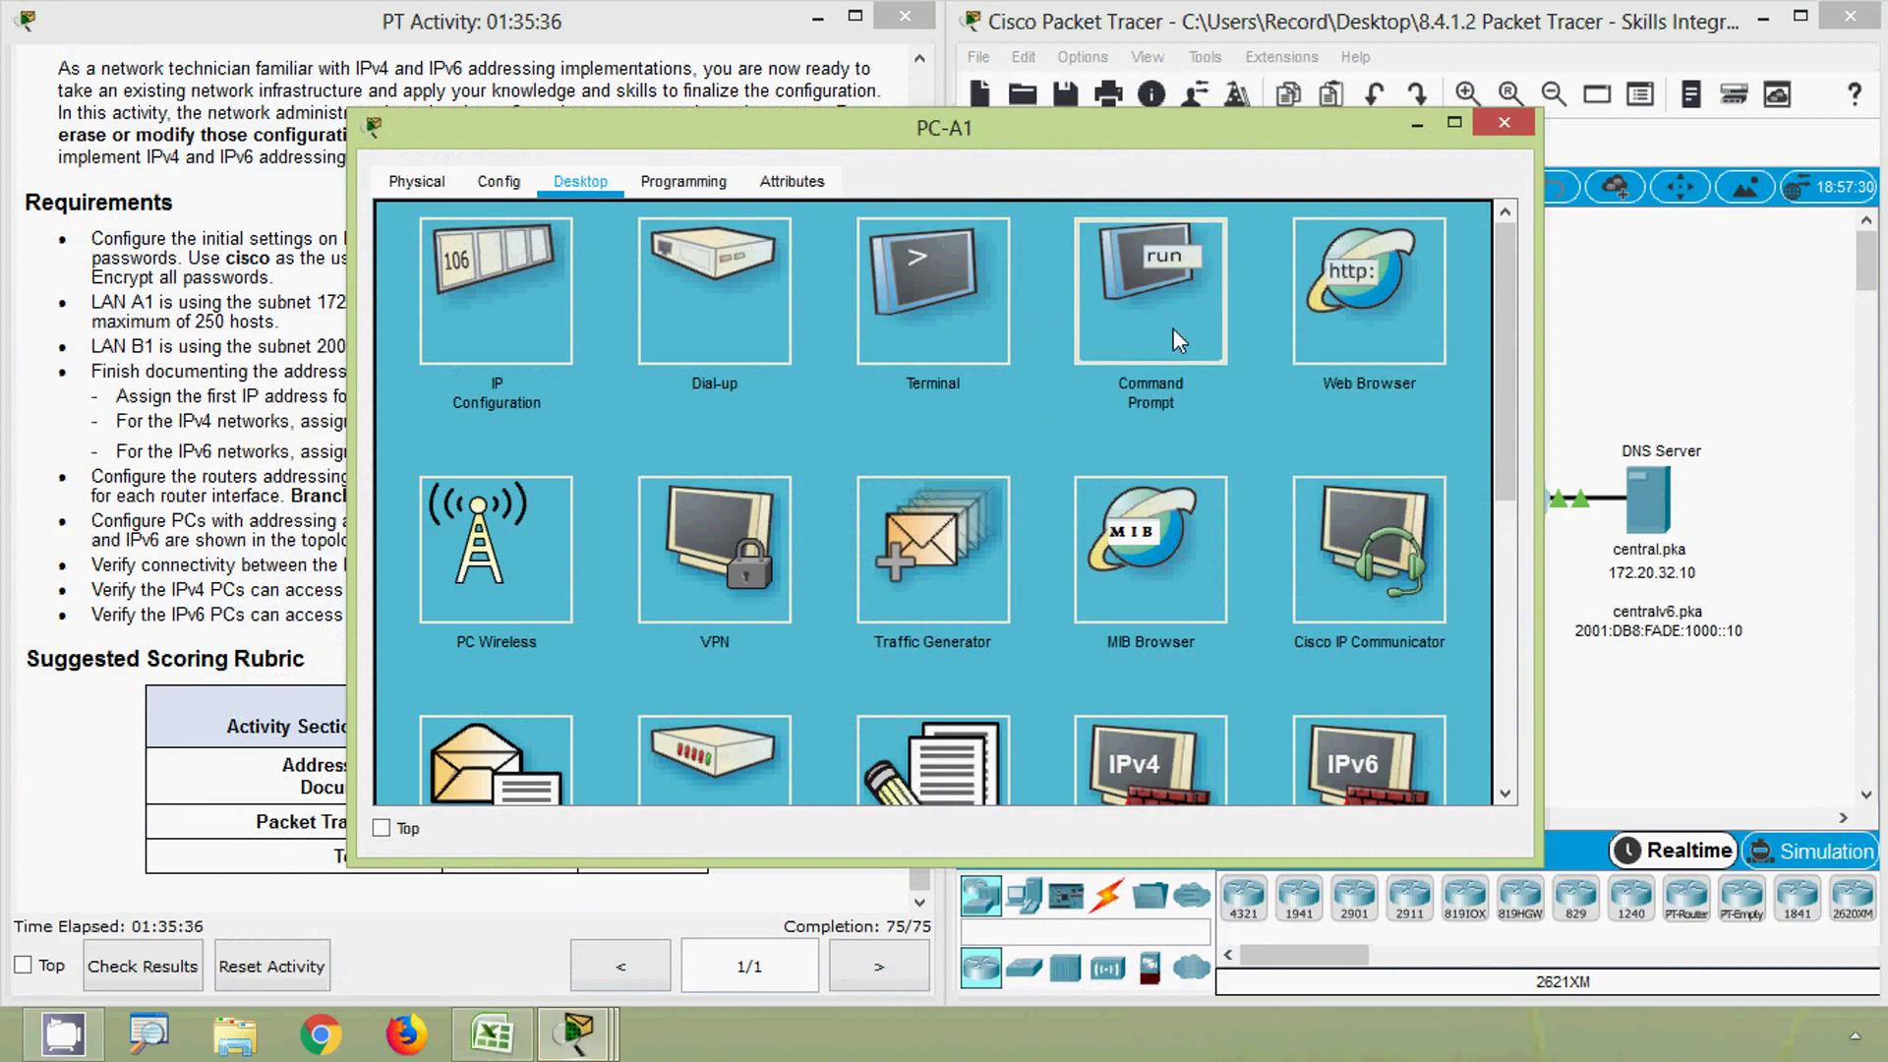
click(1179, 340)
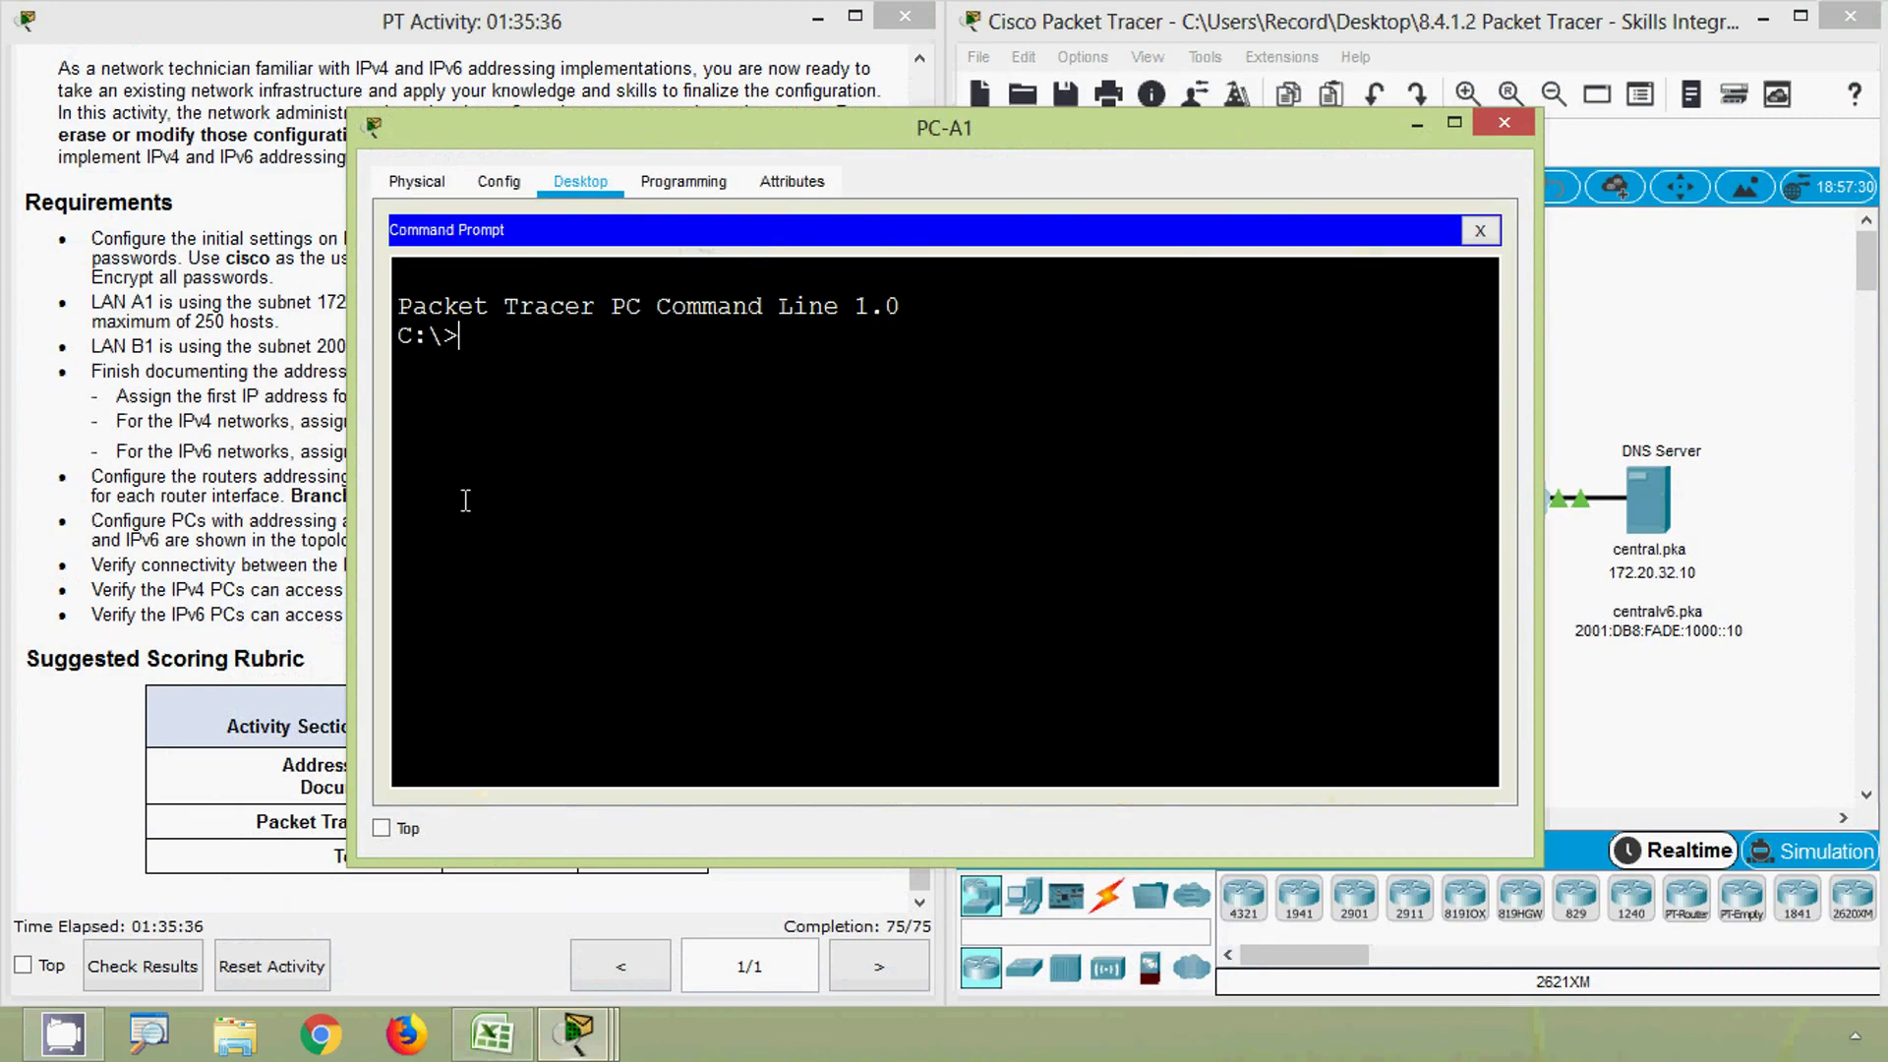
text(ping)
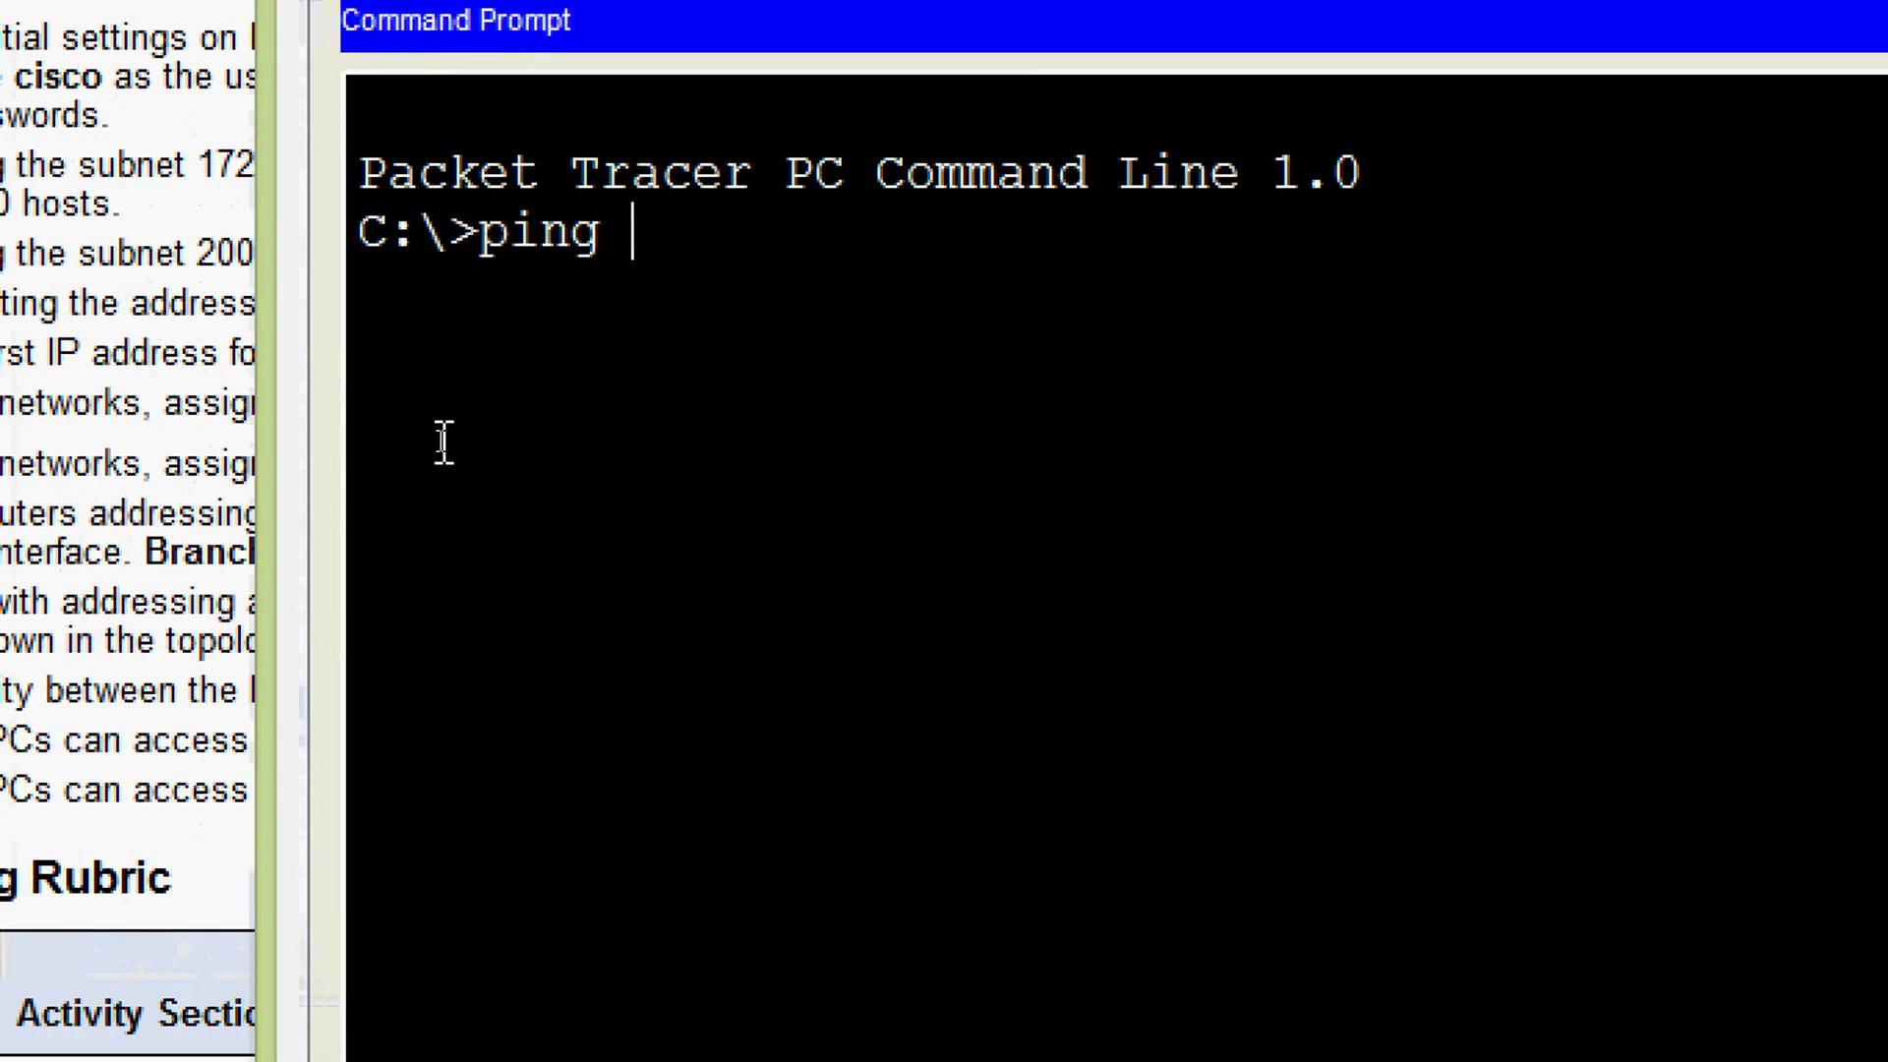
right_click(646, 208)
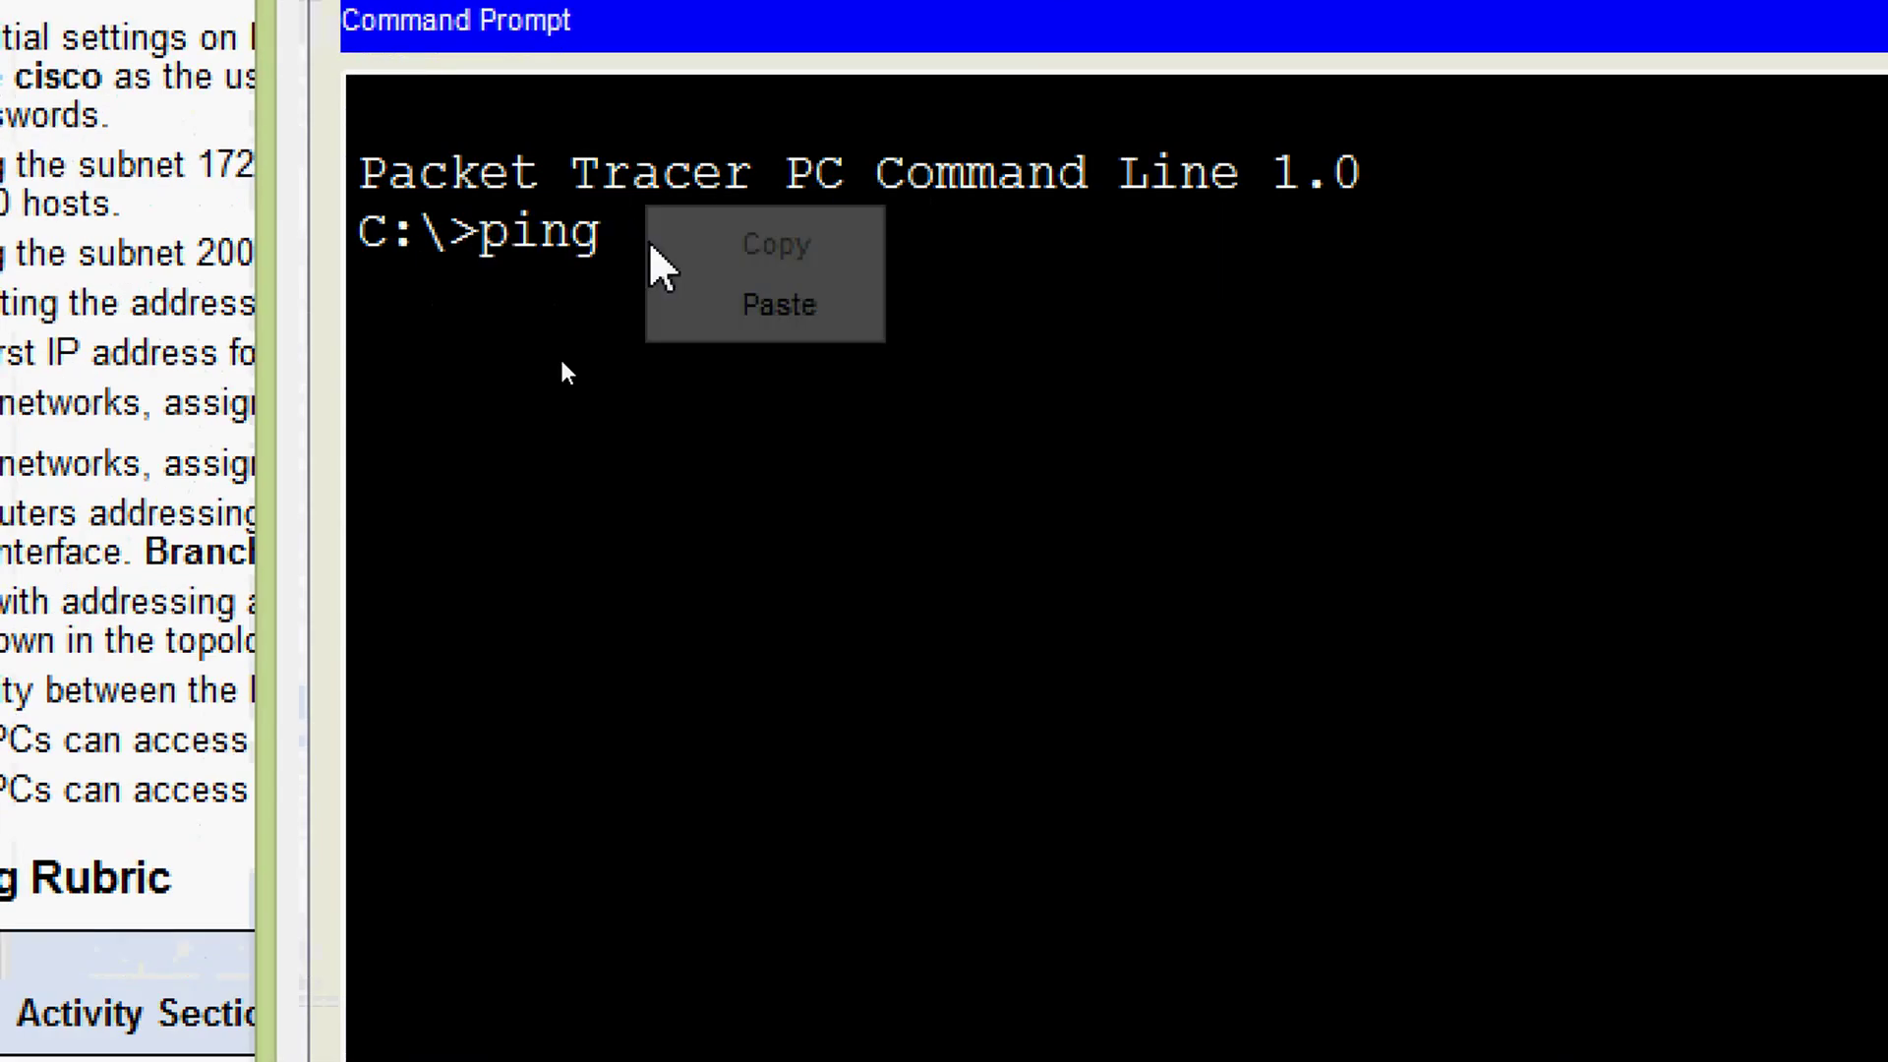
click(691, 301)
key(Return)
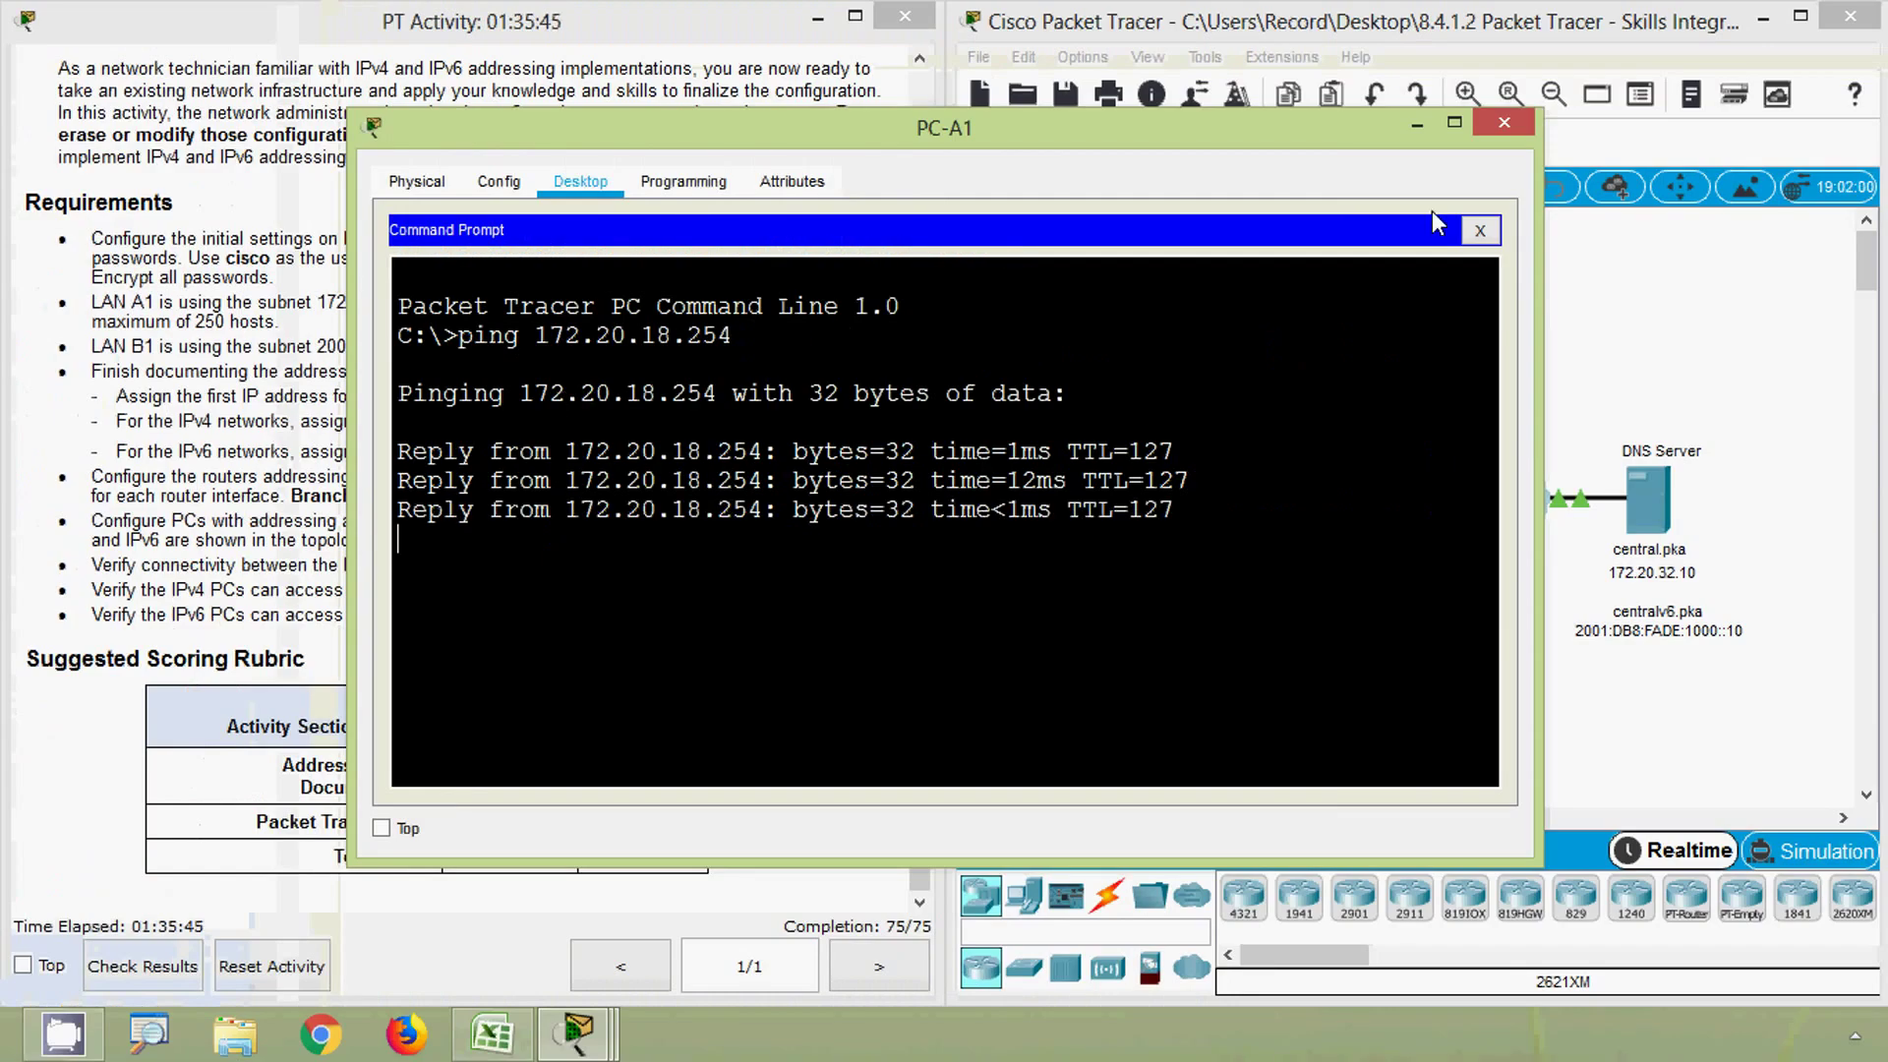
click(1503, 122)
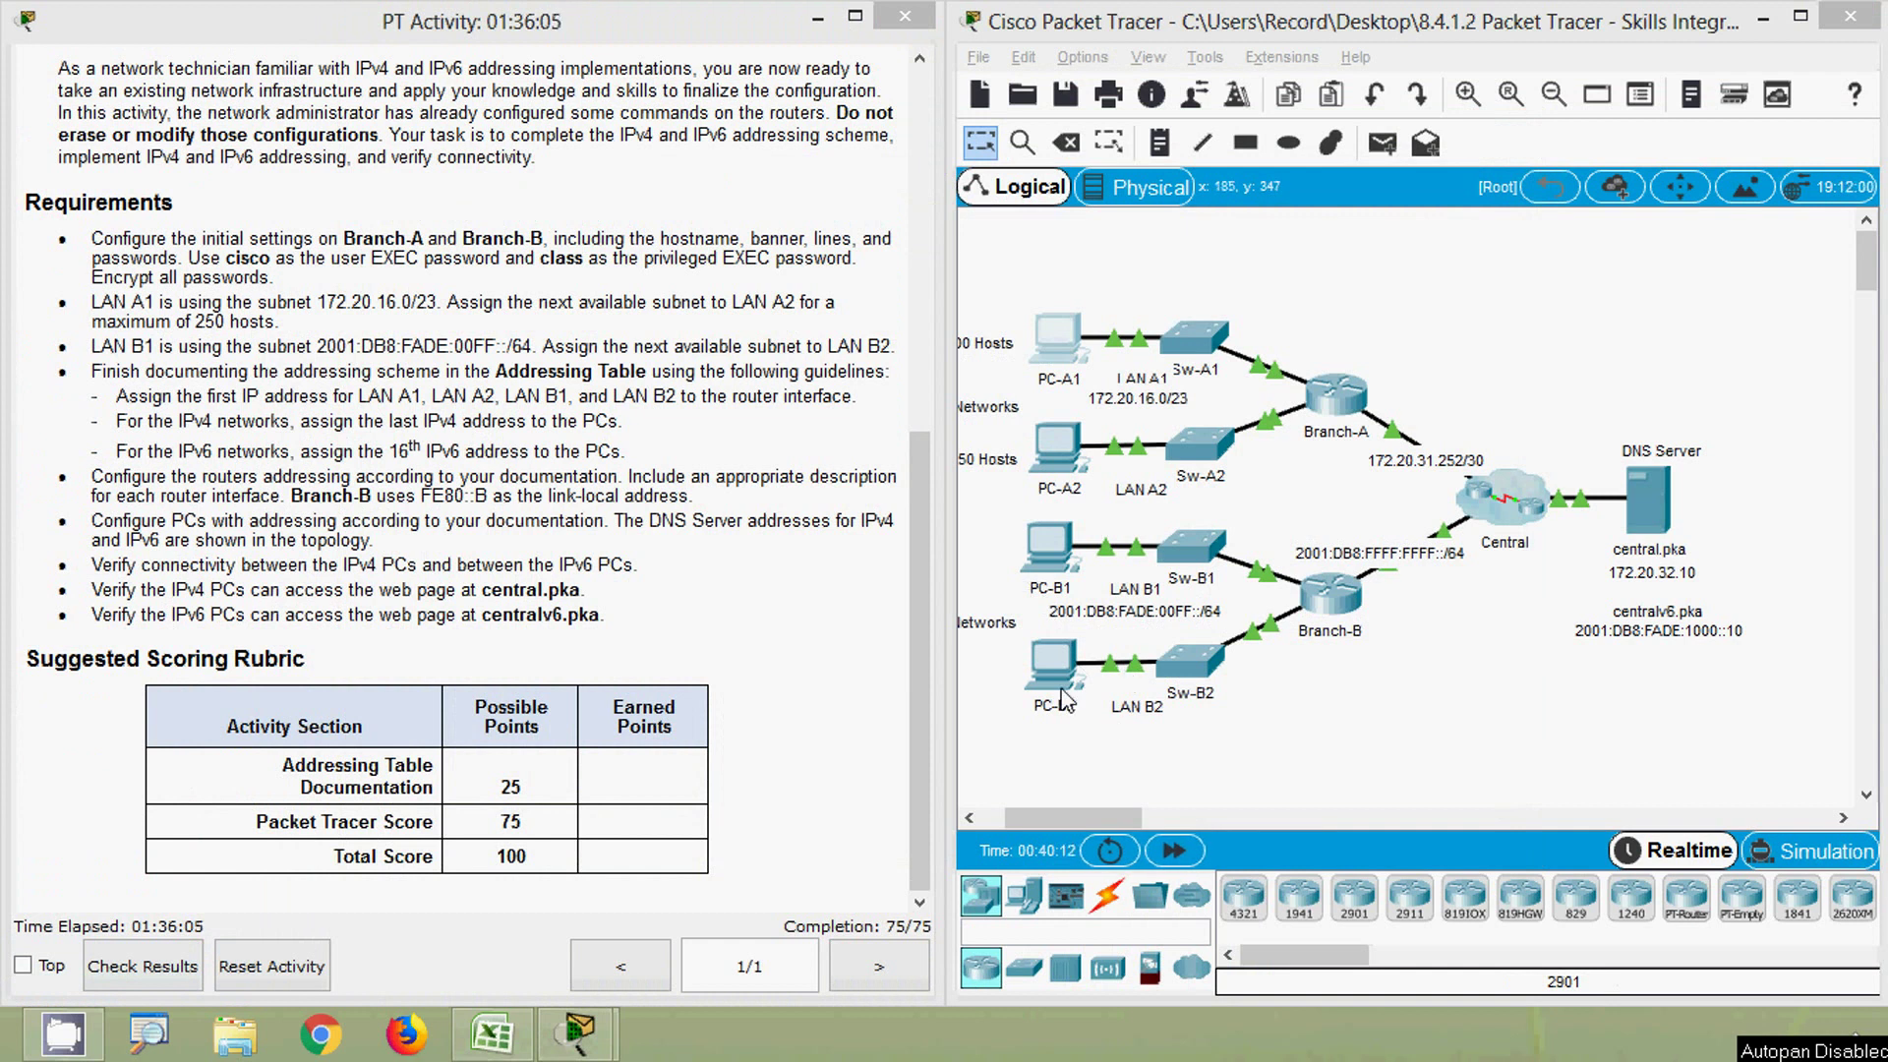
- Copy PC-B2's IPv6 address and ping 2001:DB8:FADE:0100::10 from PC-B1's Command Prompt
click(486, 1034)
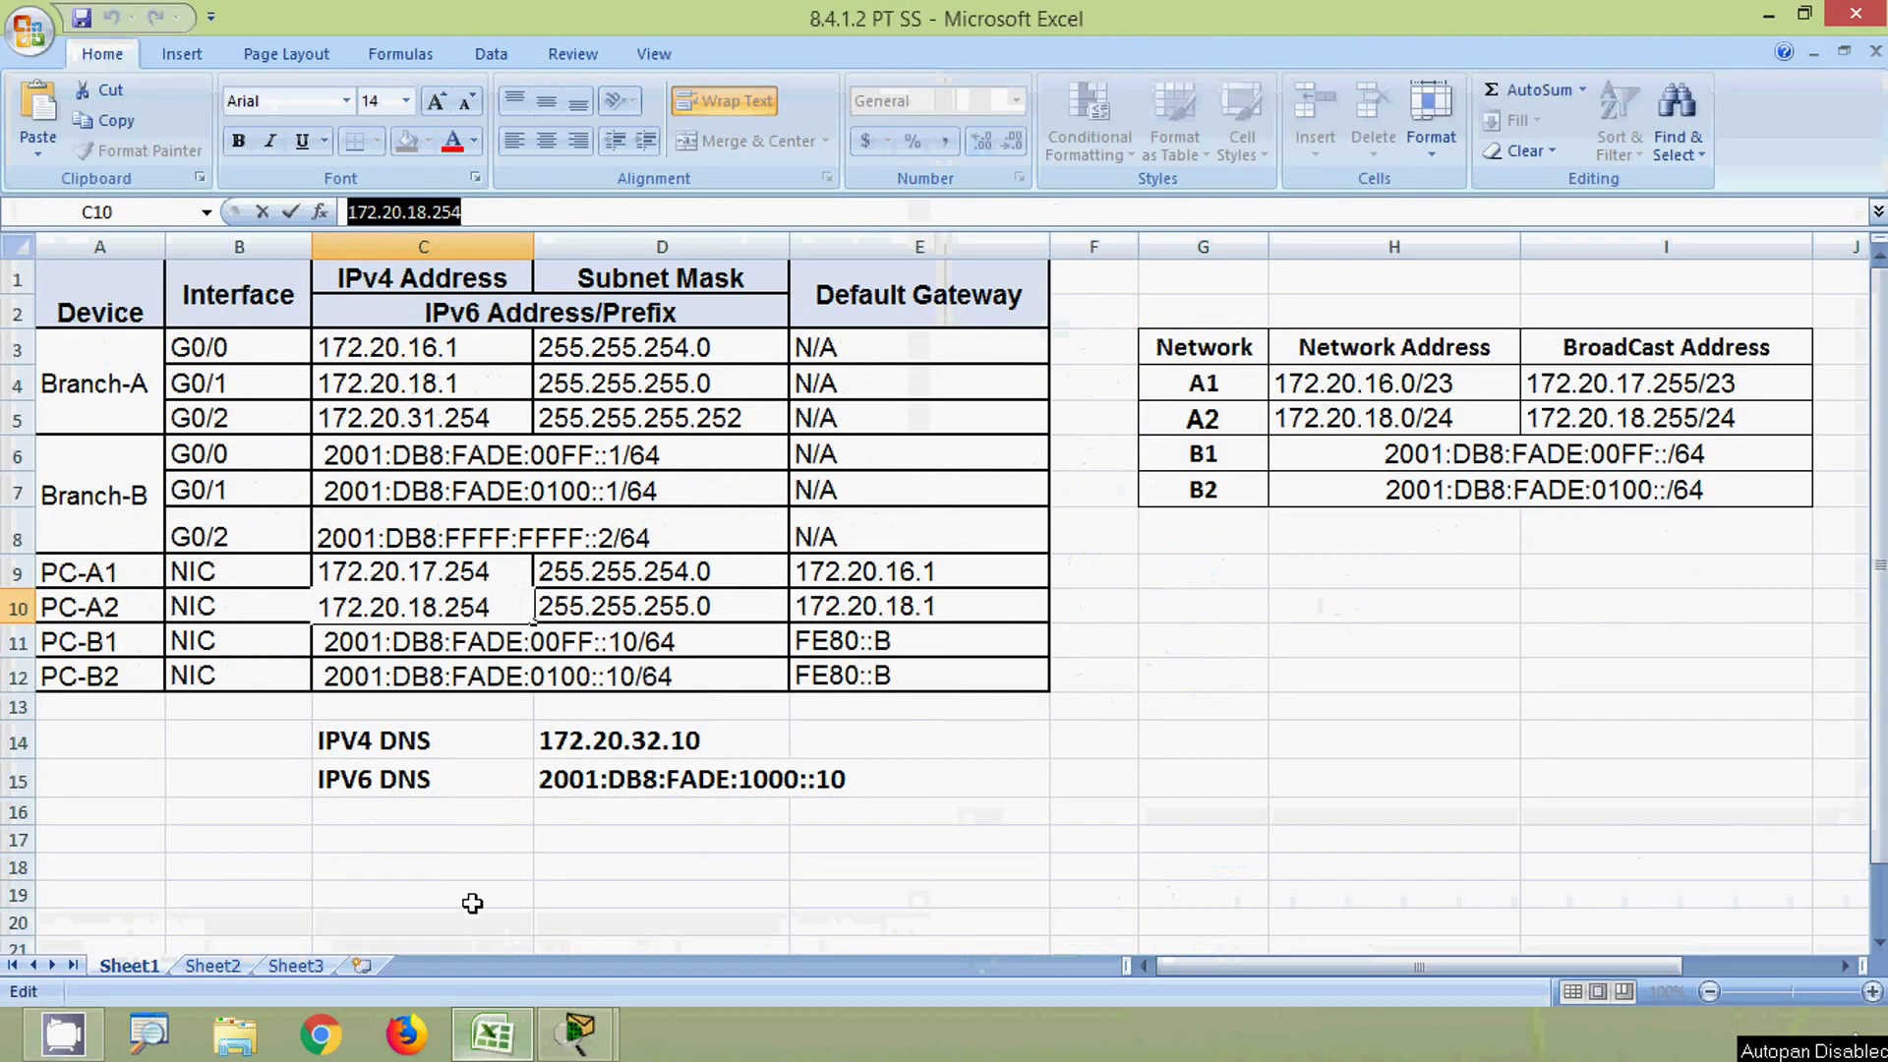
click(398, 677)
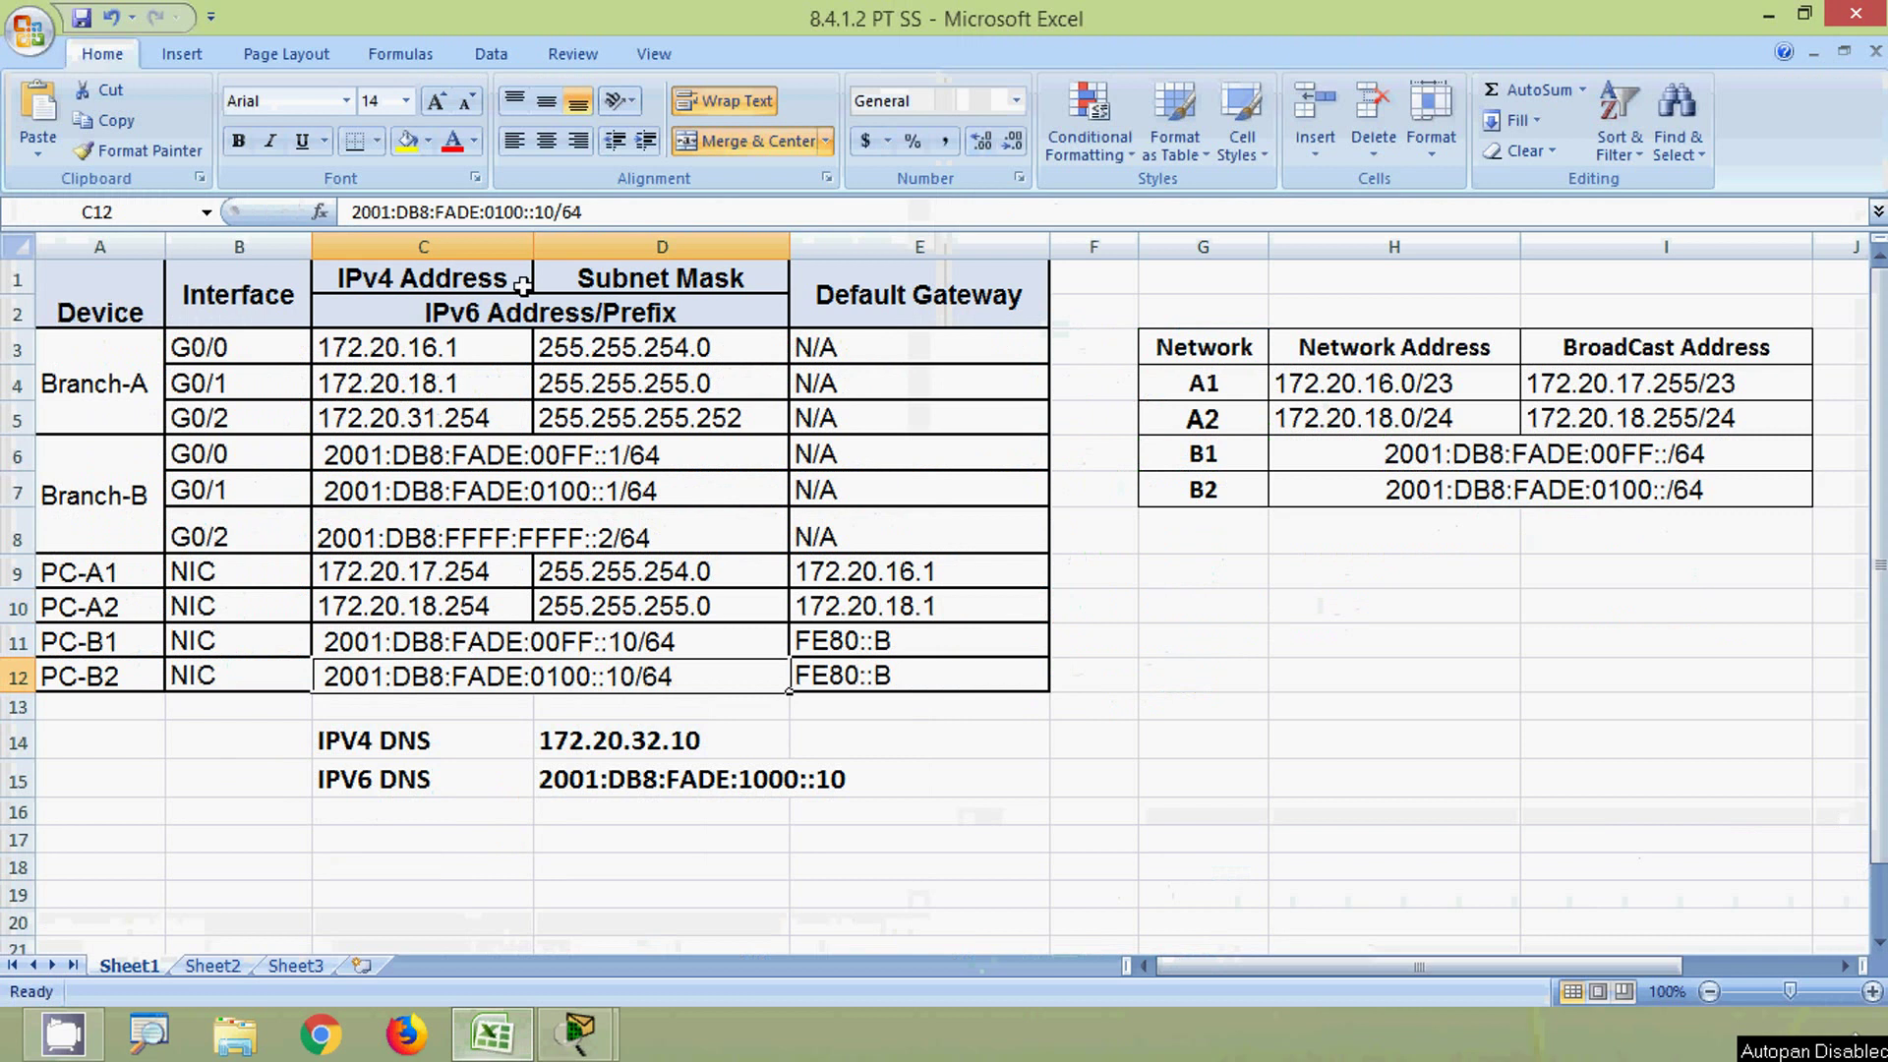
drag(554, 212, 349, 214)
key(ctrl+c)
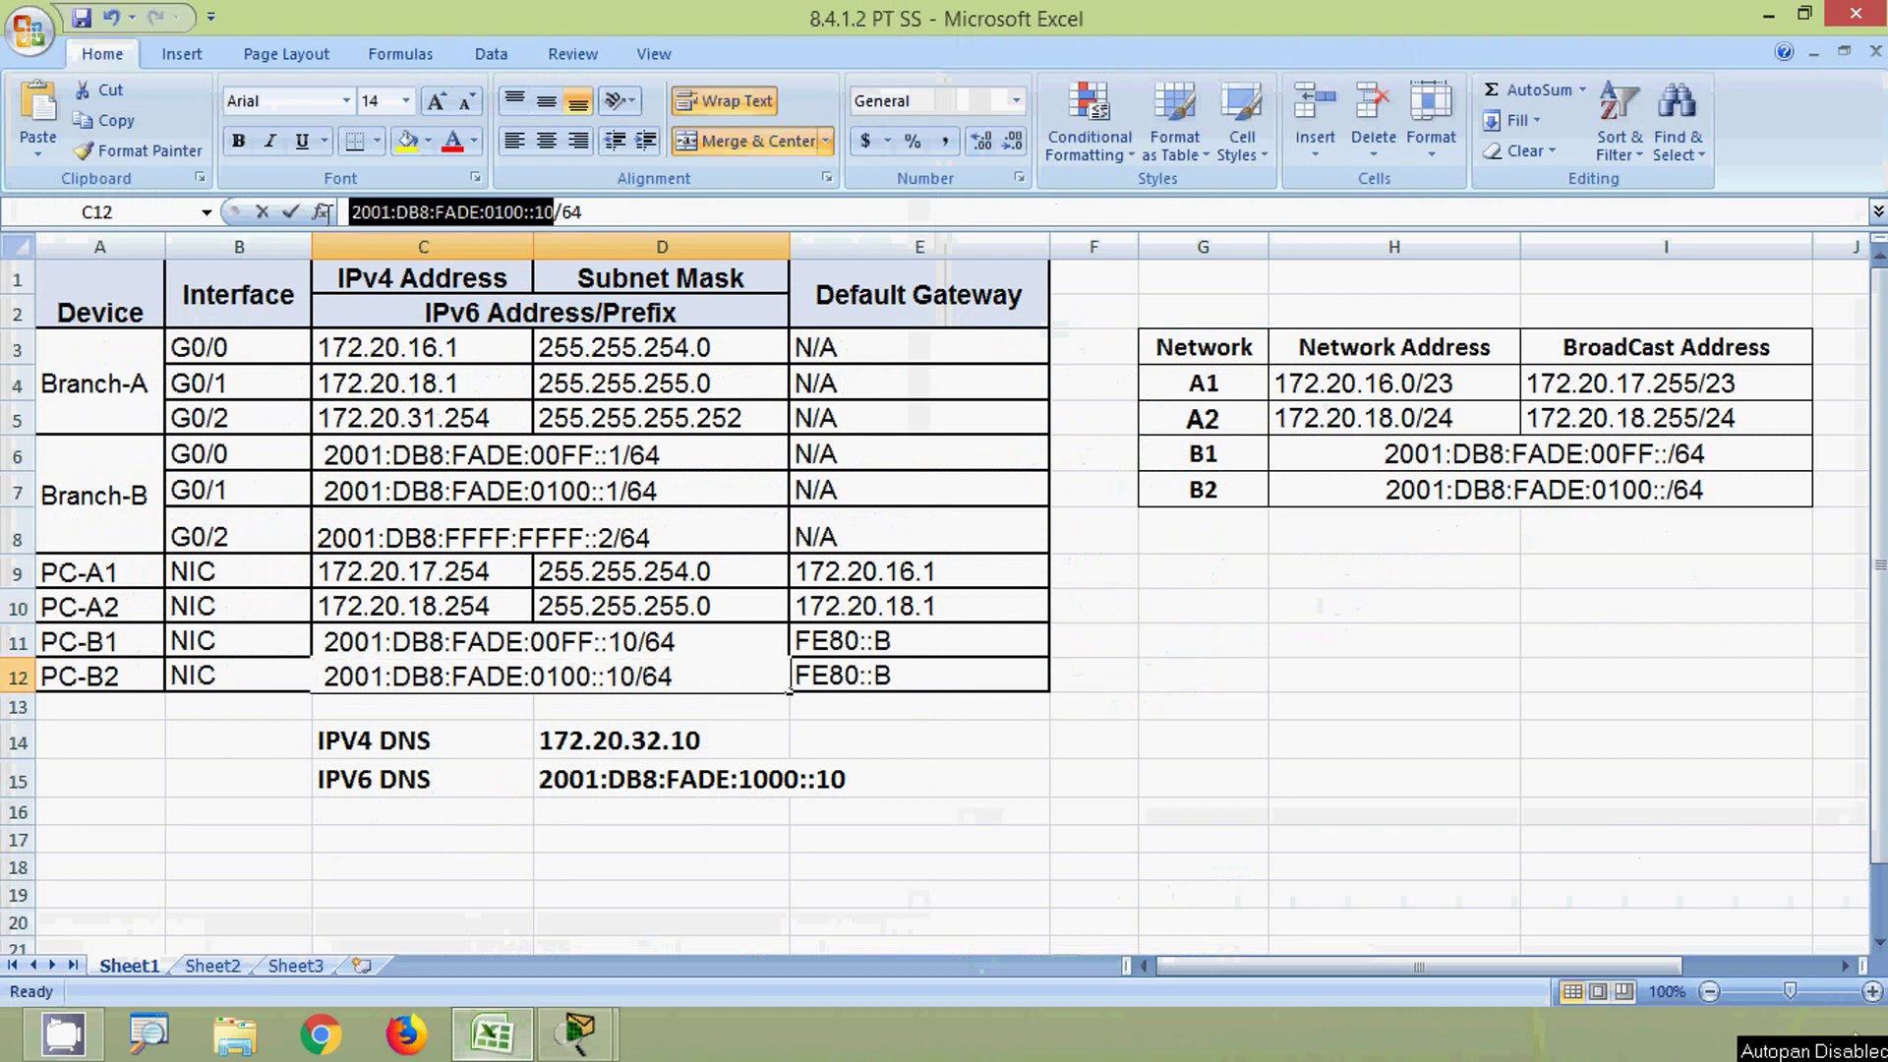
click(1766, 18)
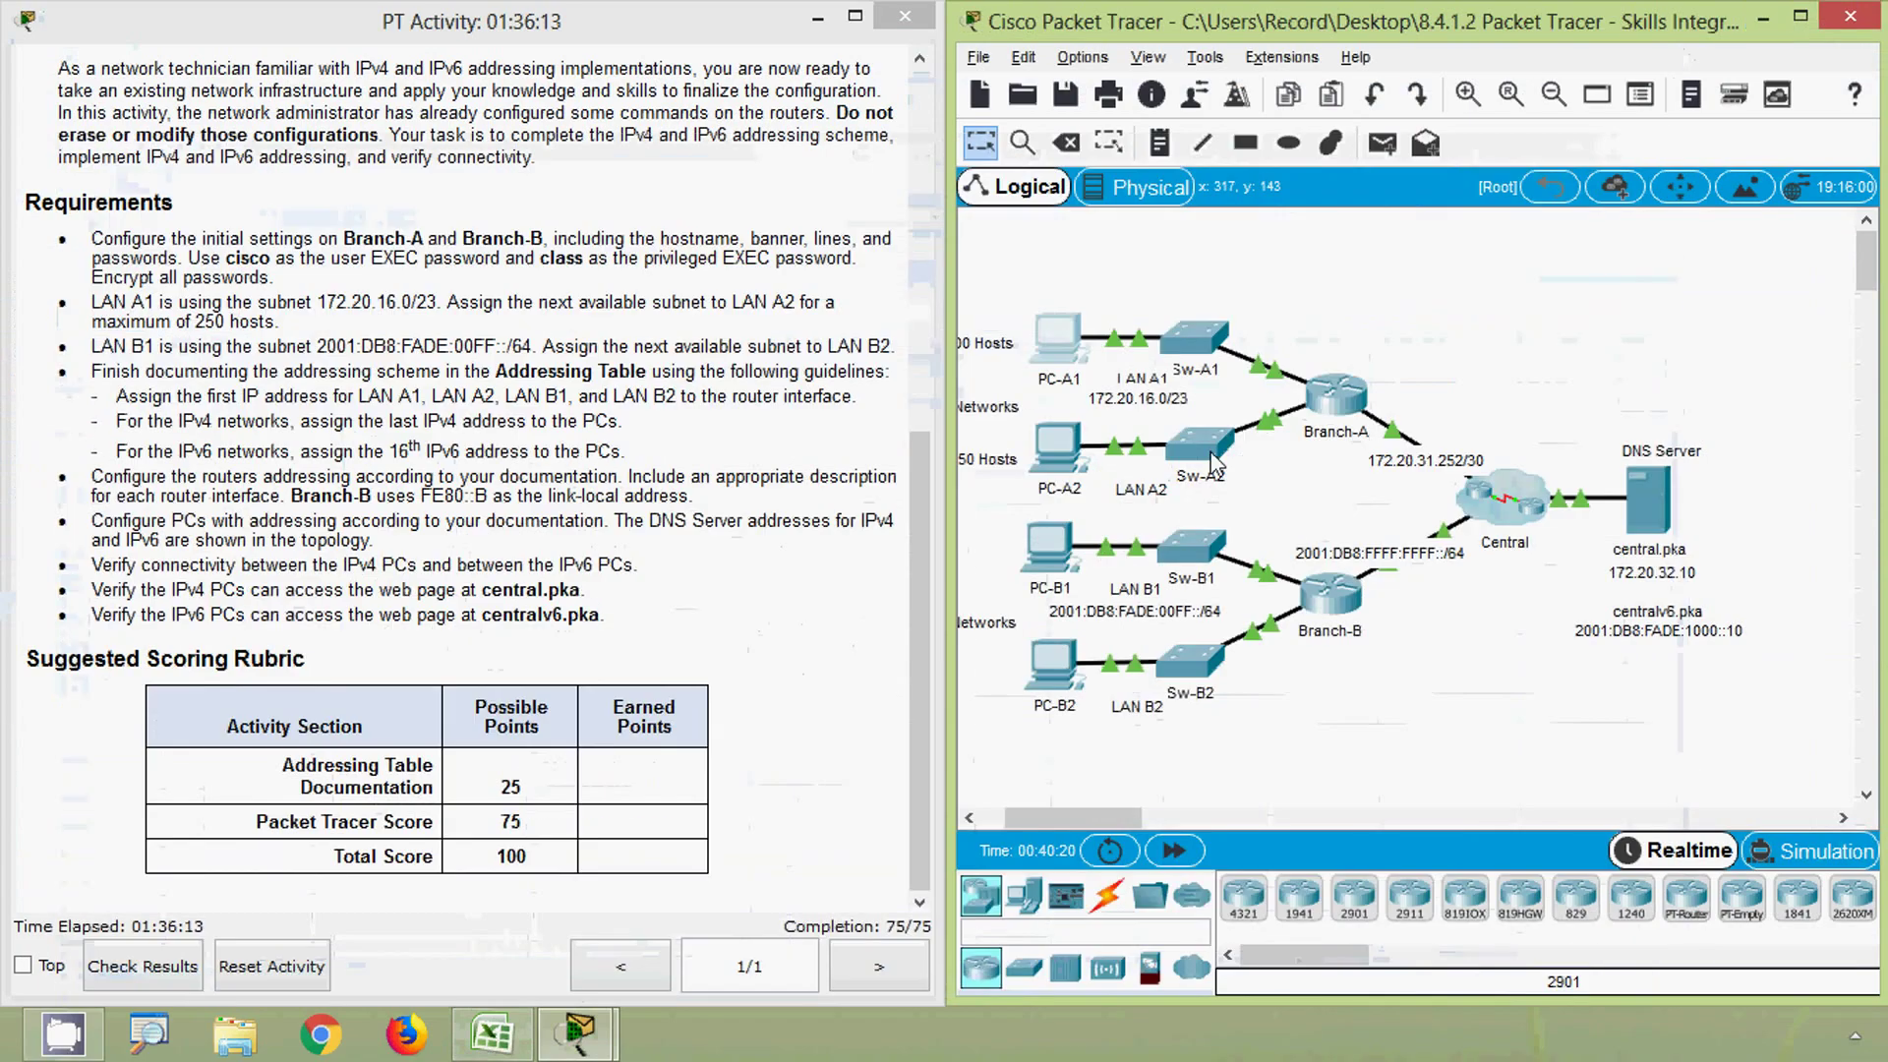
click(1058, 569)
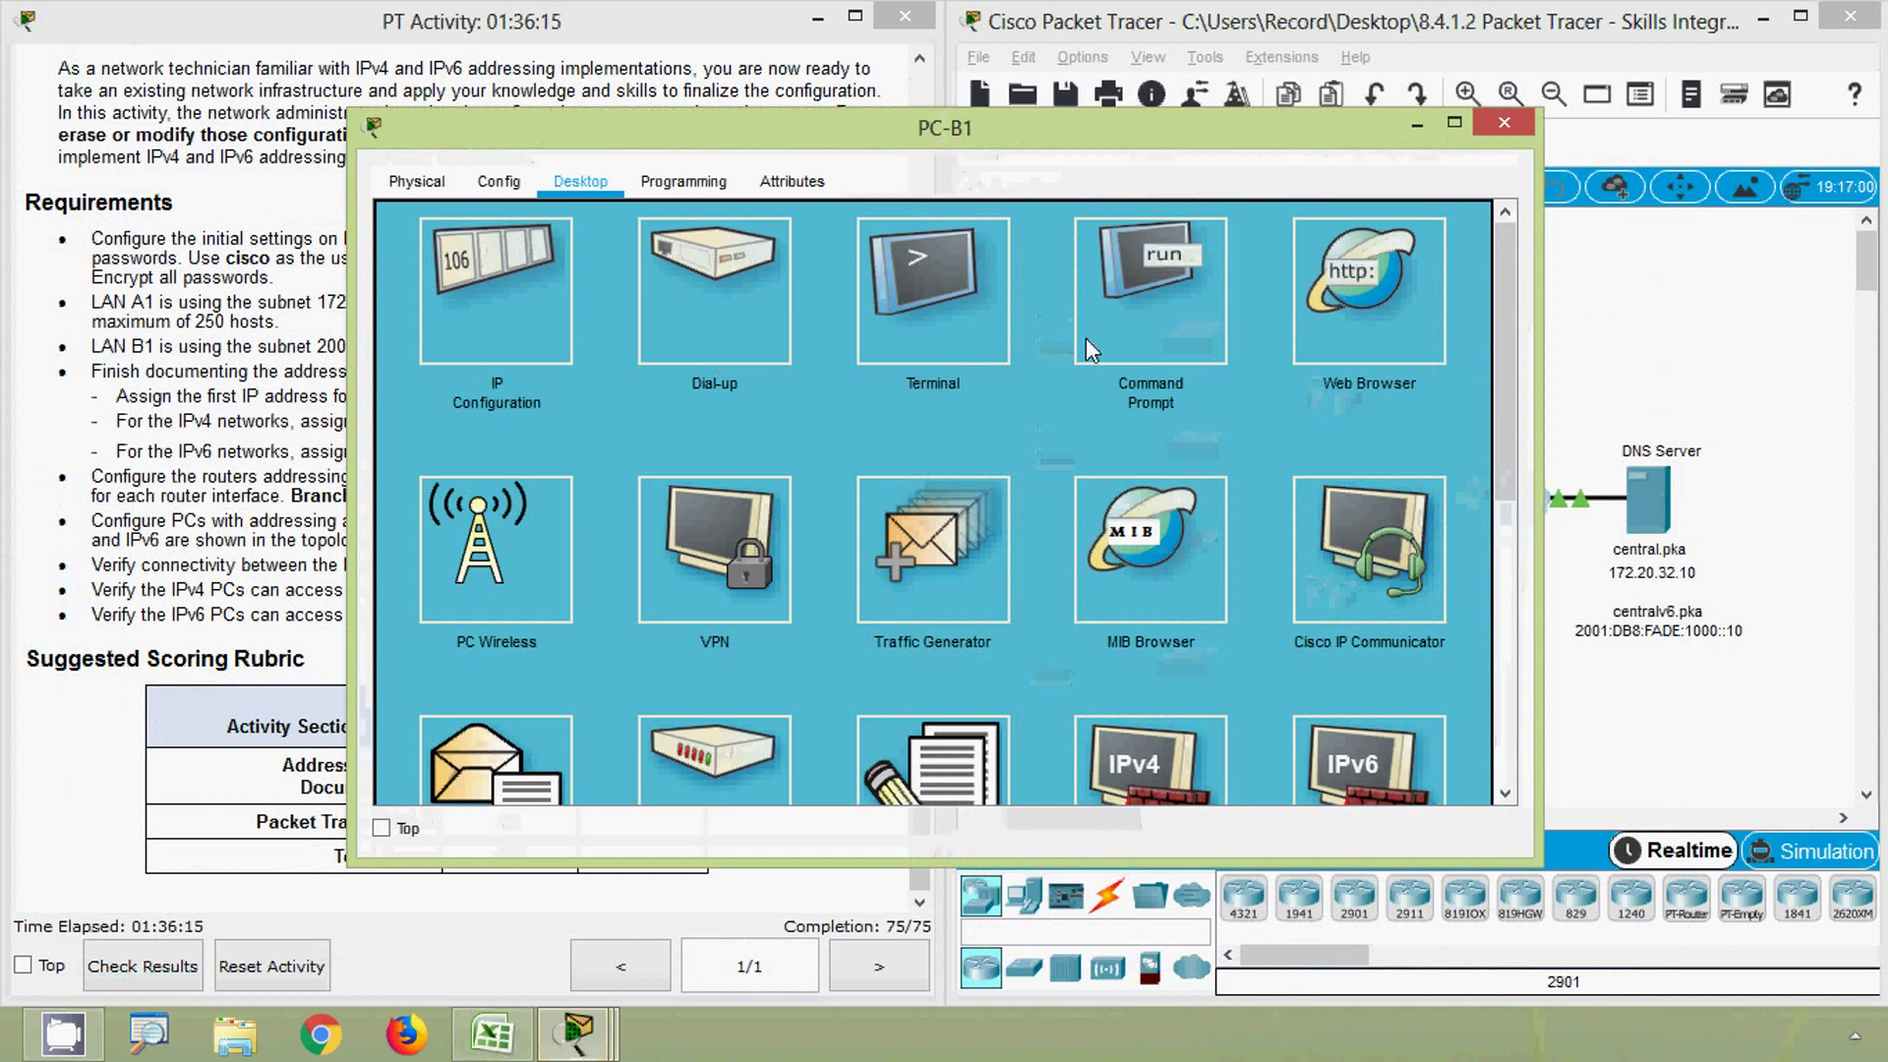
click(1091, 330)
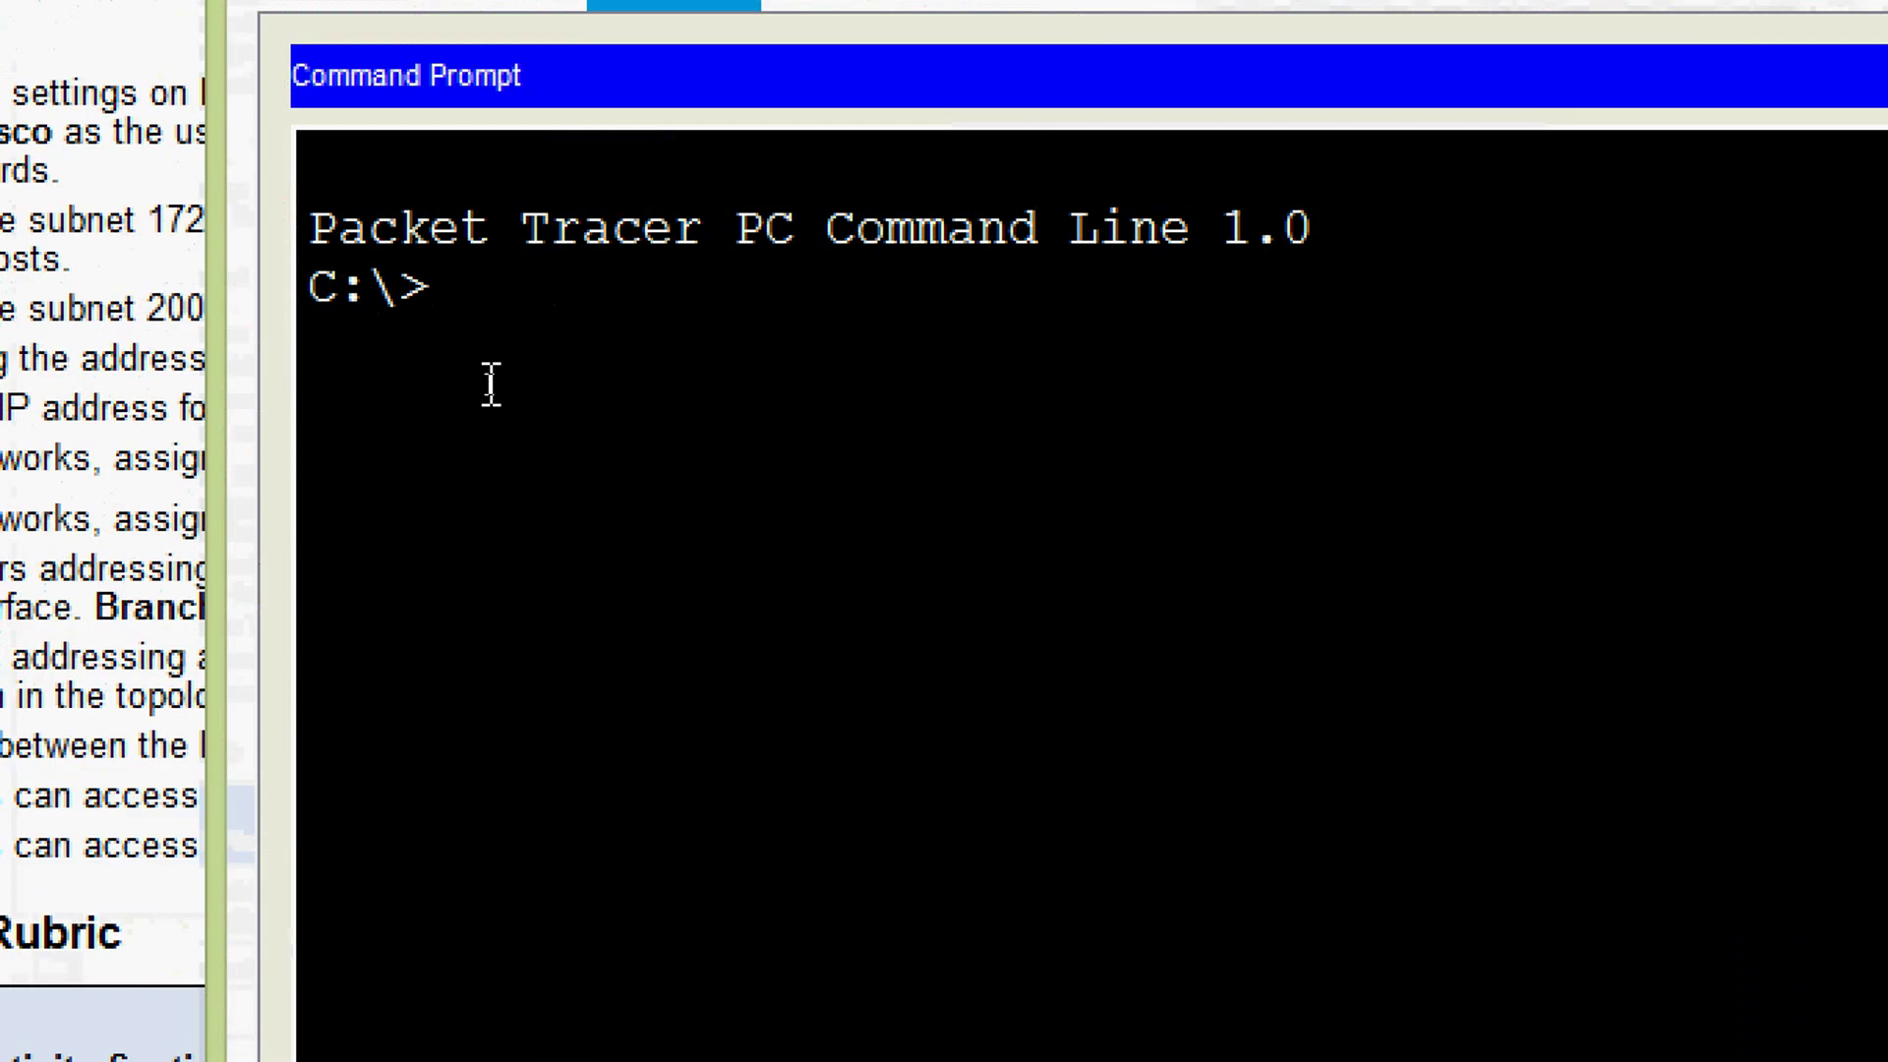
text(ping)
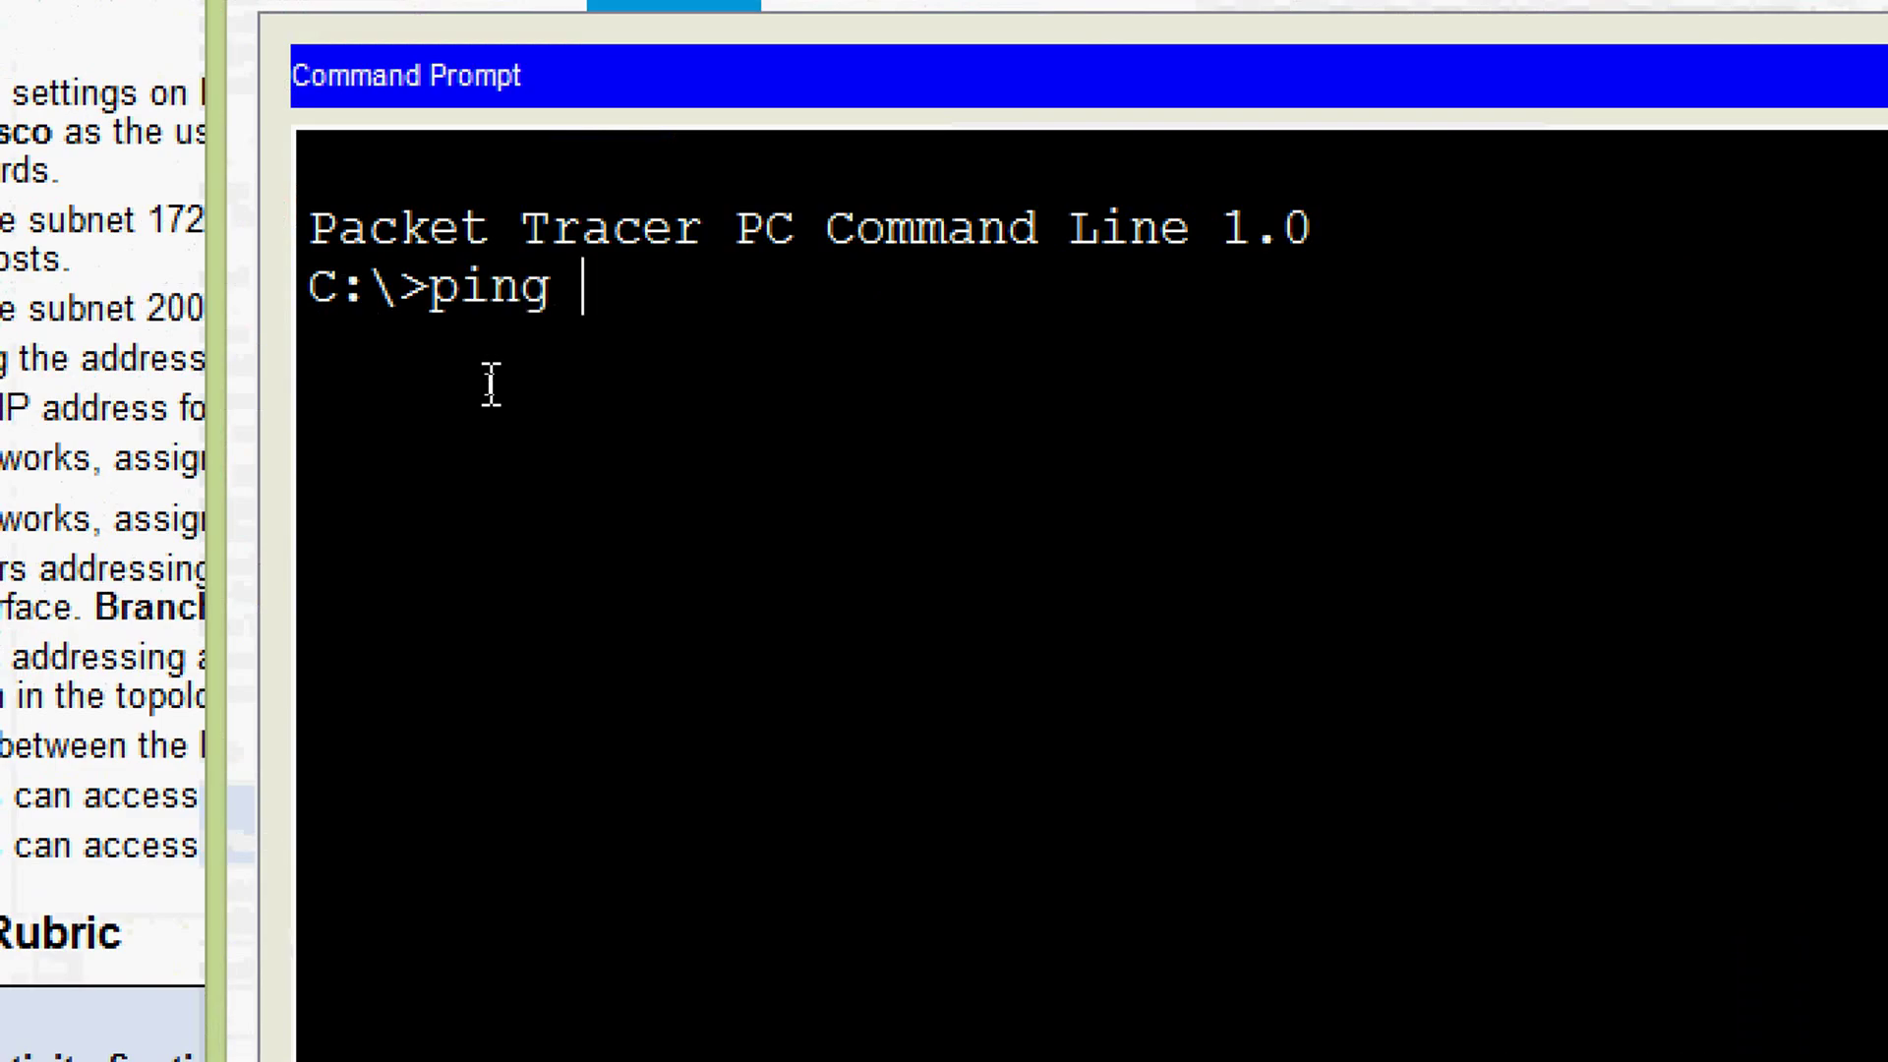
right_click(628, 286)
click(717, 380)
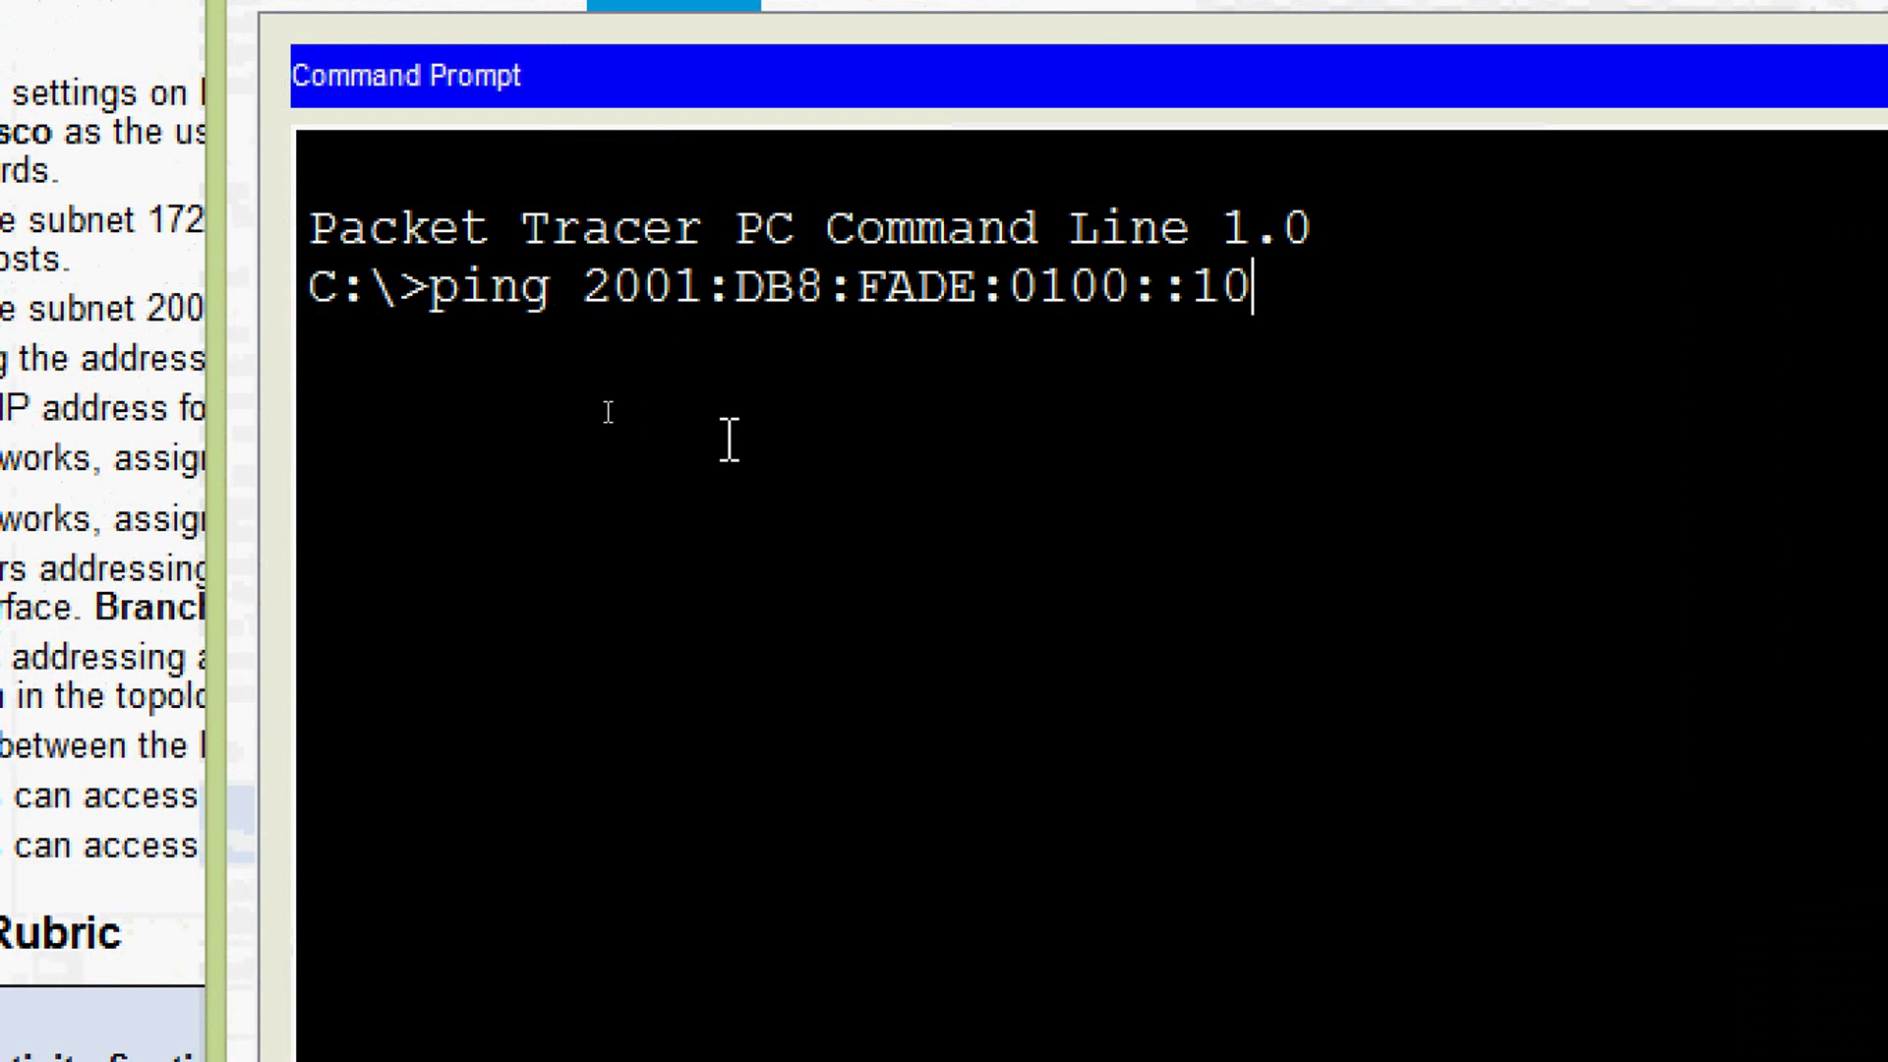
key(Return)
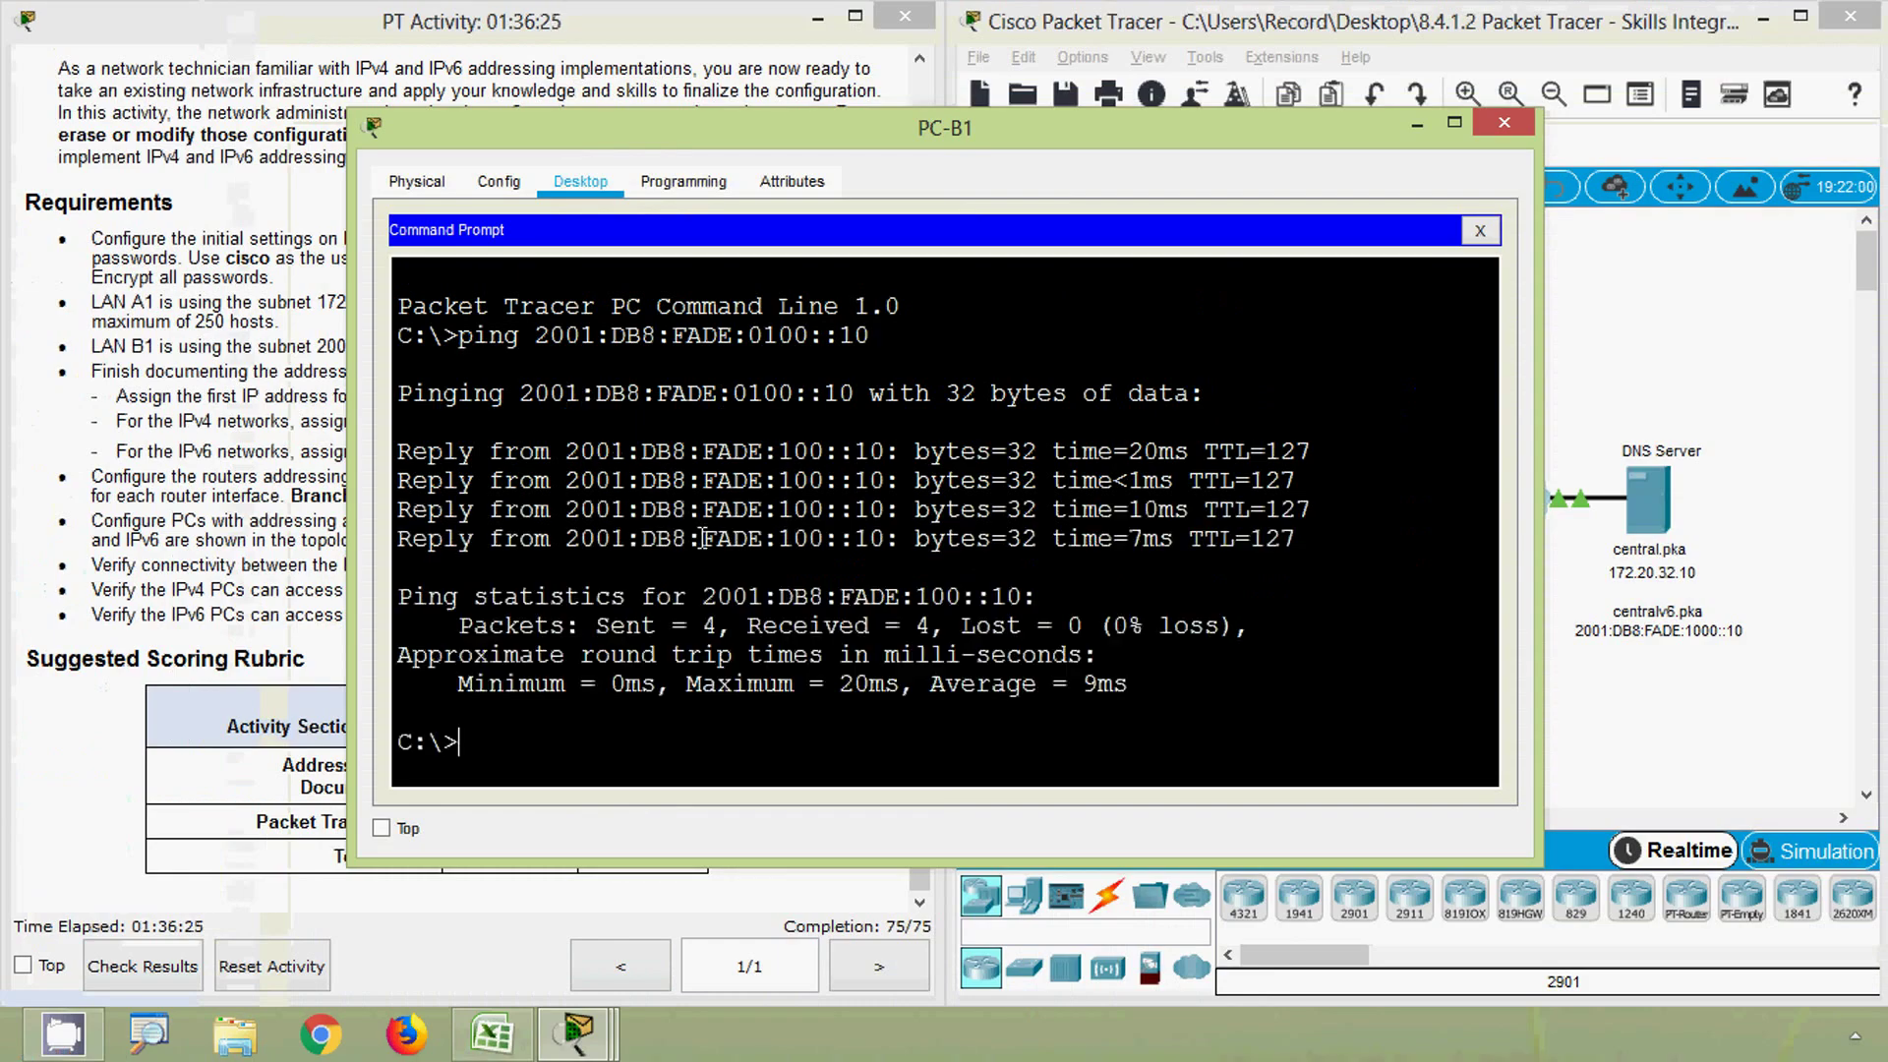
click(1504, 123)
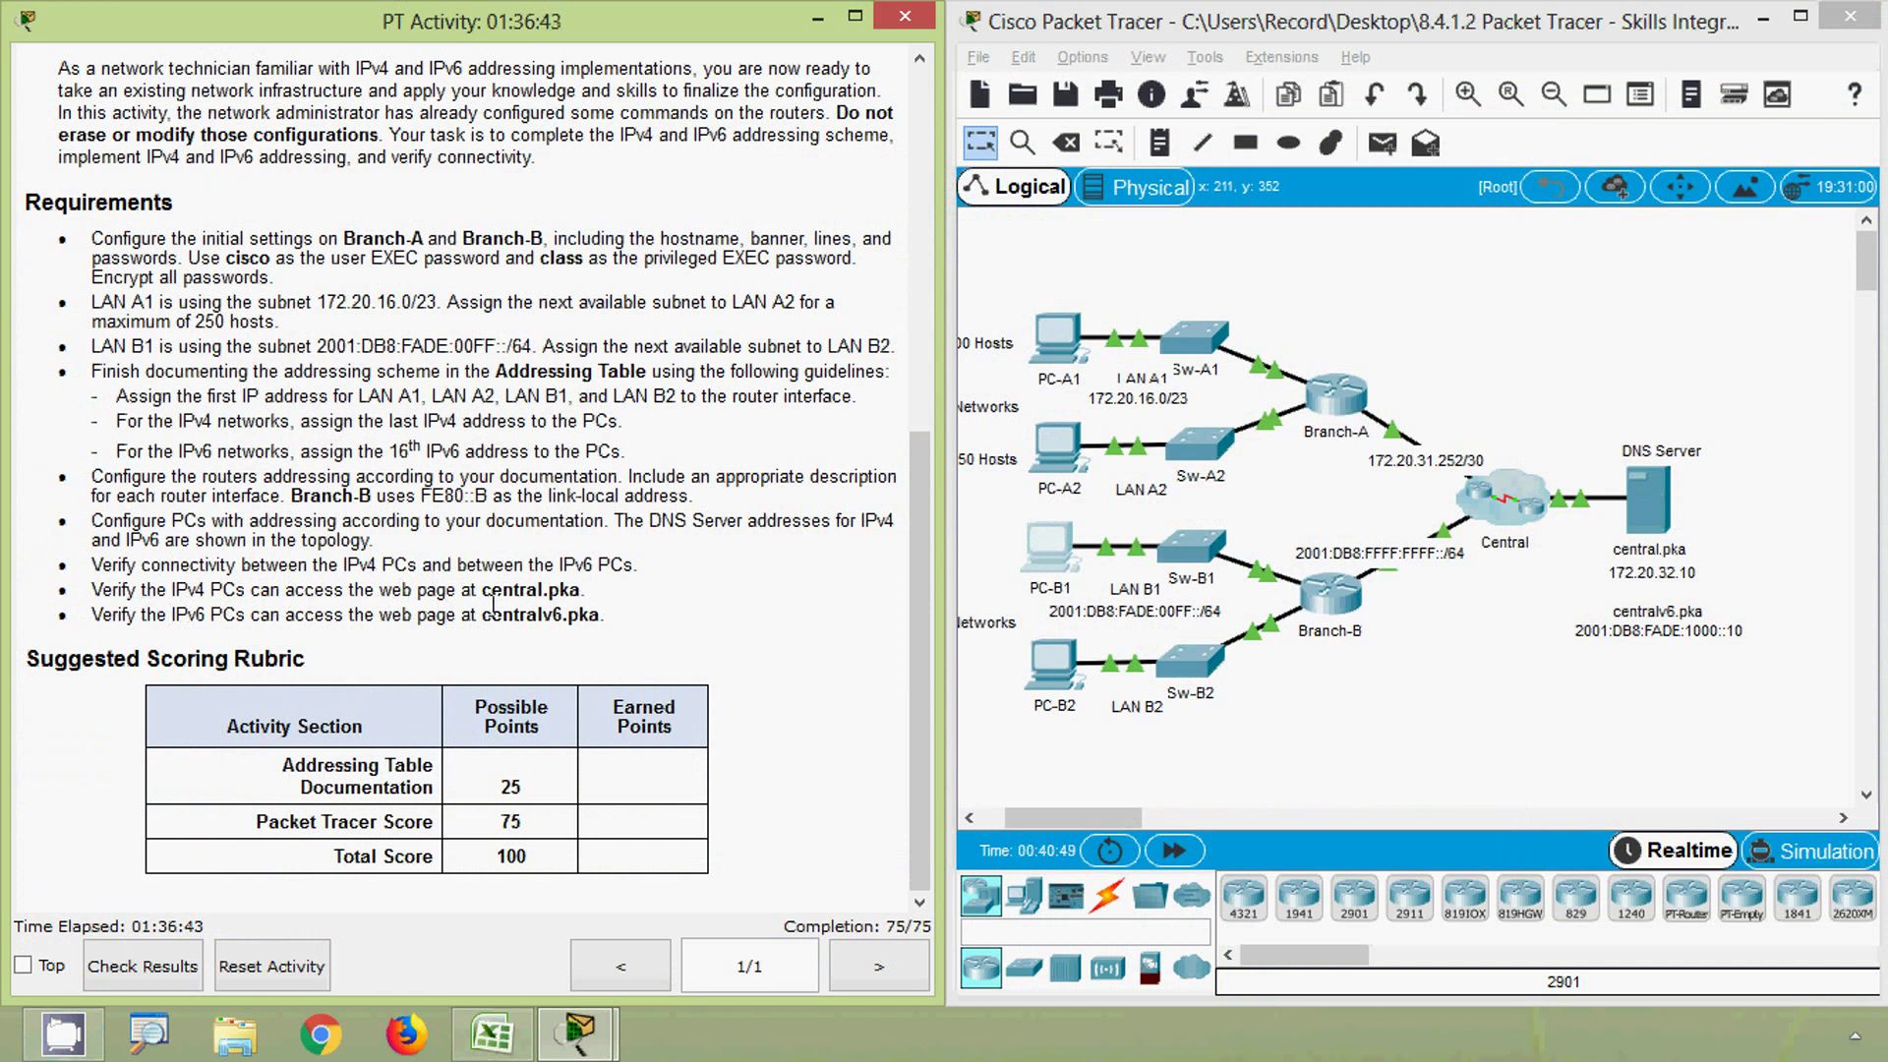
- Load central.pka in PC-A1's web browser to show the Welcome to Central! page
drag(481, 590, 581, 591)
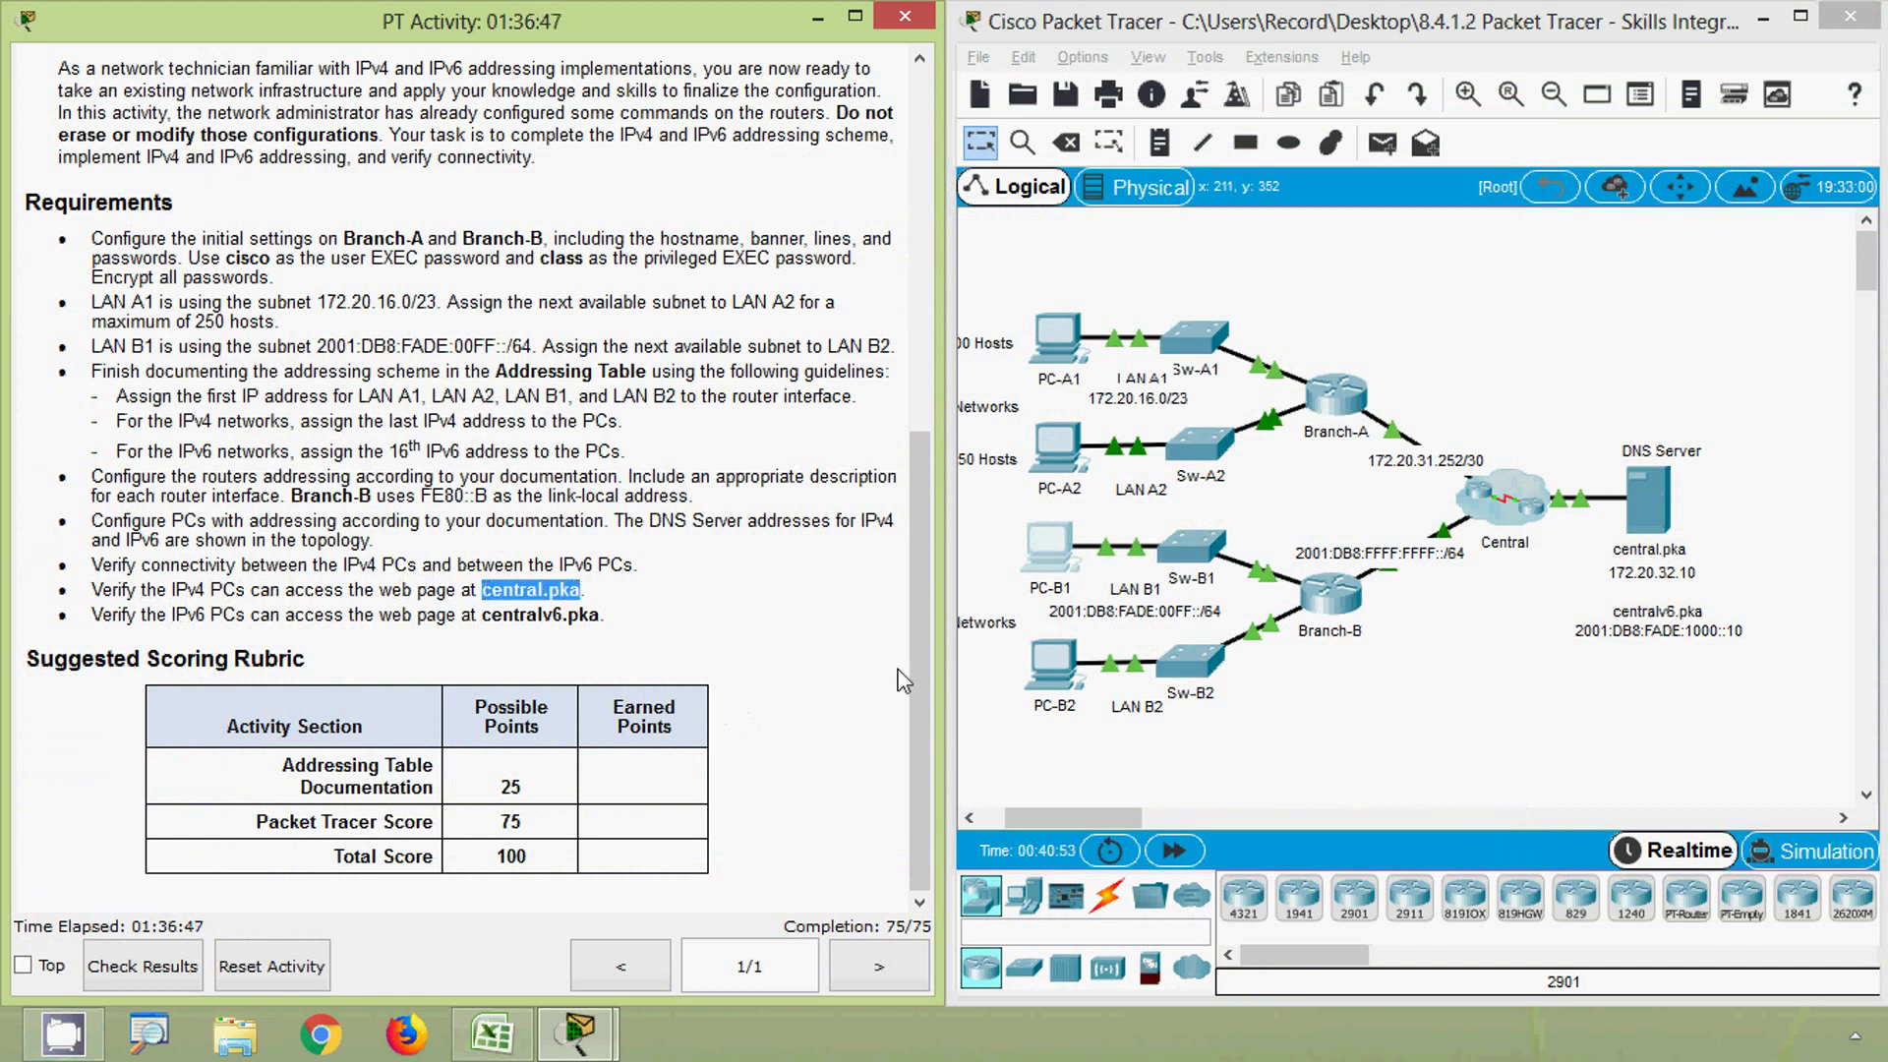
click(1057, 339)
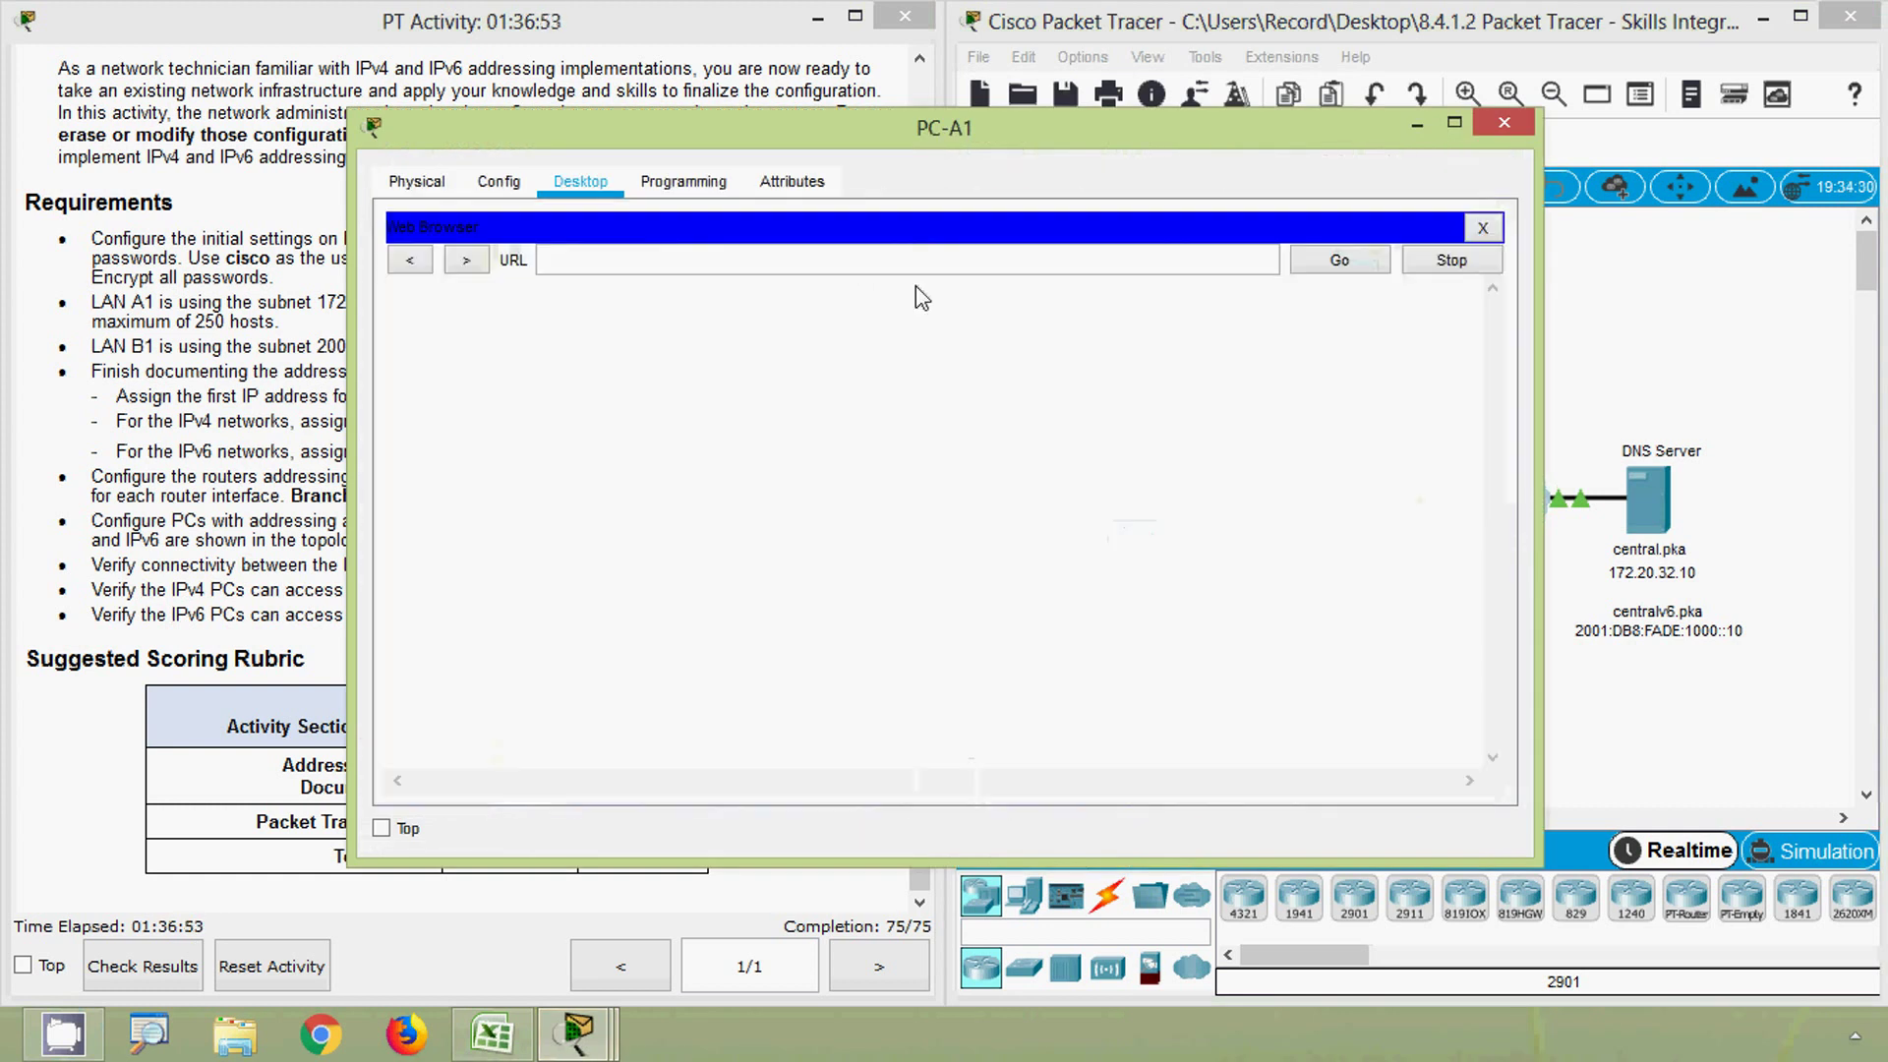
text(central.pka)
click(1327, 275)
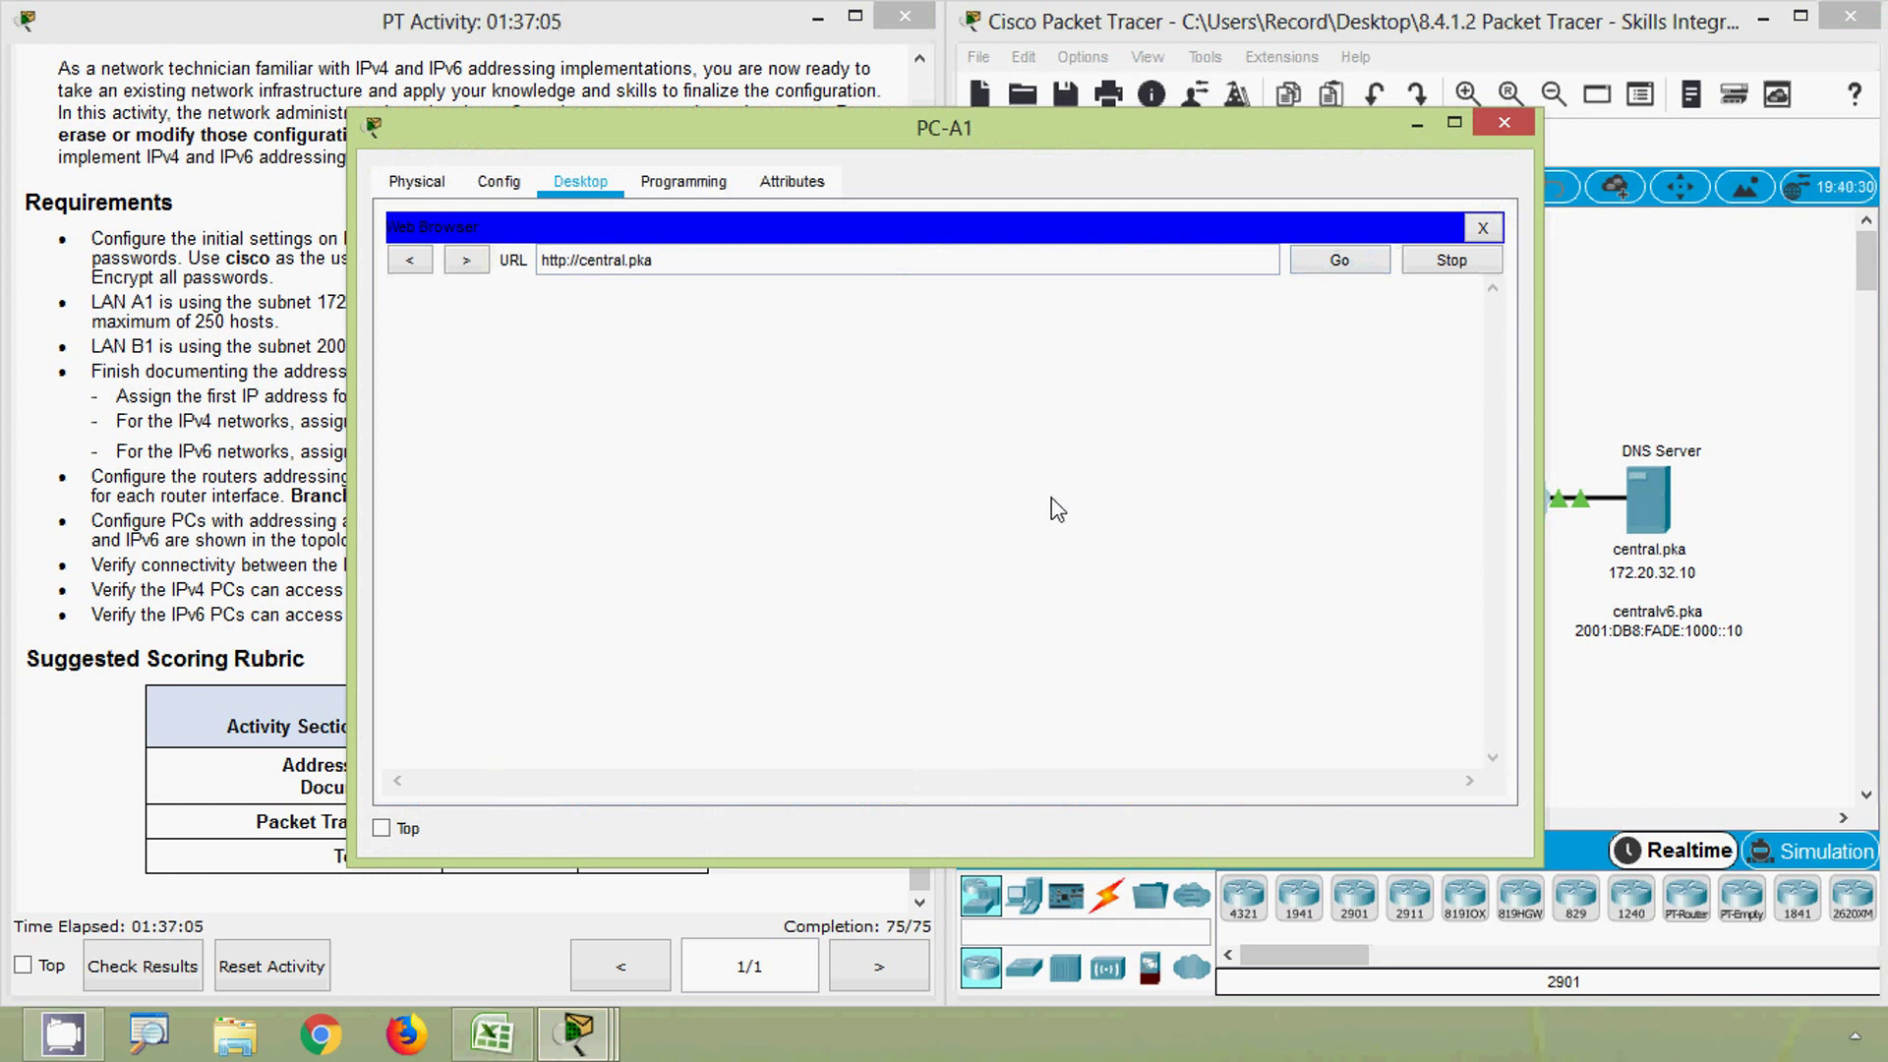
click(1340, 263)
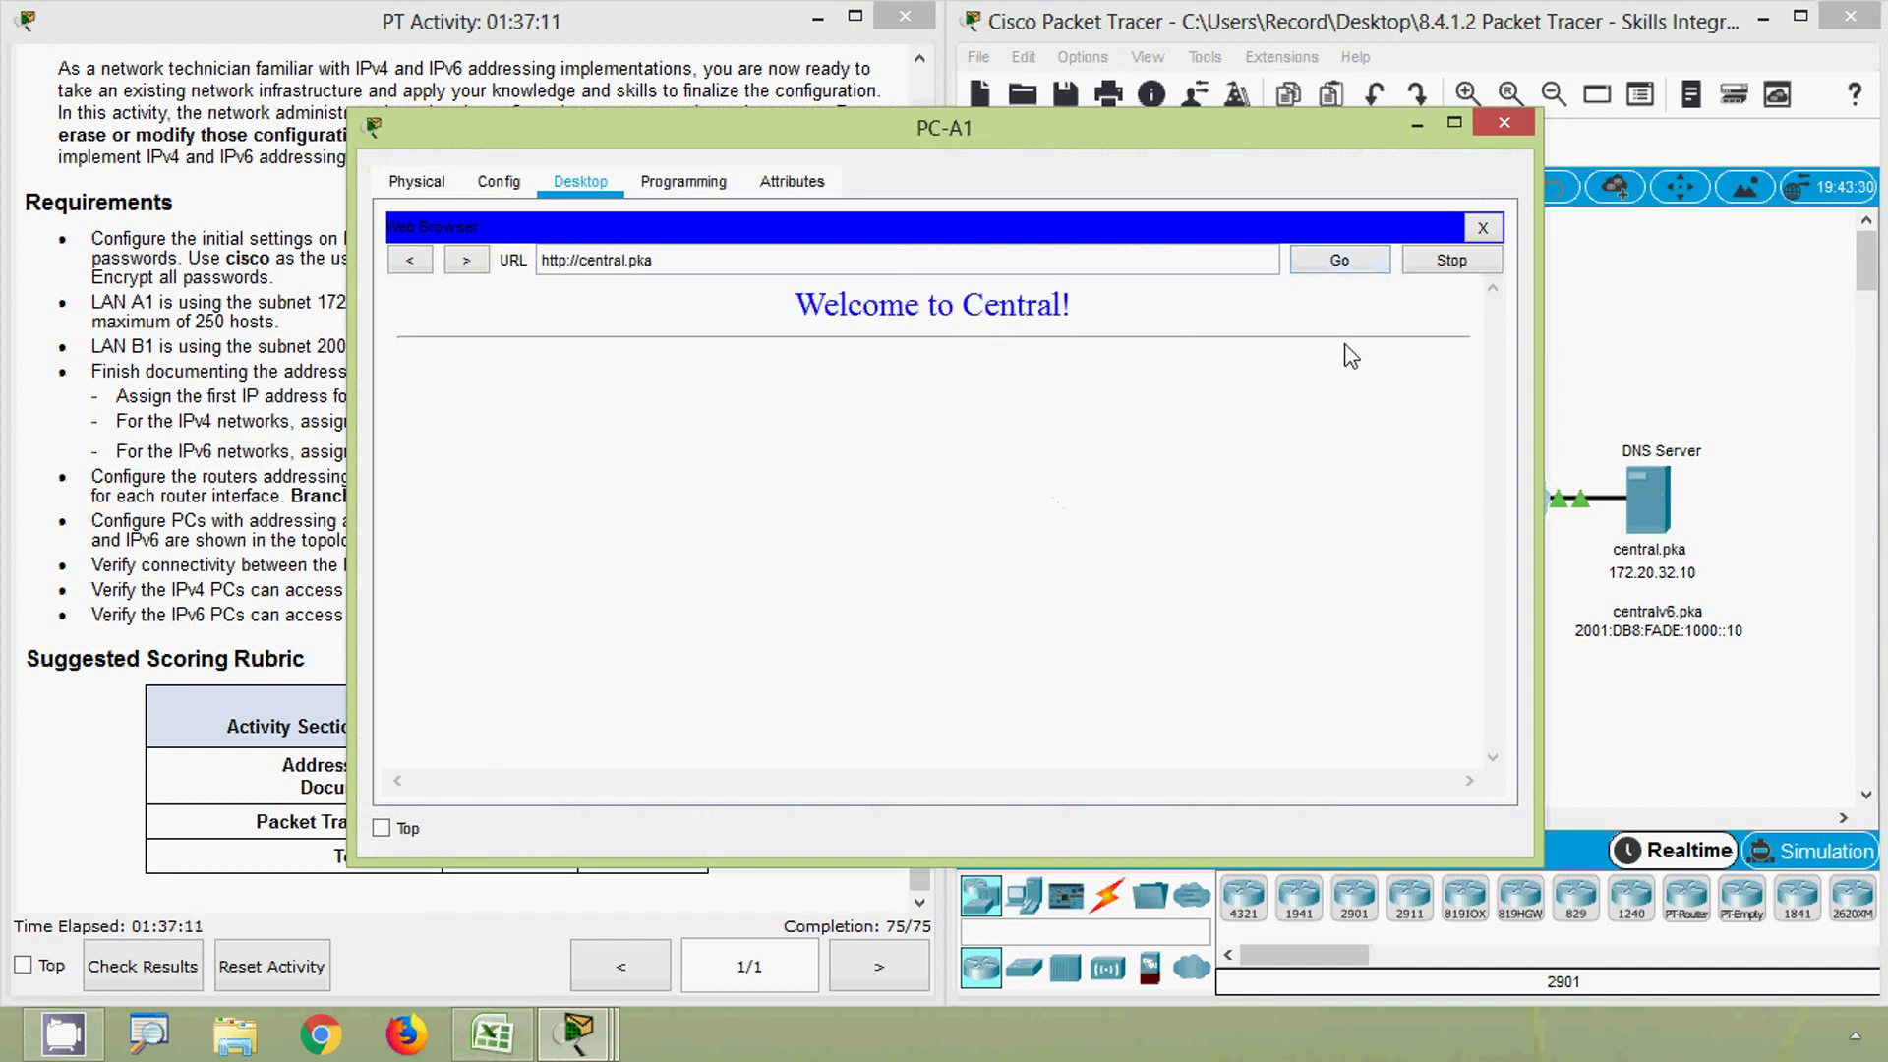
click(1504, 124)
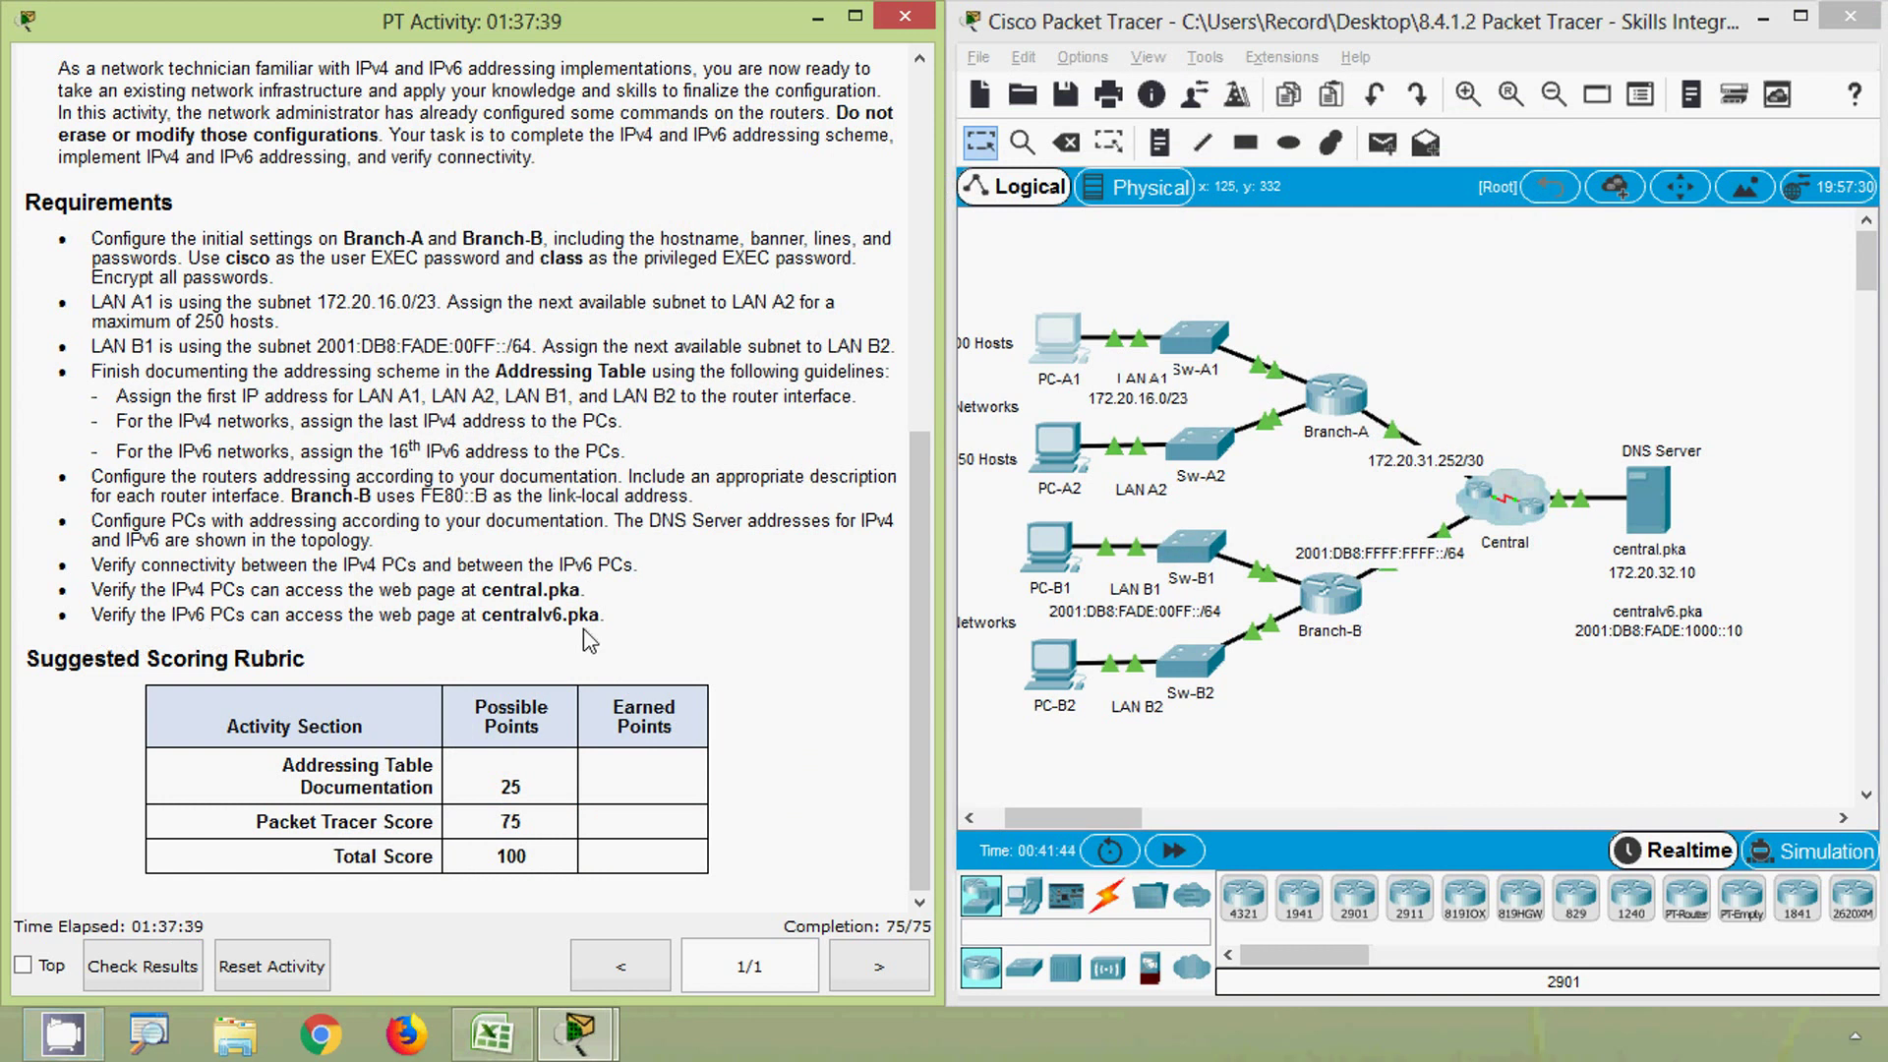
- Load centralv6.pka in PC-B1's web browser to show the Welcome to Central! page
drag(484, 620, 601, 618)
key(ctrl+c)
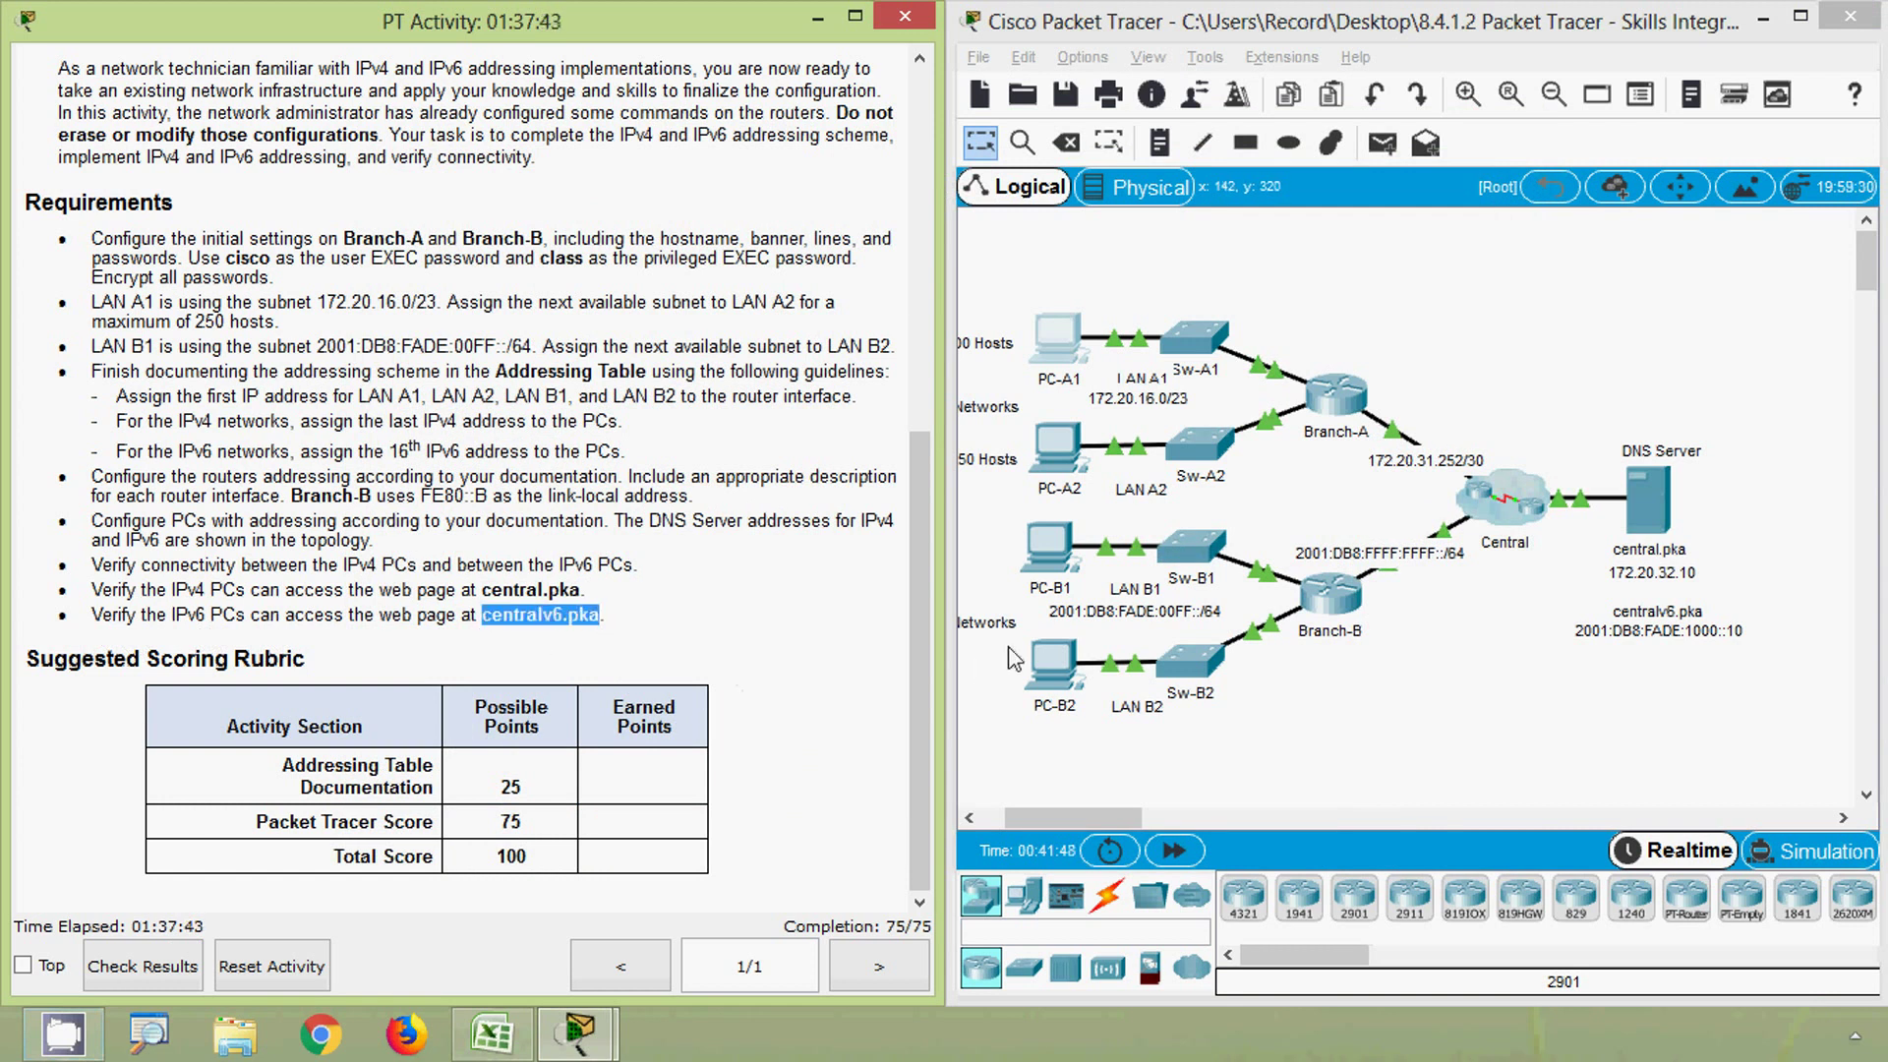
click(1050, 572)
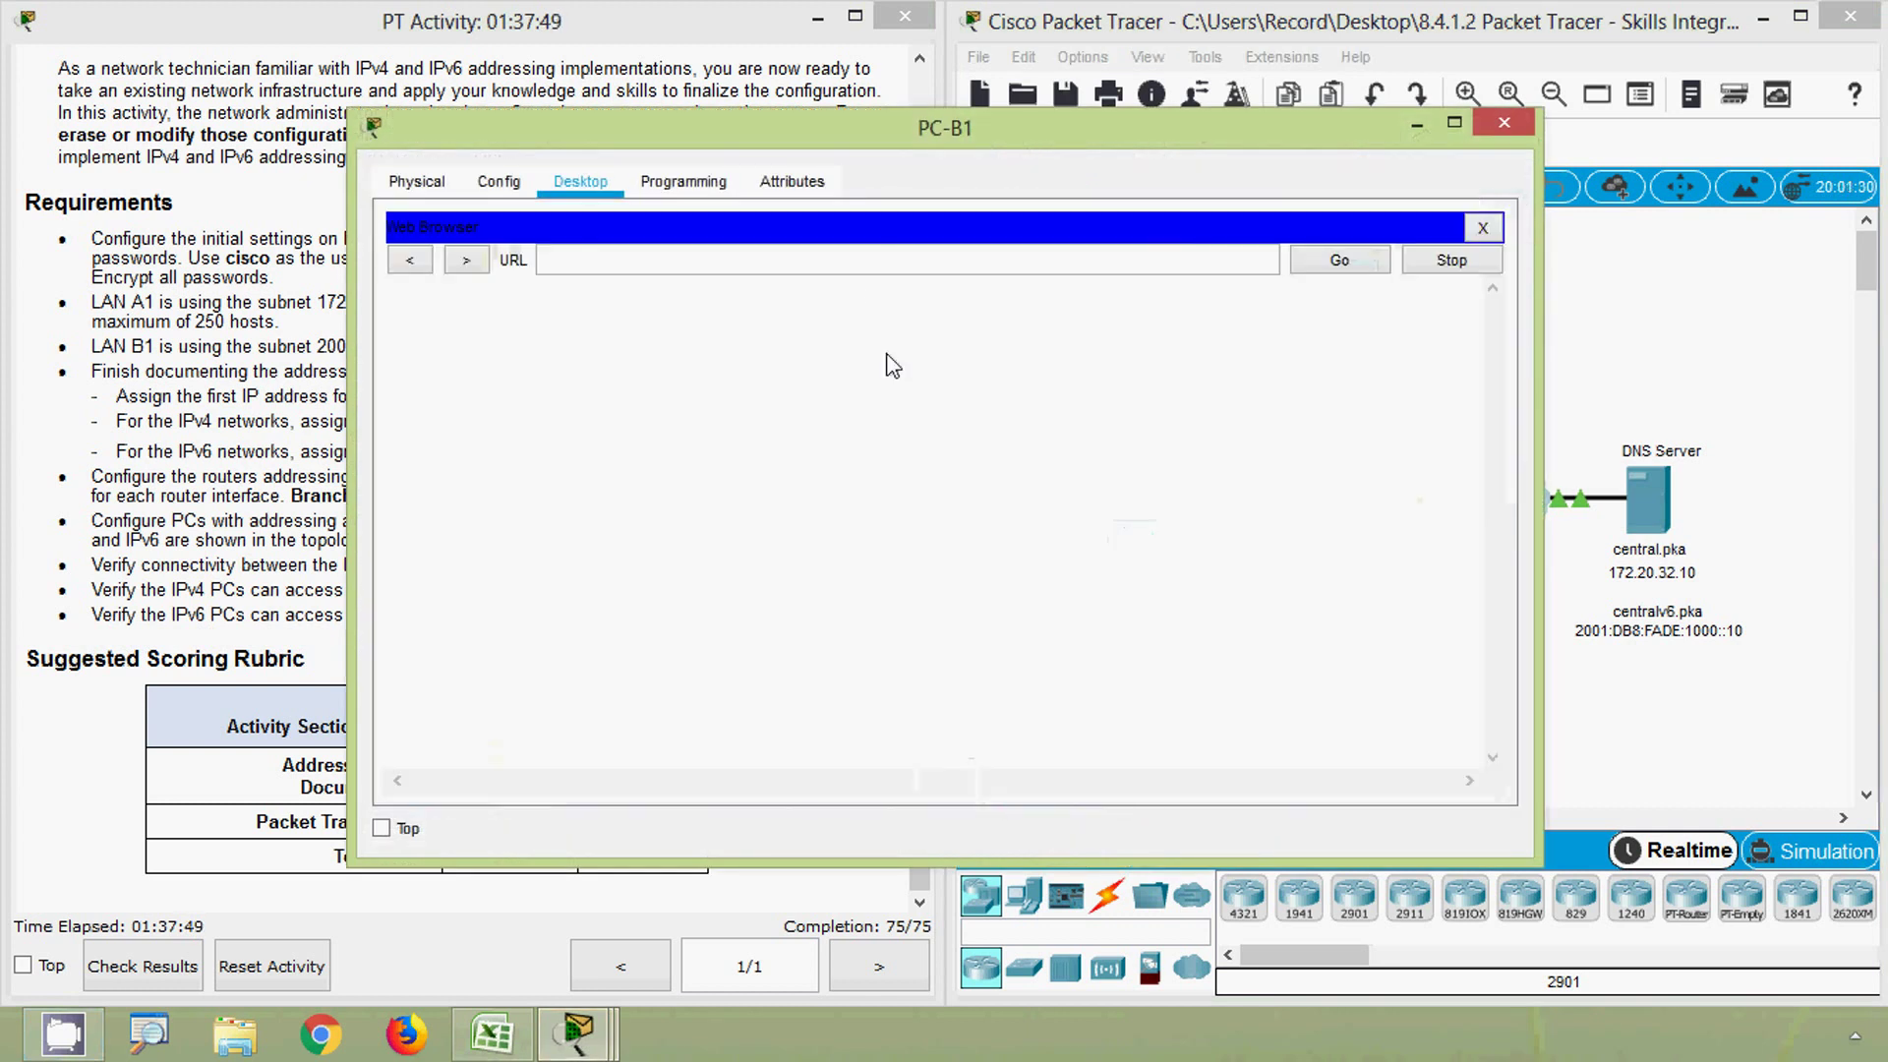
key(ctrl+v)
click(1333, 263)
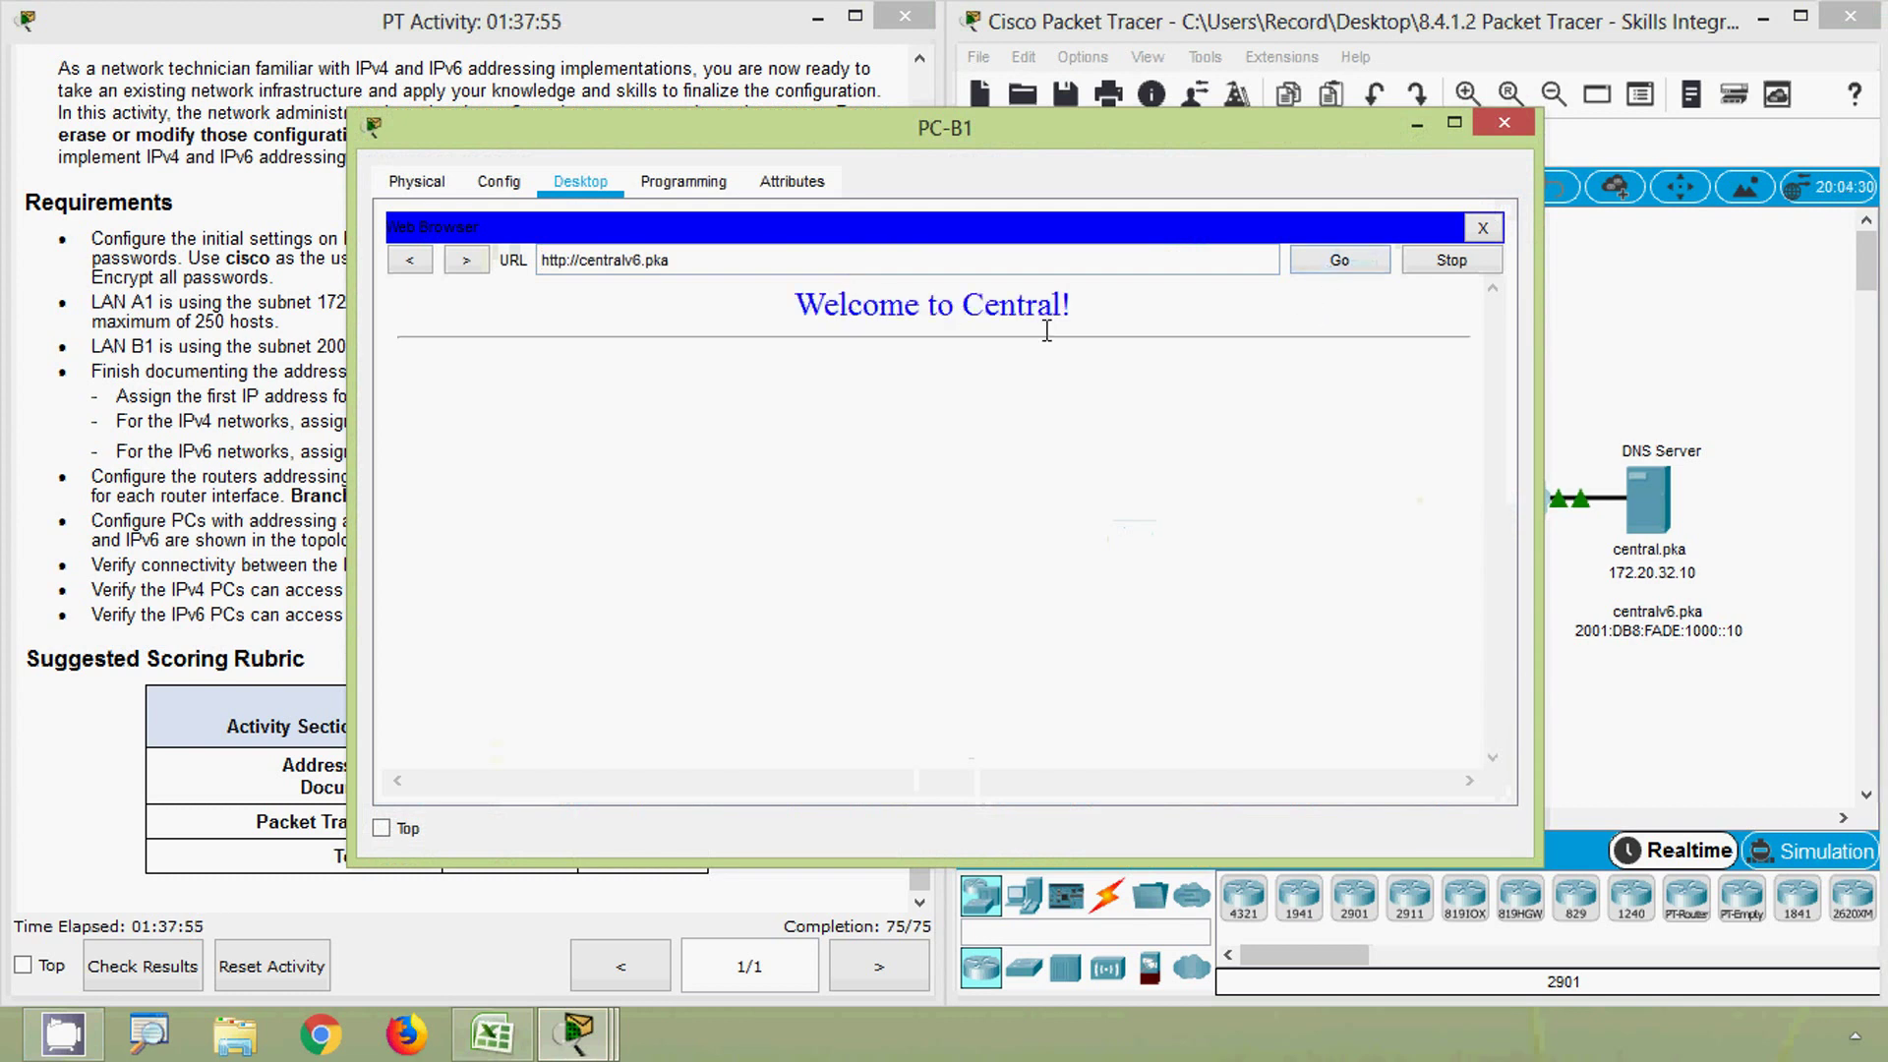
click(1495, 125)
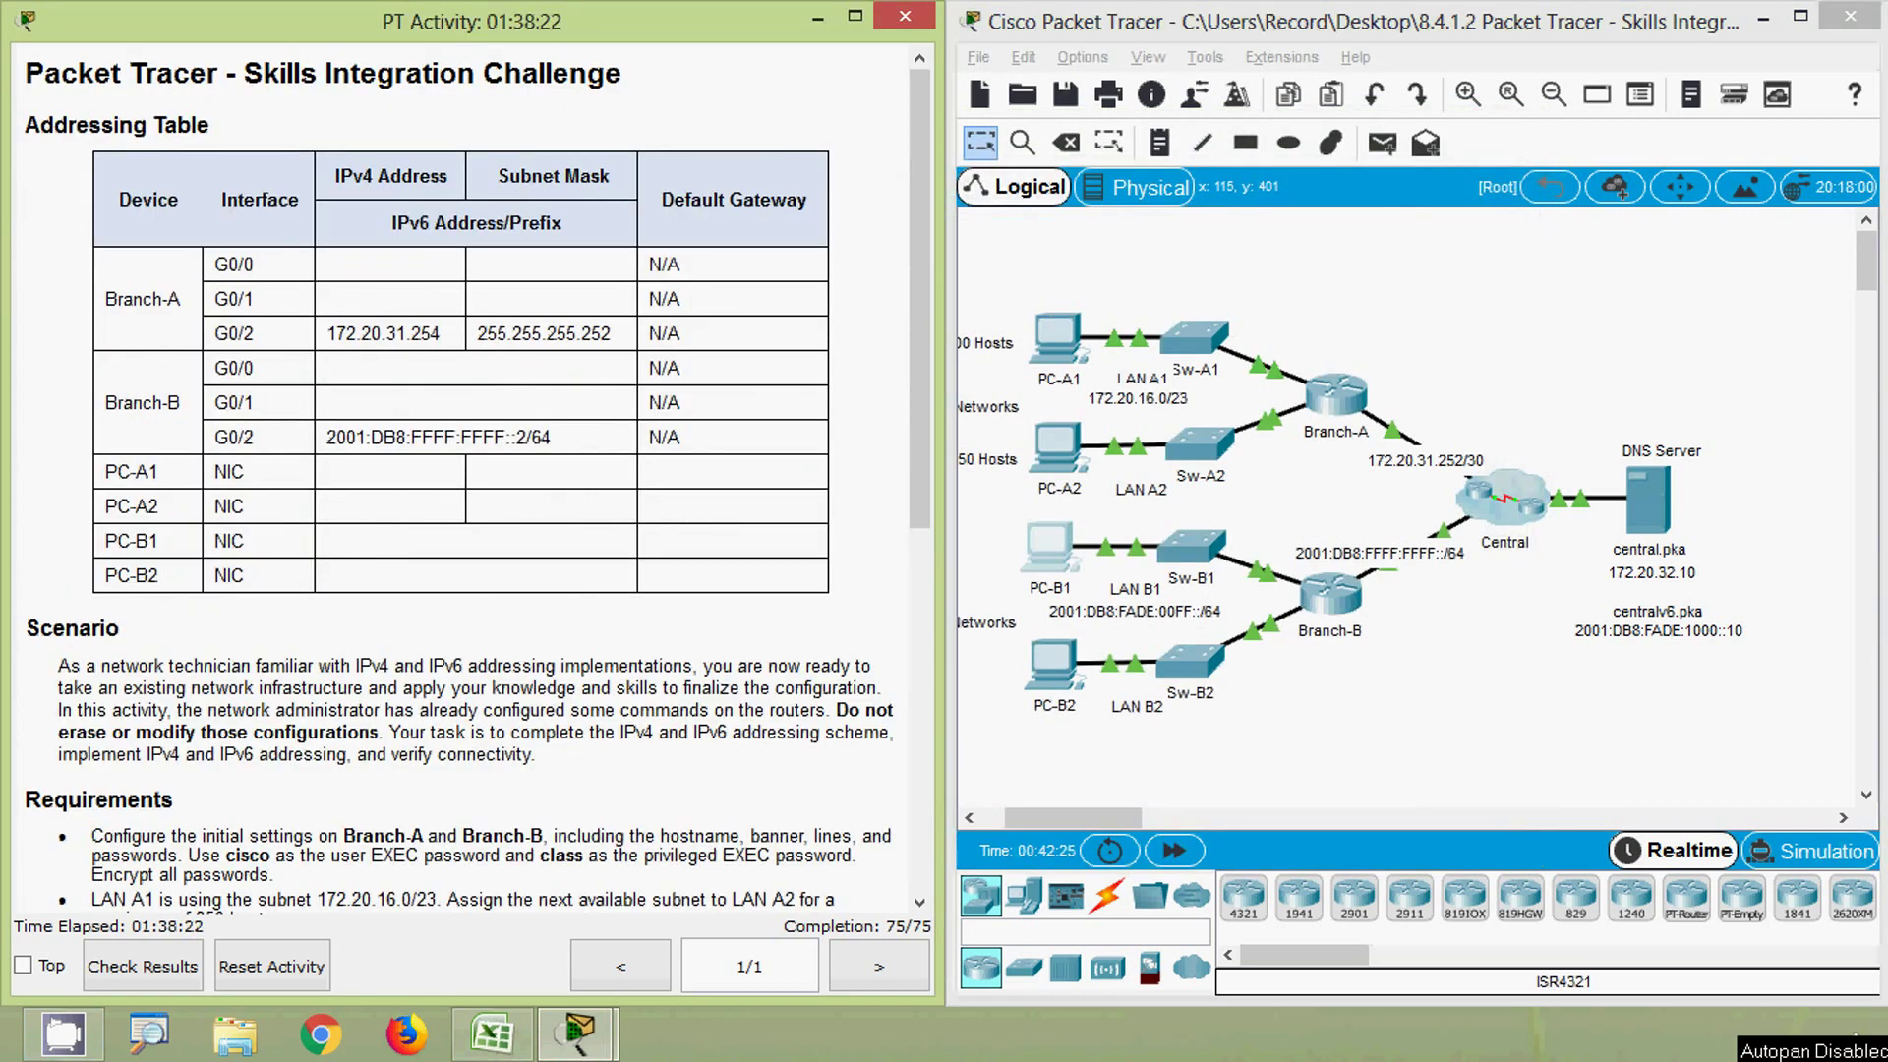